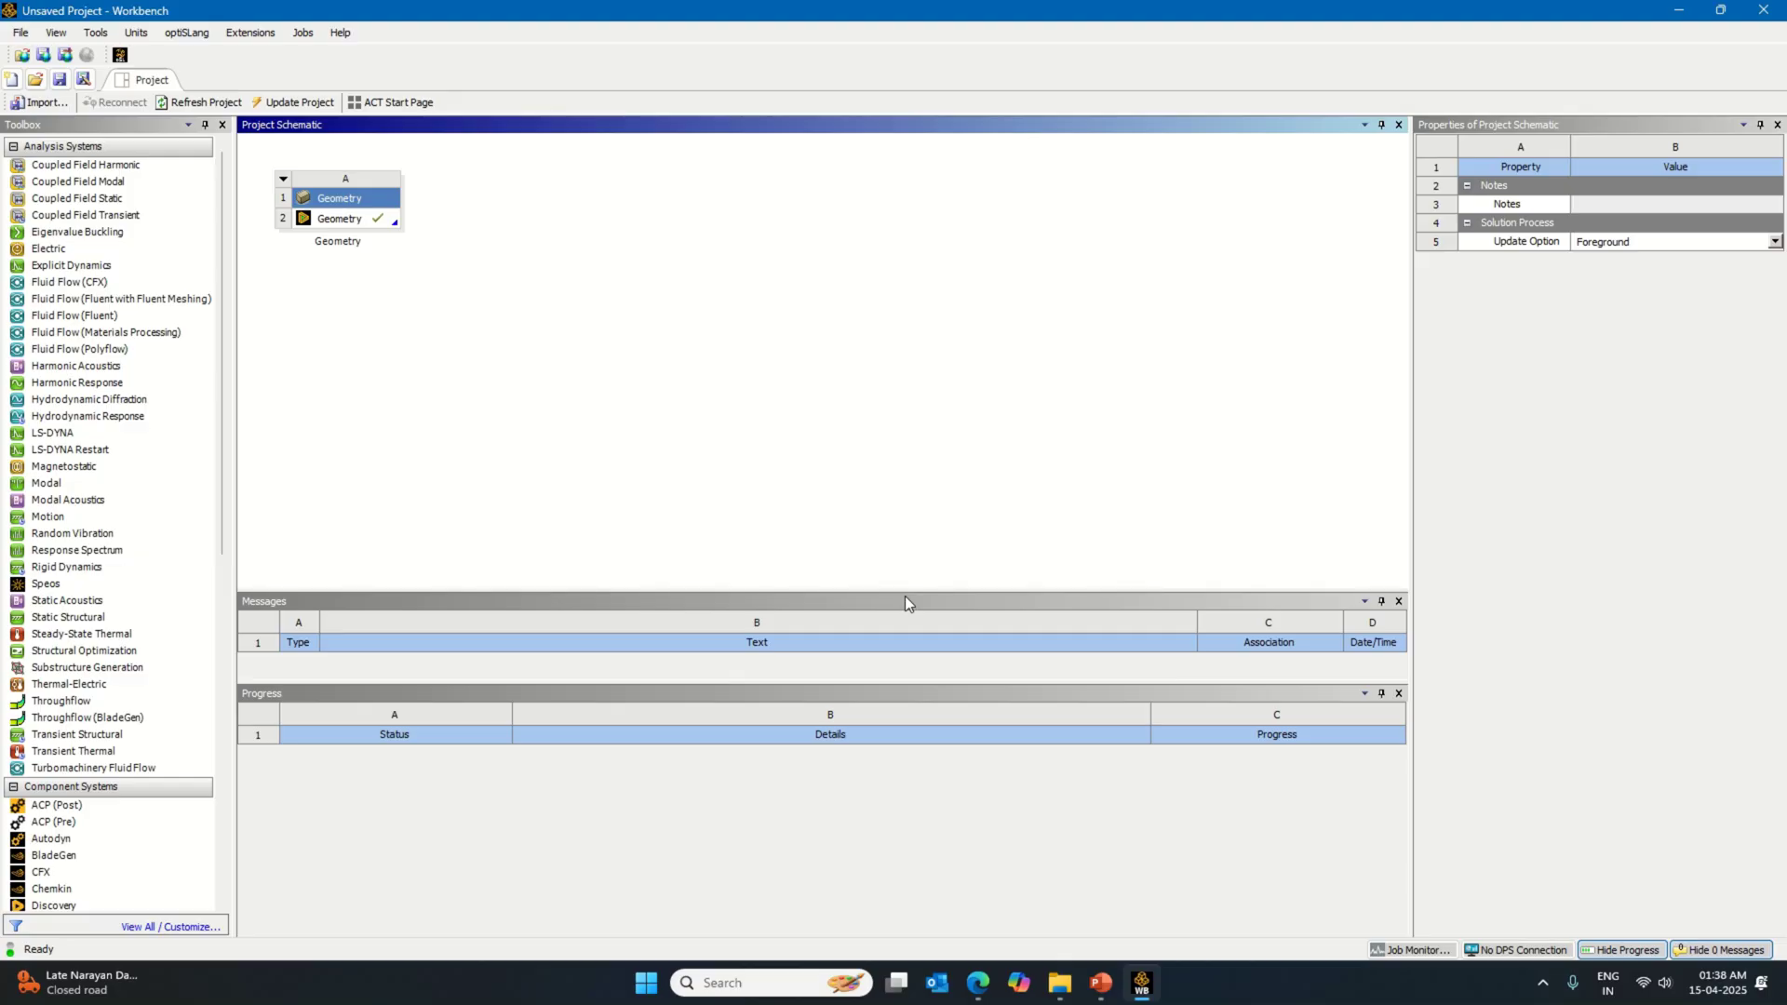
# Step: Open the geometry in DesignModeler and inspect its Fluid, Fins & Casing and Cell parts
pyautogui.rightClick(397, 224)
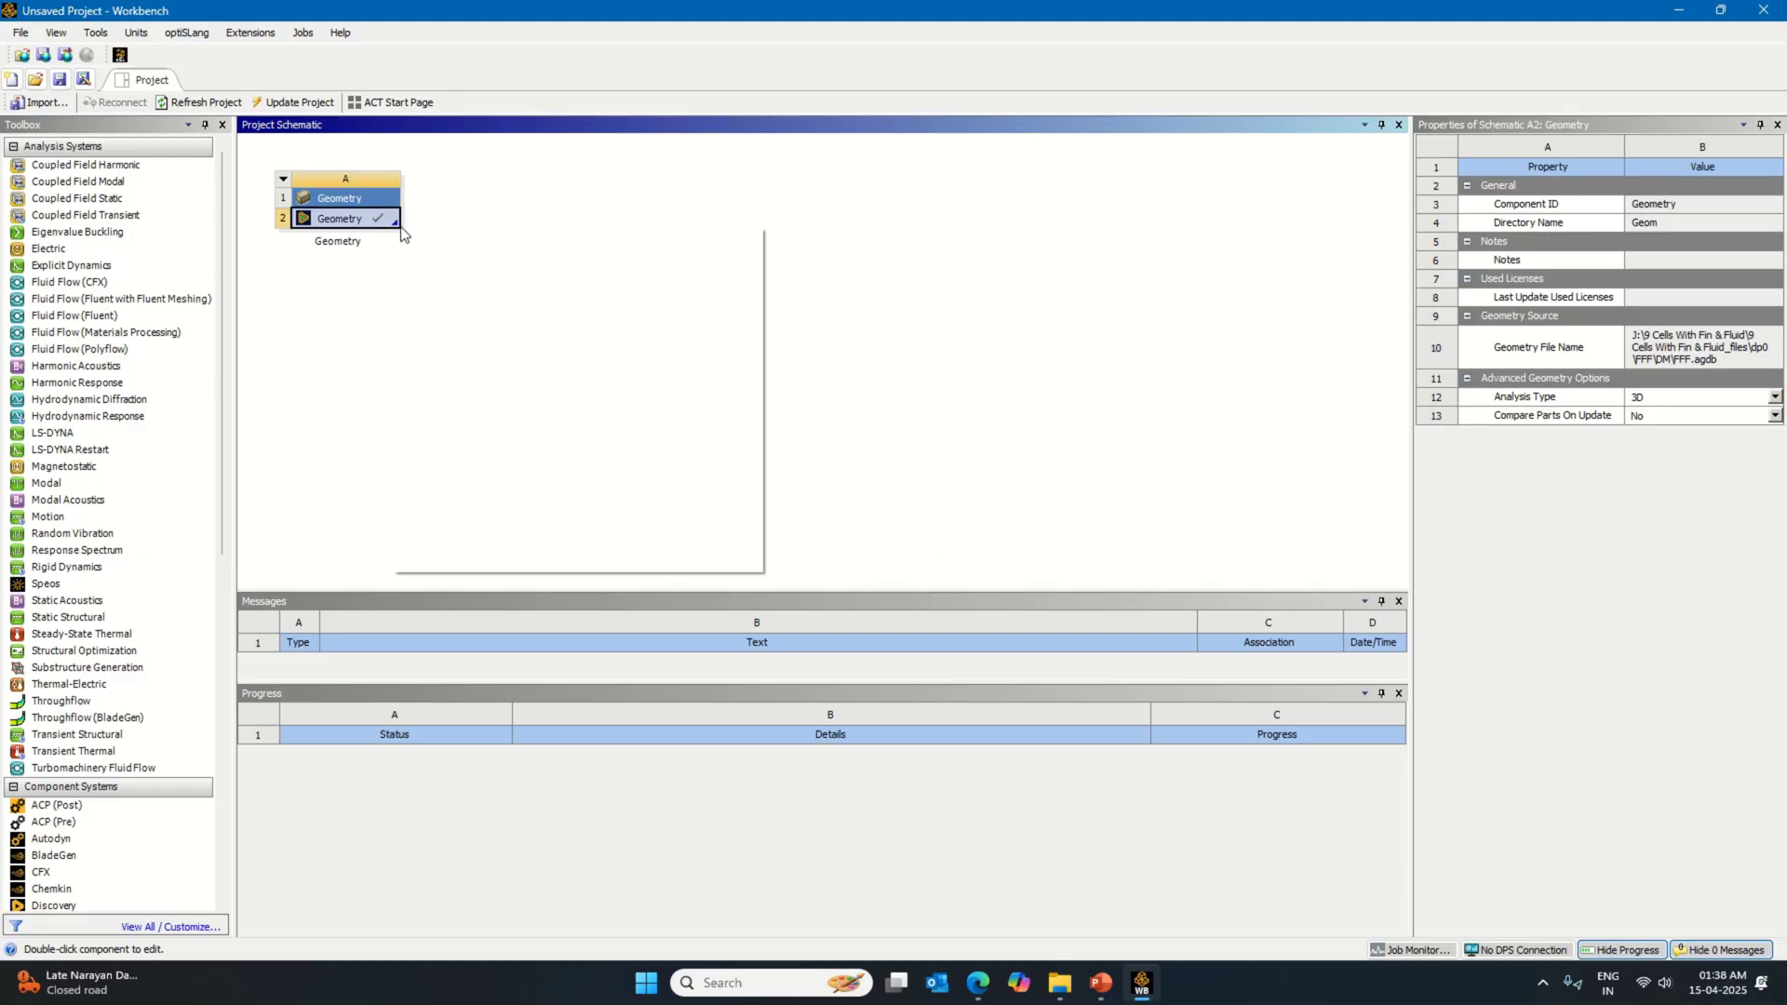
pyautogui.click(479, 244)
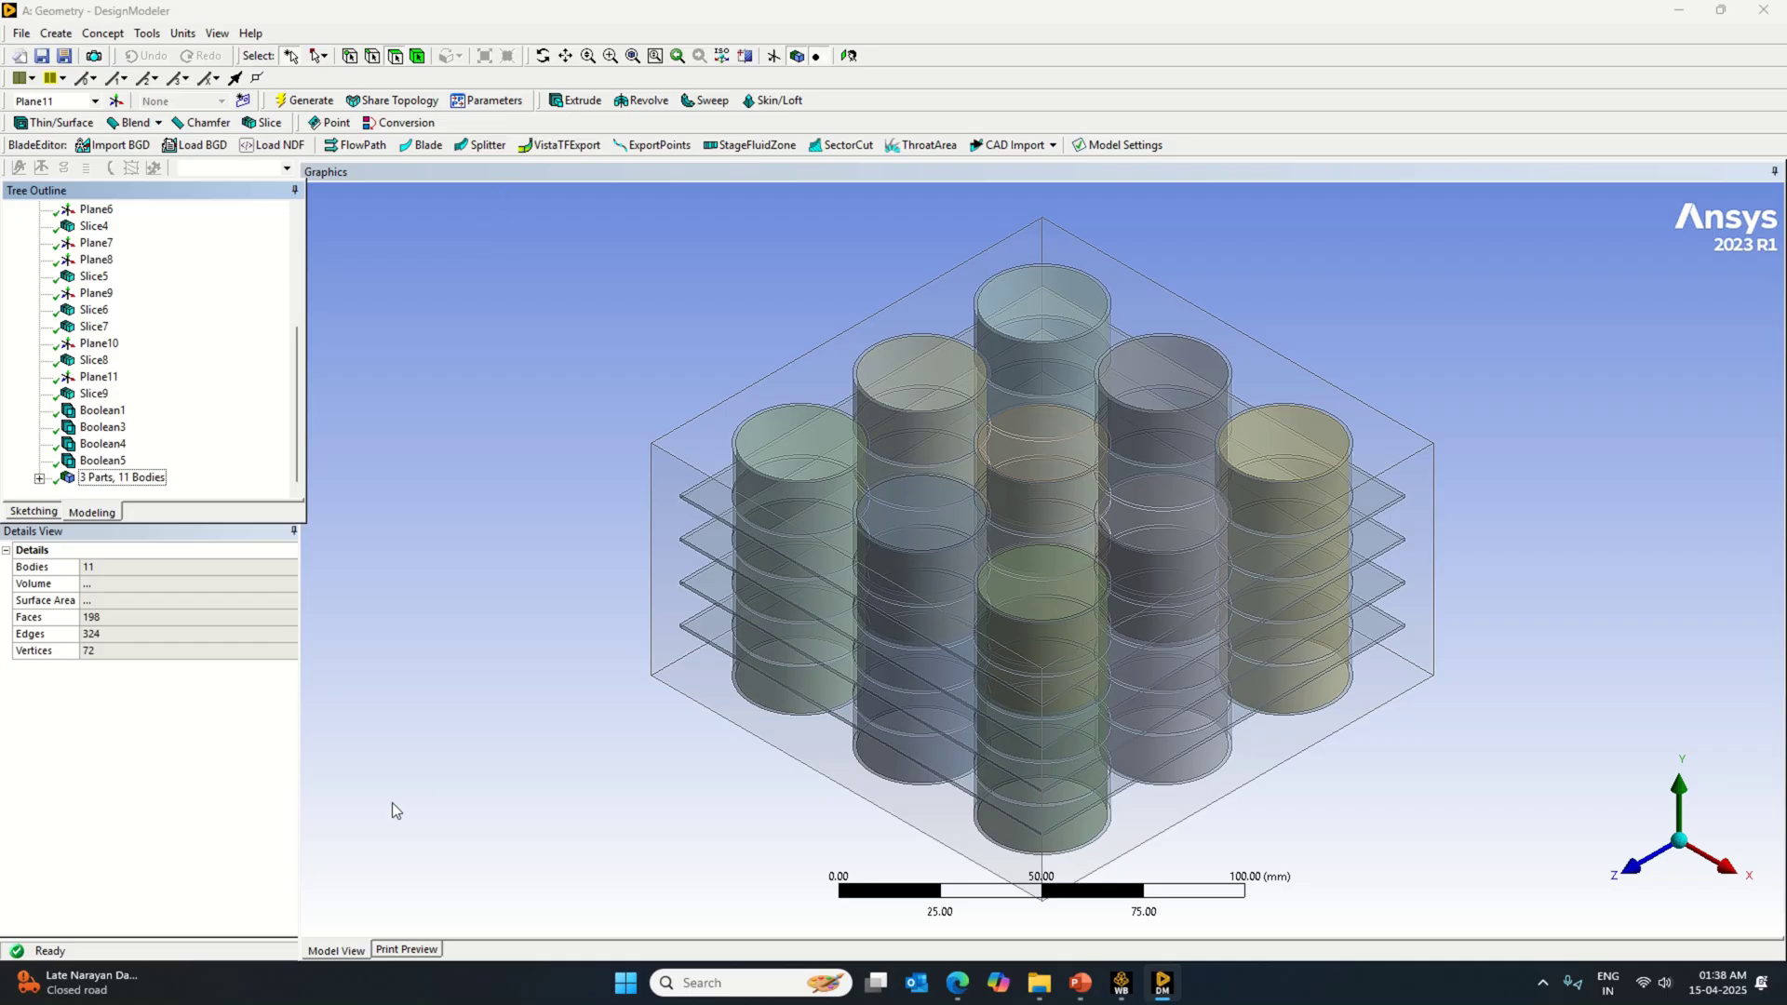
pyautogui.click(38, 480)
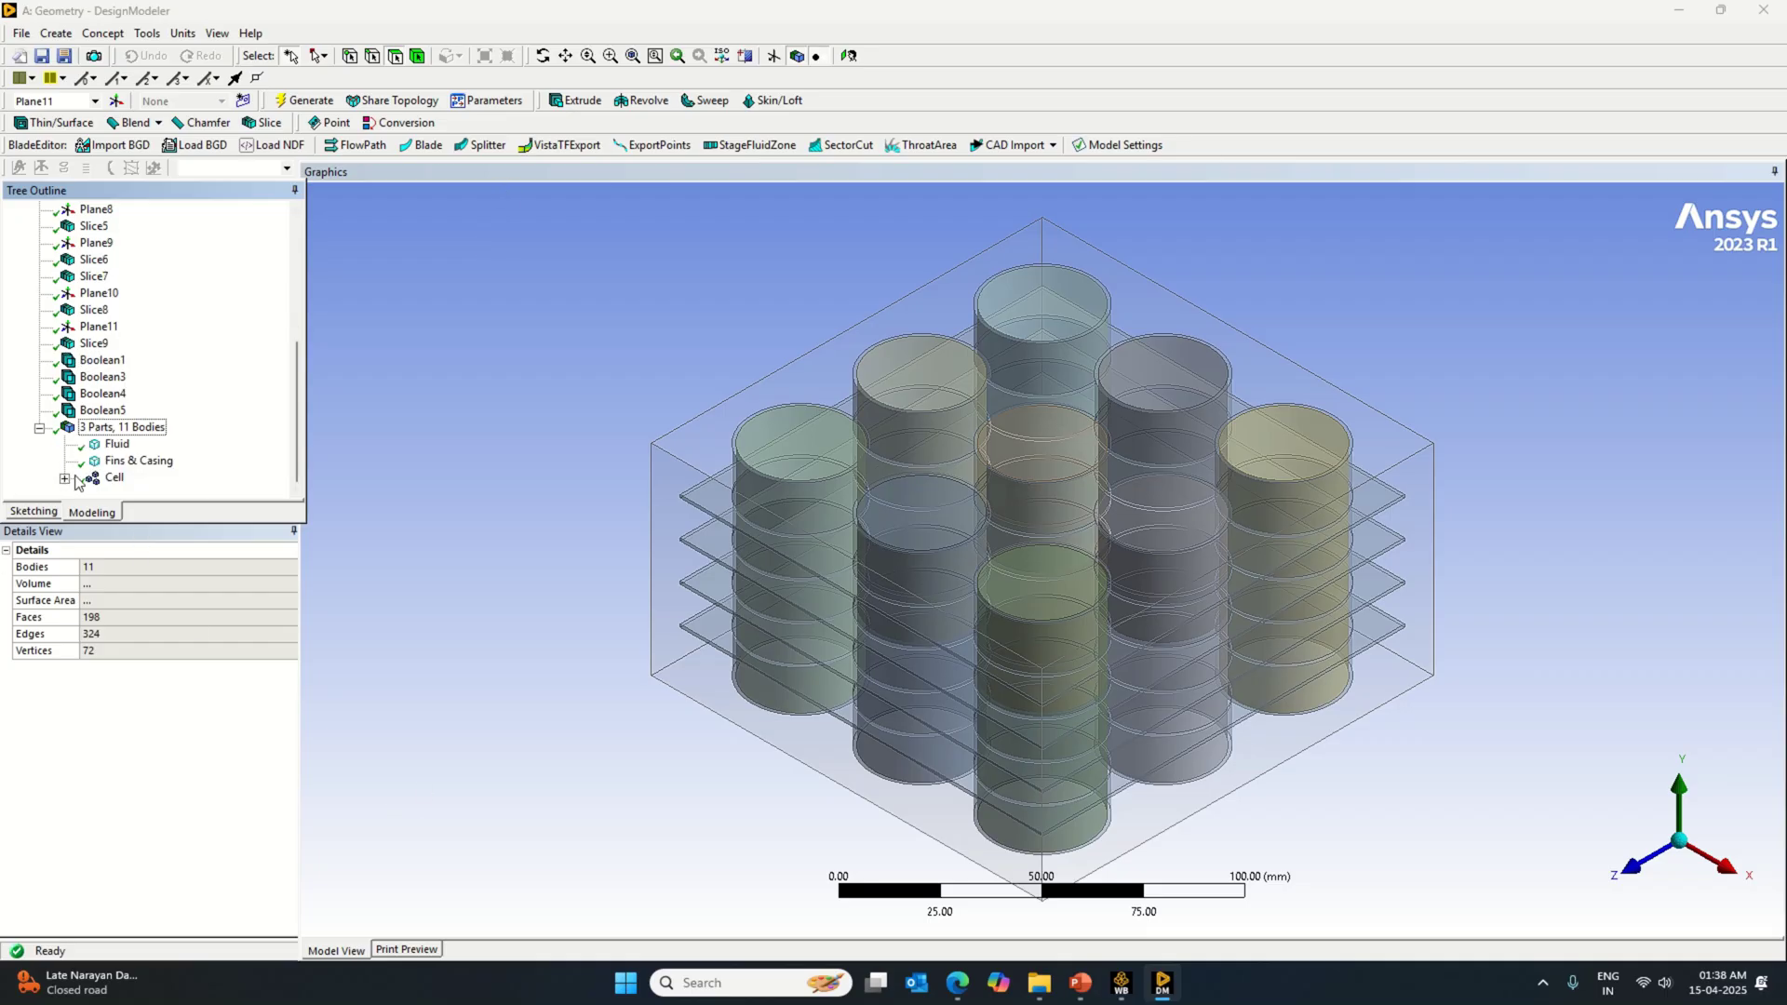
pyautogui.click(114, 448)
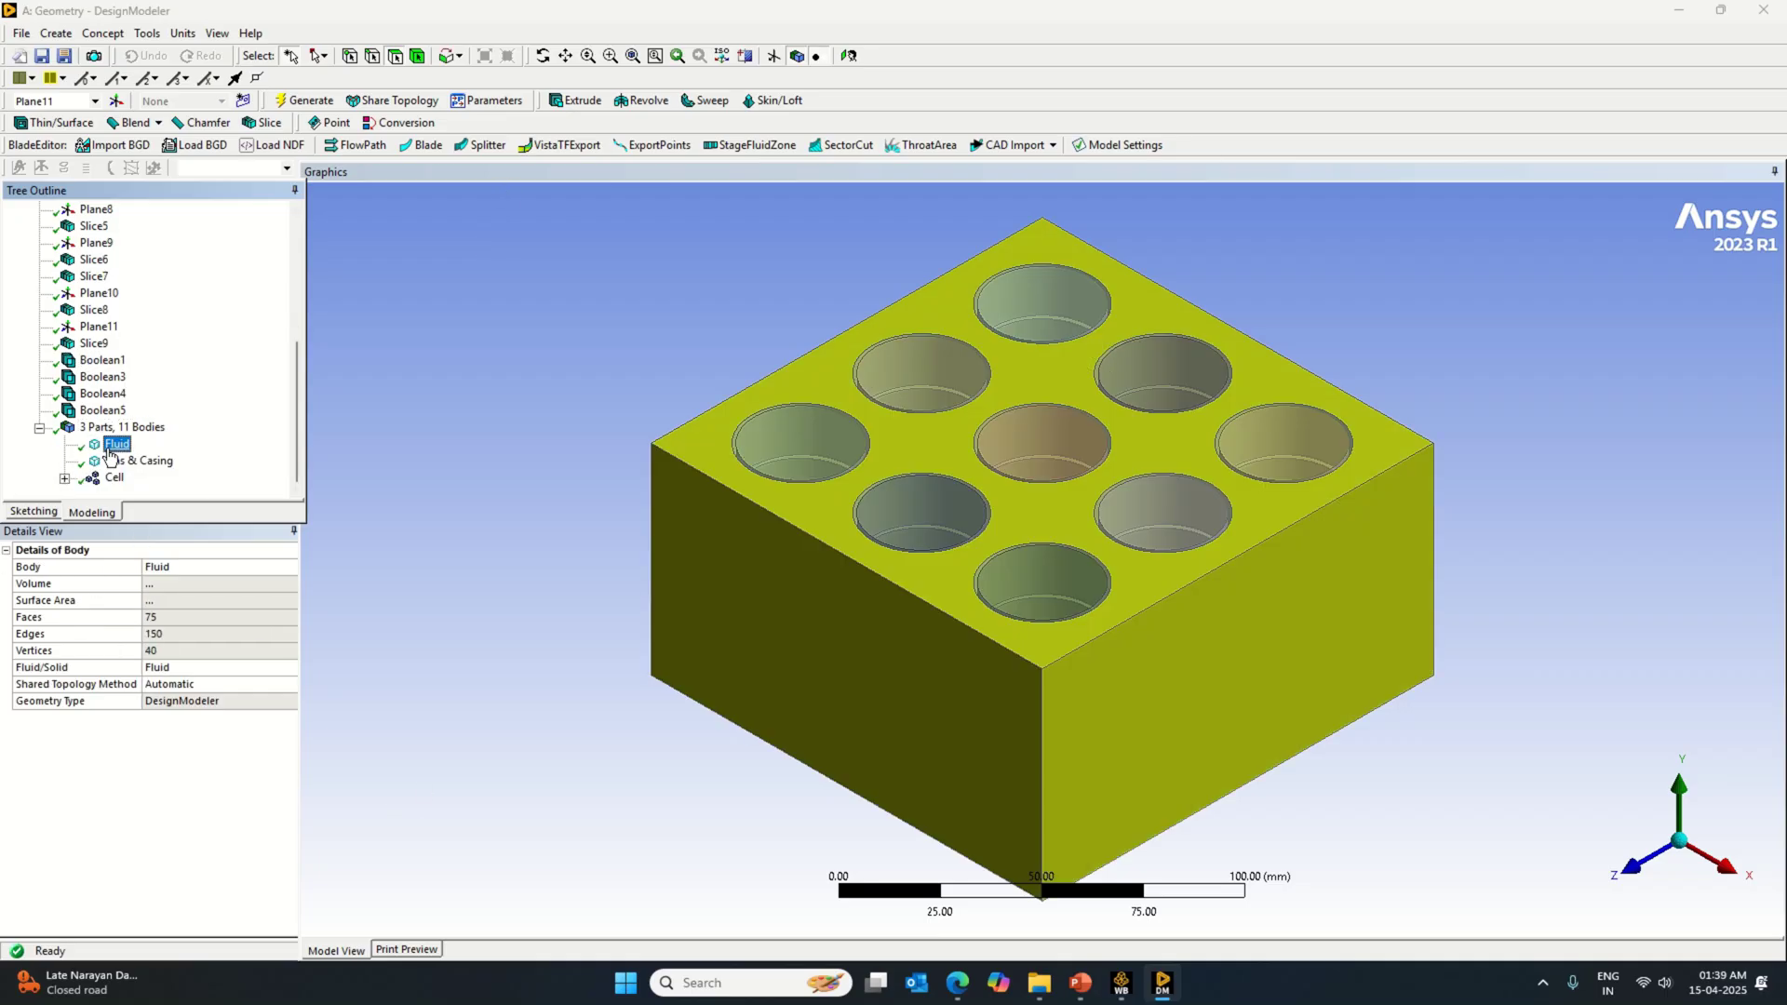
pyautogui.click(130, 463)
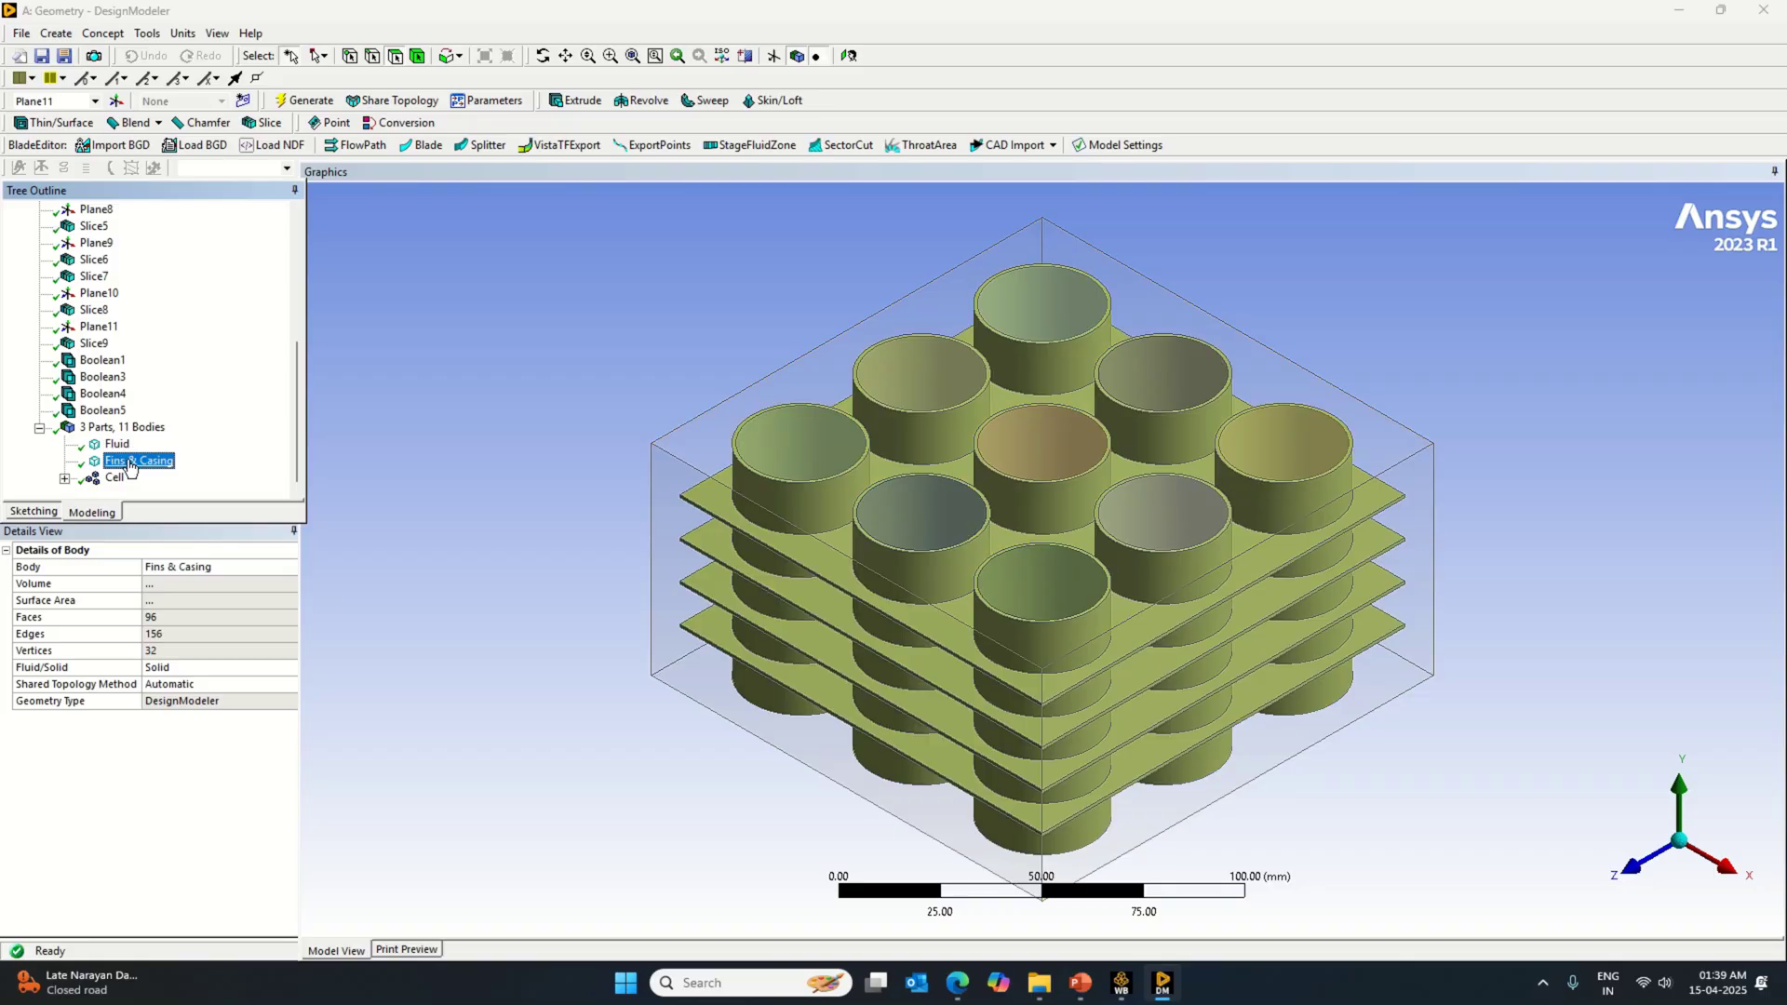
pyautogui.click(125, 480)
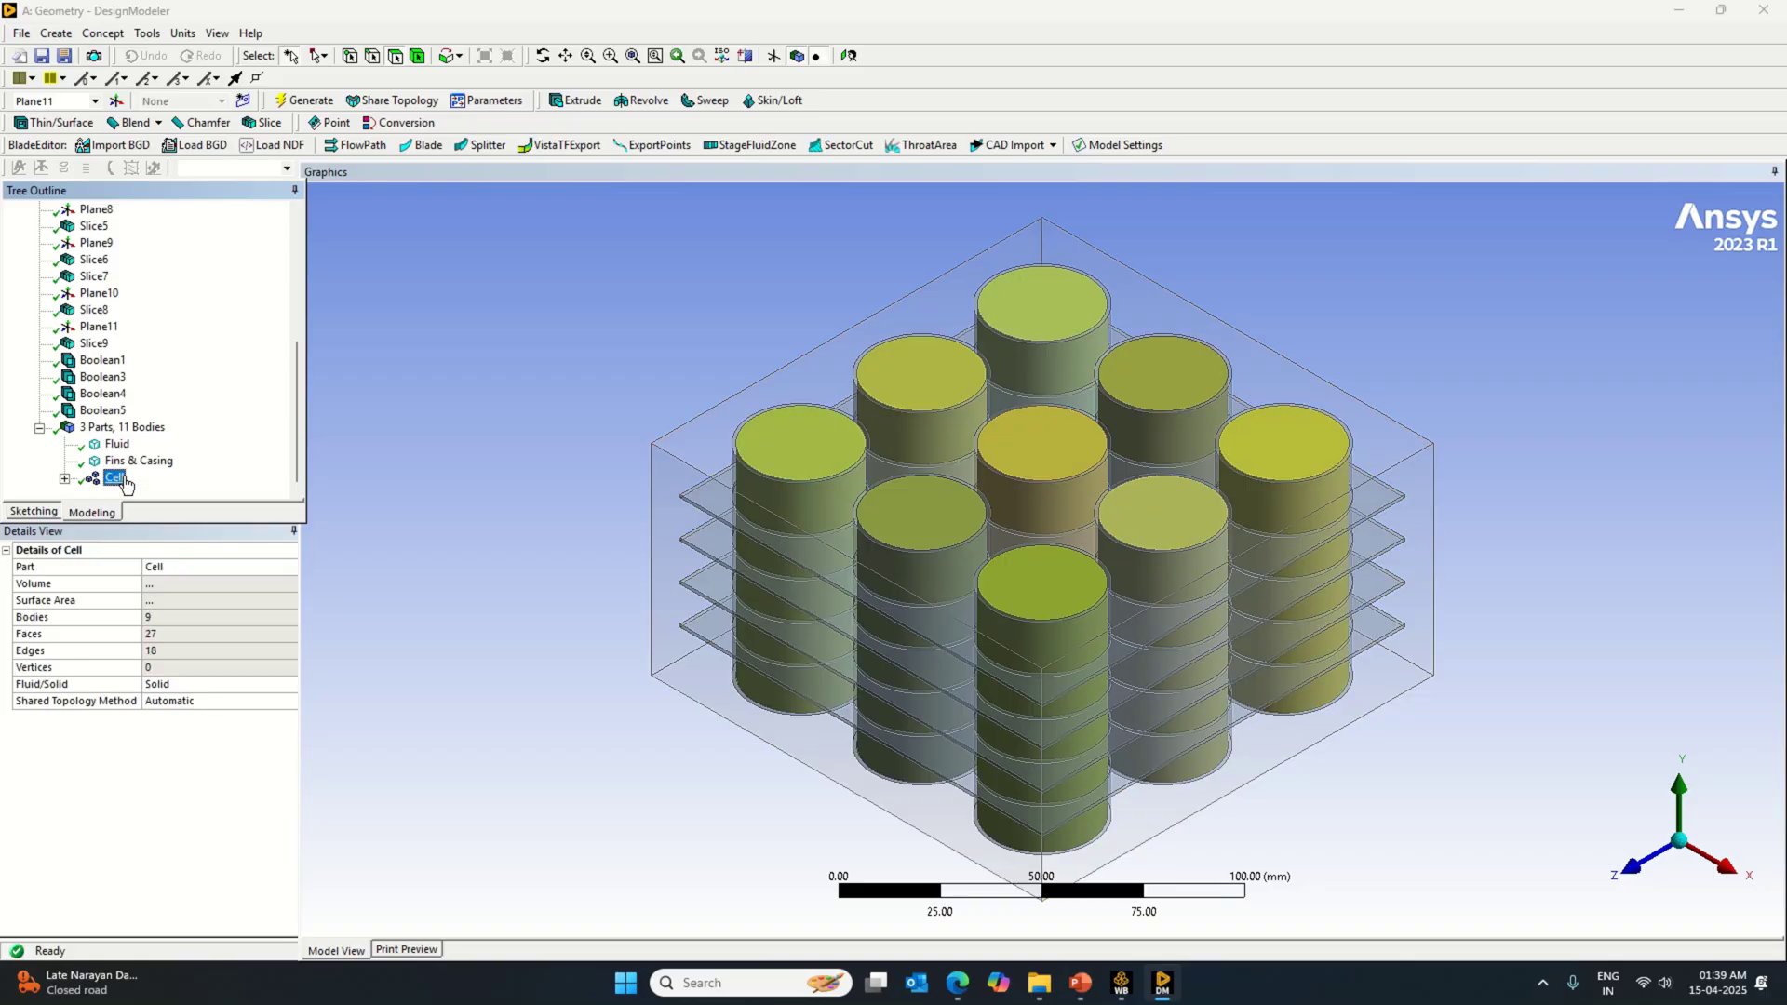
# Step: Rename the Fluid body as PCM
pyautogui.click(116, 445)
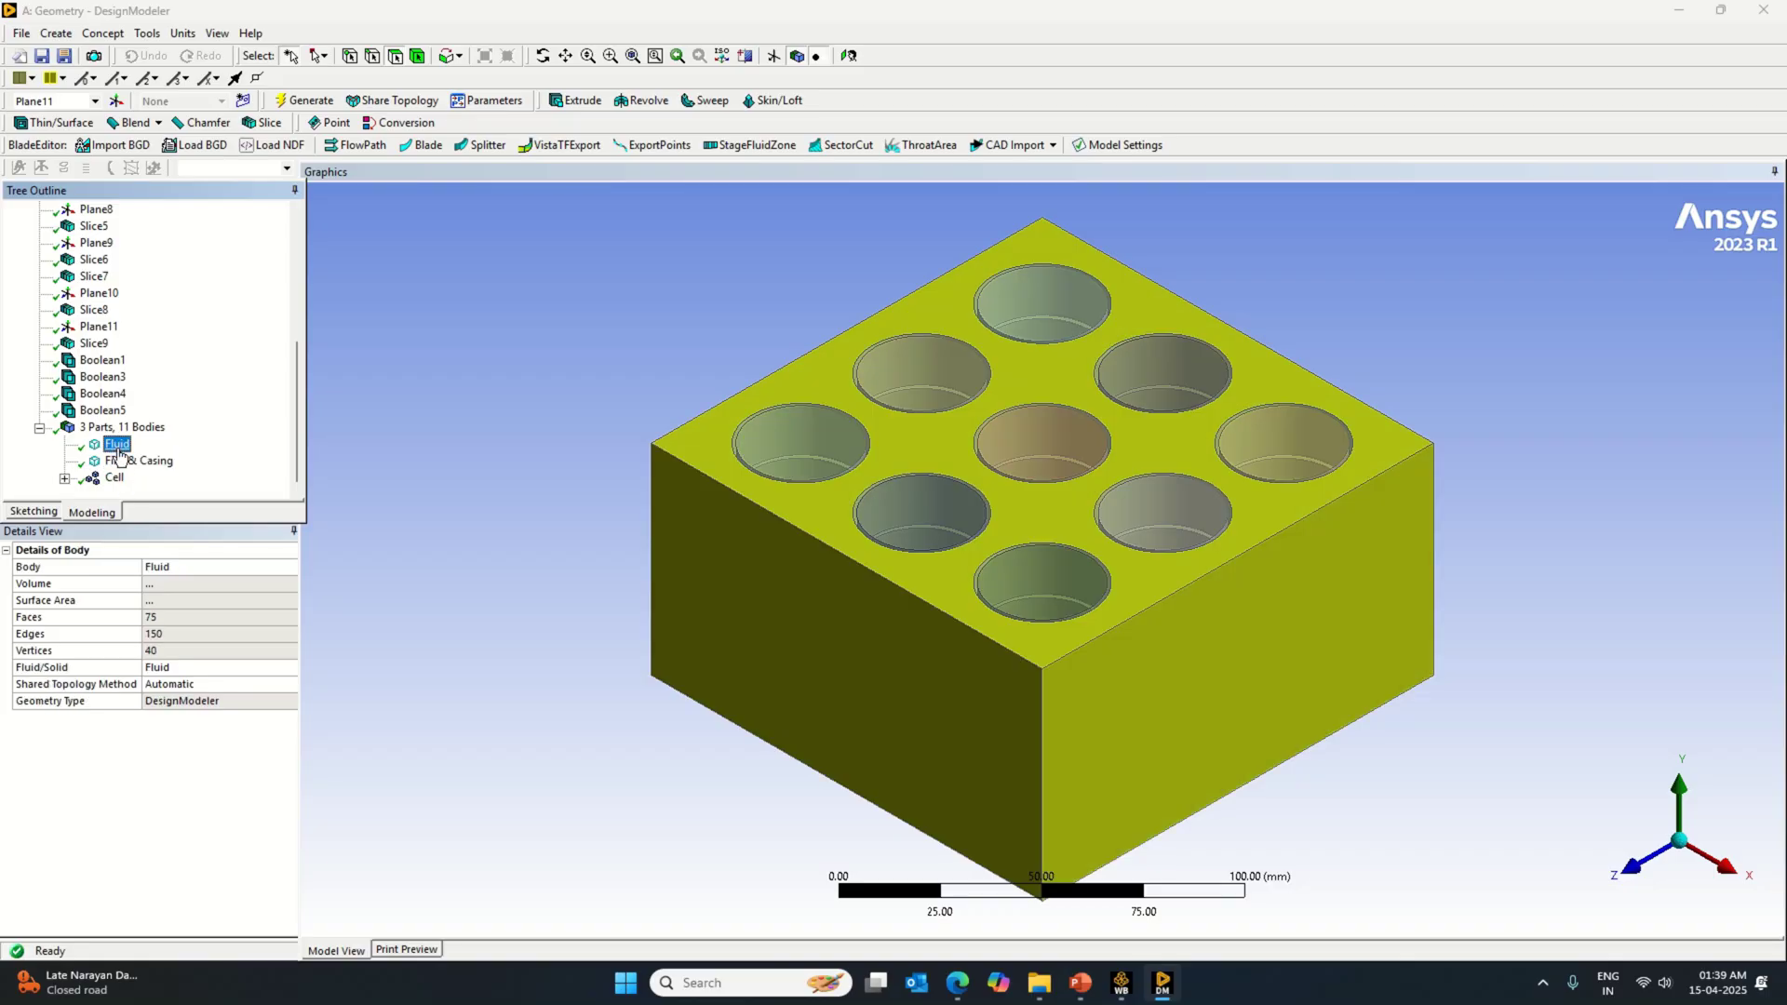
pyautogui.click(187, 568)
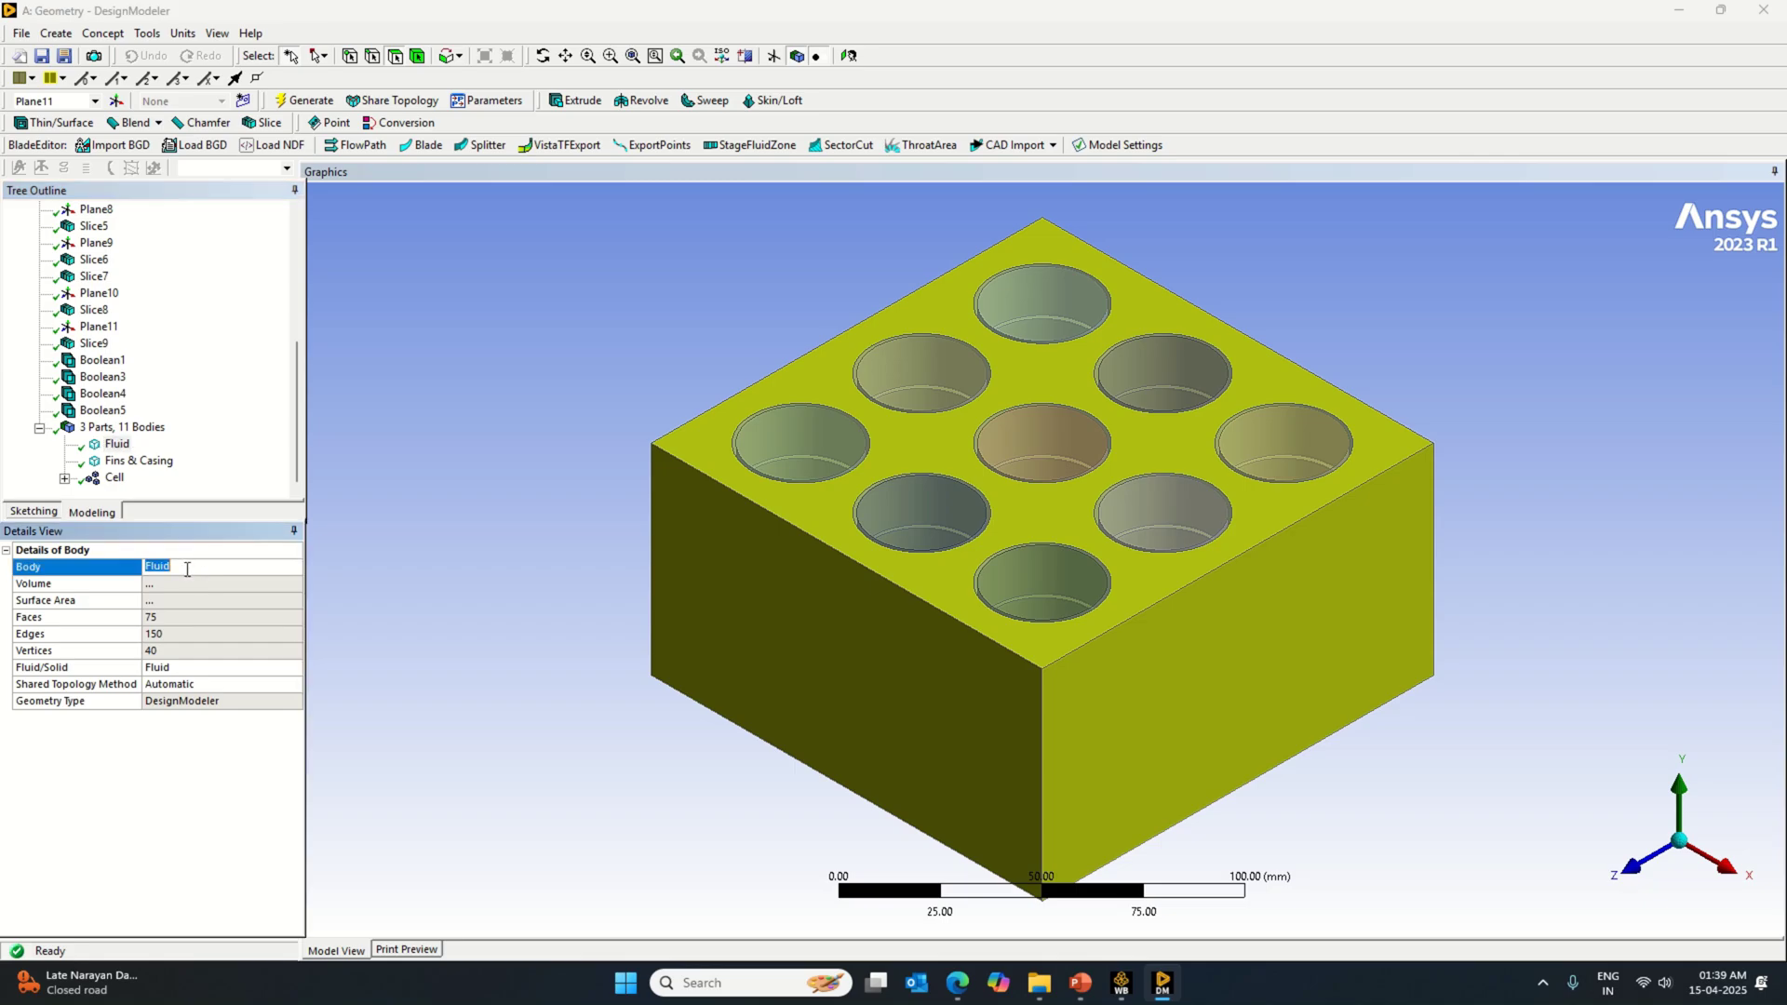
pyautogui.write('P')
pyautogui.press('capslock')
pyautogui.write('CM')
pyautogui.press('Return')
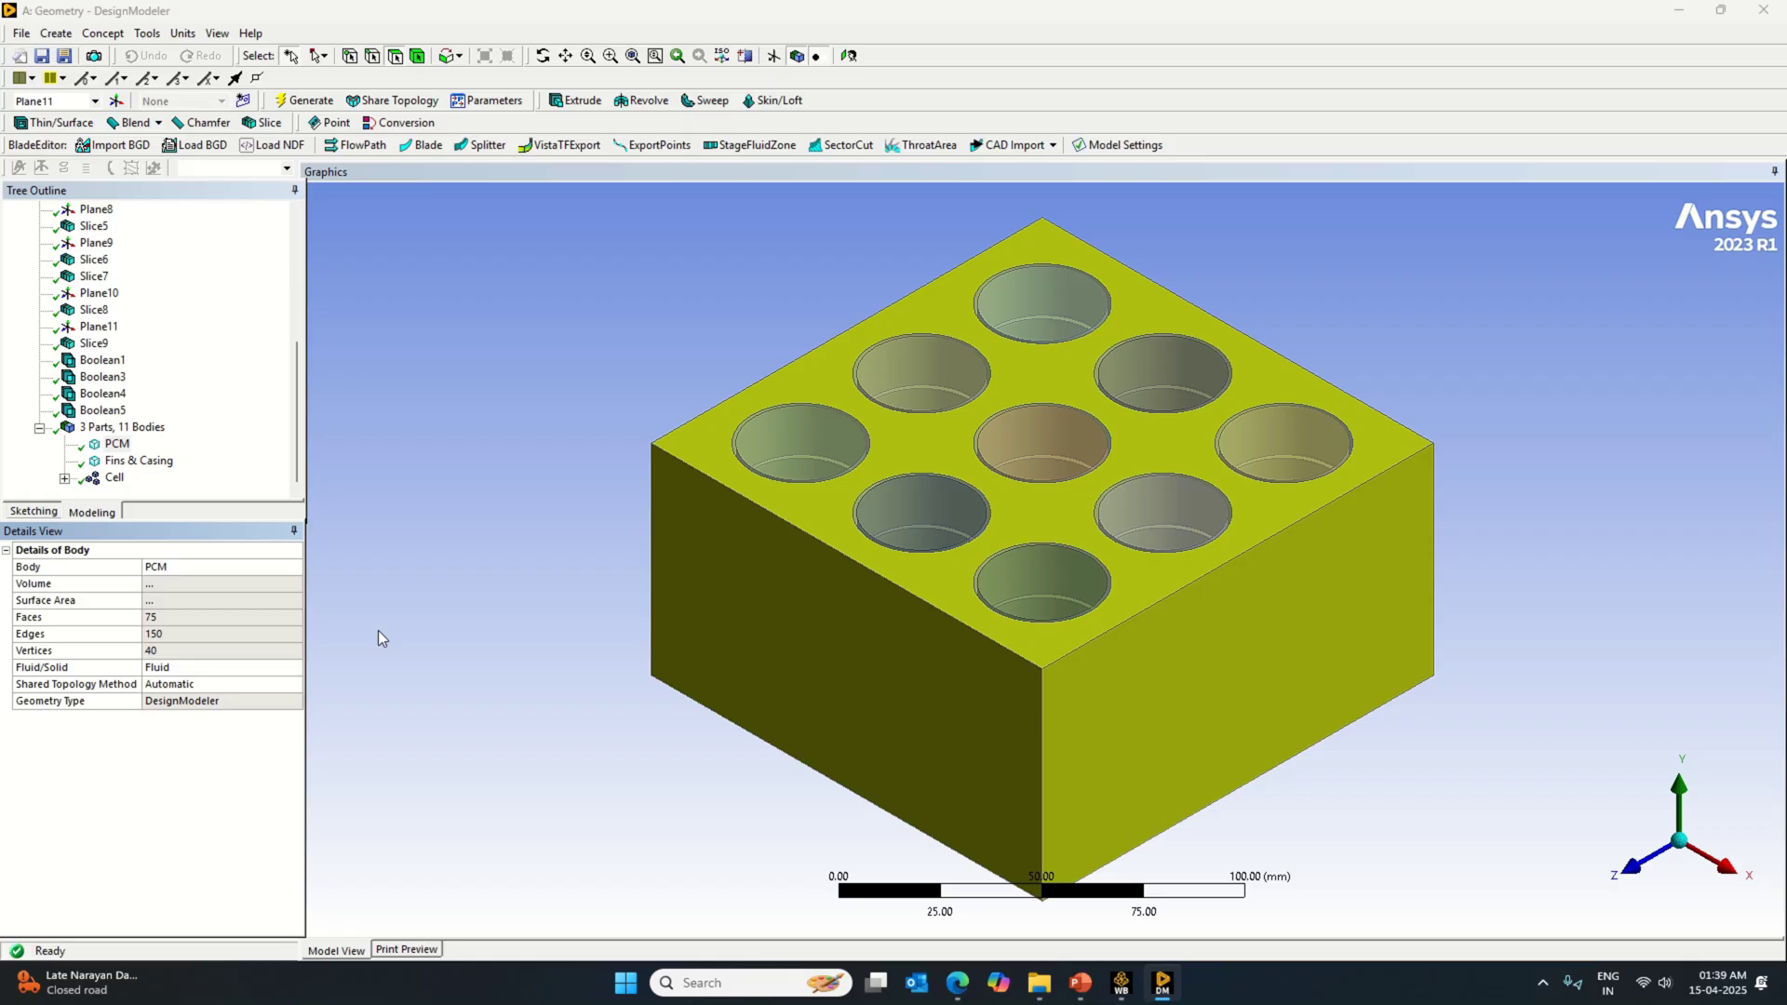
# Step: Set the PCM body's type to Solid and check the settings of the PCM, Fins & Casing and Cell parts
pyautogui.click(279, 667)
pyautogui.click(294, 667)
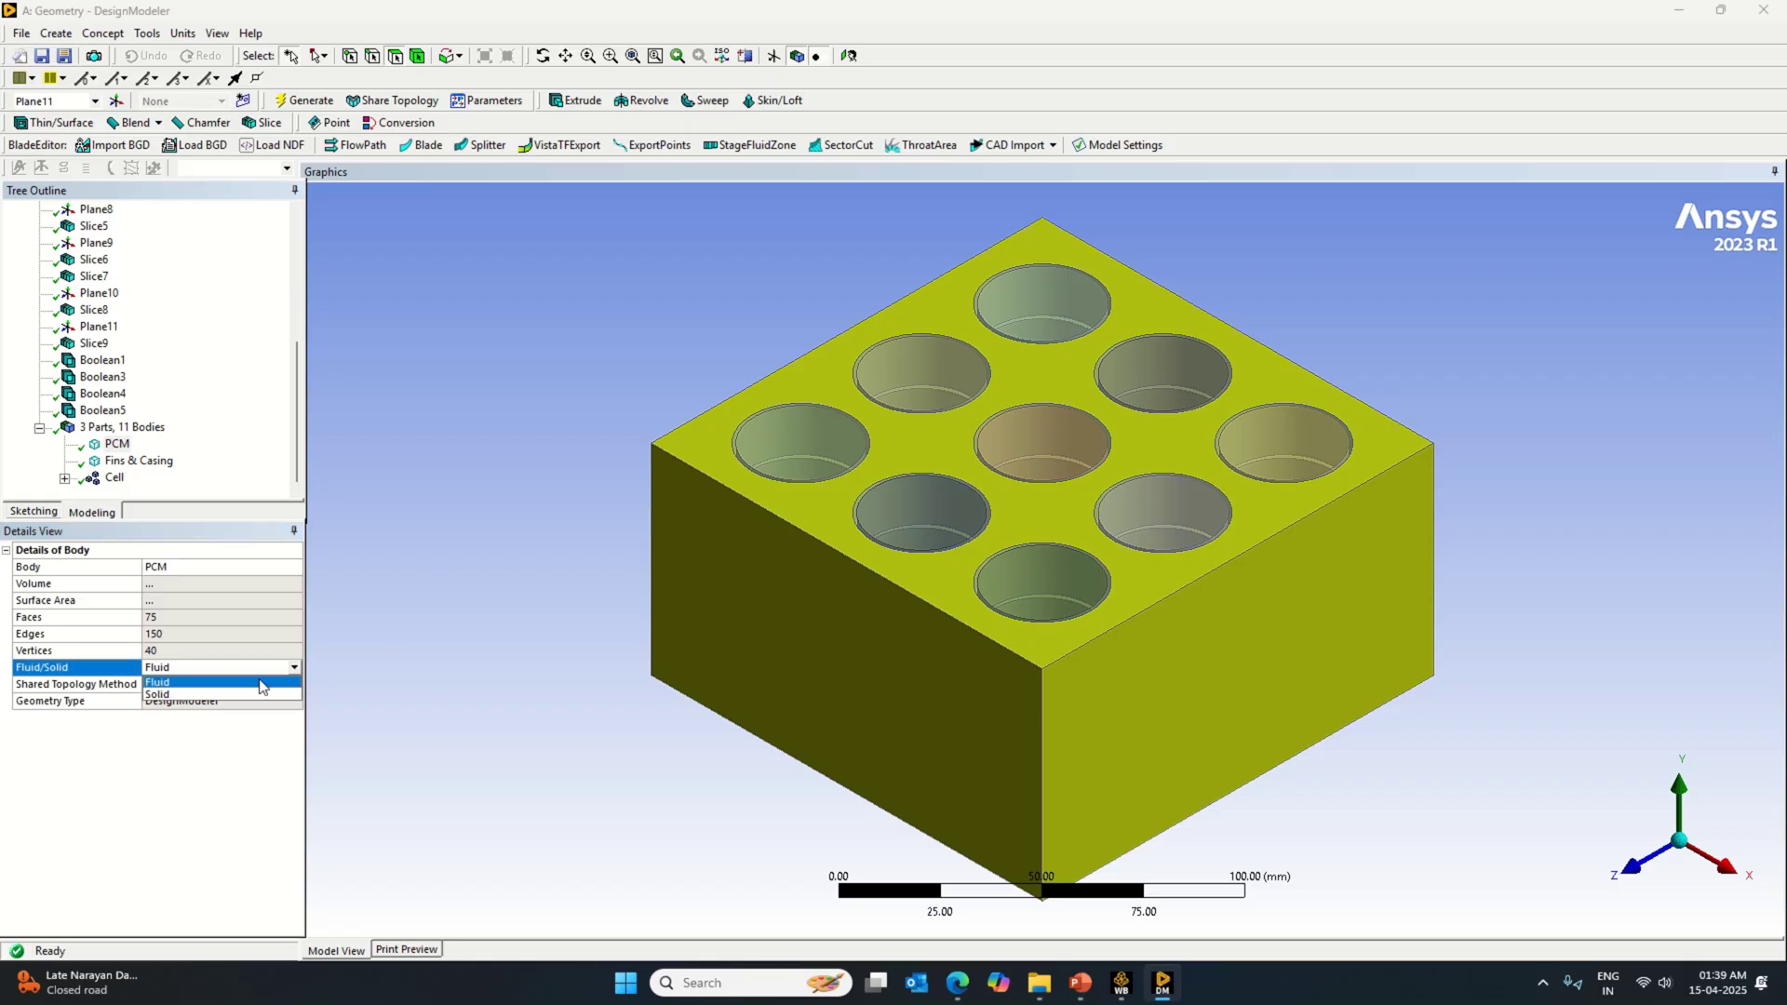
pyautogui.click(232, 694)
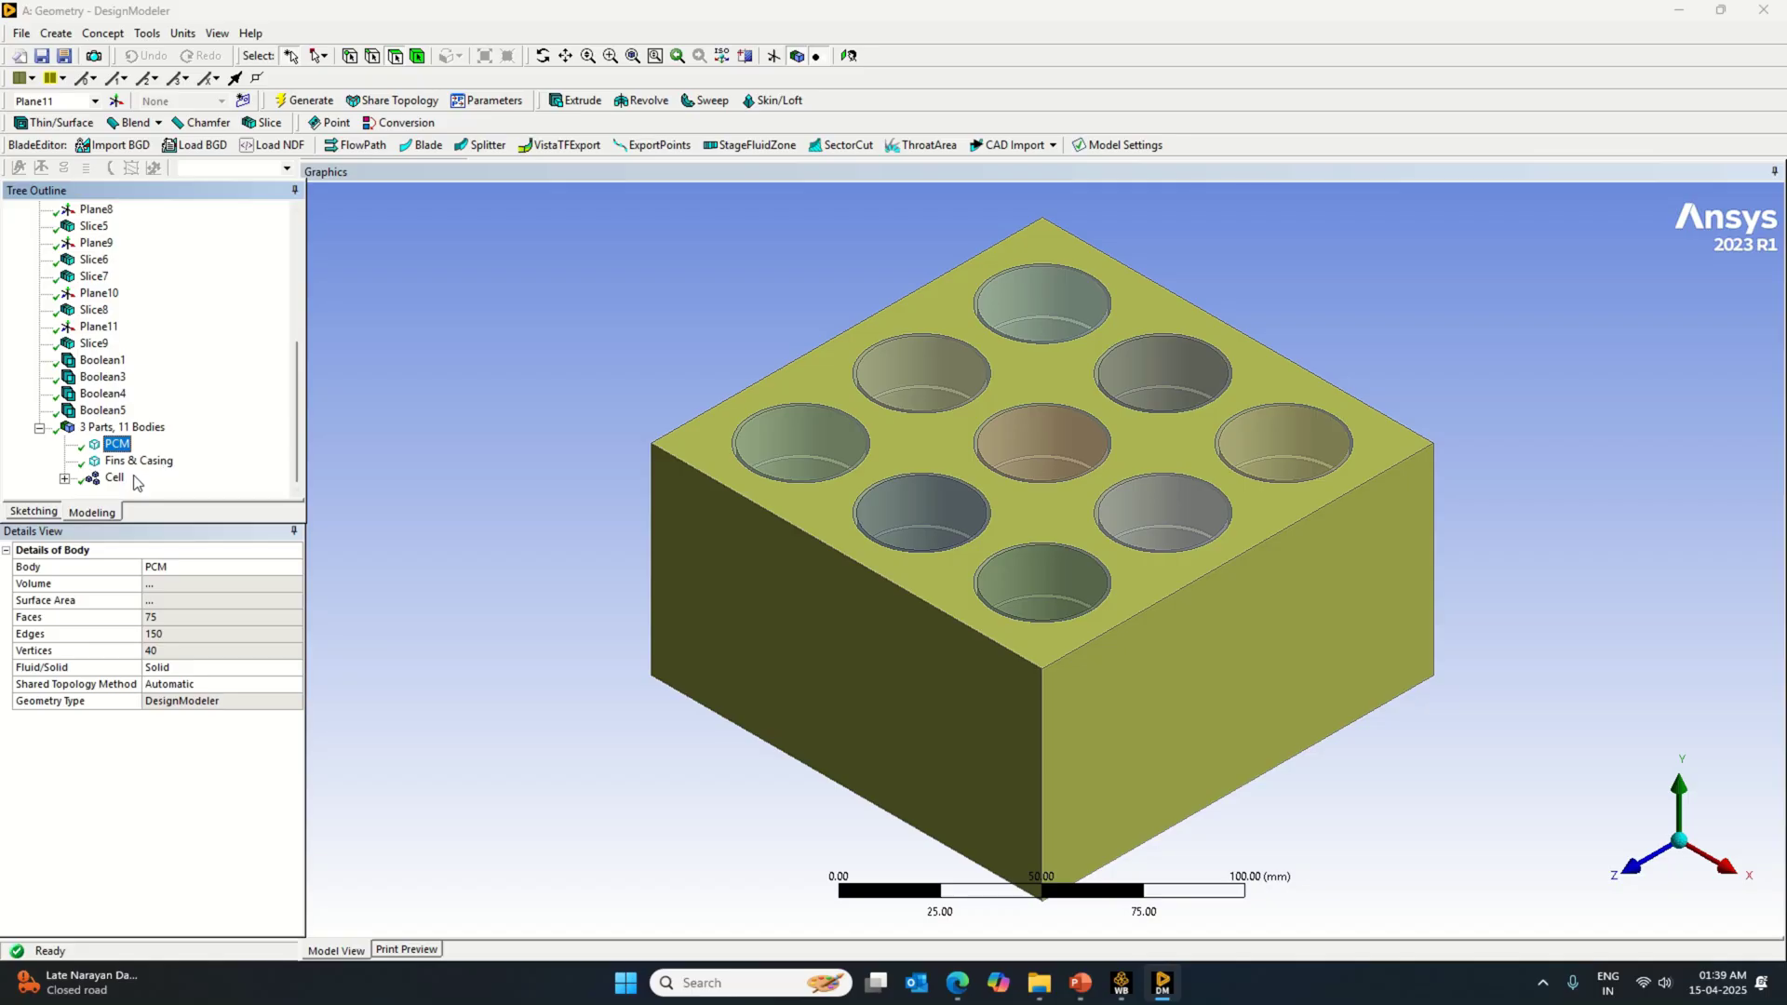
pyautogui.click(121, 462)
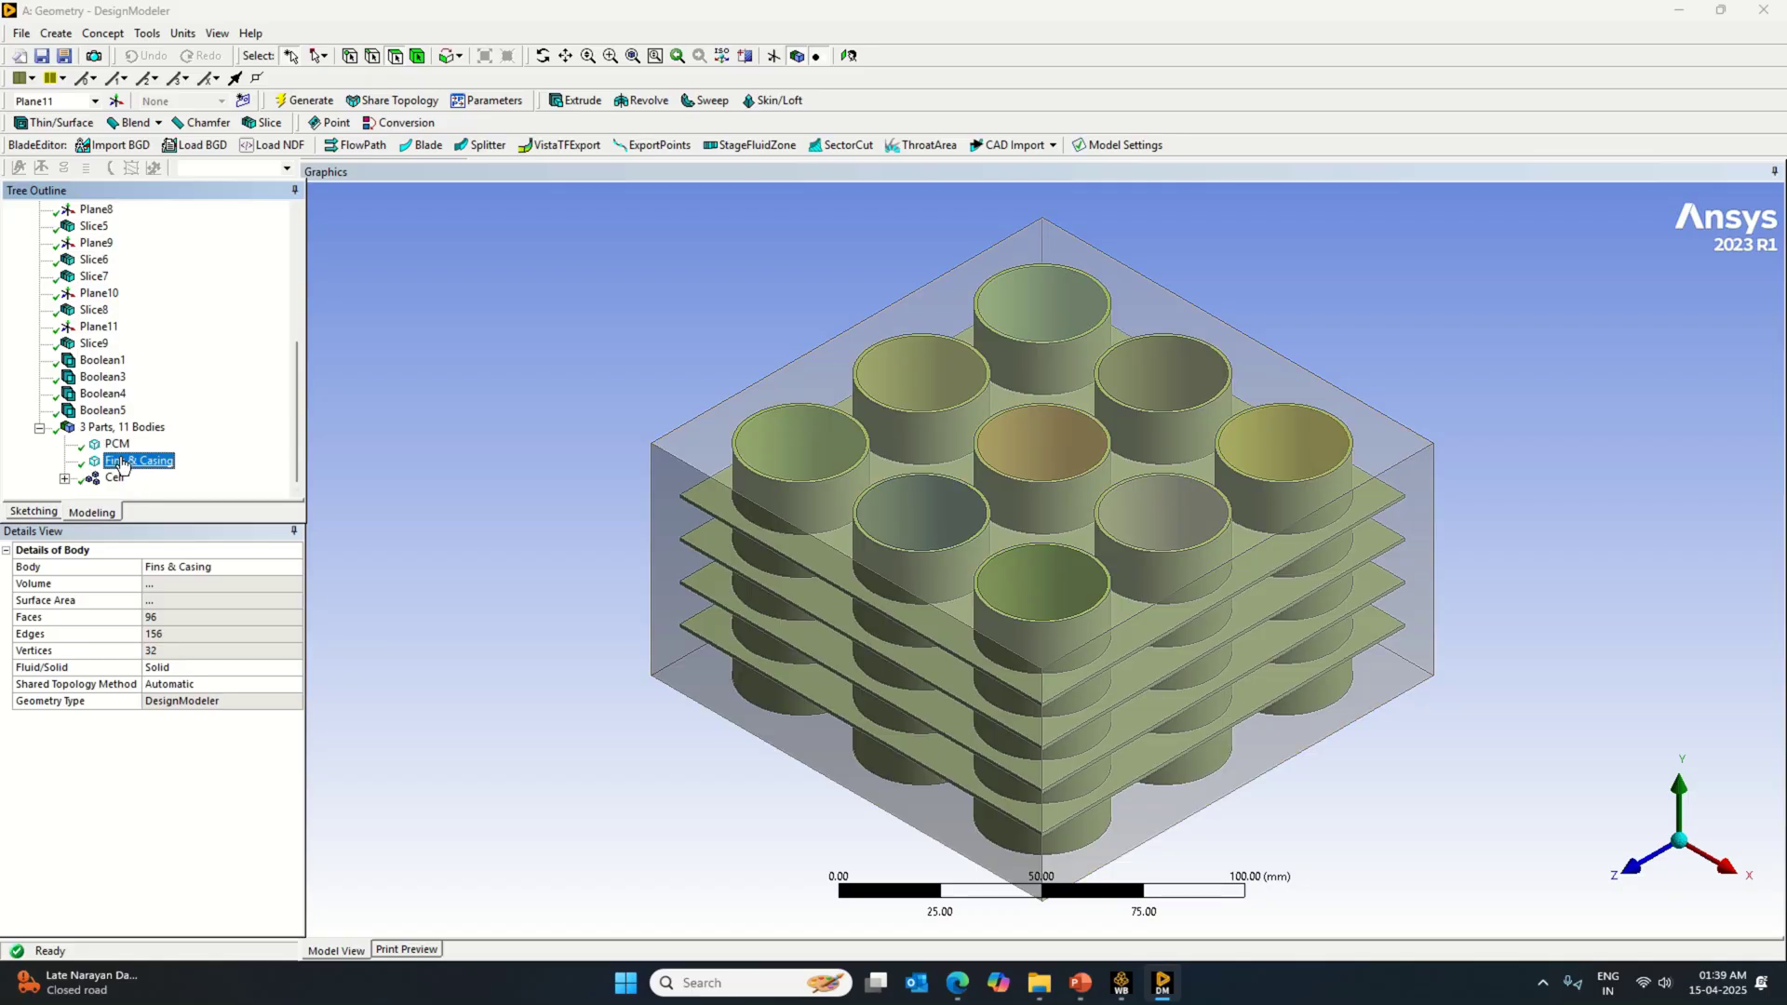
pyautogui.click(114, 445)
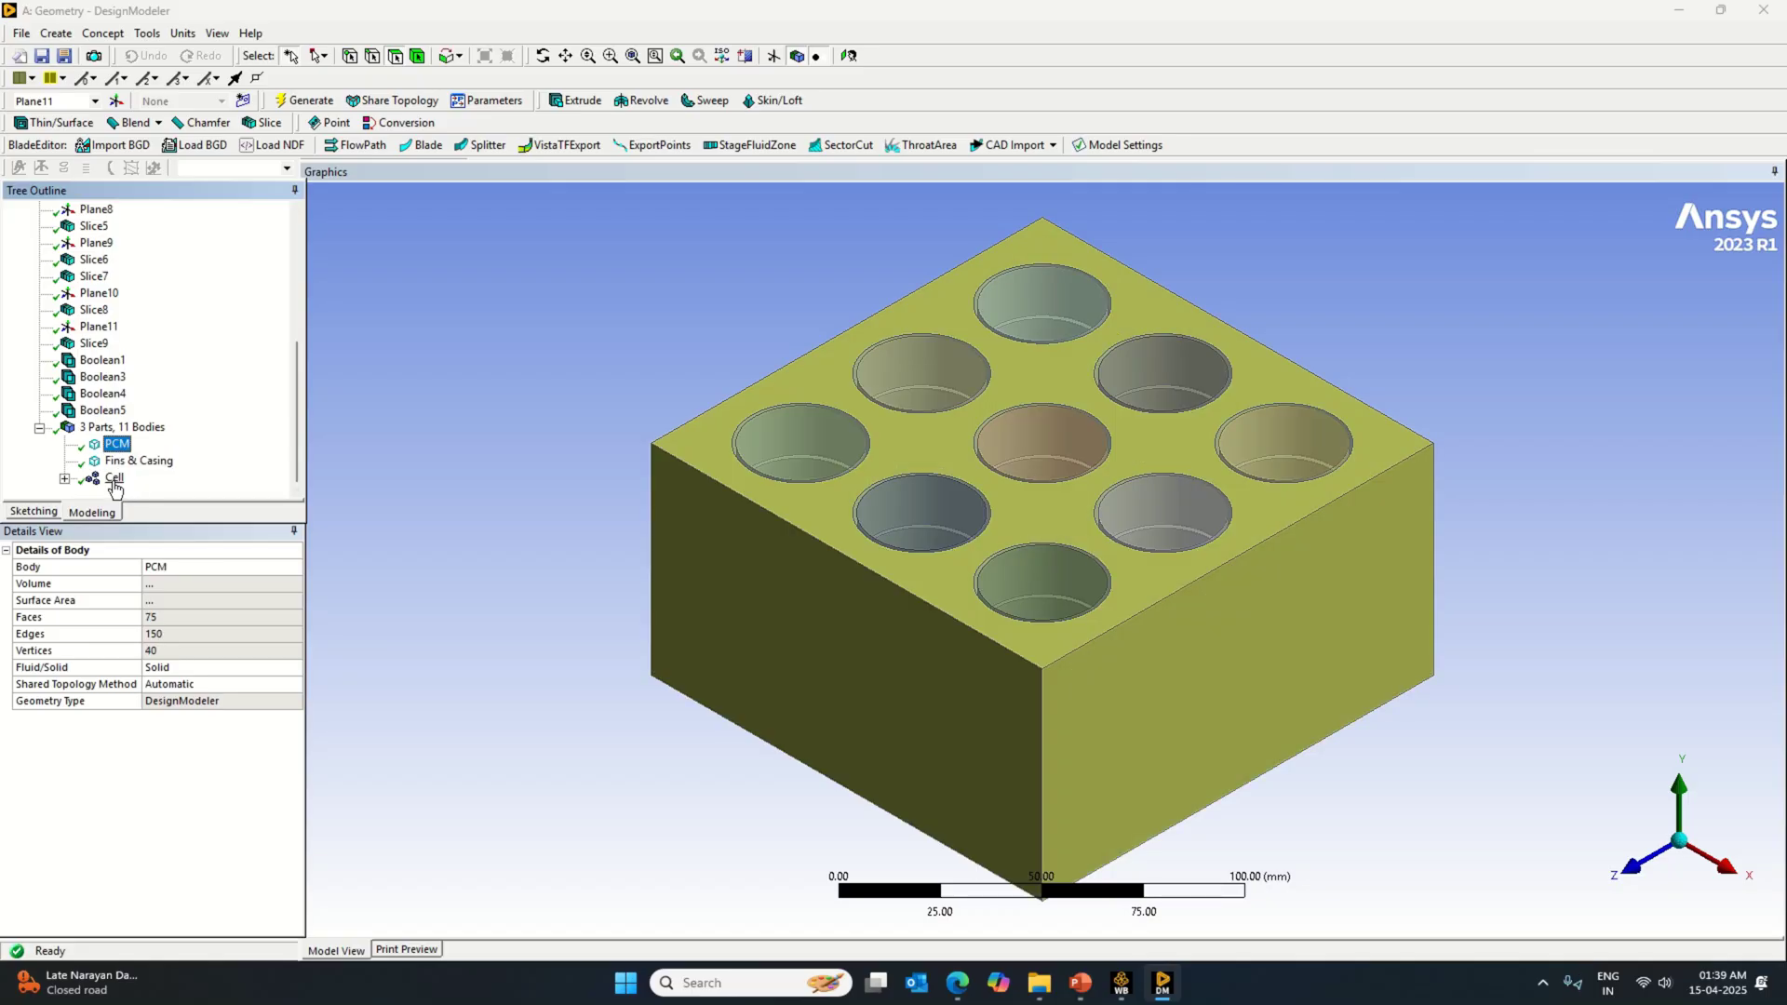
pyautogui.click(113, 479)
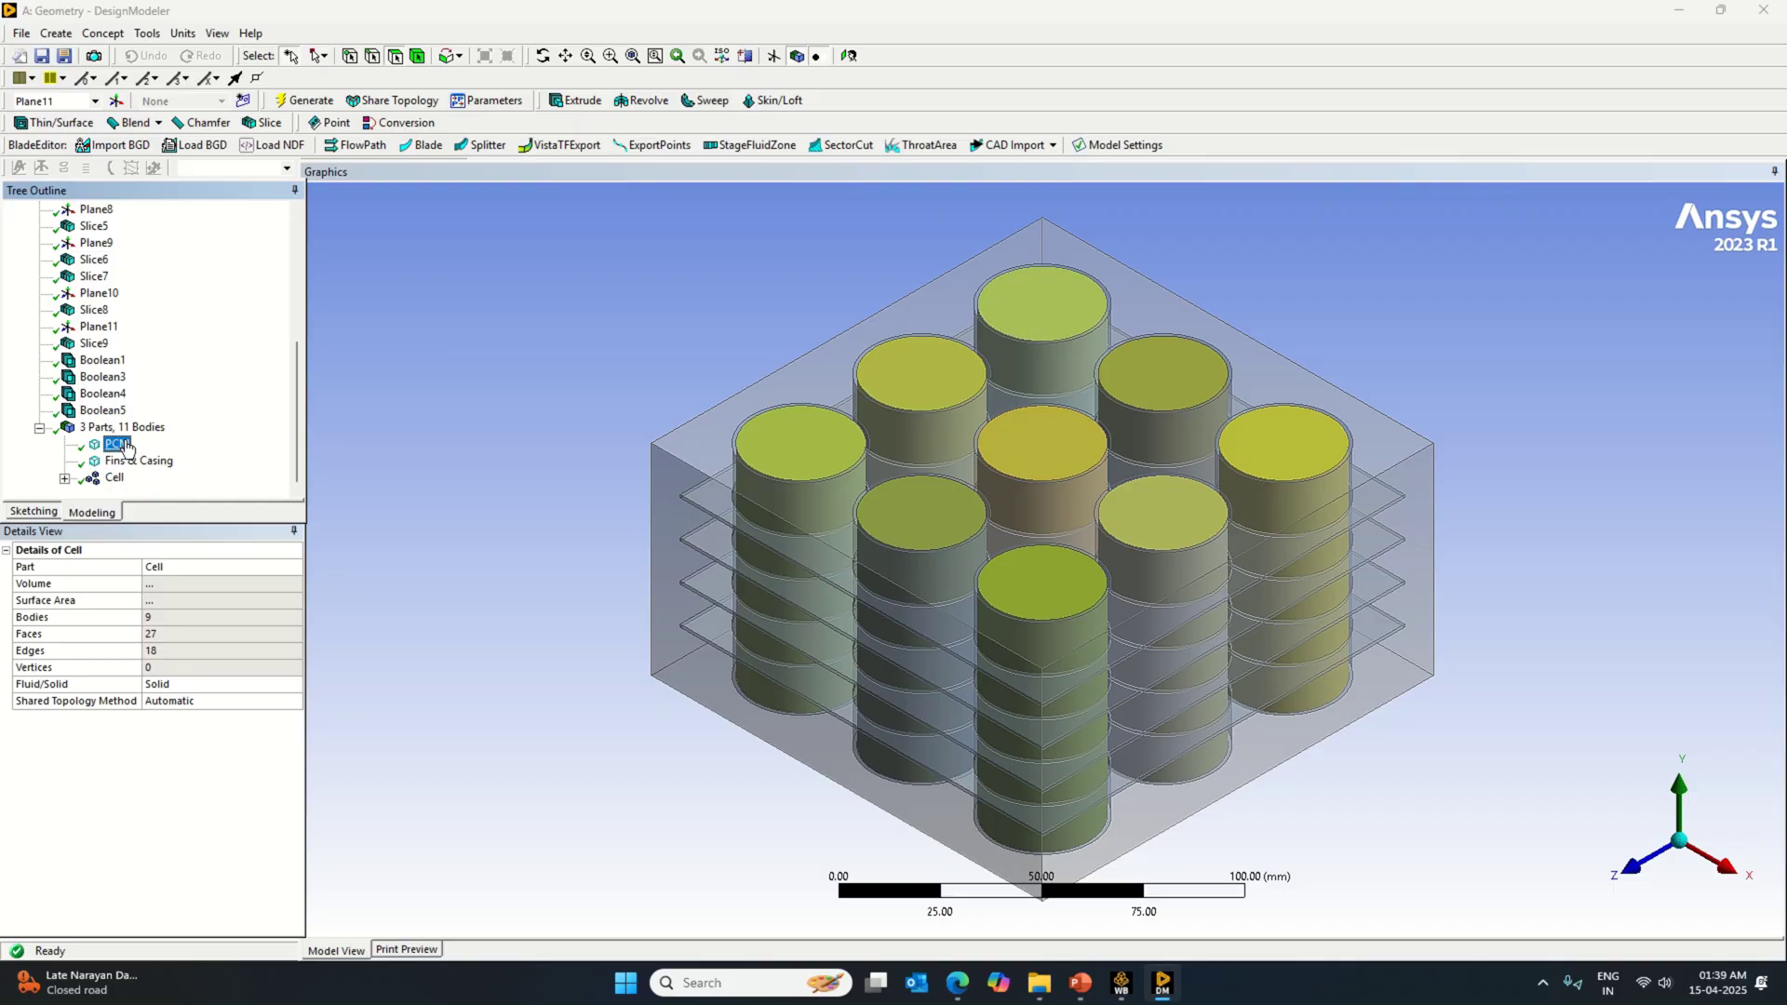
pyautogui.click(127, 448)
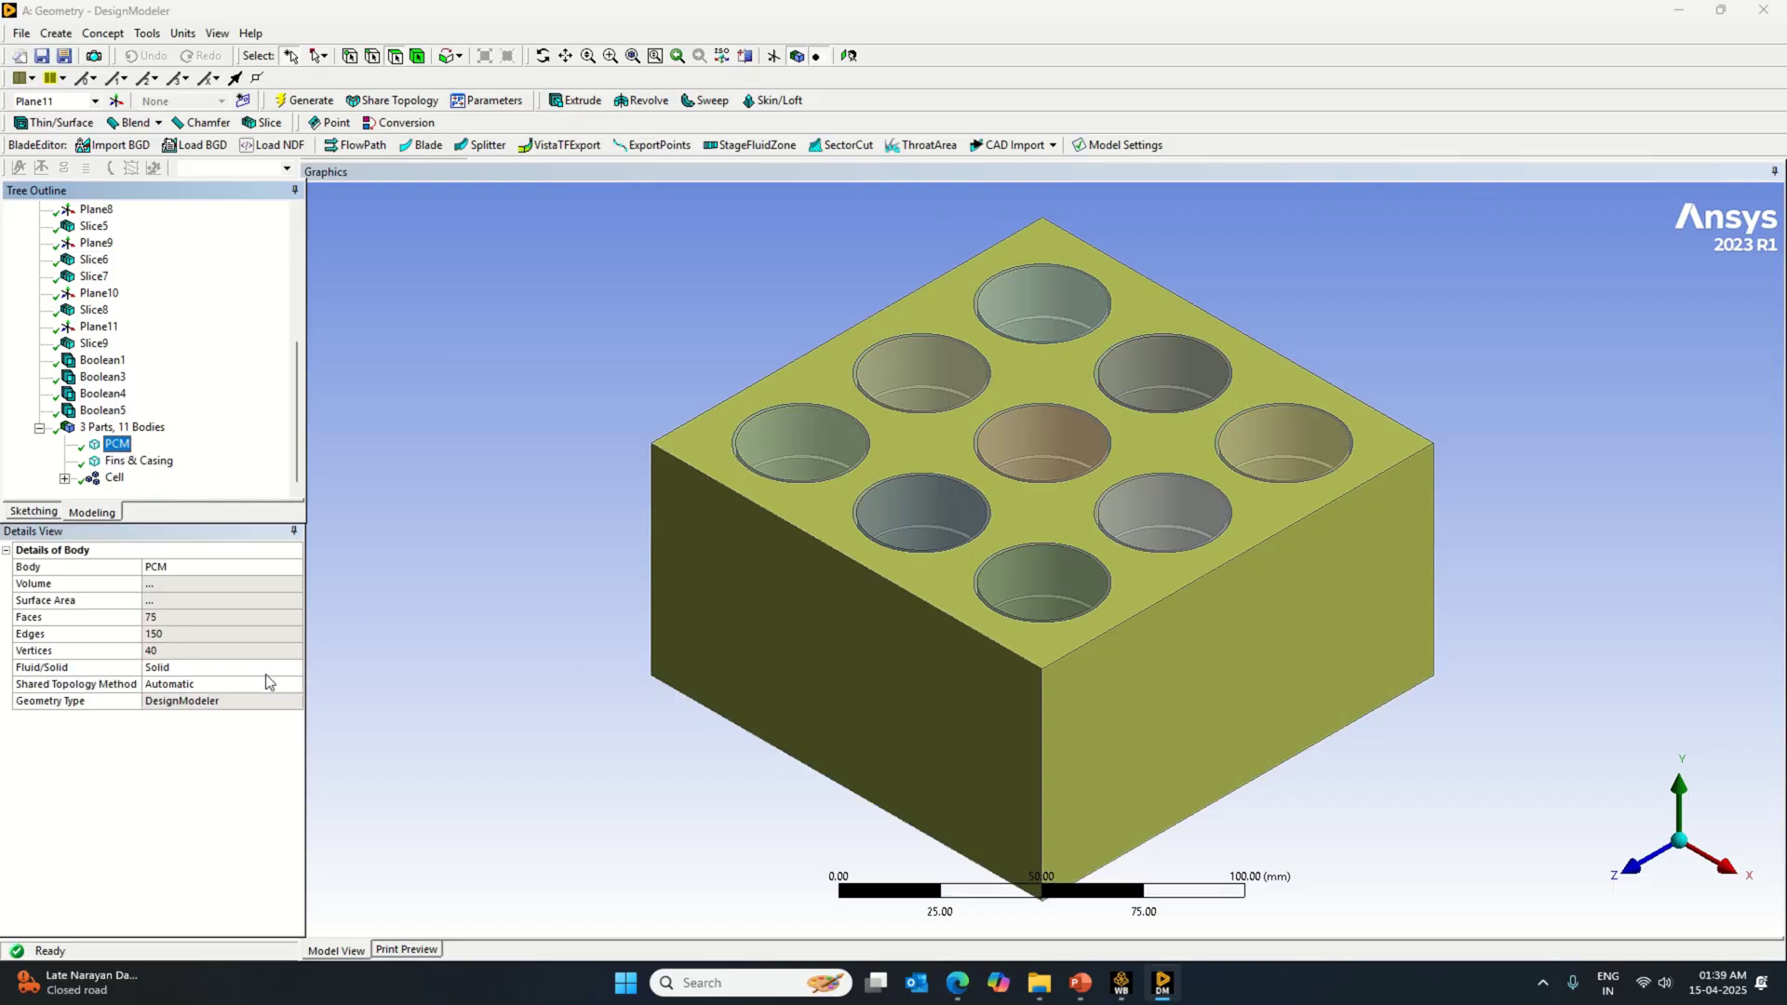
pyautogui.click(116, 461)
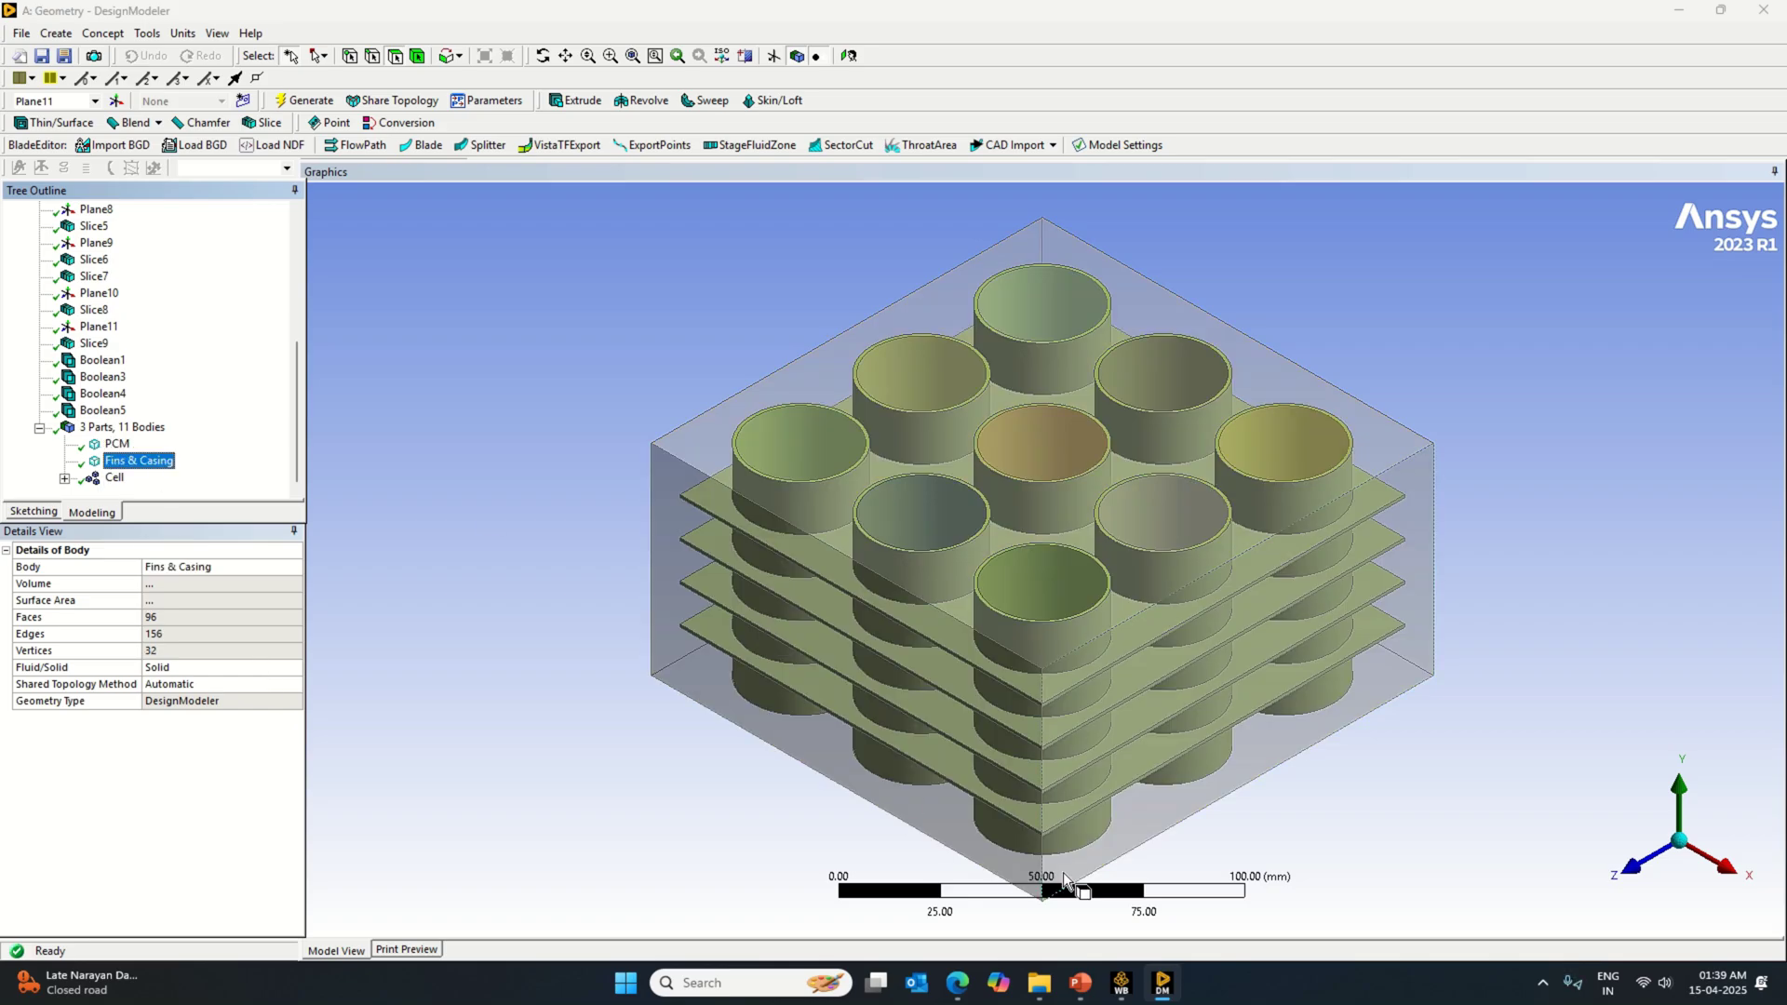
# Step: Switch to Workbench and add a Fluid Flow (Fluent) system linked to the existing Geometry component
pyautogui.click(1134, 990)
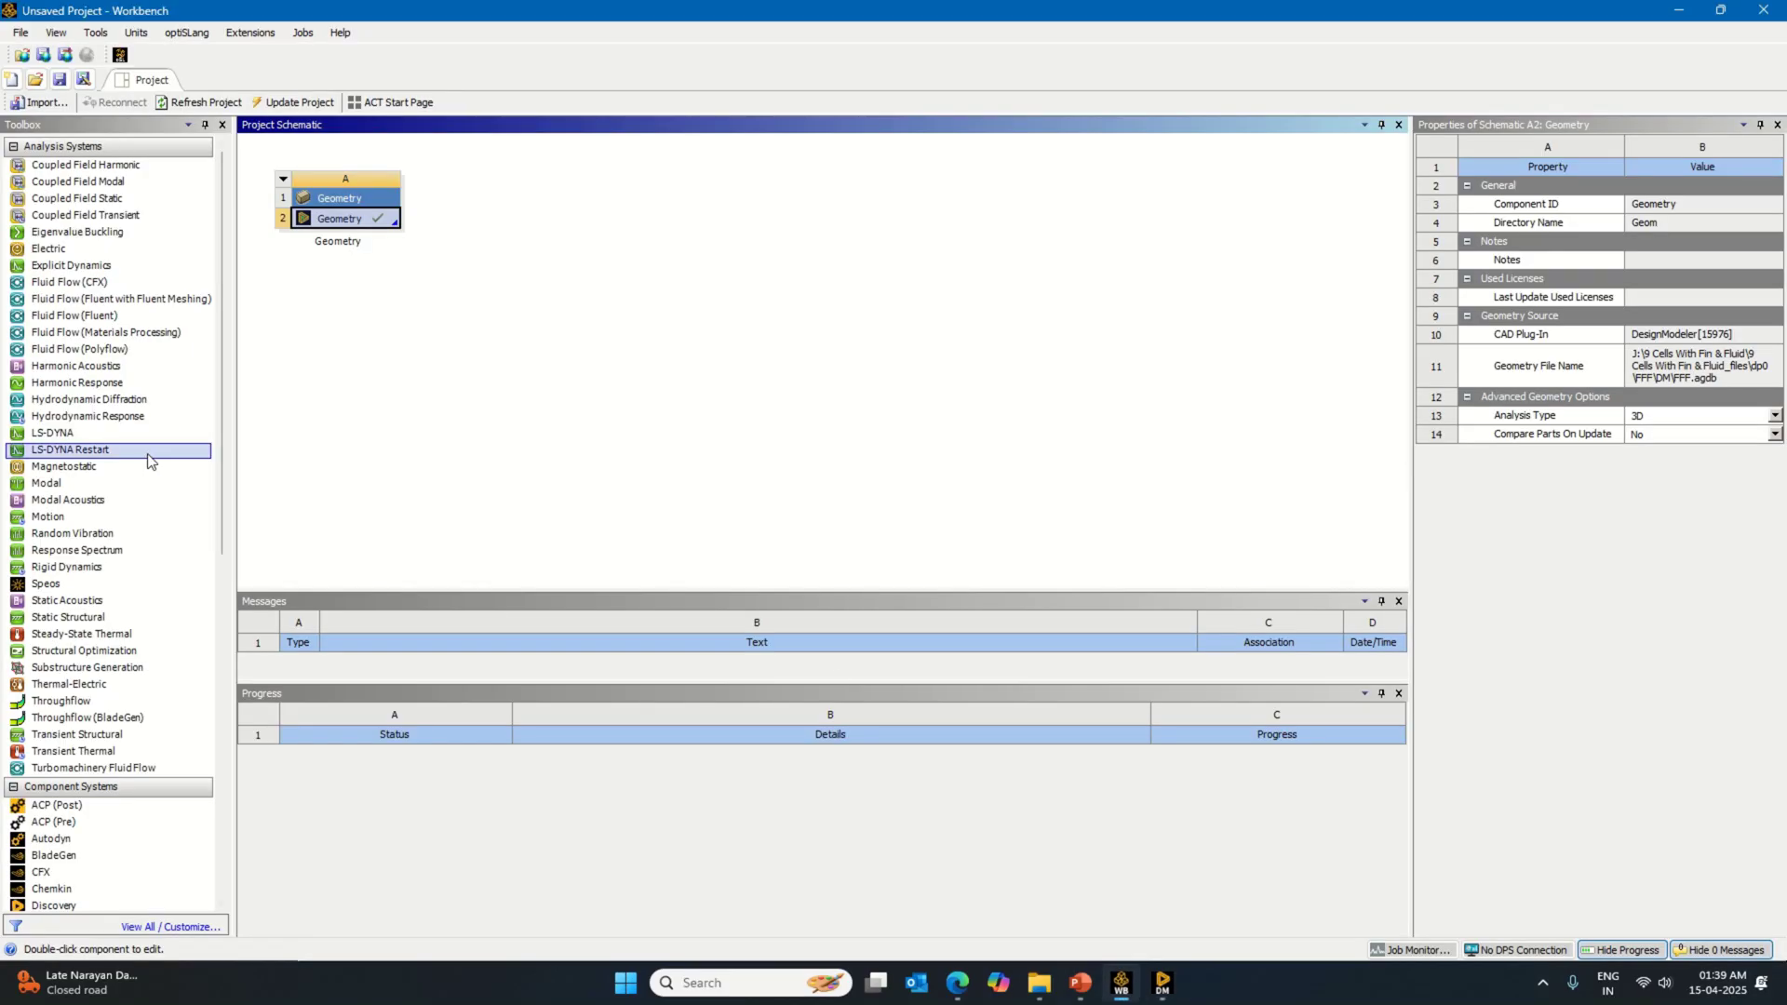
pyautogui.moveTo(148, 317); pyautogui.dragTo(512, 243)
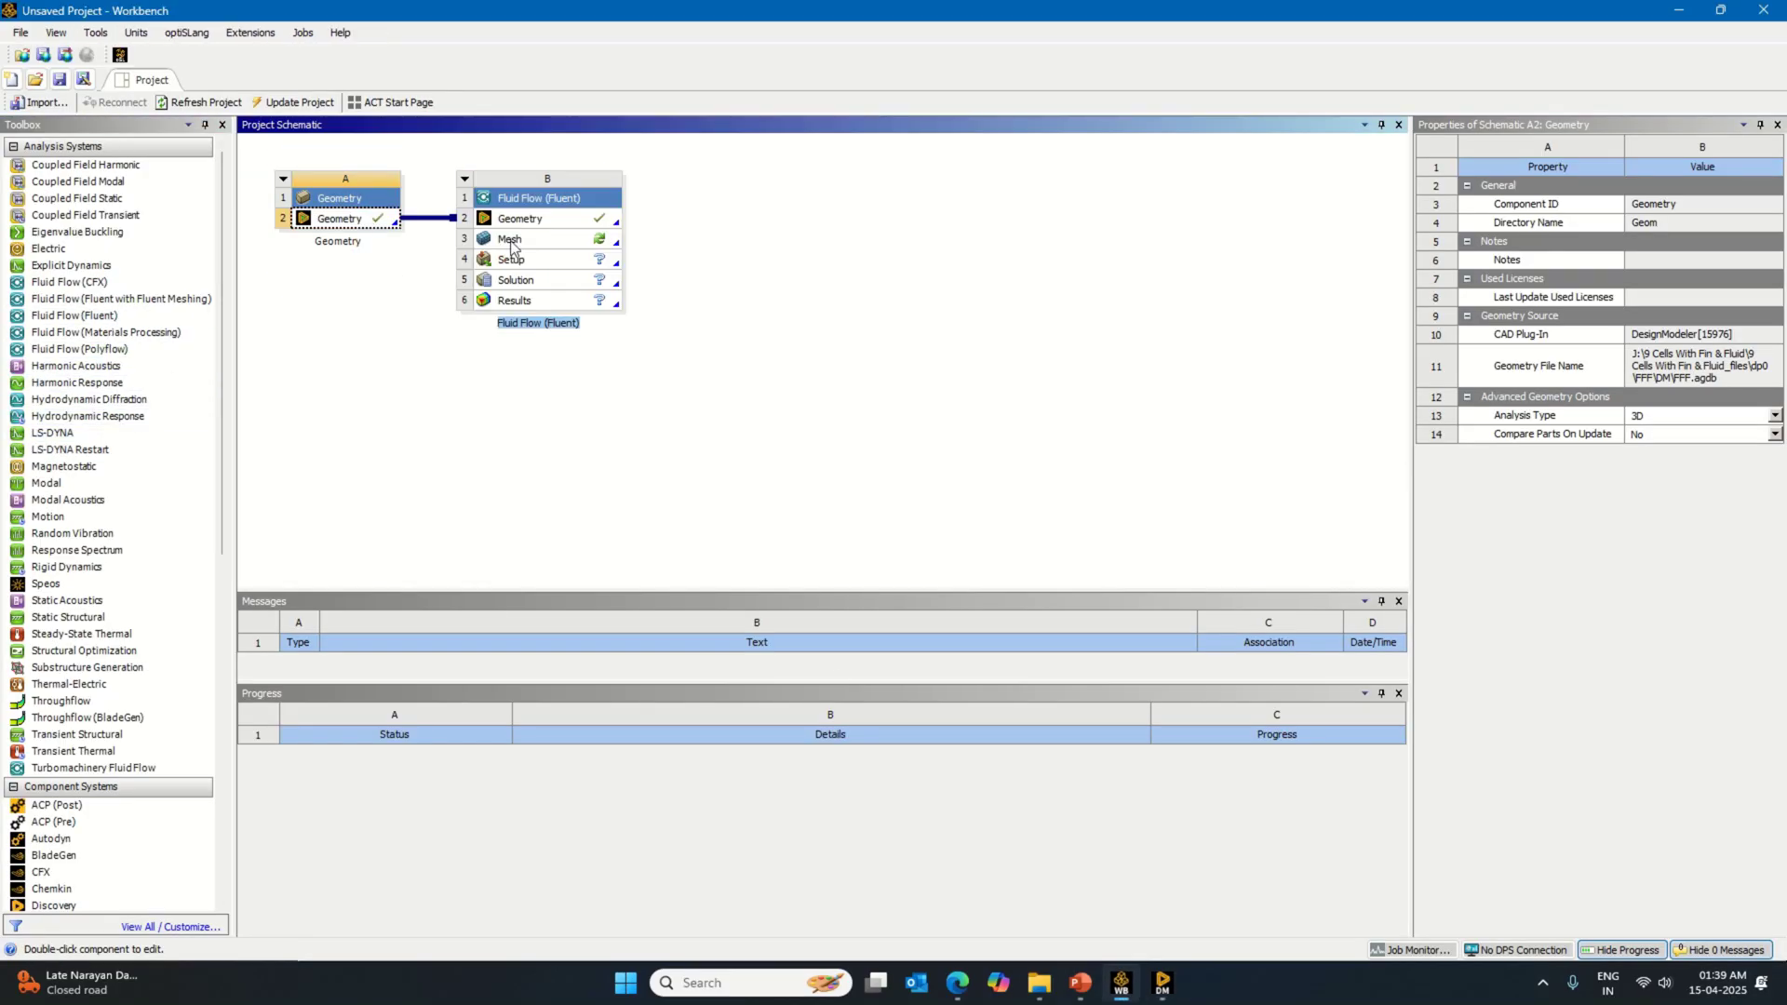
pyautogui.rightClick(607, 240)
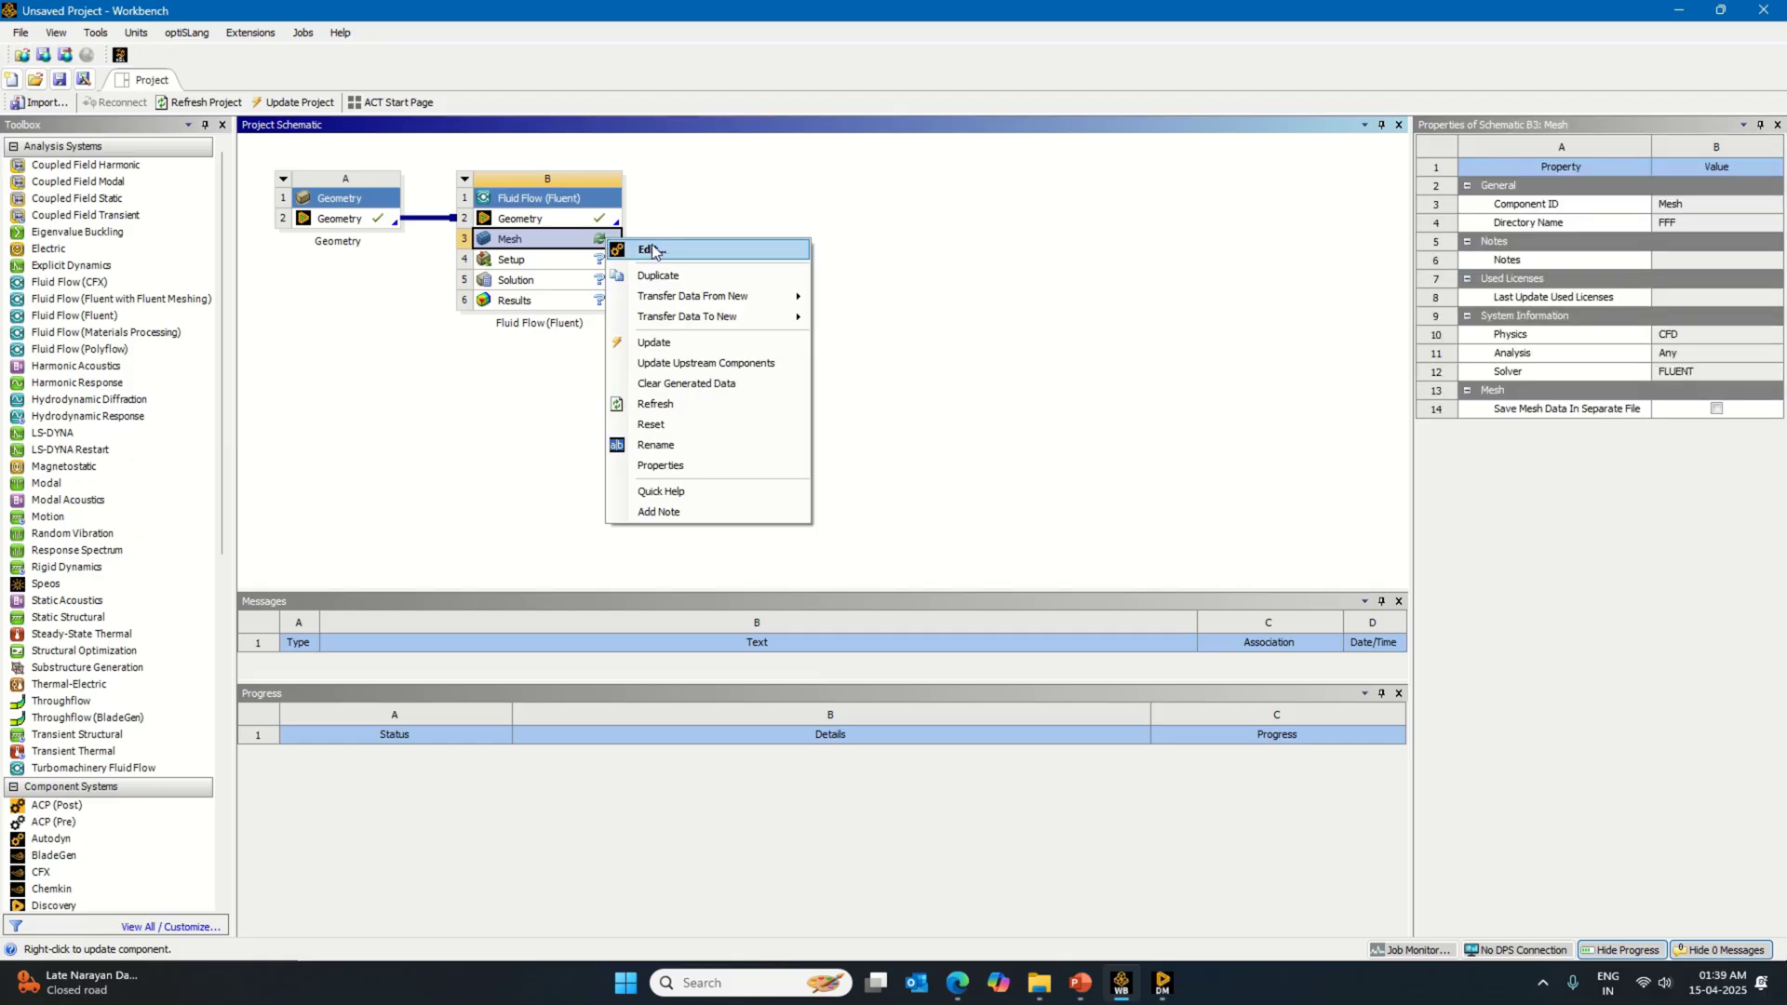
pyautogui.click(655, 250)
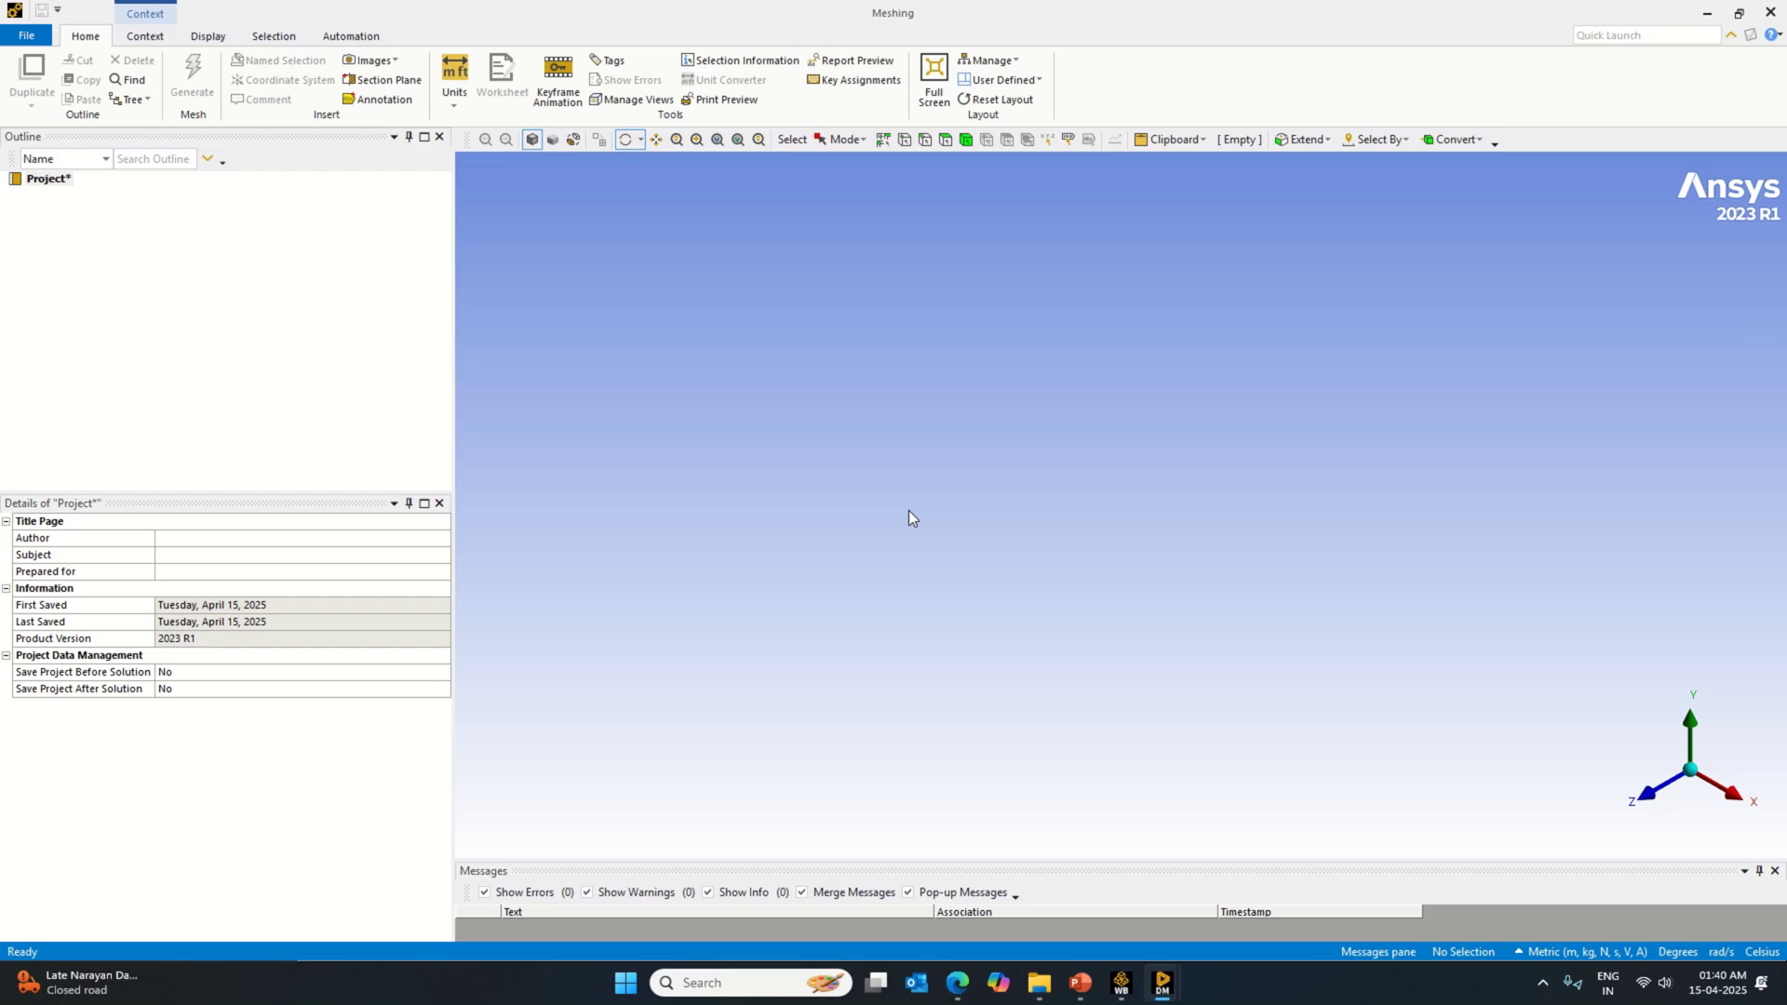
pyautogui.click(1035, 596)
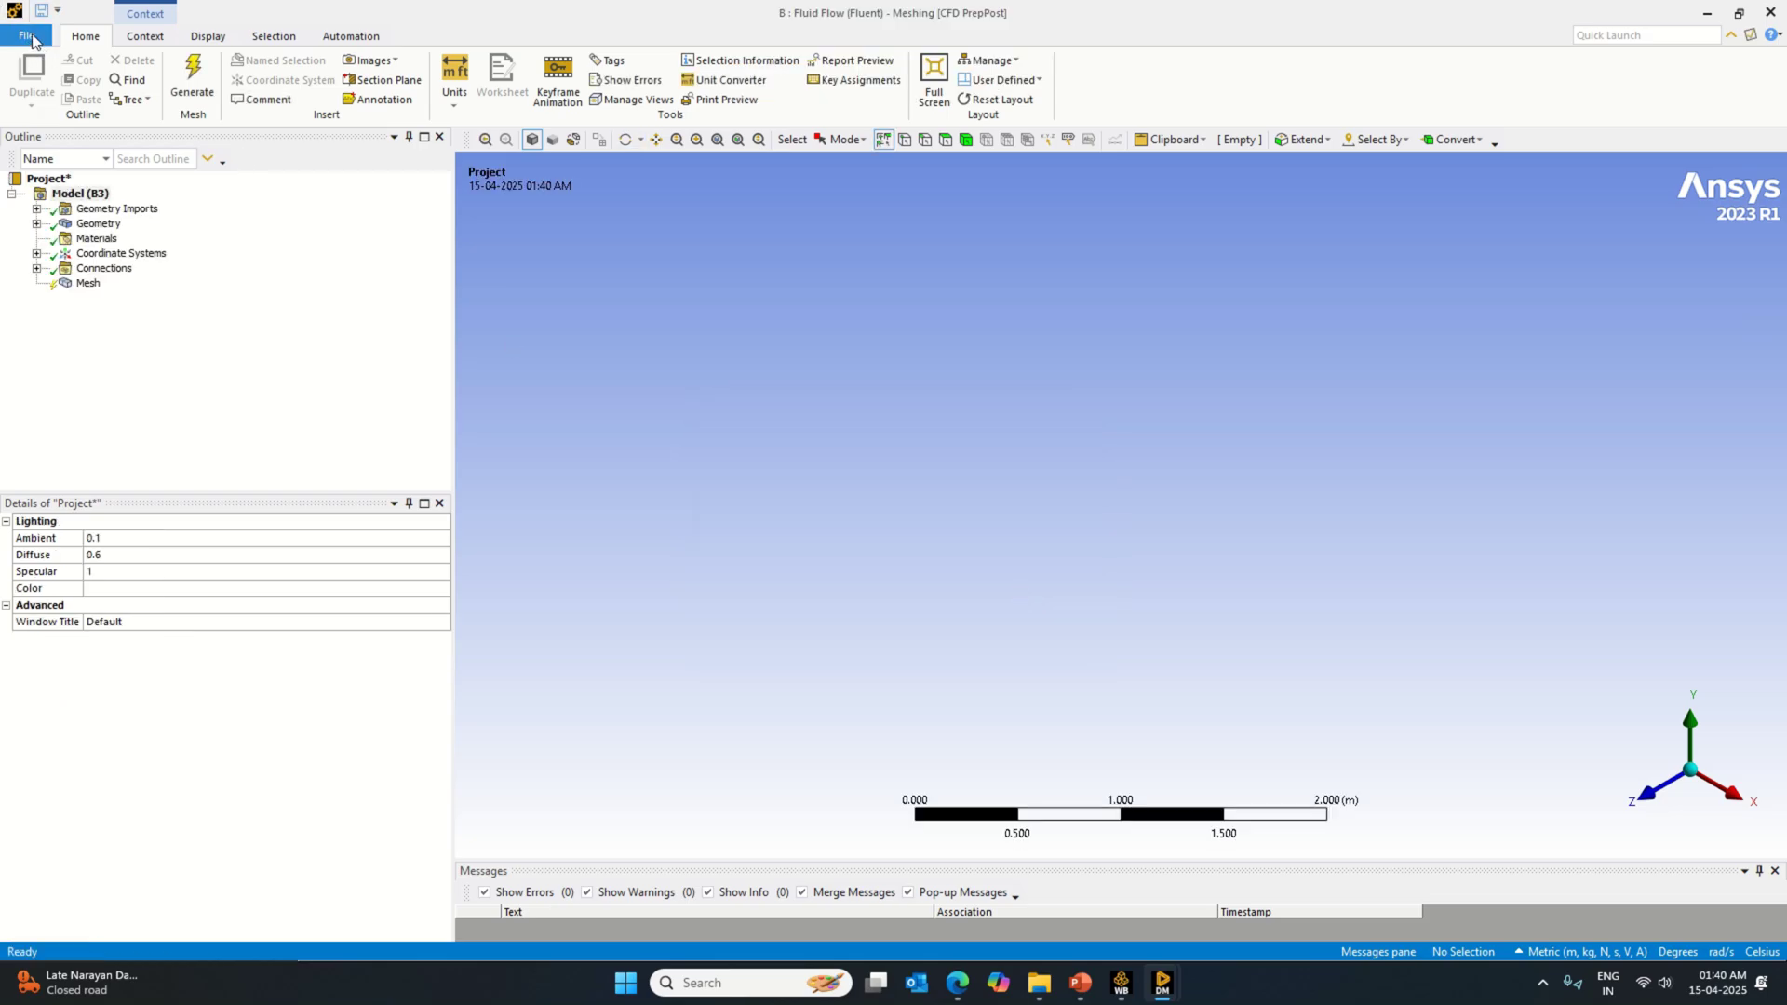
pyautogui.click(26, 36)
pyautogui.click(119, 636)
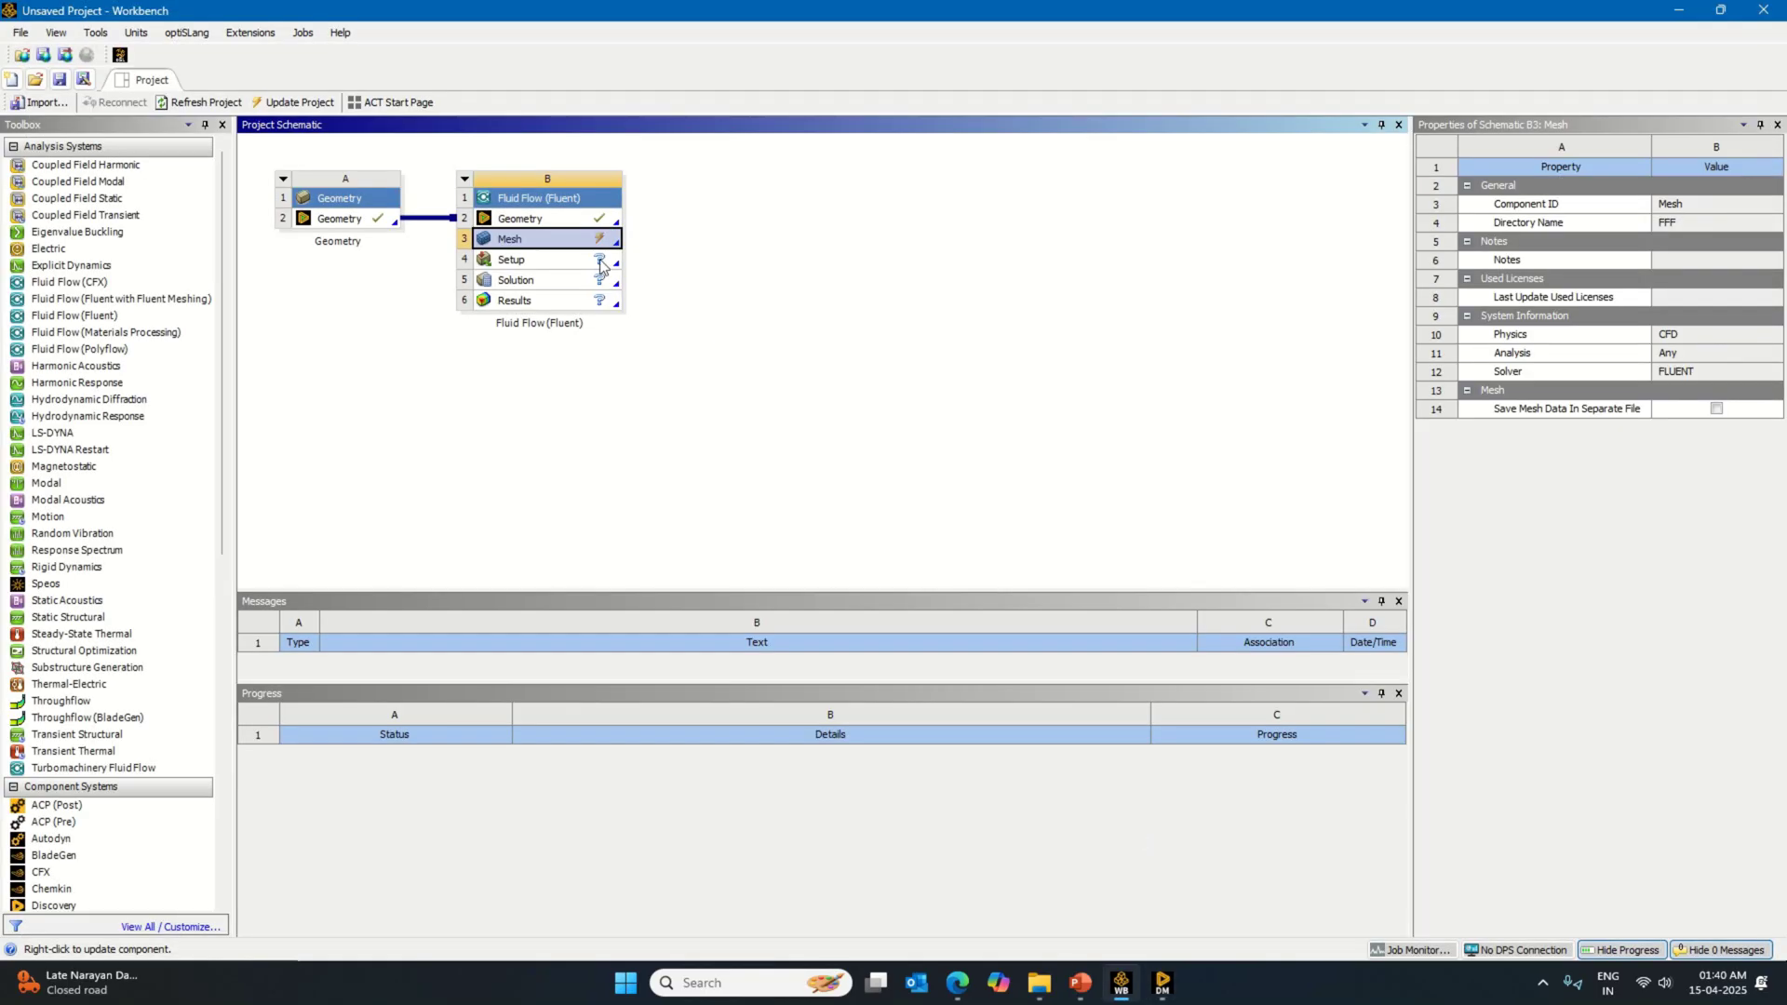
# Step: Open the Mesh component of the Fluid Flow (Fluent) system for editing in Meshing
pyautogui.rightClick(600, 244)
pyautogui.click(642, 249)
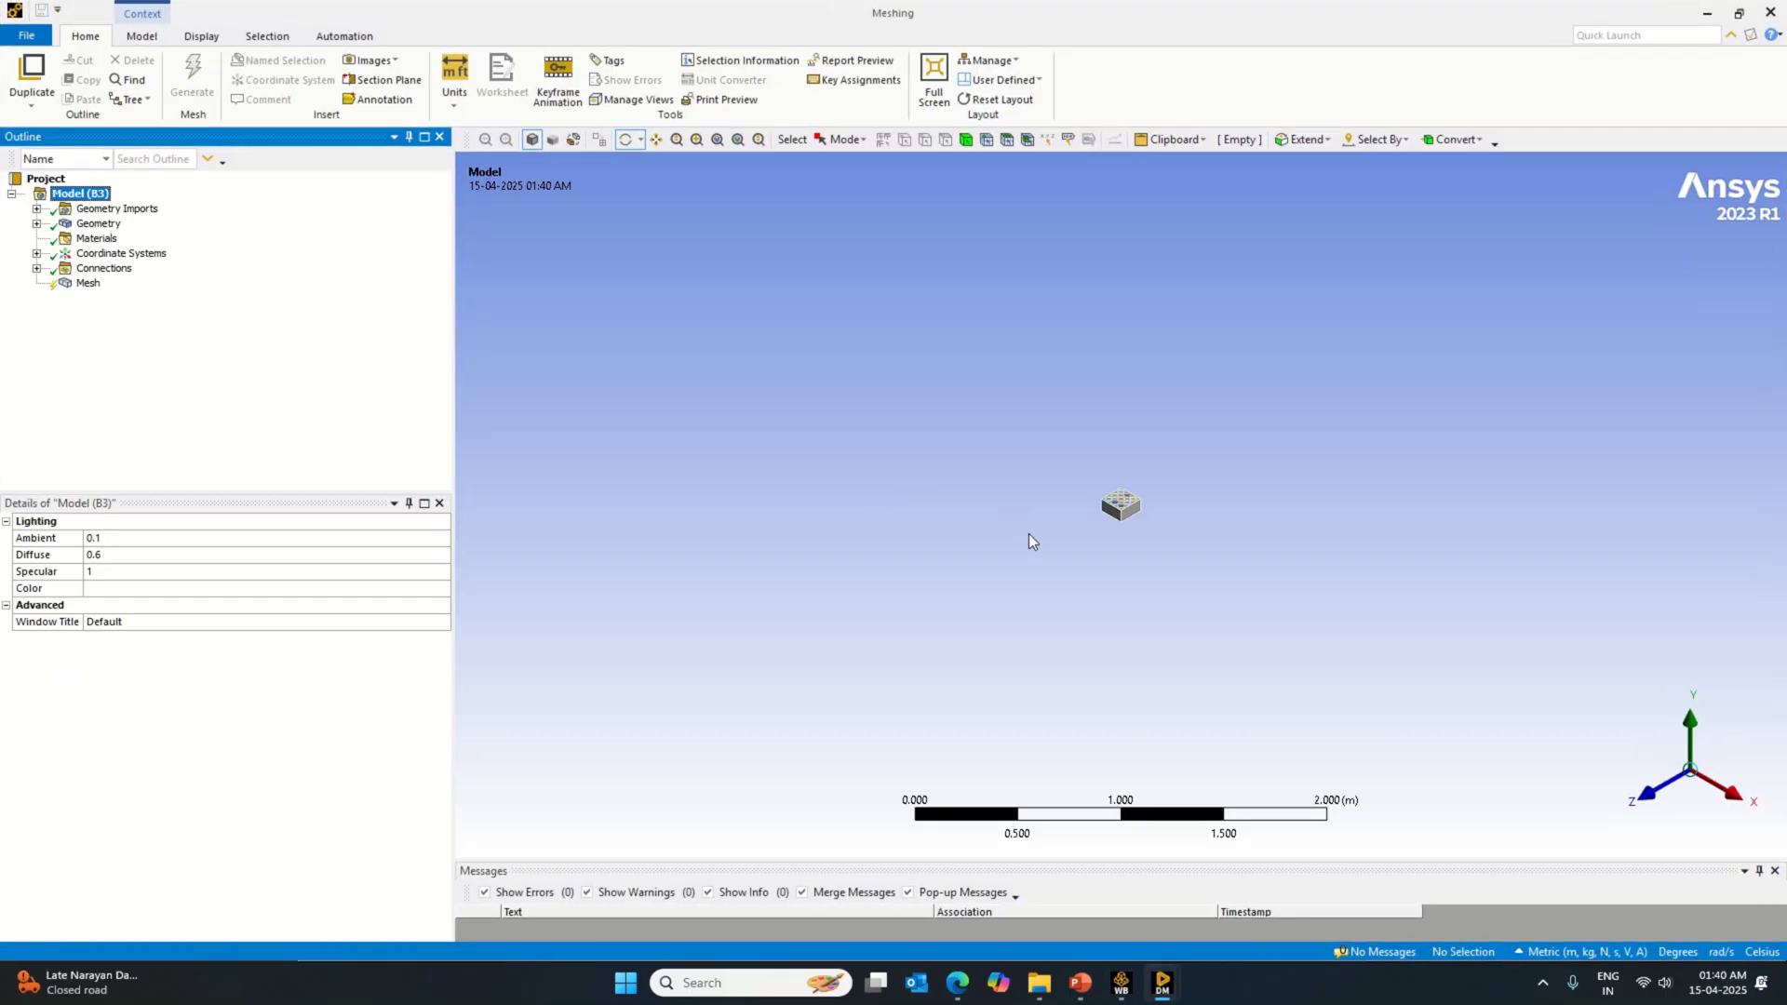
pyautogui.click(734, 140)
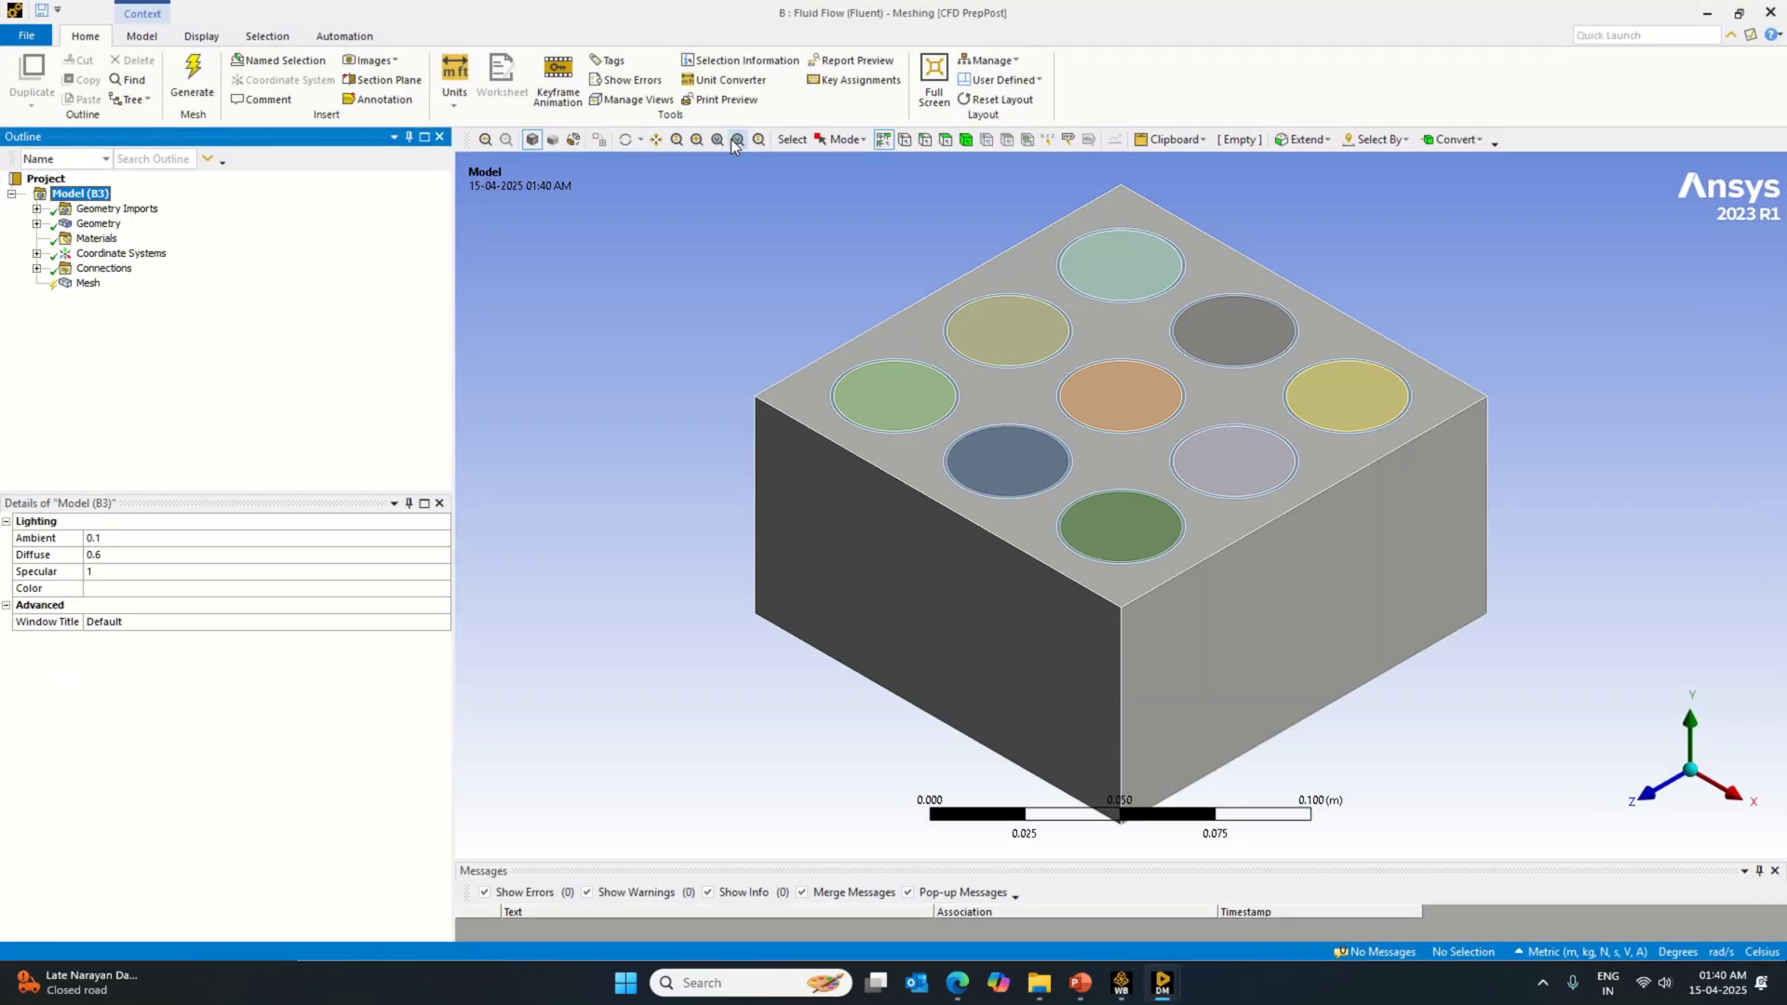
# Step: Set the global mesh element size to 0.001 m
pyautogui.click(88, 283)
pyautogui.click(246, 621)
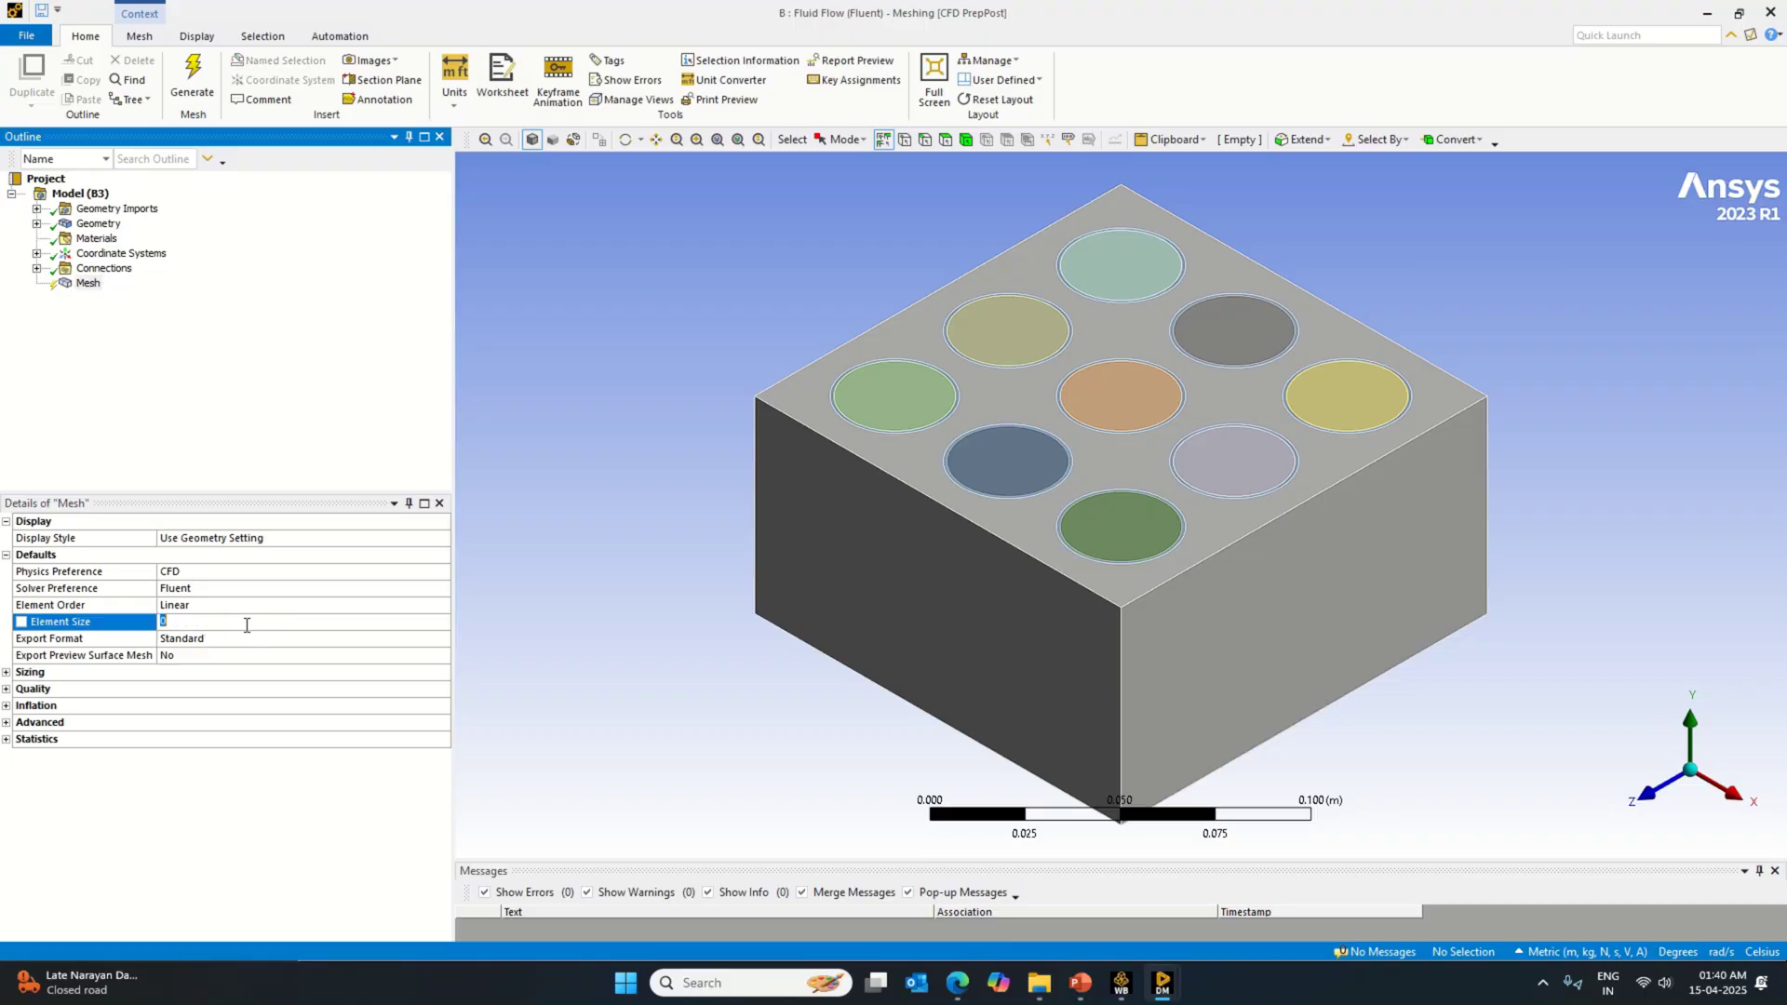
pyautogui.write('0')
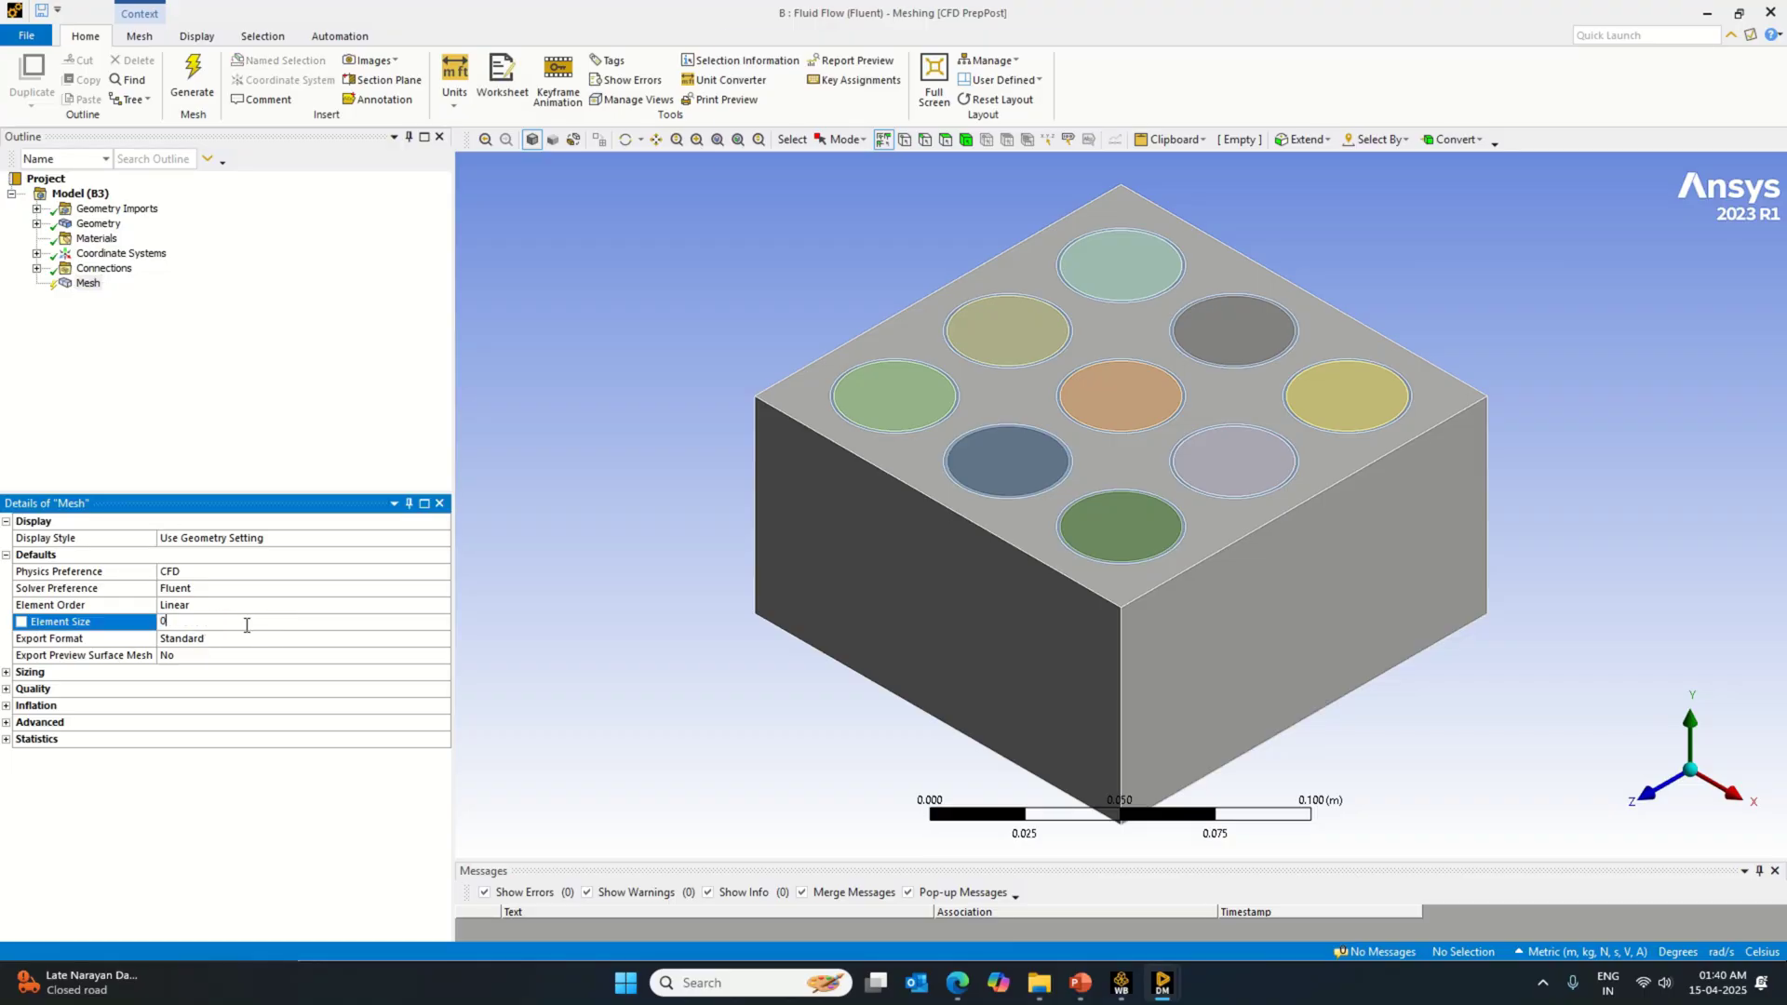
pyautogui.press('Num_Lock')
pyautogui.write('.001')
pyautogui.press('Return')
pyautogui.click(1040, 590)
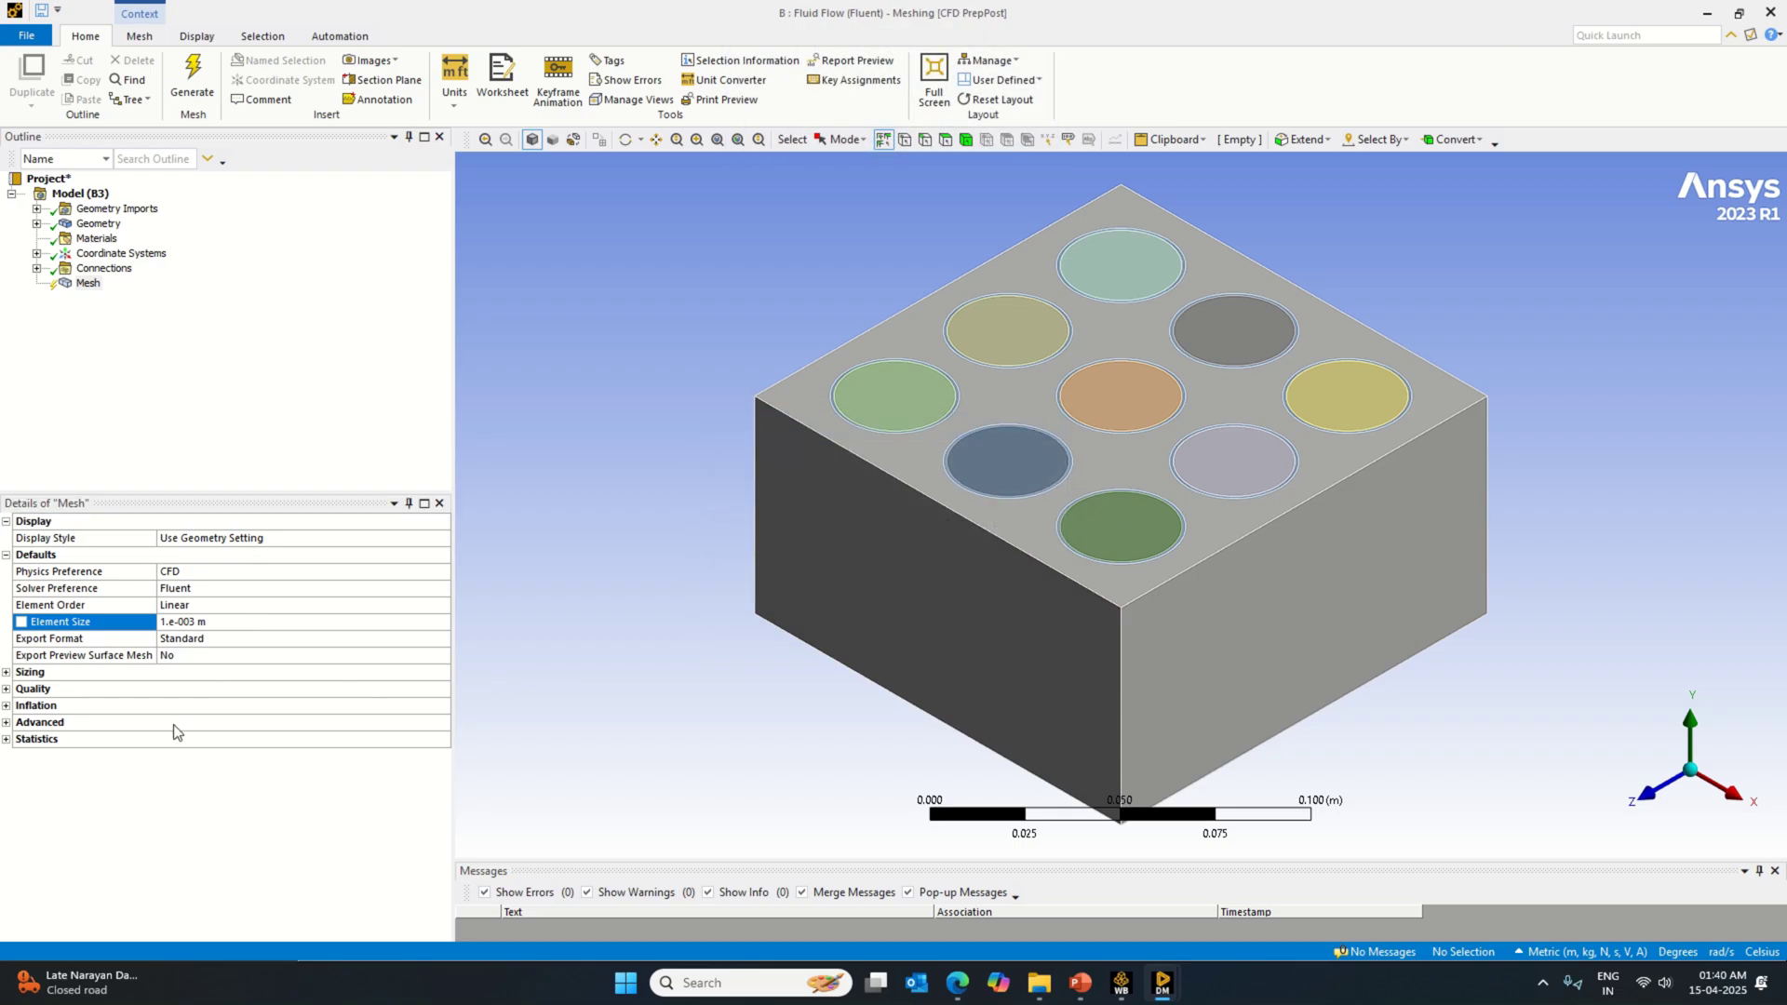
# Step: Generate the mesh and show its node and element statistics
pyautogui.rightClick(88, 284)
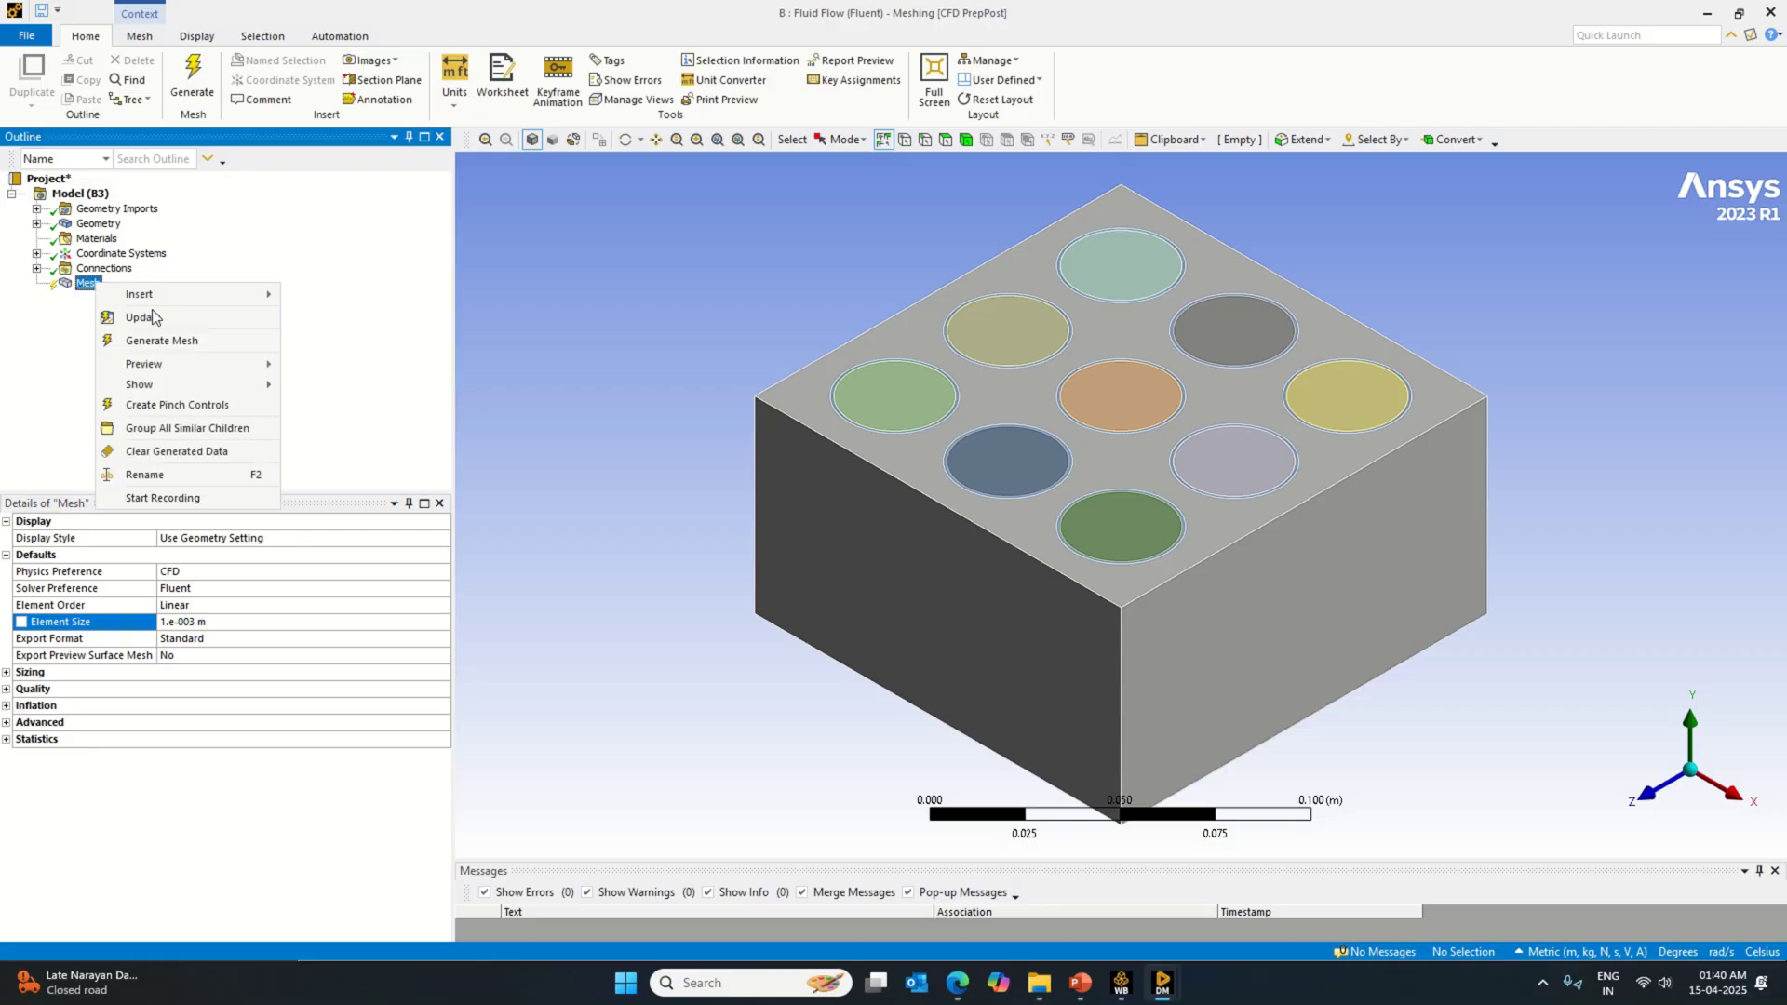
pyautogui.click(156, 341)
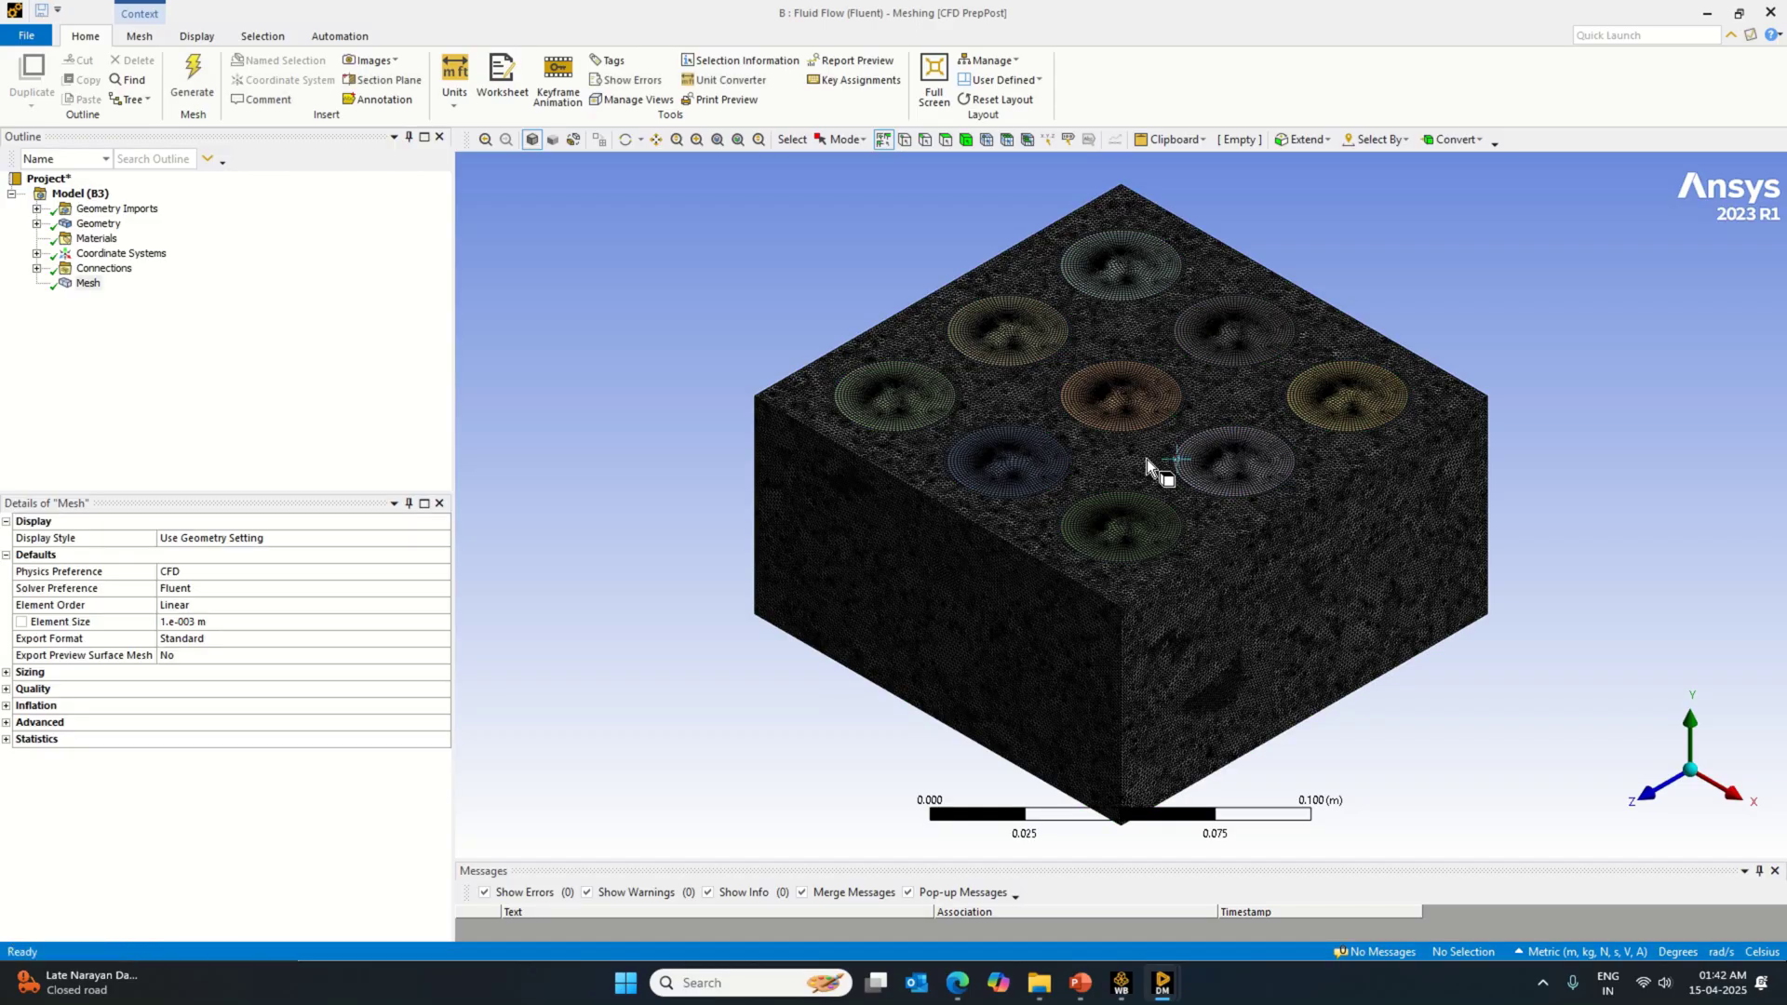
pyautogui.click(8, 740)
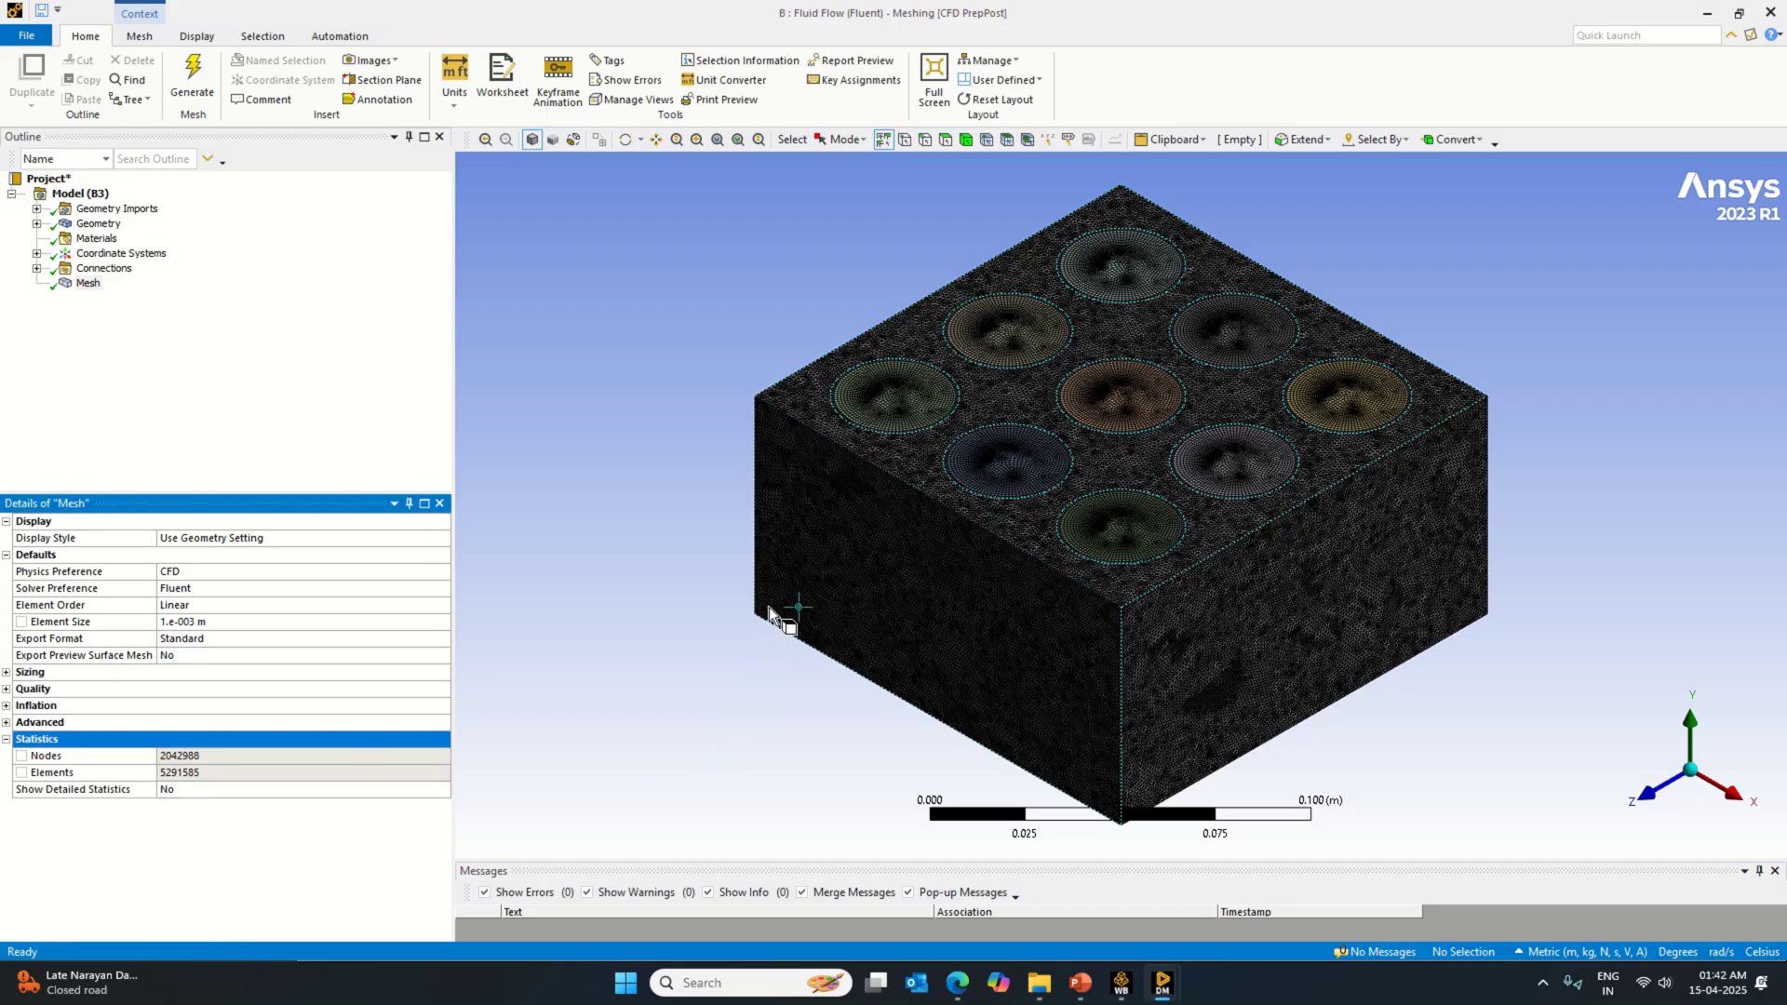
pyautogui.click(1121, 982)
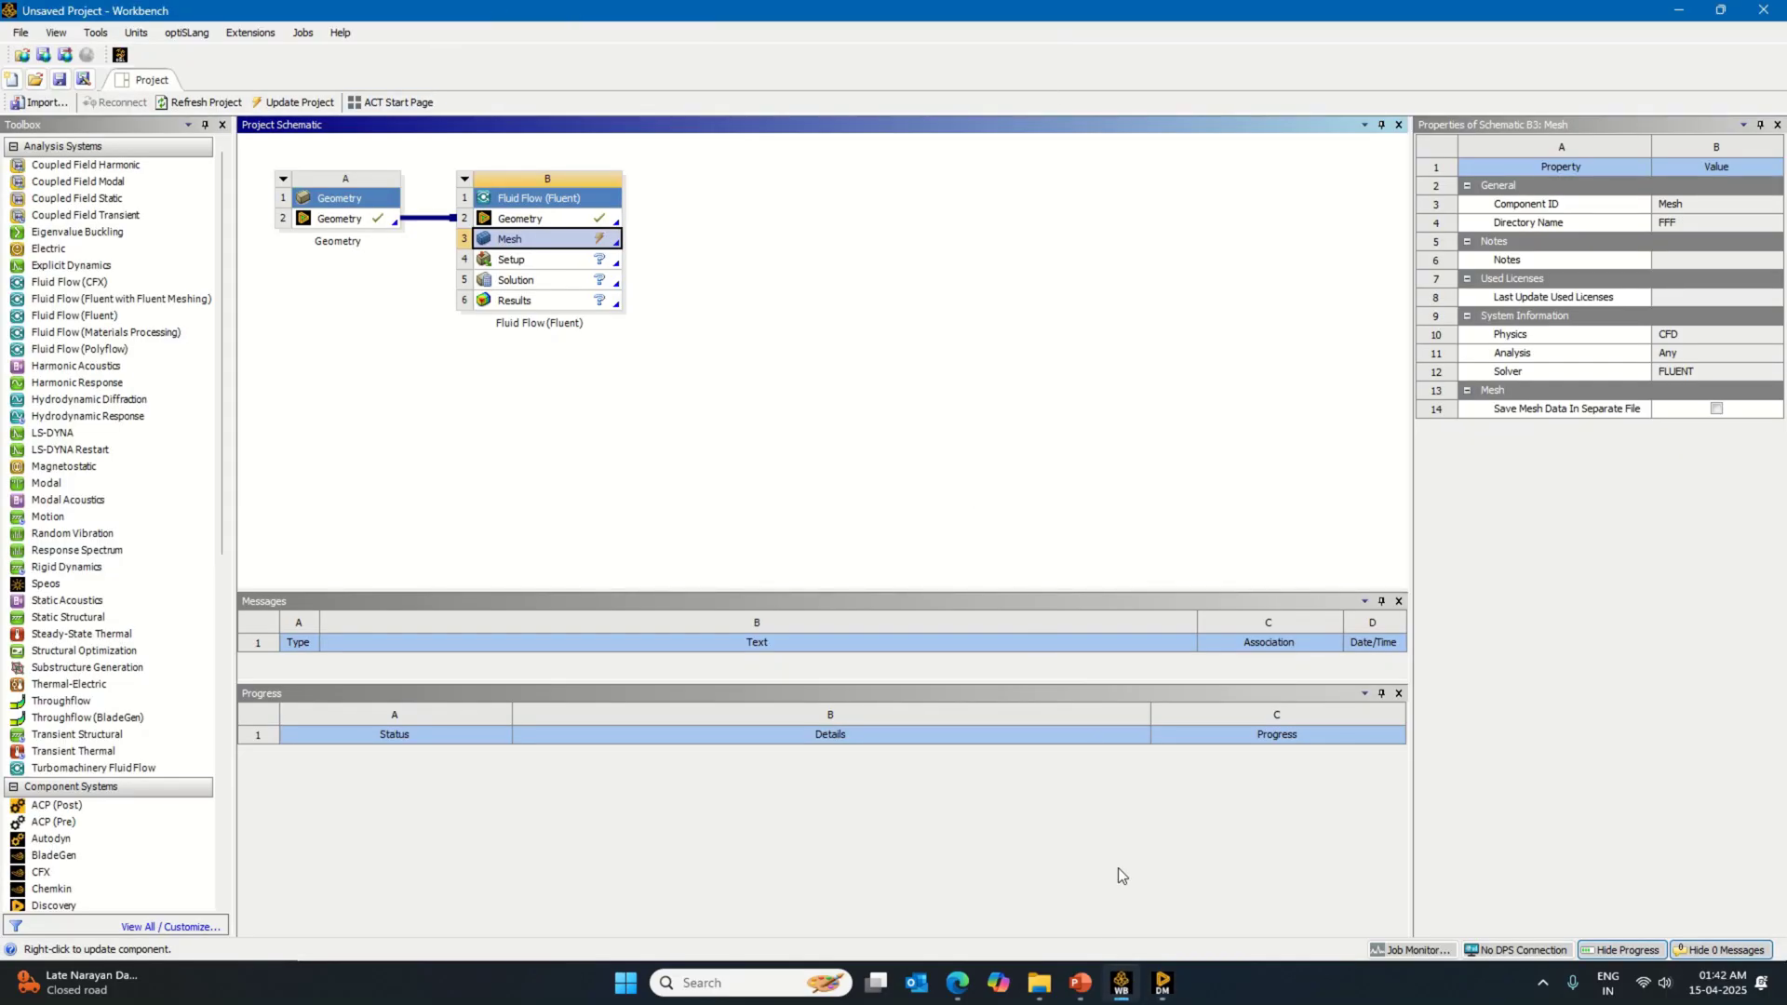
pyautogui.click(1163, 982)
pyautogui.click(1203, 921)
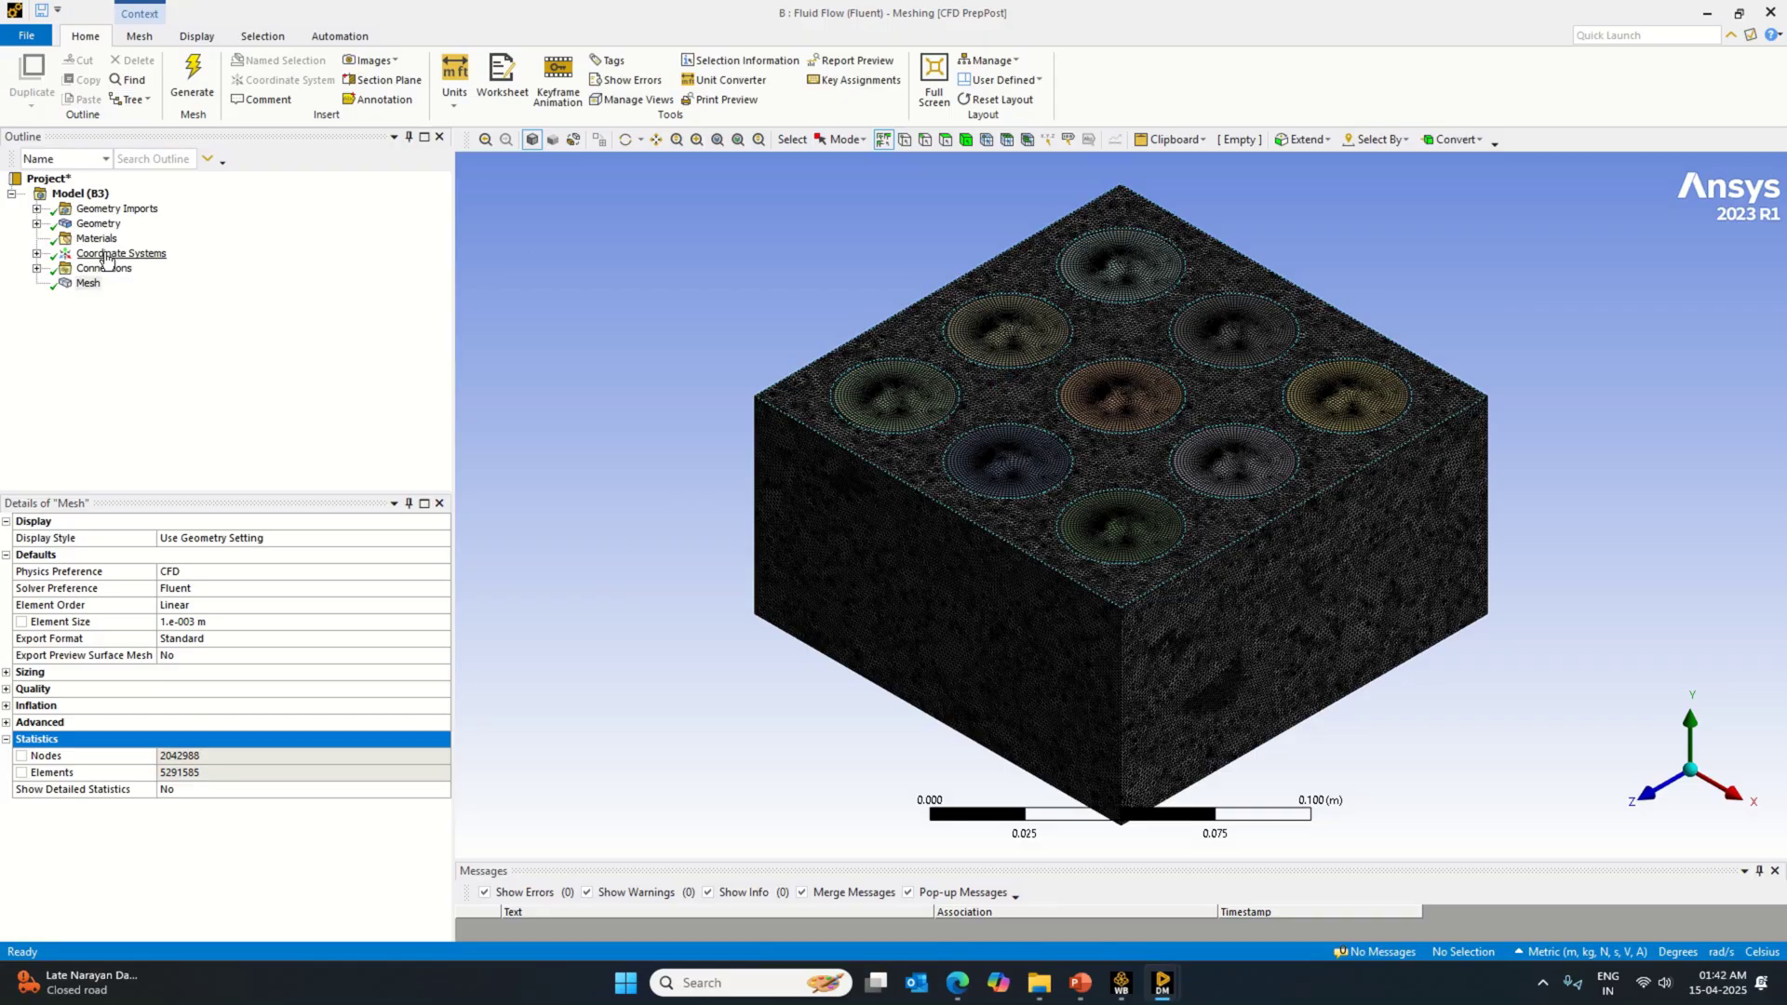
# Step: Isolate the Cell part under Geometry by hiding all other bodies
pyautogui.click(100, 224)
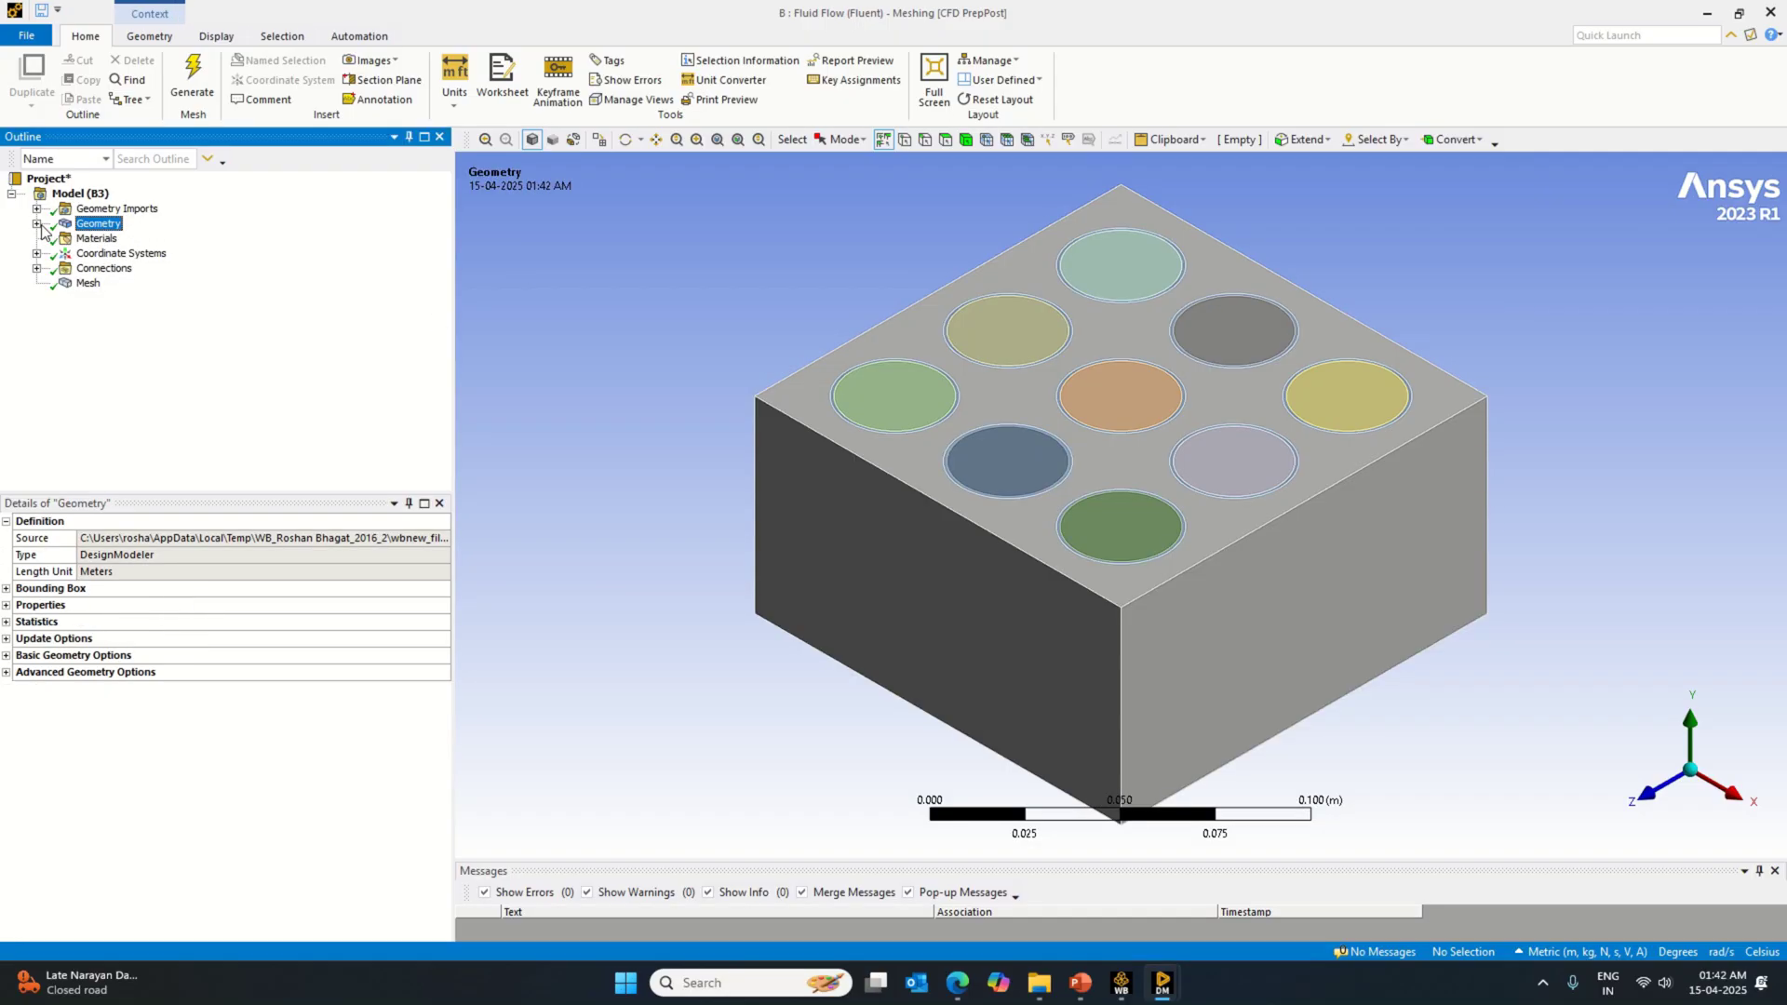
pyautogui.click(37, 224)
pyautogui.click(110, 268)
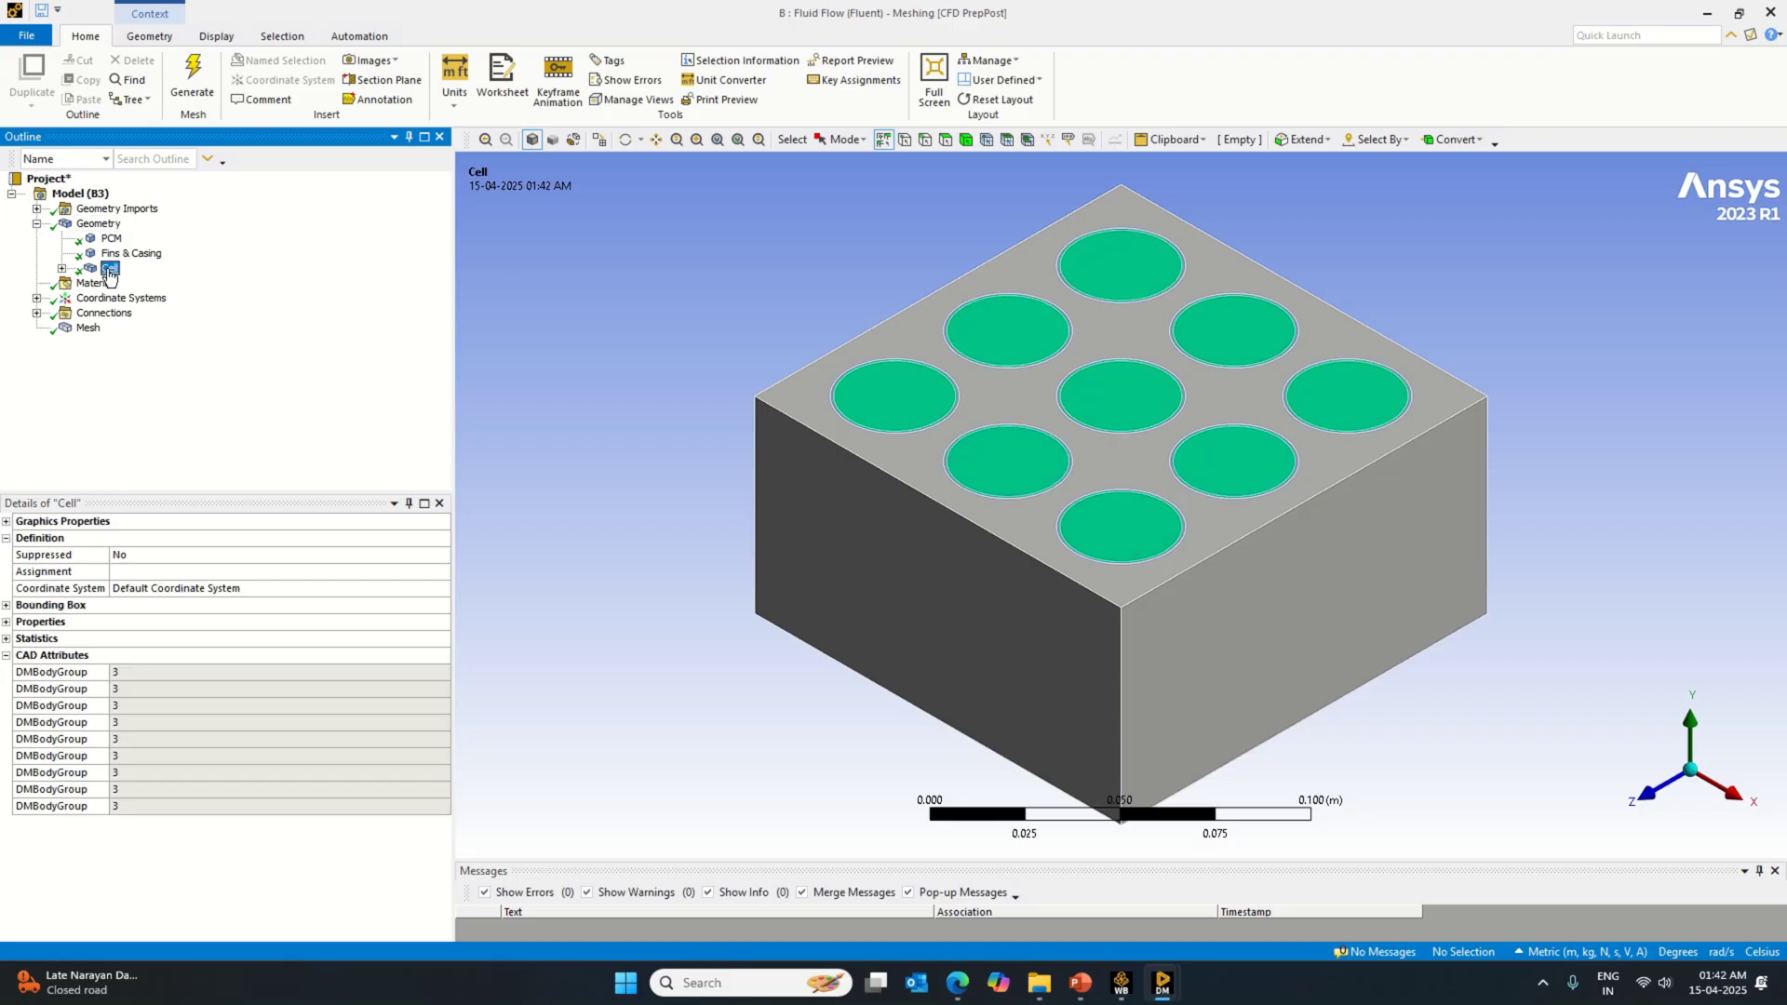
pyautogui.rightClick(109, 269)
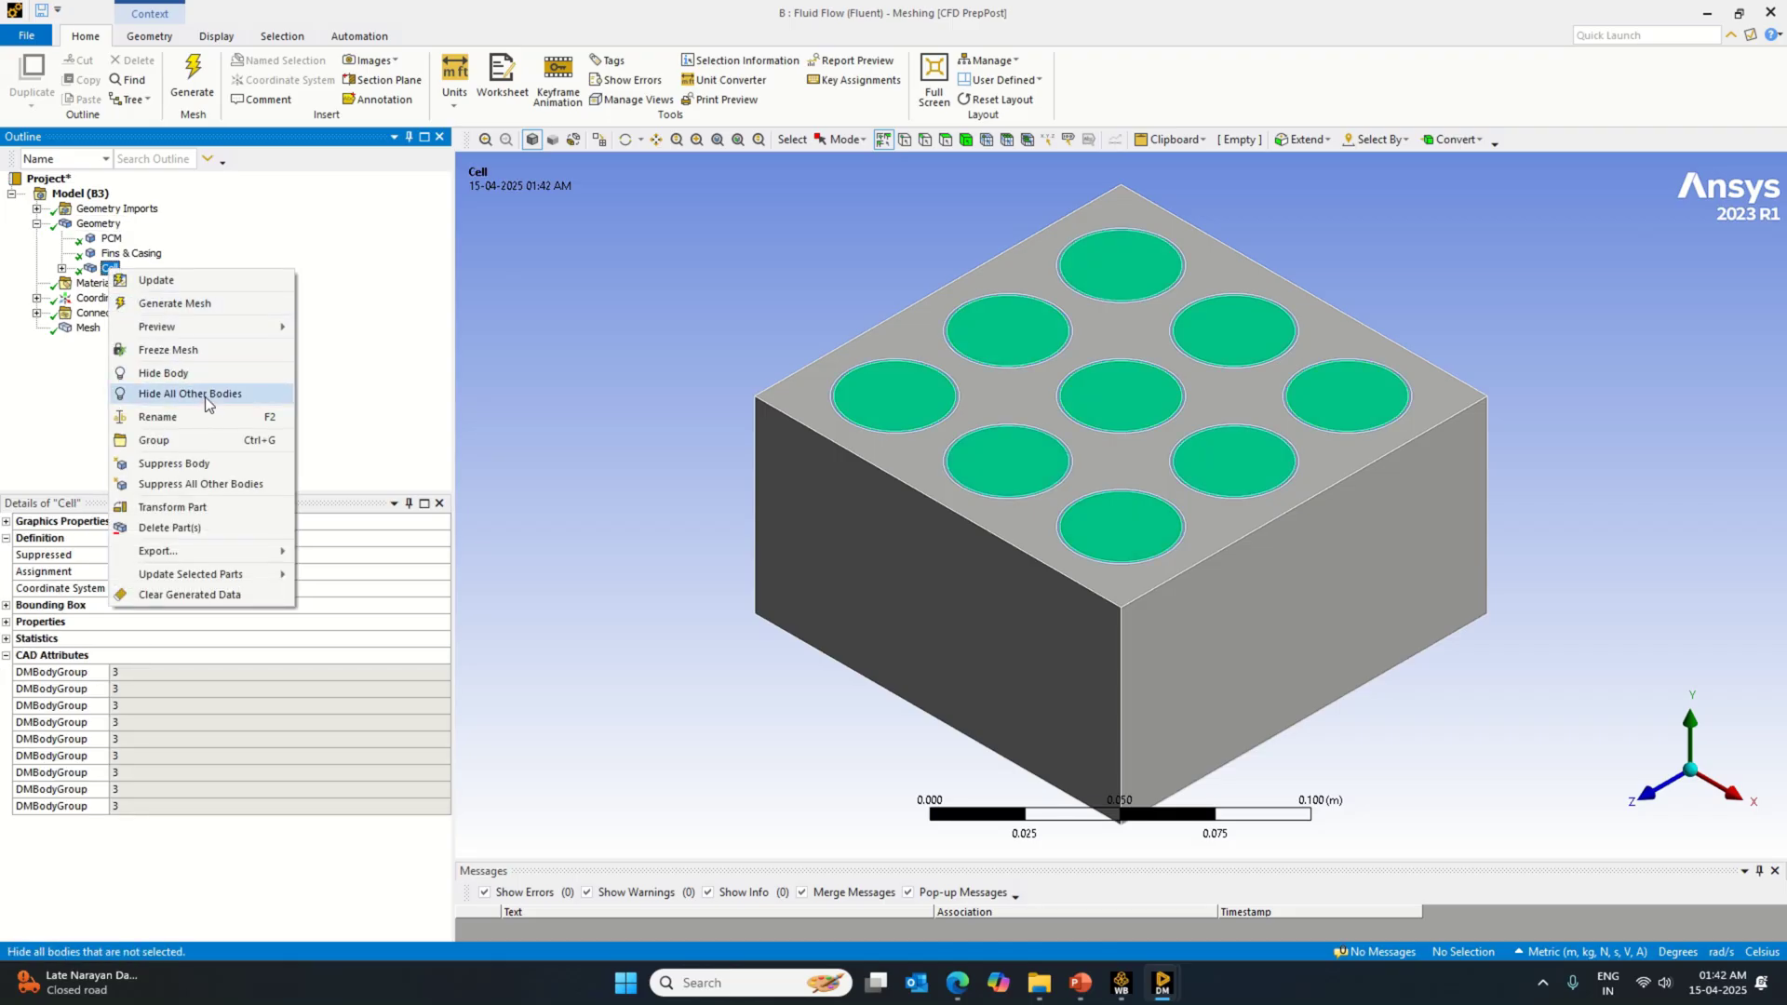
pyautogui.click(190, 394)
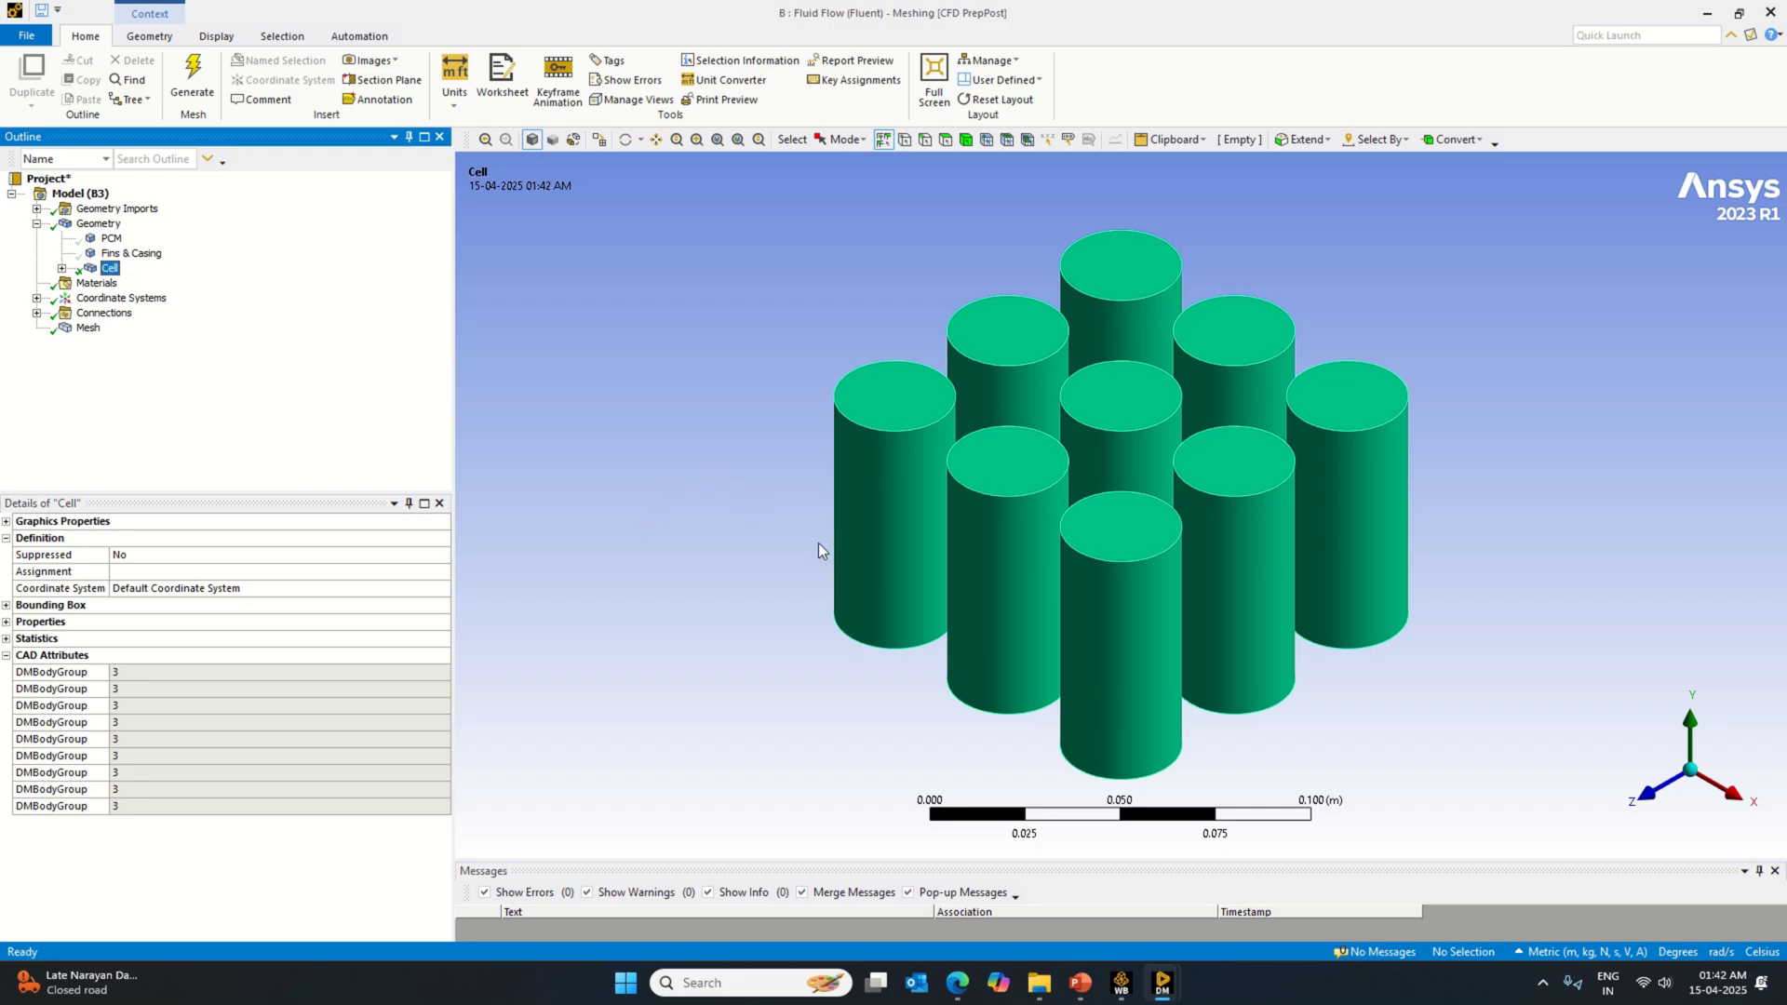
# Step: Create a named selection called Cell Boundary from the cylindrical side faces of all nine cells
pyautogui.click(907, 542)
pyautogui.keyDown('ctrl'); pyautogui.click(1051, 560); pyautogui.keyUp('ctrl')
pyautogui.keyDown('ctrl'); pyautogui.click(1028, 394); pyautogui.keyUp('ctrl')
pyautogui.keyDown('ctrl'); pyautogui.click(1155, 325); pyautogui.keyUp('ctrl')
pyautogui.keyDown('ctrl'); pyautogui.click(1252, 382); pyautogui.keyUp('ctrl')
pyautogui.keyDown('ctrl'); pyautogui.click(1163, 438); pyautogui.keyUp('ctrl')
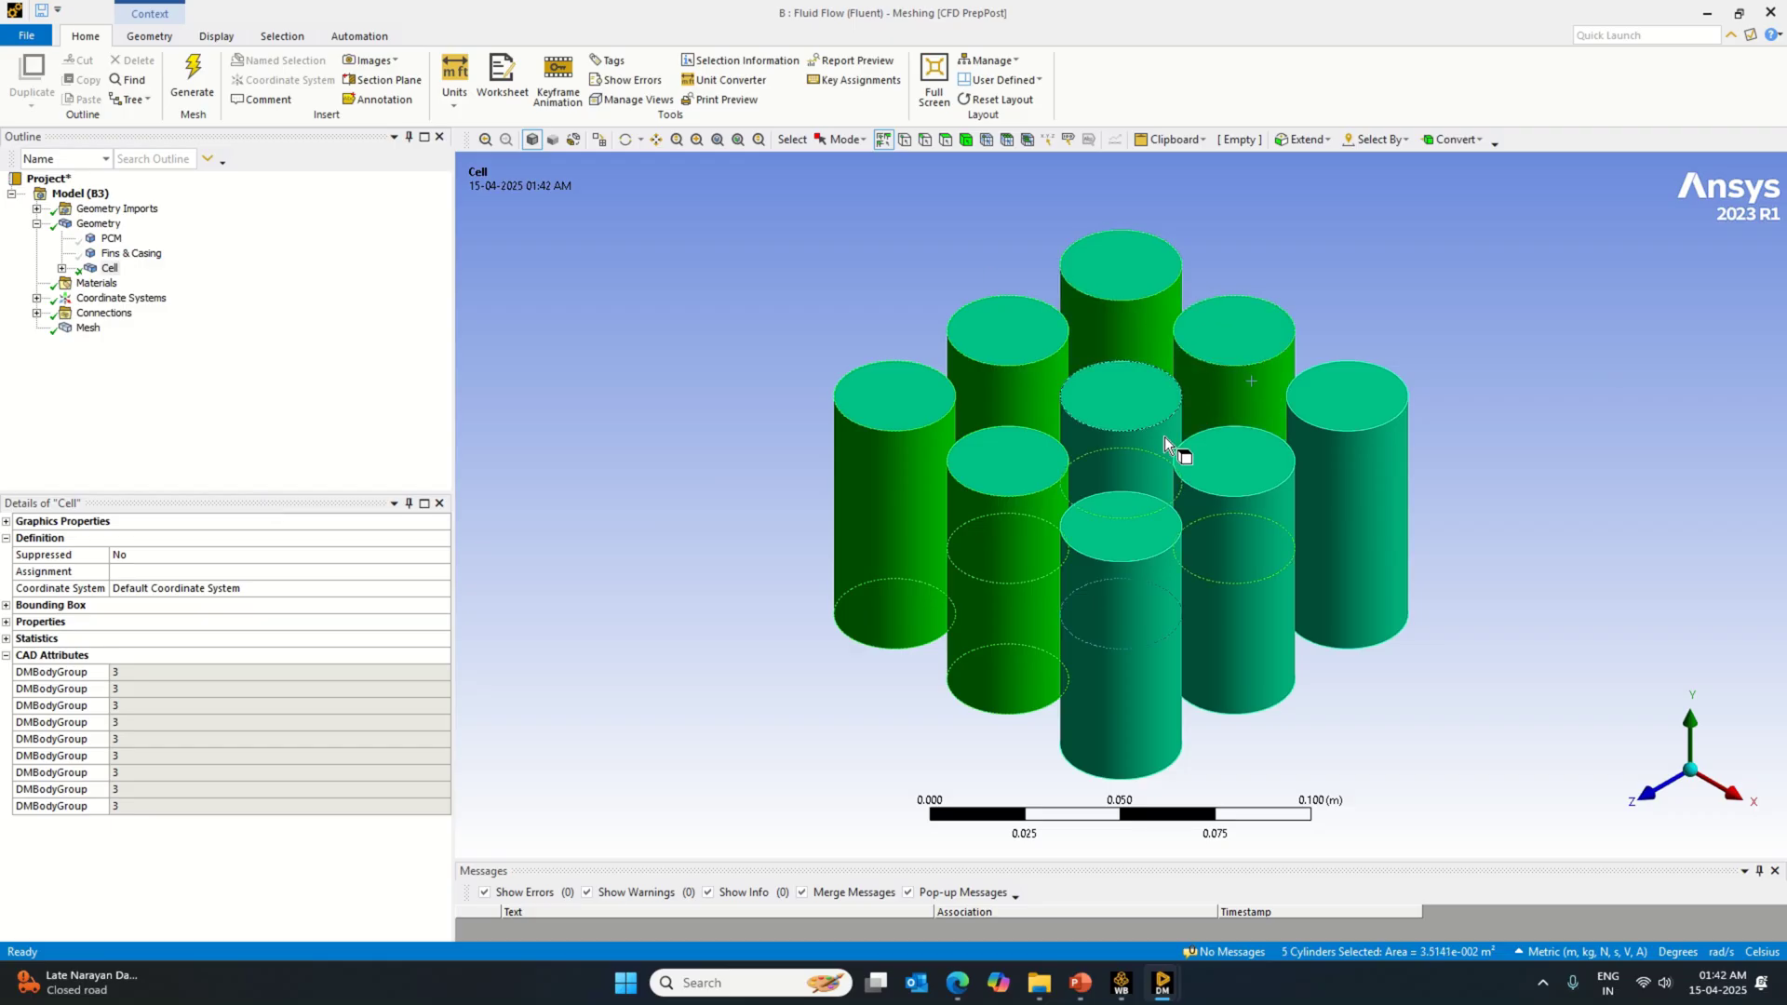
pyautogui.keyDown('ctrl'); pyautogui.click(1163, 562); pyautogui.keyUp('ctrl')
pyautogui.keyDown('ctrl'); pyautogui.click(1277, 542); pyautogui.keyUp('ctrl')
pyautogui.keyDown('ctrl'); pyautogui.click(1359, 510); pyautogui.keyUp('ctrl')
pyautogui.rightClick(1381, 501)
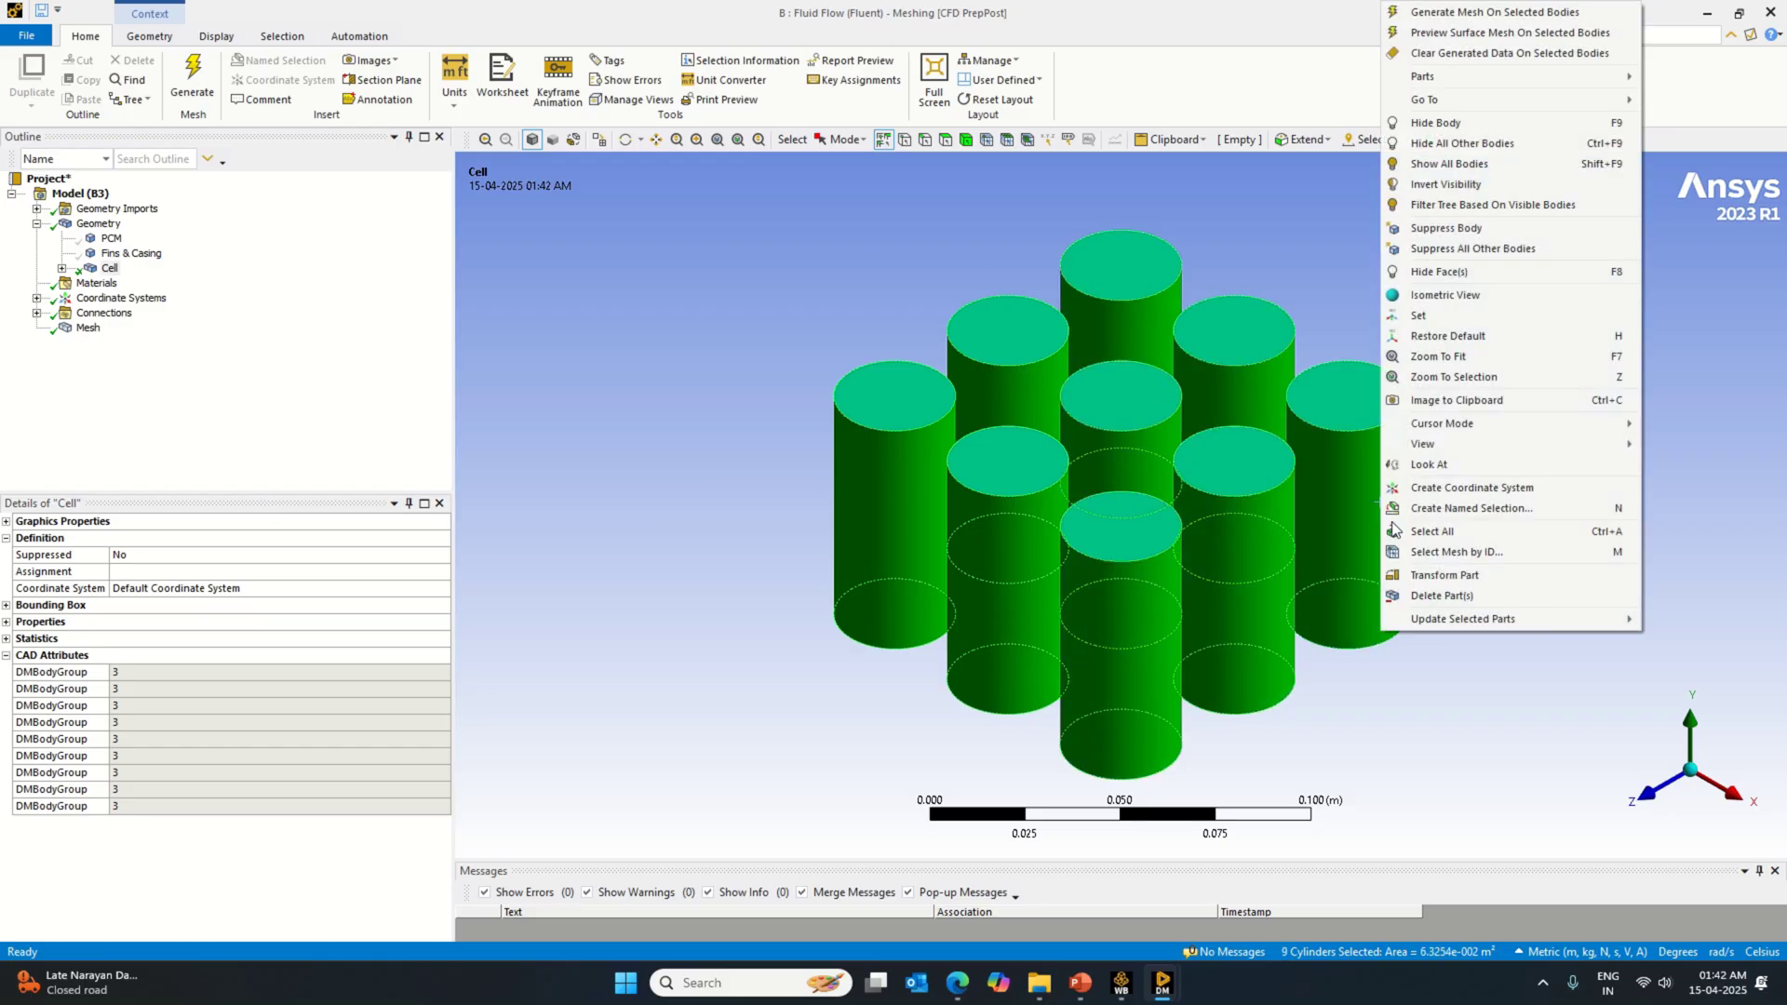
pyautogui.click(1470, 508)
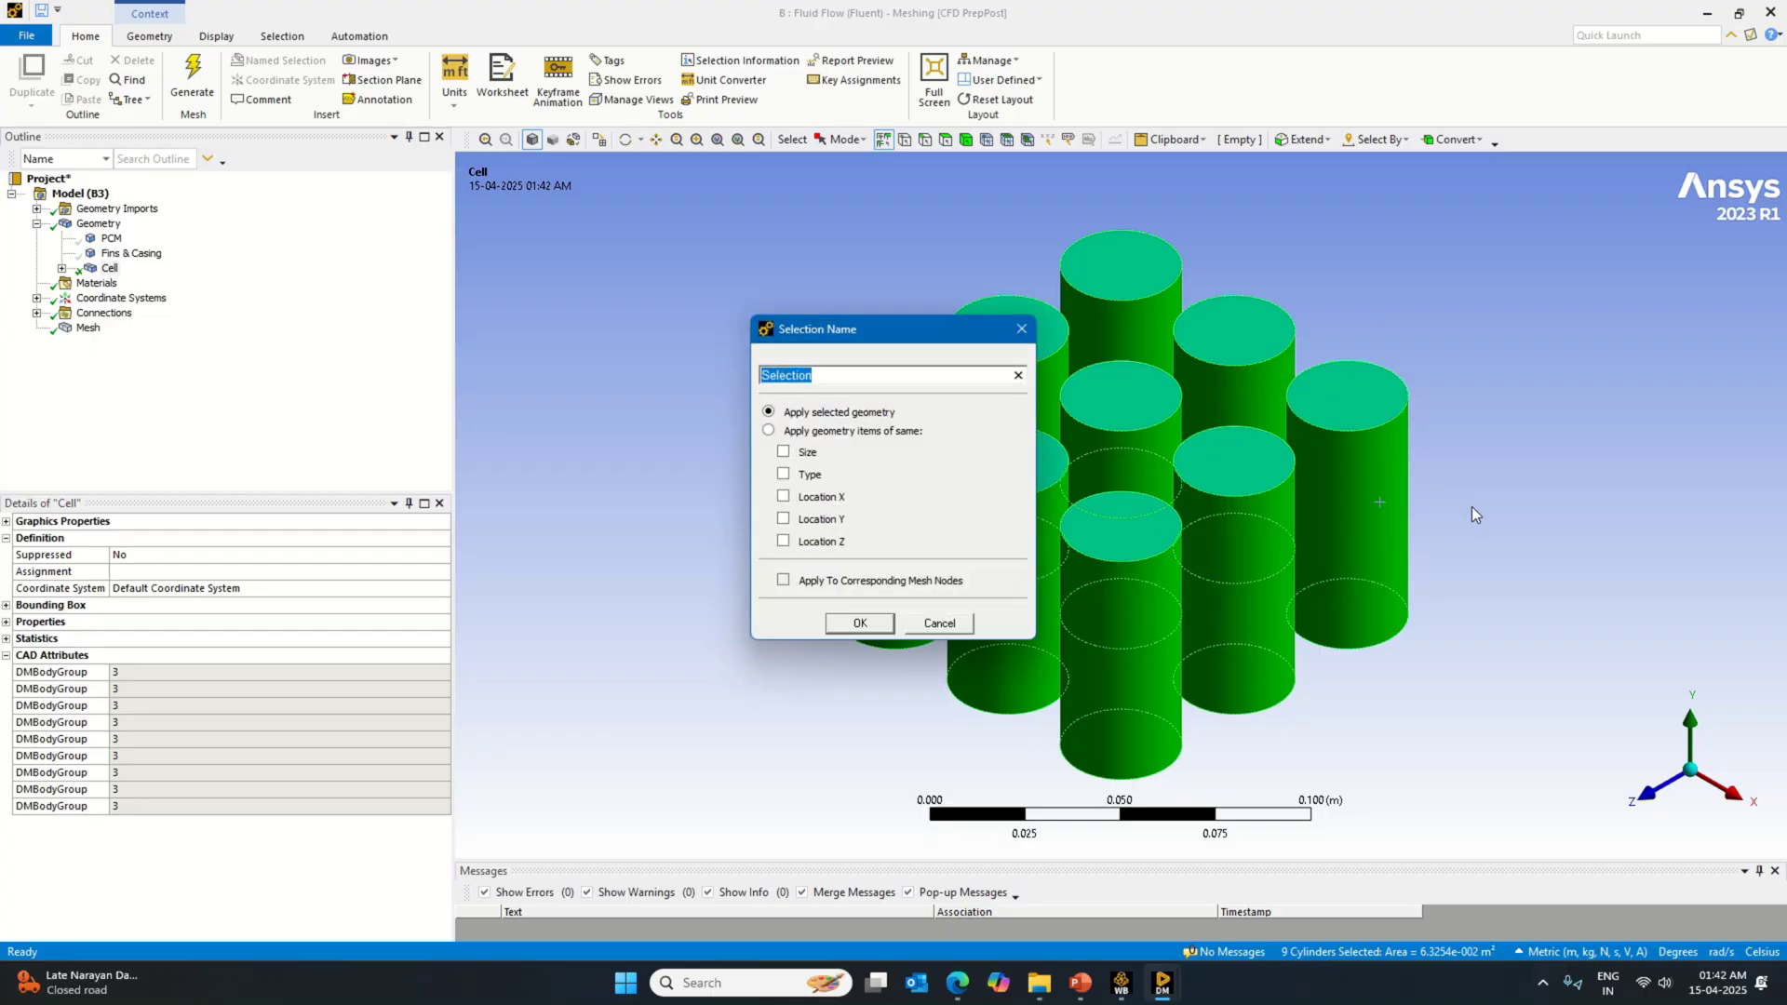
pyautogui.press('capslock')
pyautogui.write('c')
pyautogui.press('capslock')
pyautogui.write('E')
pyautogui.press('BackSpace')
pyautogui.press('BackSpace')
pyautogui.write('C')
pyautogui.press('capslock')
pyautogui.write('ell Boun')
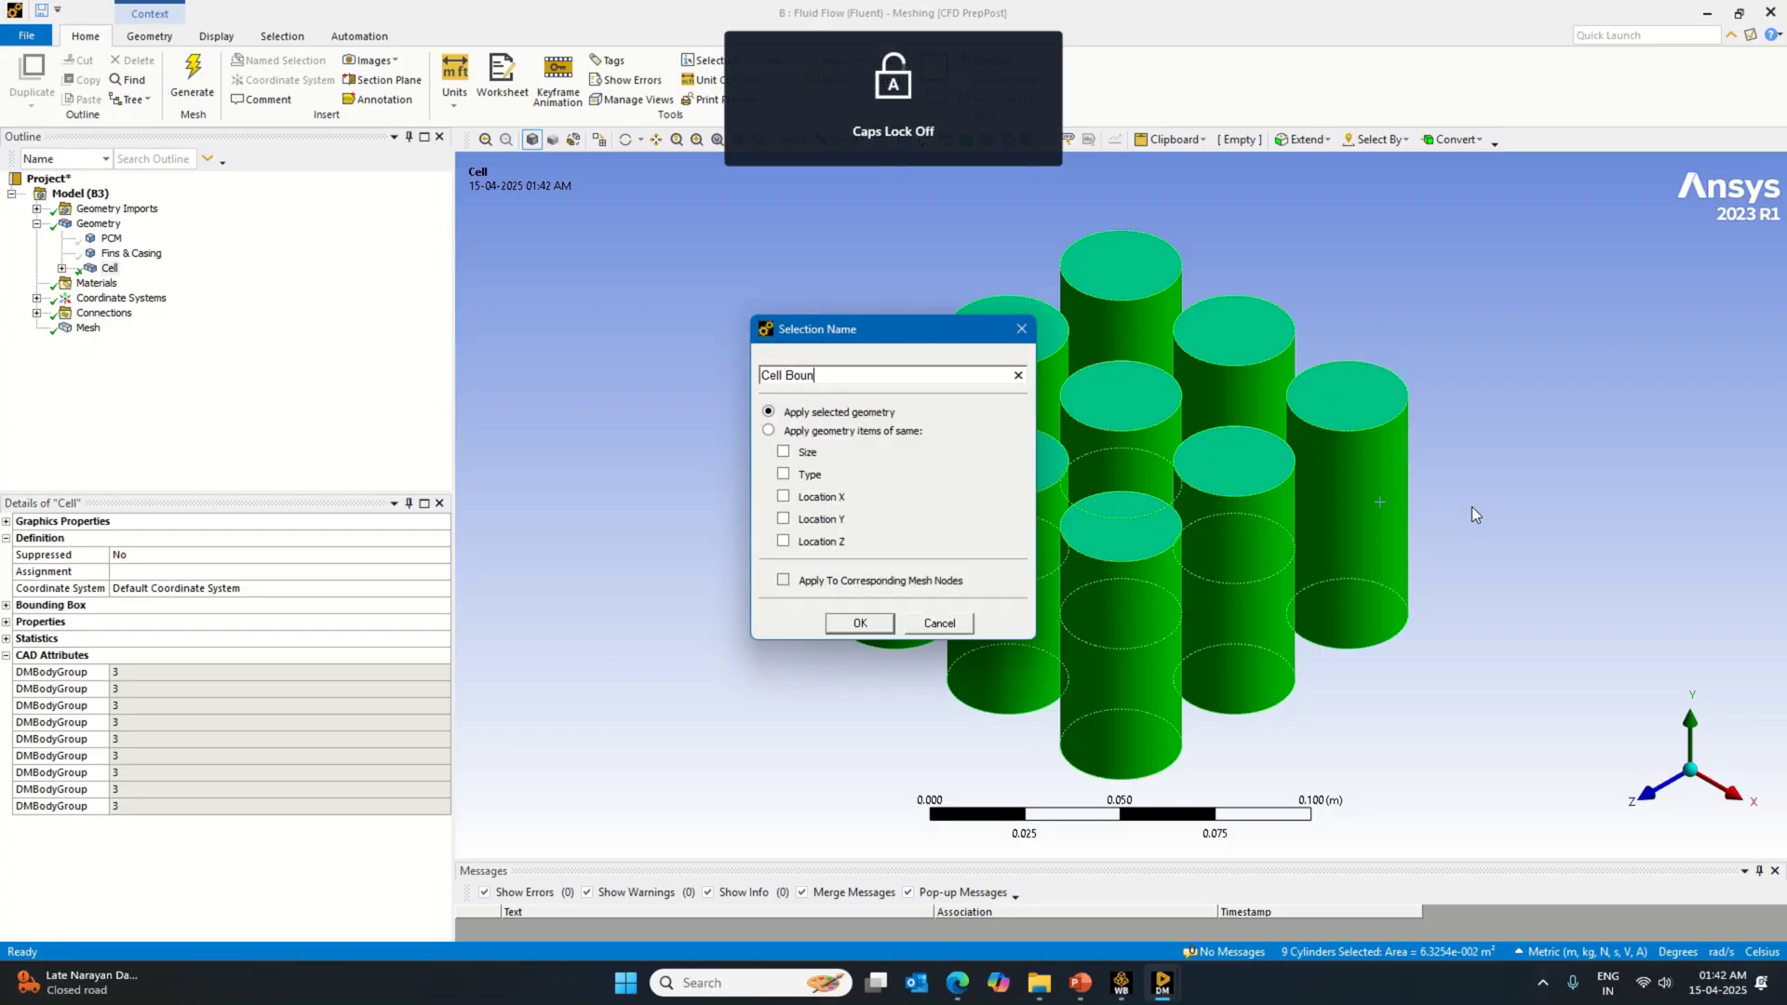
pyautogui.write('dary')
pyautogui.press('Return')
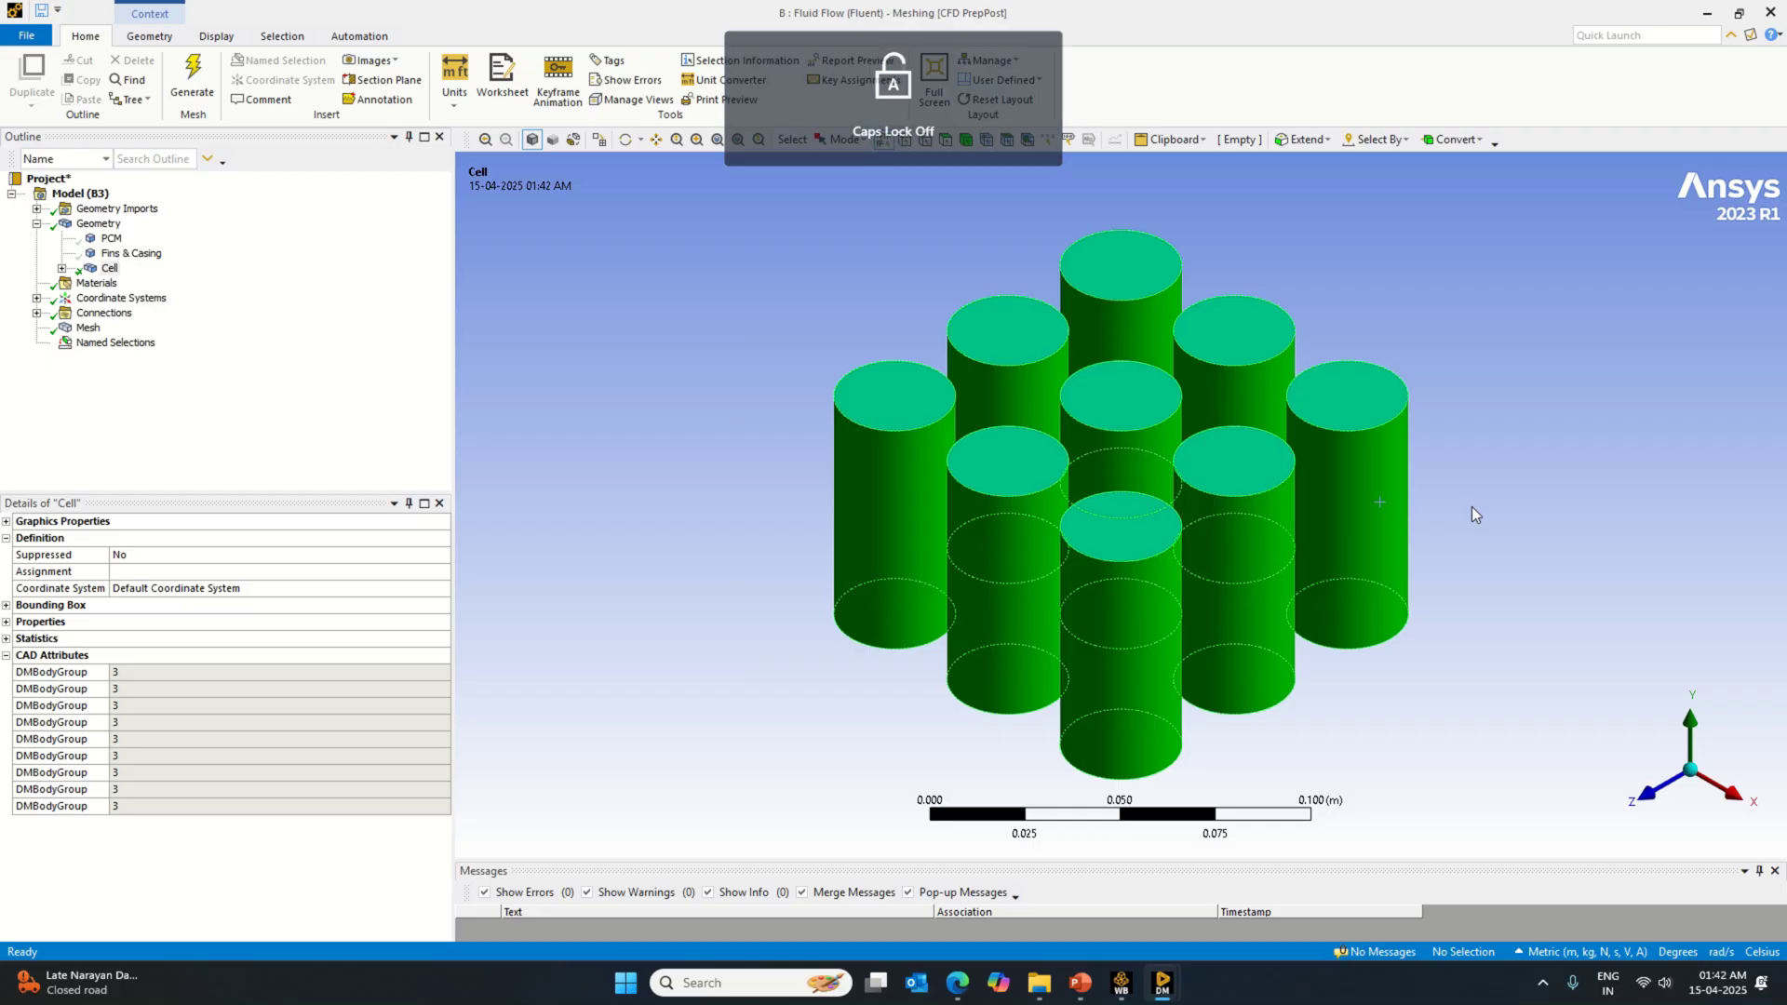
# Step: Show all bodies again and inspect the Cell Boundary named selection
pyautogui.rightClick(546, 369)
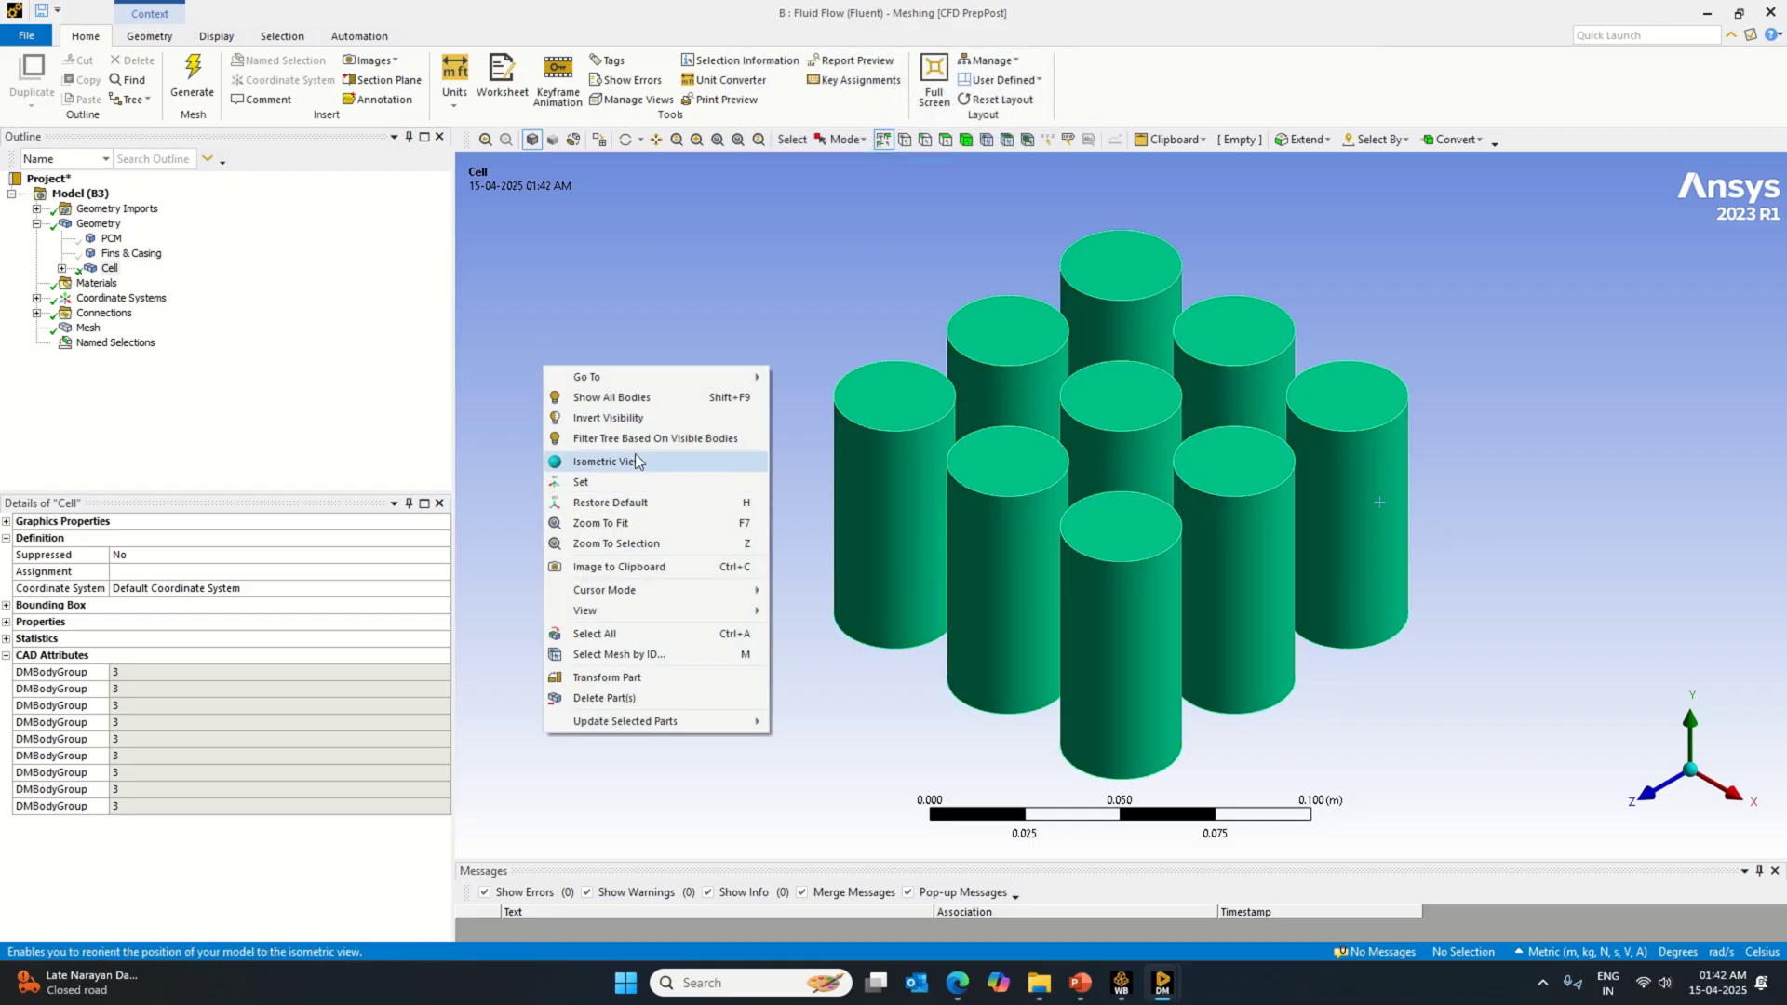
pyautogui.click(652, 404)
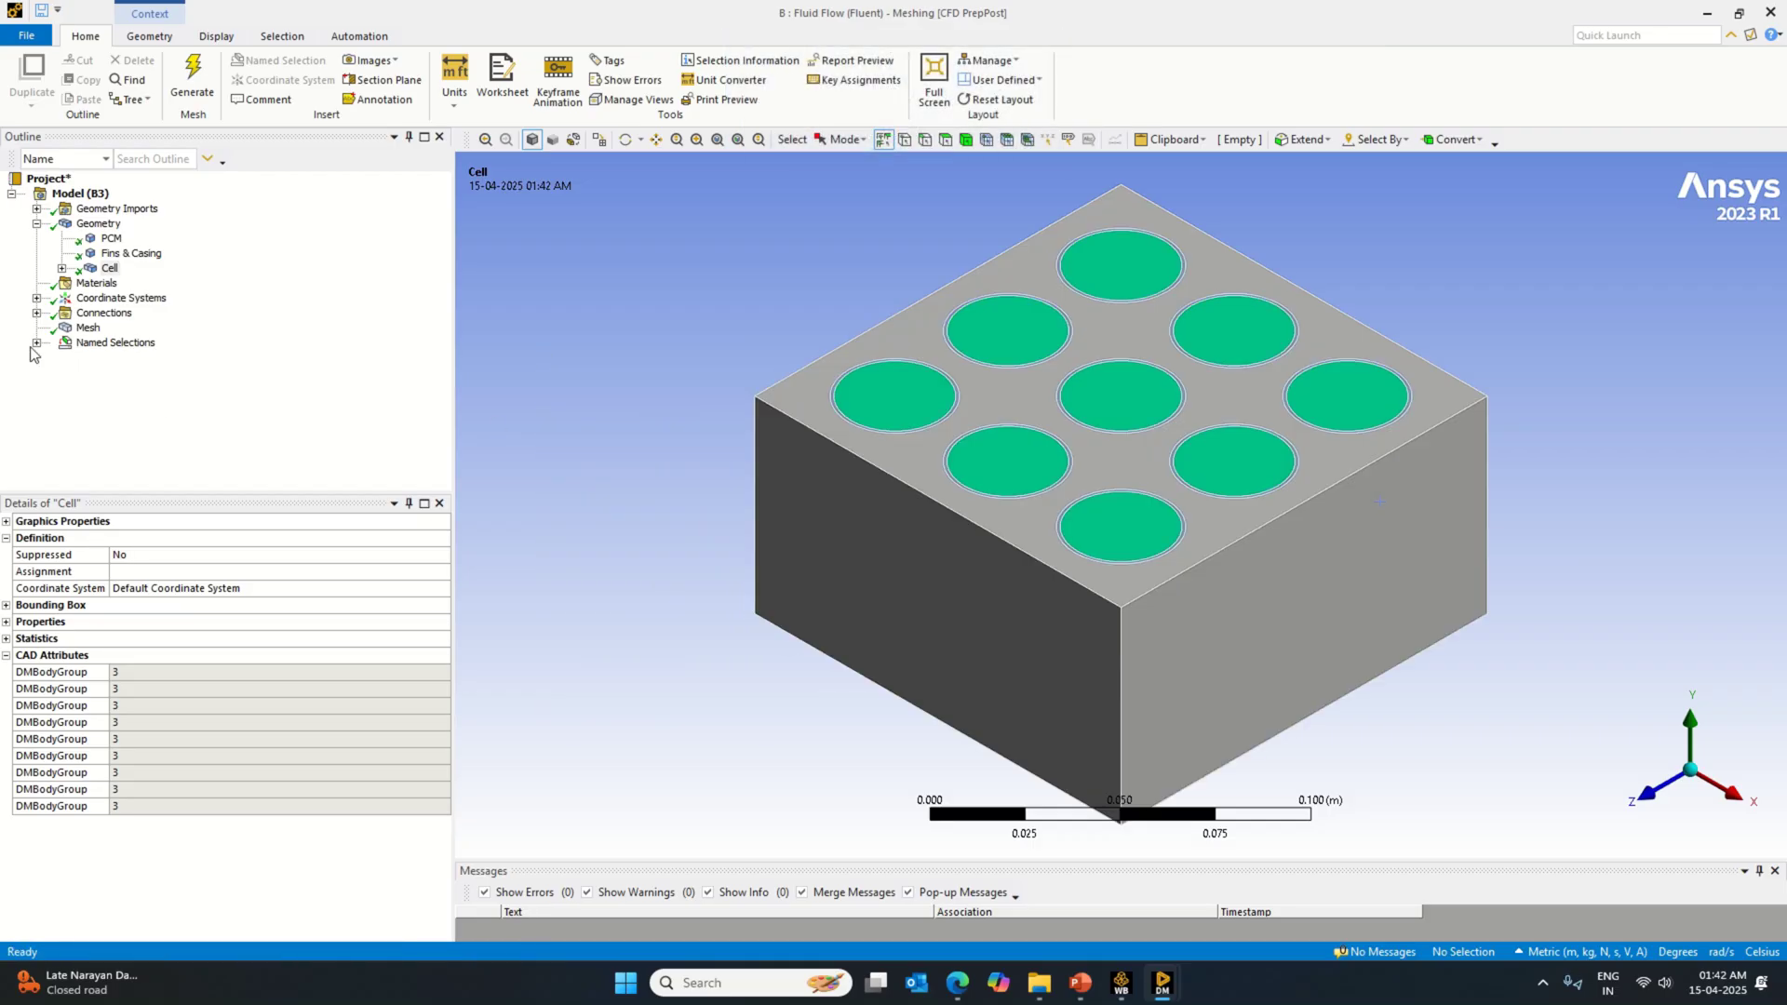
pyautogui.click(36, 343)
pyautogui.click(131, 357)
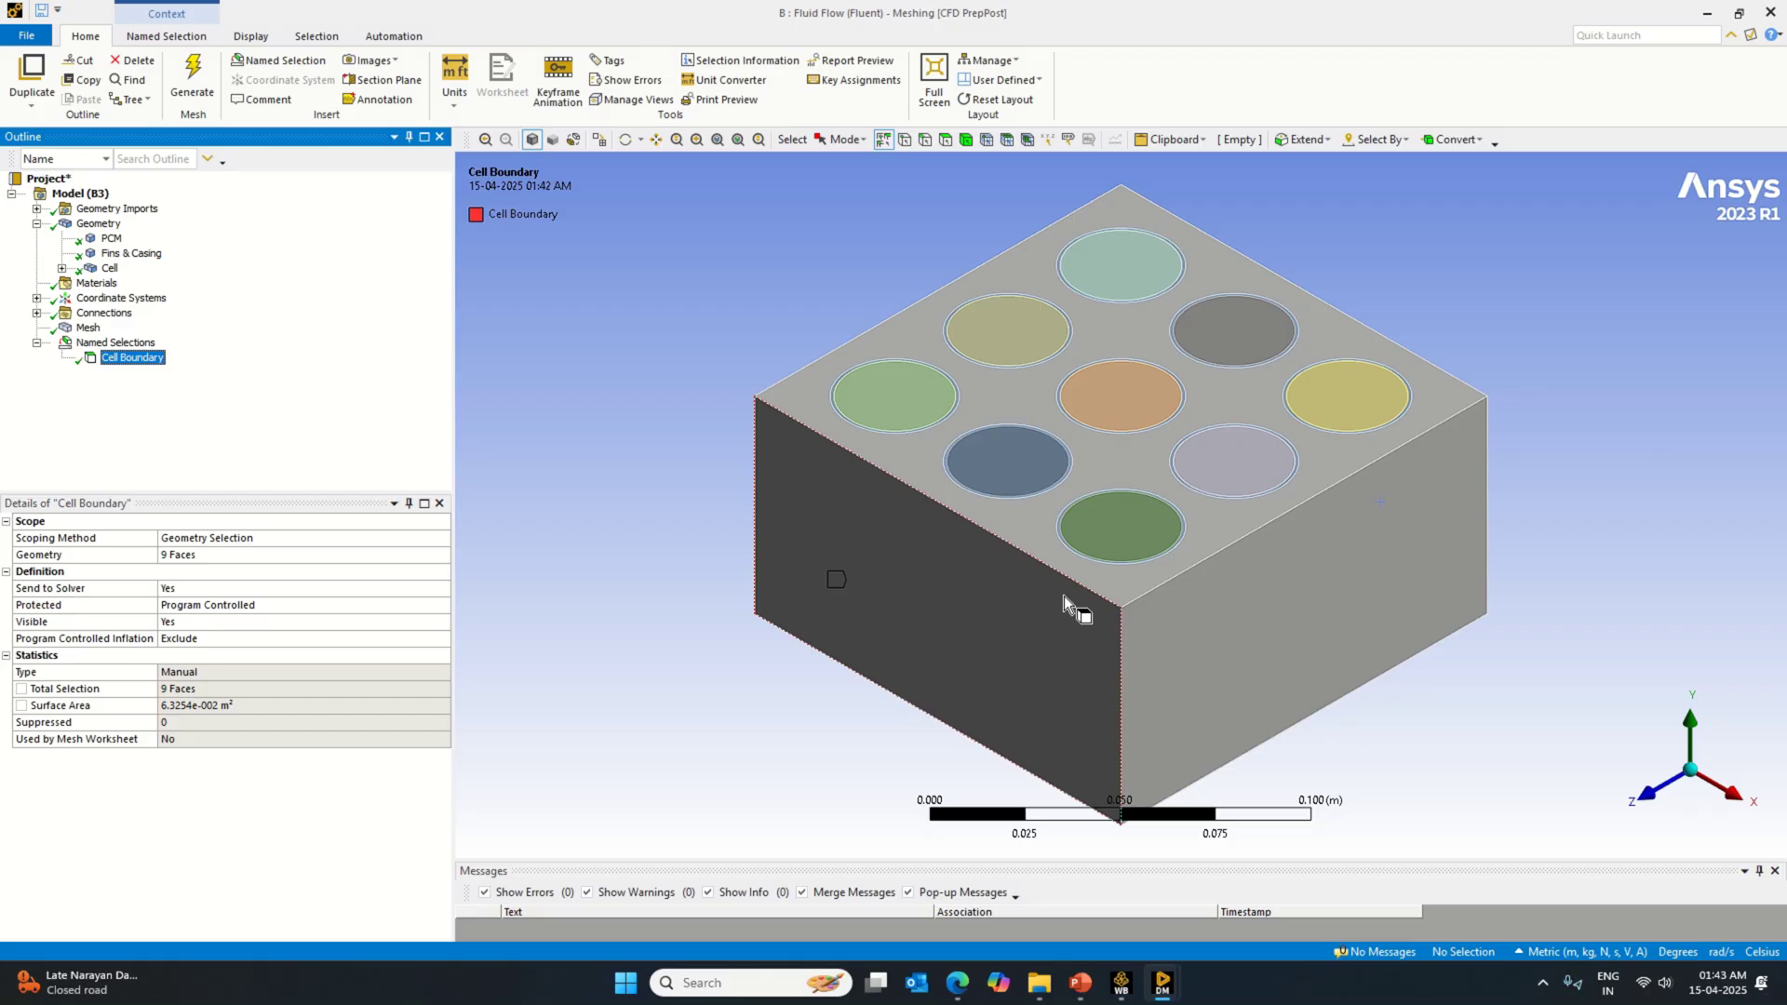
# Step: Isolate the PCM body by hiding all other bodies and view its cell holes from above
pyautogui.rightClick(112, 238)
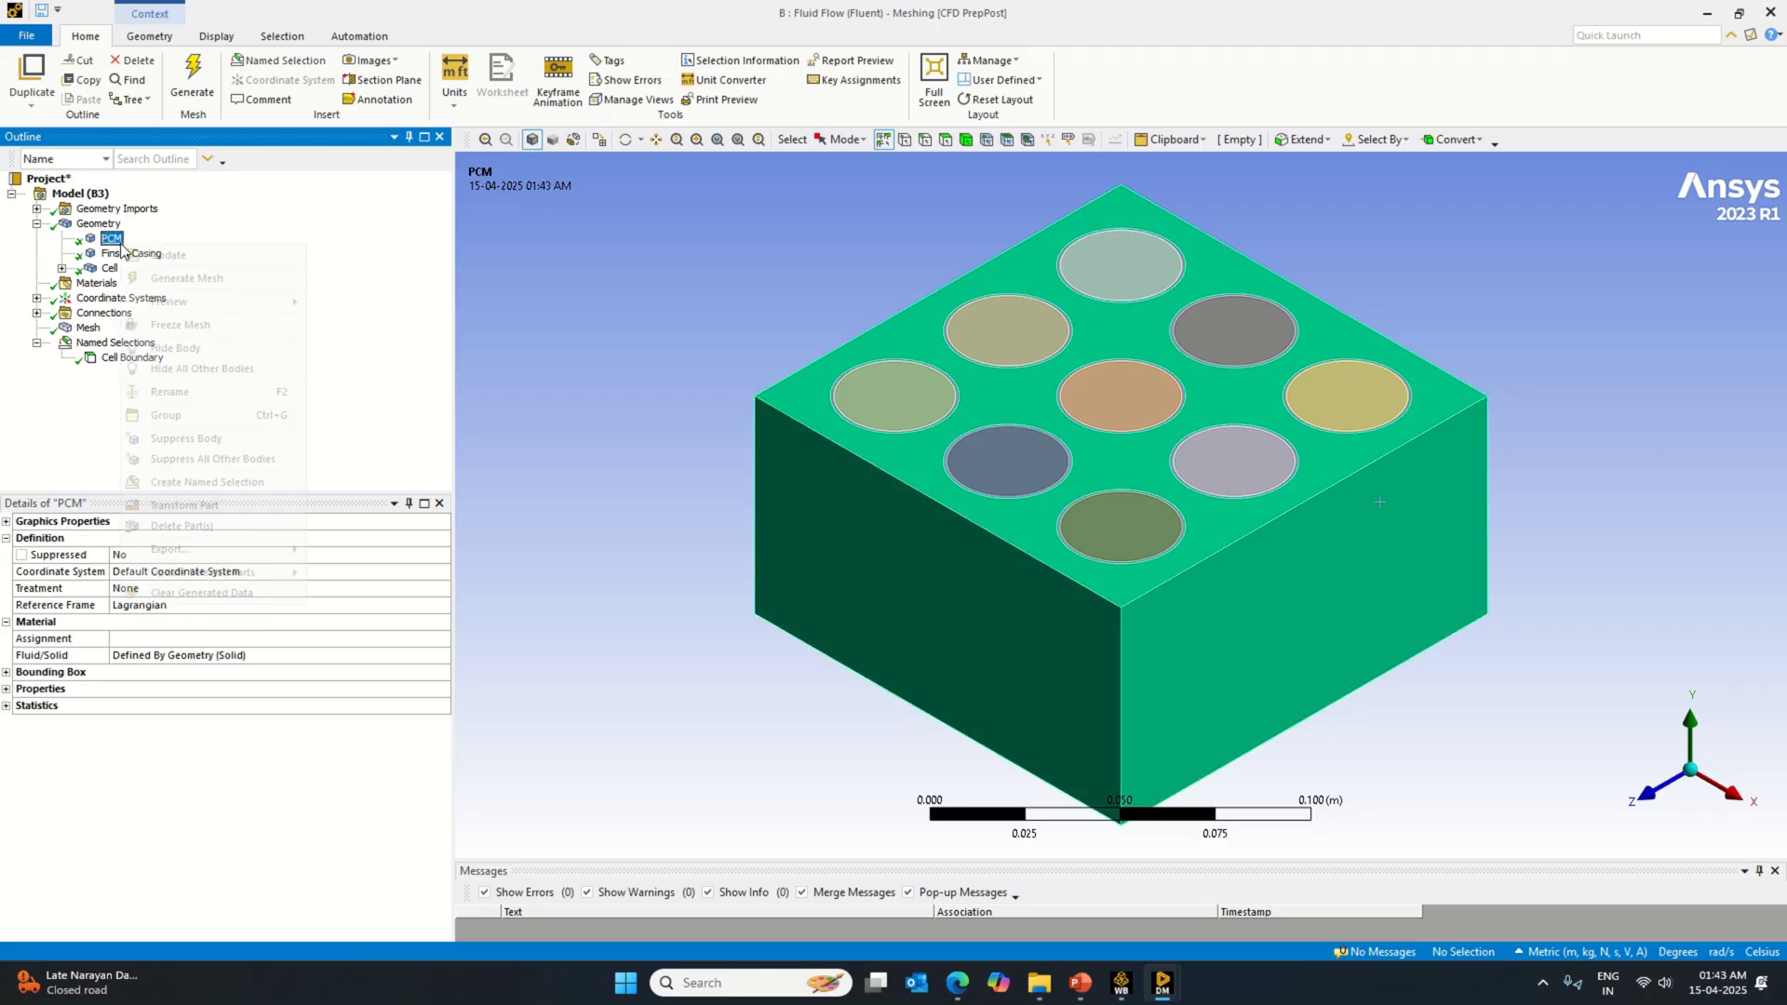
pyautogui.click(223, 370)
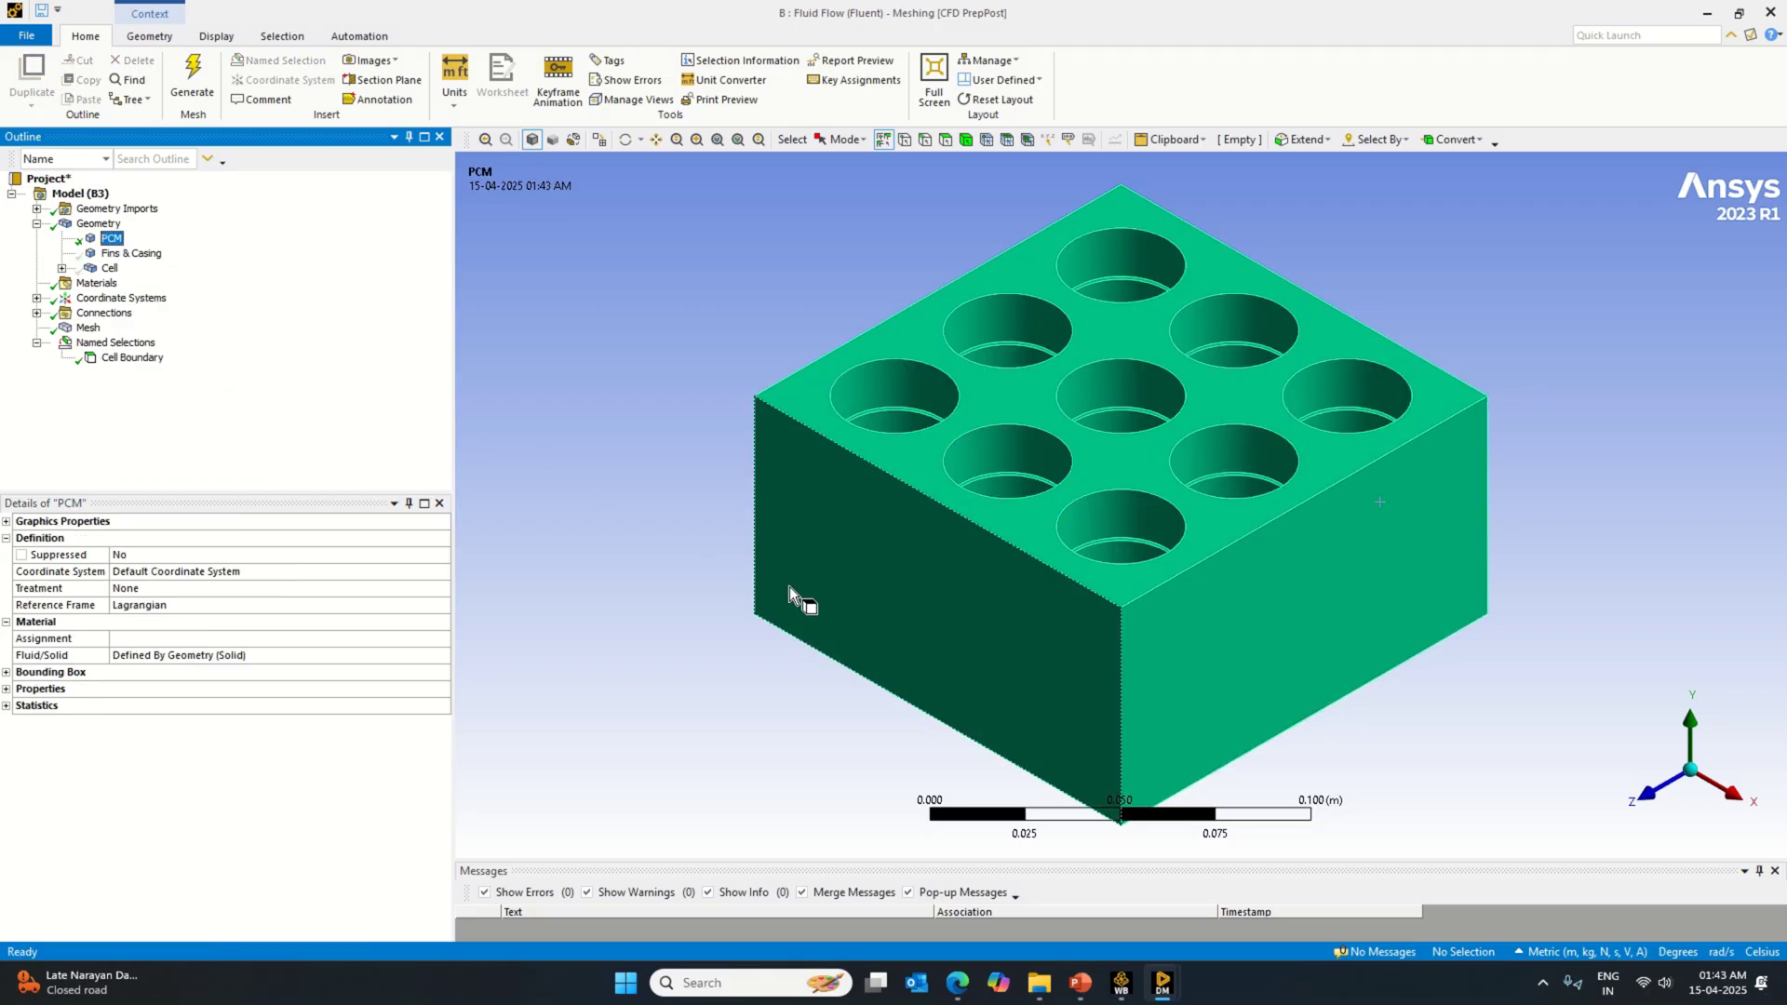
pyautogui.moveTo(785, 645); pyautogui.dragTo(729, 730, button='middle')
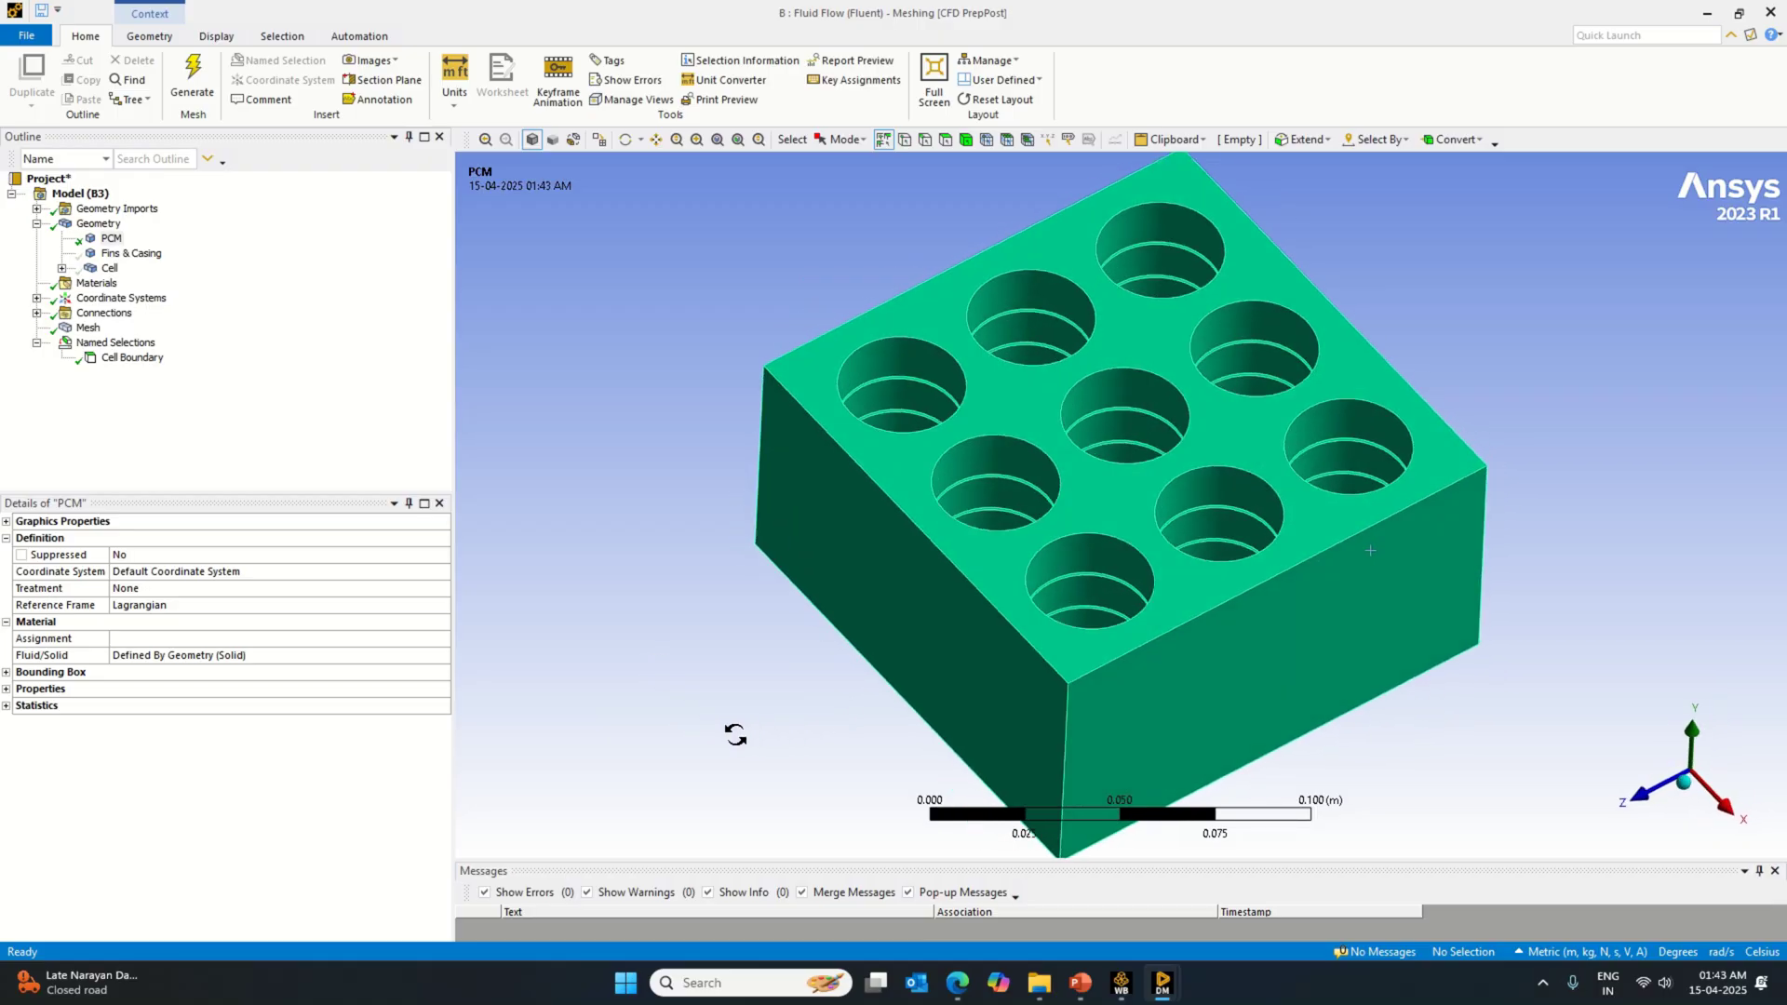
pyautogui.click(1680, 782)
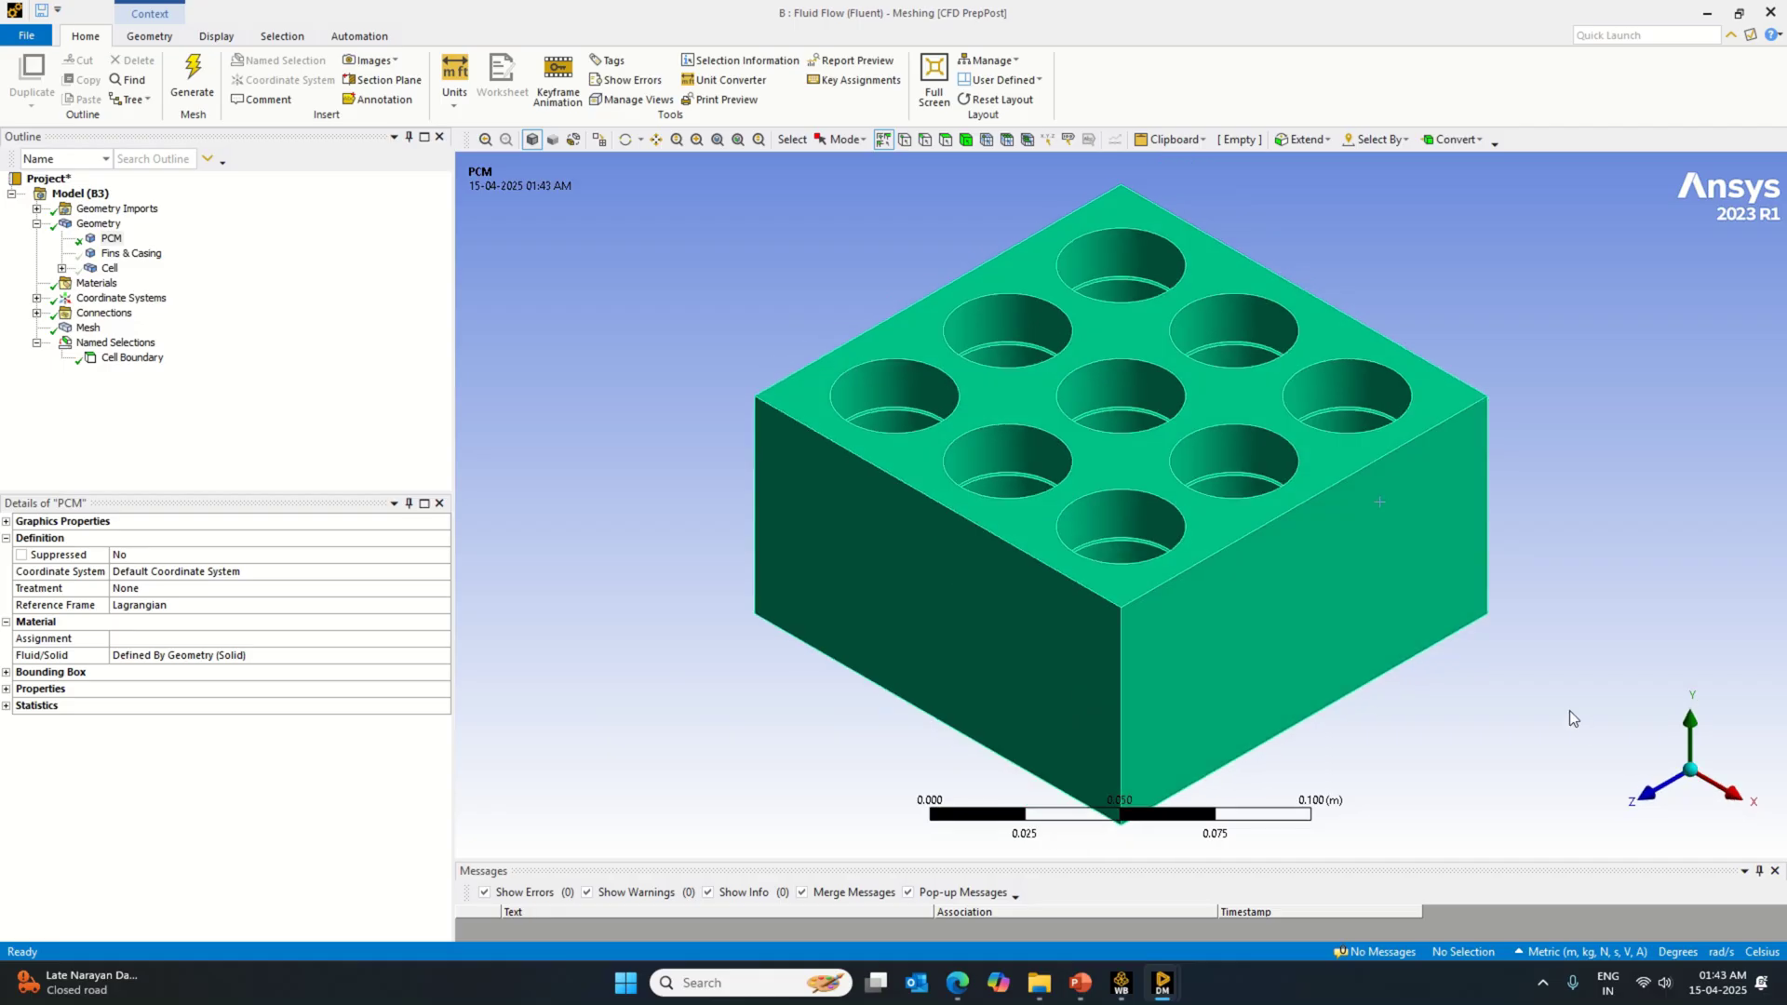
pyautogui.moveTo(1652, 614); pyautogui.dragTo(1570, 674, button='middle')
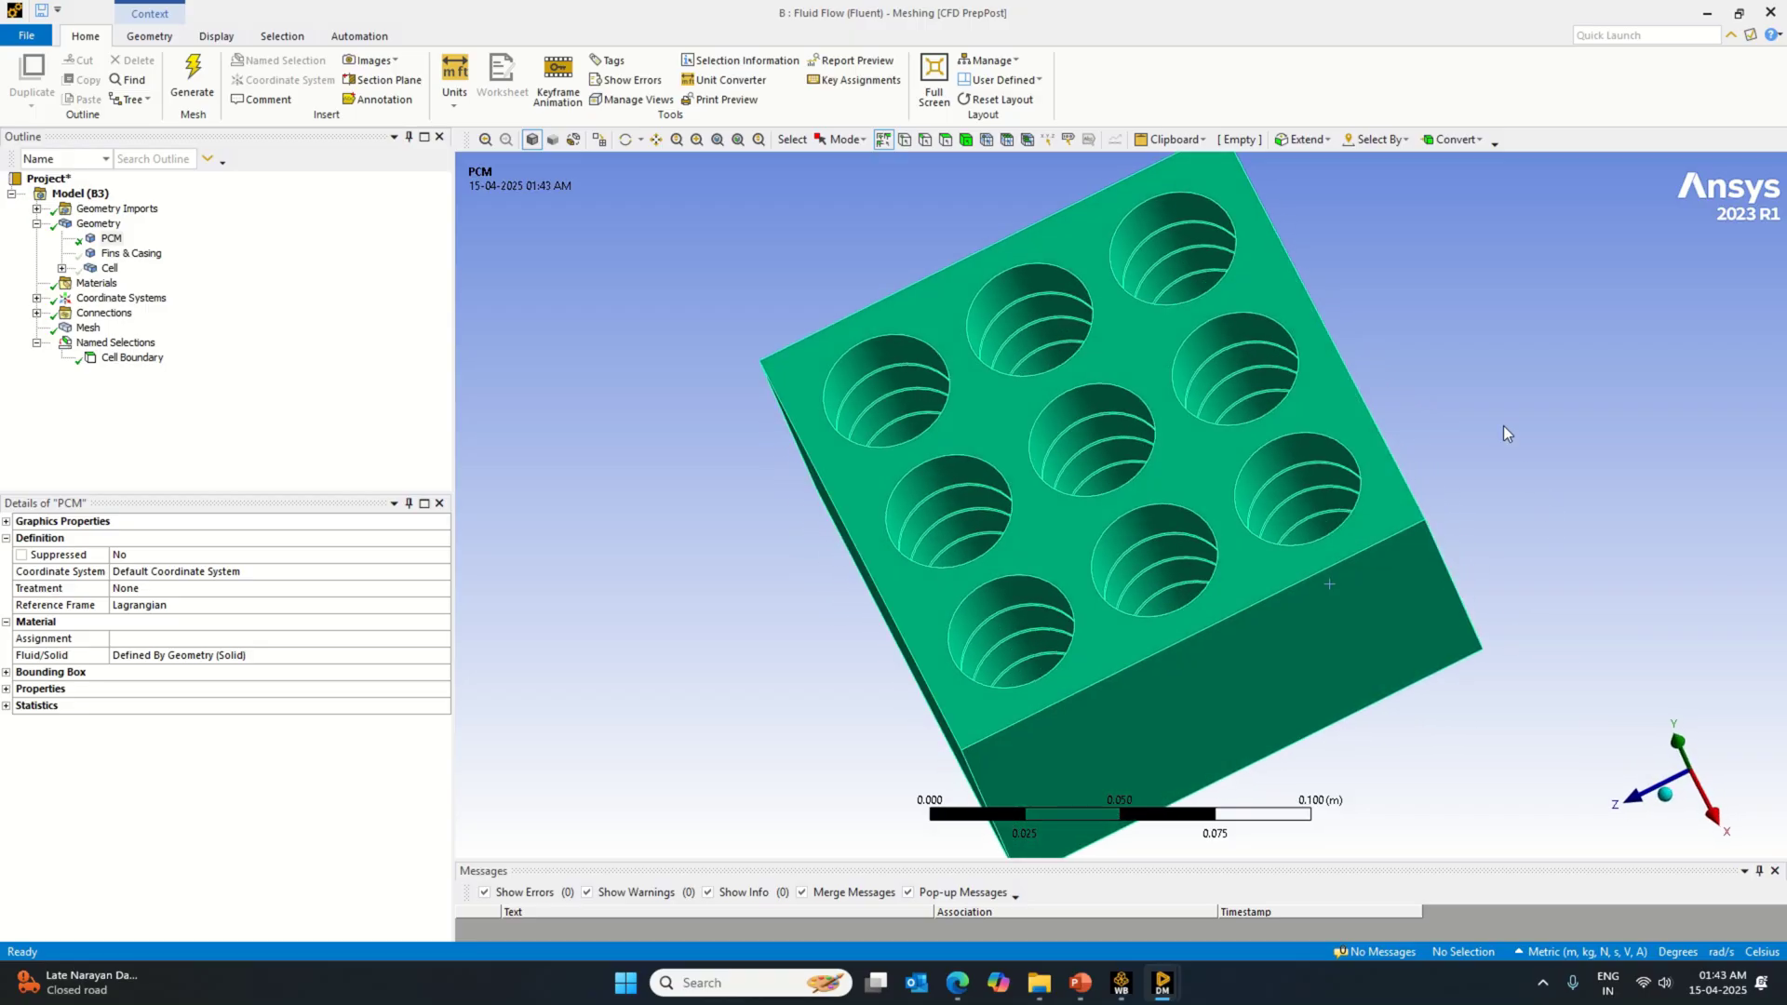
# Step: Create a named selection called PCM Boundary from all faces of the PCM body
pyautogui.rightClick(1481, 392)
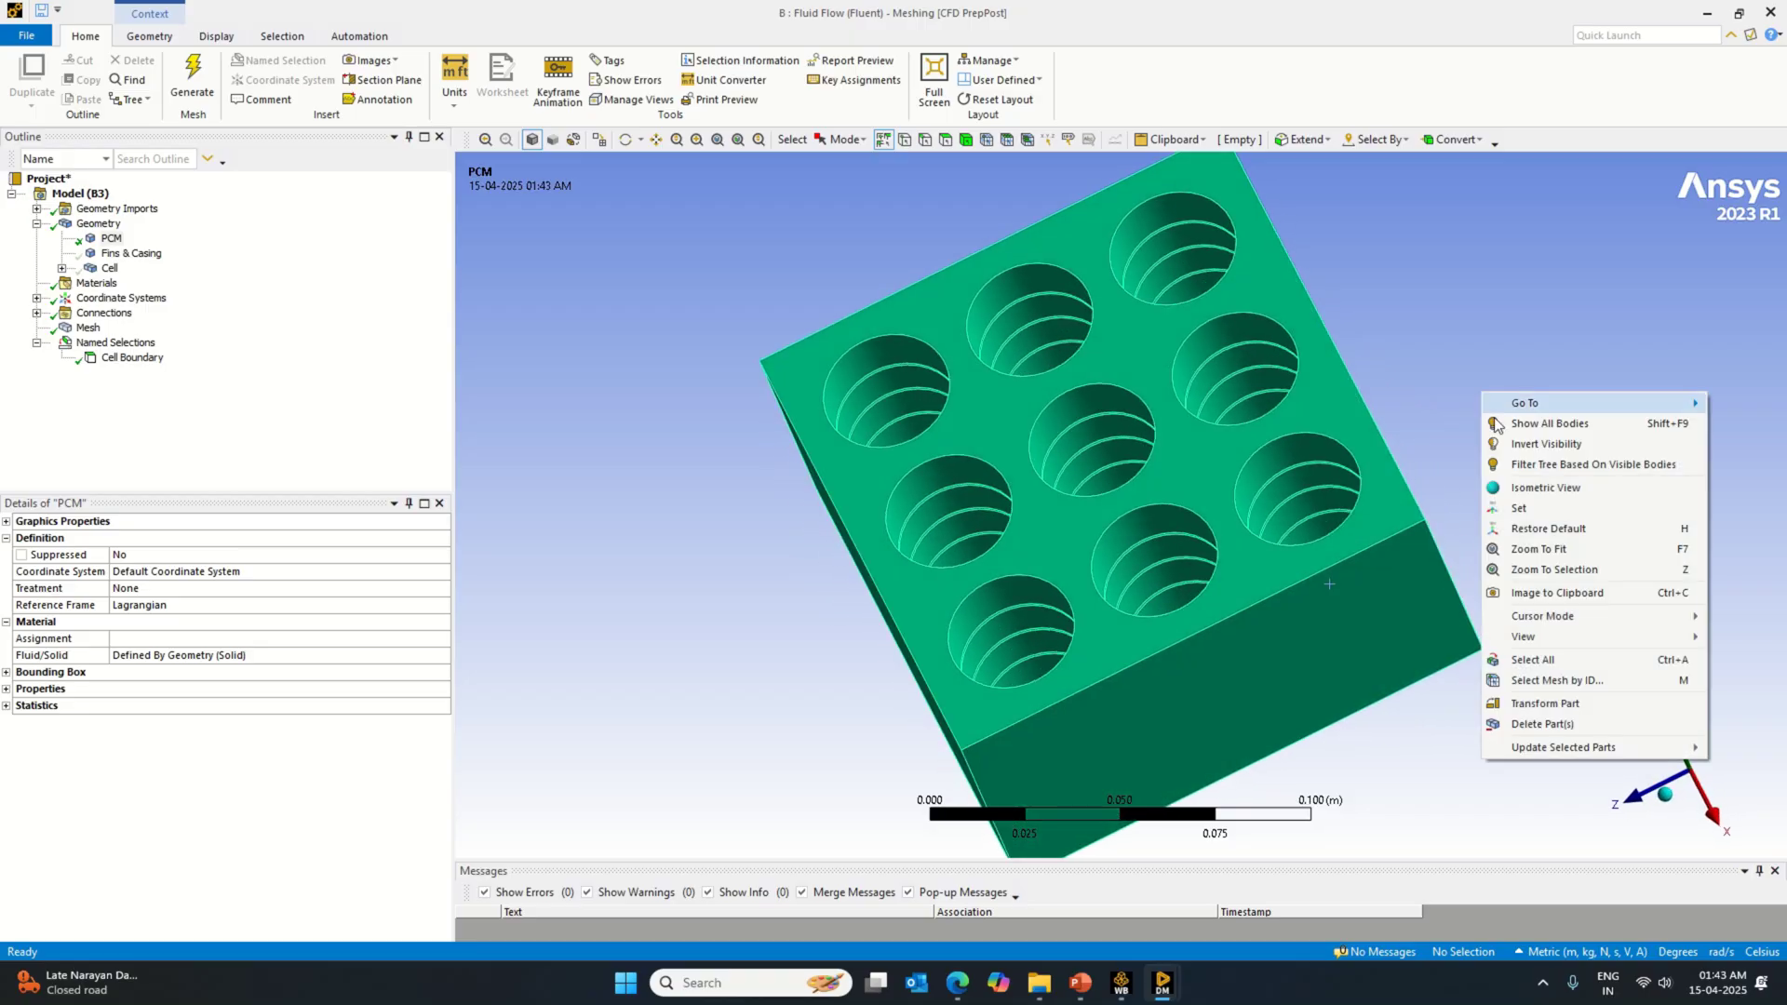
pyautogui.click(1621, 660)
pyautogui.moveTo(1595, 622); pyautogui.dragTo(1725, 588, button='middle')
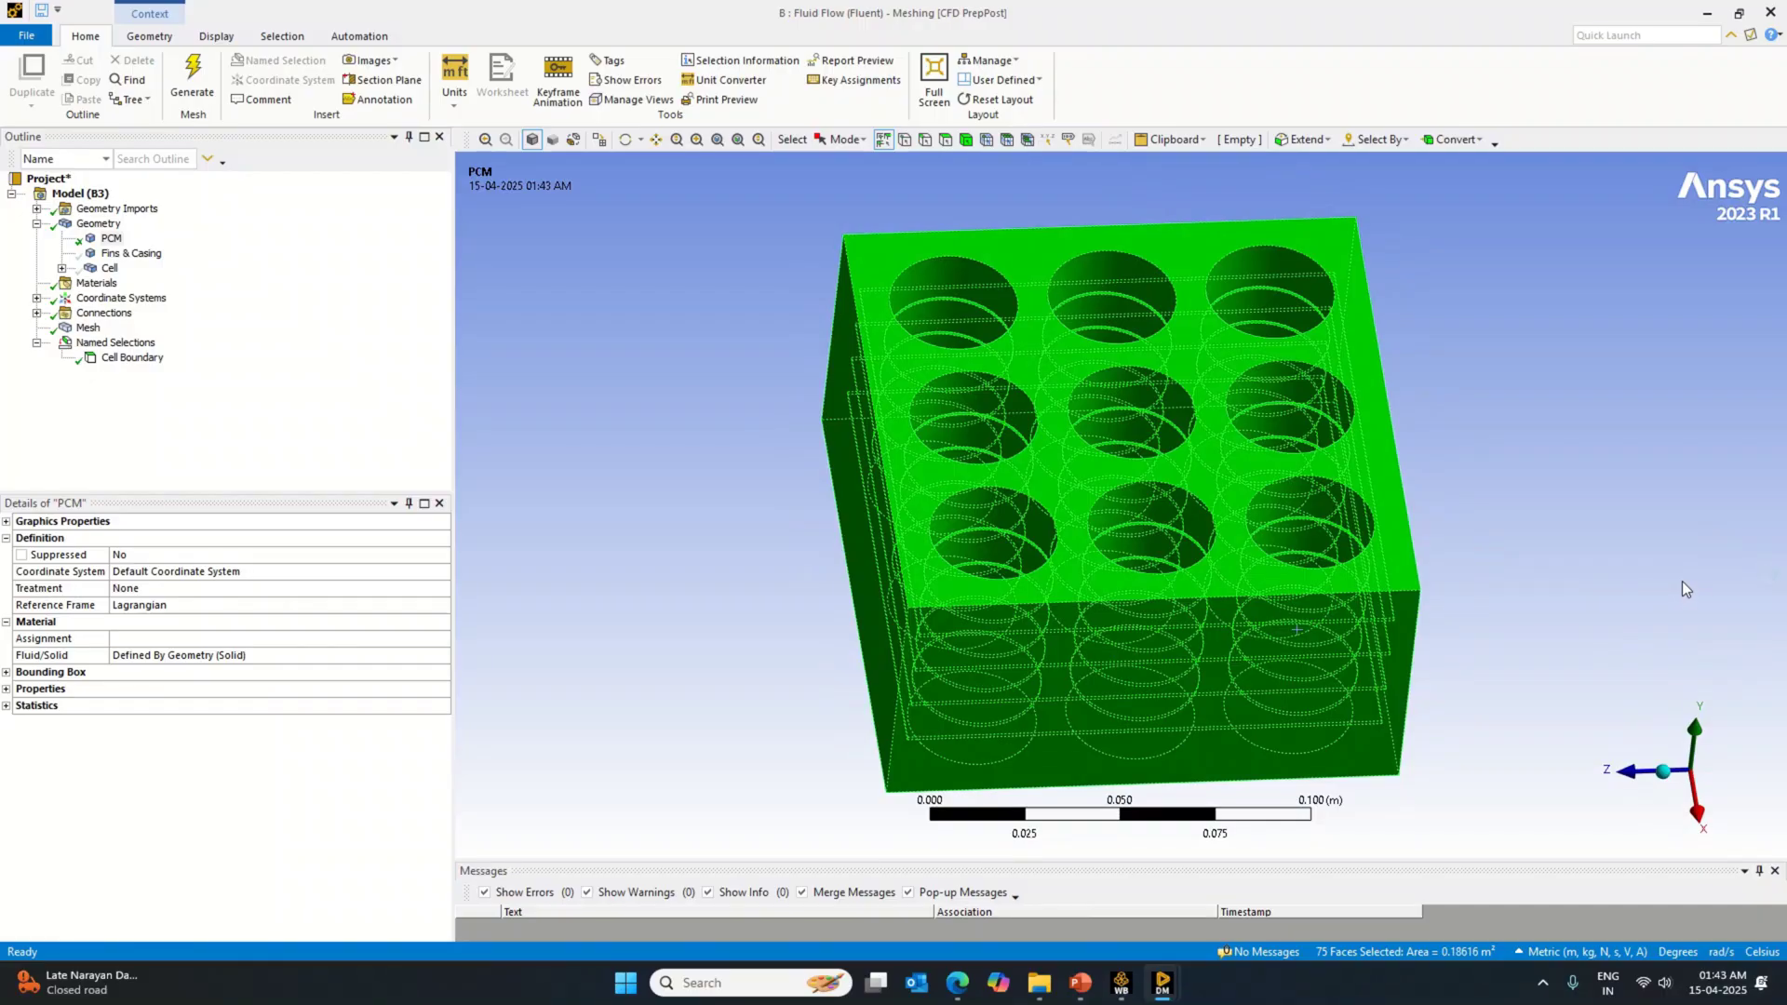
pyautogui.moveTo(1567, 640); pyautogui.dragTo(1607, 583, button='middle')
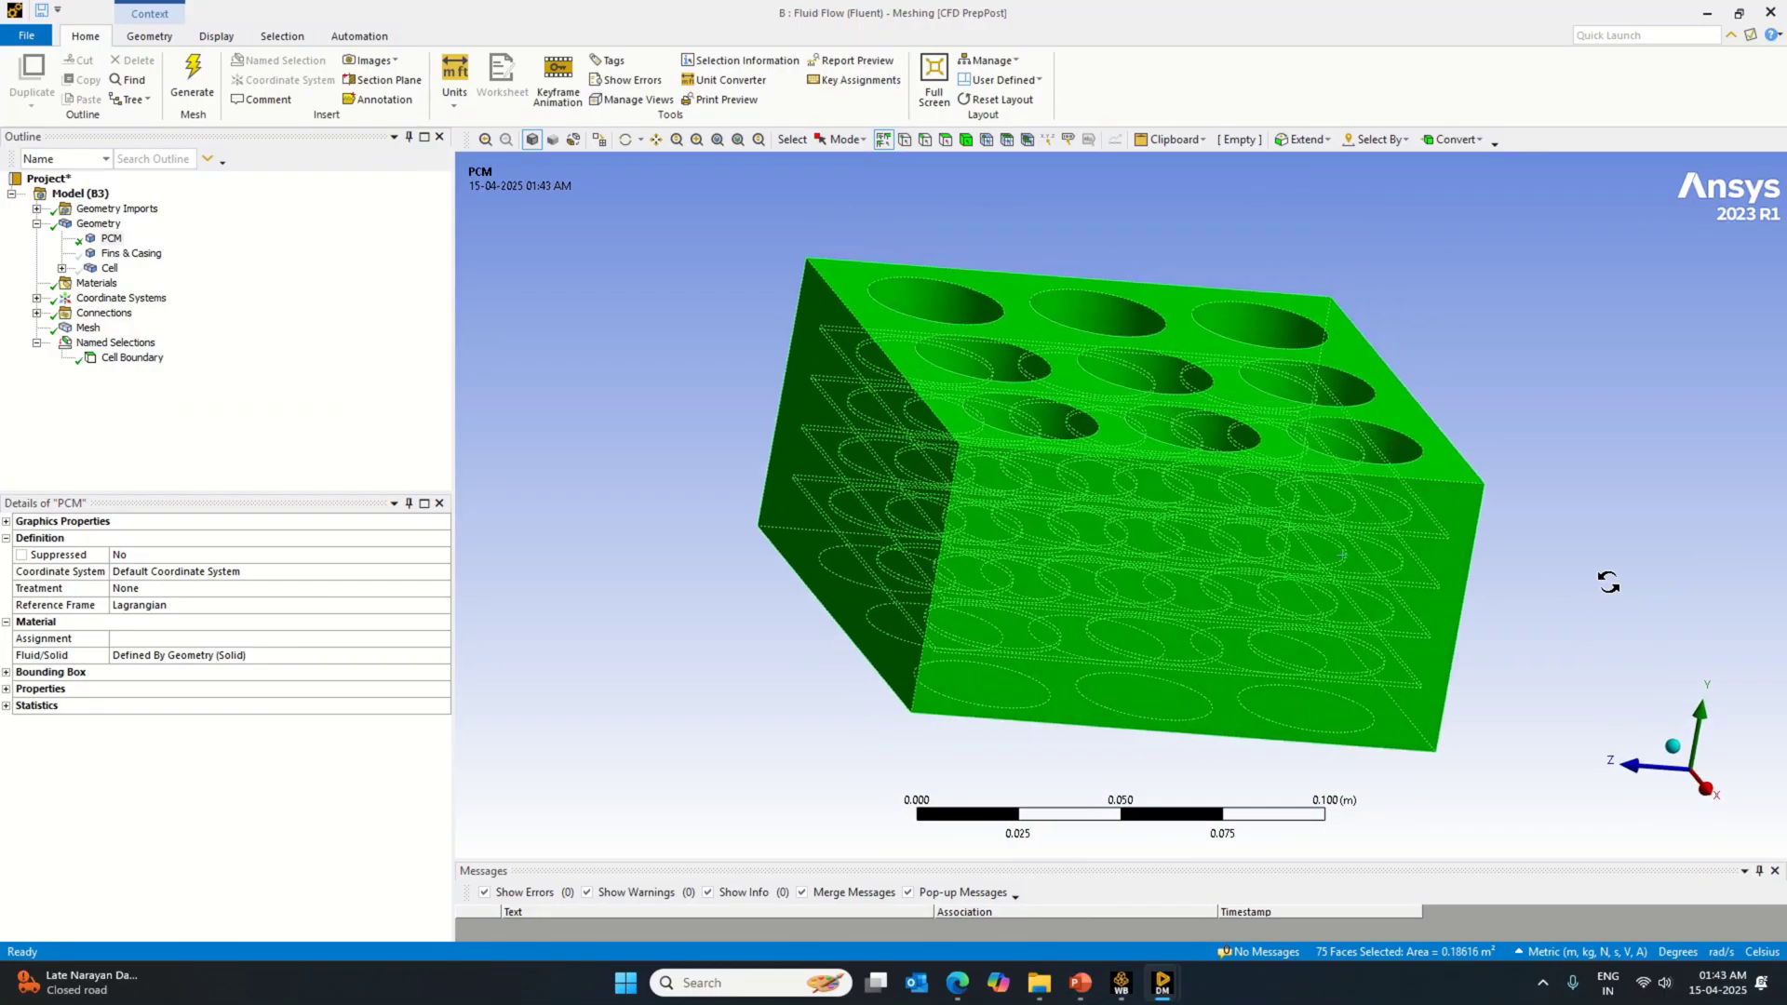
pyautogui.rightClick(934, 377)
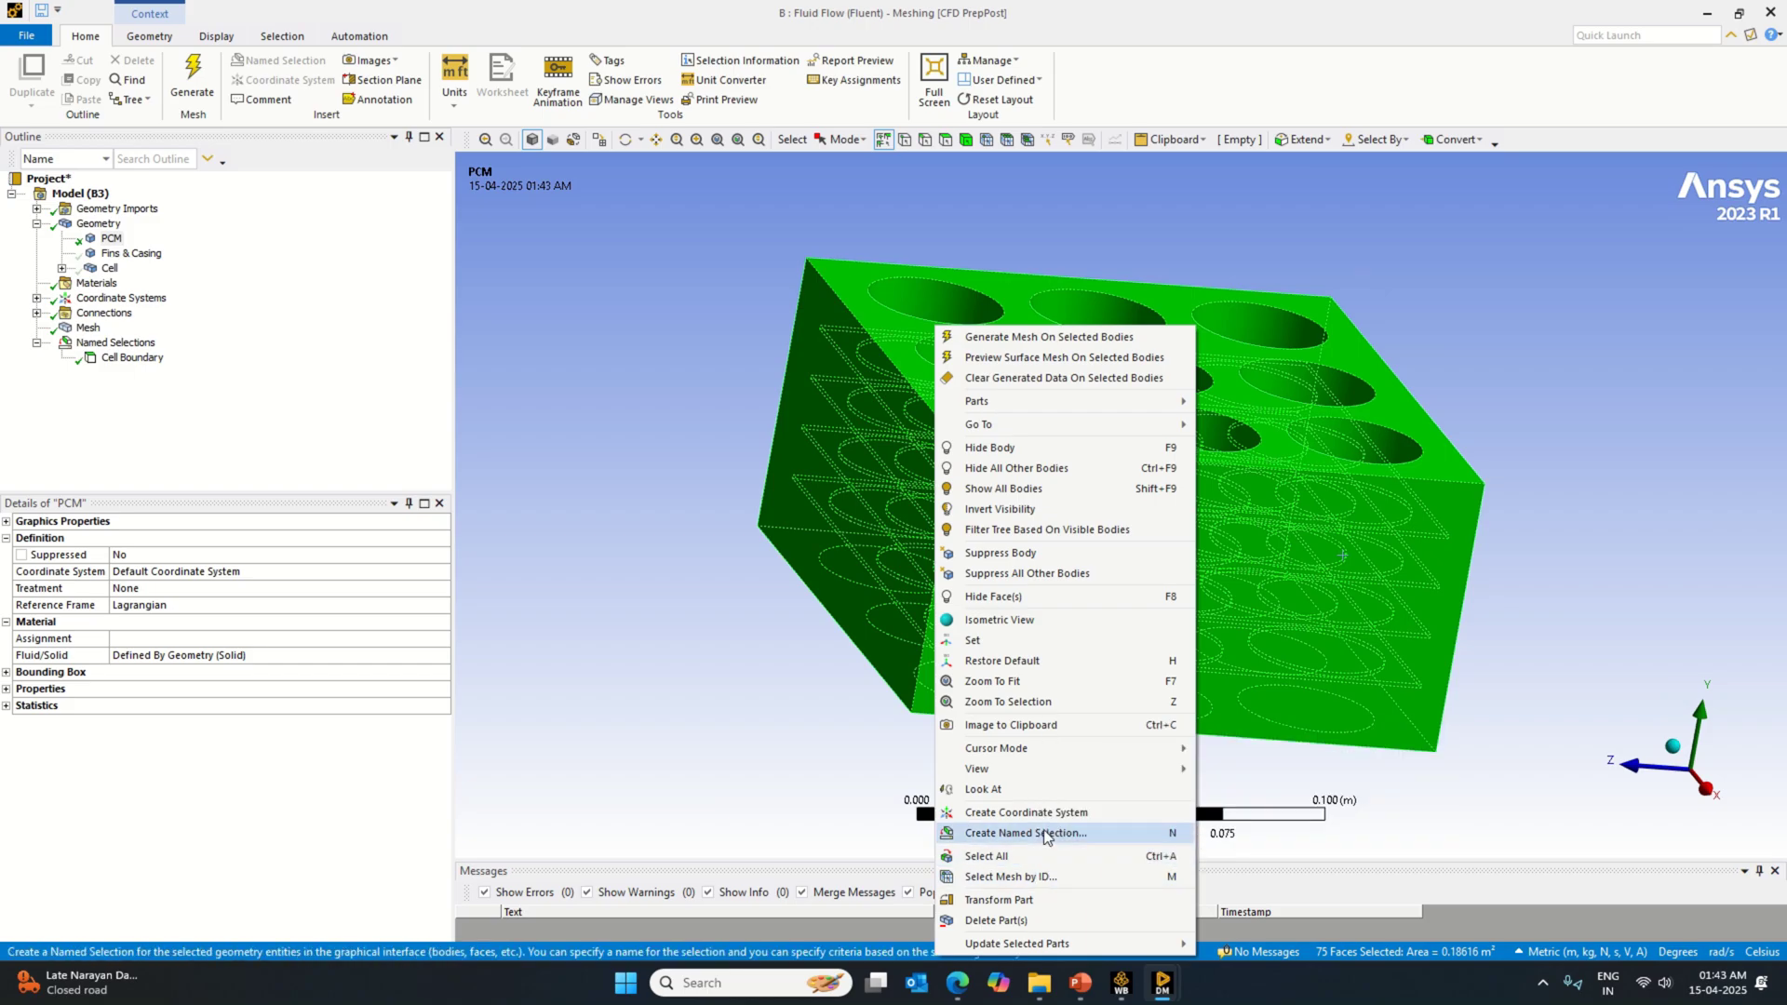
pyautogui.click(1014, 833)
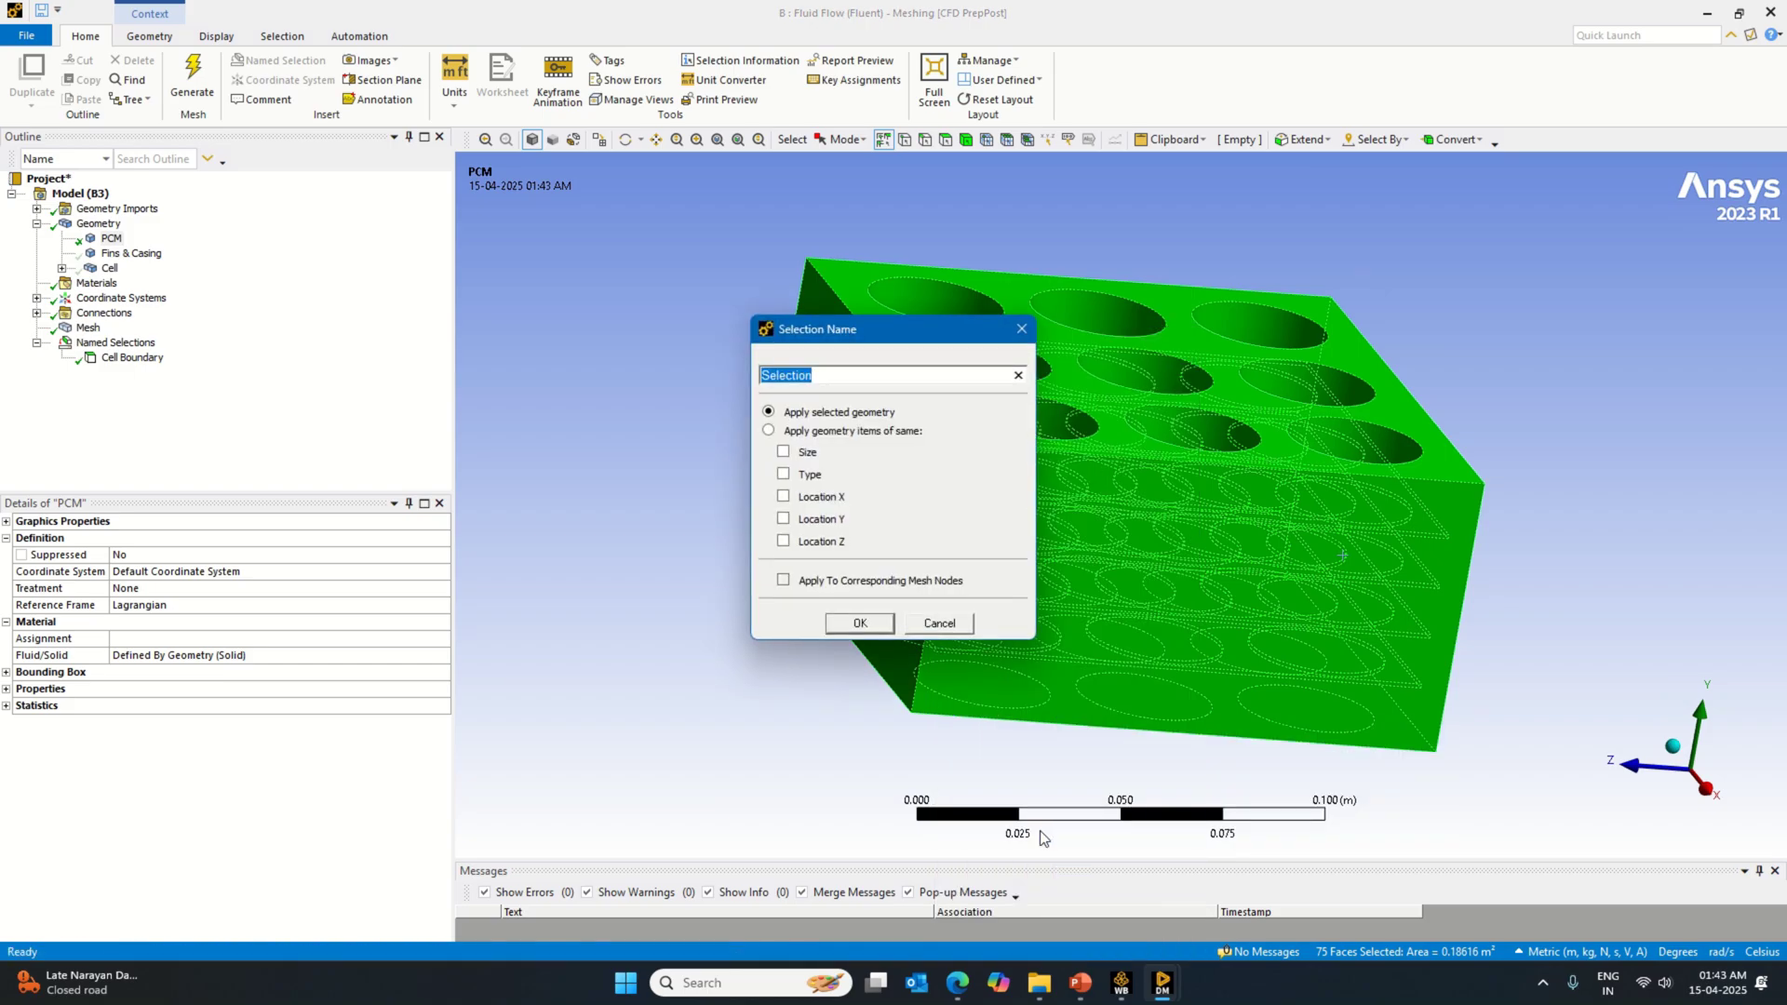
pyautogui.write('P')
pyautogui.press('capslock')
pyautogui.write('CM')
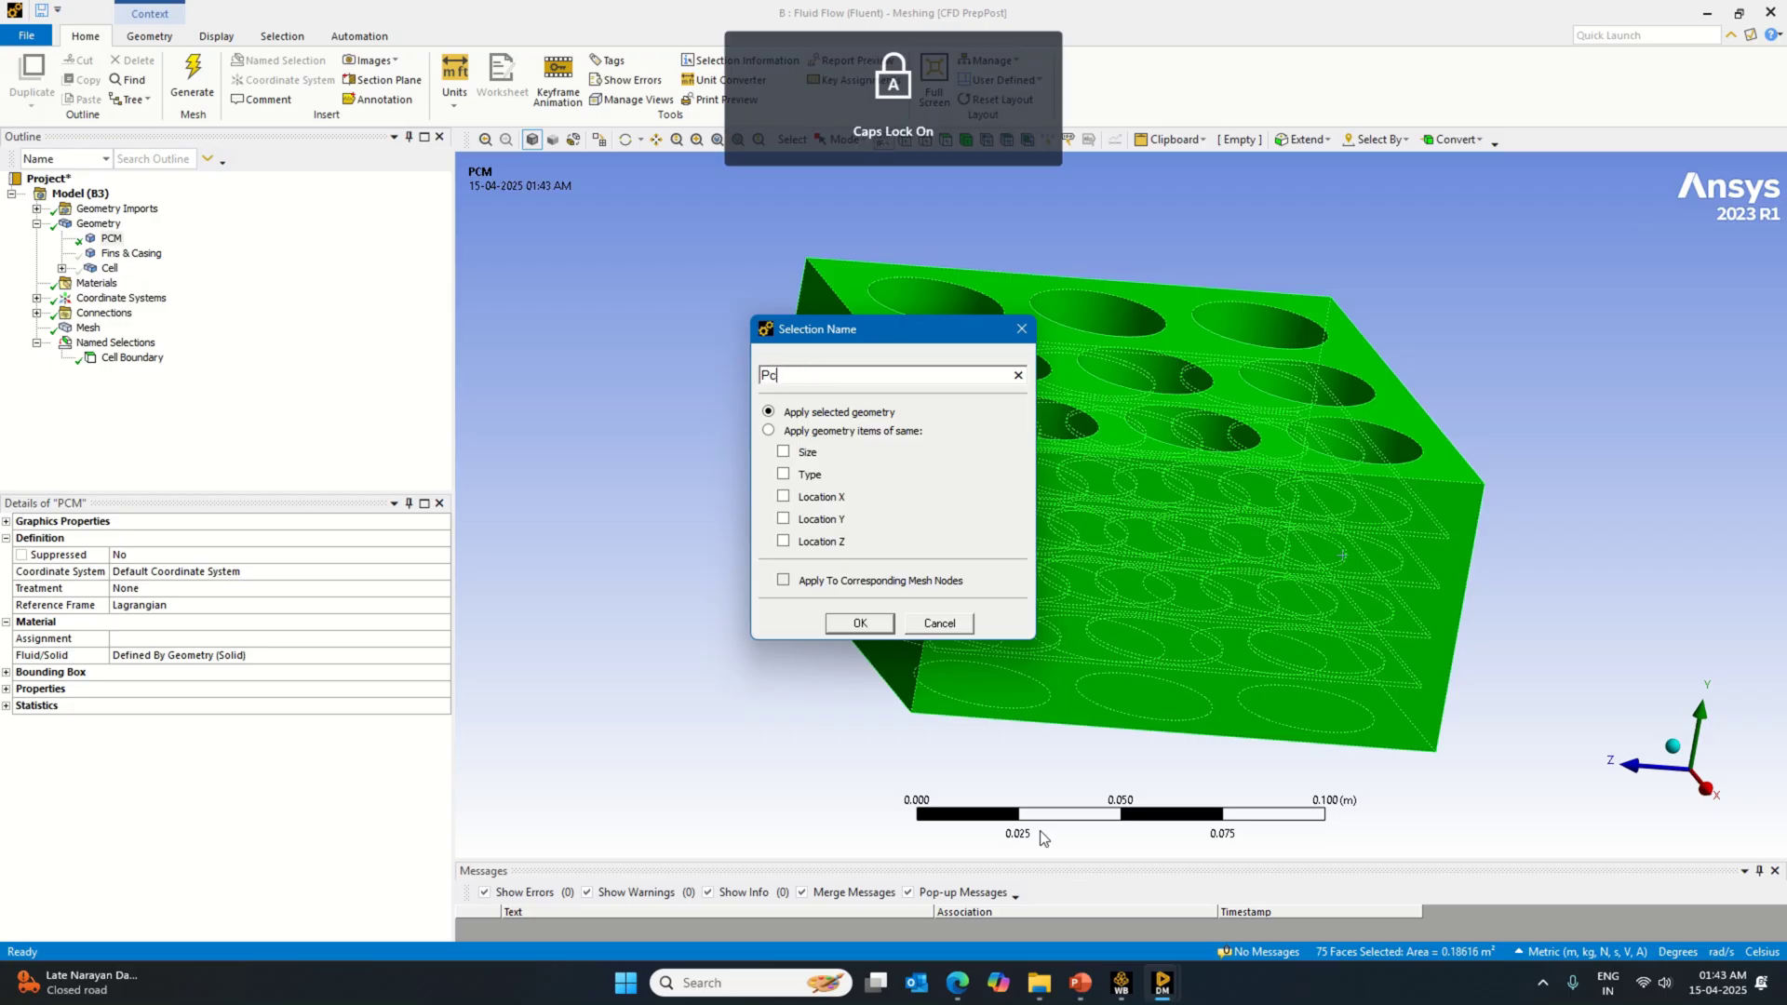
pyautogui.write(' B')
pyautogui.press('capslock')
pyautogui.write('oundary')
pyautogui.press('Return')
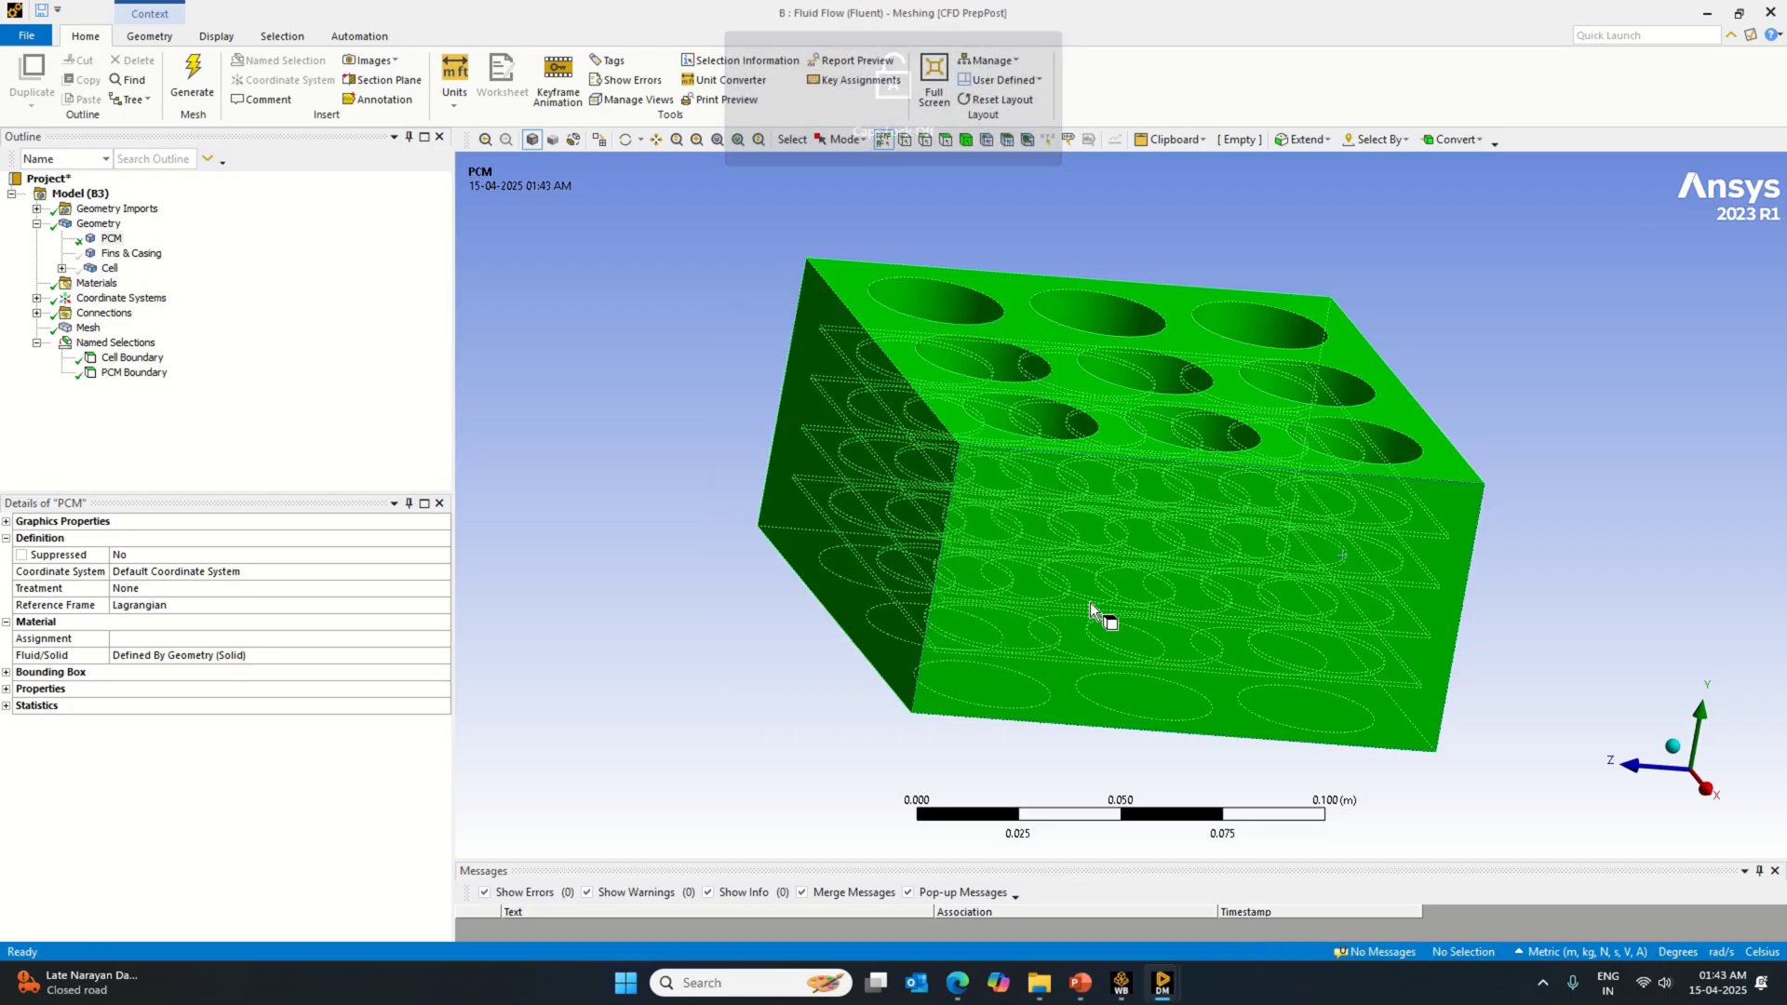
# Step: Display the mesh, invert body visibility to inspect the fins, casing and cells, and show all bodies again
pyautogui.click(82, 327)
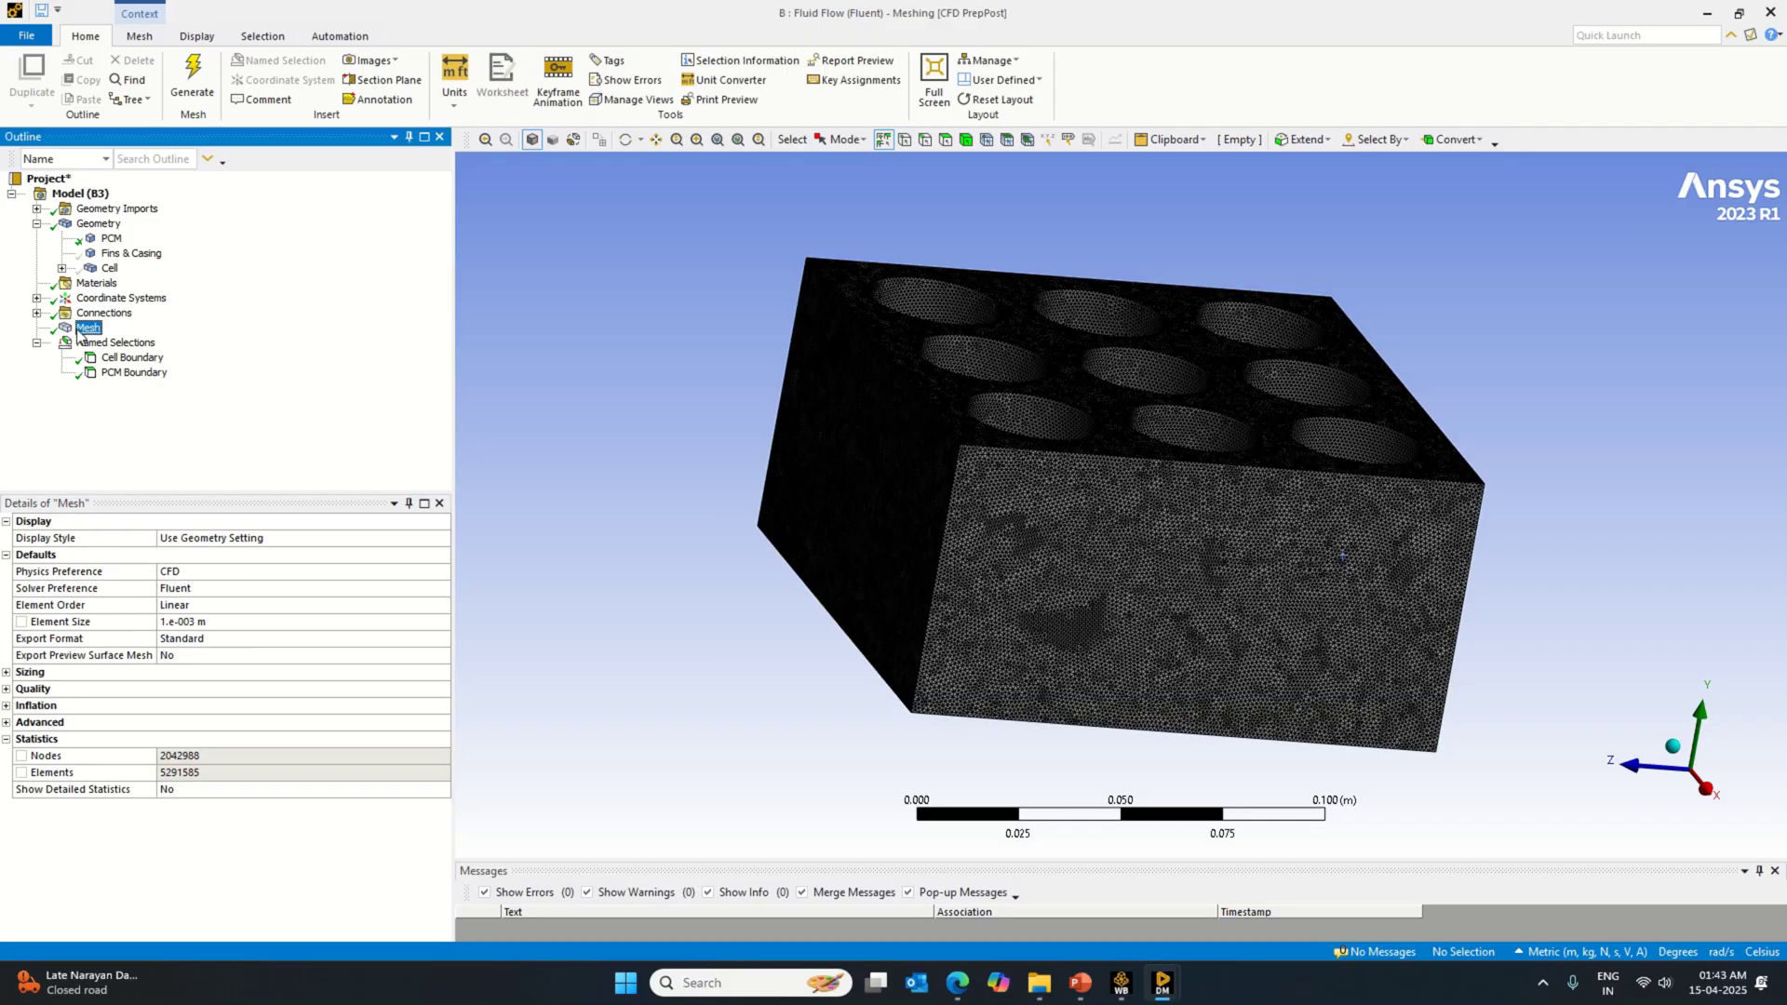
pyautogui.rightClick(79, 329)
pyautogui.rightClick(578, 352)
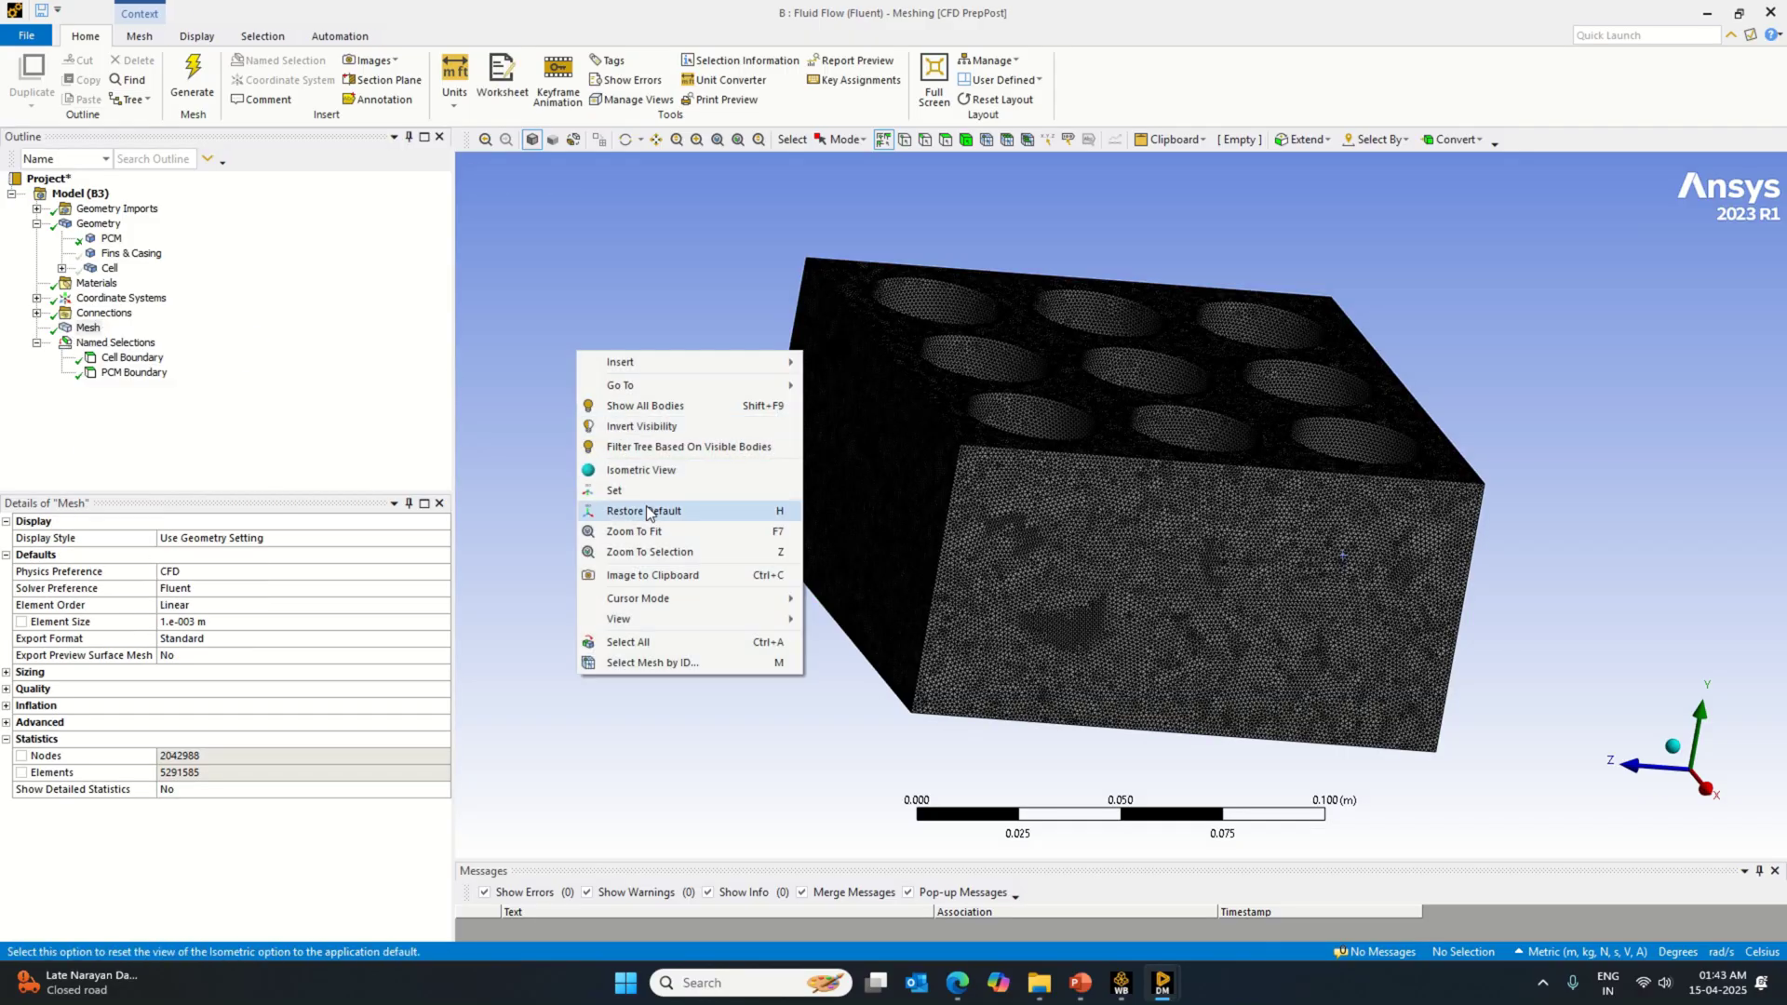
pyautogui.click(642, 426)
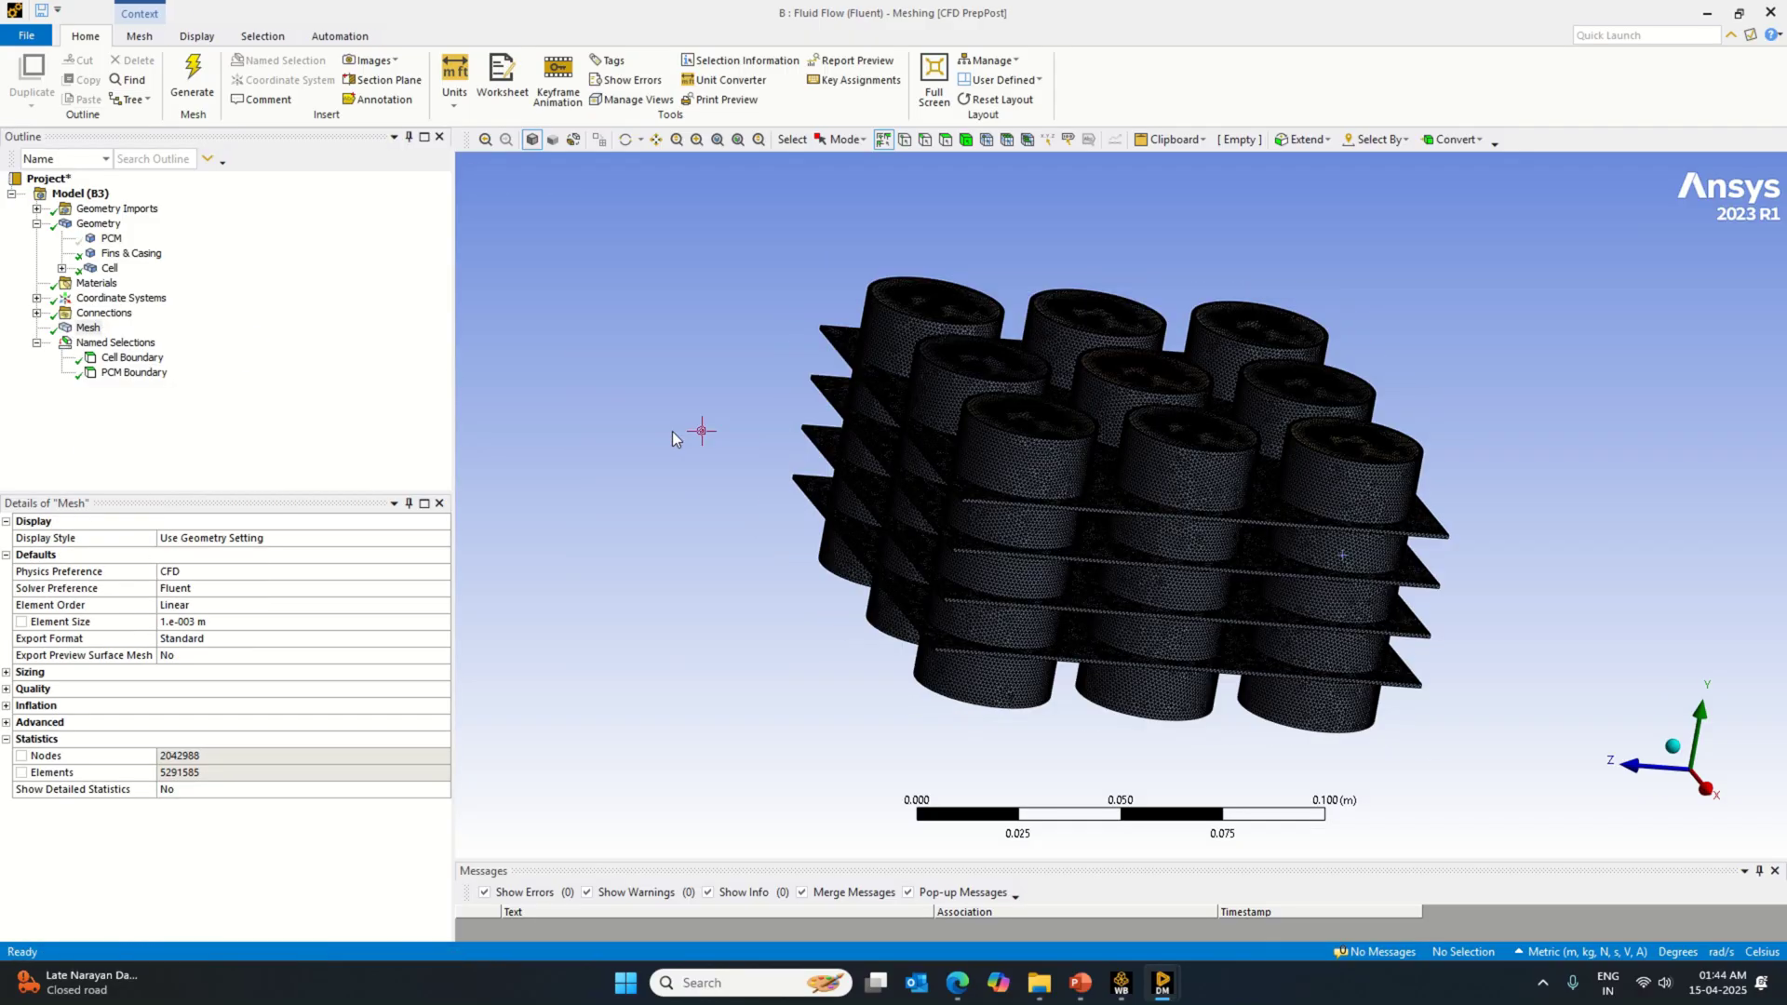
pyautogui.rightClick(619, 352)
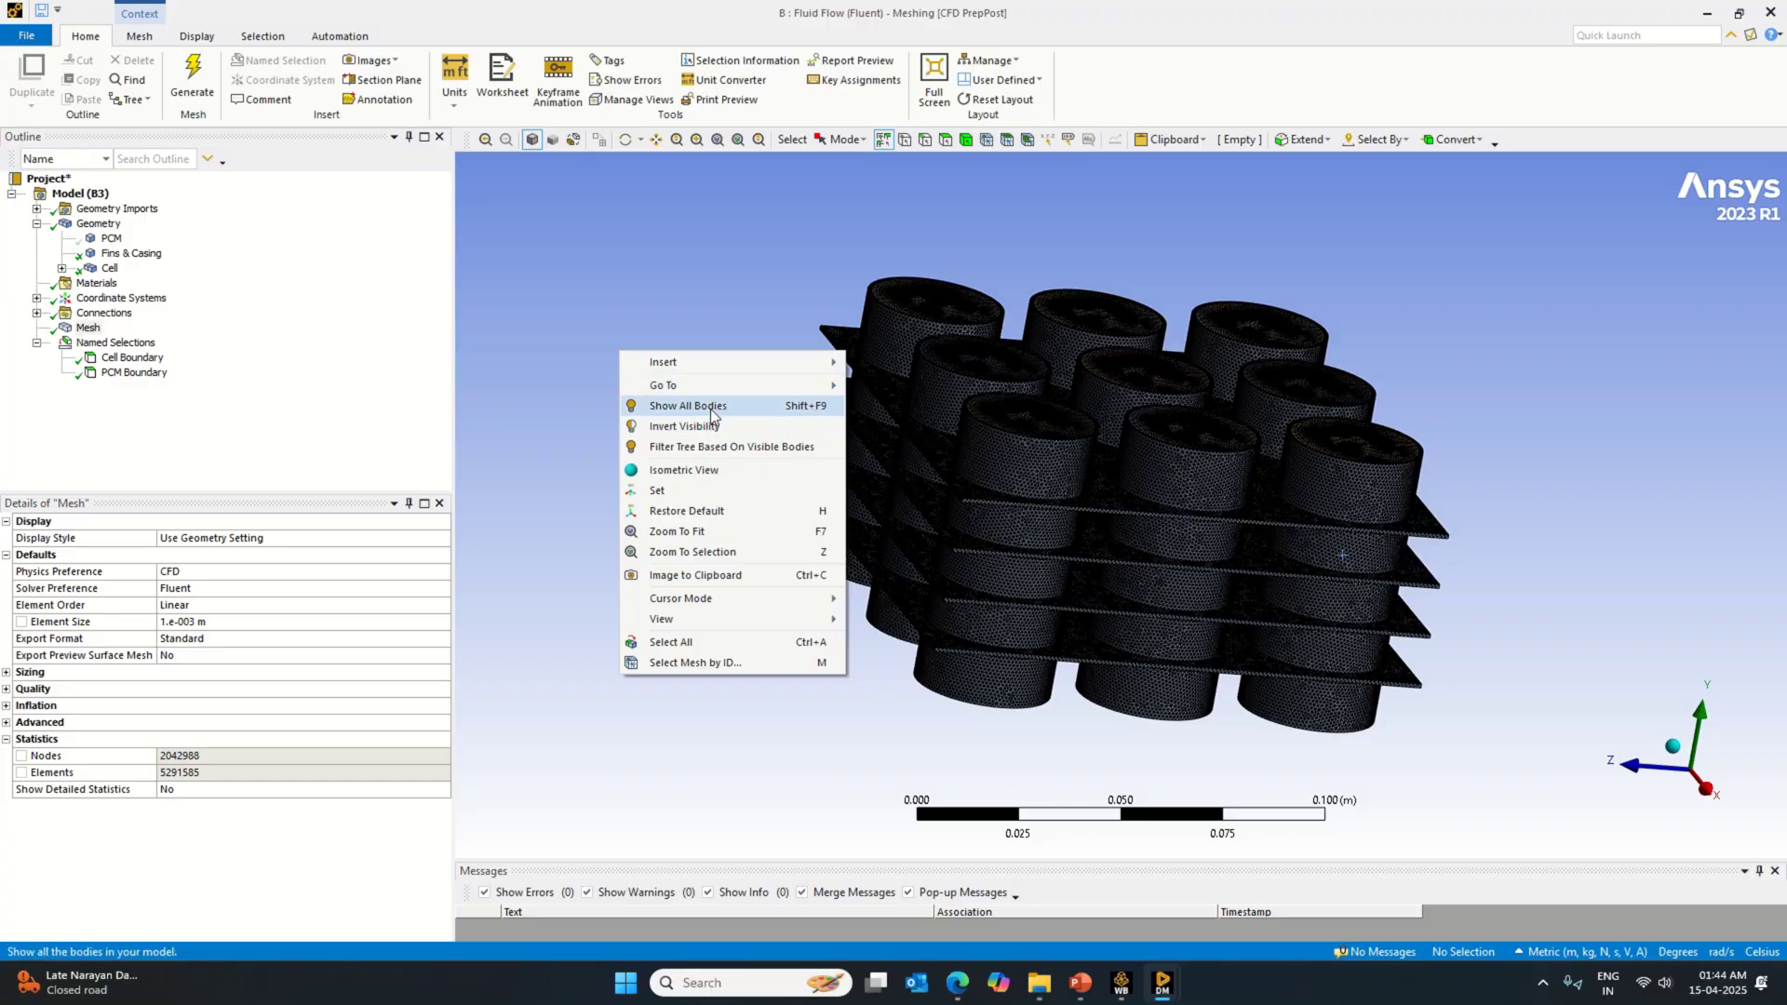
pyautogui.click(665, 406)
pyautogui.rightClick(627, 352)
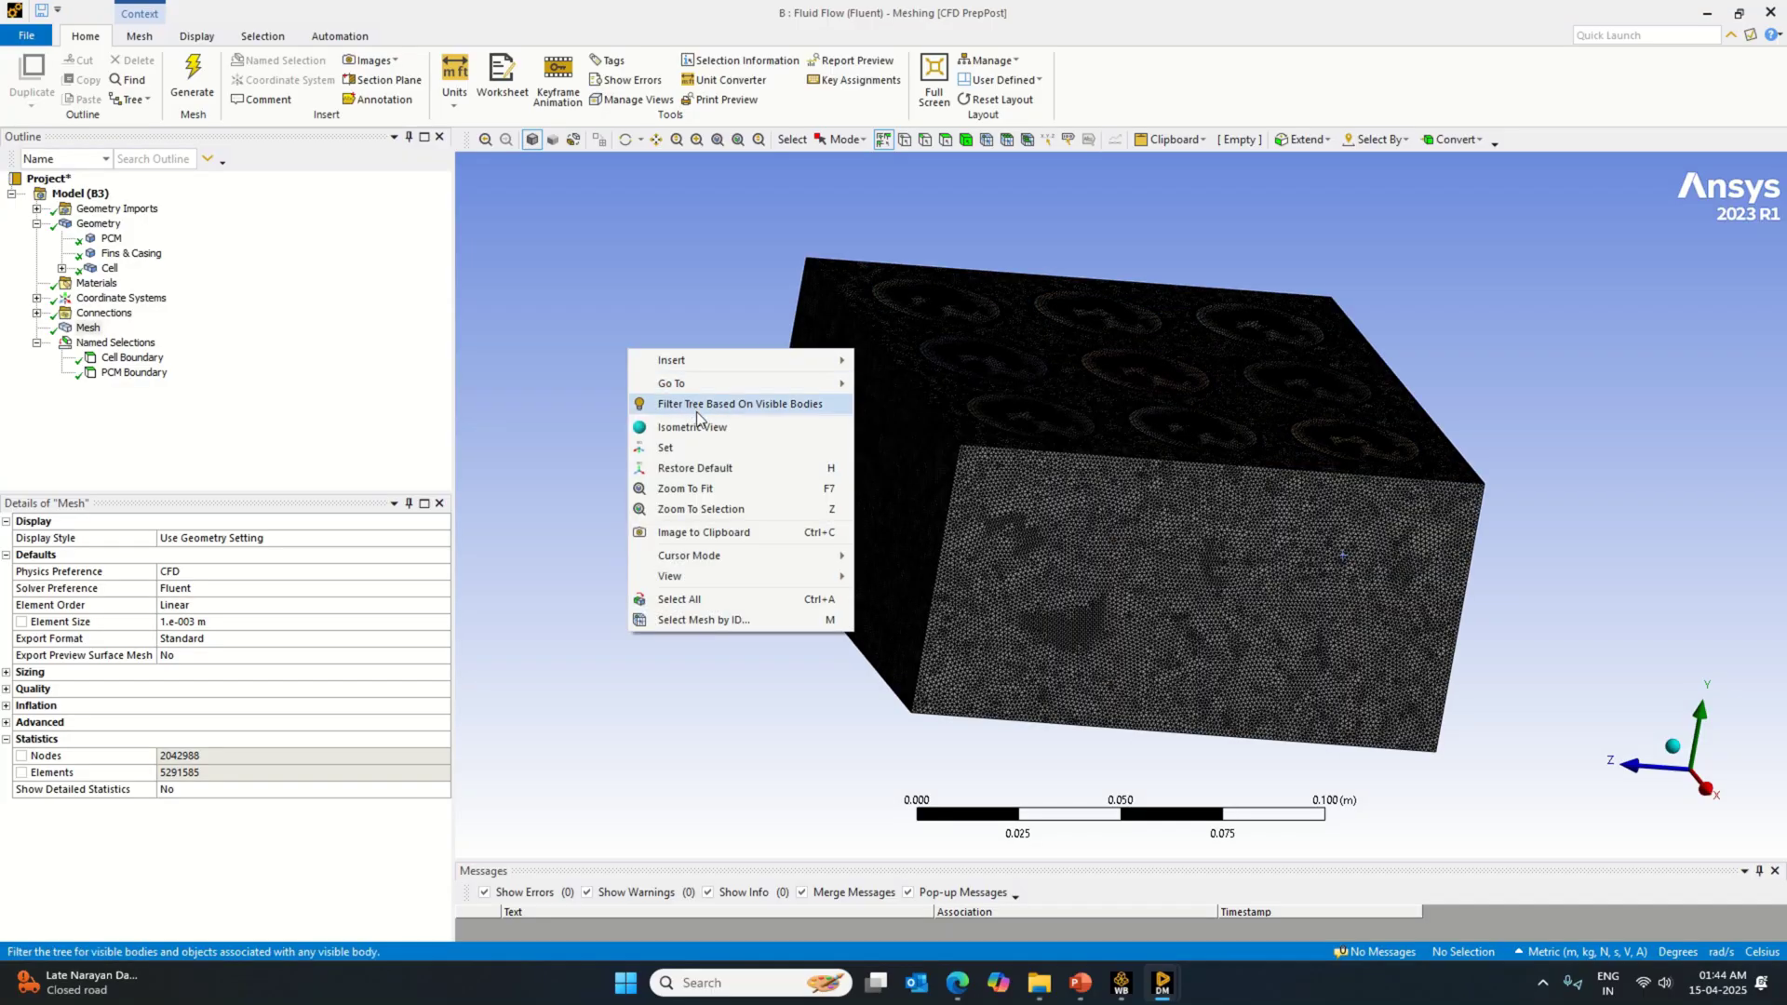
pyautogui.click(591, 416)
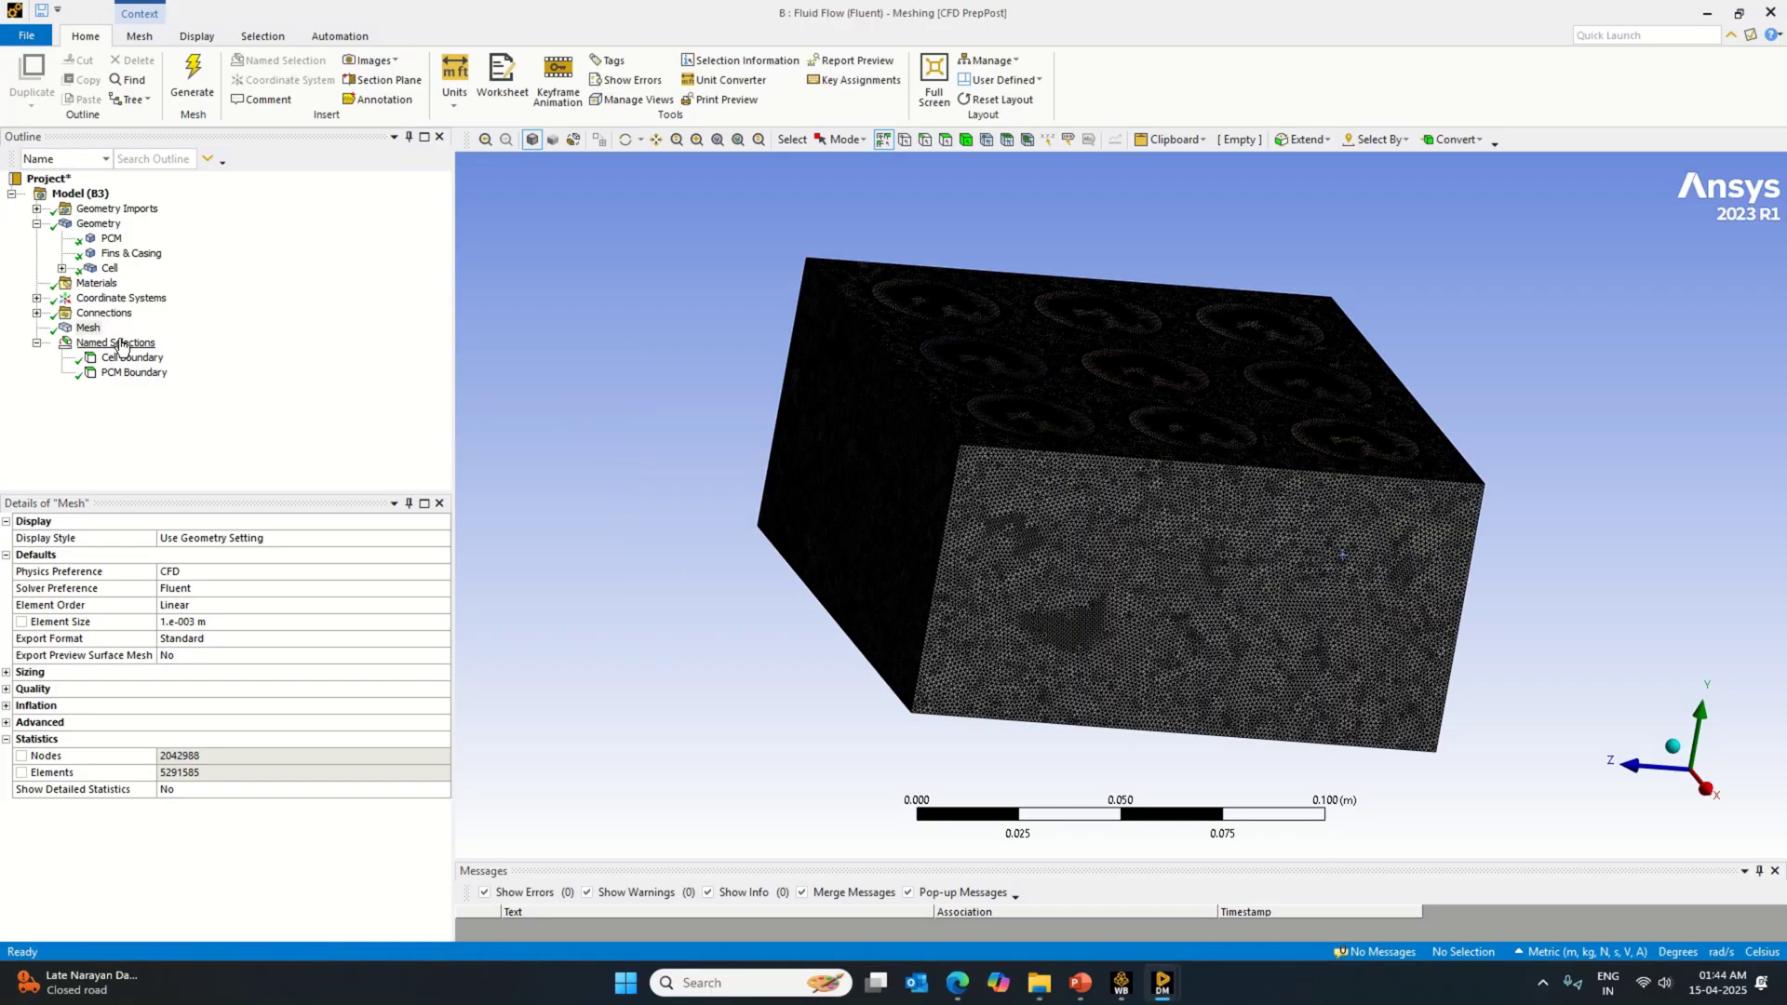
# Step: Update the mesh to translate it for Fluent and view the complete meshed pack from above
pyautogui.rightClick(82, 333)
pyautogui.click(1004, 441)
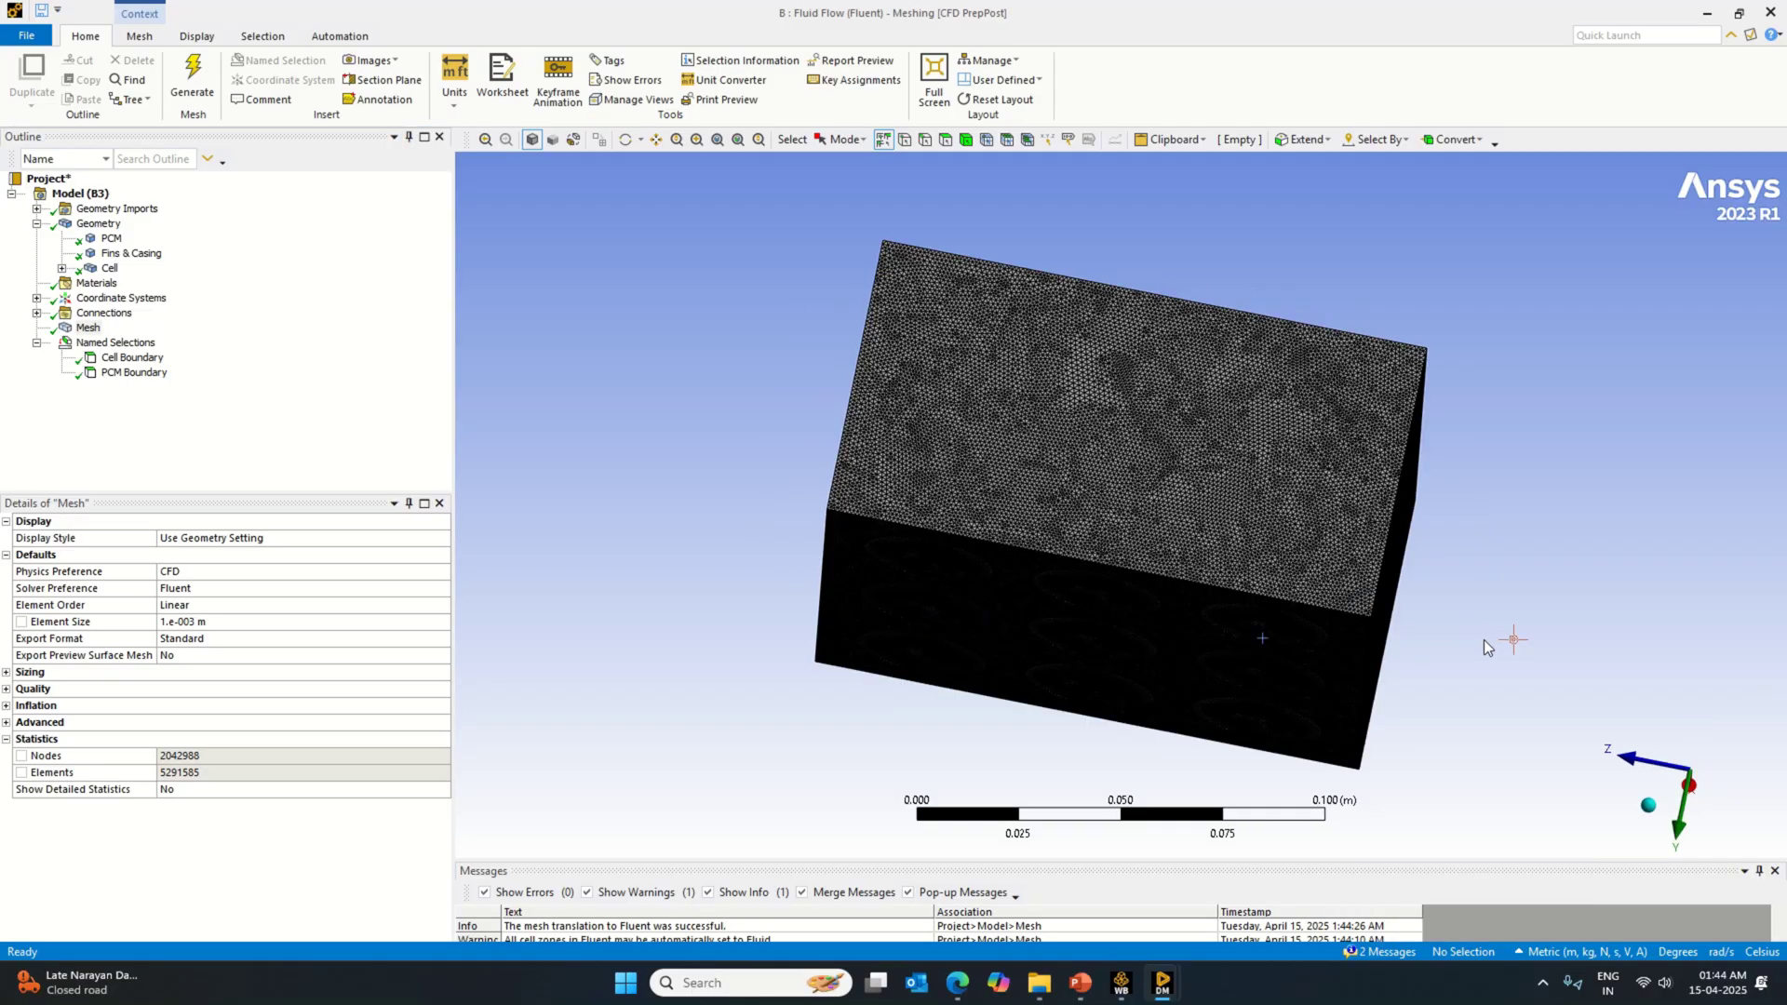
pyautogui.click(1648, 805)
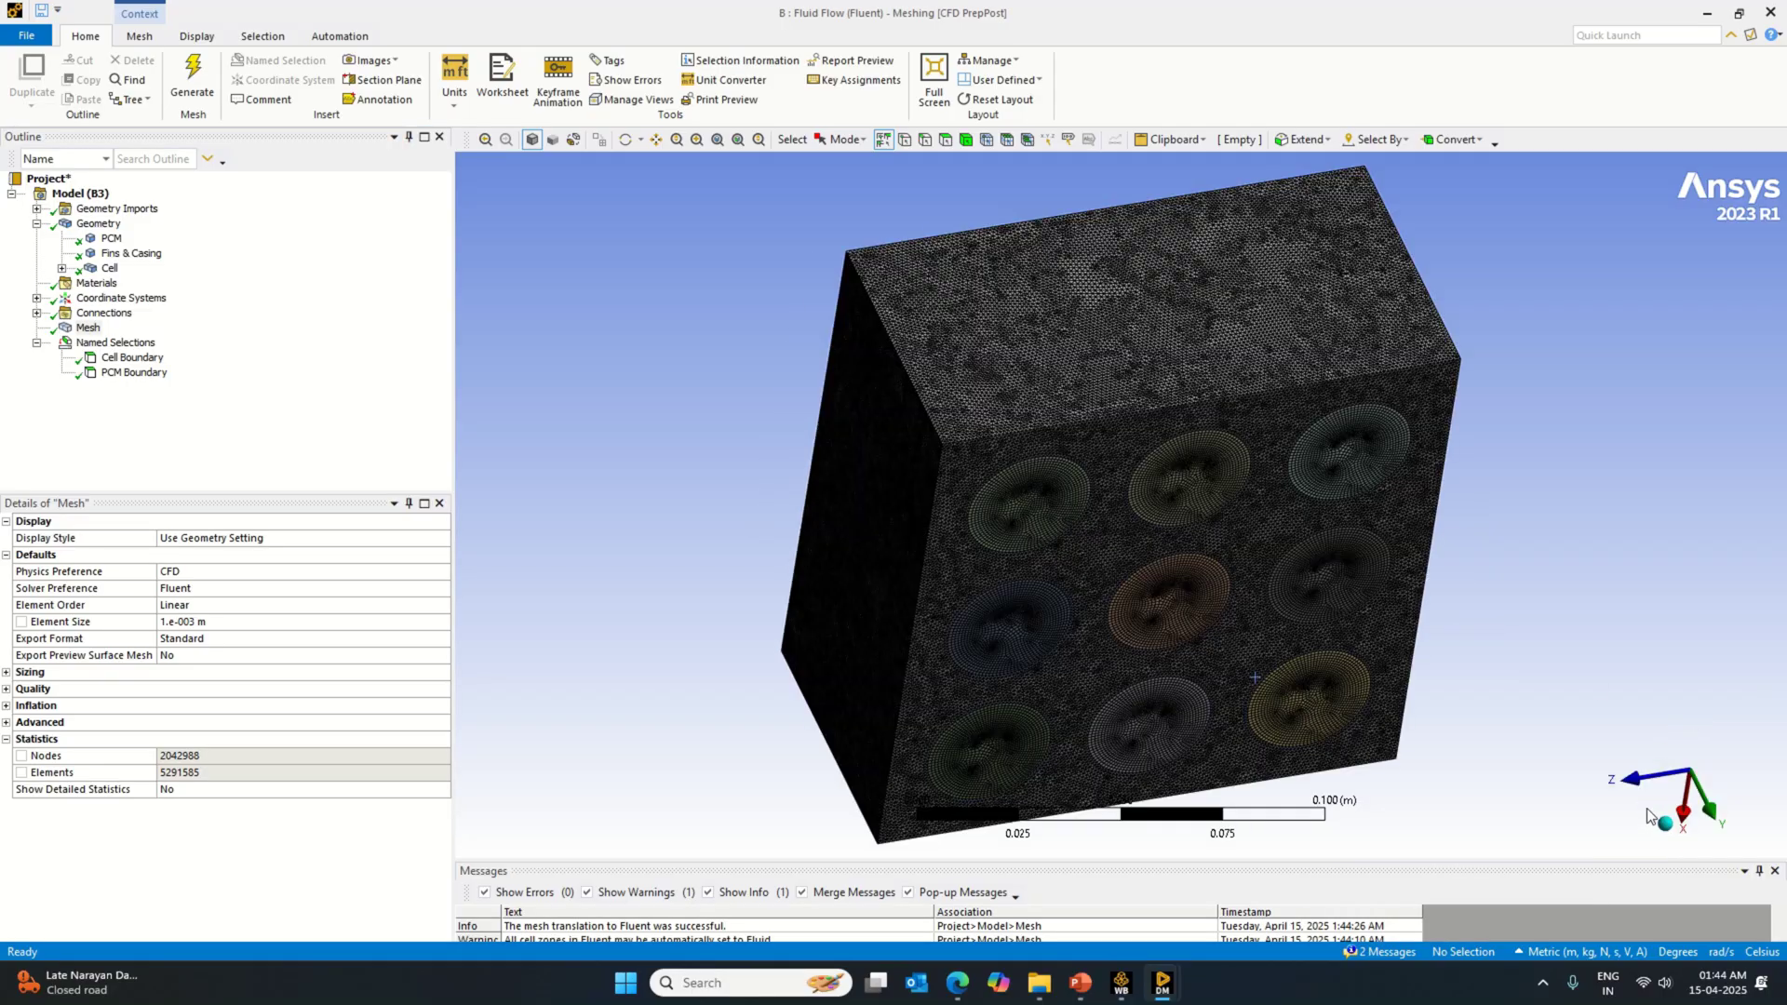
pyautogui.moveTo(1532, 720)
pyautogui.mouseDown(button='middle')
pyautogui.moveTo(1488, 459)
pyautogui.moveTo(1508, 550)
pyautogui.moveTo(1499, 726)
pyautogui.moveTo(1534, 750)
pyautogui.moveTo(1554, 729)
pyautogui.mouseUp(button='middle')
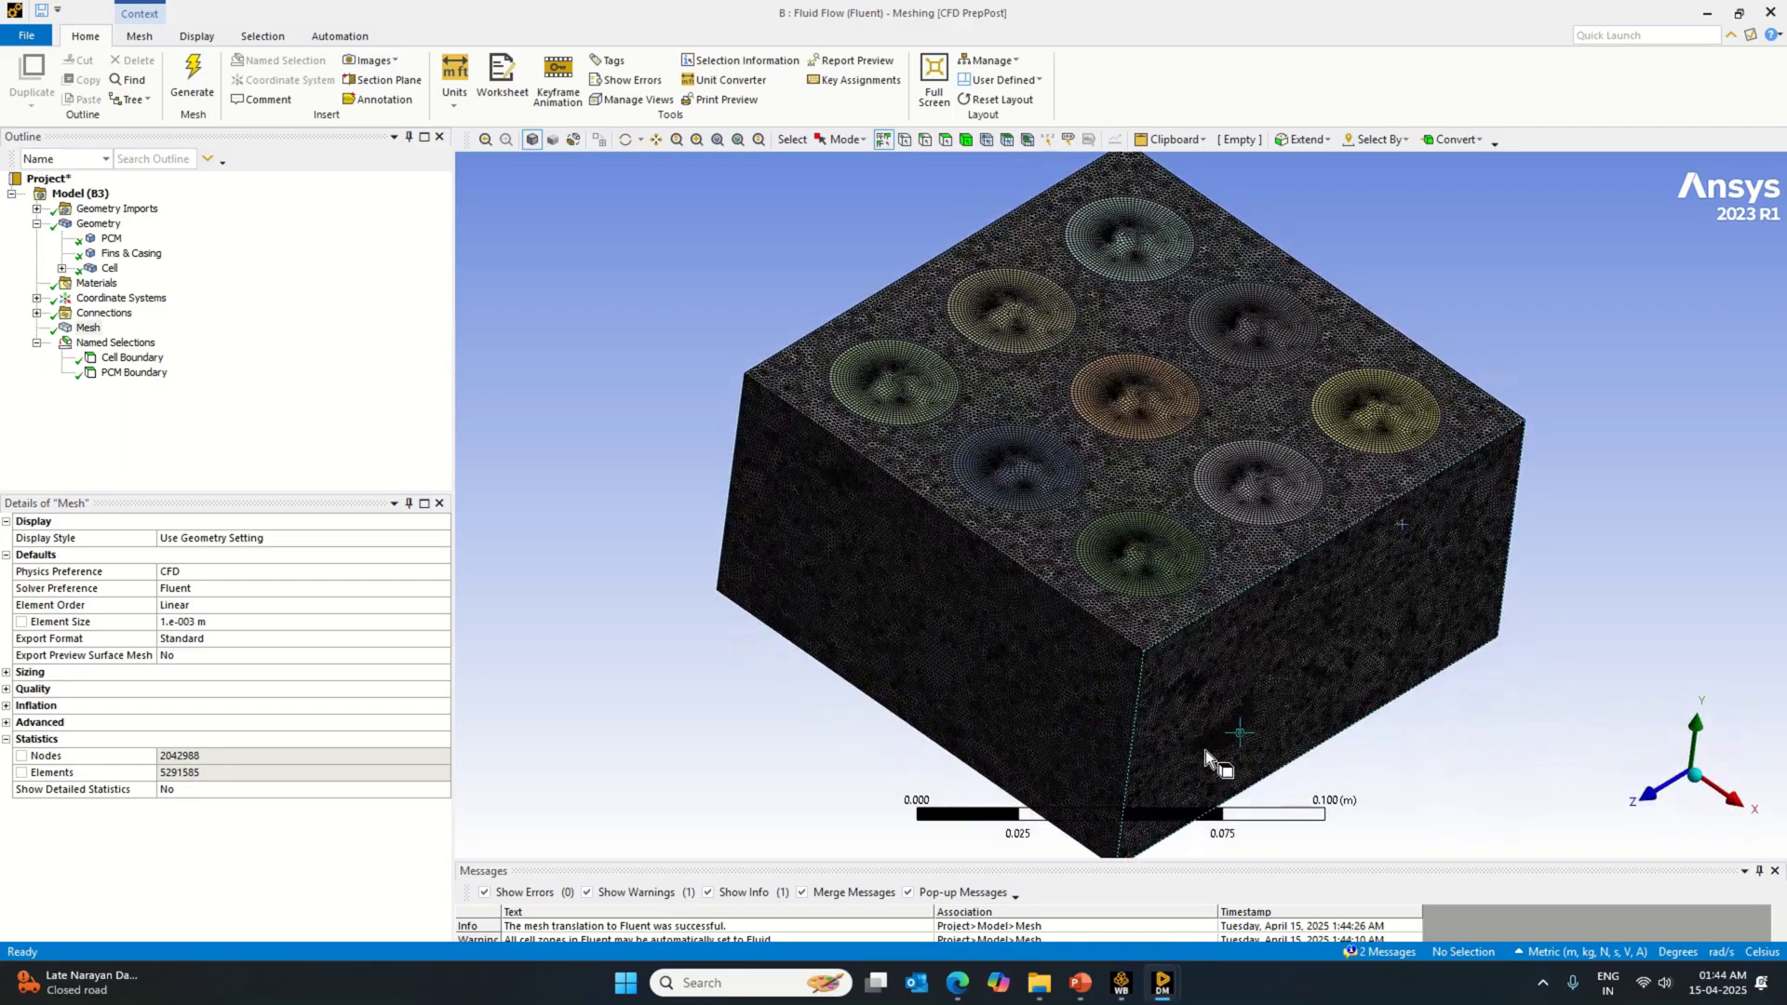
# Step: Switch to Workbench, start saving the project, and browse to the Ansys Work folder on drive D
pyautogui.click(1120, 981)
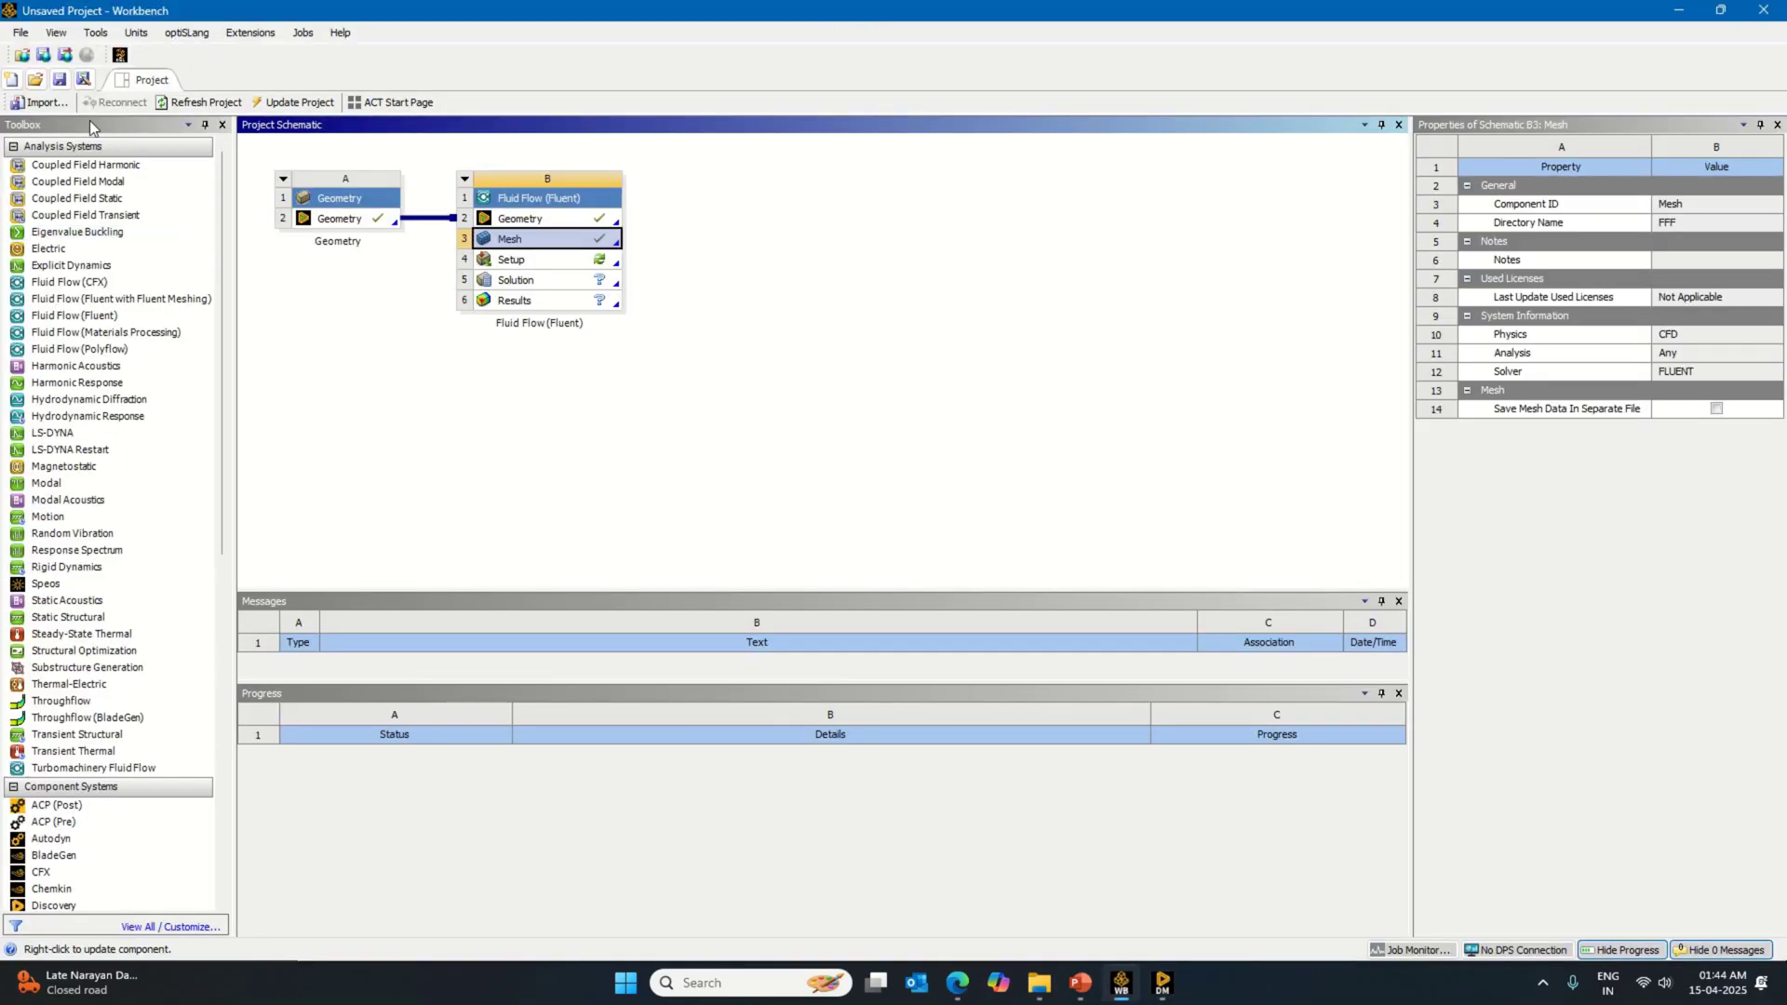
pyautogui.click(60, 82)
pyautogui.click(42, 293)
pyautogui.doubleClick(540, 194)
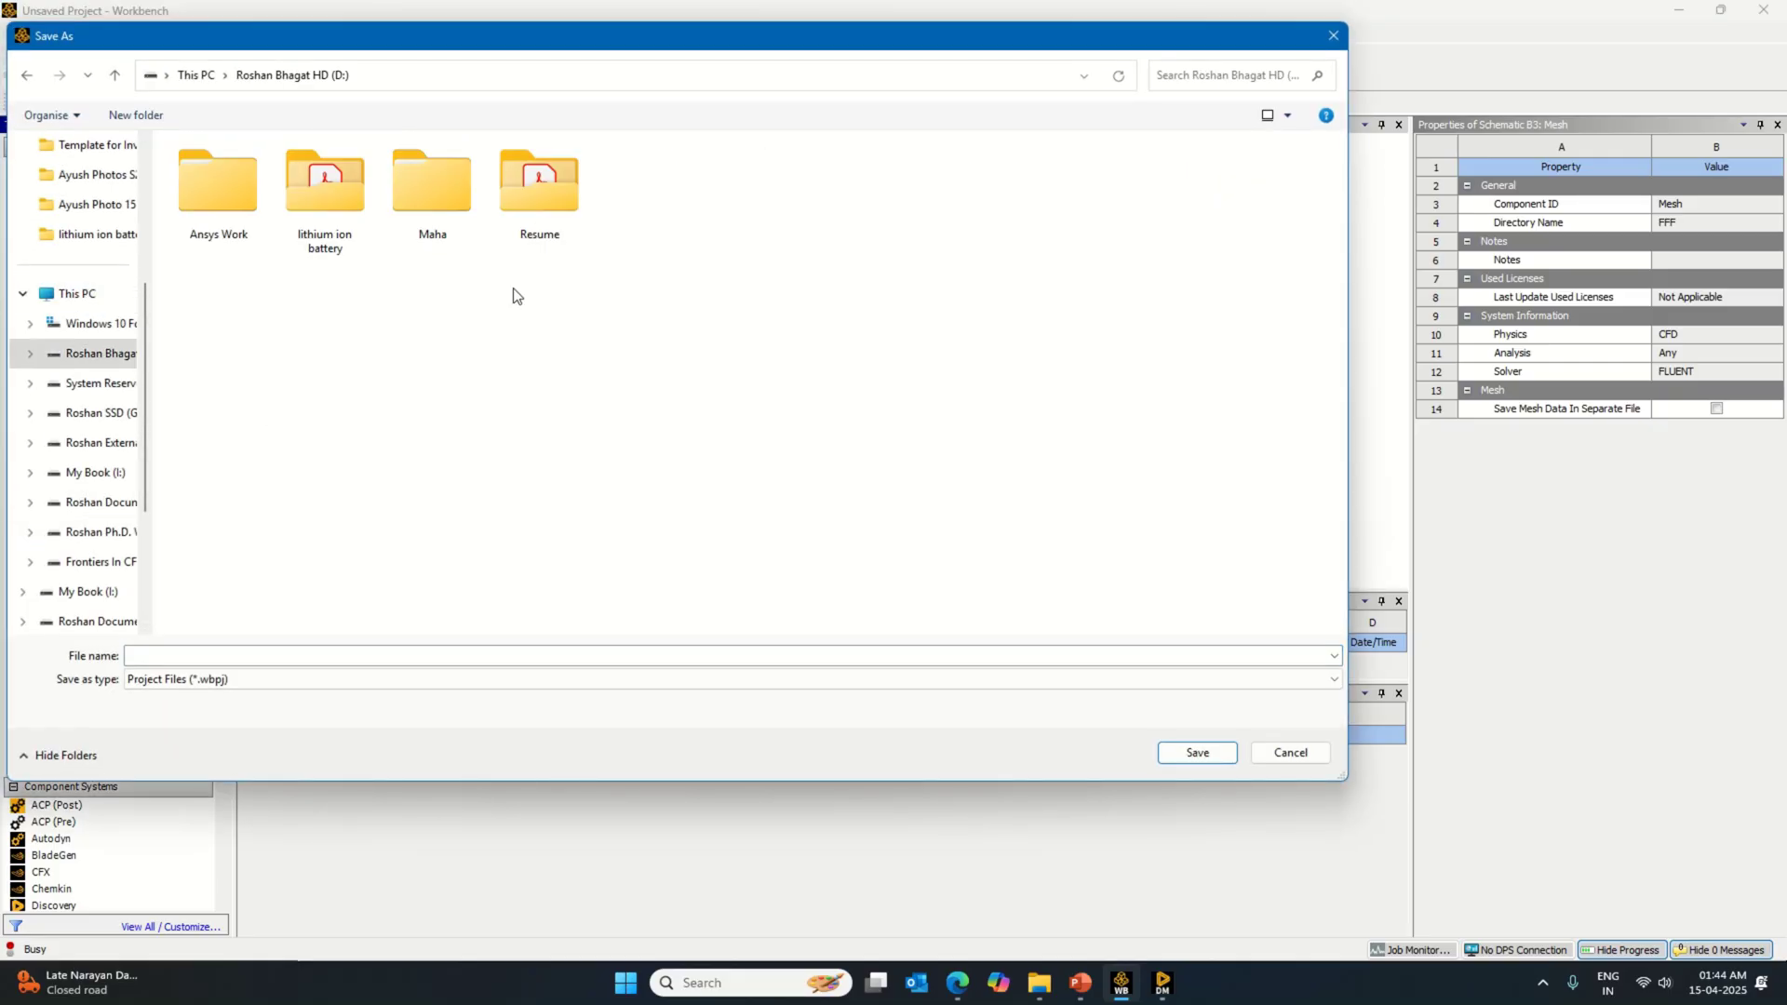
pyautogui.doubleClick(220, 193)
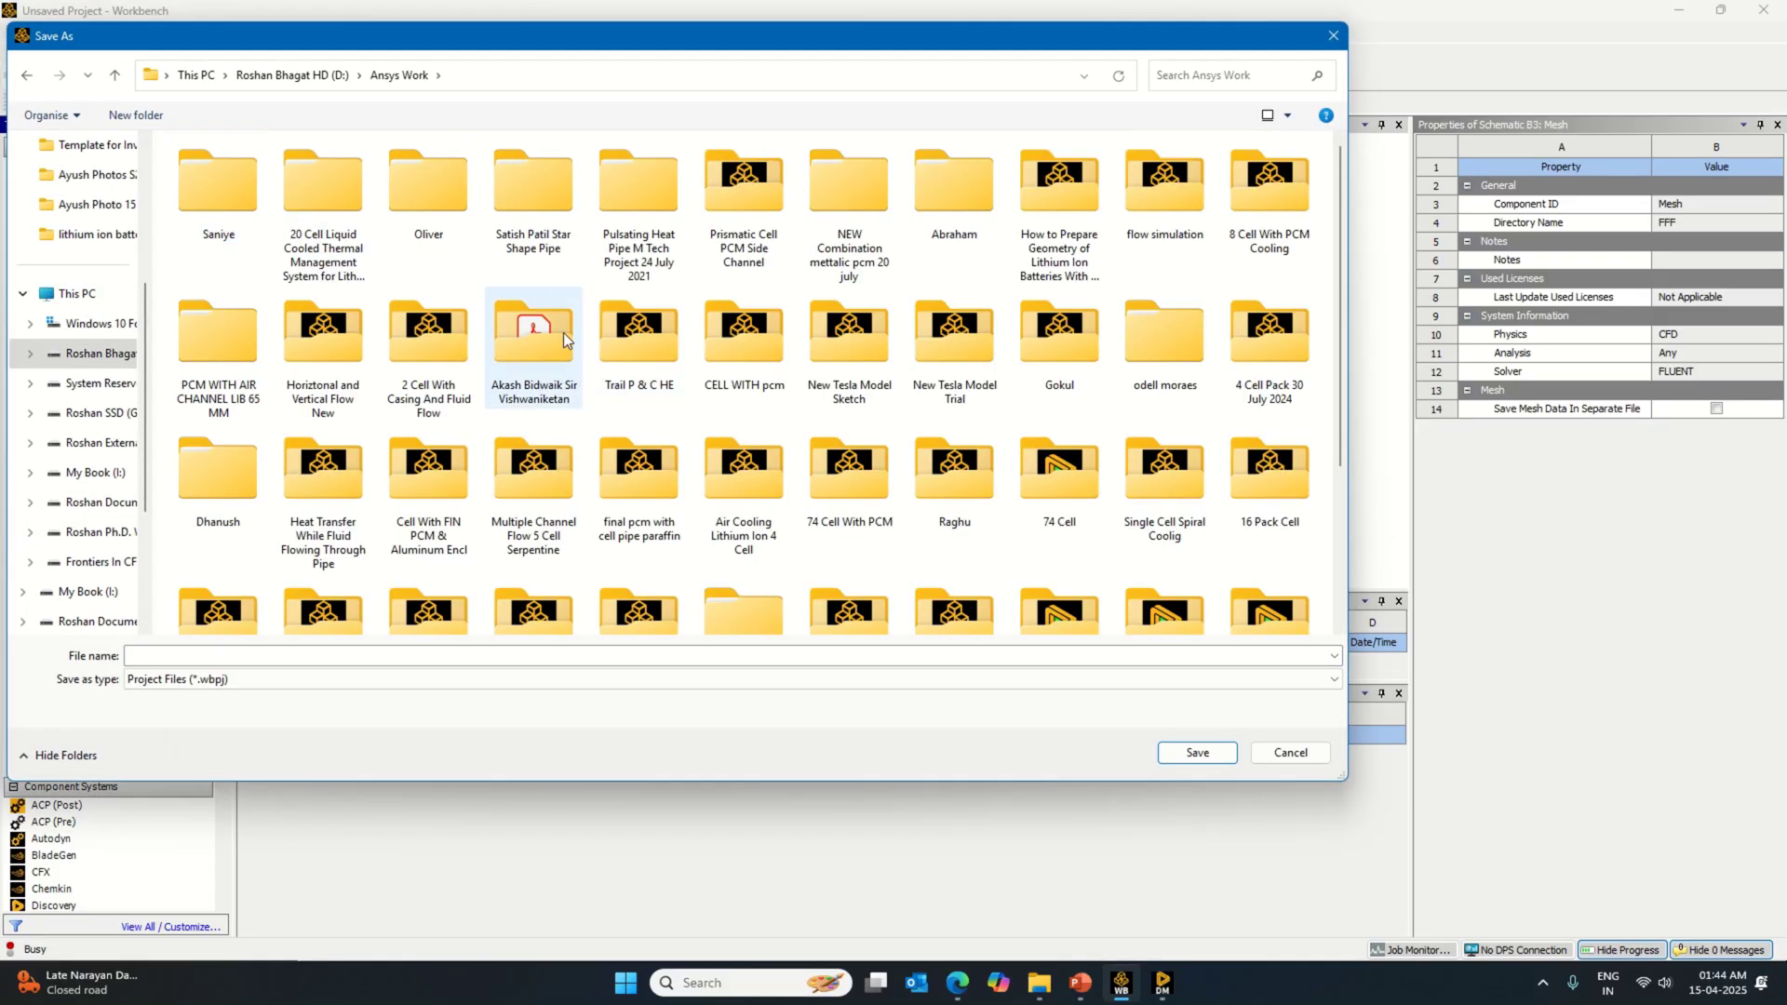
# Step: Create a new folder named "9 Cell With Casing & PCM Cooling" inside Ansys Work and open it
pyautogui.rightClick(519, 285)
pyautogui.moveTo(649, 480)
pyautogui.click(750, 478)
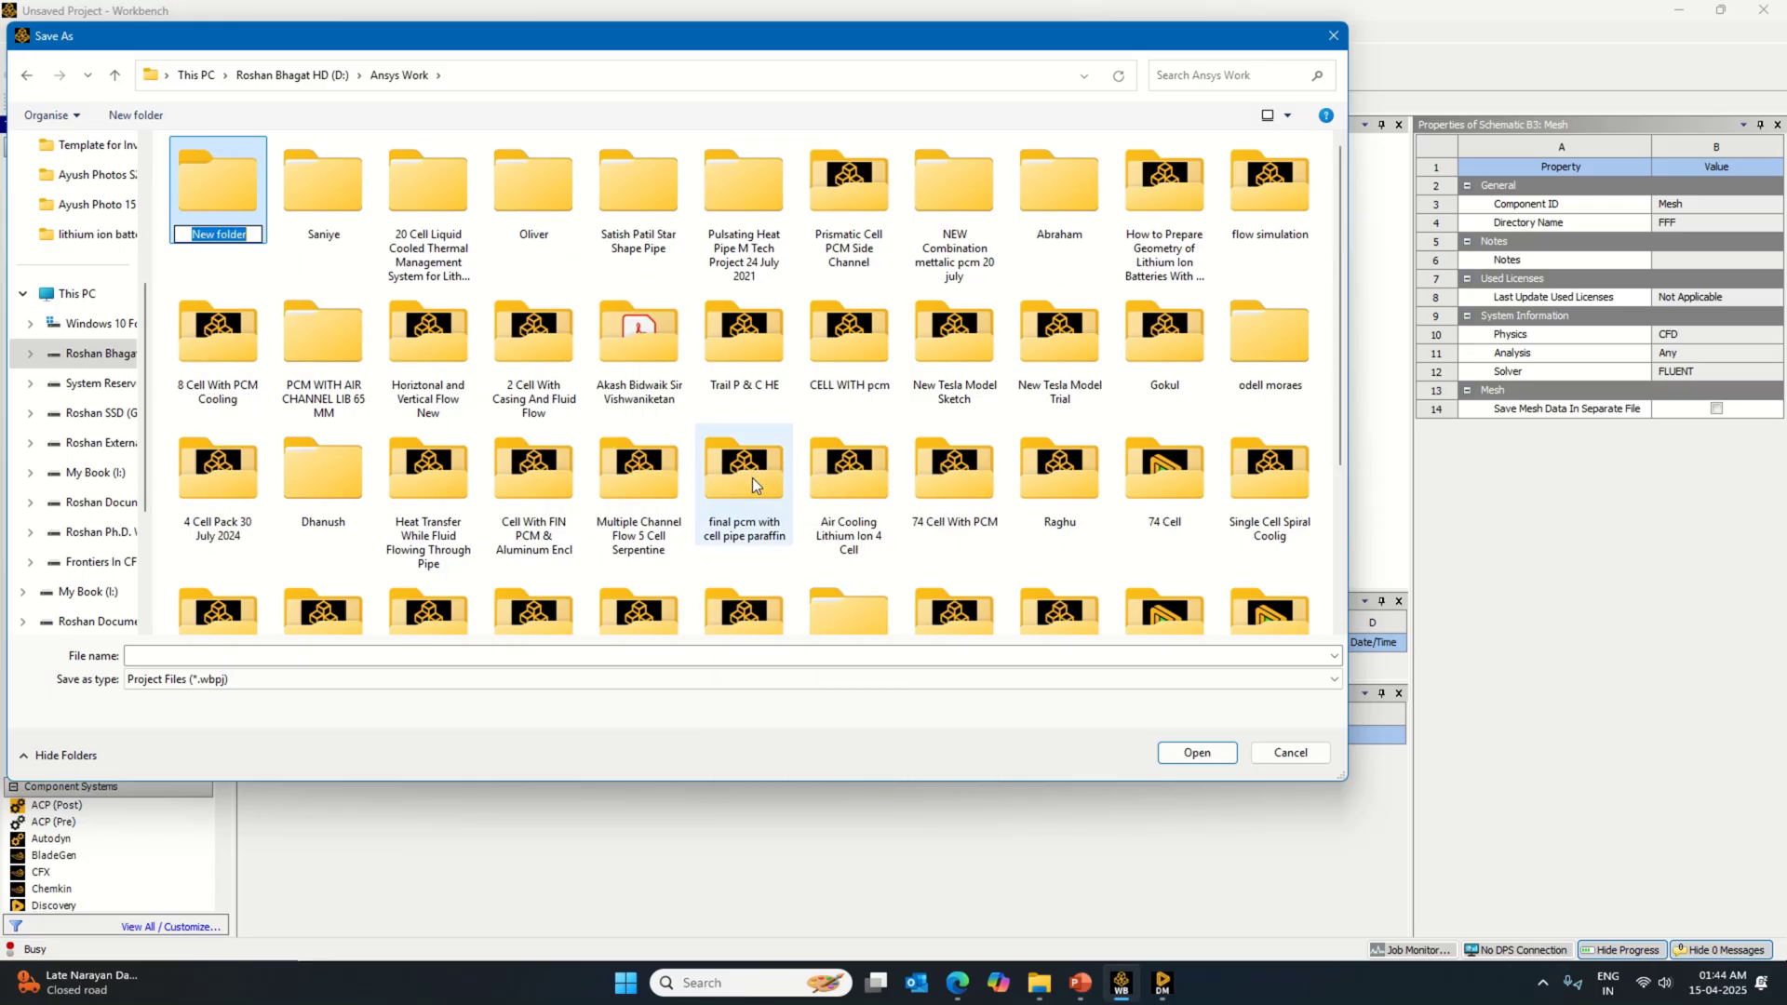
pyautogui.write('9 C')
pyautogui.press('capslock')
pyautogui.write('ell')
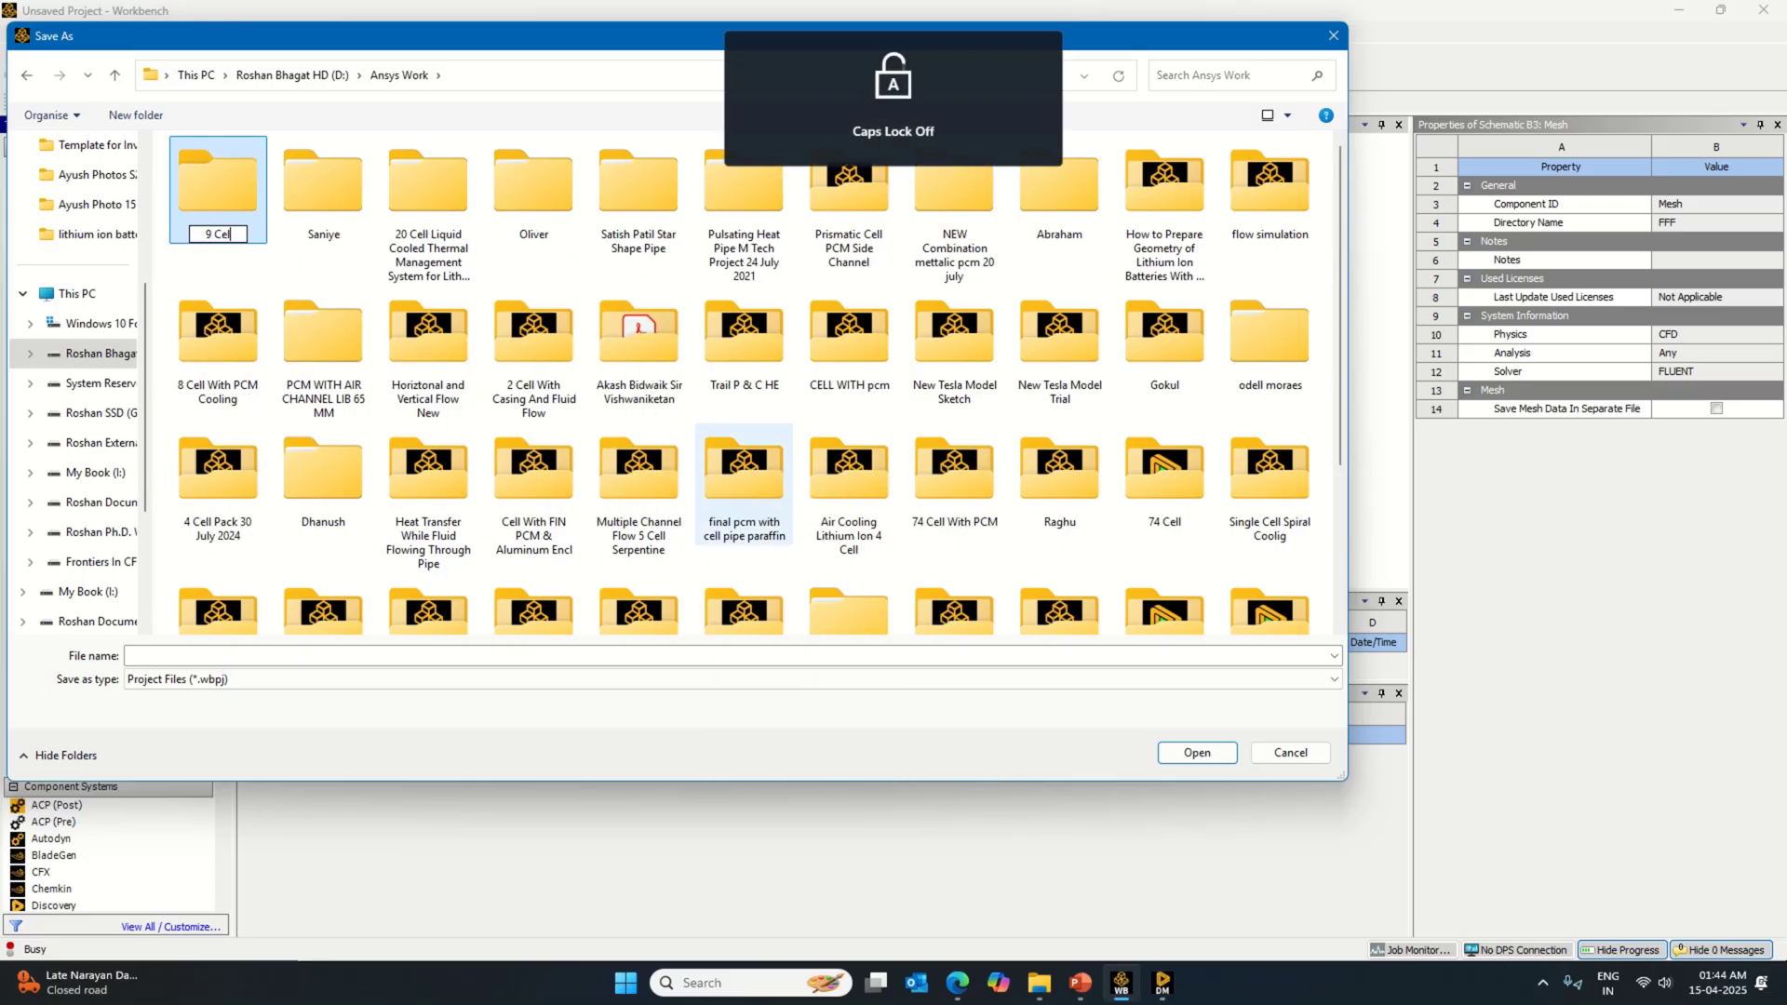
pyautogui.write(' With')
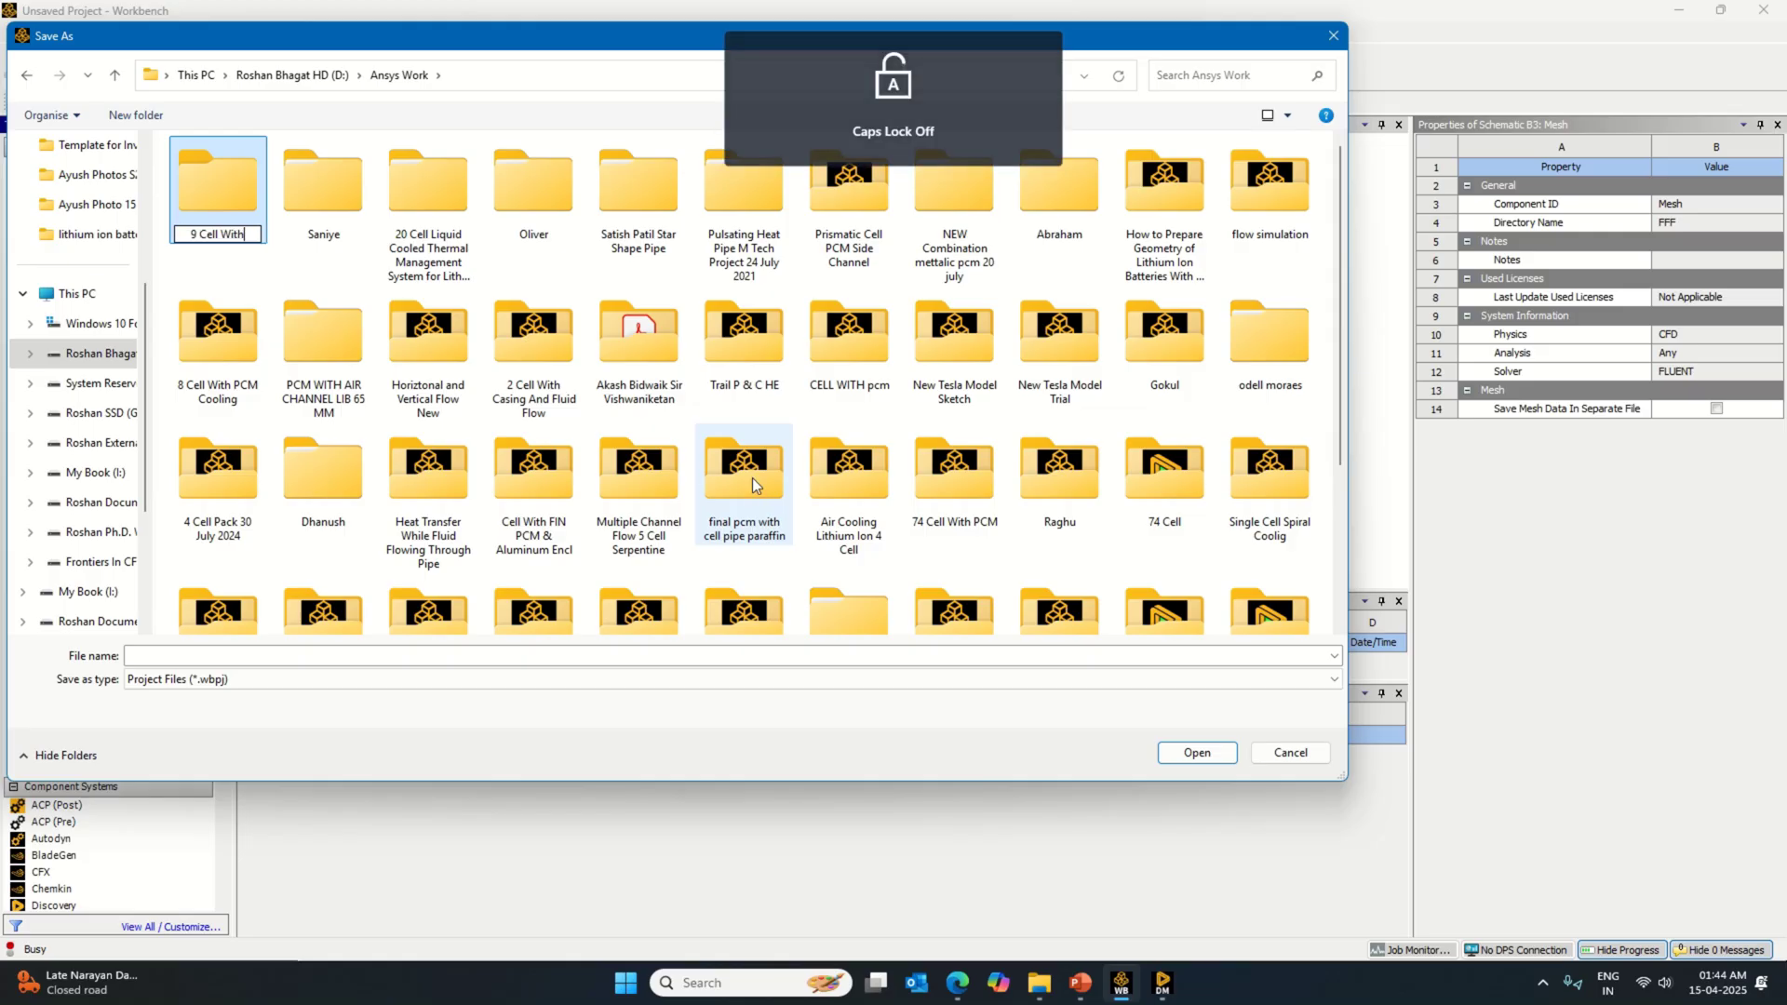
pyautogui.write(' Casing')
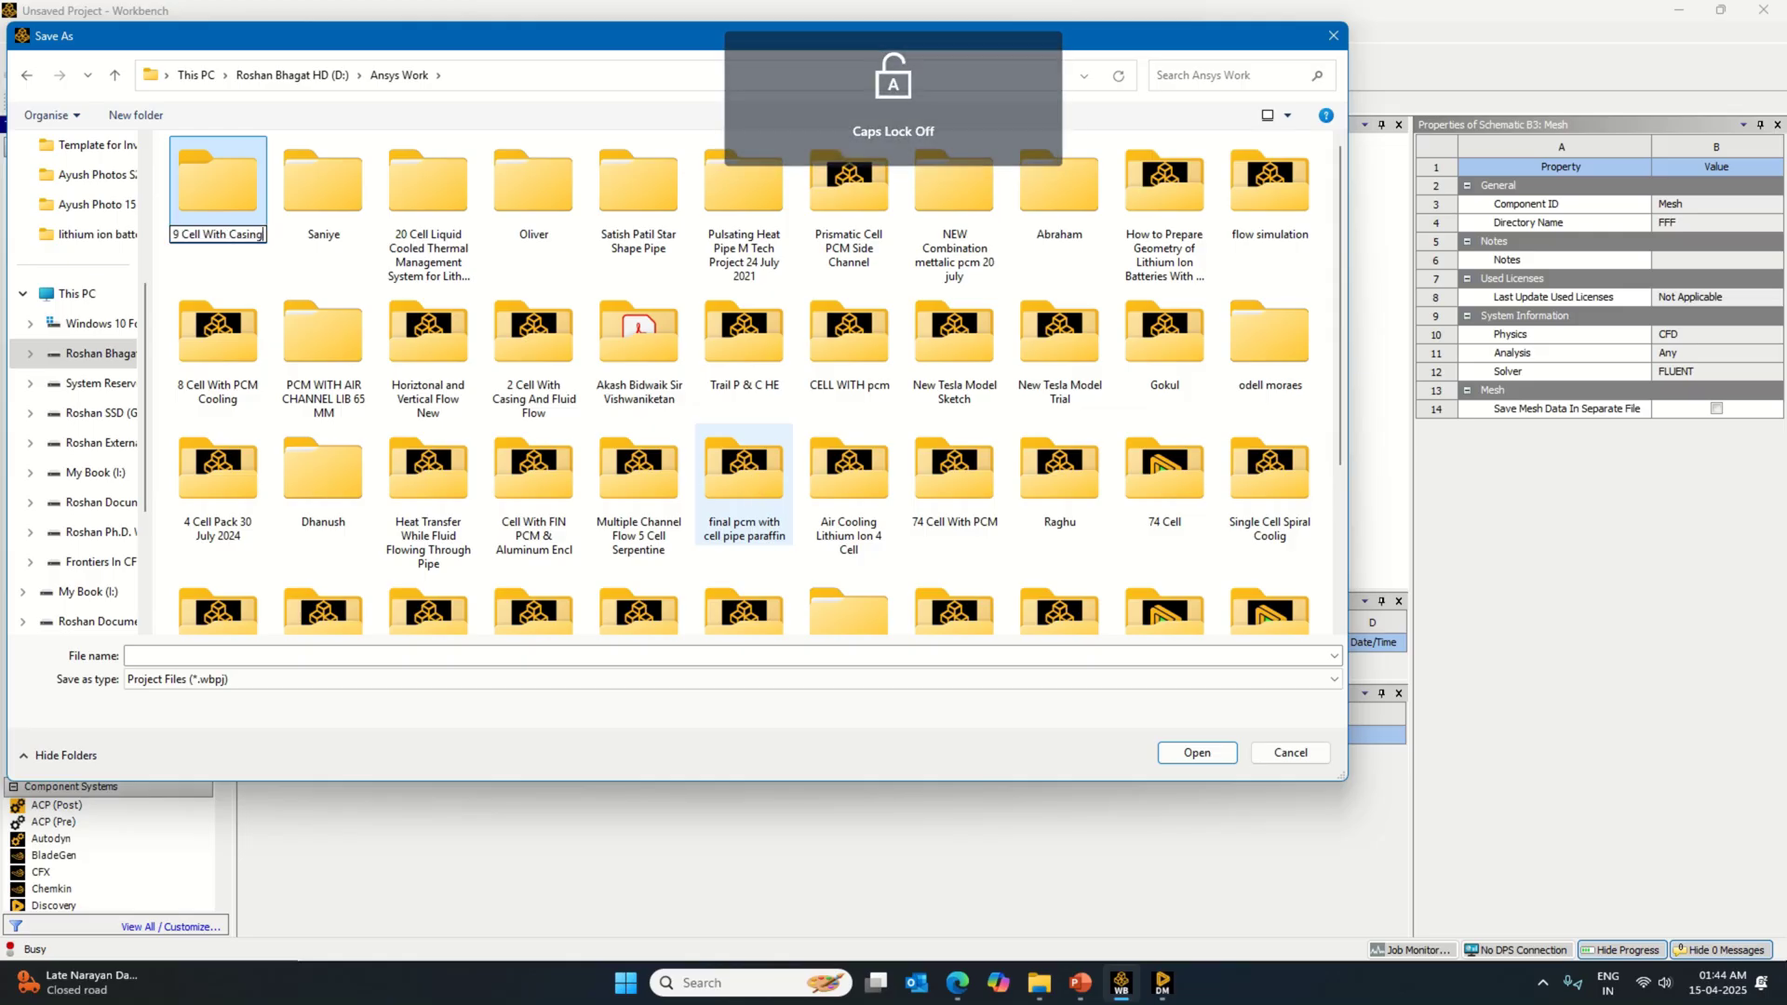
pyautogui.press('capslock')
pyautogui.write('& PCM Cooling')
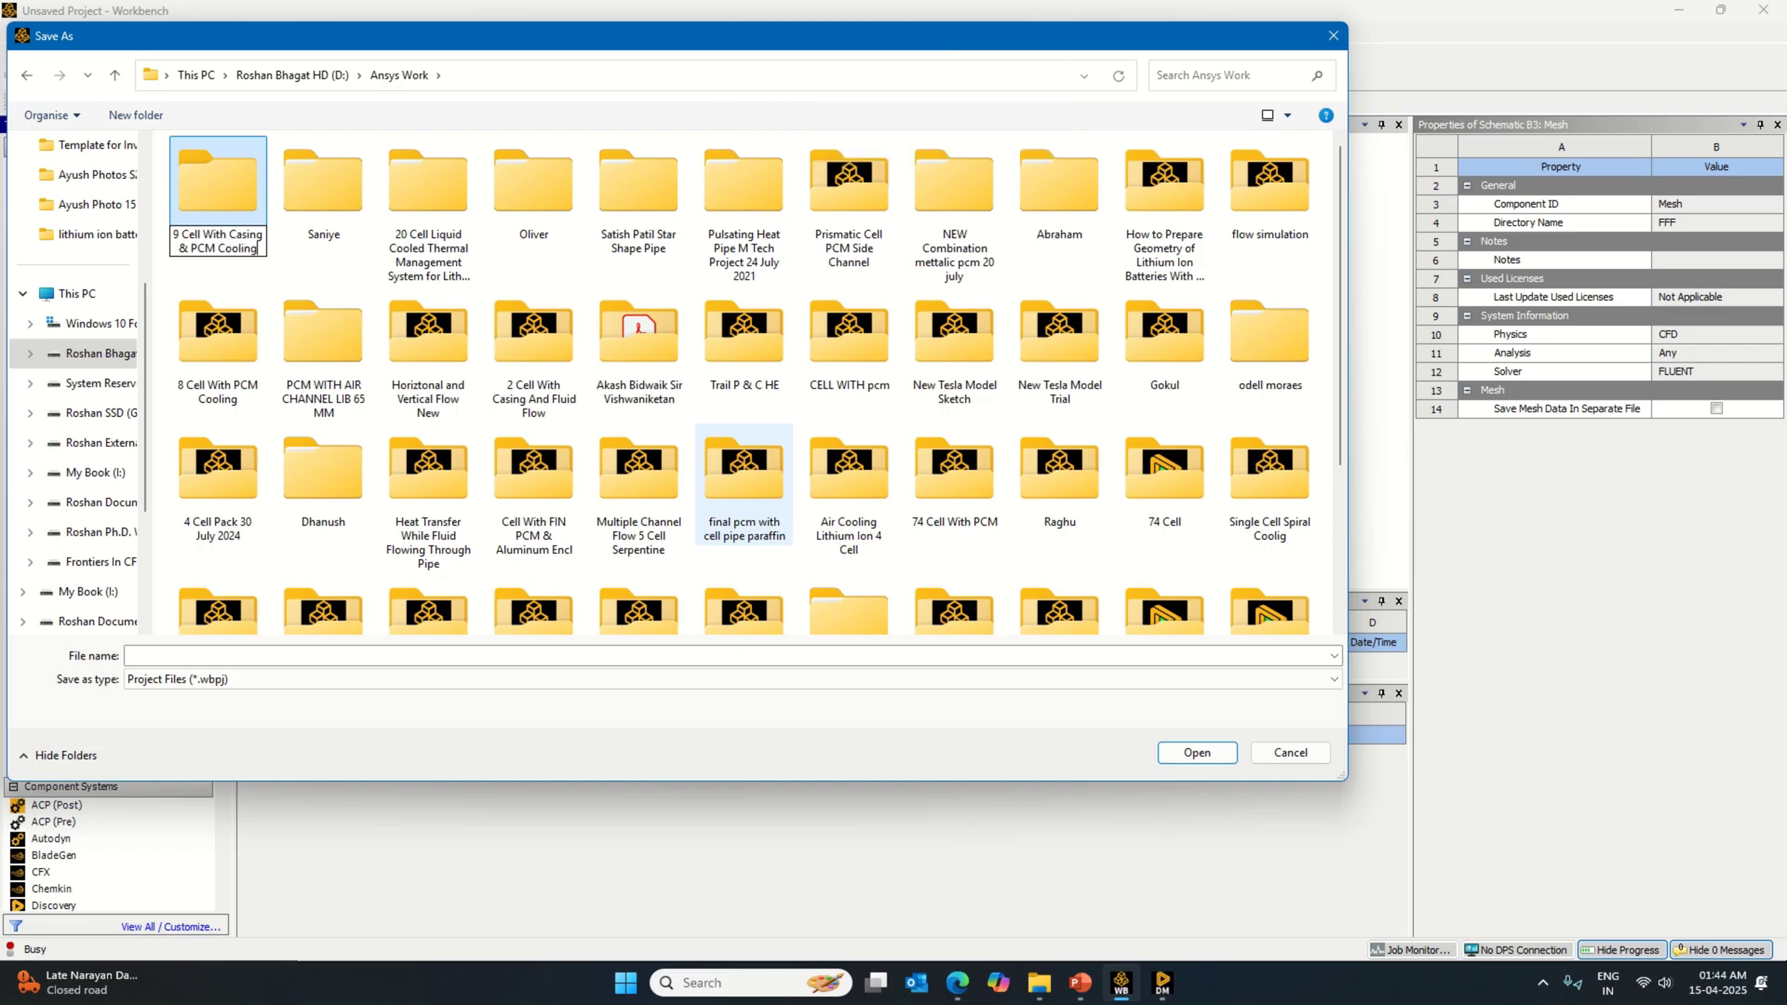
pyautogui.press('Return')
pyautogui.press('Return')
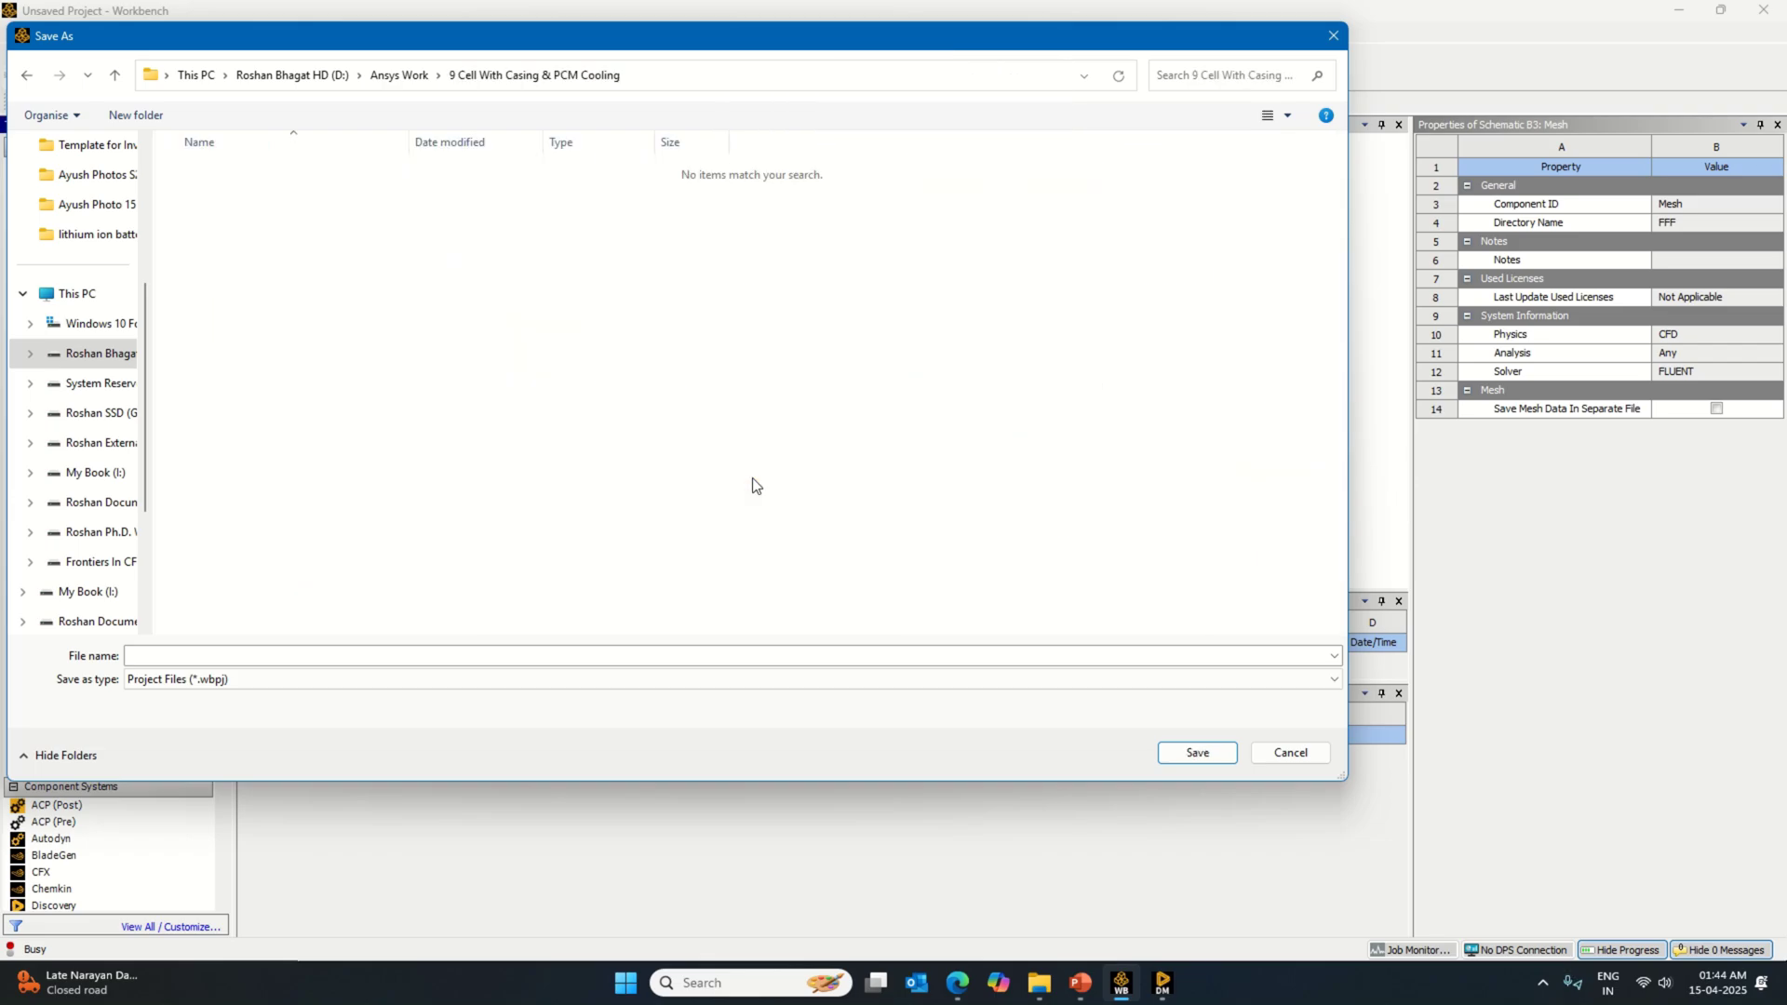
# Step: Save the project in this folder under the file name "9 Cell With Casing & PCM Cooling"
pyautogui.rightClick(559, 86)
pyautogui.click(458, 617)
pyautogui.click(432, 656)
pyautogui.write('D:\\Ansys Work\\9 Cell With Casing & PCM Cooling')
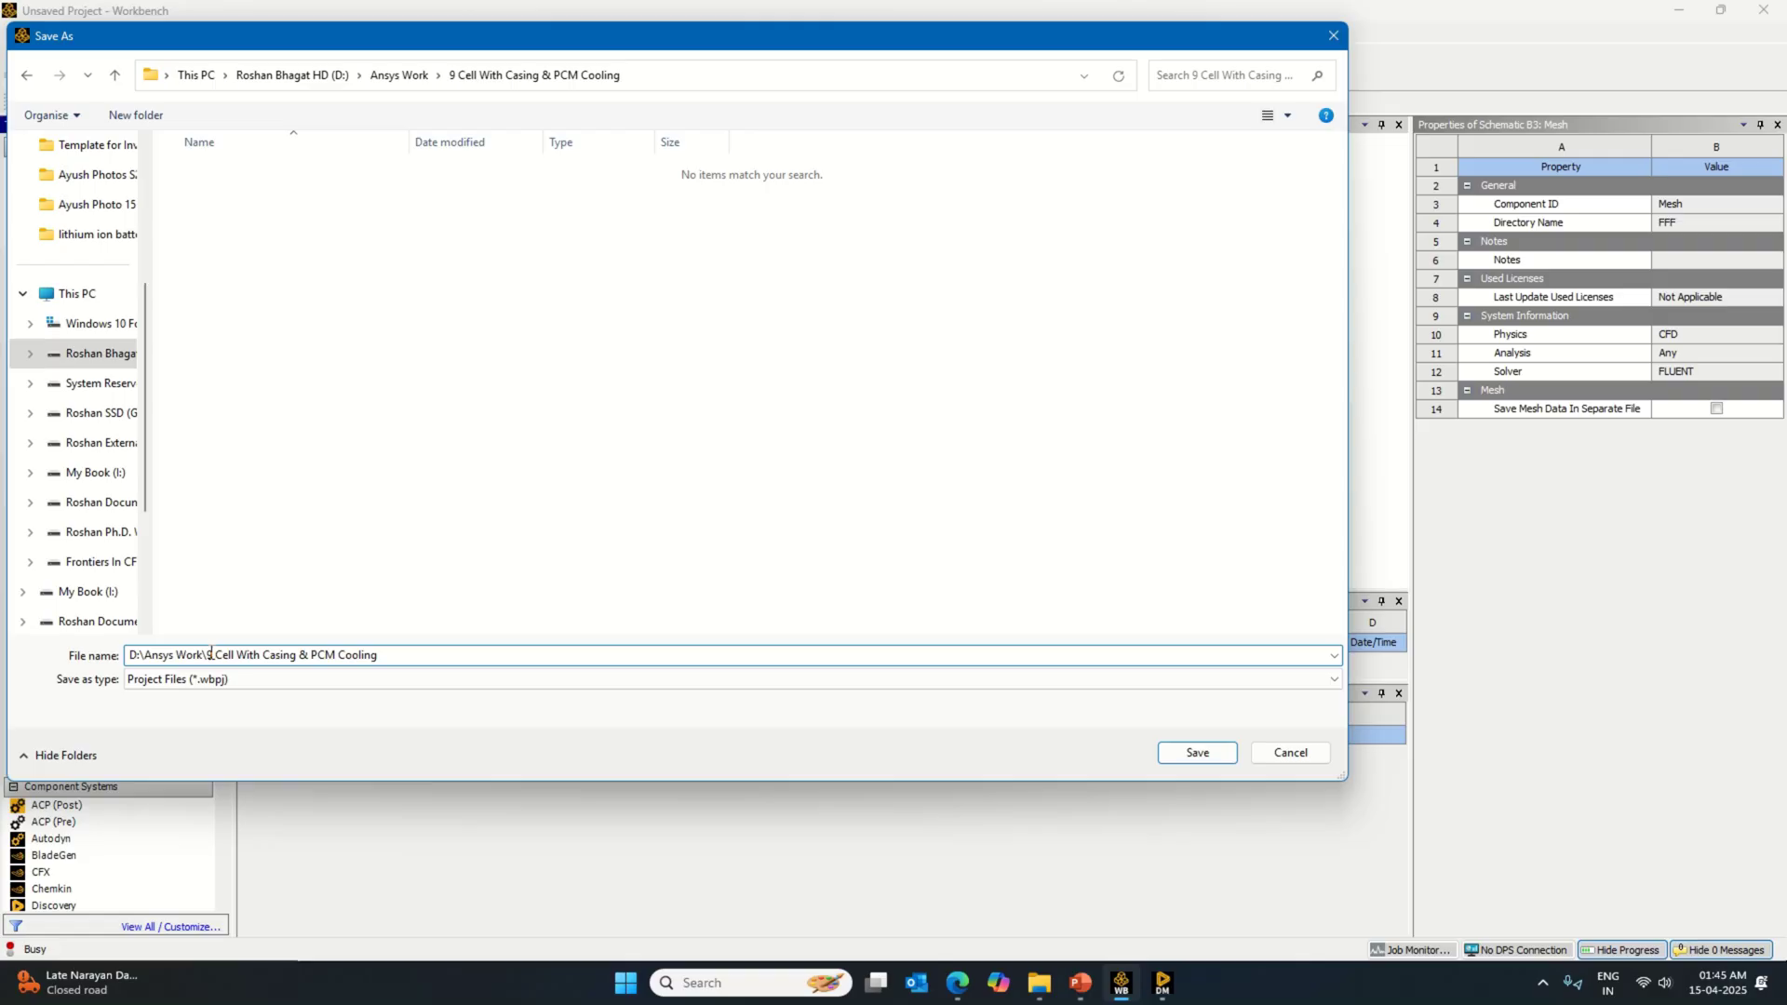
pyautogui.moveTo(212, 654); pyautogui.dragTo(80, 656)
pyautogui.press('BackSpace')
pyautogui.click(1202, 755)
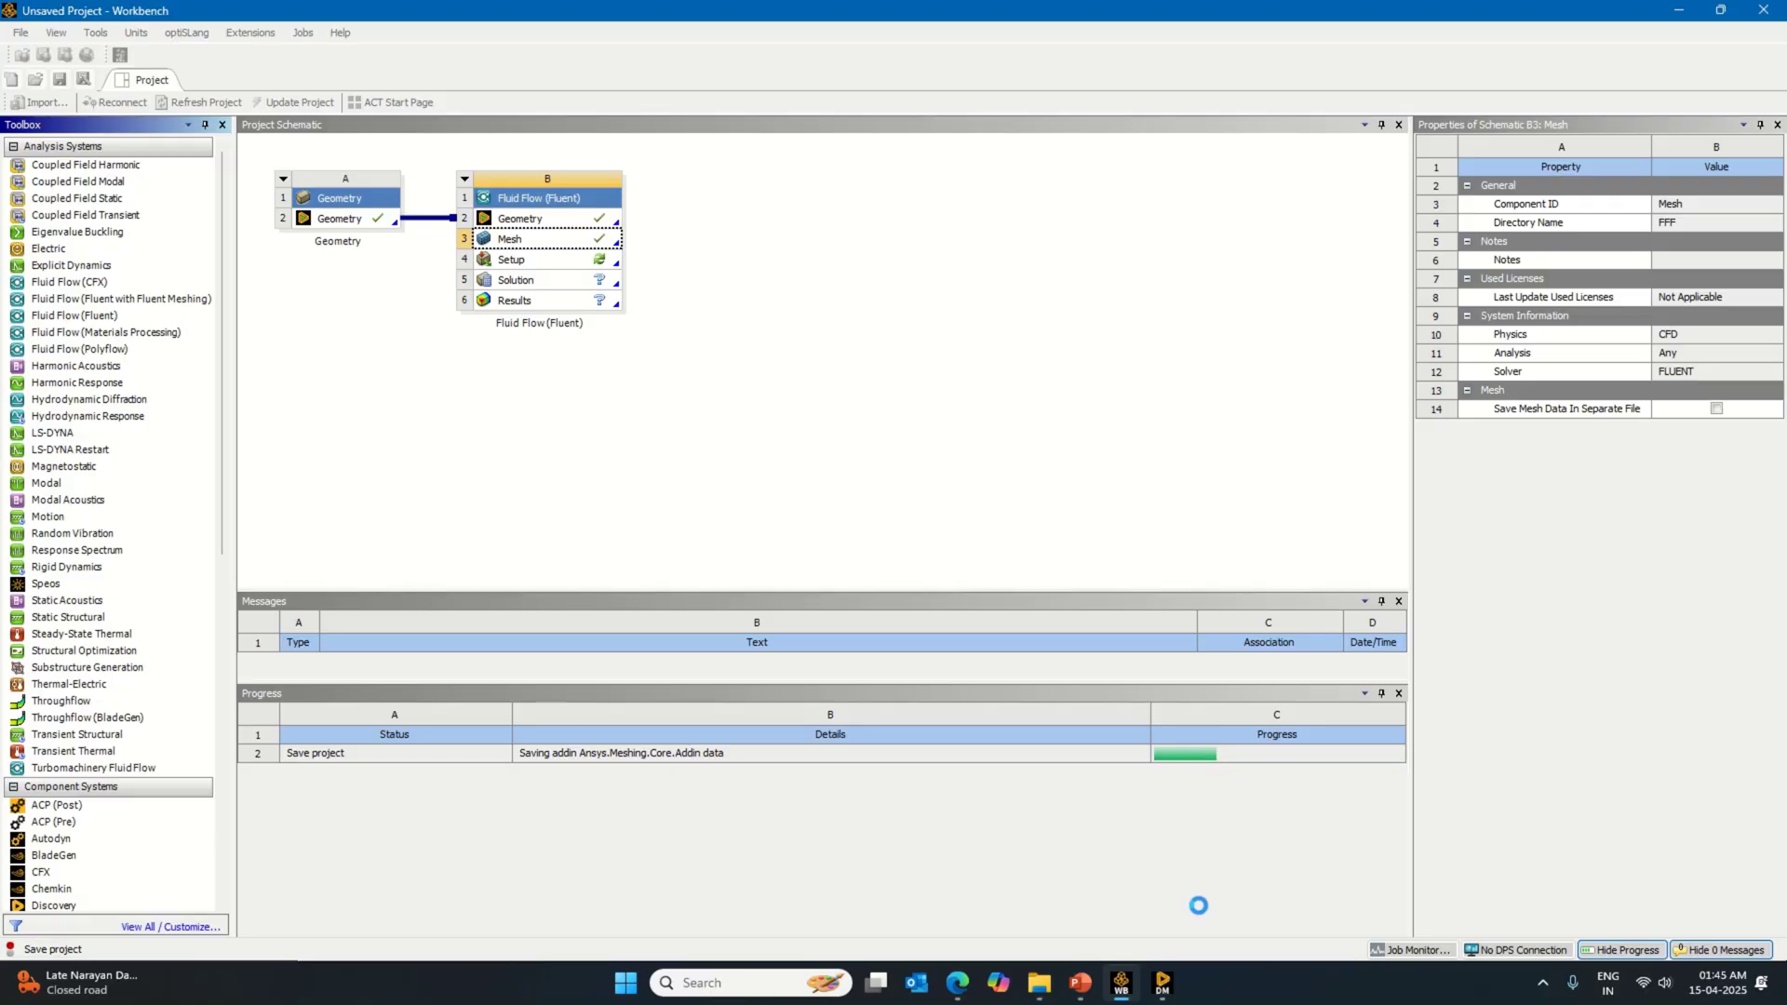
# Step: Close the Meshing and DesignModeler applications and return to the Workbench project schematic
pyautogui.moveTo(1162, 984)
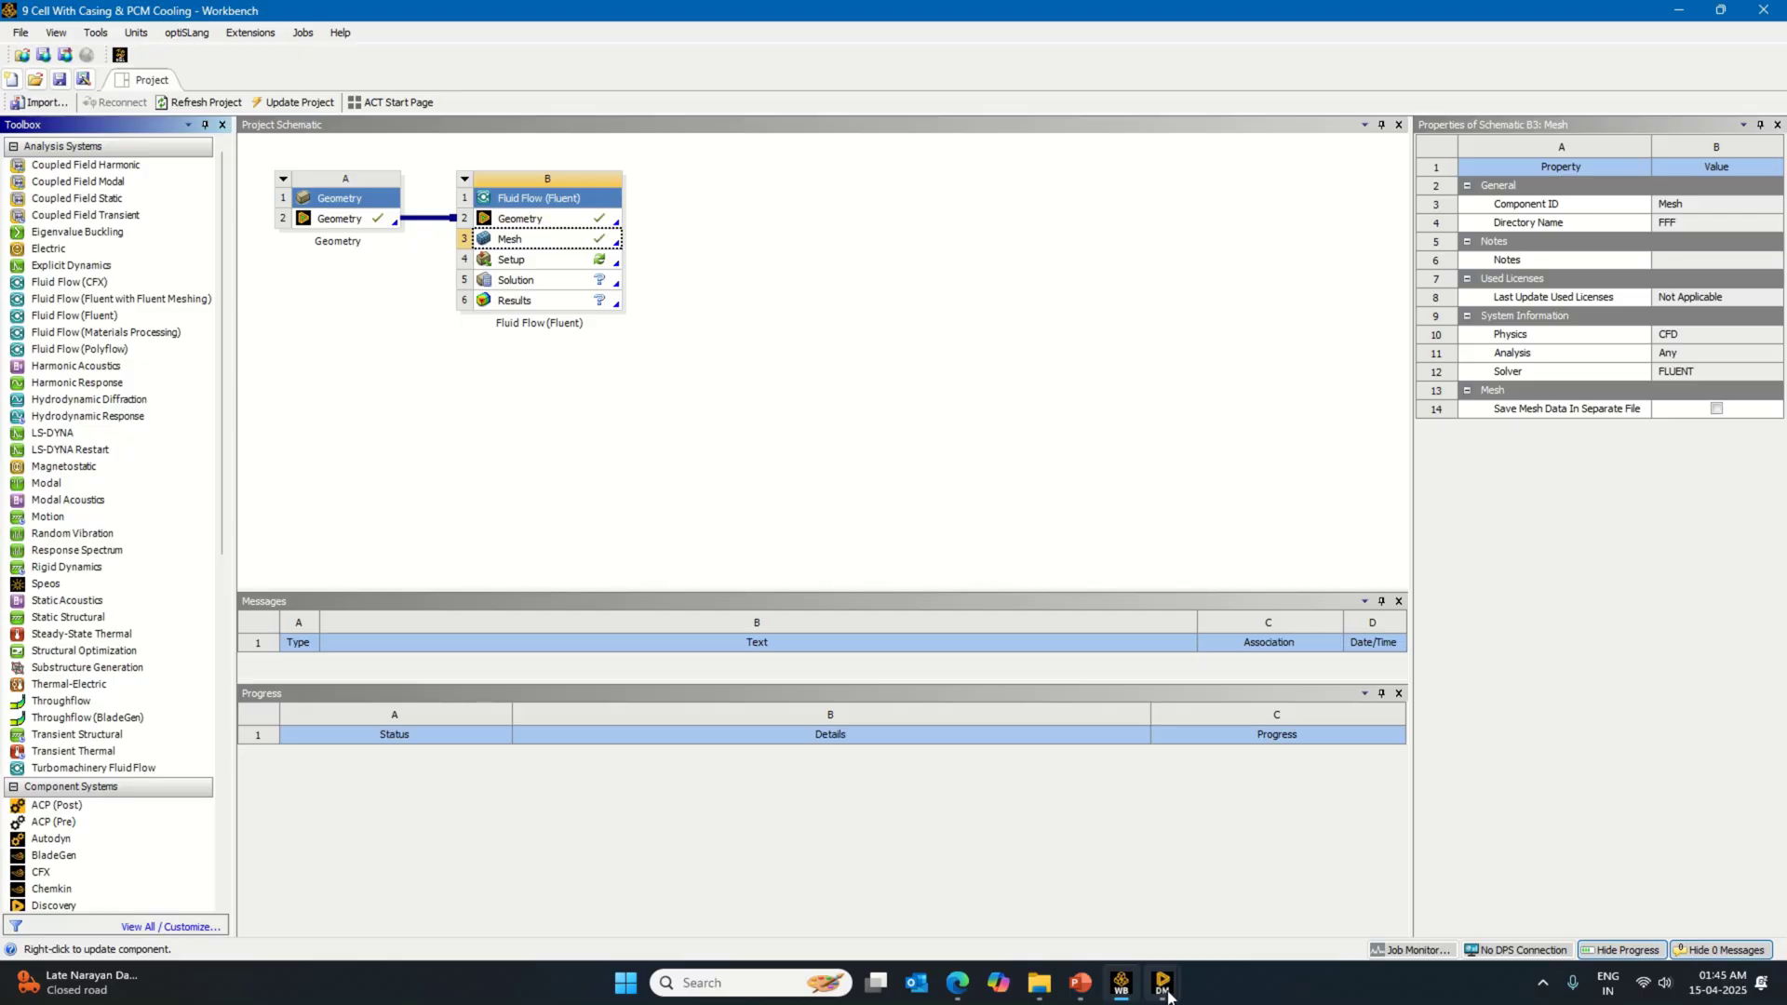
pyautogui.click(1264, 884)
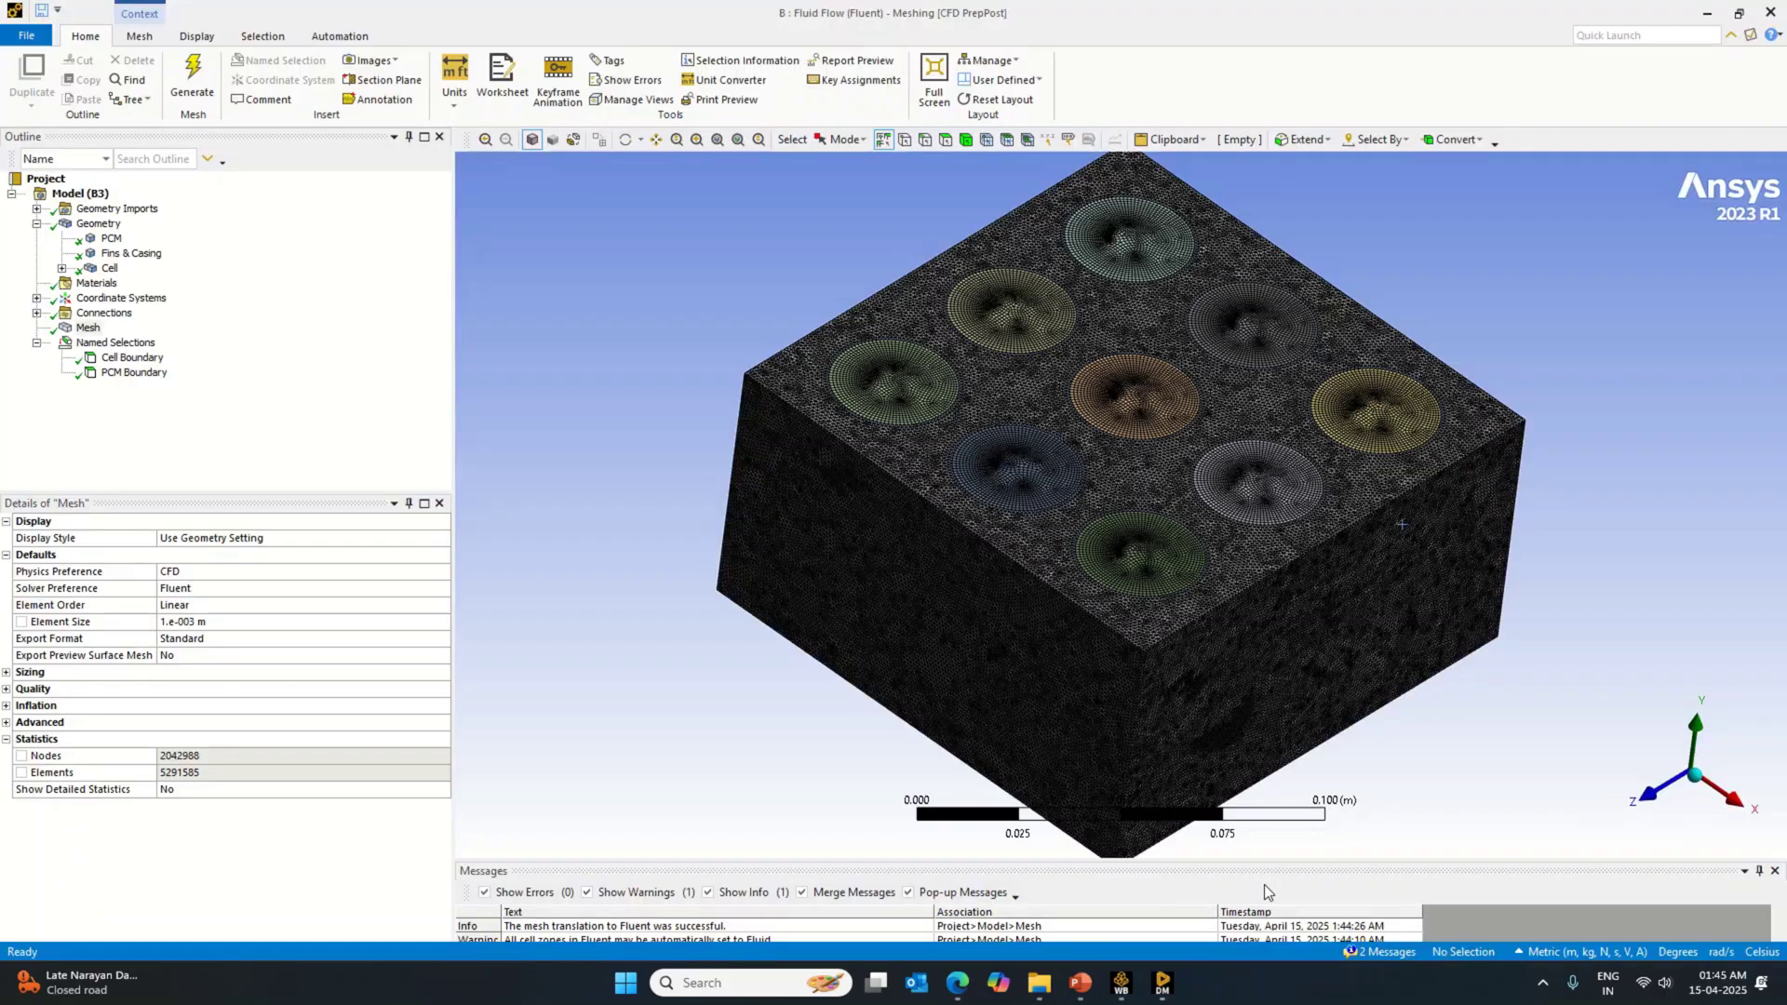
pyautogui.click(26, 35)
pyautogui.click(86, 630)
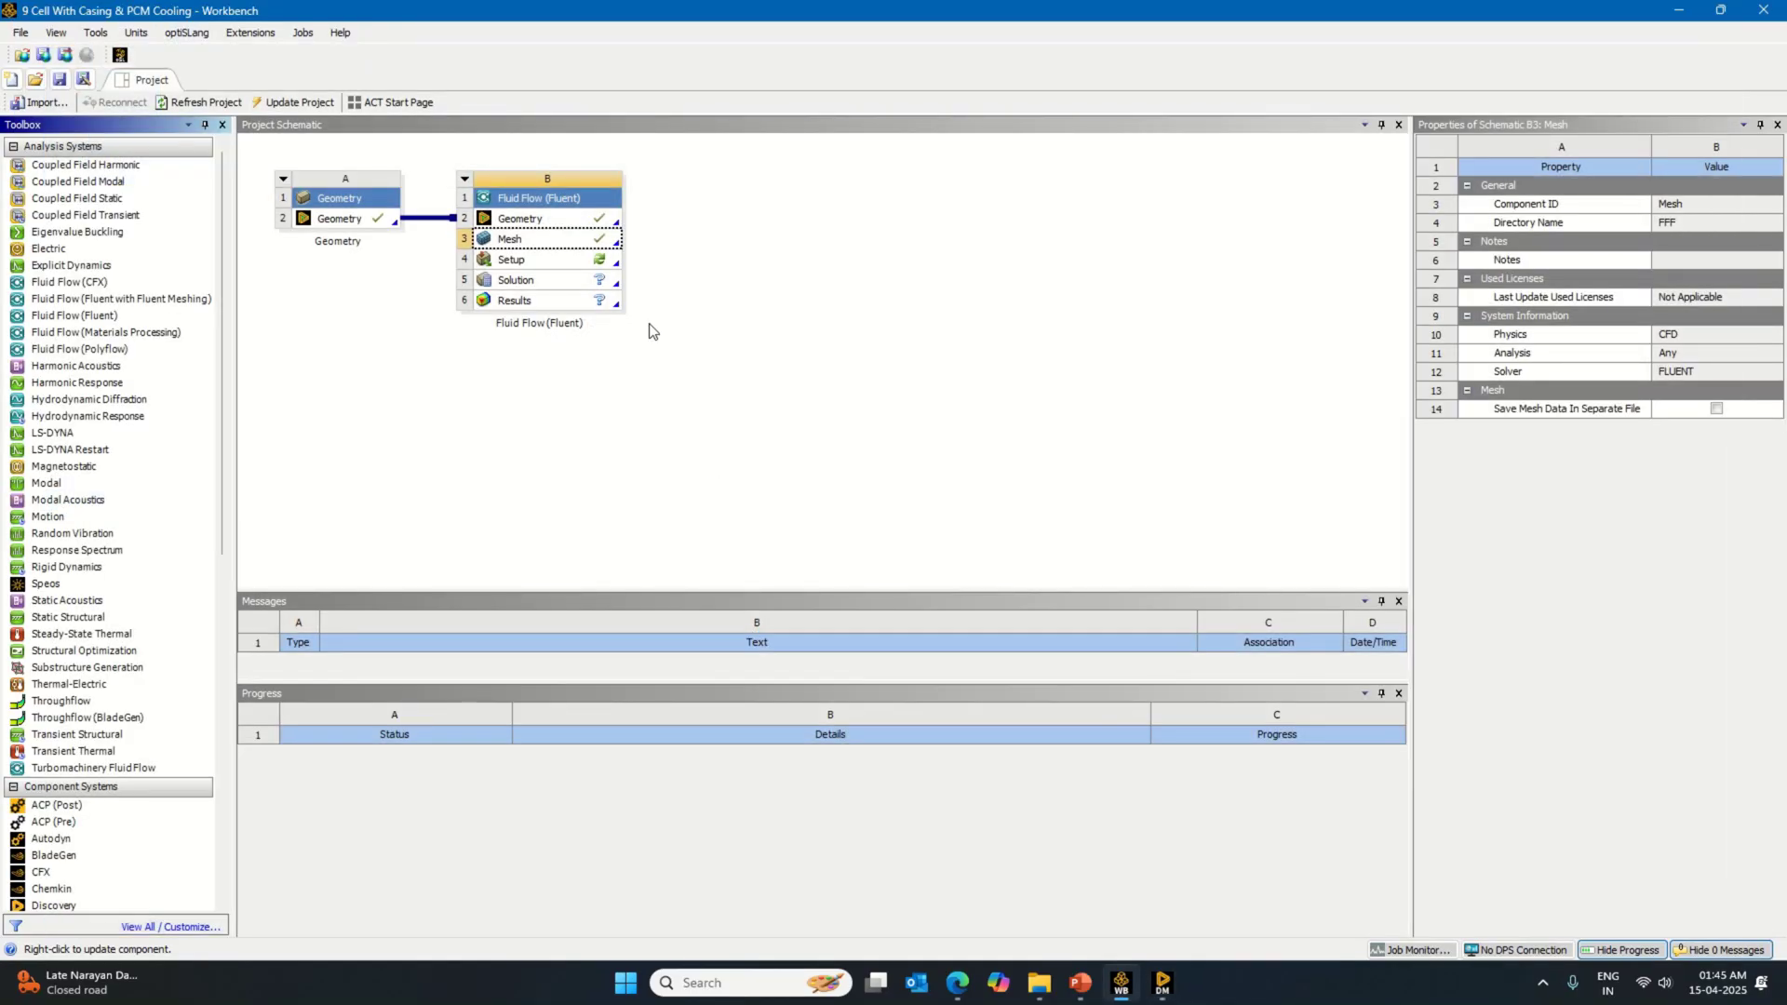
pyautogui.click(1163, 983)
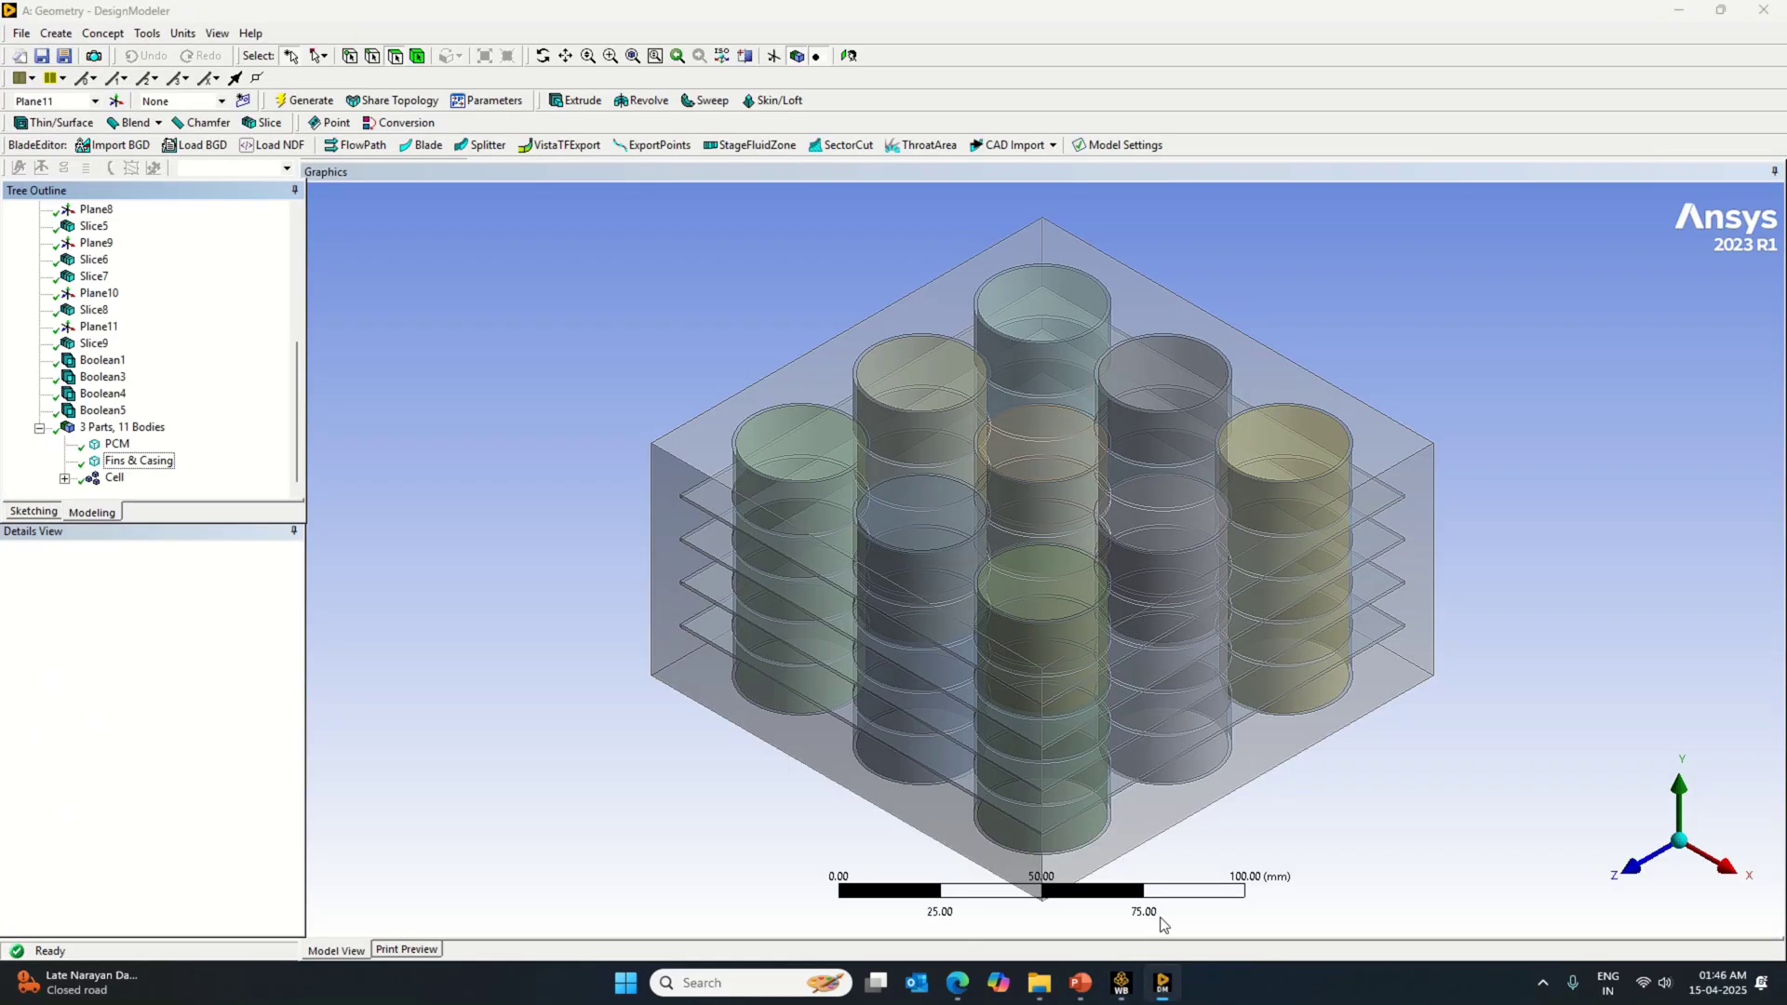
pyautogui.click(22, 33)
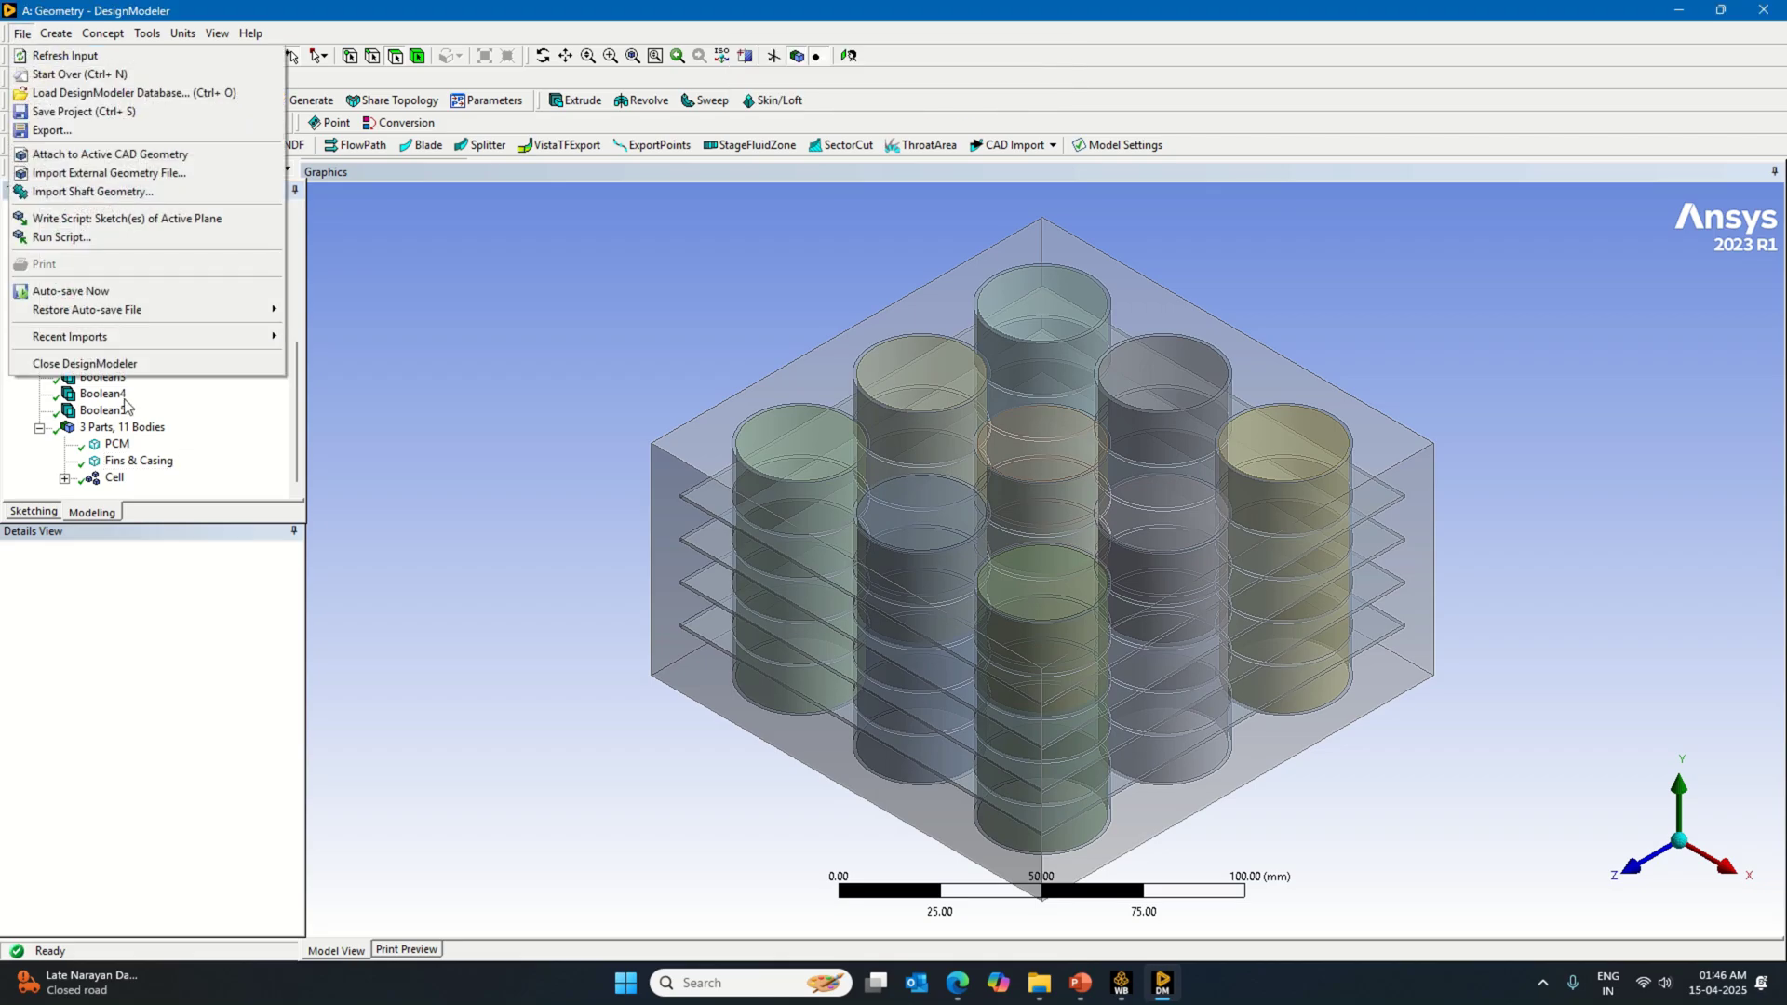
pyautogui.click(119, 364)
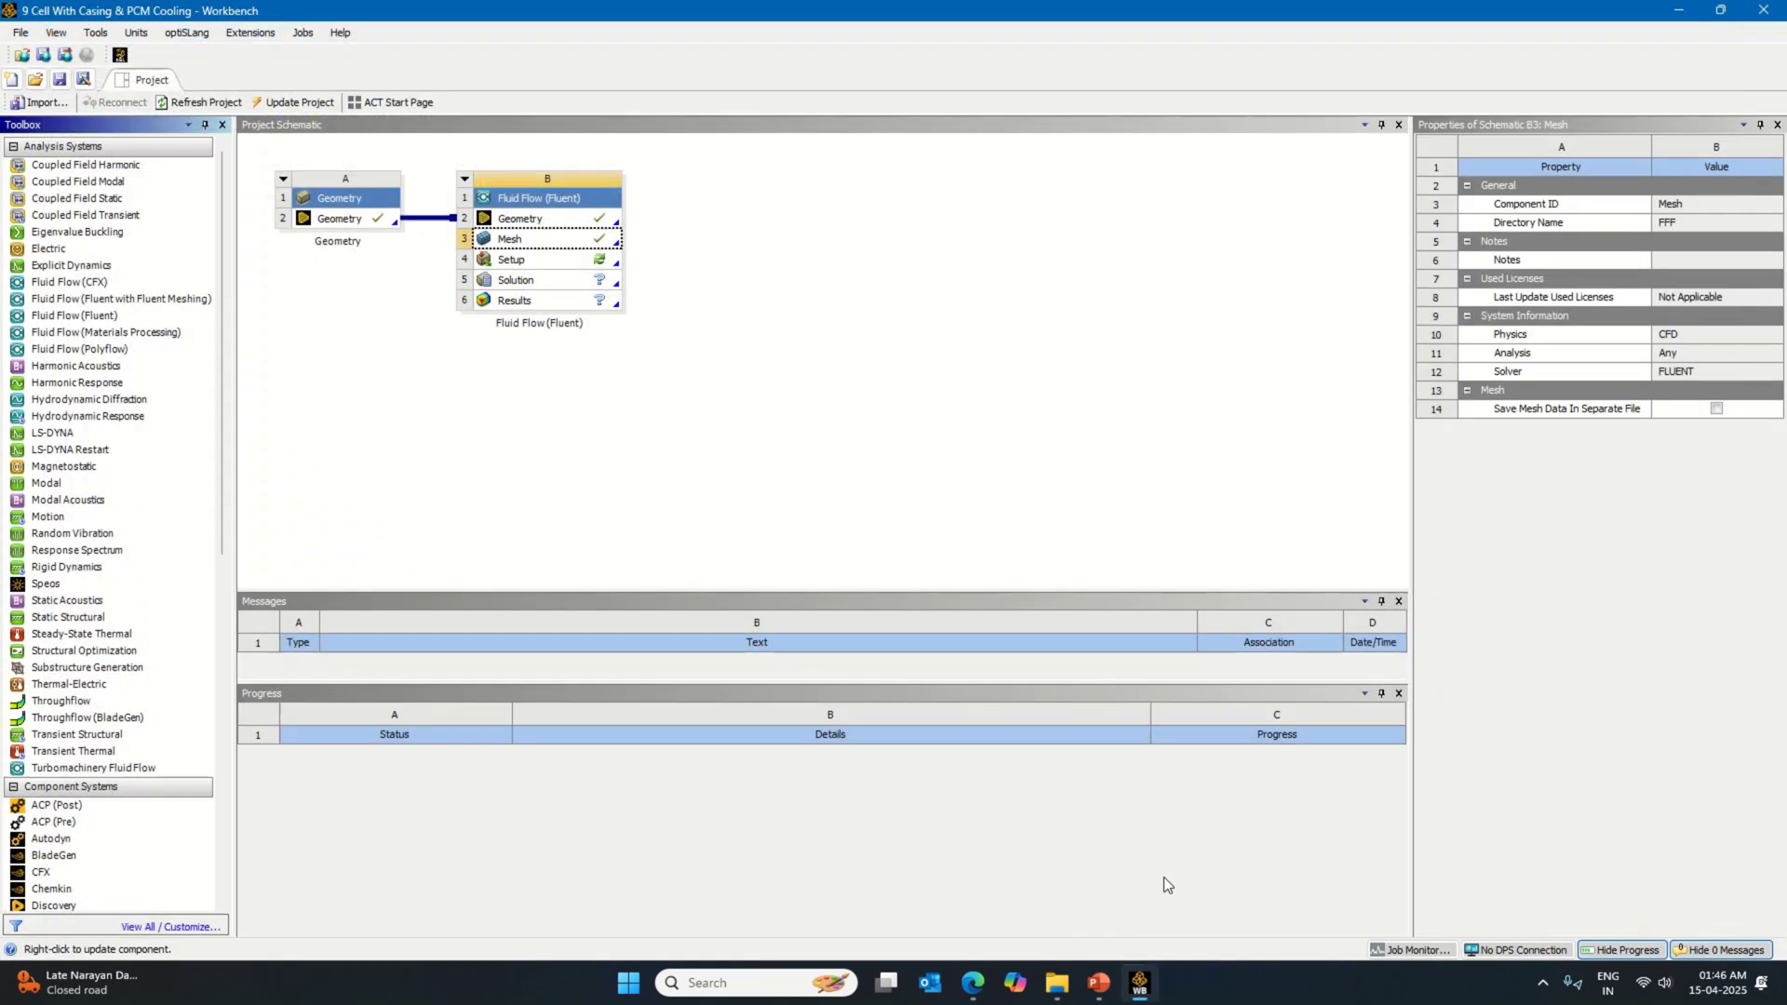
# Step: Launch Fluent from the Setup cell with double precision enabled and 16 solver processes
pyautogui.rightClick(606, 262)
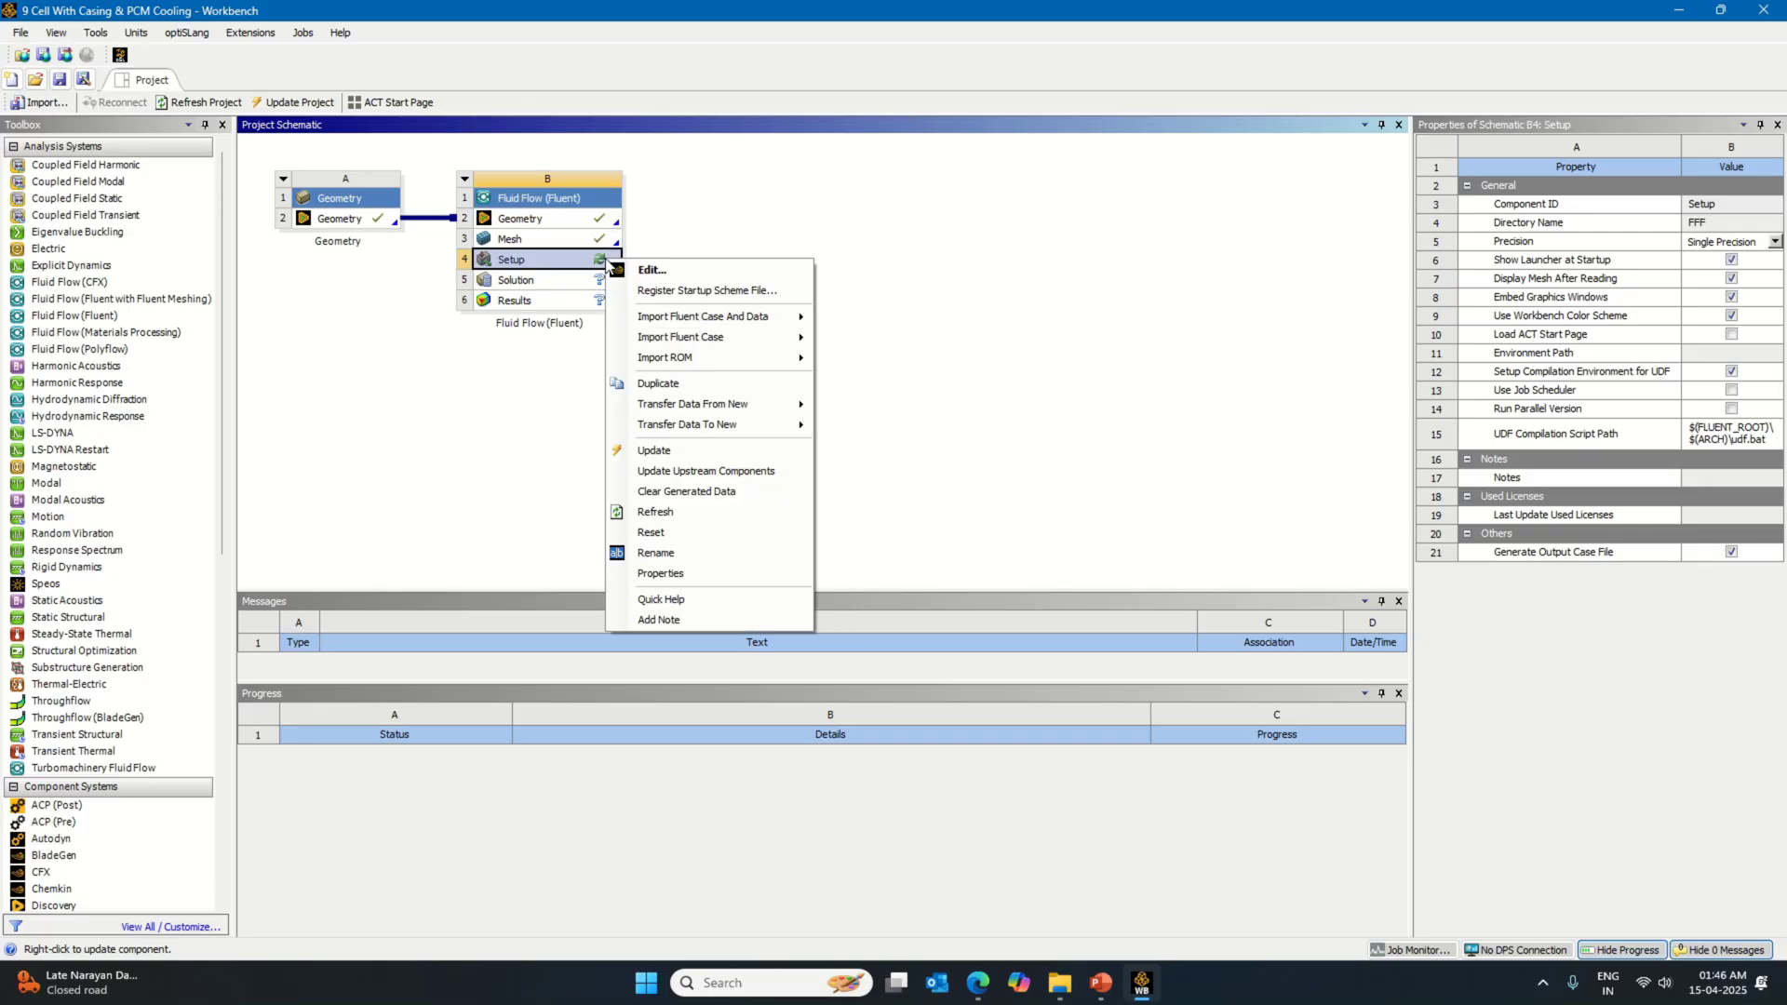
pyautogui.click(694, 269)
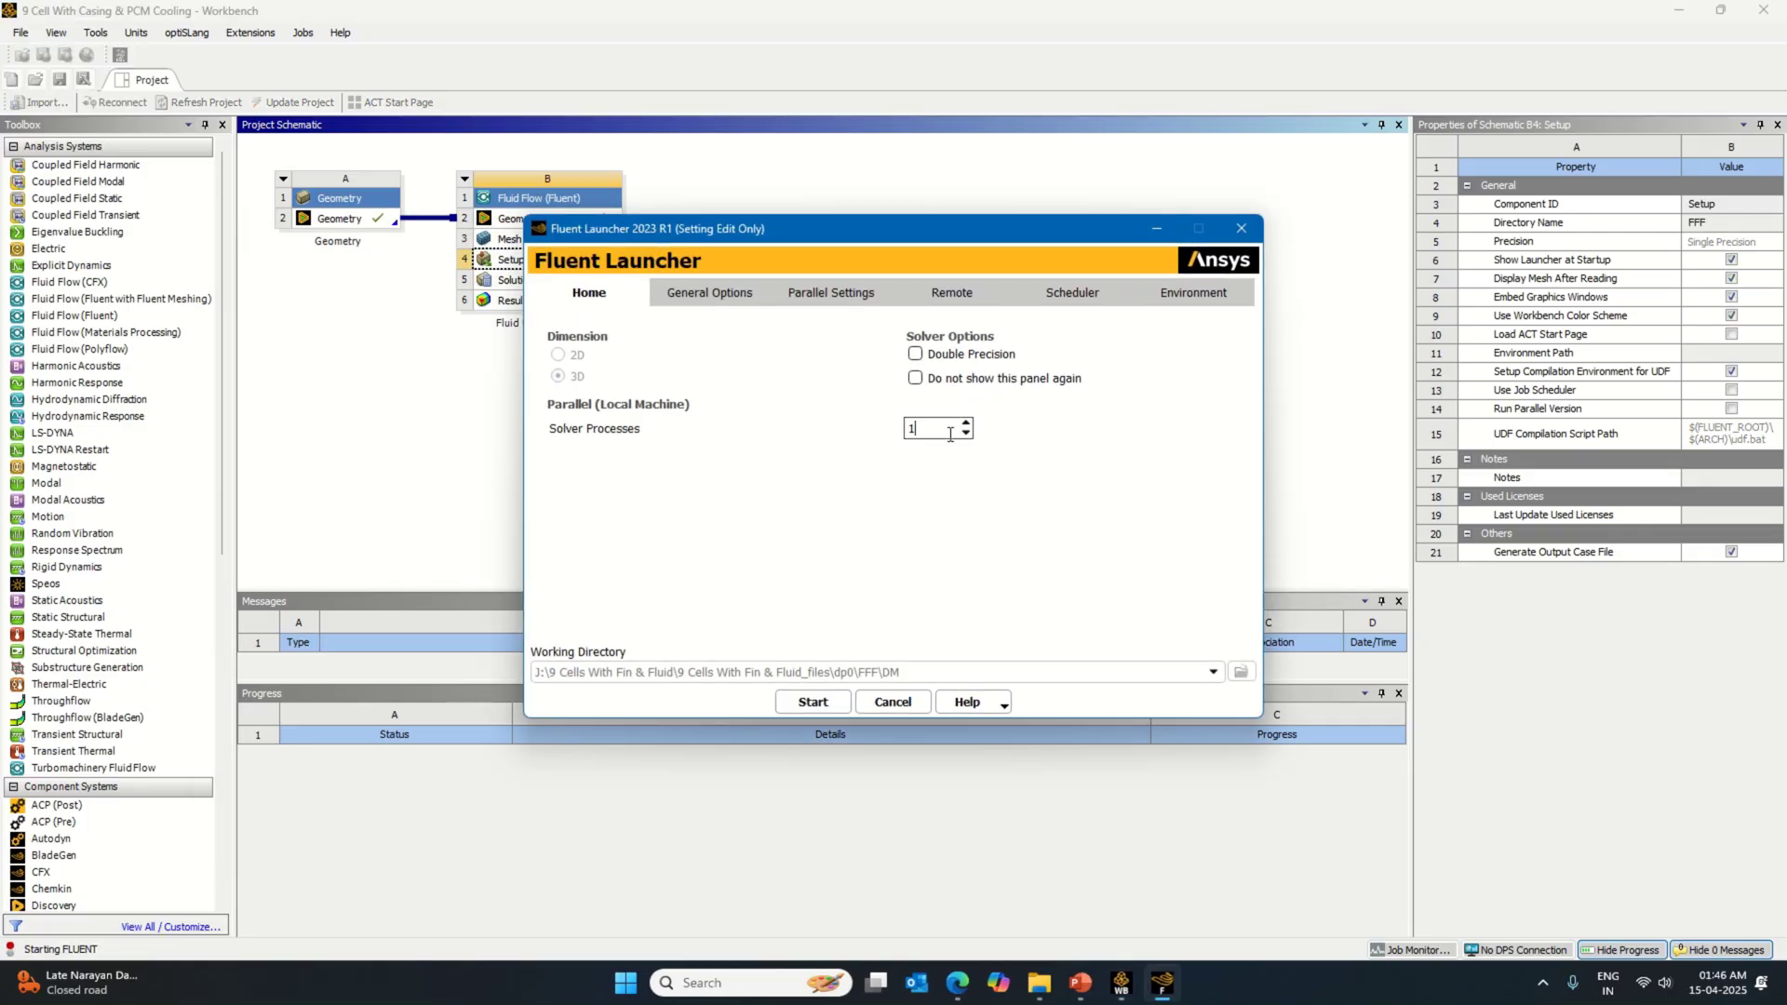
pyautogui.click(949, 433)
pyautogui.write('6')
pyautogui.click(916, 354)
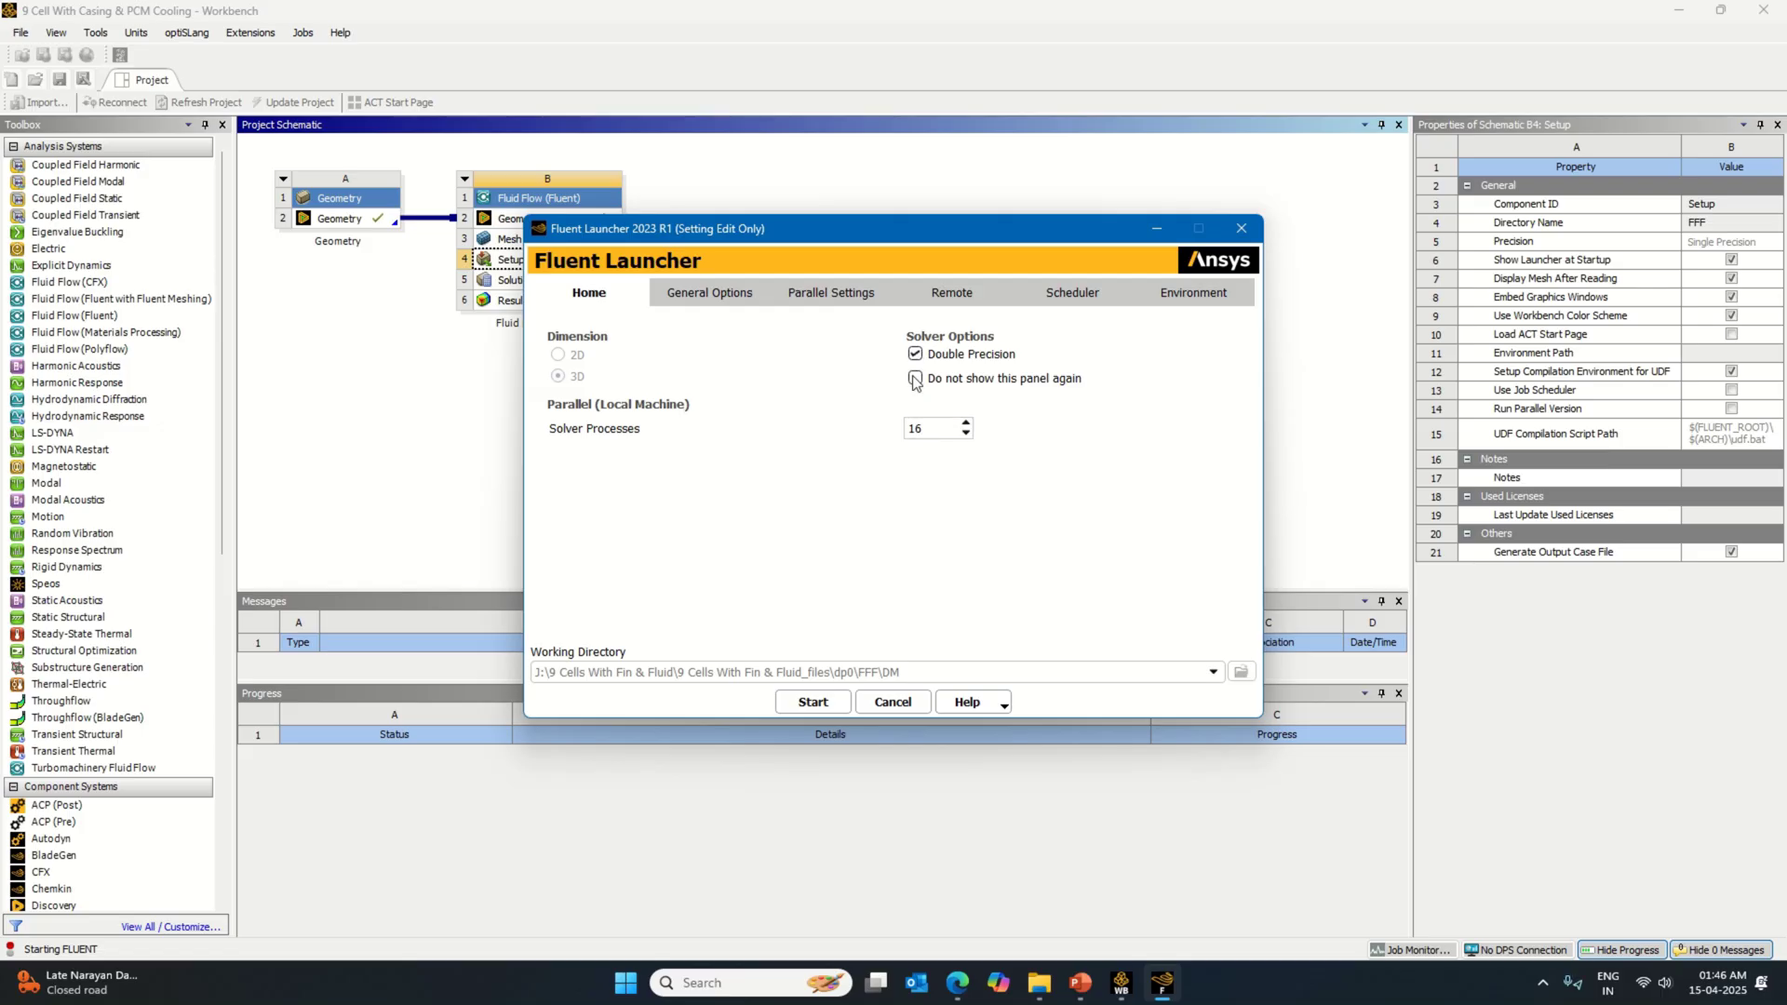
pyautogui.click(812, 703)
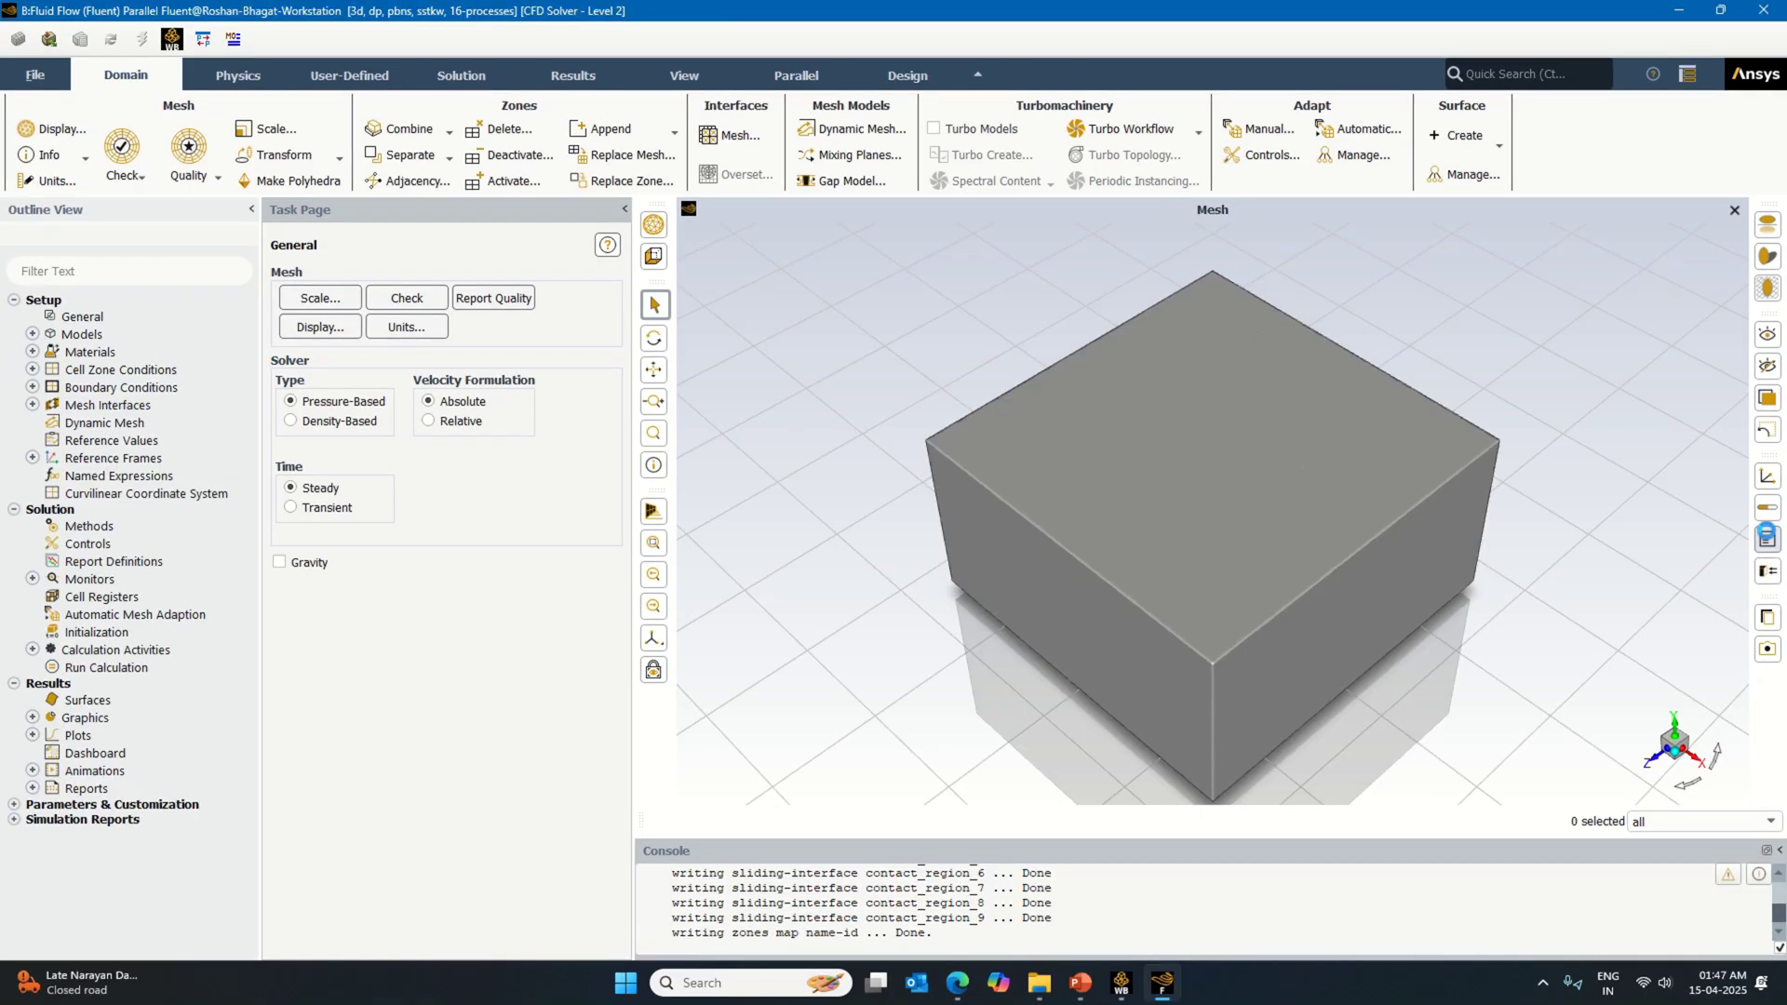
# Step: Show the mesh title block, set the solver time to Transient, and enable gravity with -9.81 m/s² in Y
pyautogui.click(1767, 538)
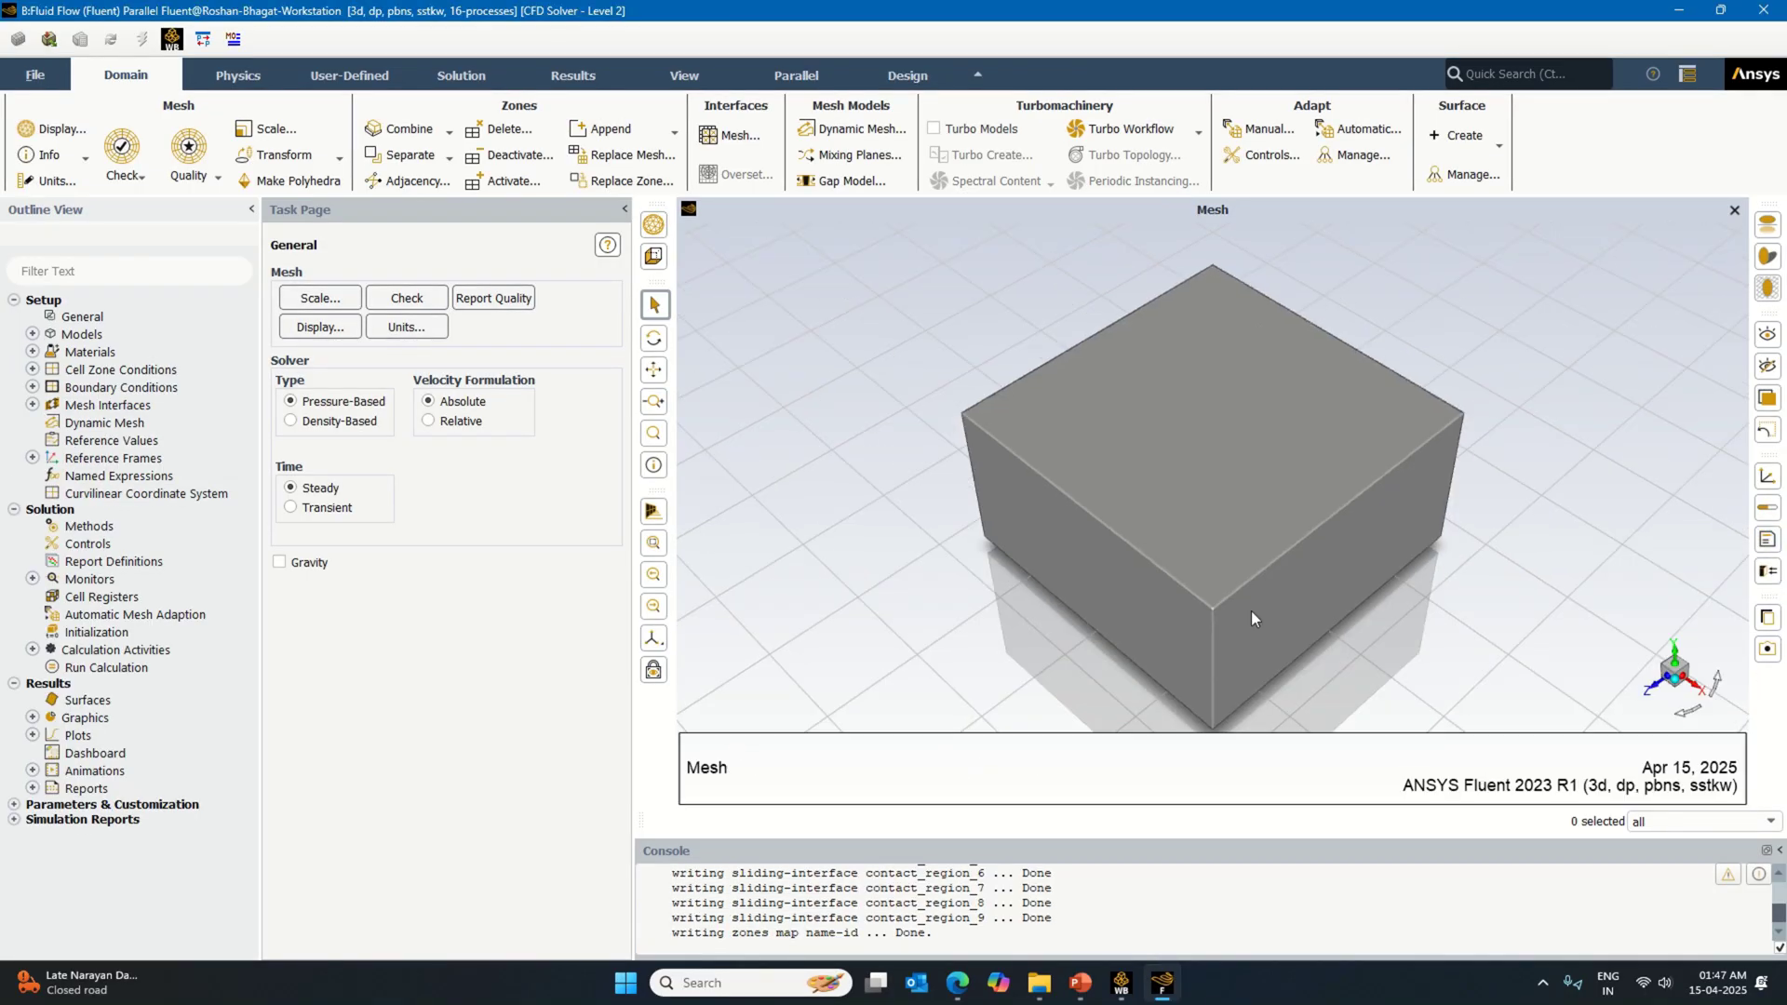
pyautogui.click(318, 505)
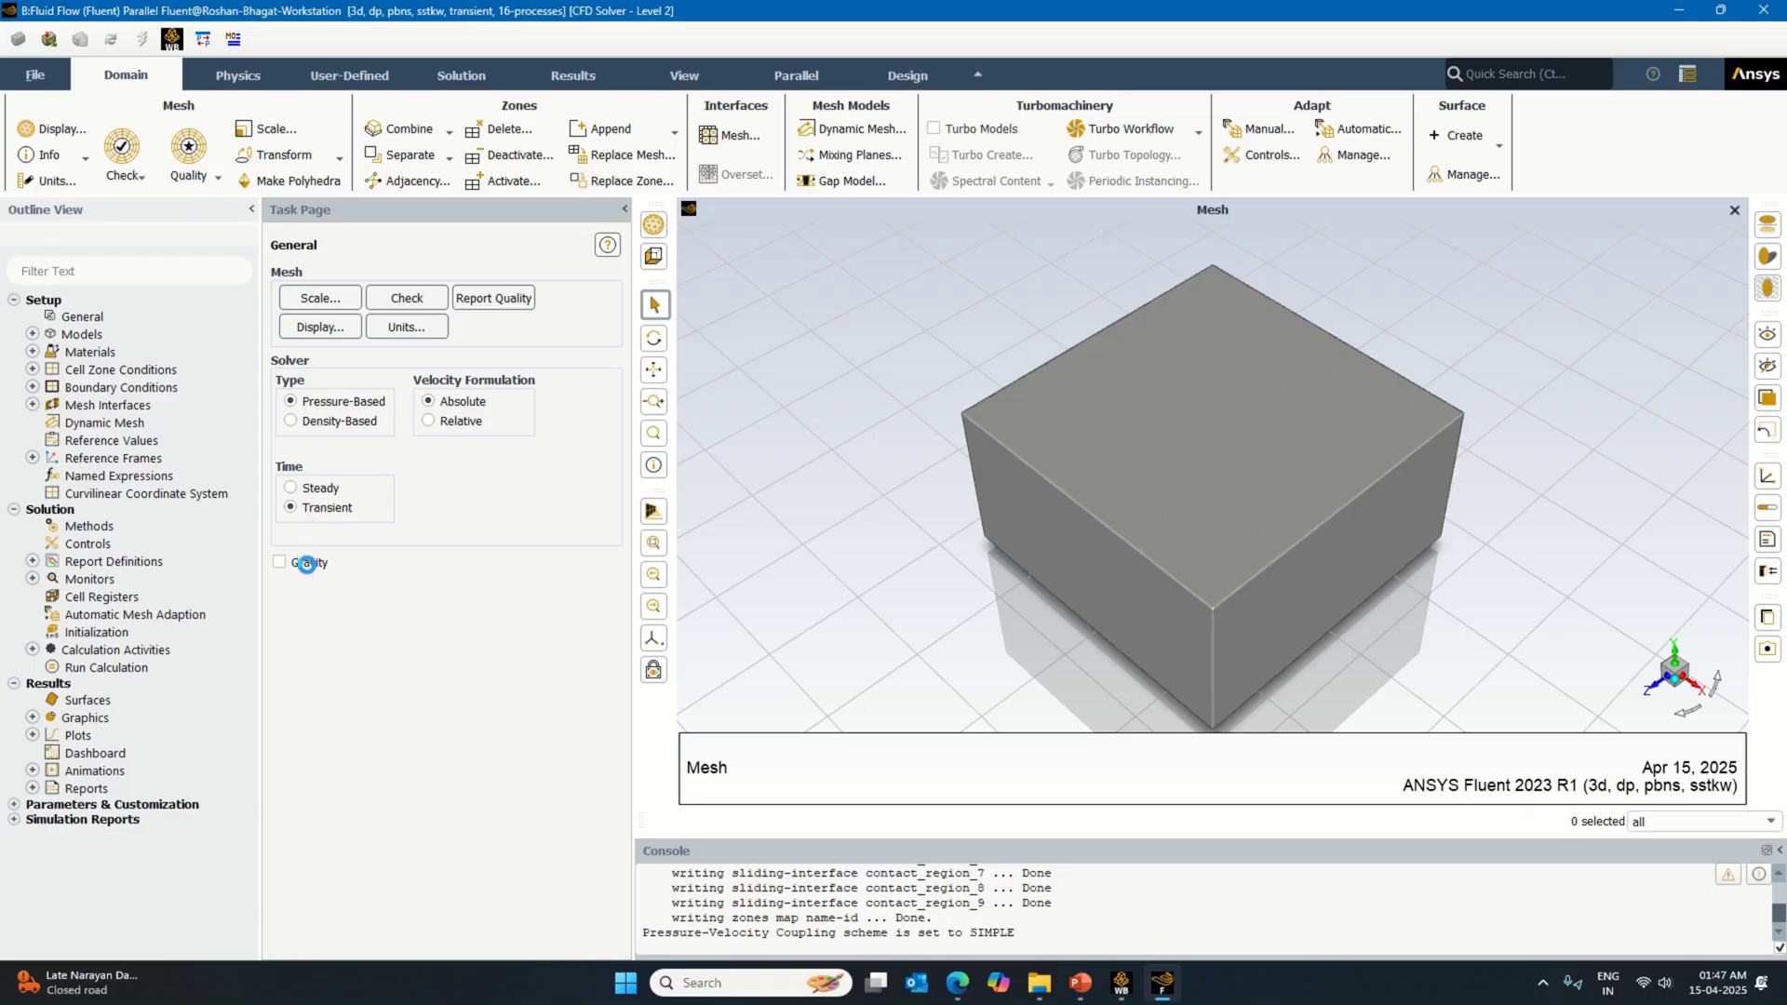
pyautogui.click(307, 562)
pyautogui.click(333, 609)
pyautogui.press('Tab')
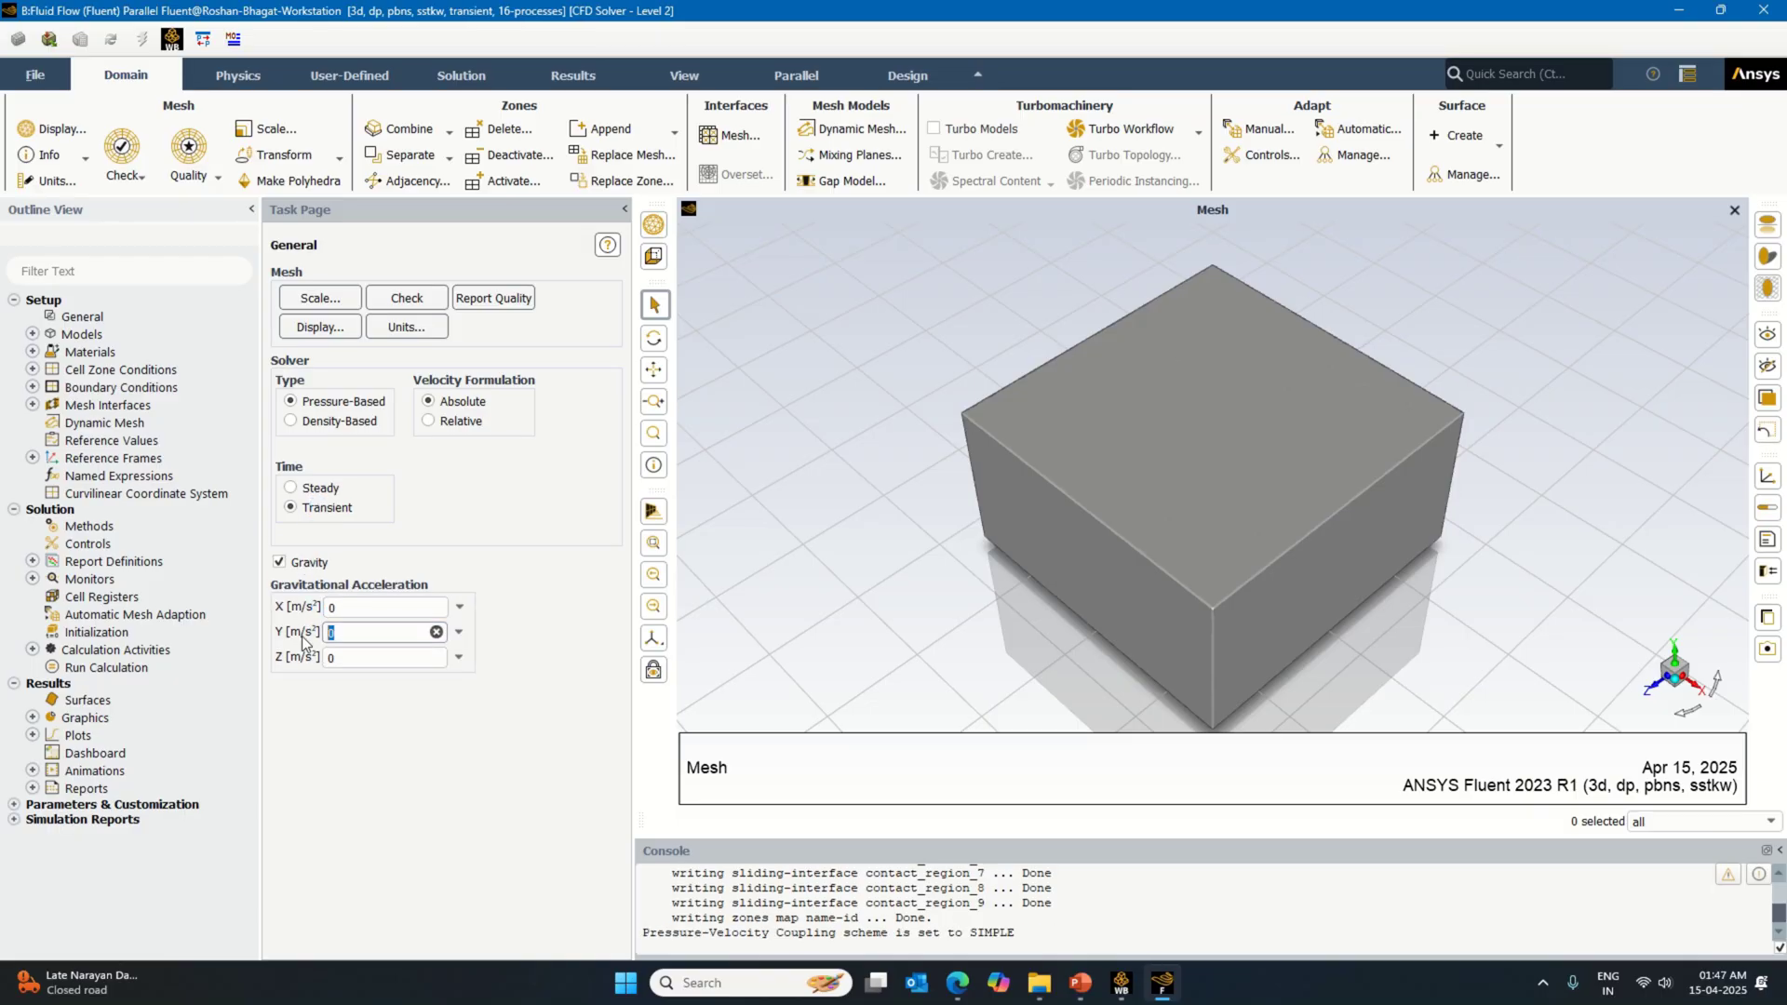
pyautogui.write('-9.81')
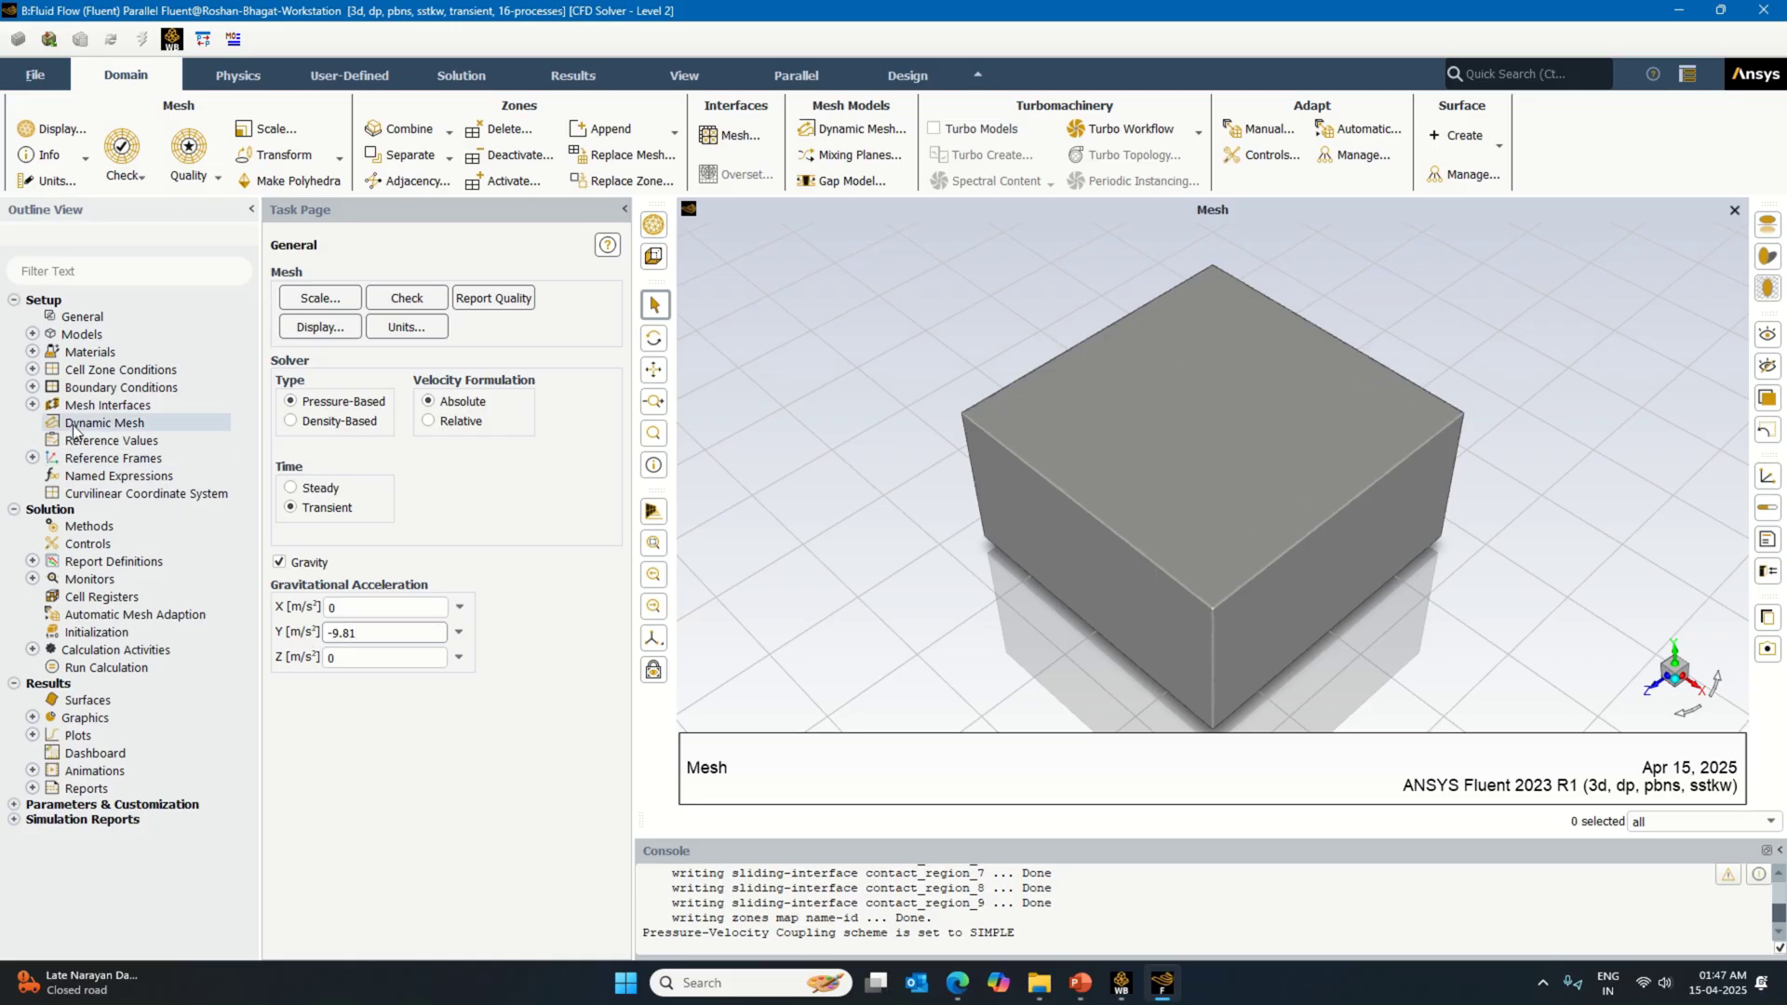
# Step: Enable the Energy Equation in the physics models
pyautogui.doubleClick(84, 336)
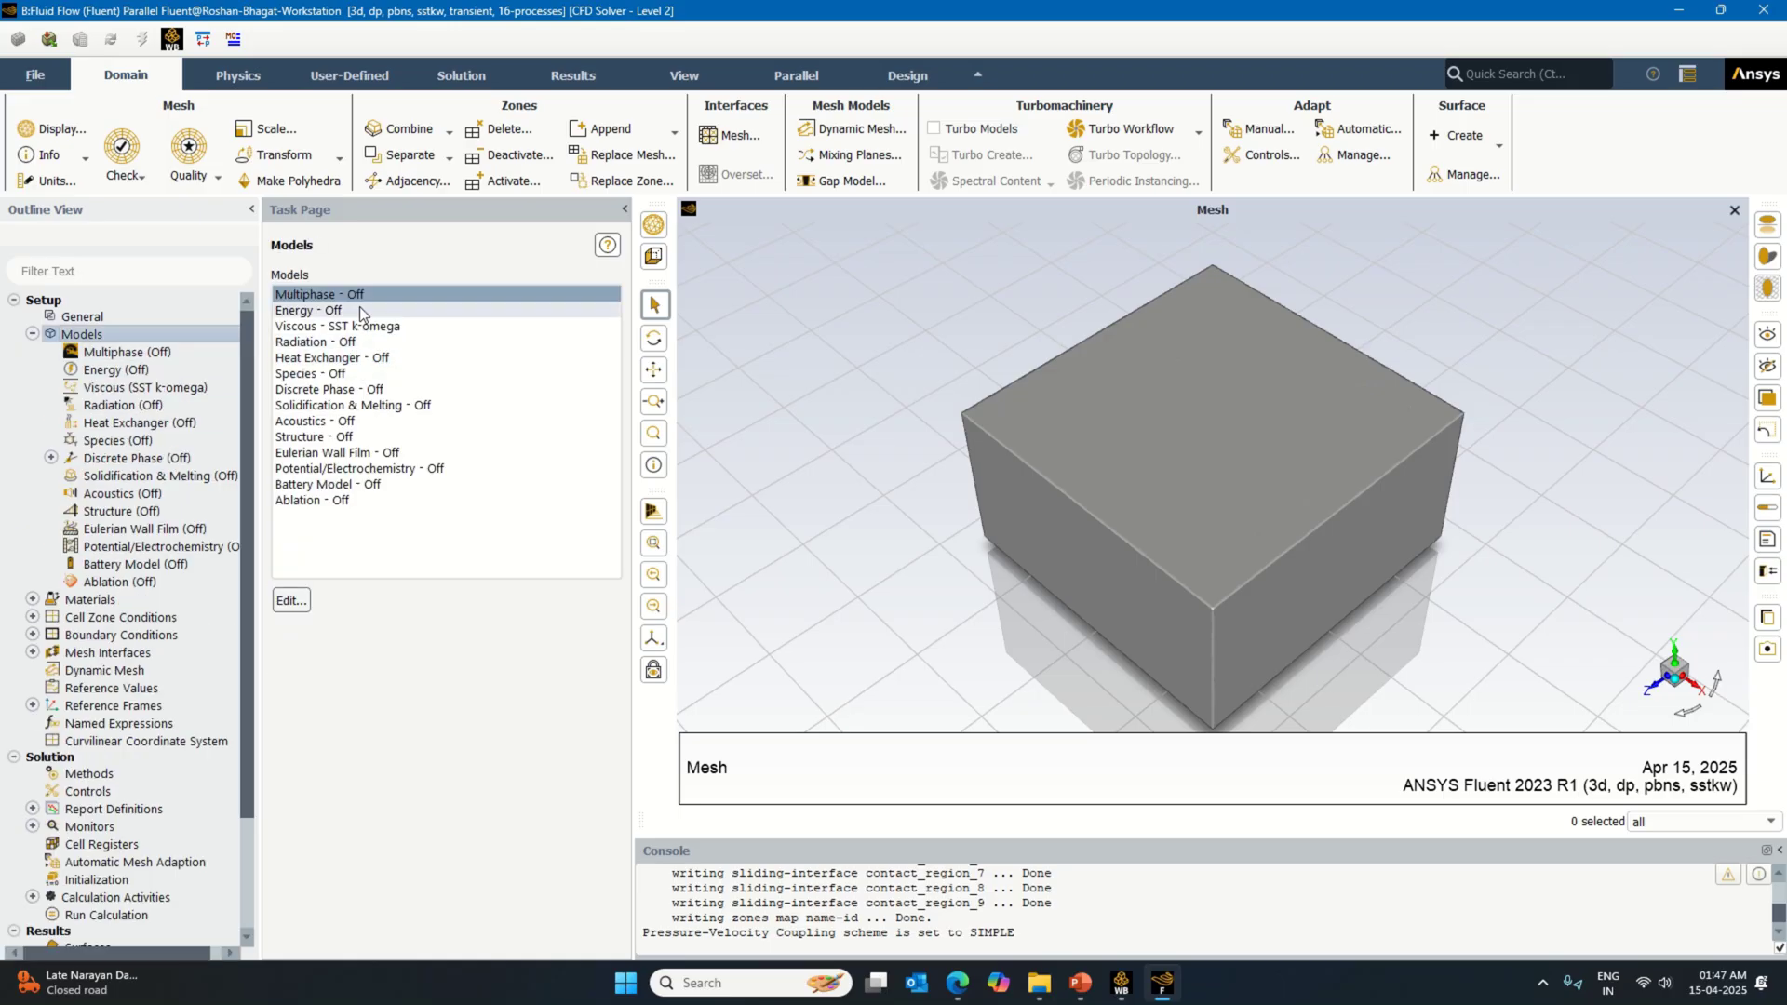
pyautogui.doubleClick(354, 310)
pyautogui.click(288, 532)
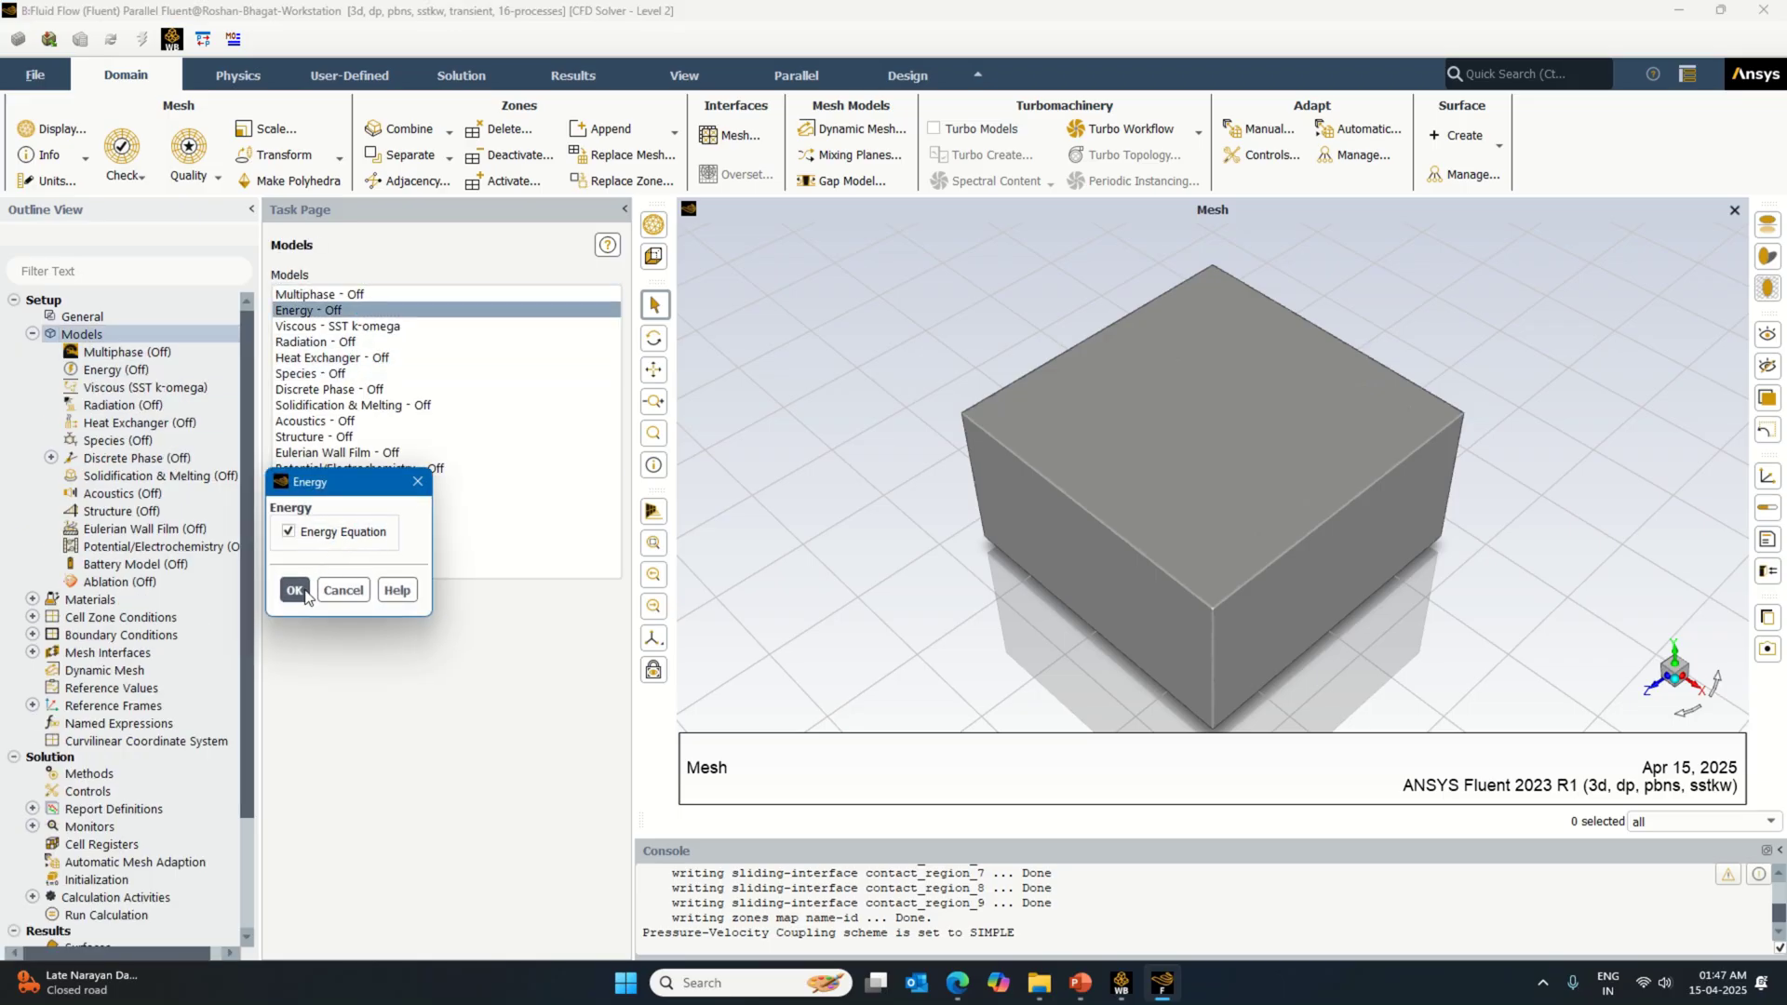
pyautogui.click(294, 590)
# Step: Set the viscous model to standard k-epsilon with enhanced wall treatment
pyautogui.doubleClick(396, 326)
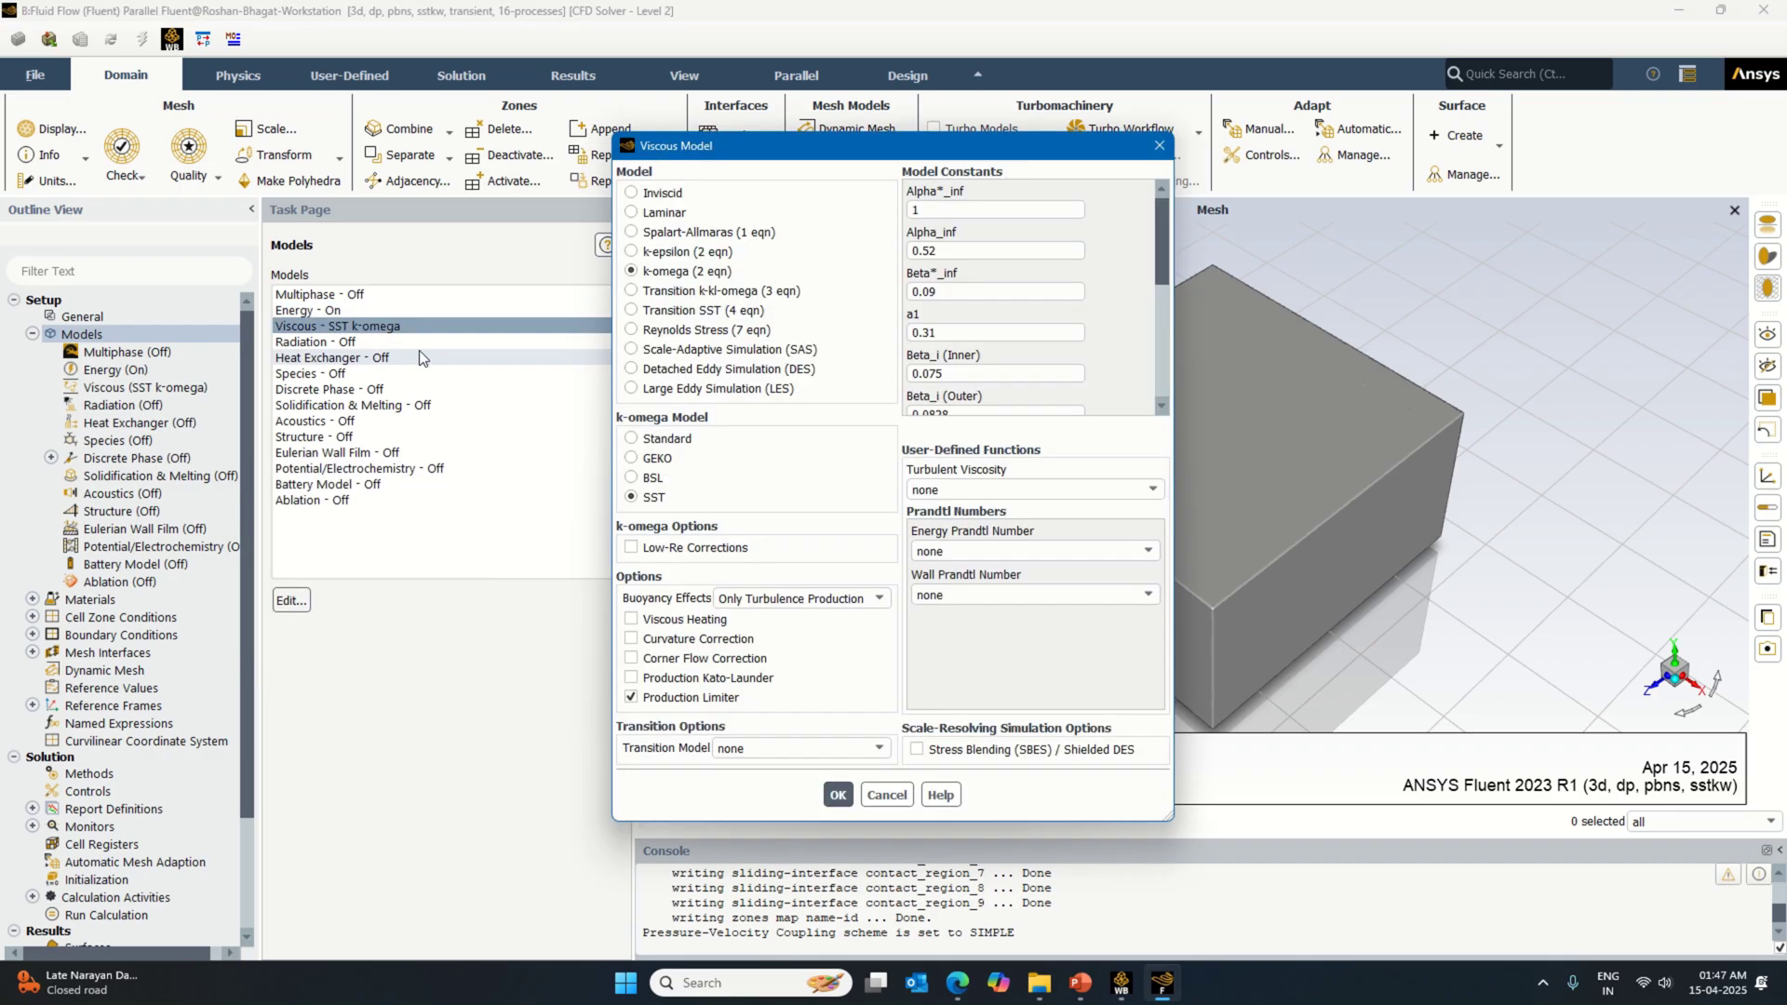
pyautogui.click(668, 252)
pyautogui.click(672, 589)
pyautogui.click(655, 695)
pyautogui.click(649, 788)
pyautogui.click(838, 878)
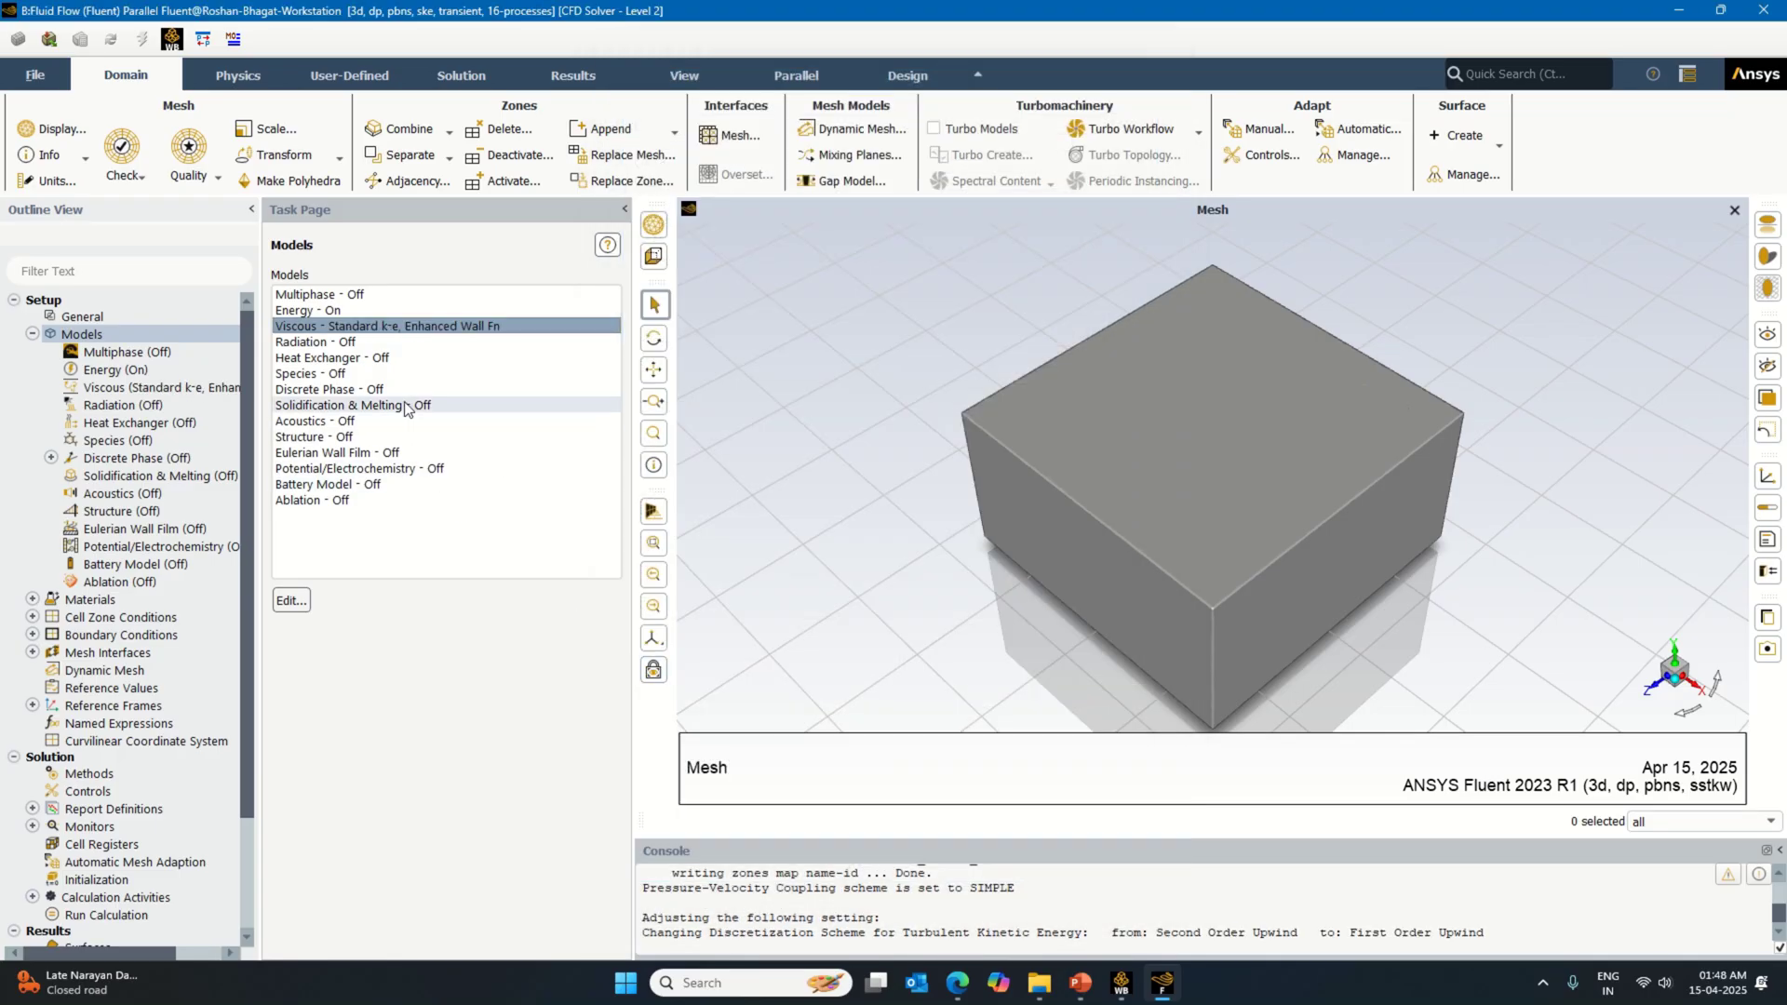
# Step: Enable the Solidification/Melting model with its default constant mushy zone parameter and acknowledge the material property notice
pyautogui.doubleClick(405, 405)
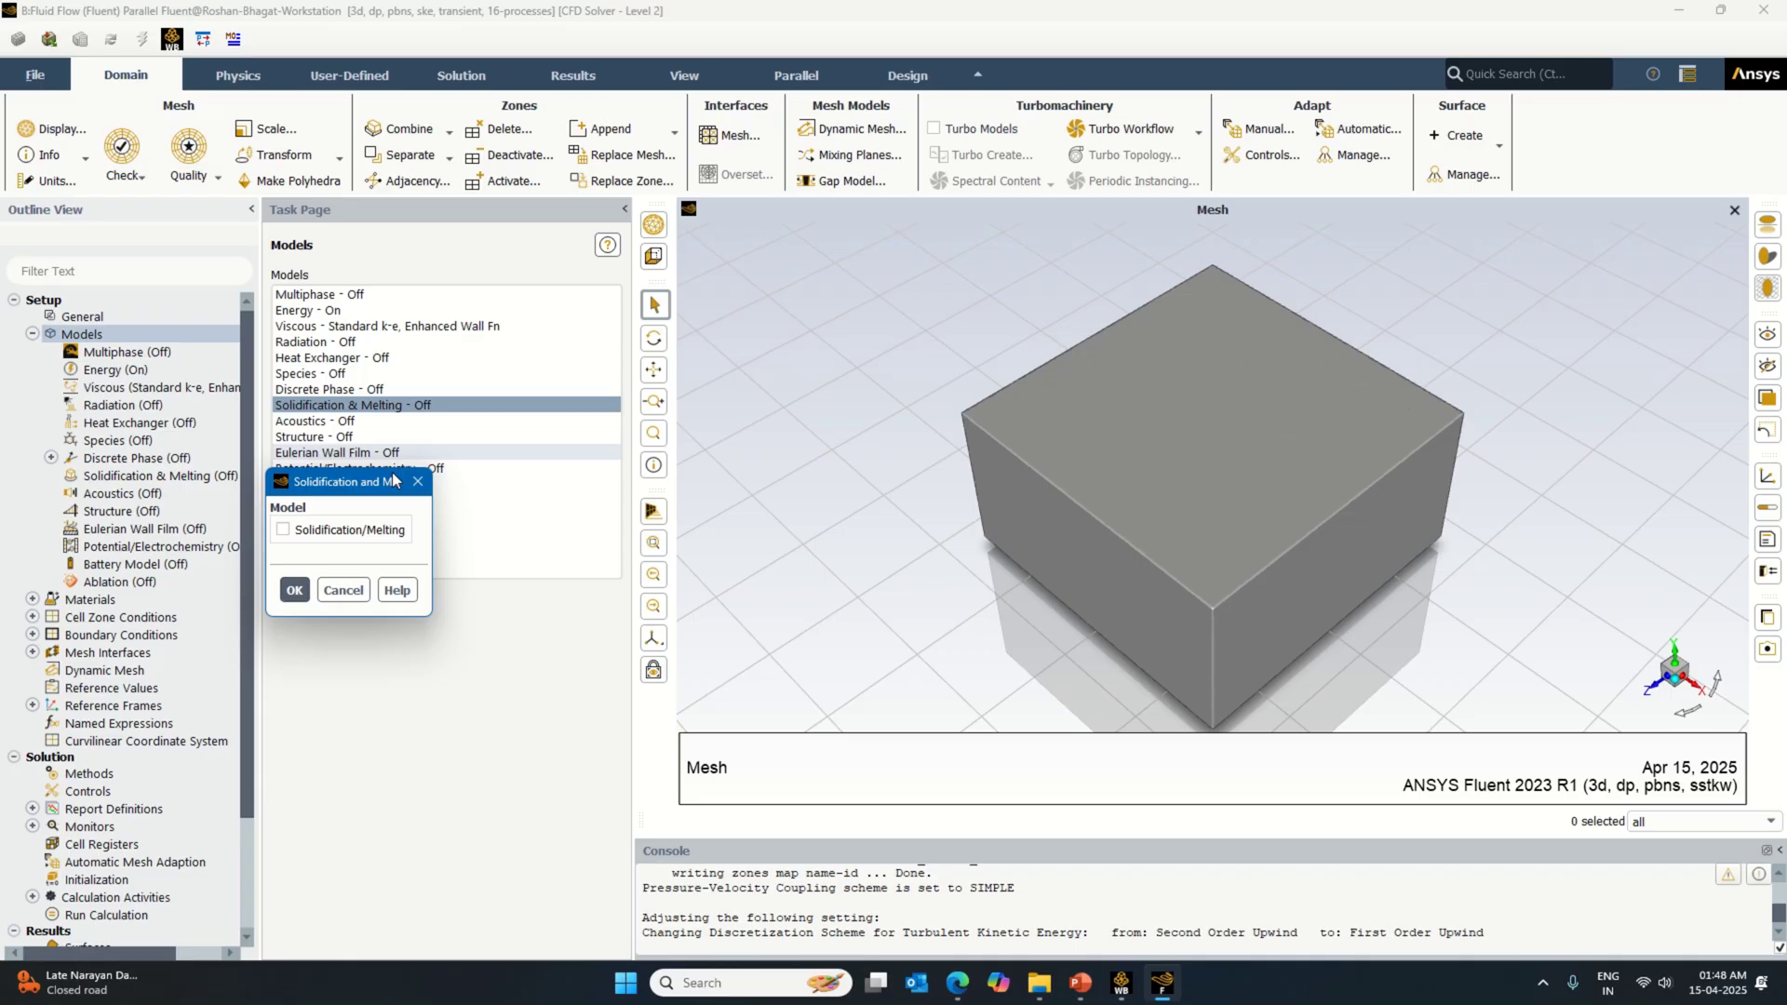
pyautogui.click(358, 530)
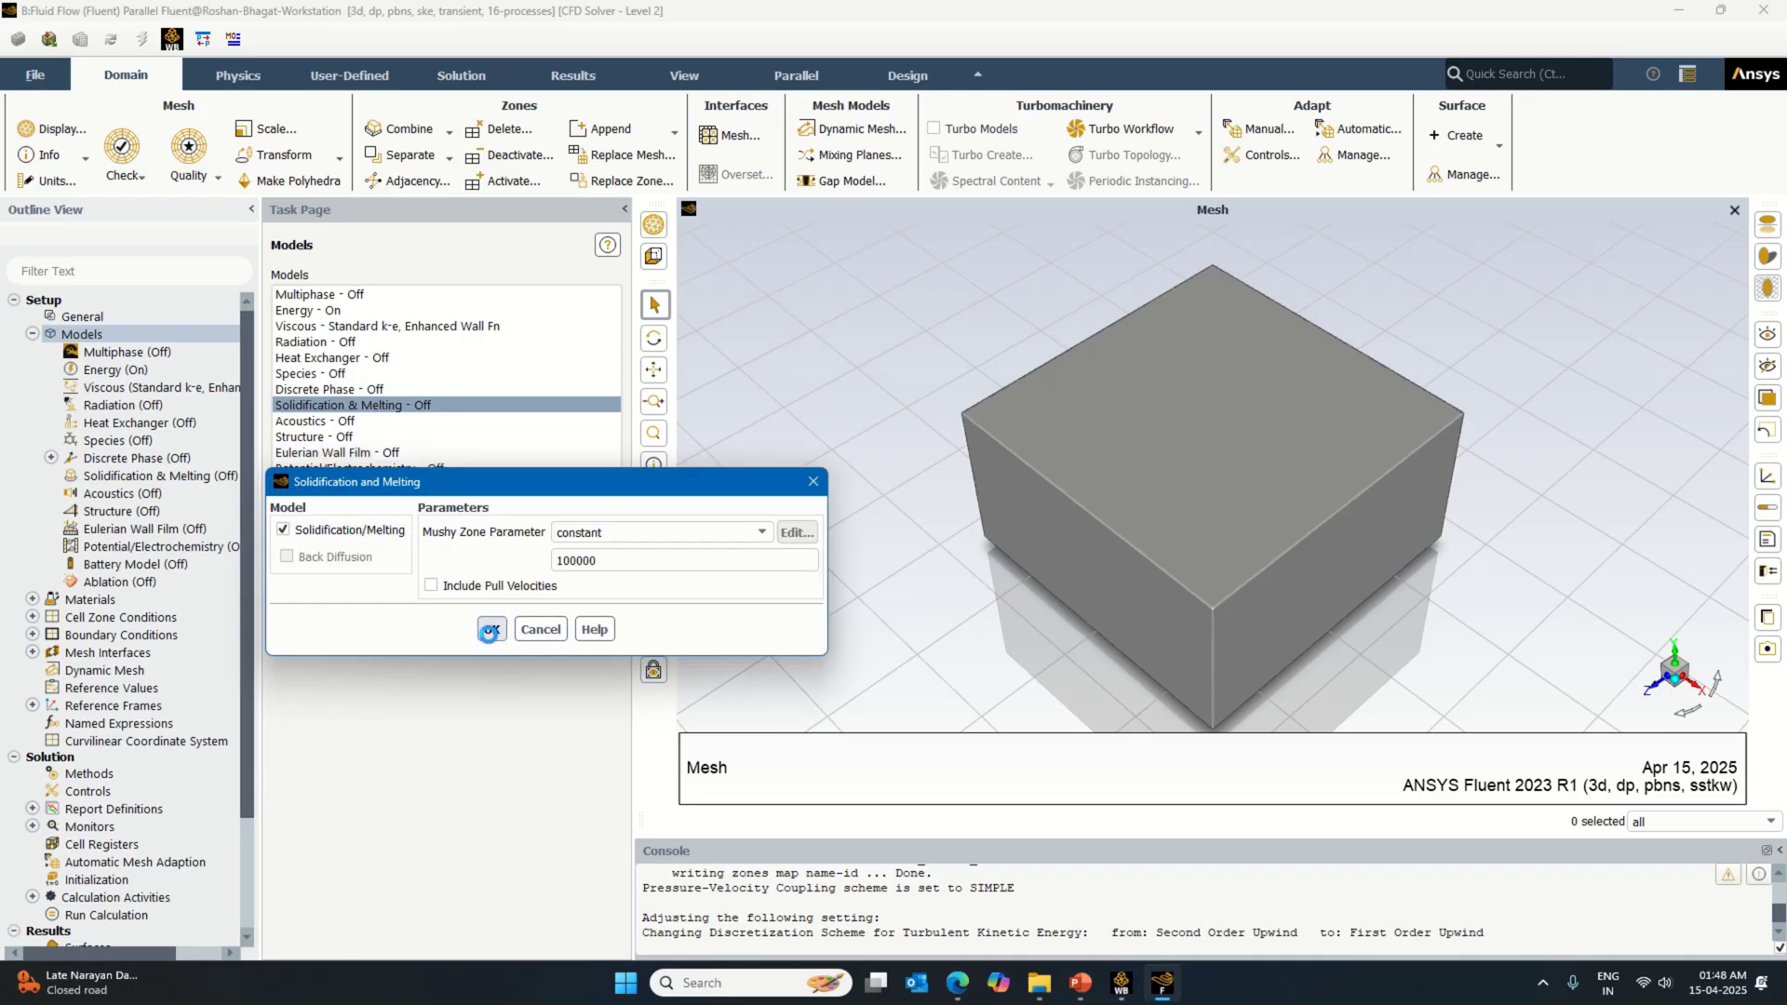
pyautogui.click(491, 629)
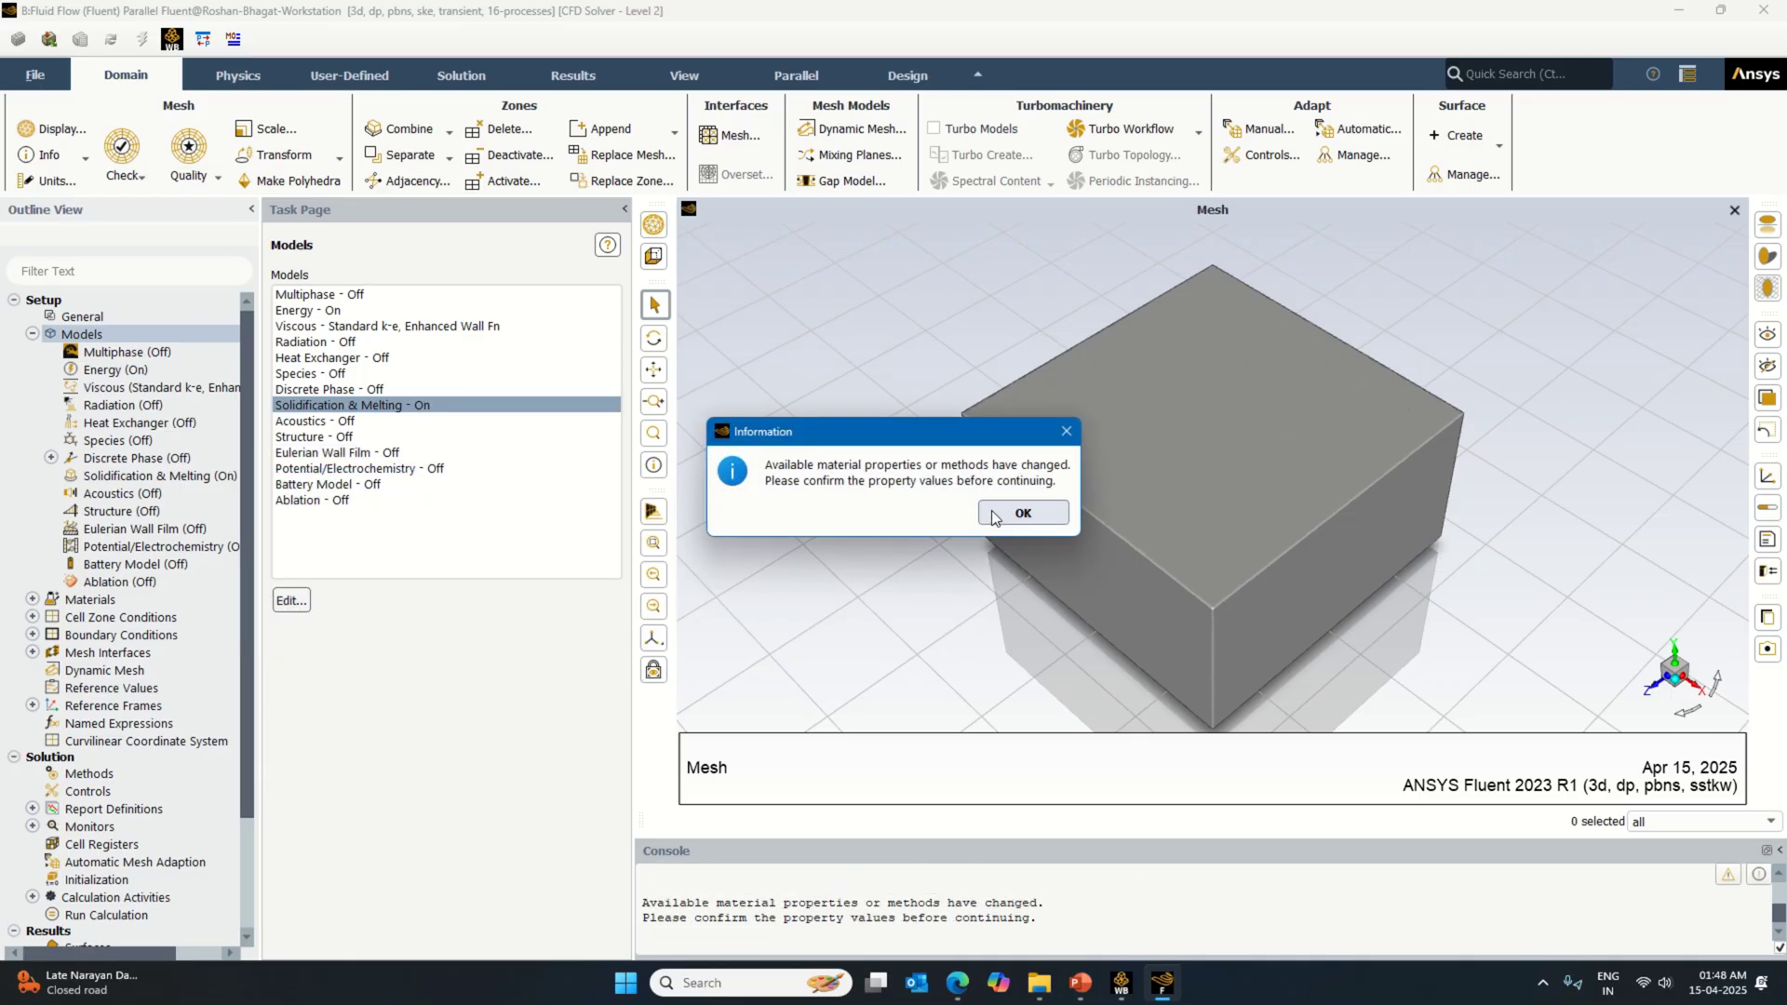
pyautogui.click(1023, 513)
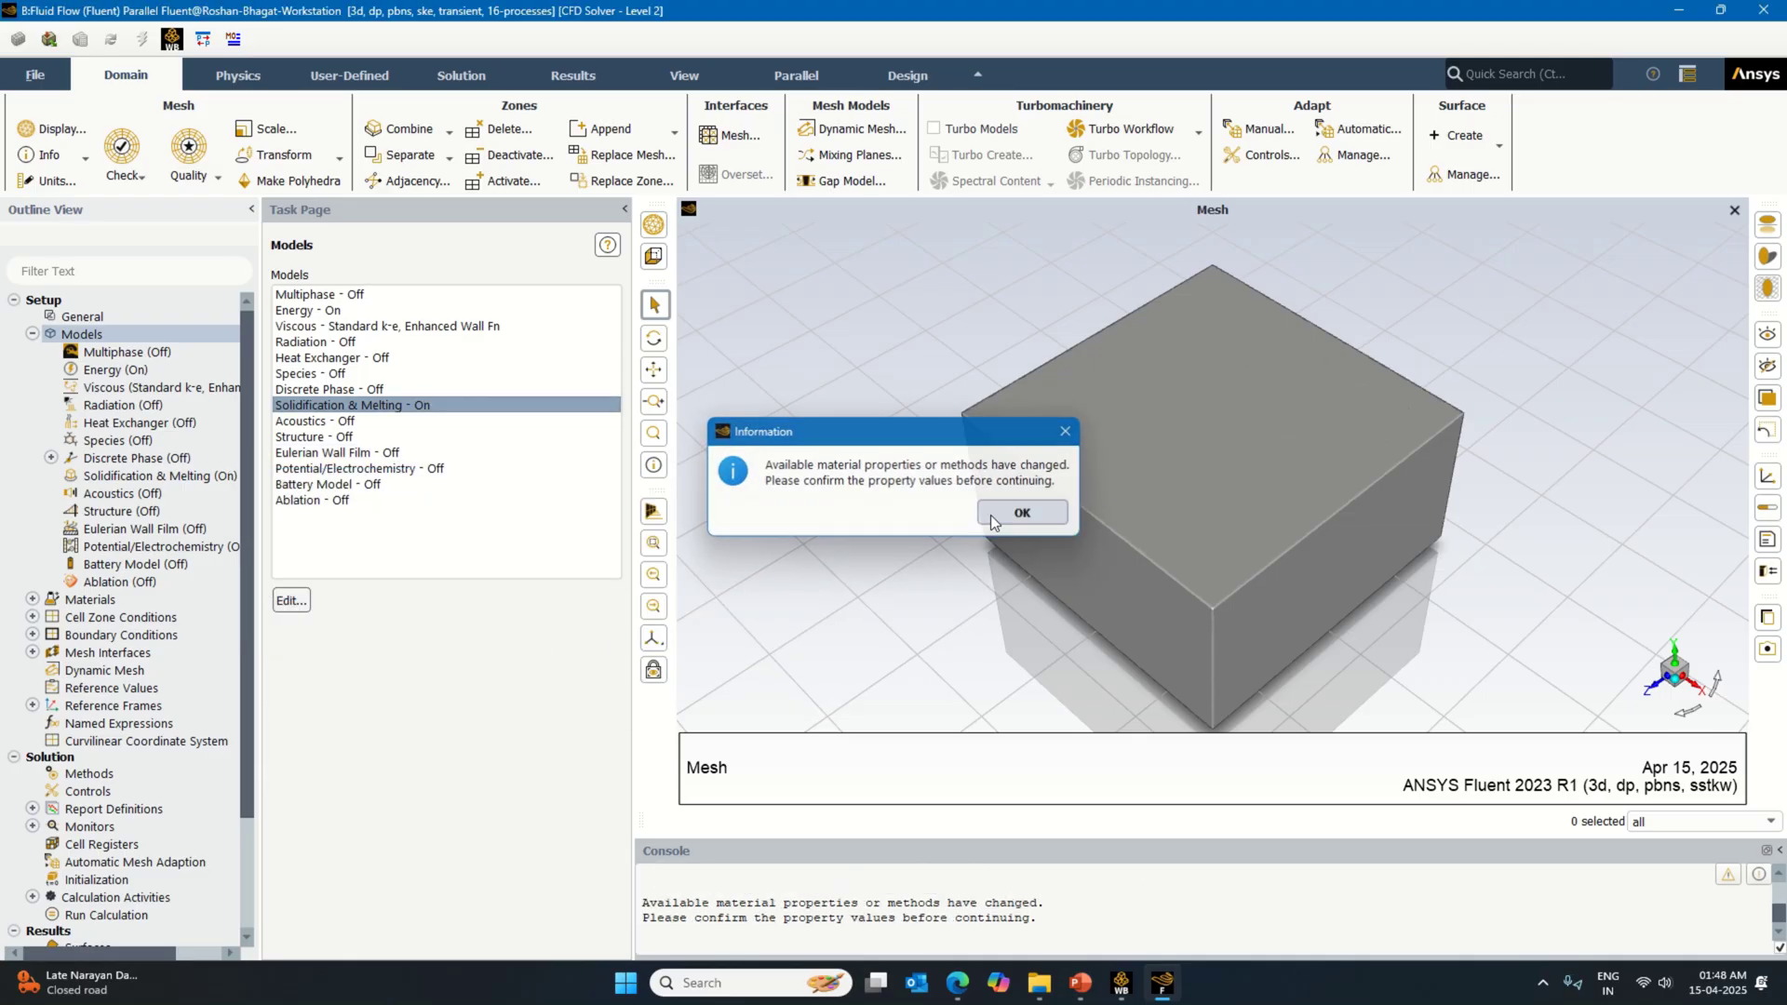
# Step: Start defining the fluid material from air, naming it paraffin-wax-liqui with the chemical formula paraffin-wax-liquid
pyautogui.click(32, 334)
pyautogui.doubleClick(118, 352)
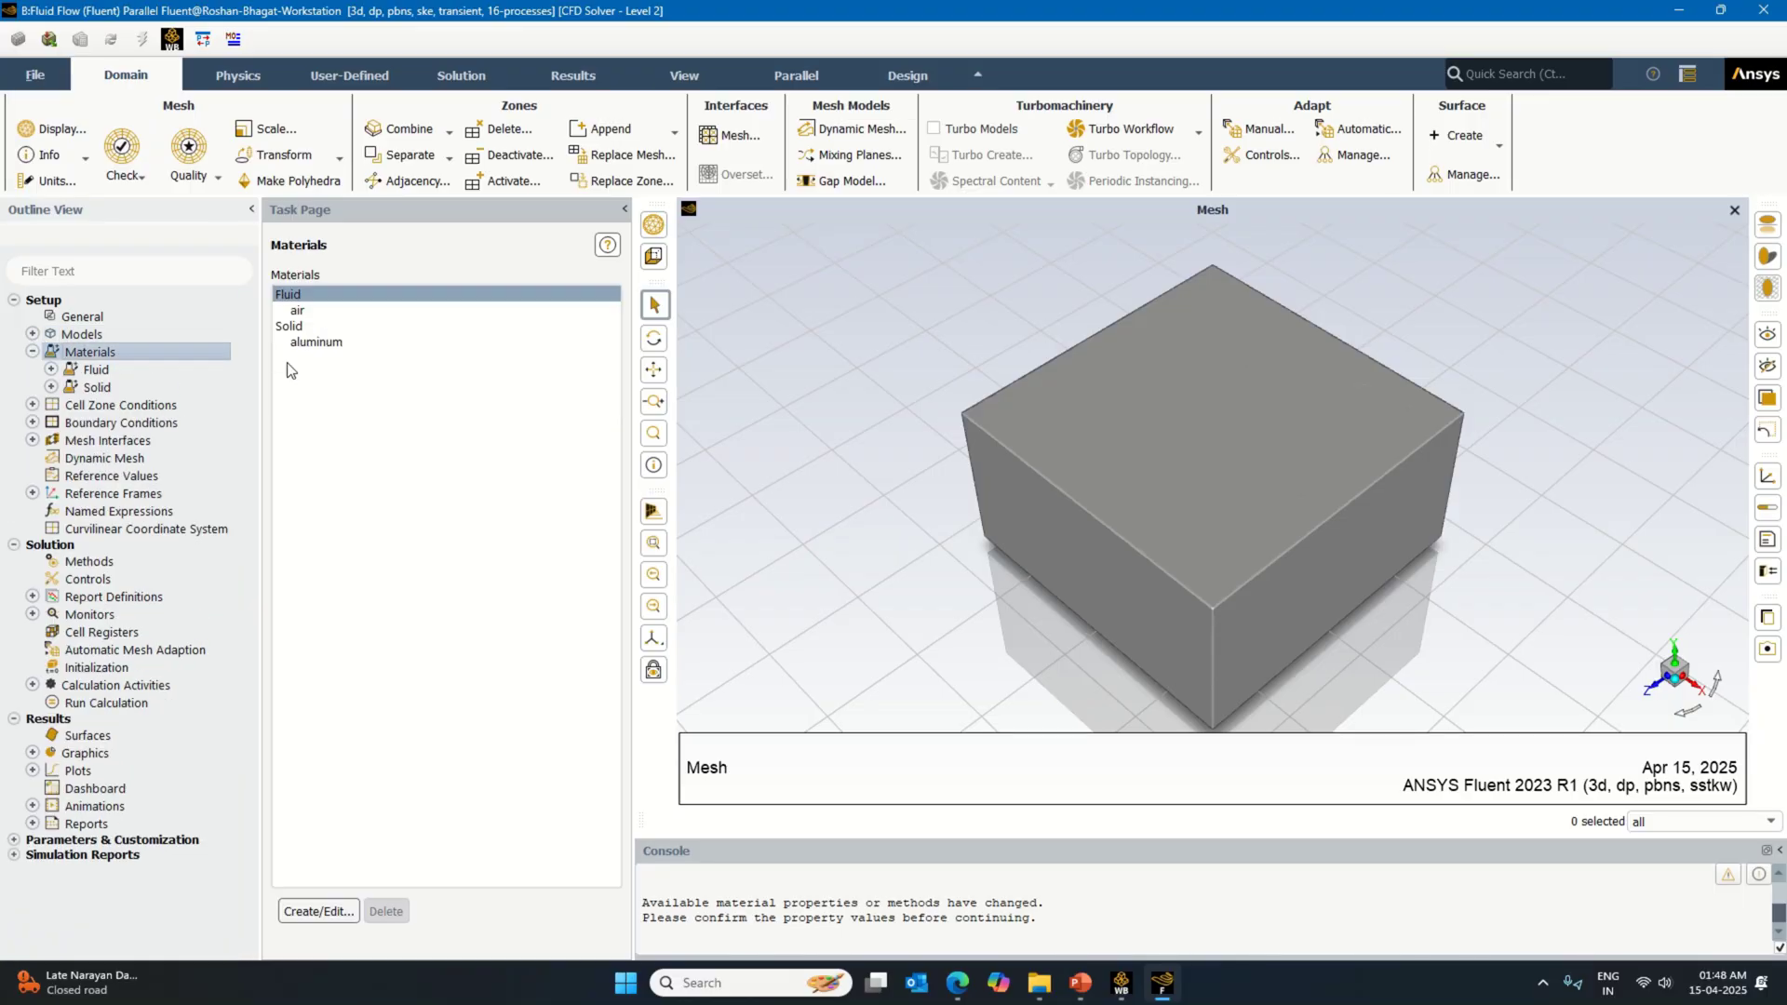
pyautogui.click(339, 918)
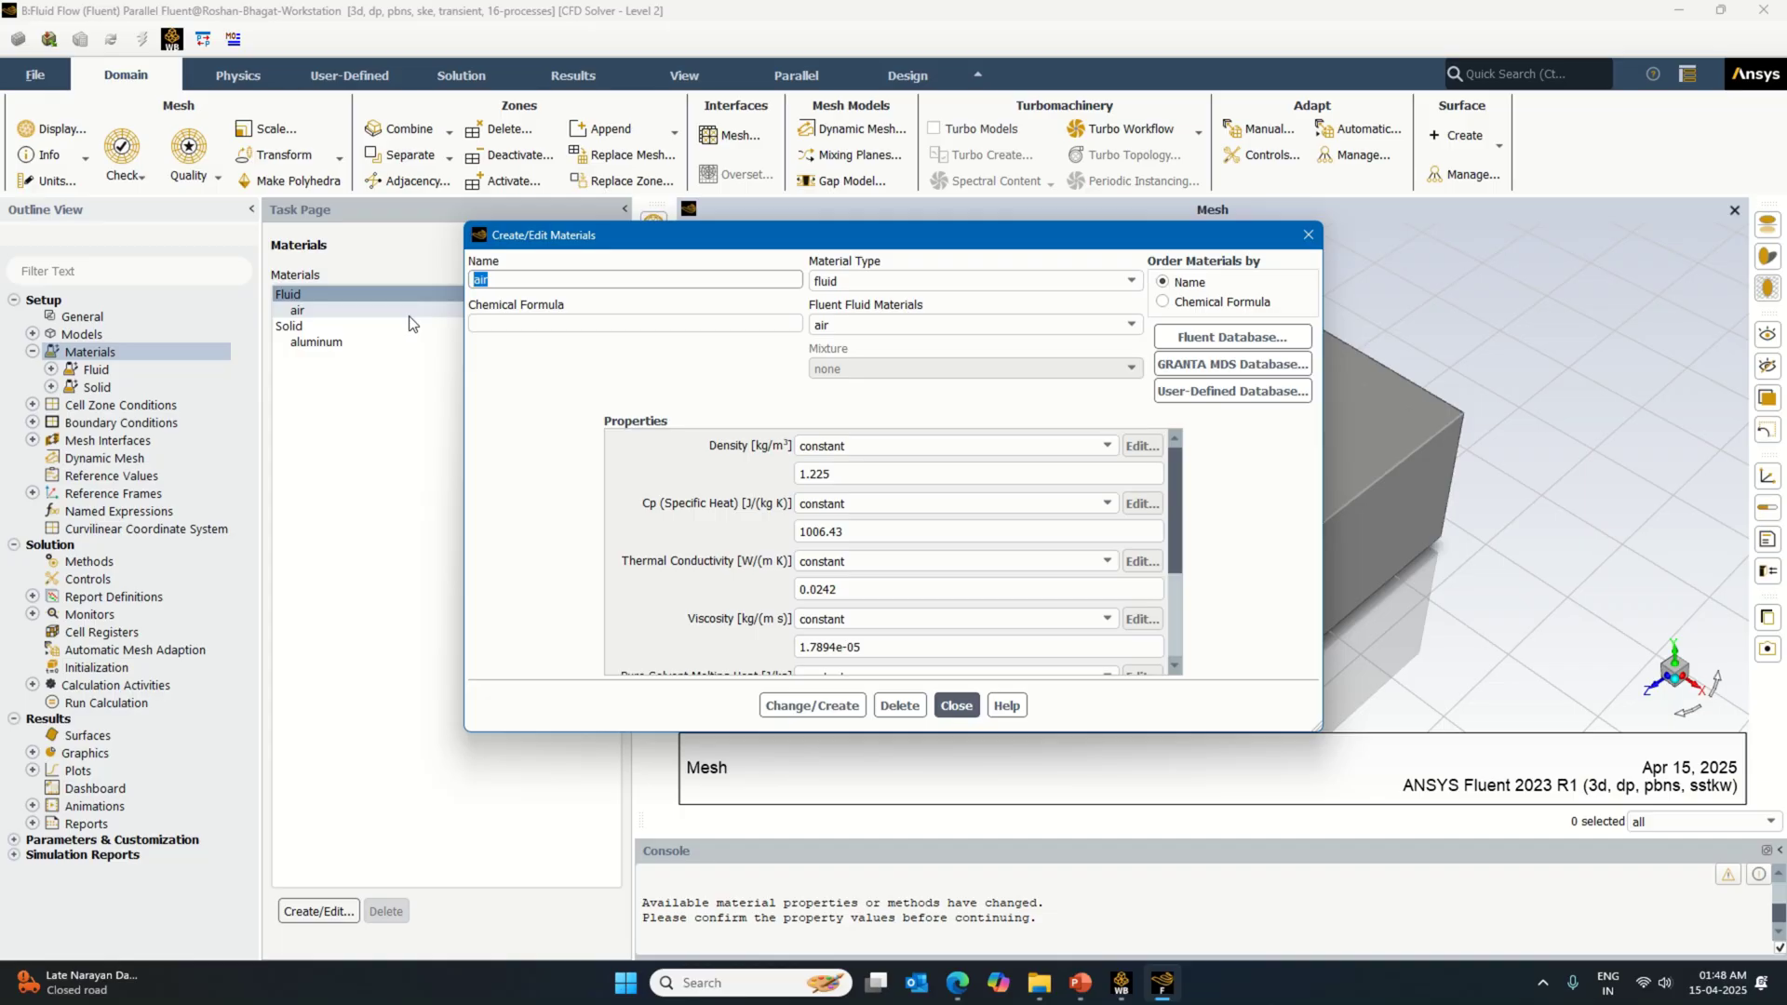
pyautogui.write('paraffin-wax-liqui')
pyautogui.click(493, 324)
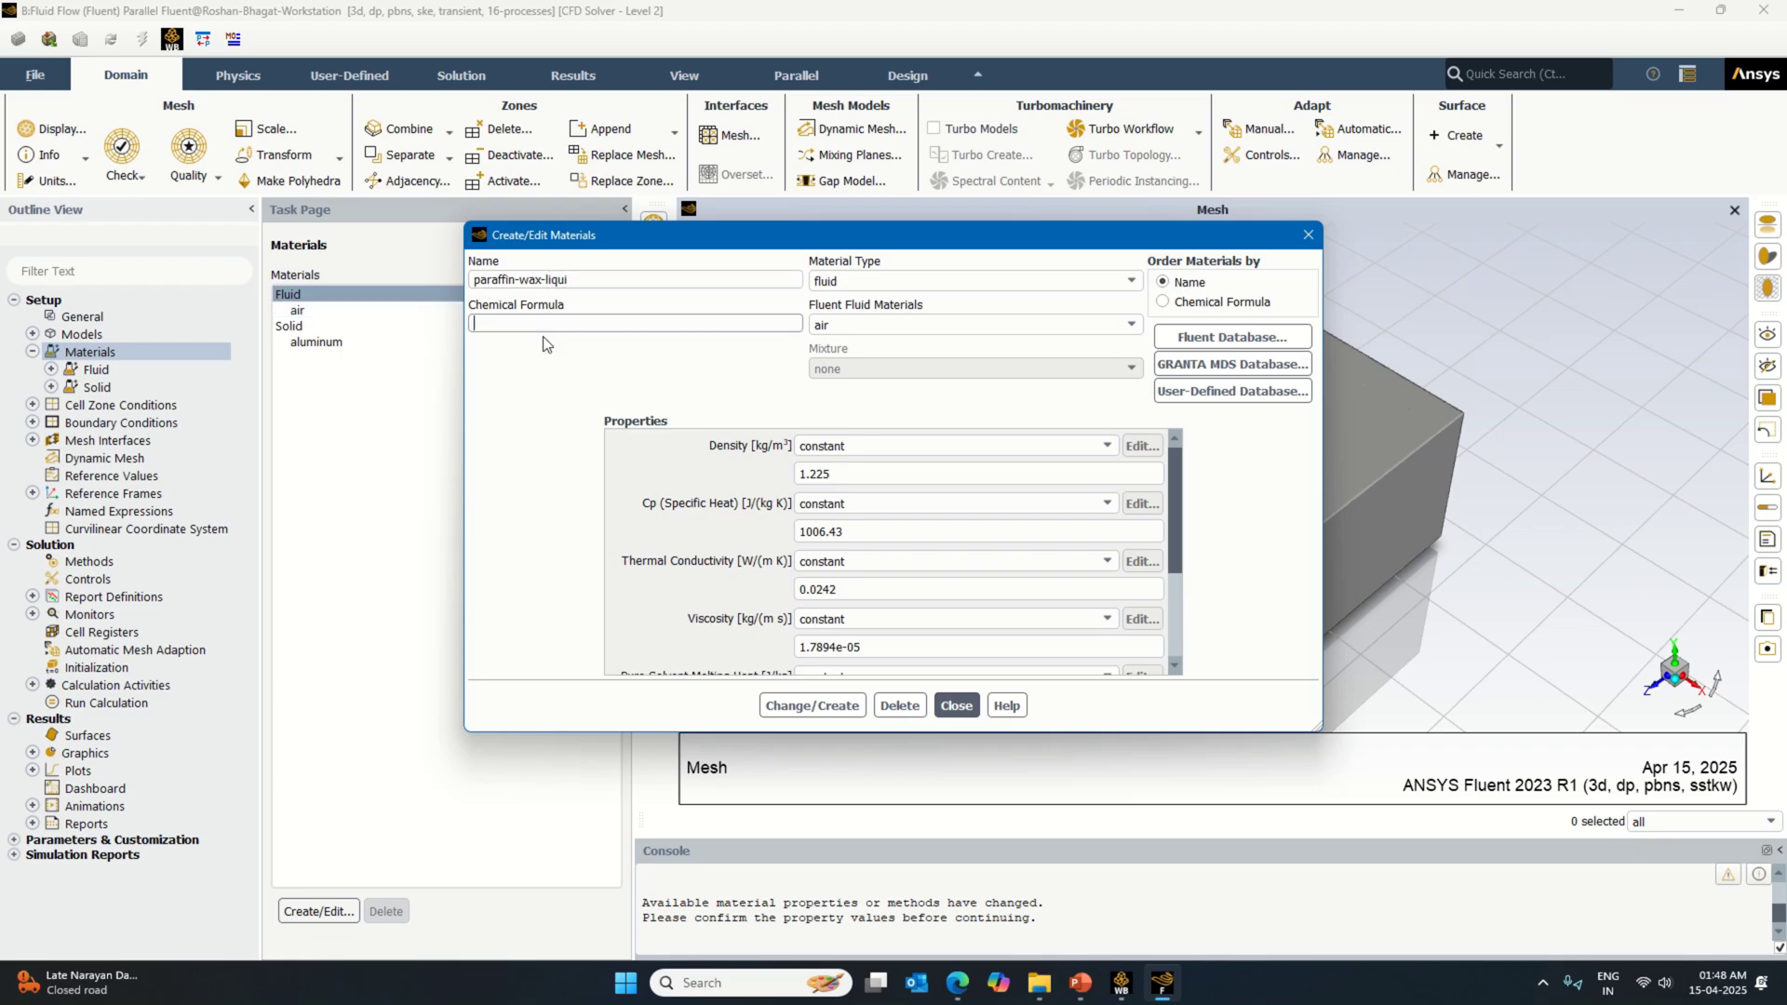
pyautogui.write('paraffin-wax-liquid')
# Step: Set the fluid's density to 790 kg/m³, specific heat to 2150 J/(kg K), thermal conductivity to 0.22 W/(m K) and viscosity to 0.01 kg/(m s)
pyautogui.moveTo(863, 475); pyautogui.dragTo(704, 490)
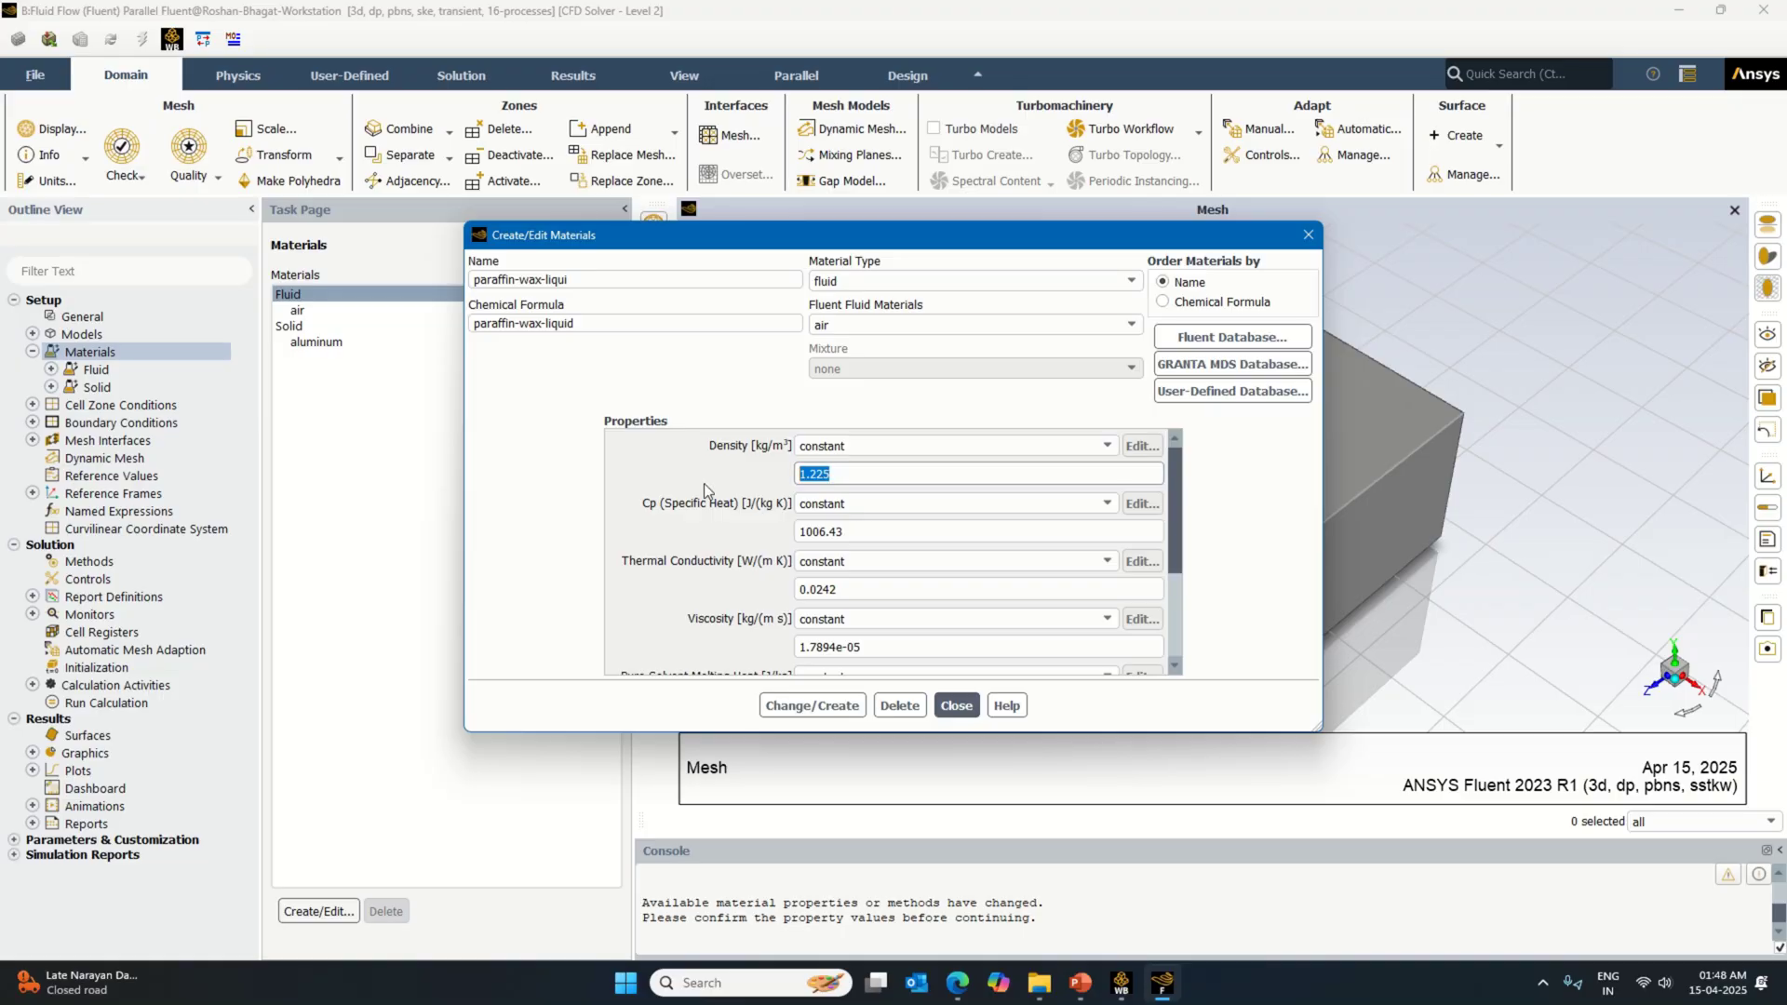
pyautogui.write('9')
pyautogui.press('BackSpace')
pyautogui.write('790')
pyautogui.press('Tab')
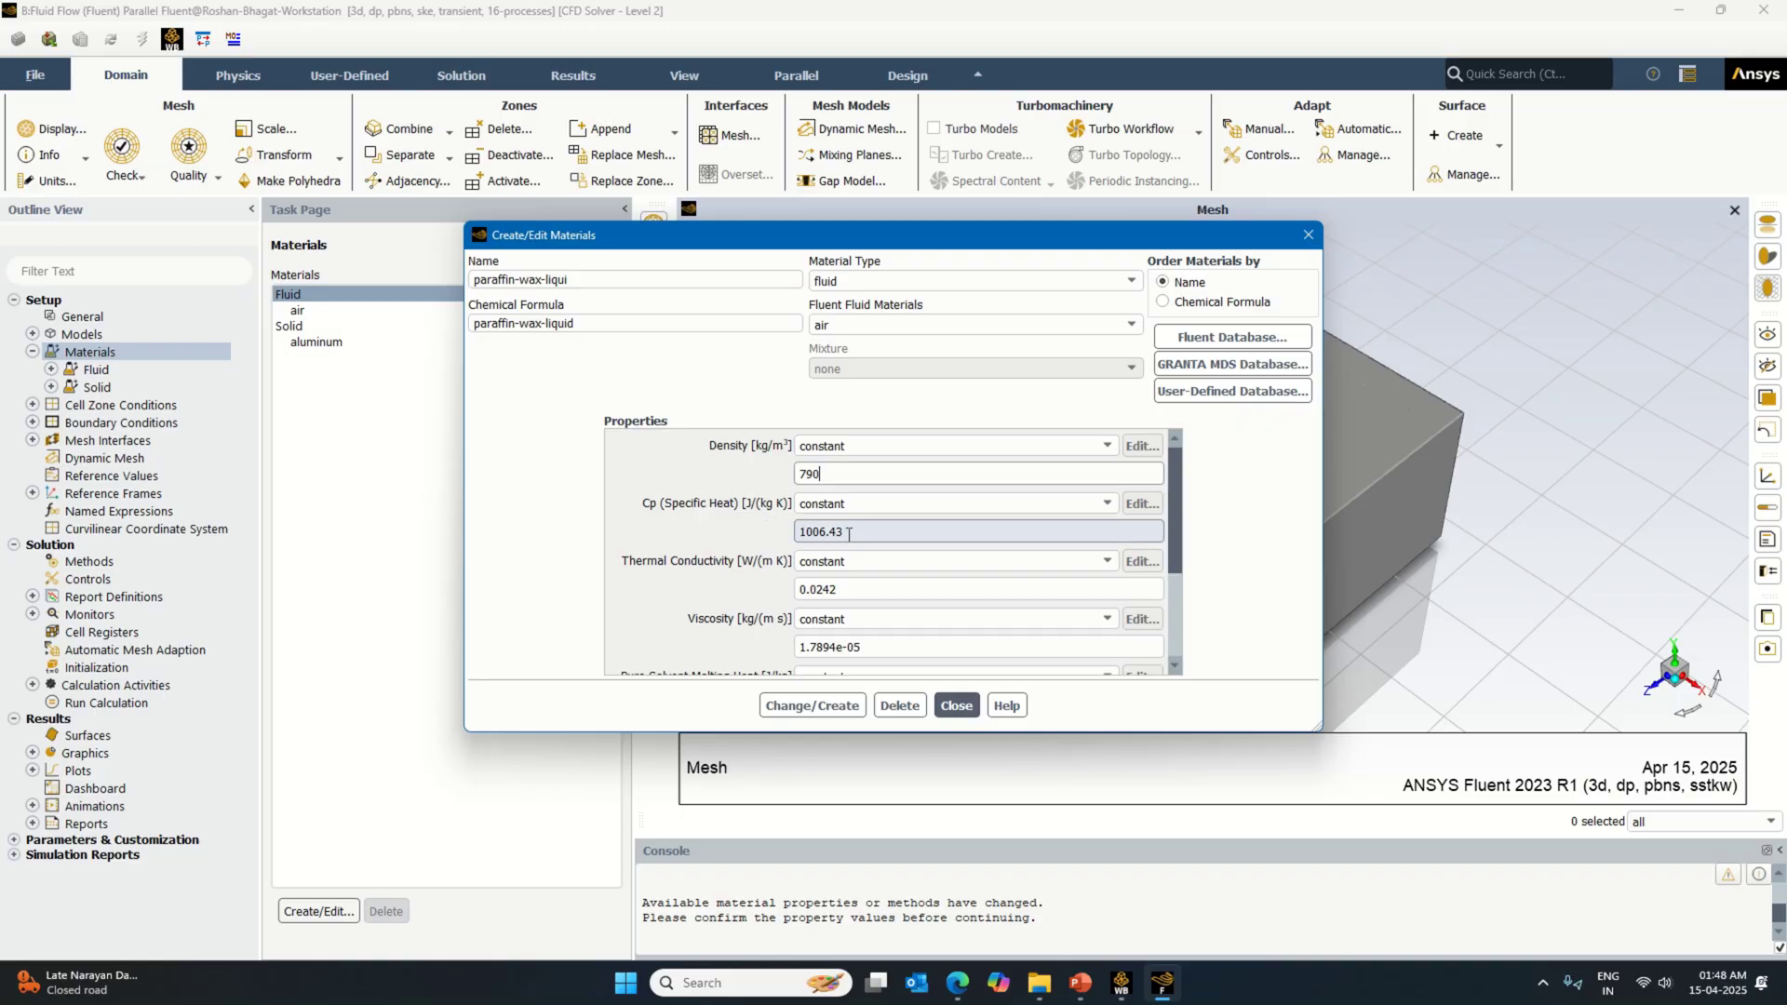
pyautogui.write('2150')
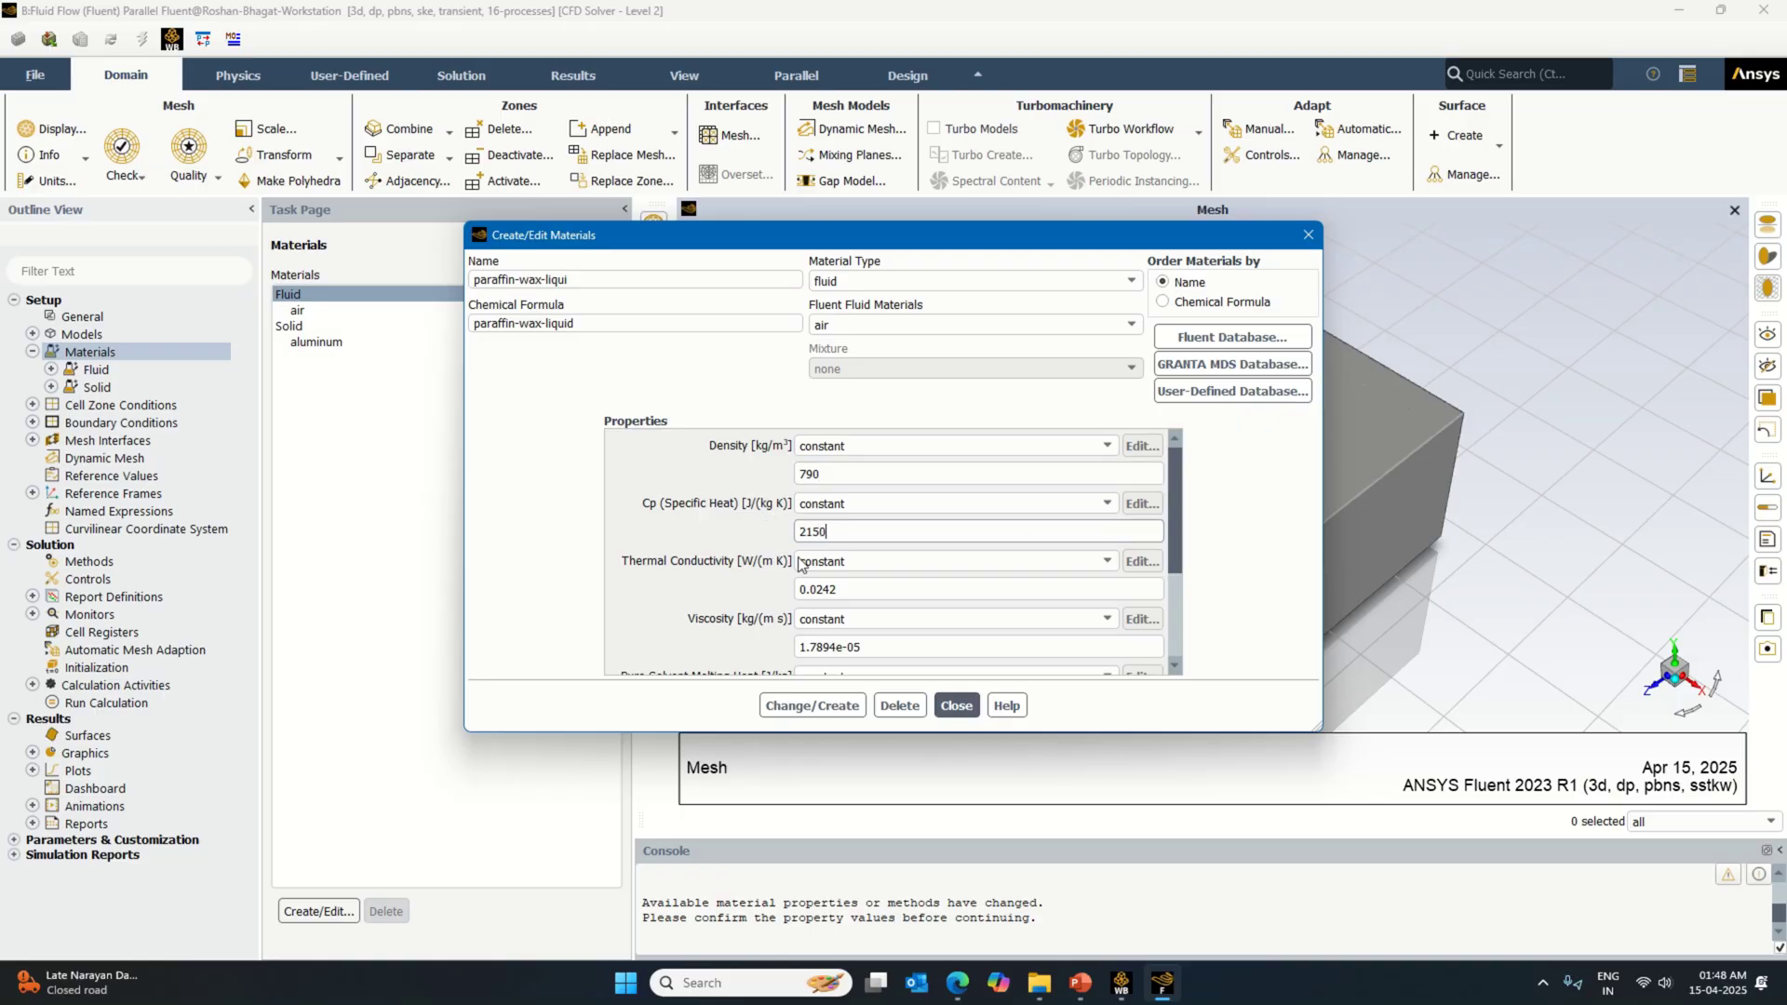
pyautogui.press('Tab')
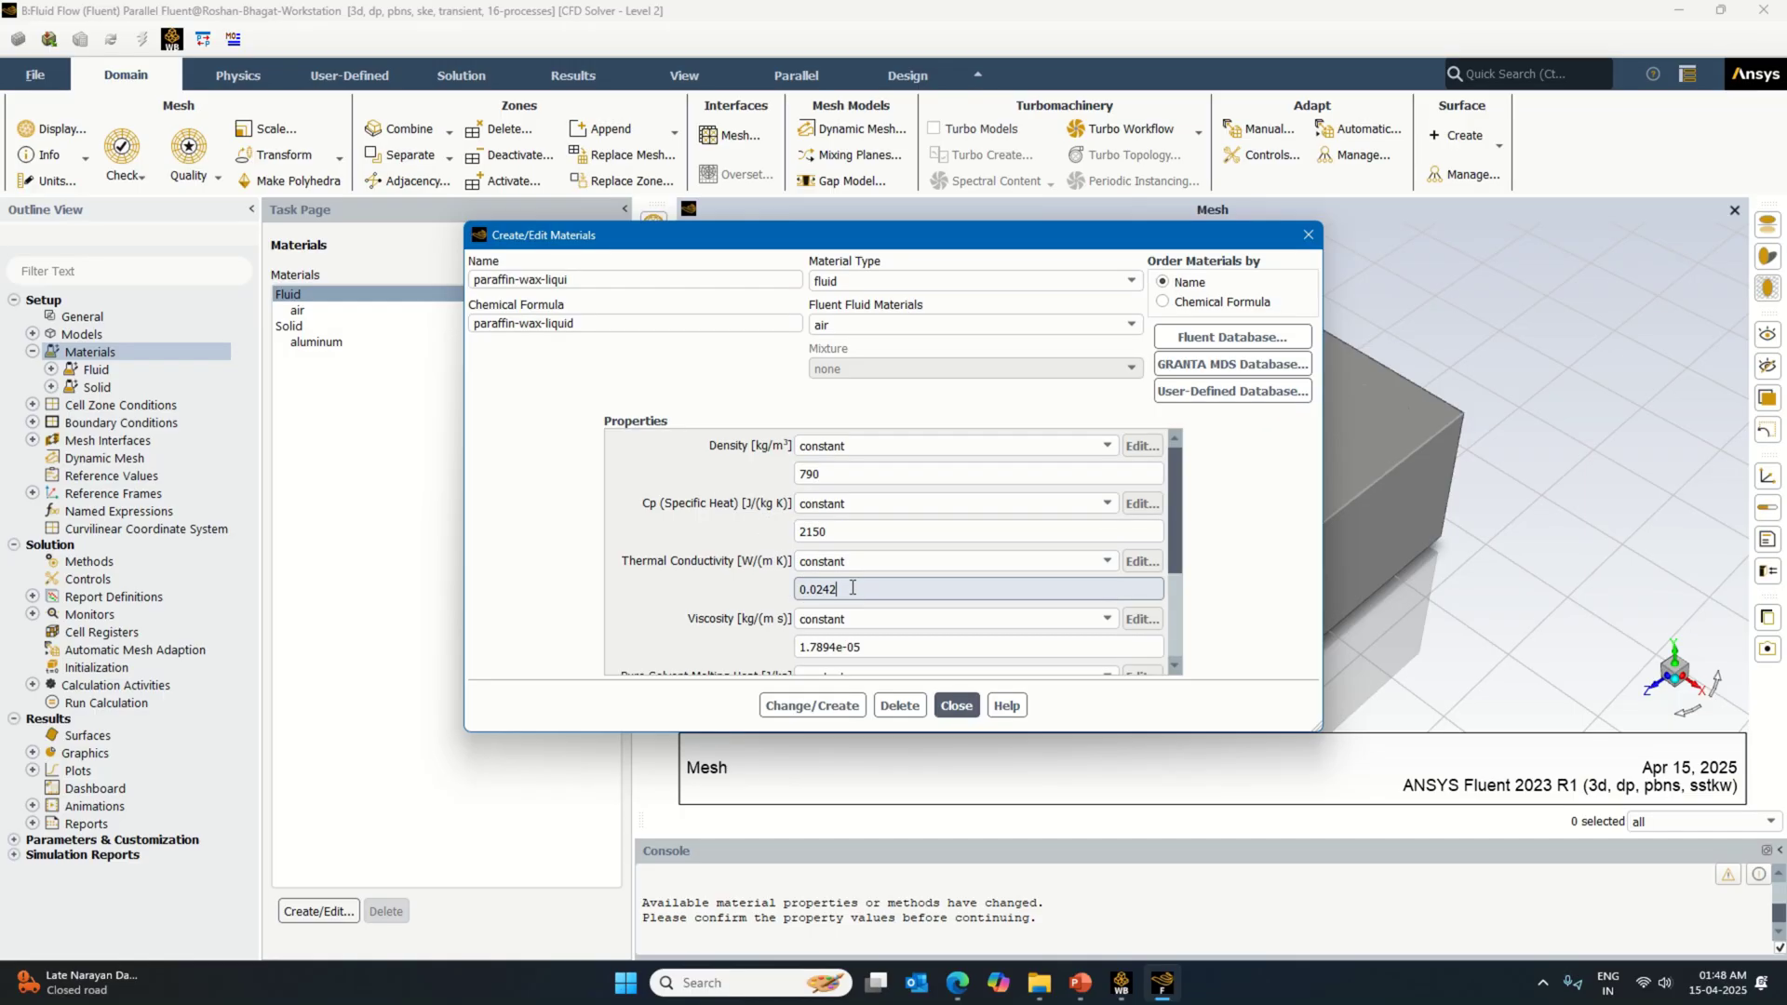
pyautogui.write('0.2')
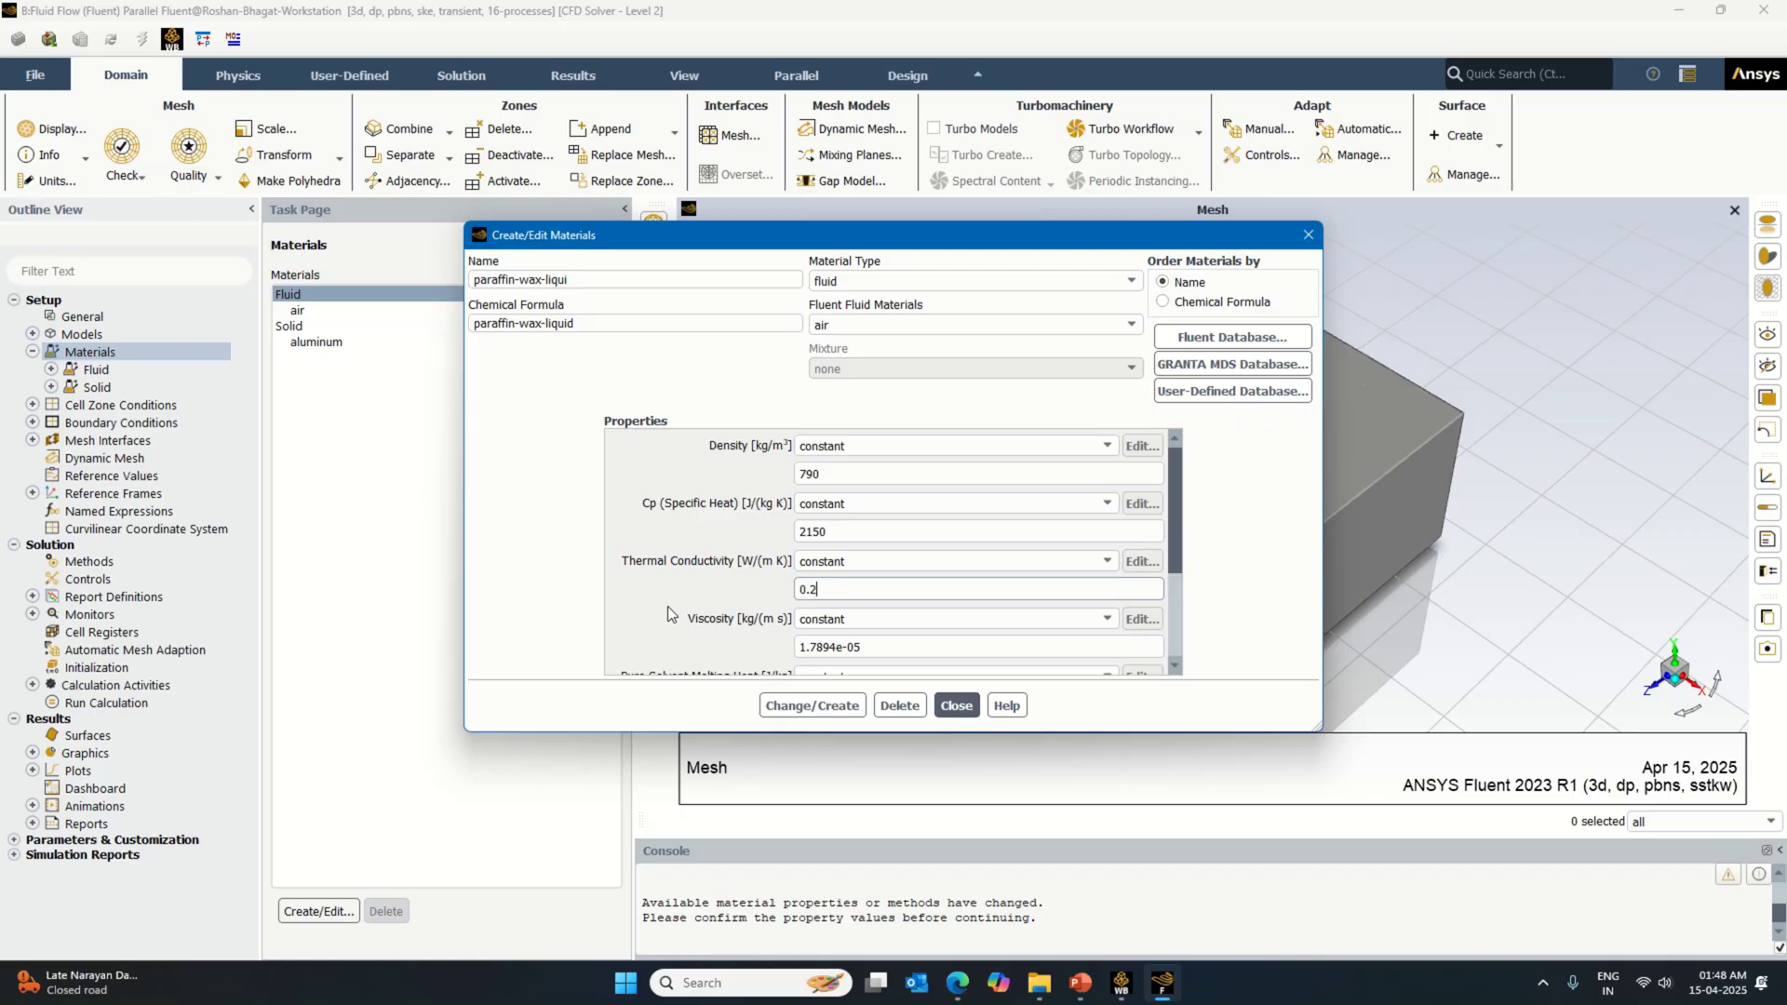
pyautogui.write('2')
pyautogui.press('Tab')
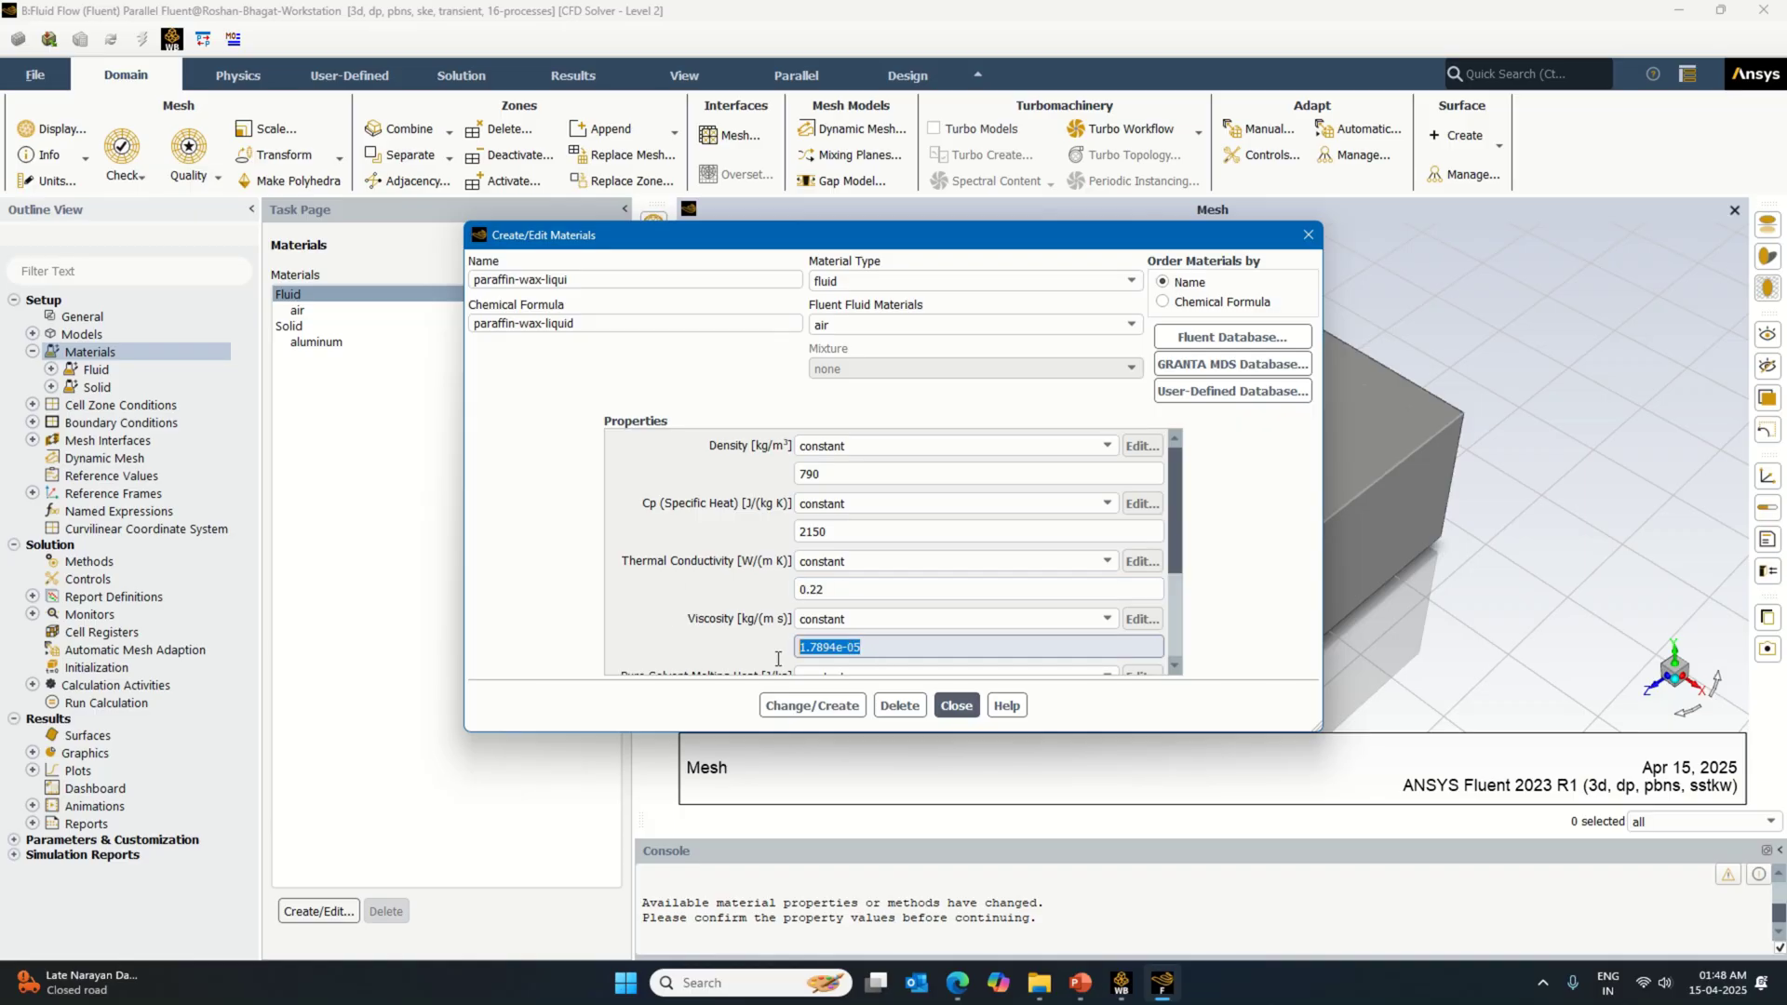
pyautogui.write('0.01')
# Step: Set melting heat to 240800 J/kg, solidus to 313.6 K and liquidus to 317.7 K, then create the fluid, overwriting air
pyautogui.scroll(-3, 763, 665)
pyautogui.press('Tab')
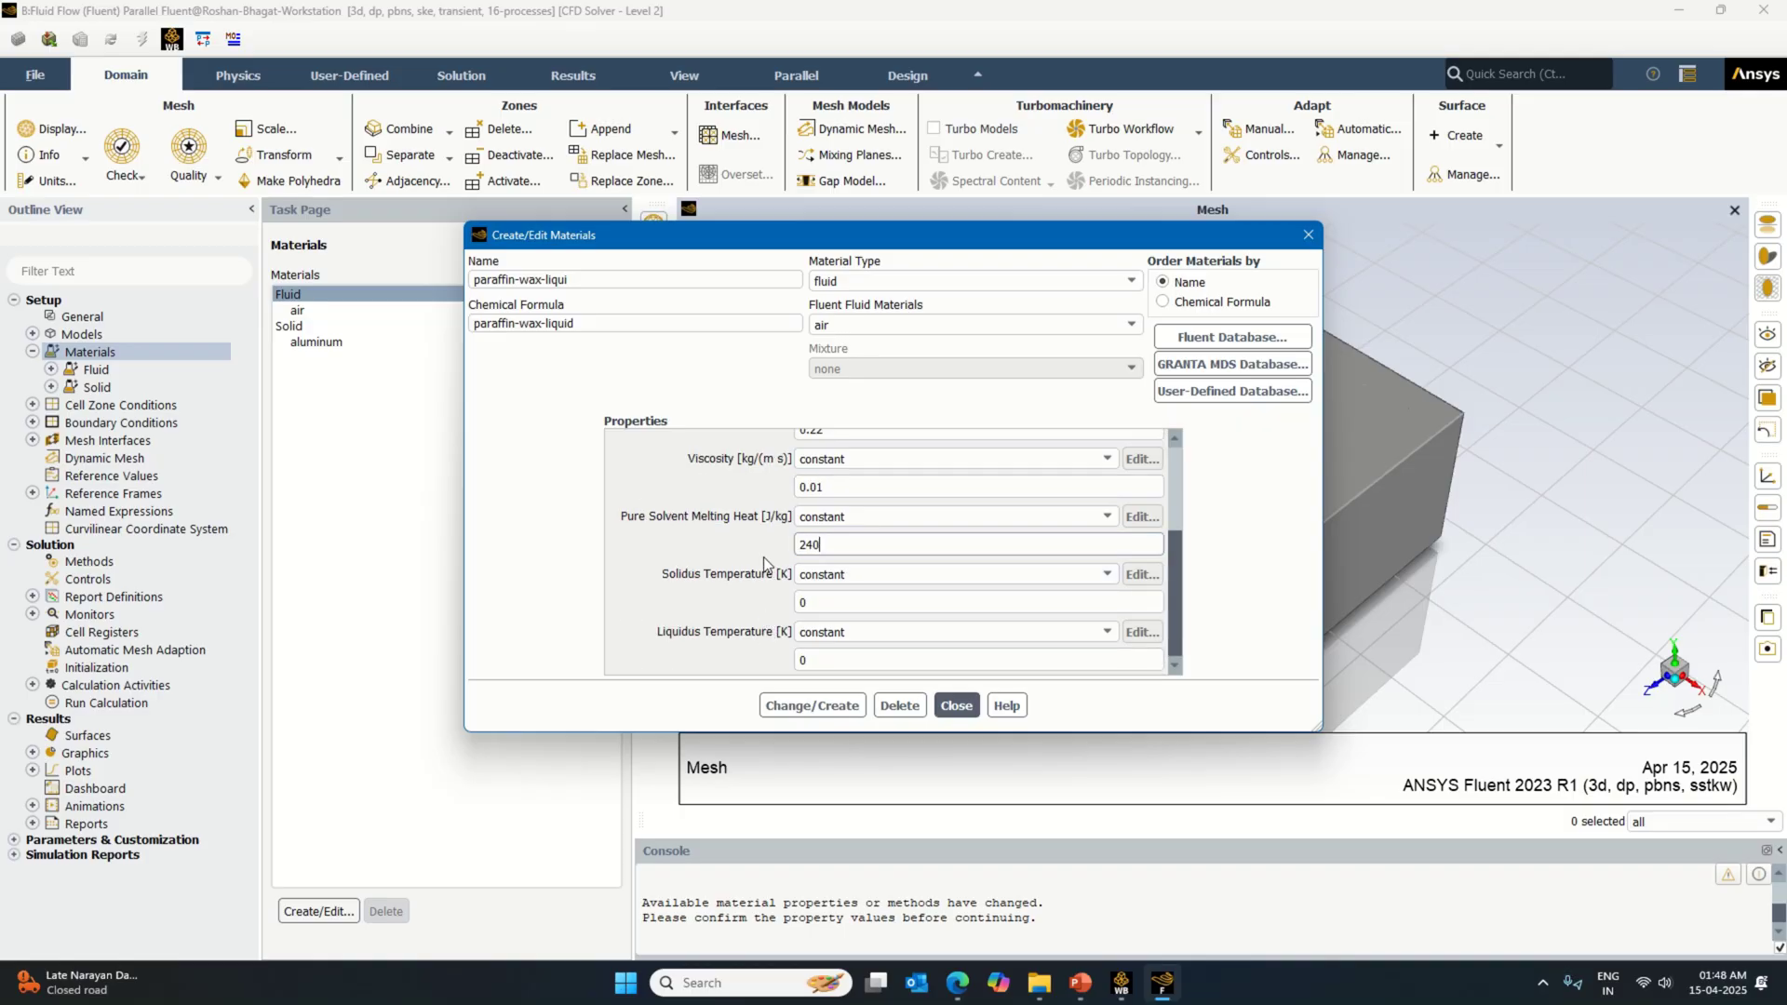
pyautogui.write('240800')
pyautogui.press('Tab')
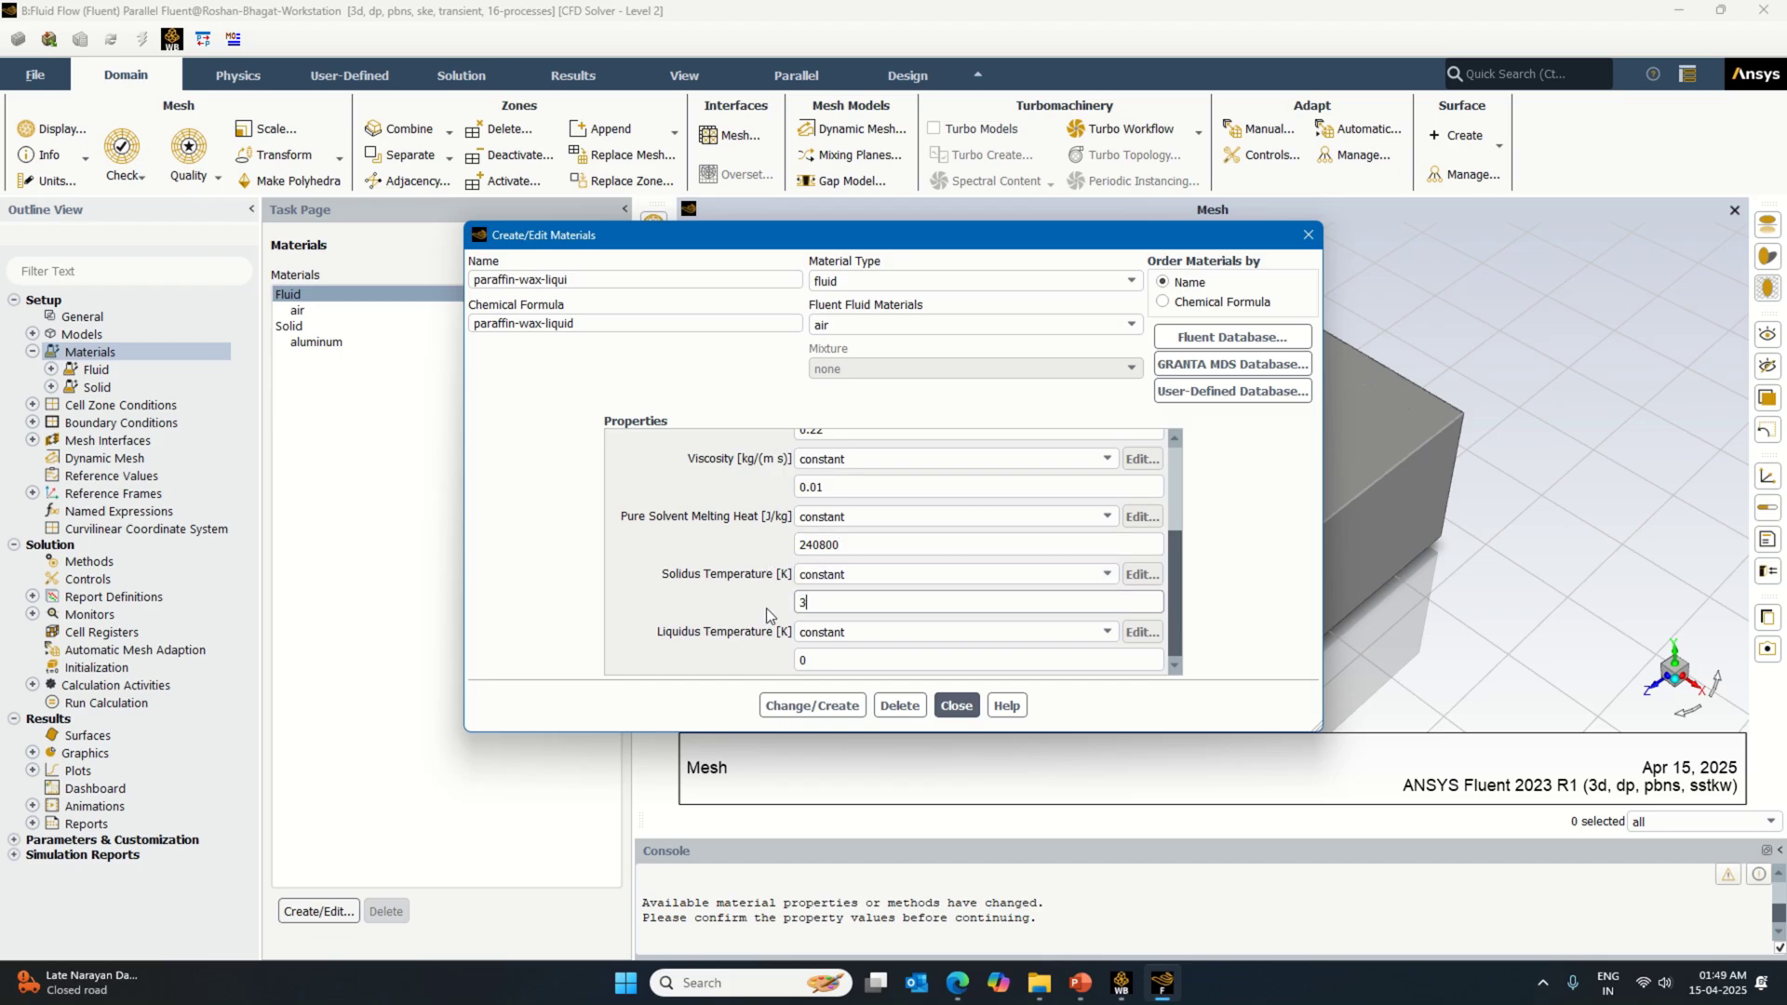
pyautogui.write('313.6')
pyautogui.press('Tab')
pyautogui.press('Tab')
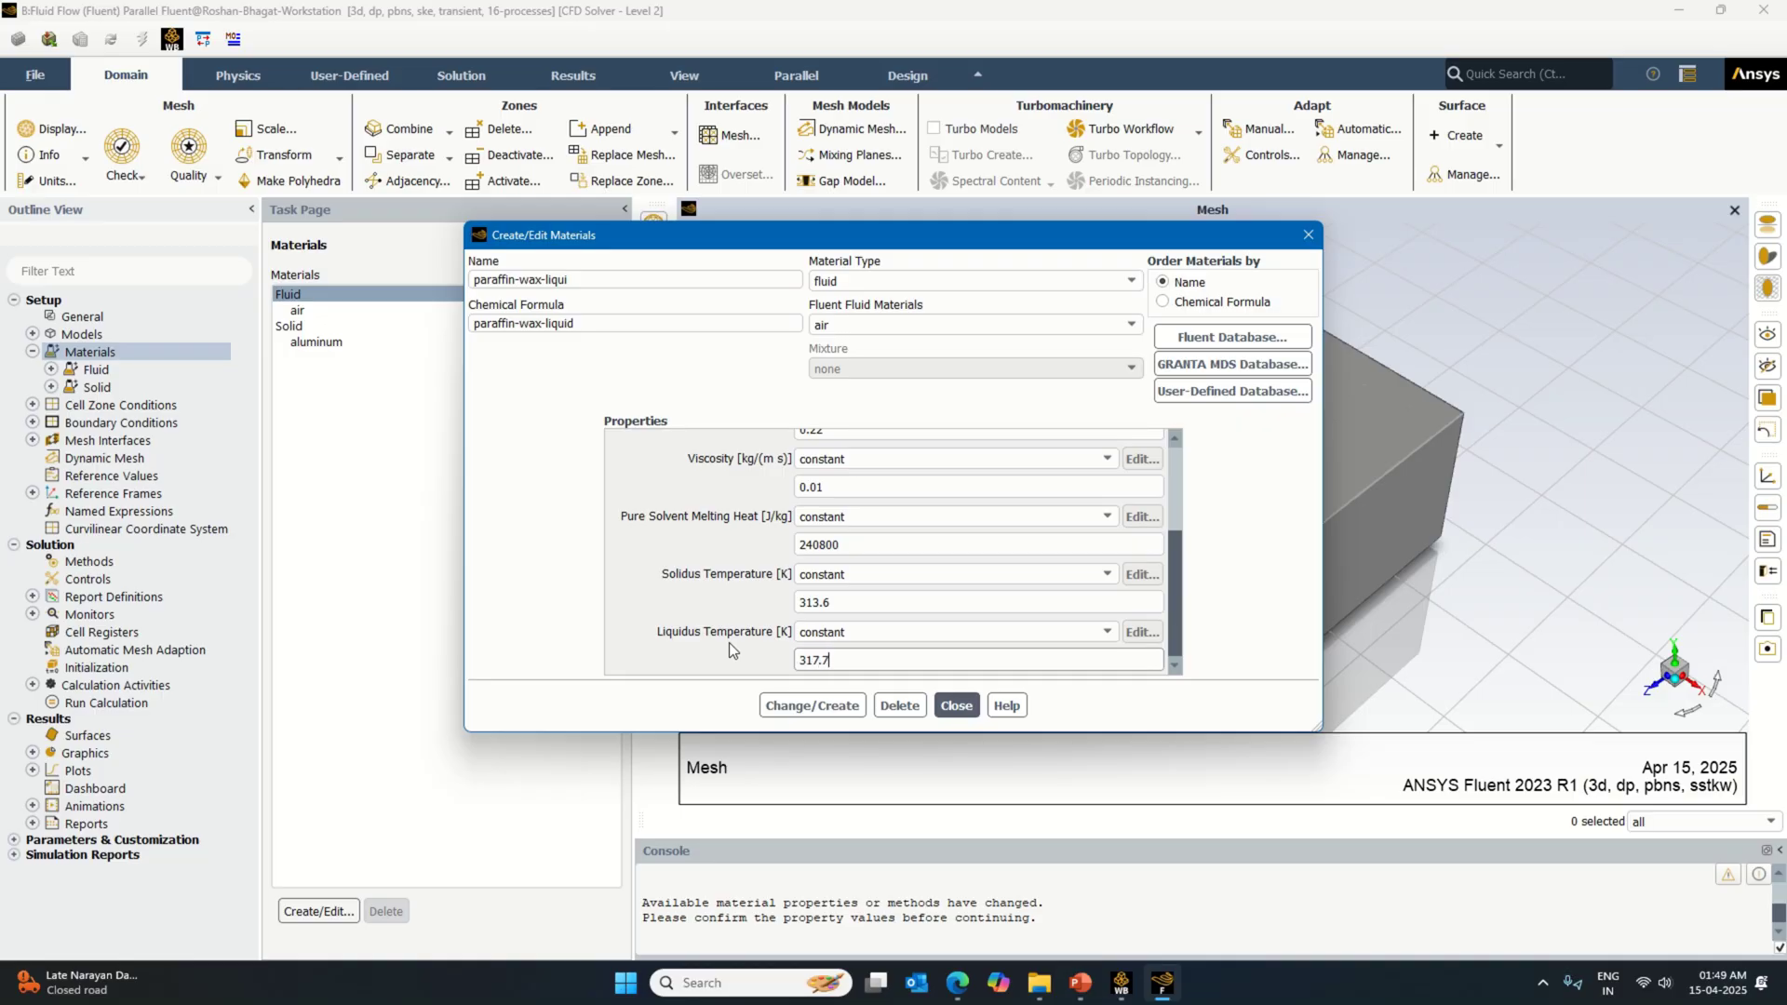
pyautogui.click(812, 705)
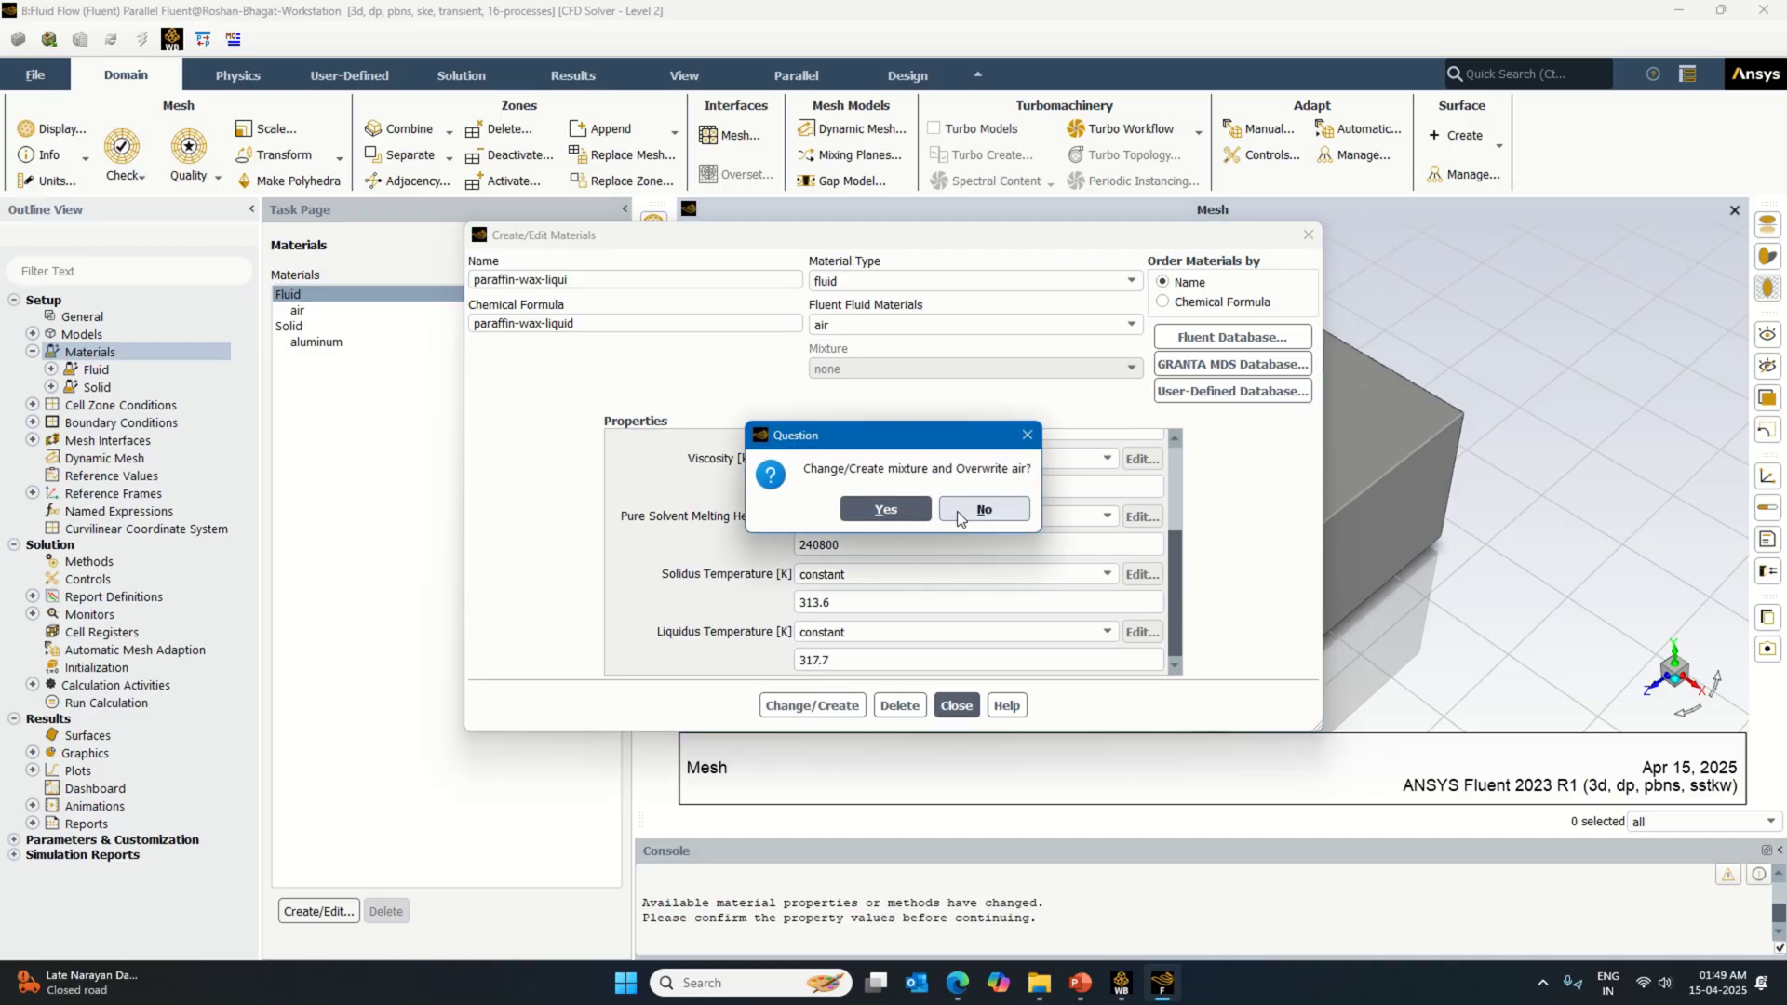
pyautogui.click(913, 509)
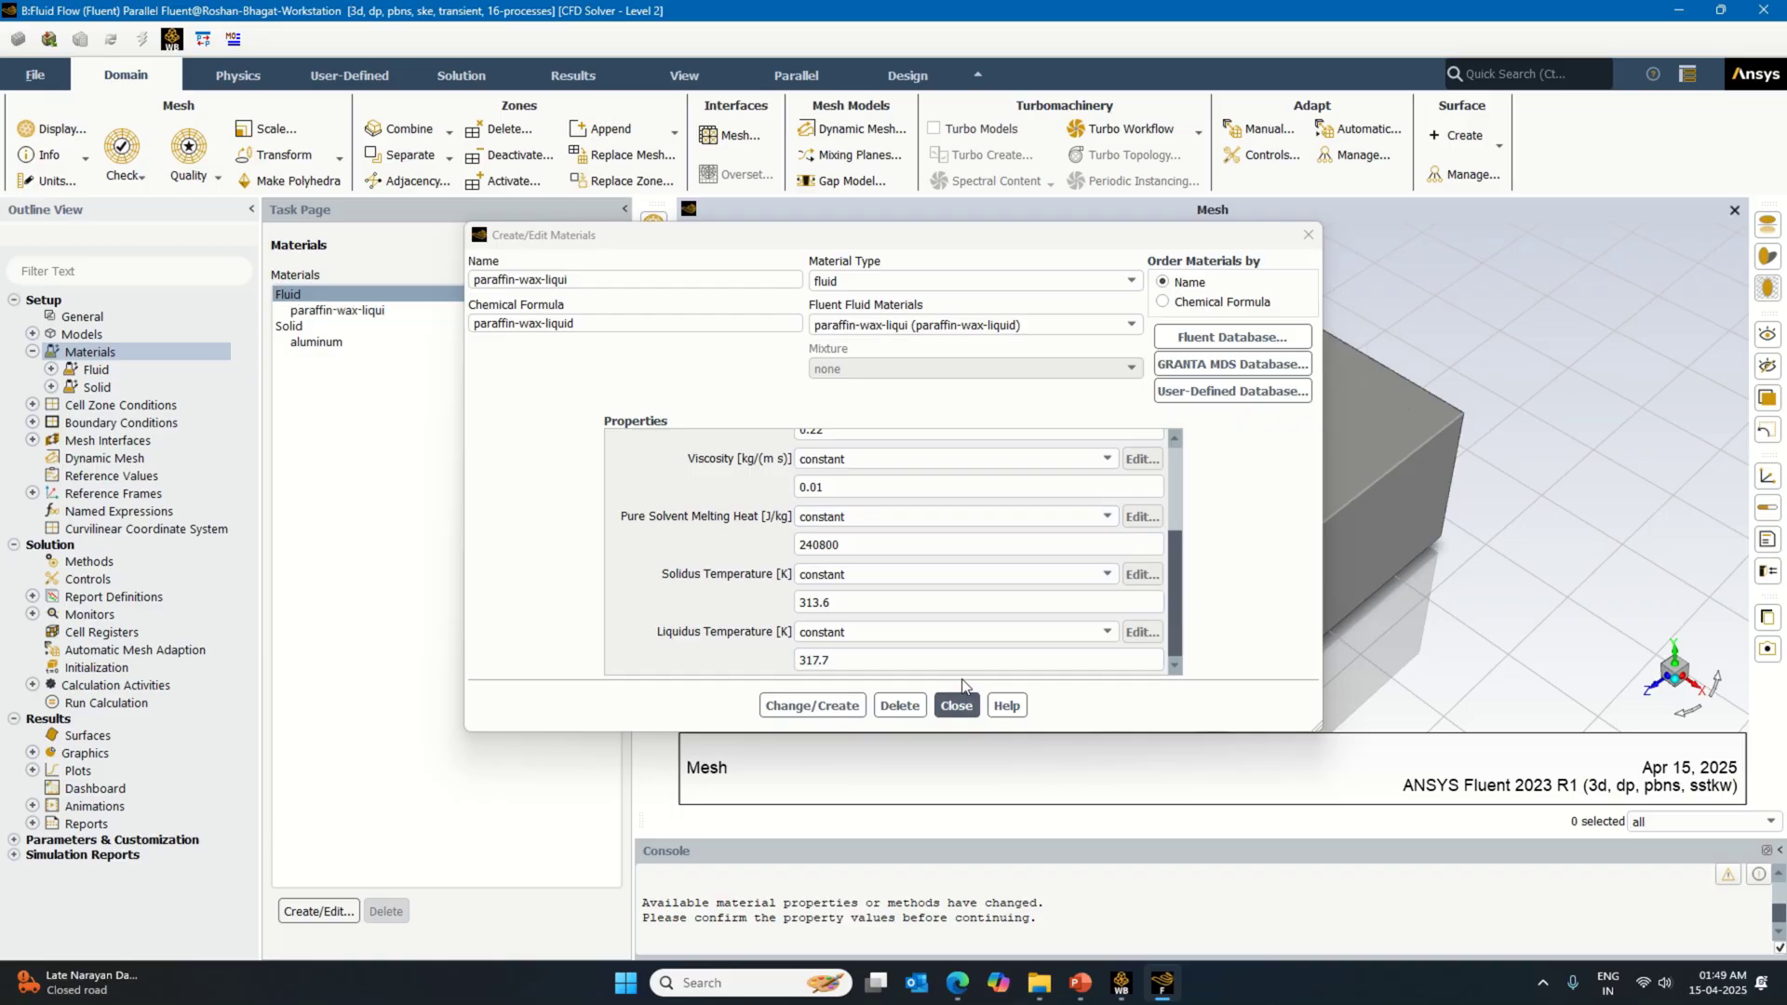
pyautogui.click(955, 707)
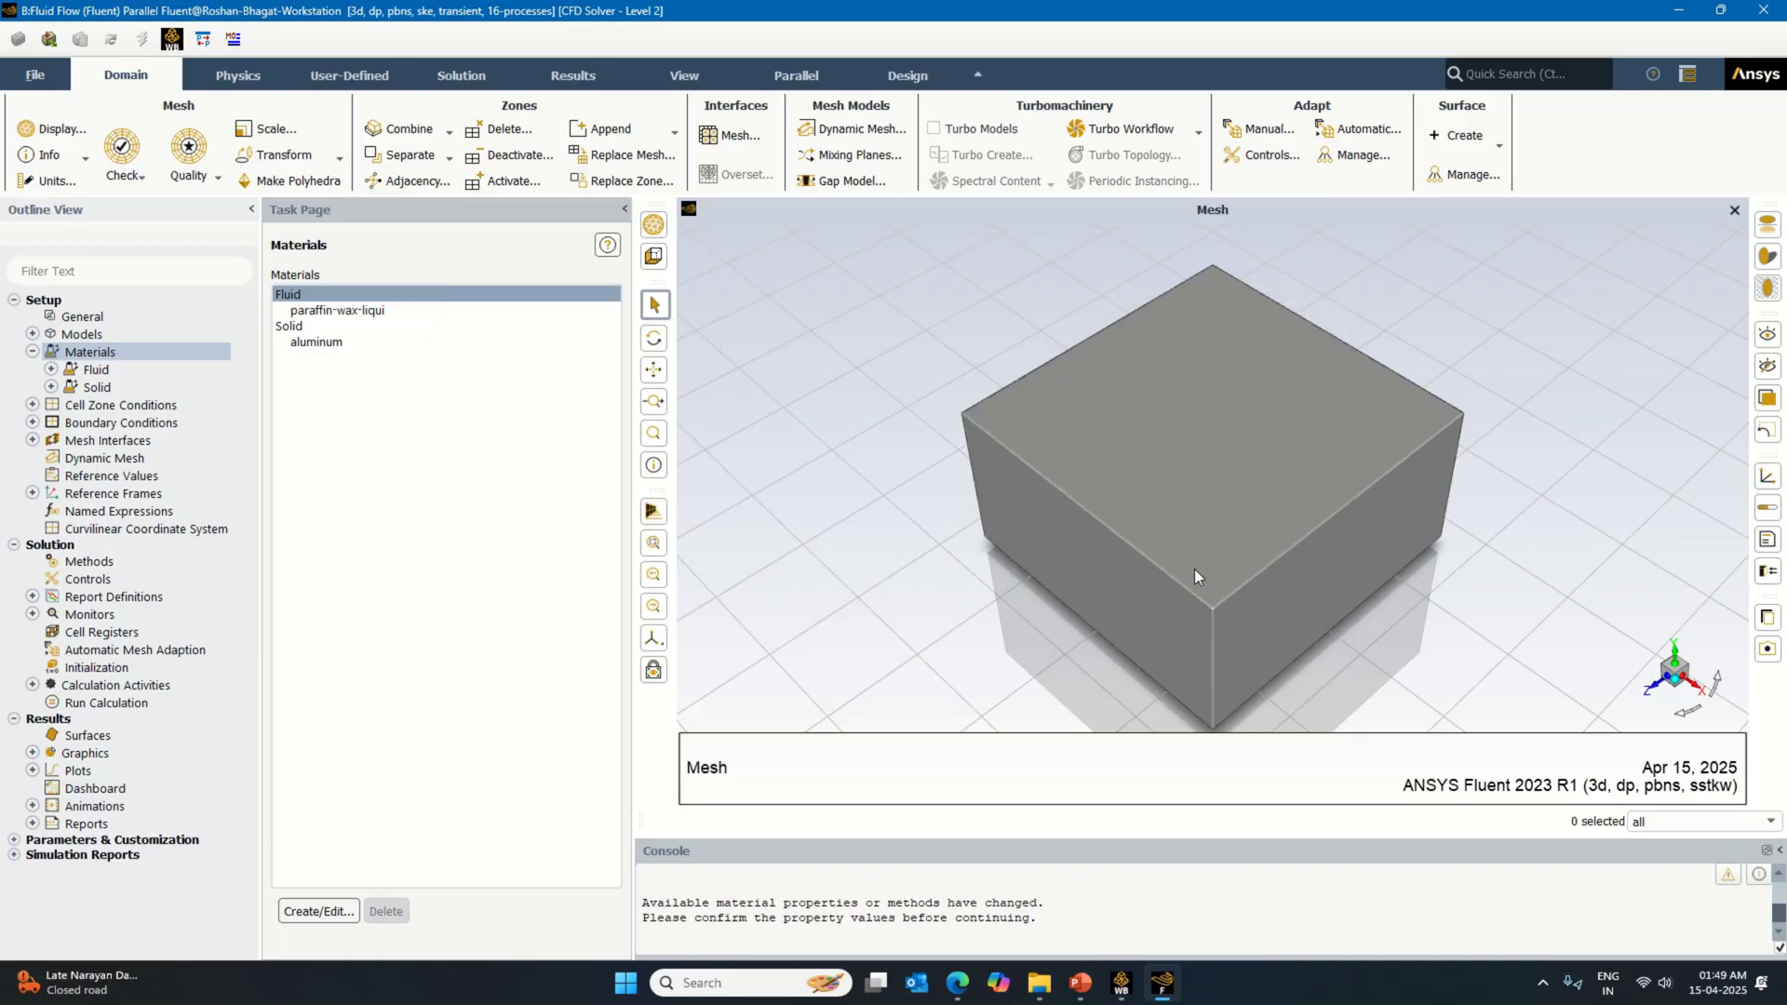
# Step: Try to rename the paraffin wax fluid material to paraffin-wax-liquid
pyautogui.click(443, 311)
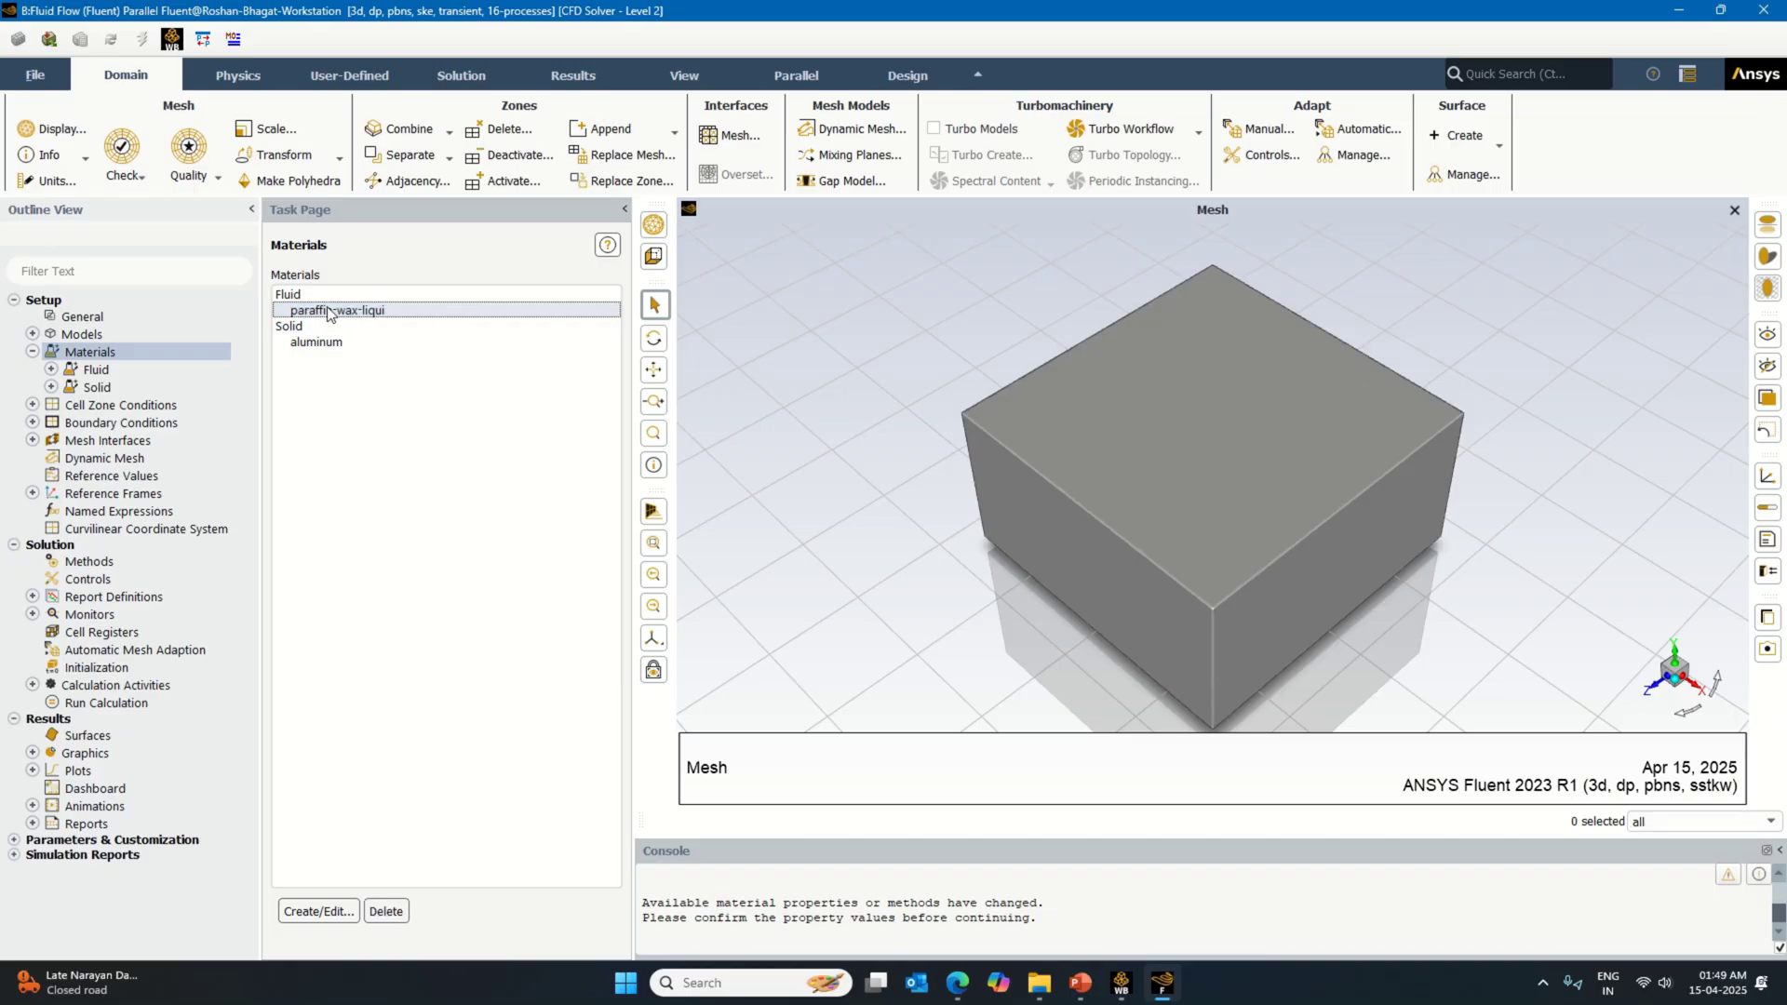
pyautogui.click(318, 912)
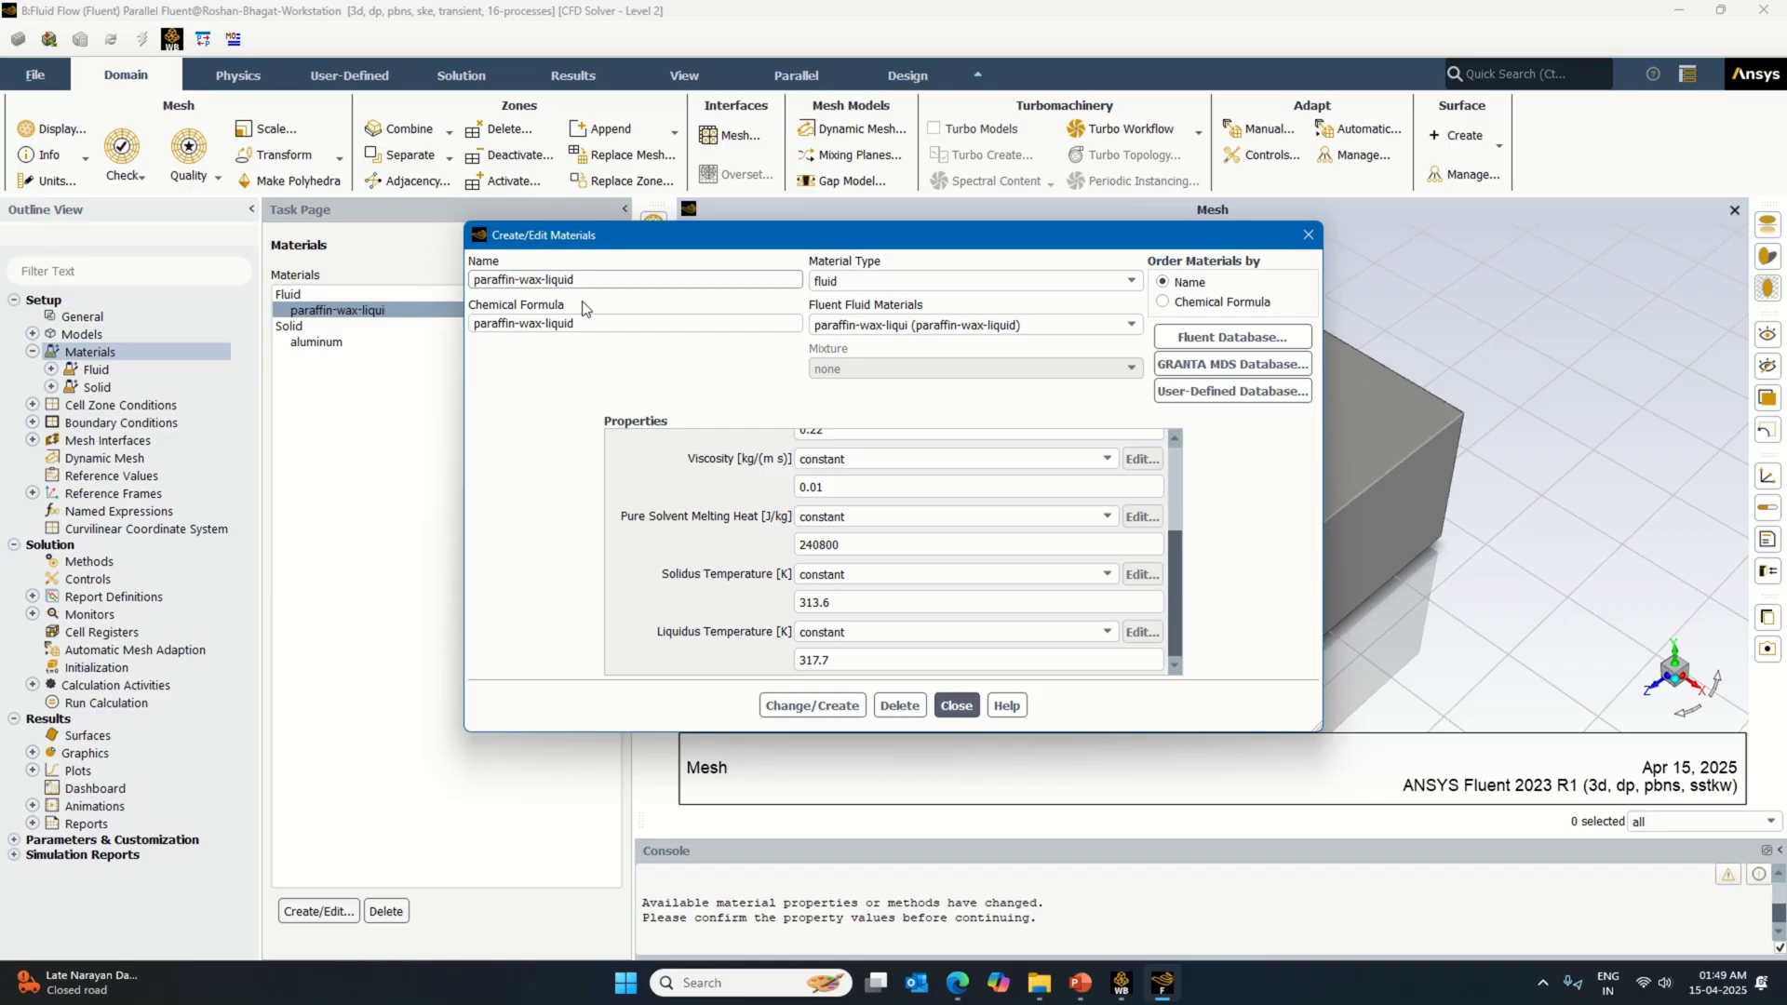
pyautogui.click(844, 703)
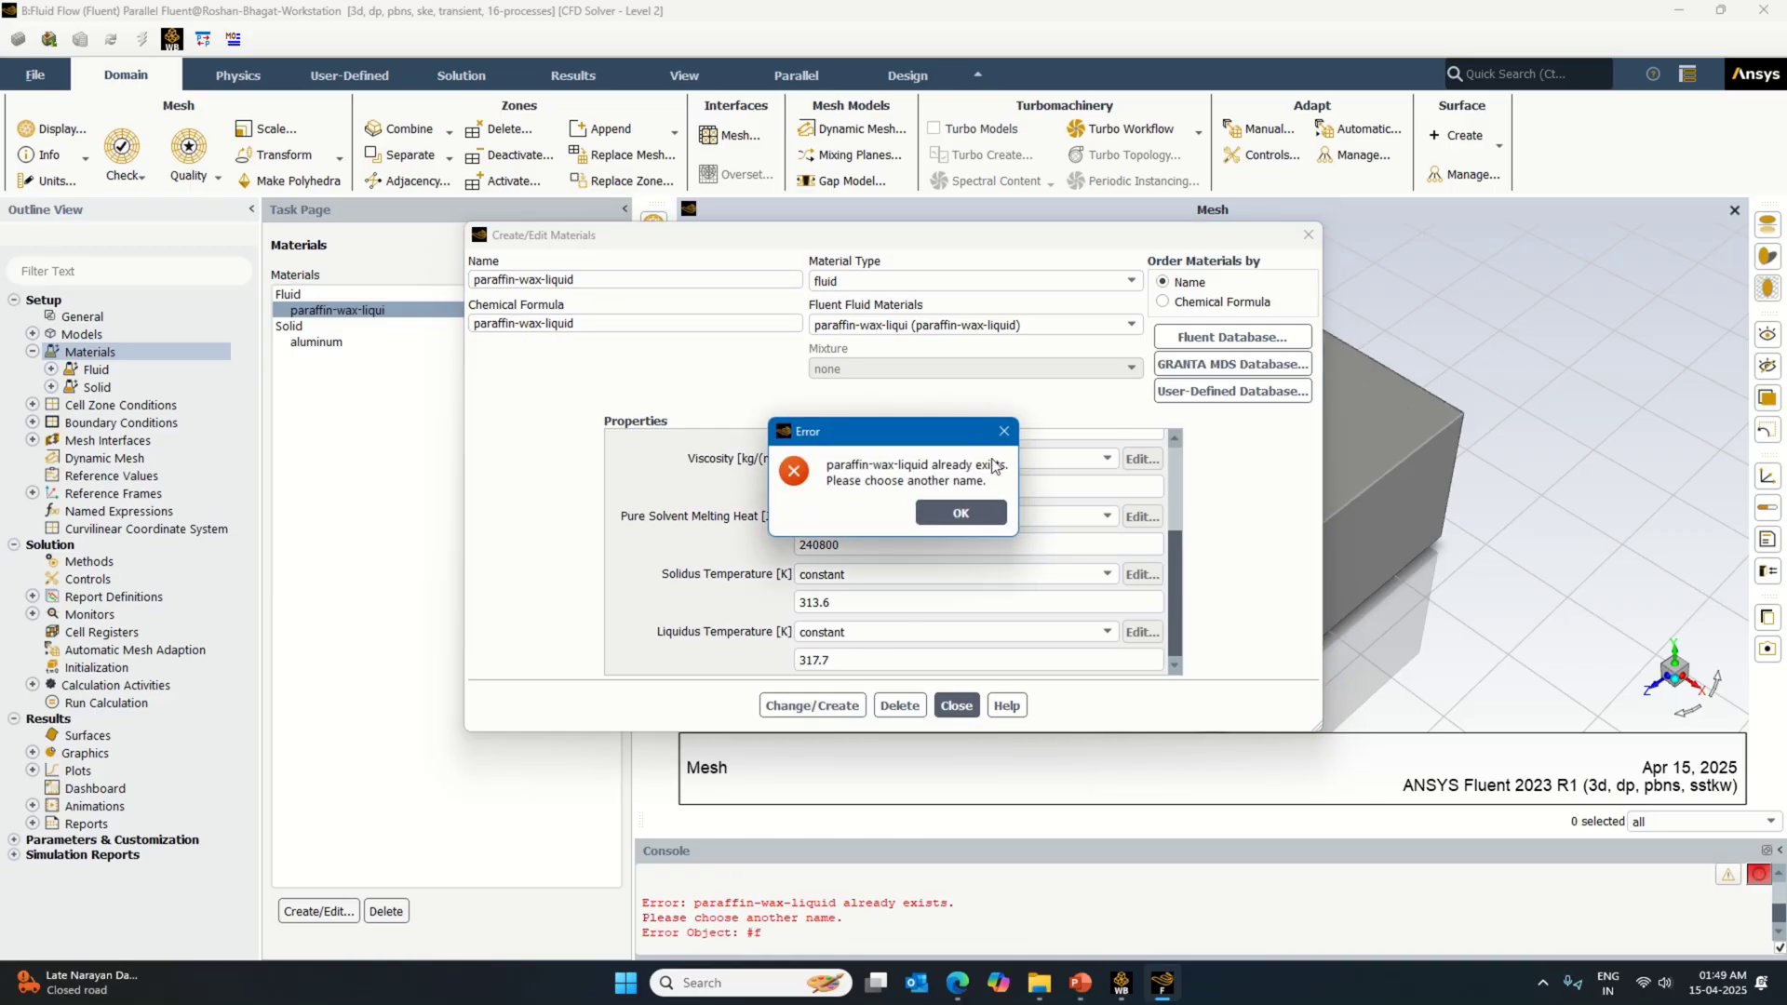
pyautogui.click(968, 513)
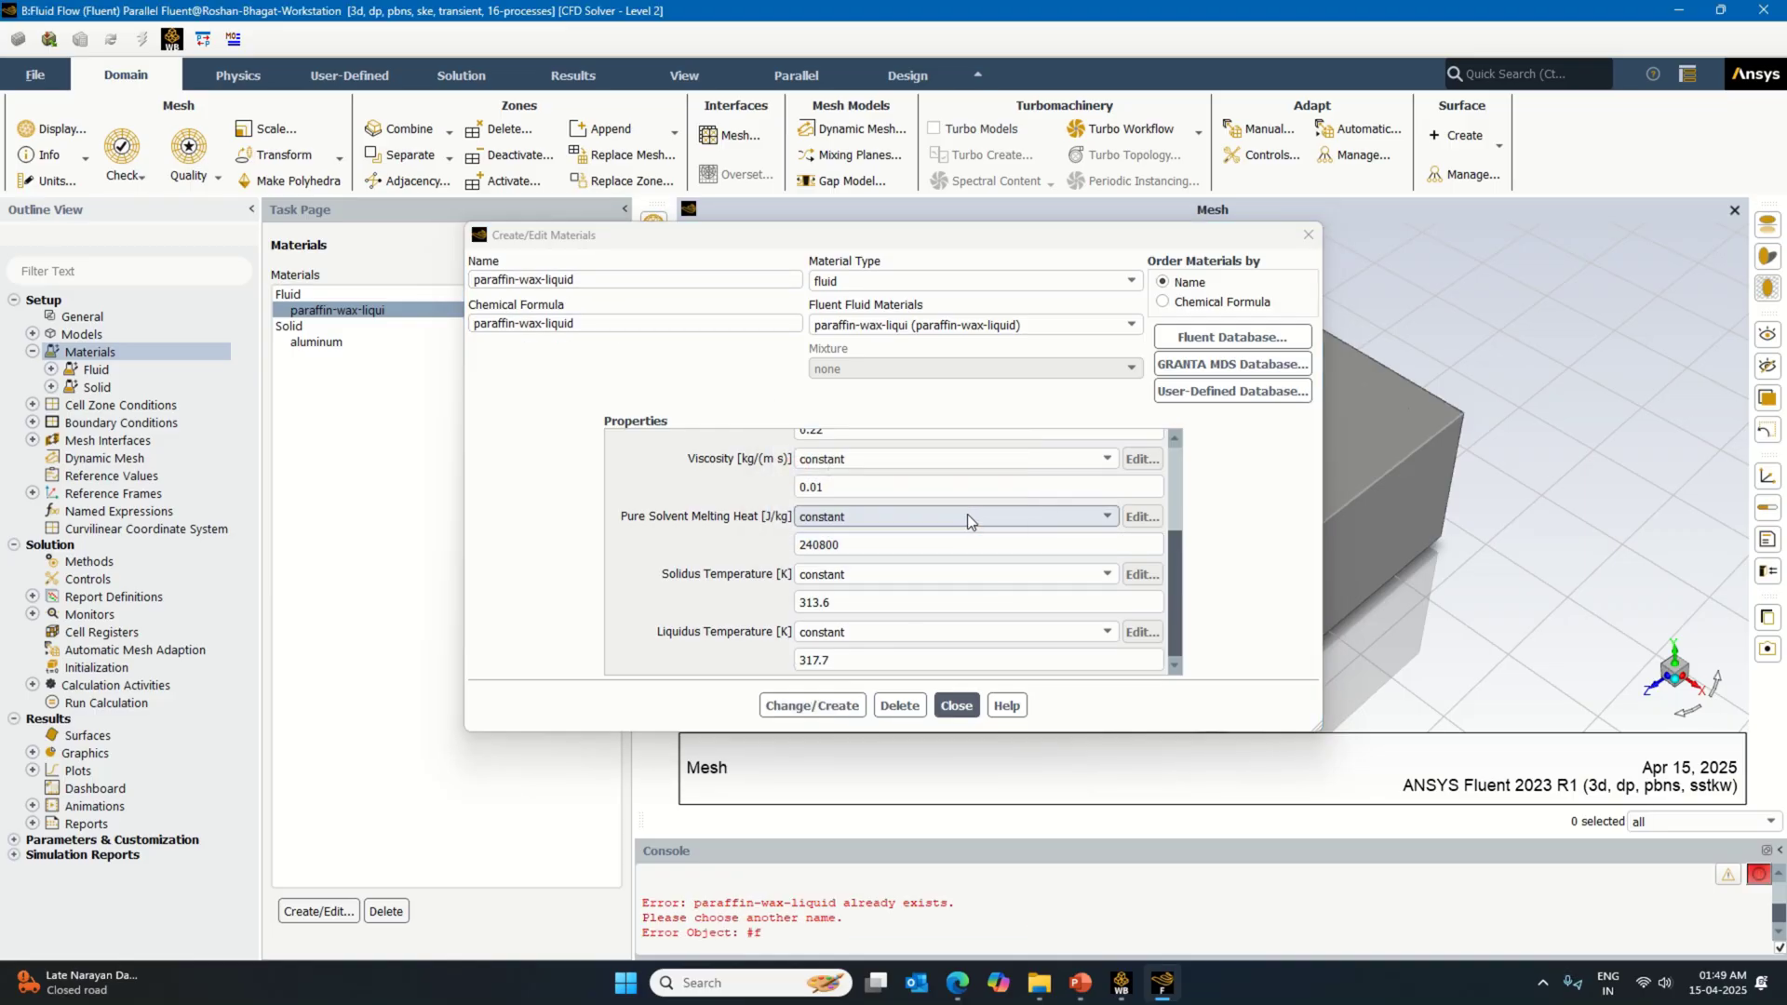
pyautogui.click(955, 706)
pyautogui.click(375, 316)
pyautogui.click(317, 911)
pyautogui.click(597, 281)
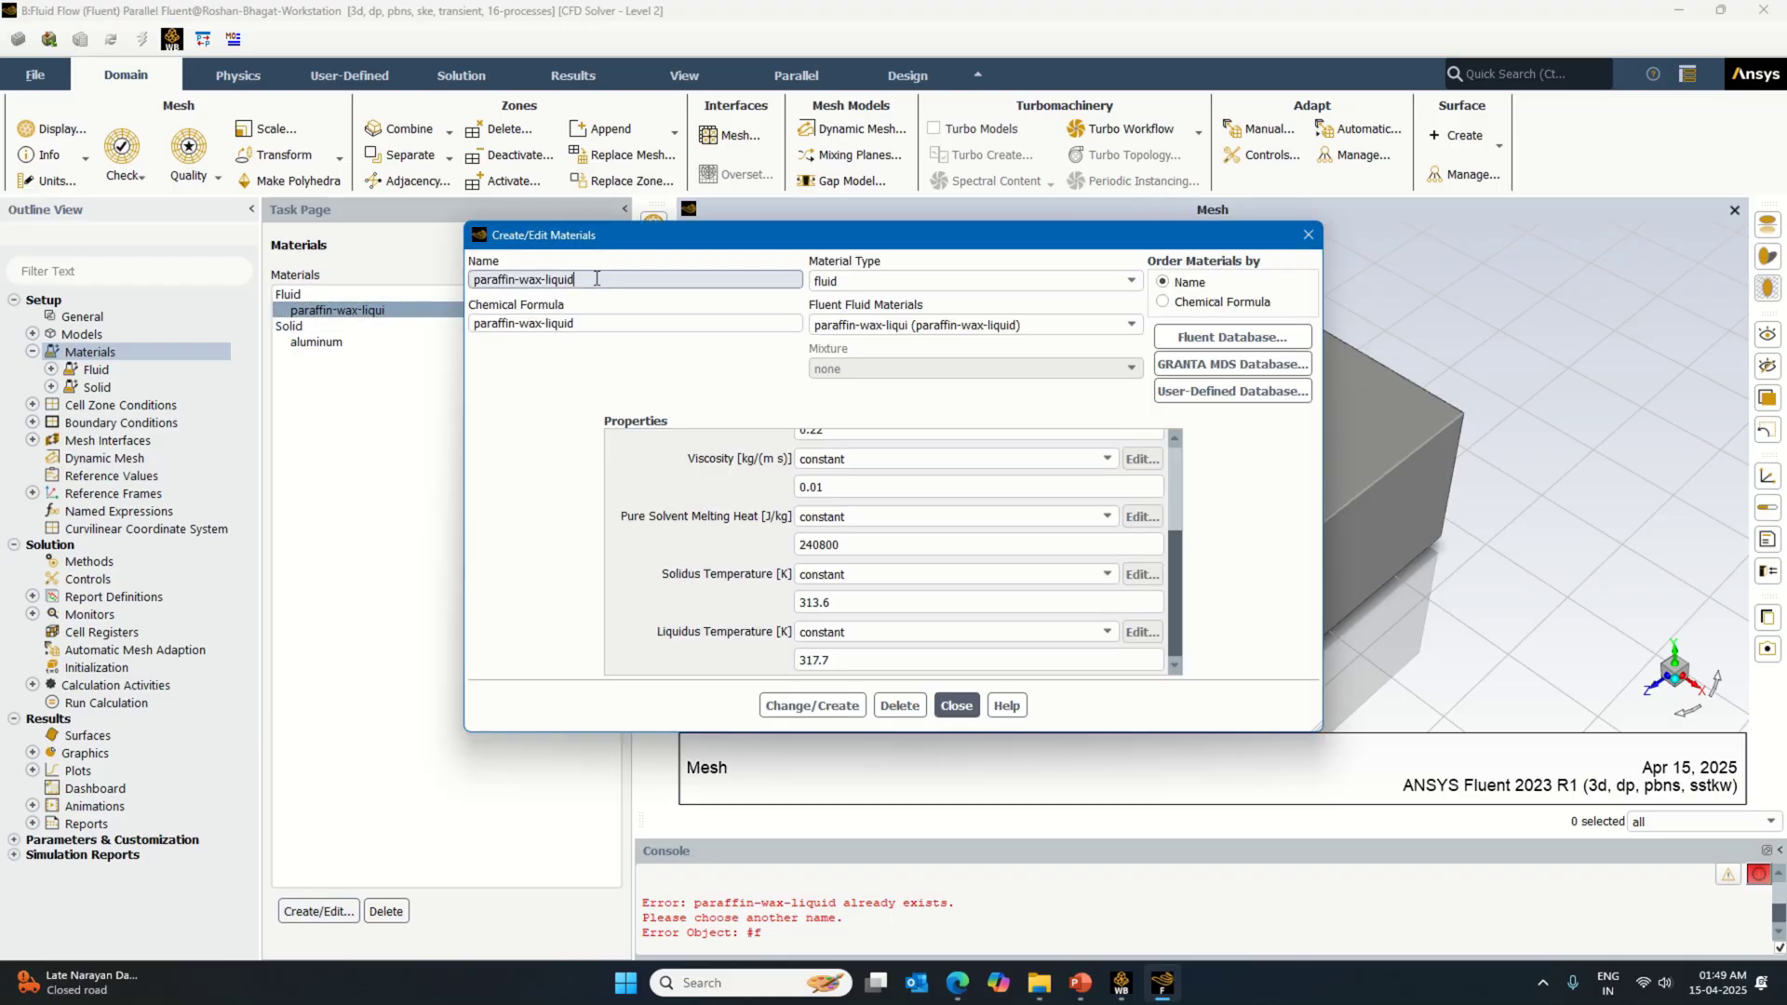
pyautogui.click(956, 707)
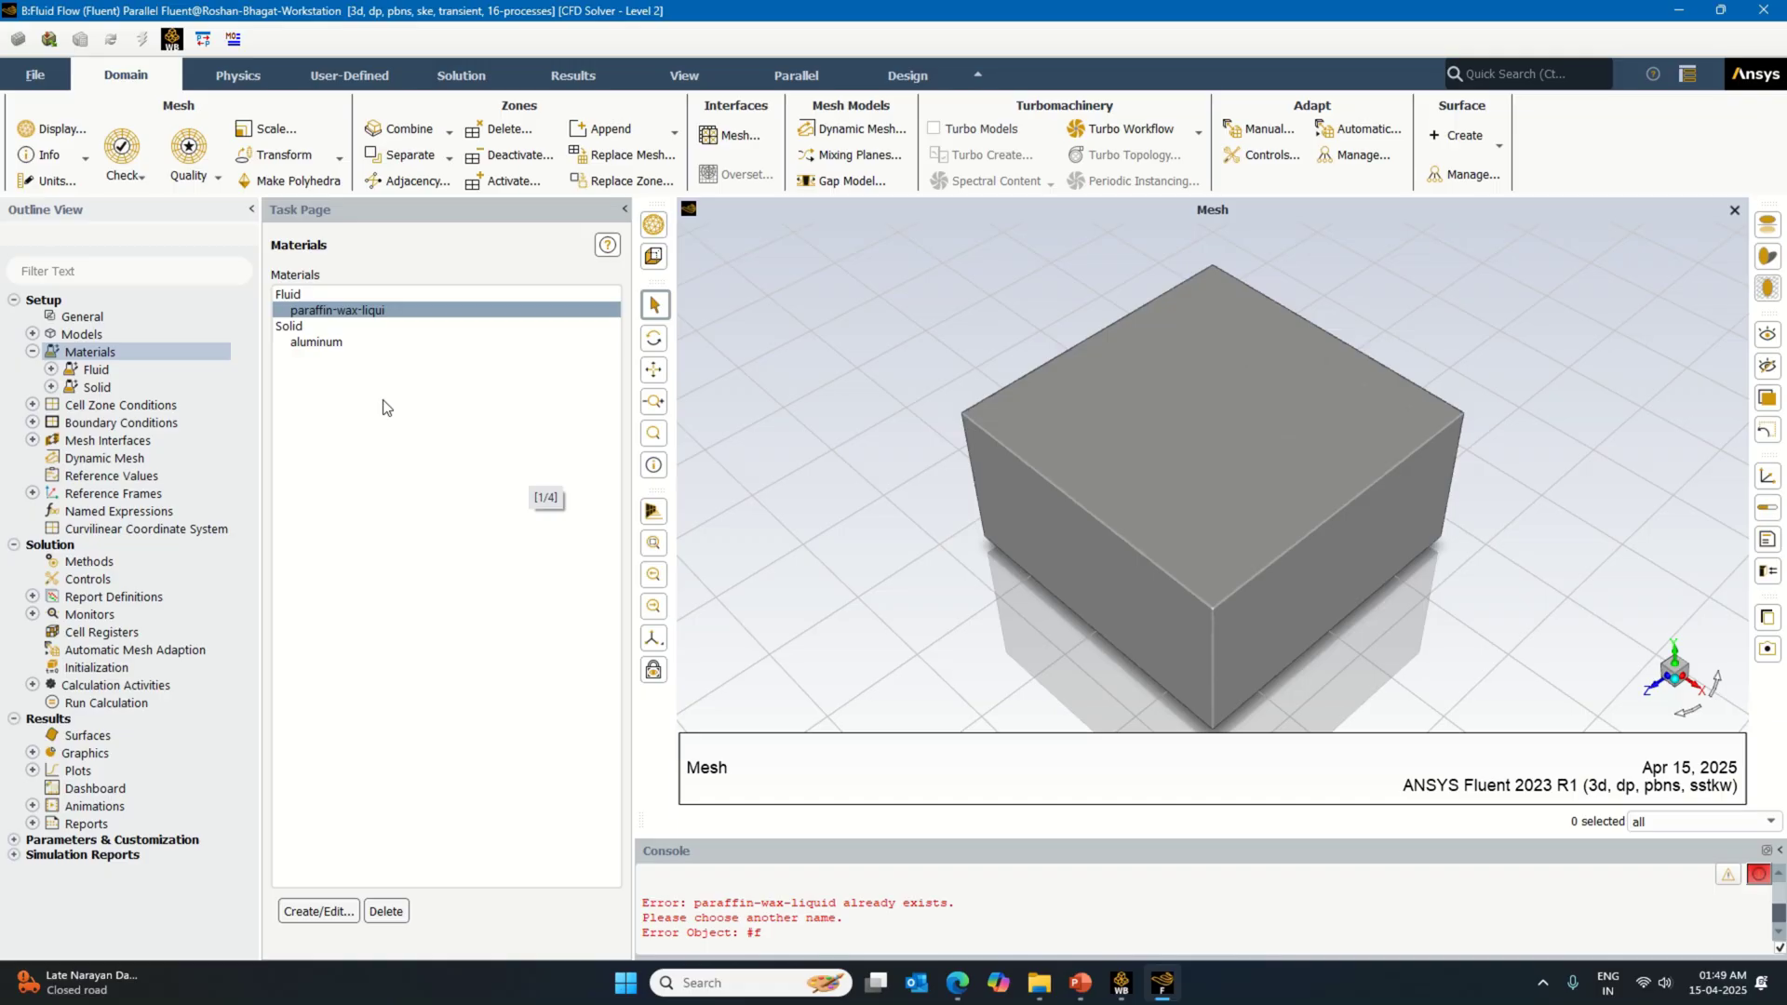
pyautogui.click(382, 317)
pyautogui.click(382, 316)
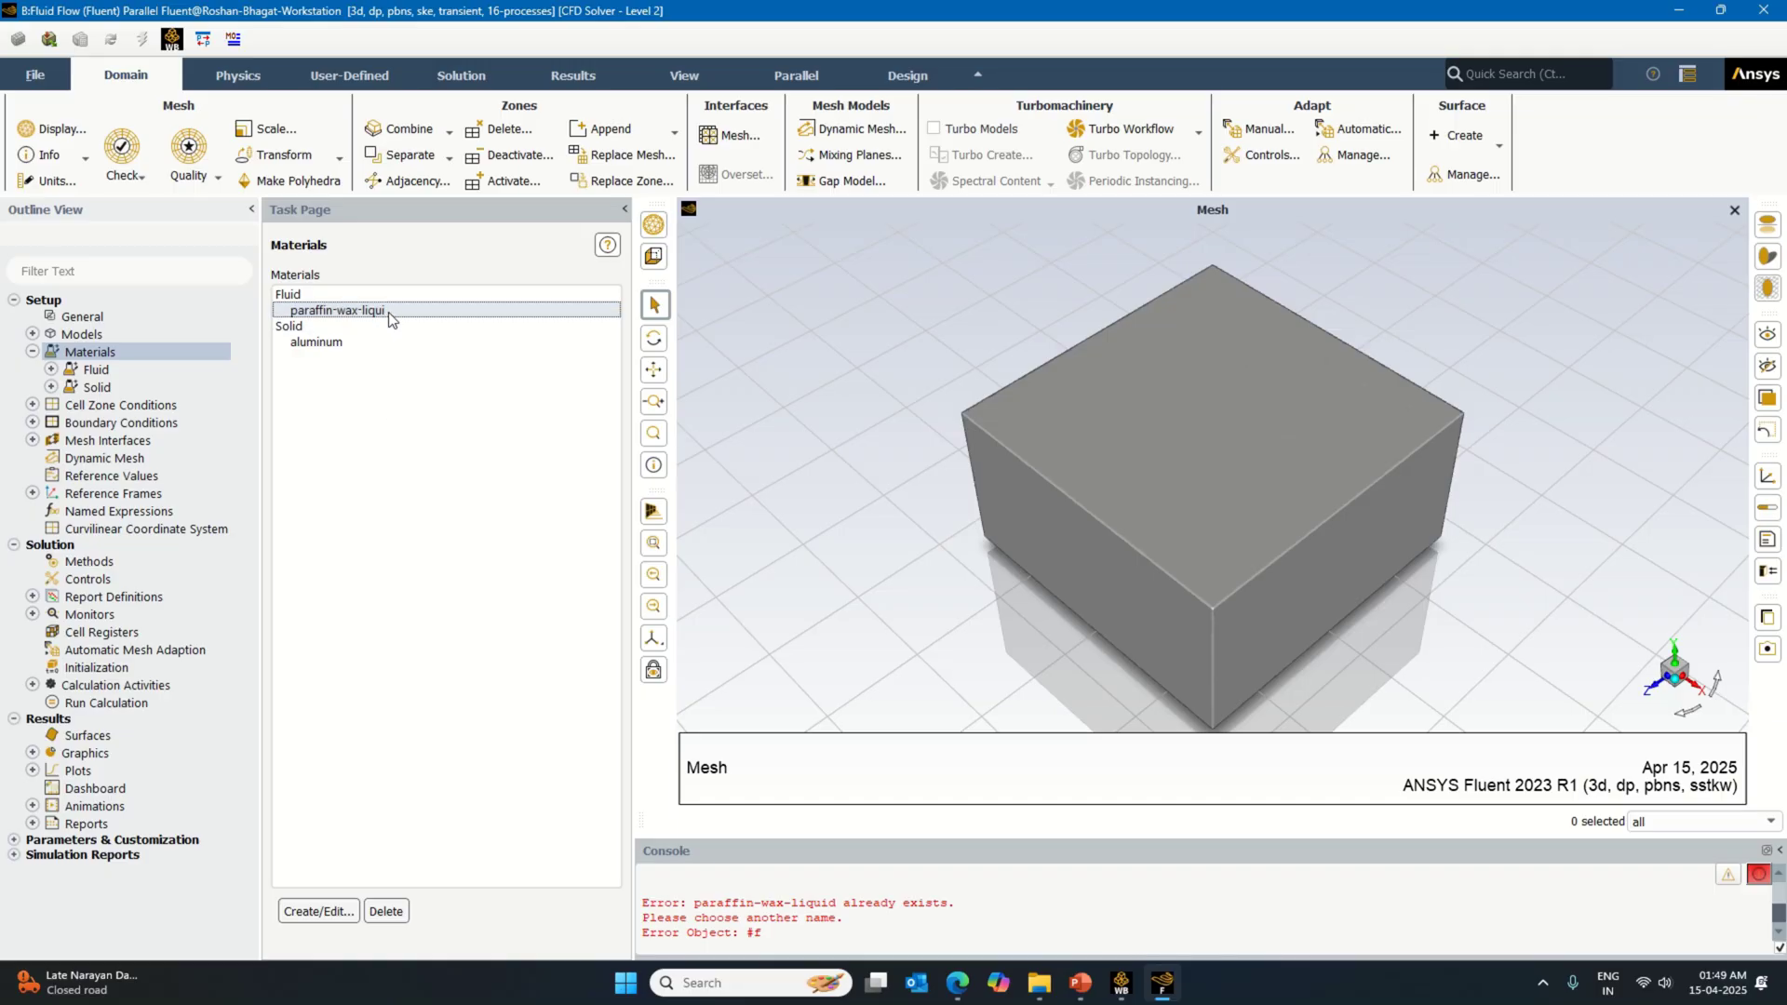
pyautogui.click(318, 911)
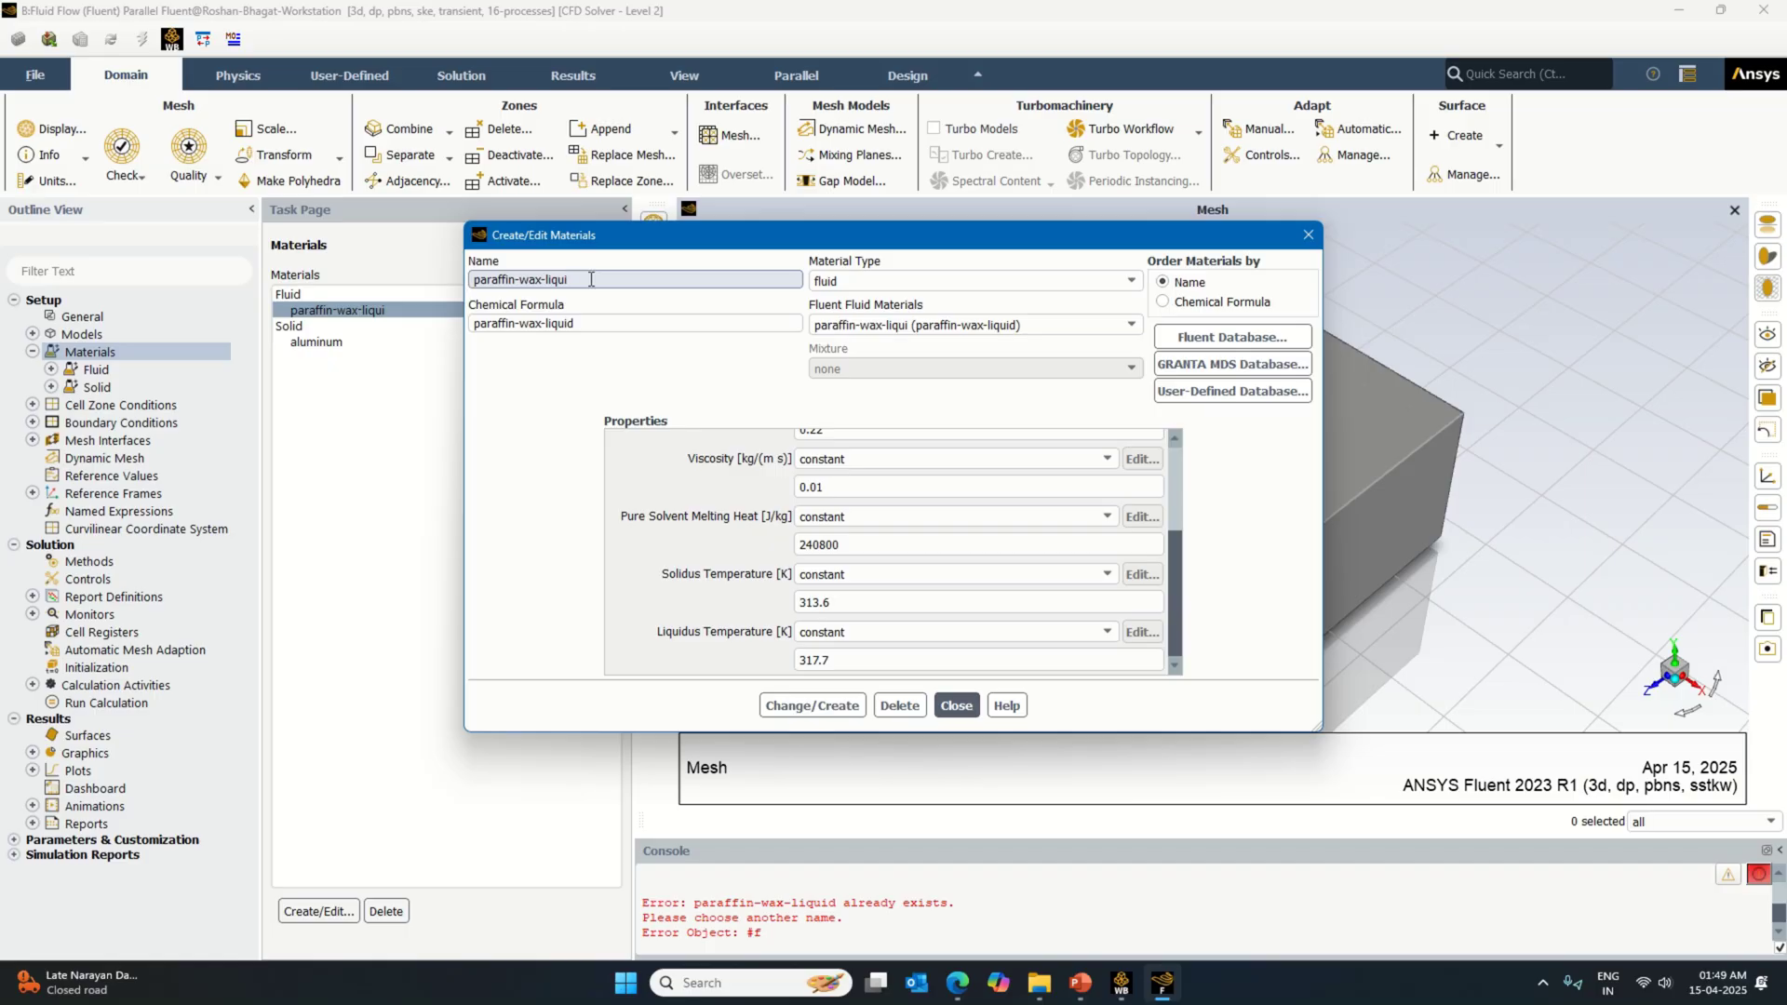
pyautogui.click(842, 705)
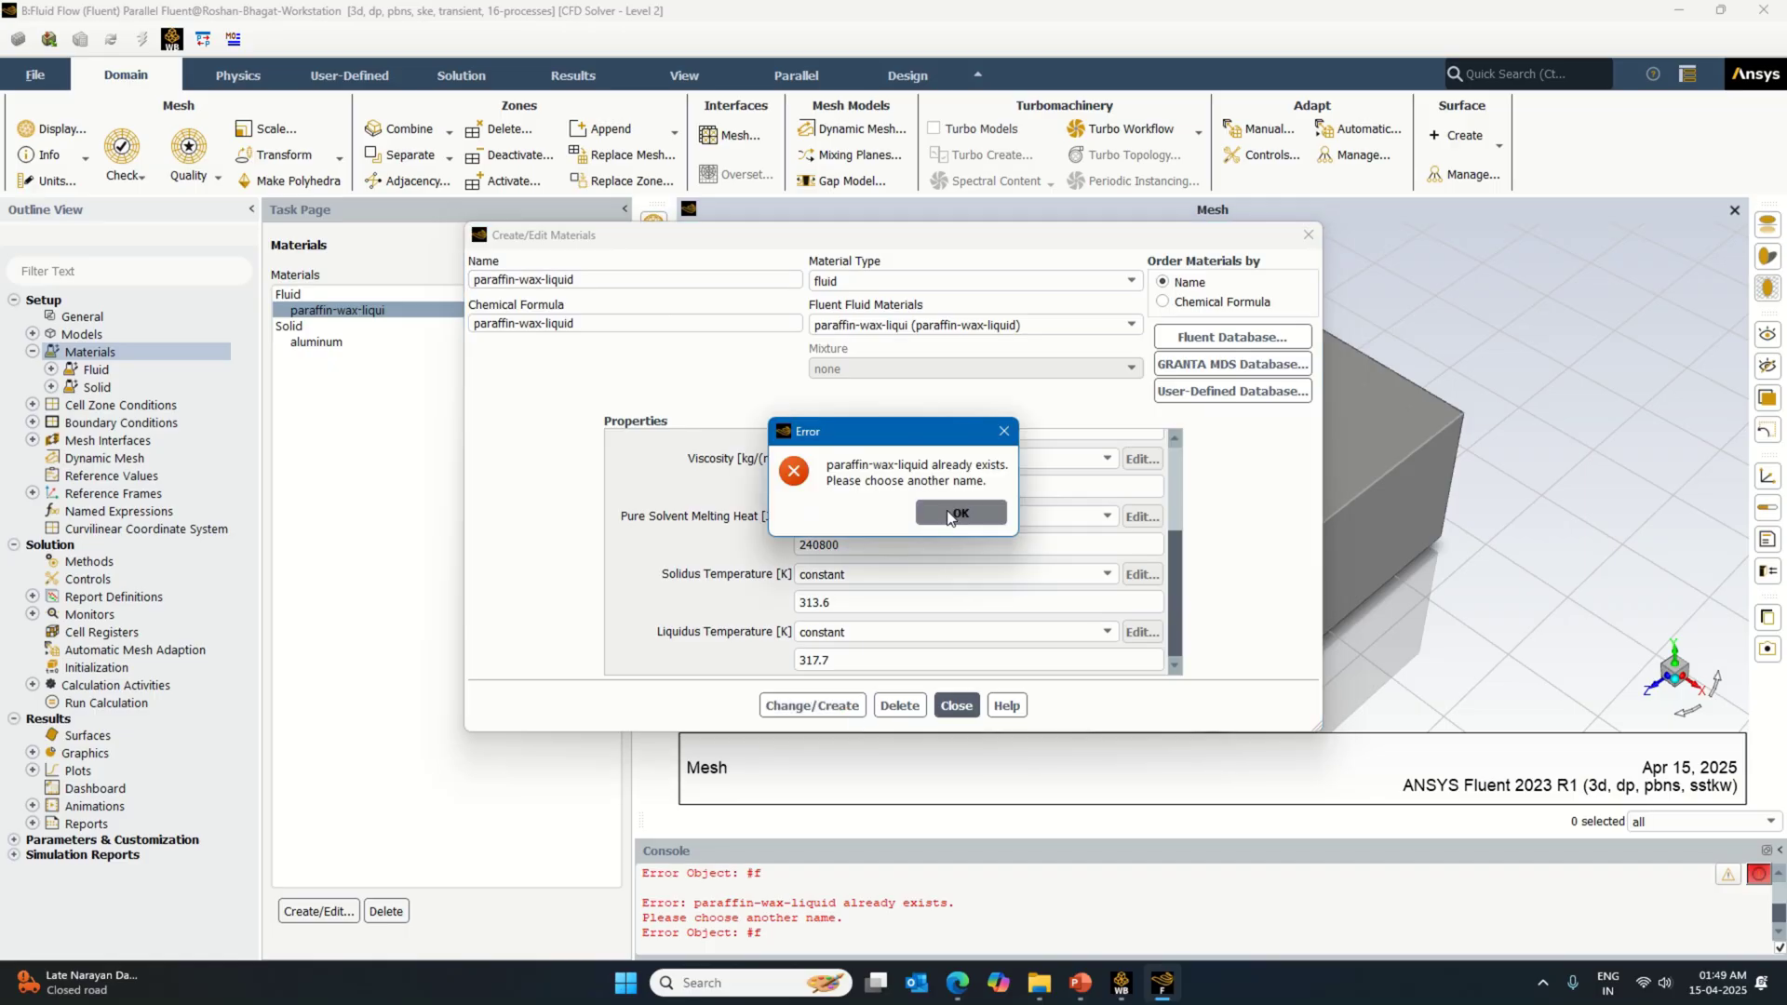
pyautogui.click(959, 513)
pyautogui.click(956, 706)
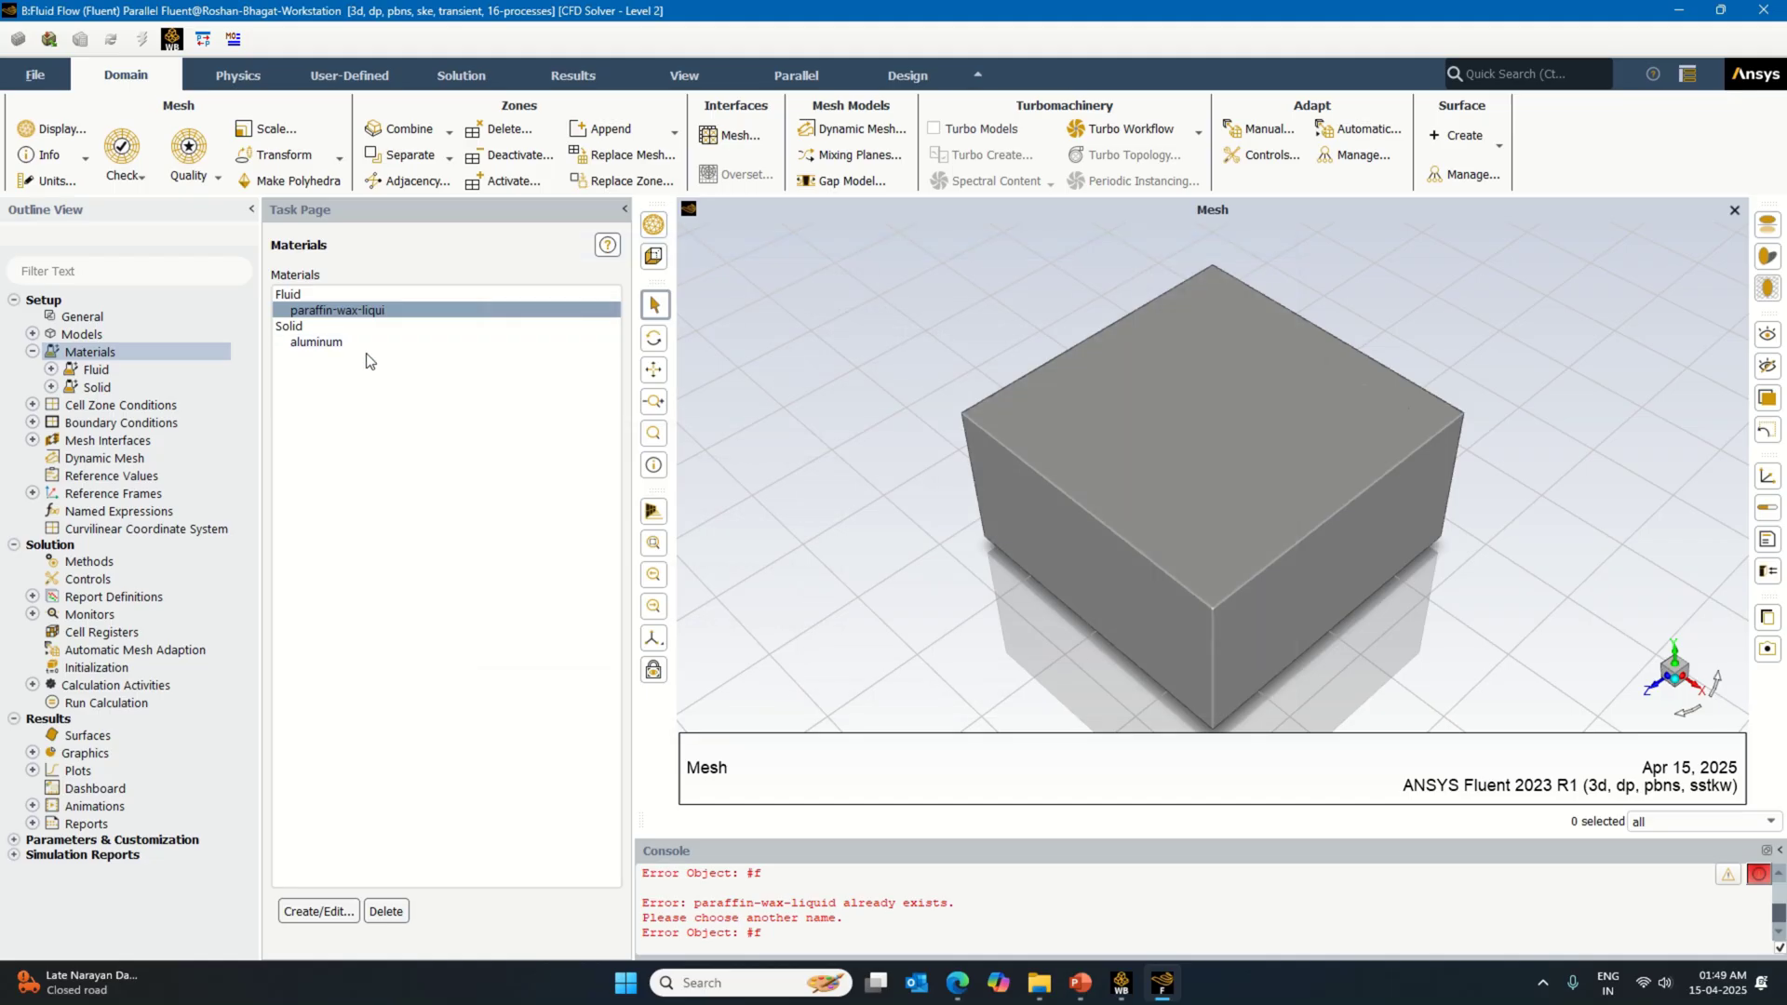
# Step: Start defining the solid material from aluminum, using pcm-solid as both its name and chemical formula
pyautogui.click(303, 326)
pyautogui.doubleClick(303, 326)
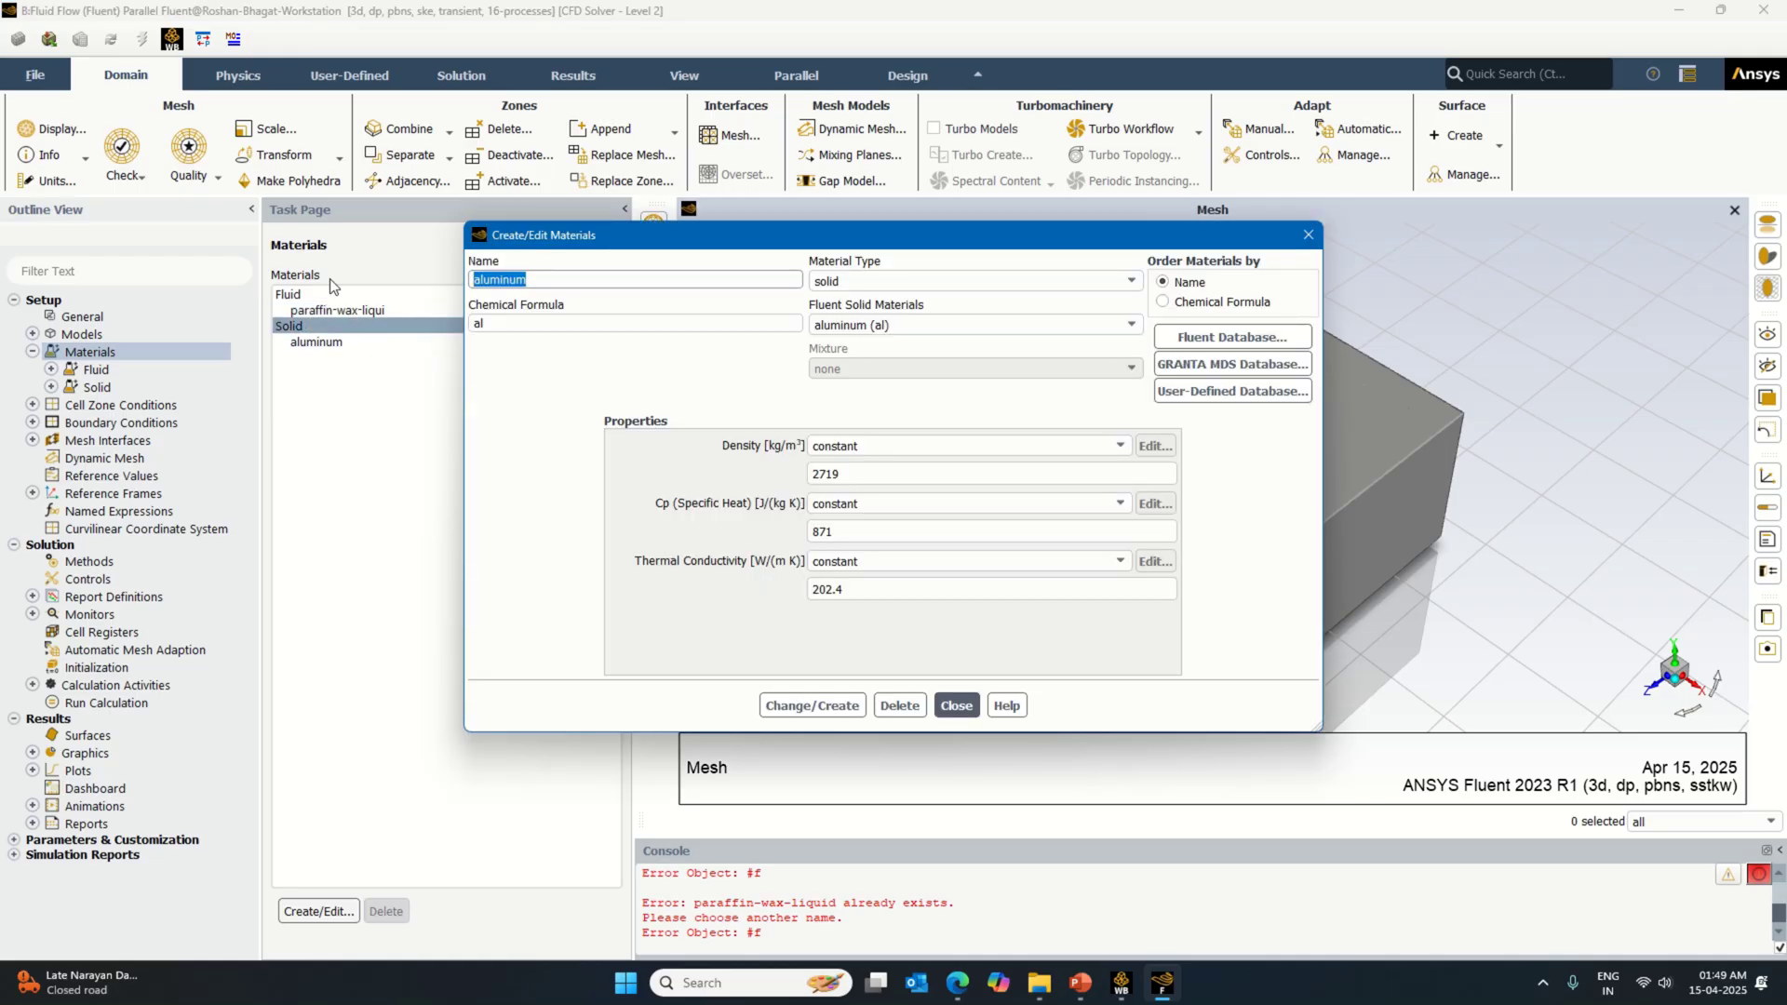
pyautogui.write('pcm-solid')
pyautogui.press('Tab')
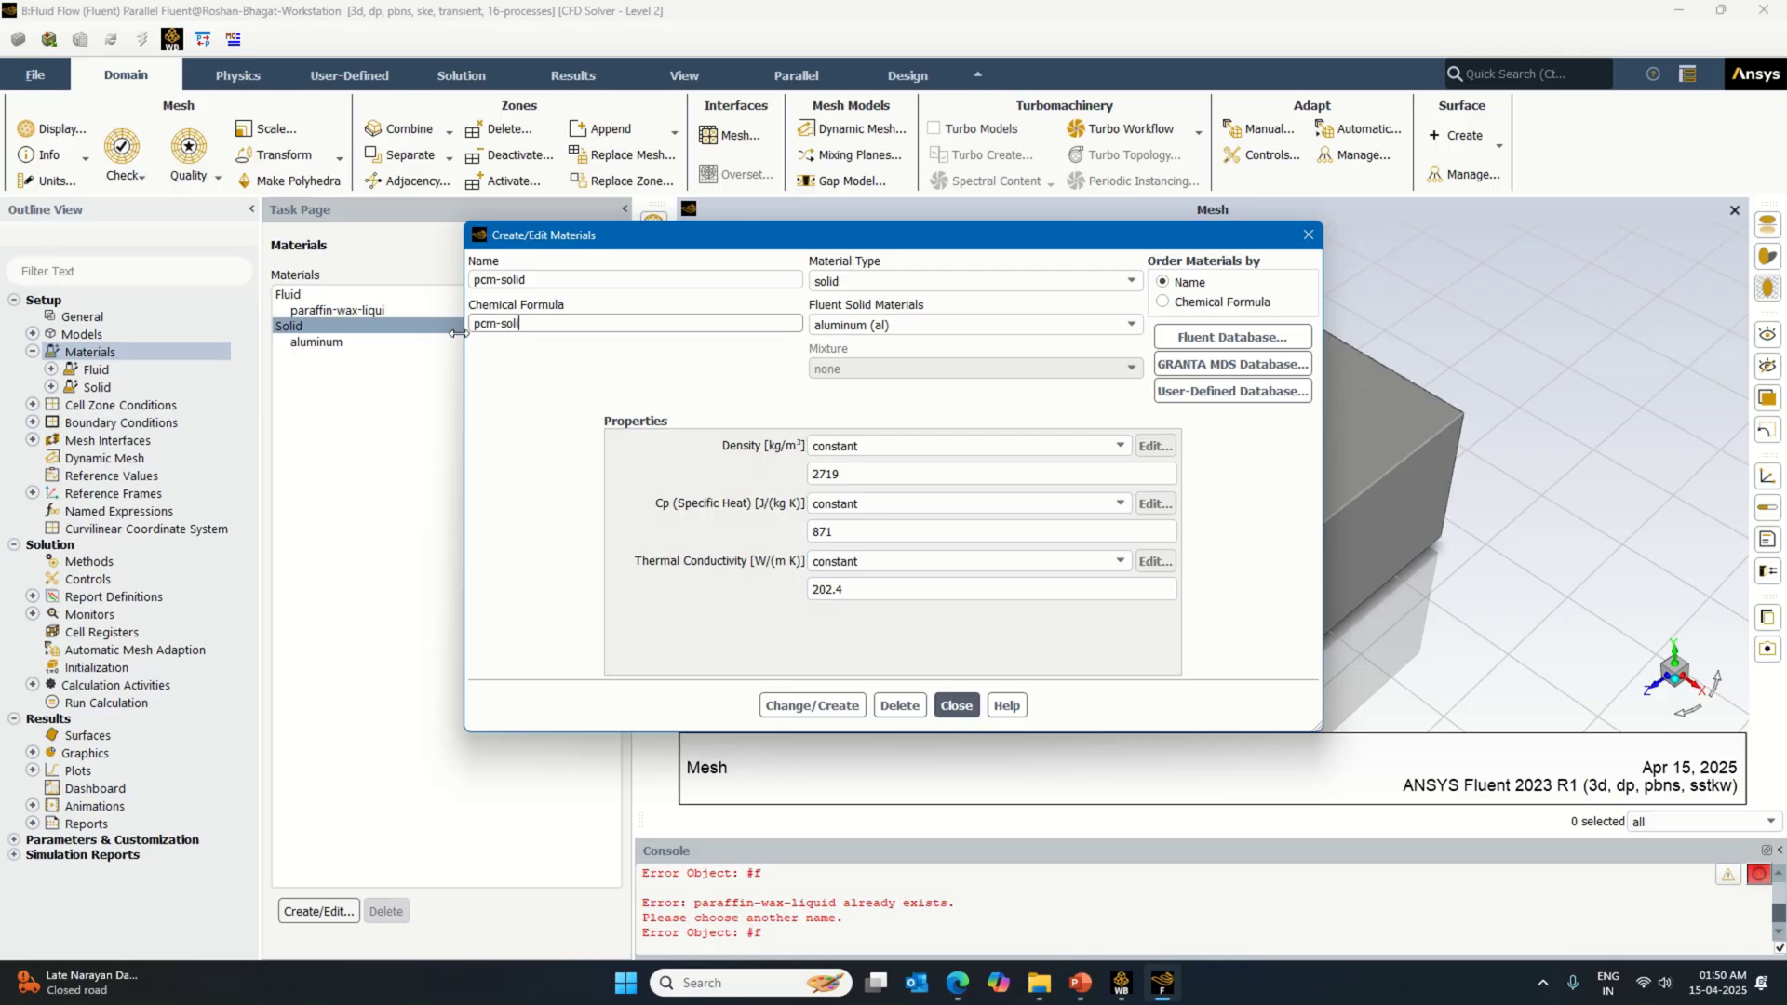
pyautogui.write('pcm-solid')
# Step: Give pcm-solid density 880 kg/m³, specific heat 2000 J/(kg K) and thermal conductivity 0.2 W/(m K), and create it, overwriting aluminum
pyautogui.moveTo(846, 475); pyautogui.dragTo(758, 491)
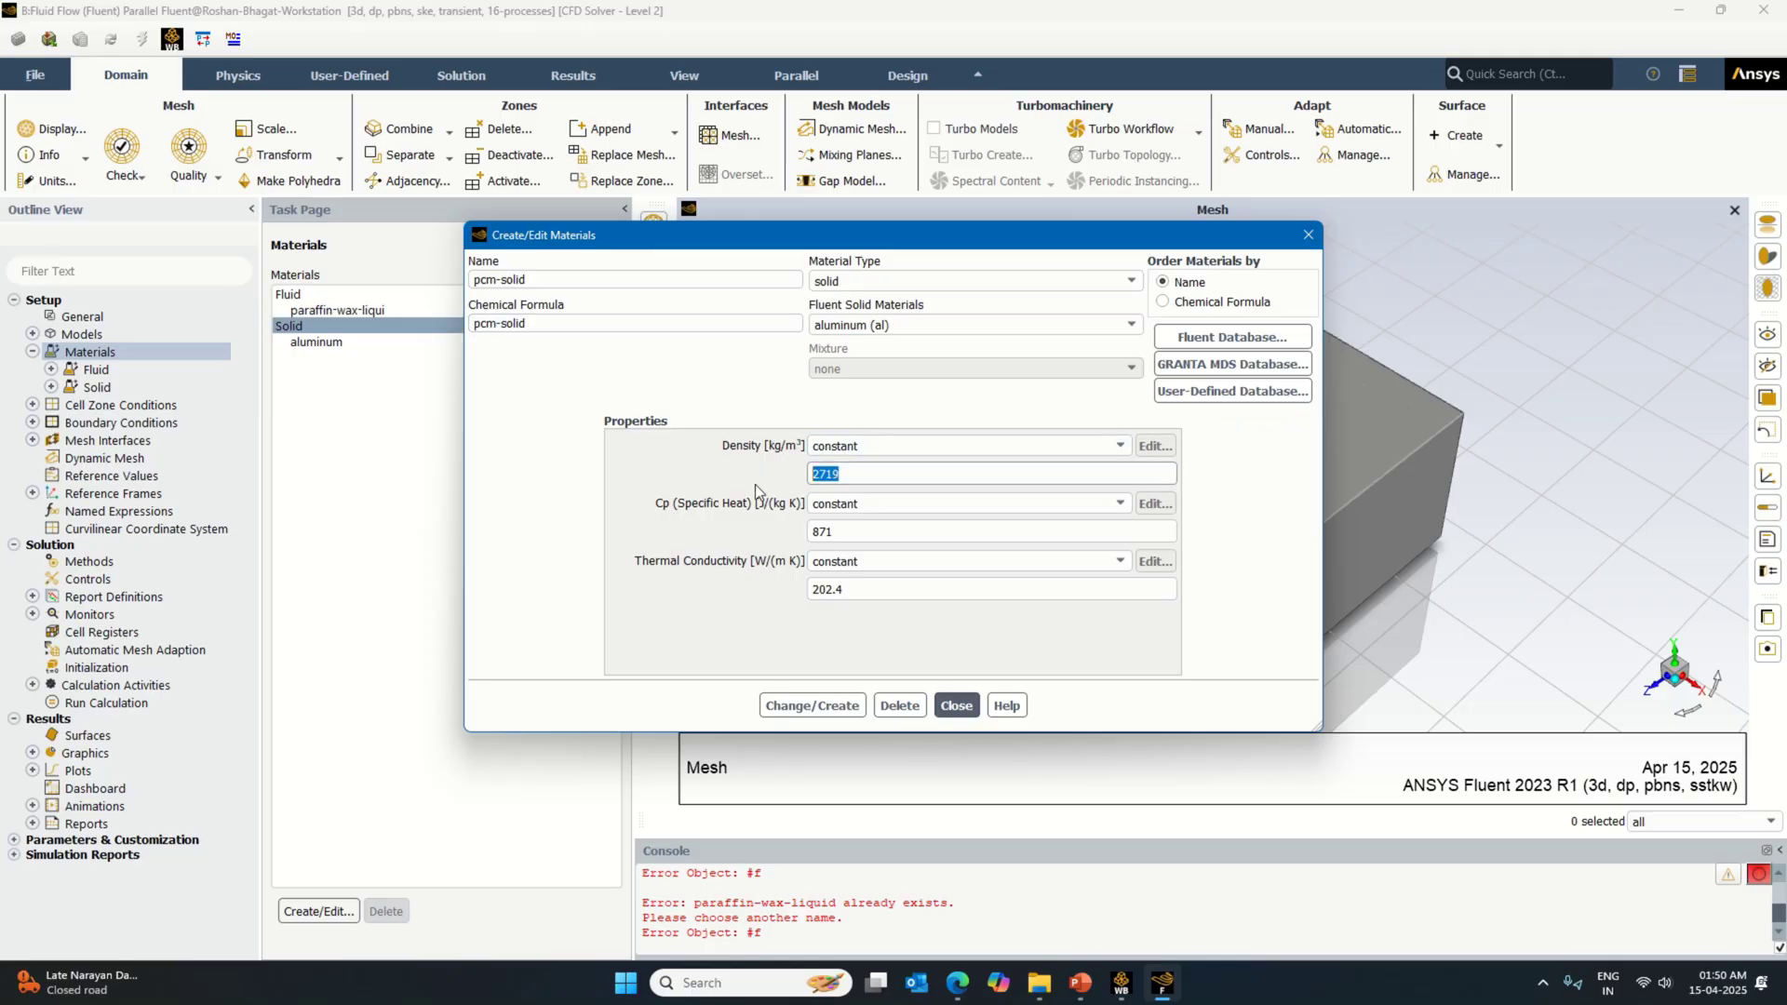
pyautogui.write('880')
pyautogui.moveTo(863, 533); pyautogui.dragTo(778, 527)
pyautogui.write('2000')
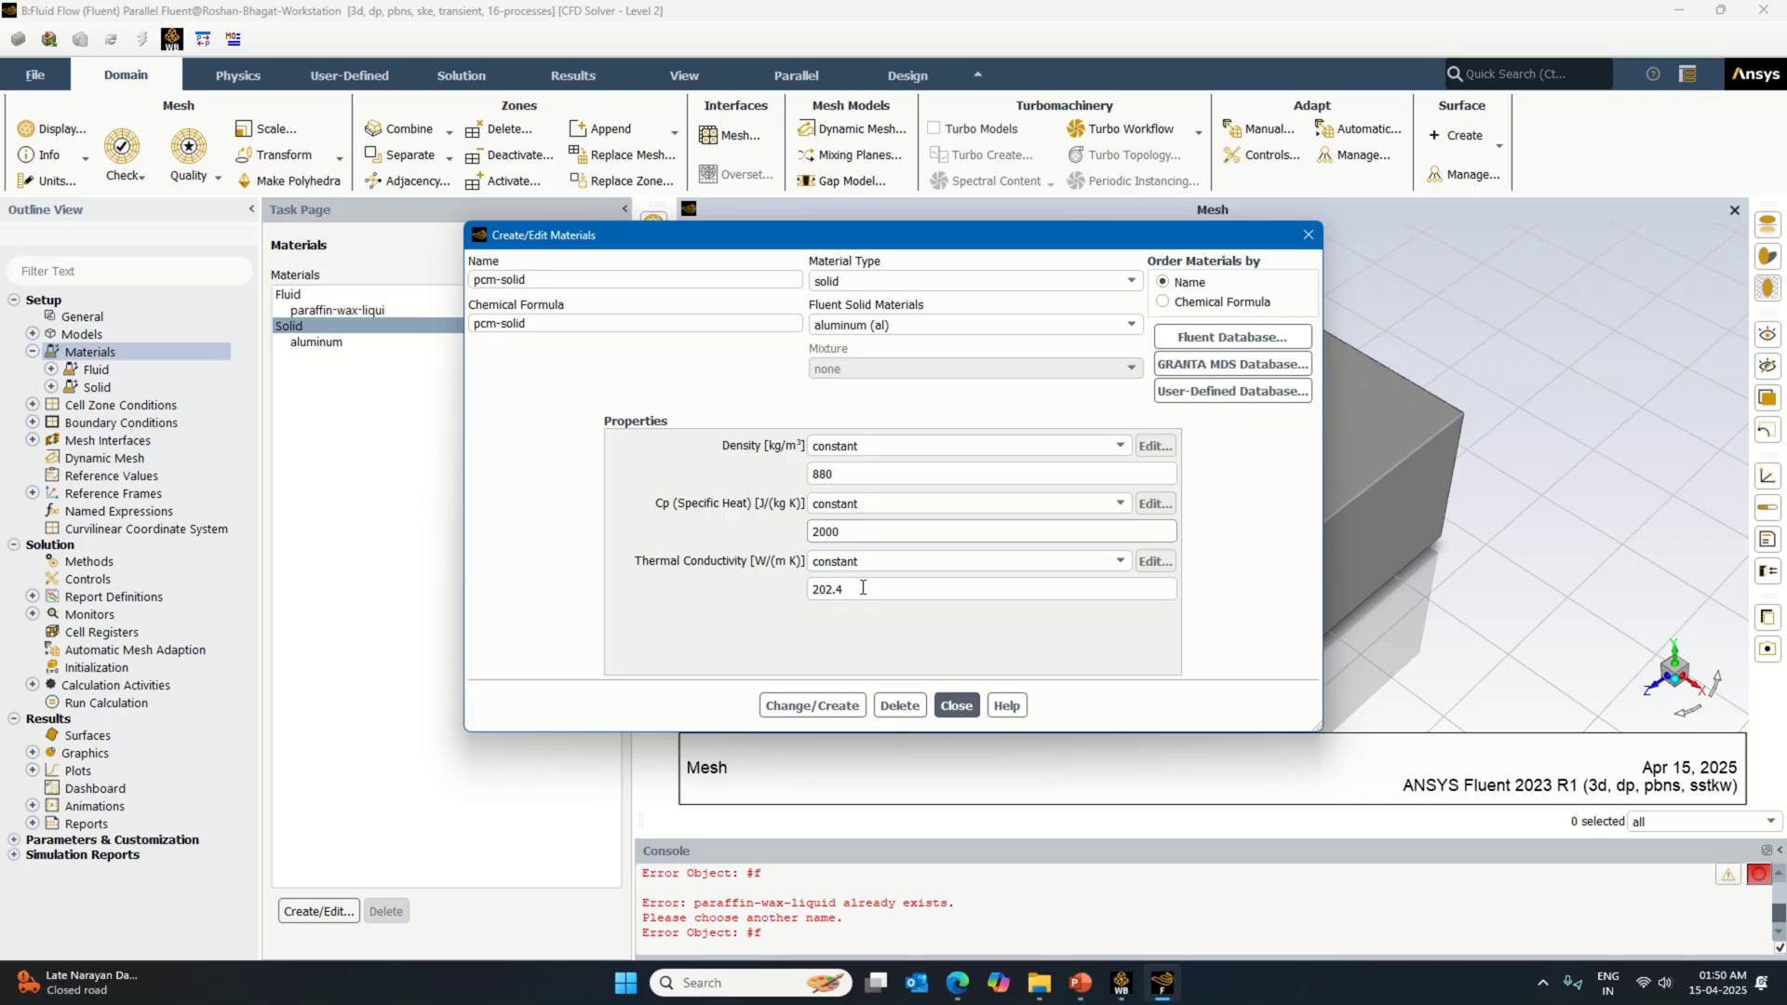
pyautogui.moveTo(862, 588); pyautogui.dragTo(805, 596)
pyautogui.write('0.2')
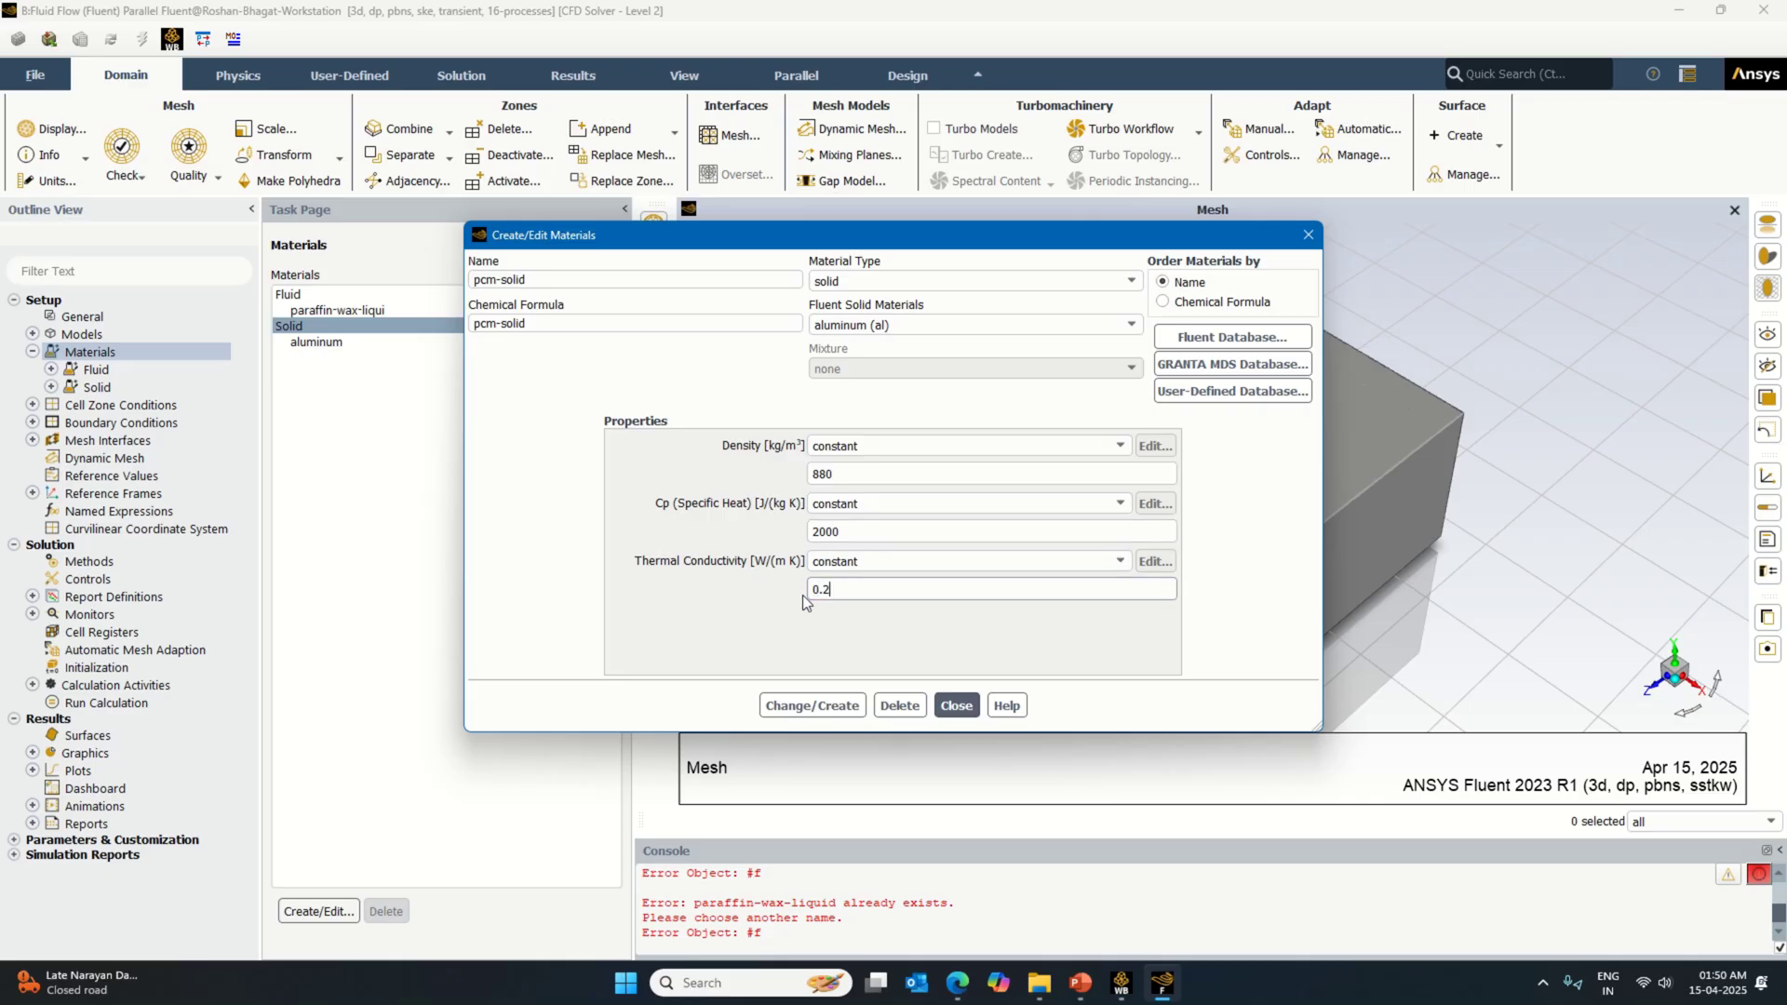
pyautogui.click(811, 705)
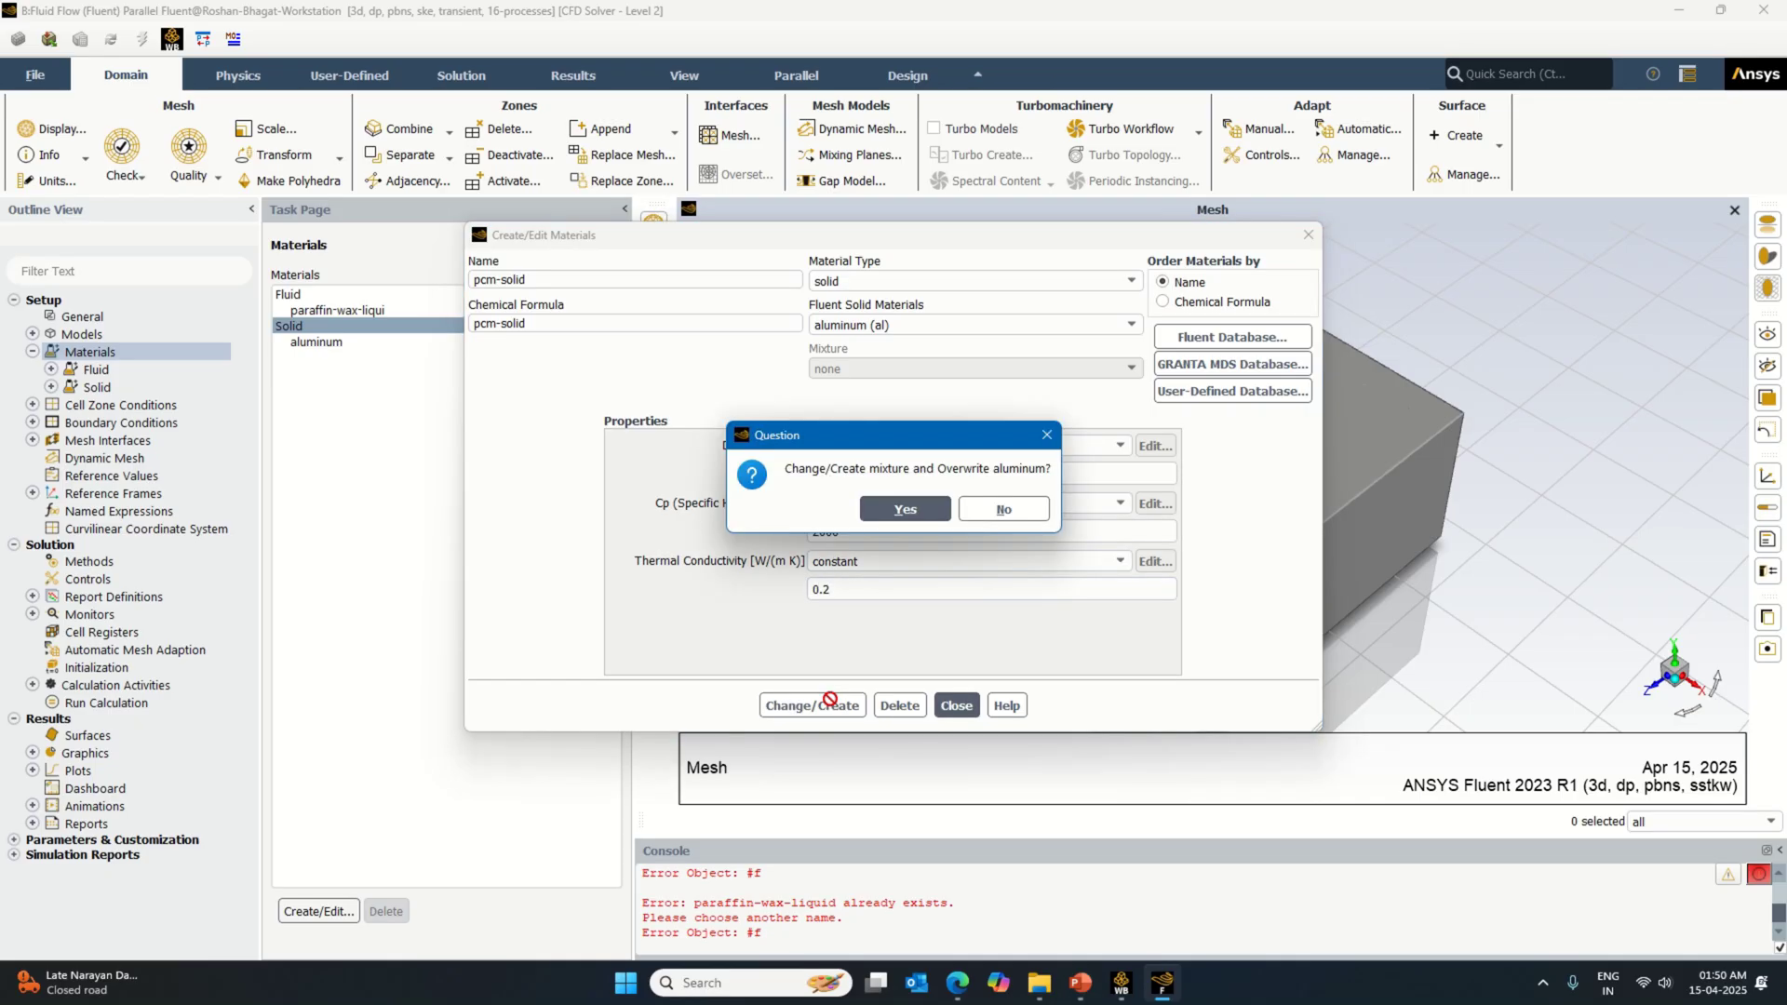
pyautogui.click(903, 509)
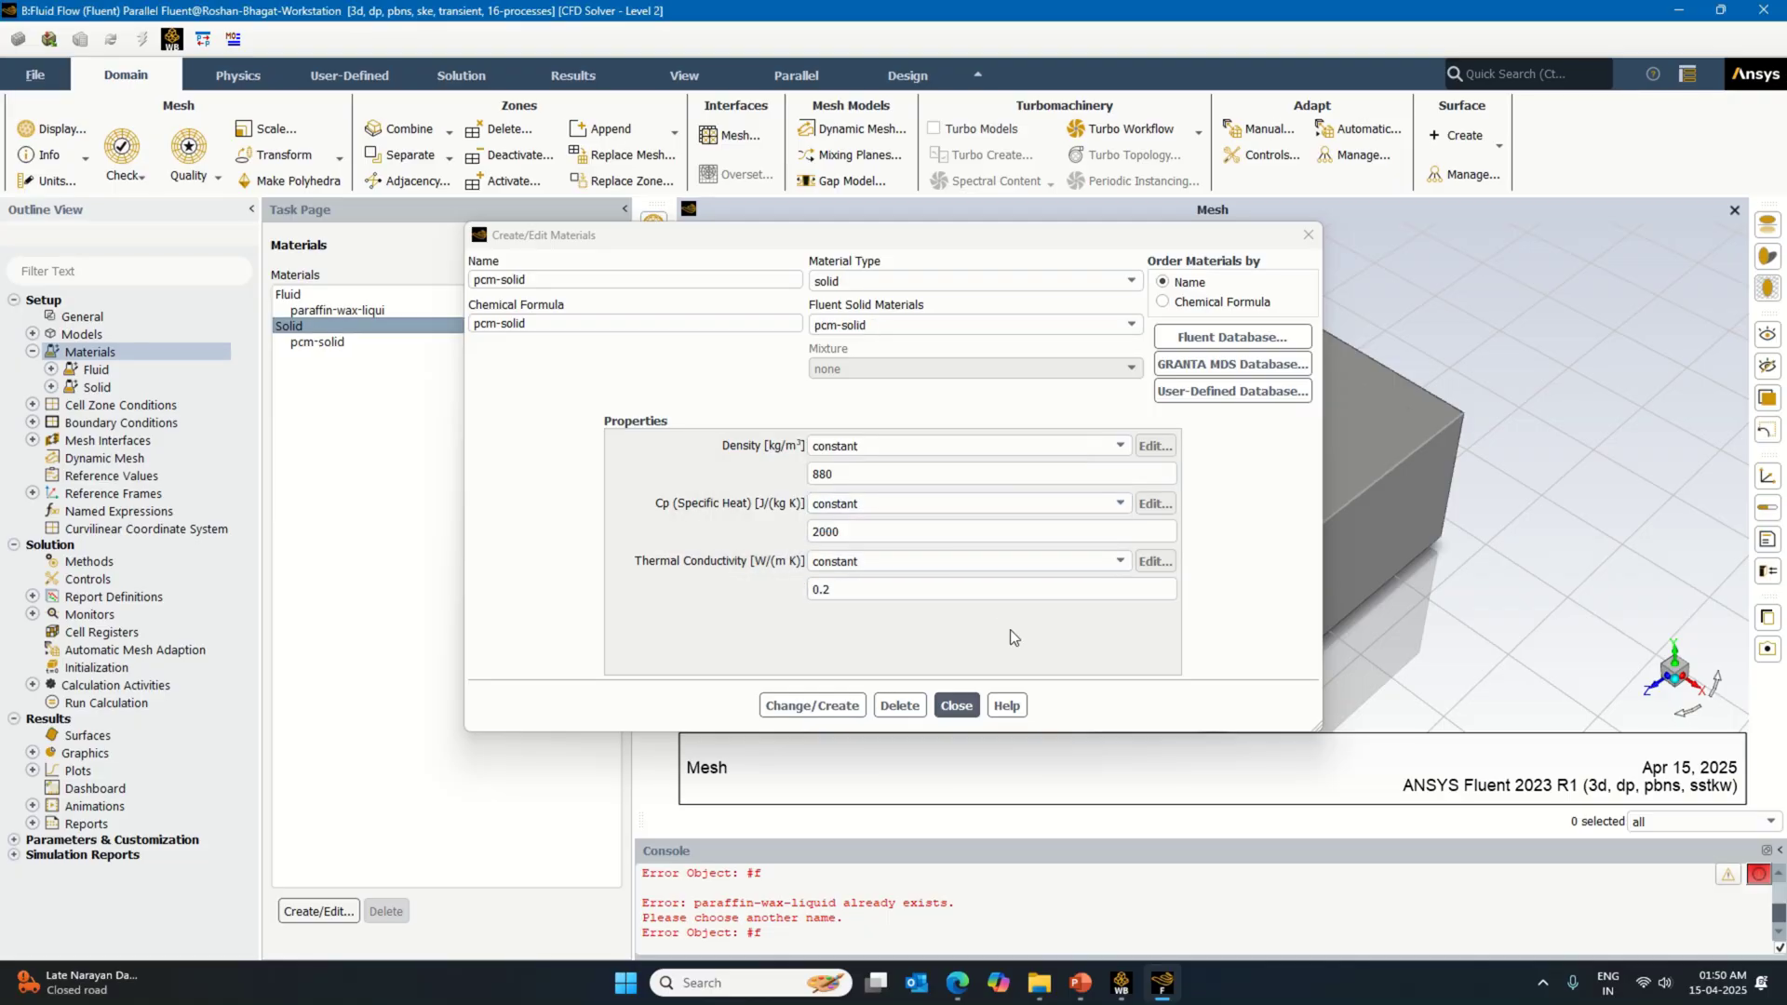
pyautogui.click(955, 705)
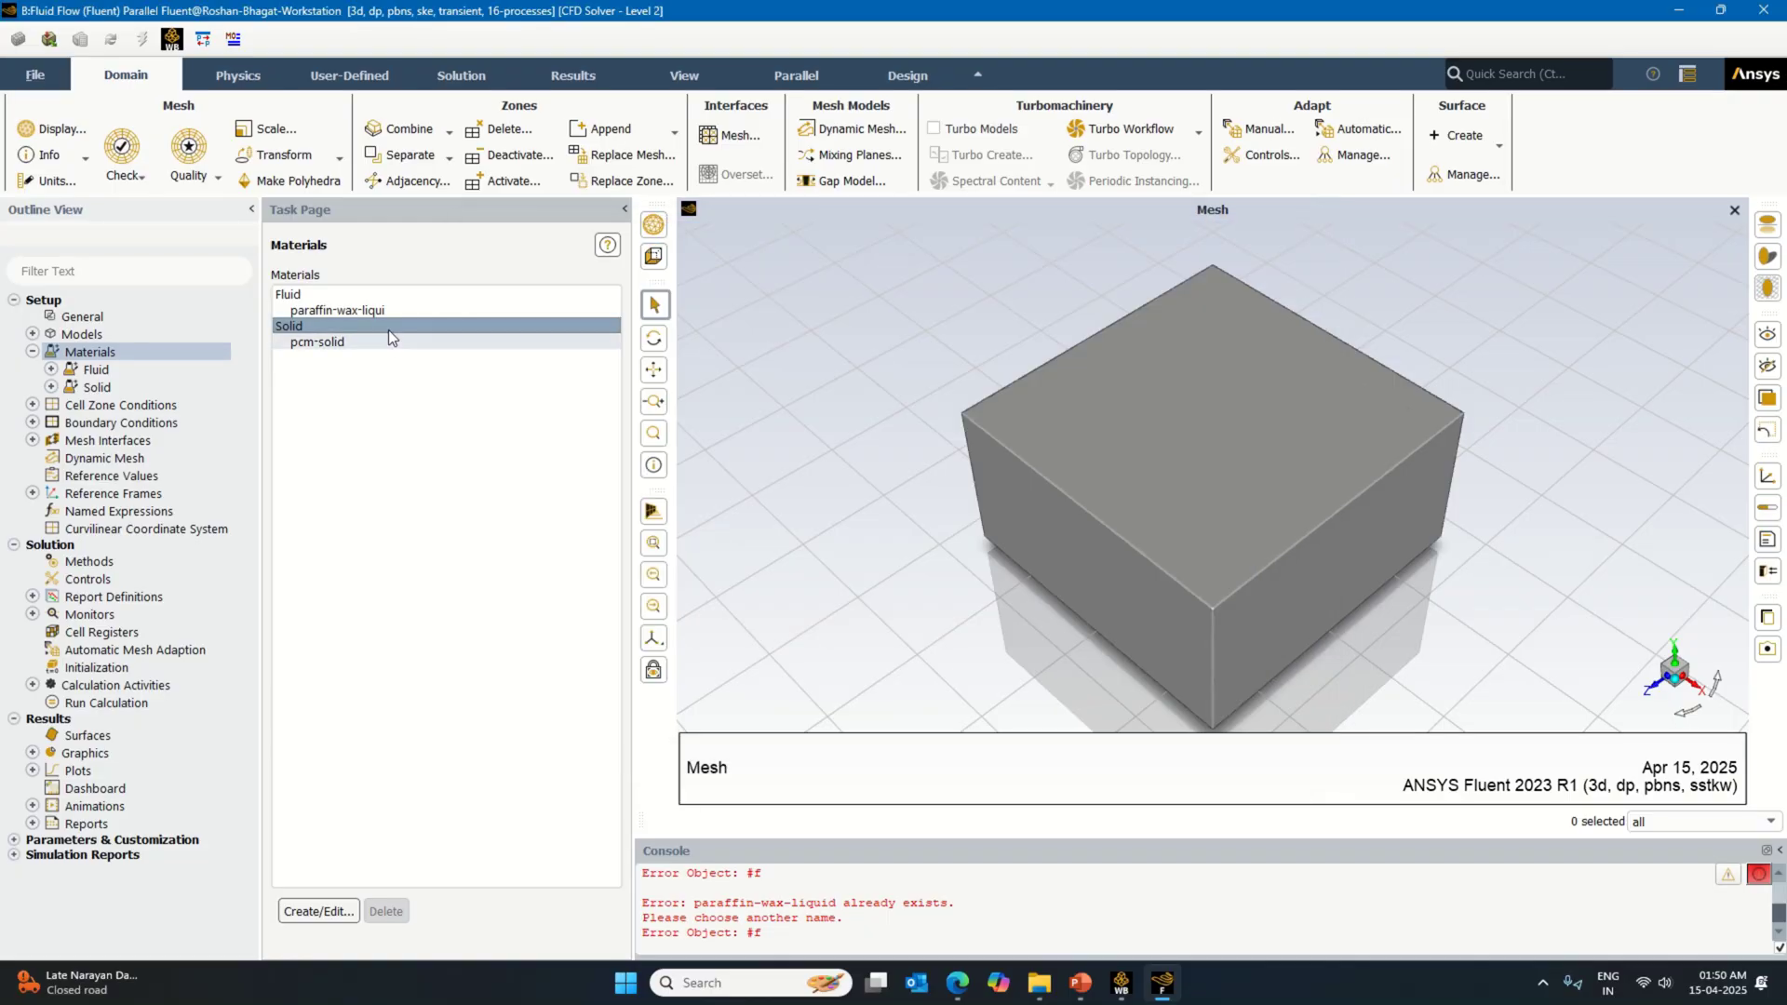
# Step: Copy aluminum (al) from the Fluent database into the solid materials
pyautogui.doubleClick(388, 328)
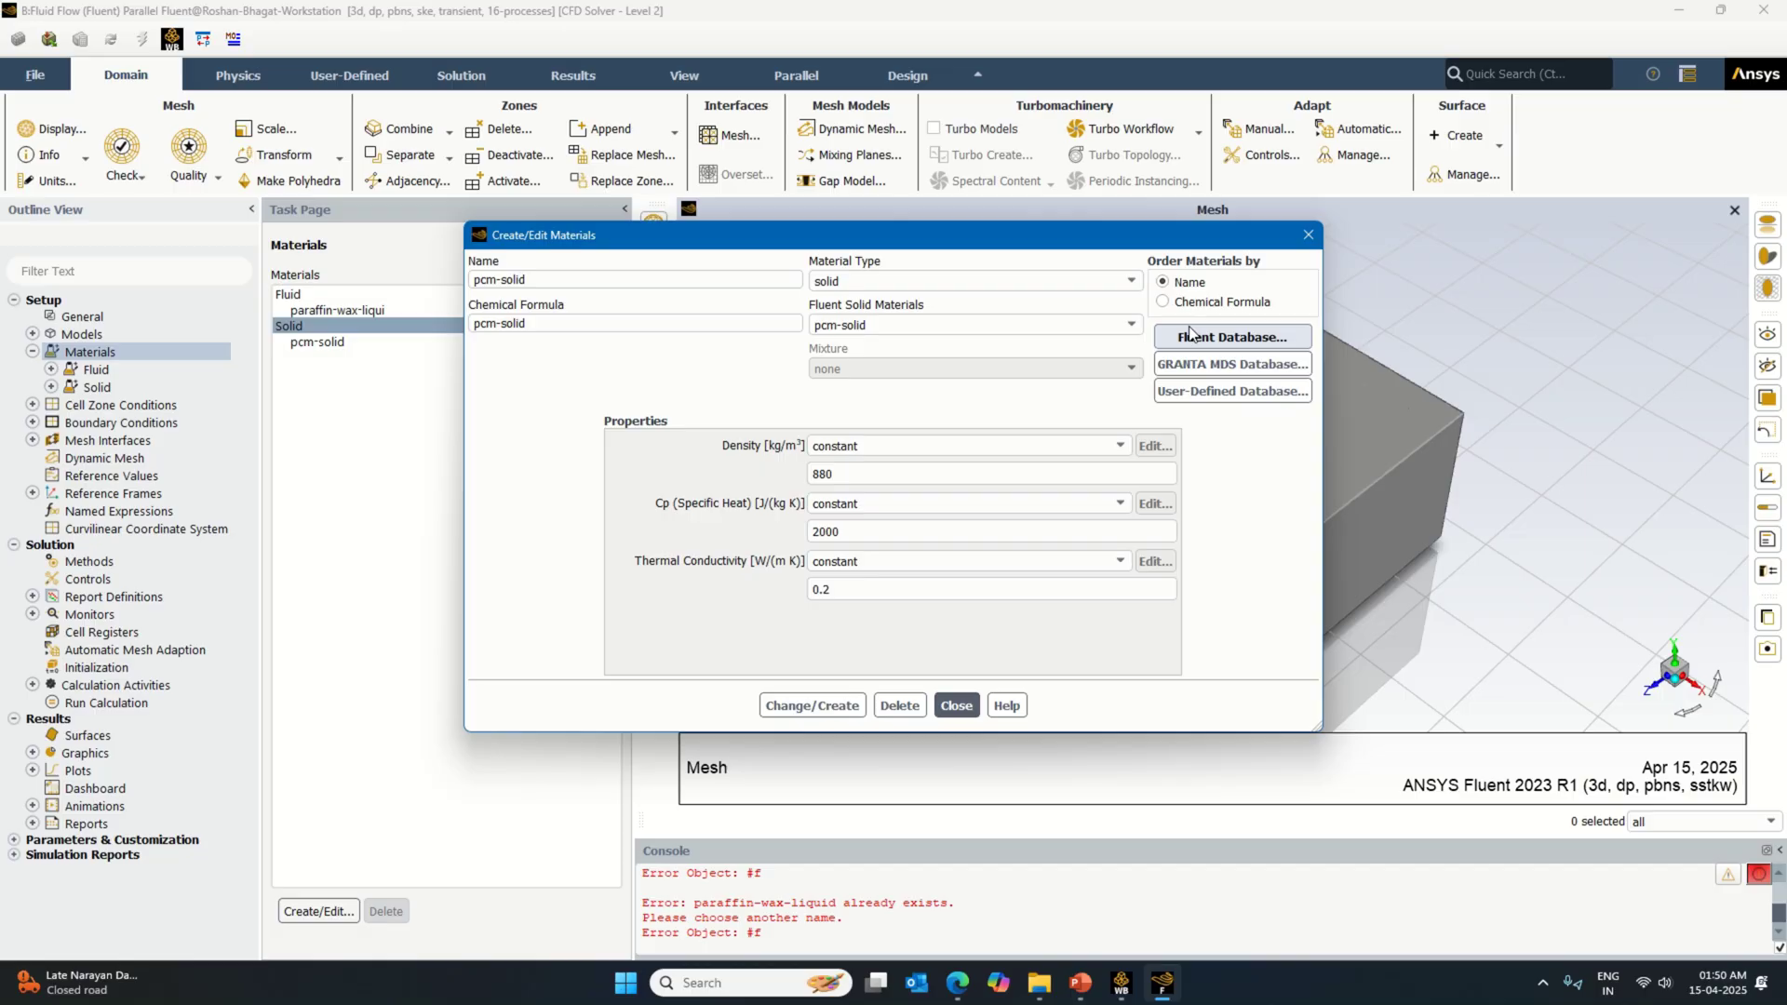
pyautogui.click(1190, 331)
pyautogui.click(790, 523)
pyautogui.click(680, 570)
pyautogui.click(521, 546)
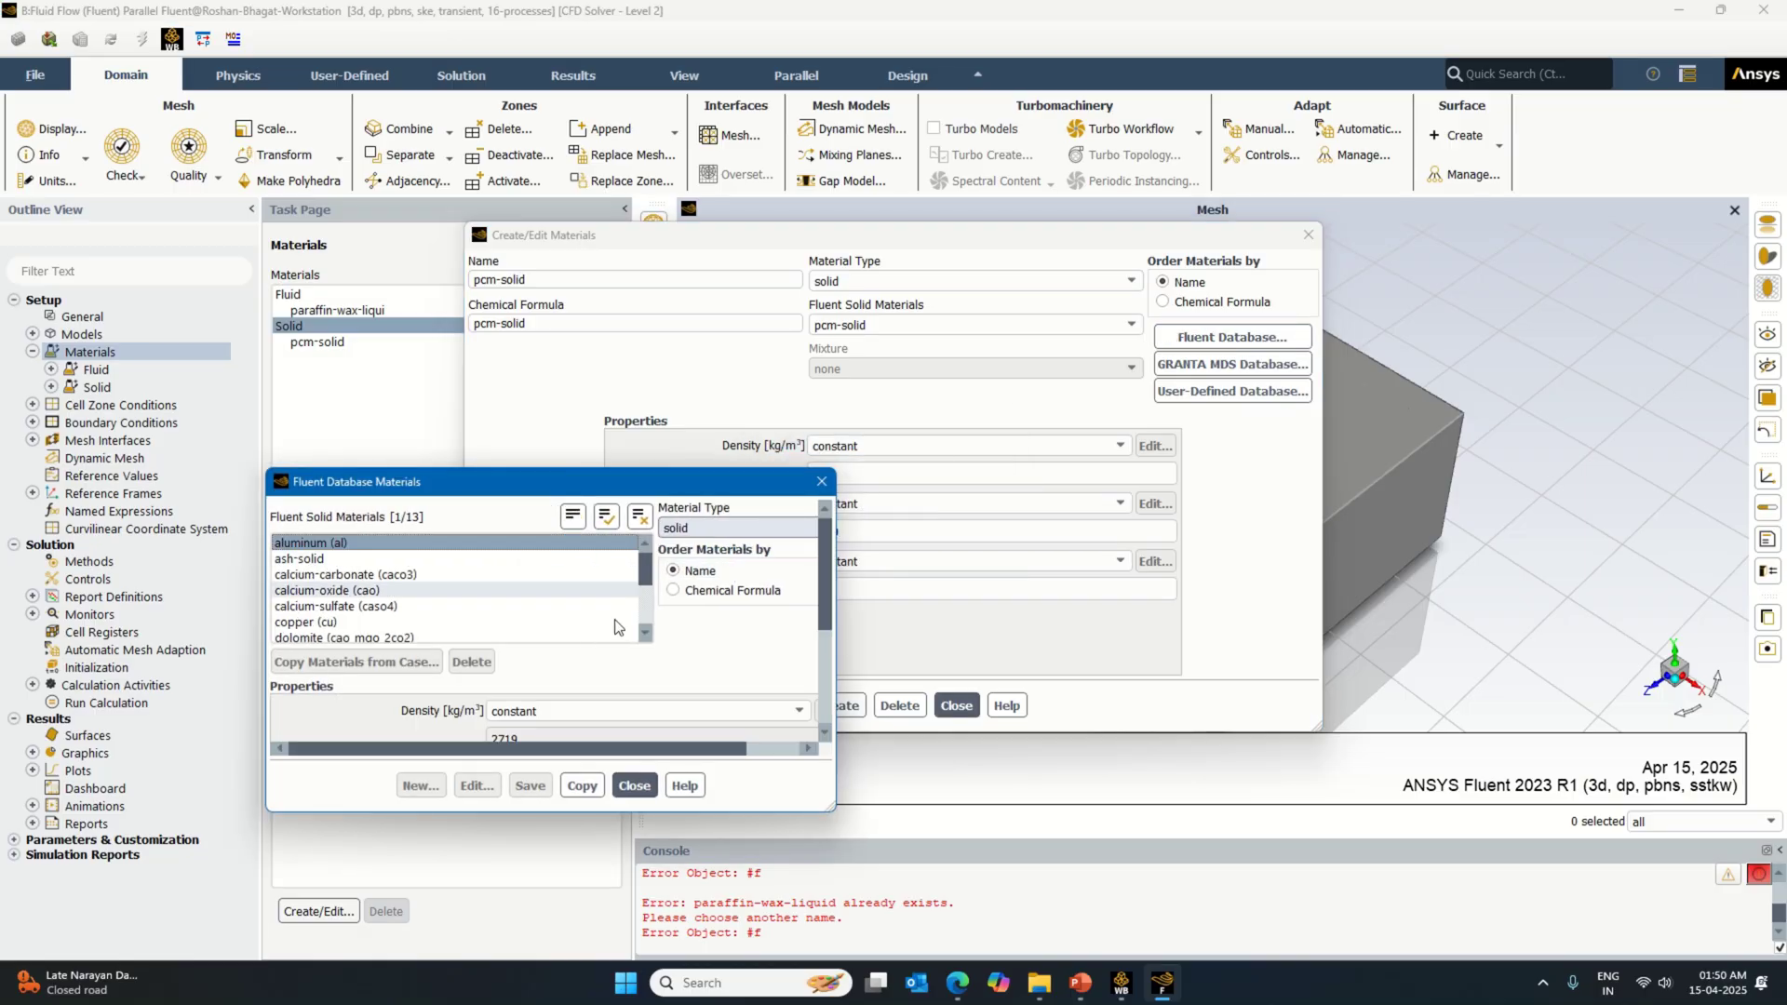
pyautogui.click(924, 714)
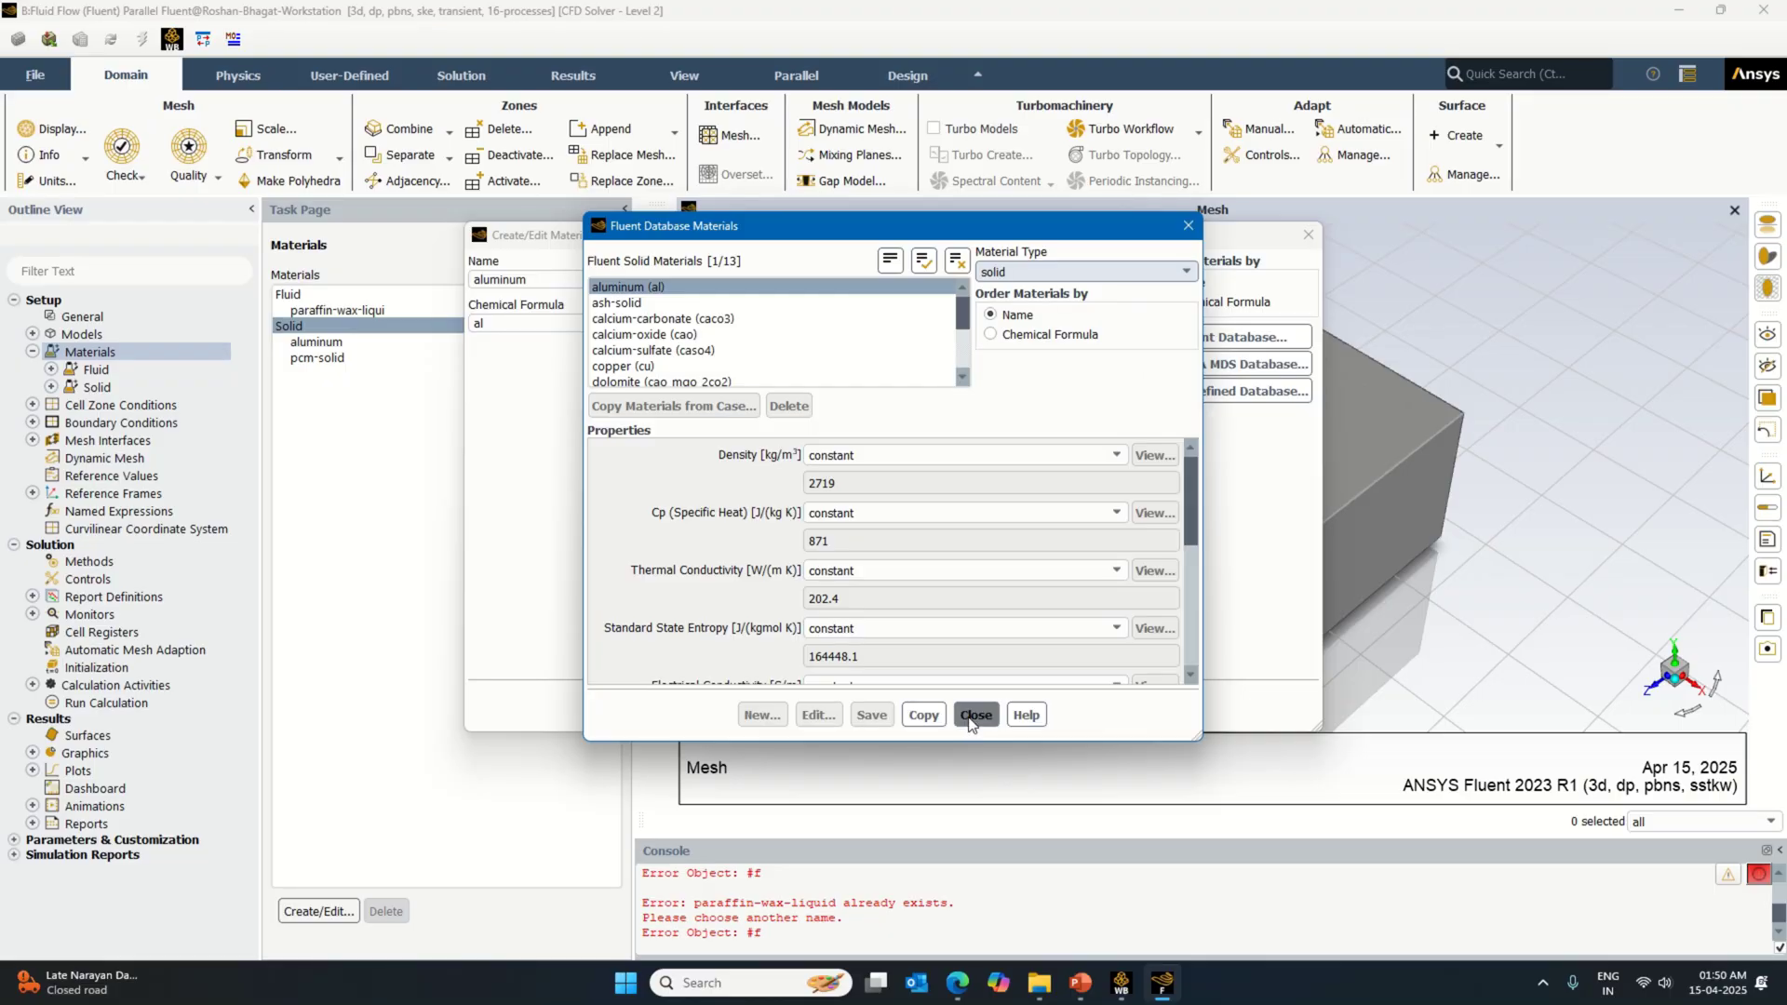
pyautogui.click(977, 715)
pyautogui.click(956, 706)
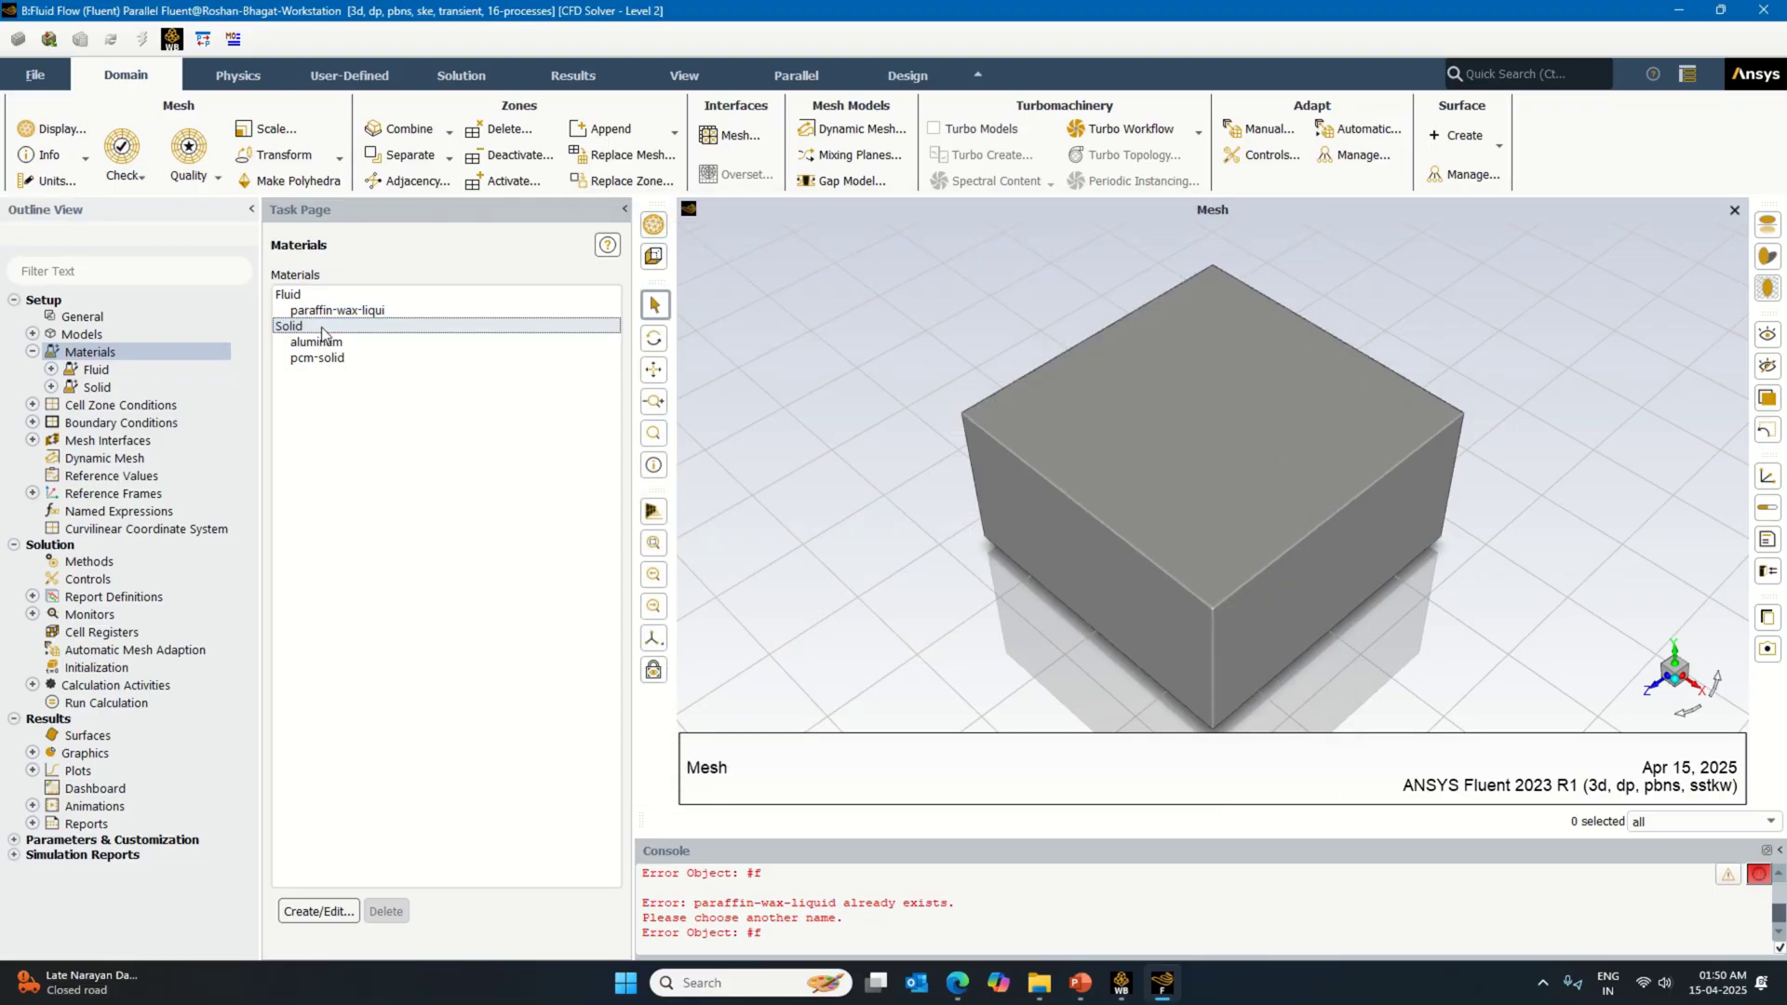
# Step: Start defining a battery material from aluminum, using lithium-battery as both its name and chemical formula
pyautogui.click(317, 911)
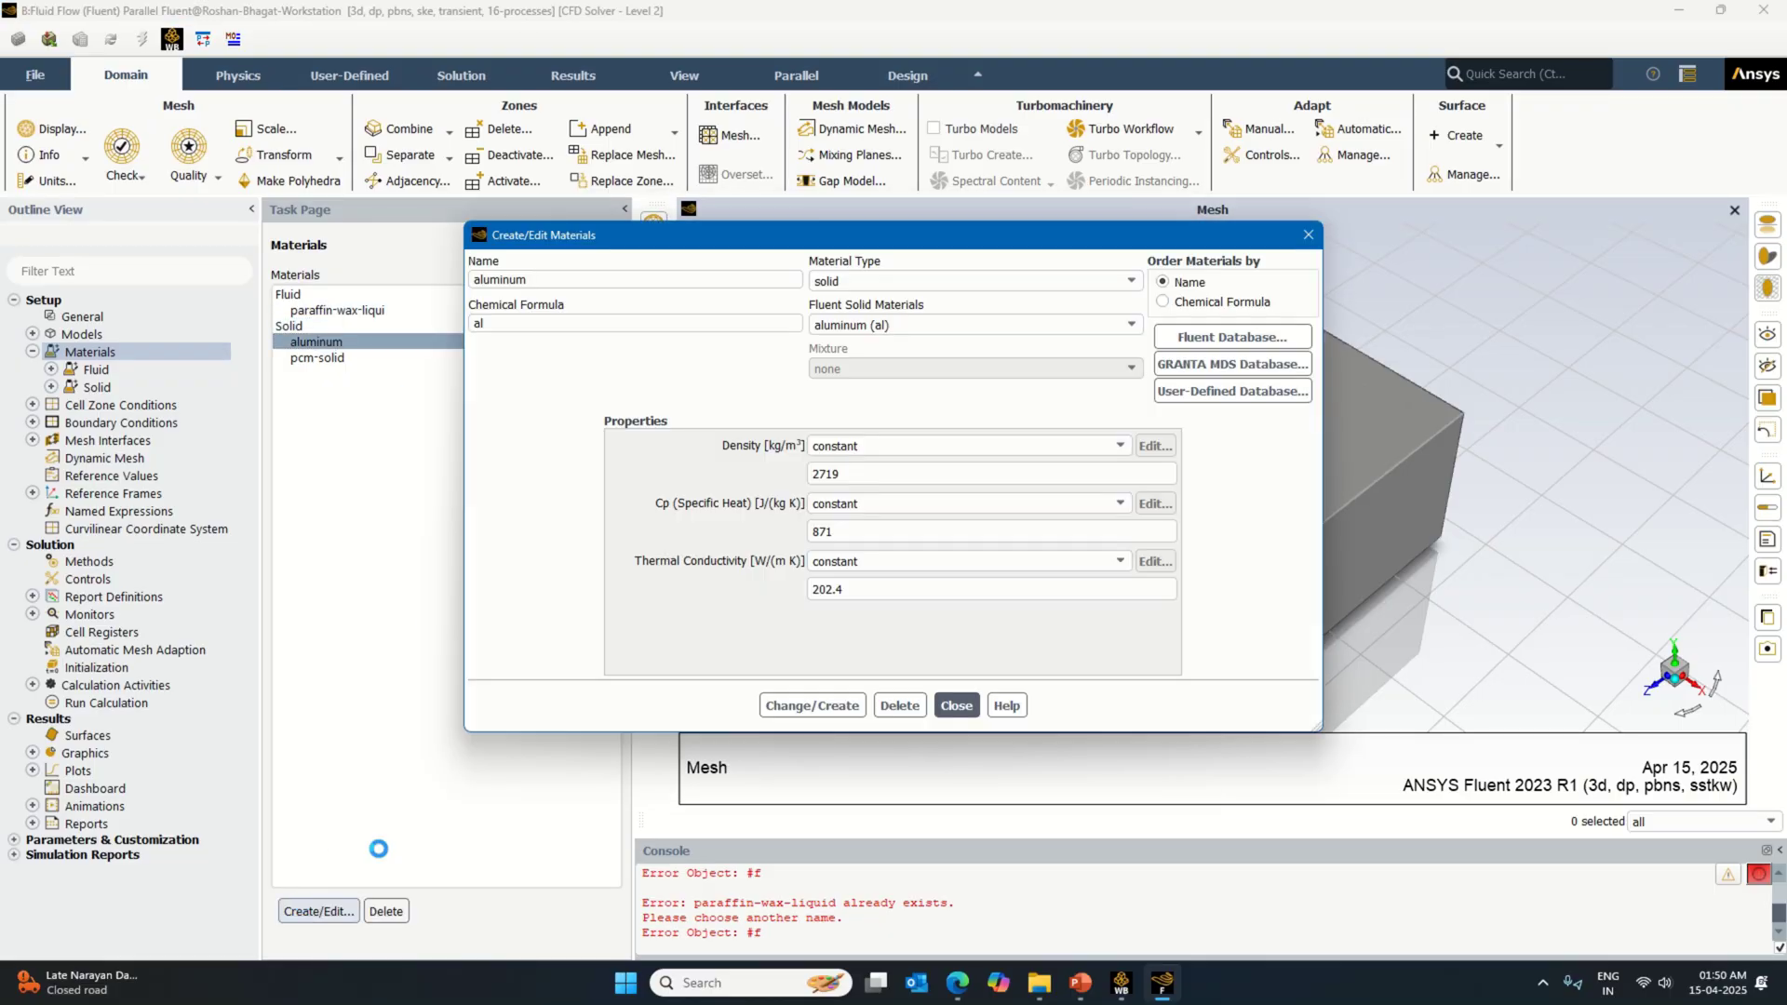
pyautogui.doubleClick(551, 288)
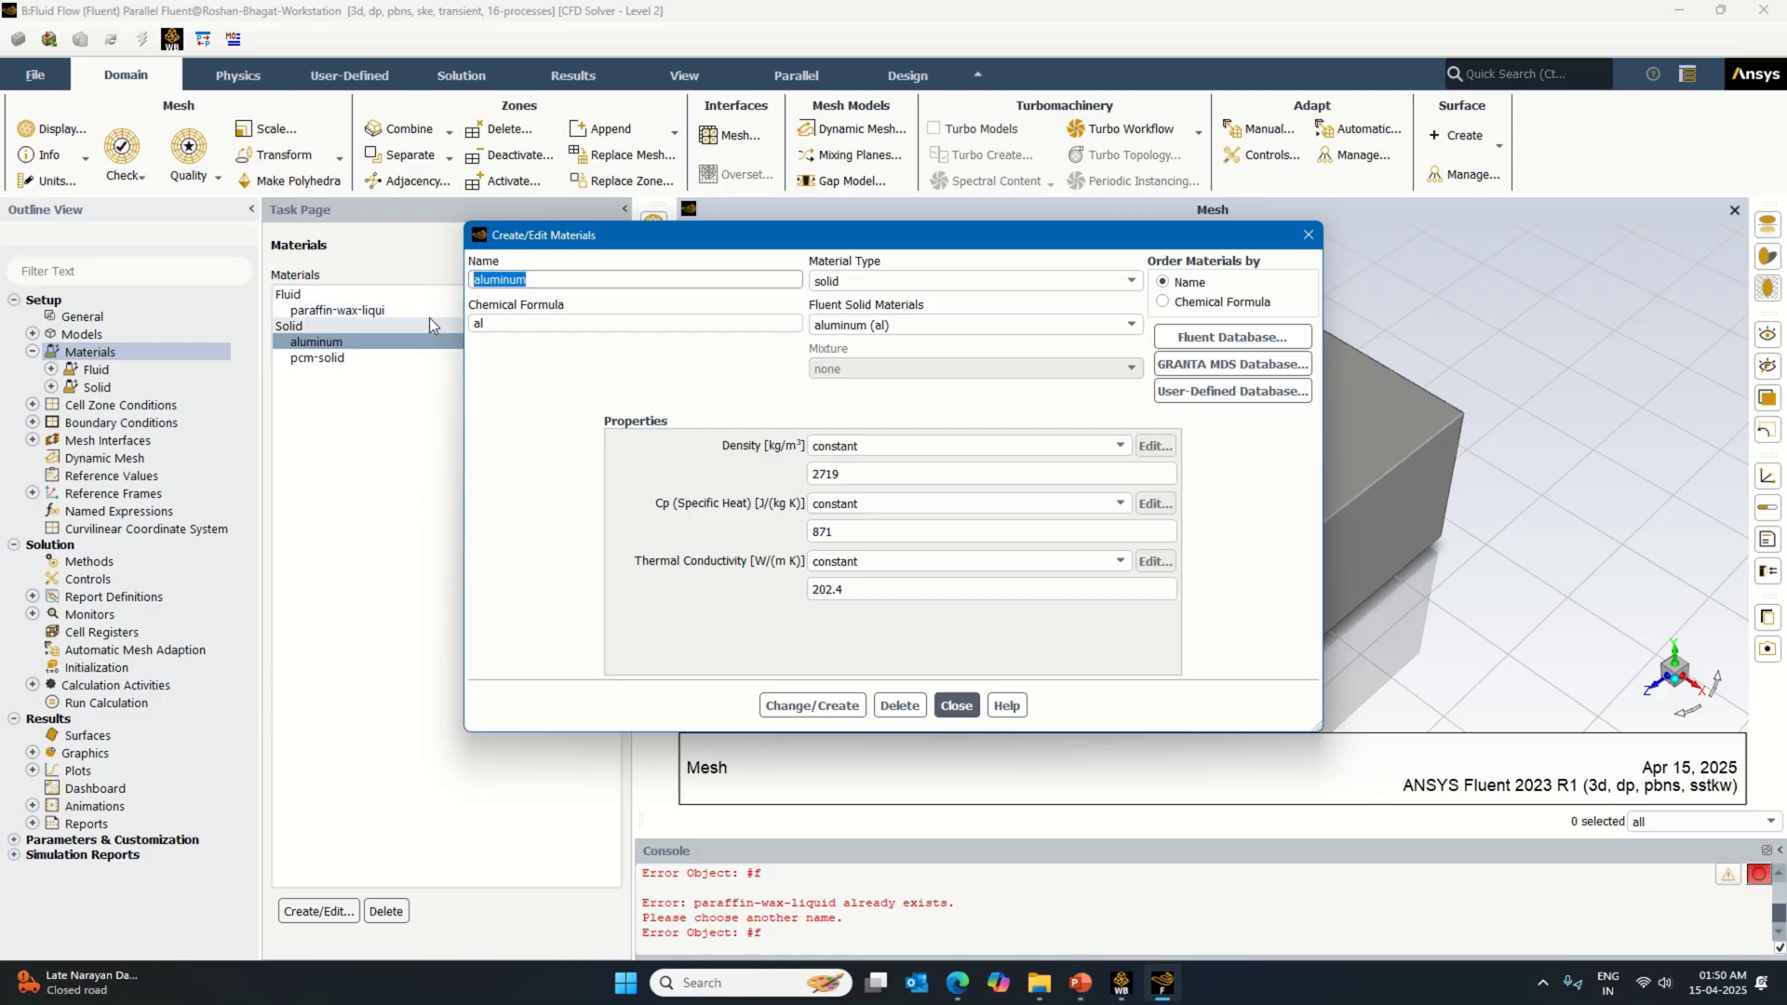
pyautogui.write('lithium-battery')
pyautogui.doubleClick(475, 323)
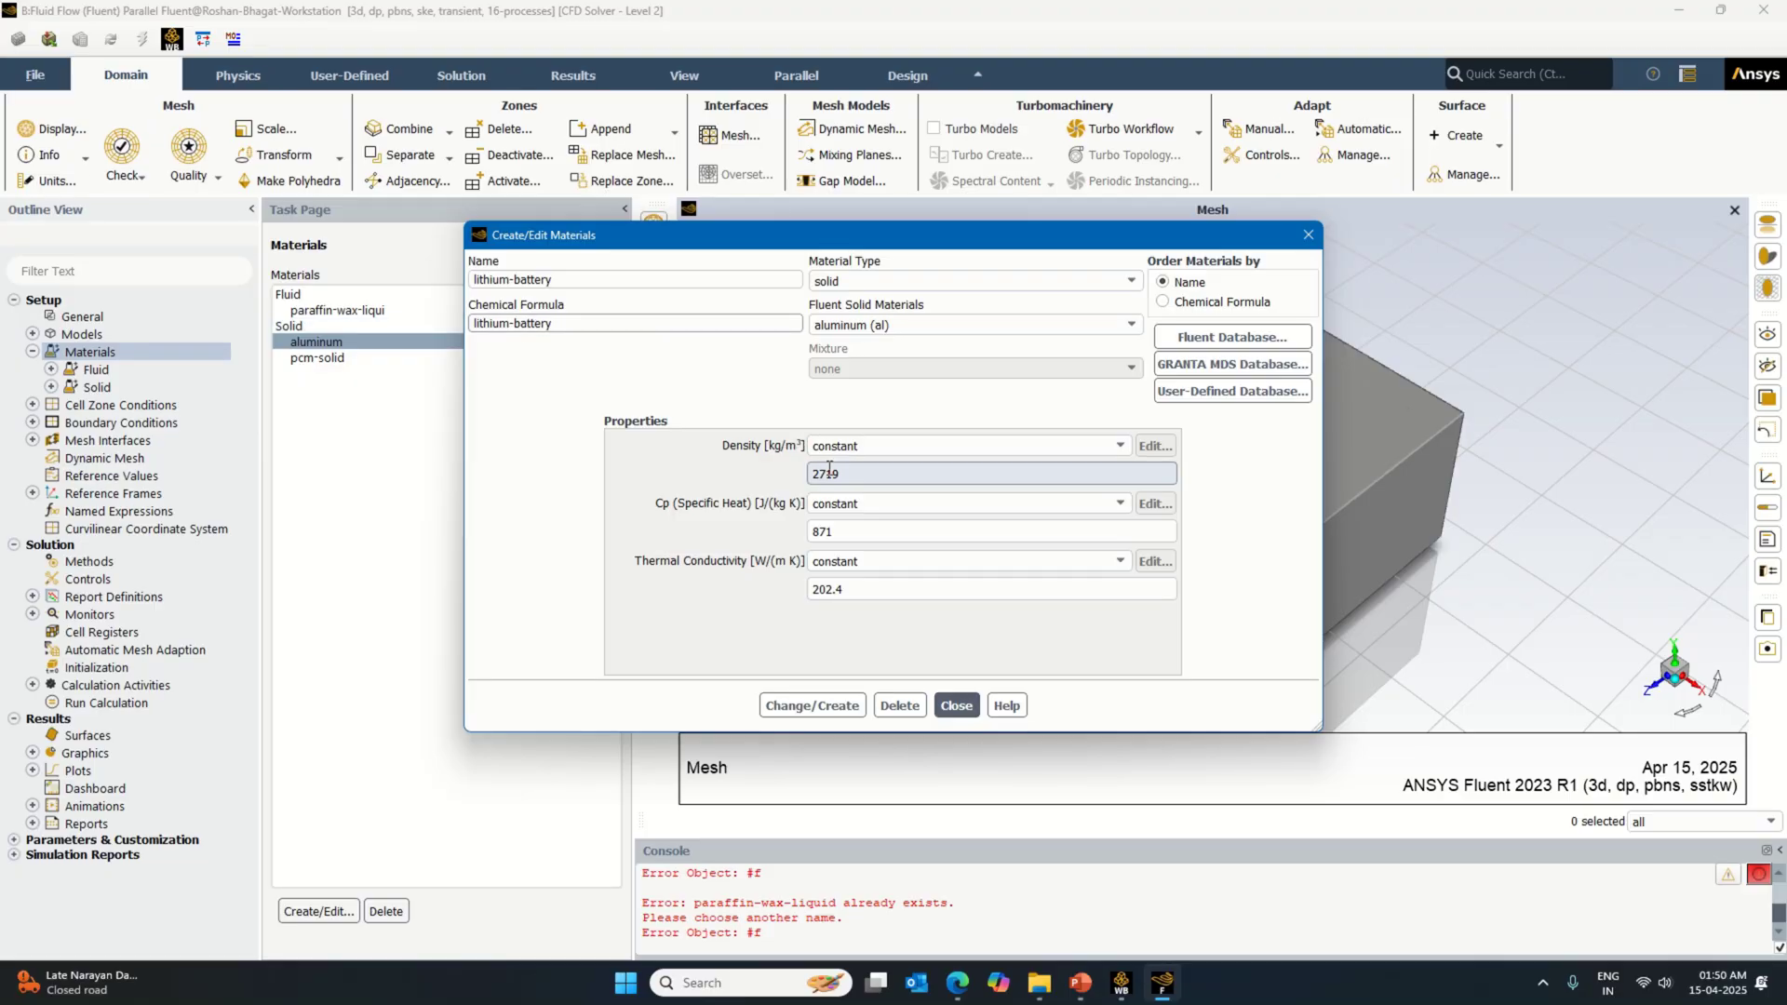
# Step: Give lithium-battery density 2775 kg/m³, specific heat 880 J/(kg K) and thermal conductivity 3 W/(m K), and create it, overwriting aluminum
pyautogui.doubleClick(826, 474)
pyautogui.write('2')
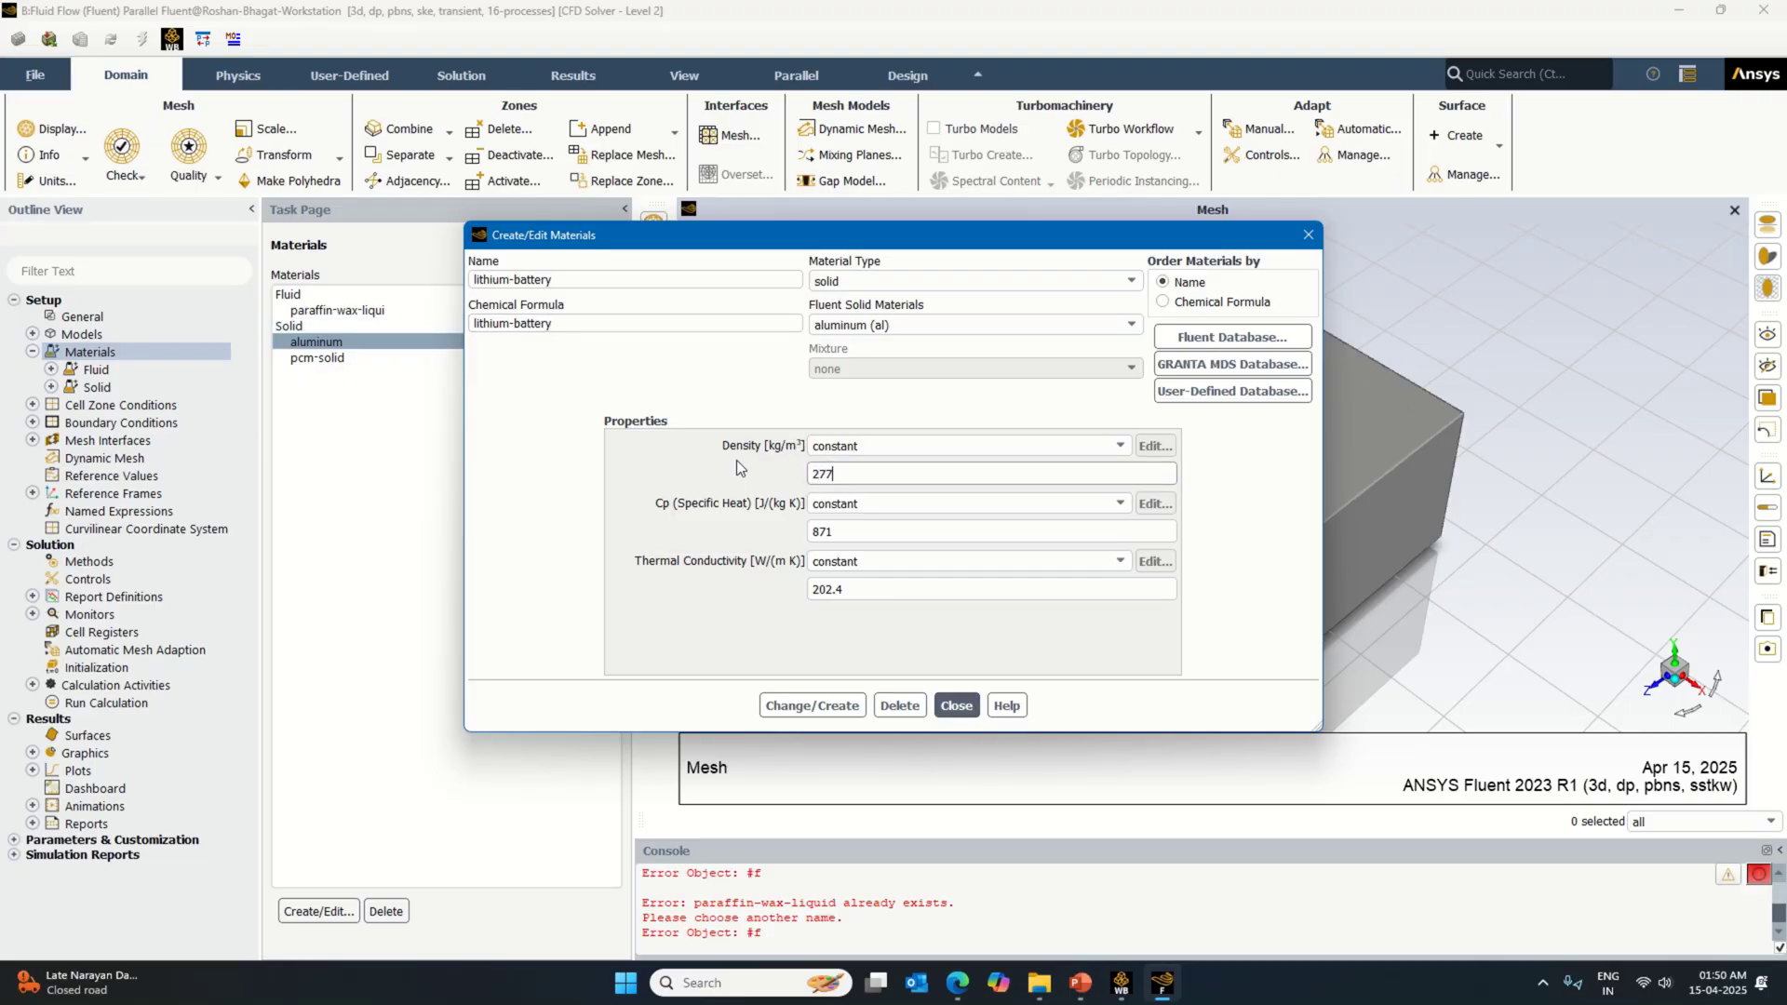
pyautogui.doubleClick(853, 530)
pyautogui.write('880')
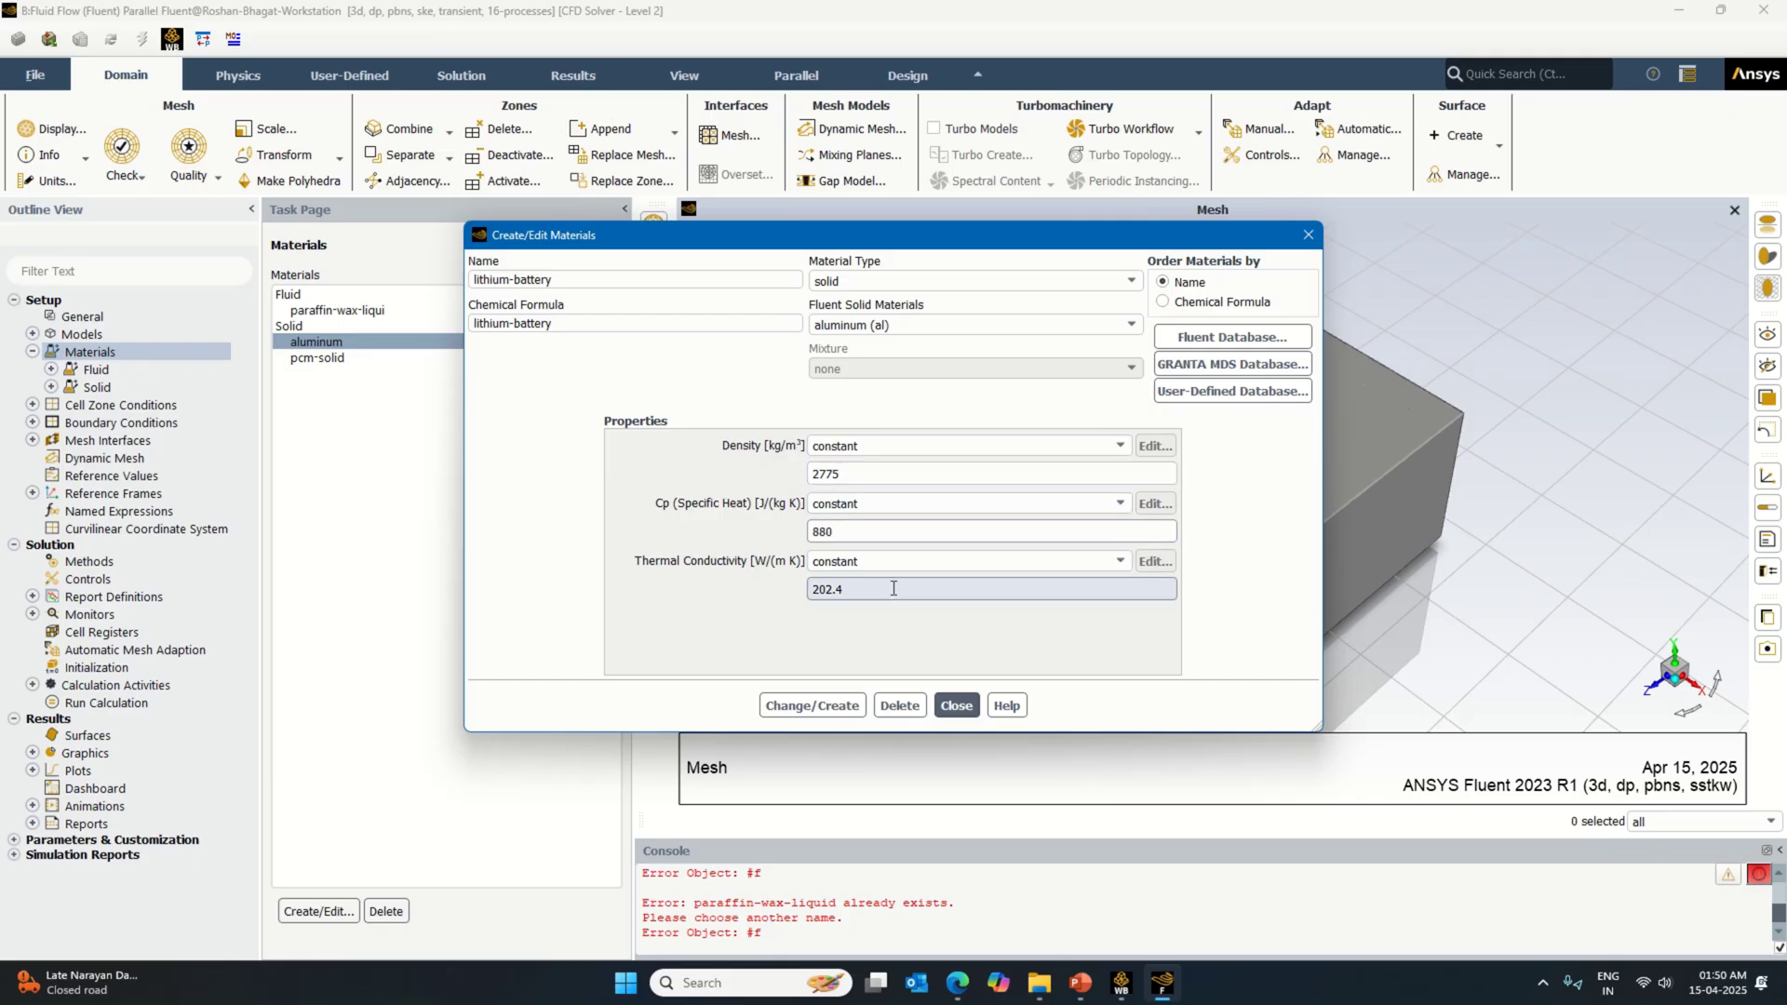
pyautogui.doubleClick(826, 589)
pyautogui.write('3')
pyautogui.click(831, 705)
pyautogui.click(907, 510)
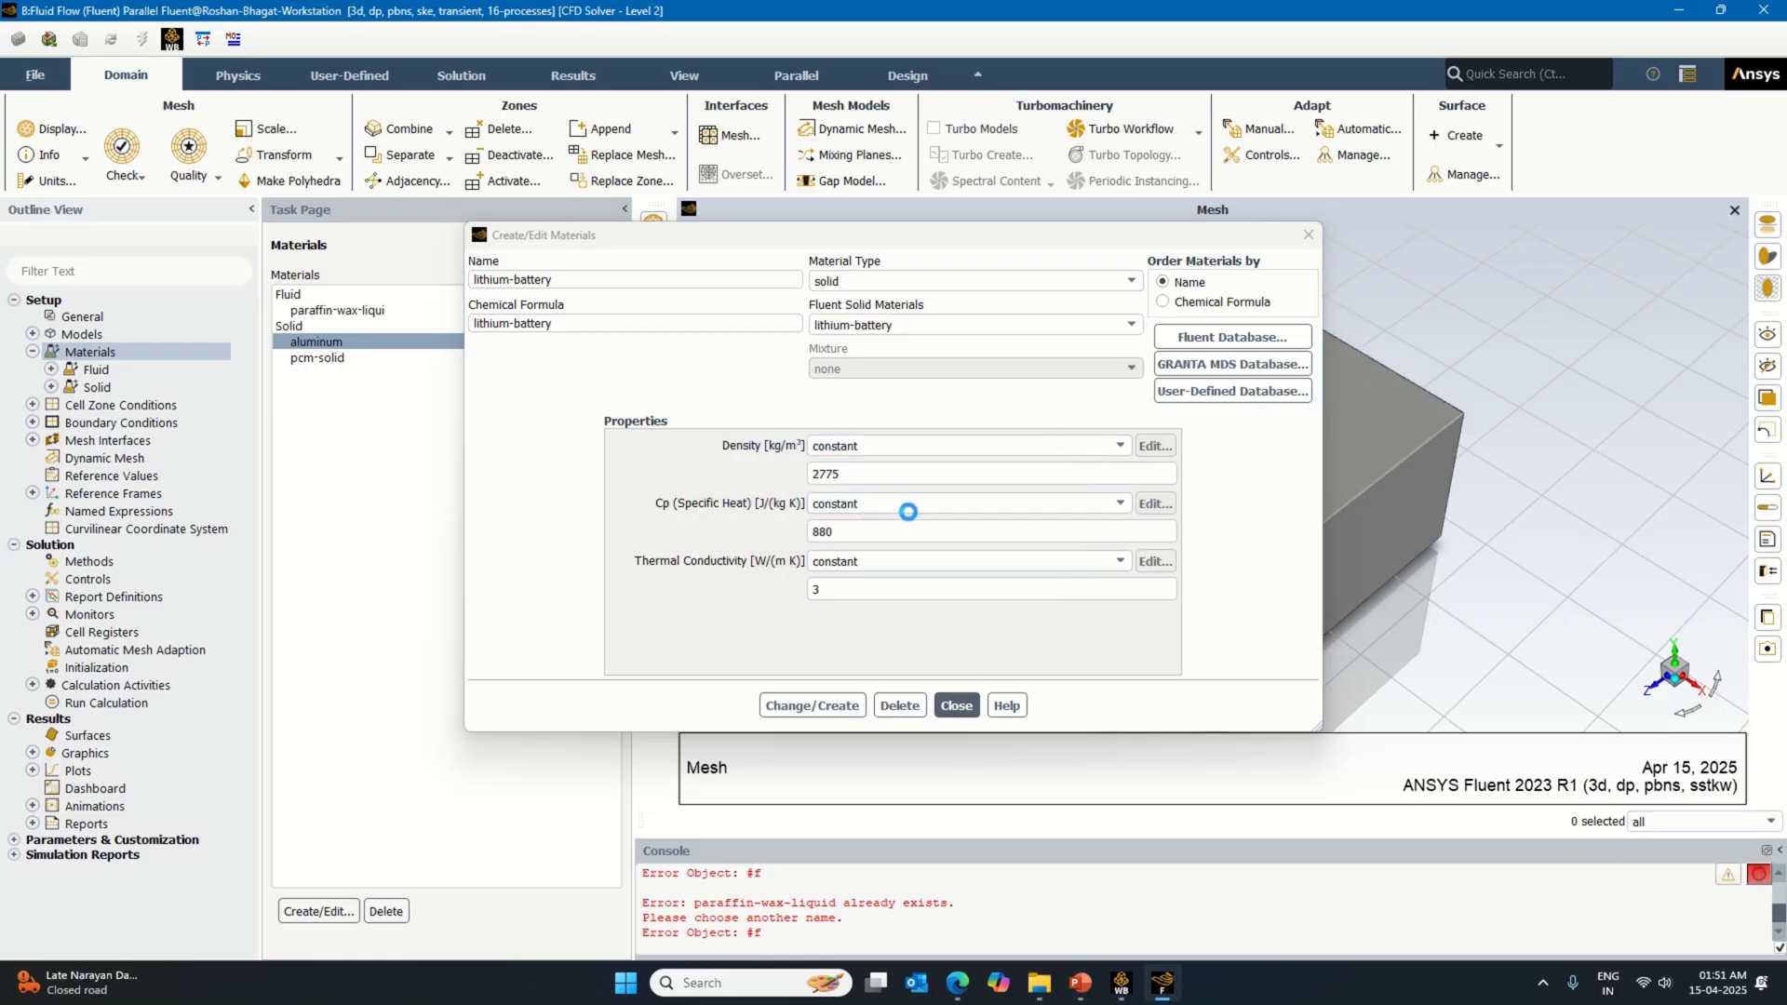
pyautogui.click(961, 705)
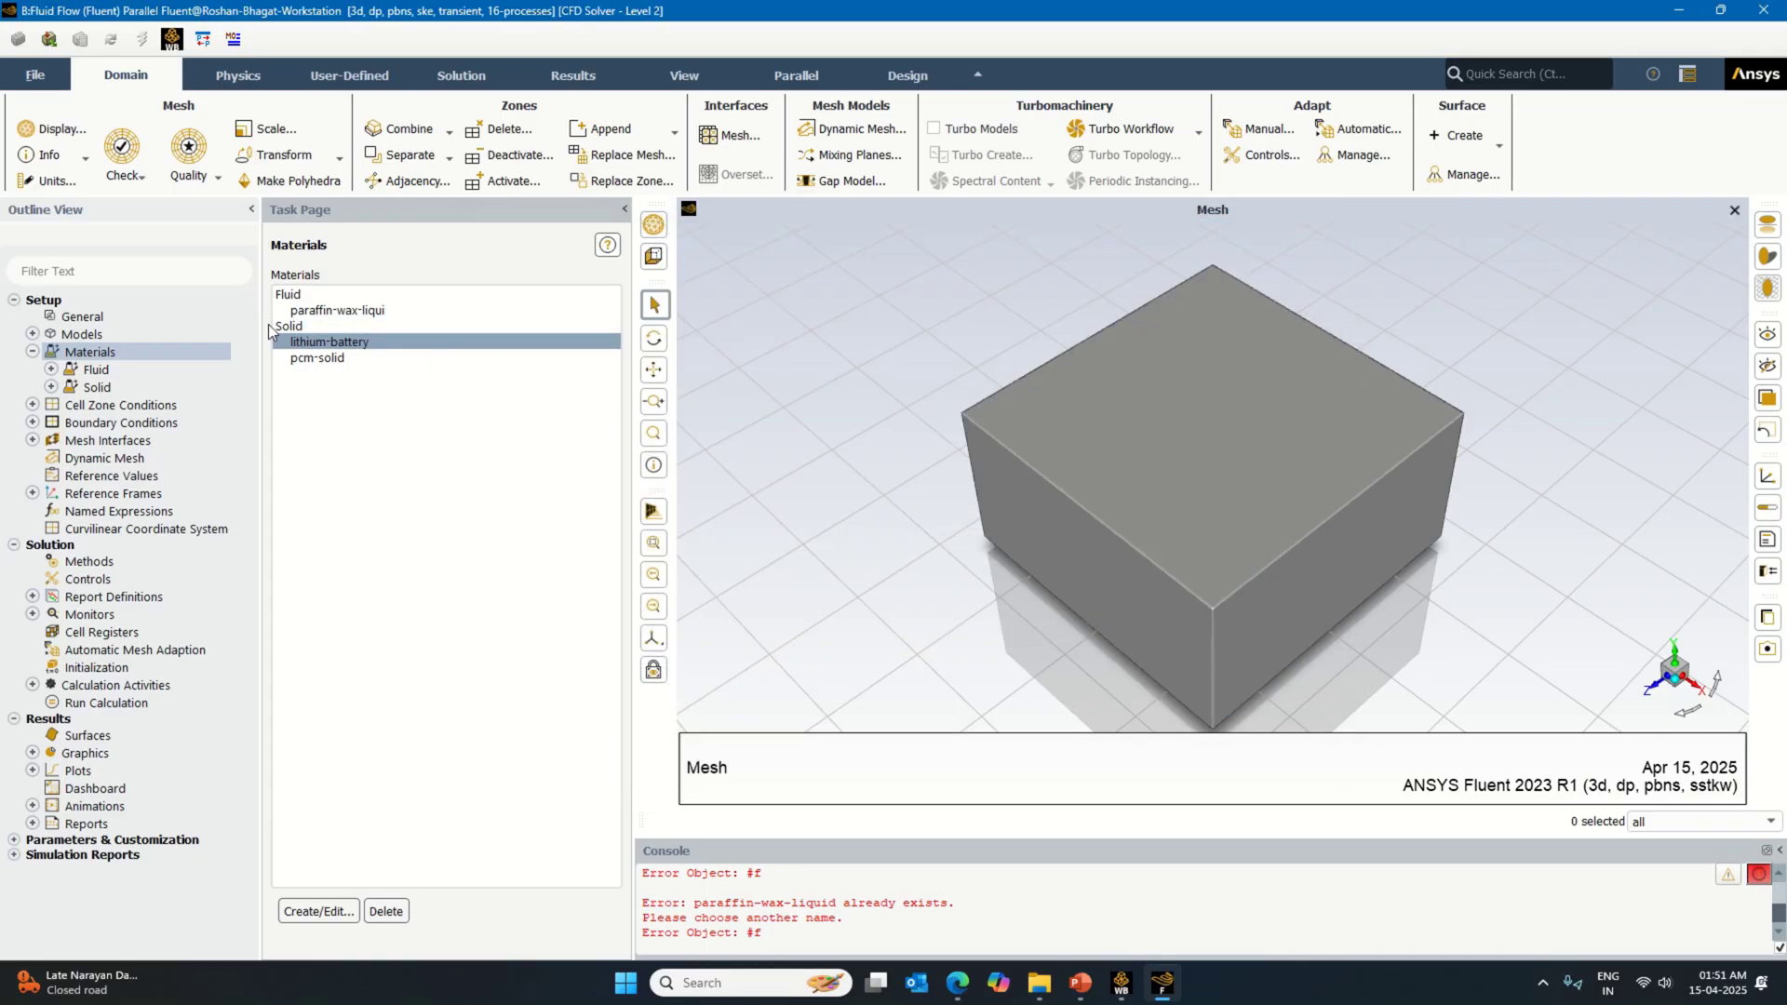
# Step: Copy aluminum from the Fluent database again so it is available alongside lithium-battery and pcm-solid
pyautogui.doubleClick(288, 326)
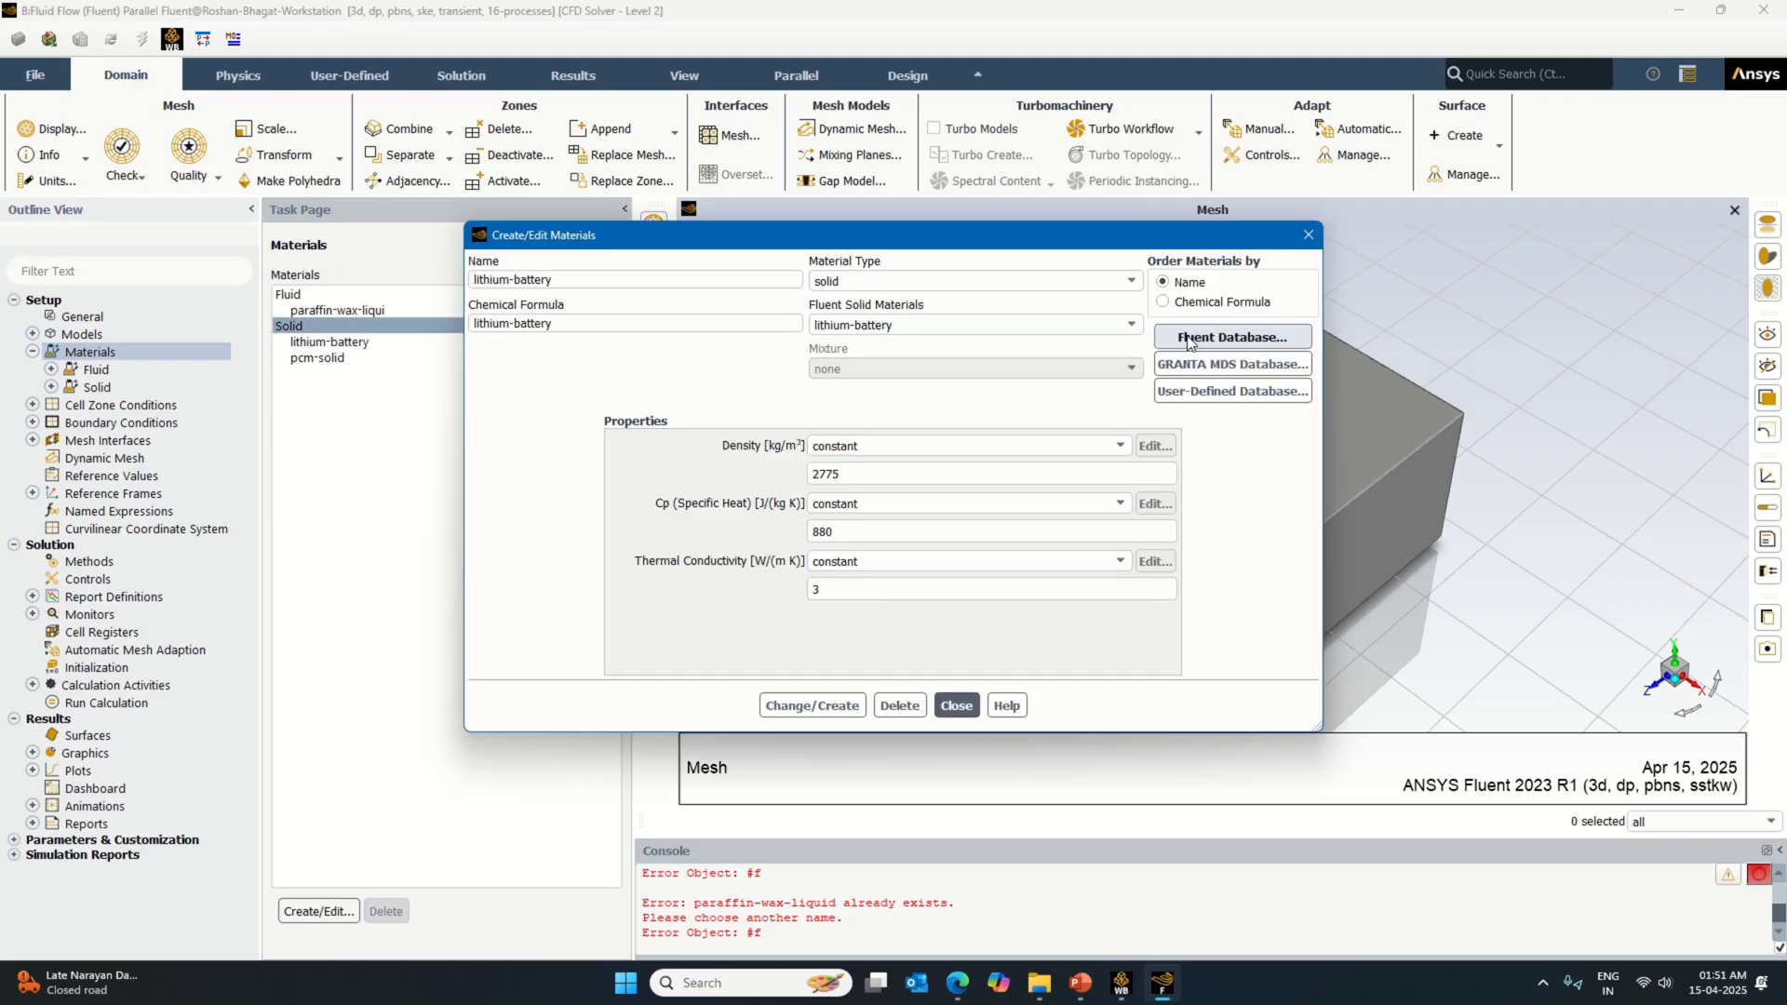
pyautogui.click(1188, 338)
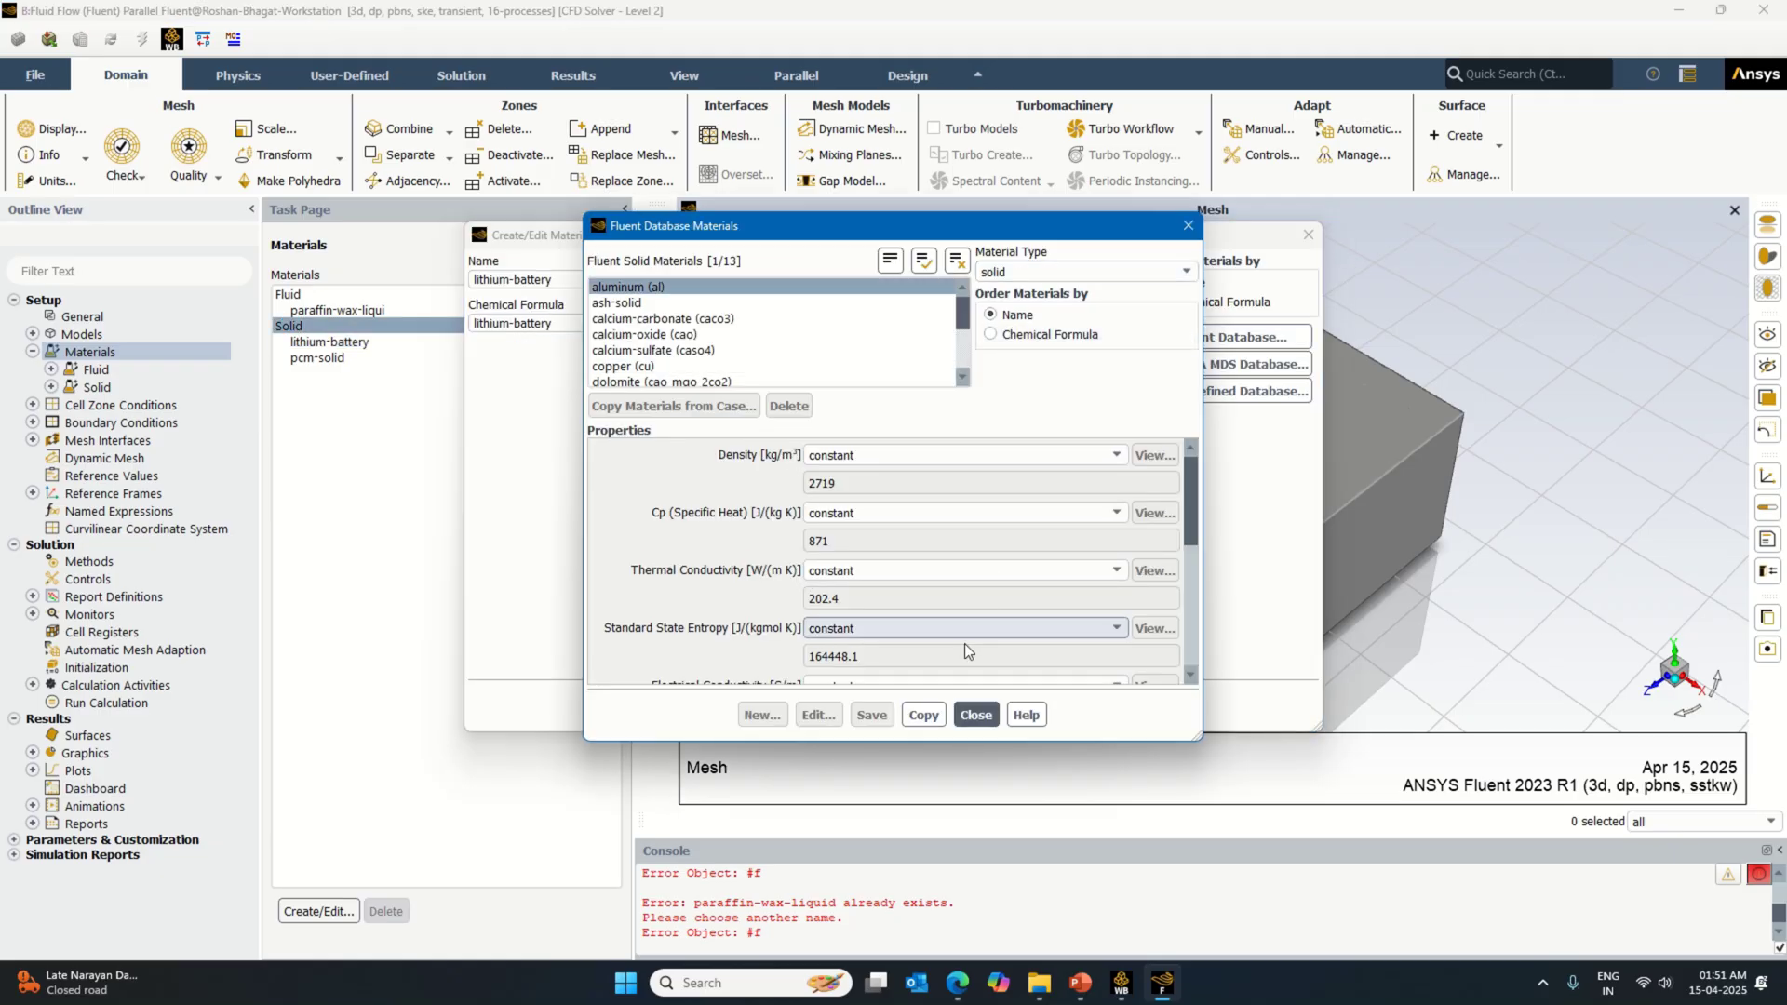
pyautogui.click(924, 714)
pyautogui.click(975, 714)
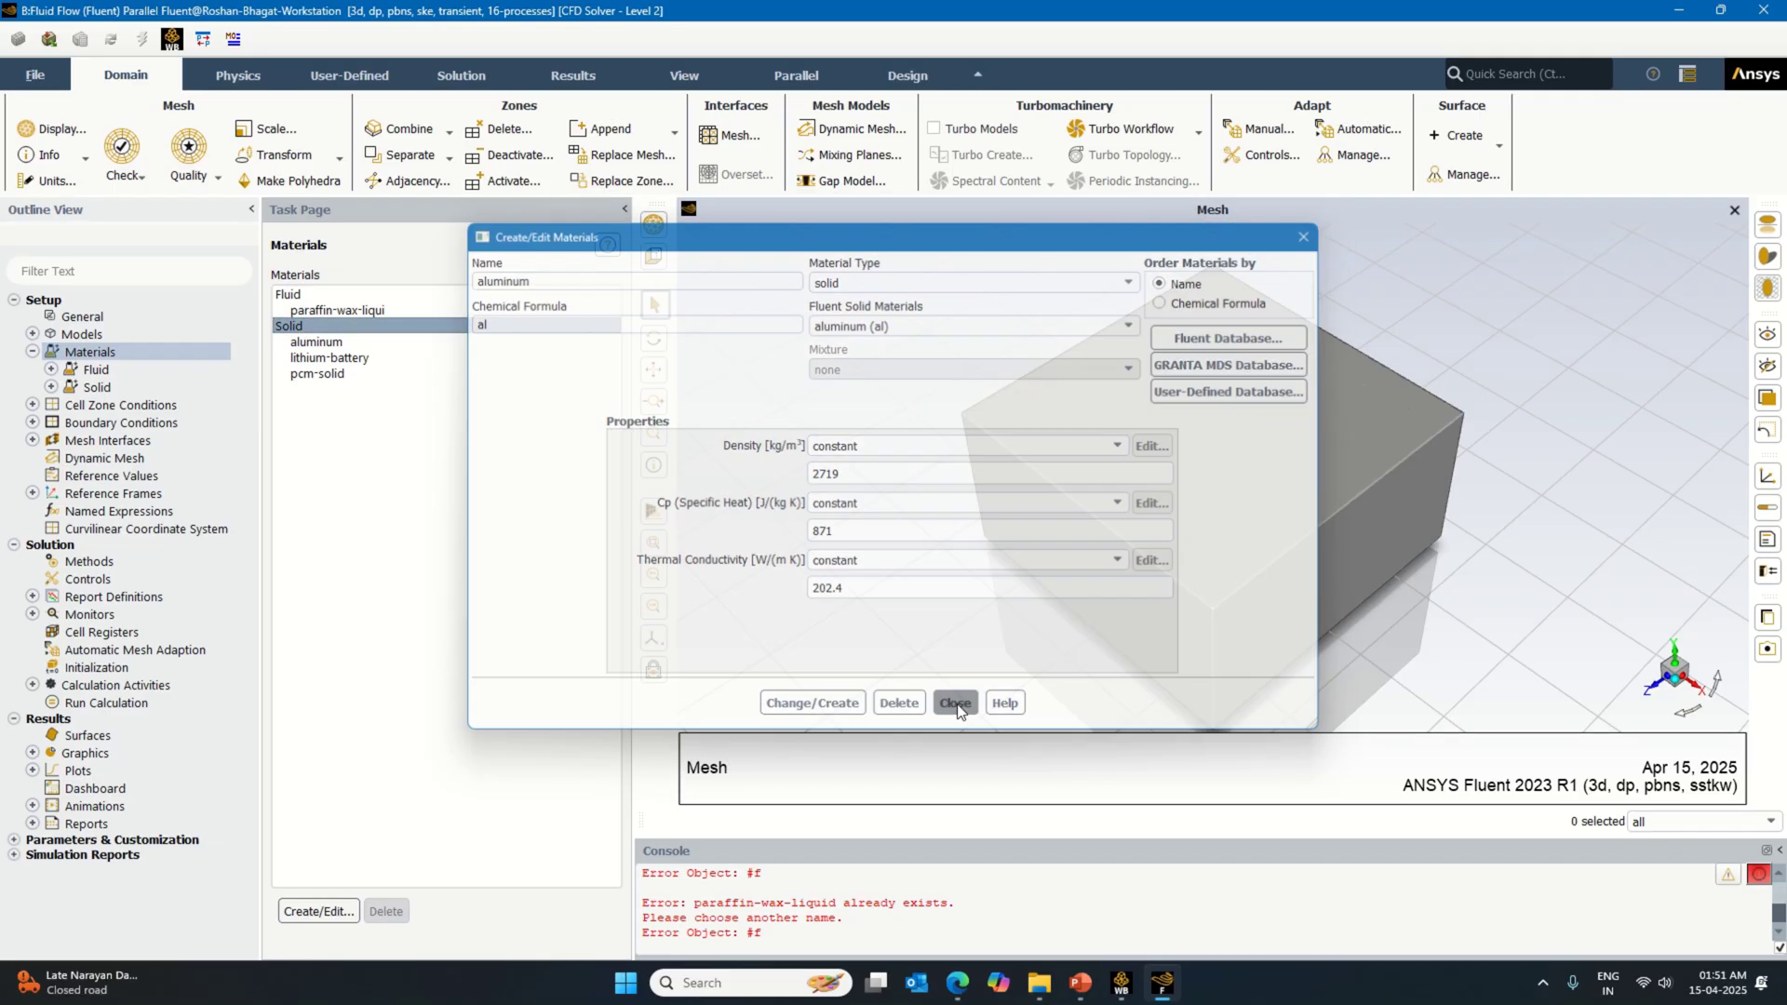
pyautogui.click(956, 704)
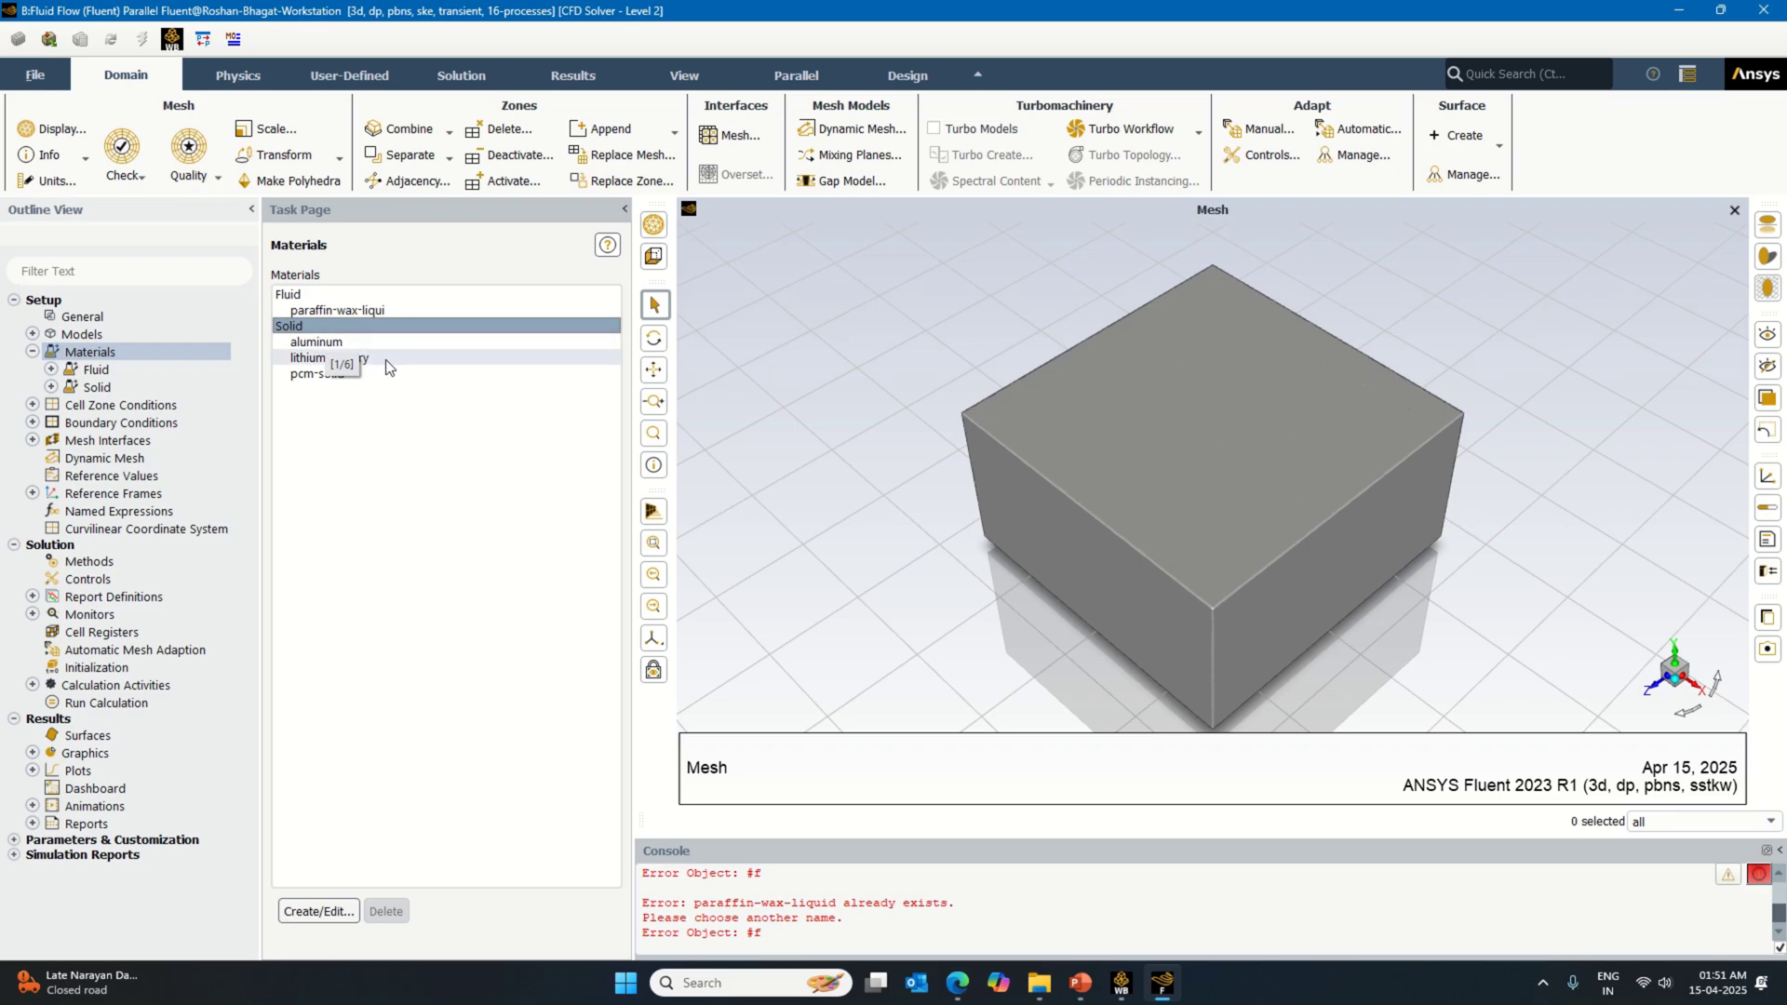
# Step: Group the cell zones by zone type and change the cell zone's type from fluid to solid
pyautogui.doubleClick(183, 403)
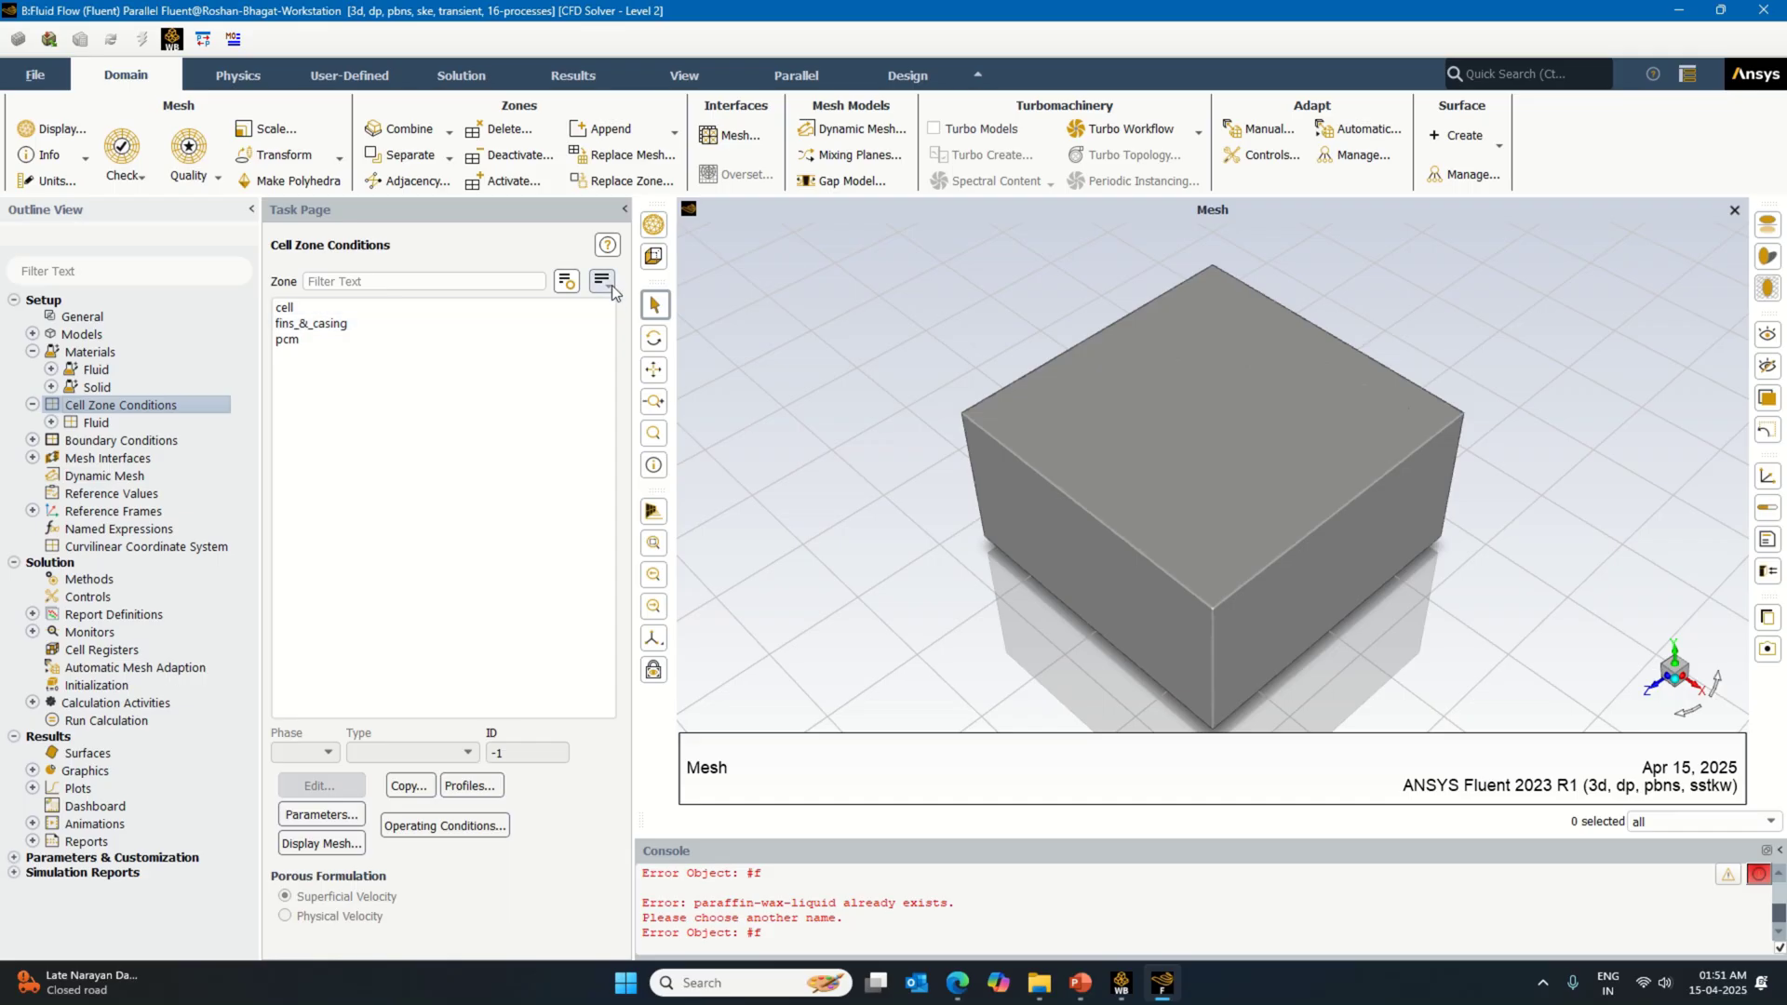
pyautogui.click(605, 282)
pyautogui.click(631, 373)
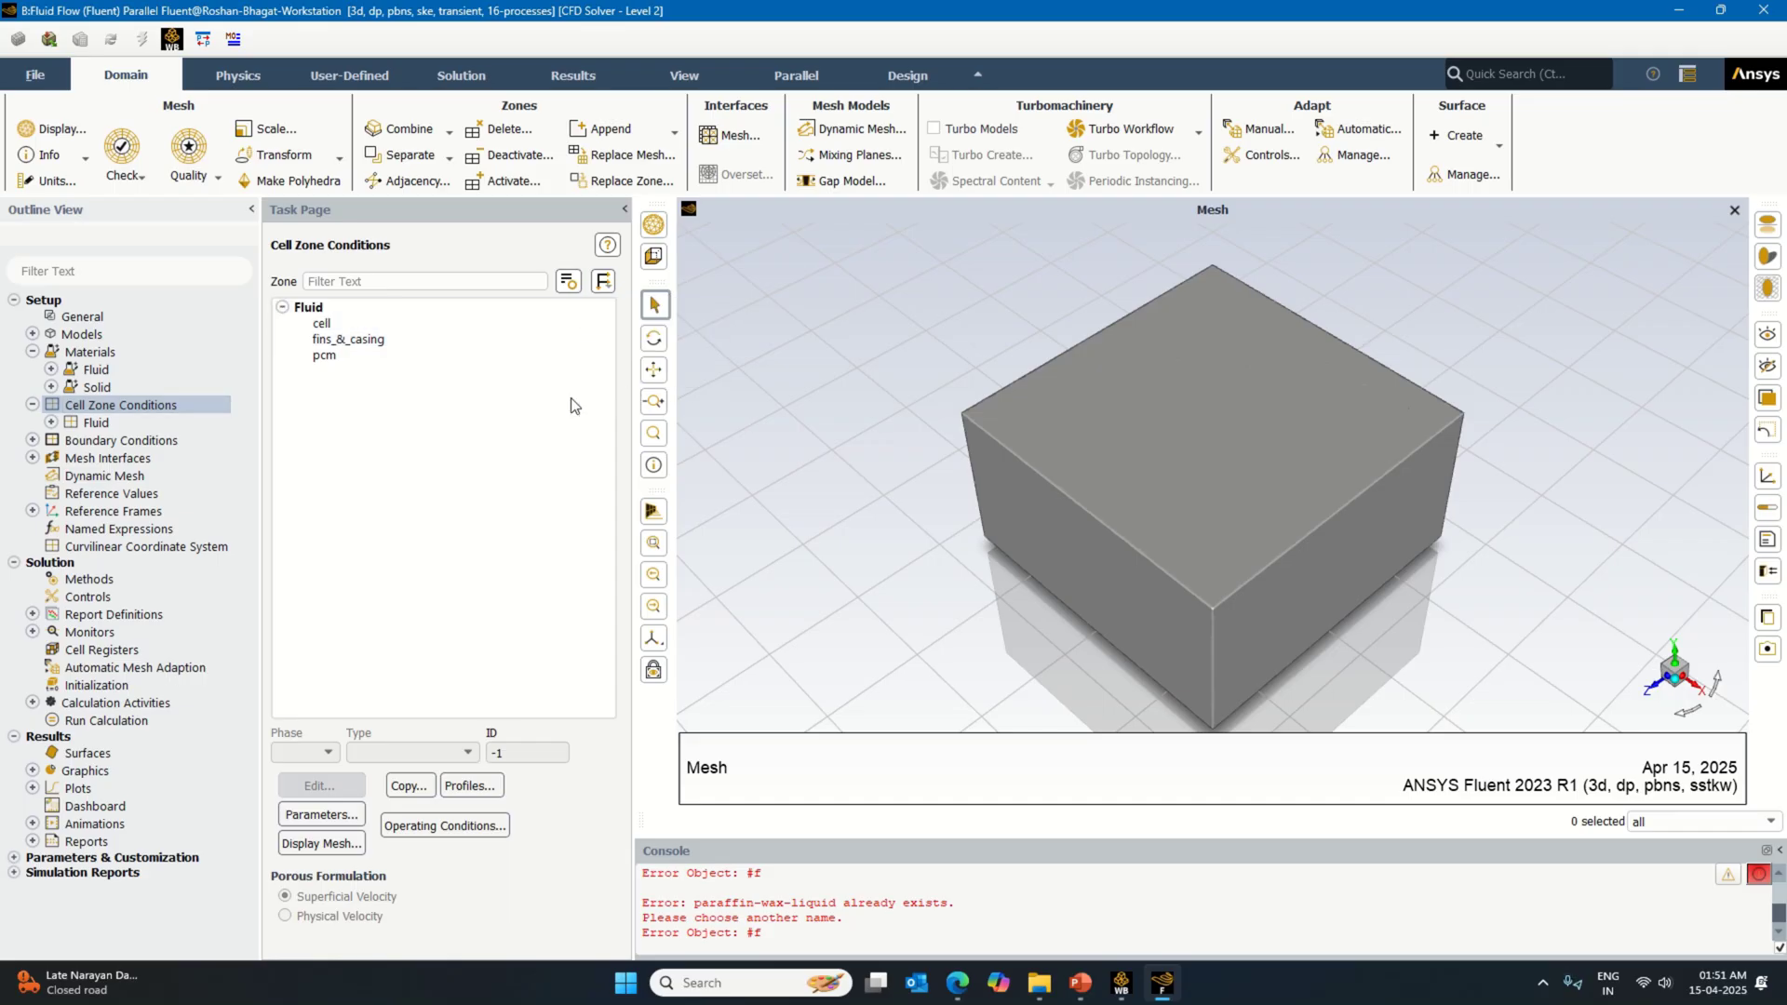
pyautogui.click(342, 324)
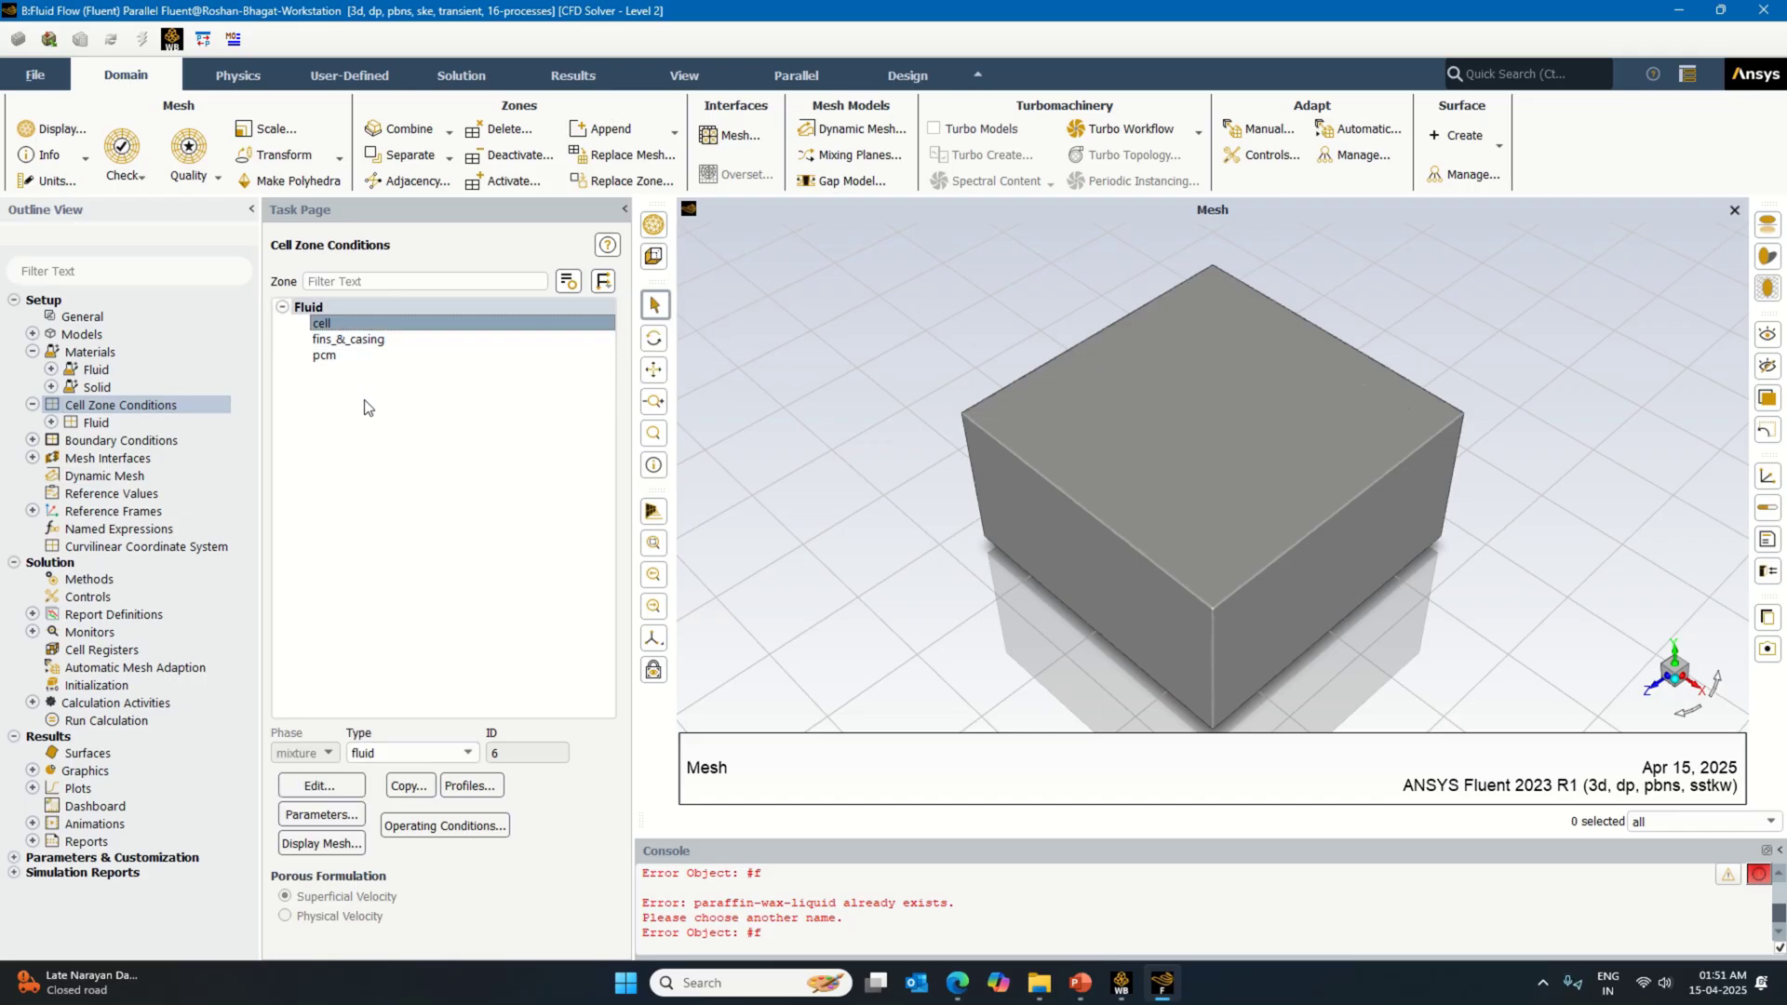
pyautogui.click(369, 754)
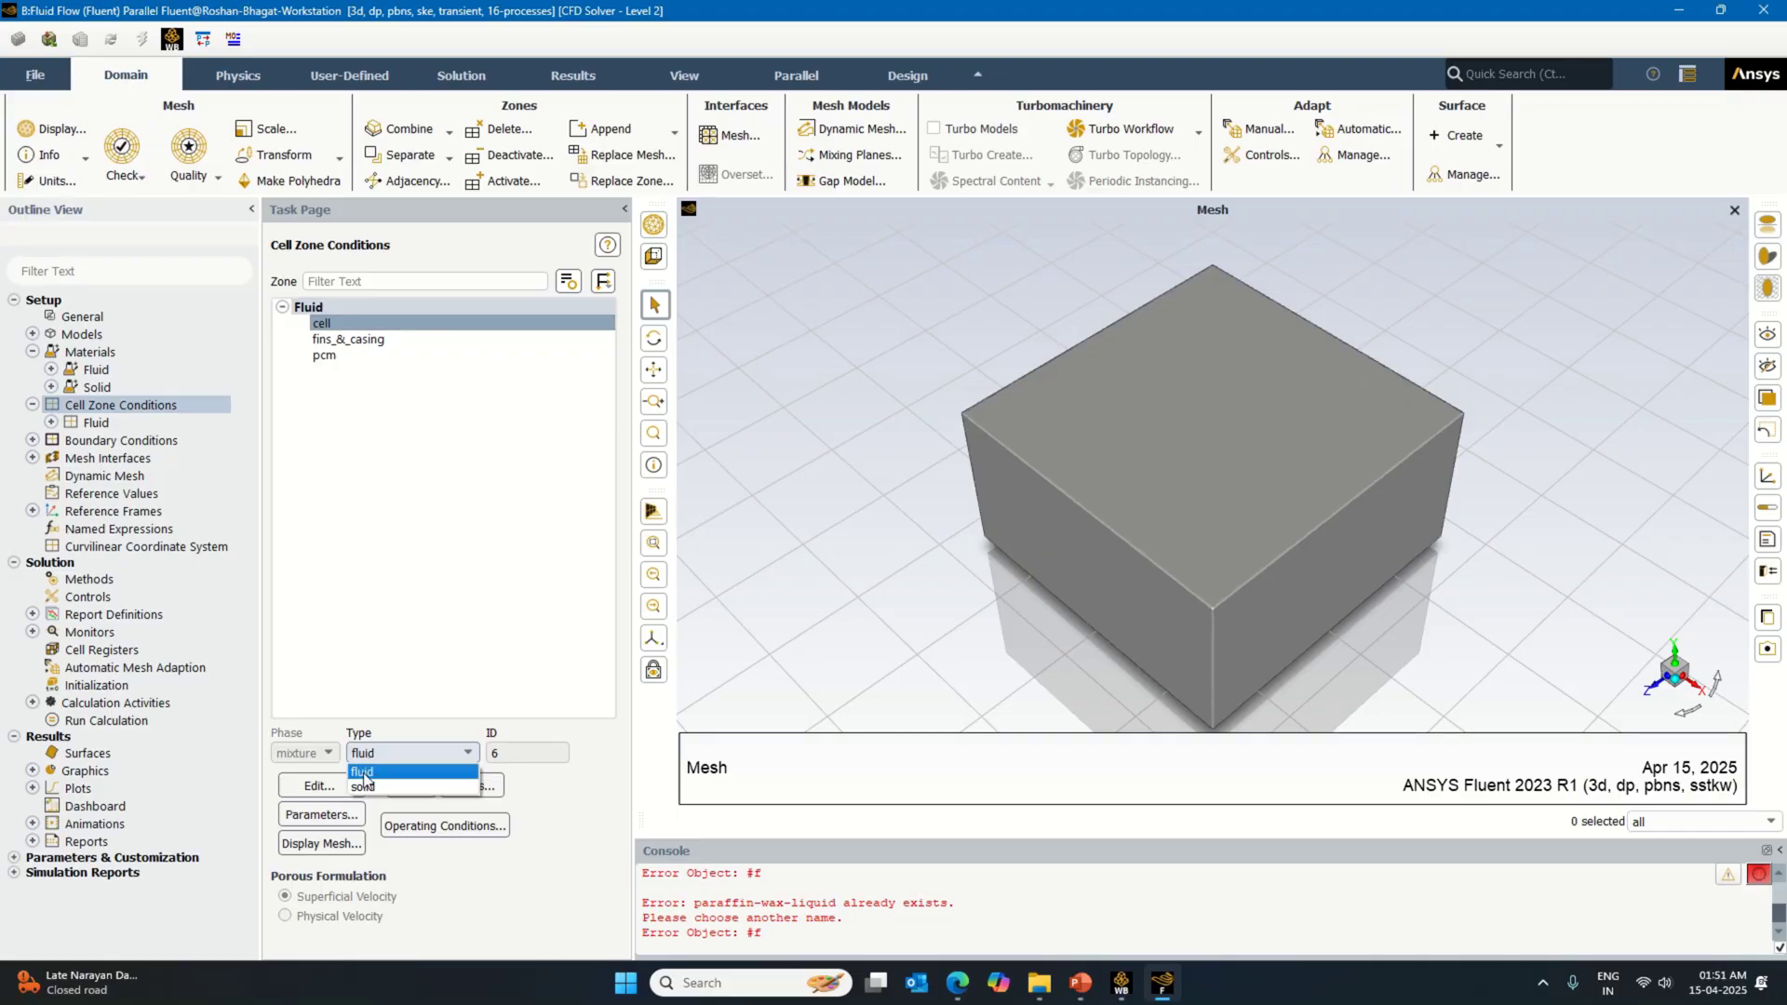
pyautogui.click(370, 787)
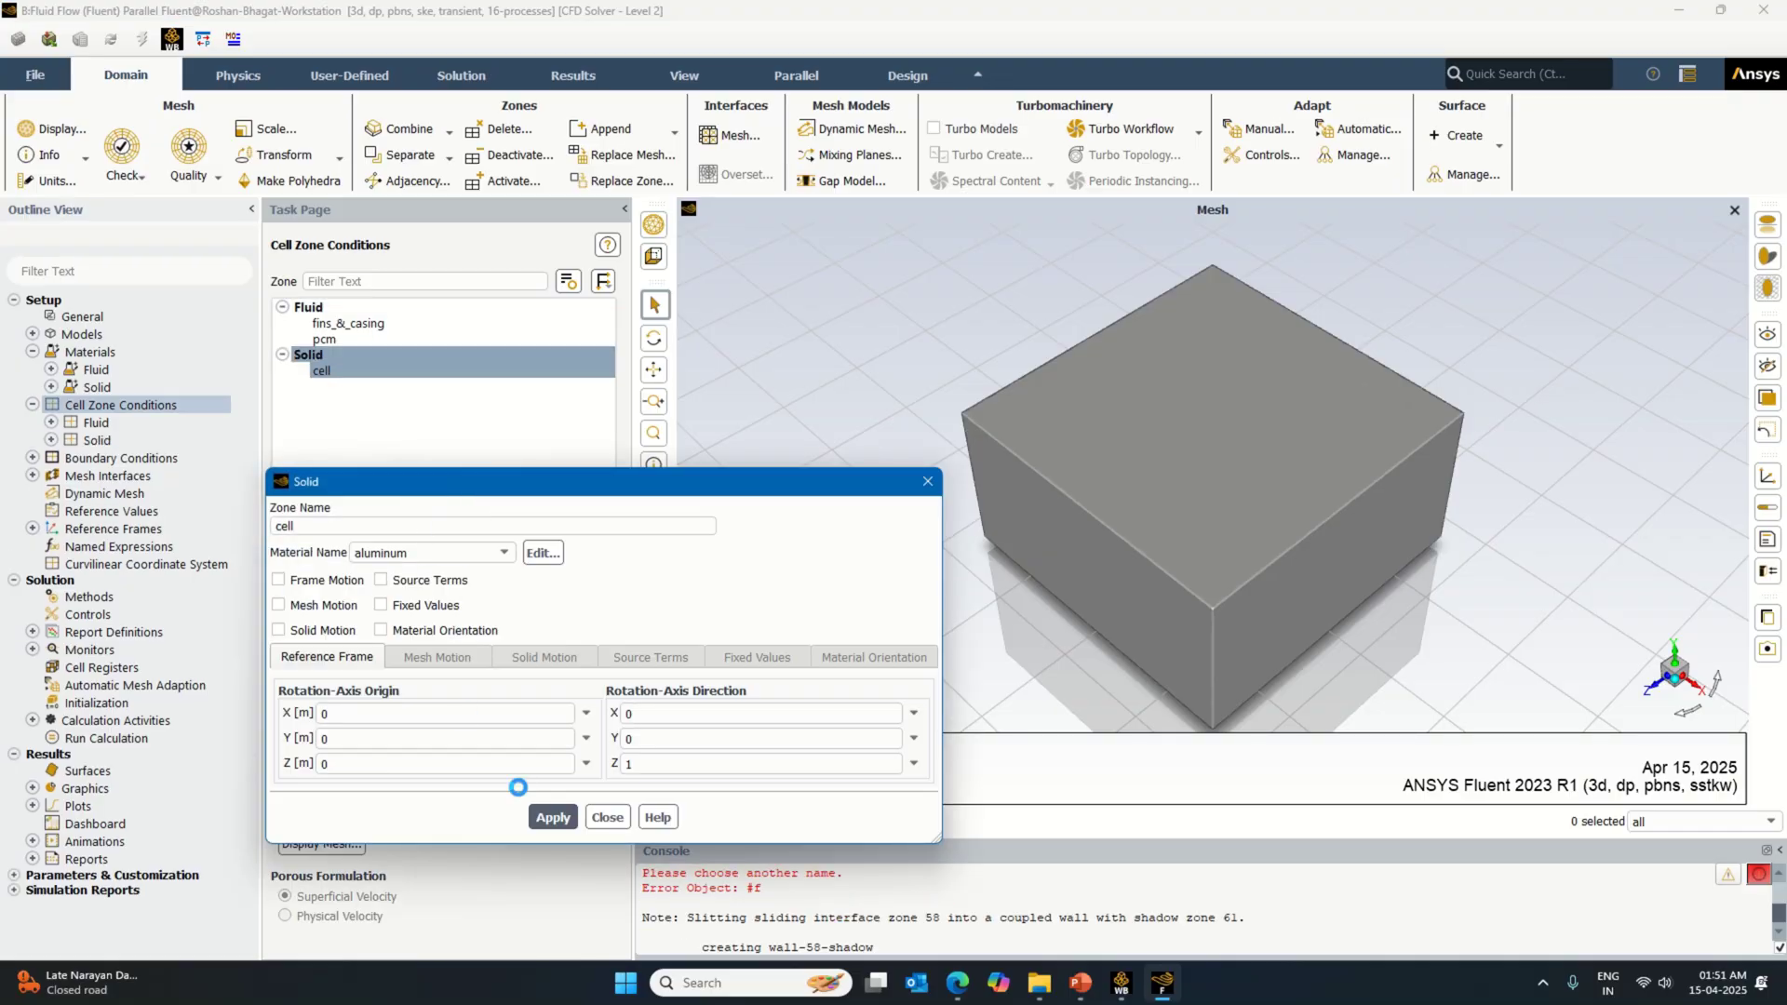
pyautogui.click(551, 818)
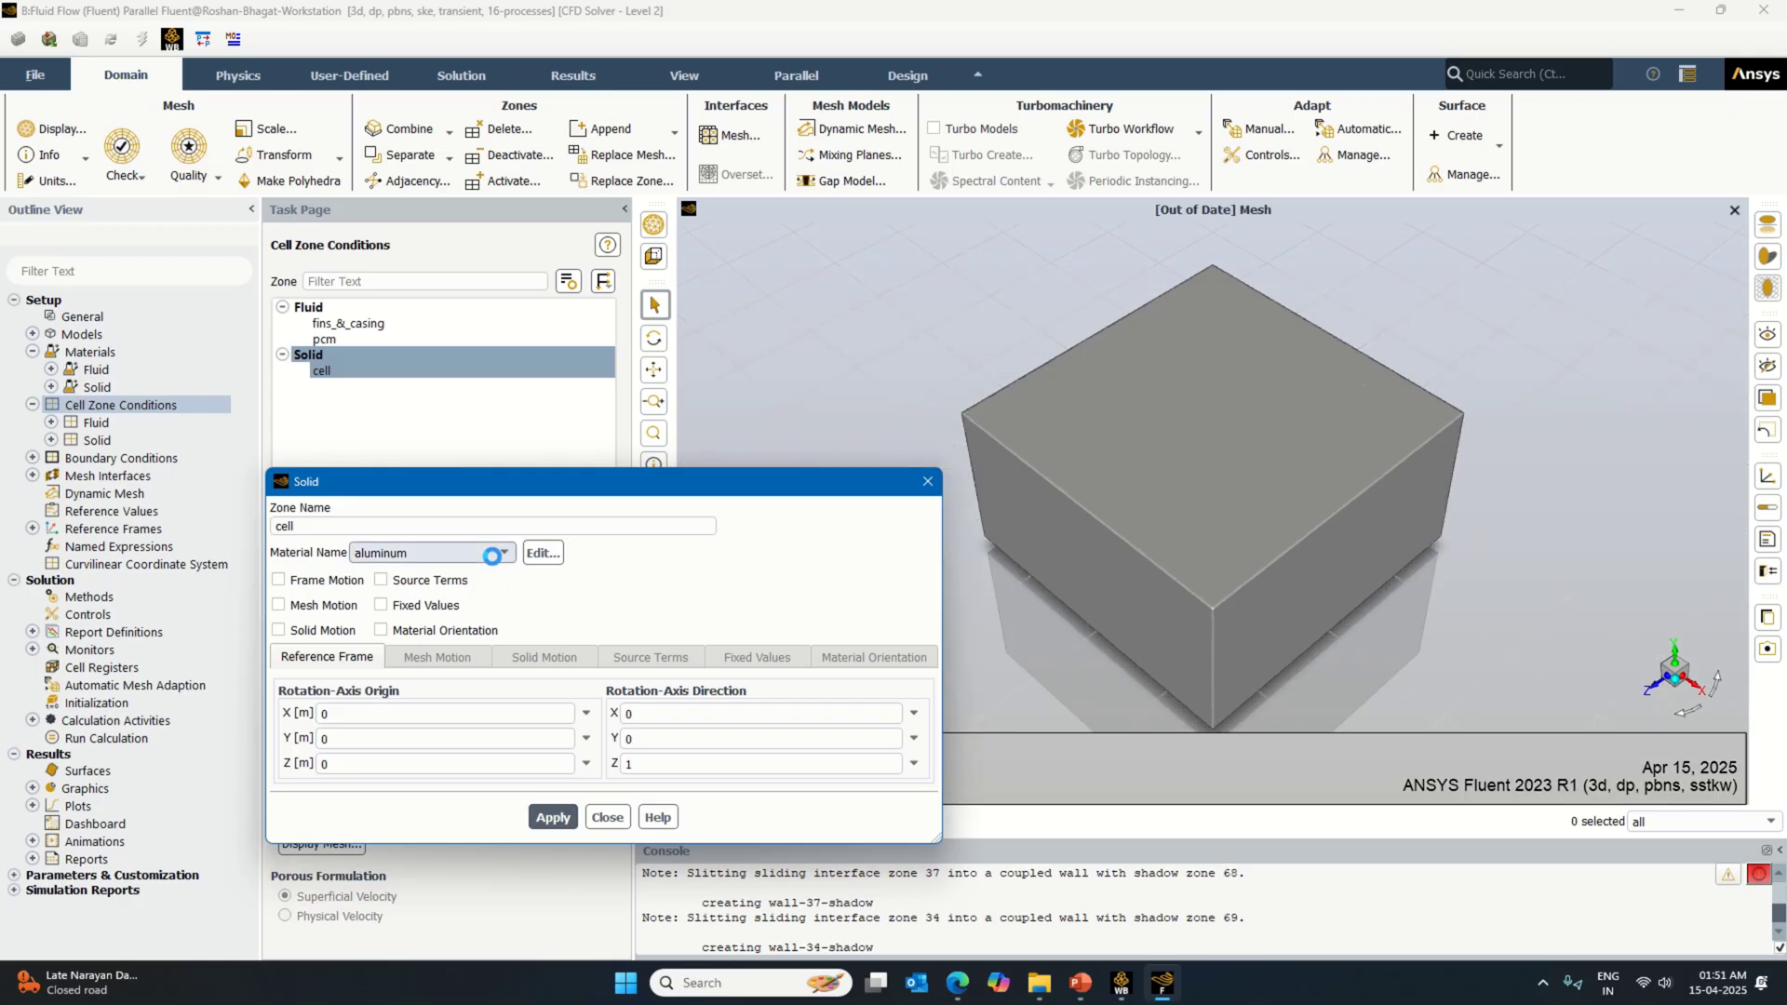
# Step: Assign lithium-battery as the cell zone's material and enable its source terms
pyautogui.click(501, 554)
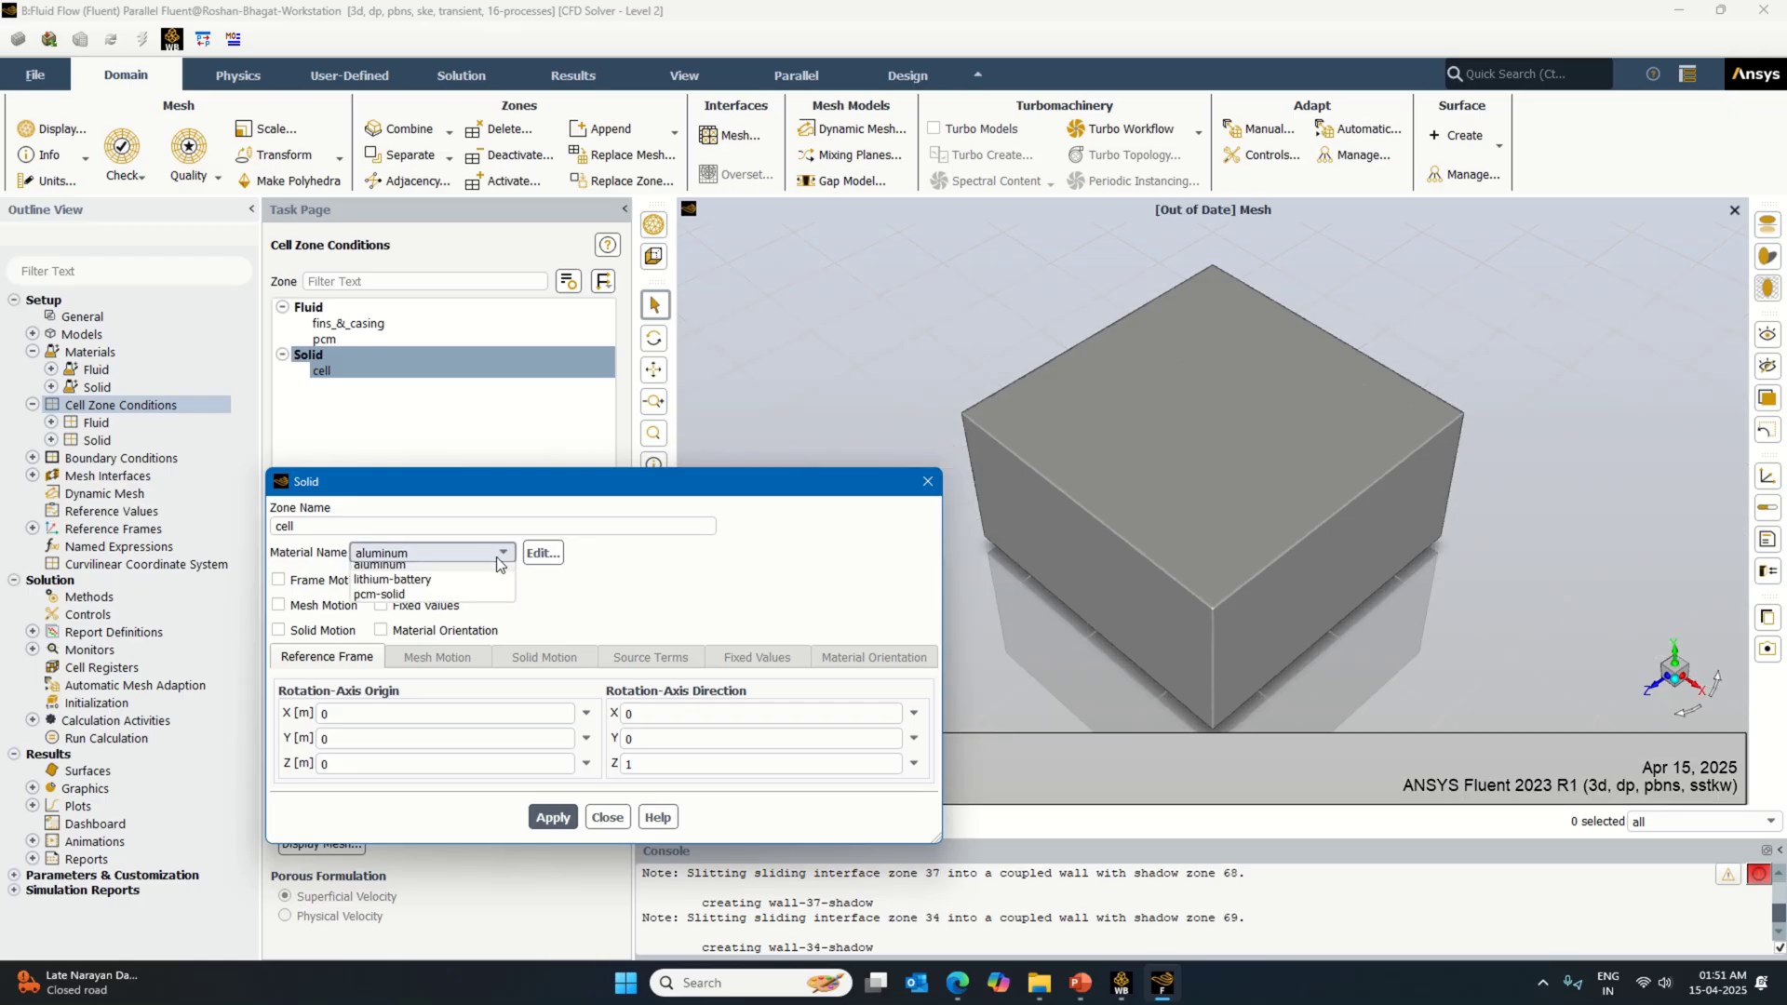
pyautogui.click(466, 578)
pyautogui.click(436, 581)
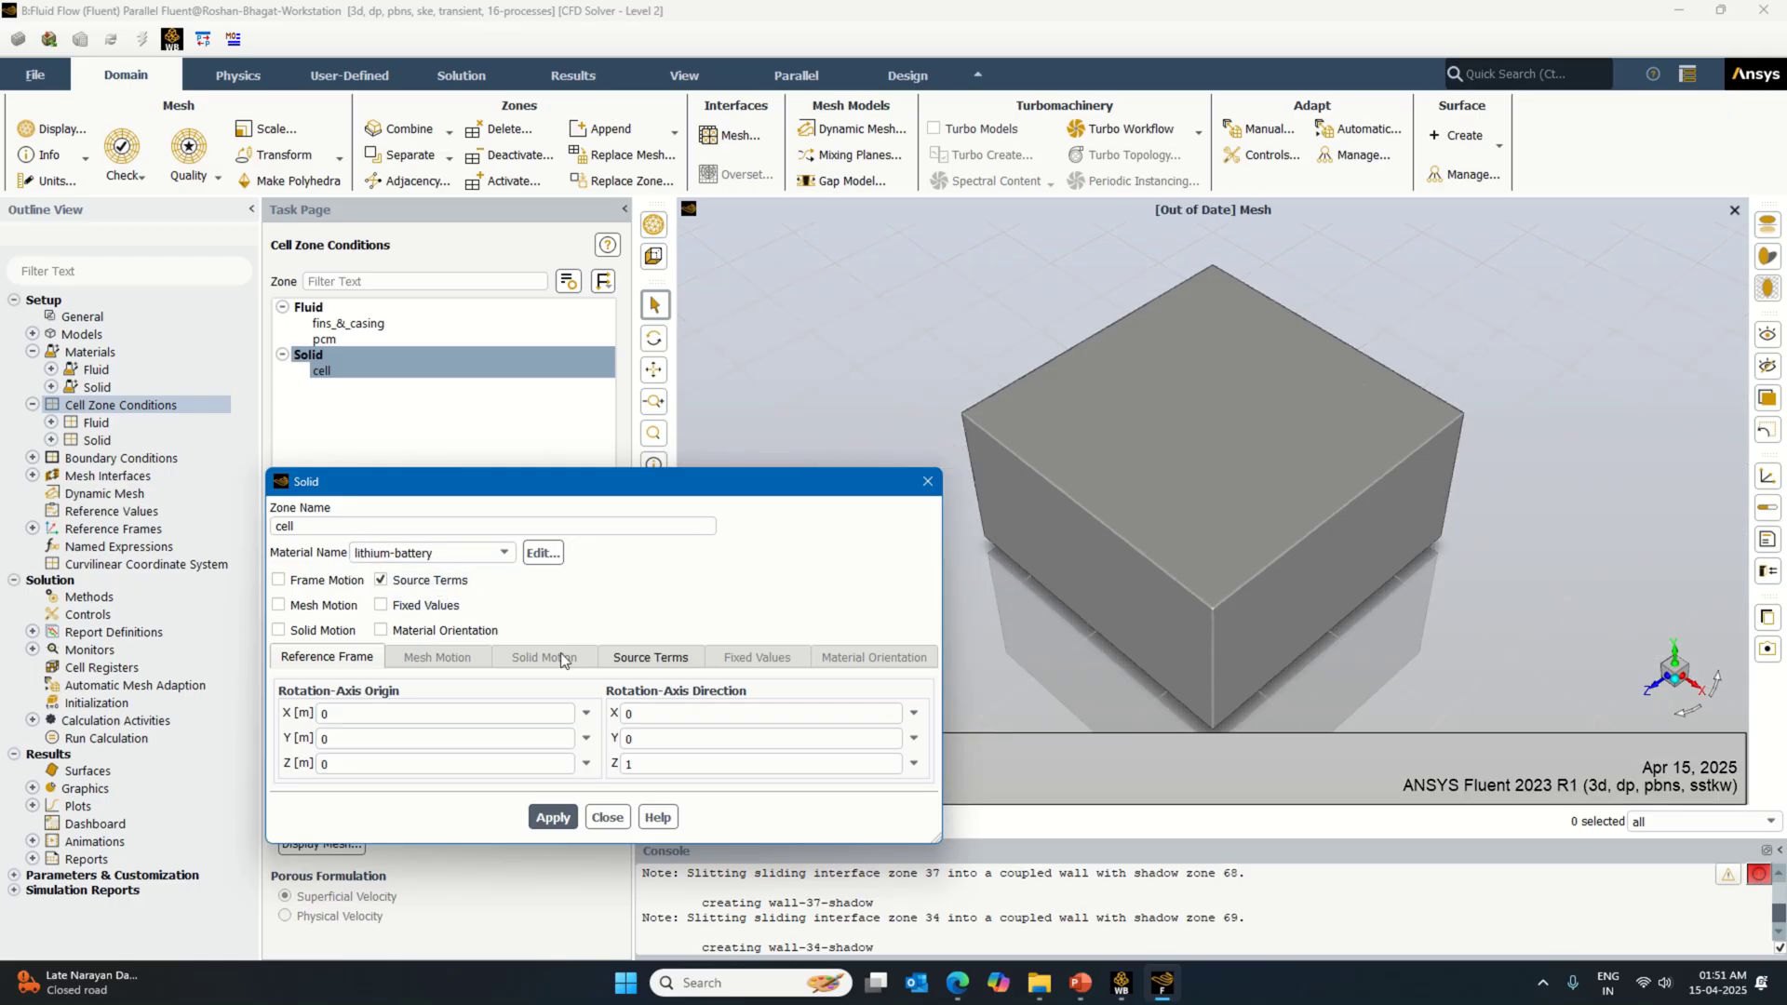
# Step: Add one constant energy source of 104017 W/m³ to the cell zone and apply the zone settings
pyautogui.click(651, 658)
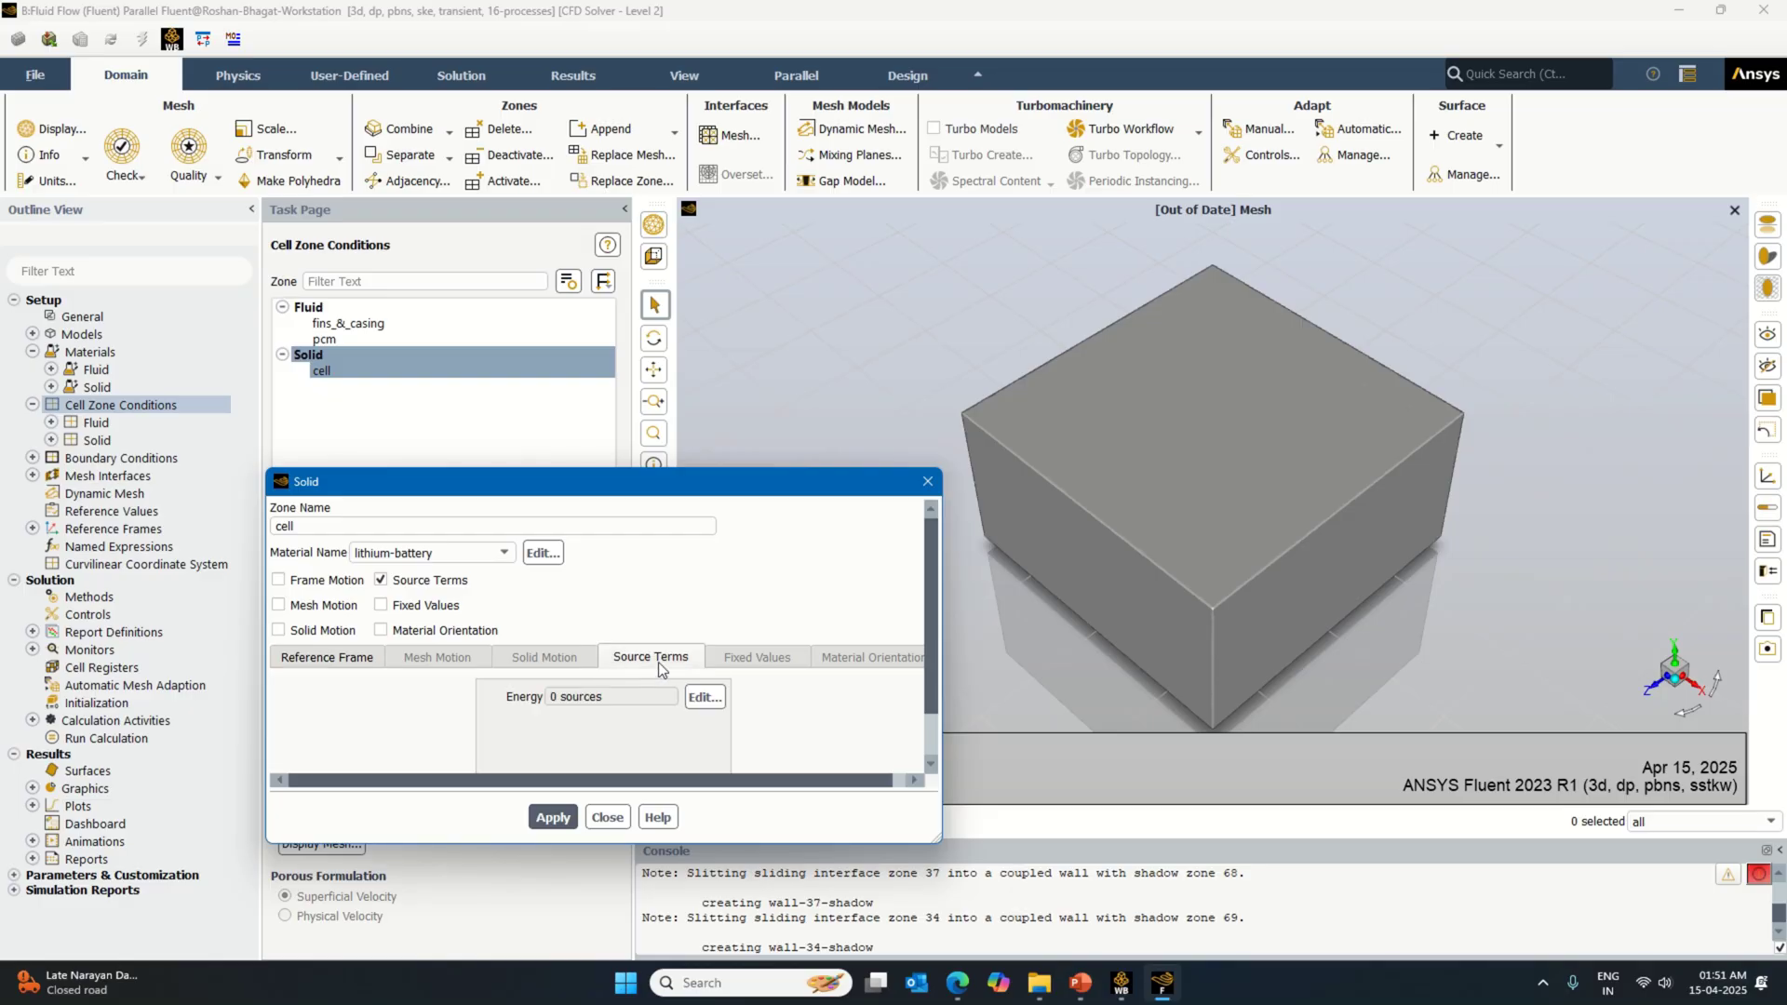
pyautogui.click(704, 697)
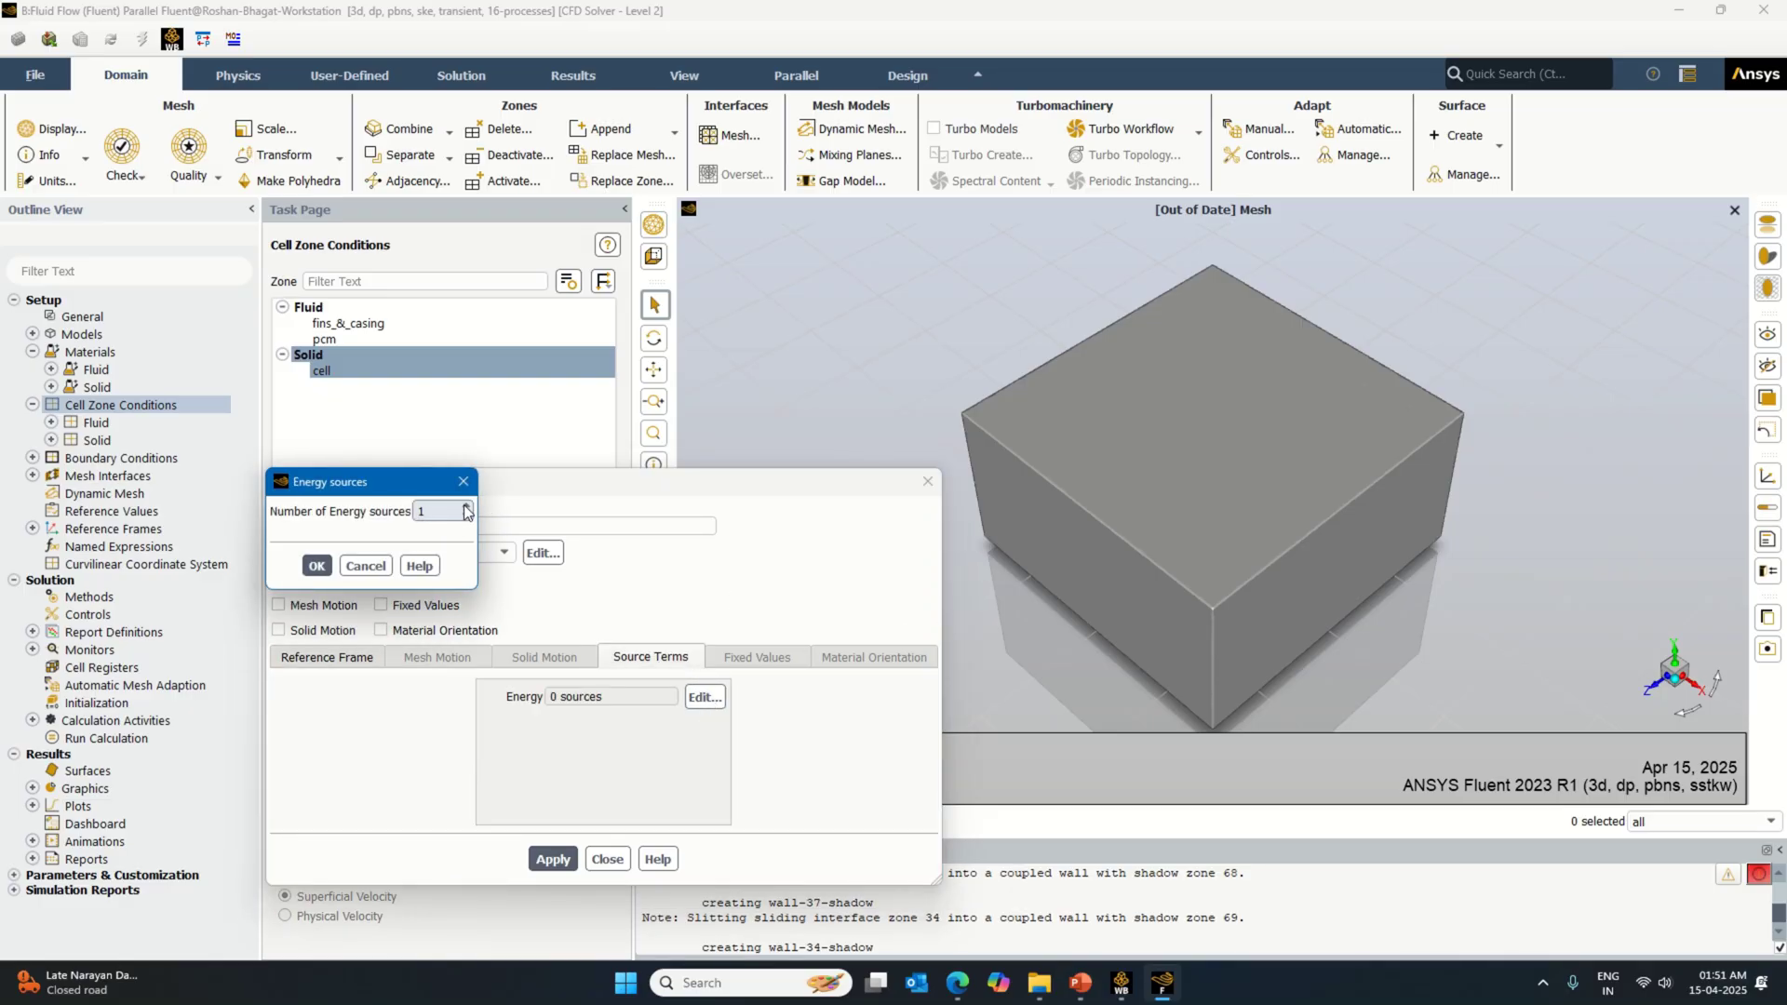
pyautogui.click(607, 543)
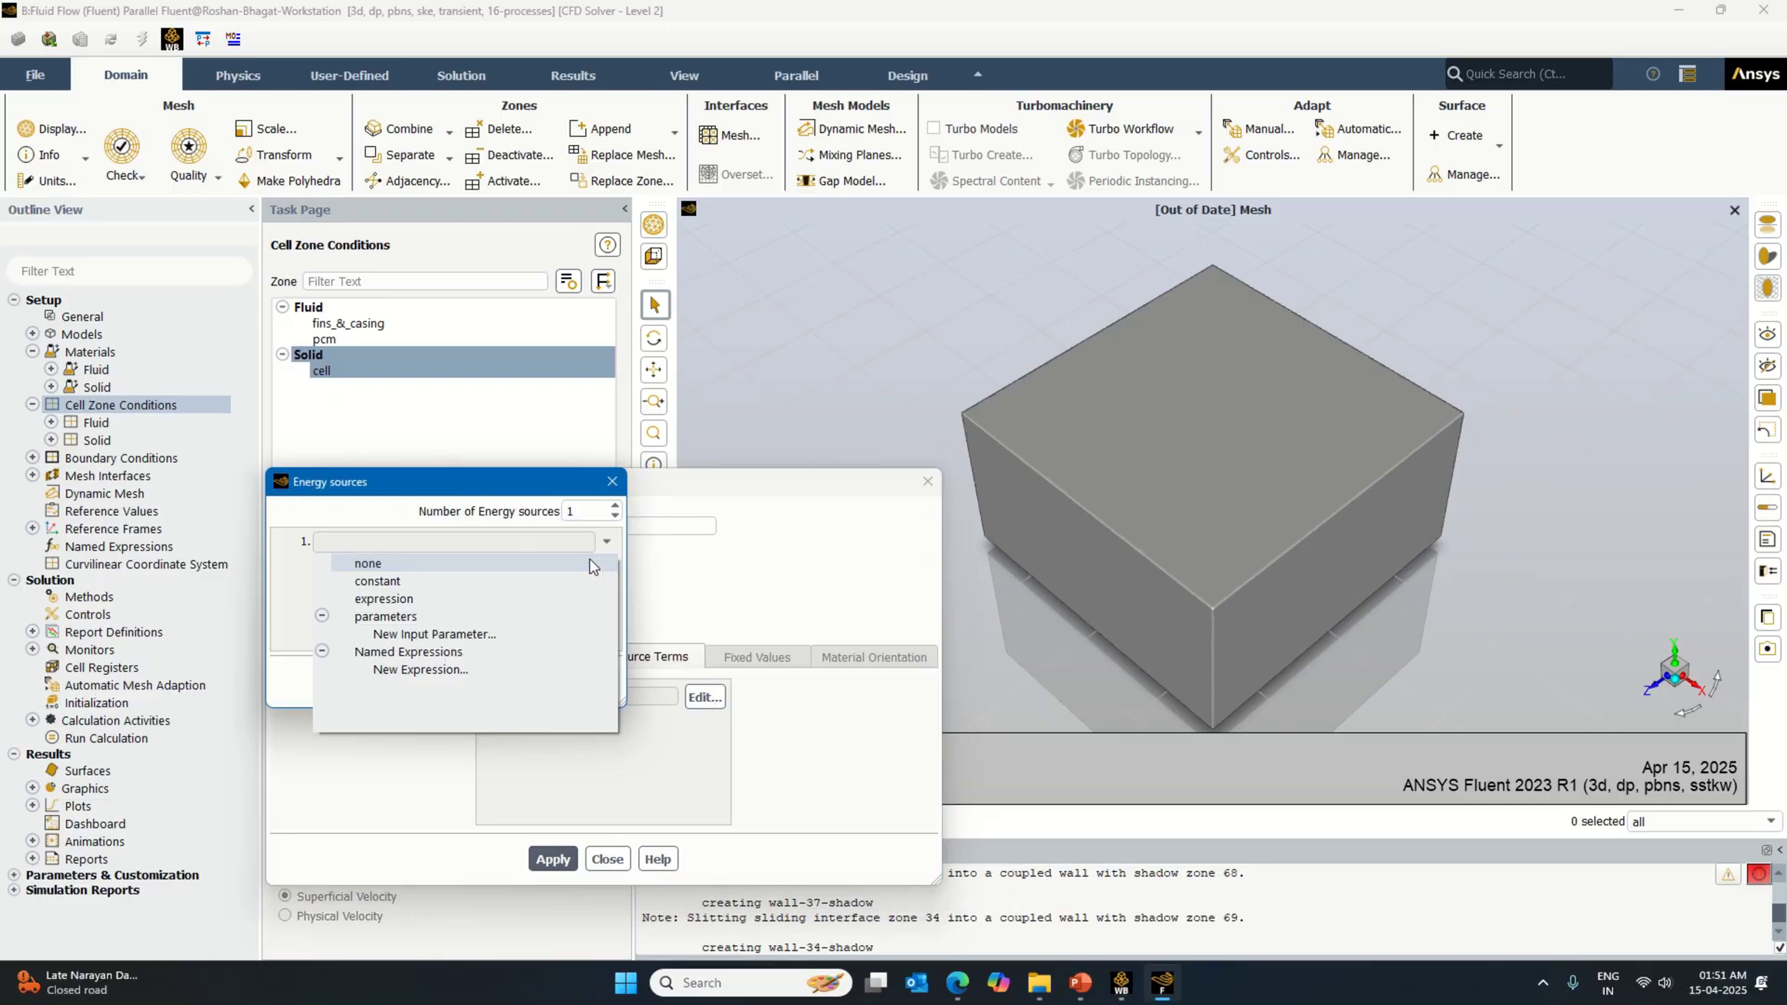
pyautogui.click(450, 585)
pyautogui.doubleClick(395, 545)
pyautogui.write('104017')
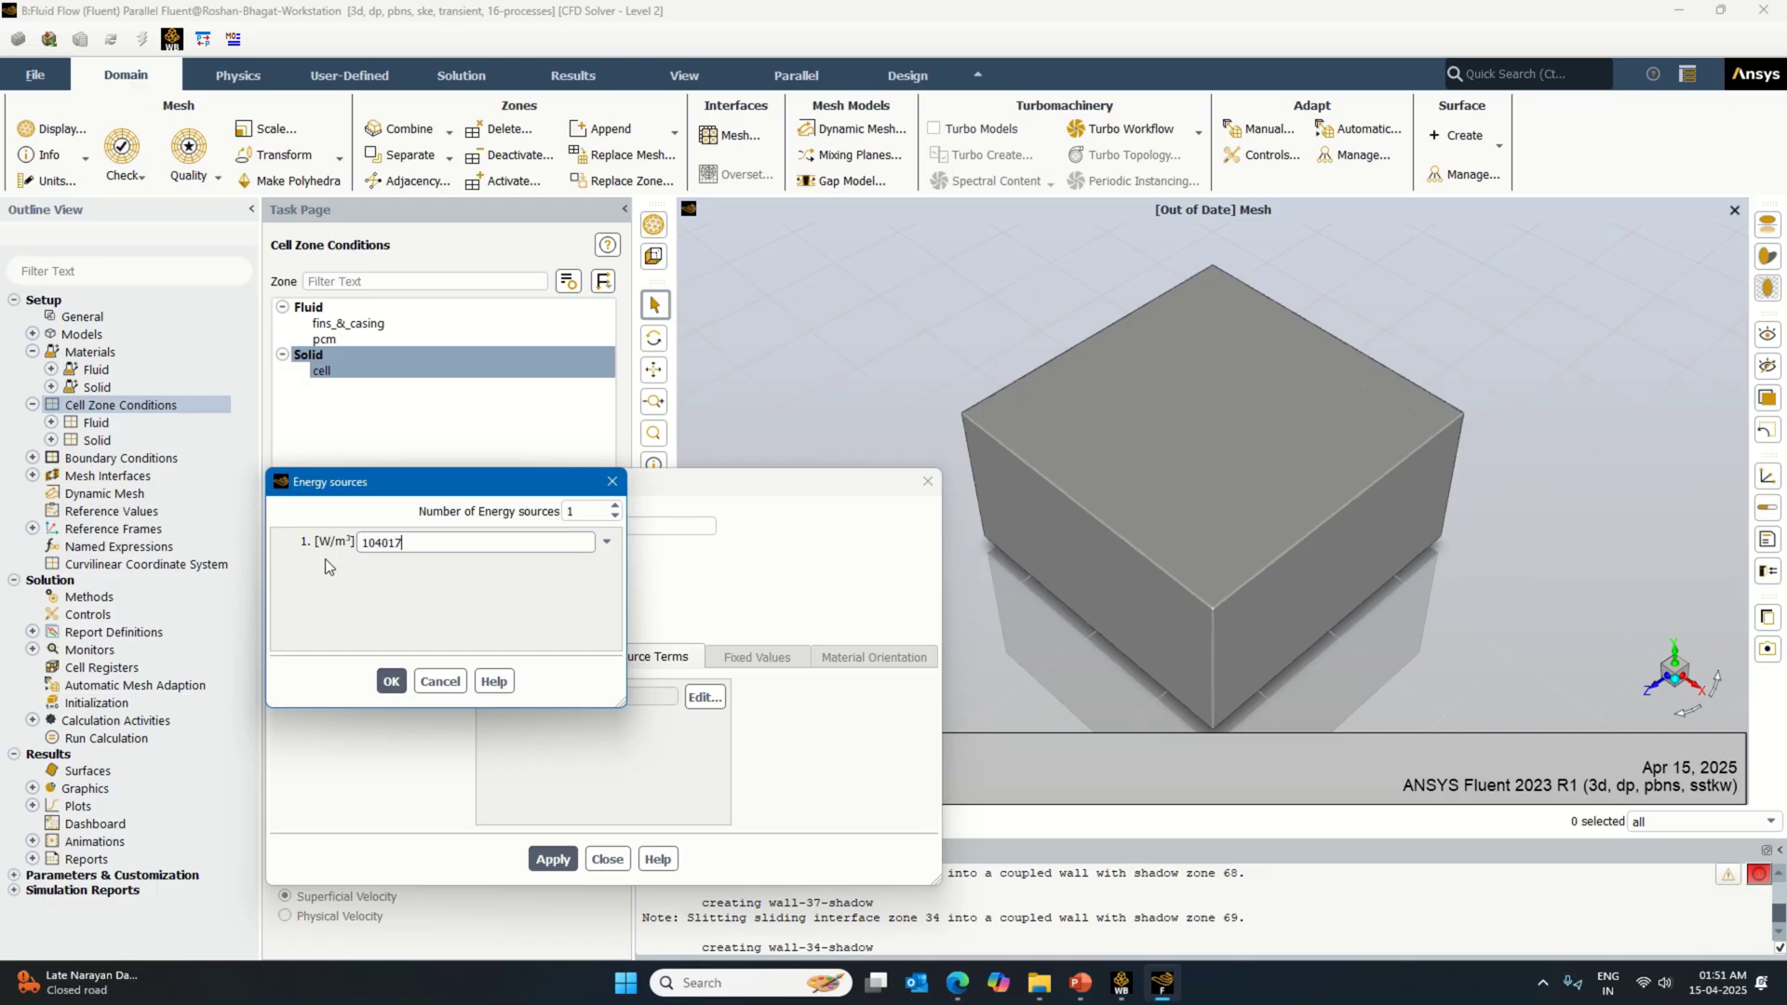
pyautogui.click(391, 677)
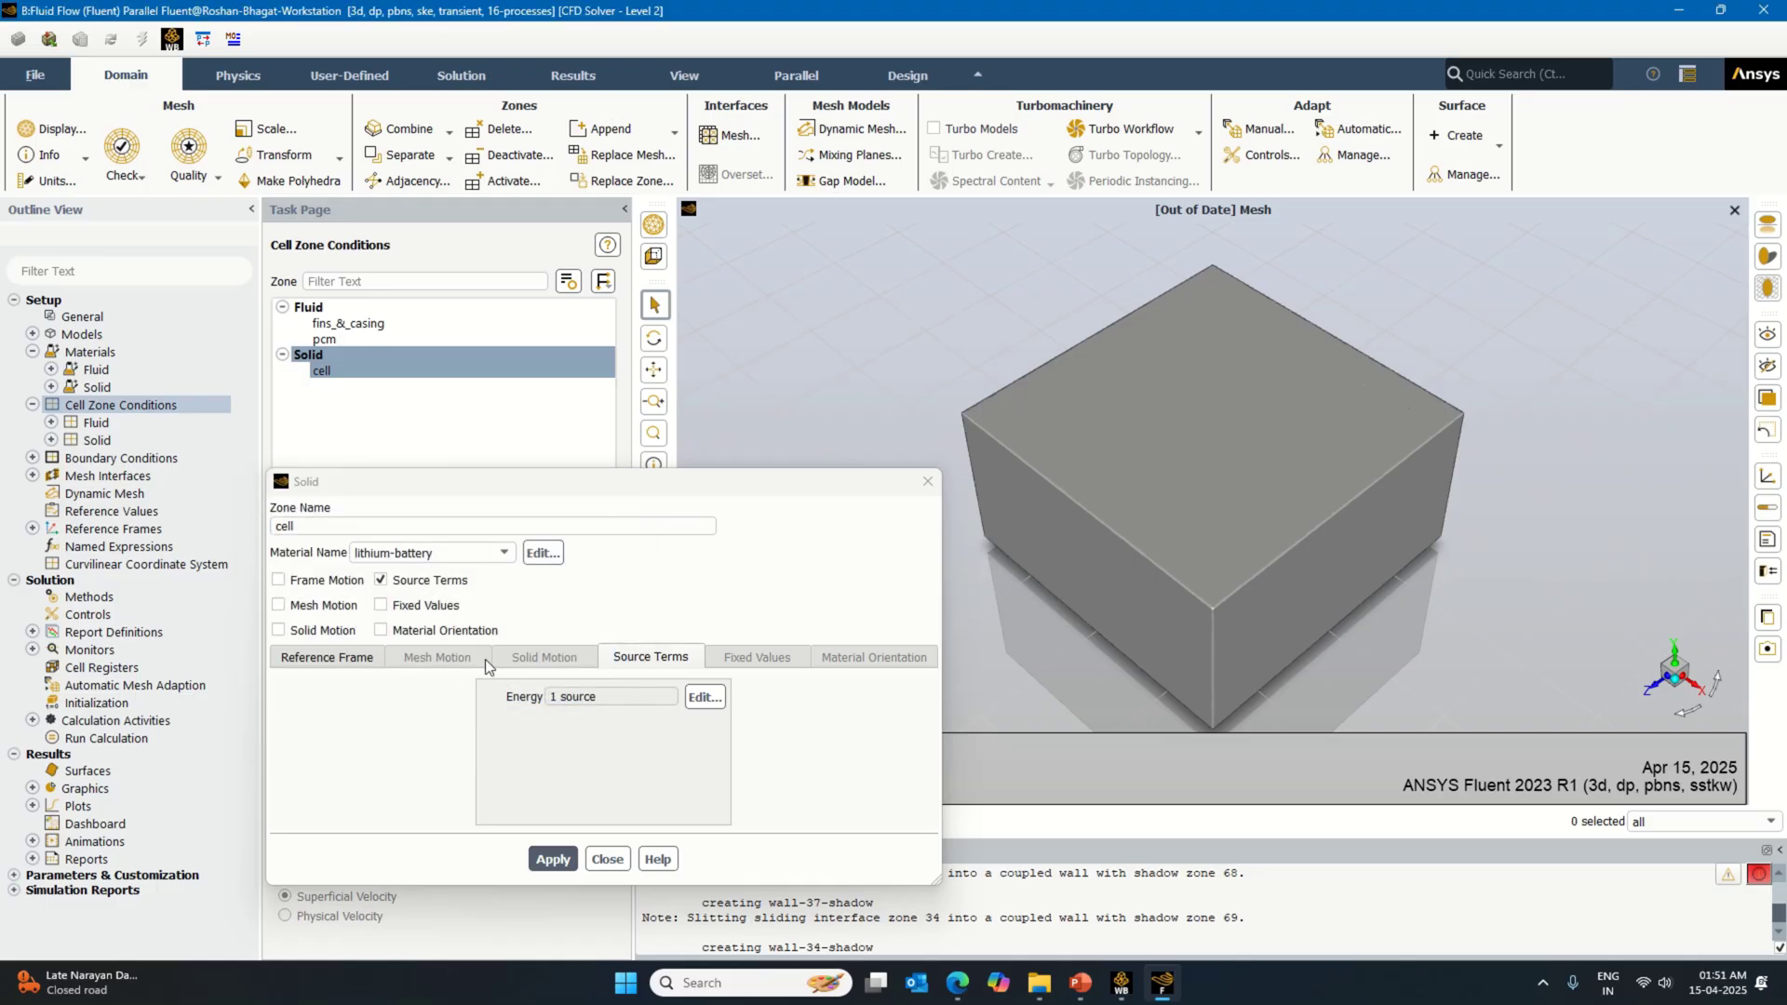
pyautogui.click(553, 858)
pyautogui.click(606, 857)
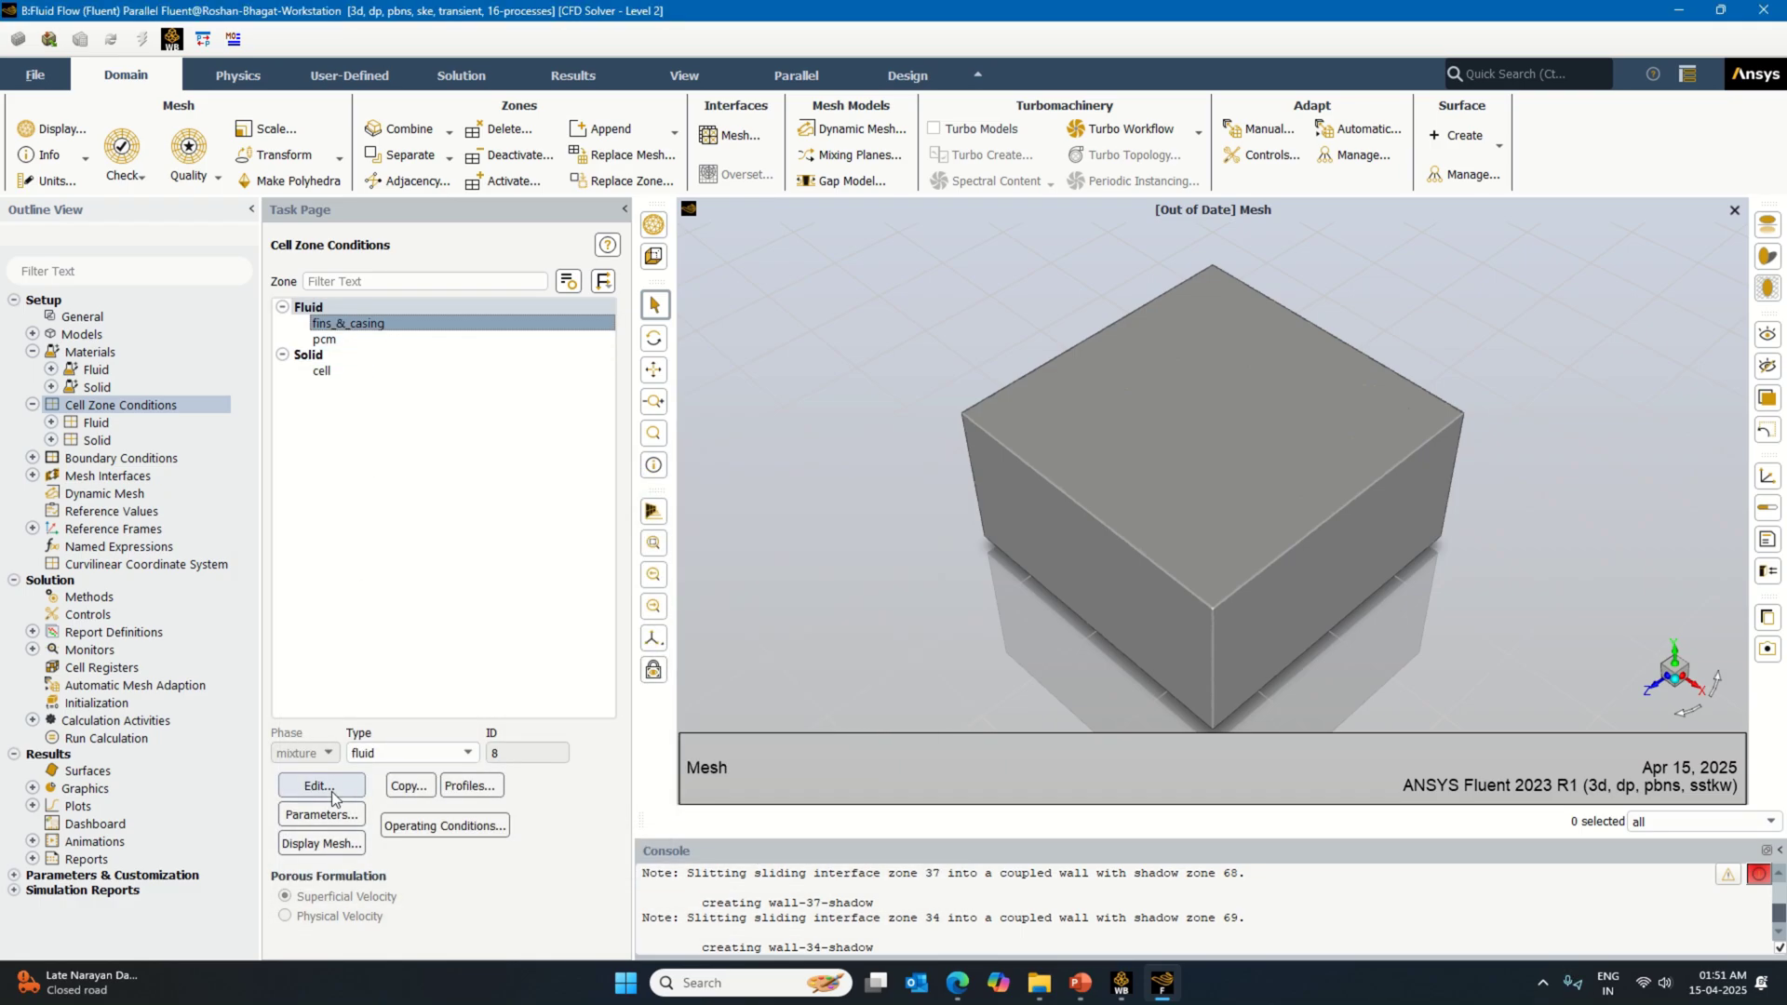
# Step: Change the fins_&_casing zone to solid and apply it with aluminum as the material
pyautogui.click(384, 754)
pyautogui.click(386, 787)
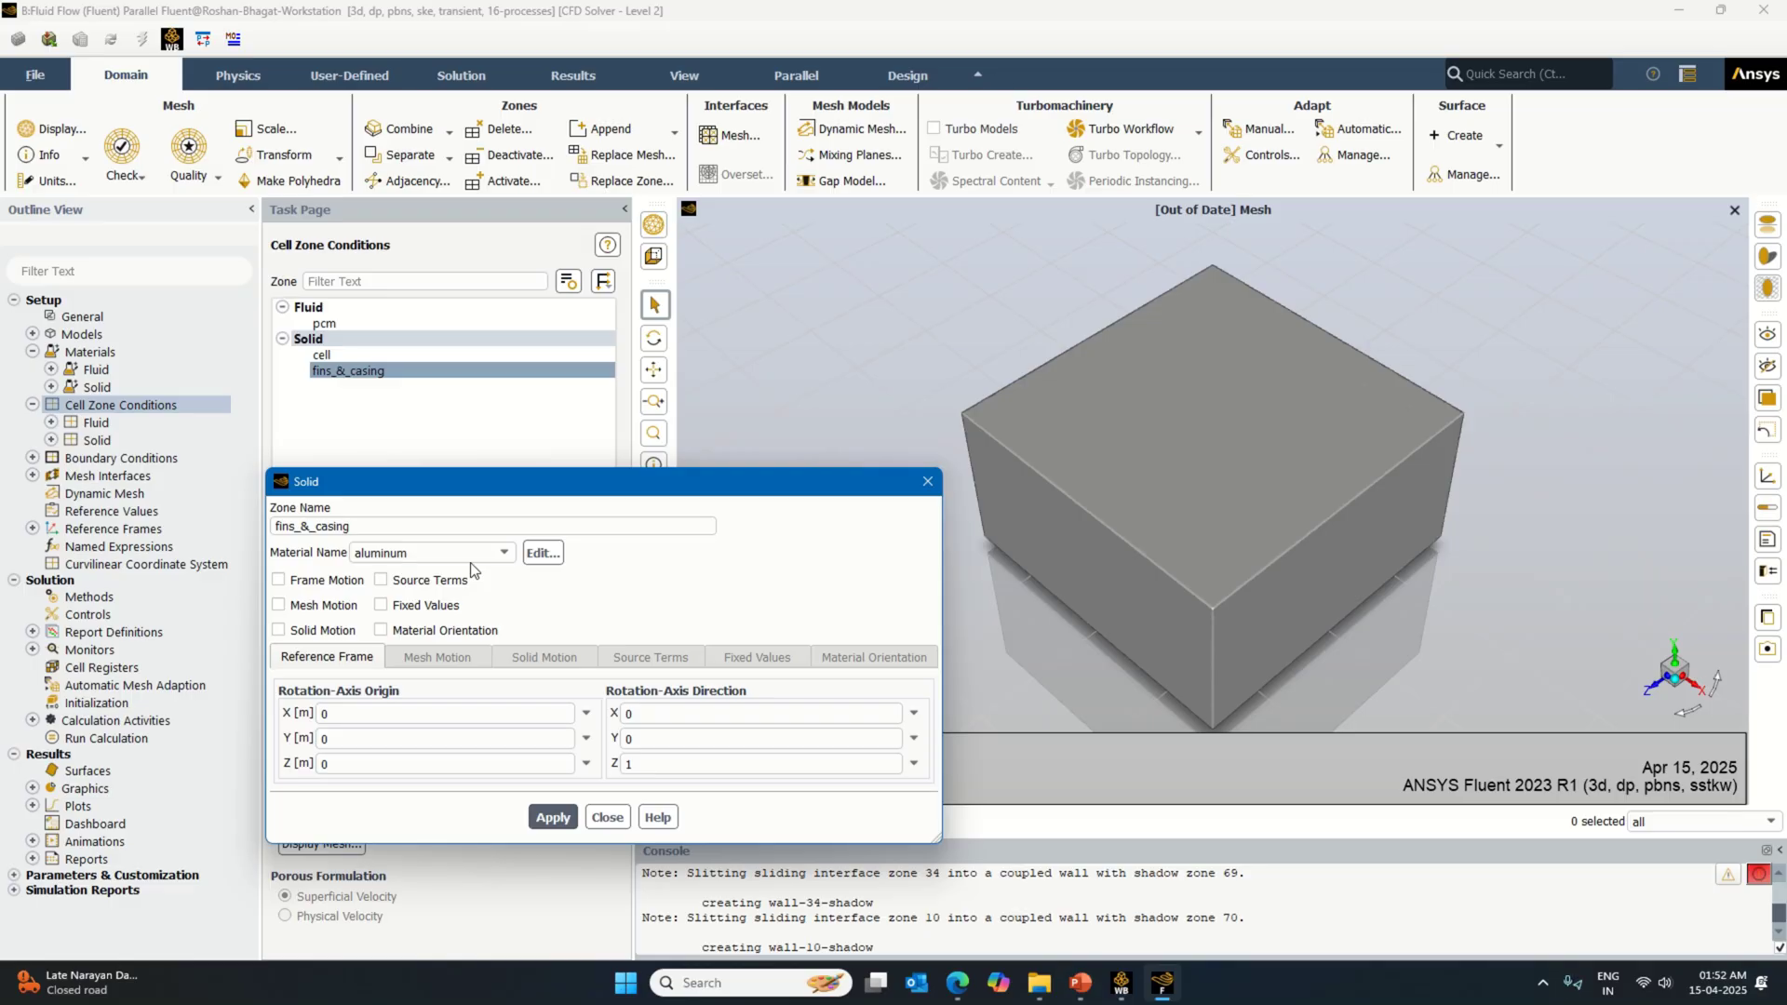
pyautogui.click(558, 818)
pyautogui.click(607, 817)
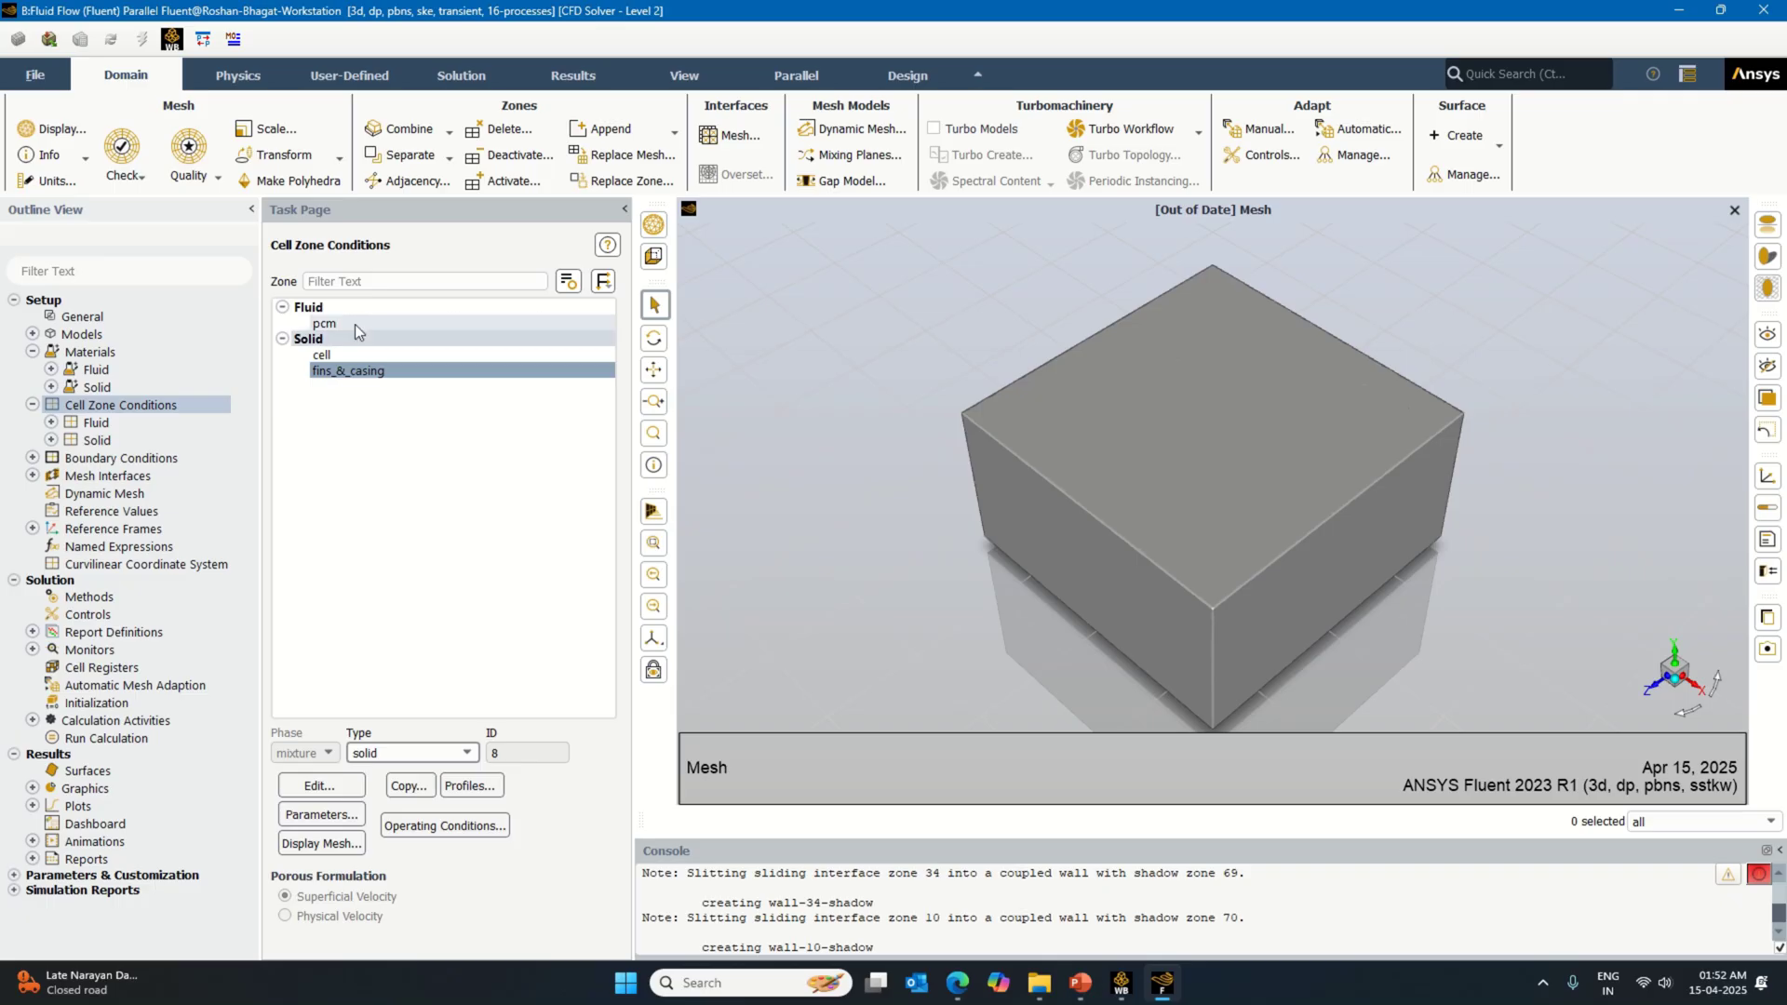
# Step: Check which material is assigned to the pcm fluid zone
pyautogui.click(354, 324)
pyautogui.click(317, 786)
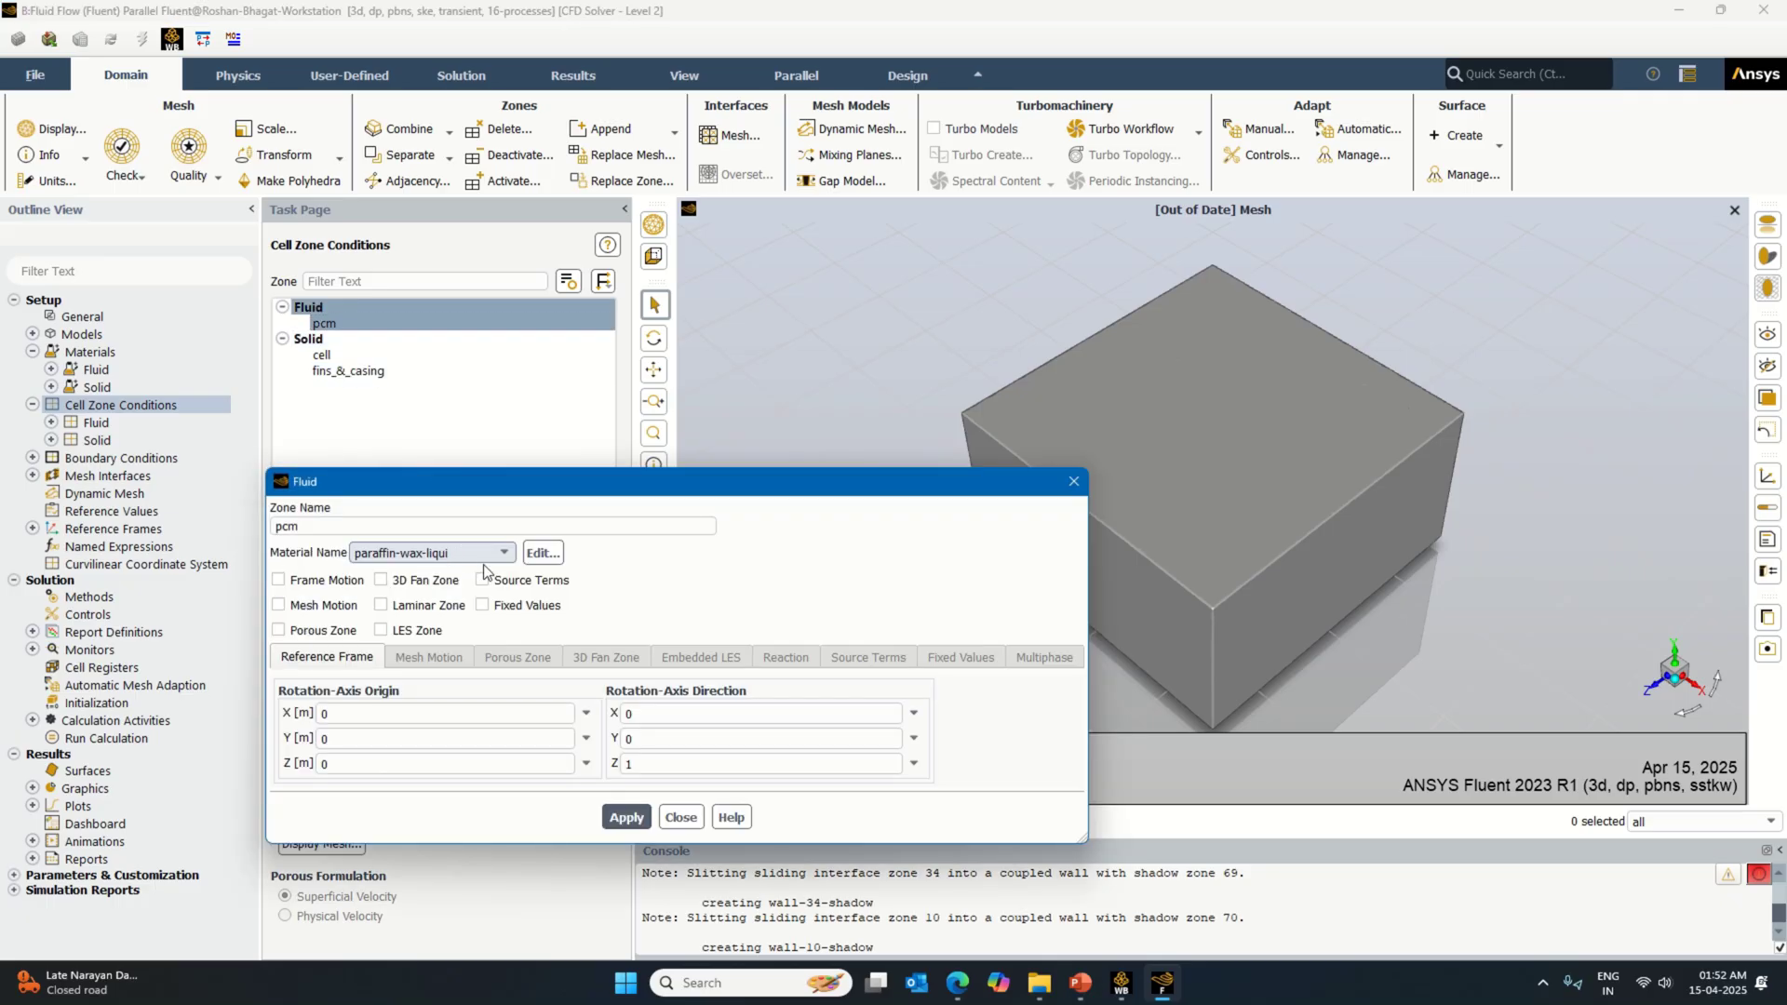
pyautogui.click(491, 549)
pyautogui.click(490, 549)
pyautogui.click(673, 816)
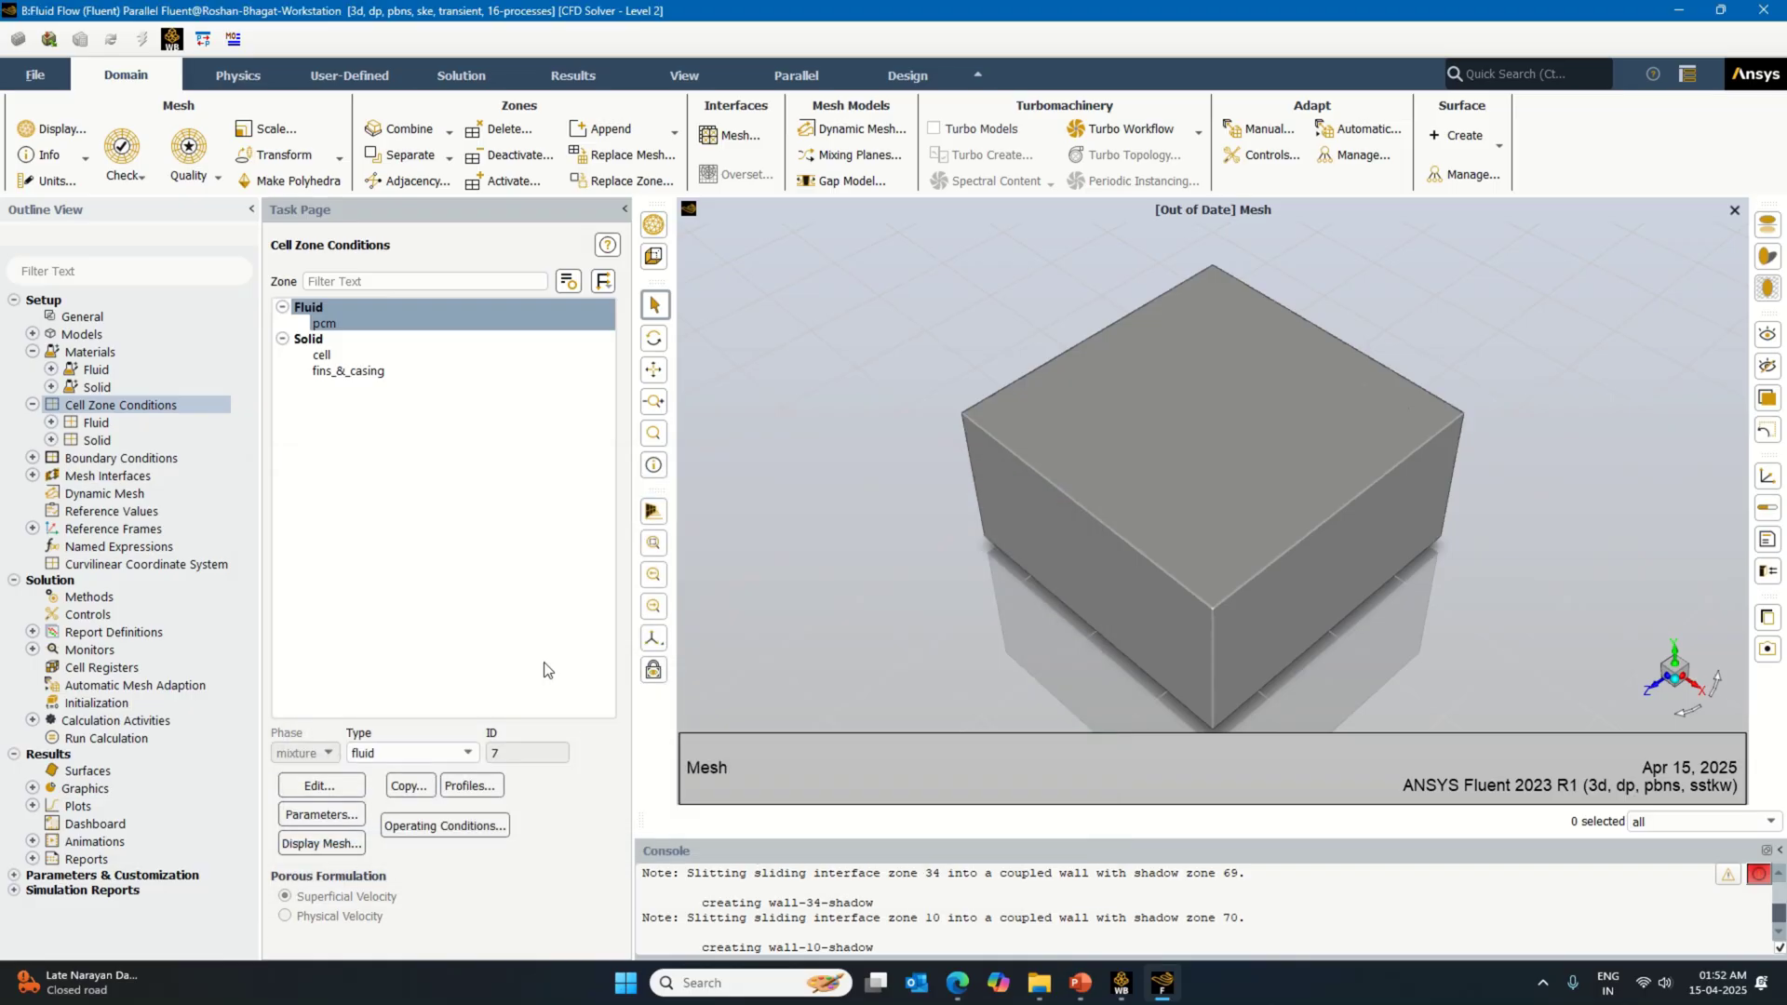
# Step: In the boundary conditions, set the wall material of interface cell_boundary-contact_region_10-trg to lithium-battery and apply it
pyautogui.click(207, 456)
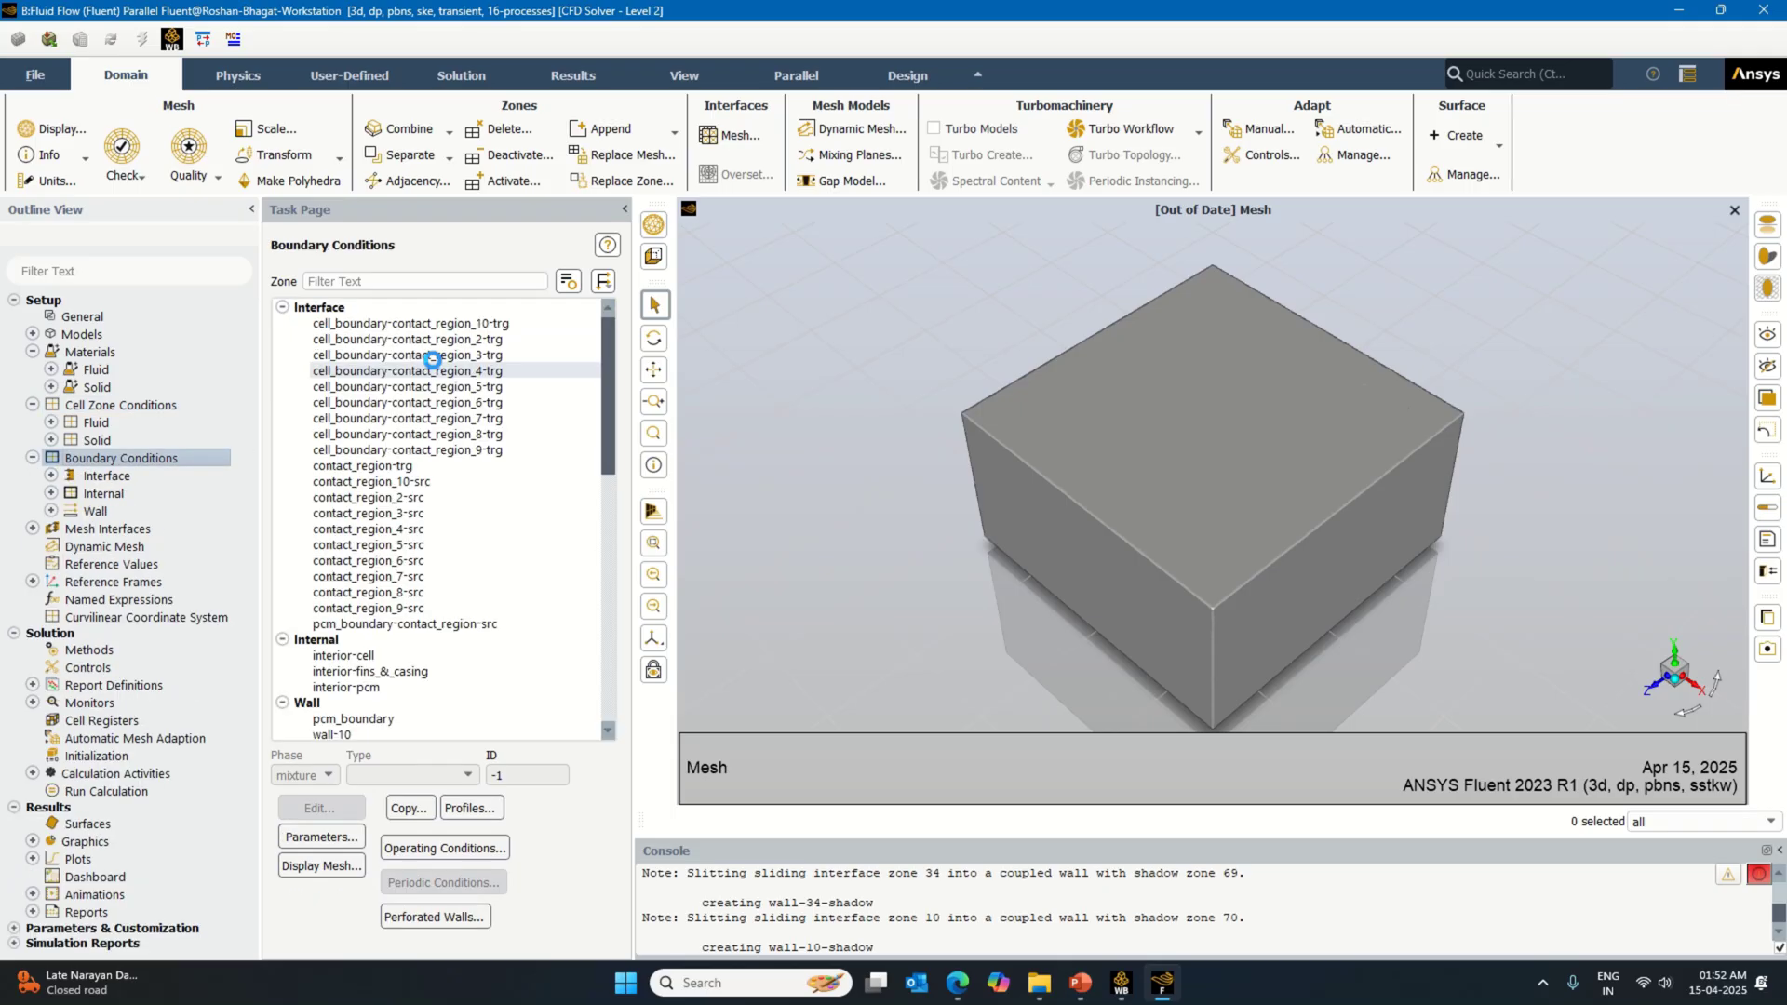
pyautogui.click(601, 282)
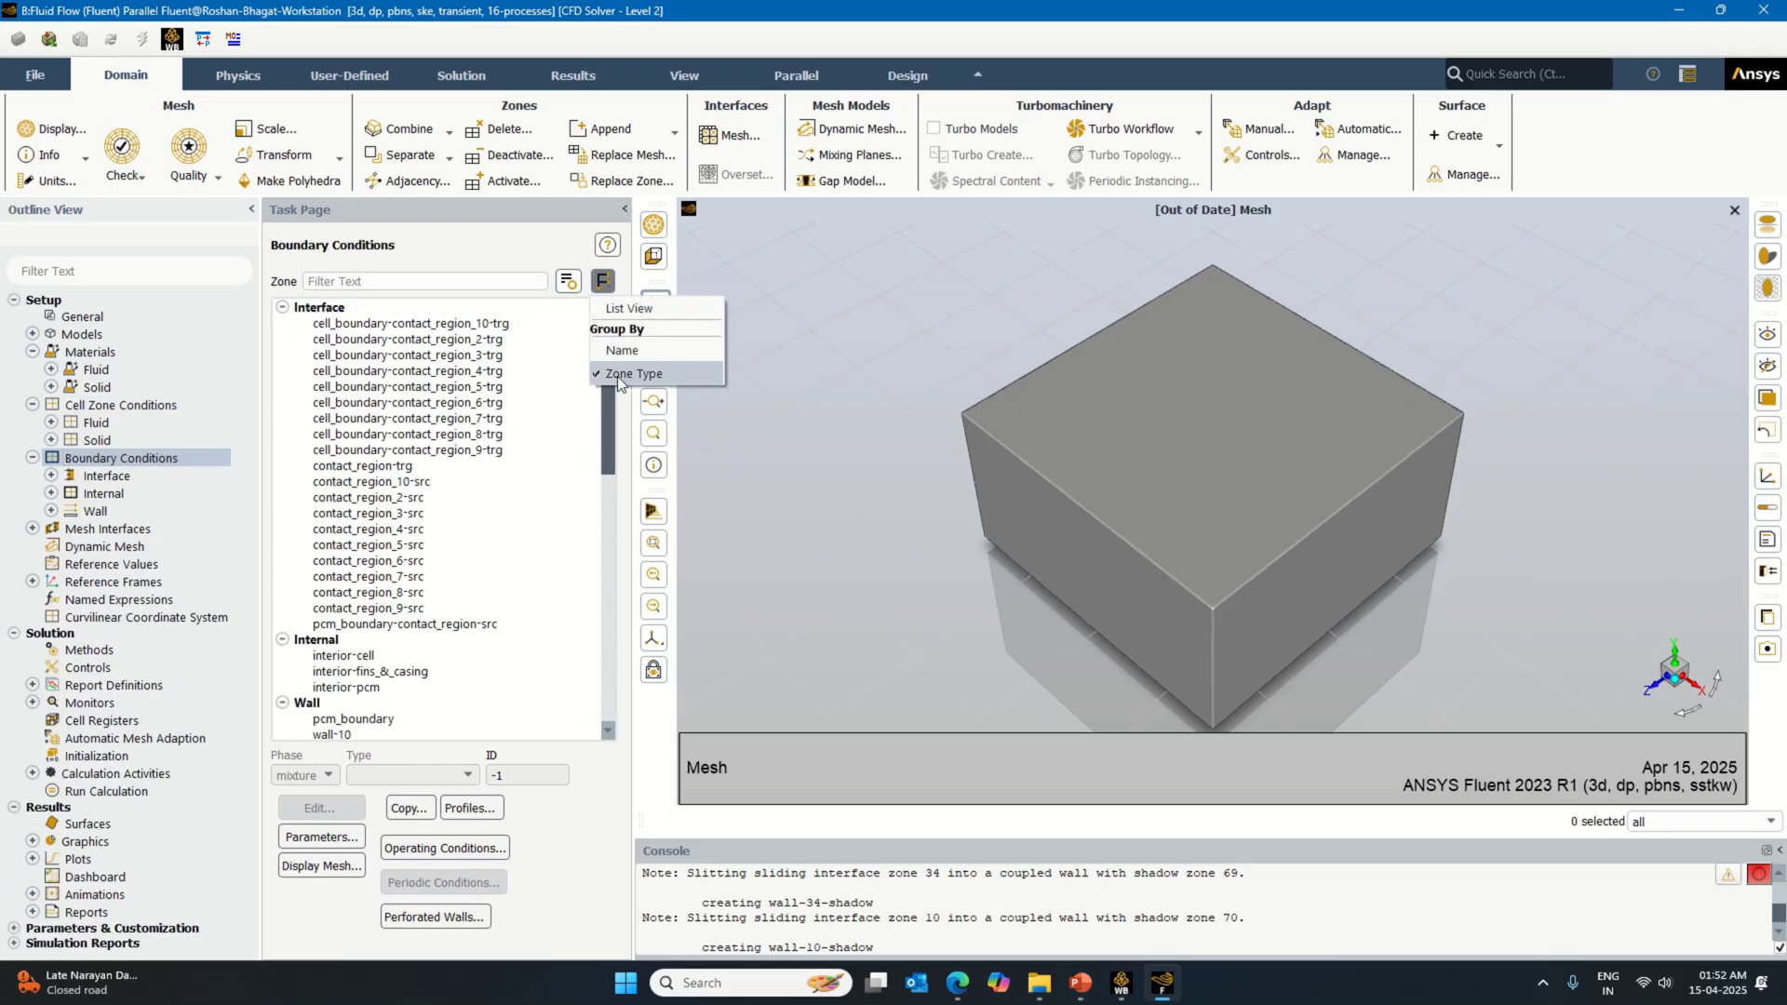
pyautogui.click(613, 445)
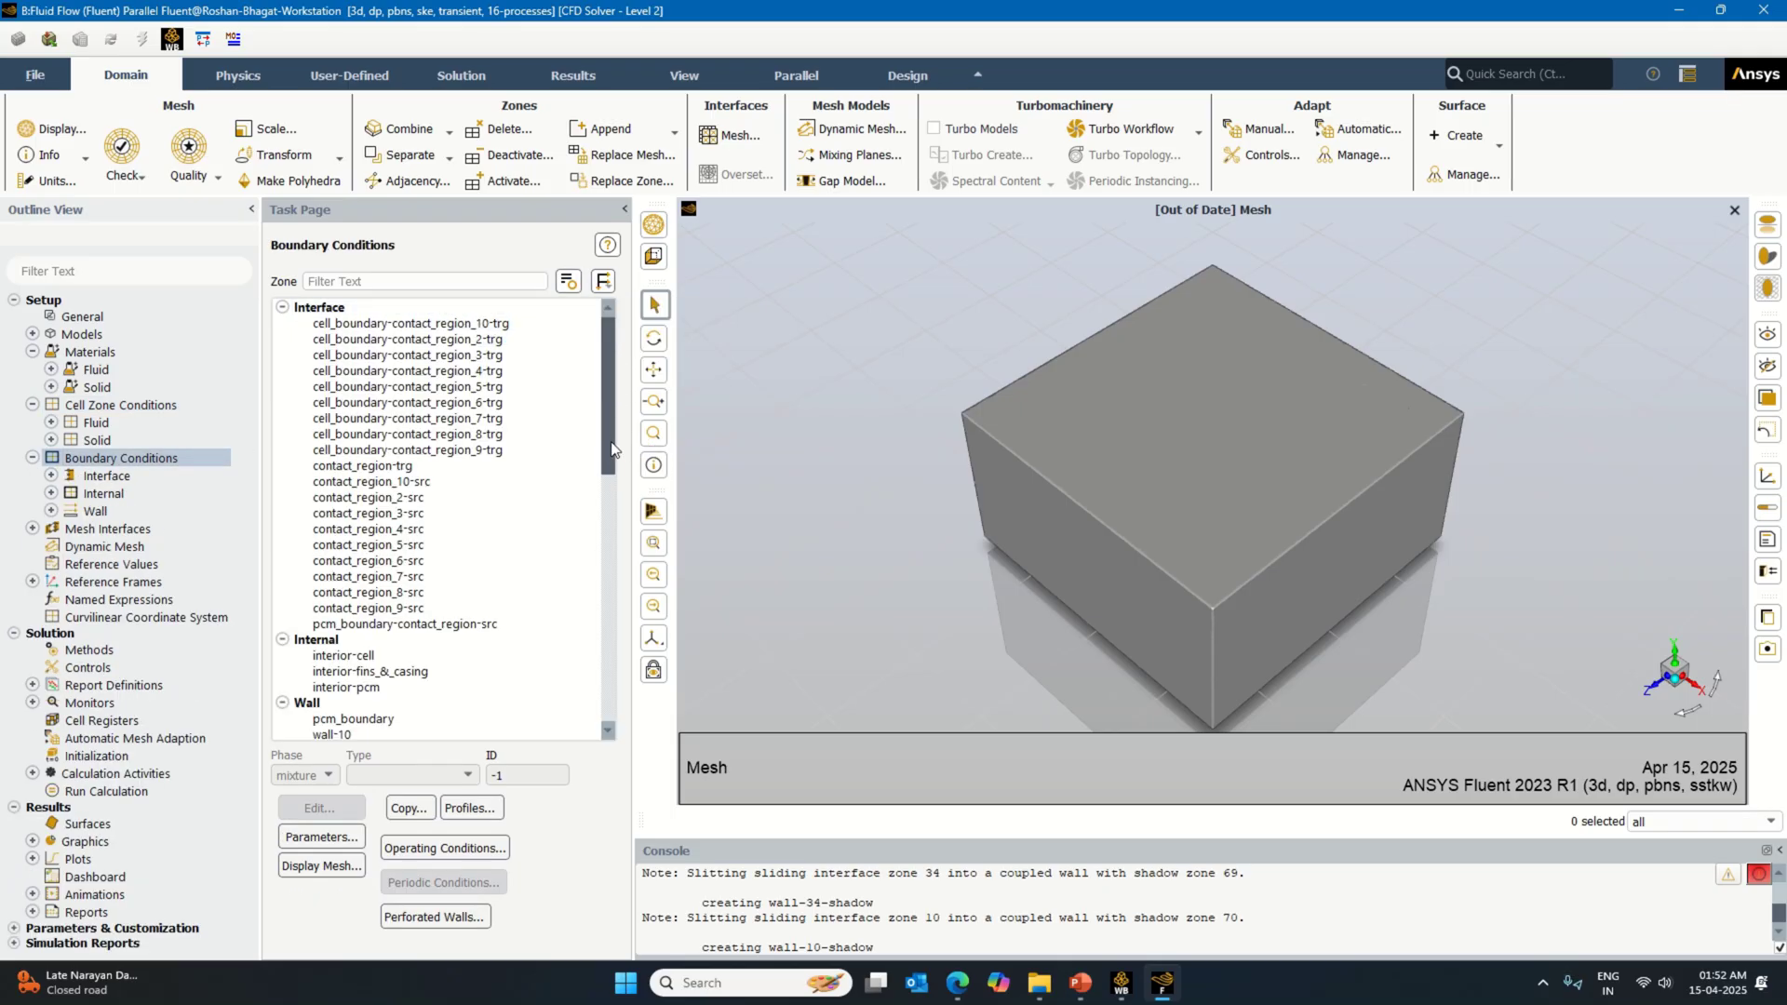
pyautogui.click(521, 323)
pyautogui.click(341, 806)
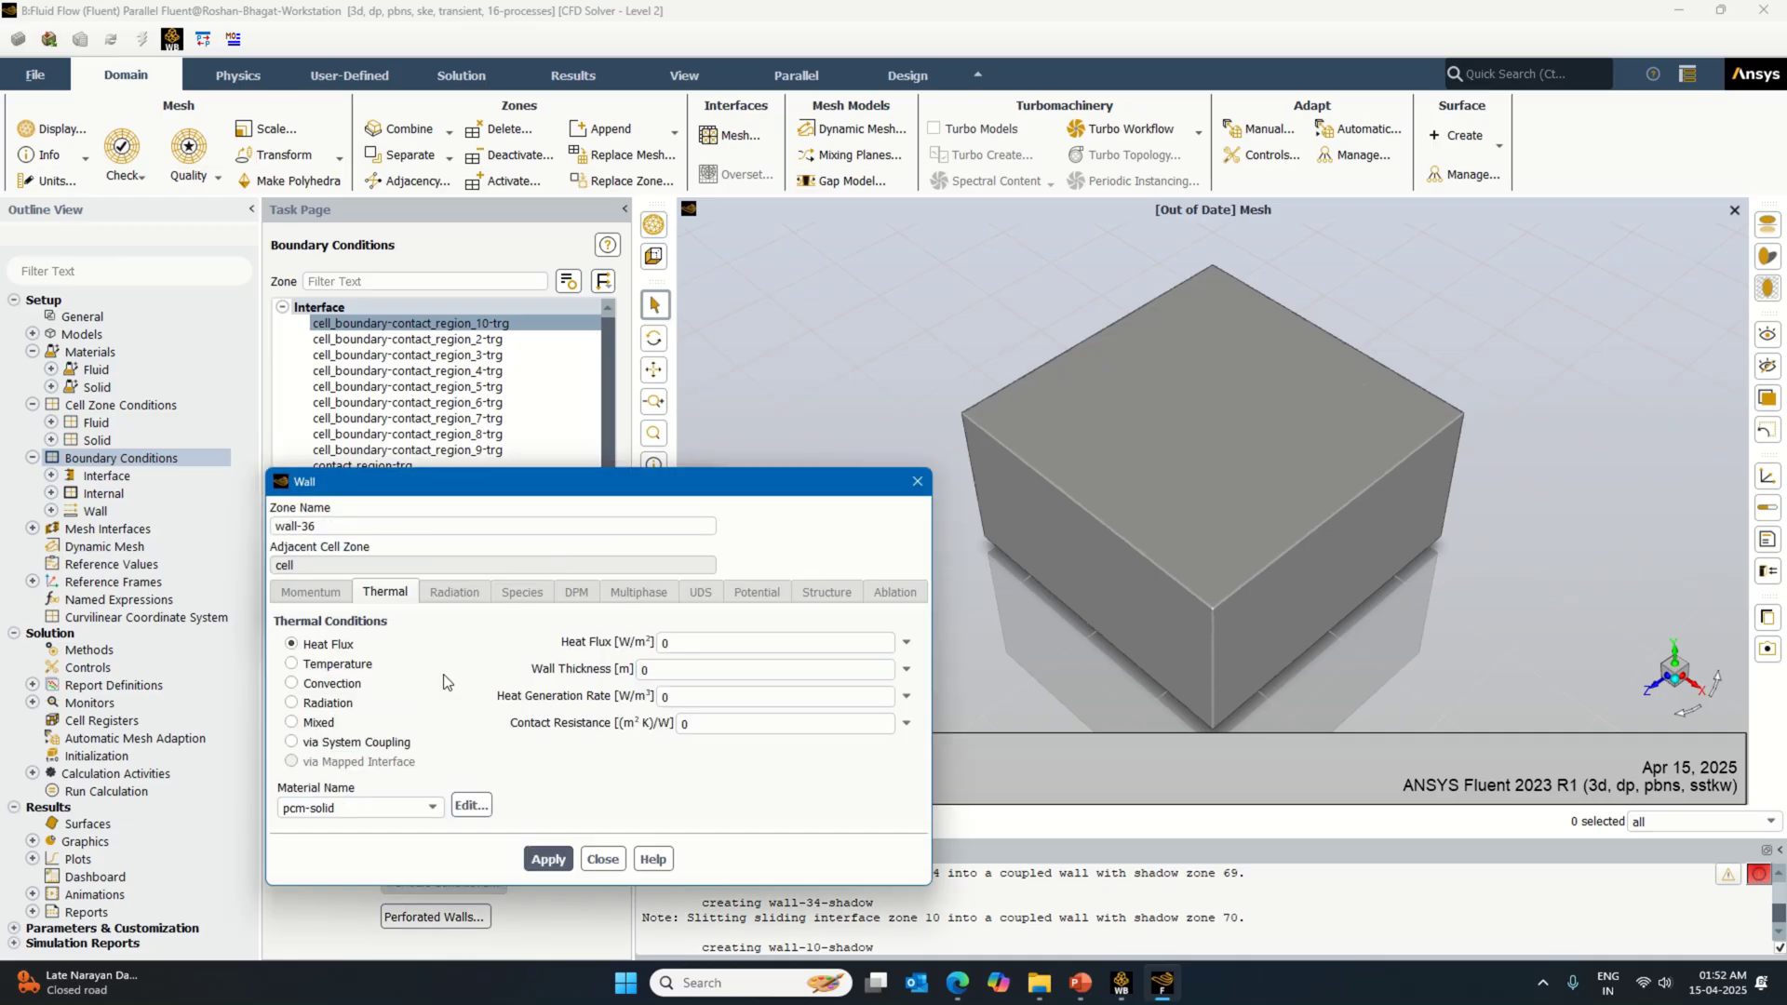
pyautogui.click(378, 807)
pyautogui.click(326, 840)
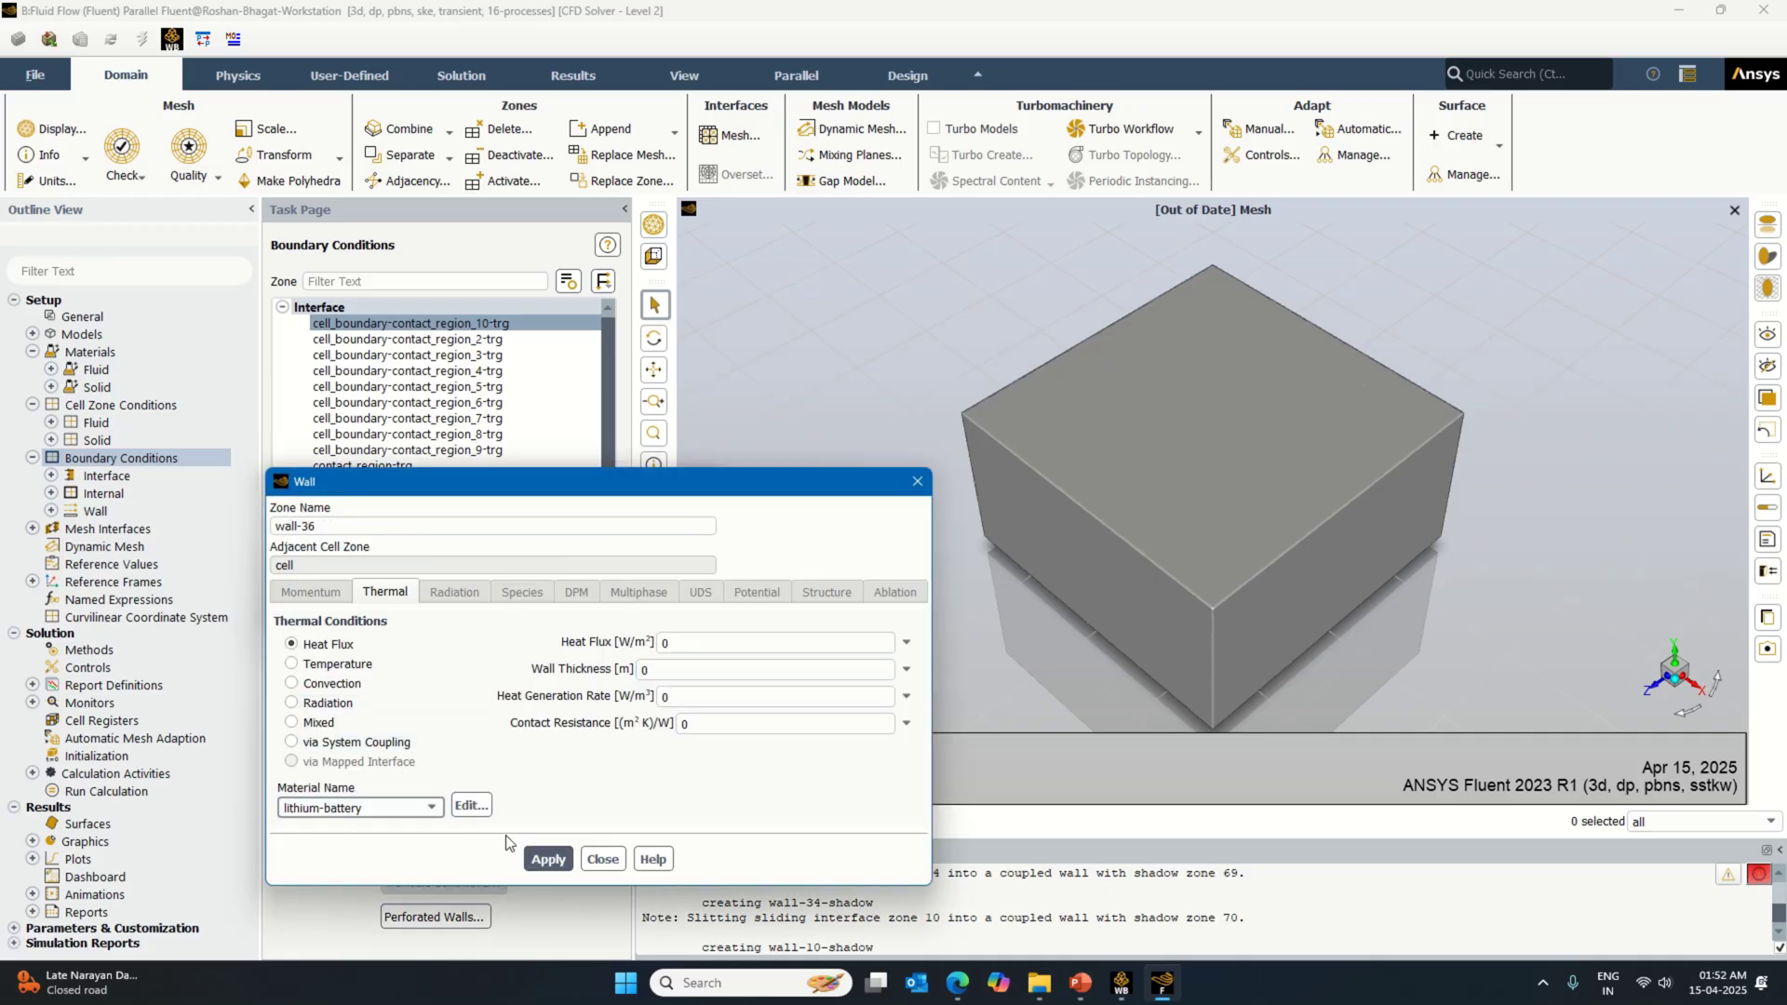
pyautogui.click(547, 859)
pyautogui.click(603, 859)
pyautogui.click(443, 597)
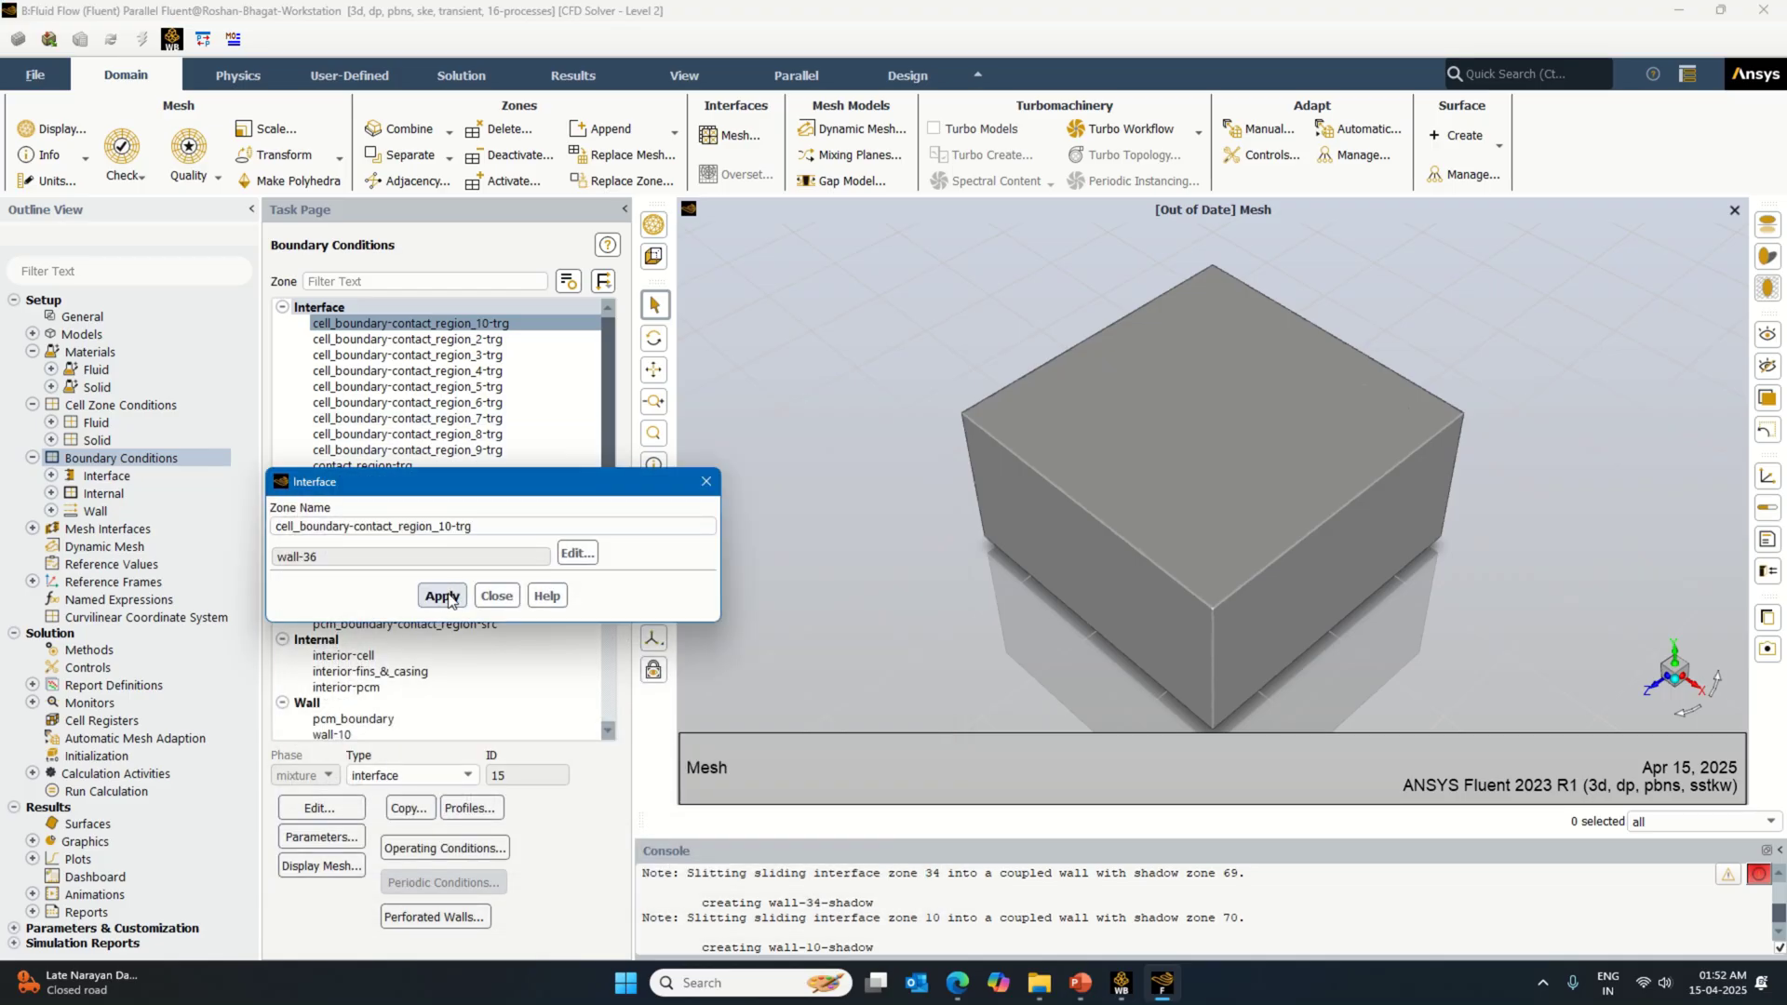
pyautogui.click(496, 596)
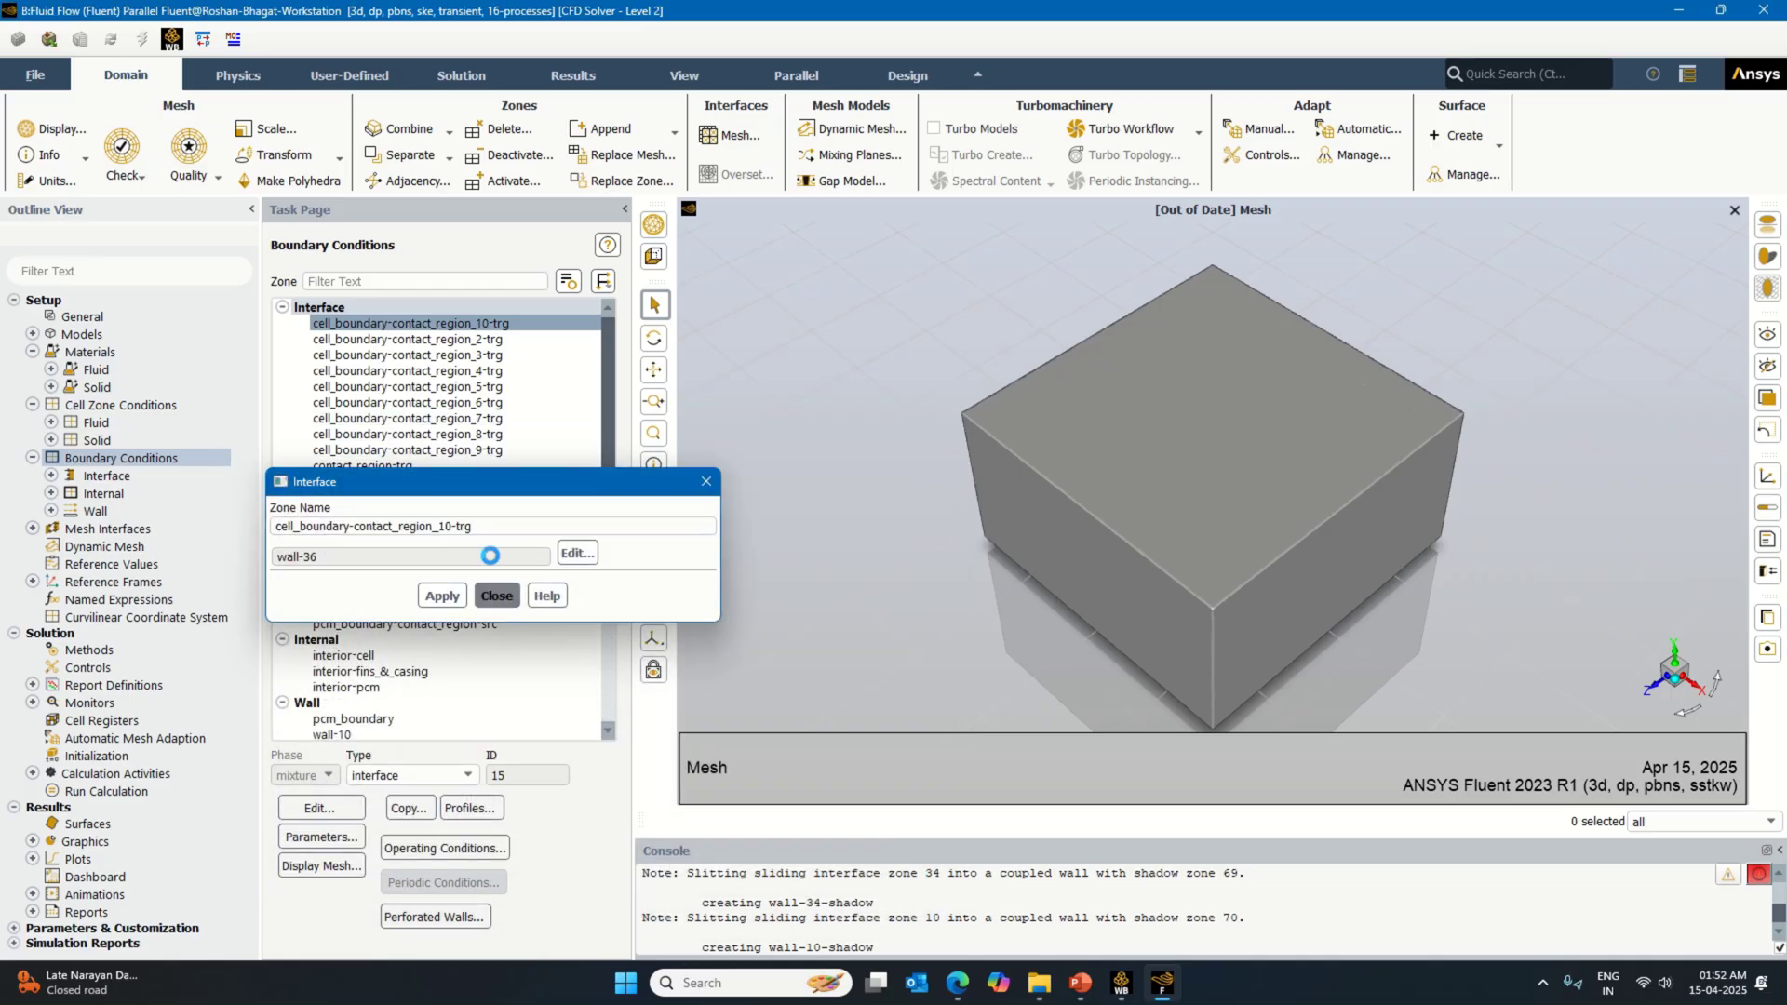
# Step: Assign lithium-battery as the wall material of interface cell_boundary-contact_region_2-trg and apply the change
pyautogui.click(456, 339)
pyautogui.click(321, 807)
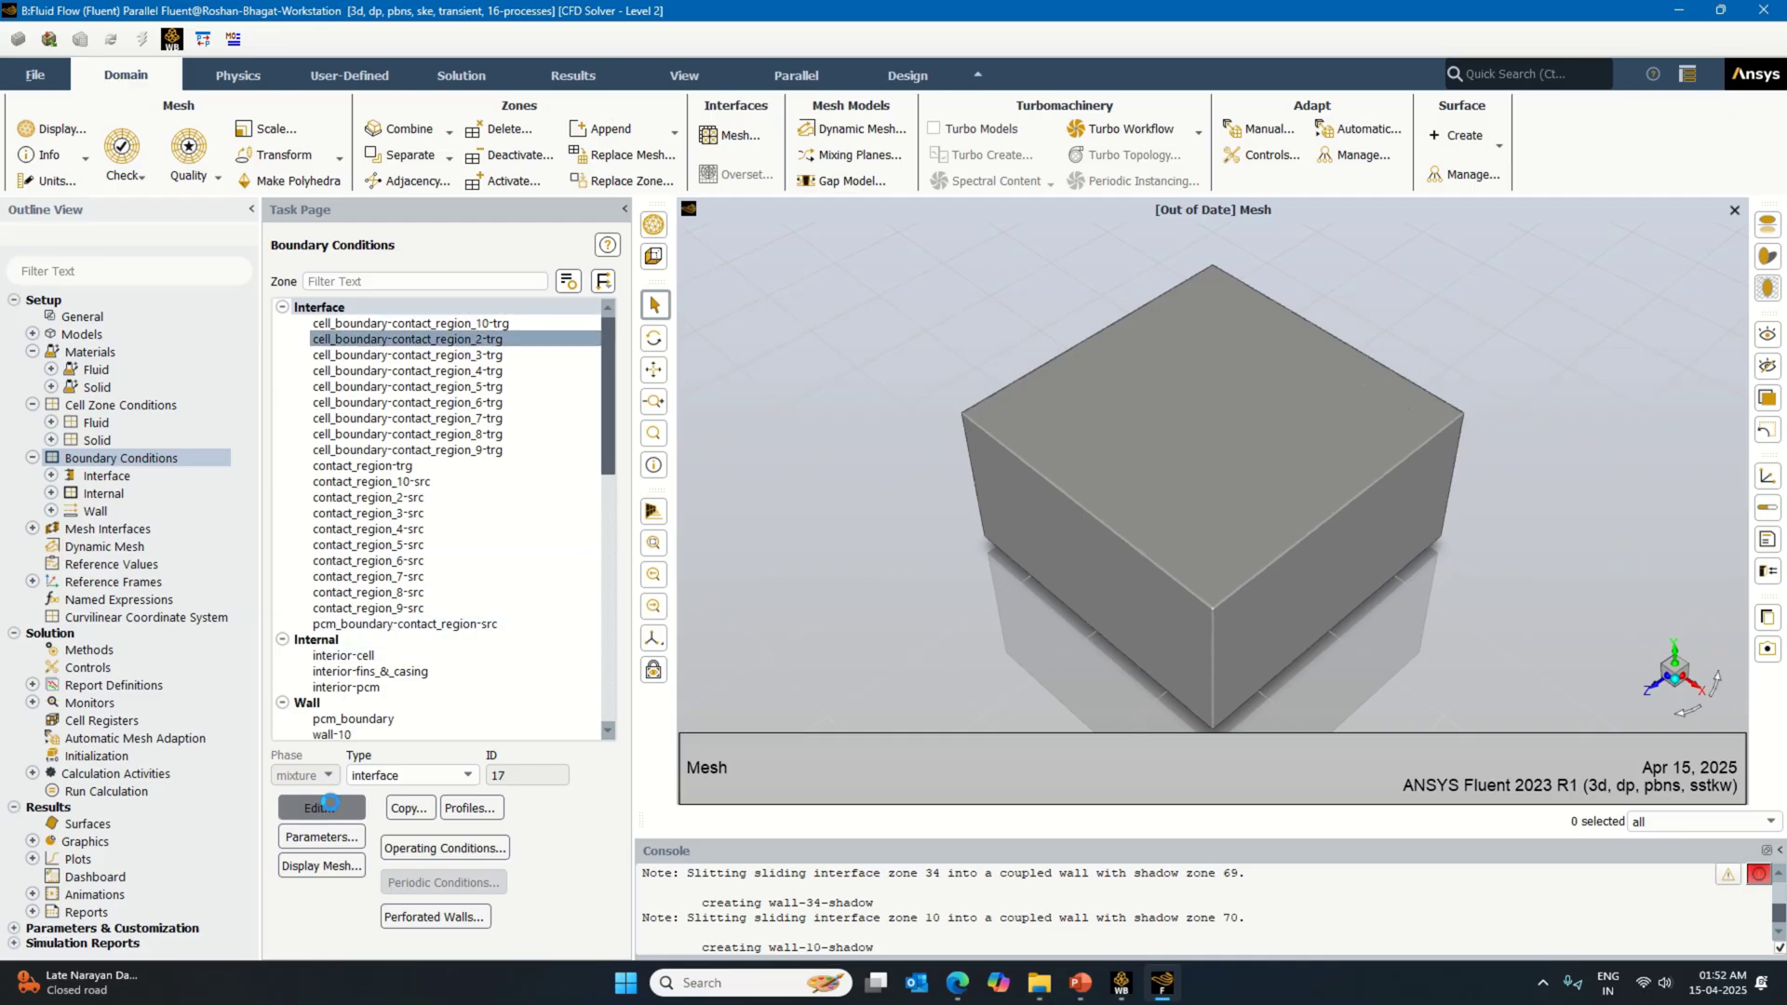
pyautogui.click(575, 552)
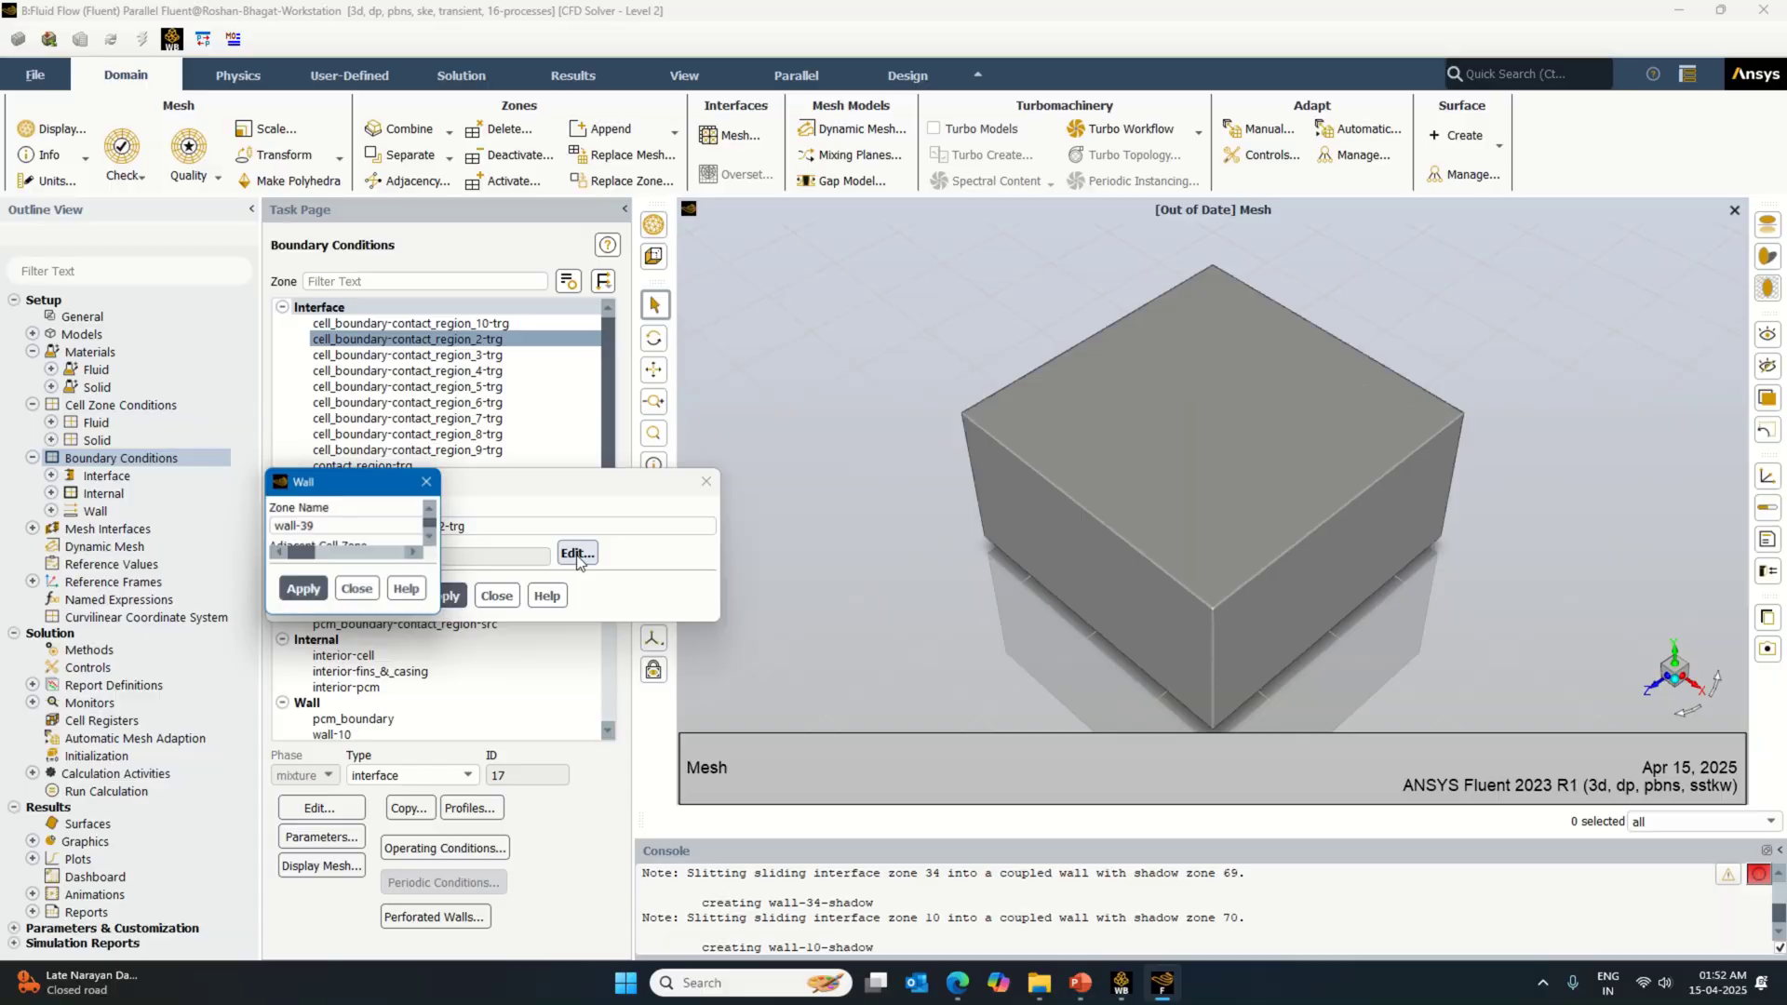
pyautogui.click(395, 810)
pyautogui.click(394, 840)
pyautogui.click(563, 864)
pyautogui.click(560, 861)
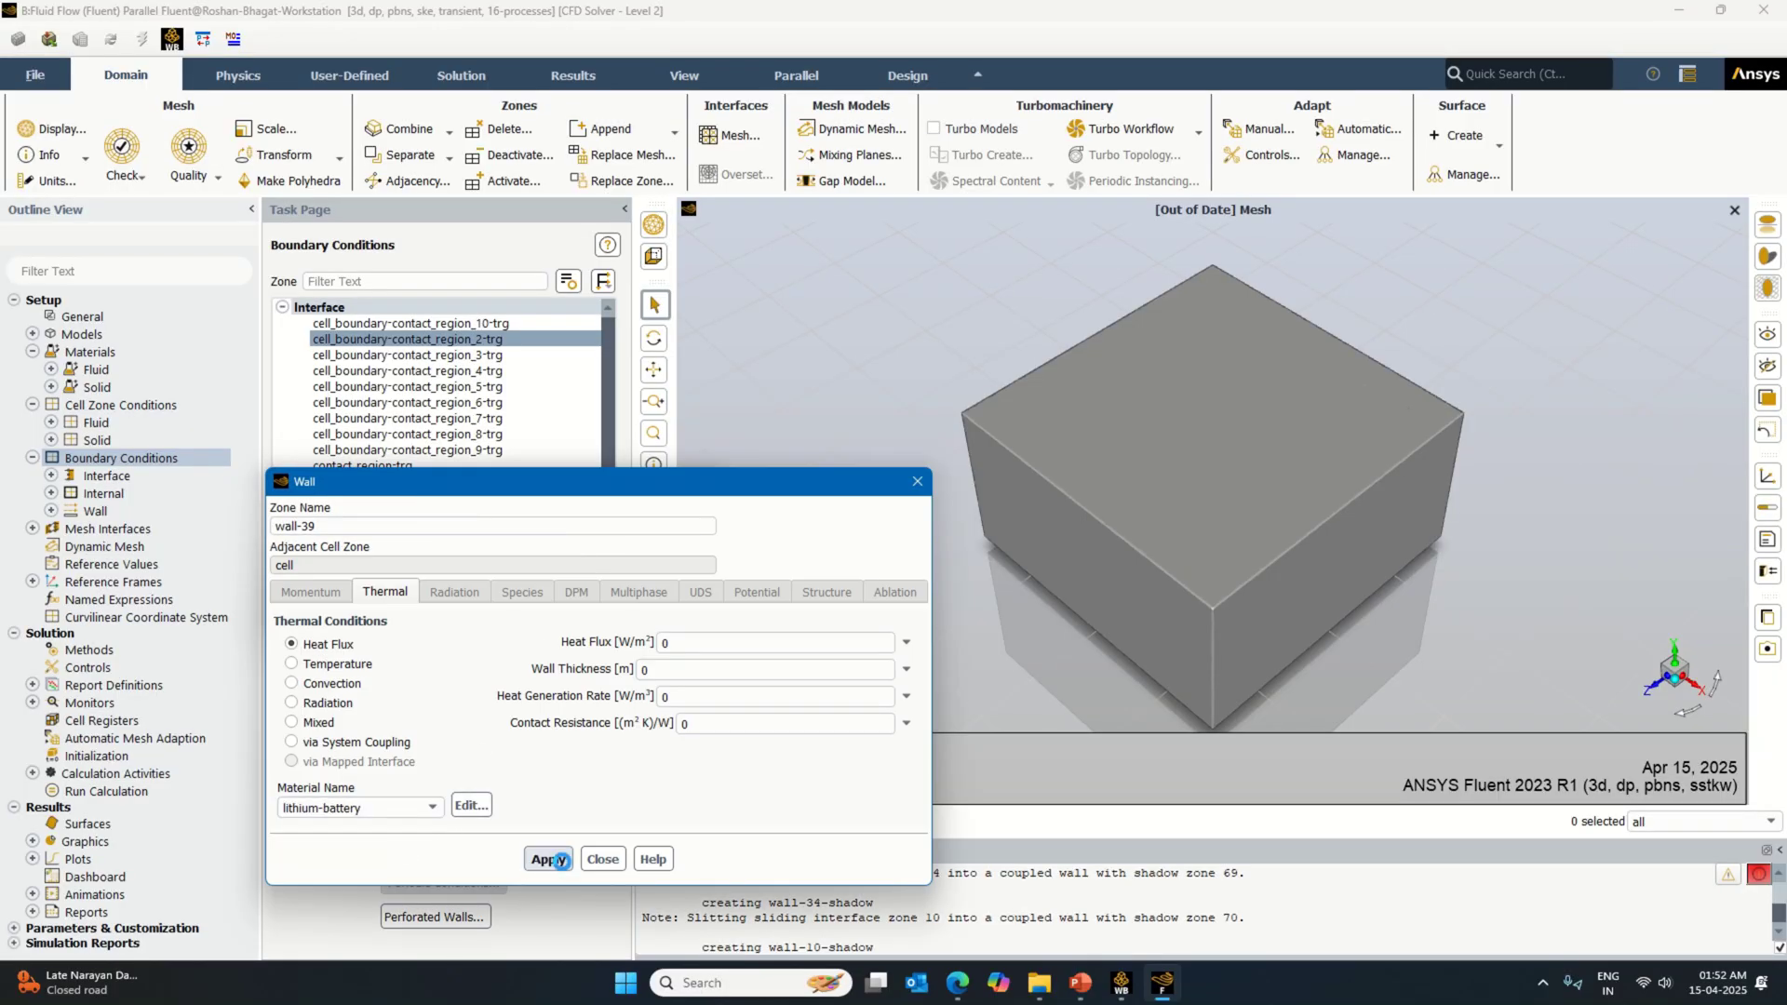
pyautogui.click(603, 859)
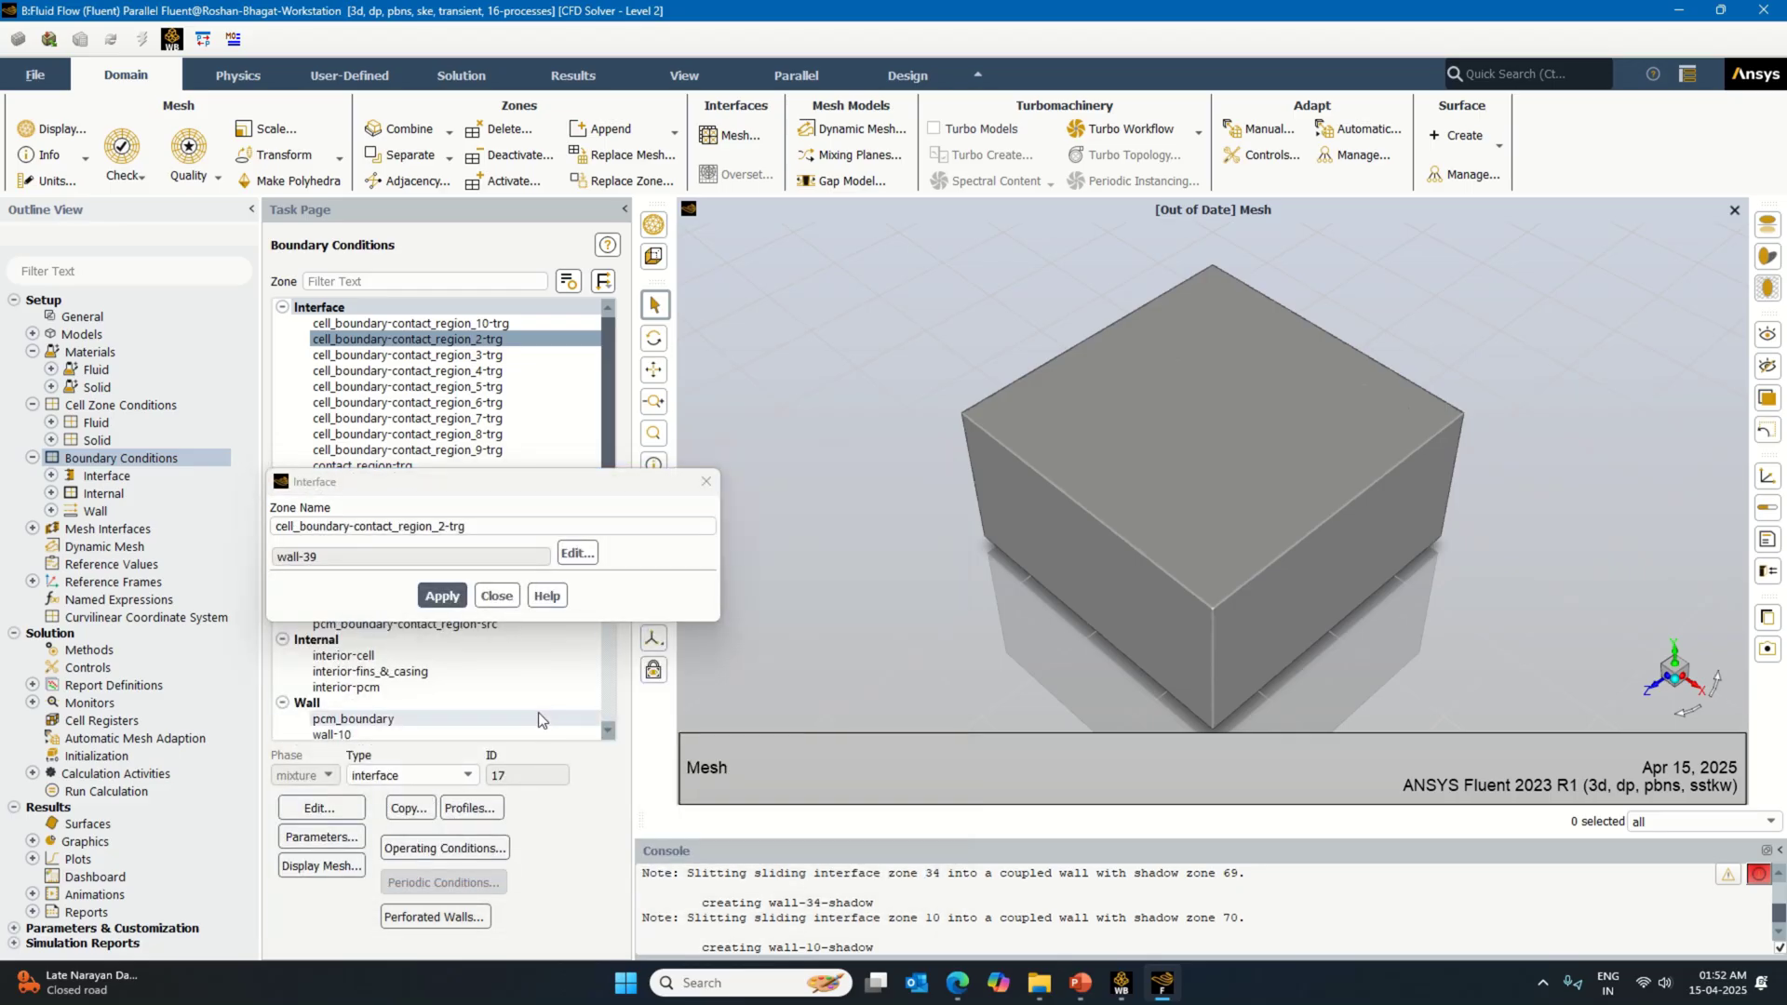
pyautogui.click(442, 595)
pyautogui.click(496, 595)
# Step: Assign lithium-battery as the wall material of interface cell_boundary-contact_region_3-trg and apply the change
pyautogui.click(409, 355)
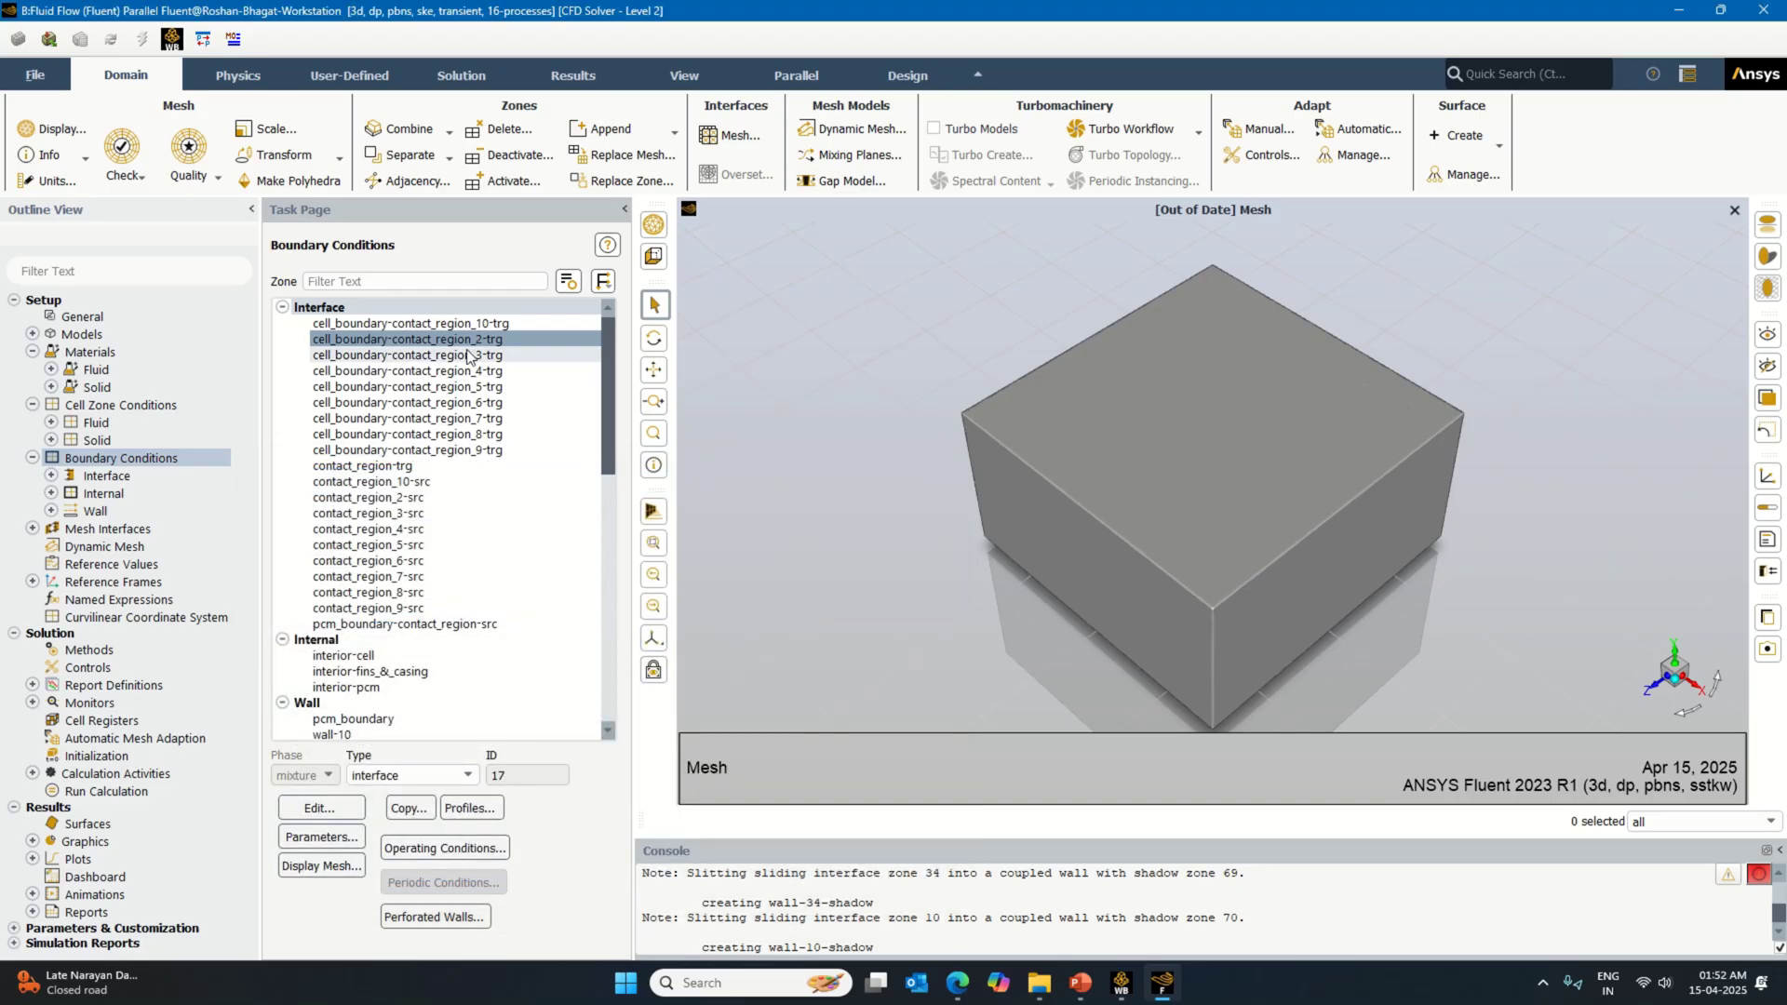
pyautogui.click(320, 808)
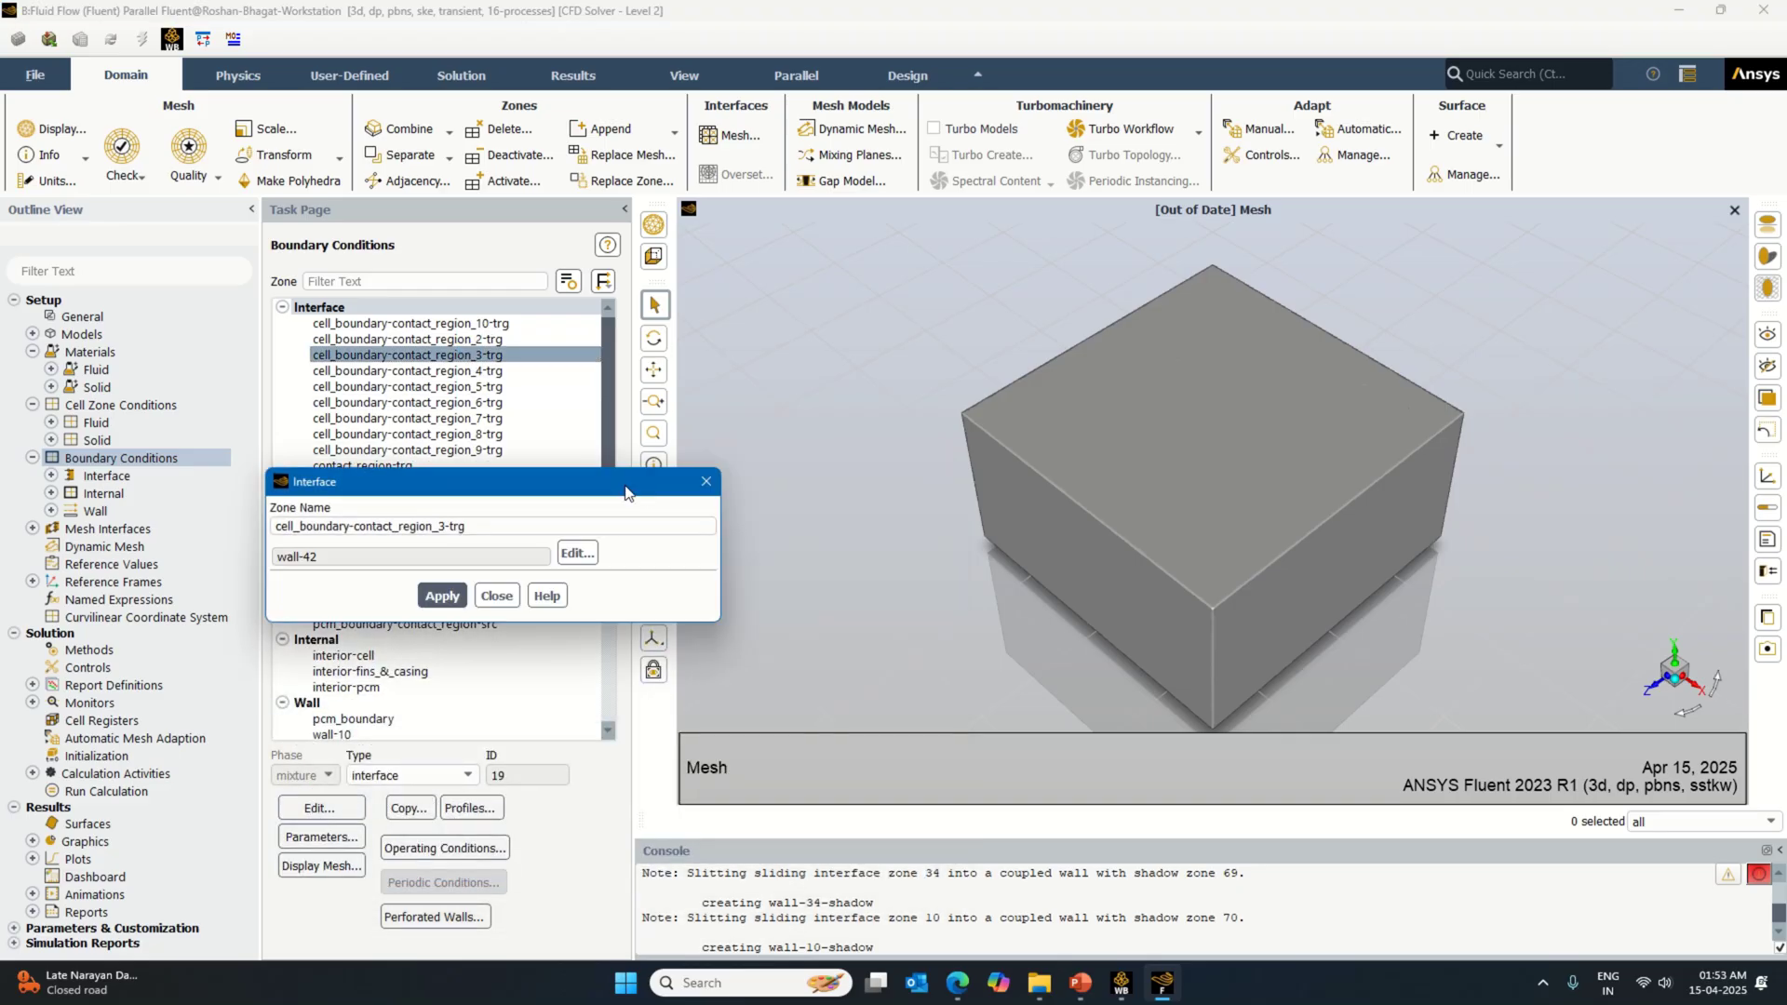
pyautogui.click(571, 555)
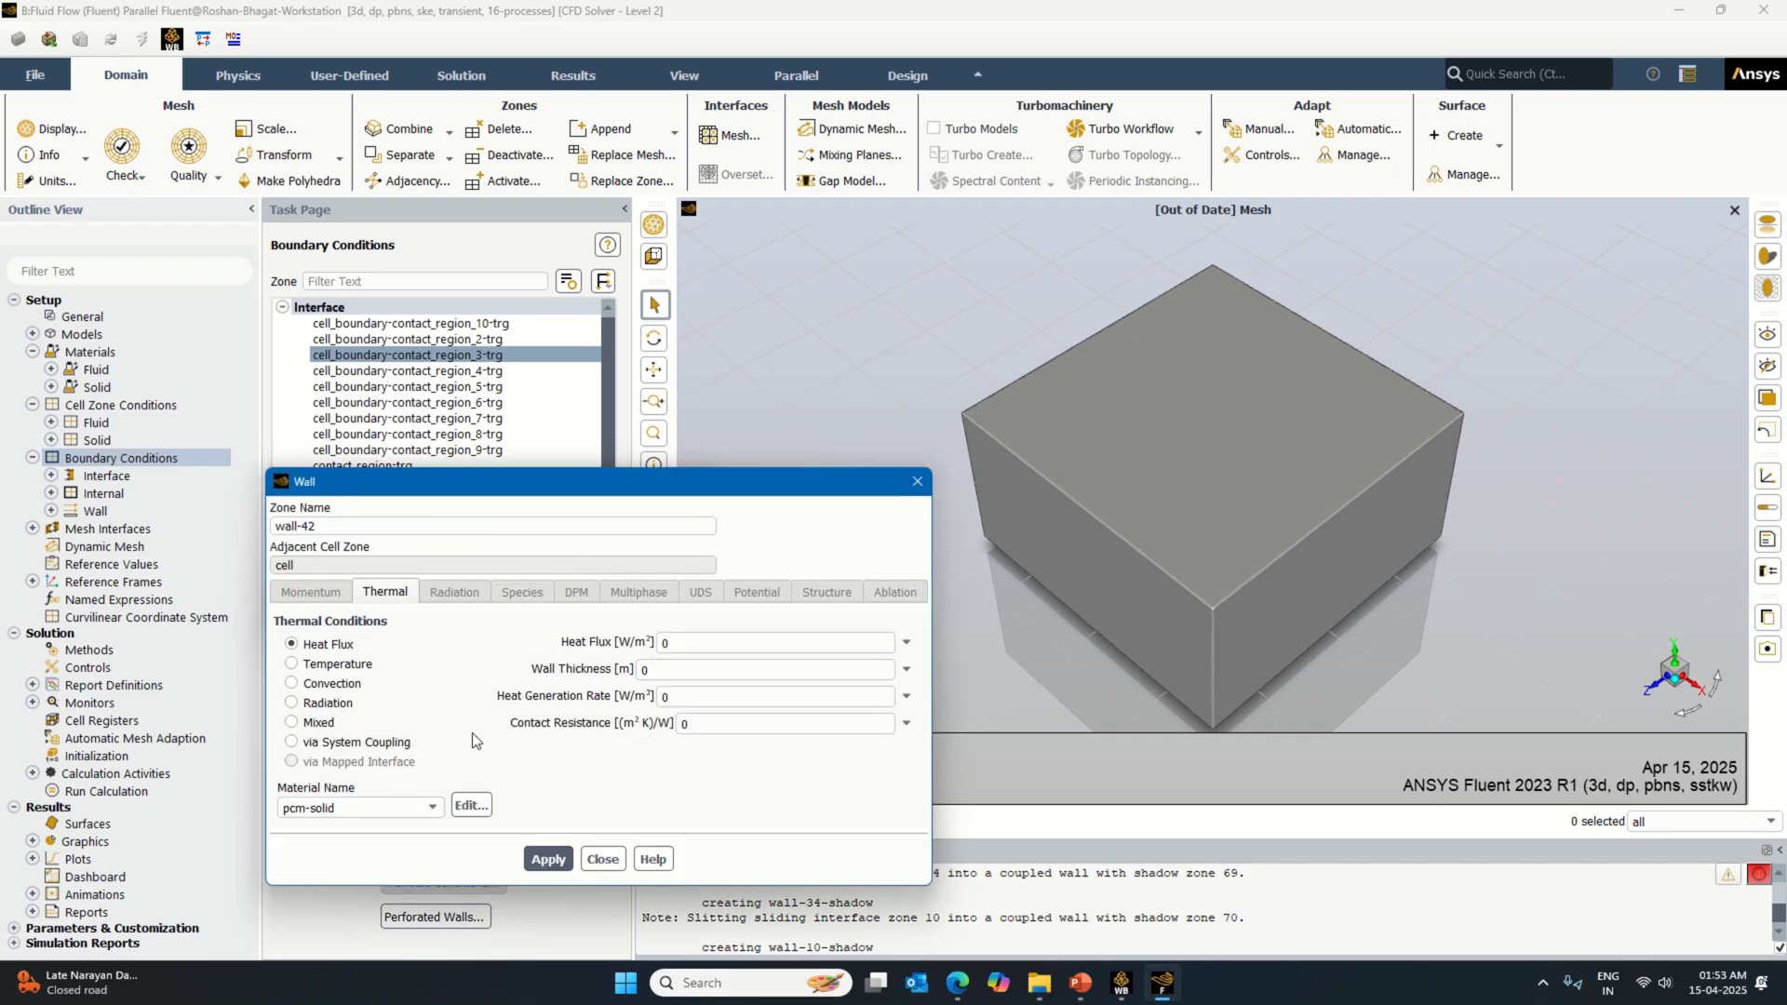
pyautogui.click(409, 808)
pyautogui.click(380, 841)
pyautogui.click(545, 860)
pyautogui.click(602, 859)
pyautogui.click(458, 600)
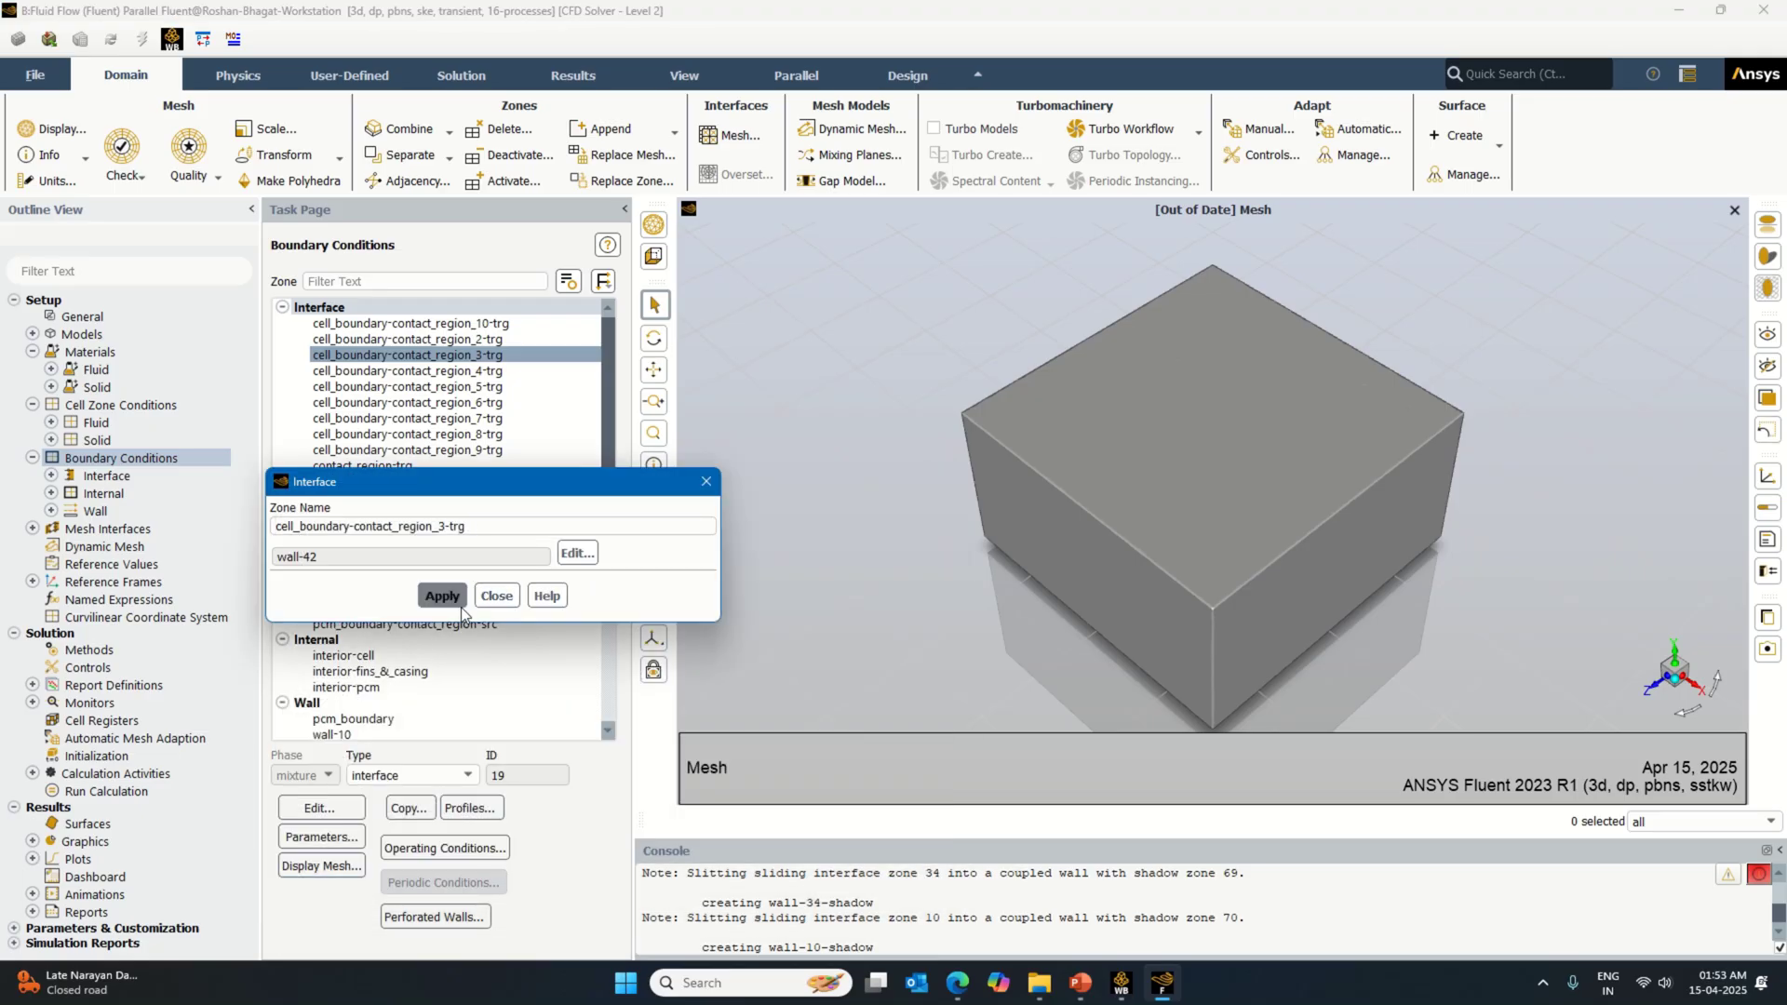
pyautogui.click(496, 595)
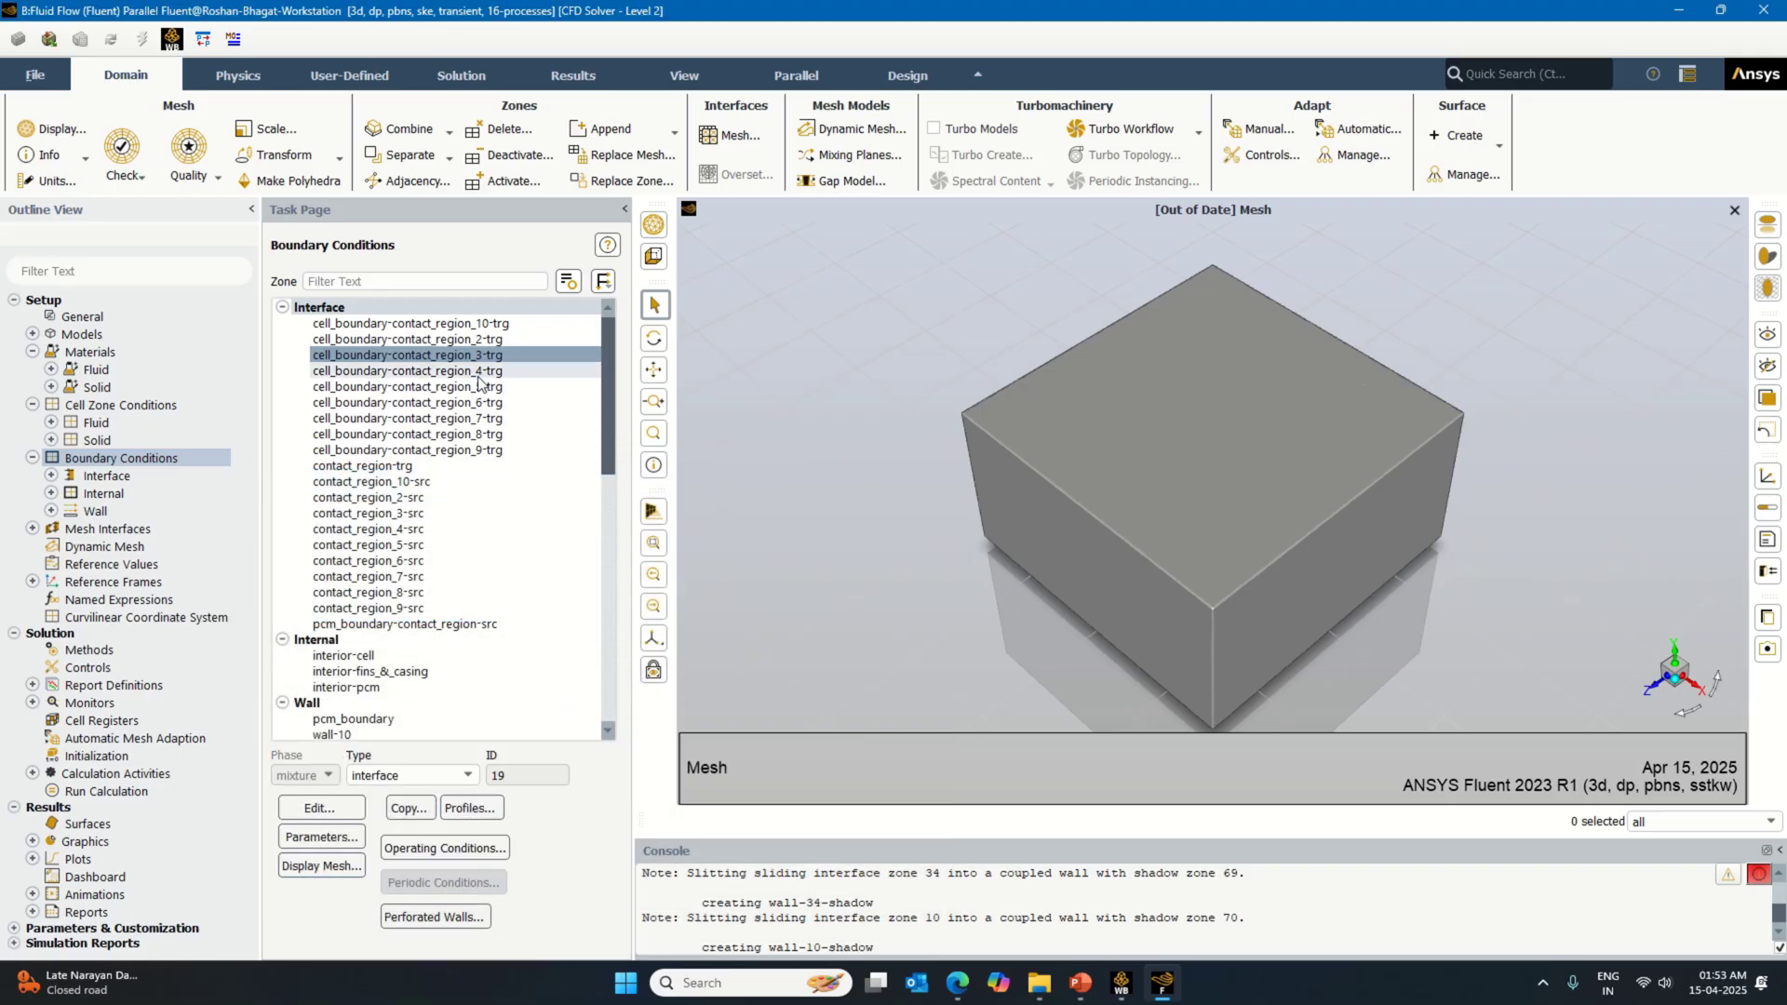
# Step: Assign lithium-battery as the wall material of interface cell_boundary-contact_region_4-trg and apply the change
pyautogui.click(437, 371)
pyautogui.click(322, 806)
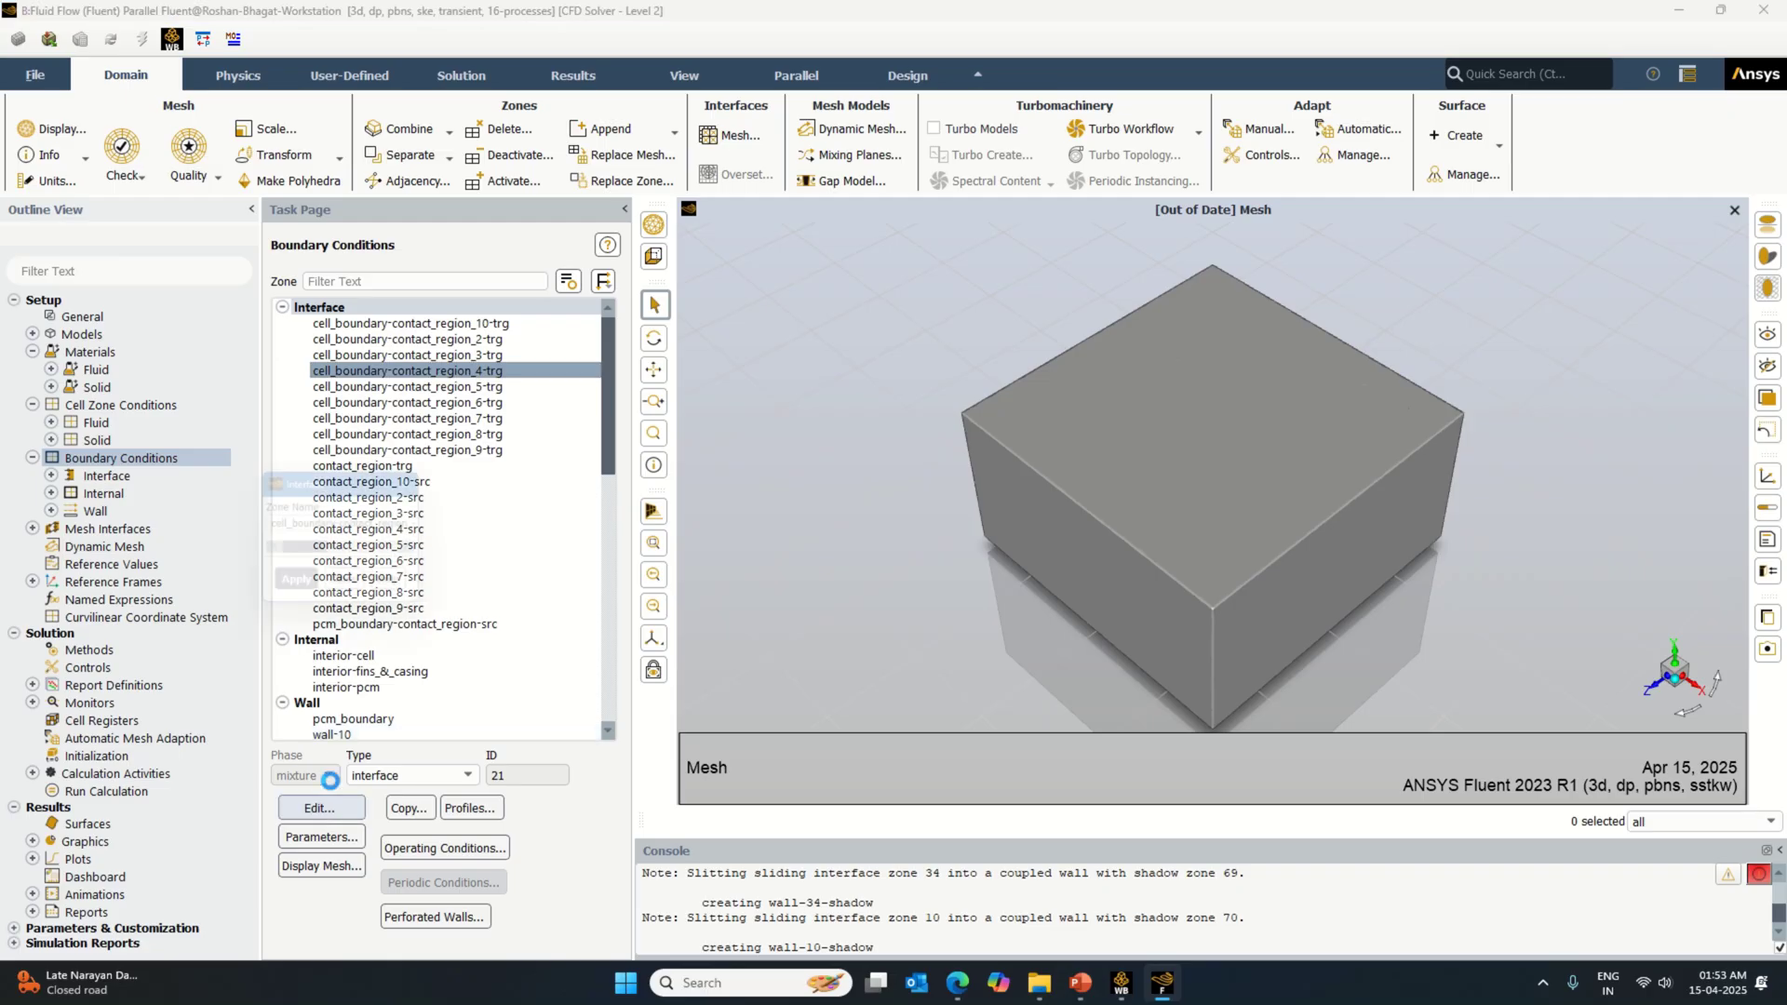
pyautogui.click(571, 558)
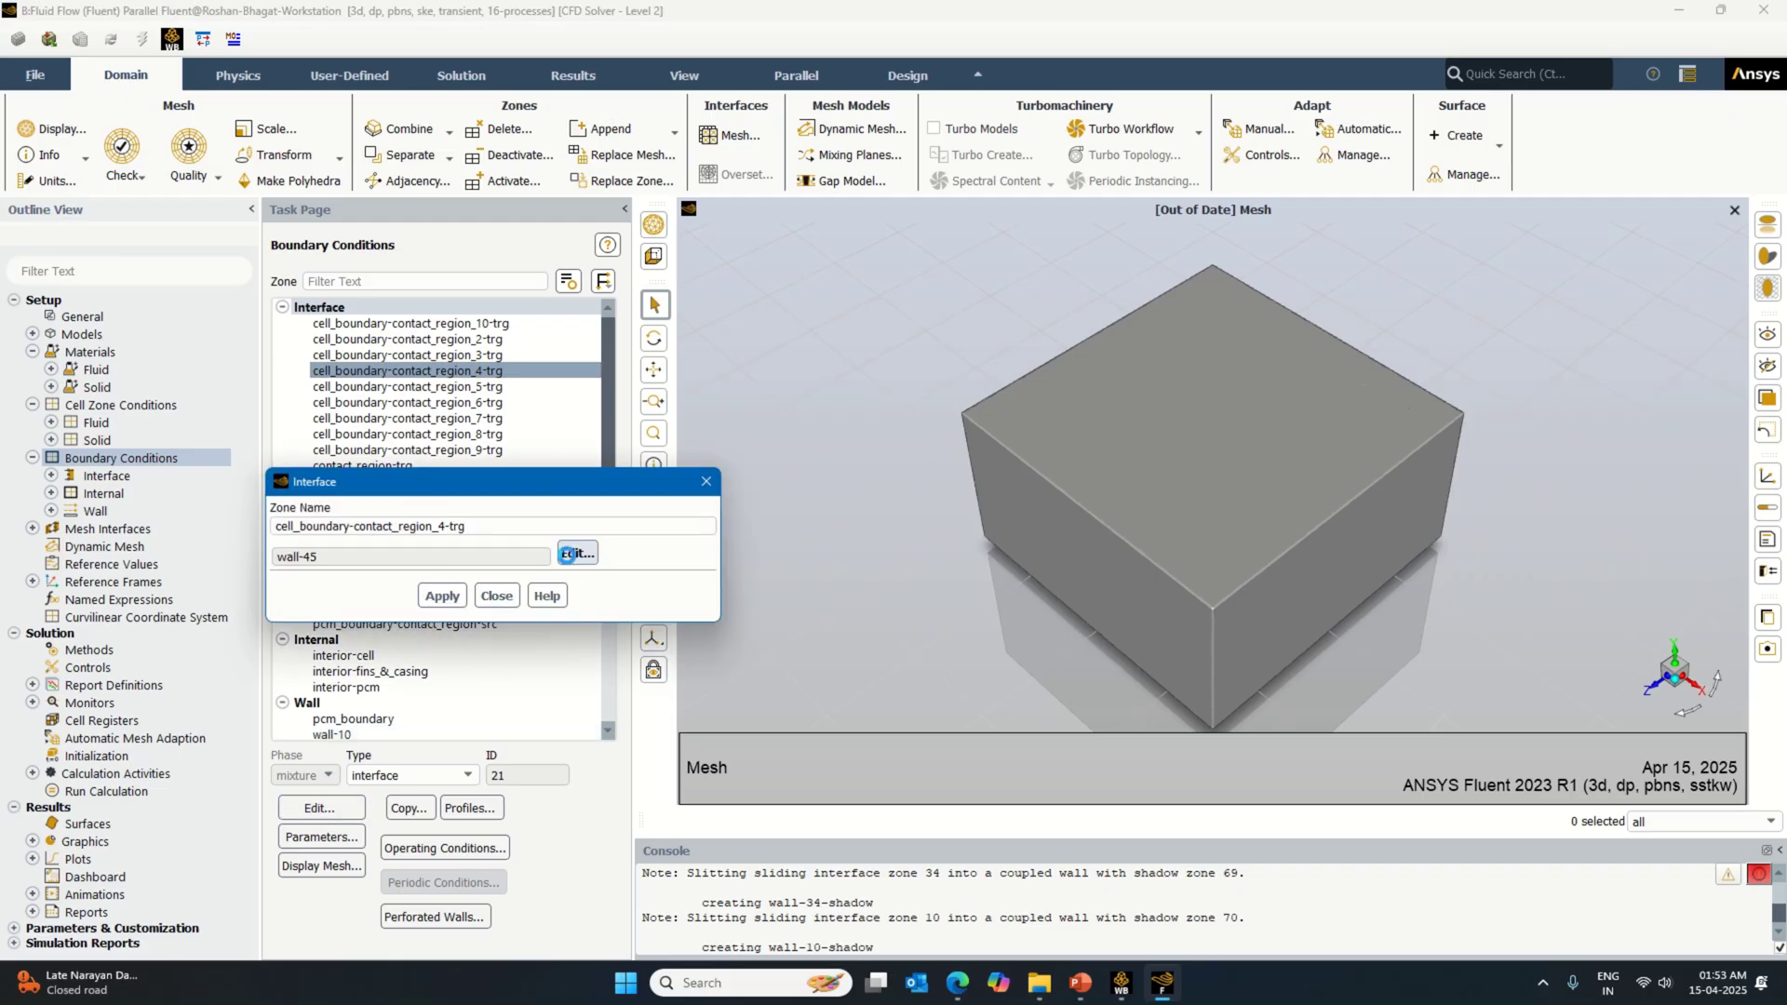
pyautogui.click(405, 809)
pyautogui.click(386, 841)
pyautogui.click(556, 859)
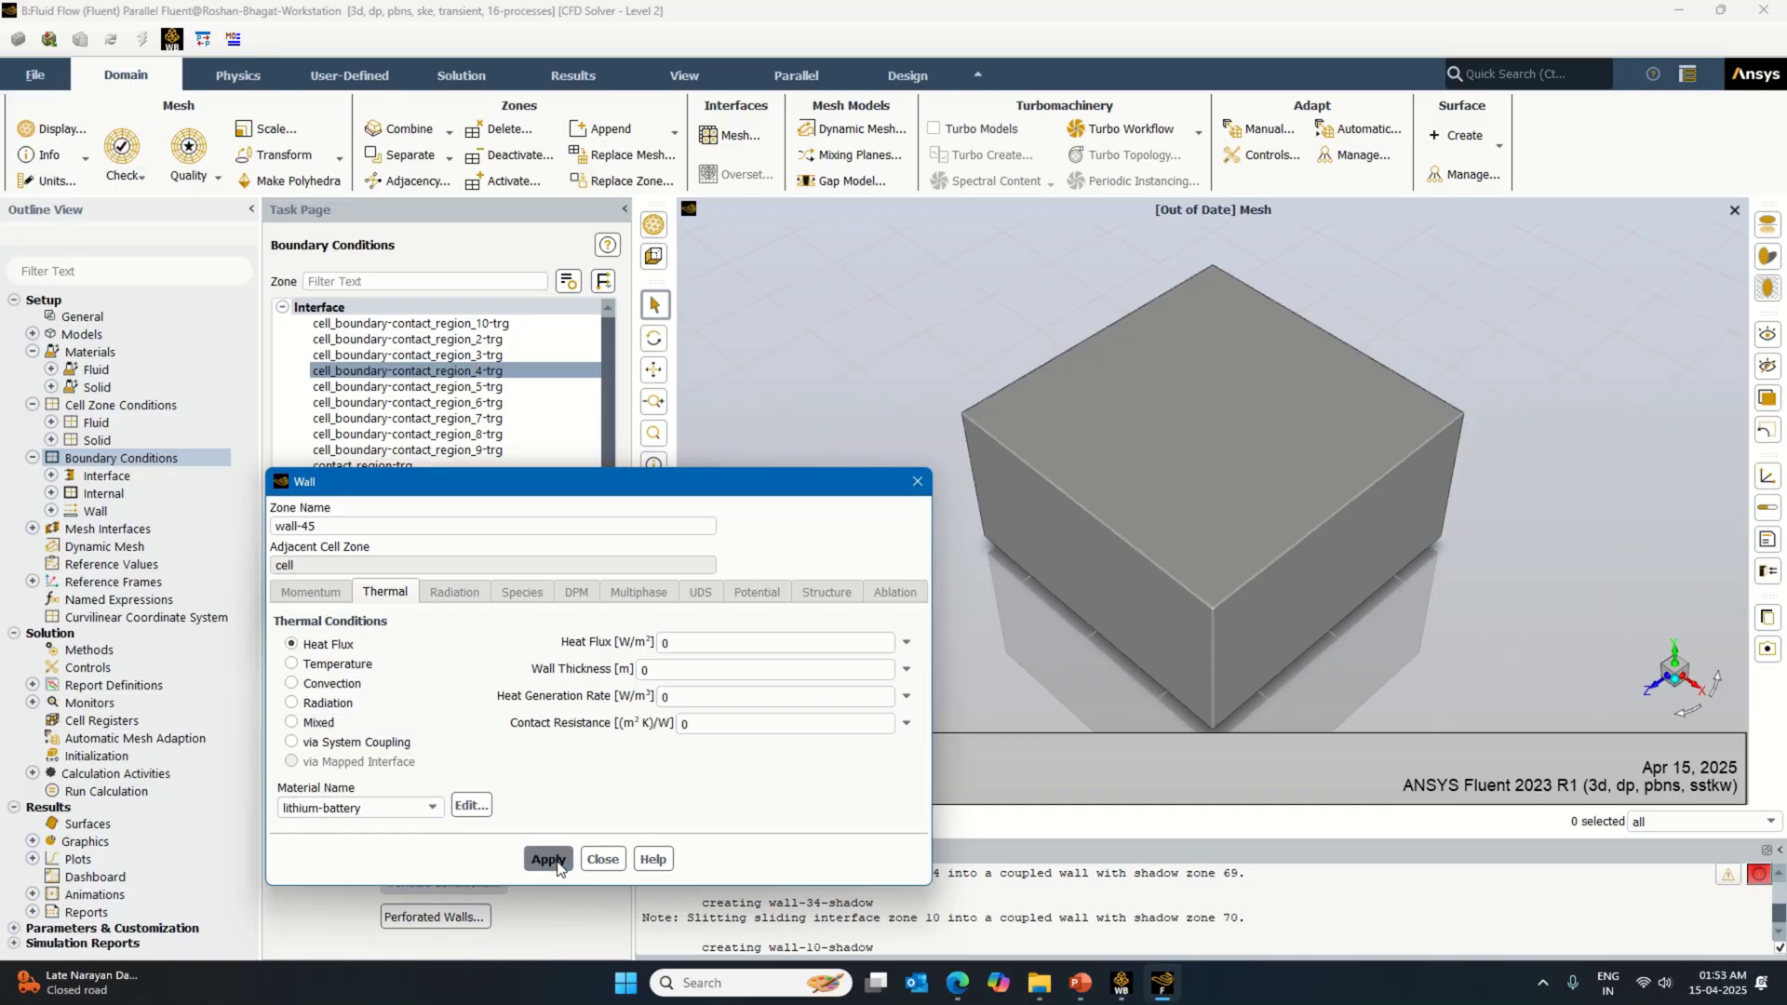
pyautogui.click(556, 860)
pyautogui.click(600, 858)
pyautogui.click(443, 597)
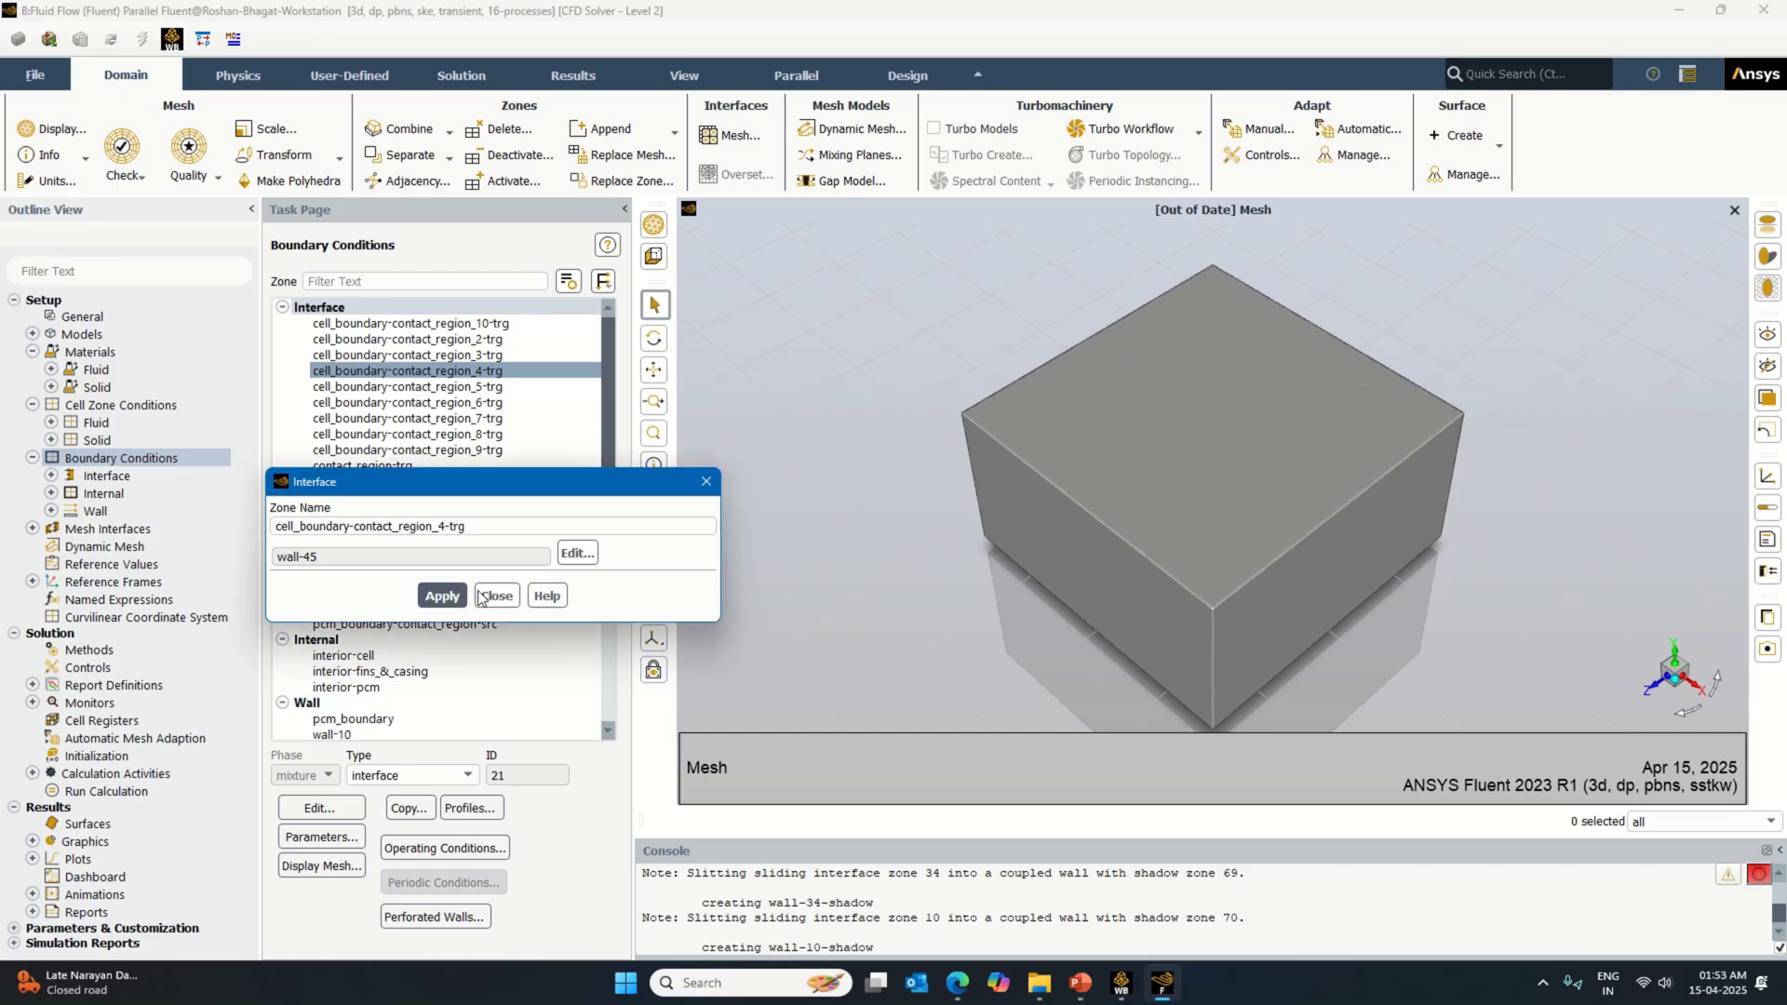
pyautogui.click(496, 595)
# Step: Assign lithium-battery as the wall material of interface cell_boundary-contact_region_5-trg and apply the change
pyautogui.click(409, 387)
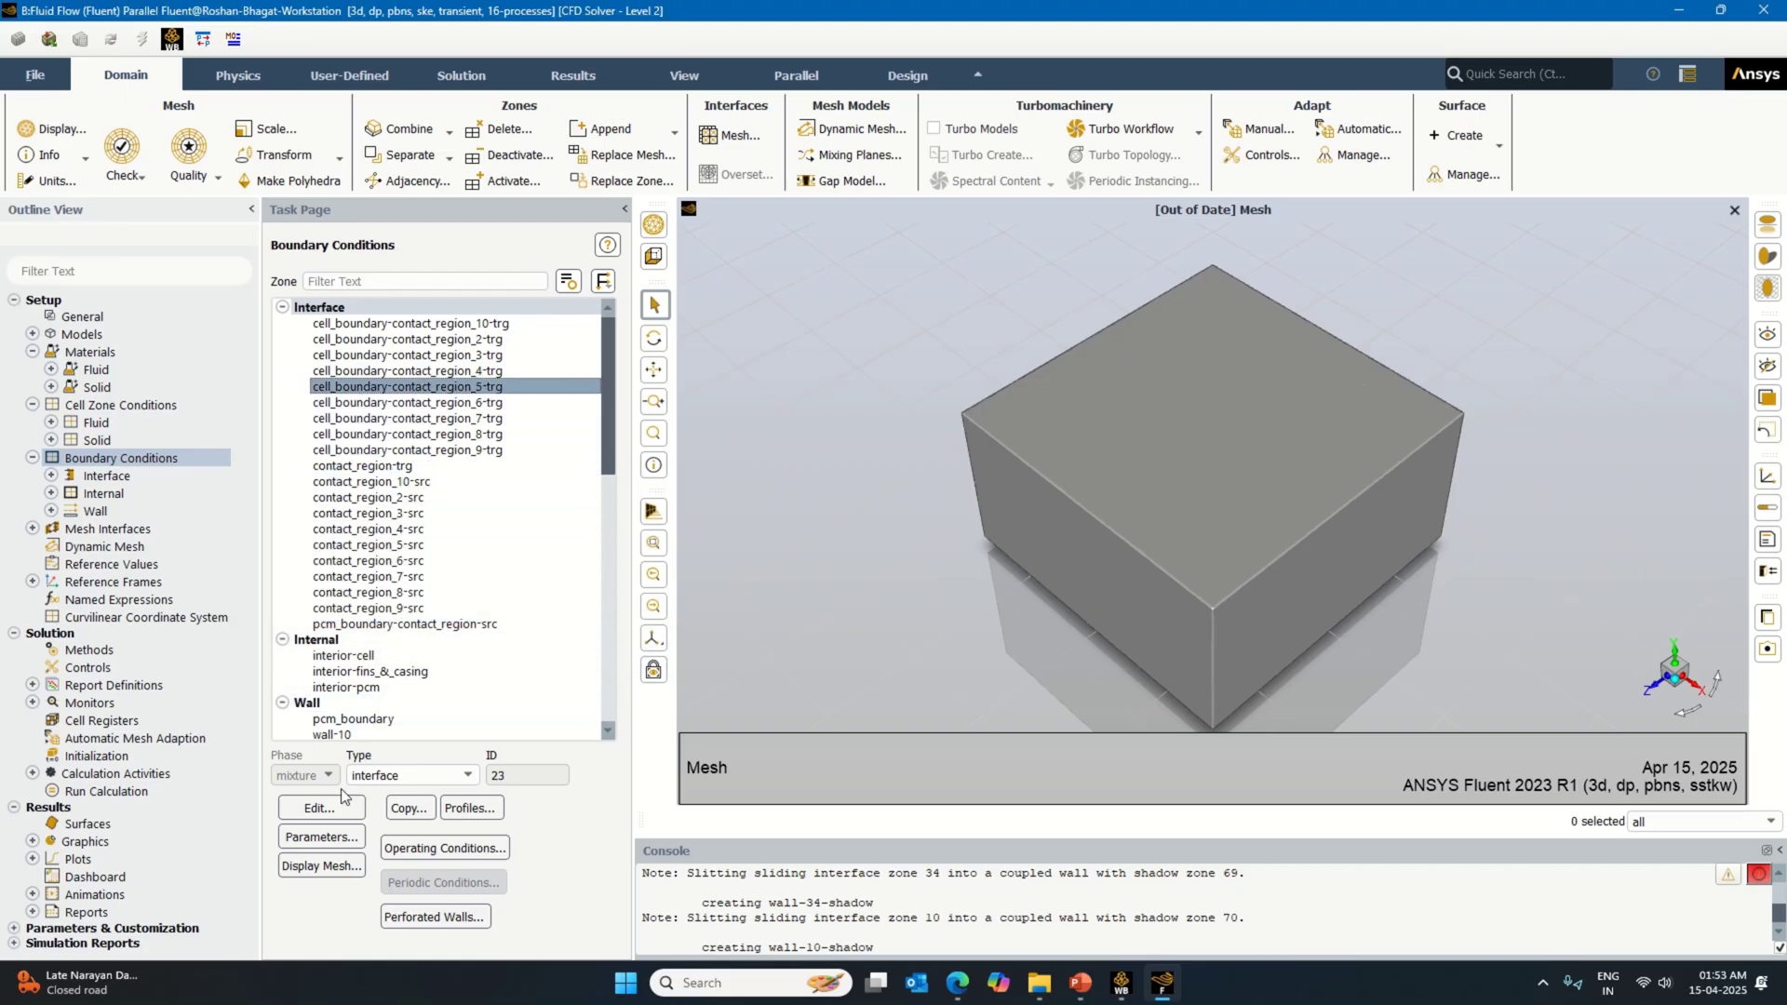
pyautogui.click(319, 808)
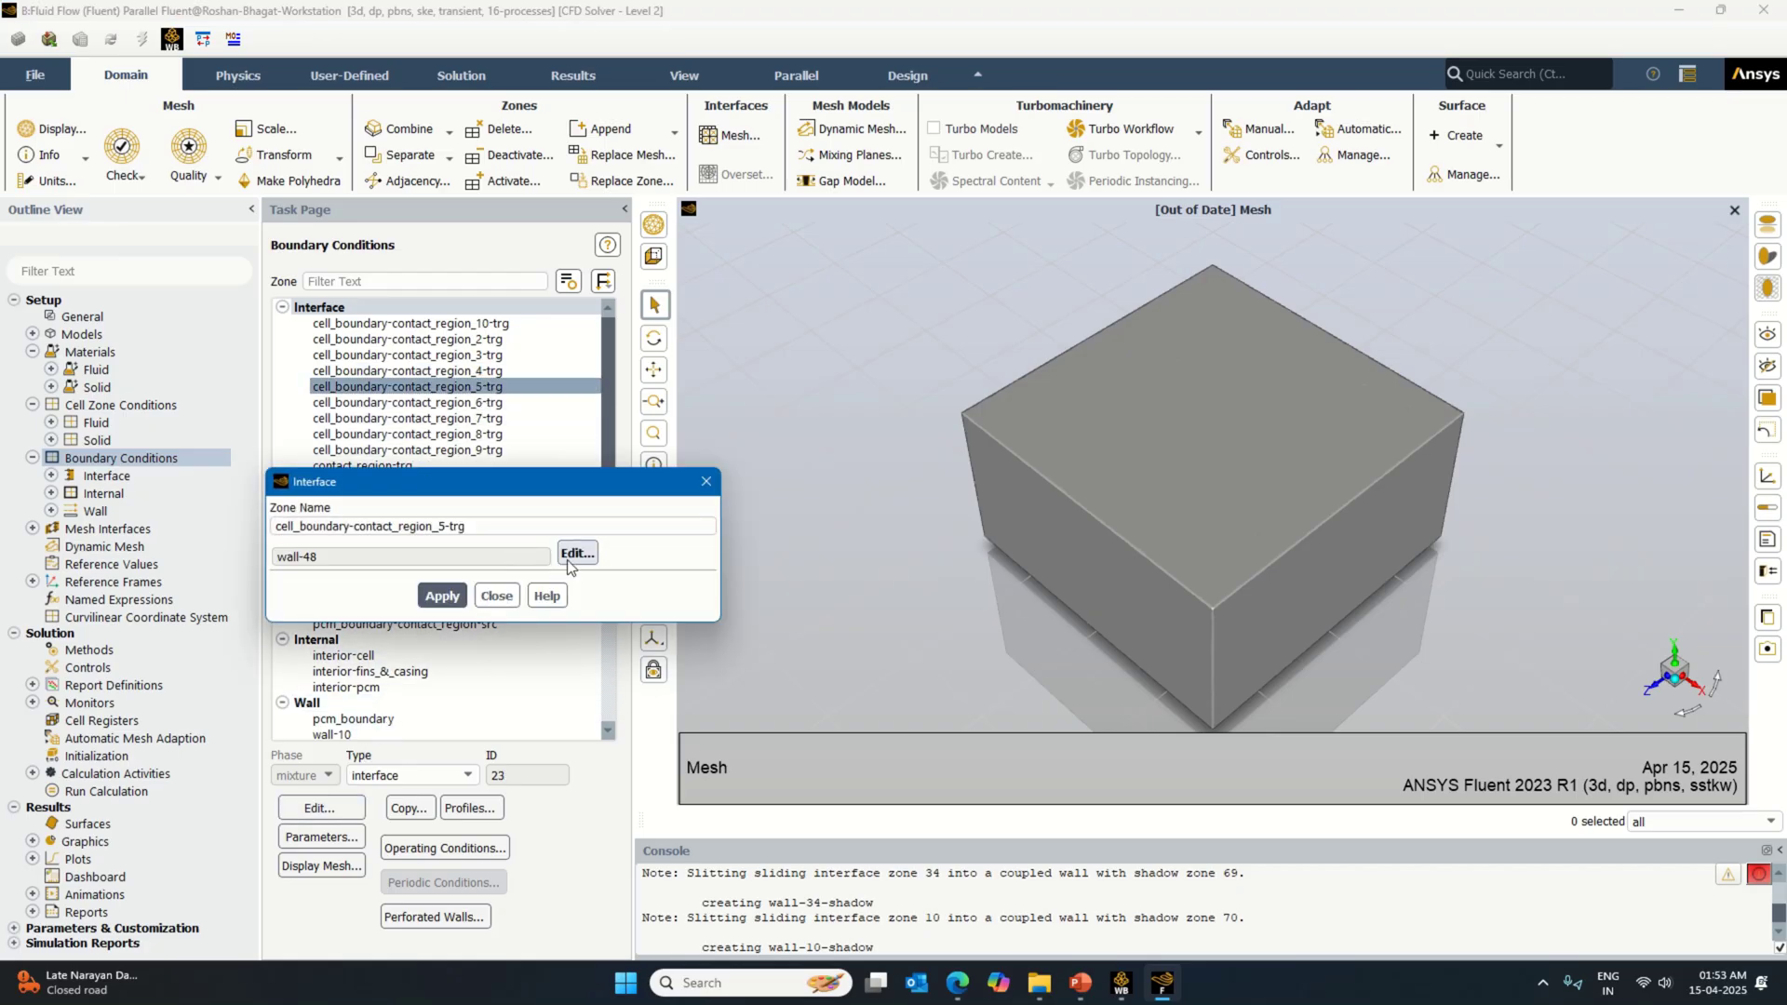
pyautogui.click(566, 555)
pyautogui.click(417, 808)
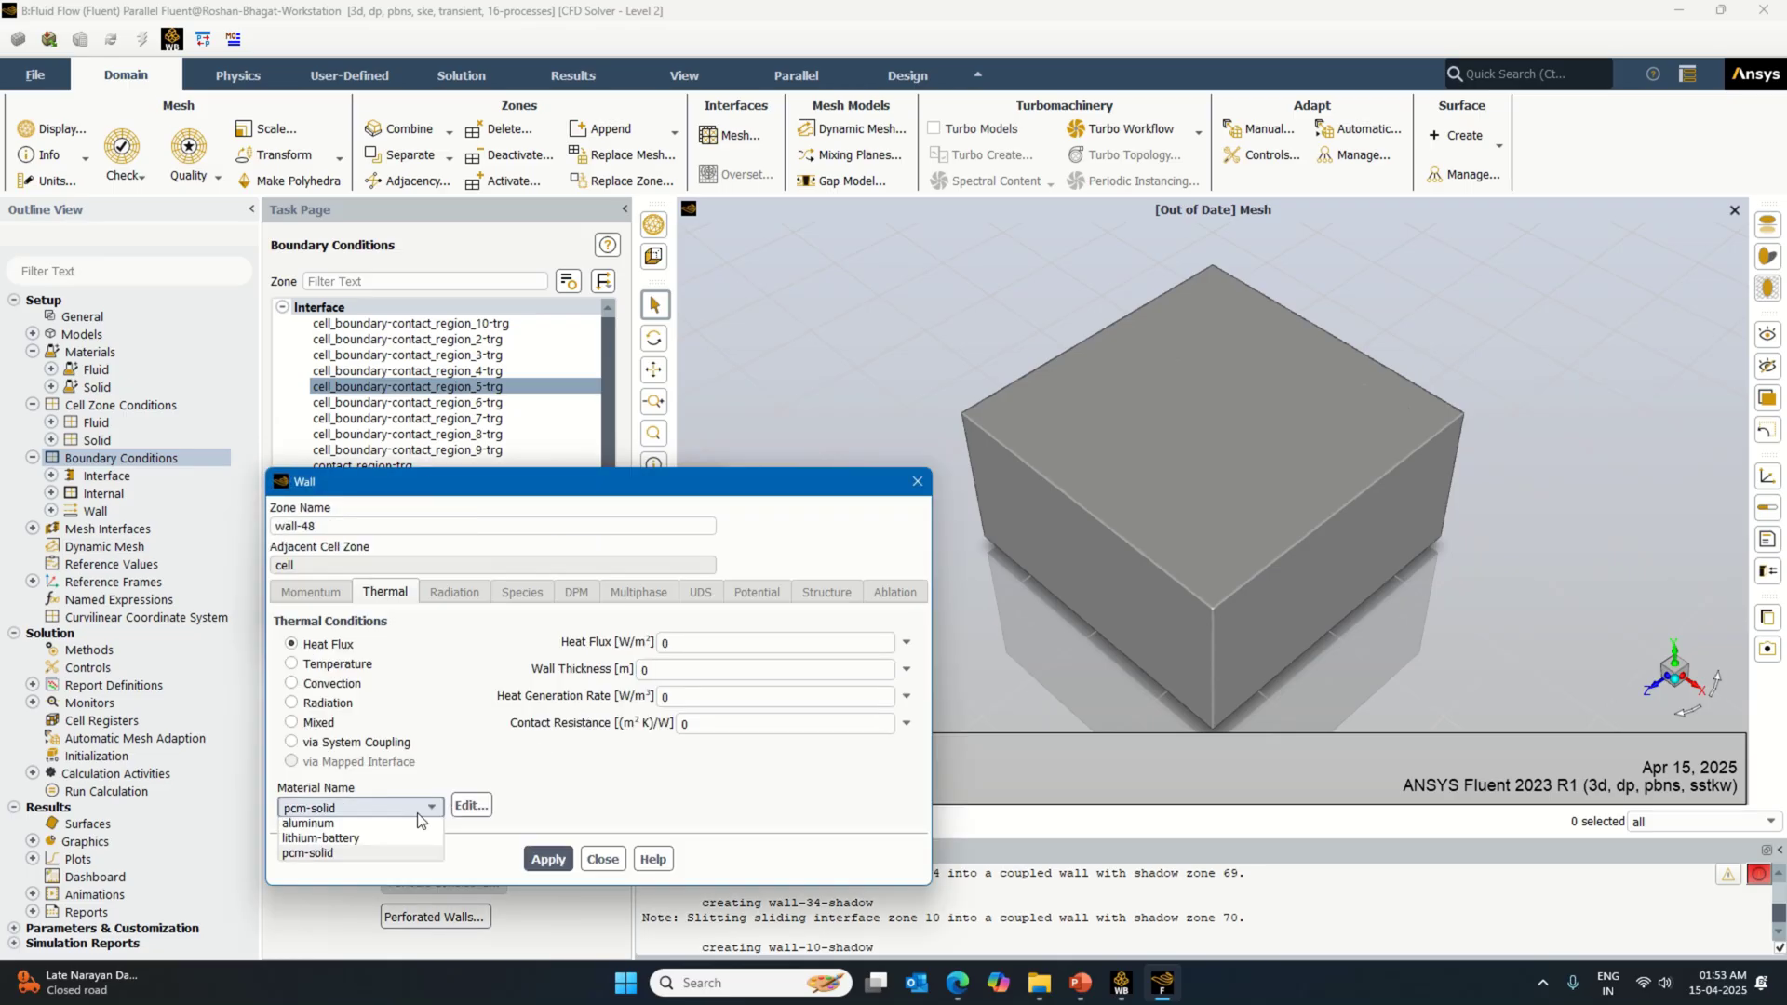
pyautogui.click(397, 843)
pyautogui.click(535, 856)
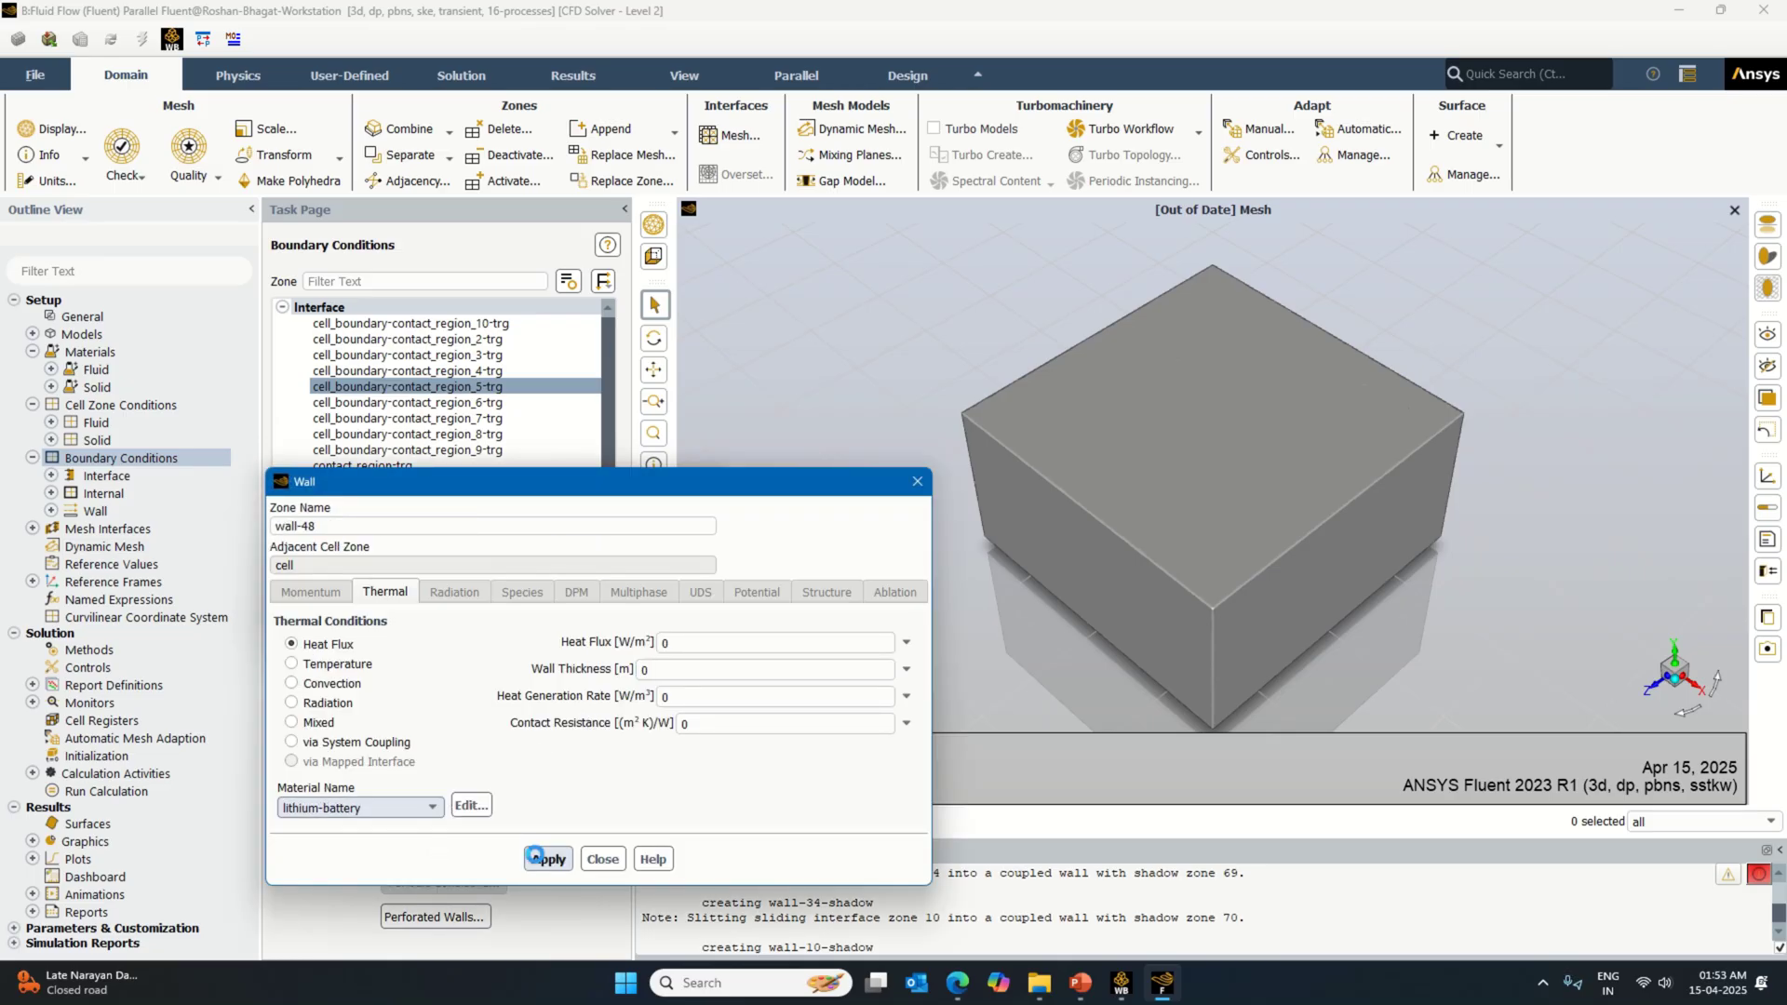
pyautogui.click(603, 859)
pyautogui.click(445, 596)
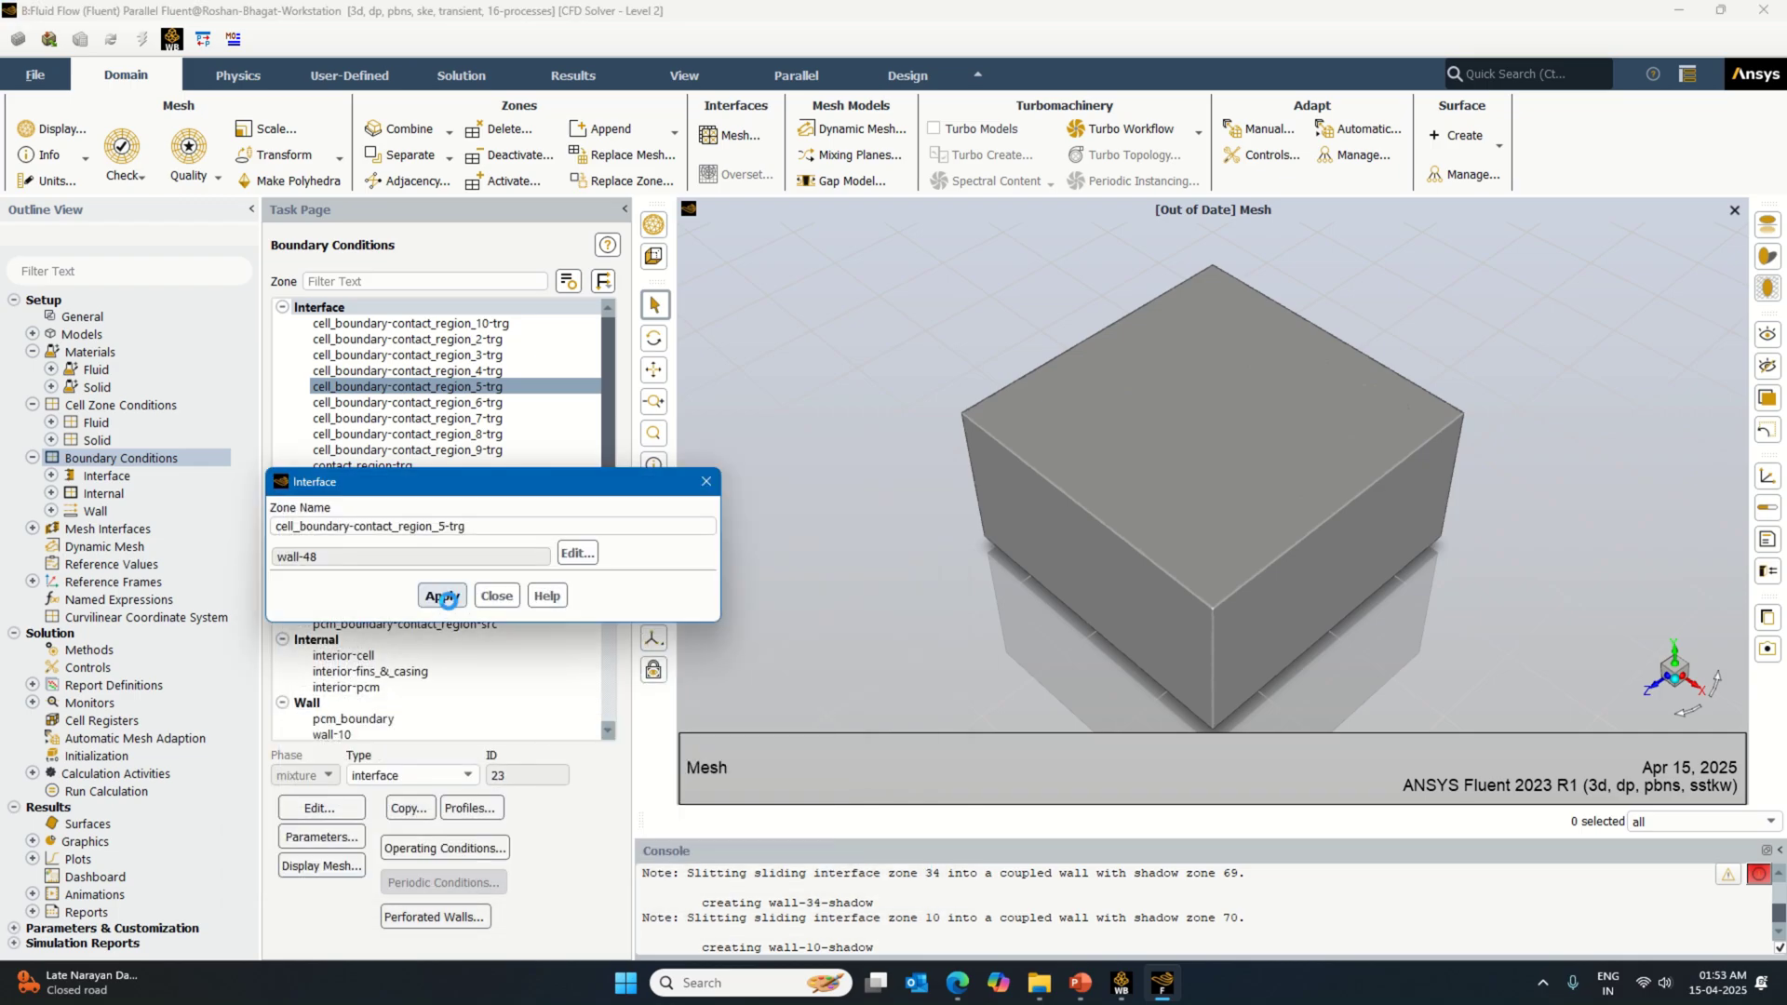
pyautogui.click(496, 596)
# Step: Assign lithium-battery as the wall material of interface cell_boundary-contact_region_6-trg and apply the change
pyautogui.click(319, 808)
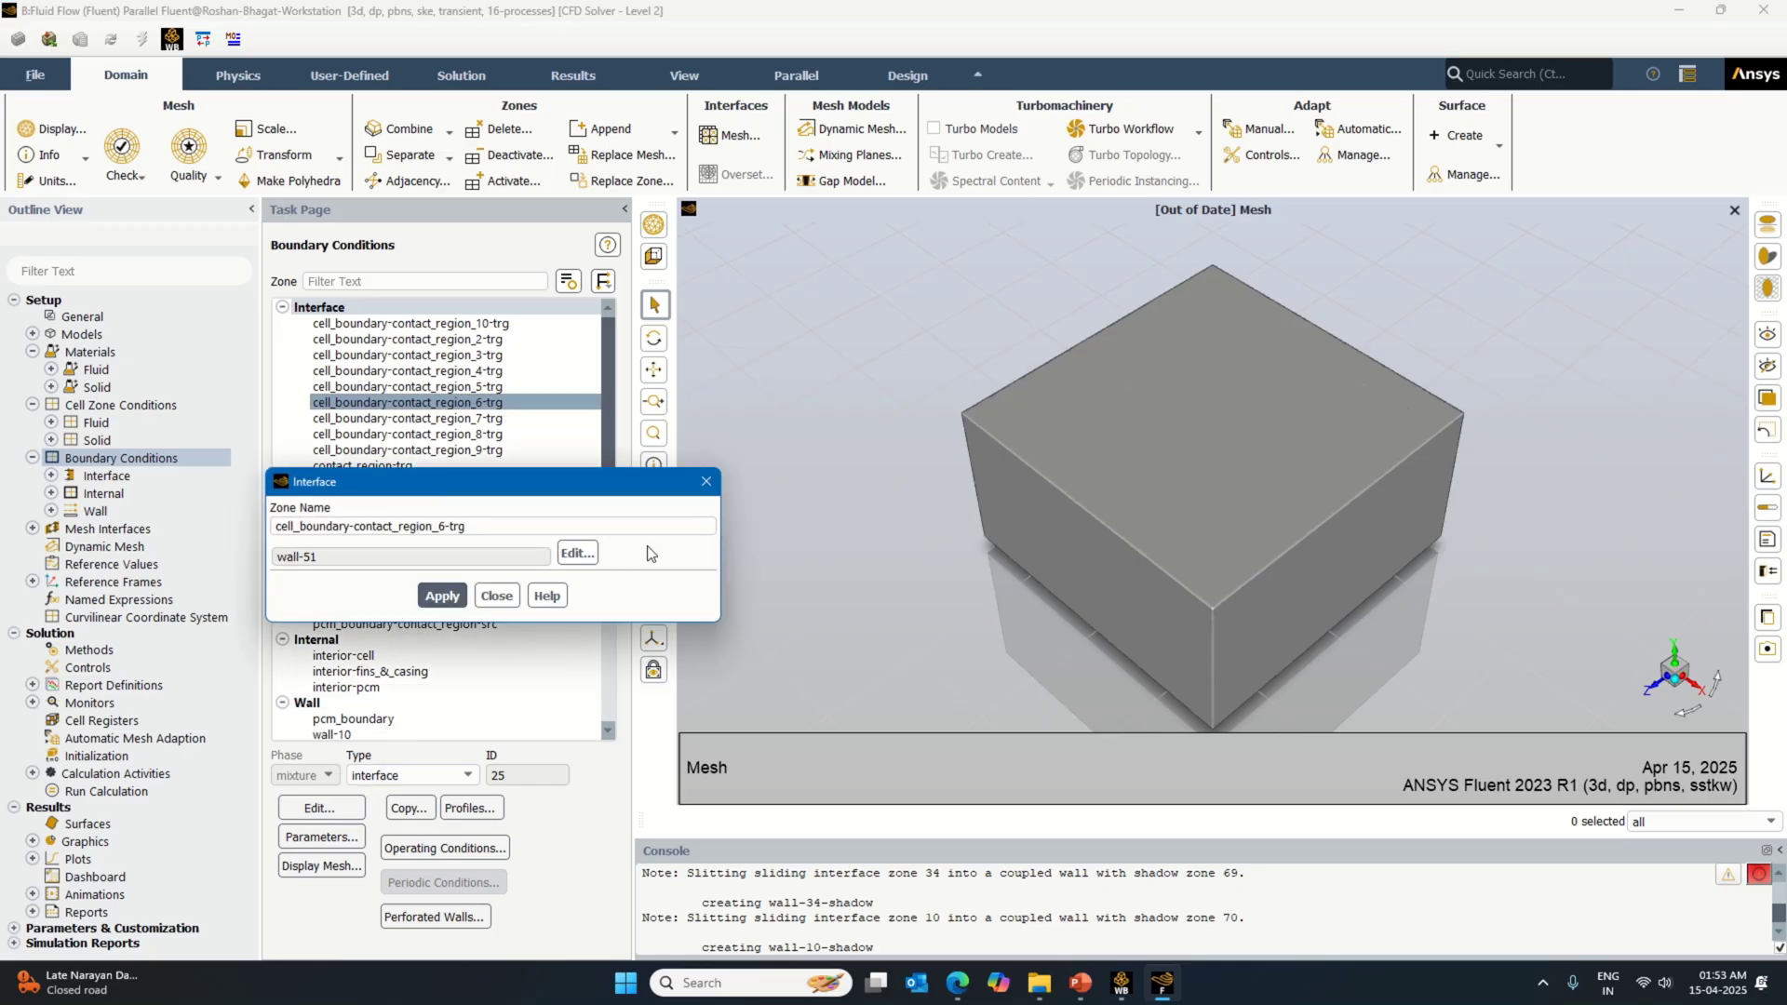
pyautogui.click(577, 547)
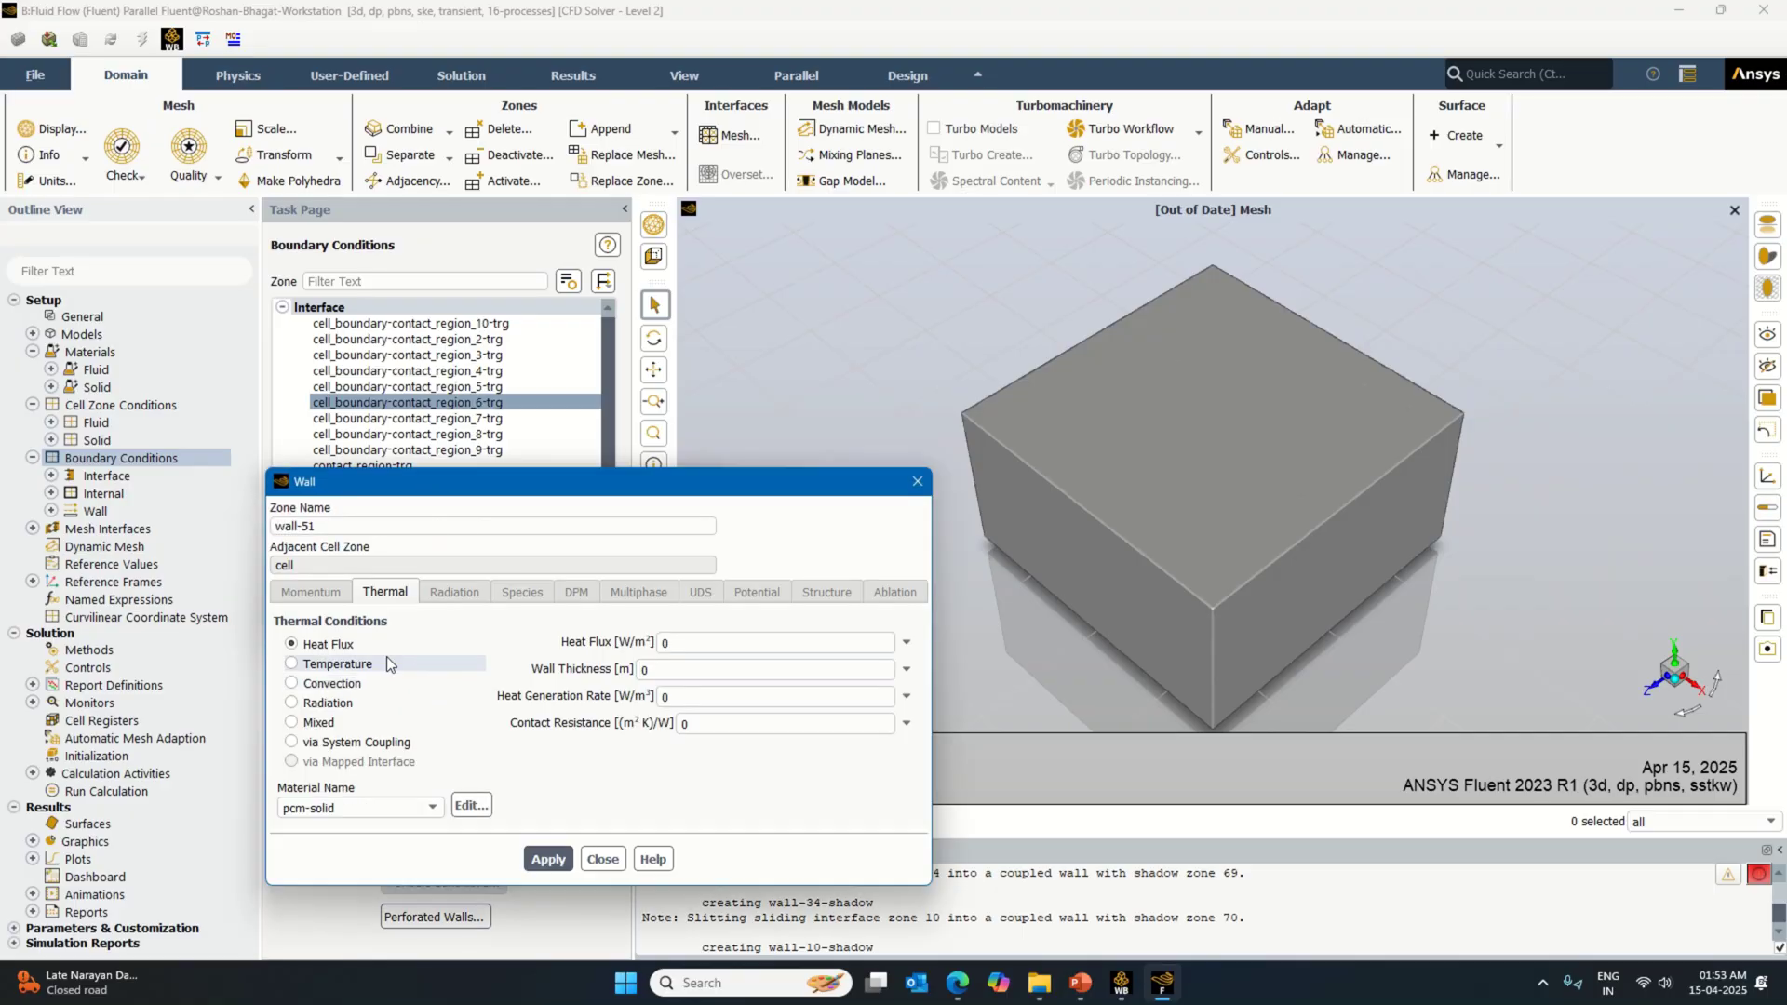
pyautogui.click(384, 811)
pyautogui.click(373, 845)
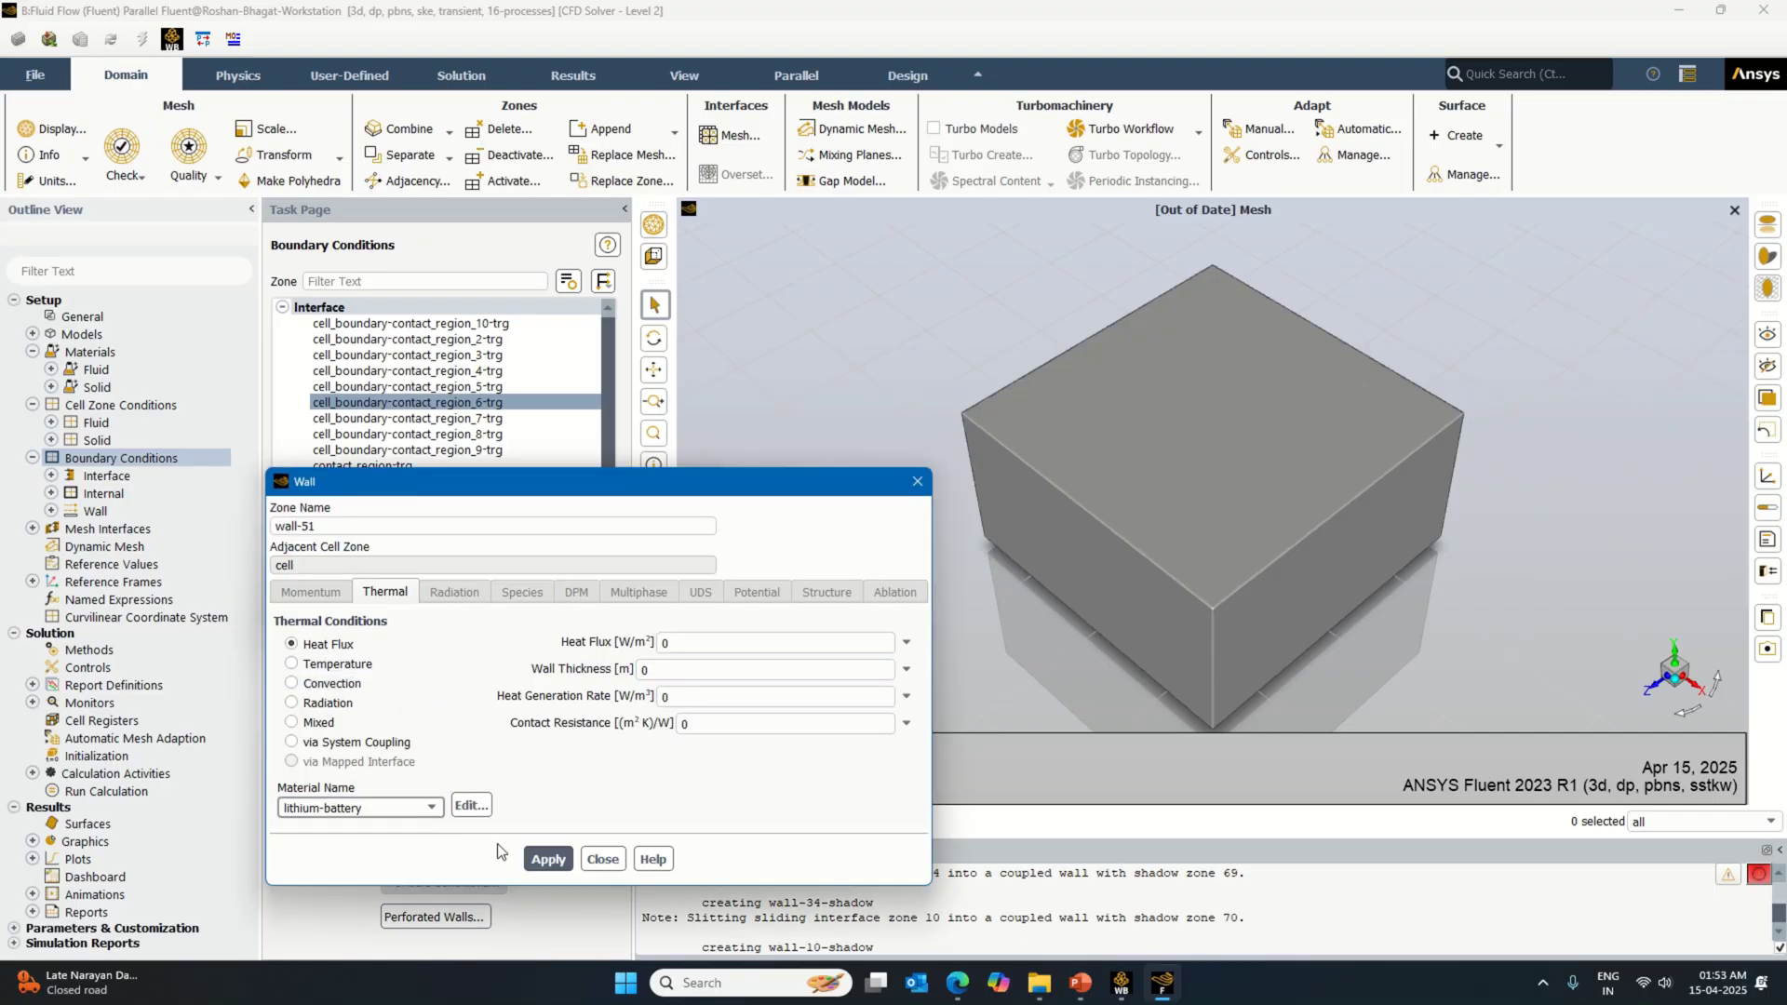
pyautogui.click(549, 866)
pyautogui.click(588, 854)
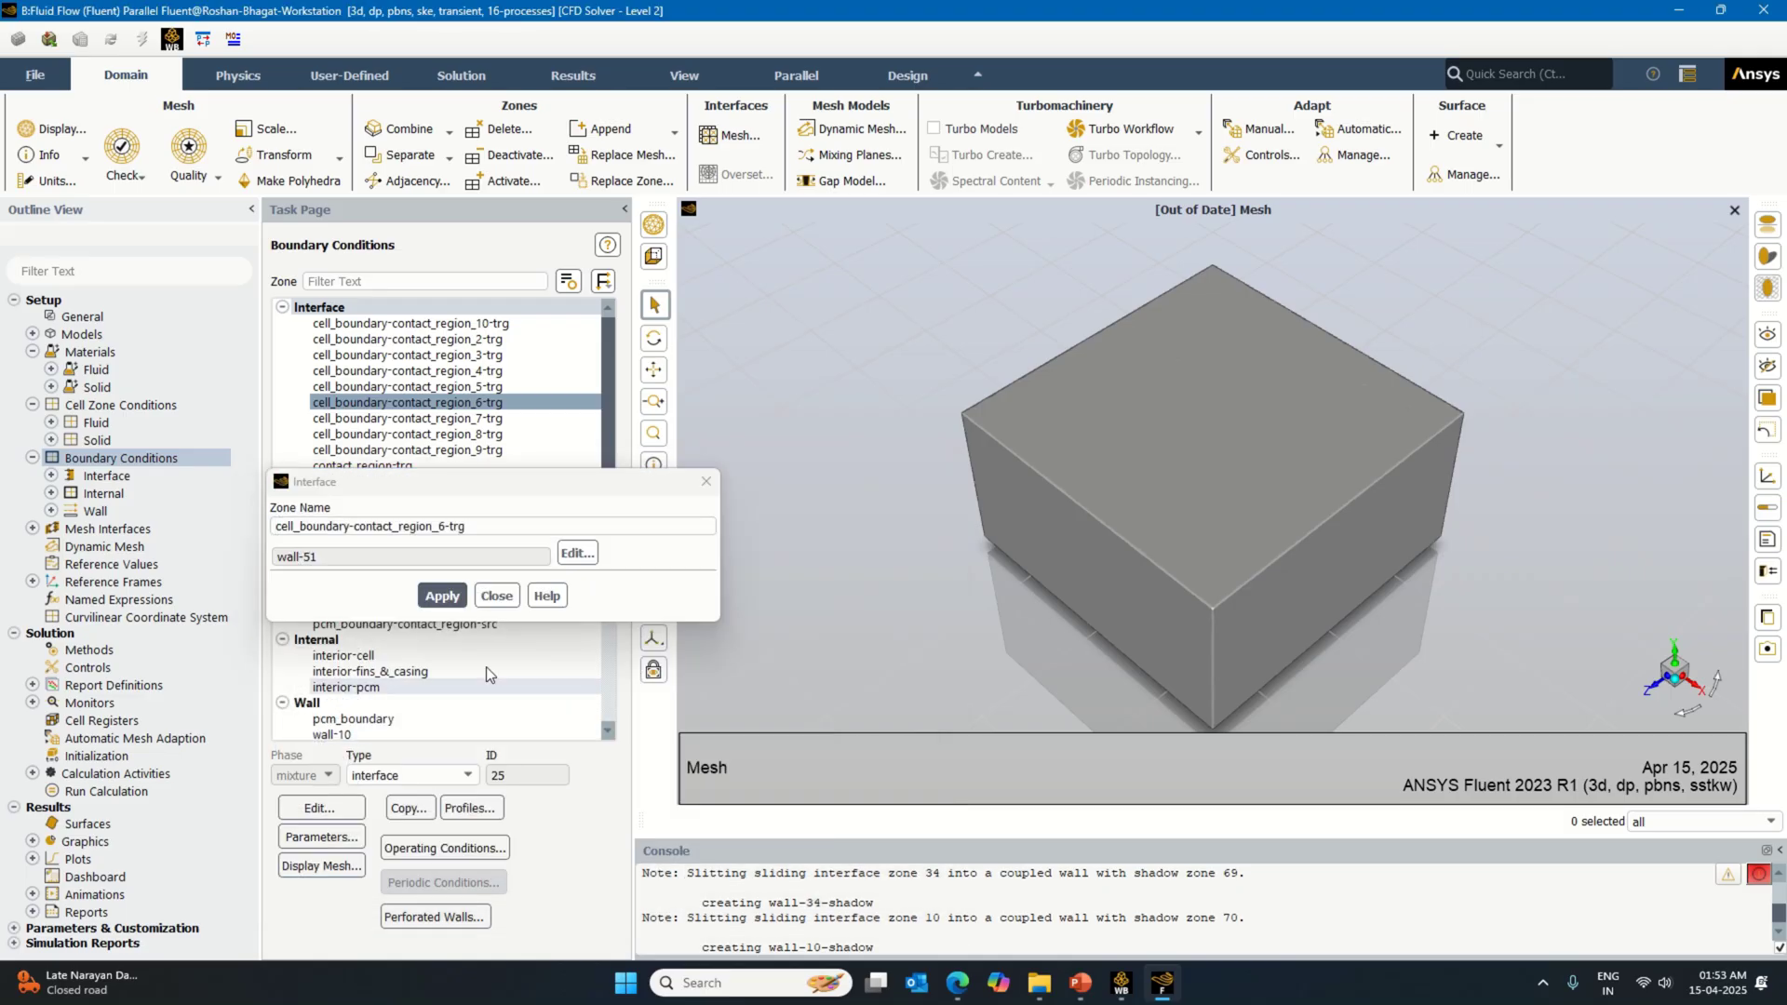
pyautogui.click(493, 595)
# Step: Assign lithium-battery as the wall material of interface cell_boundary-contact_region_7-trg and apply the change
pyautogui.click(409, 417)
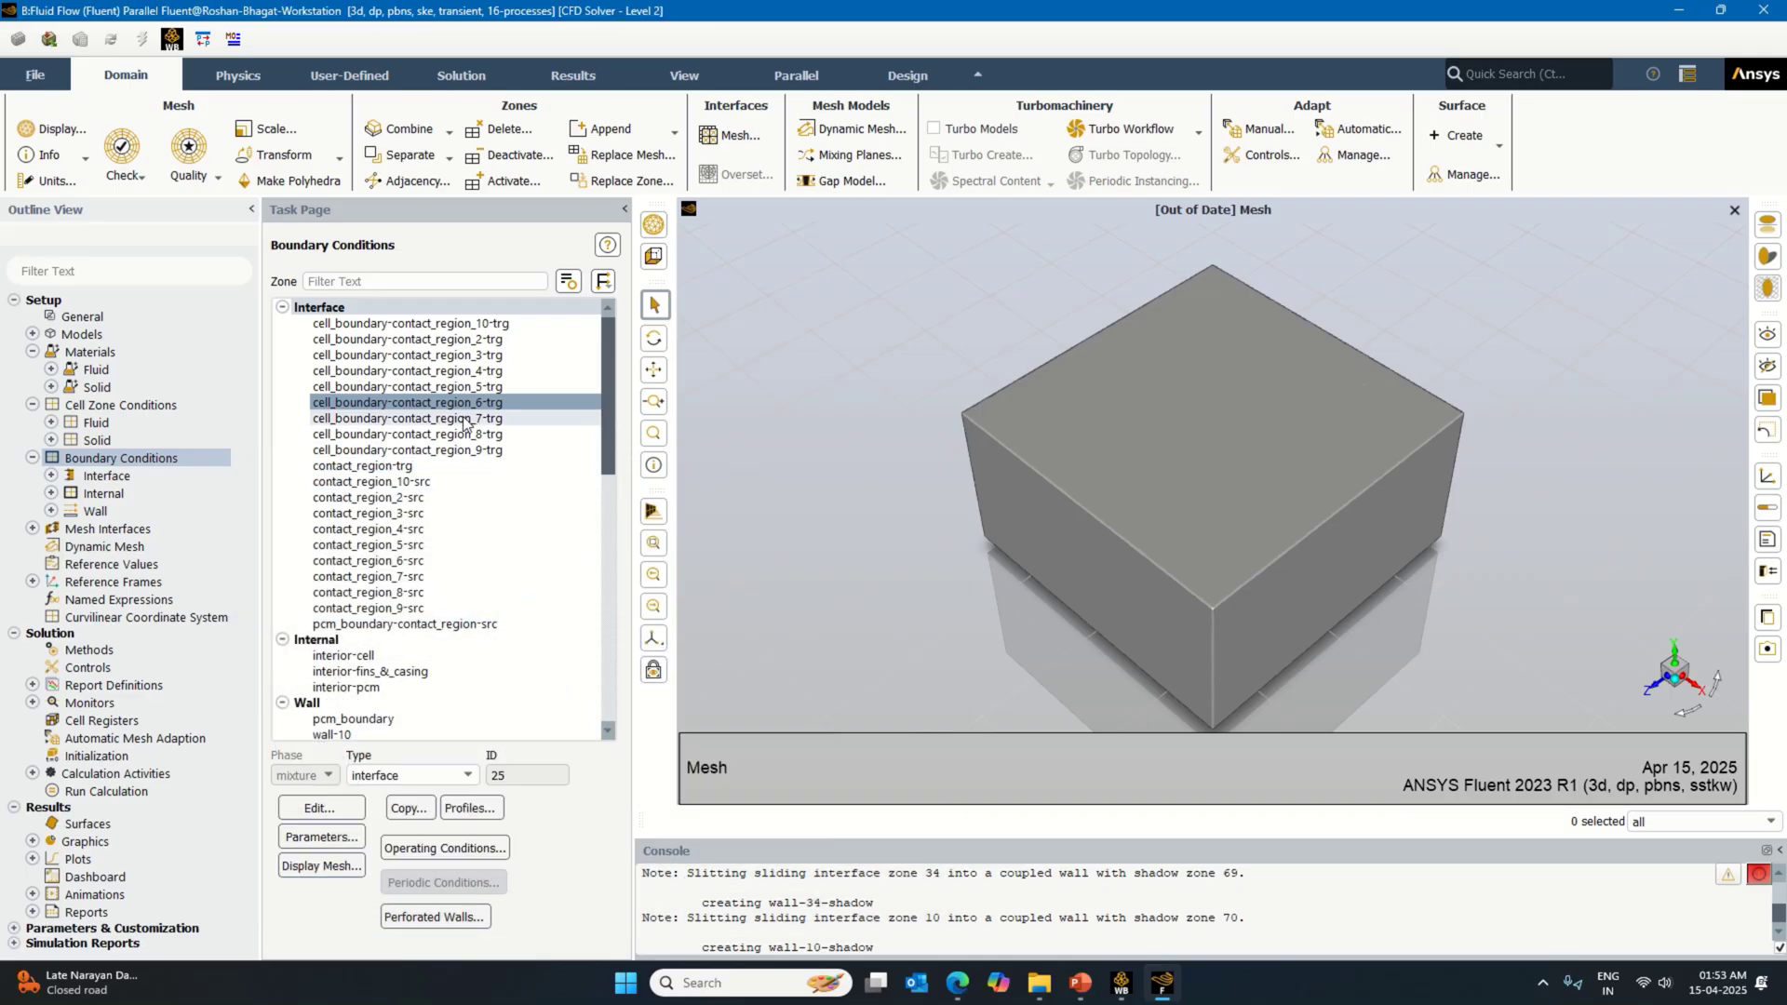
pyautogui.click(320, 808)
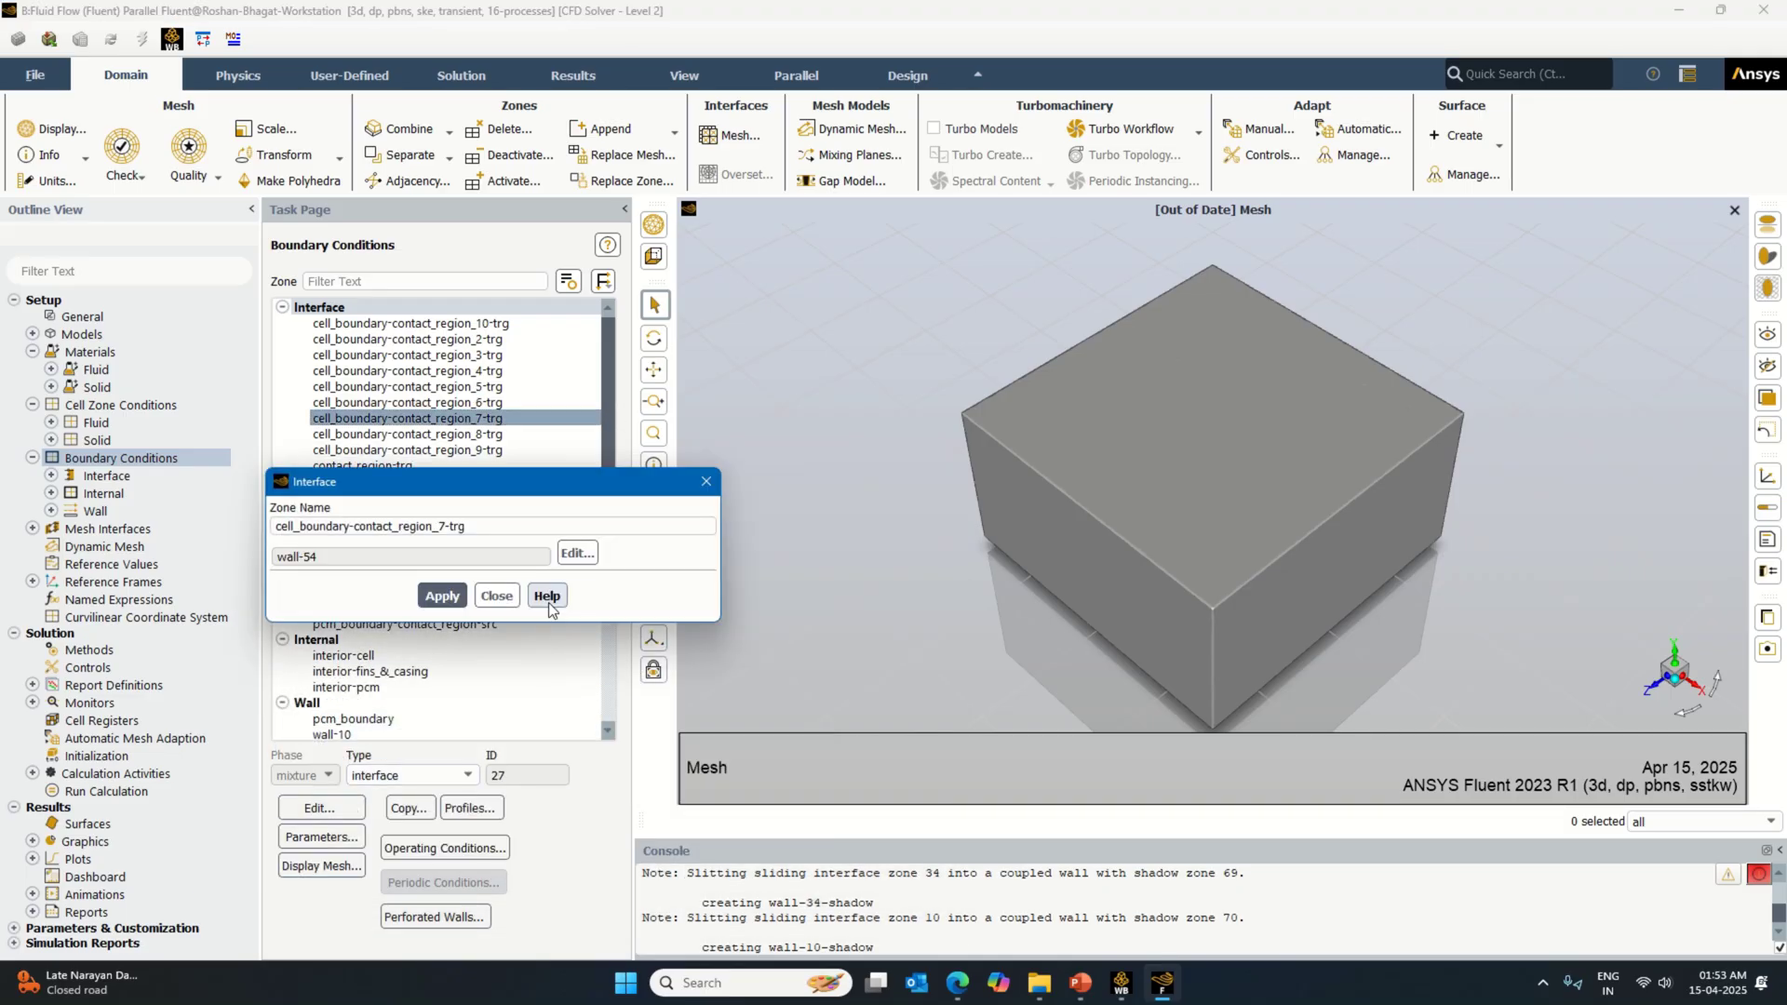
pyautogui.click(577, 553)
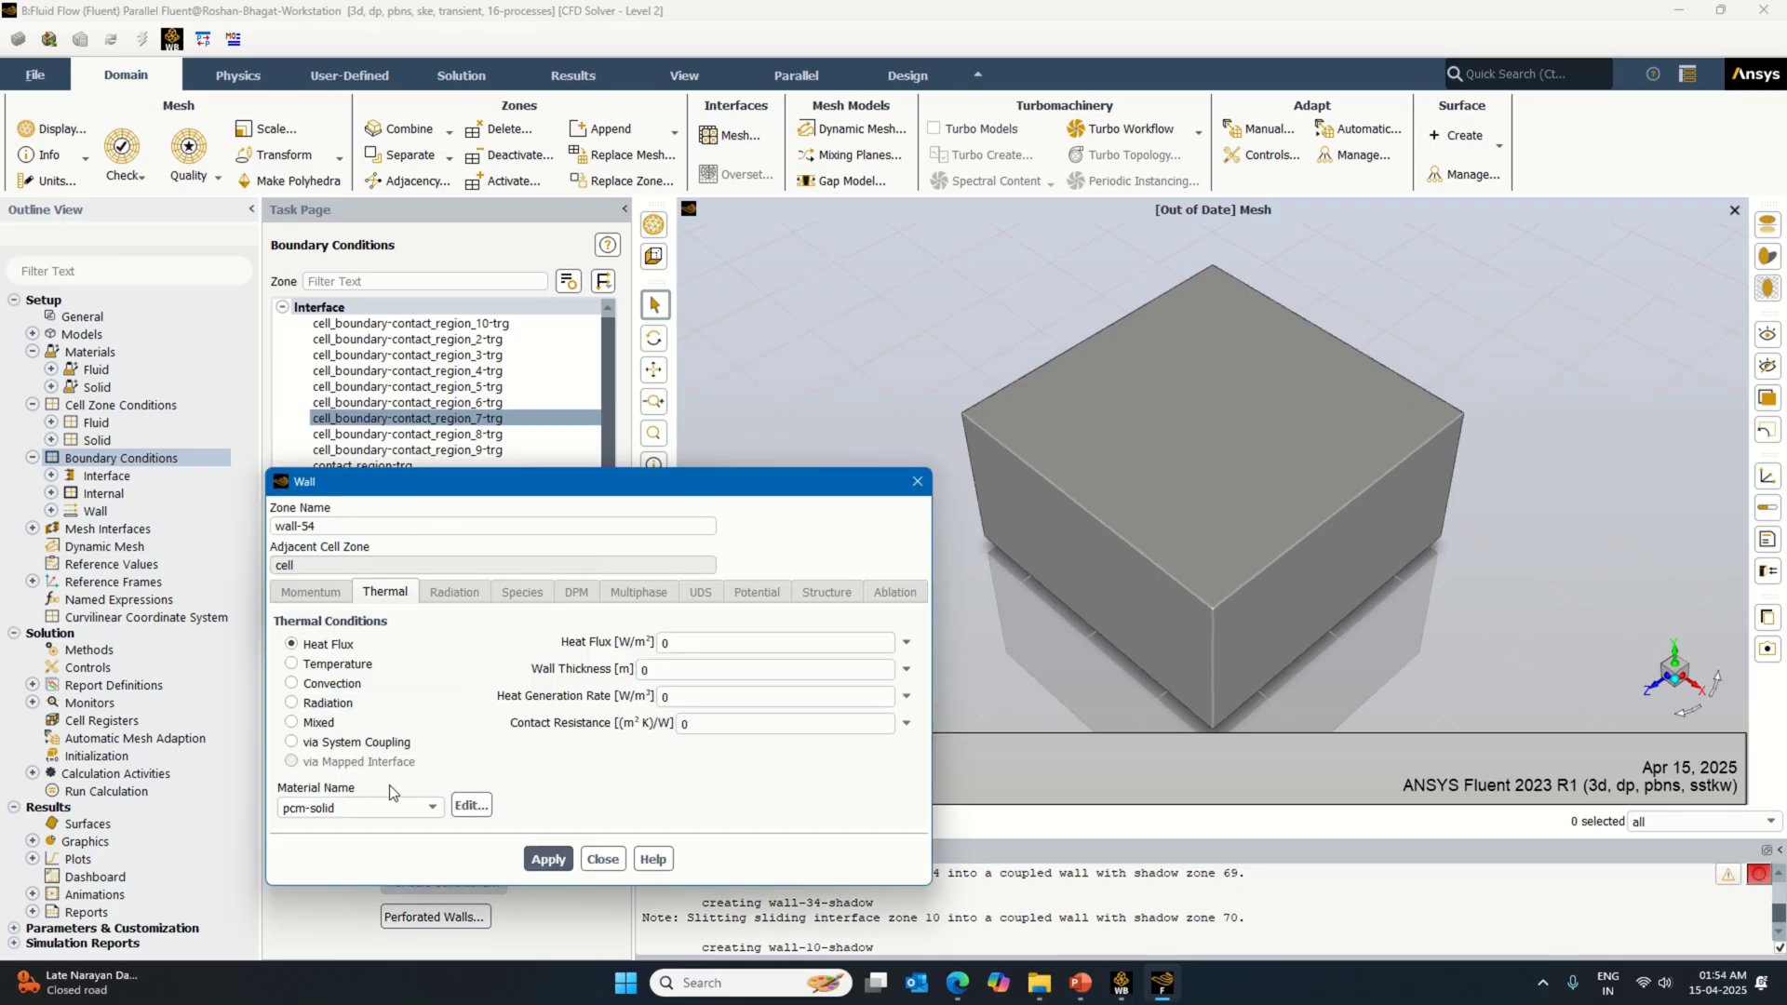
pyautogui.click(391, 807)
pyautogui.click(326, 846)
pyautogui.click(550, 860)
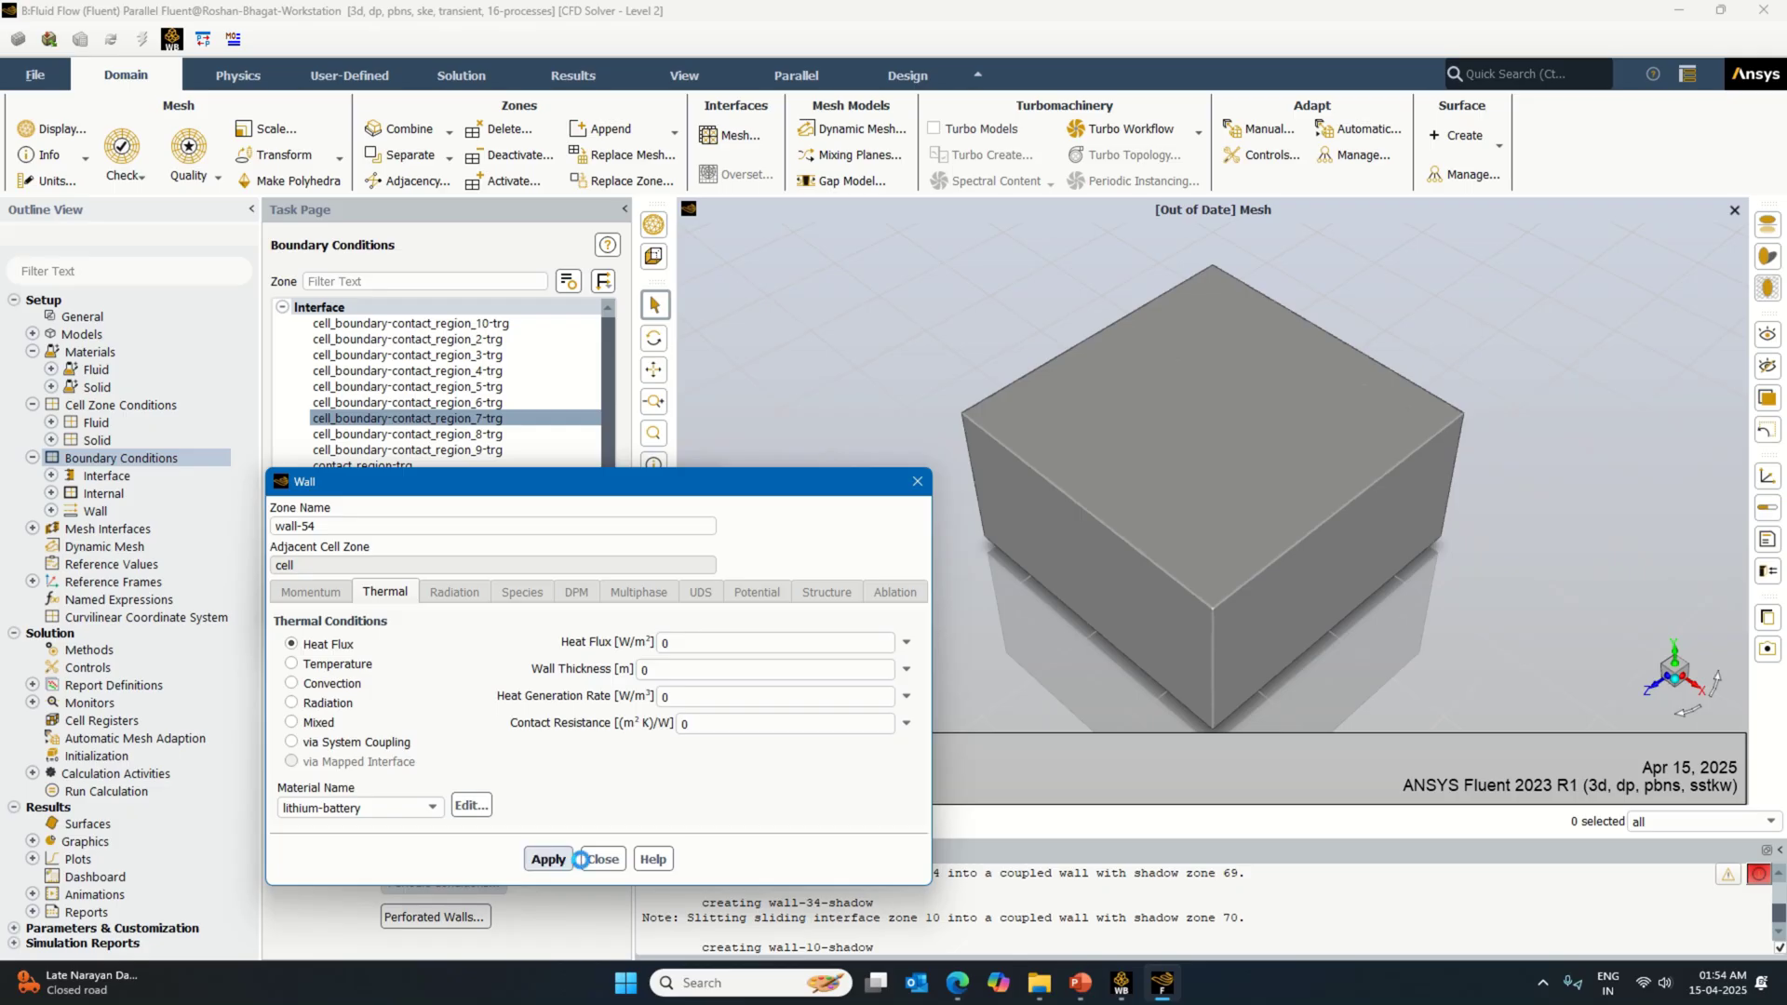
pyautogui.click(595, 859)
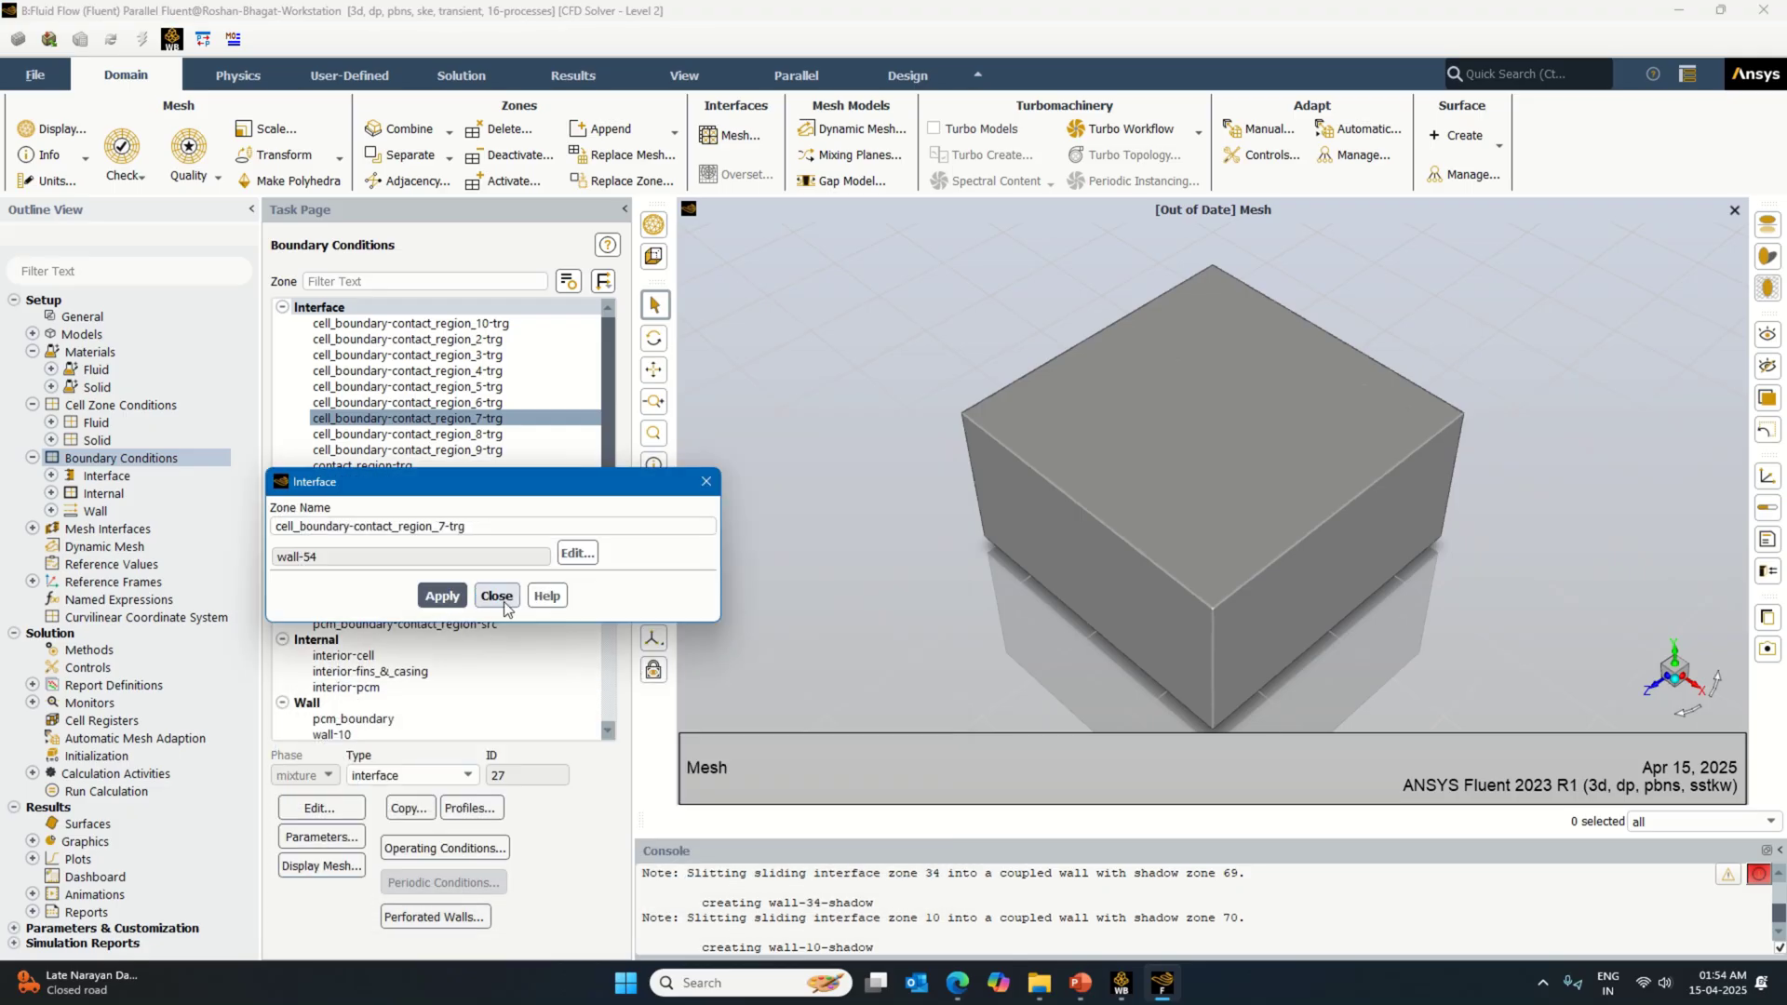
pyautogui.click(497, 595)
# Step: Assign lithium-battery as the wall material of interface cell_boundary-contact_region_8-trg and apply the change
pyautogui.press('Down')
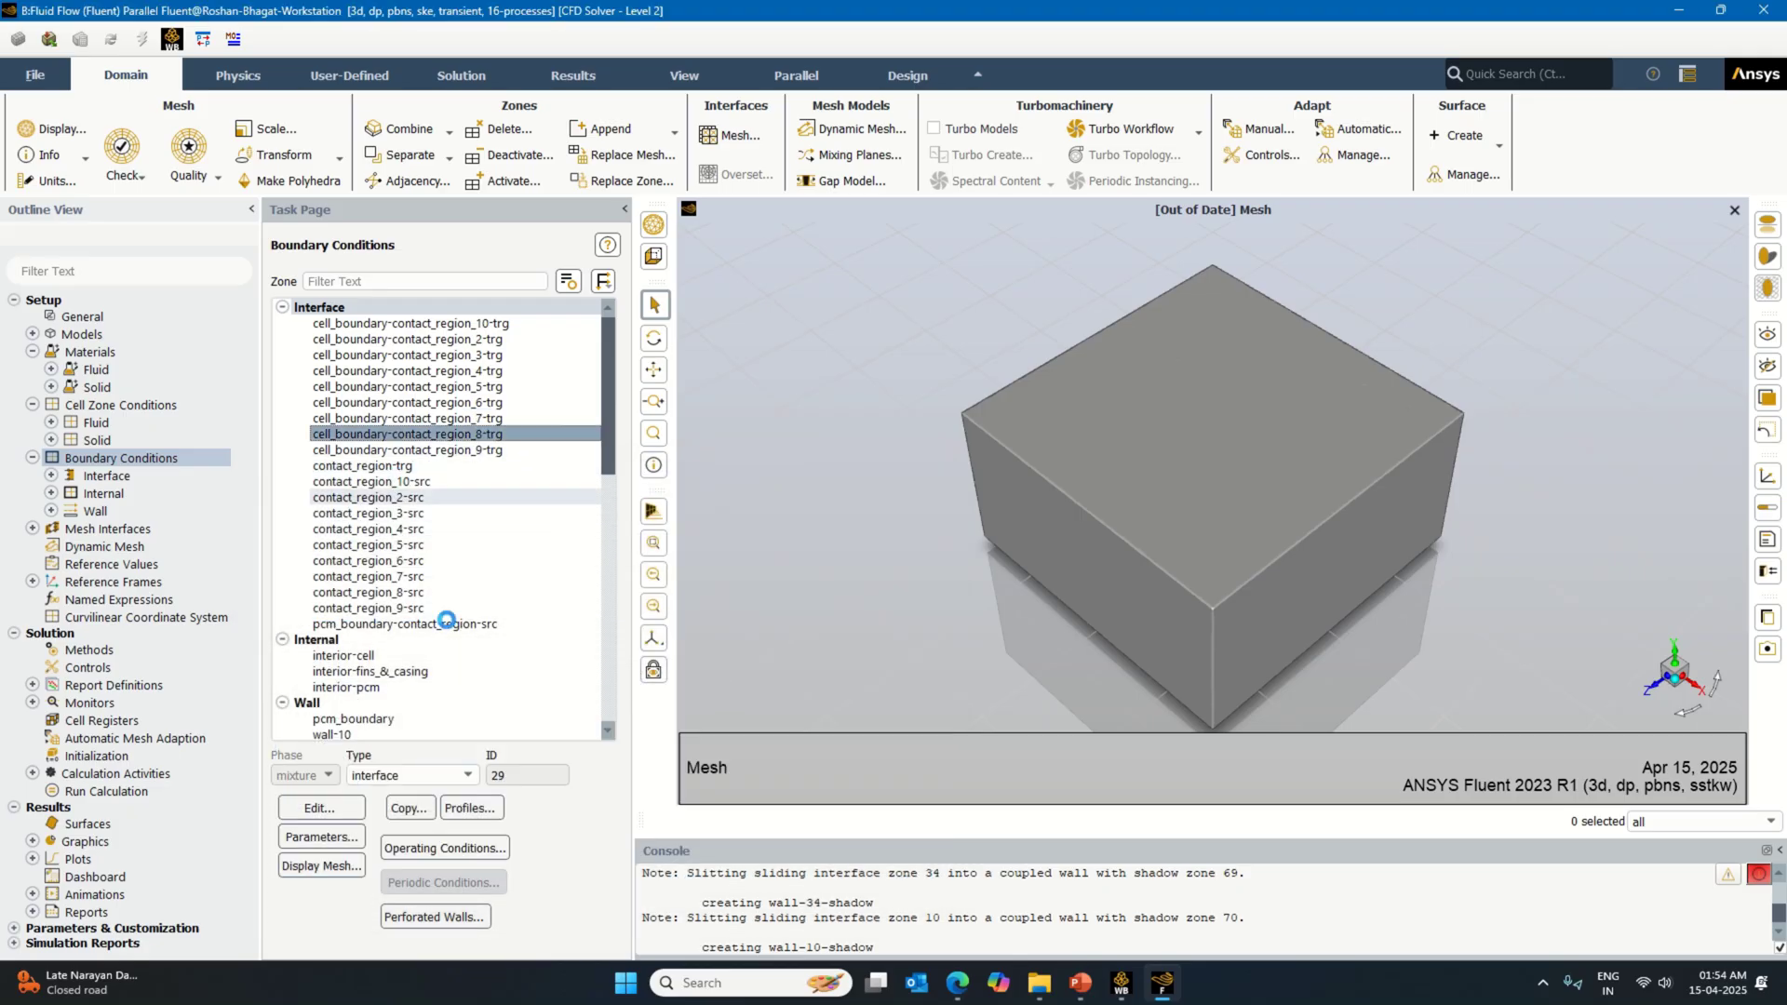
pyautogui.click(321, 808)
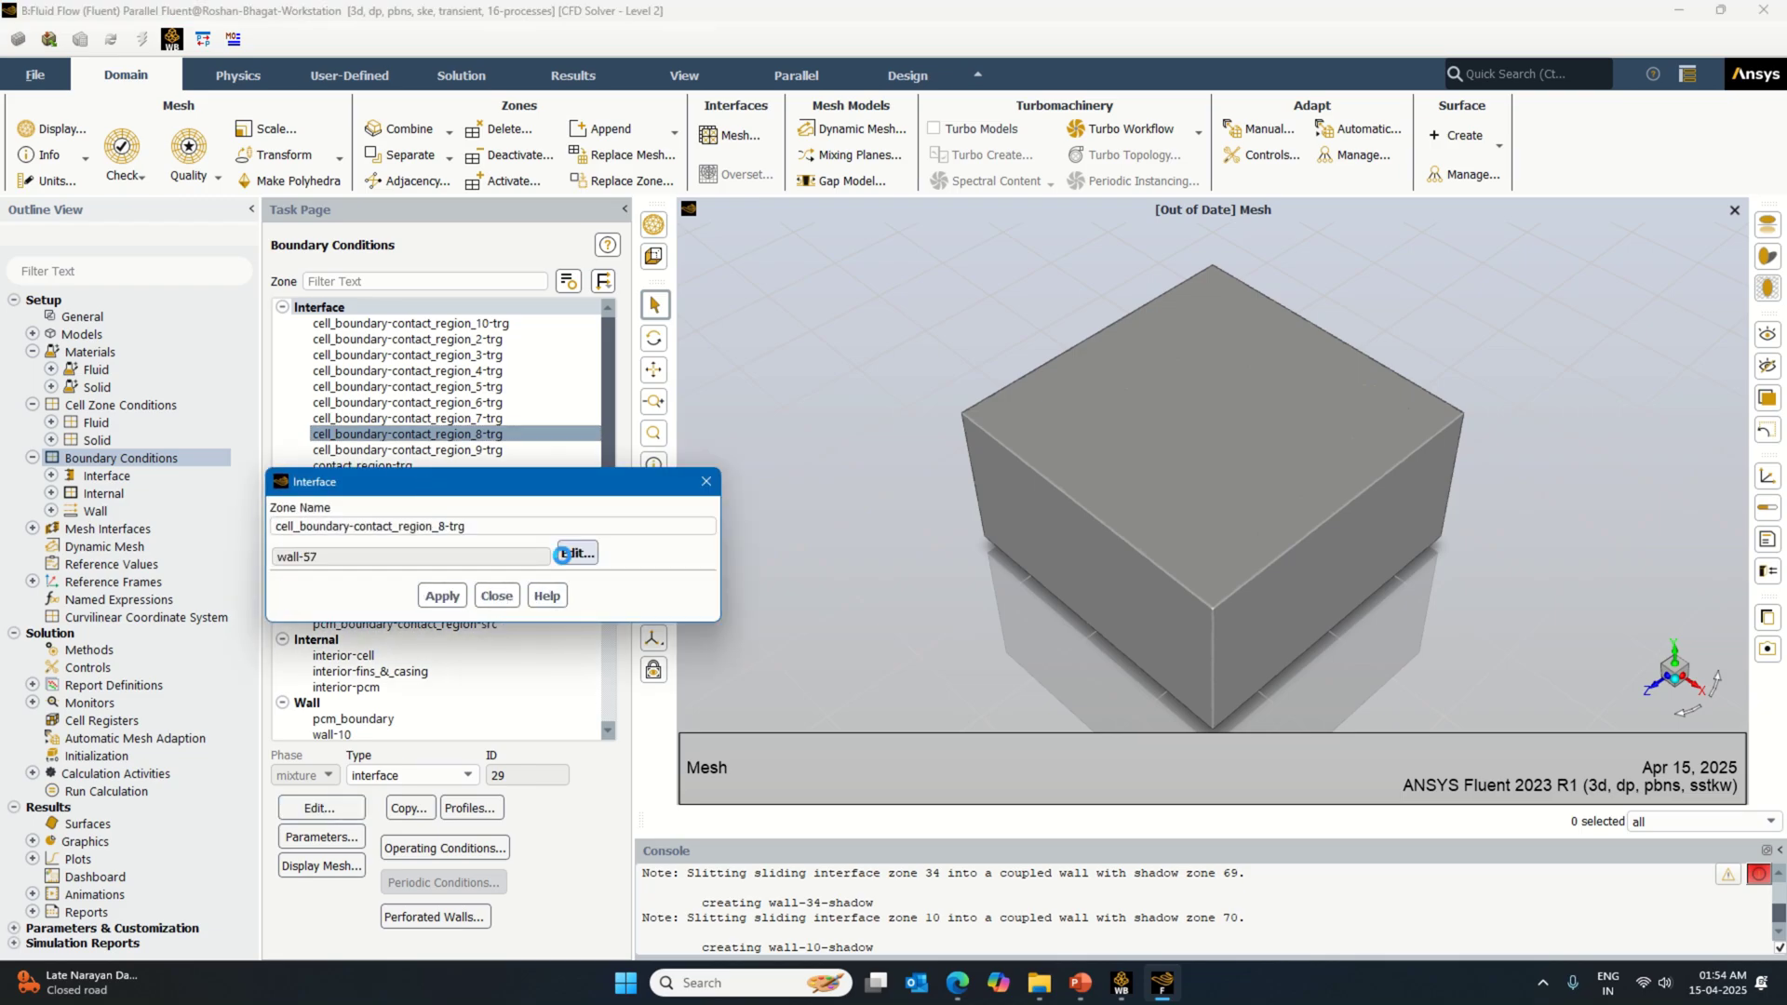
pyautogui.click(577, 553)
pyautogui.click(402, 808)
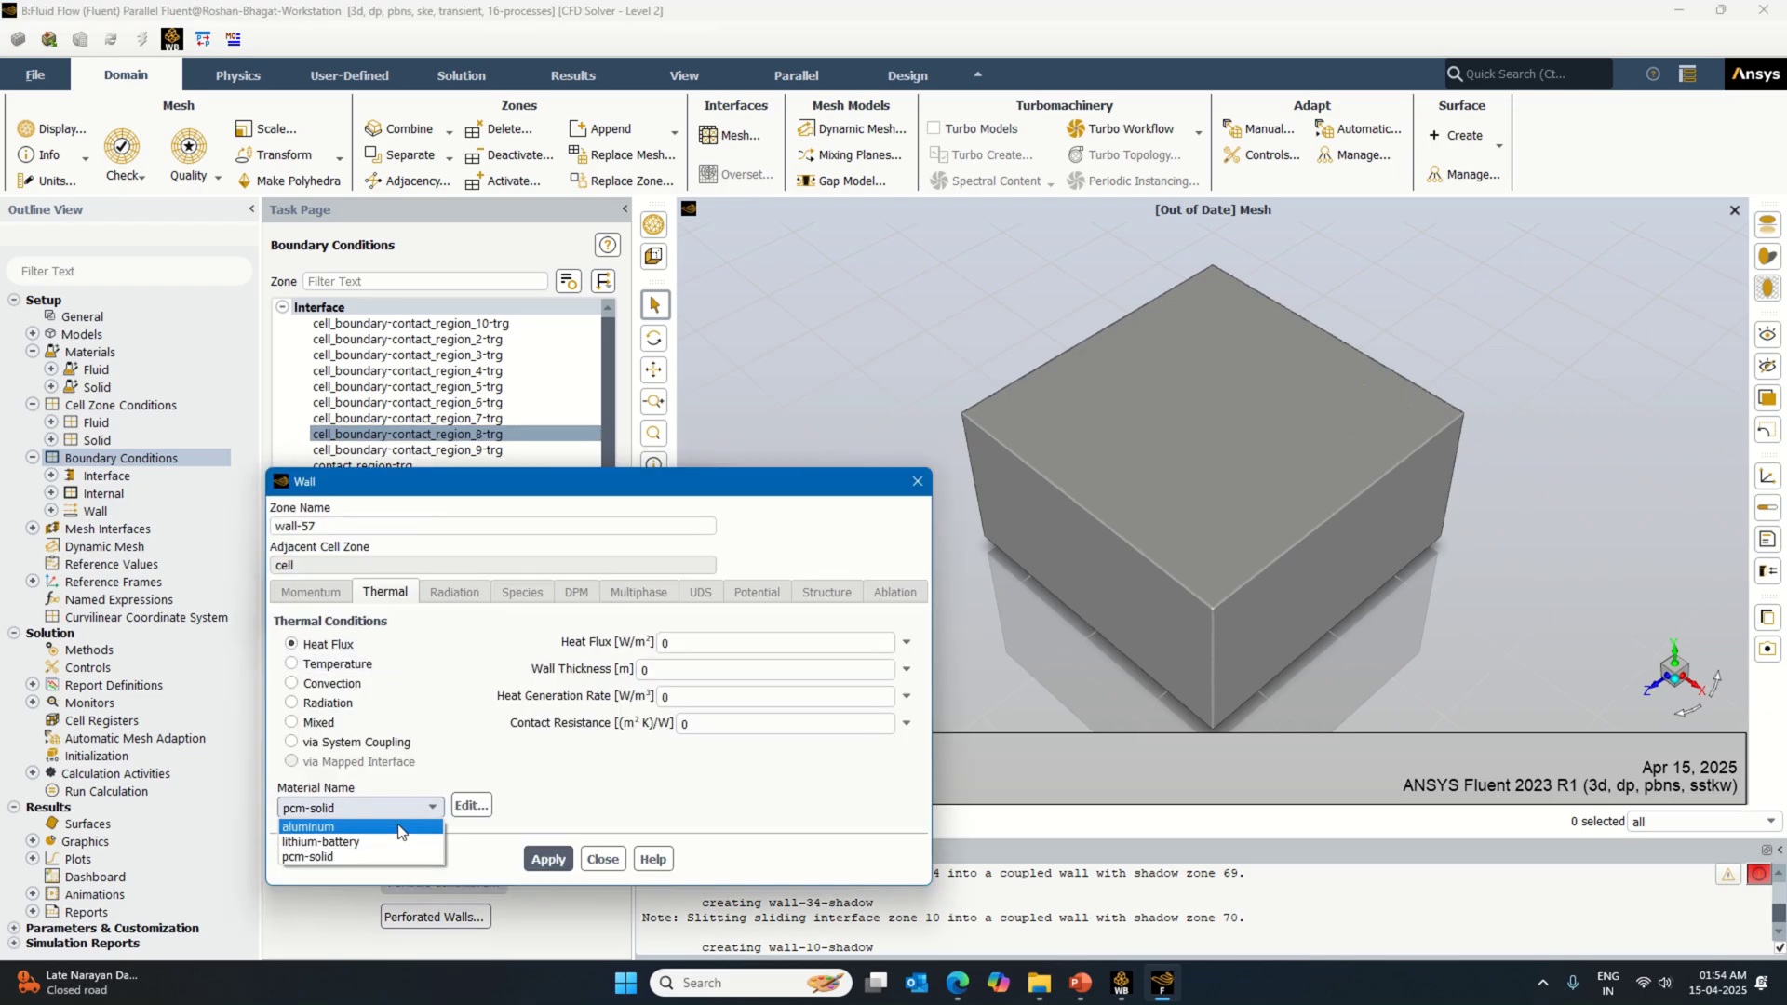
pyautogui.click(401, 841)
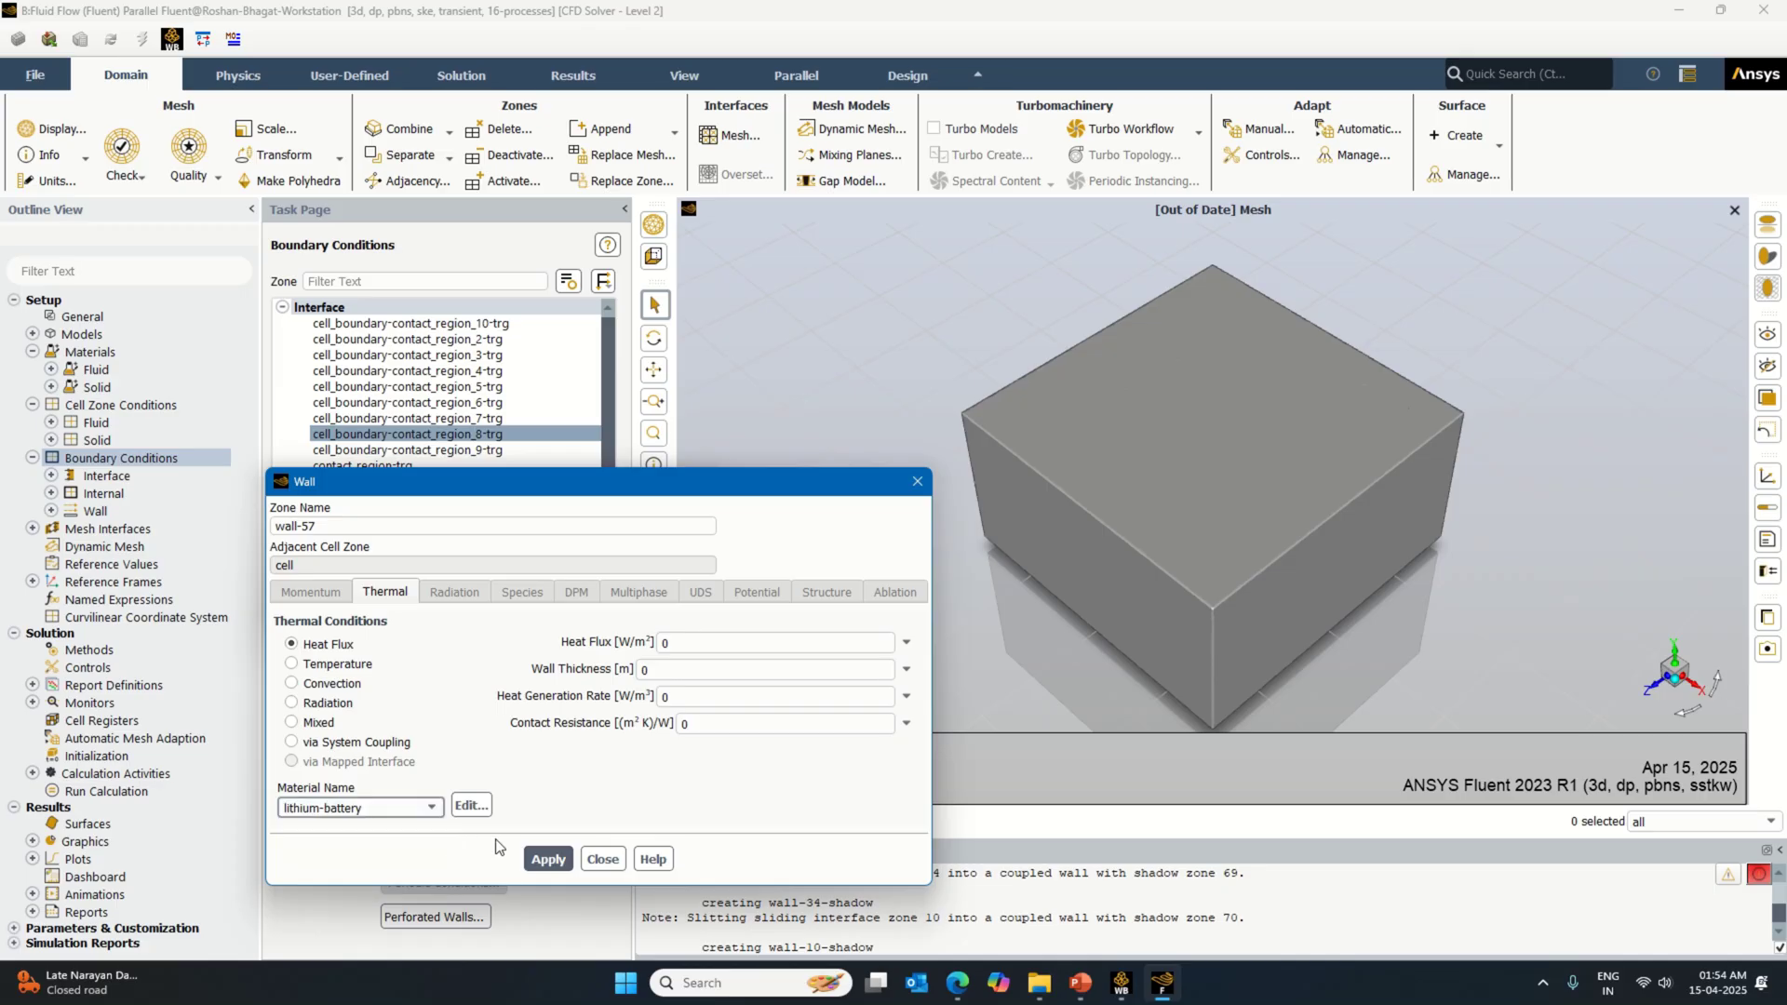
pyautogui.click(557, 860)
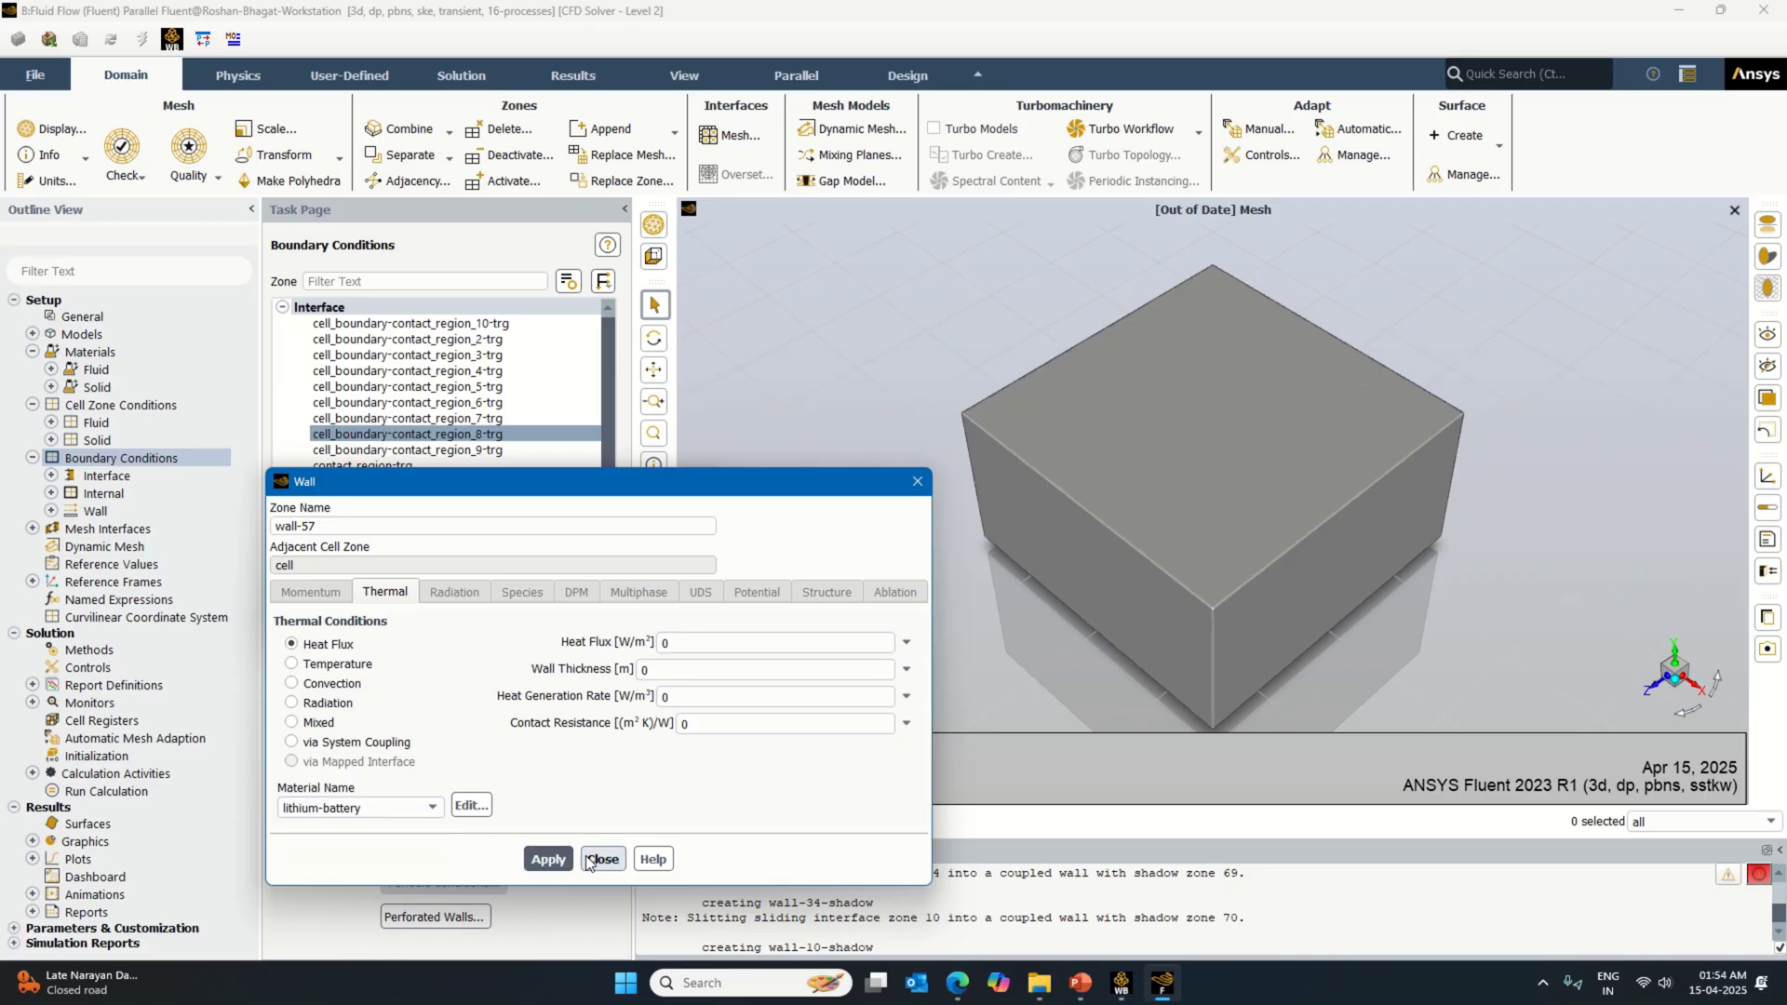
pyautogui.click(602, 859)
pyautogui.click(495, 595)
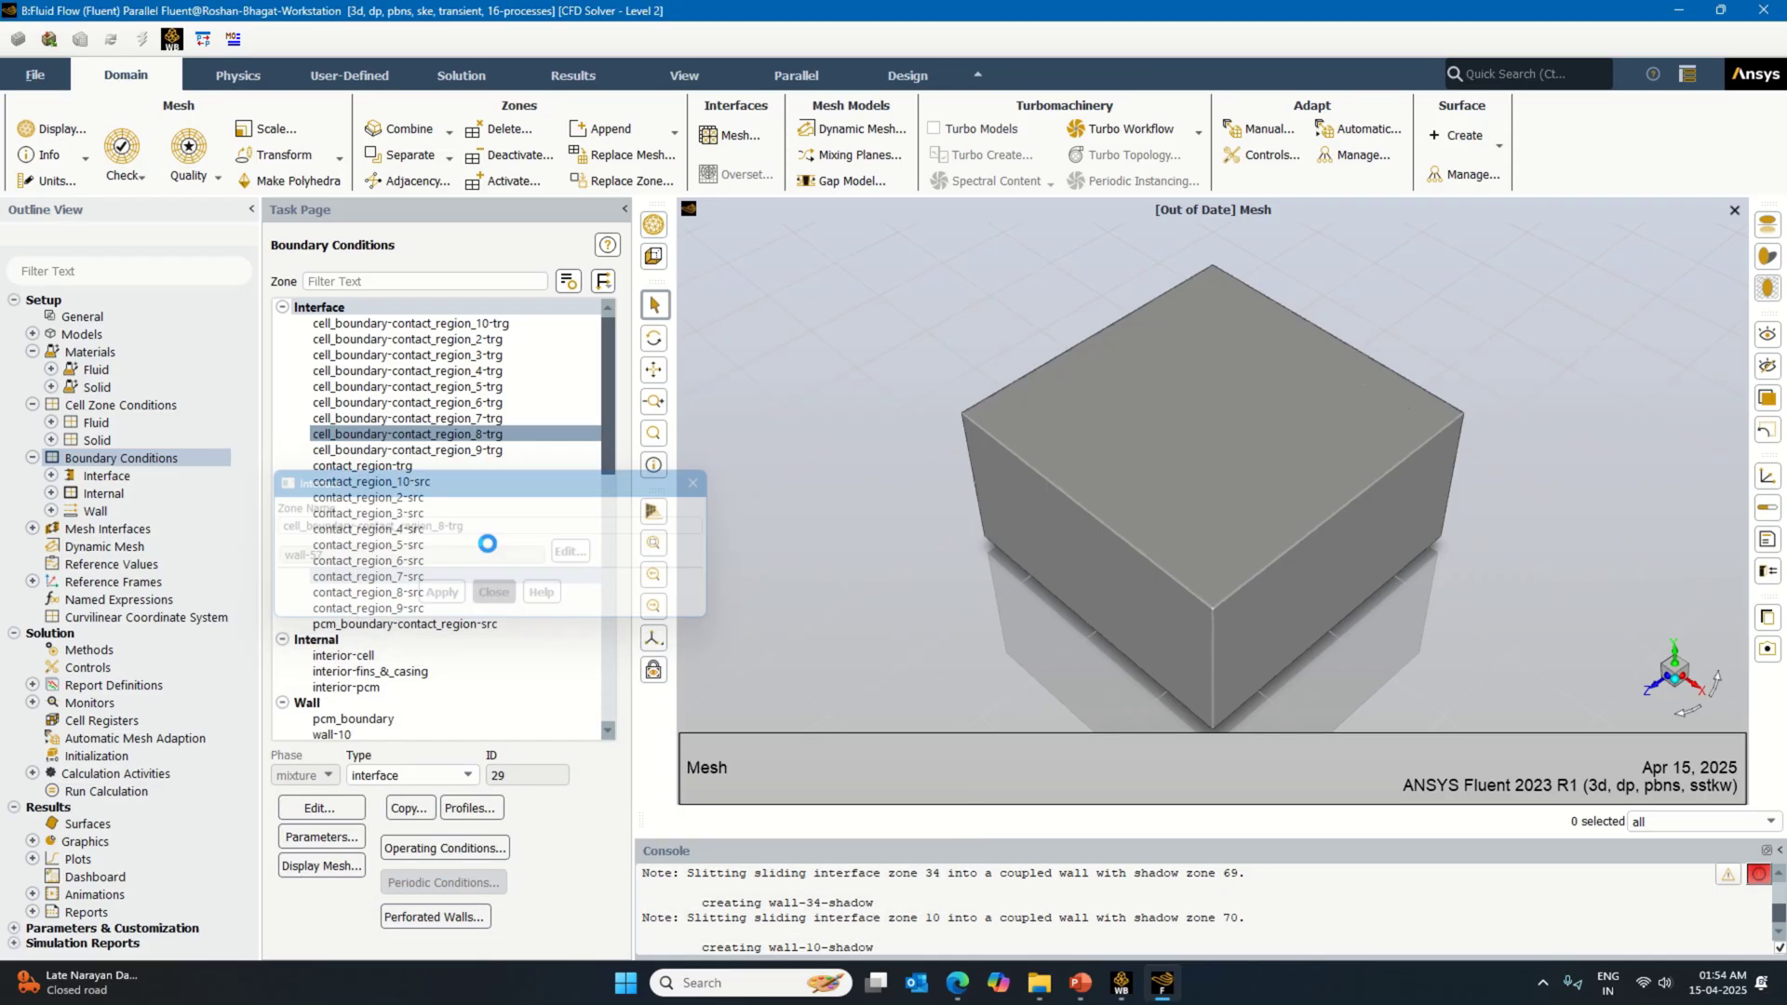
# Step: Assign lithium-battery as the wall material of interface cell_boundary-contact_region_9-trg and apply the change
pyautogui.click(410, 449)
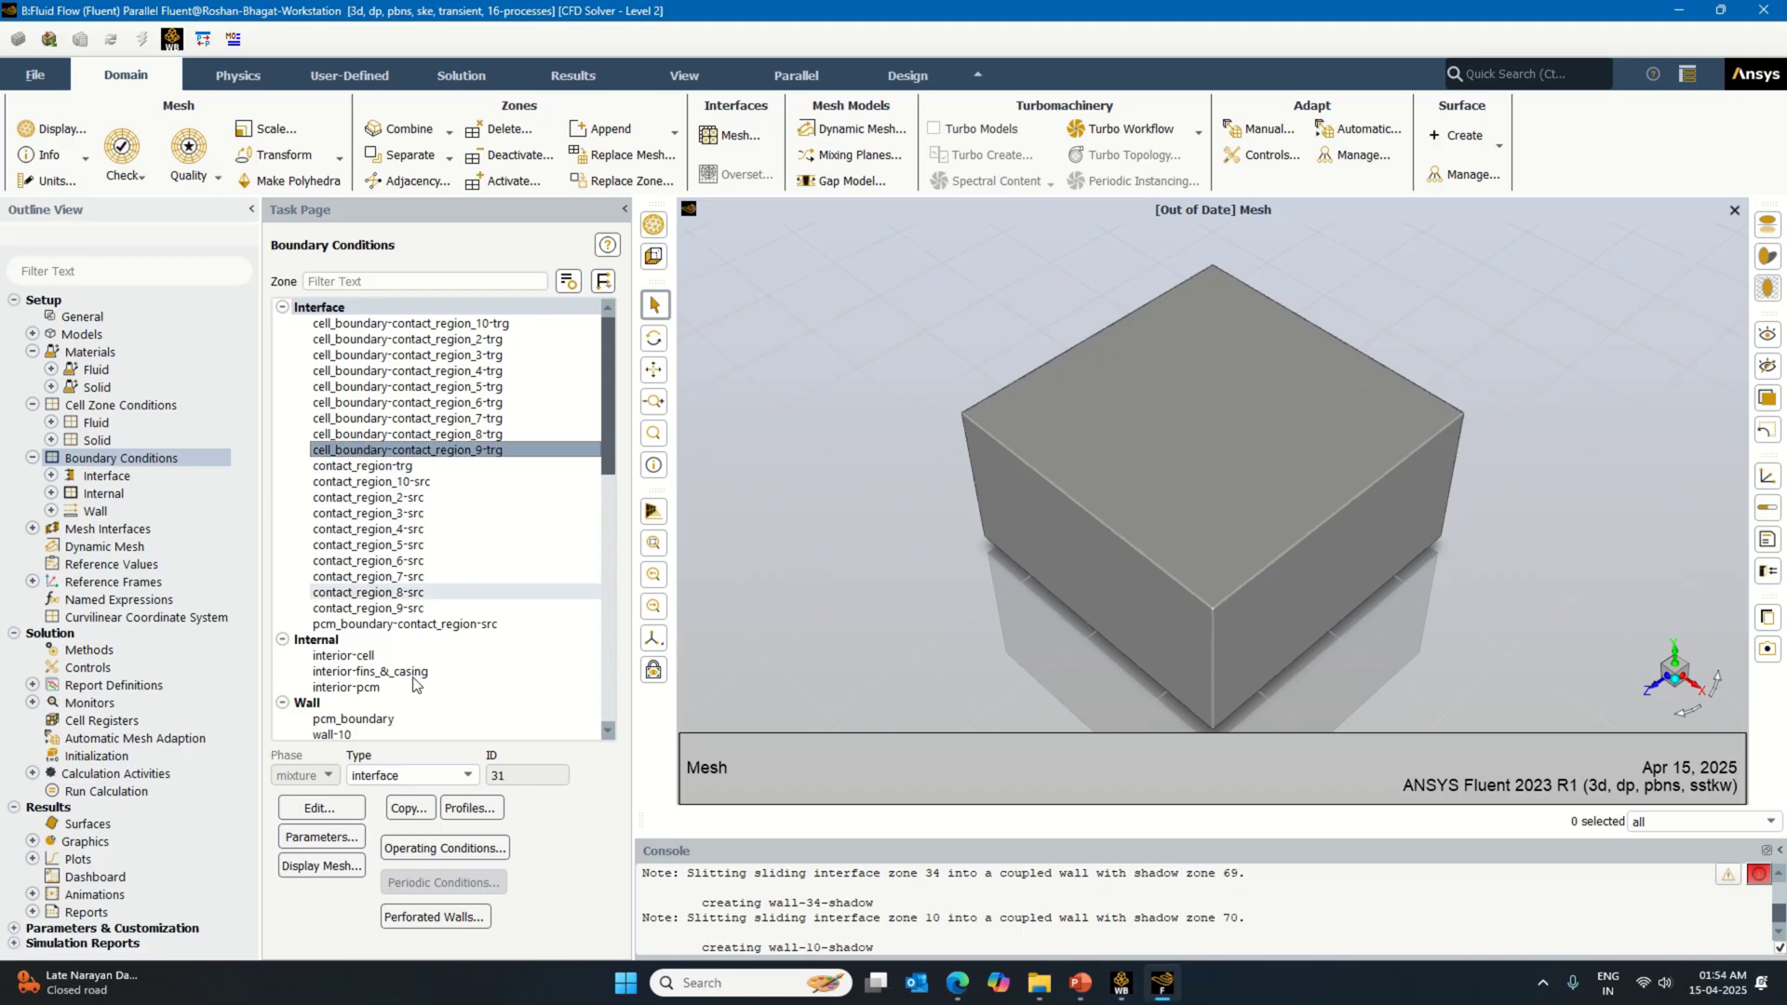
pyautogui.click(319, 807)
pyautogui.click(577, 553)
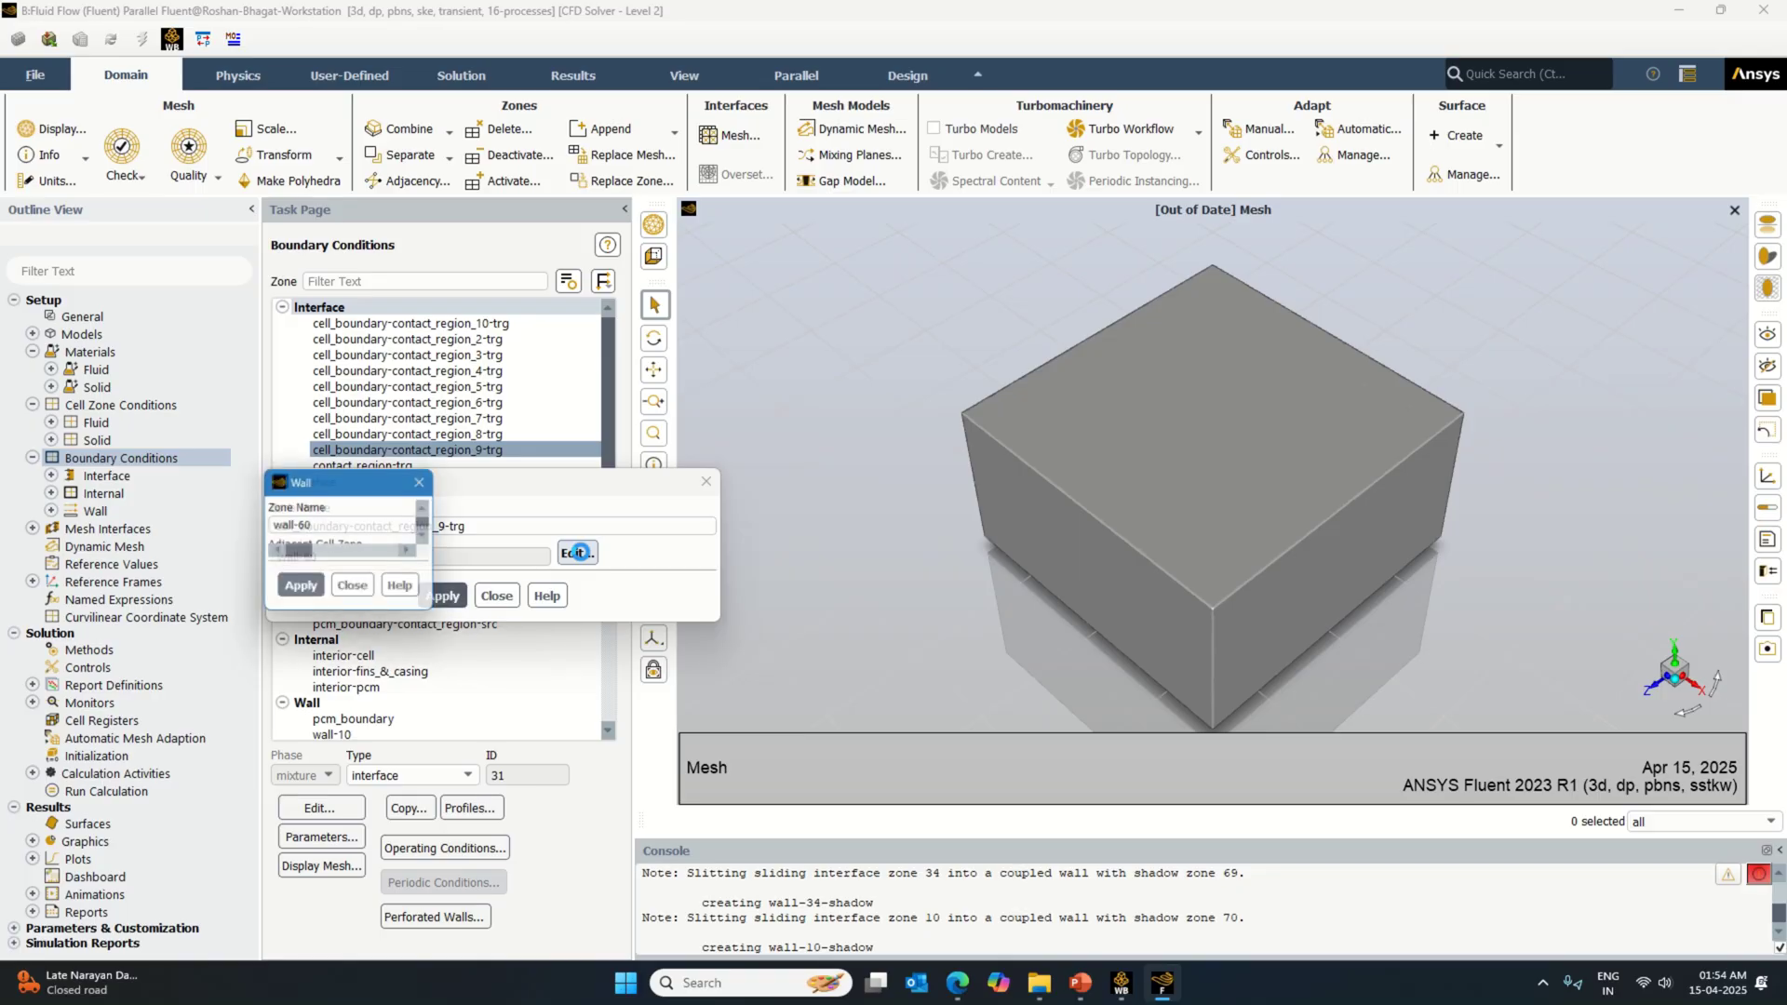
pyautogui.click(383, 810)
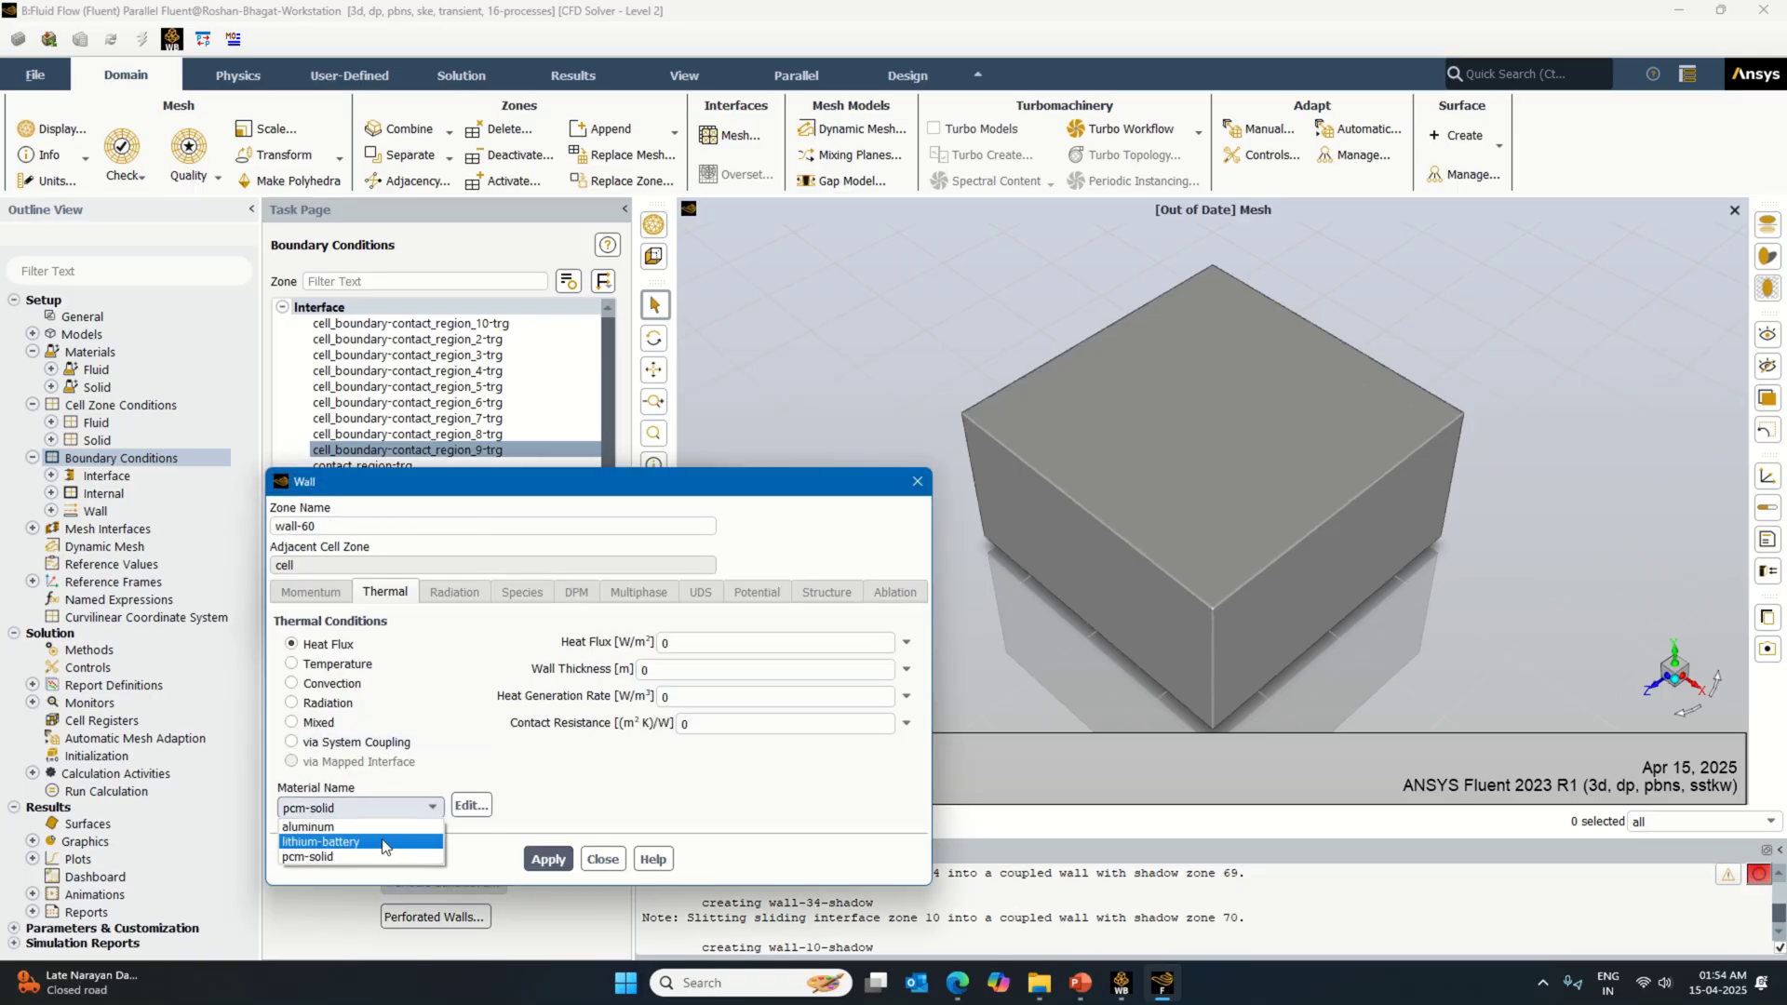
pyautogui.click(372, 841)
pyautogui.click(542, 857)
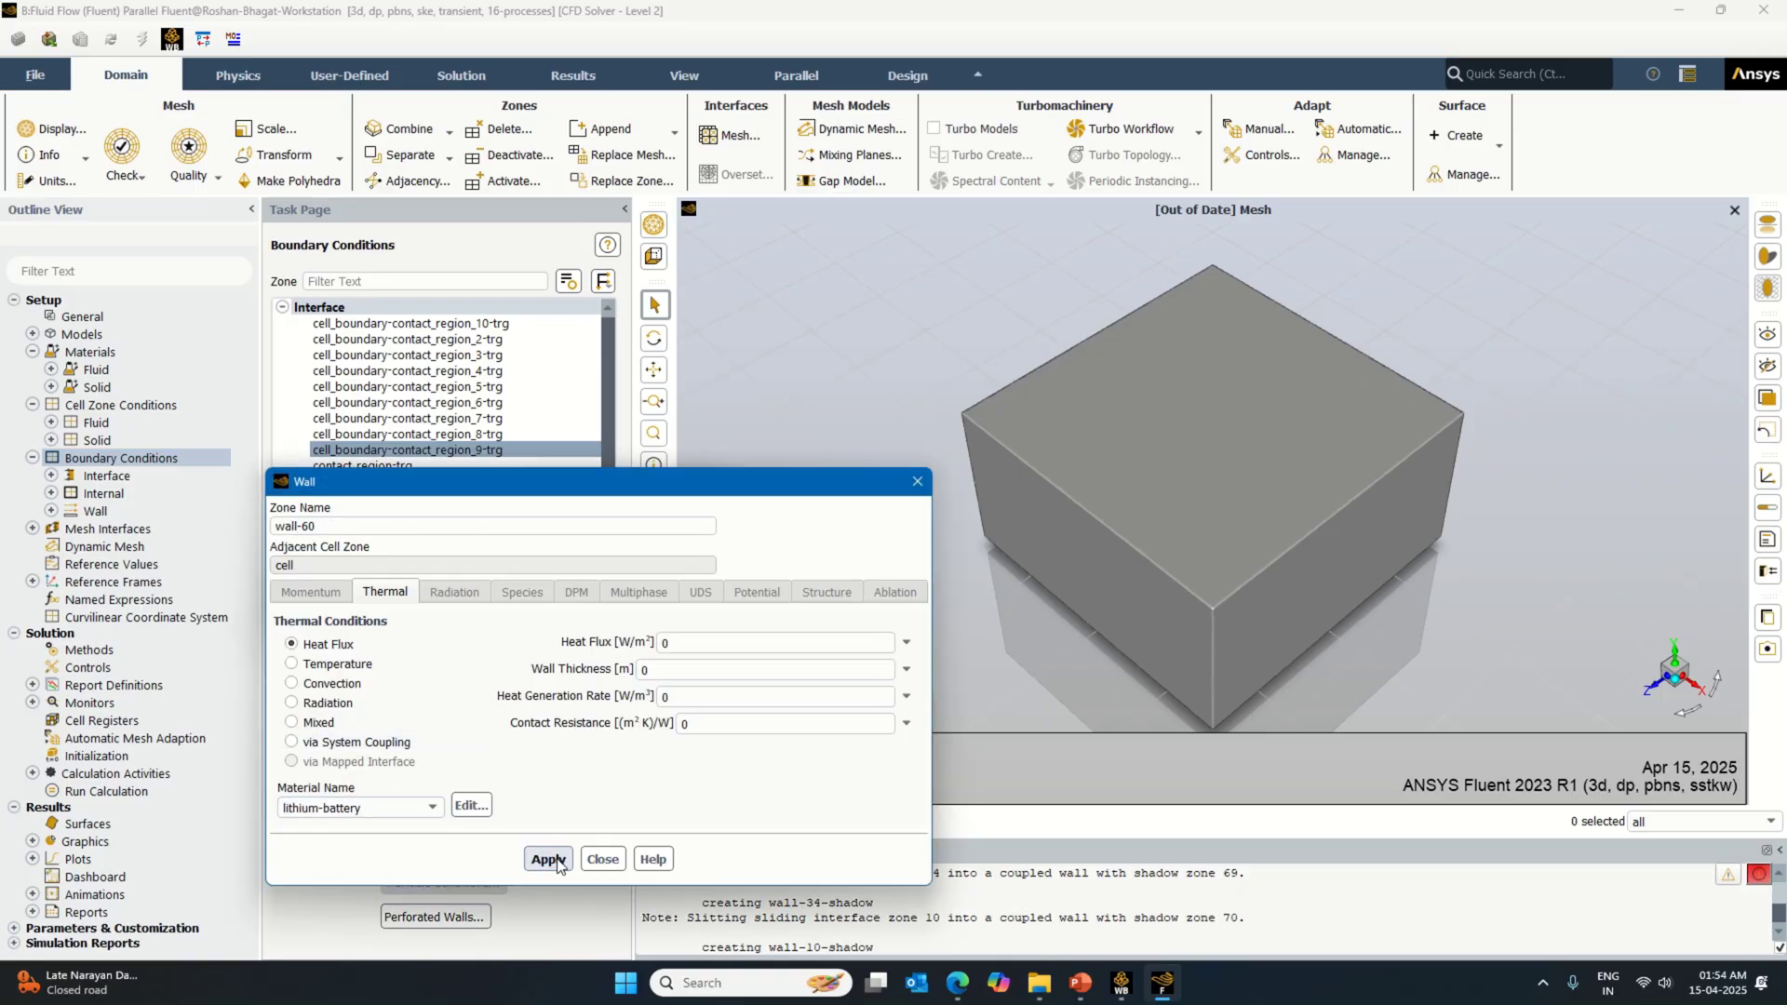
# Step: Close the wall-60 settings and apply the cell_boundary-contact_region_9-trg interface condition
pyautogui.click(603, 859)
pyautogui.click(443, 596)
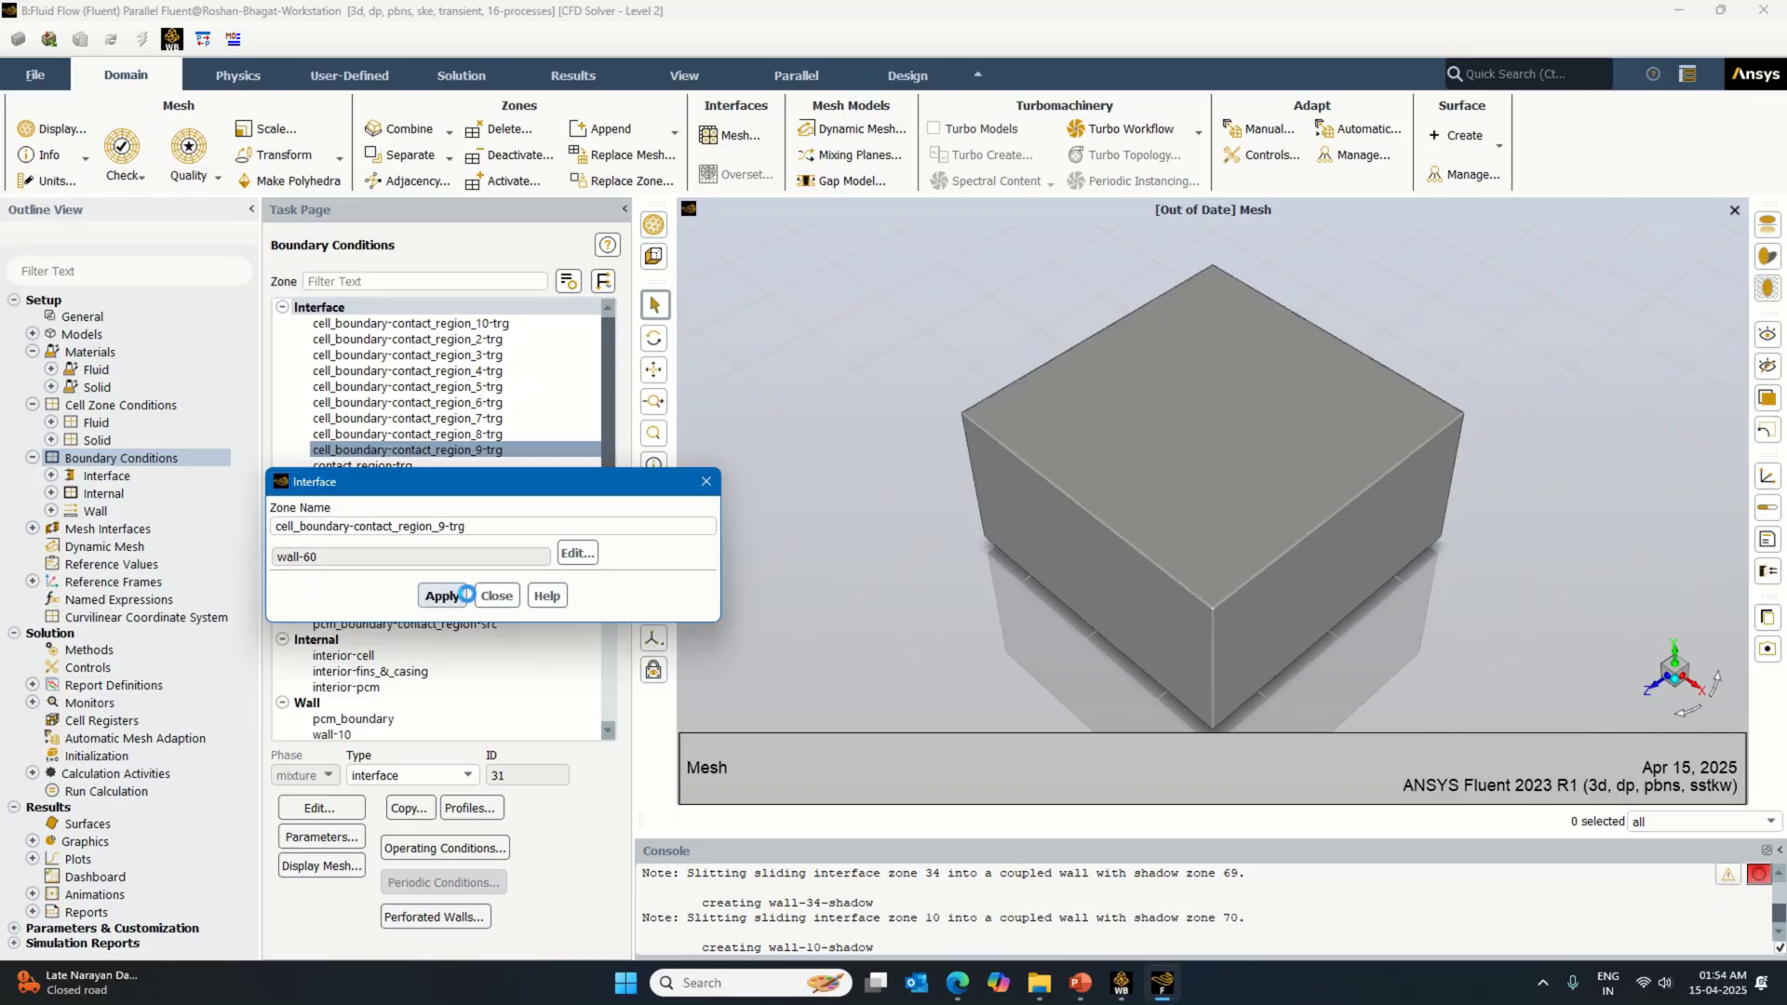
pyautogui.click(496, 596)
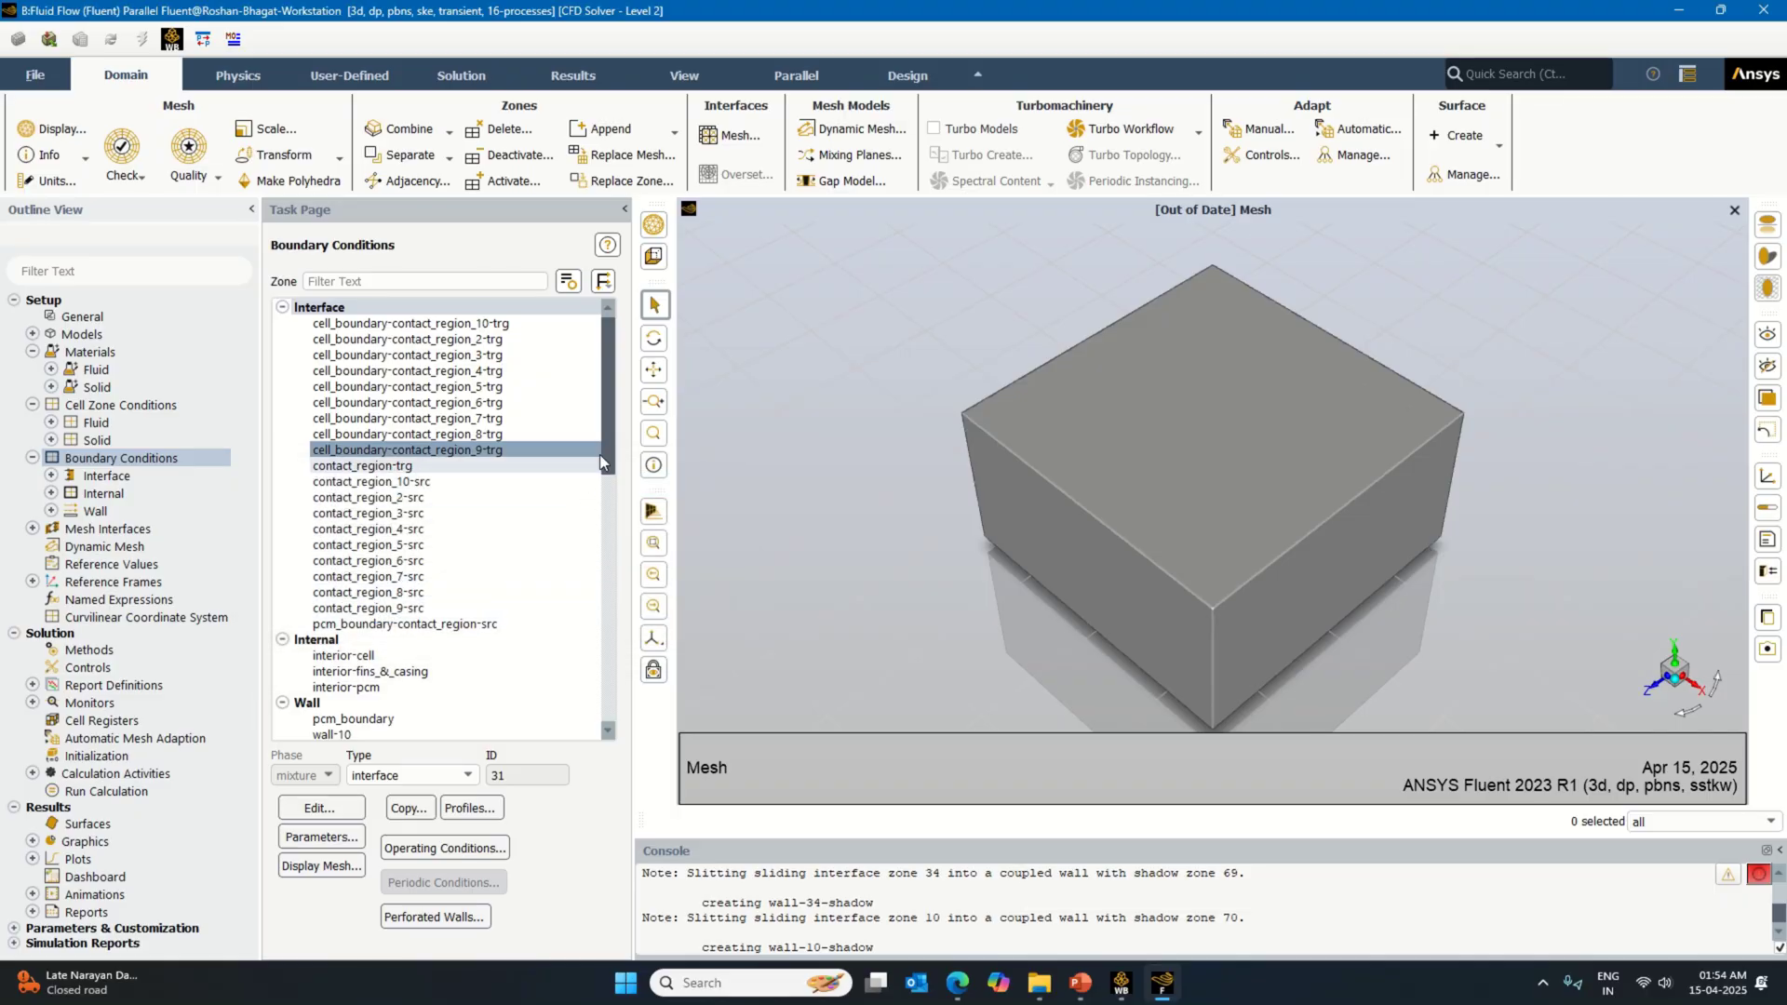
# Step: Check the thermal settings of wall-32 under the pcm_boundary-contact_region-src interface, leaving them as they are
pyautogui.moveTo(605, 449); pyautogui.dragTo(605, 476)
pyautogui.click(465, 545)
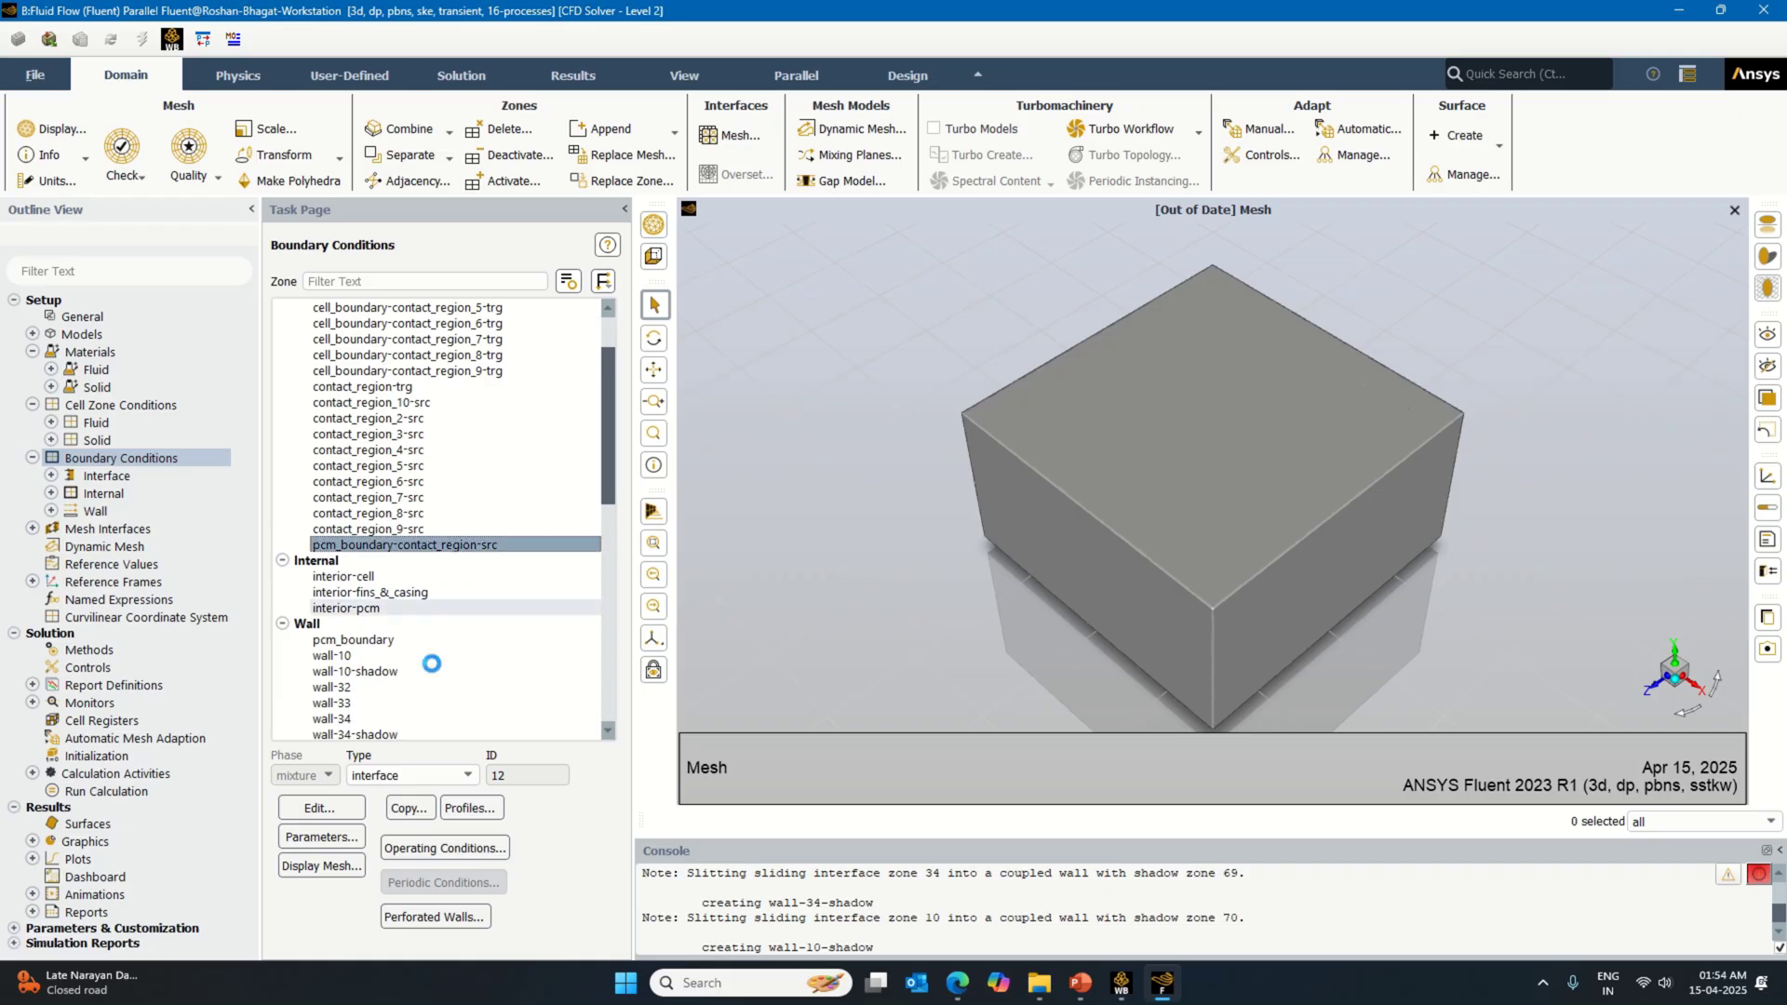
pyautogui.click(321, 807)
pyautogui.click(592, 553)
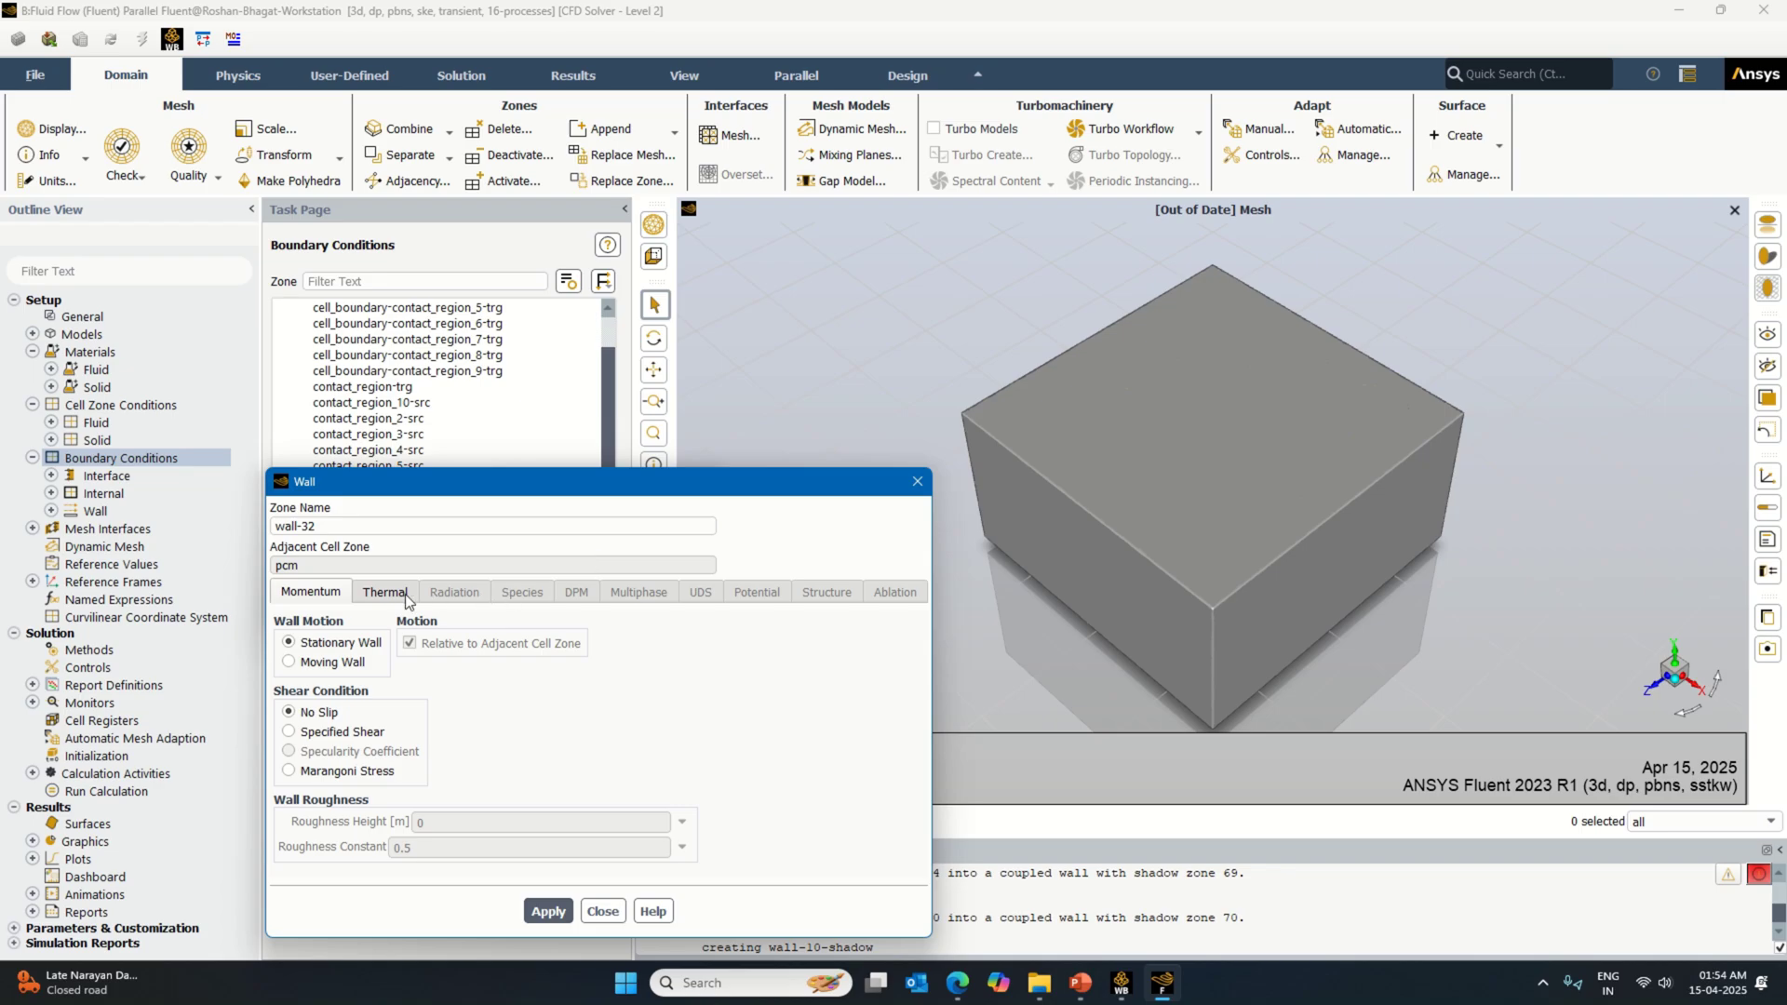
pyautogui.click(405, 594)
pyautogui.click(917, 477)
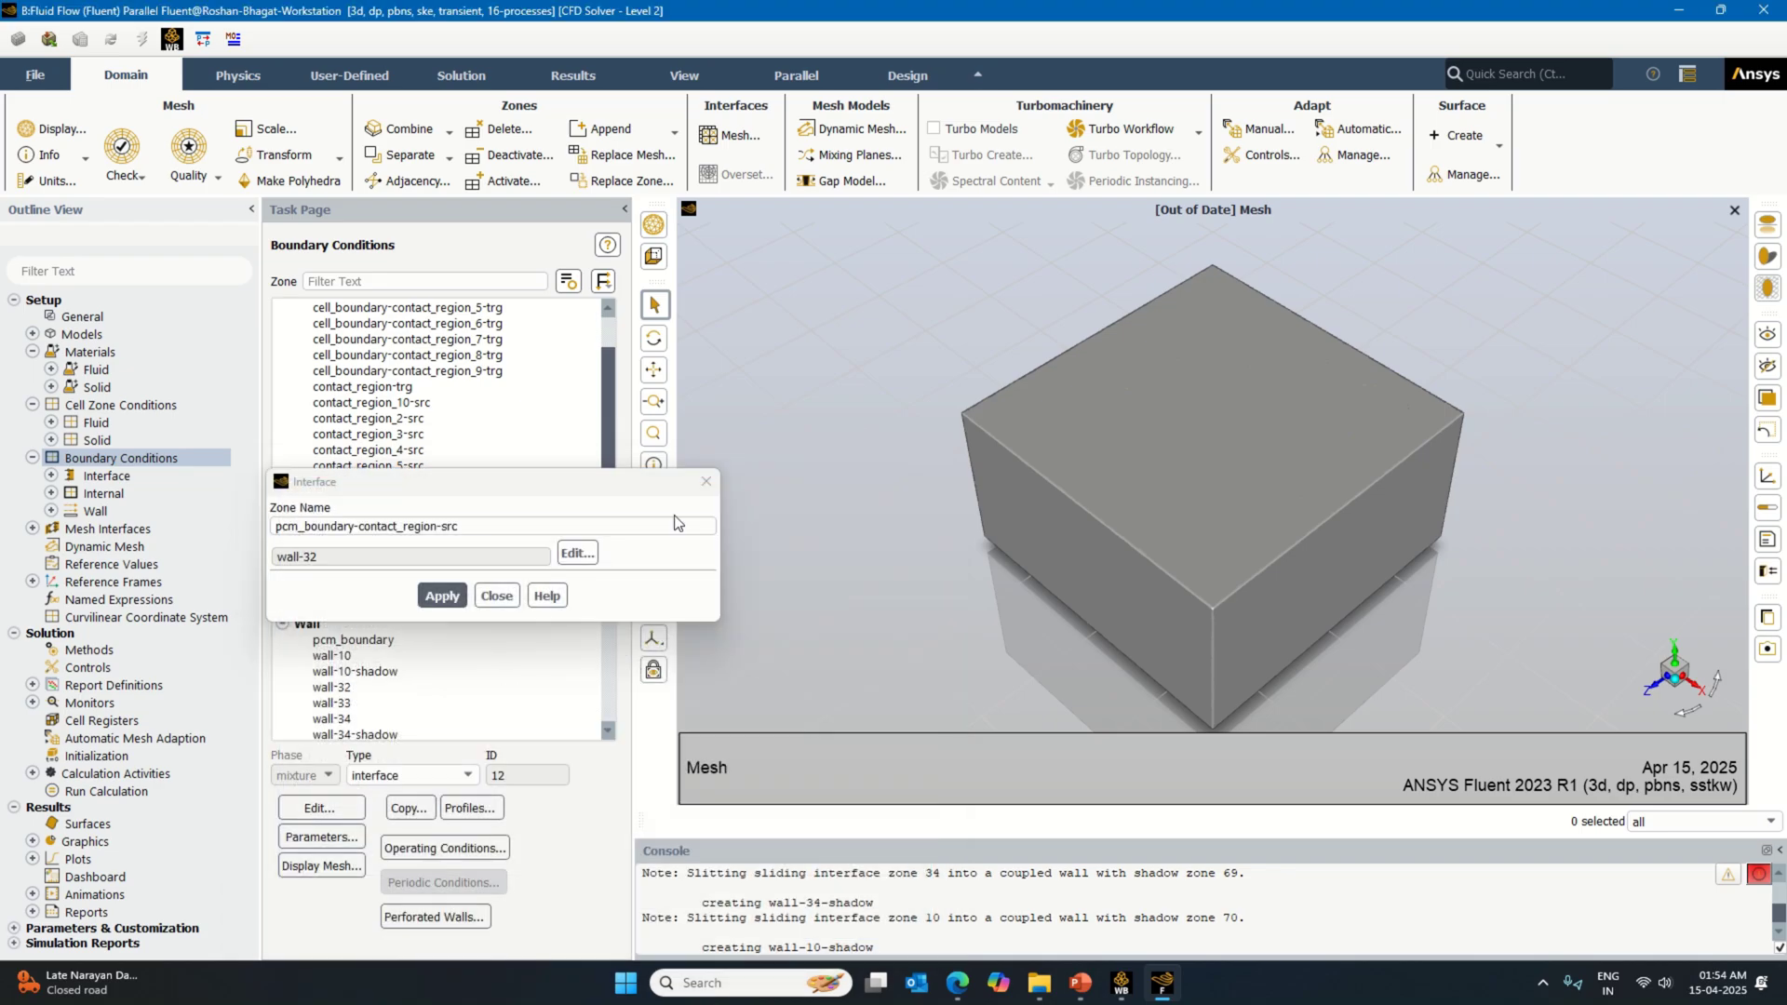
pyautogui.click(706, 481)
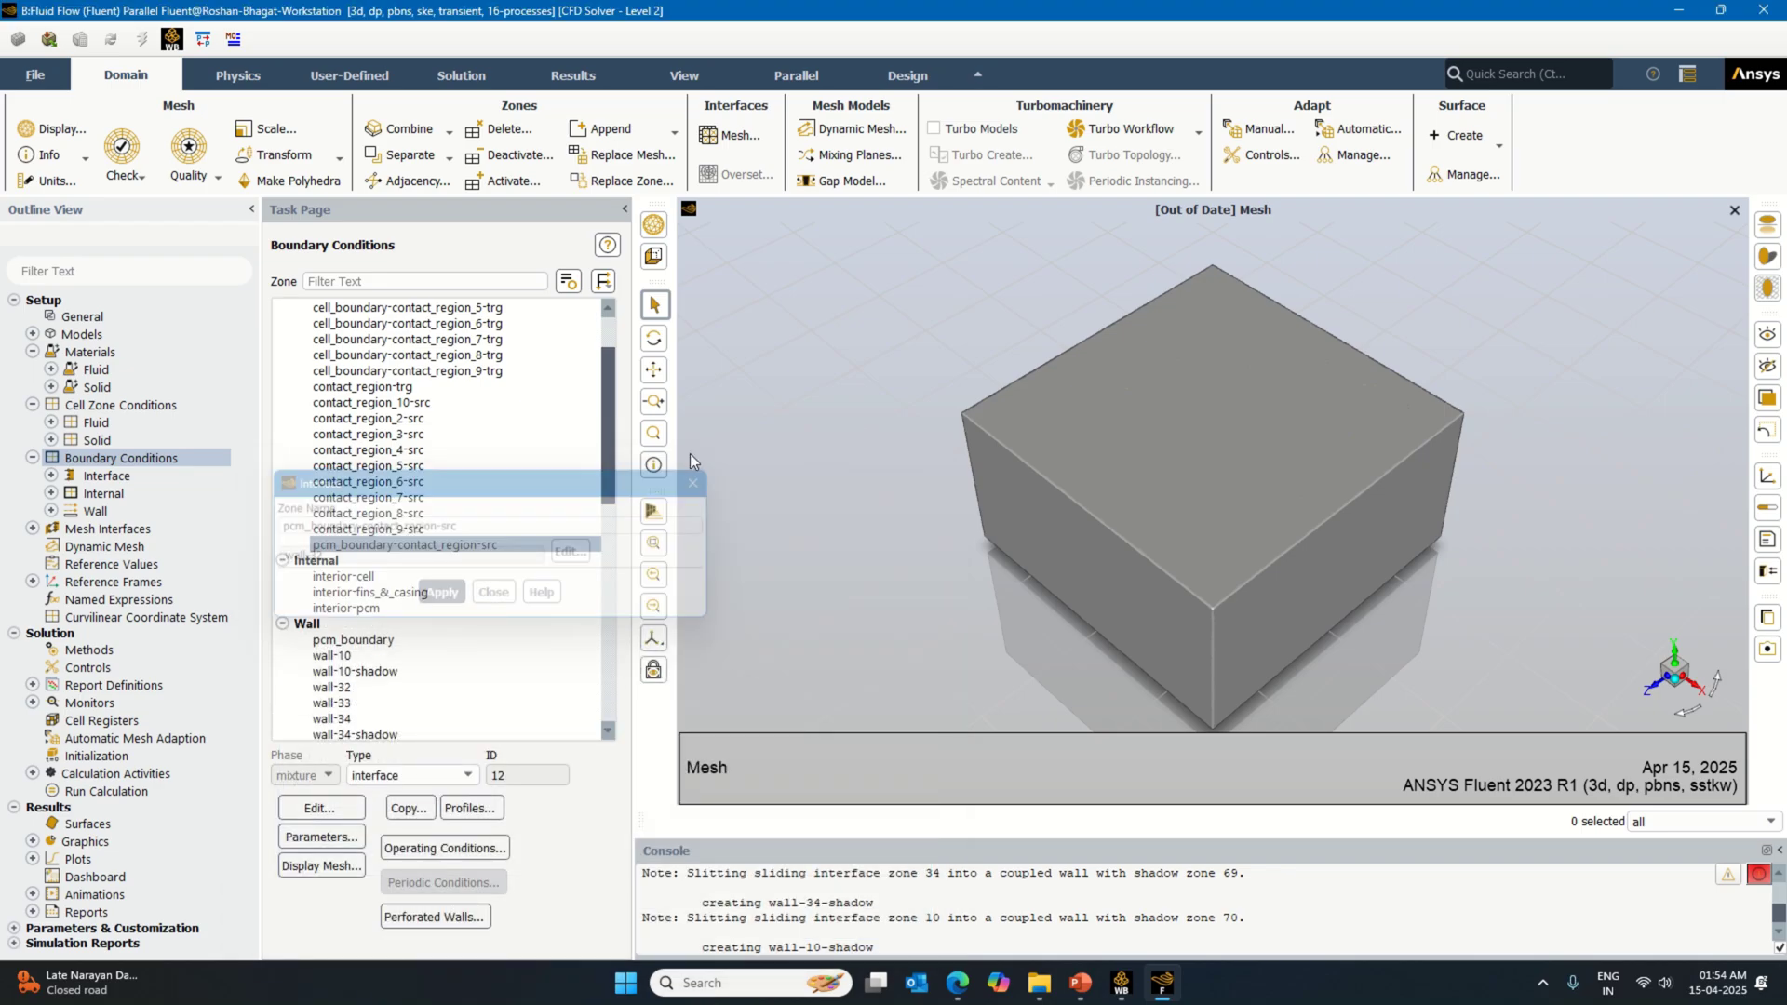
# Step: Set the thermal material of the wall-fins_&_casing boundary to aluminum and apply it
pyautogui.moveTo(609, 428); pyautogui.dragTo(611, 614)
pyautogui.scroll(-1, 354, 651)
pyautogui.click(367, 719)
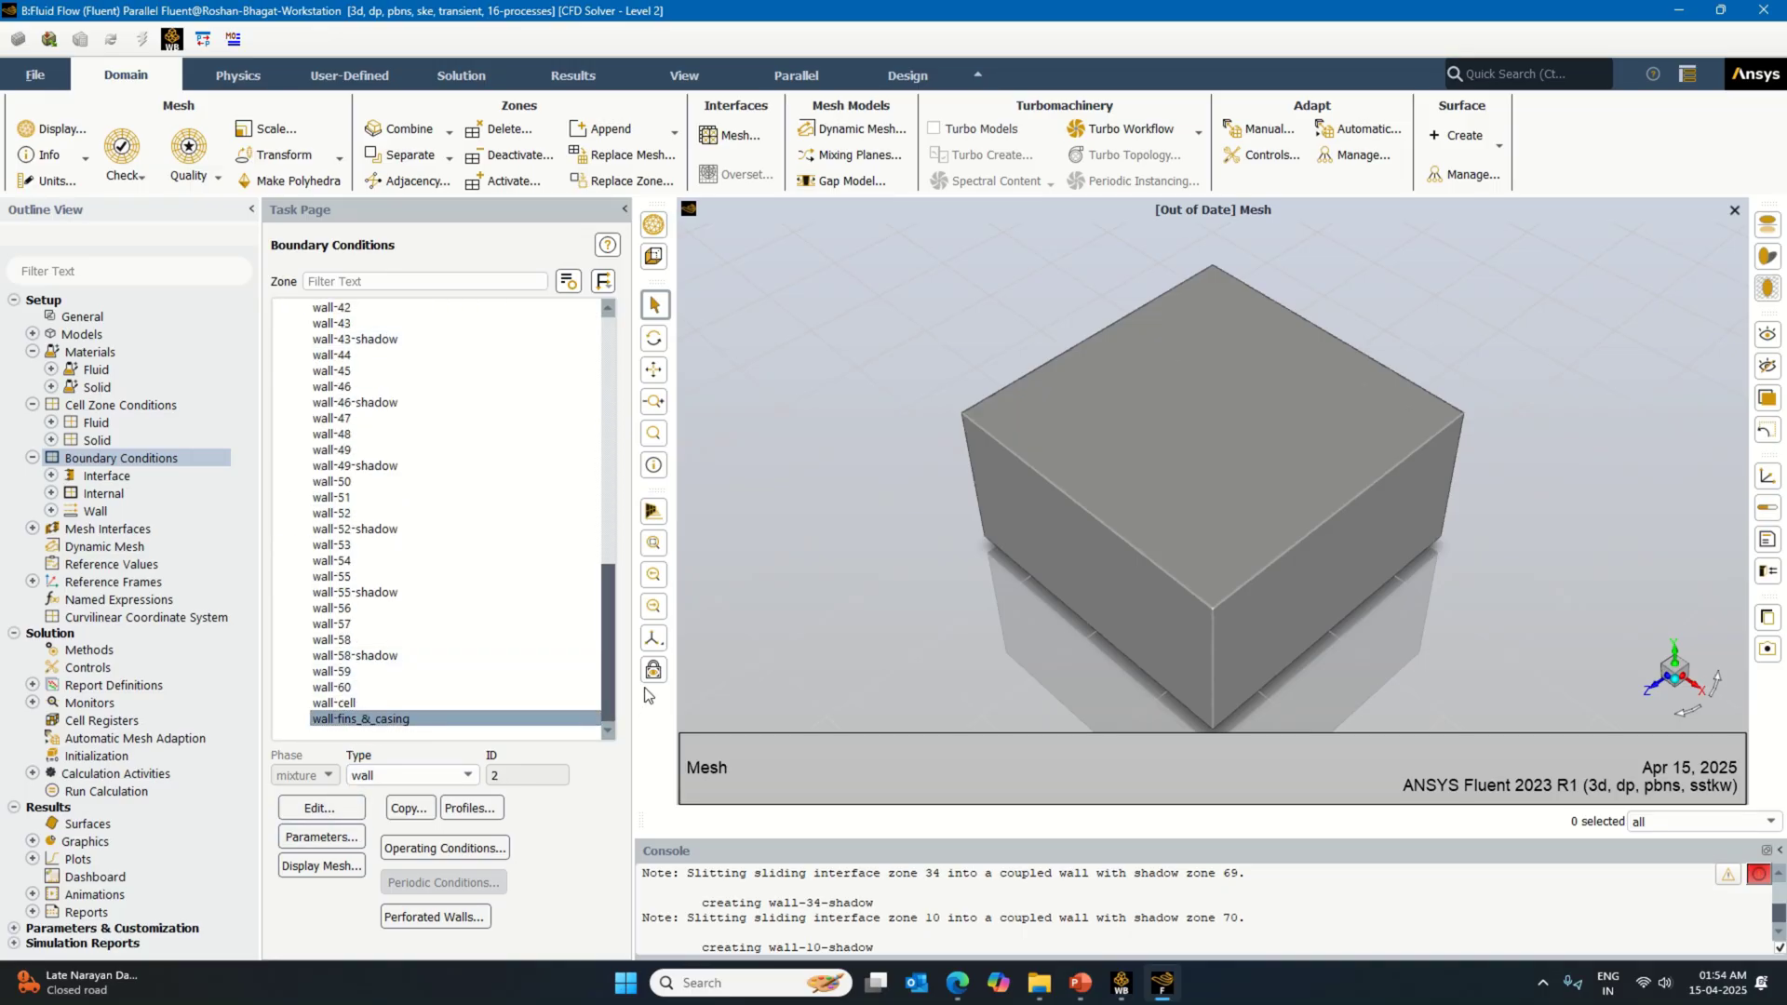
pyautogui.click(321, 808)
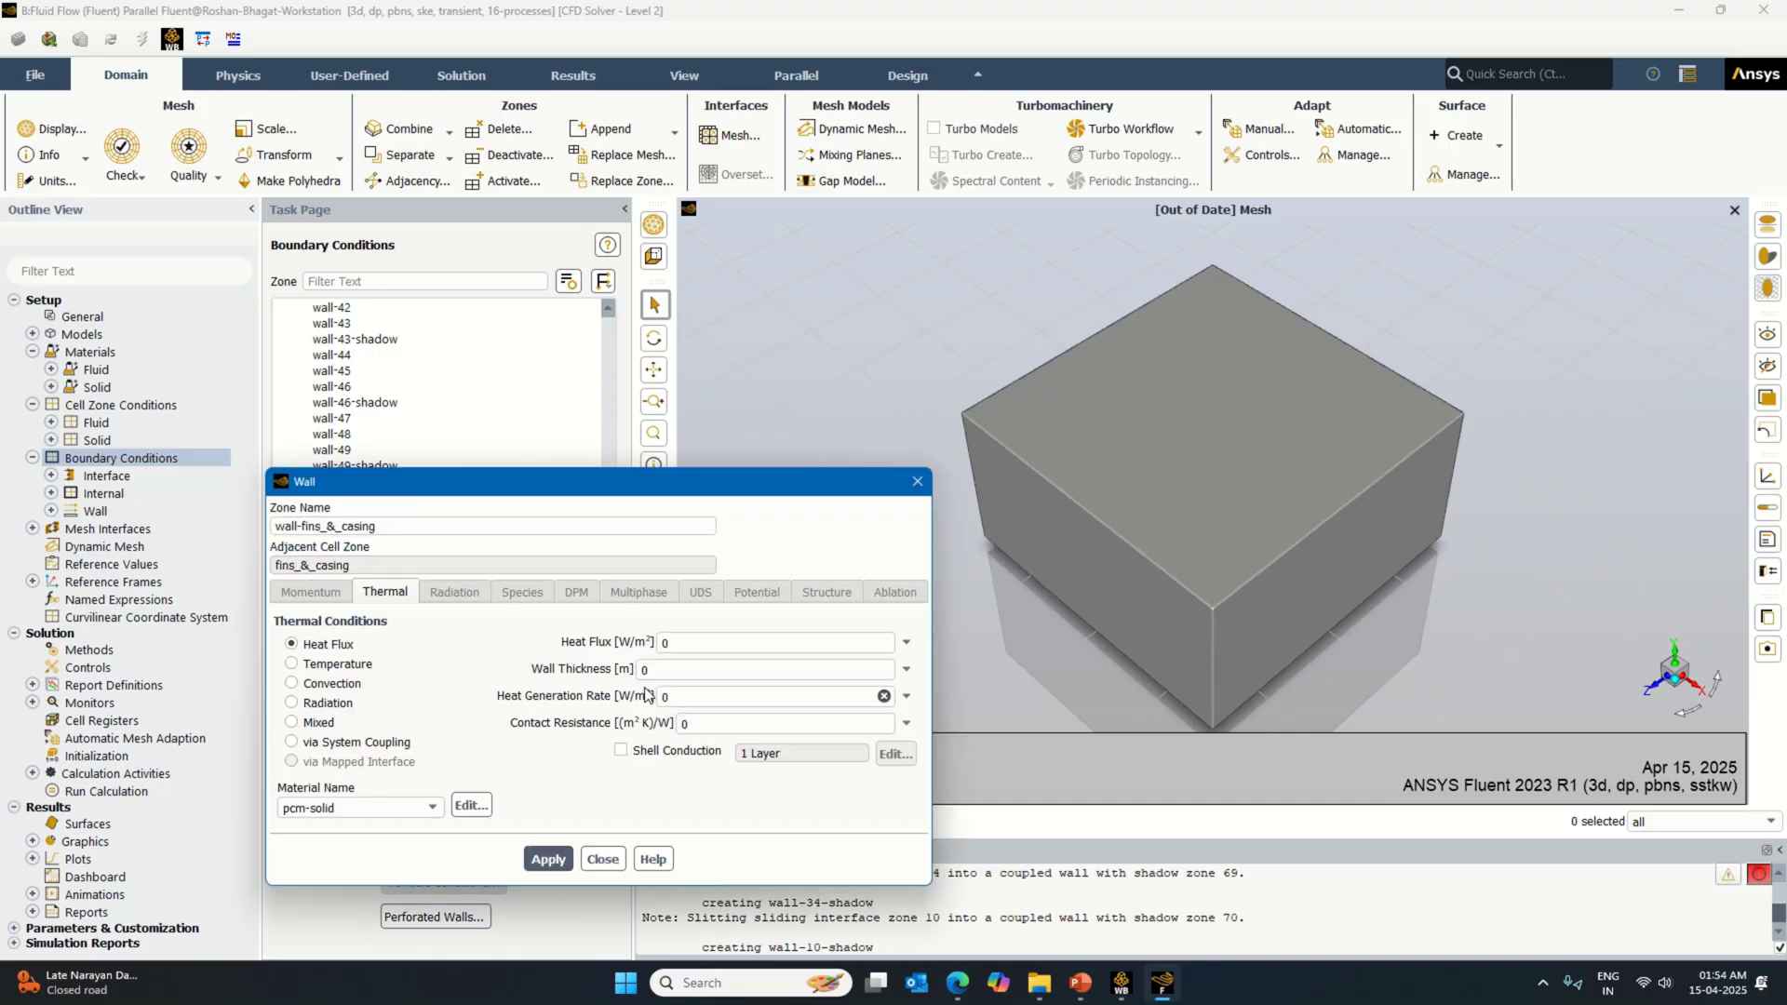
pyautogui.click(368, 809)
pyautogui.click(361, 830)
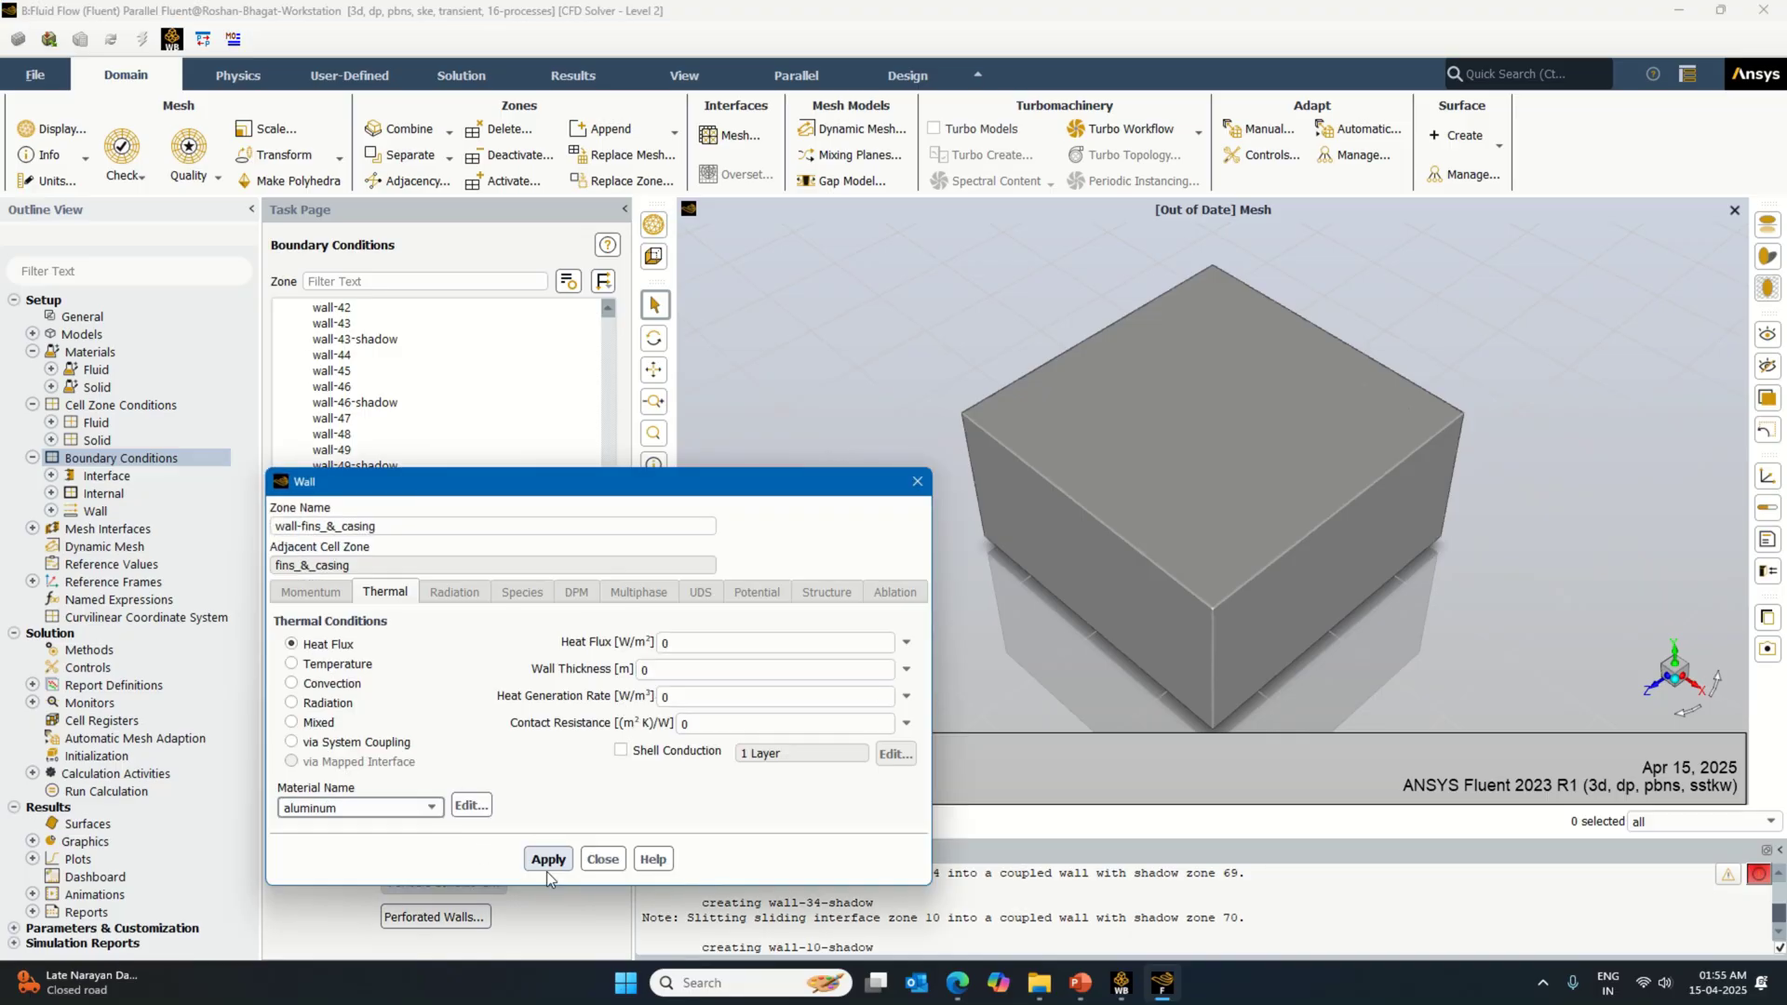
pyautogui.click(548, 859)
pyautogui.click(602, 859)
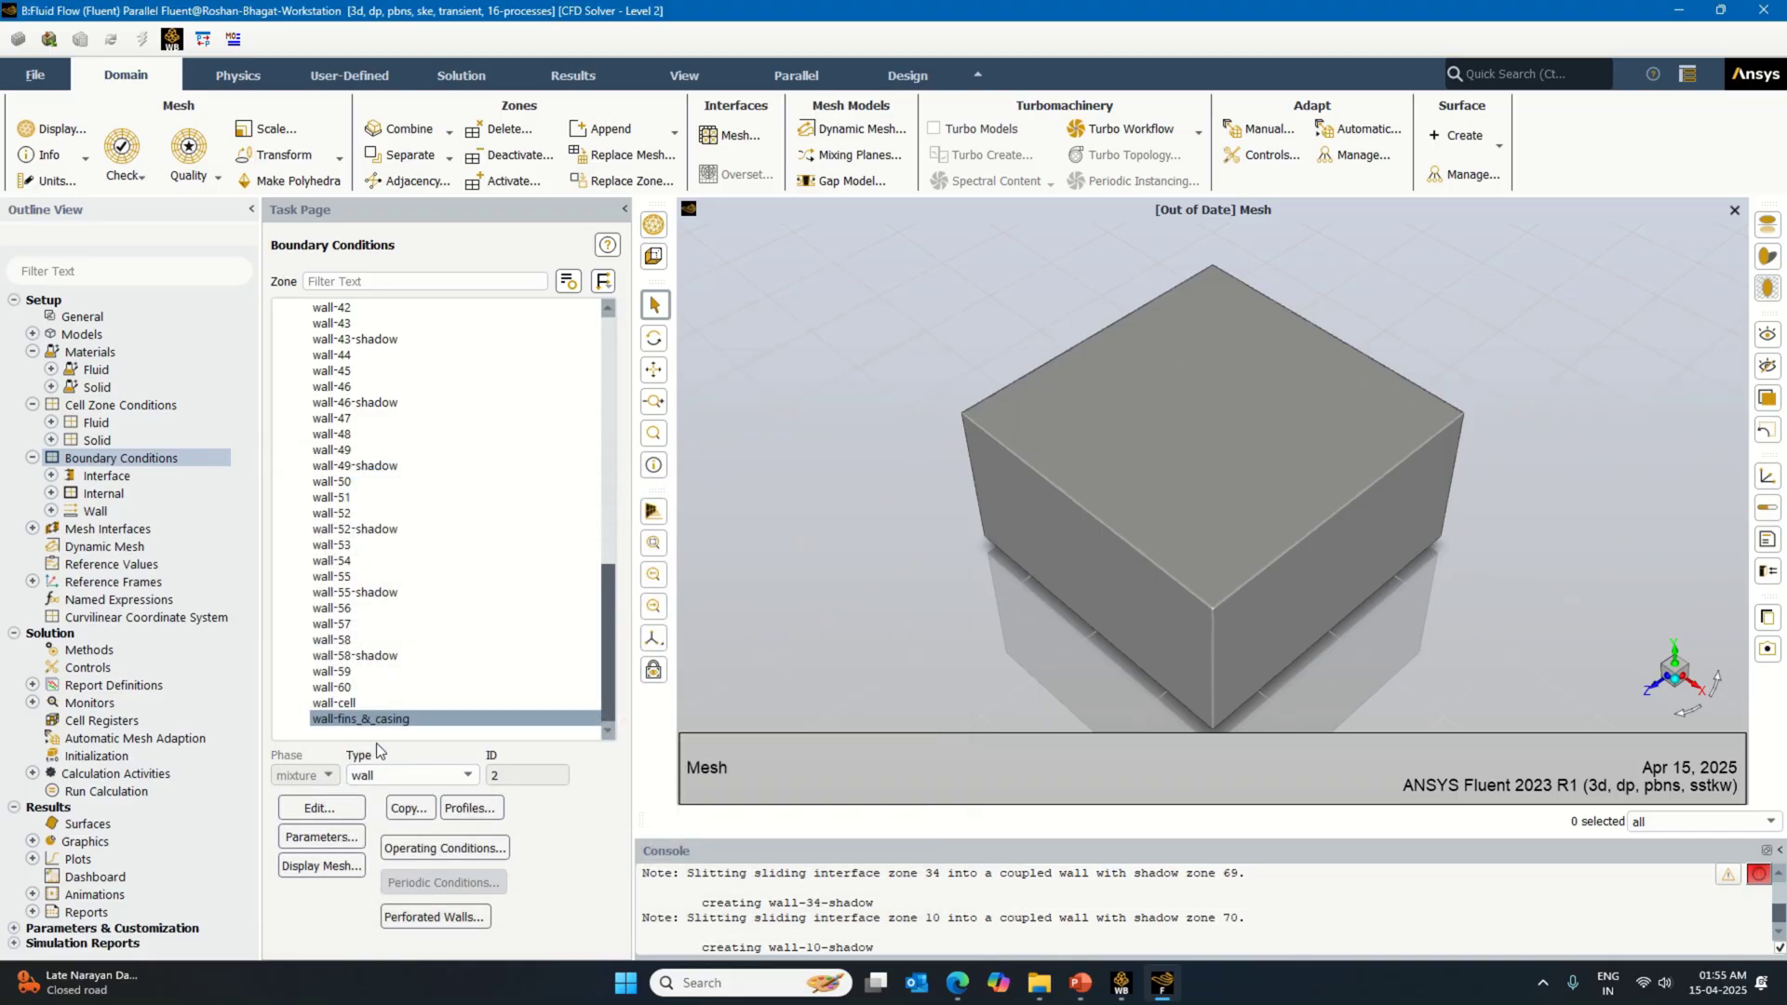
# Step: Set the thermal material of the wall-cell boundary to lithium-battery and apply it
pyautogui.click(364, 702)
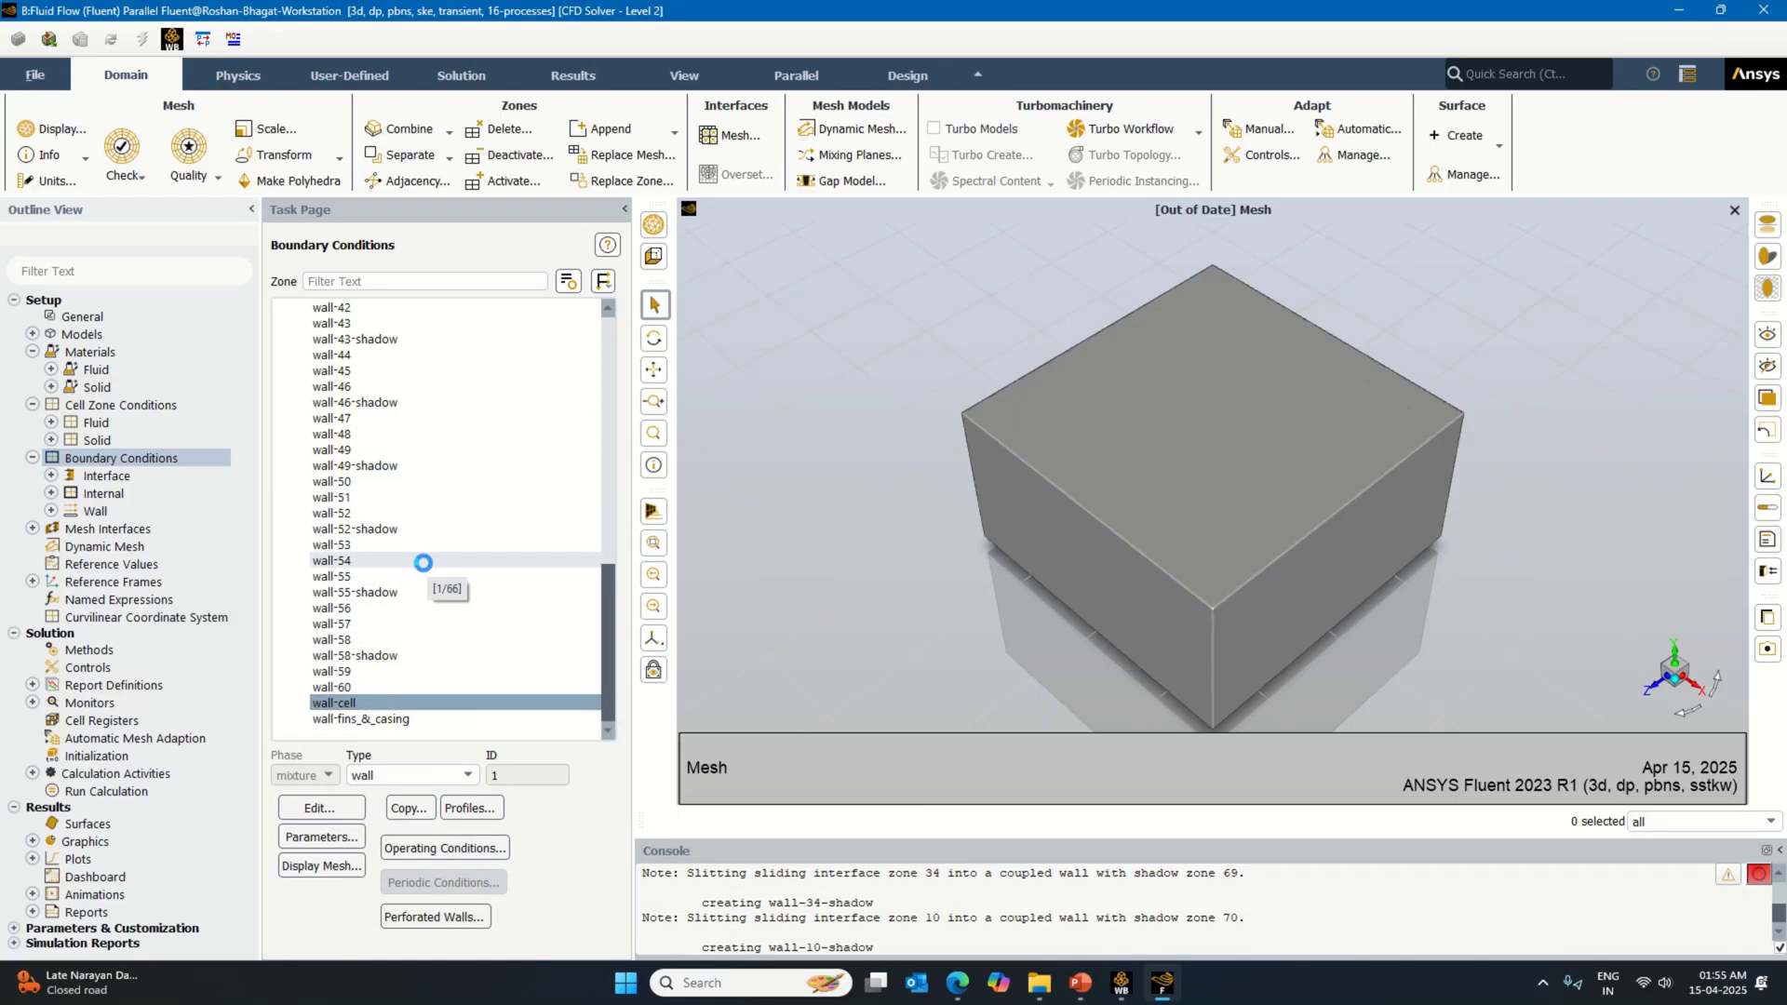
pyautogui.click(372, 808)
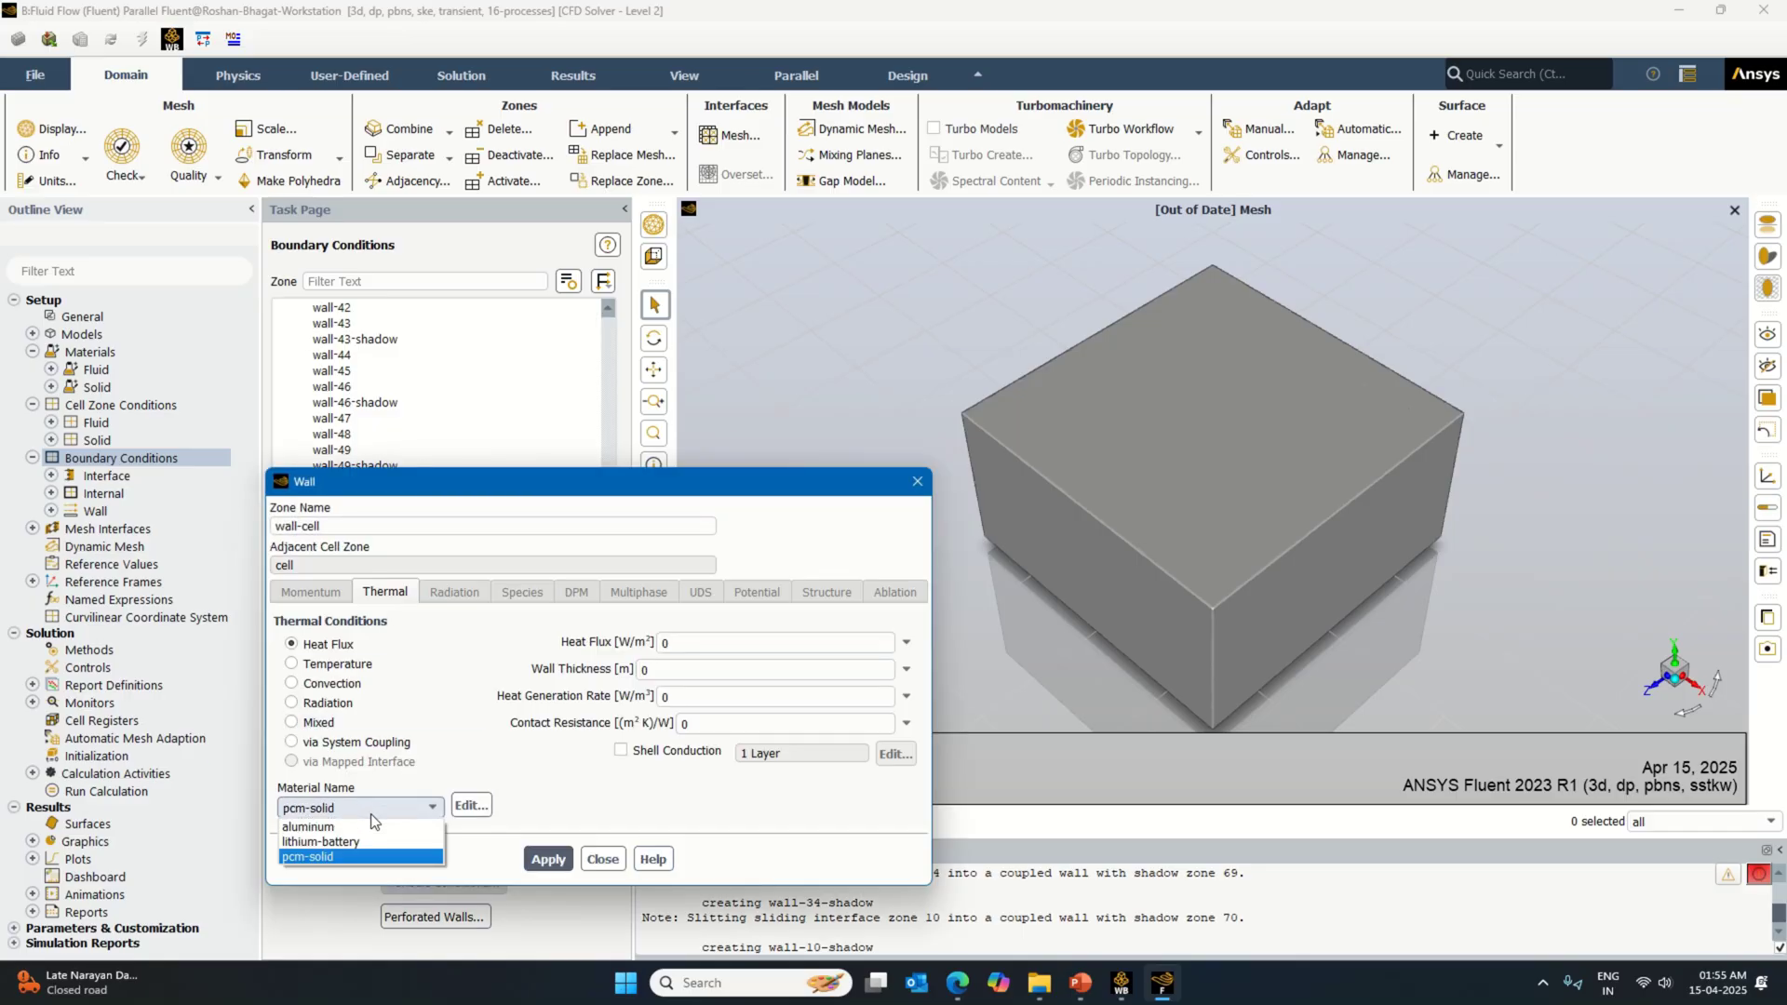
pyautogui.click(366, 843)
pyautogui.click(550, 859)
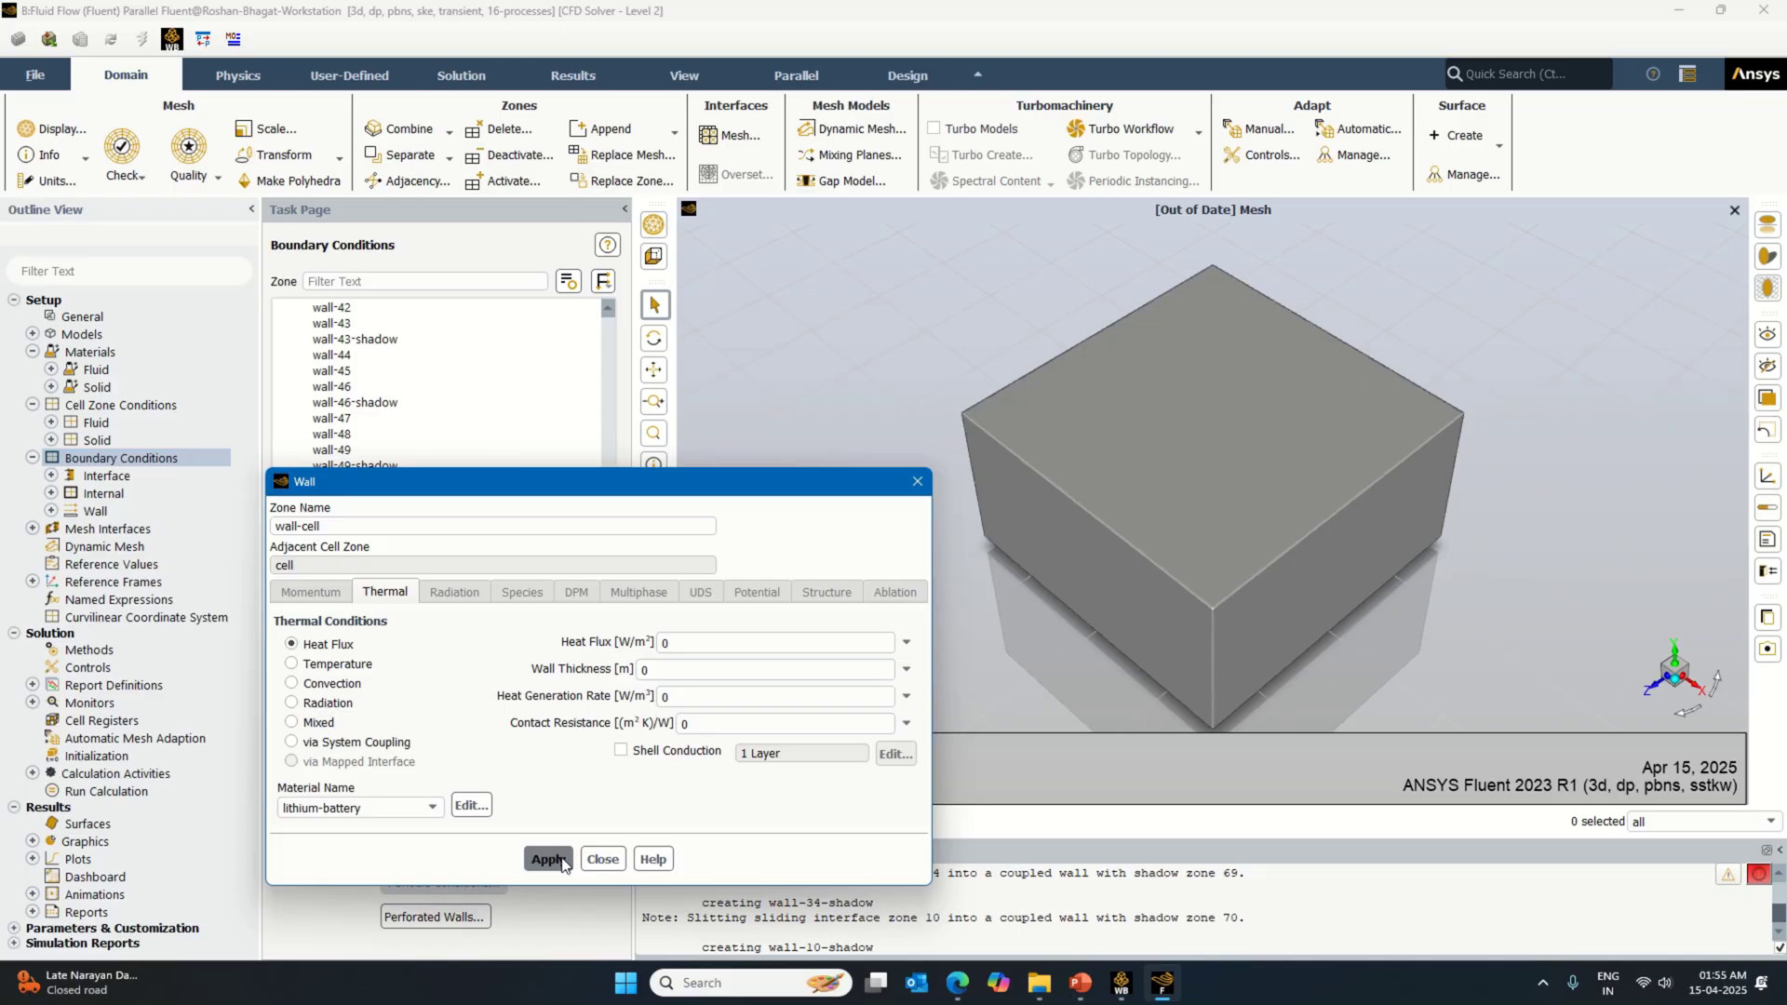
pyautogui.click(603, 859)
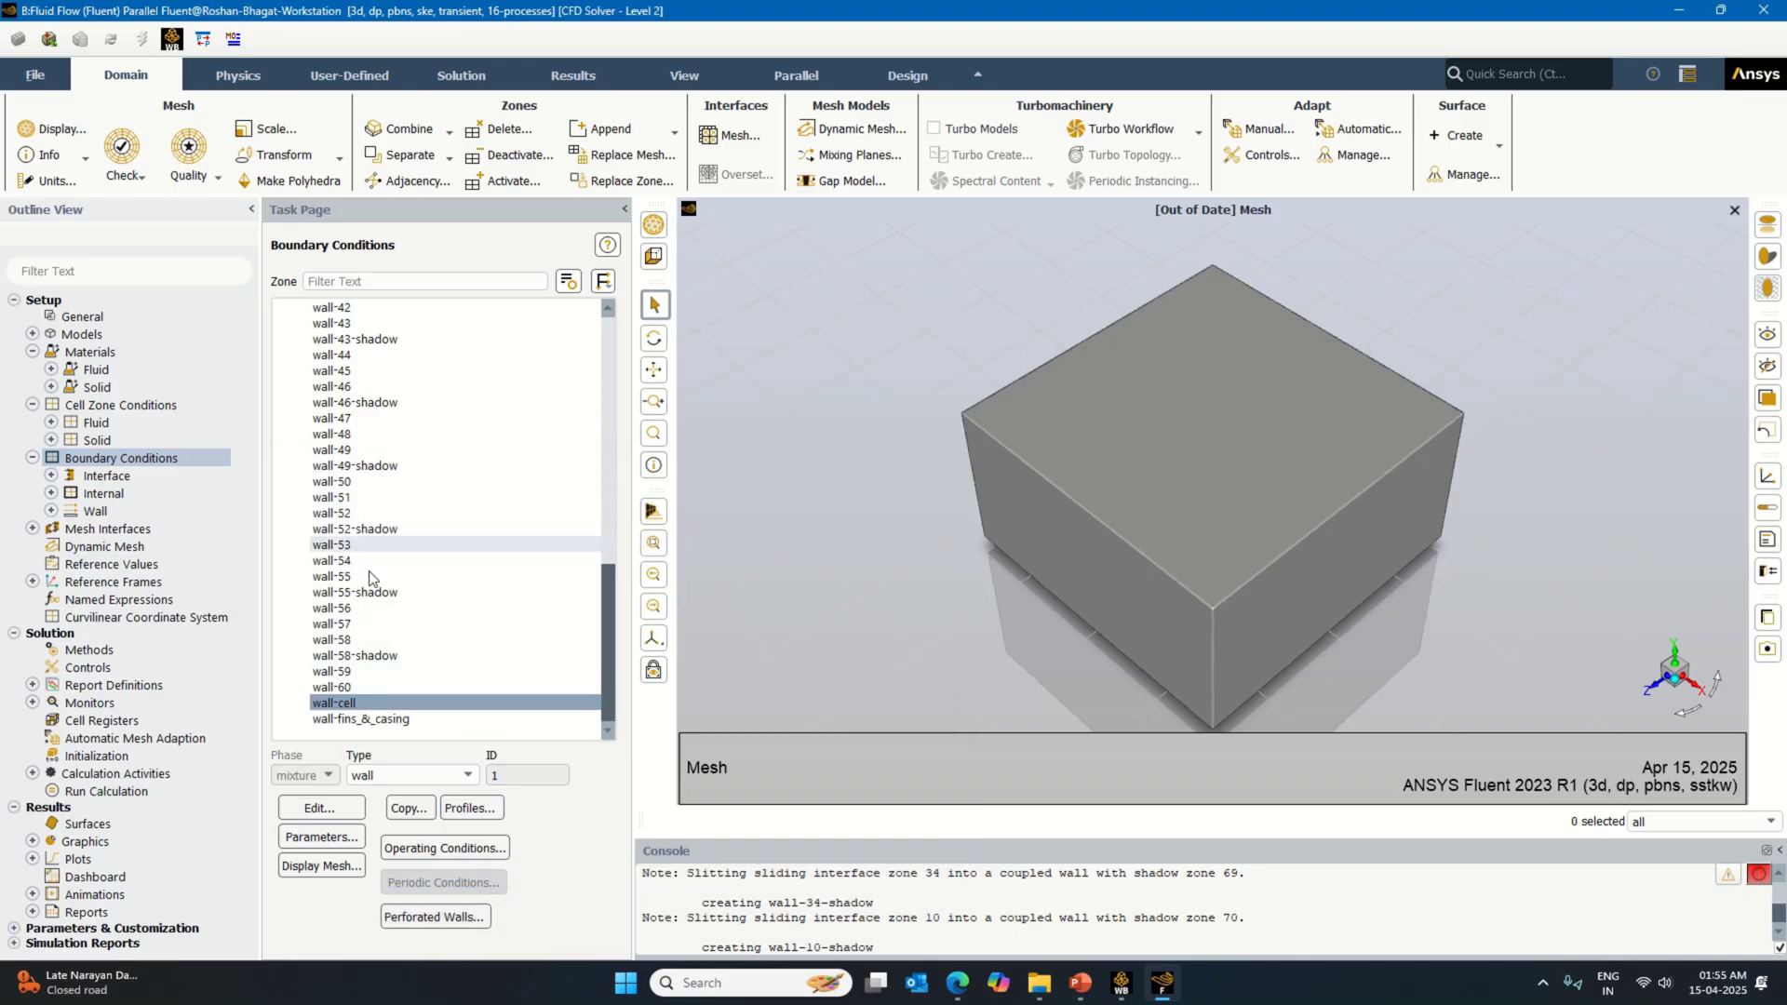
# Step: Start a new area-weighted average surface report definition with Total Temperature as the field variable
pyautogui.scroll(8, 394, 590)
pyautogui.scroll(5, 395, 593)
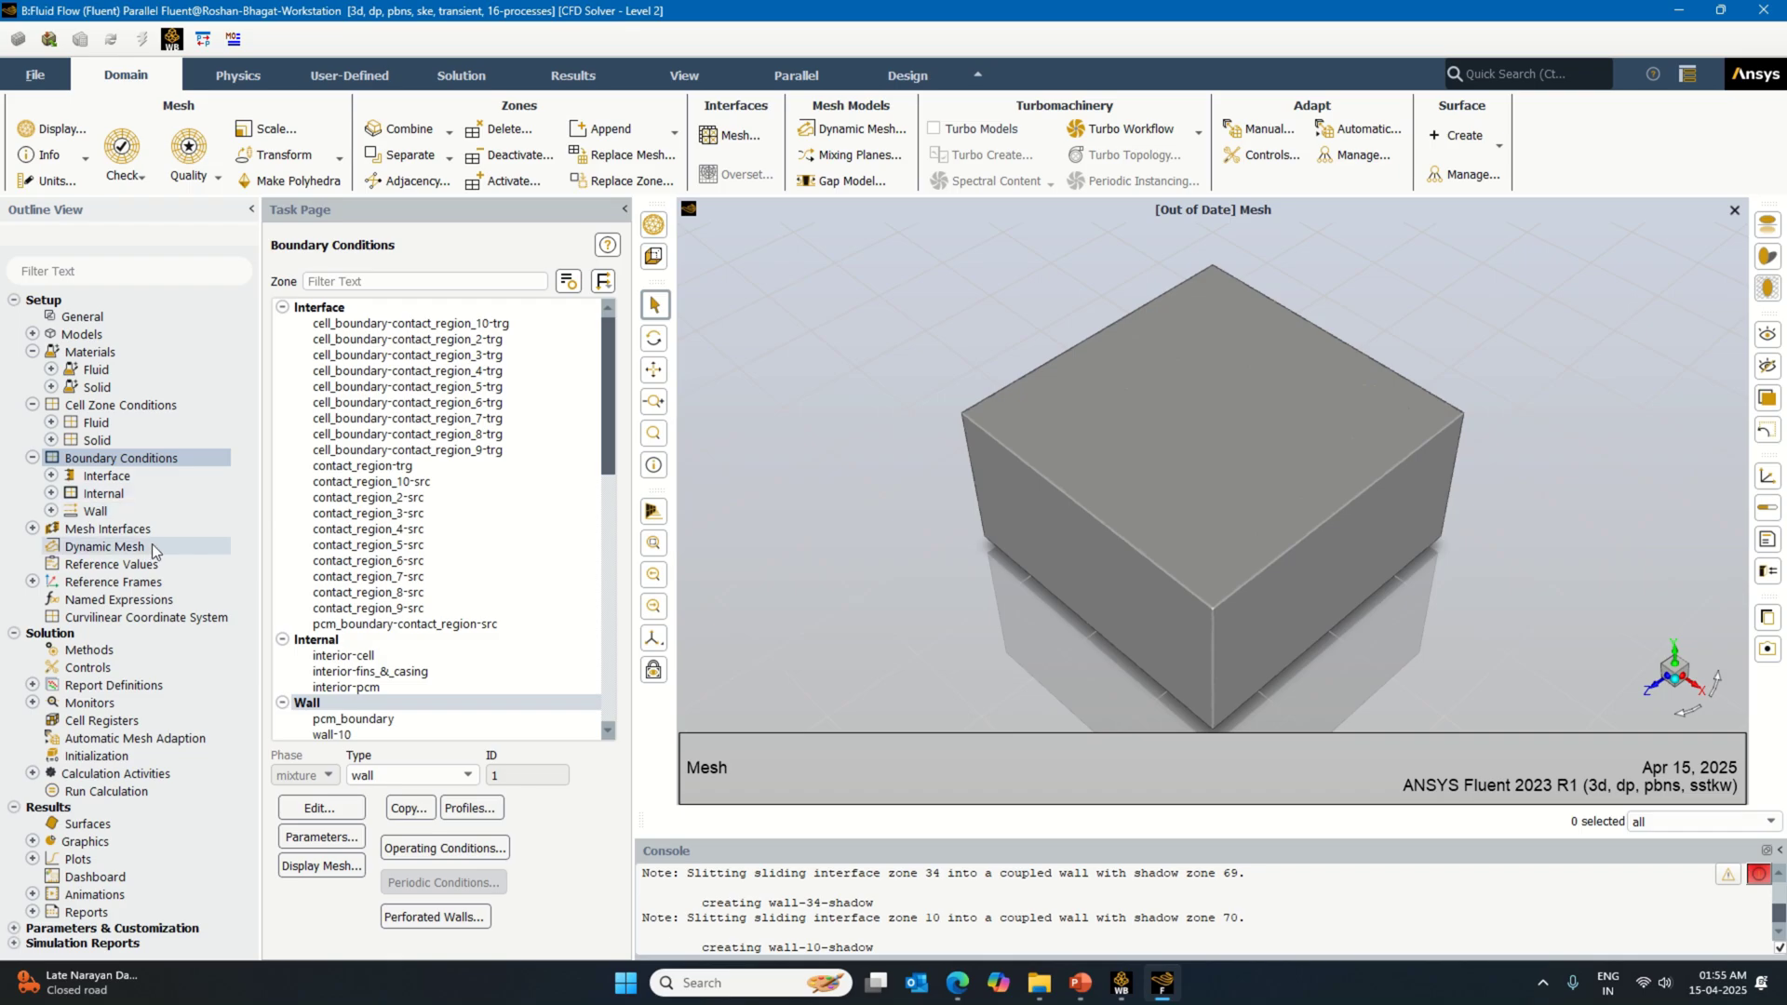
pyautogui.doubleClick(149, 685)
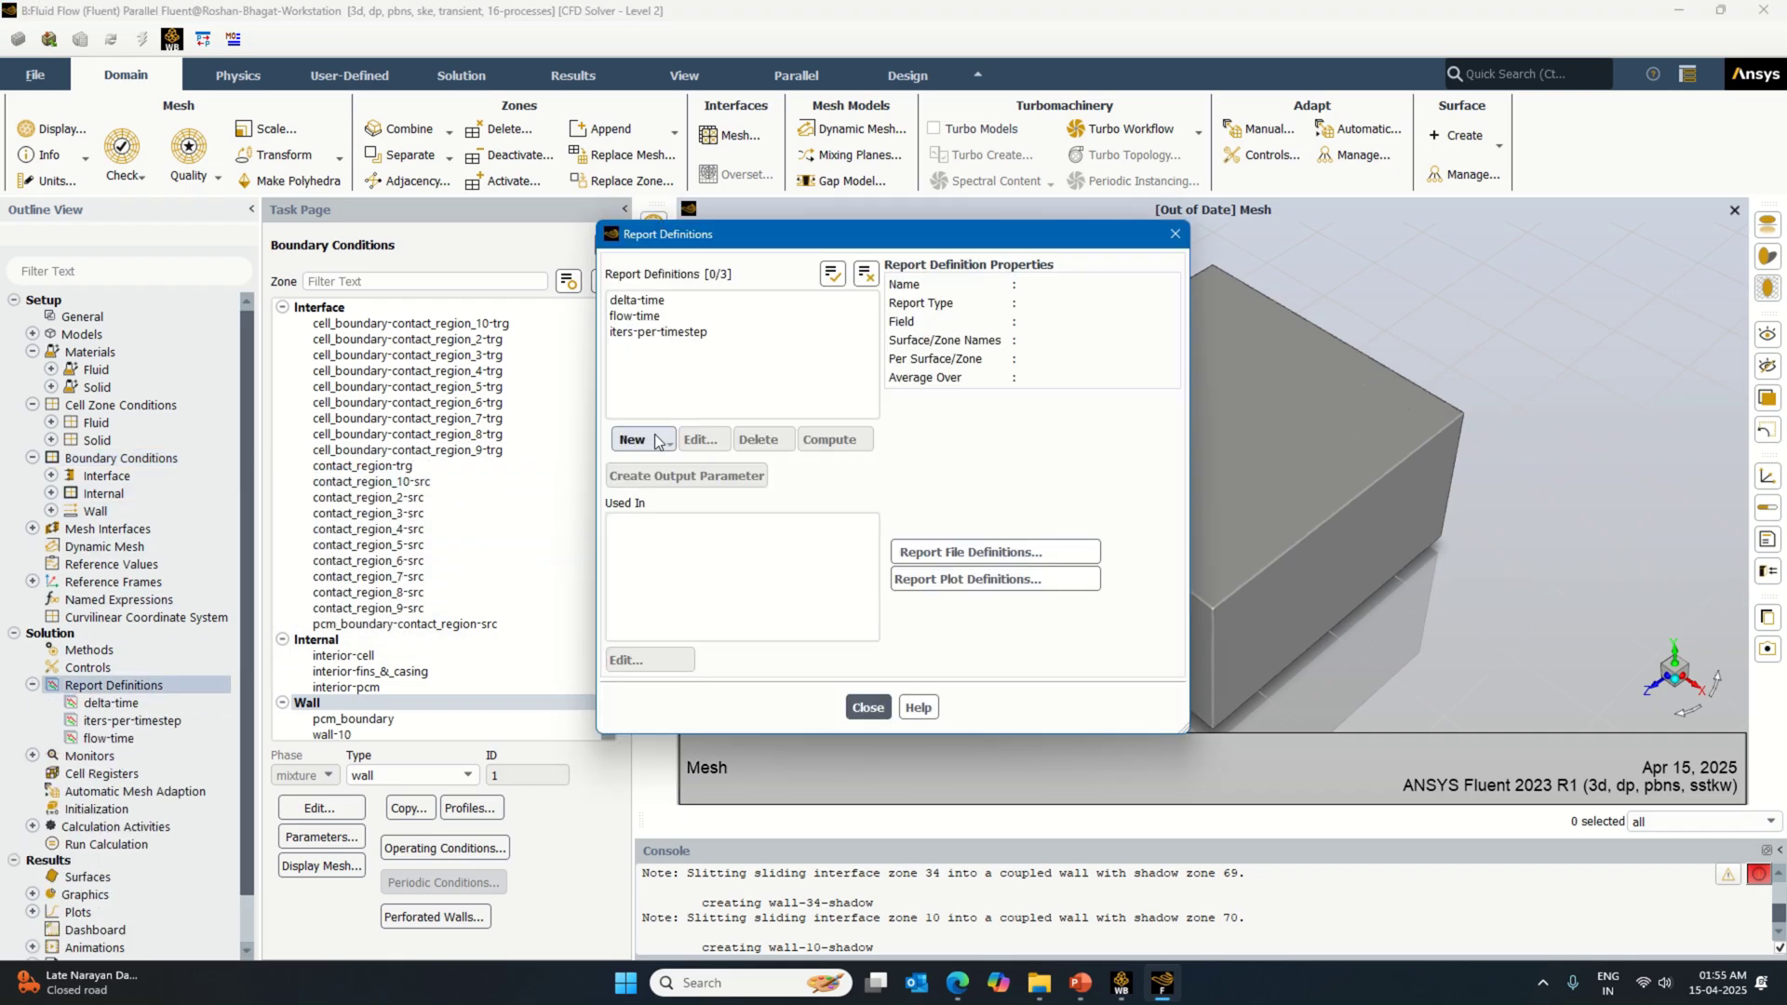
pyautogui.click(658, 441)
pyautogui.moveTo(679, 465)
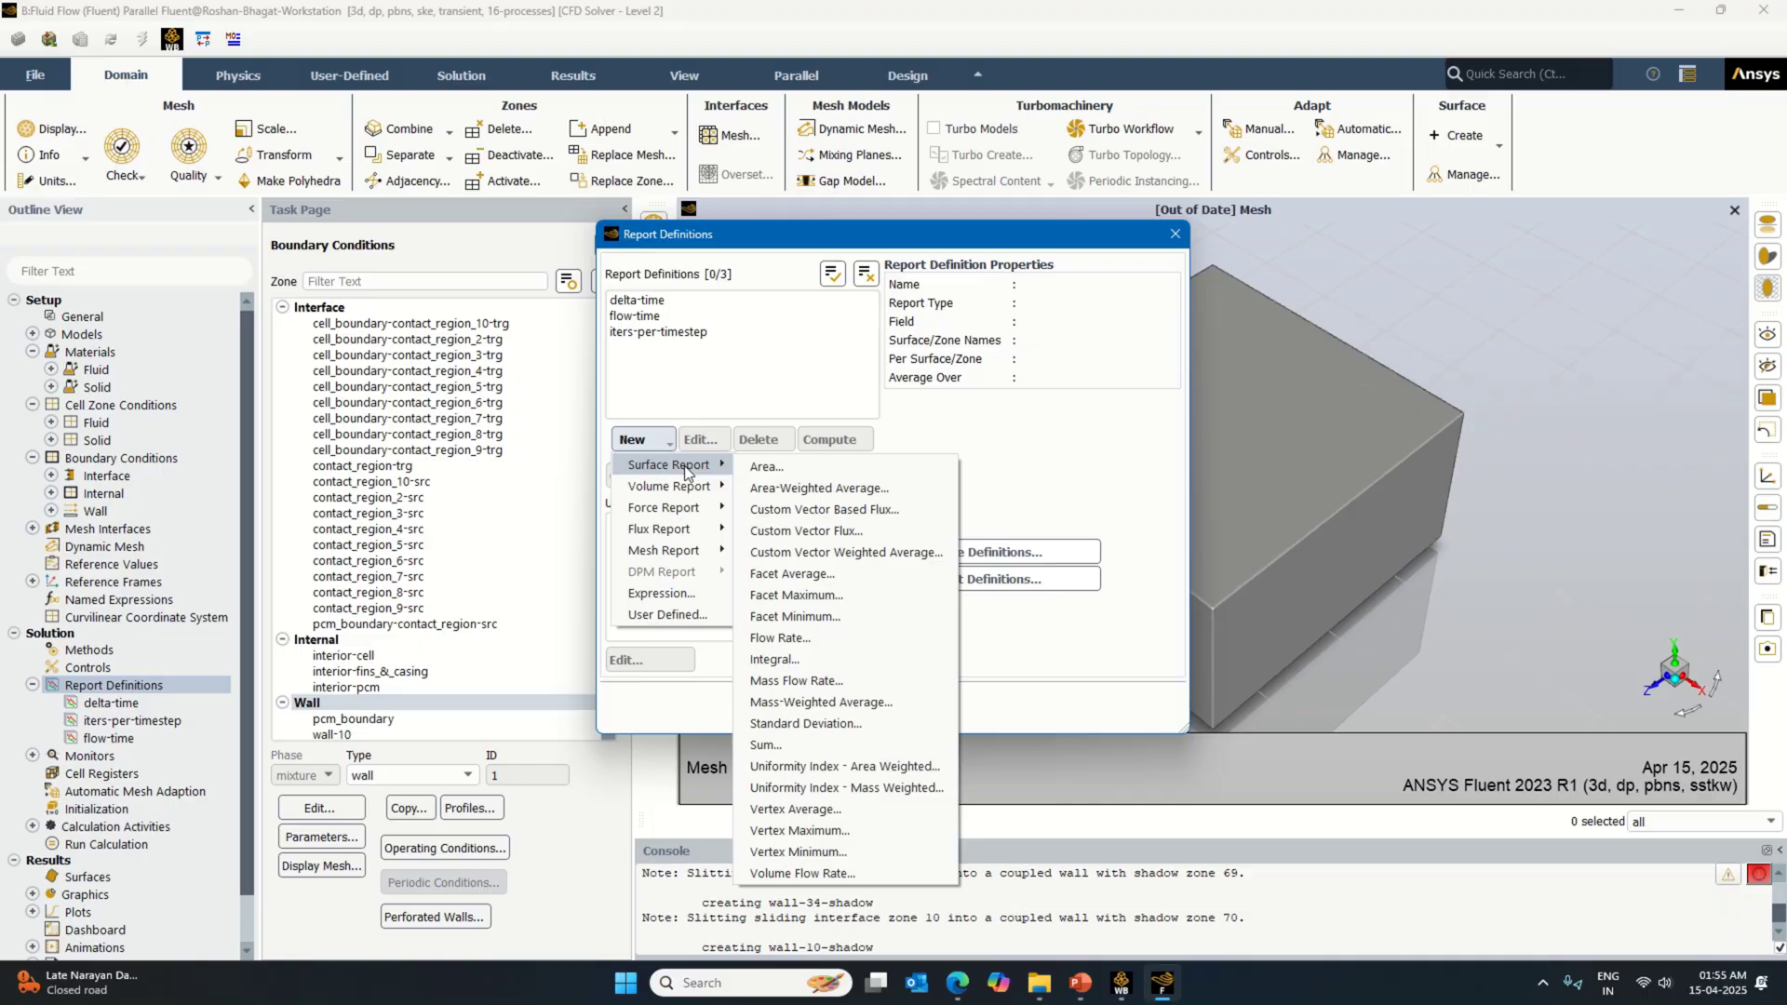
pyautogui.click(799, 488)
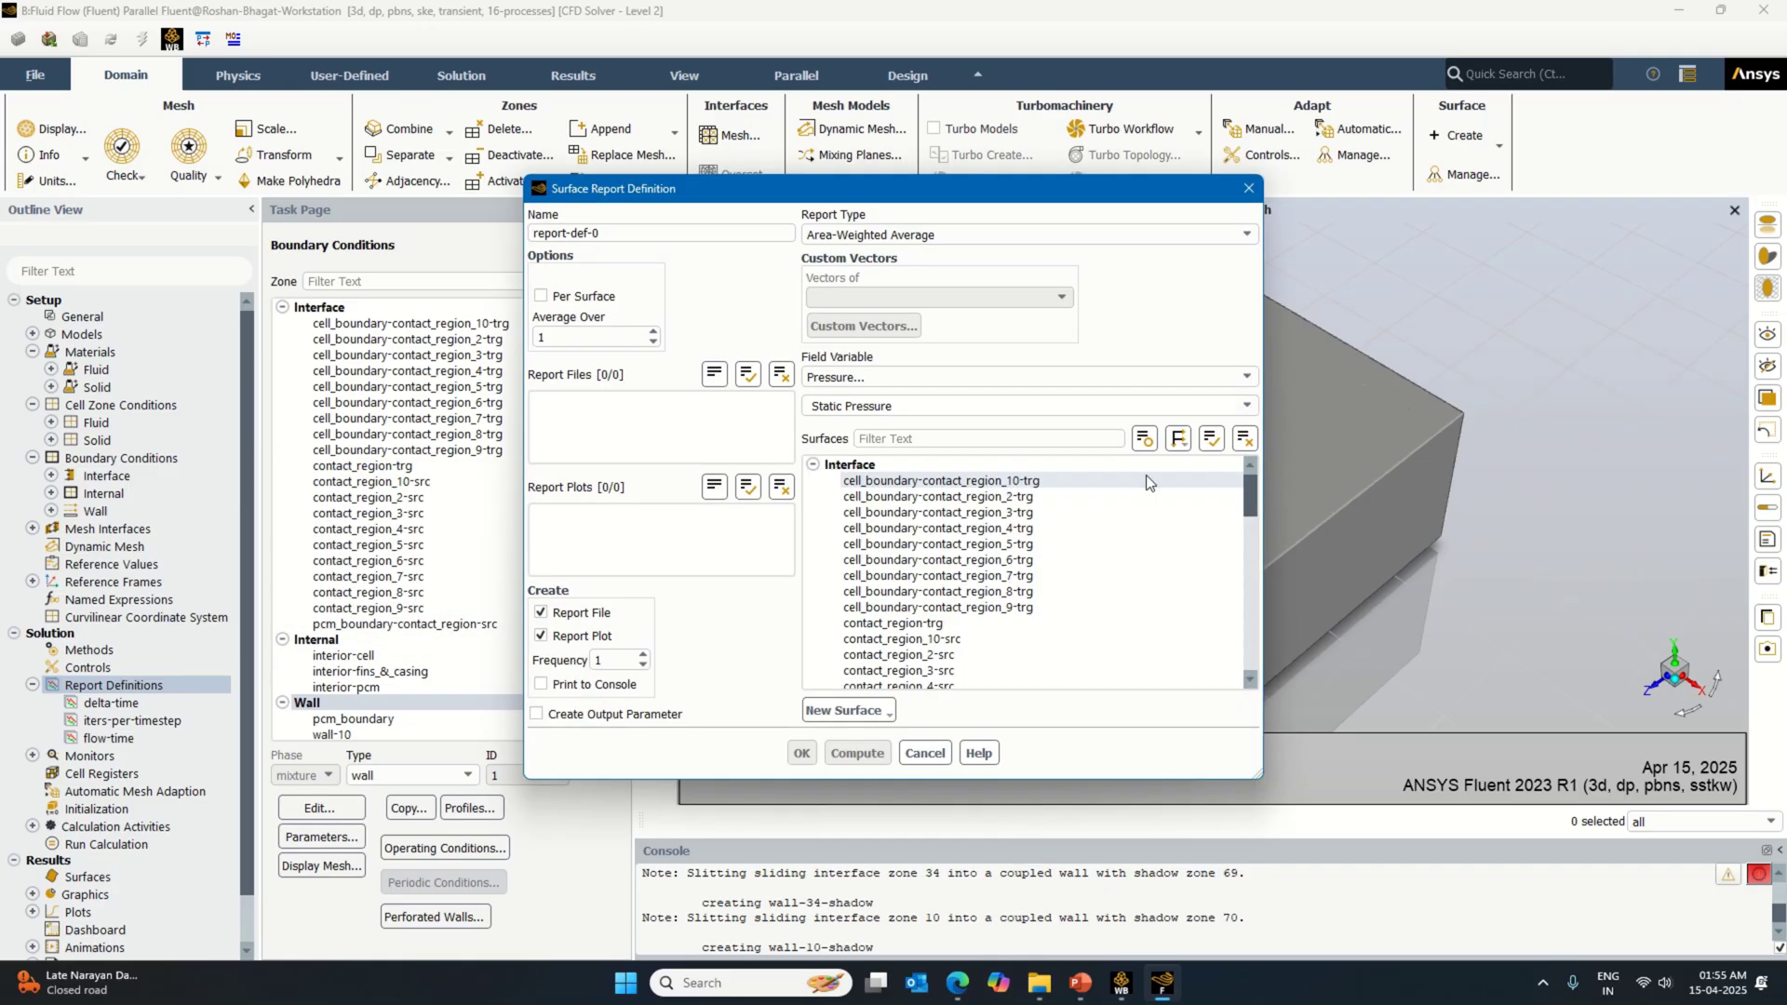
pyautogui.click(1248, 377)
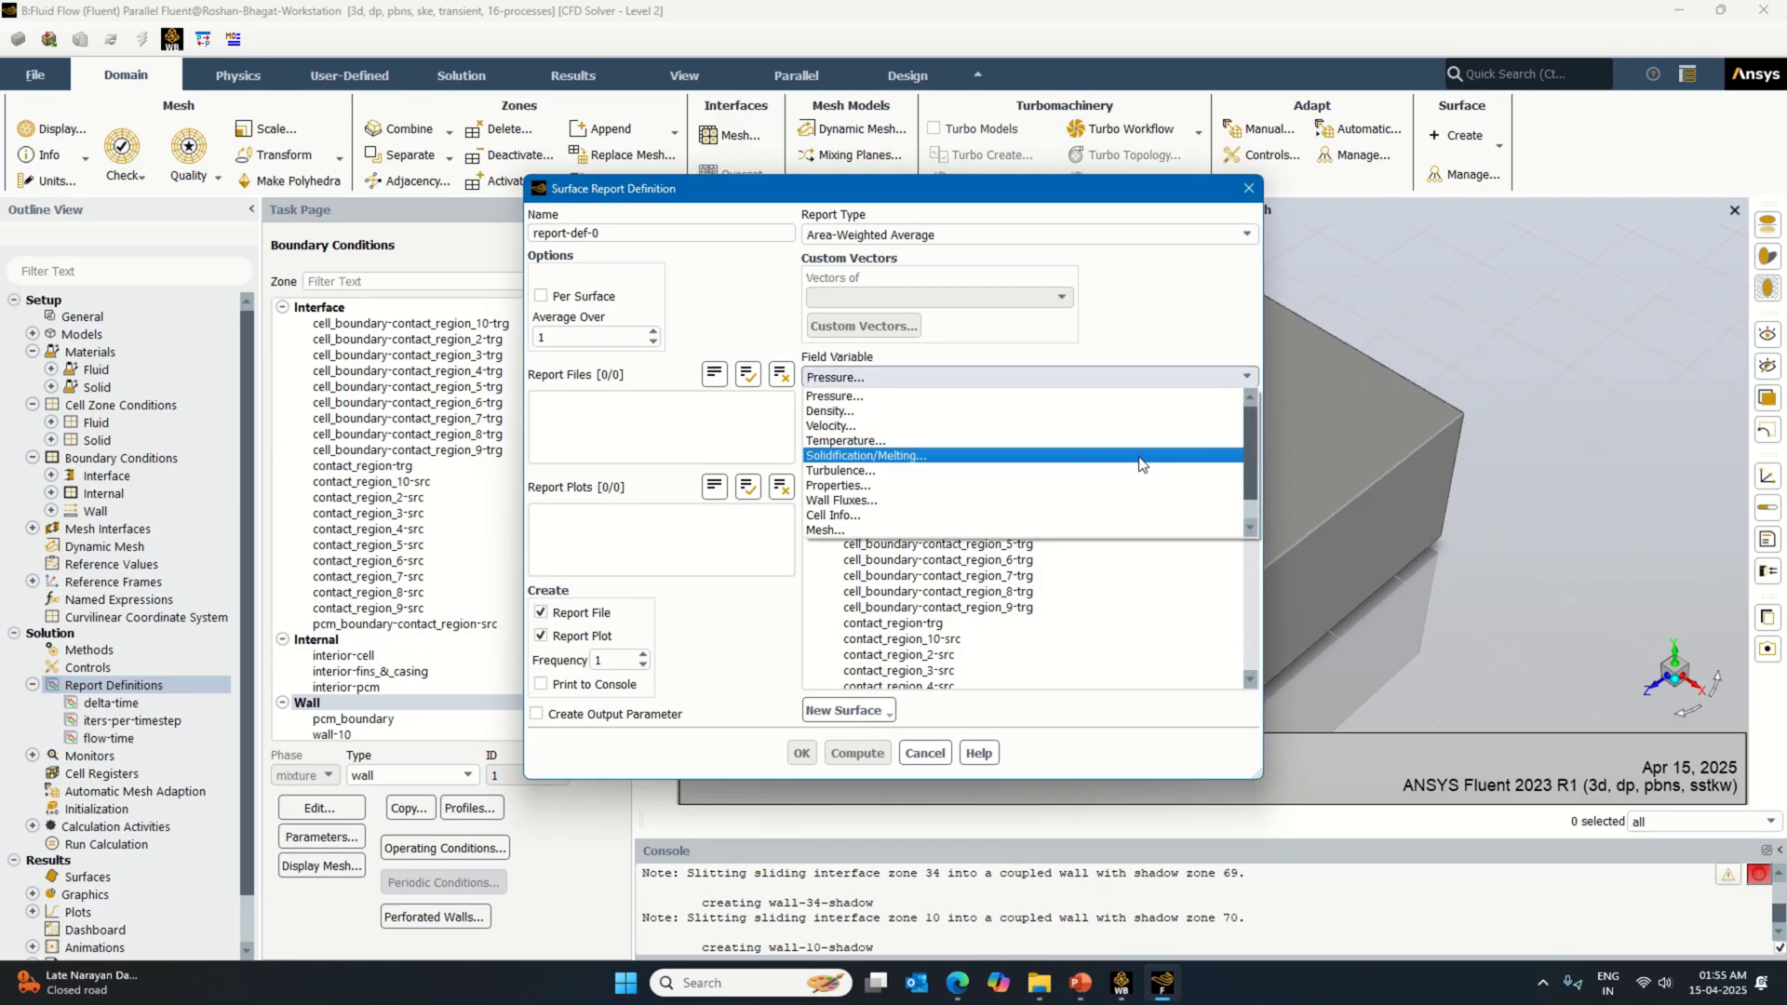
pyautogui.click(1152, 440)
pyautogui.click(1248, 407)
pyautogui.click(1047, 476)
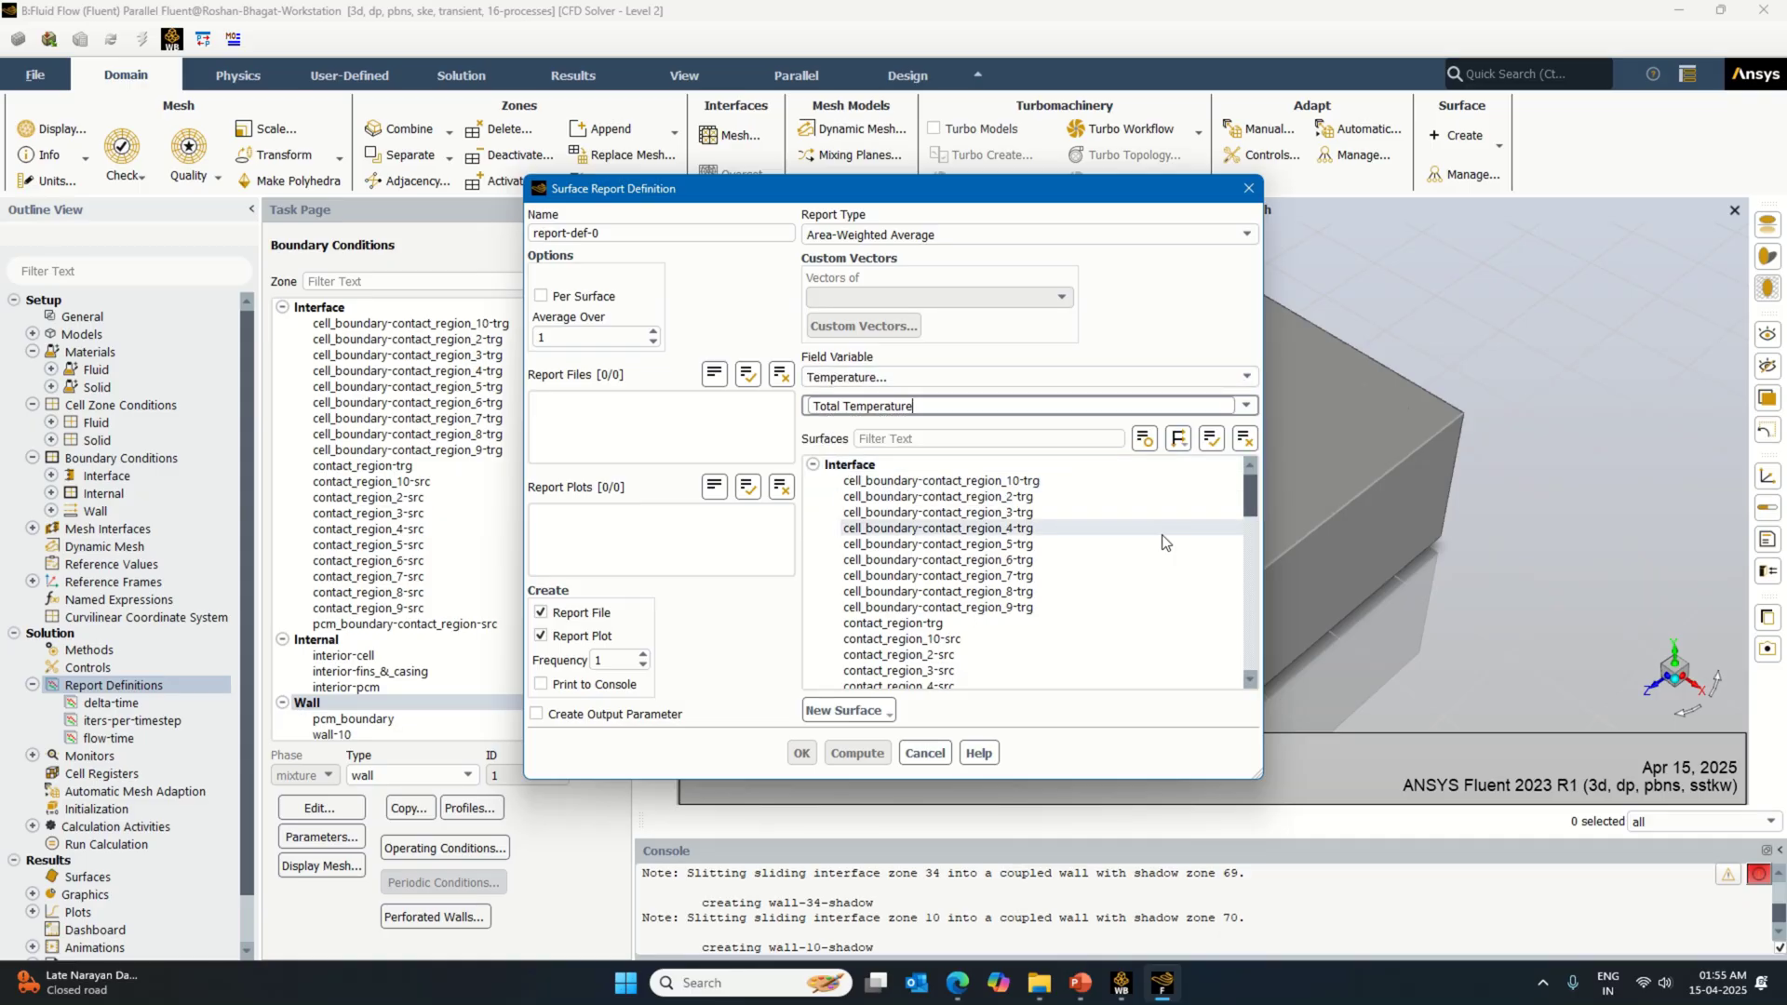
# Step: Include all surfaces, enable console printing and an output parameter, and save the report as system-temp-report-def-0
pyautogui.click(1211, 439)
pyautogui.click(541, 684)
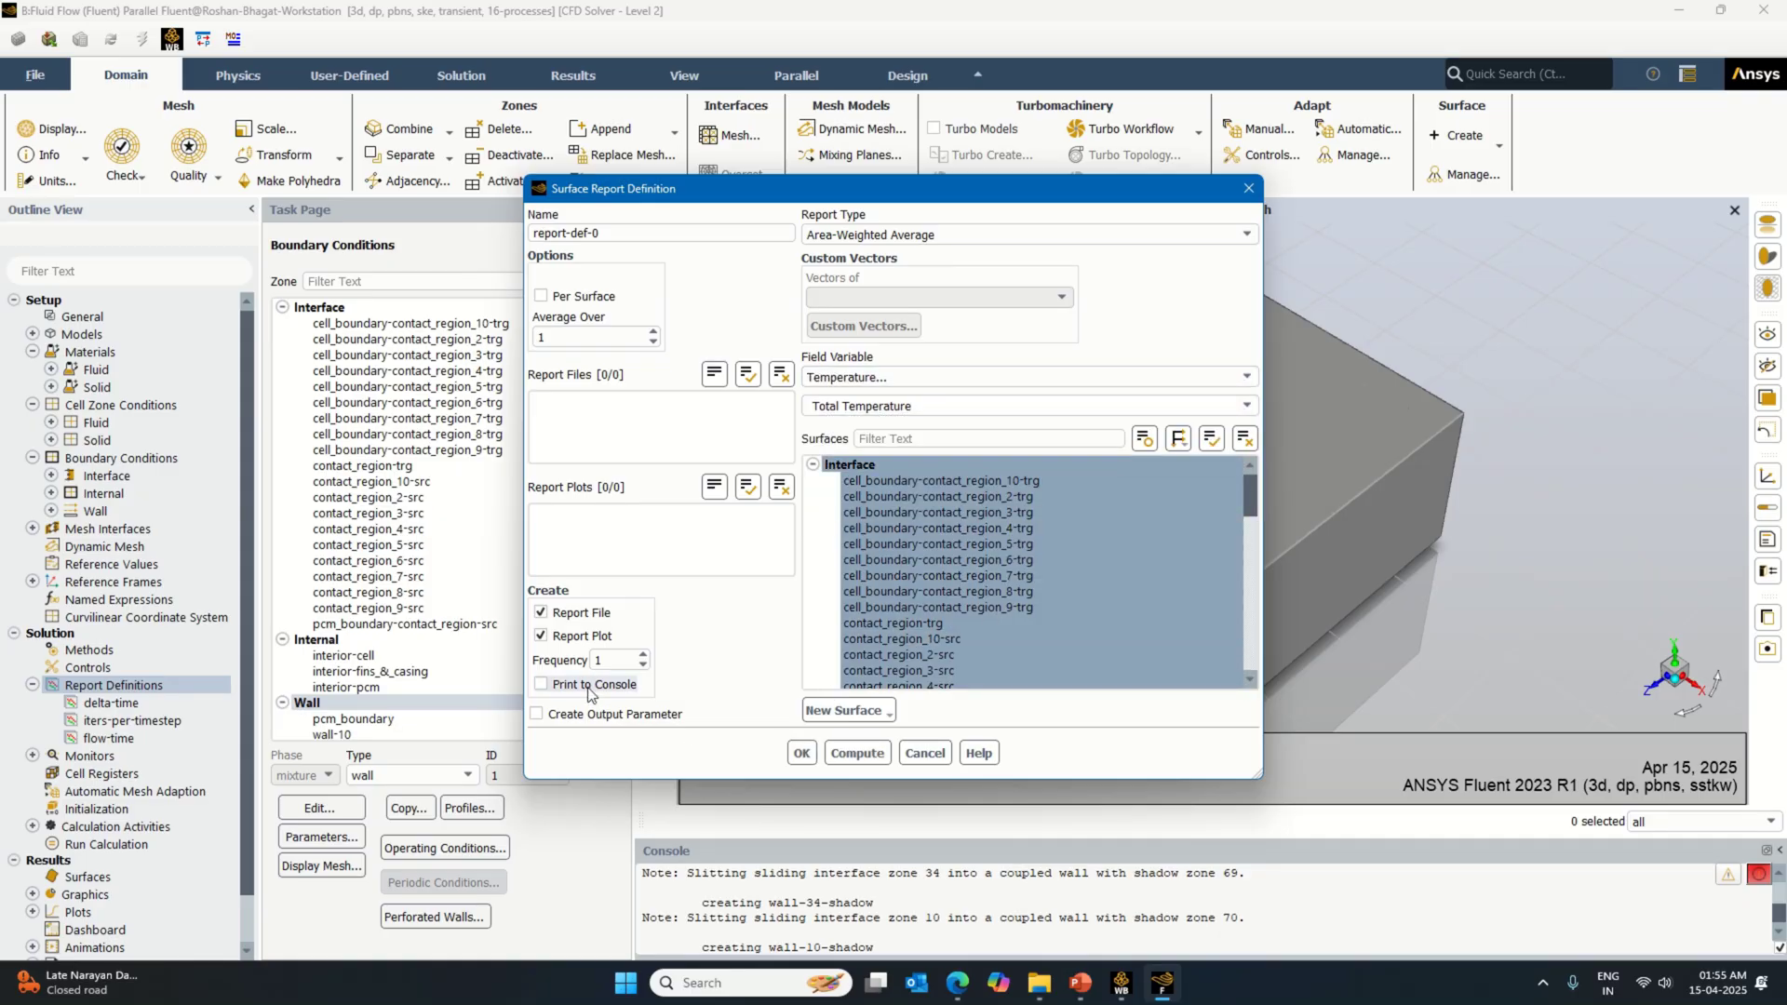
pyautogui.click(590, 717)
pyautogui.click(535, 233)
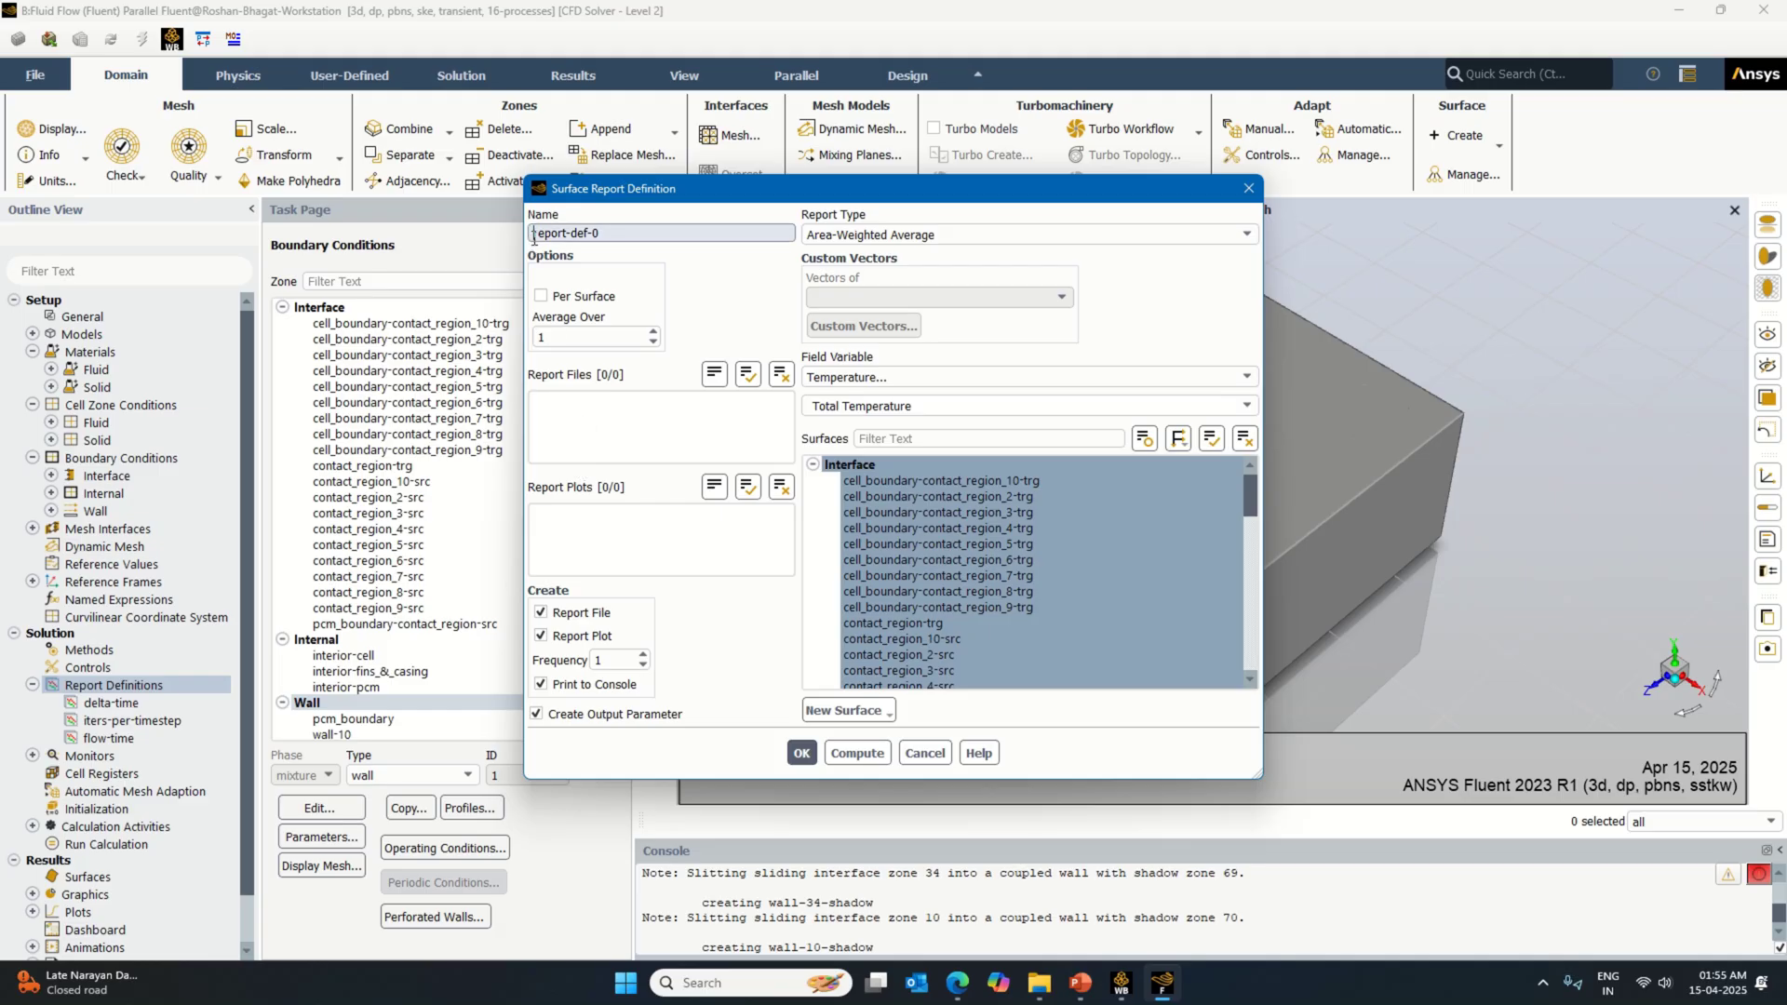
pyautogui.write('system-temp-')
pyautogui.click(802, 754)
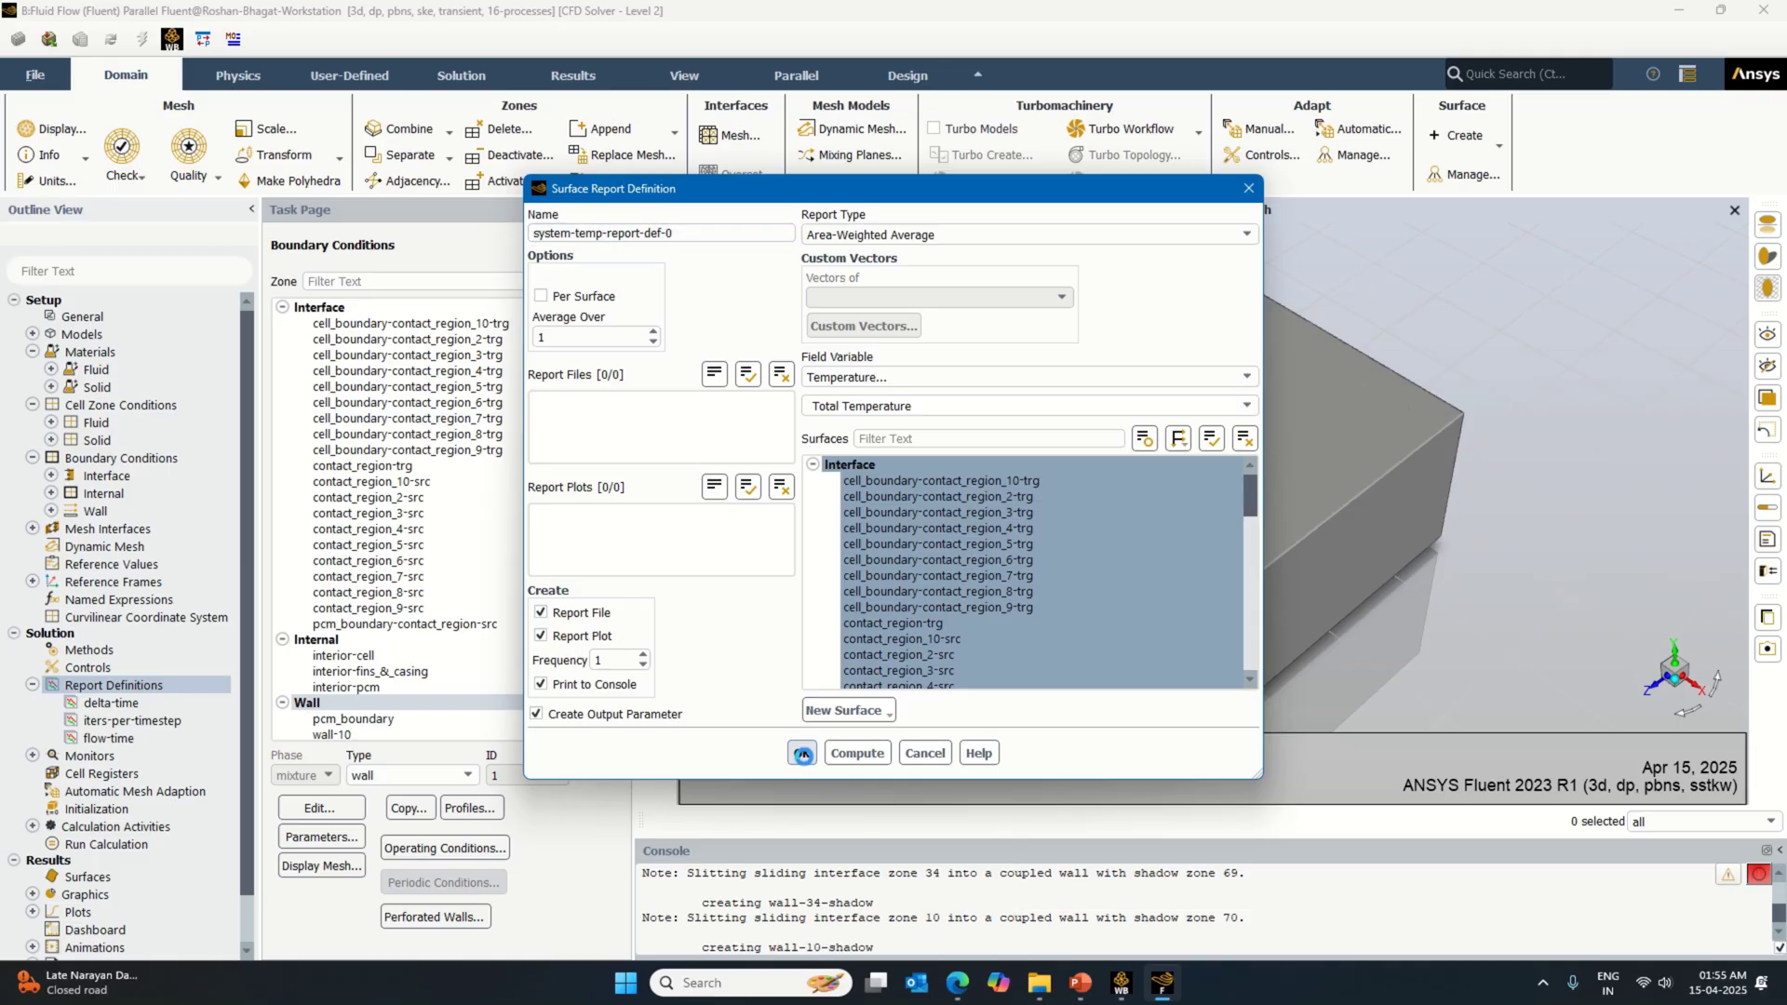
pyautogui.click(860, 707)
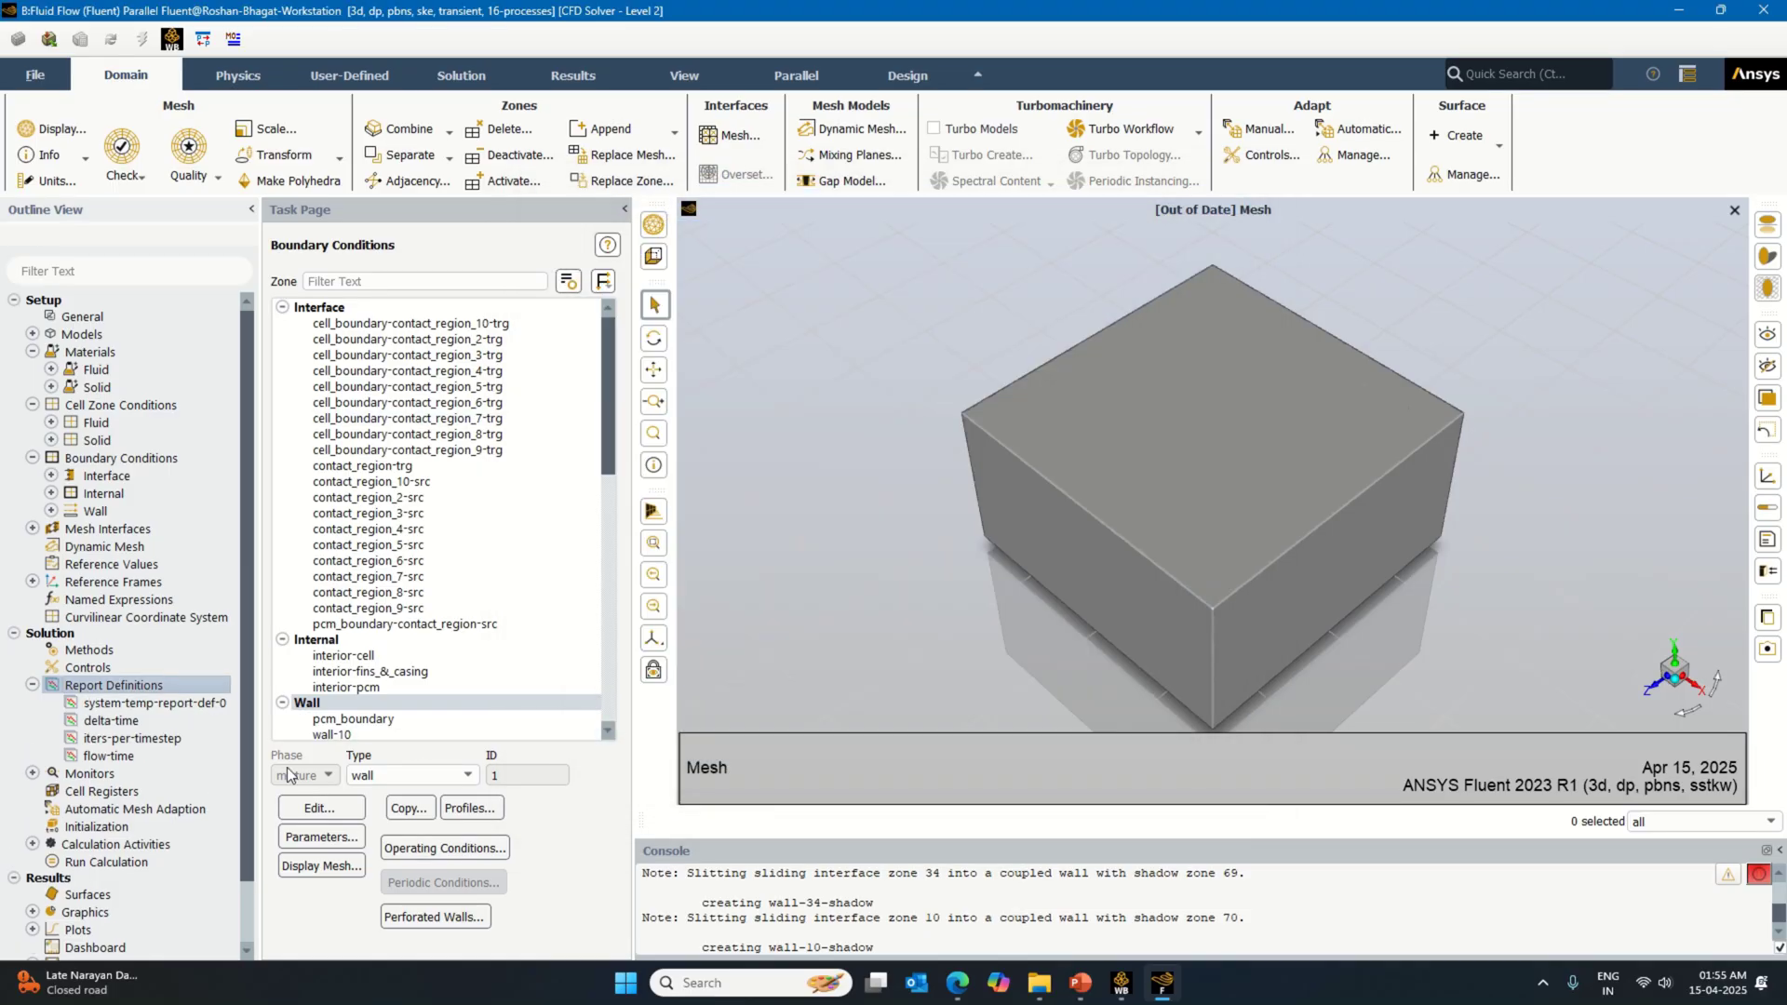
# Step: Review the solution initialization settings
pyautogui.click(96, 827)
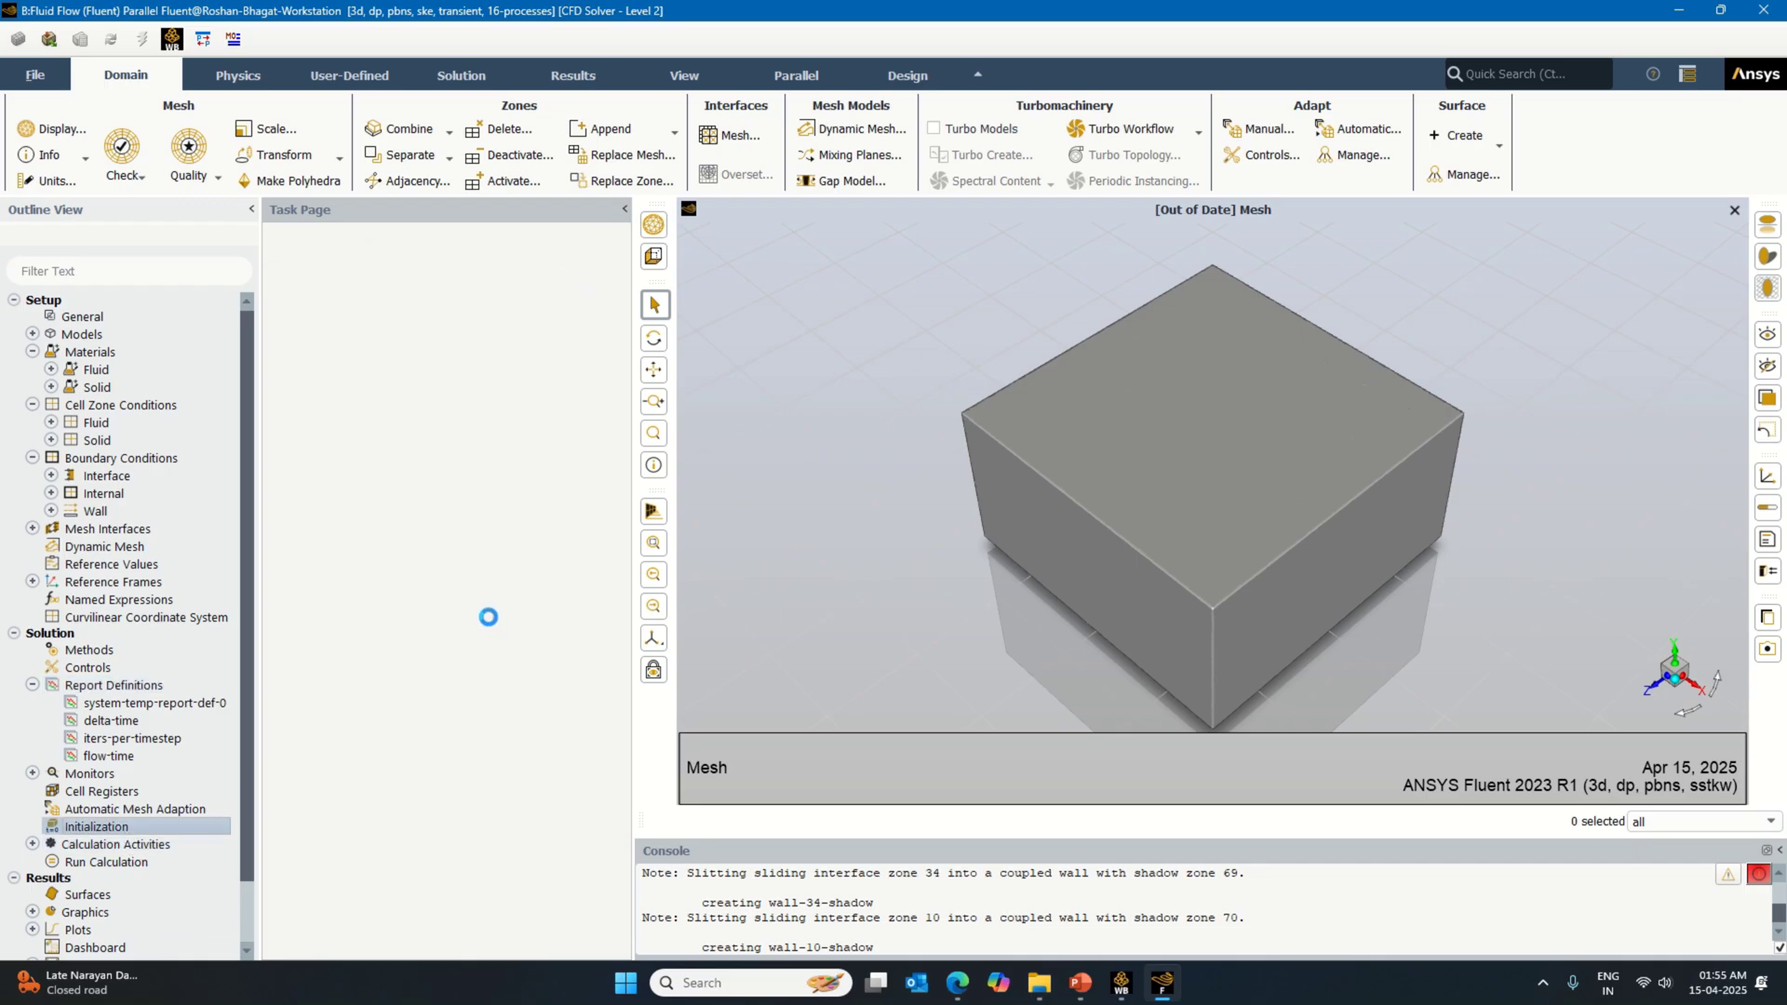
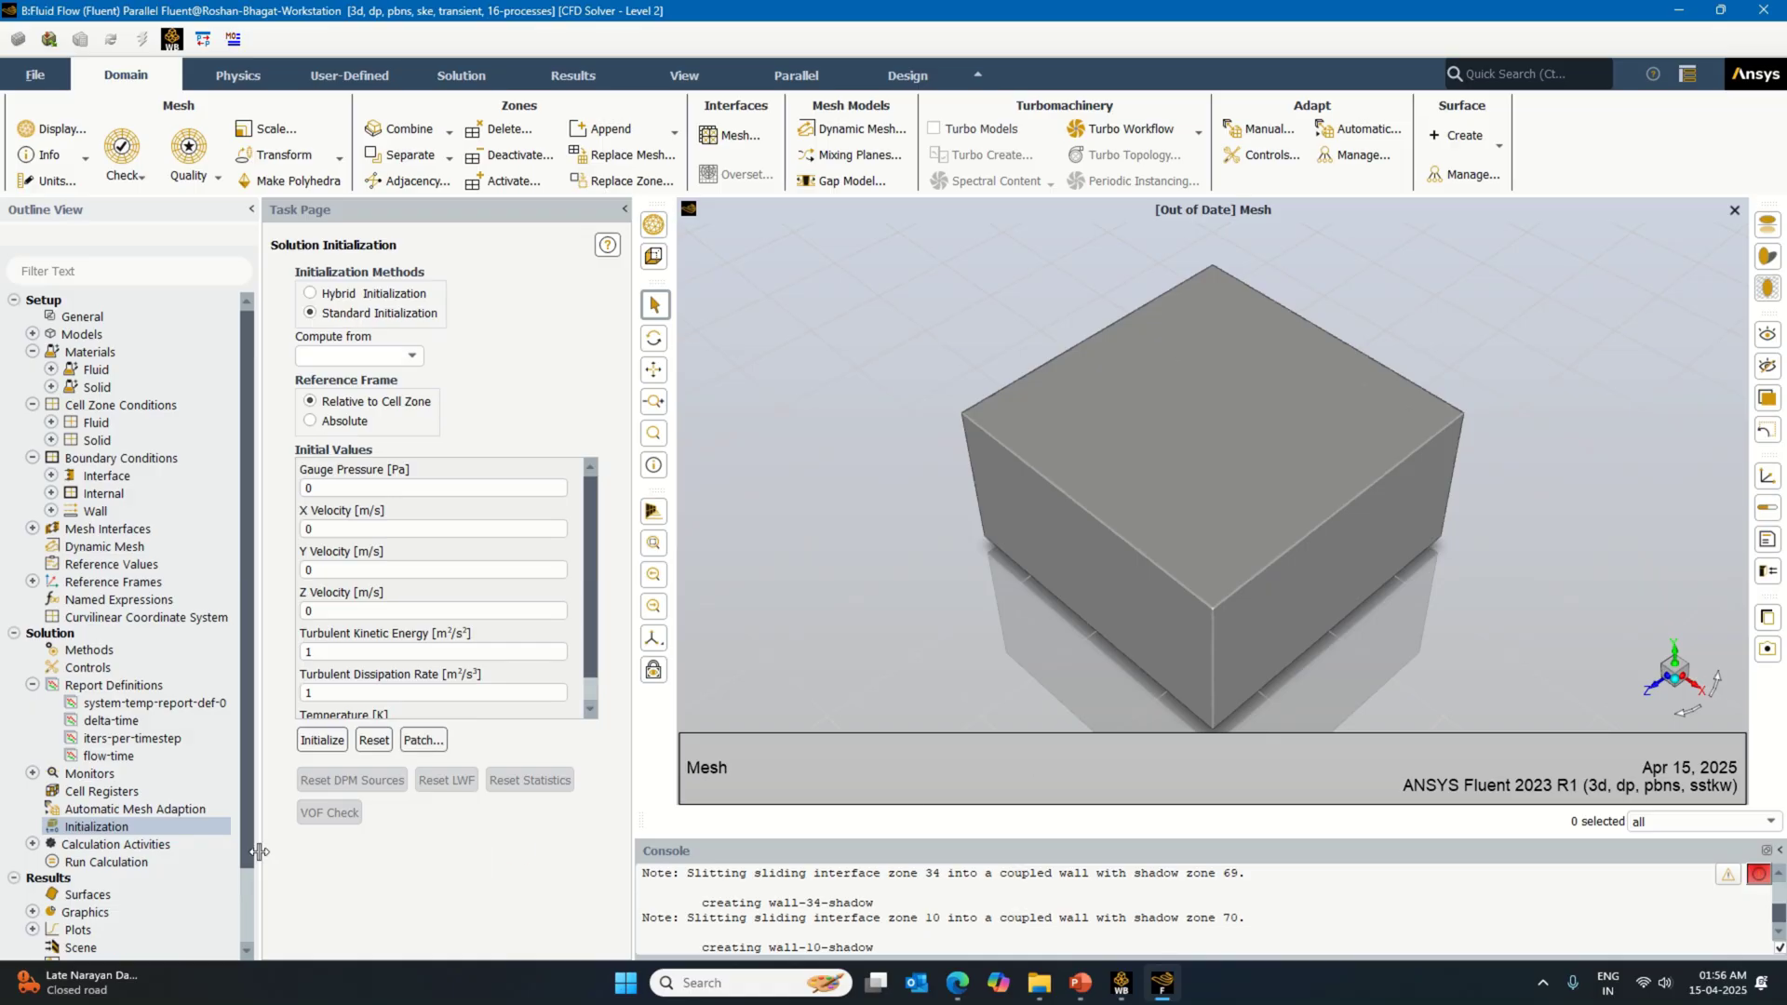
# Step: Start a solution animation definition and add a new contour object of Total Temperature on all surfaces
pyautogui.click(33, 844)
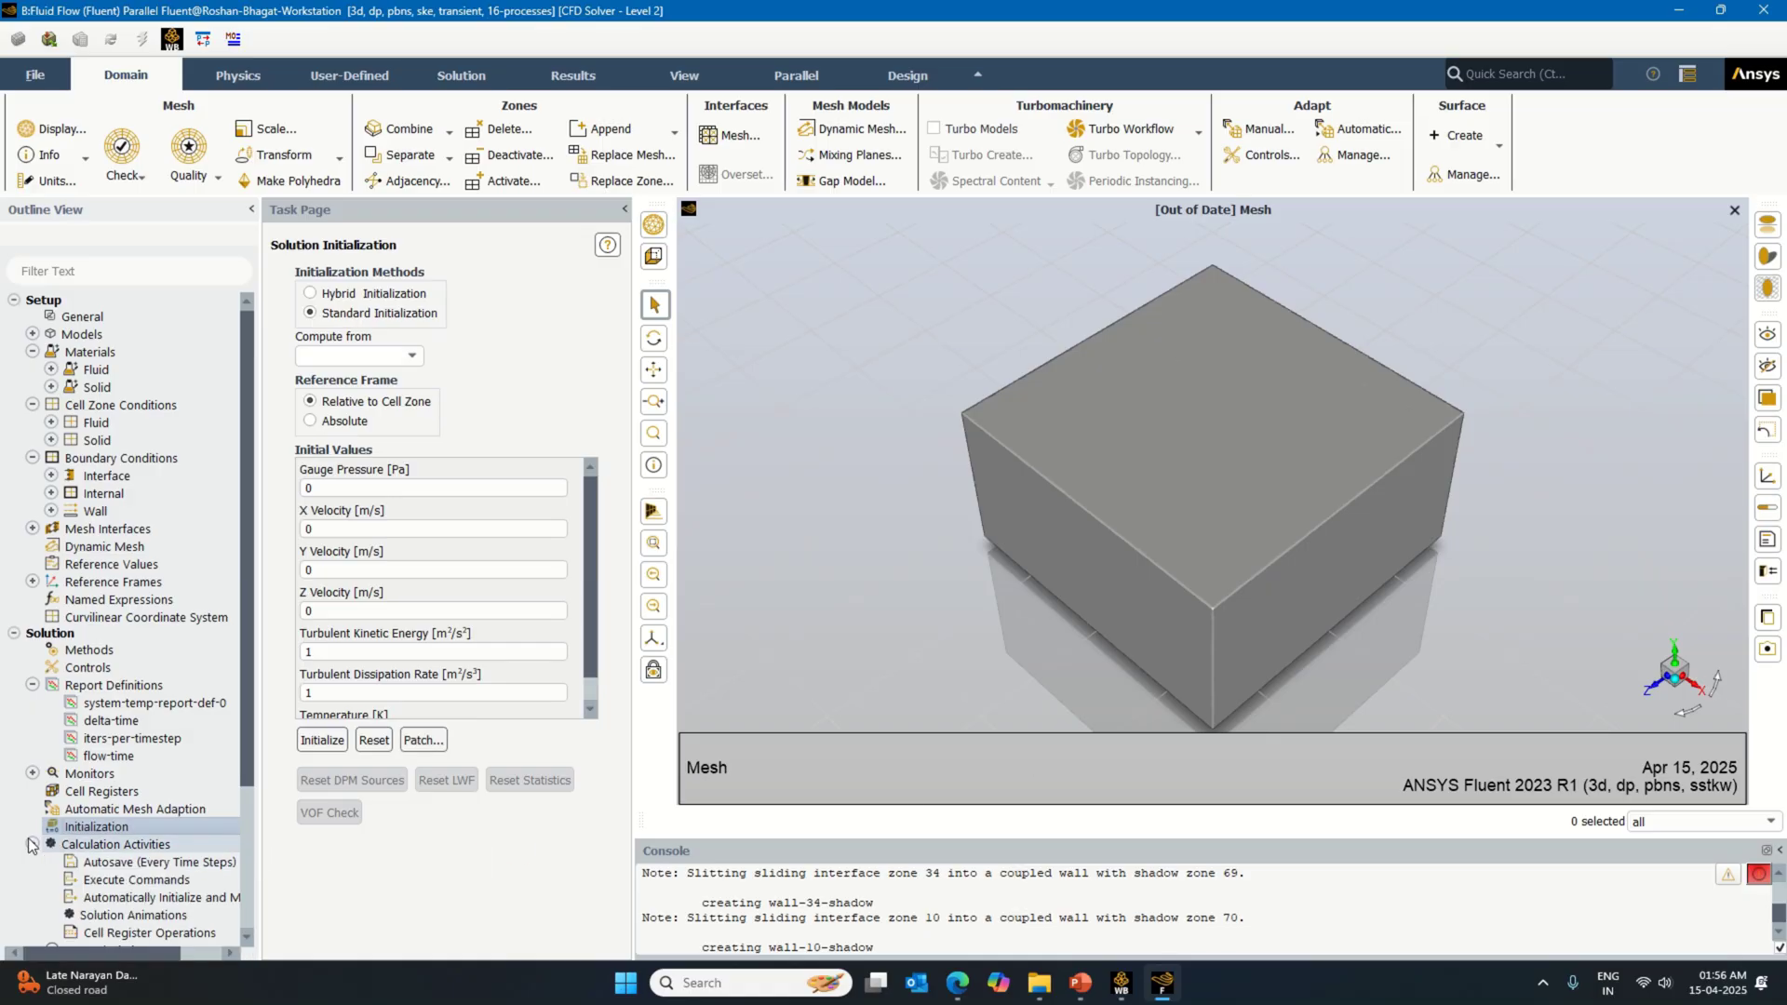
pyautogui.doubleClick(126, 915)
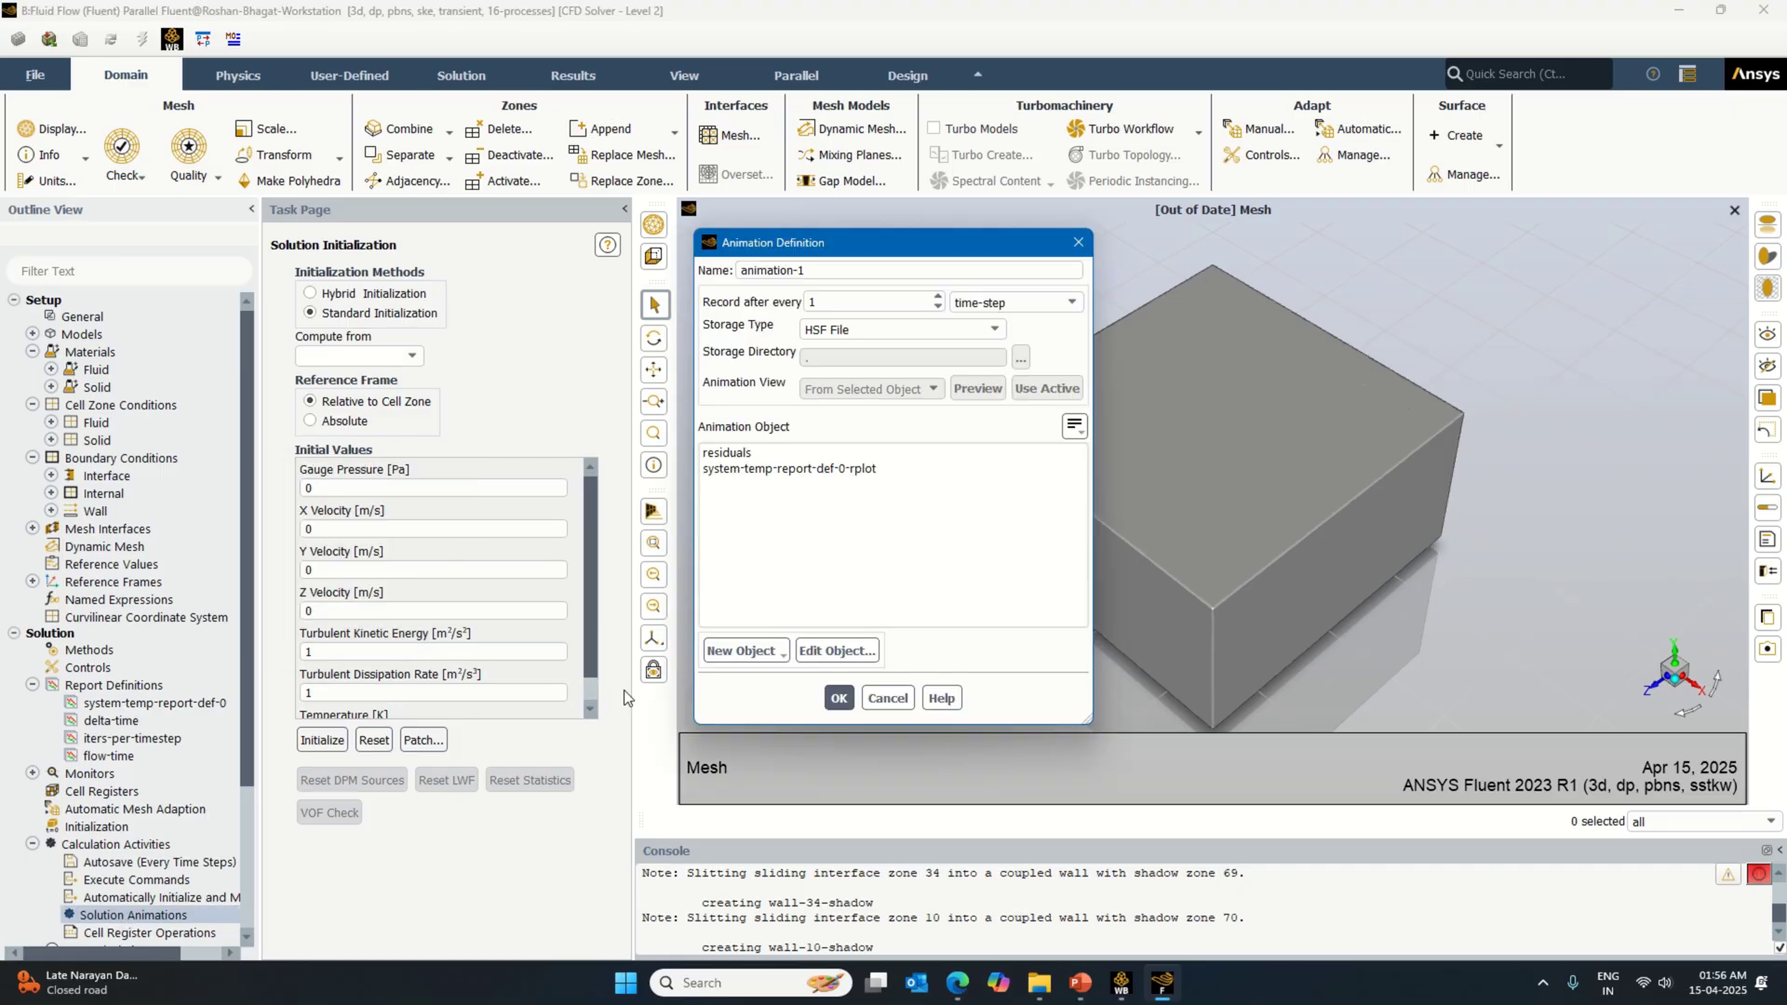
pyautogui.click(745, 651)
pyautogui.click(758, 700)
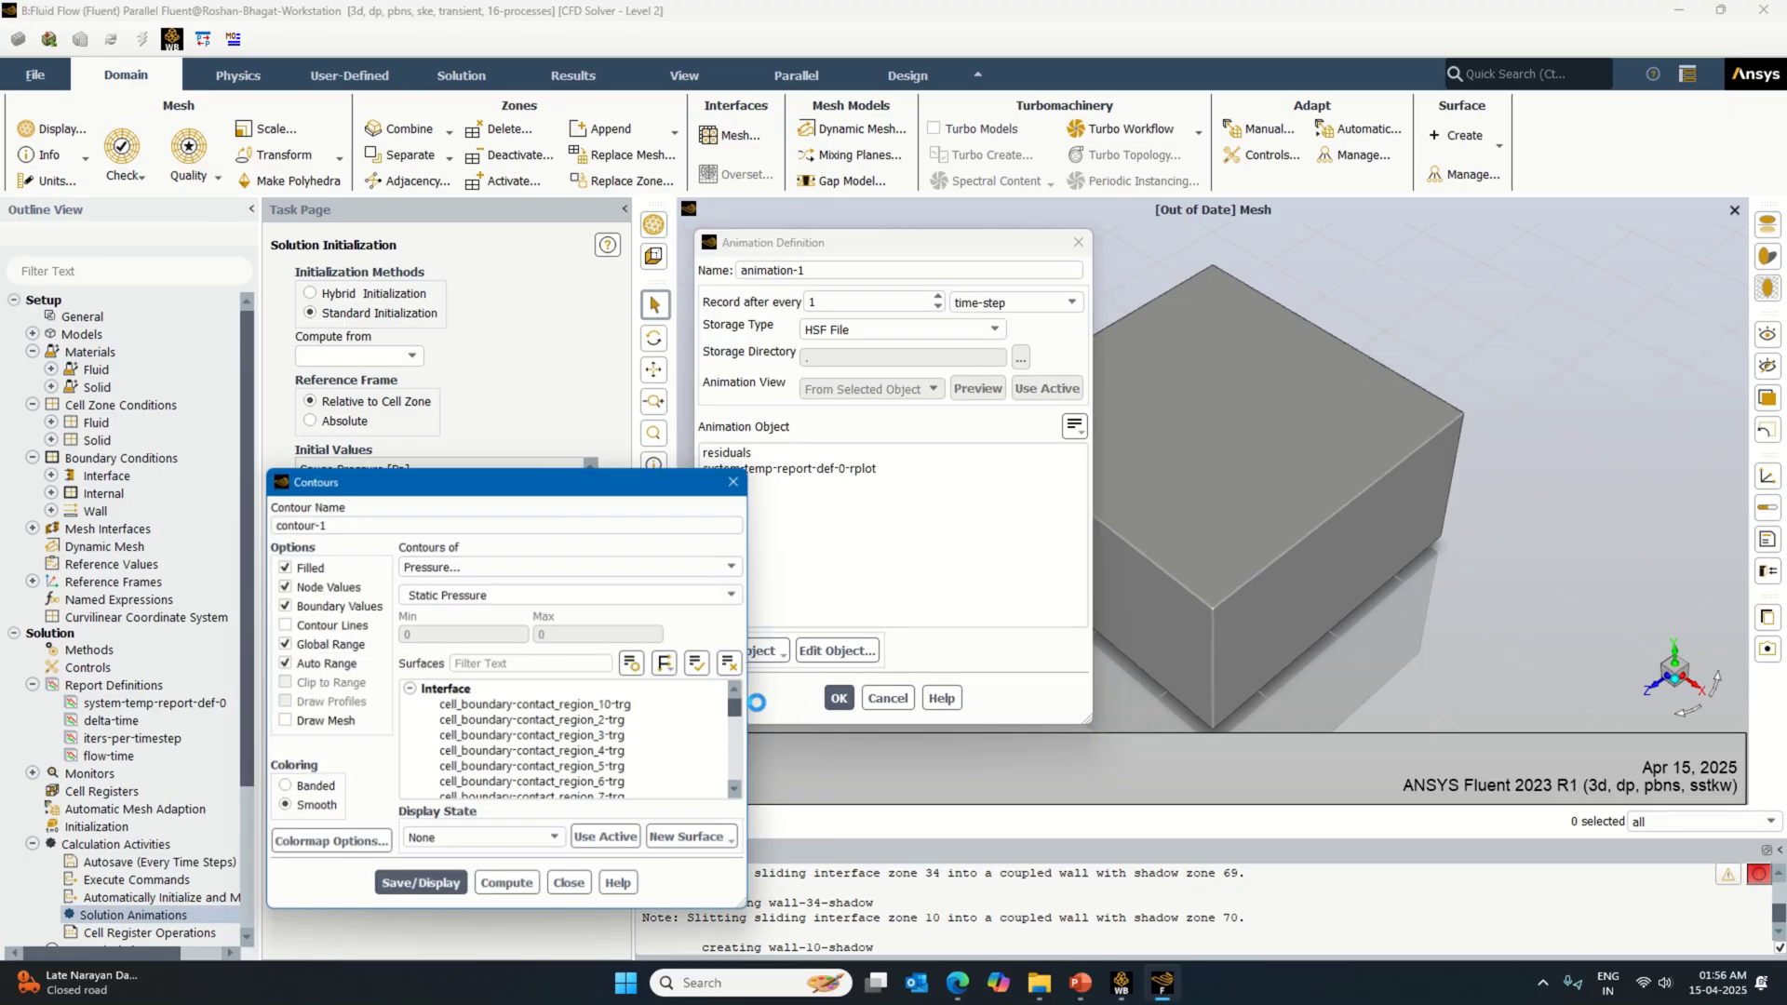
pyautogui.click(663, 567)
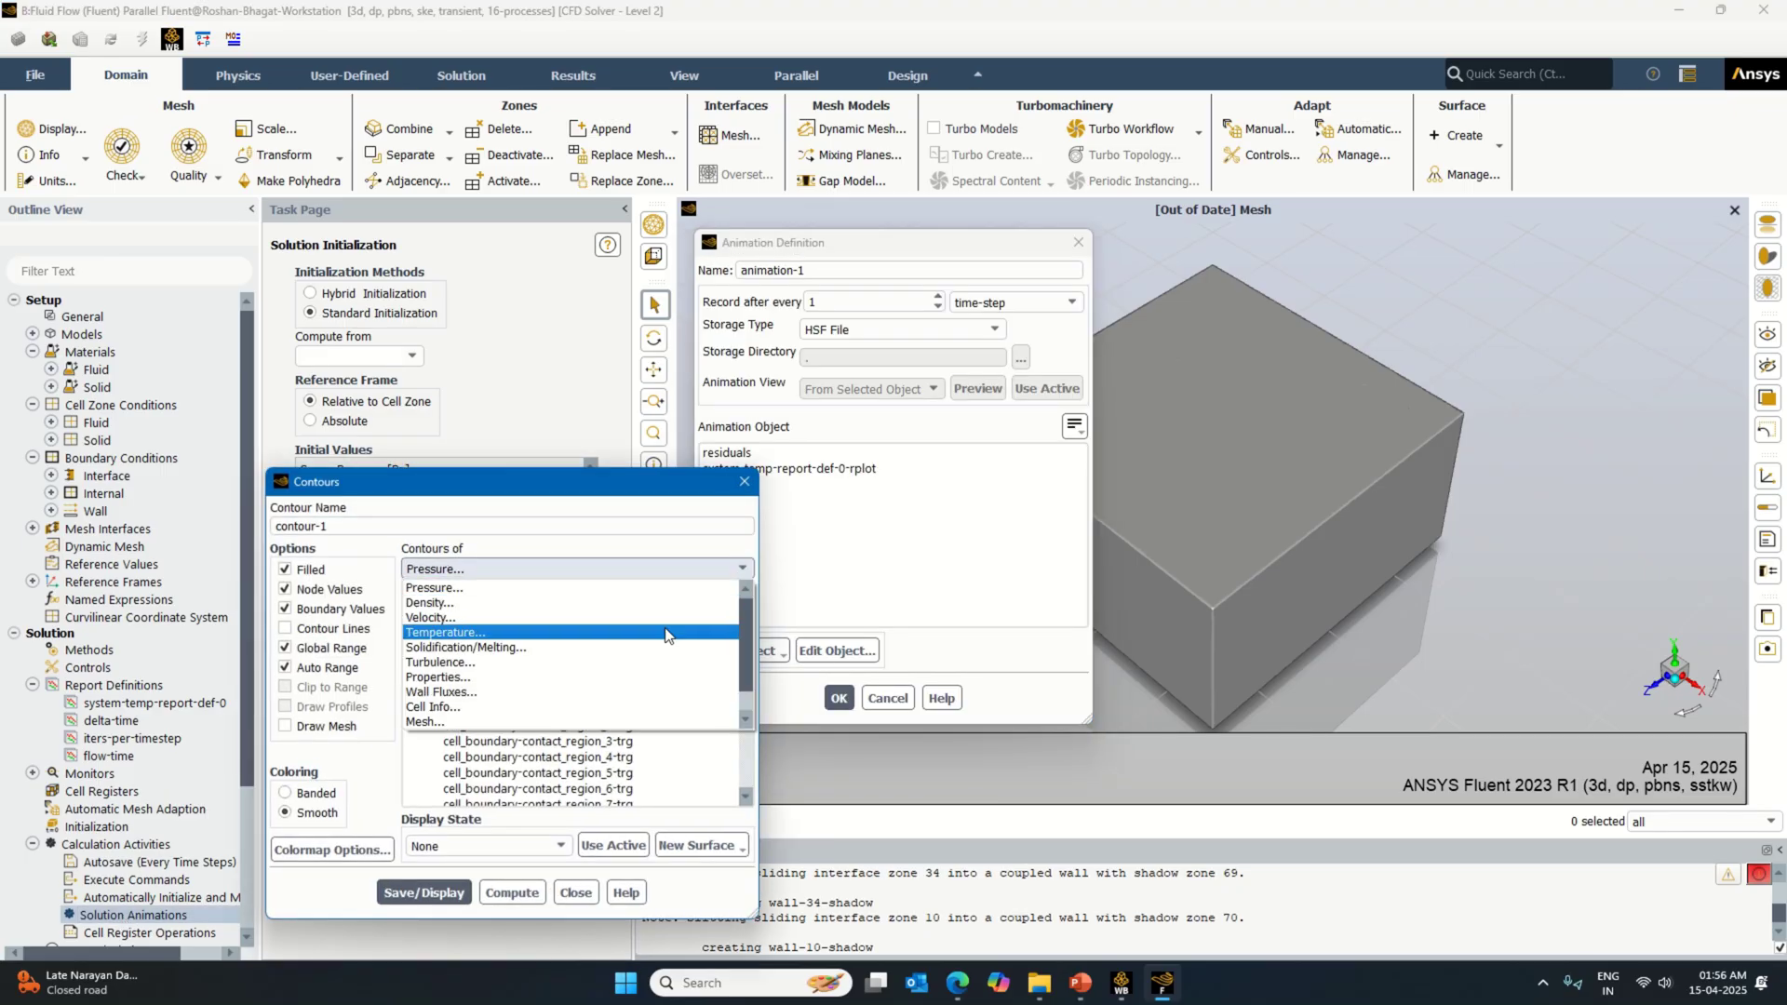
pyautogui.click(666, 633)
pyautogui.click(742, 597)
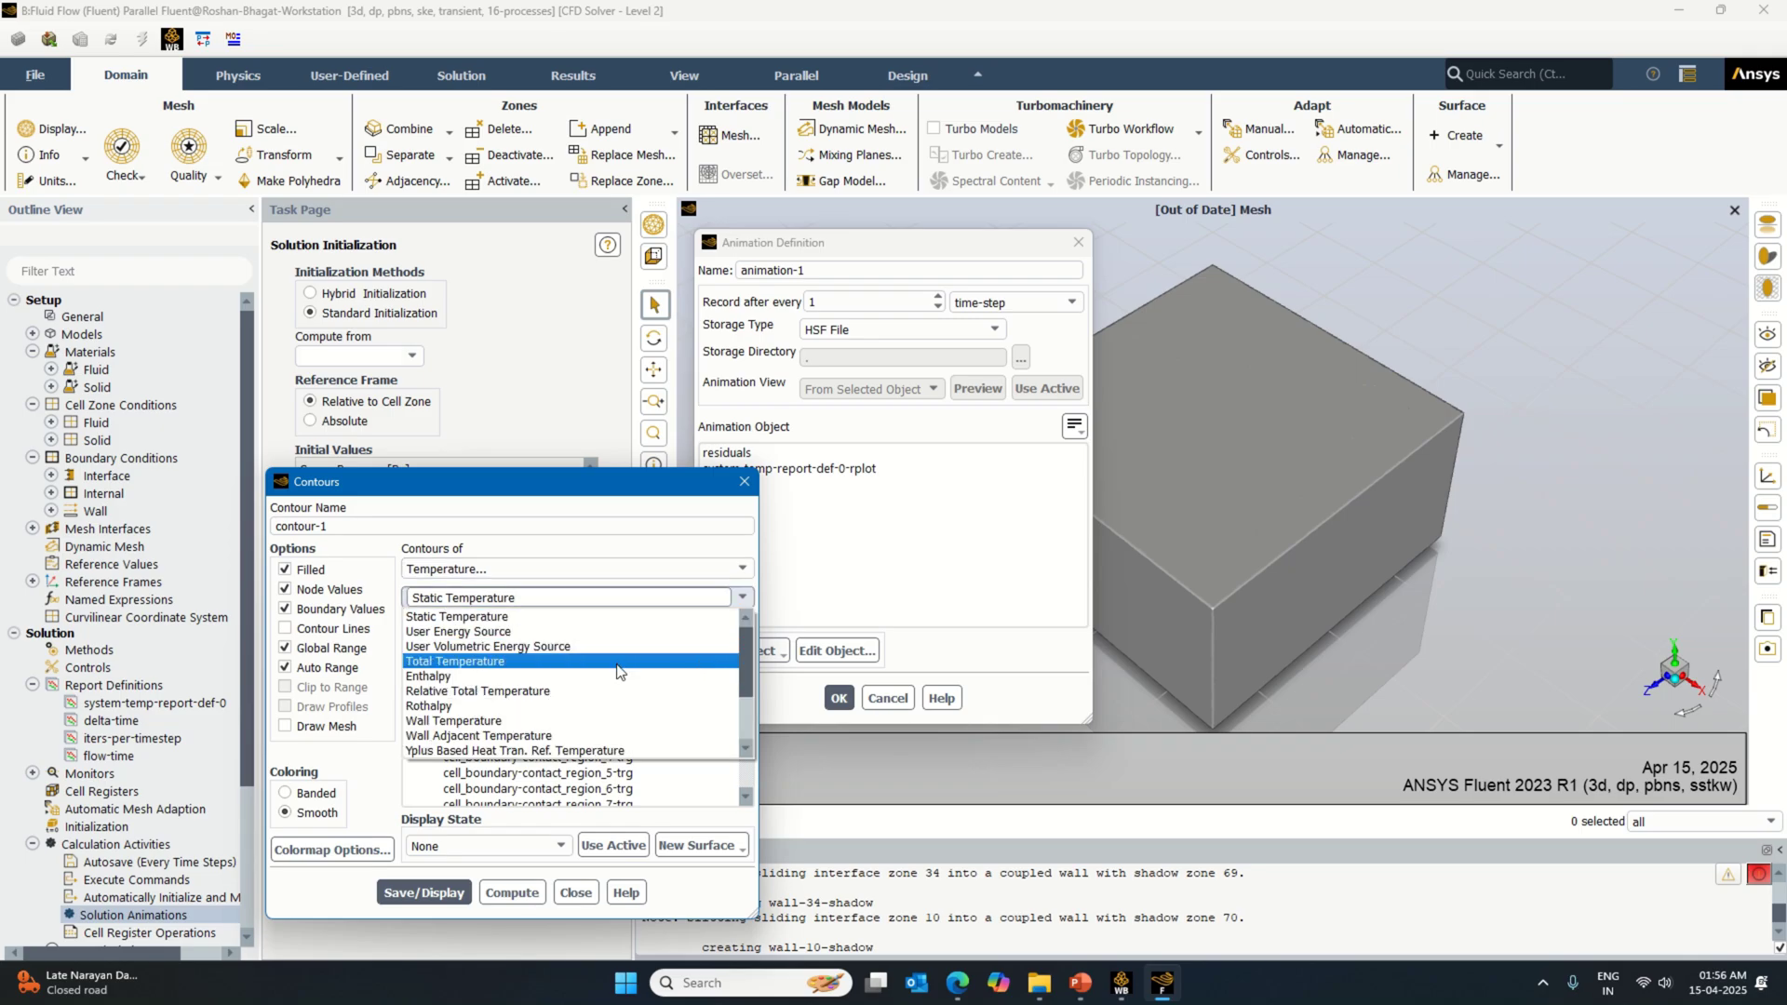
pyautogui.click(619, 662)
pyautogui.click(708, 667)
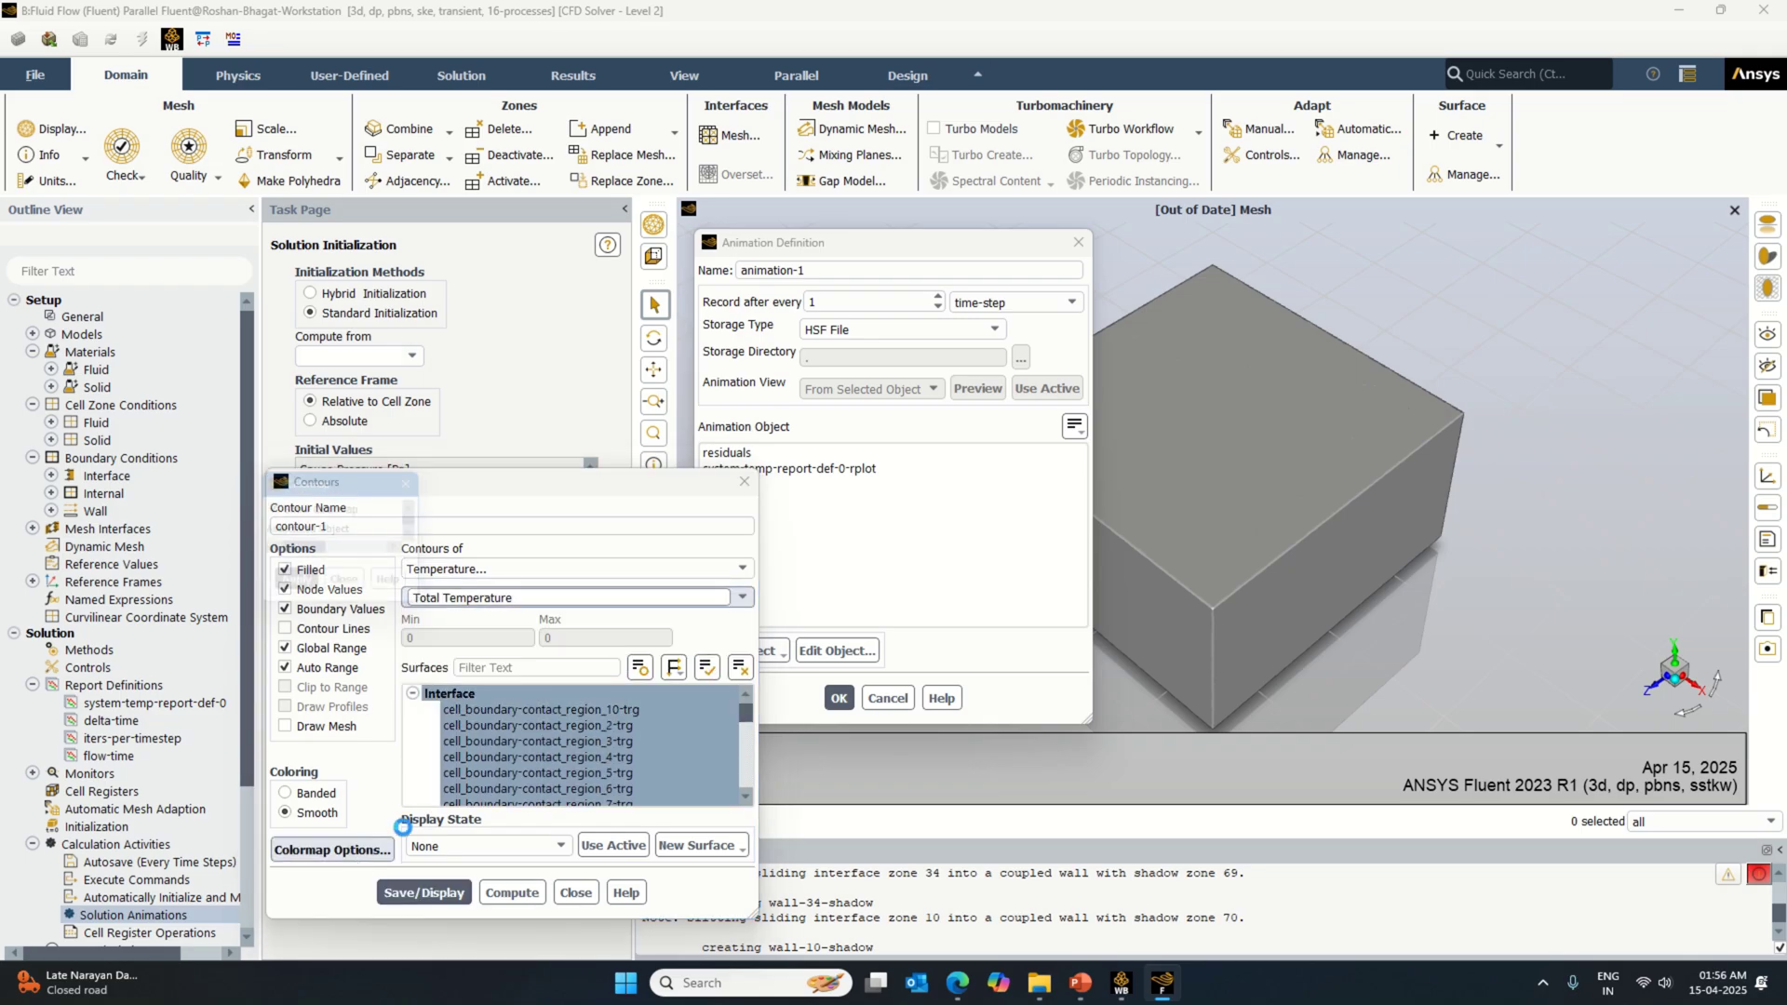
# Step: Set the colormap number format of contour-1 to float, then save and display the contour
pyautogui.click(742, 460)
pyautogui.click(722, 496)
pyautogui.click(840, 699)
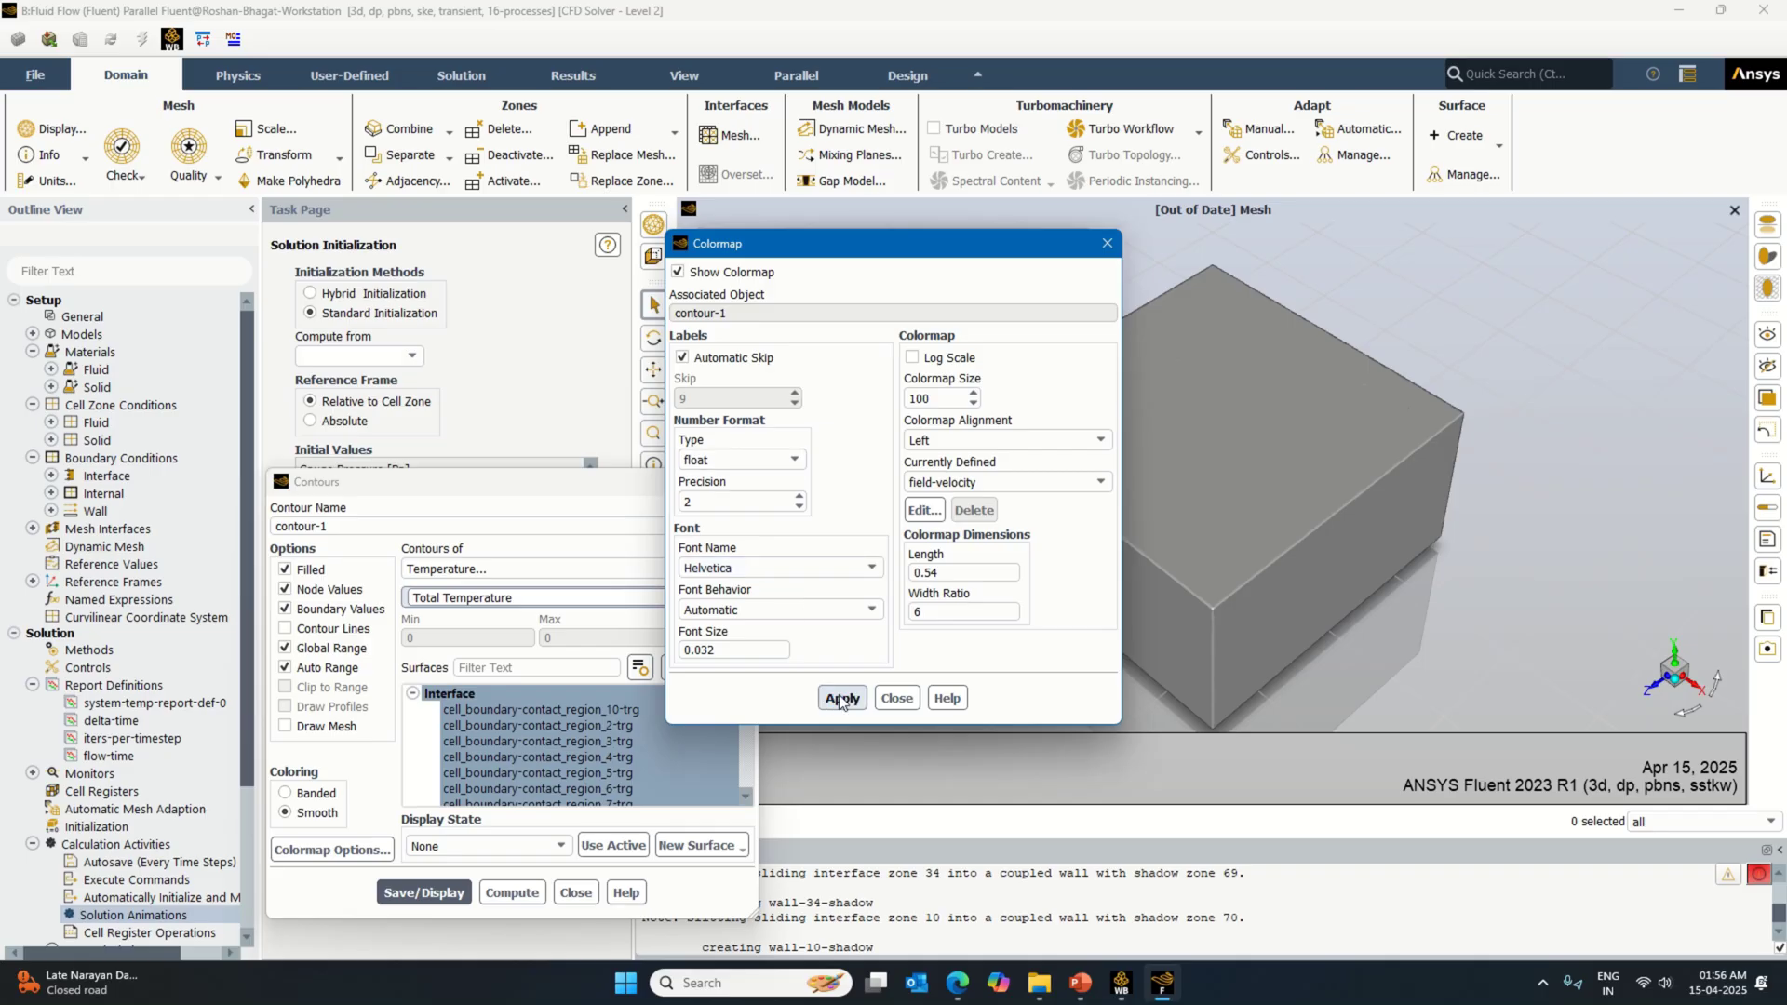
pyautogui.click(897, 699)
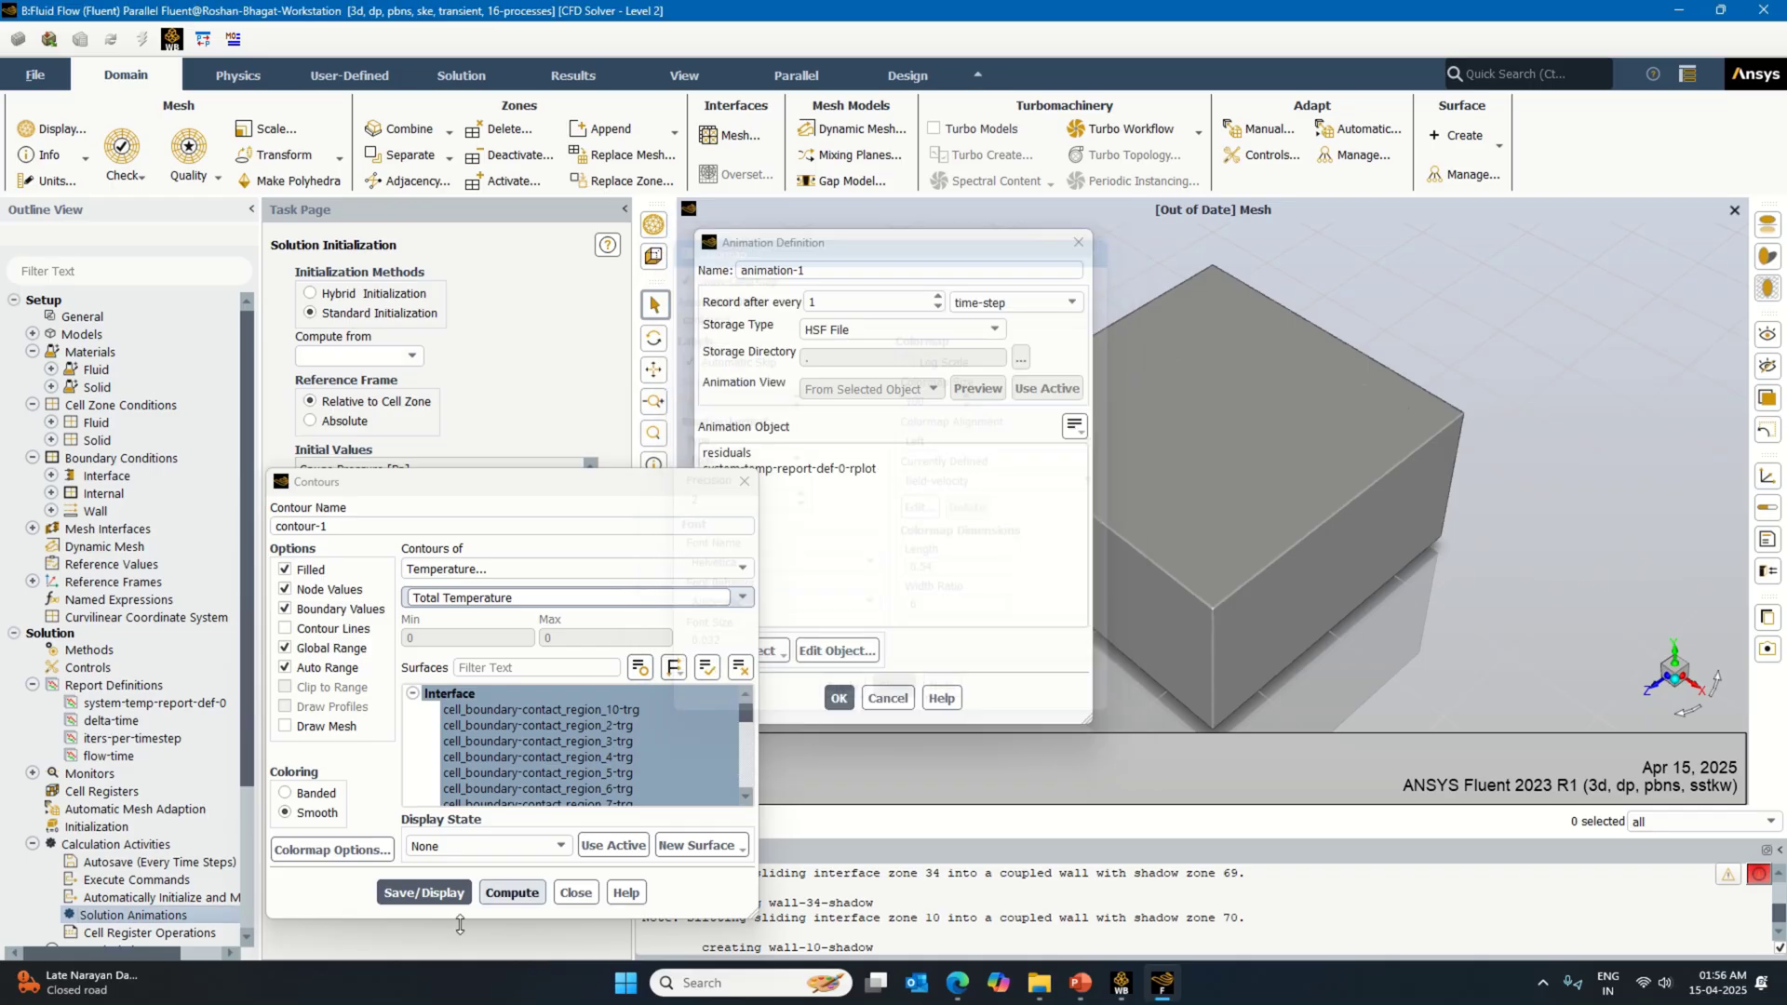
pyautogui.click(425, 892)
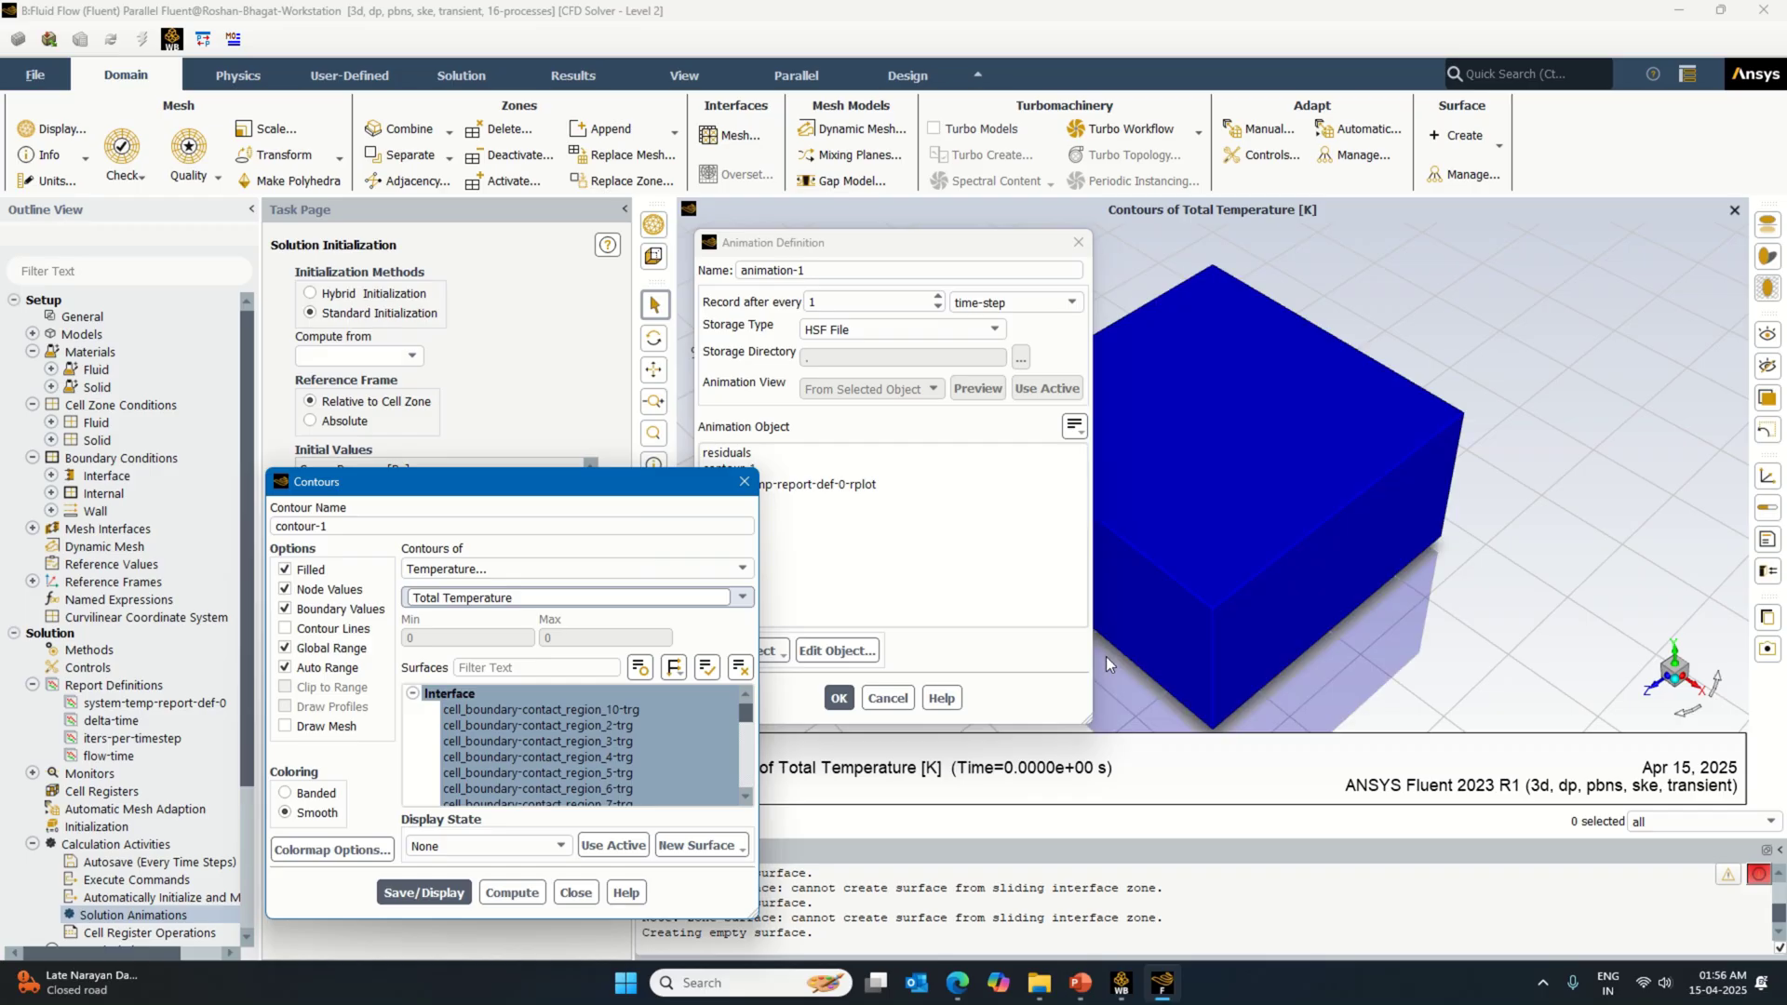
# Step: Animate contour-1 after every time-step and save the animation as system-temp-animation-1
pyautogui.click(576, 892)
pyautogui.click(729, 468)
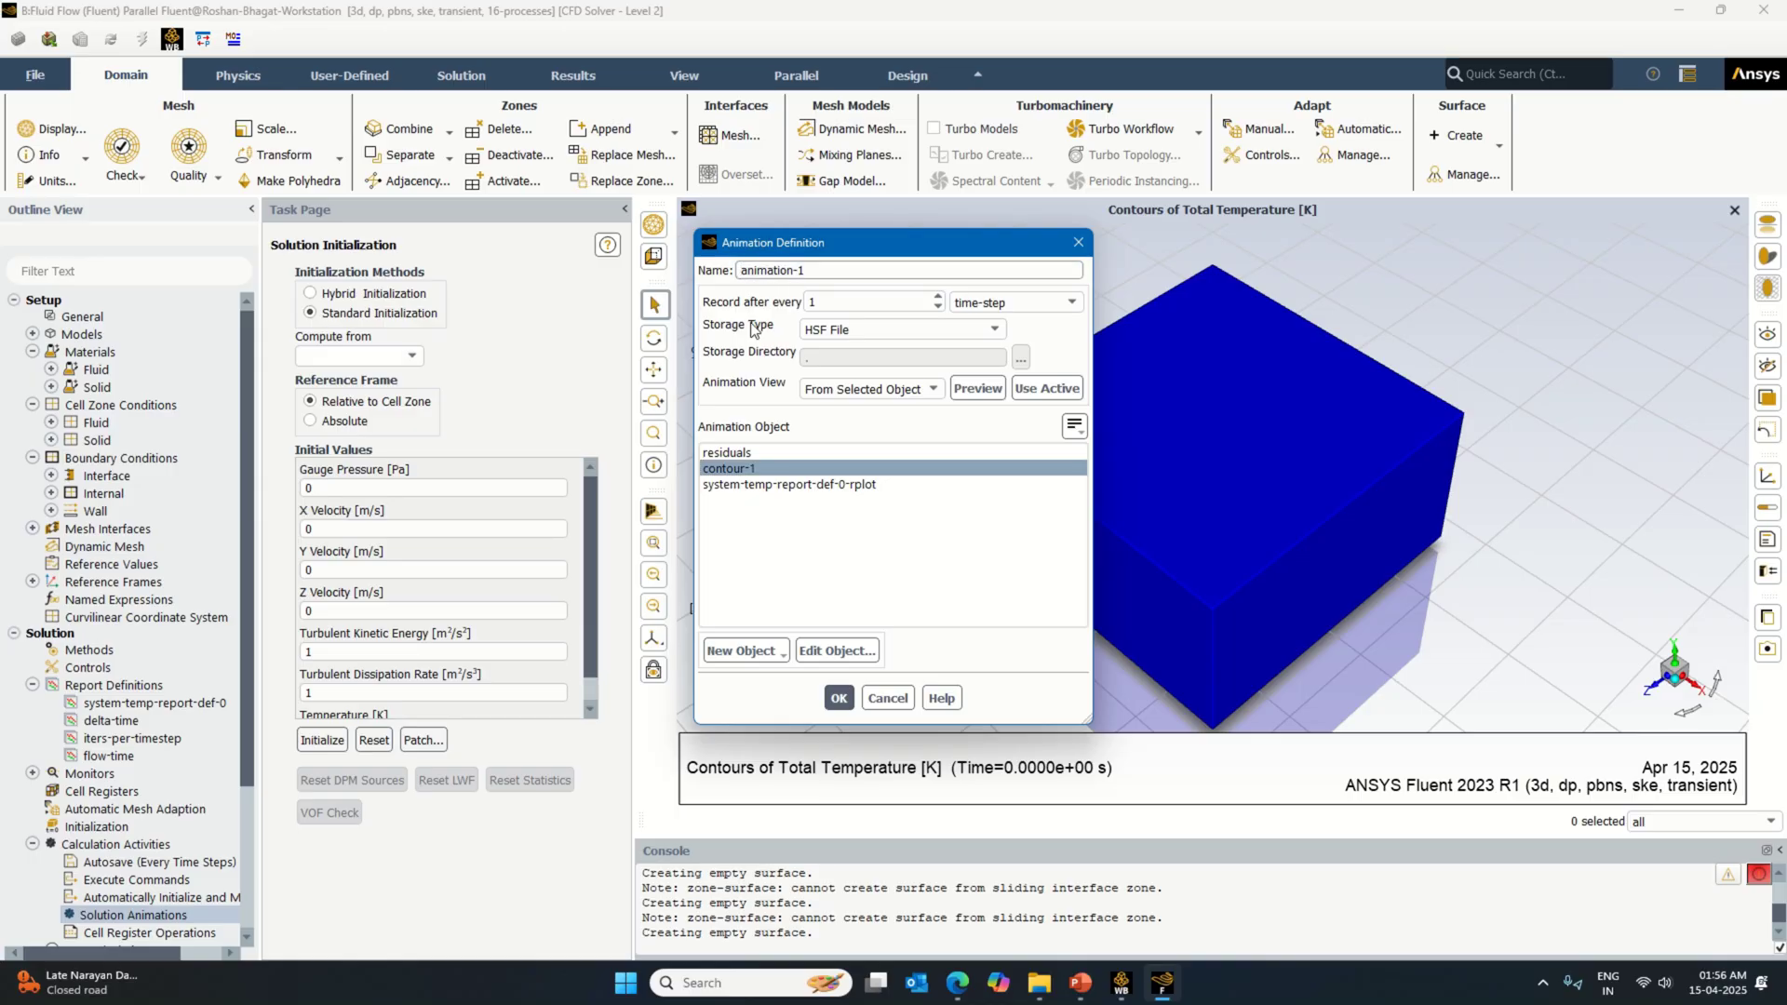
pyautogui.write('otal-temp')
pyautogui.press('BackSpace')
pyautogui.press('BackSpace')
pyautogui.press('BackSpace')
pyautogui.press('BackSpace')
pyautogui.press('BackSpace')
pyautogui.press('BackSpace')
pyautogui.press('BackSpace')
pyautogui.press('BackSpace')
pyautogui.press('BackSpace')
pyautogui.write('system-temp-')
pyautogui.click(837, 700)
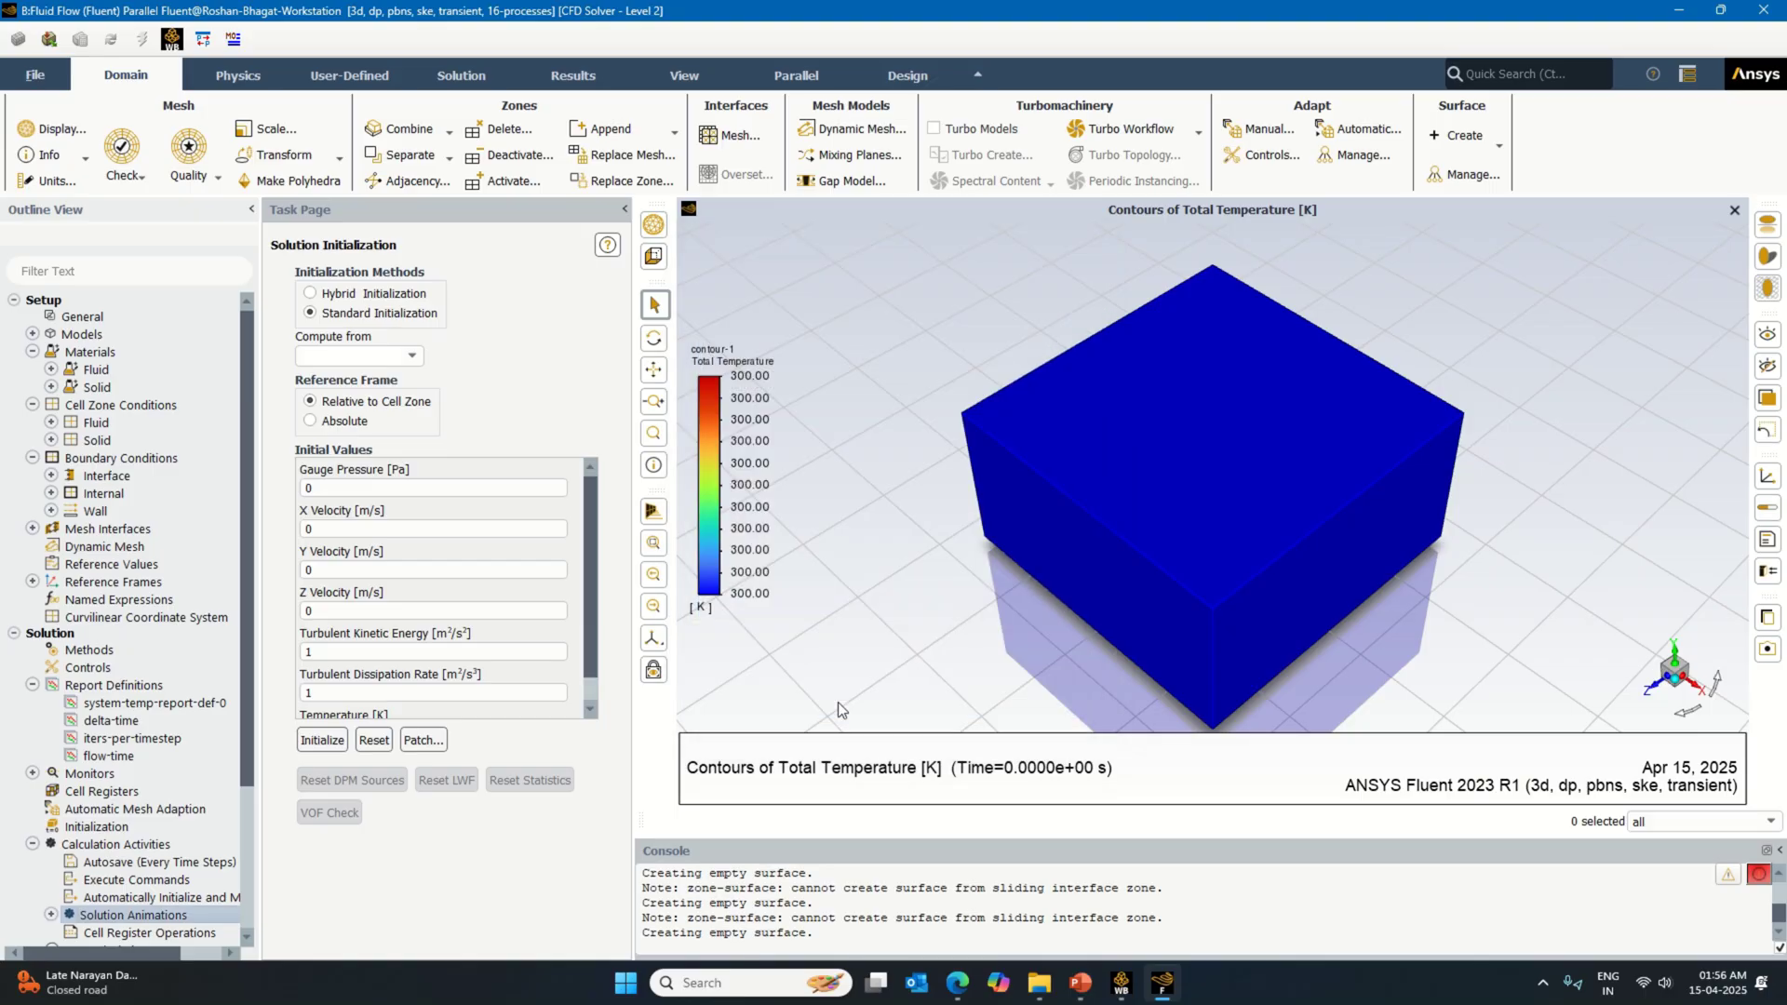
# Step: Start another animation with a new Total Temperature contour, contour-2, on the cell_boundary-contact_region trg surfaces and wall-cell
pyautogui.doubleClick(137, 916)
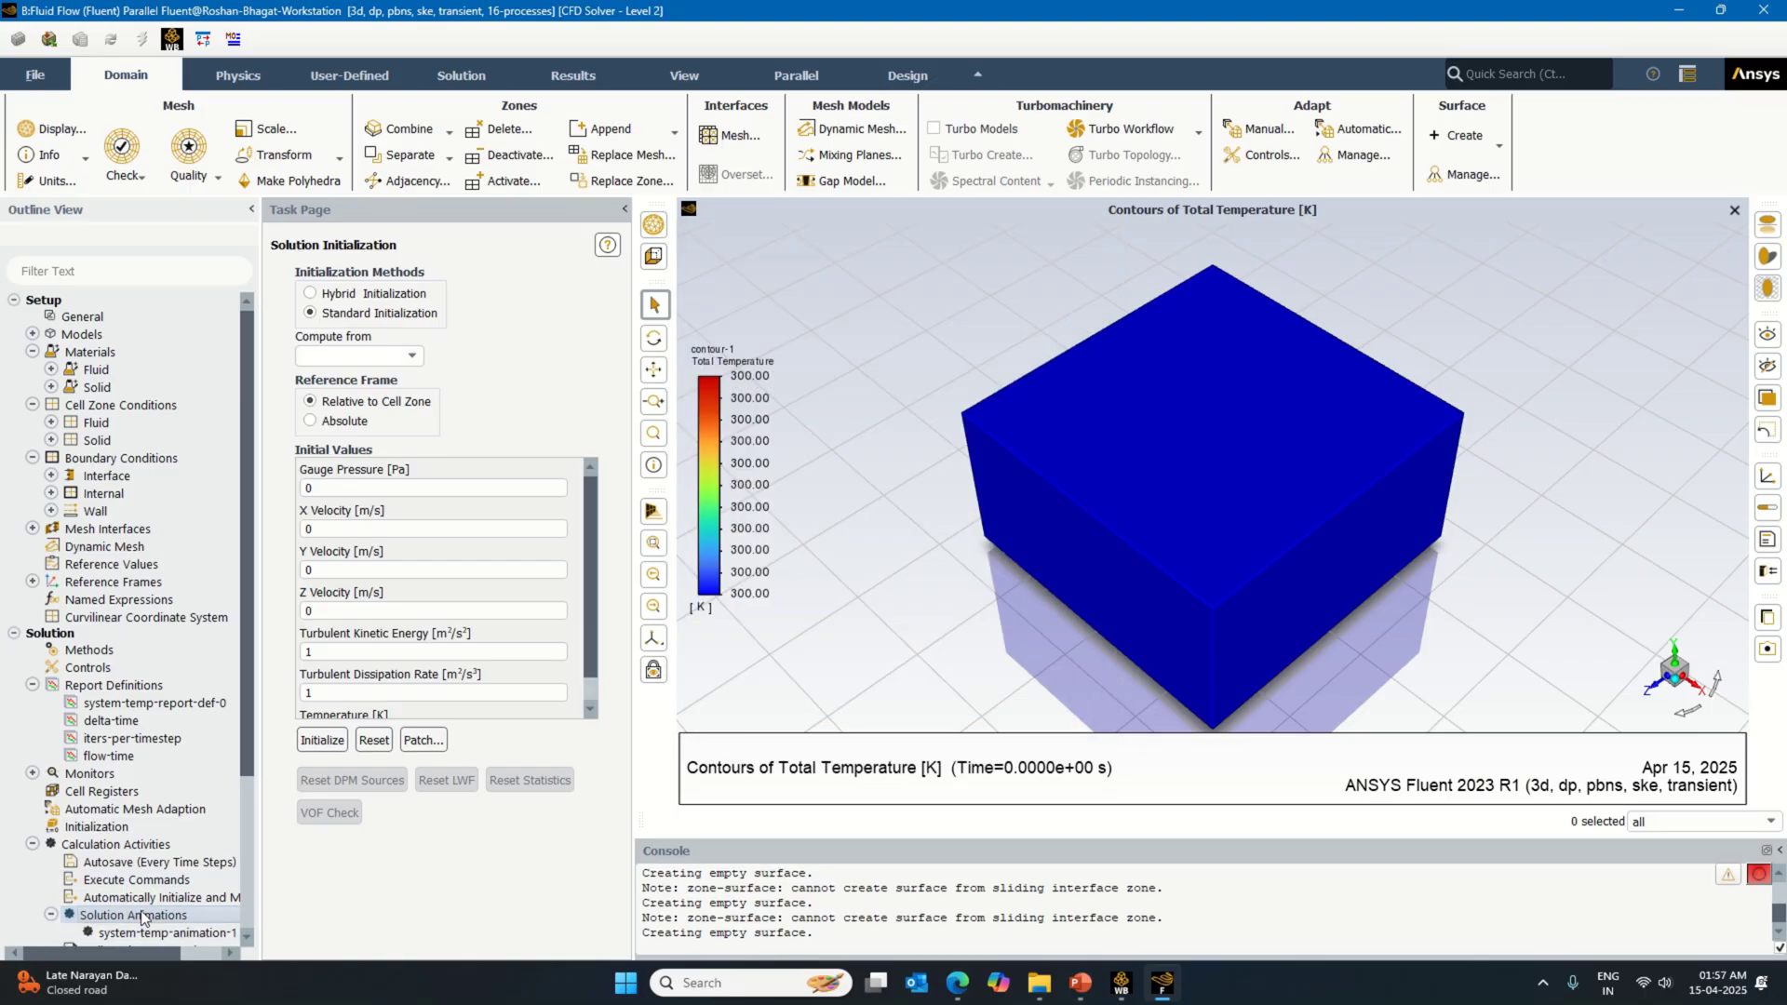
pyautogui.click(745, 651)
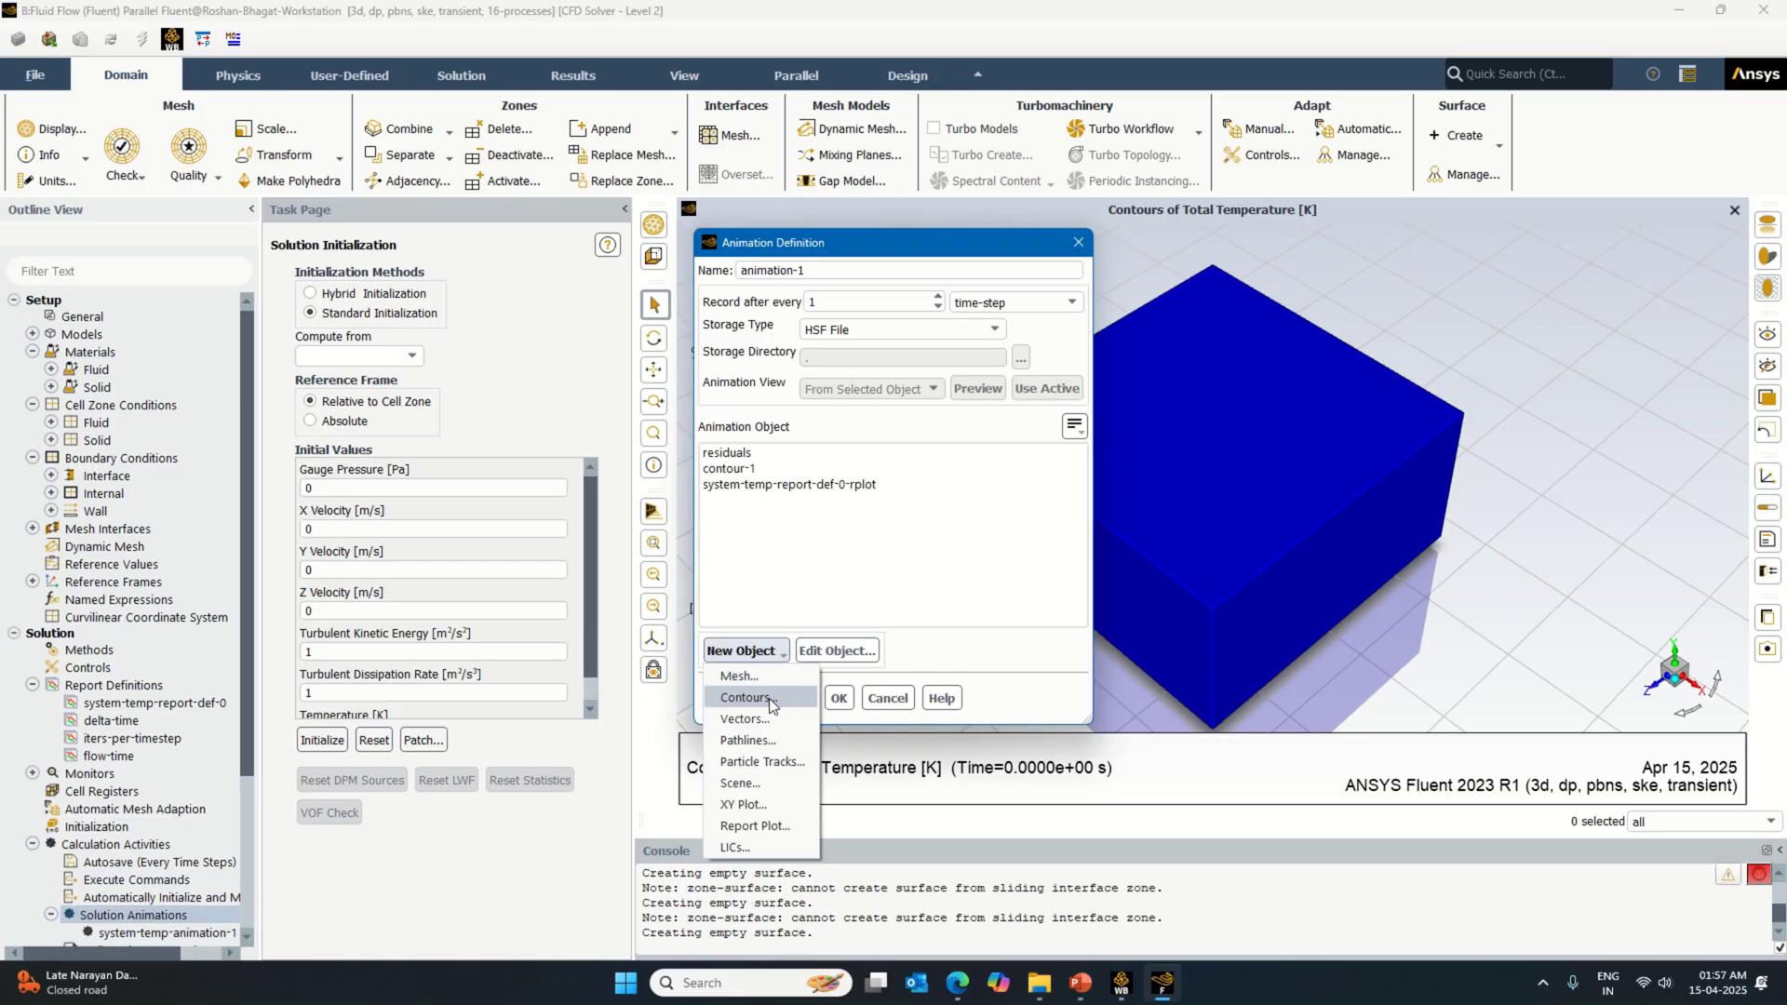
pyautogui.click(759, 713)
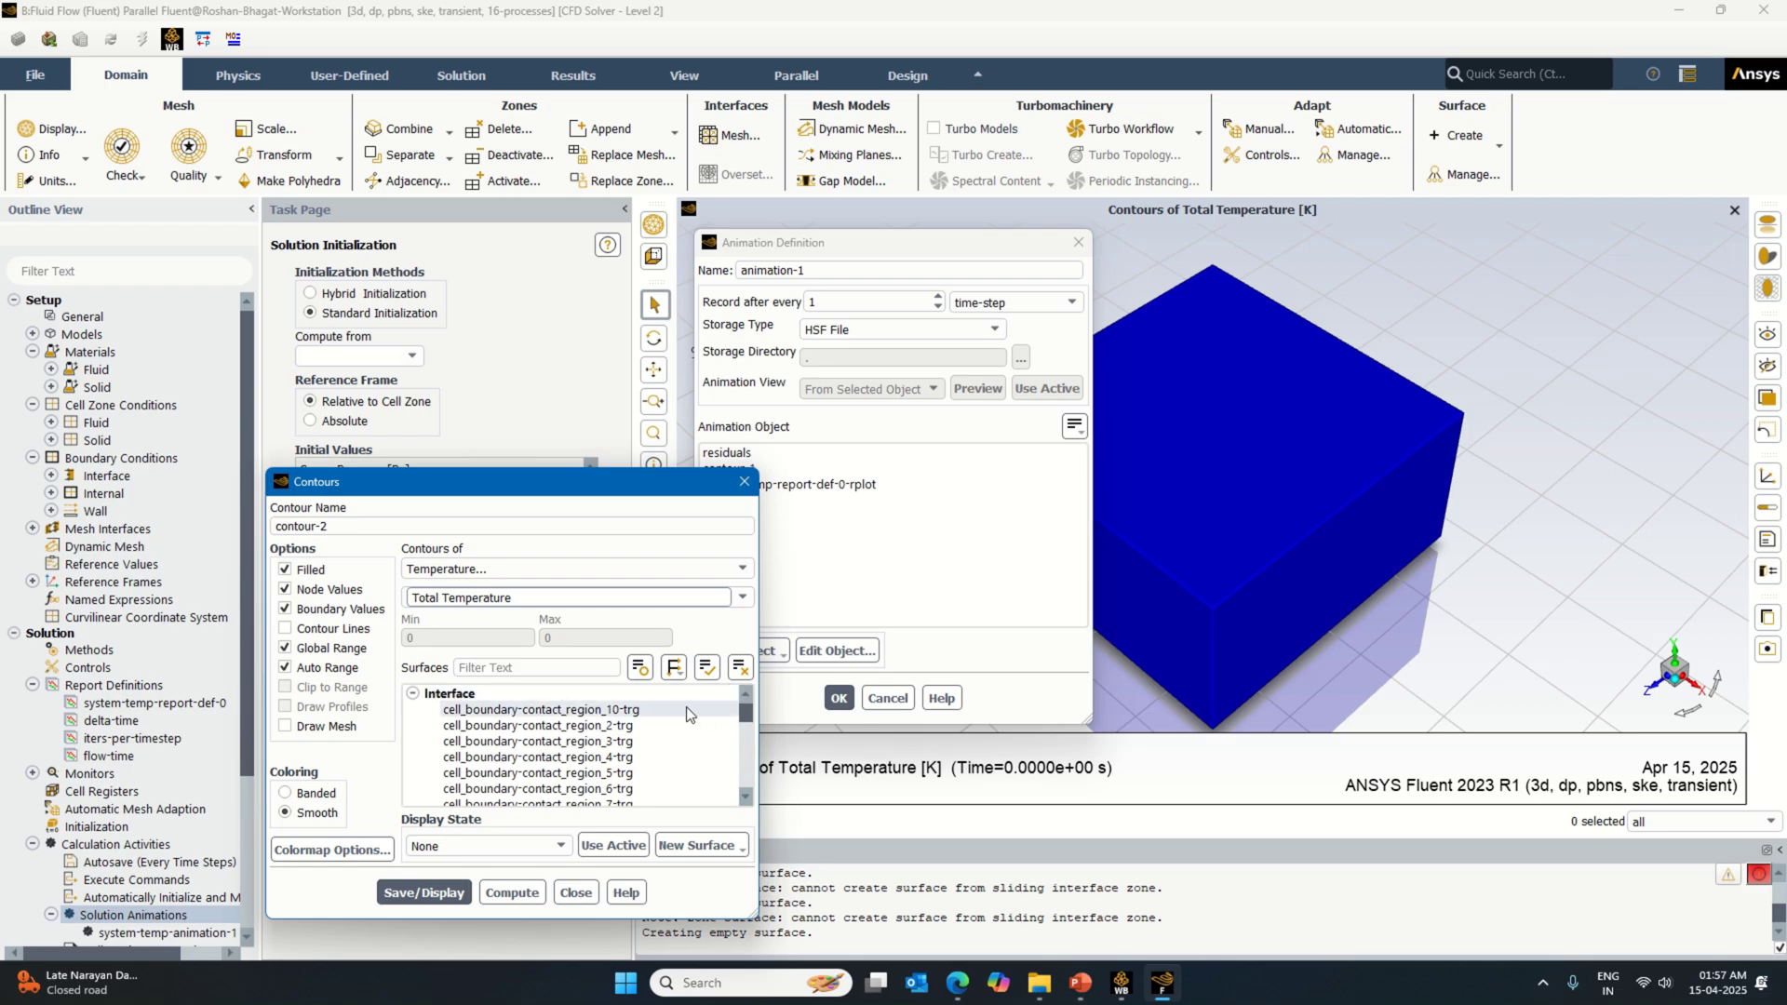
pyautogui.moveTo(621, 710); pyautogui.dragTo(622, 790)
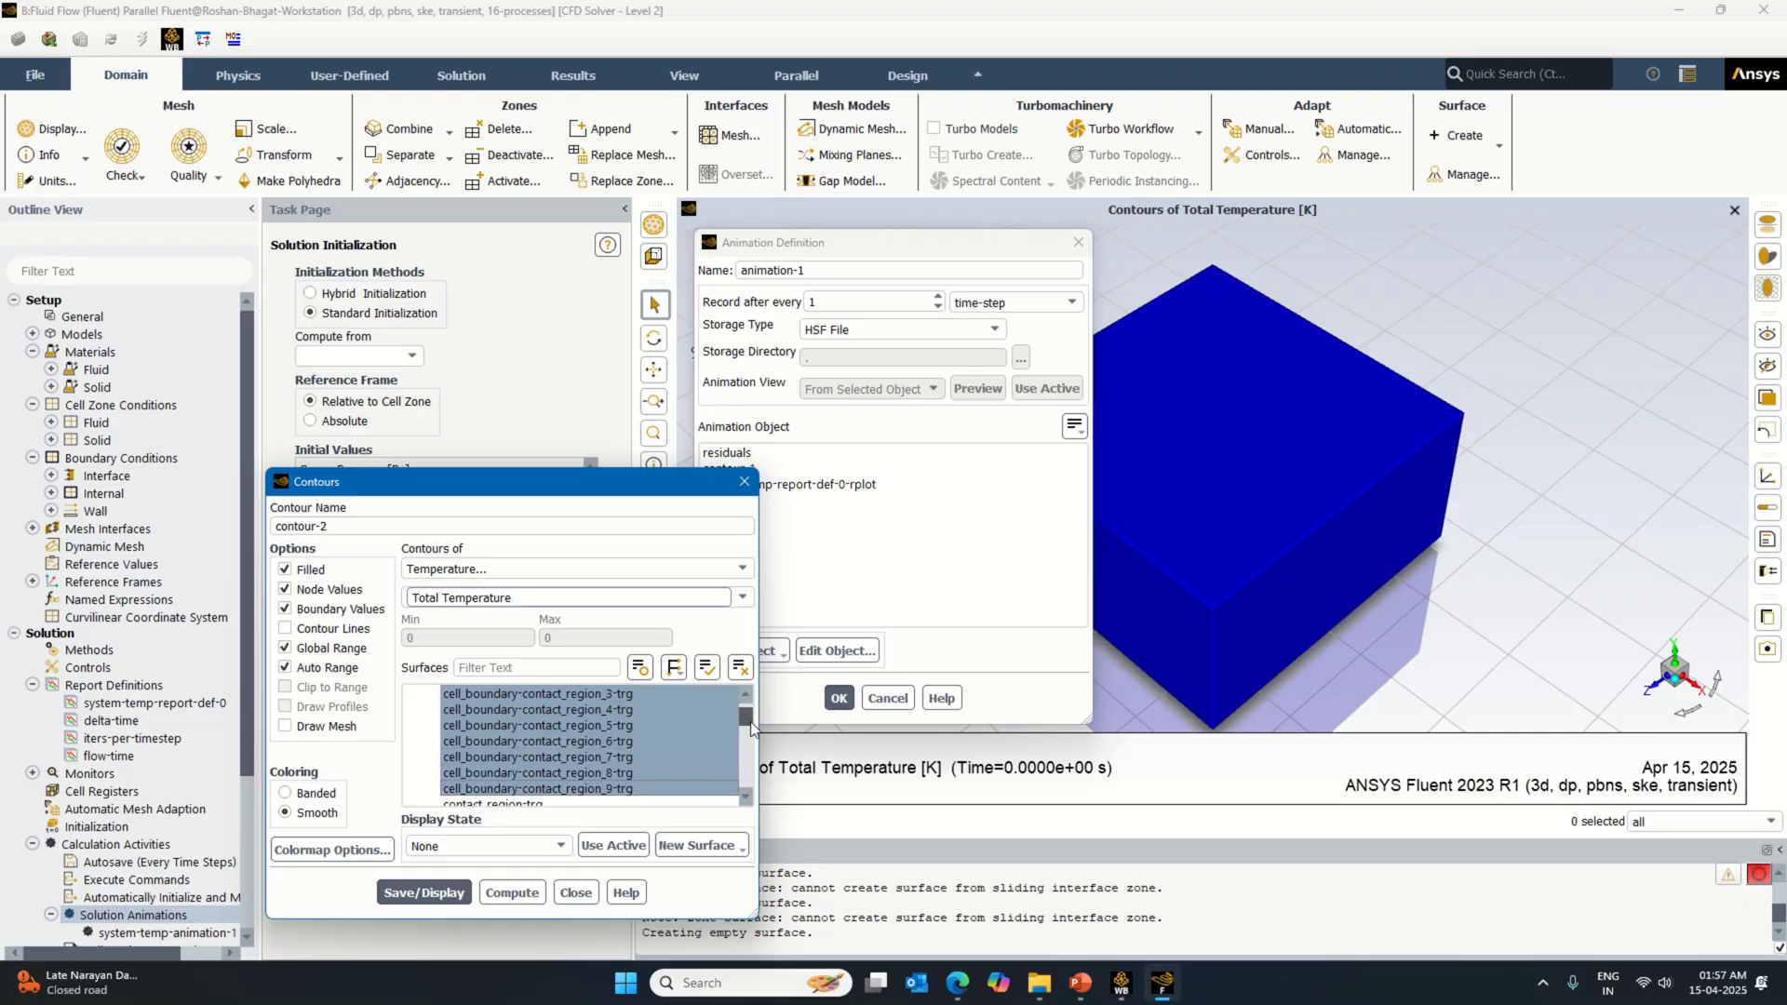
pyautogui.moveTo(751, 729); pyautogui.dragTo(752, 800)
pyautogui.click(506, 772)
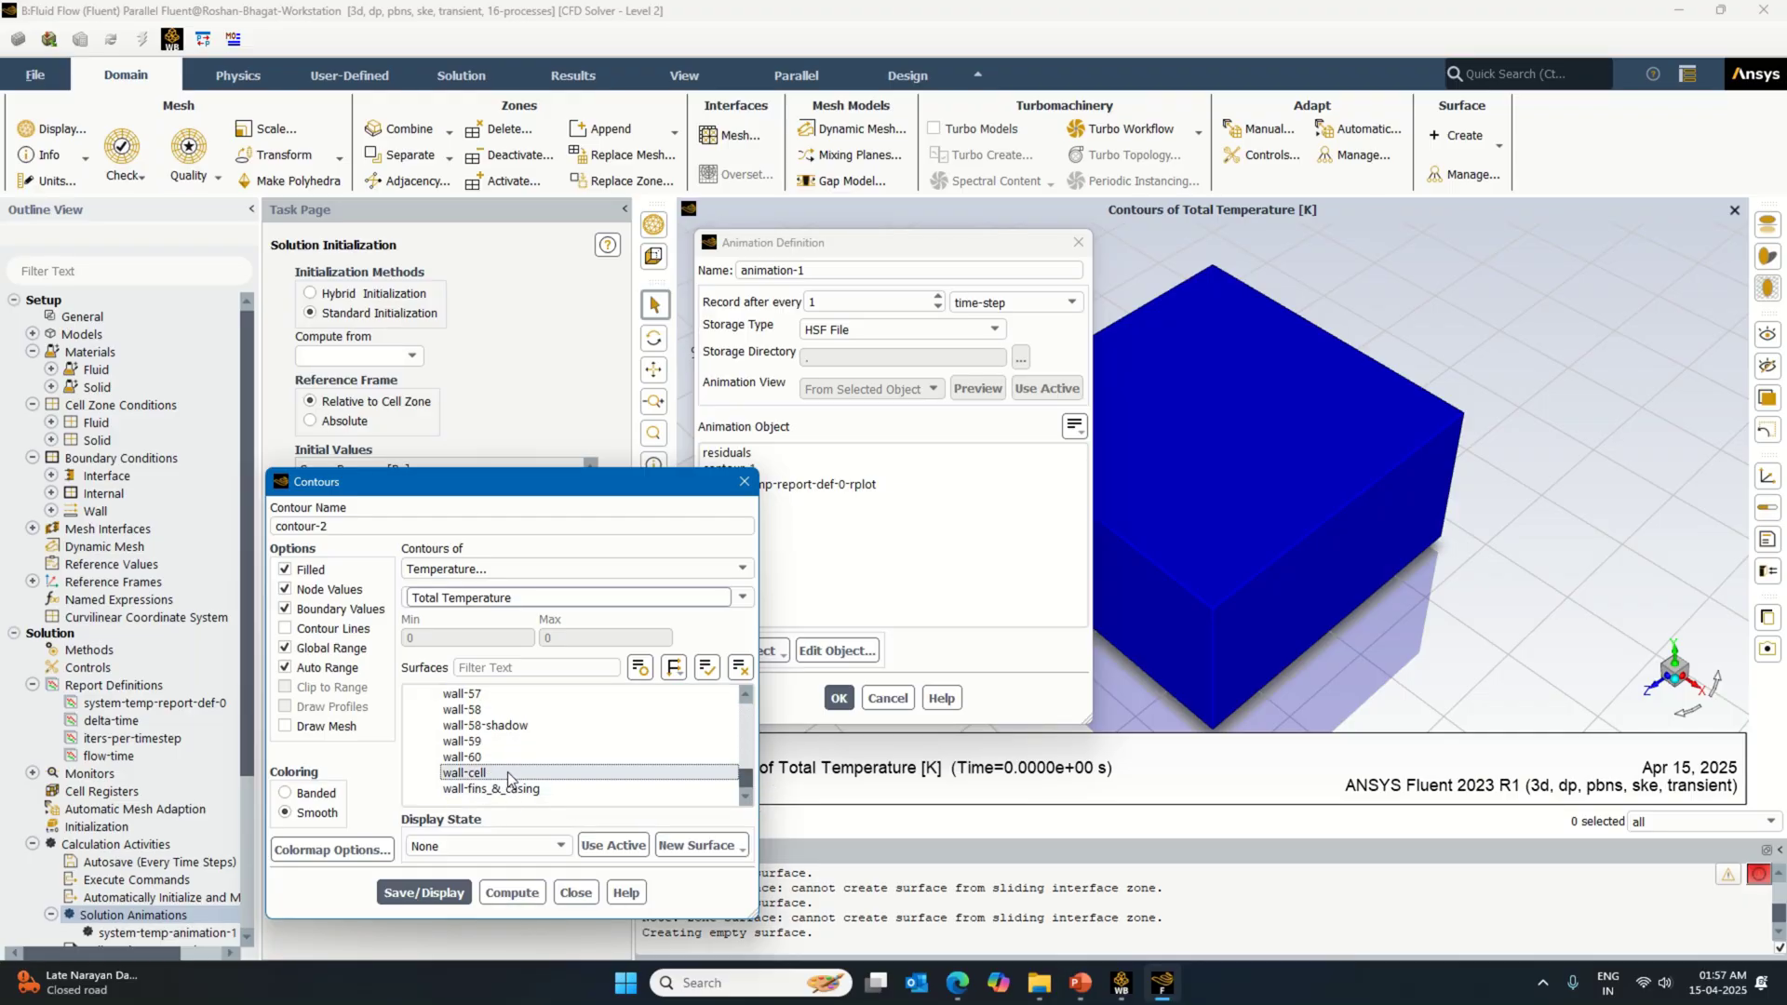
# Step: Set the colormap number format of contour-2 to float, then save and display the contour
pyautogui.click(358, 852)
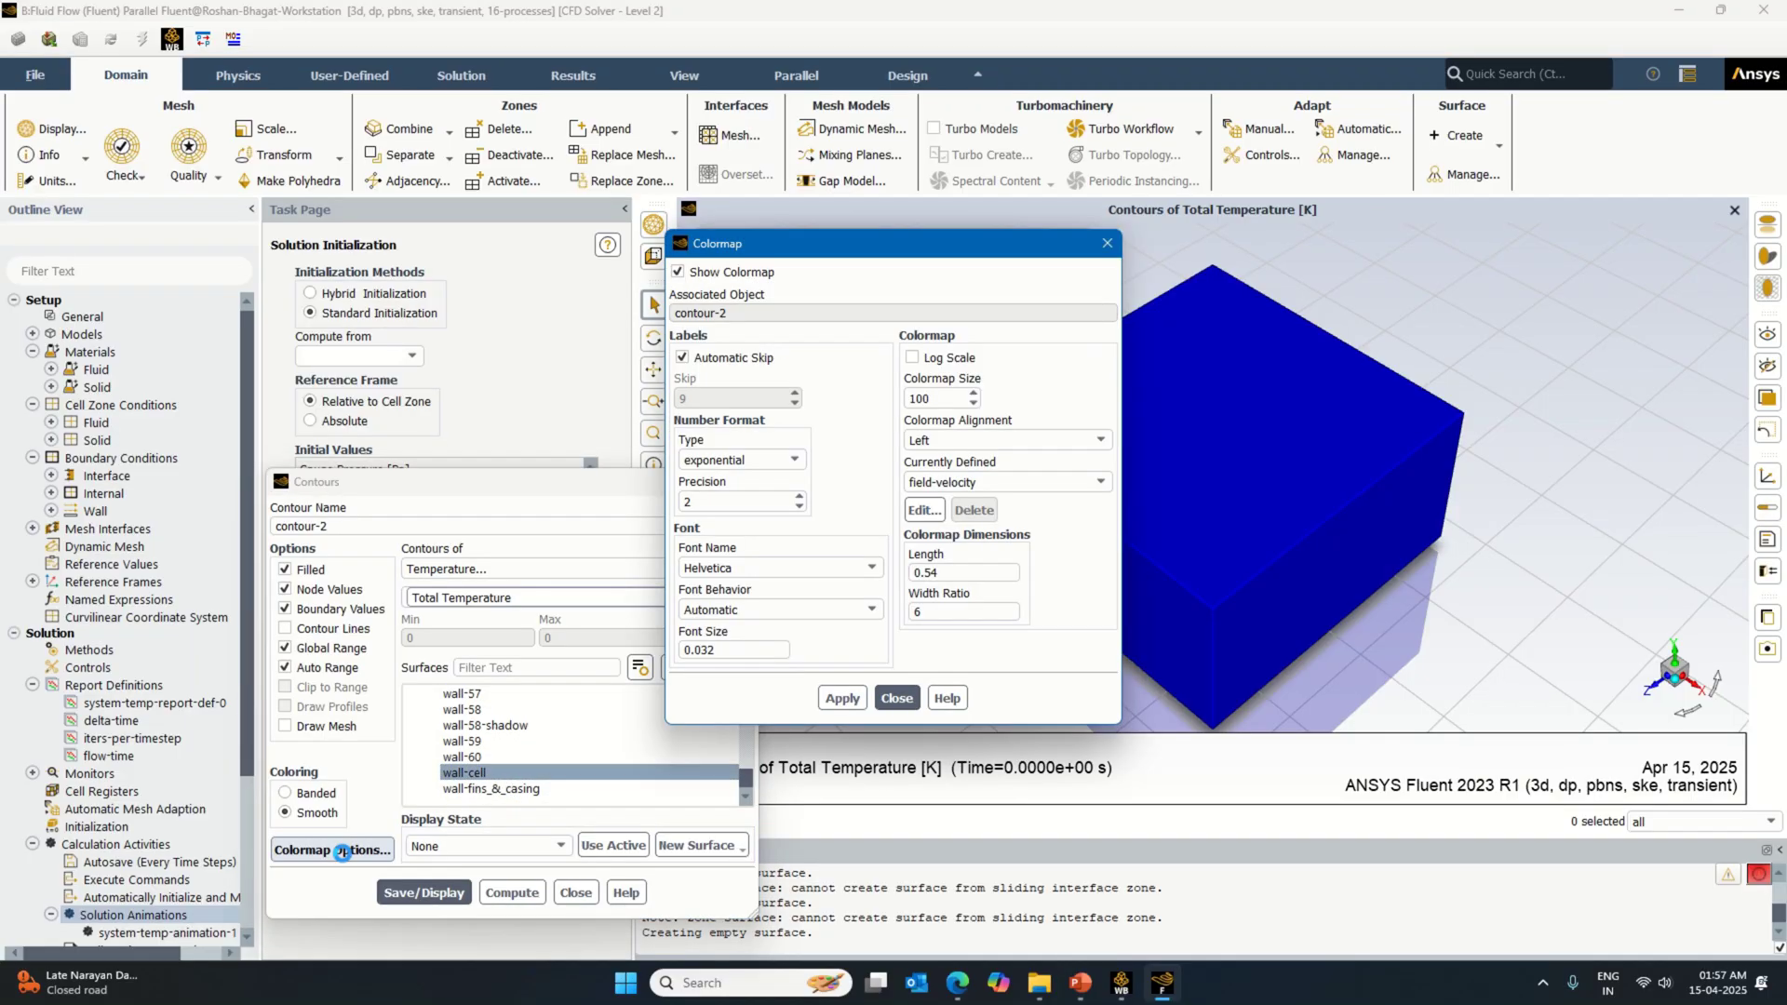
pyautogui.click(706, 464)
pyautogui.click(707, 475)
pyautogui.click(838, 703)
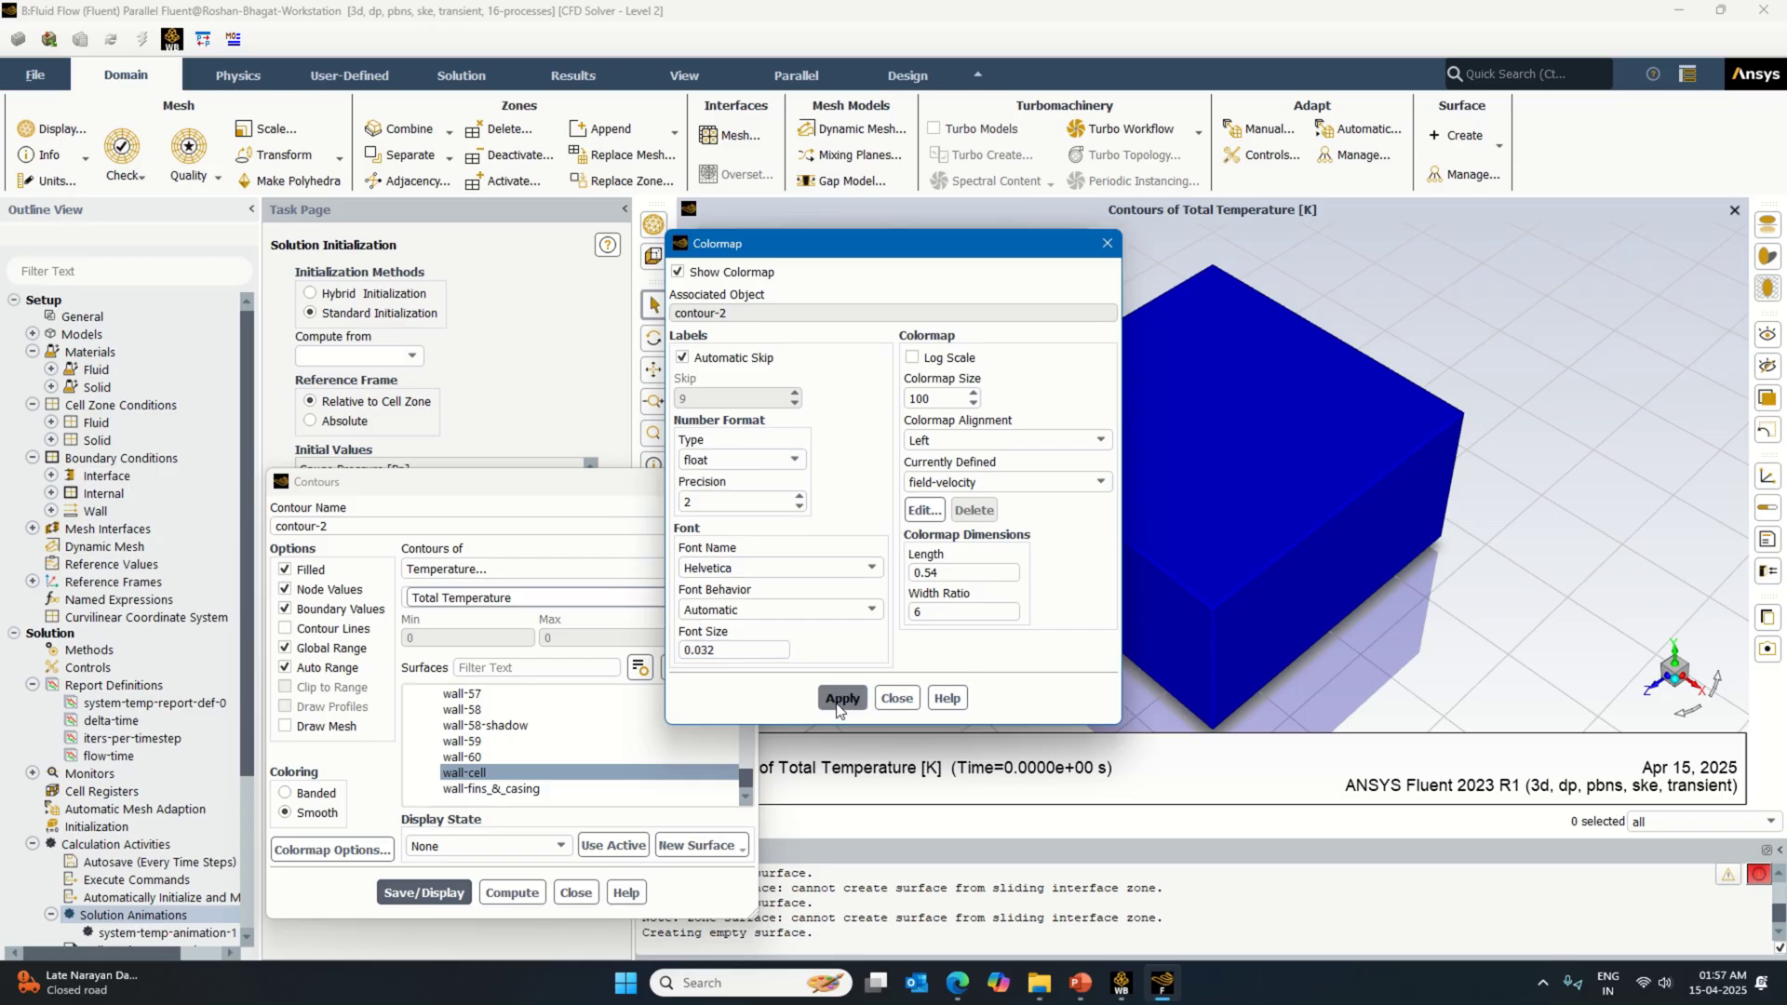
pyautogui.click(896, 698)
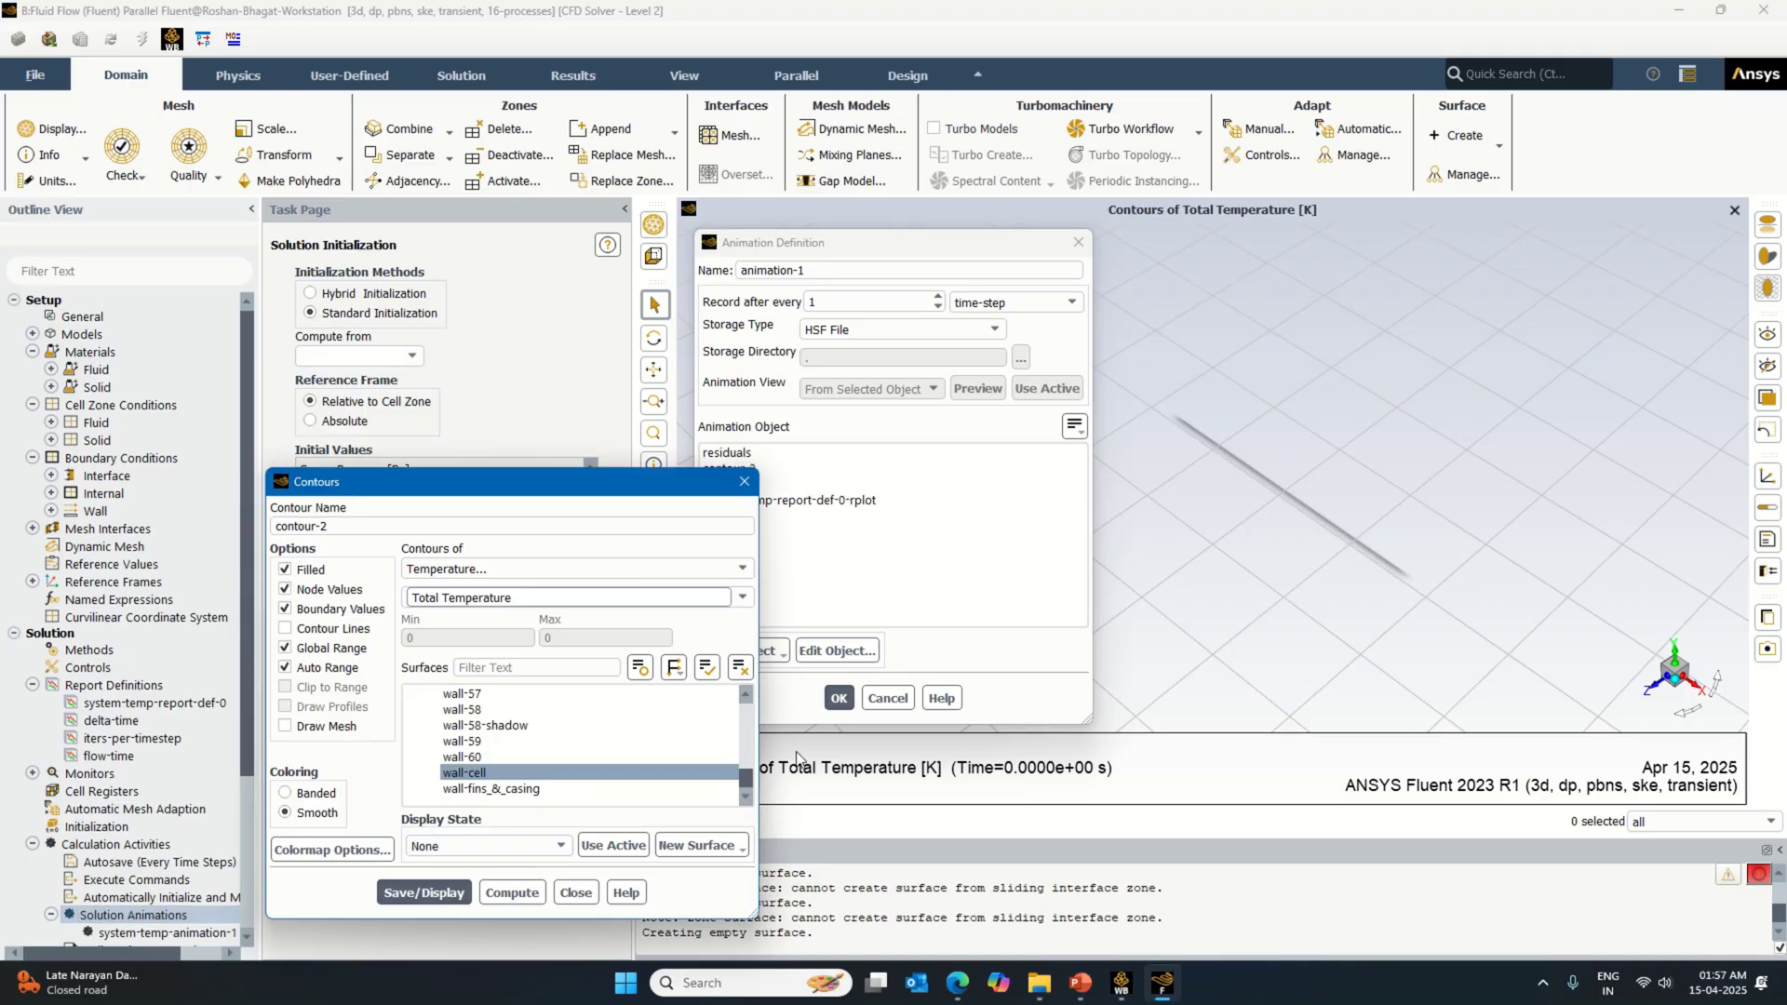
pyautogui.moveTo(1524, 532); pyautogui.dragTo(1528, 588)
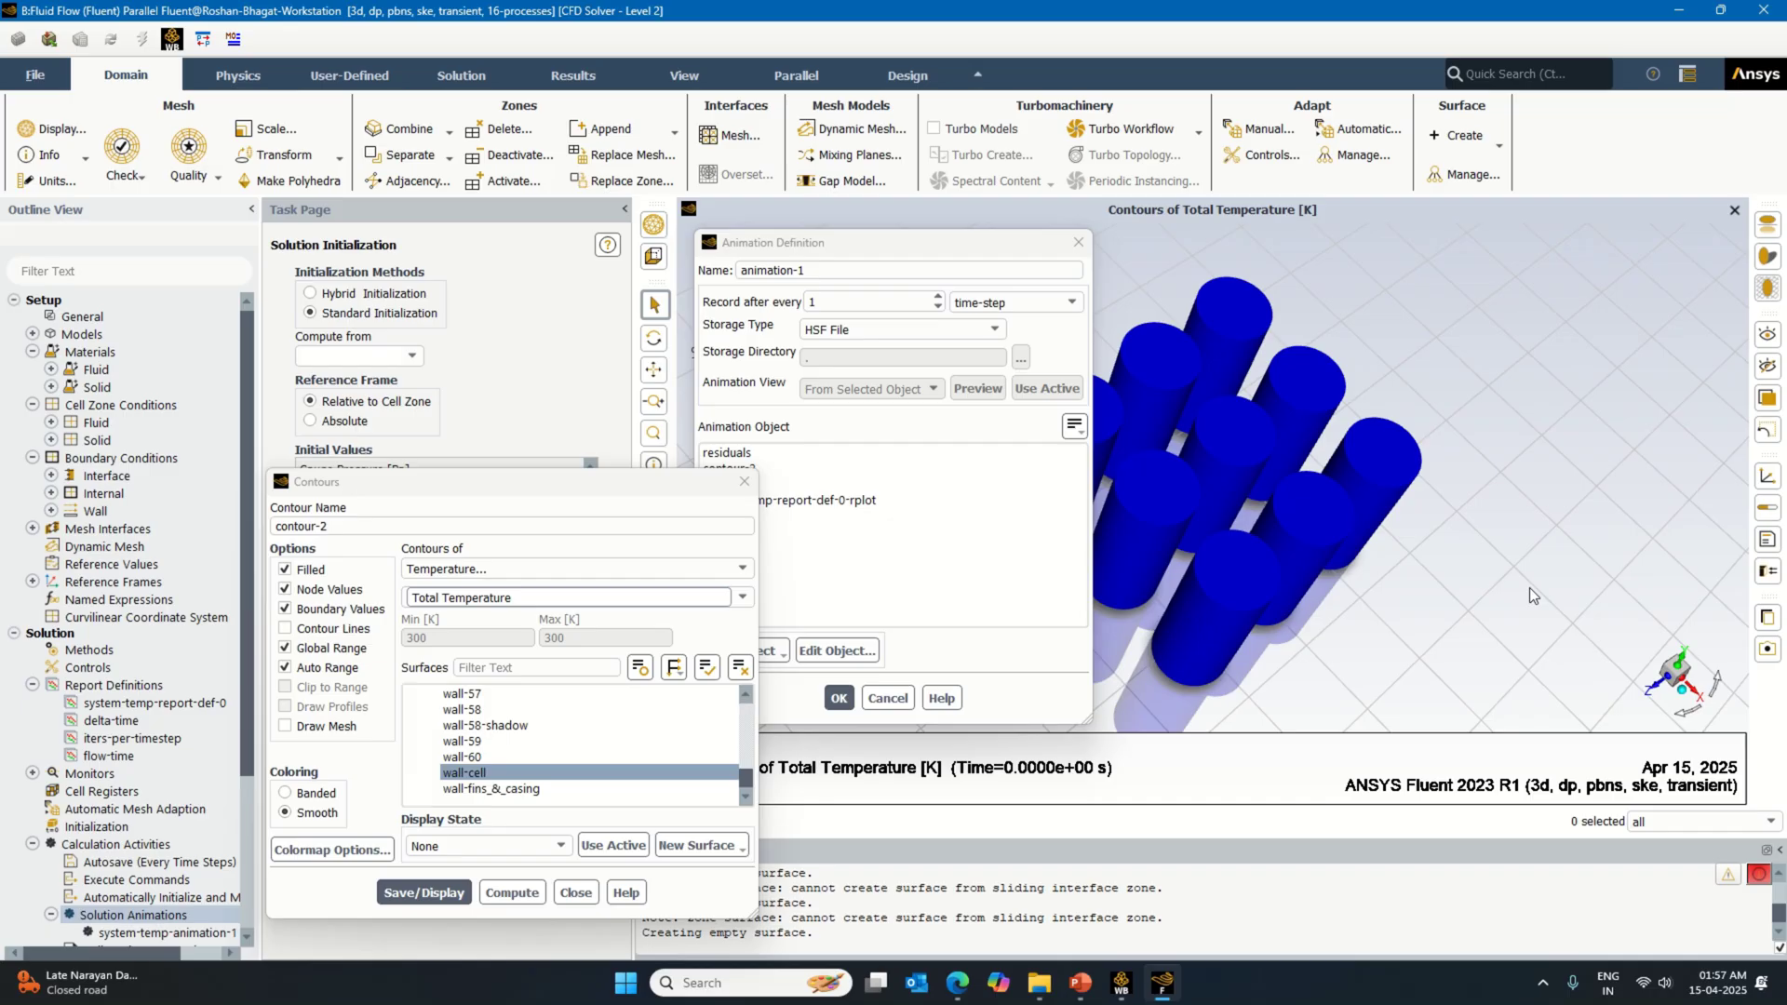
pyautogui.click(576, 893)
# Step: Use contour-2 as the animation object and save the animation as cell-temp-animation-1
pyautogui.click(767, 469)
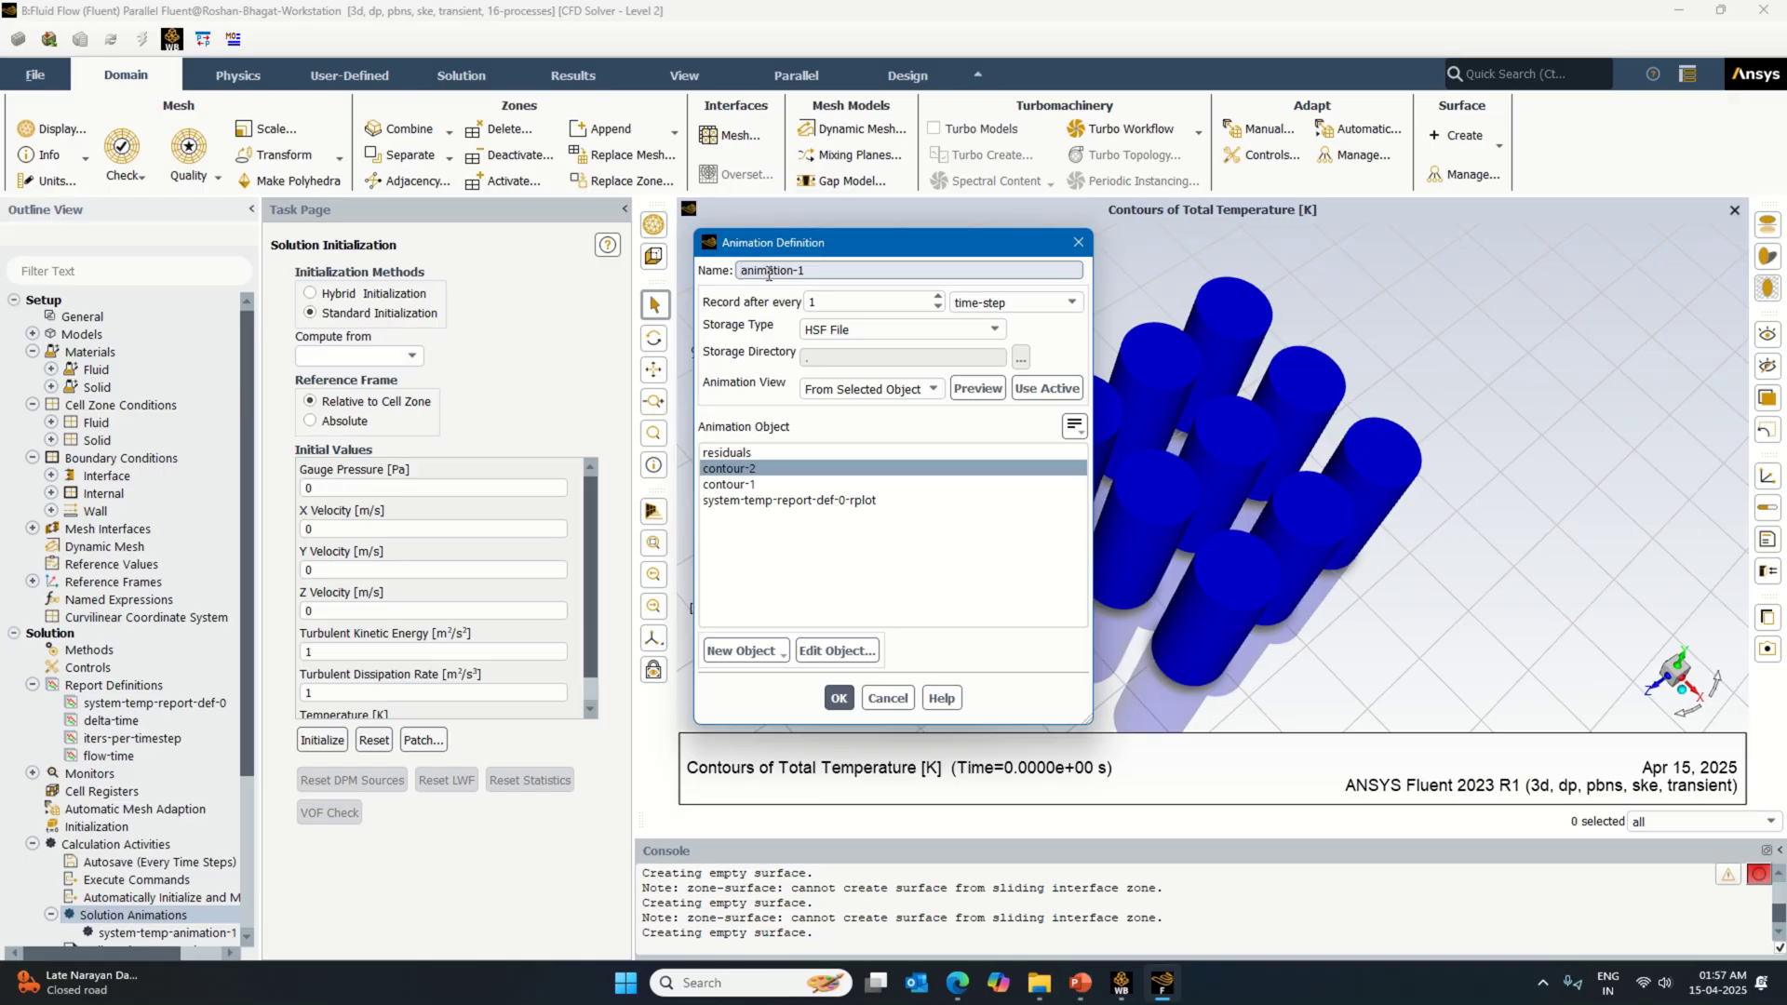
pyautogui.write('l-temp-')
pyautogui.click(838, 698)
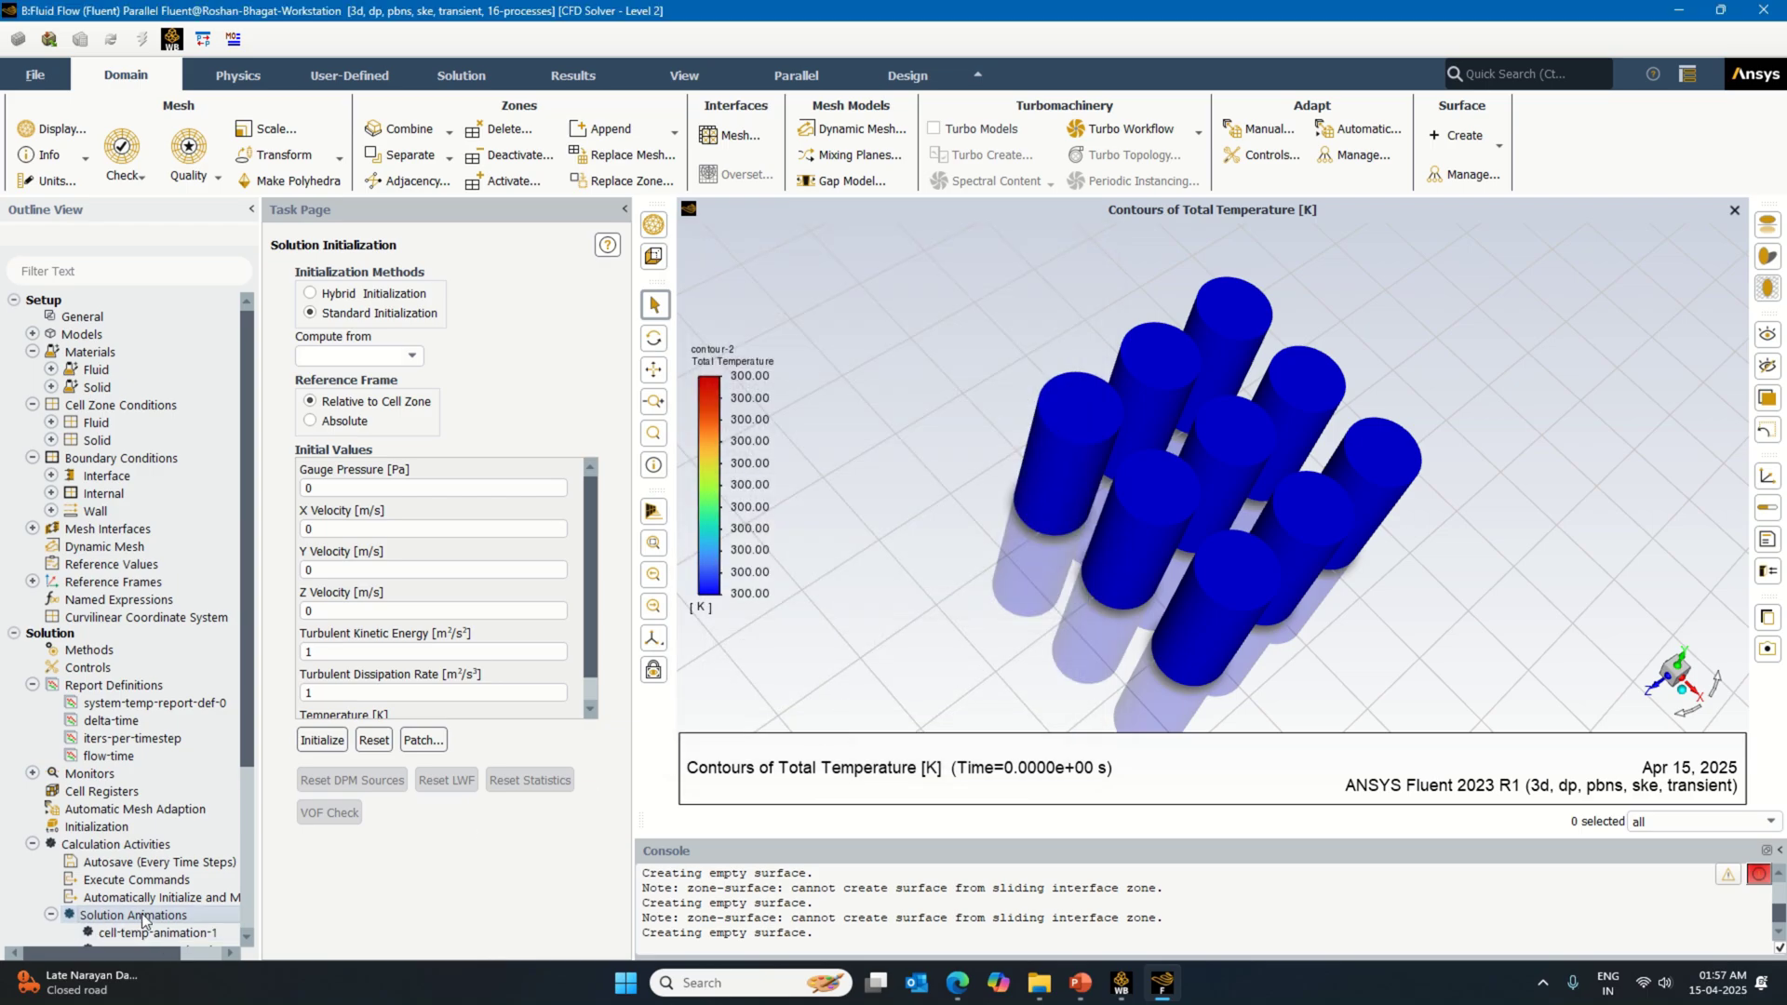
# Step: Start a third animation with a new Solidification/Melting Liquid Fraction contour, contour-3, on pcm_boundary-contact_region-src
pyautogui.doubleClick(144, 917)
pyautogui.click(767, 651)
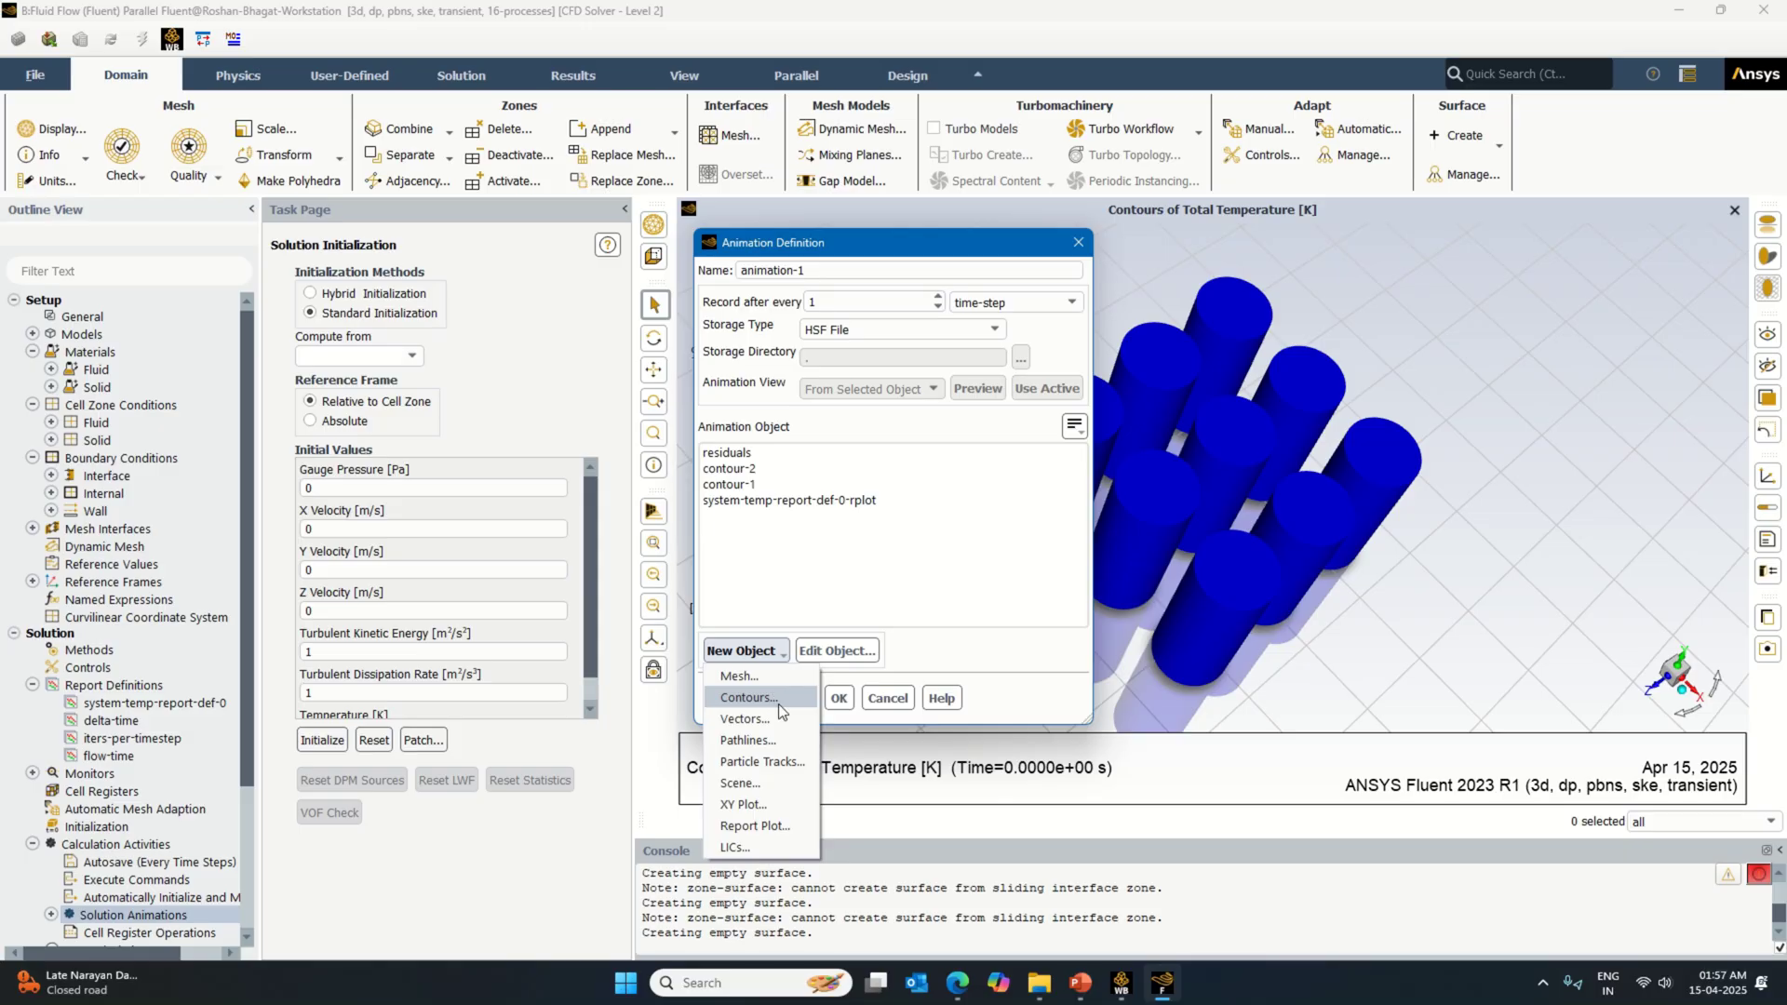
pyautogui.click(750, 698)
pyautogui.click(737, 568)
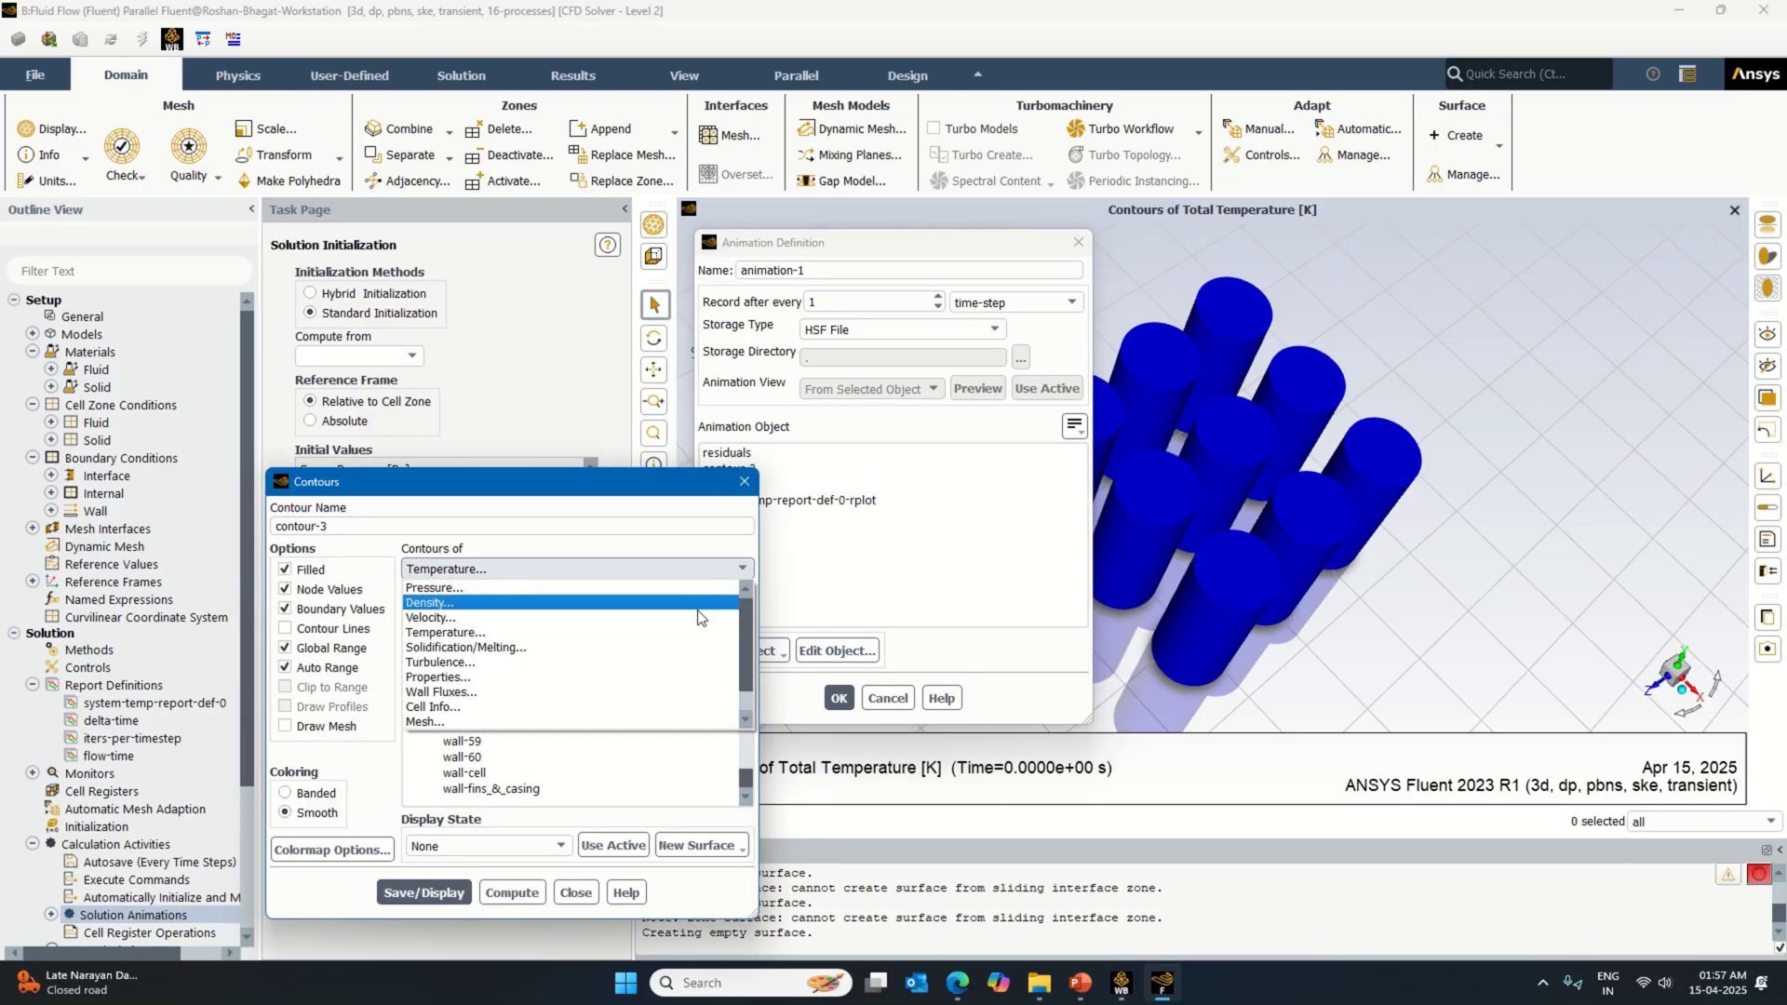
pyautogui.click(672, 647)
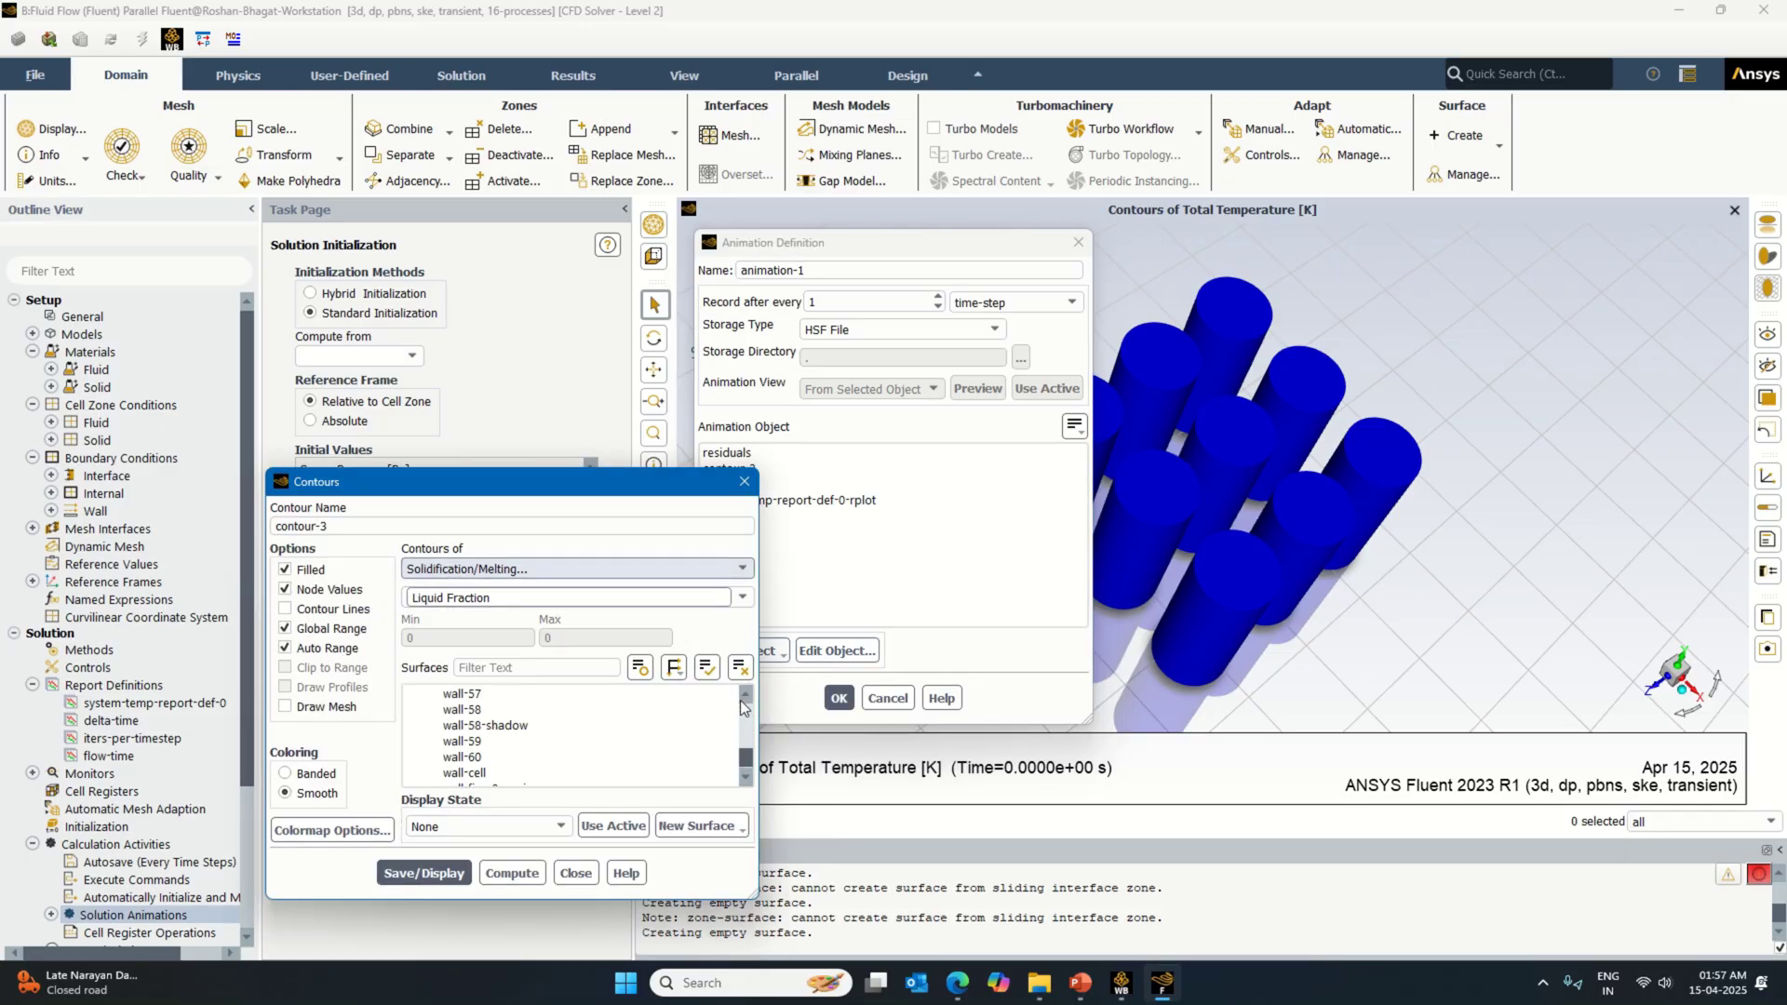
pyautogui.moveTo(644, 472); pyautogui.dragTo(644, 289)
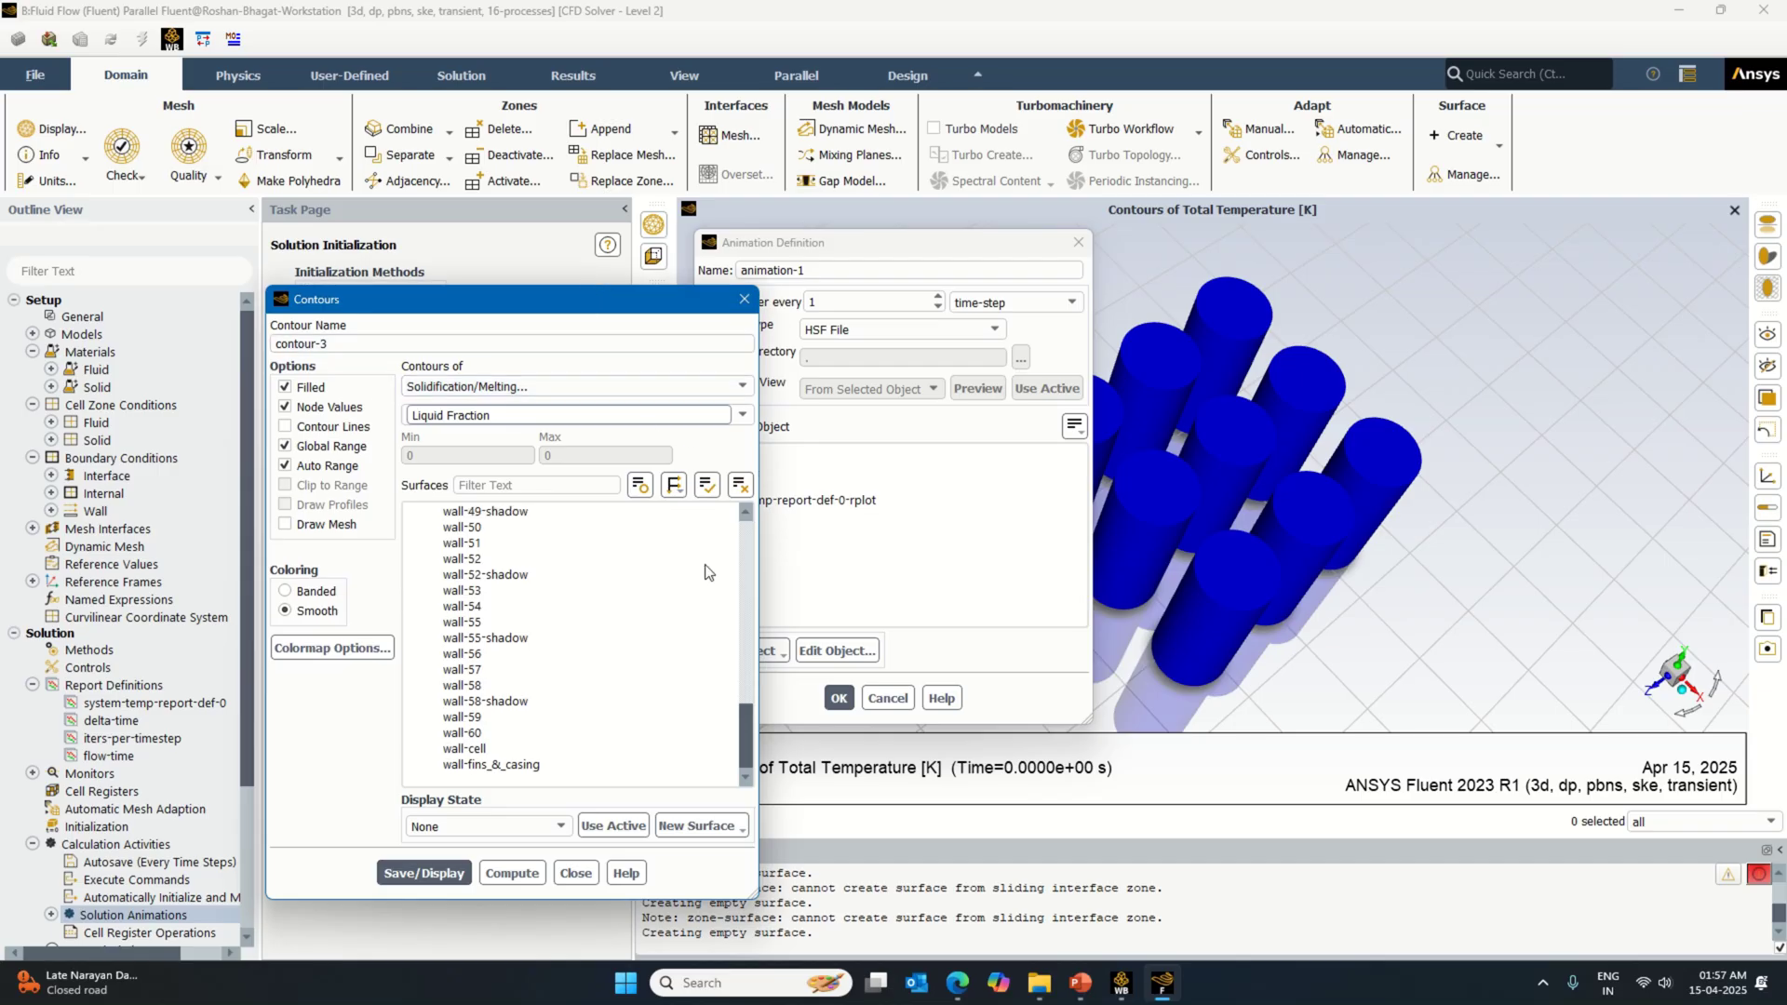
pyautogui.moveTo(740, 719); pyautogui.dragTo(752, 510)
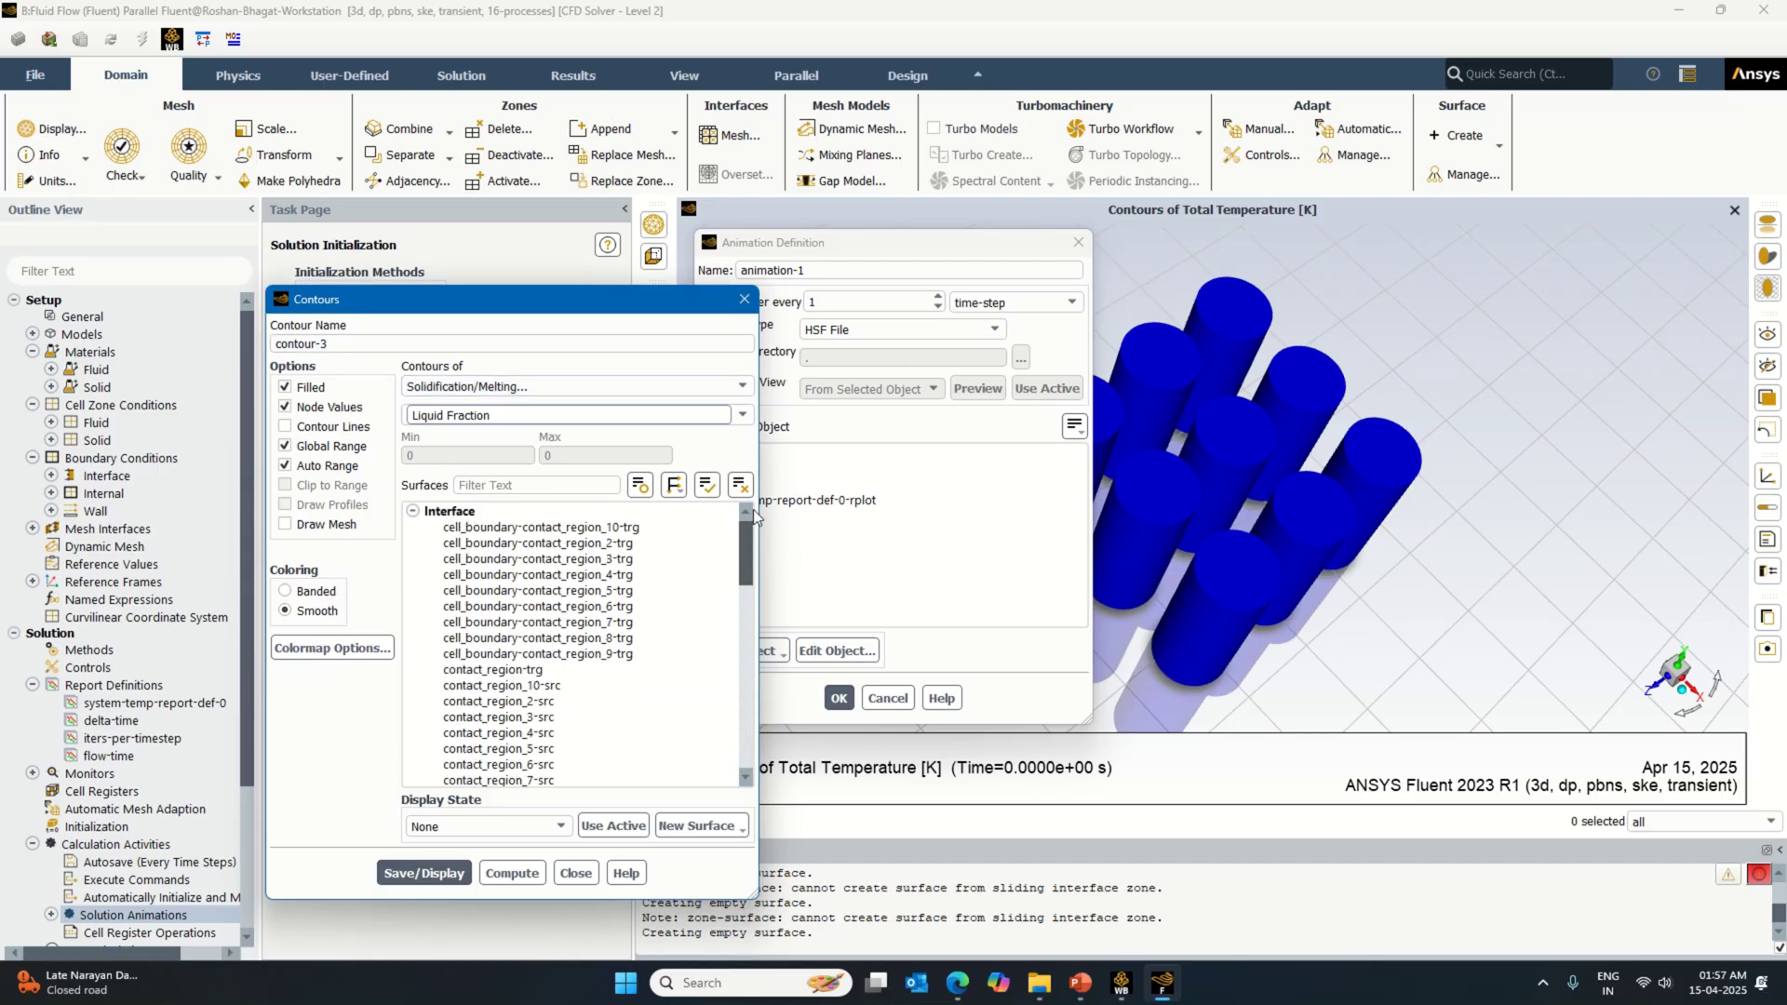
pyautogui.scroll(-3, 602, 698)
pyautogui.click(598, 687)
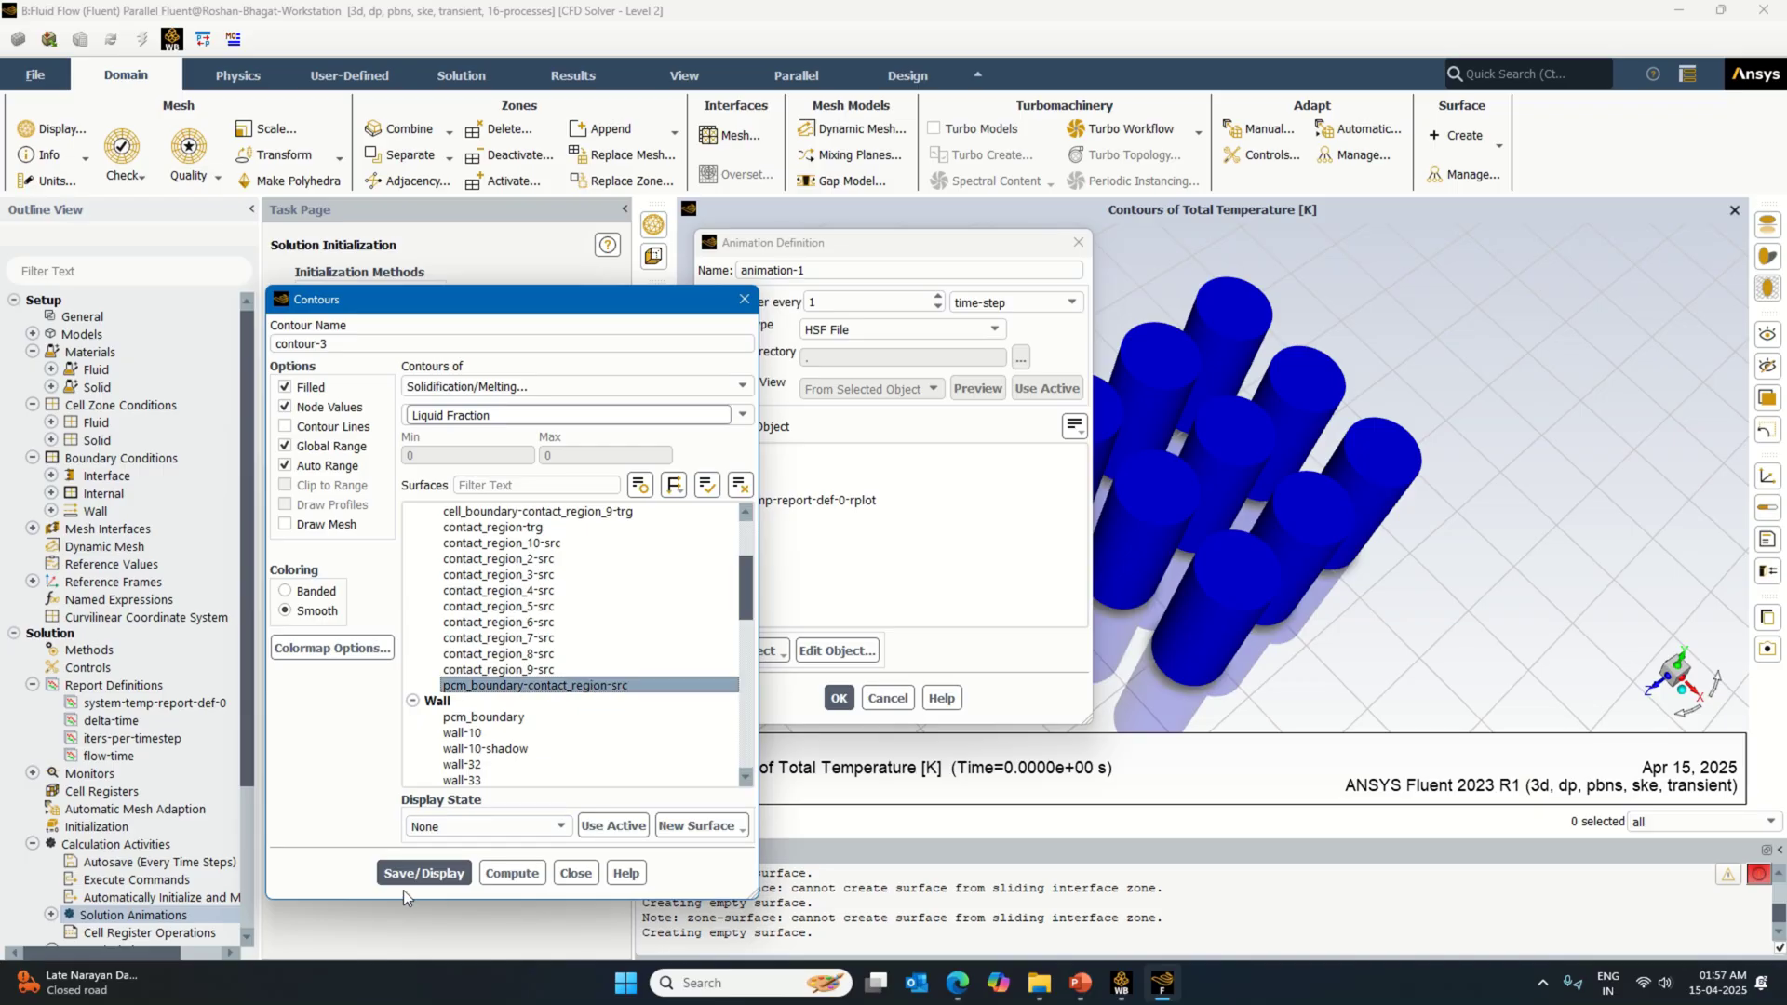
# Step: Set the colormap number format of contour-3 to float, then save and display the contour
pyautogui.click(361, 649)
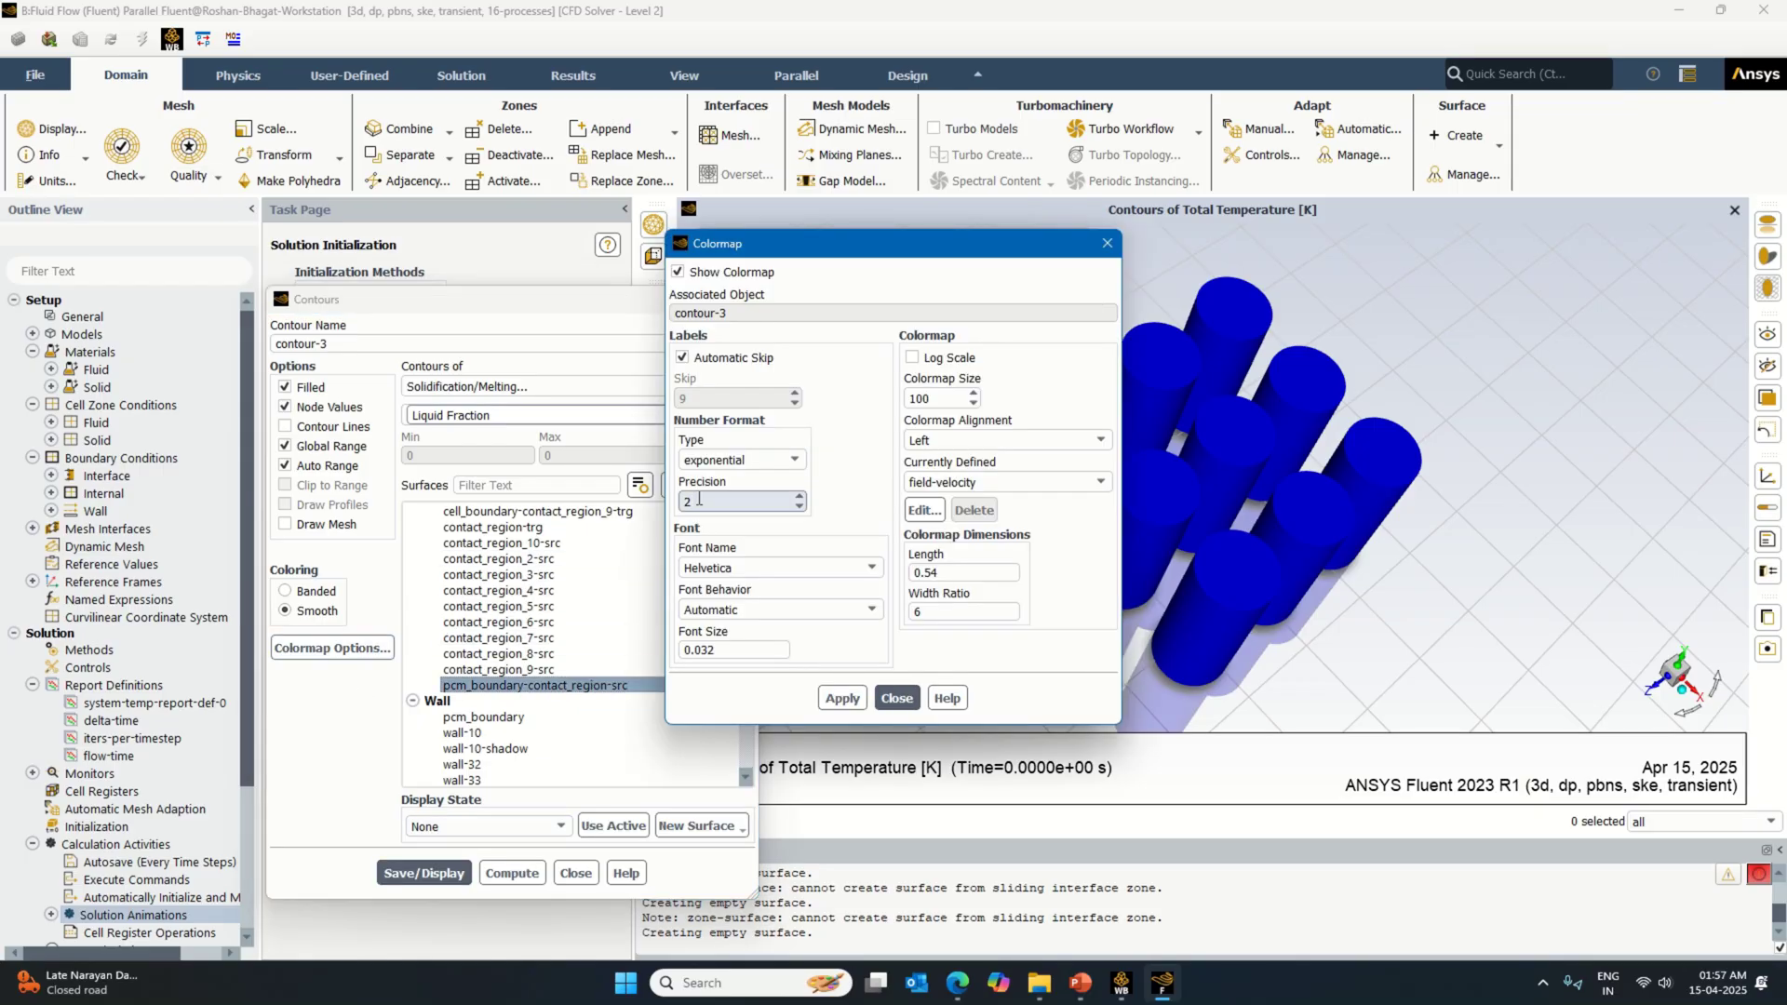
pyautogui.click(742, 460)
pyautogui.click(735, 493)
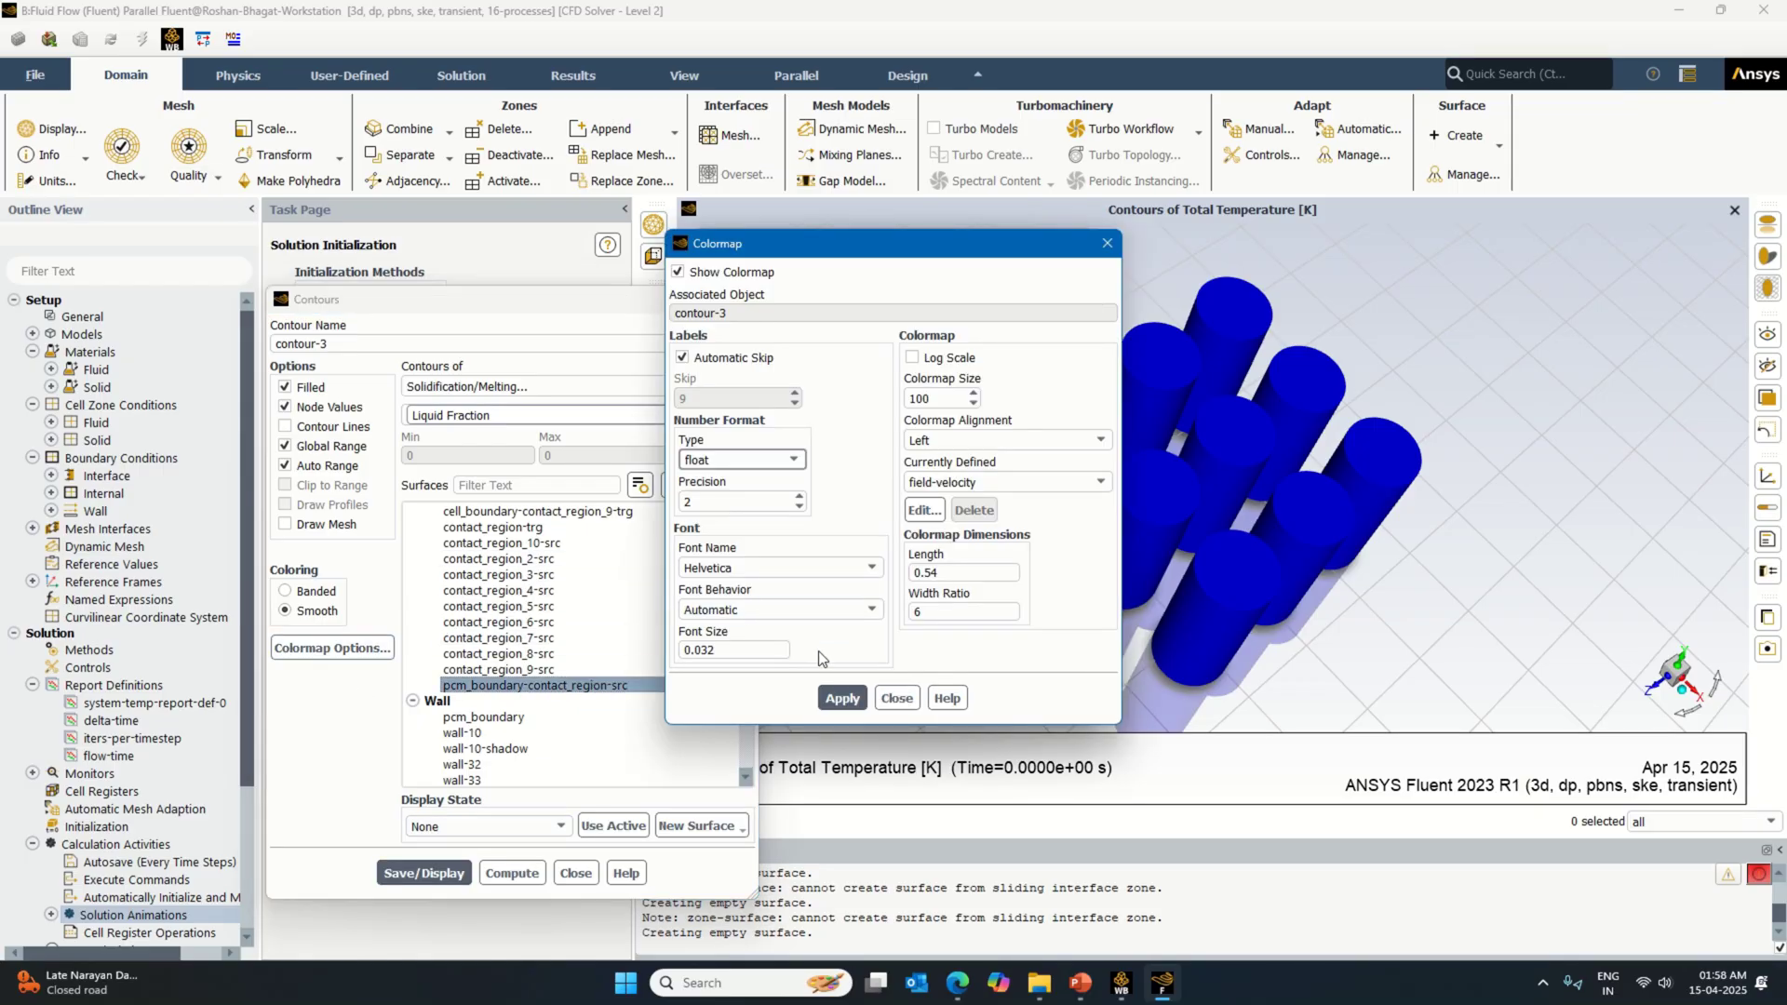
pyautogui.click(842, 698)
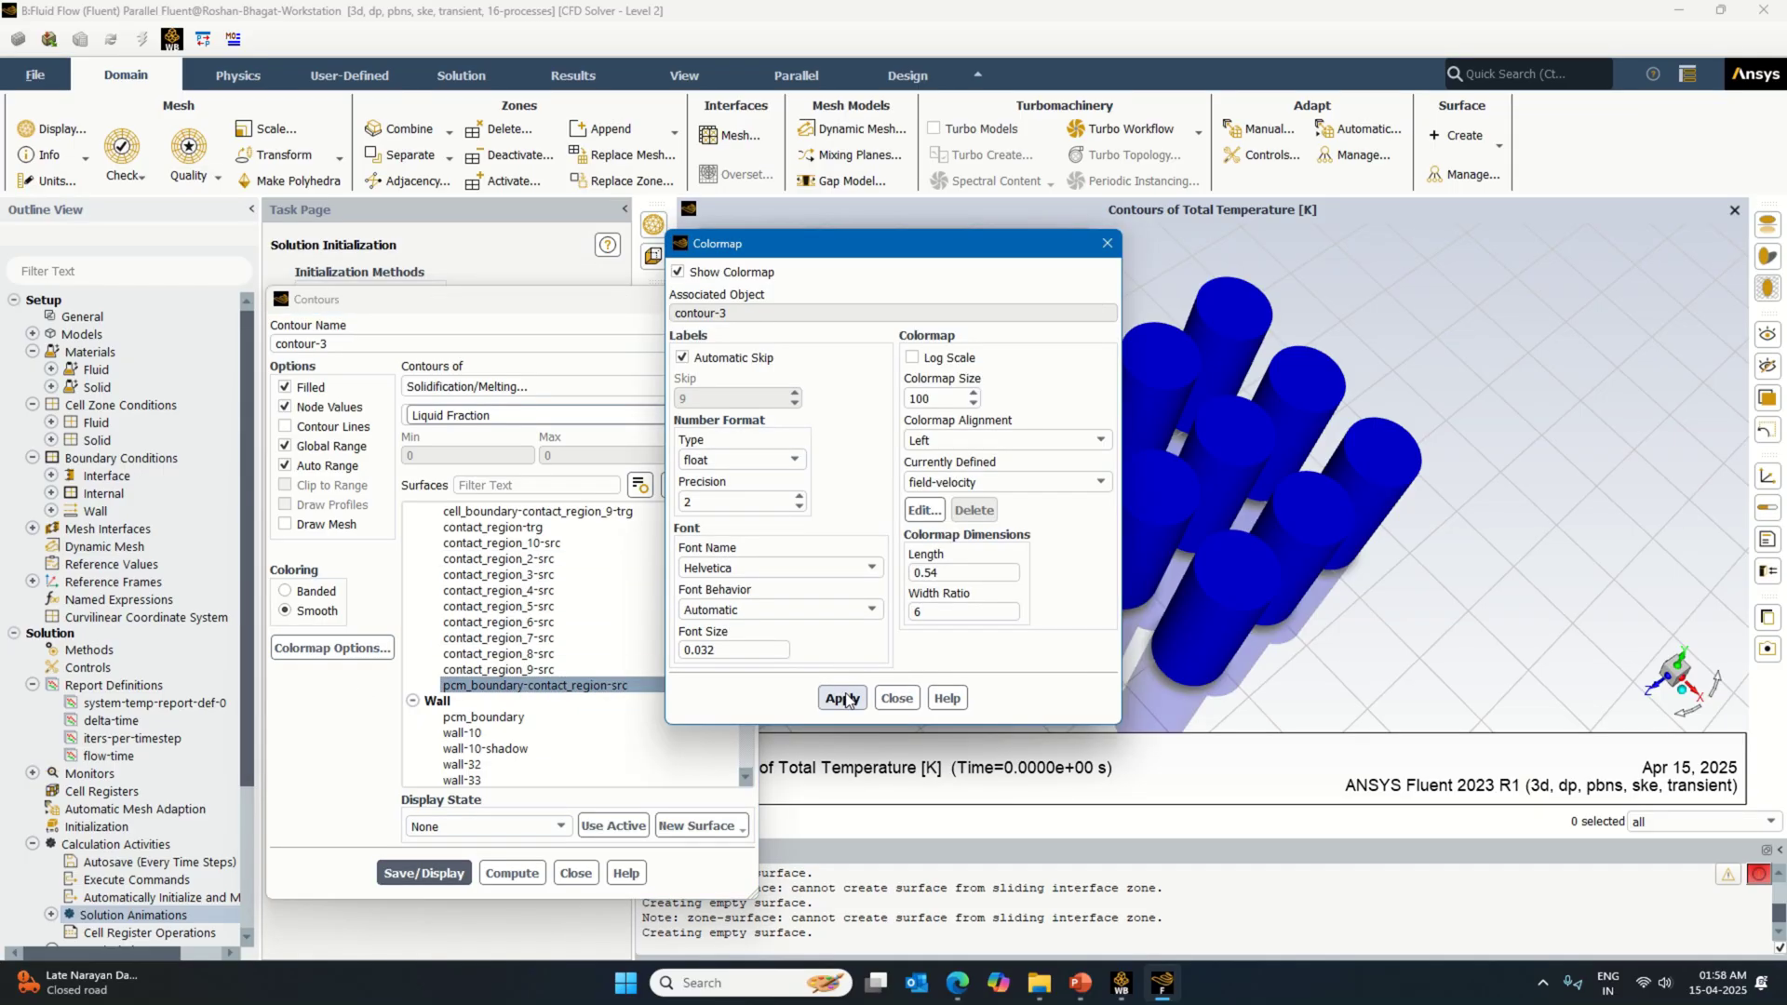
pyautogui.click(894, 699)
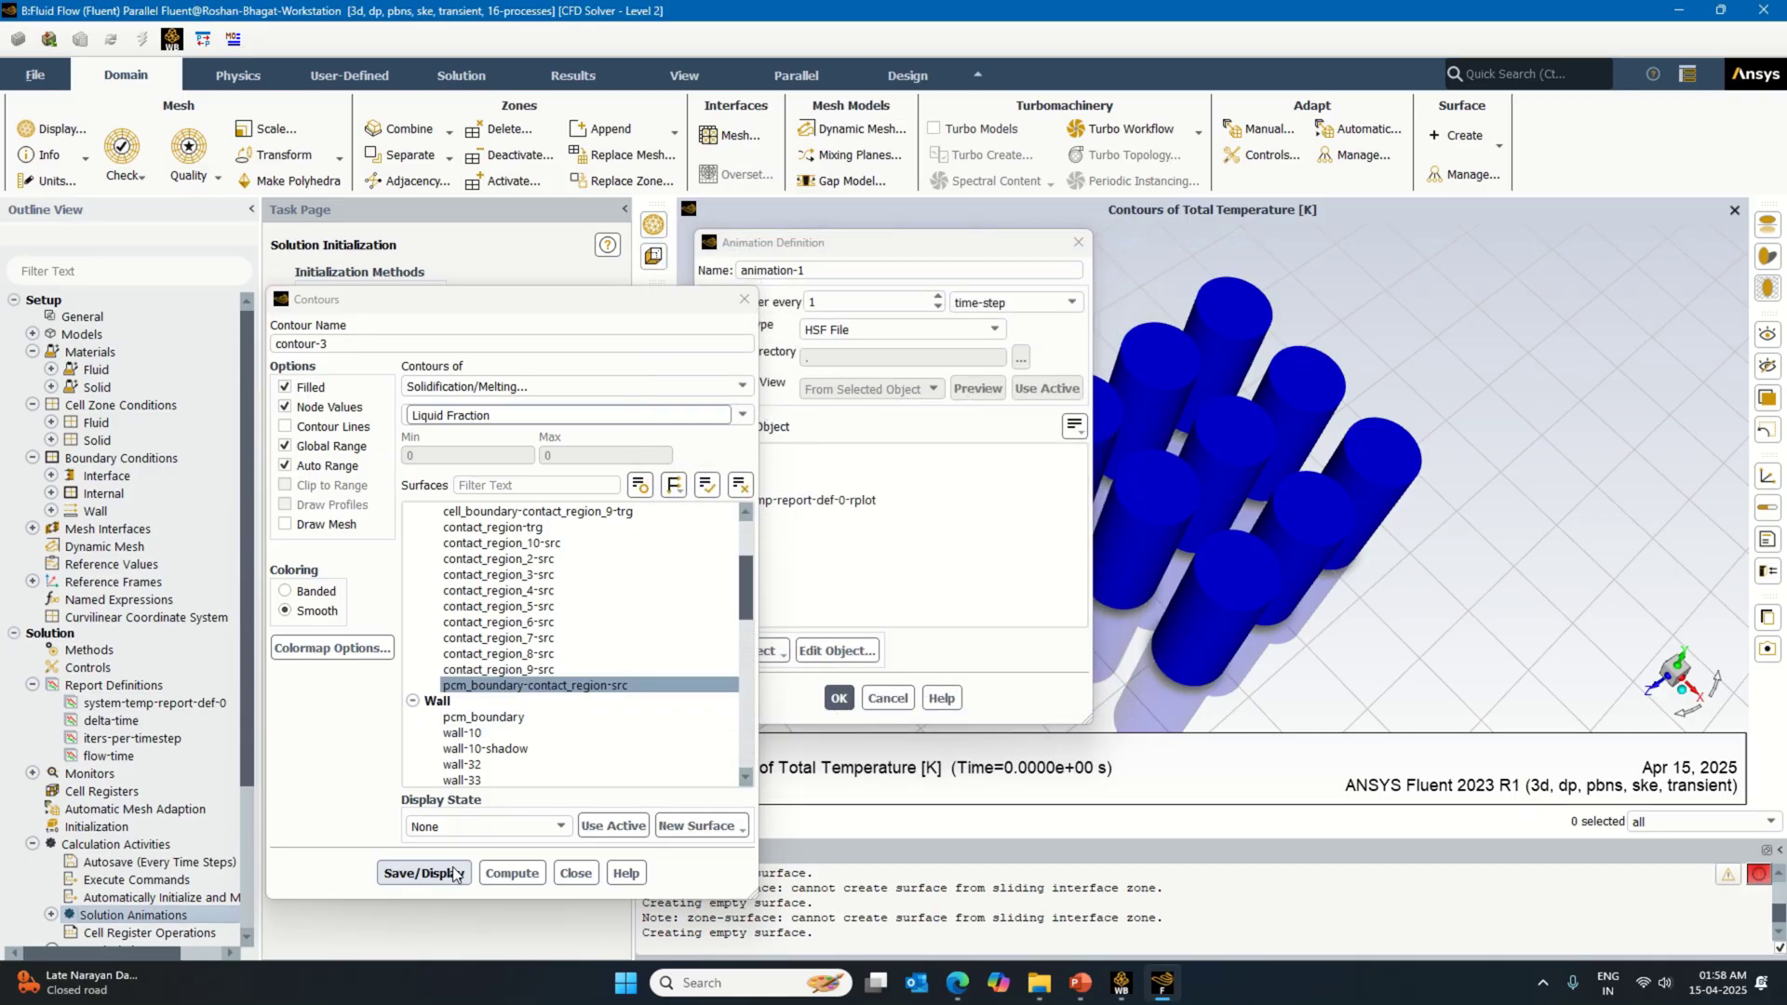
pyautogui.click(423, 873)
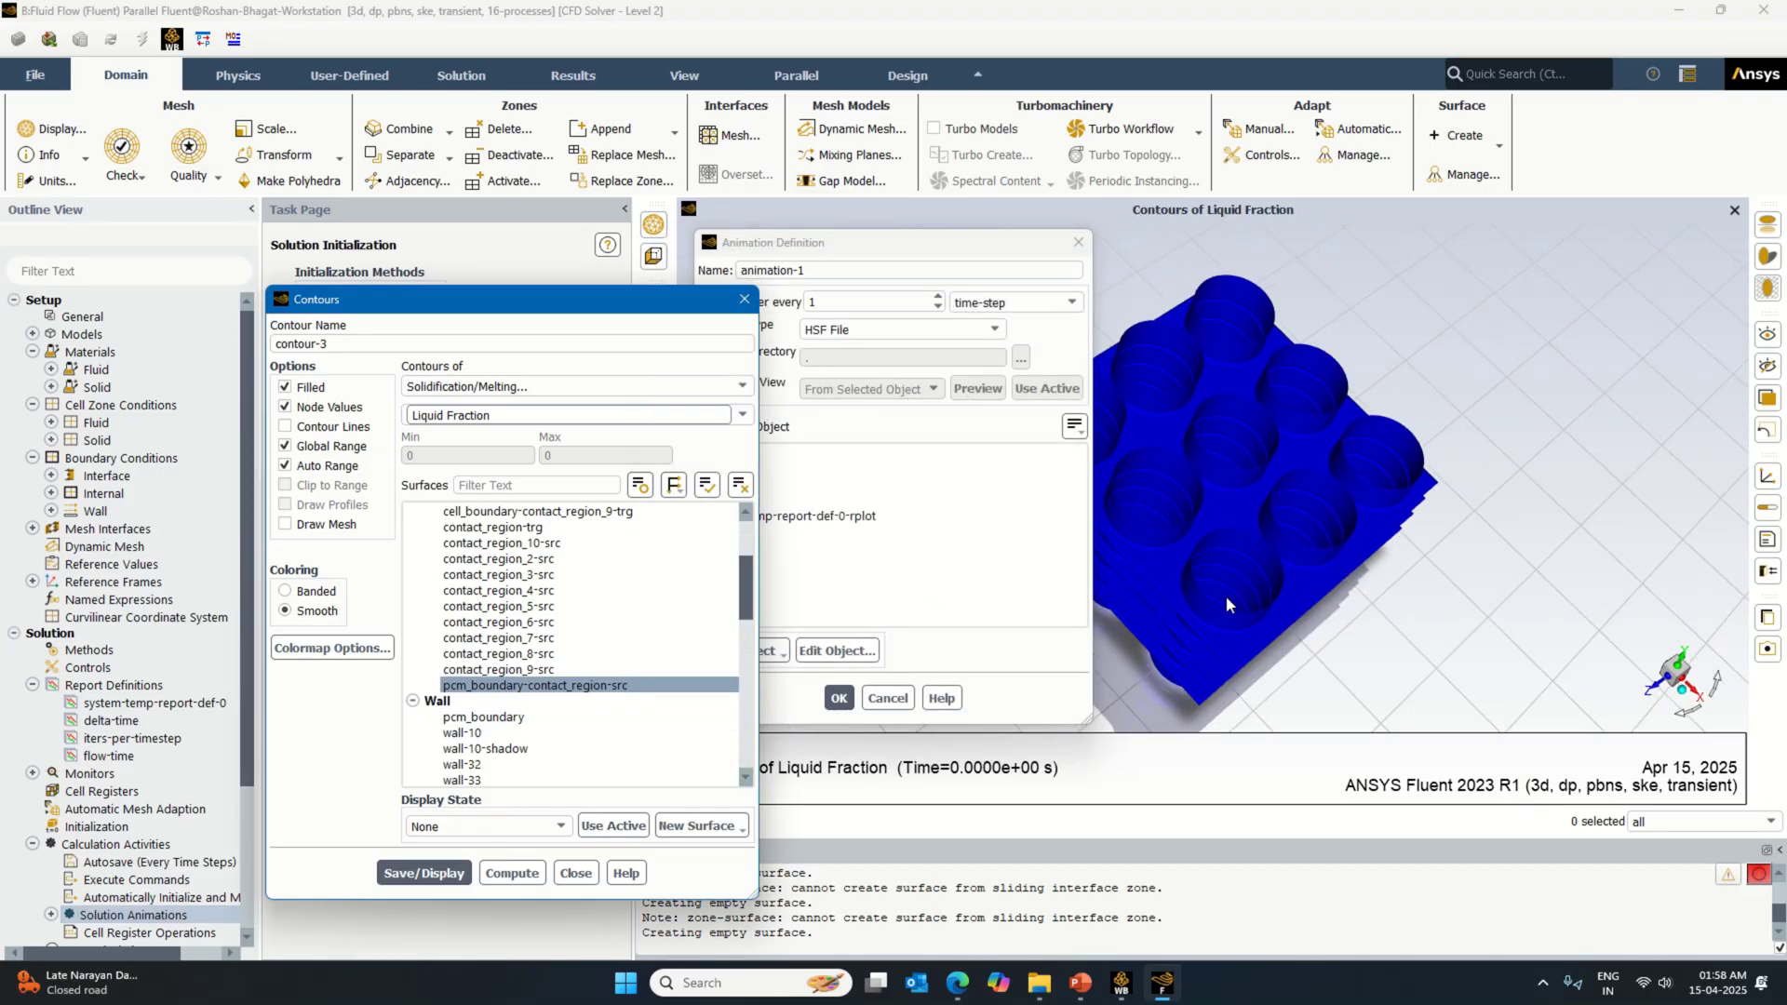
pyautogui.moveTo(1424, 614); pyautogui.dragTo(1520, 556)
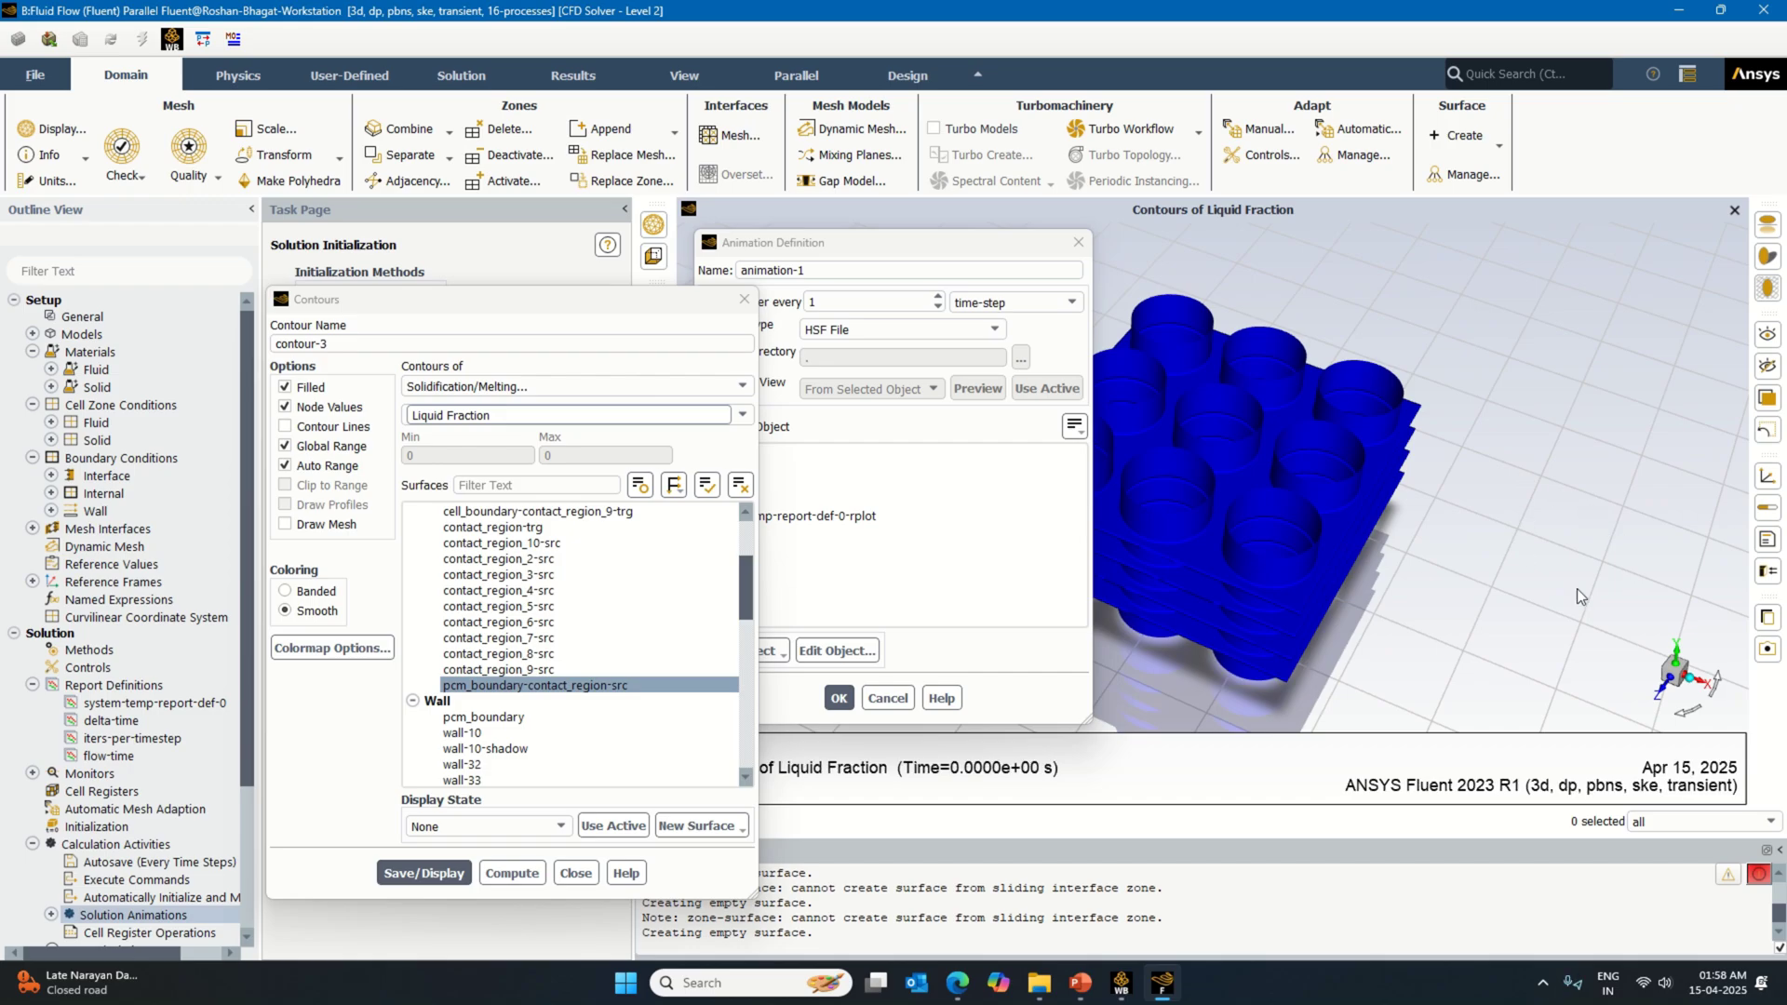
# Step: Add the pcm_boundary wall to the surfaces of contour-3, then save and display the contour again
pyautogui.click(545, 717)
pyautogui.click(451, 875)
pyautogui.click(1444, 600)
pyautogui.moveTo(1444, 600); pyautogui.dragTo(1326, 489)
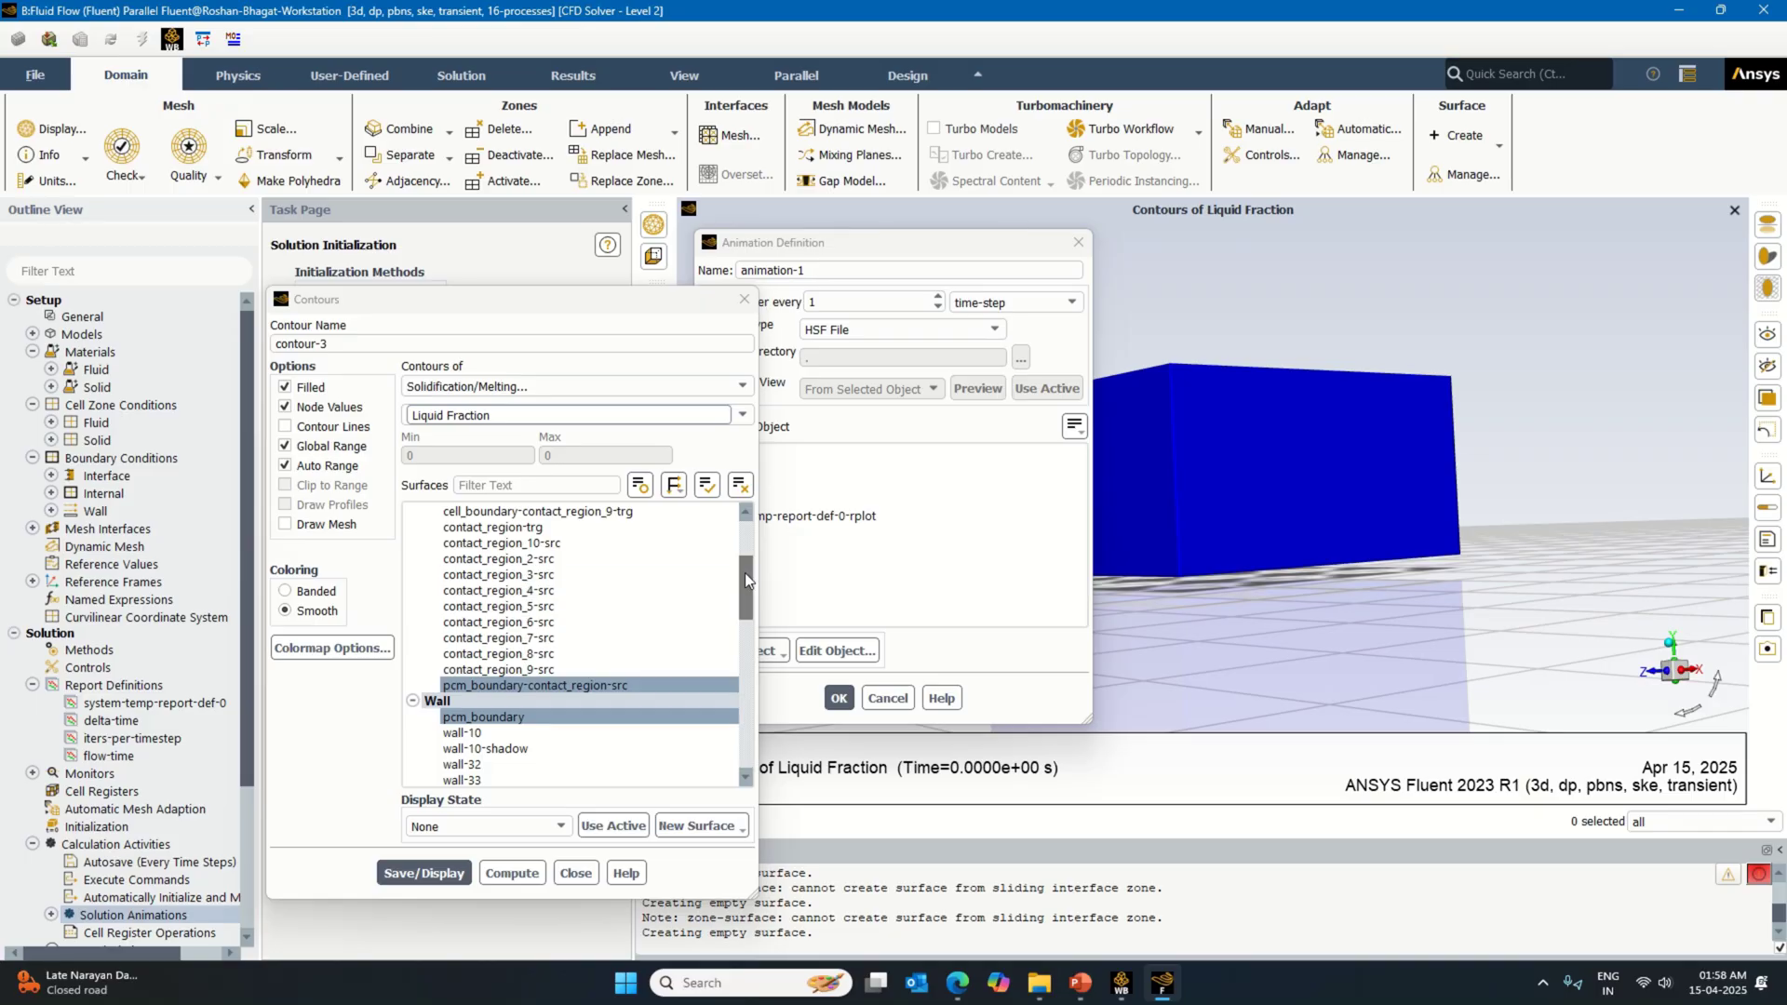
pyautogui.moveTo(744, 579)
pyautogui.mouseDown()
pyautogui.moveTo(749, 624)
pyautogui.moveTo(768, 590)
pyautogui.mouseUp()
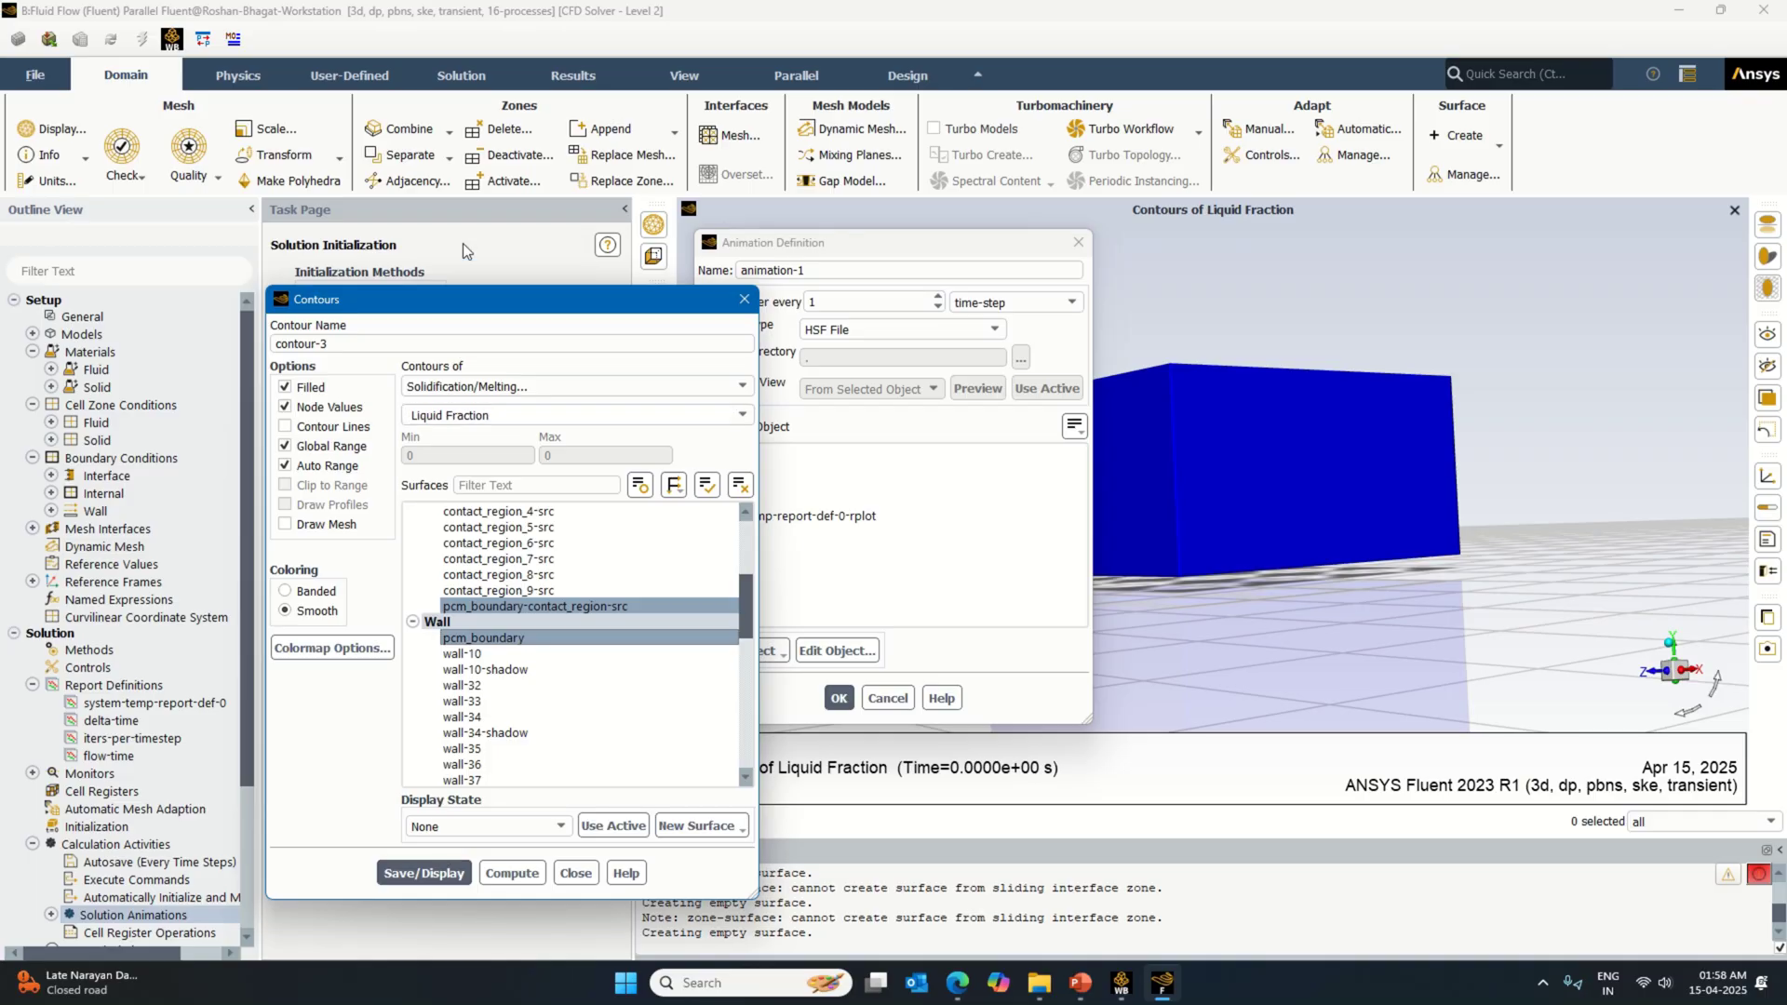
pyautogui.moveTo(510, 303); pyautogui.dragTo(449, 296)
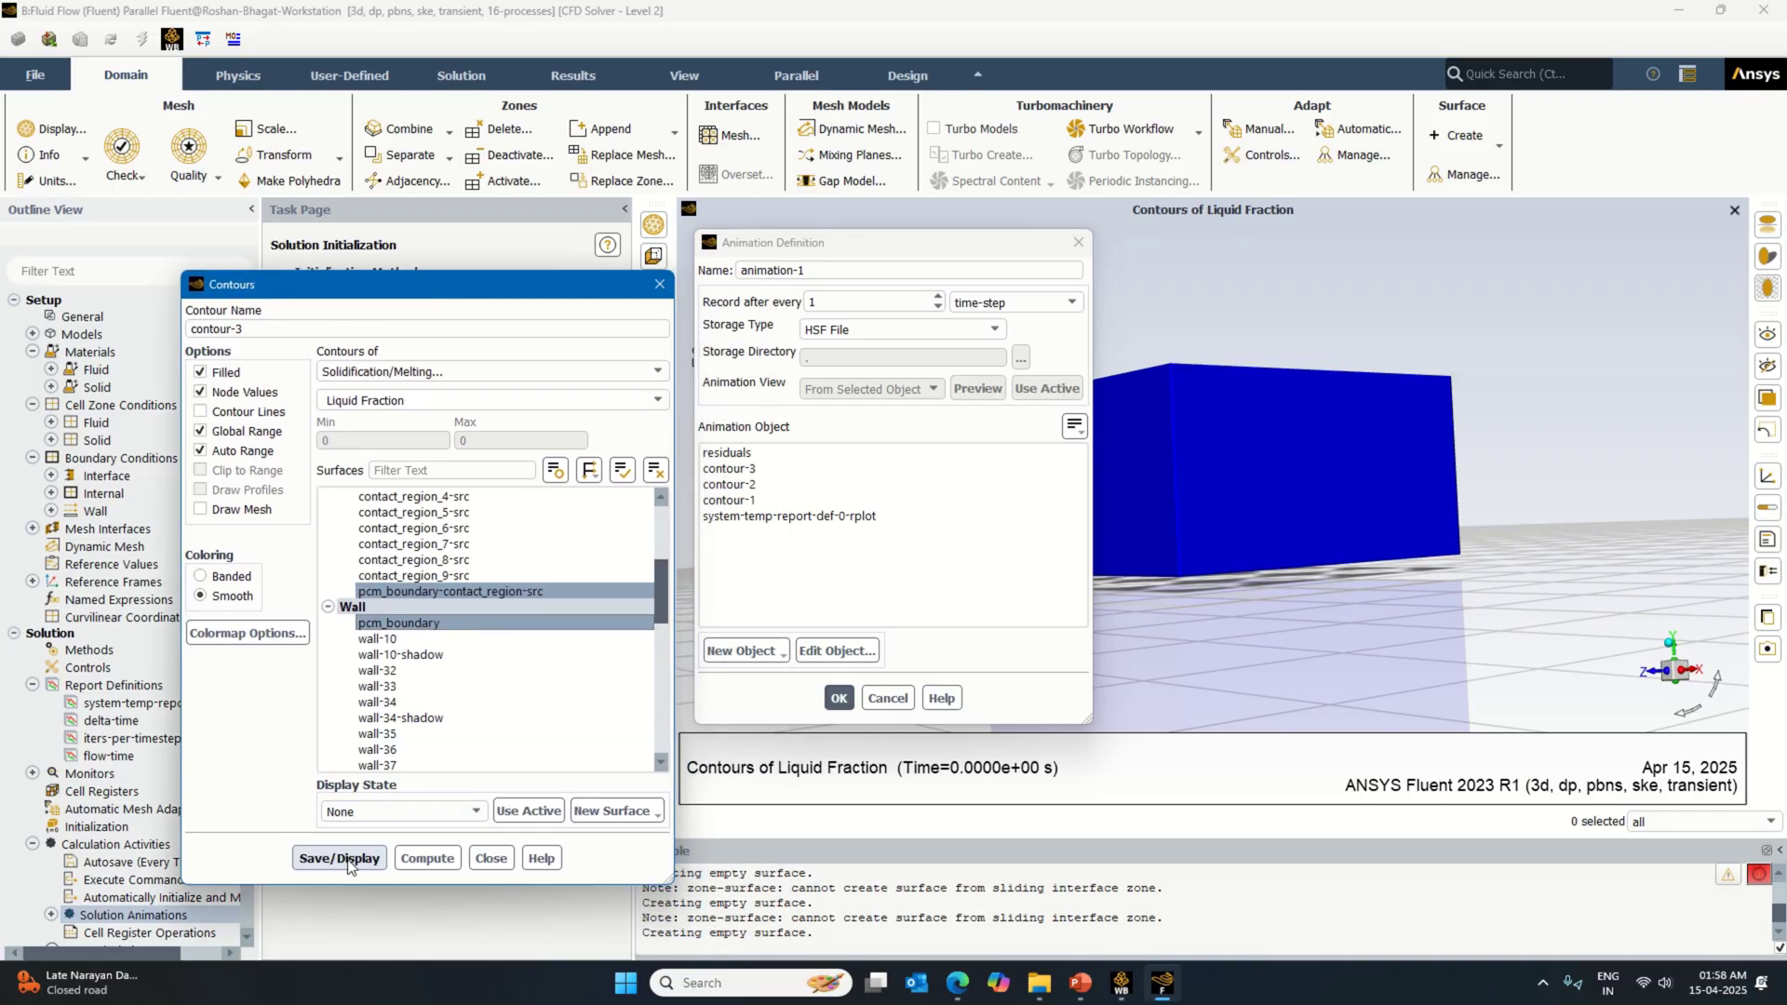
pyautogui.click(493, 858)
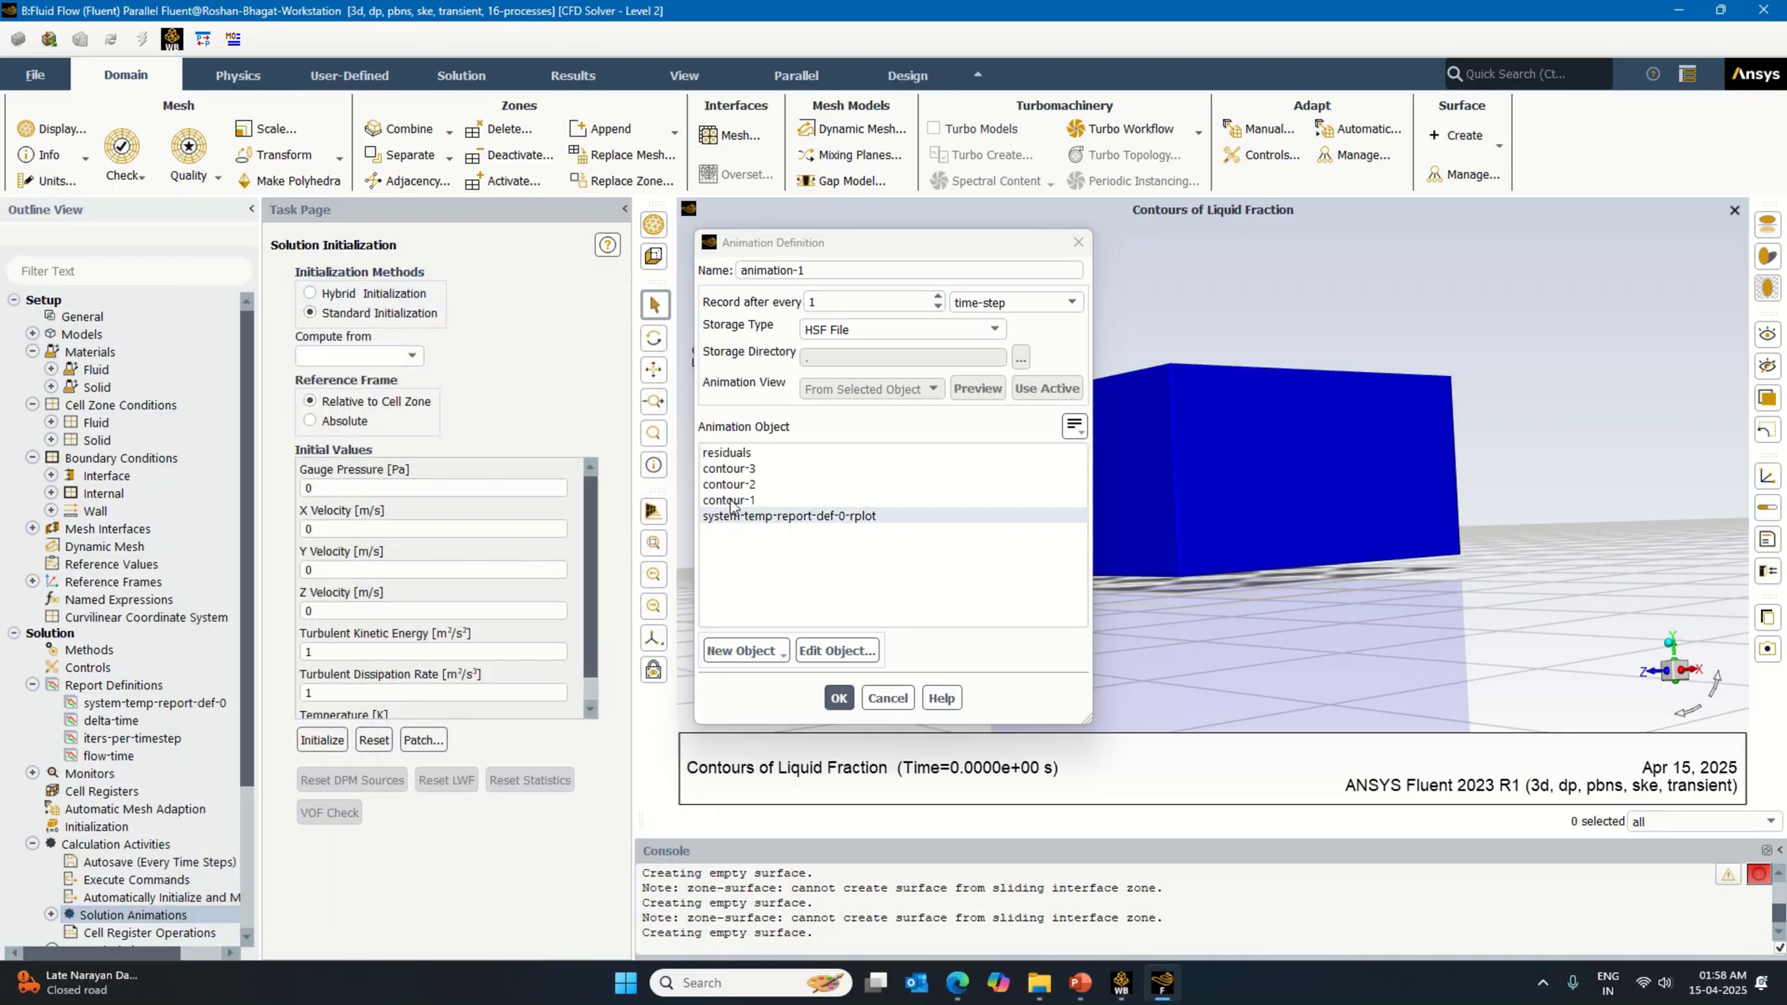
# Step: Use contour-3 as the animation object, save it as liquid-fraction-animation-1 and expand the list of solution animations
pyautogui.click(728, 469)
pyautogui.click(740, 272)
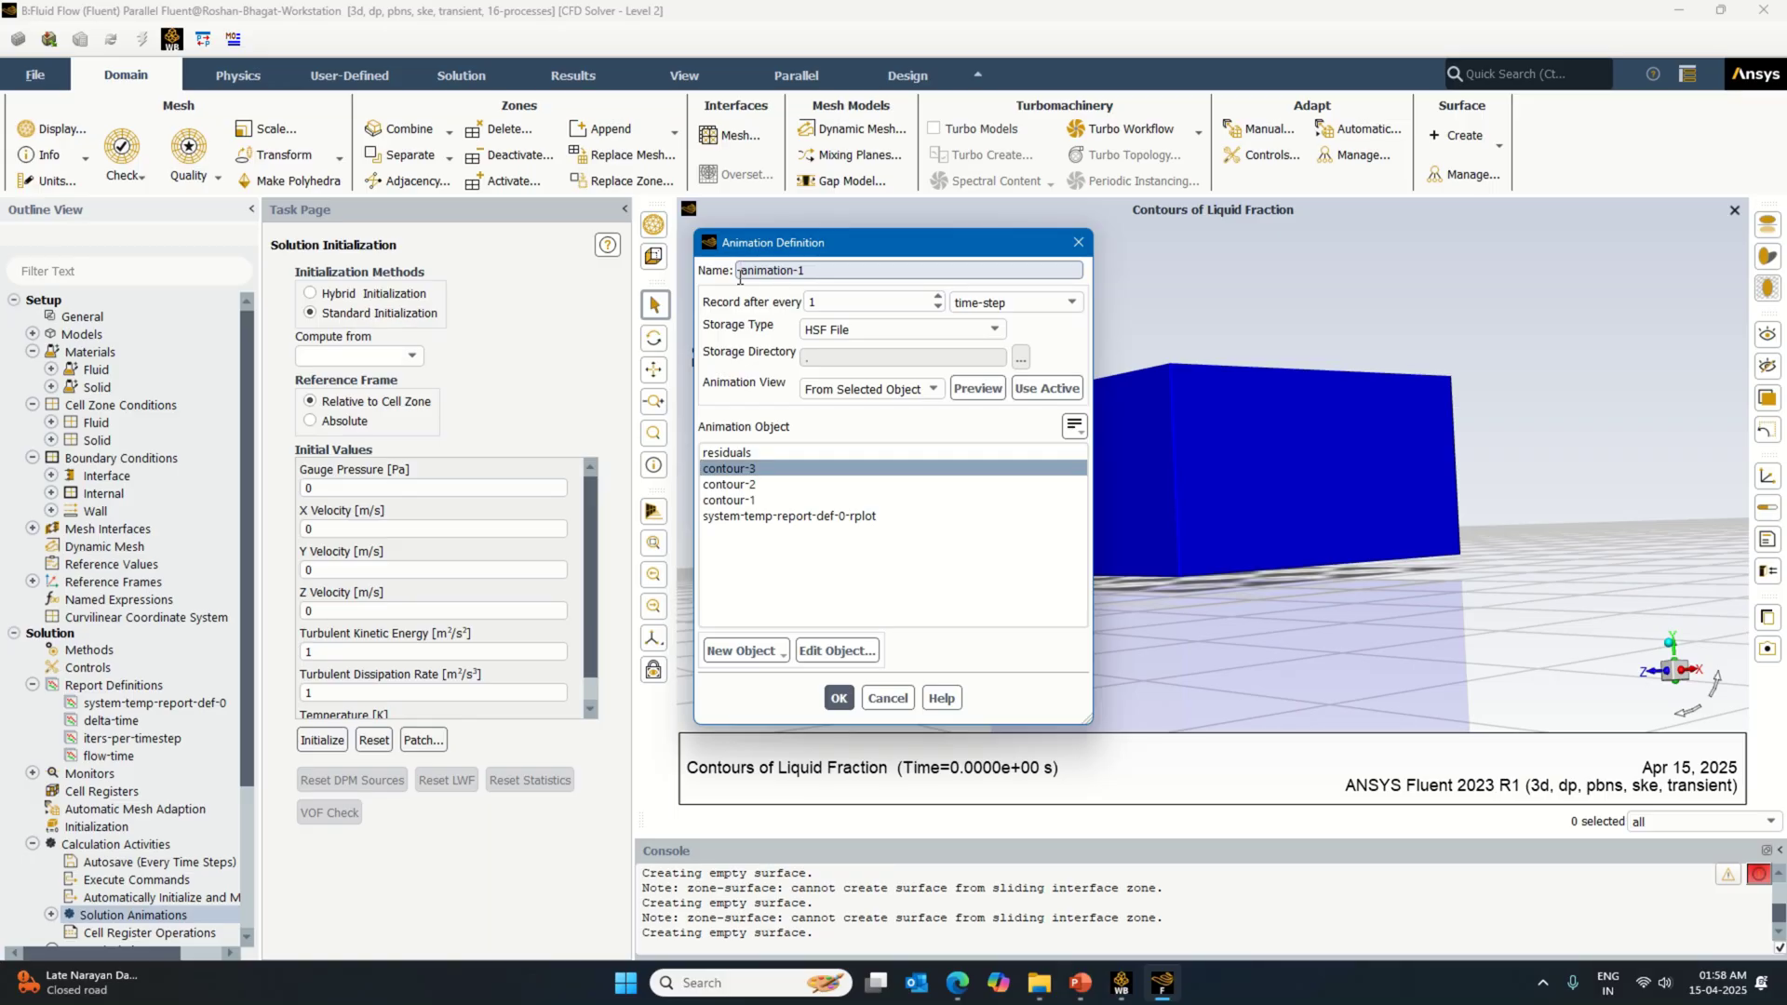
pyautogui.write('liquid-fraction-')
pyautogui.click(839, 700)
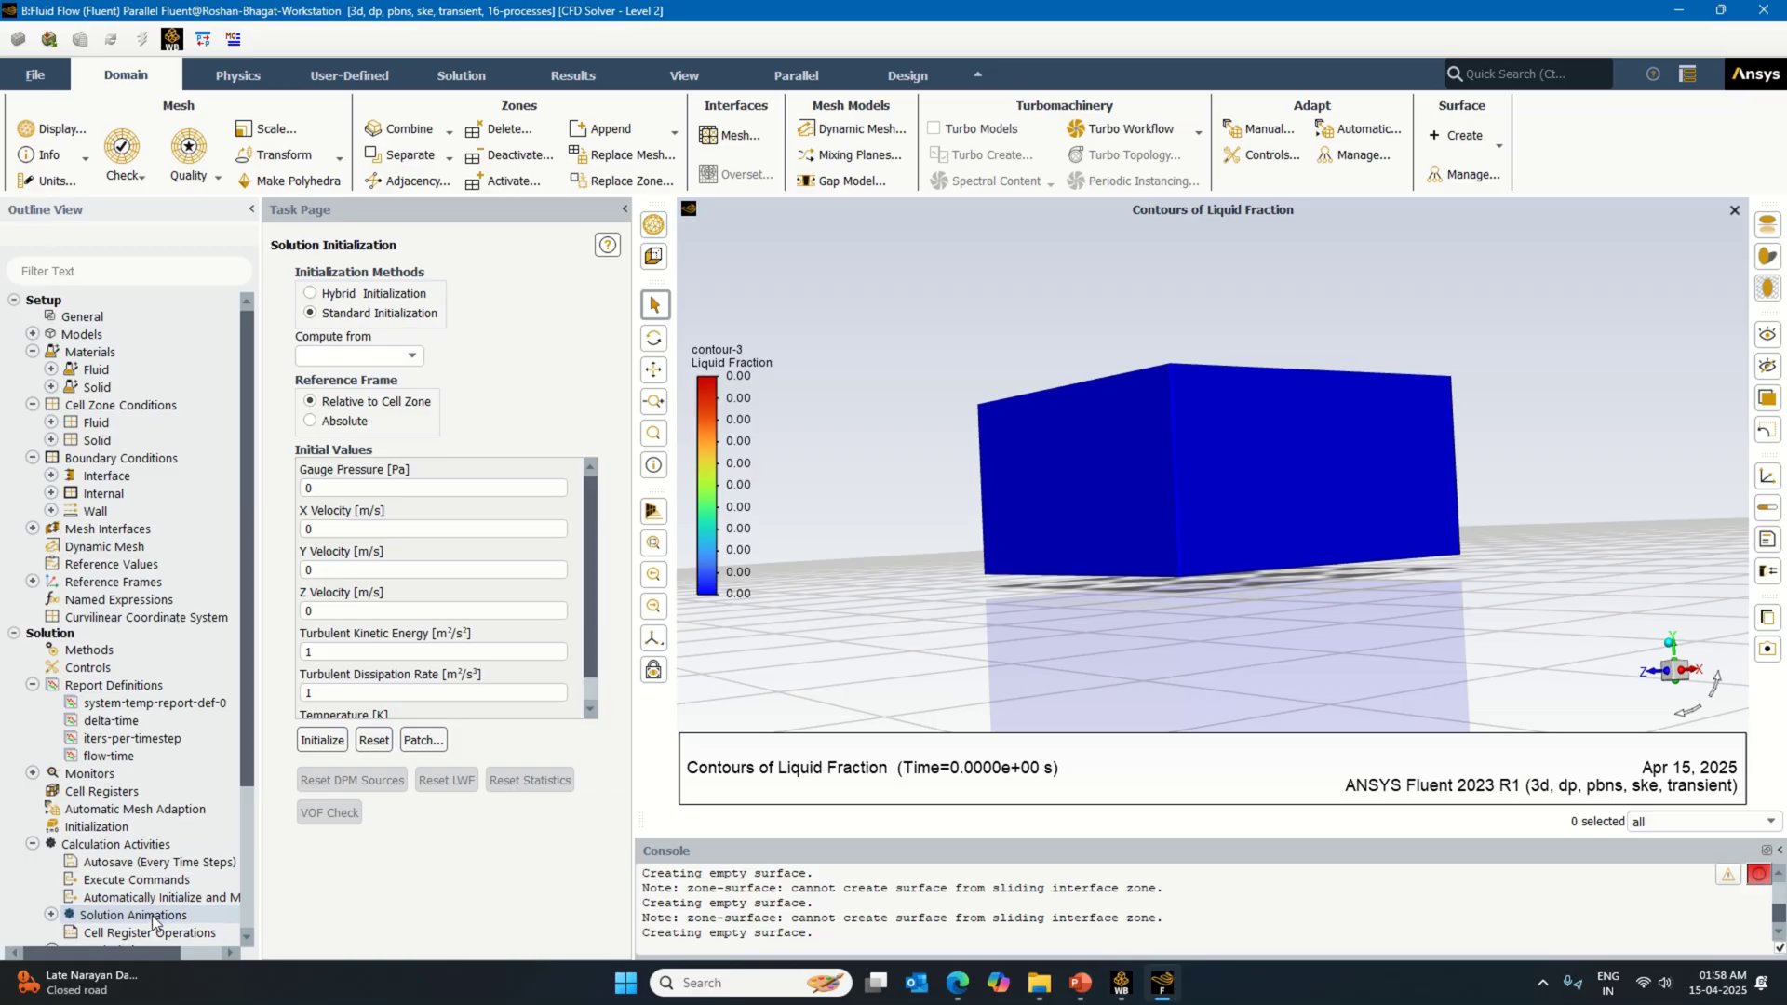
pyautogui.click(51, 915)
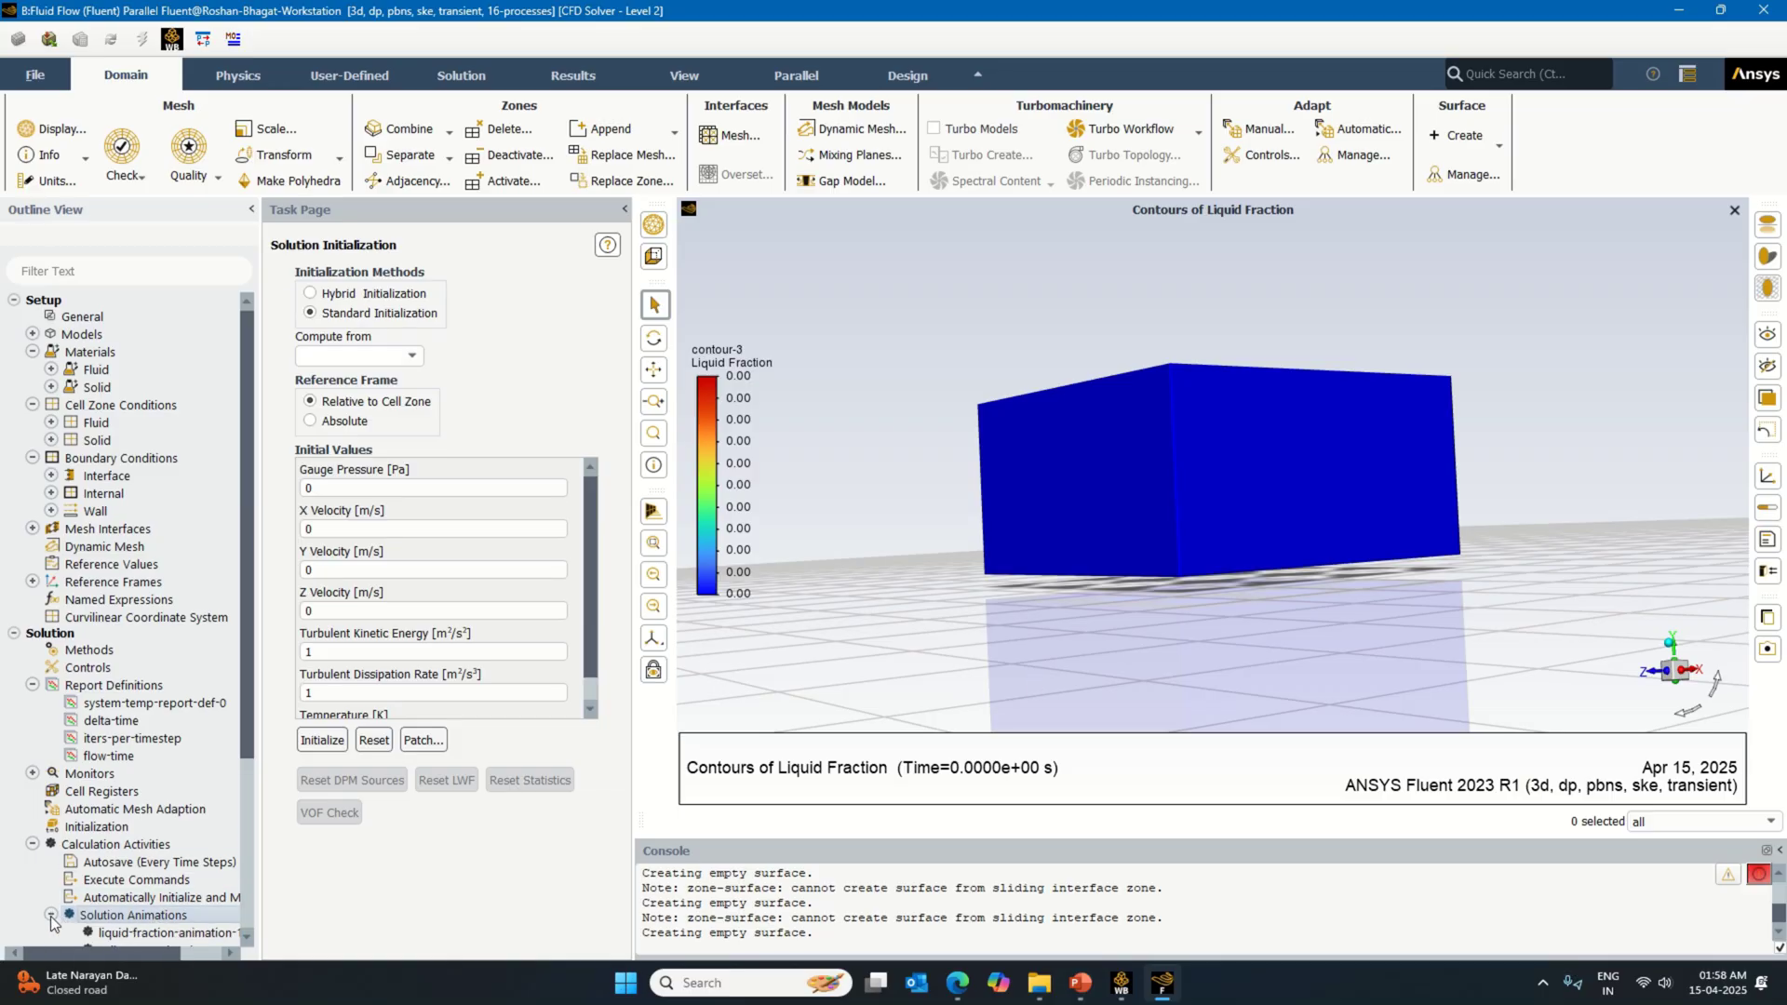
# Step: Start a new area-weighted average surface report definition with Total Temperature as its field variable
pyautogui.doubleClick(121, 405)
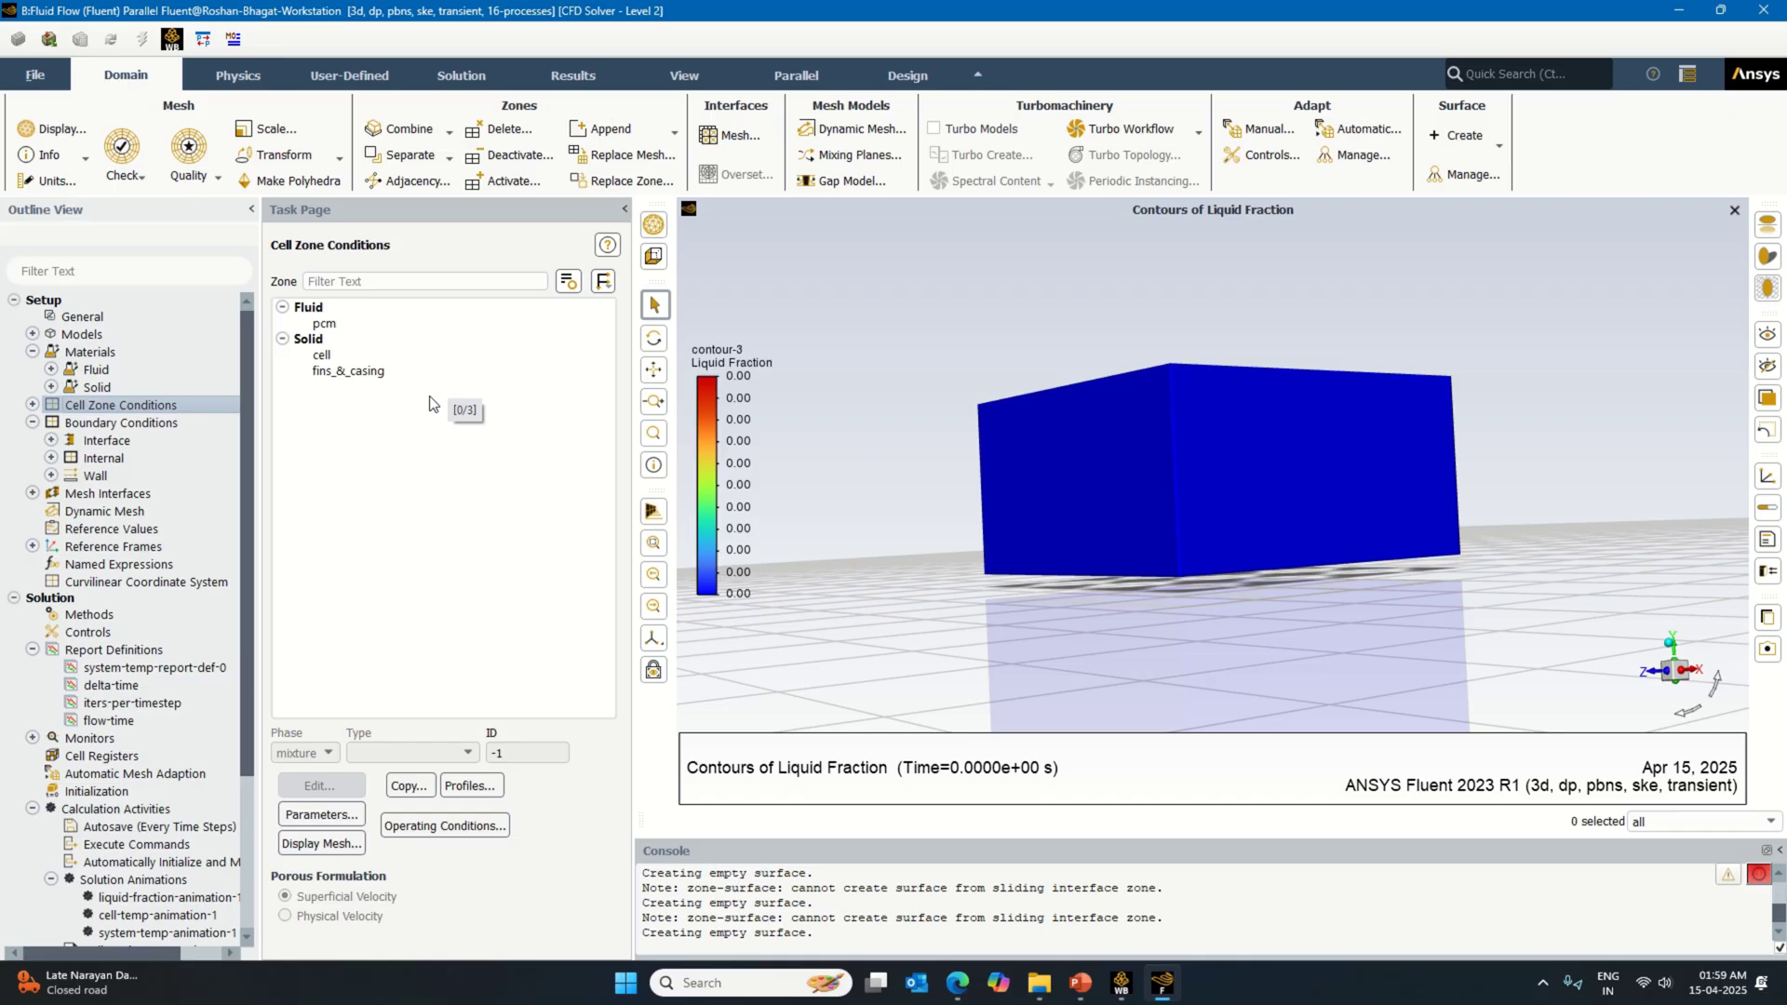
pyautogui.scroll(-2, 155, 753)
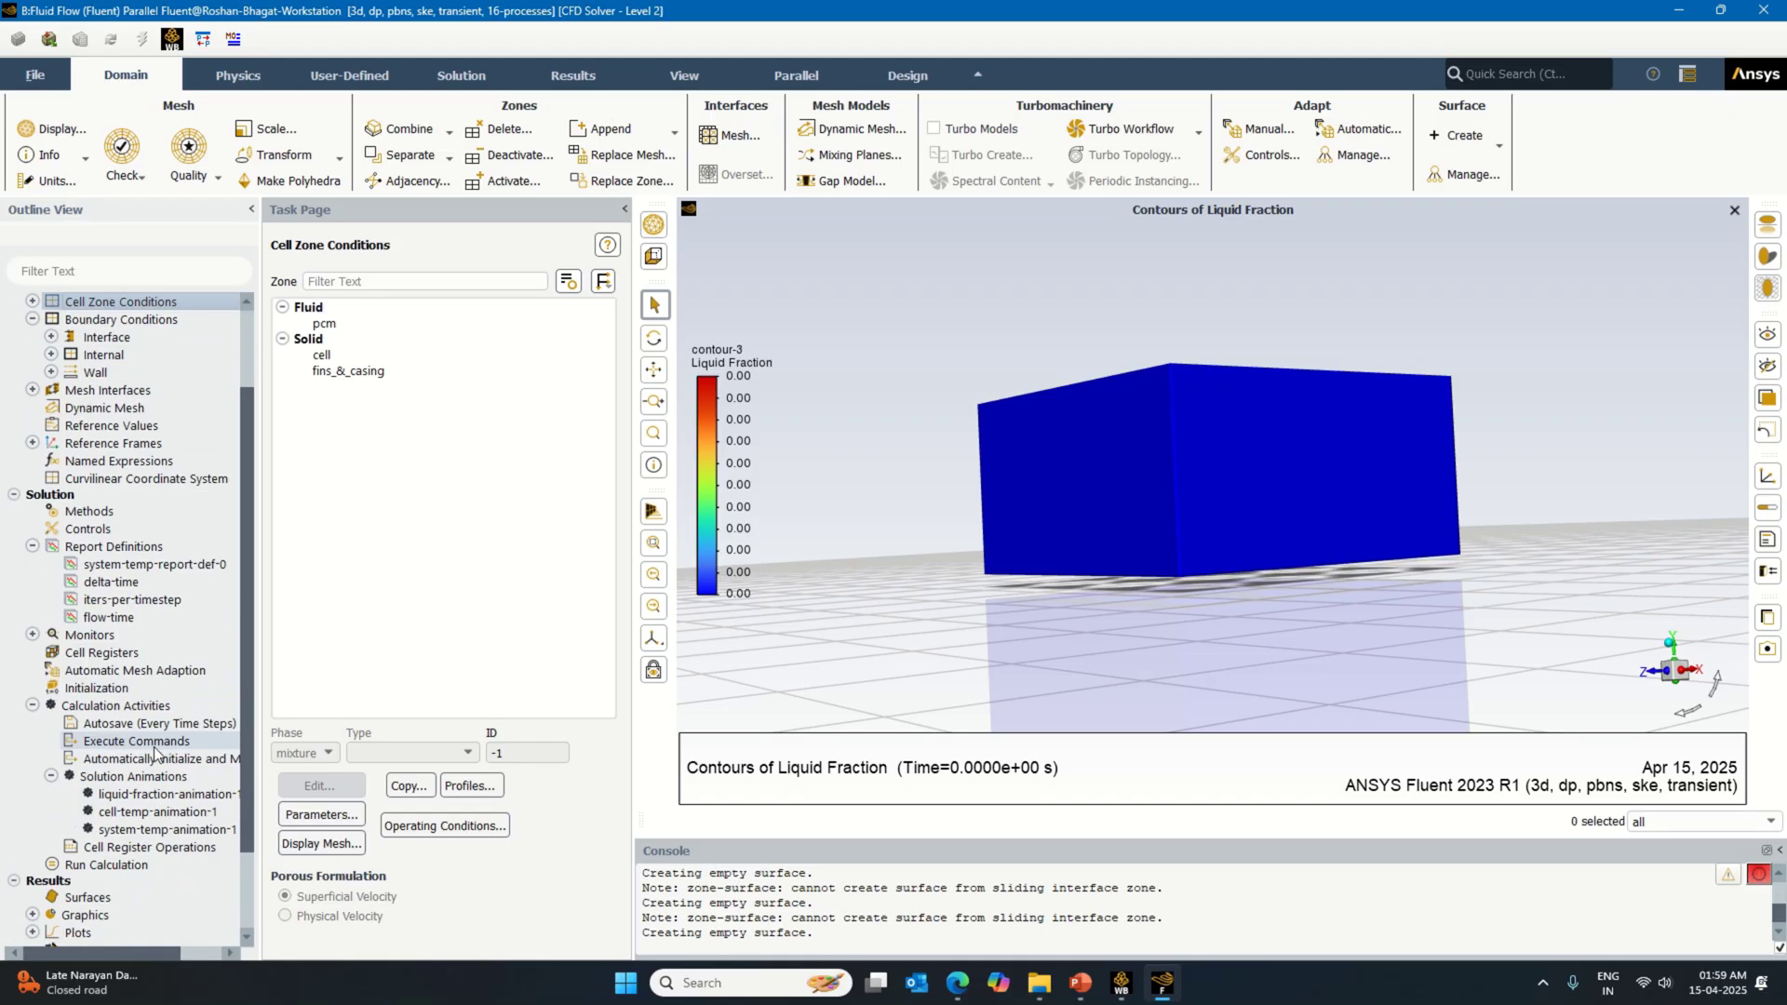
pyautogui.doubleClick(144, 549)
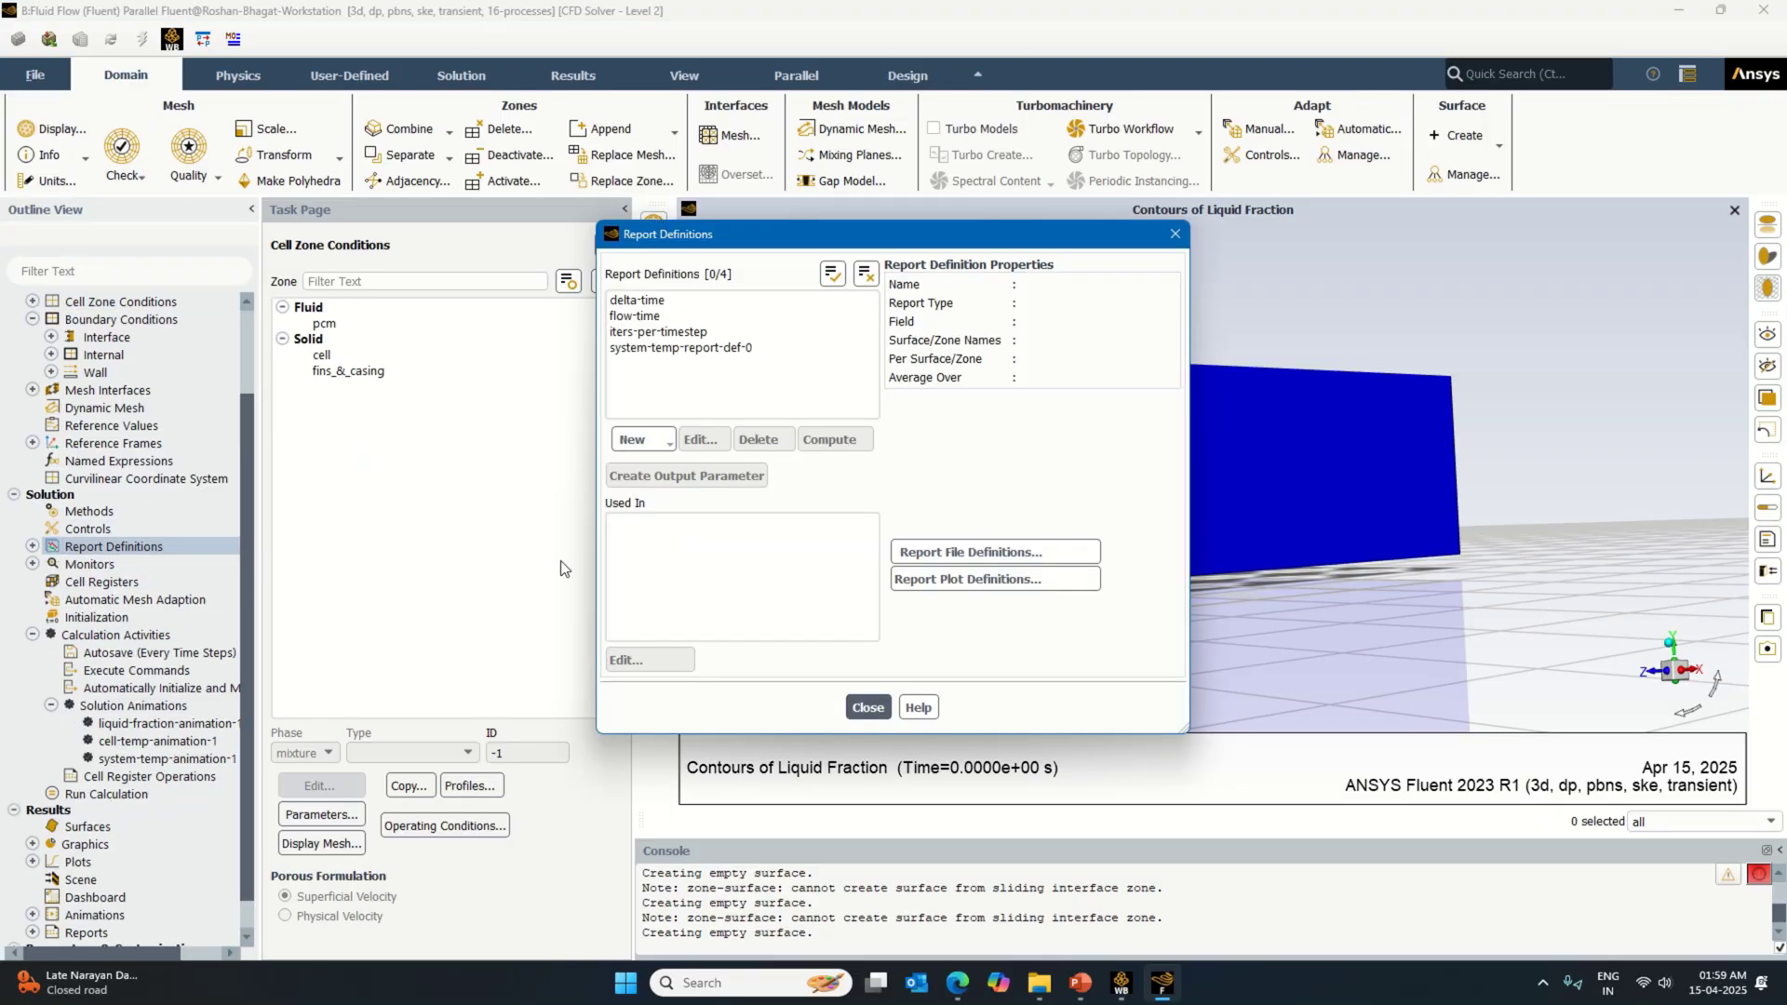
pyautogui.click(651, 439)
pyautogui.moveTo(670, 466)
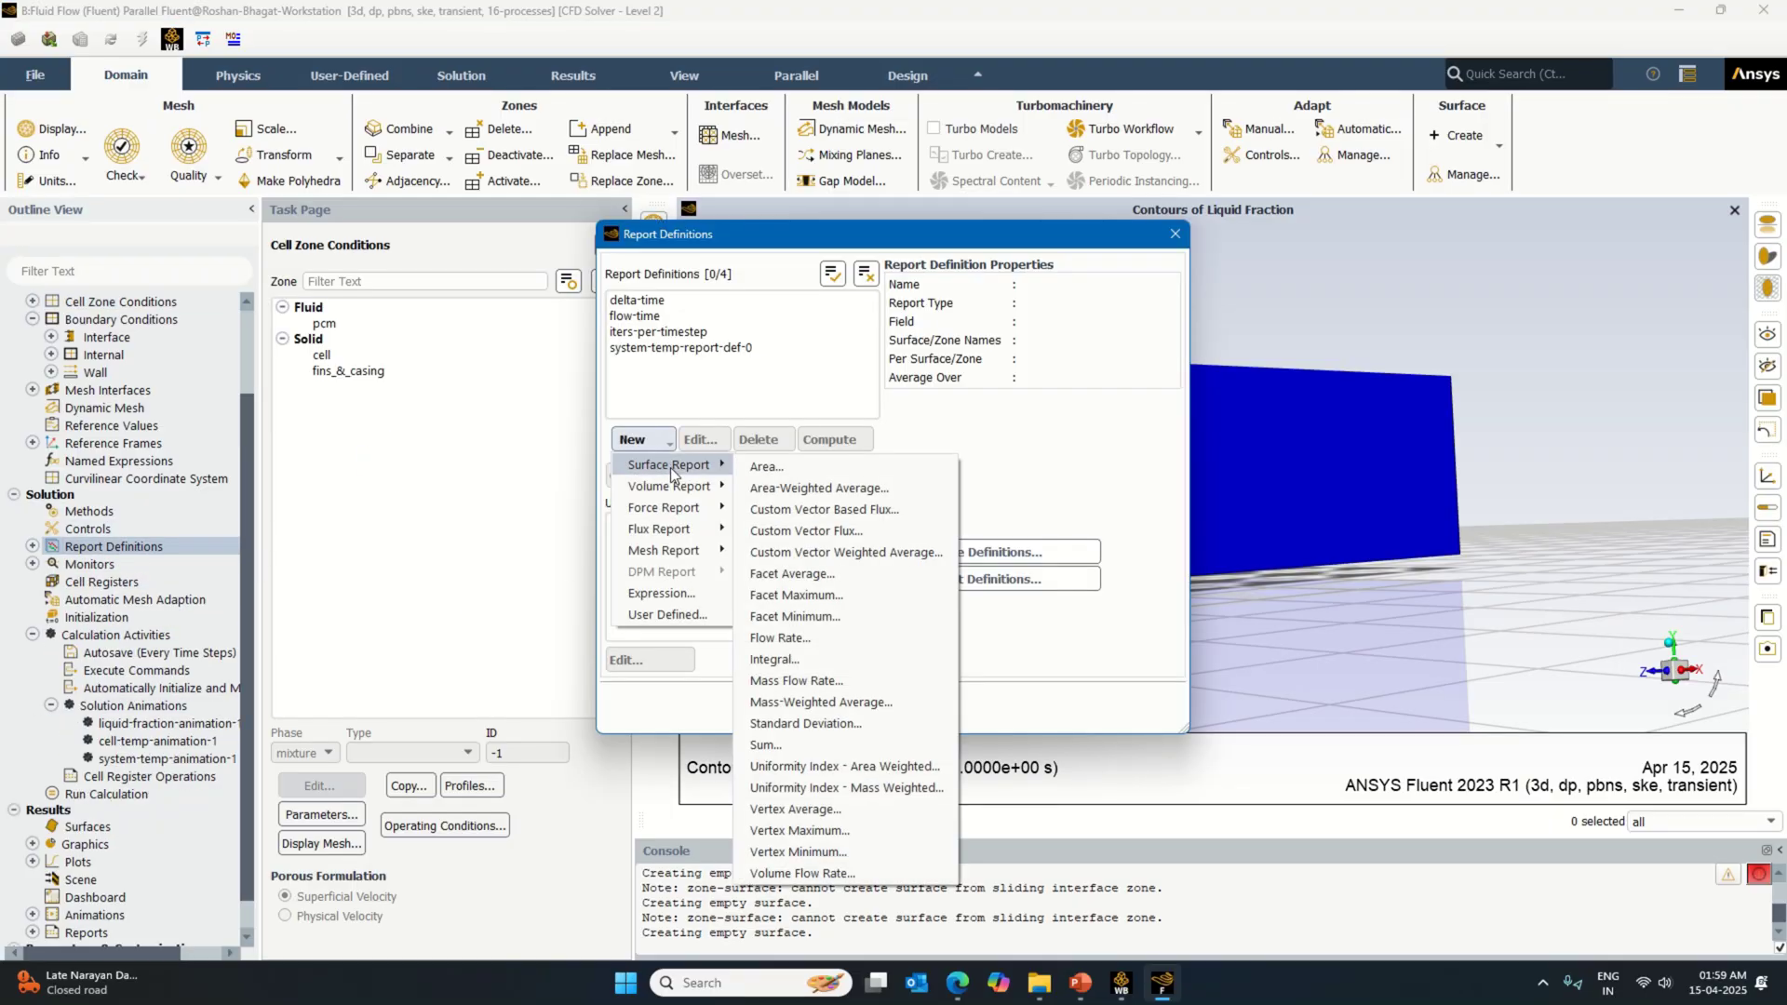
pyautogui.click(815, 490)
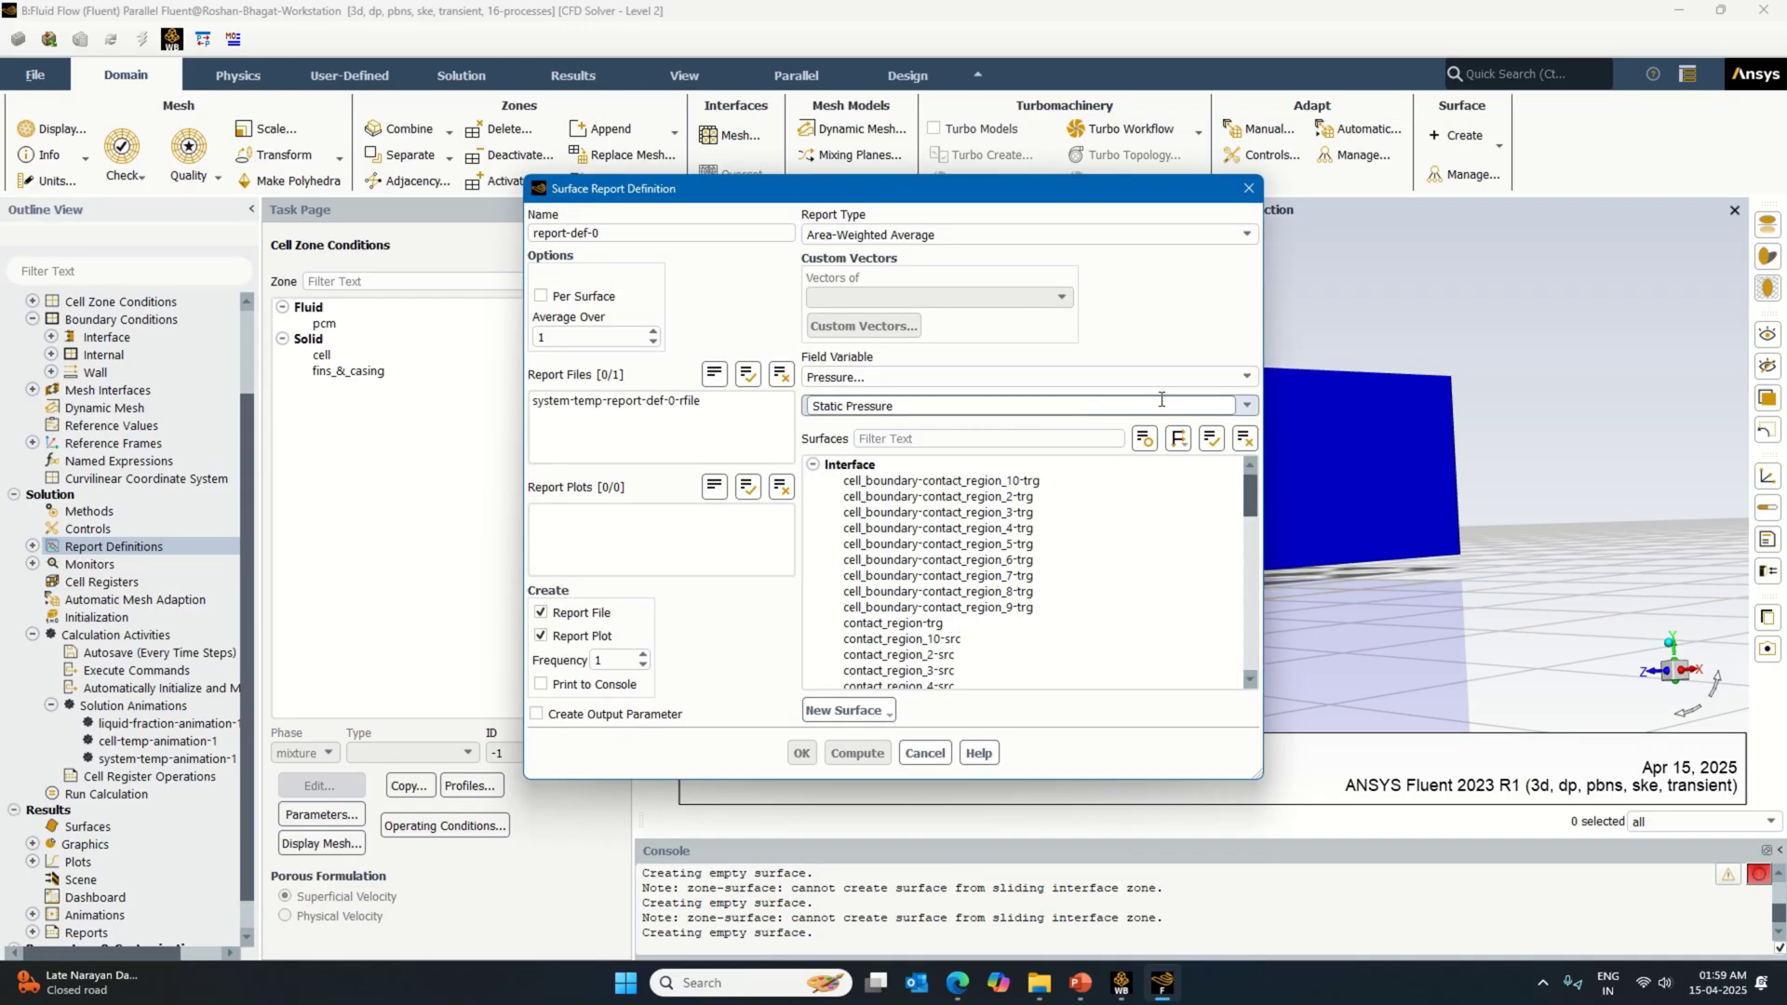
pyautogui.click(1207, 375)
pyautogui.click(1210, 440)
pyautogui.click(1210, 406)
pyautogui.click(1069, 474)
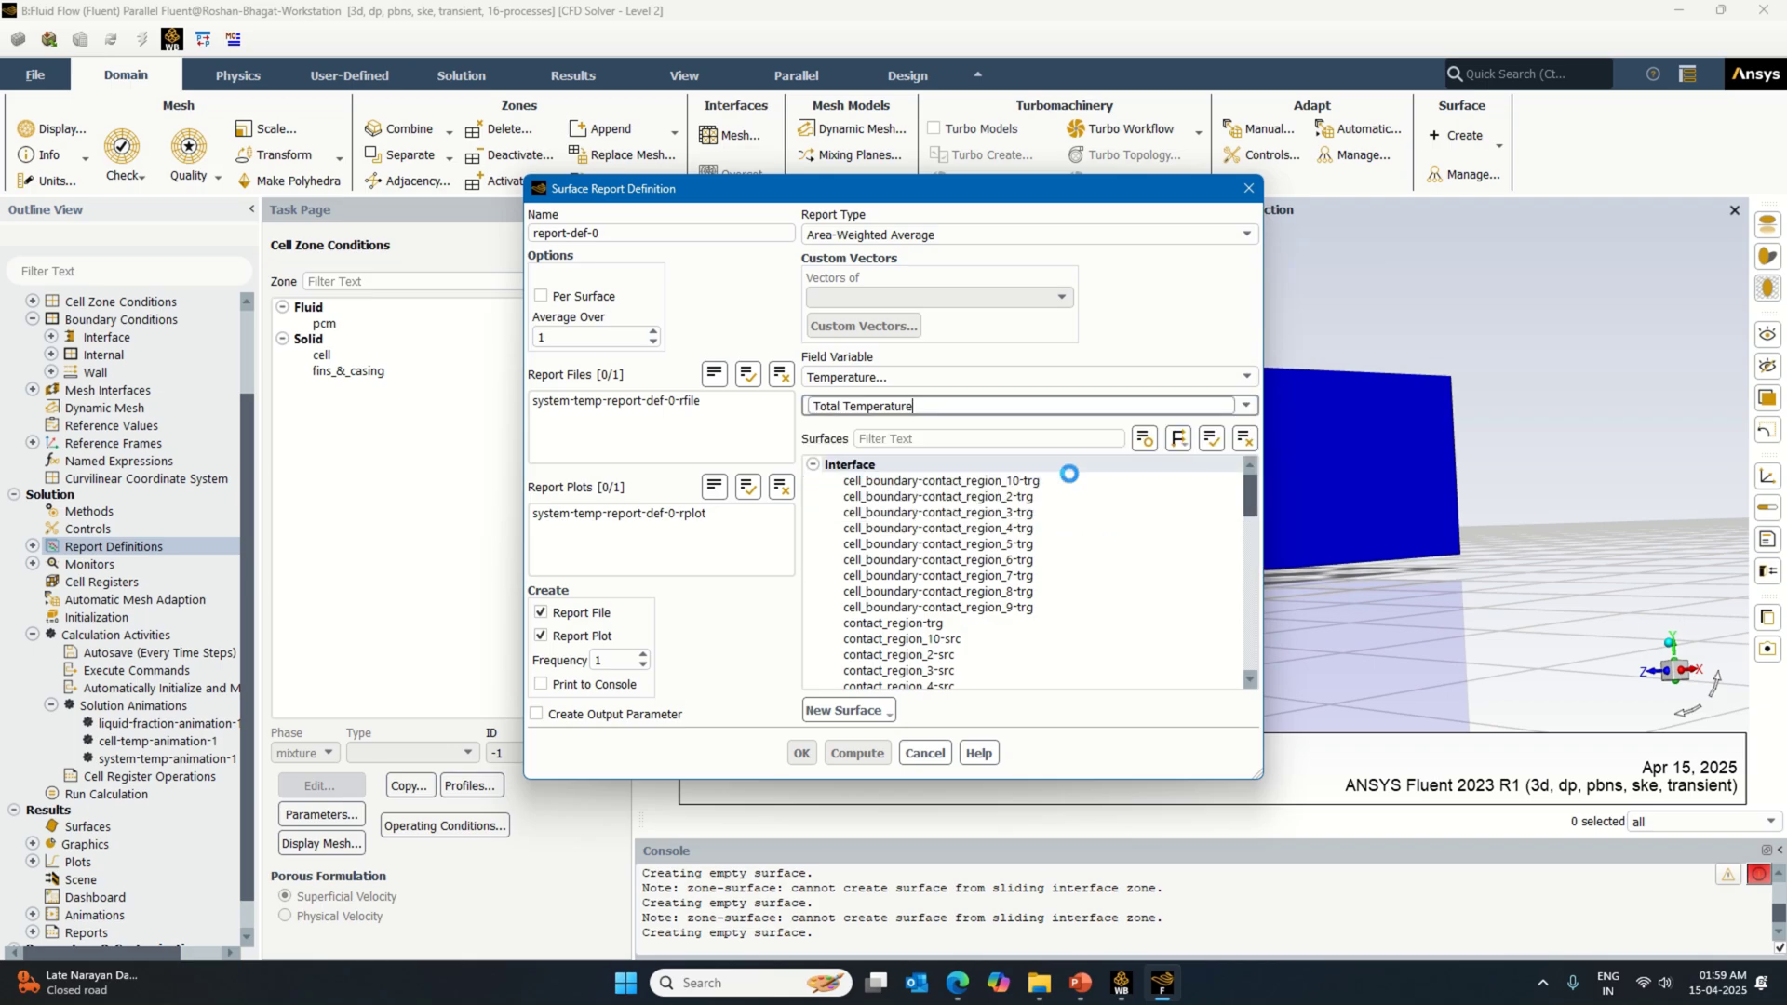
# Step: Select the nine cell_boundary contact region trg interfaces and the wall-cell surface for the temperature report
pyautogui.click(1017, 482)
pyautogui.click(1023, 497)
pyautogui.click(1024, 513)
pyautogui.click(1027, 529)
pyautogui.click(1031, 544)
pyautogui.click(1034, 561)
pyautogui.click(1039, 577)
pyautogui.click(1036, 592)
pyautogui.click(1033, 608)
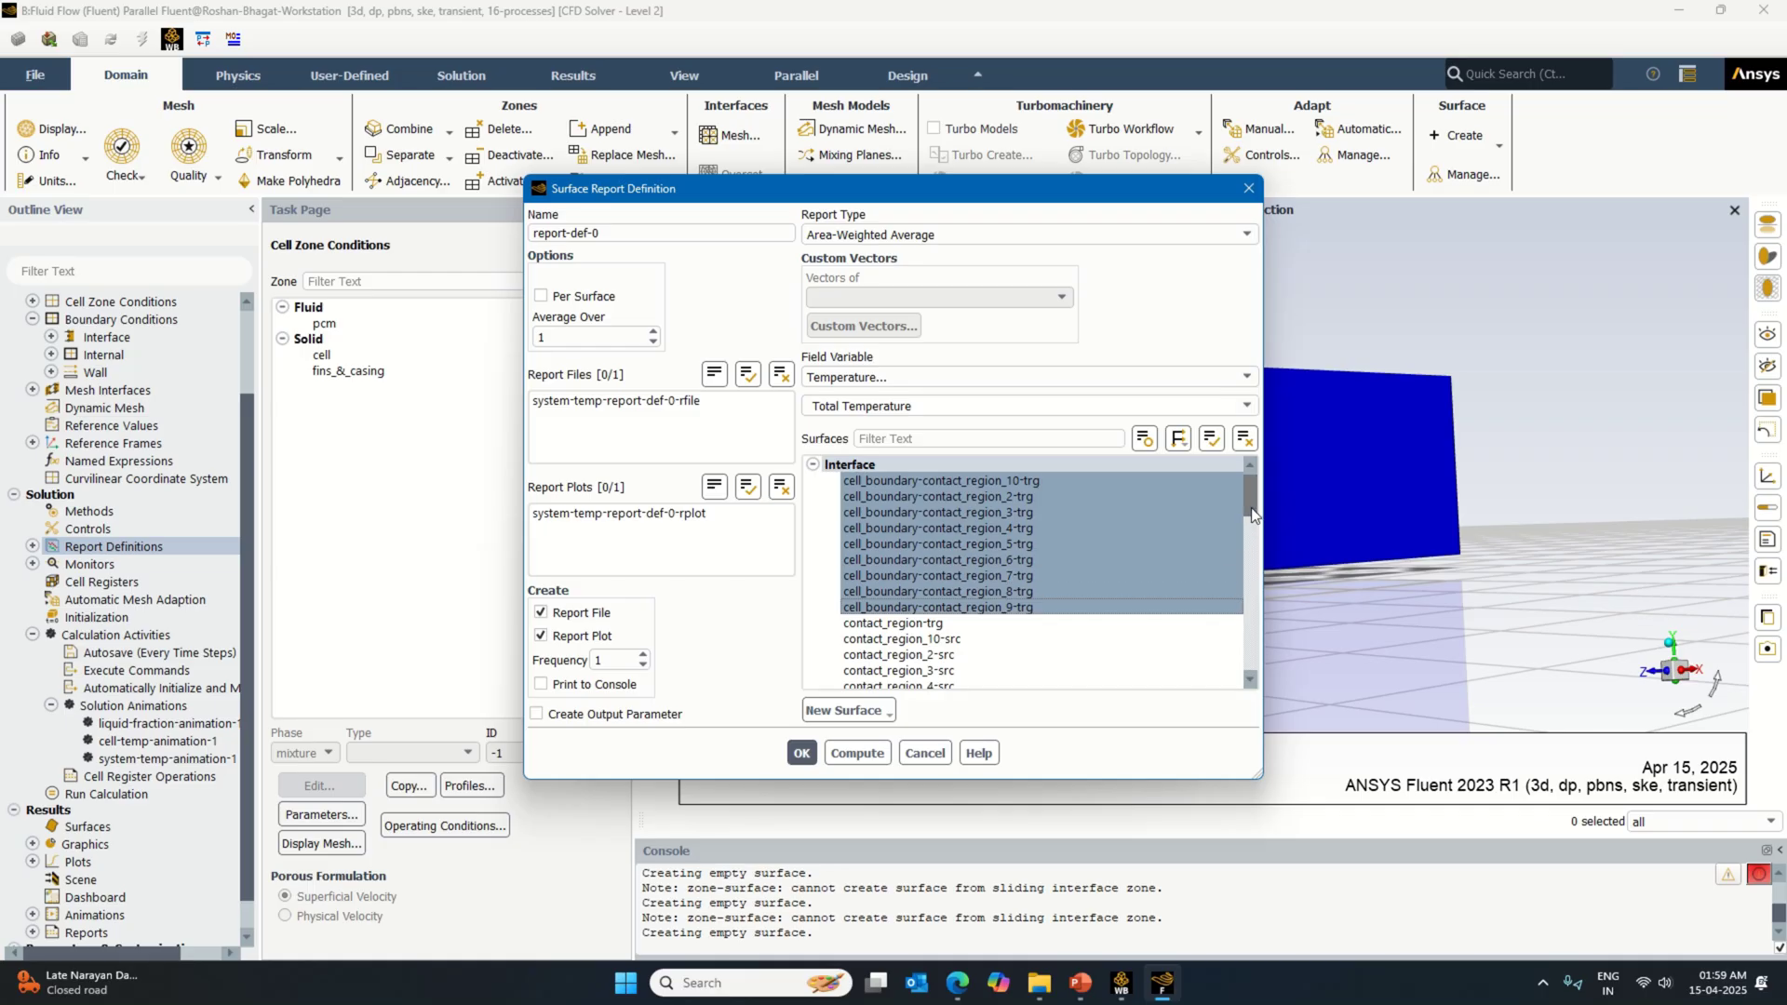
pyautogui.moveTo(1253, 514); pyautogui.dragTo(1252, 656)
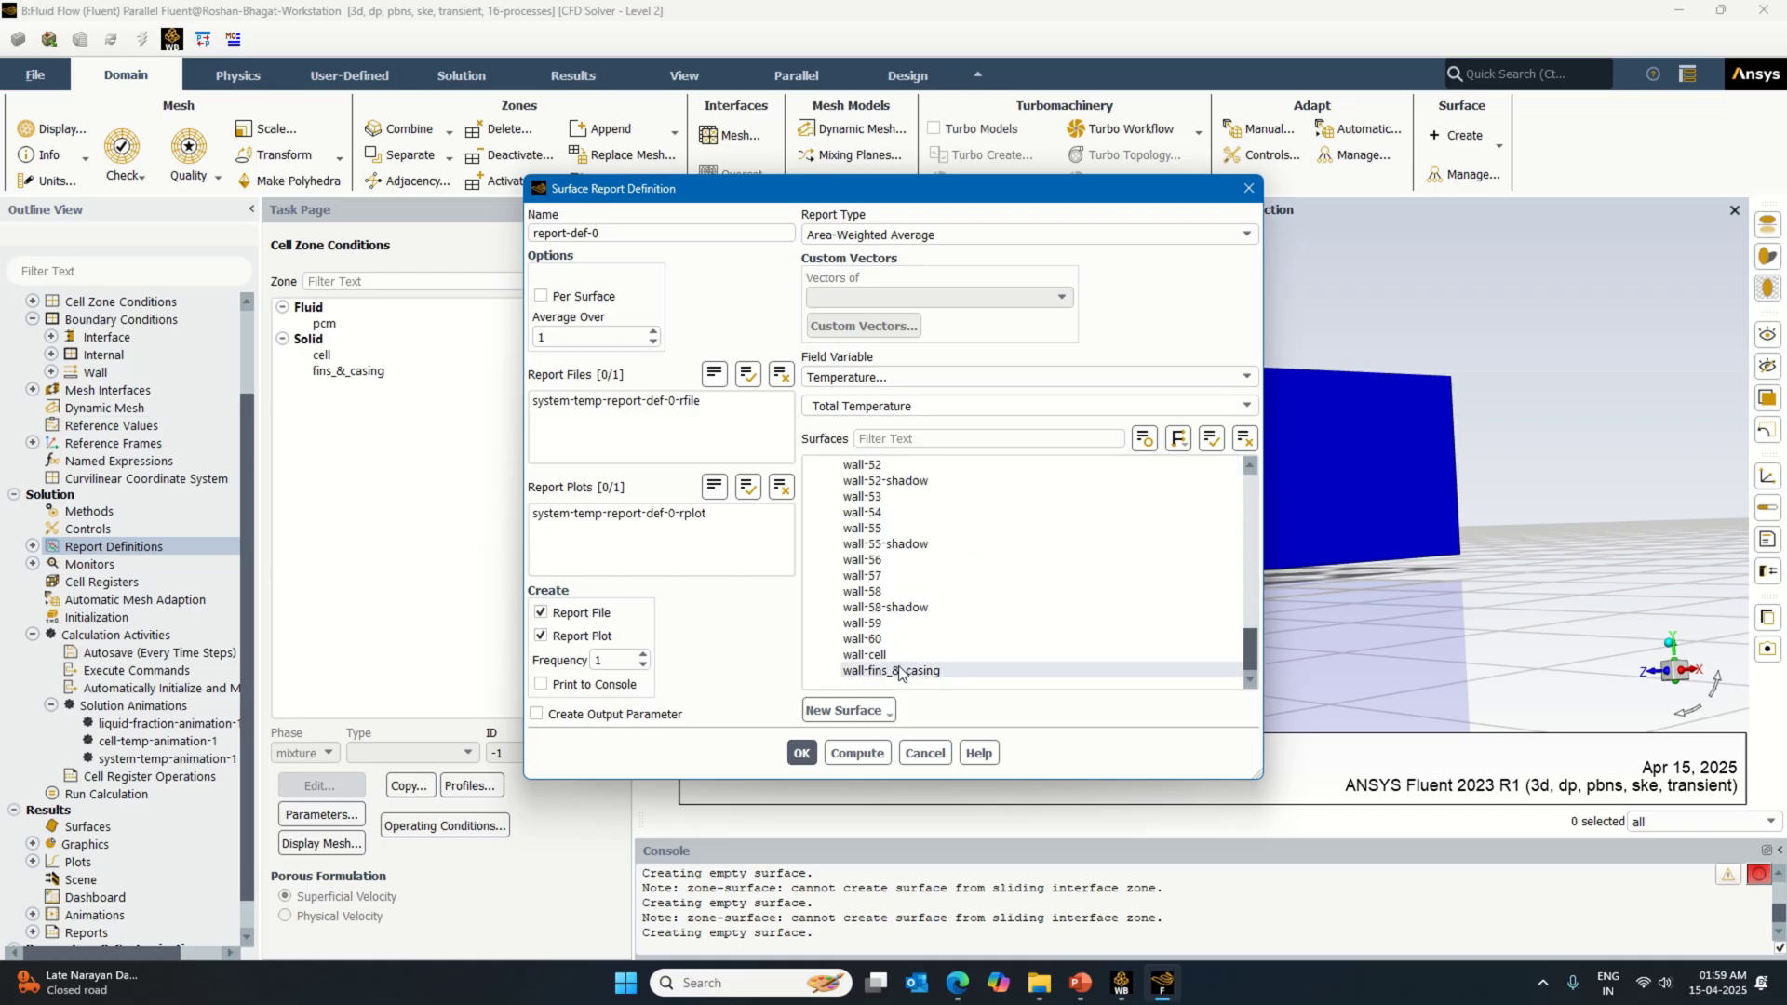
pyautogui.click(893, 655)
# Step: Enable console printing and an output parameter for the report, name it cell-temp-curve-report-def-0 and save it
pyautogui.click(595, 685)
pyautogui.click(563, 713)
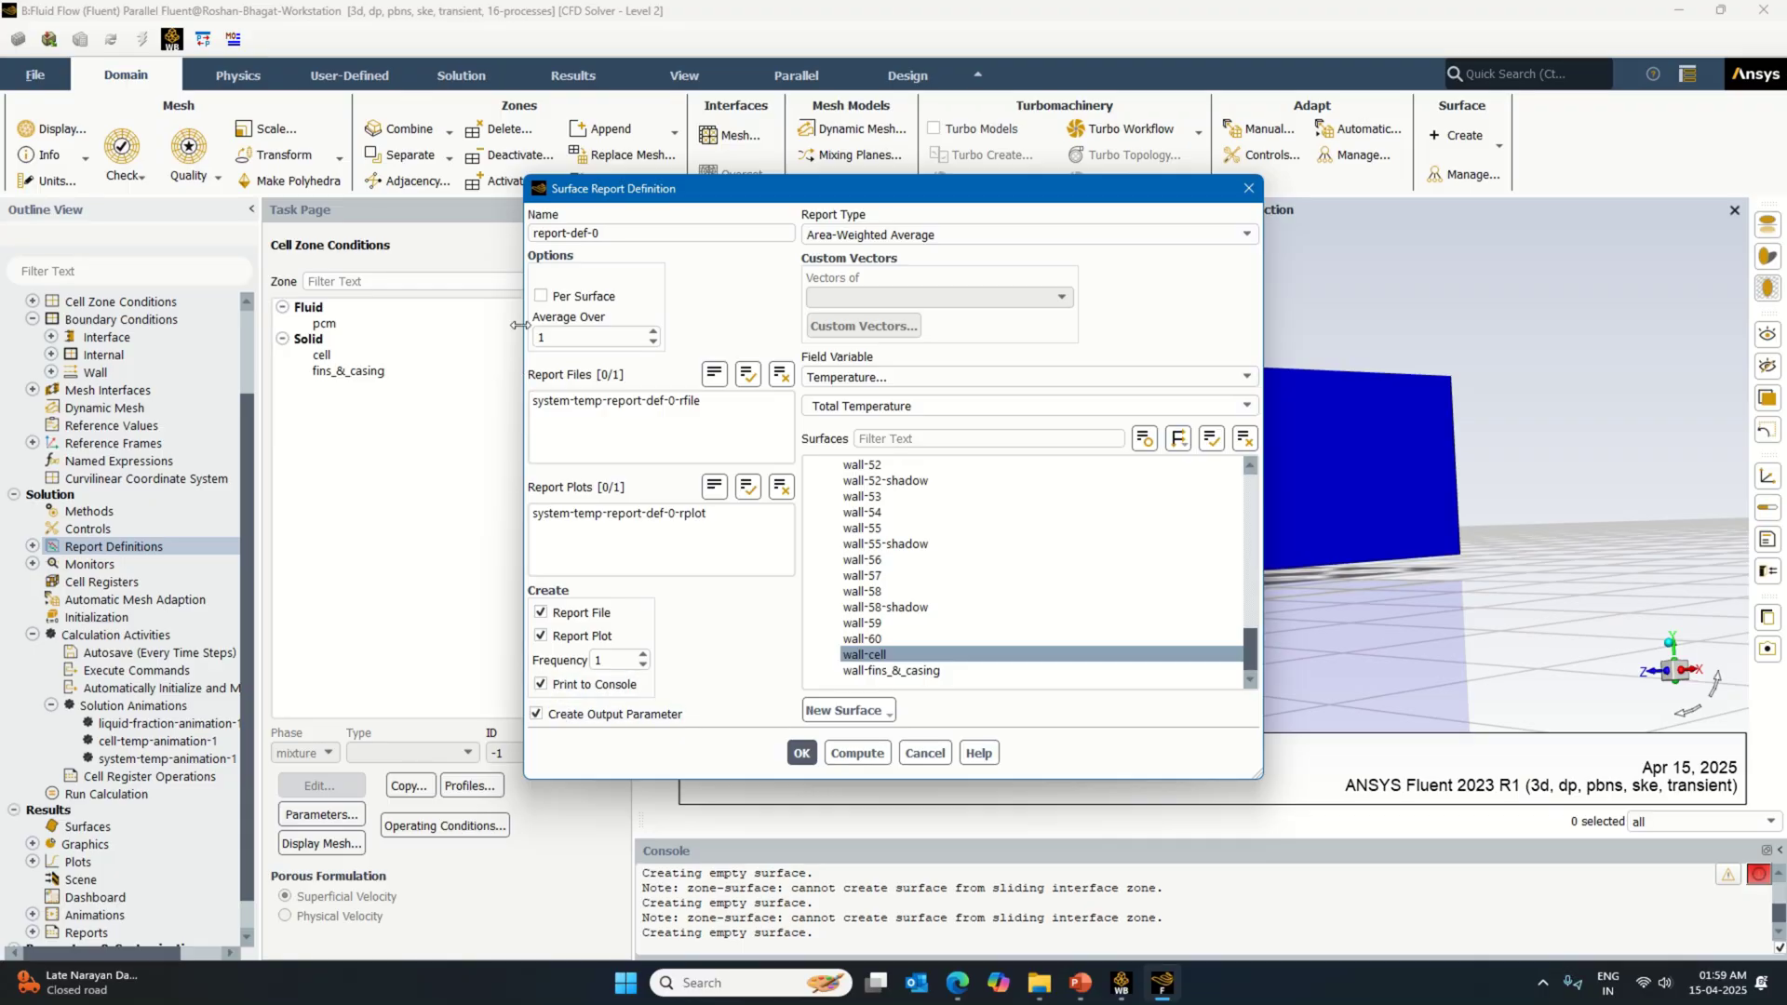
pyautogui.click(533, 234)
pyautogui.write('cell-temp-curve-')
pyautogui.scroll(18, 1058, 546)
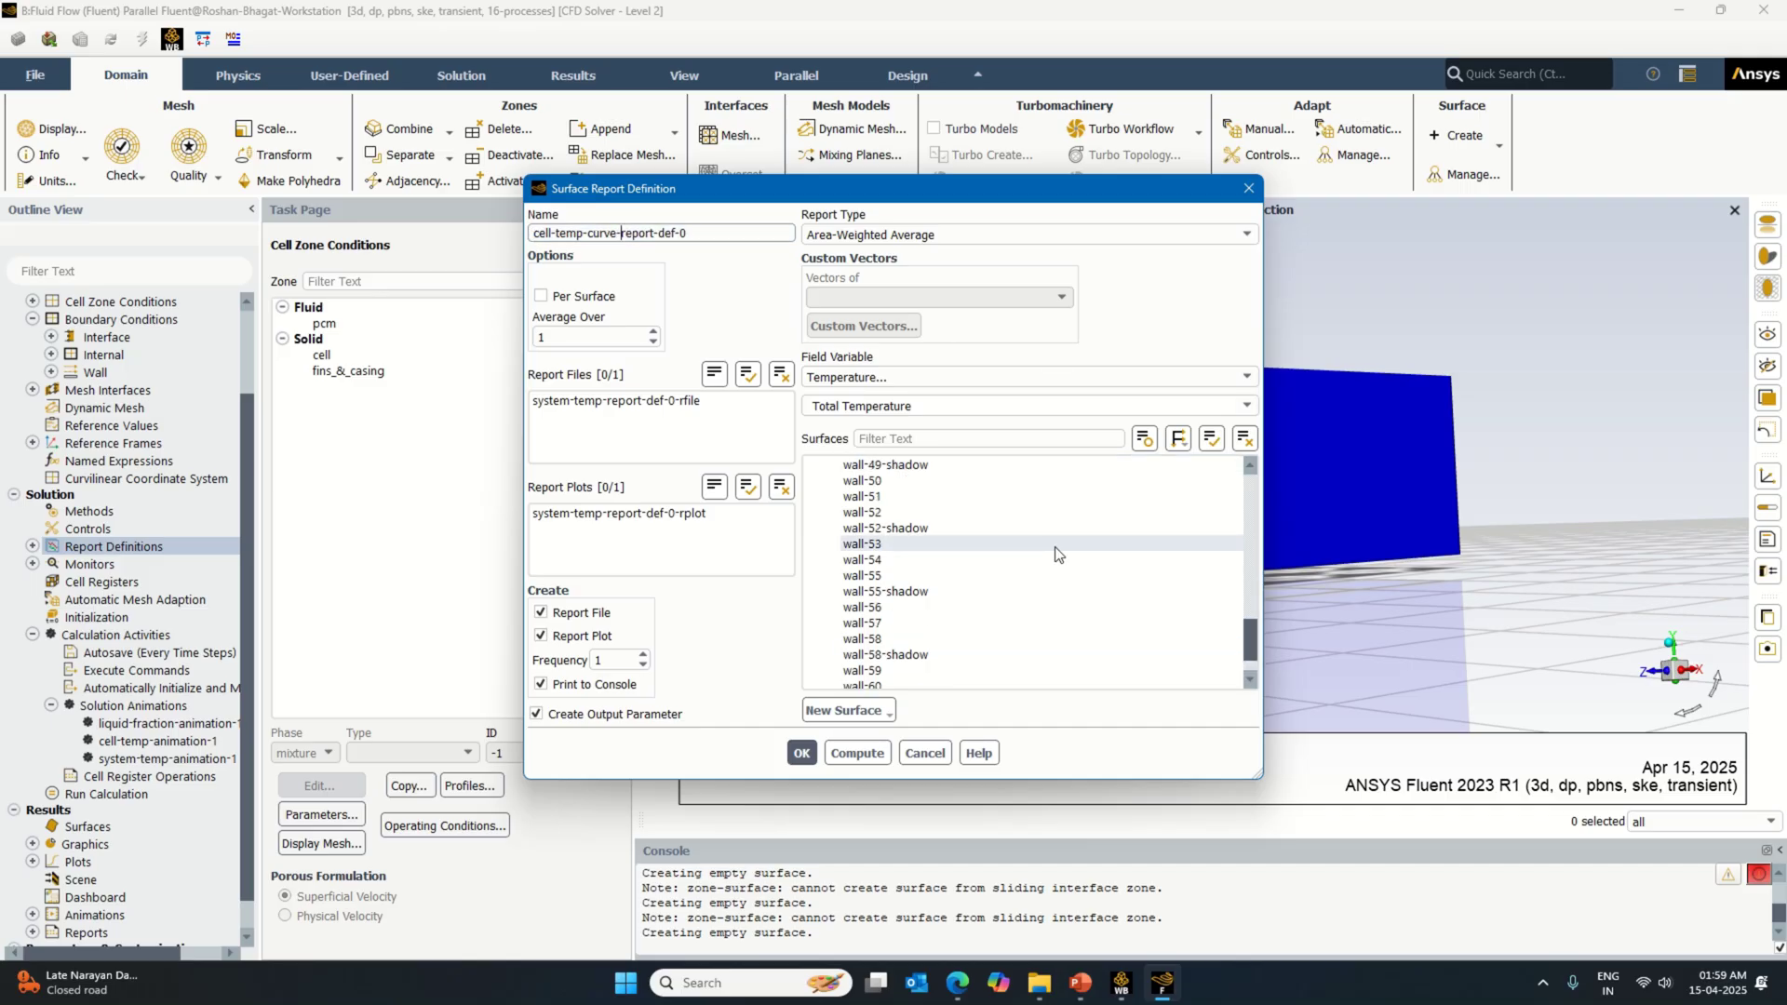
pyautogui.click(1058, 529)
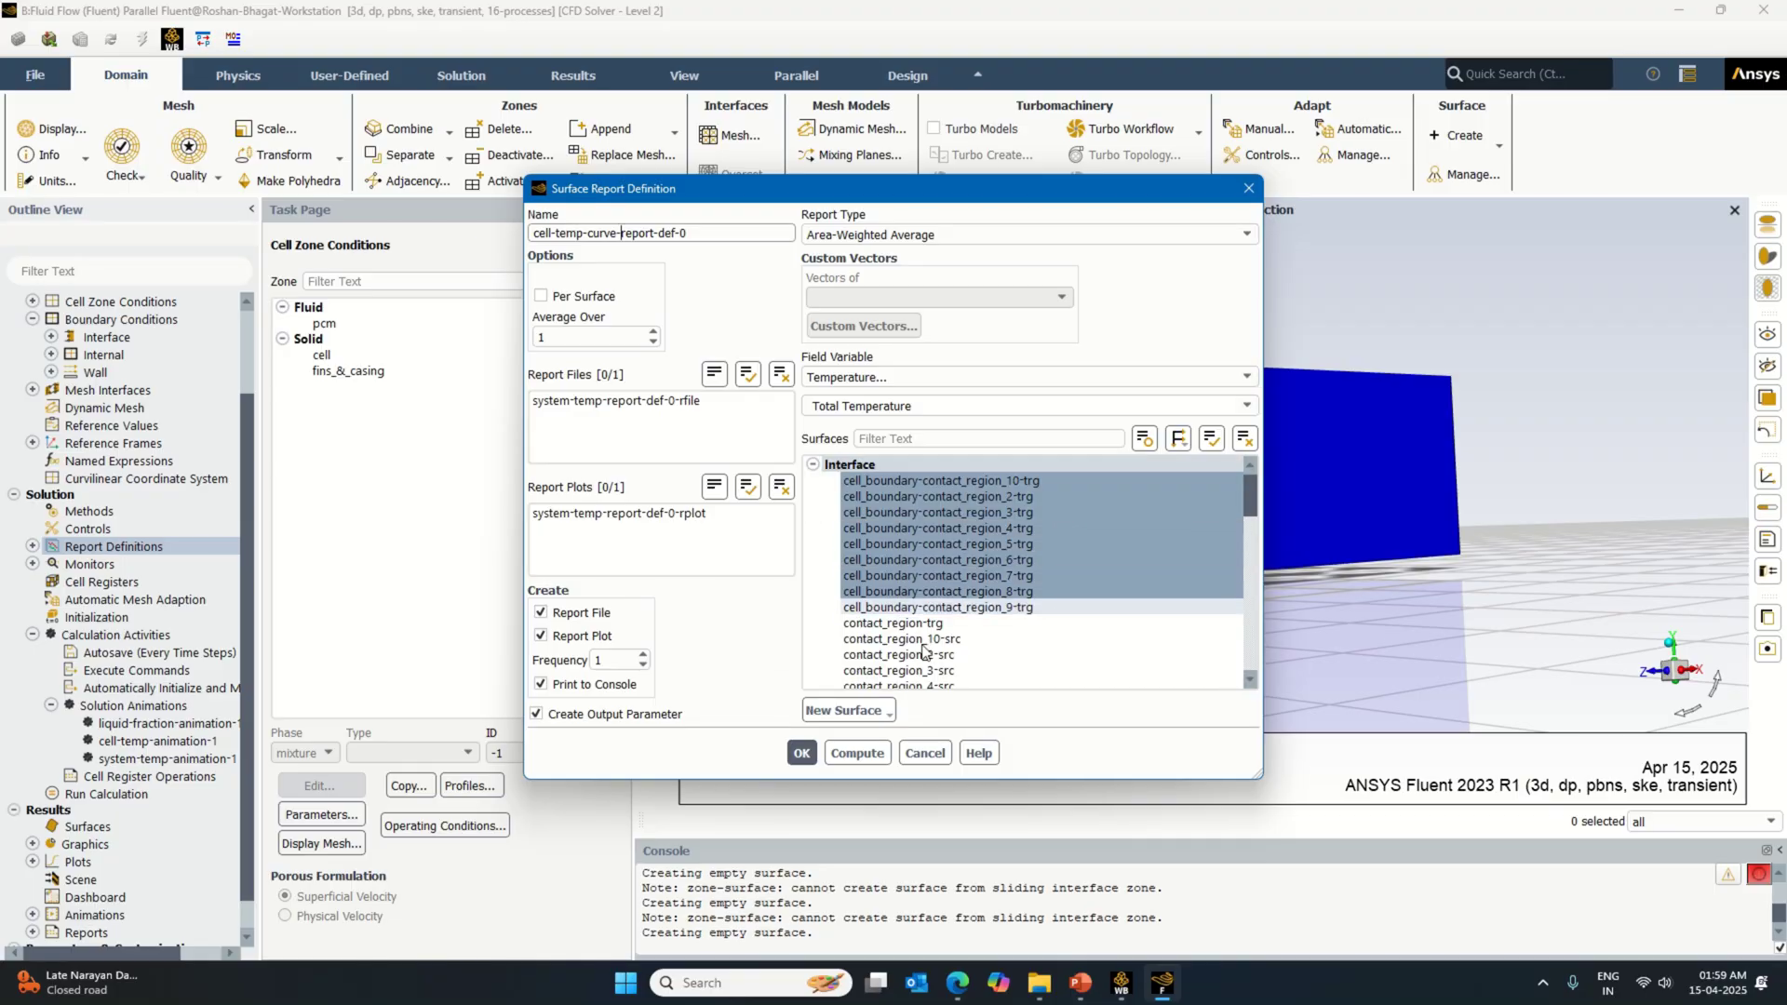
pyautogui.click(800, 754)
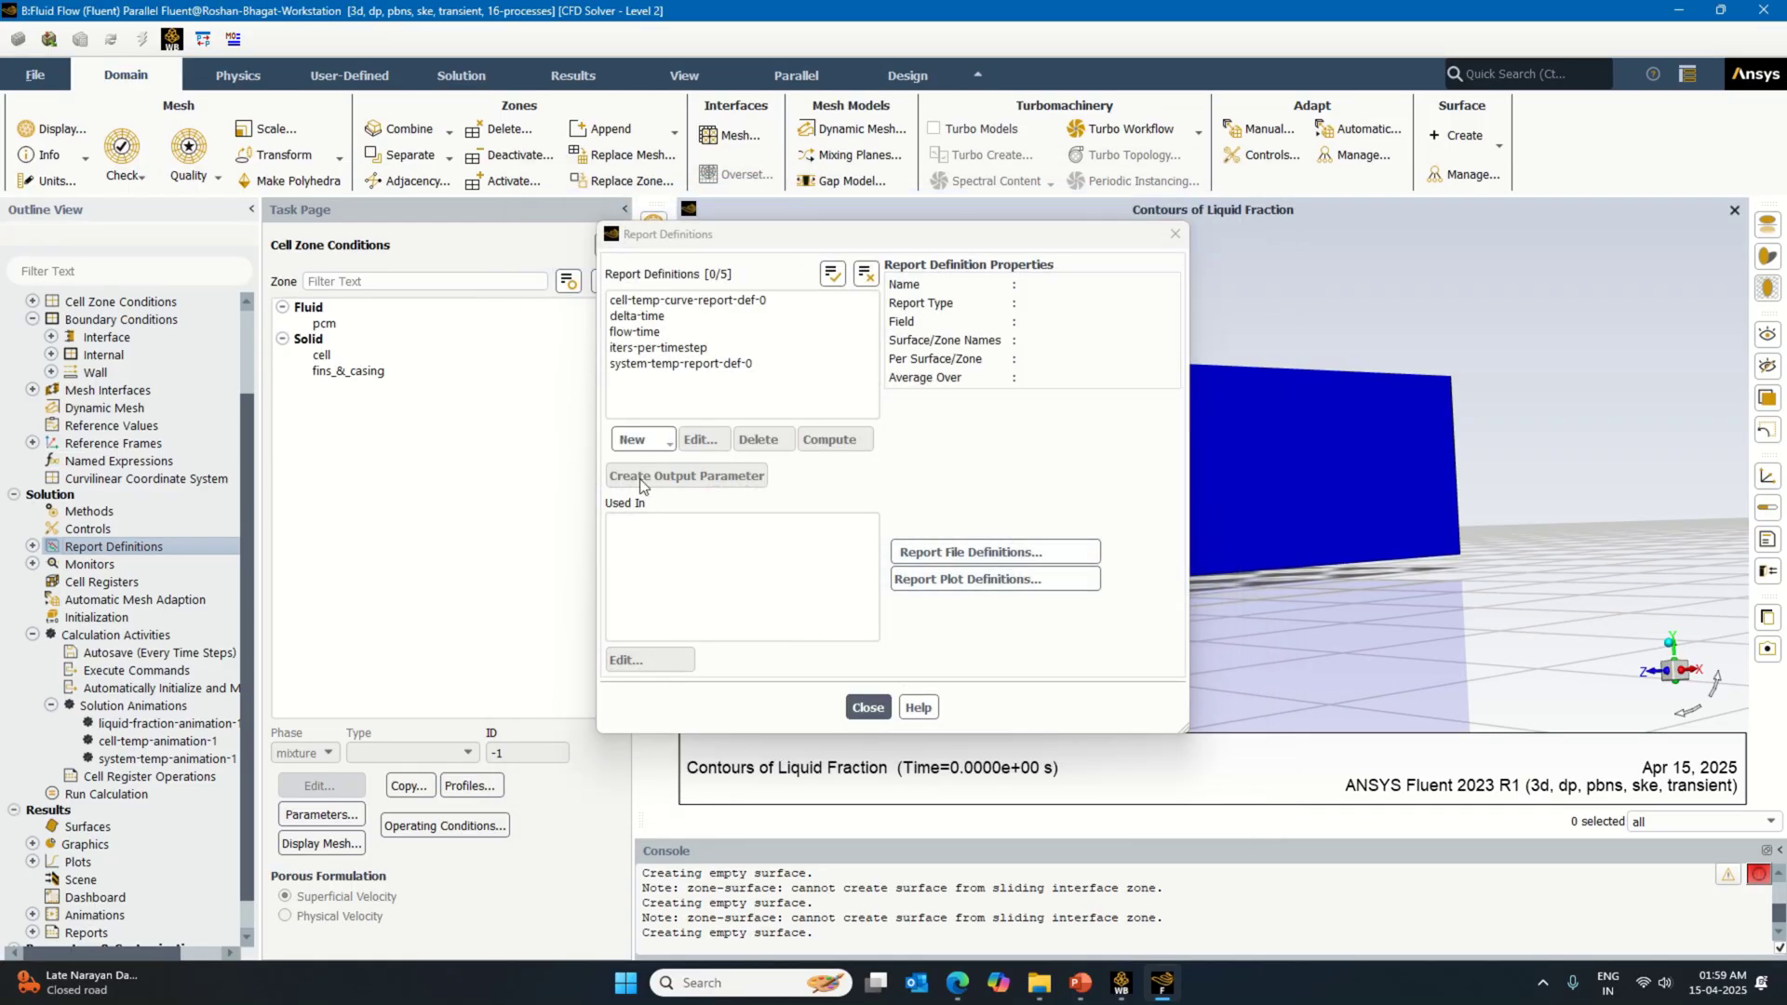
# Step: Start an area-weighted average report of Solidification/Melting Liquid Fraction on pcm_boundary-contact_region-src and pcm_boundary
pyautogui.click(633, 440)
pyautogui.moveTo(668, 465)
pyautogui.click(796, 489)
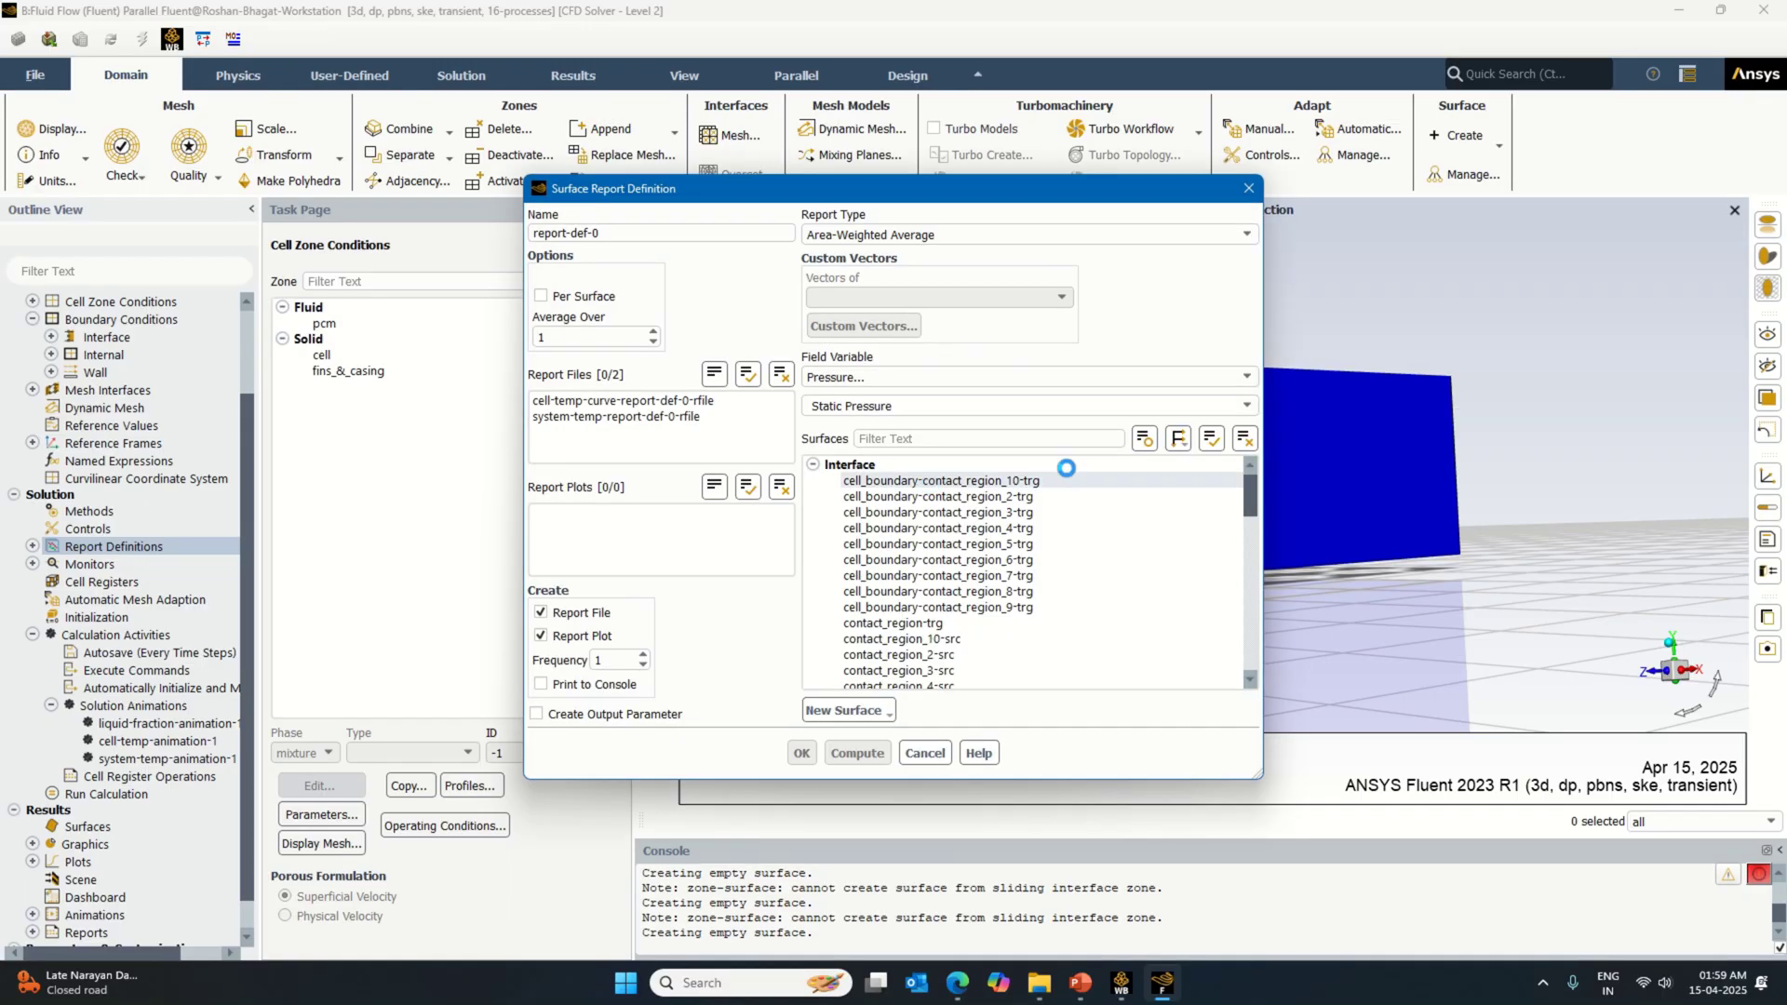
pyautogui.click(1137, 377)
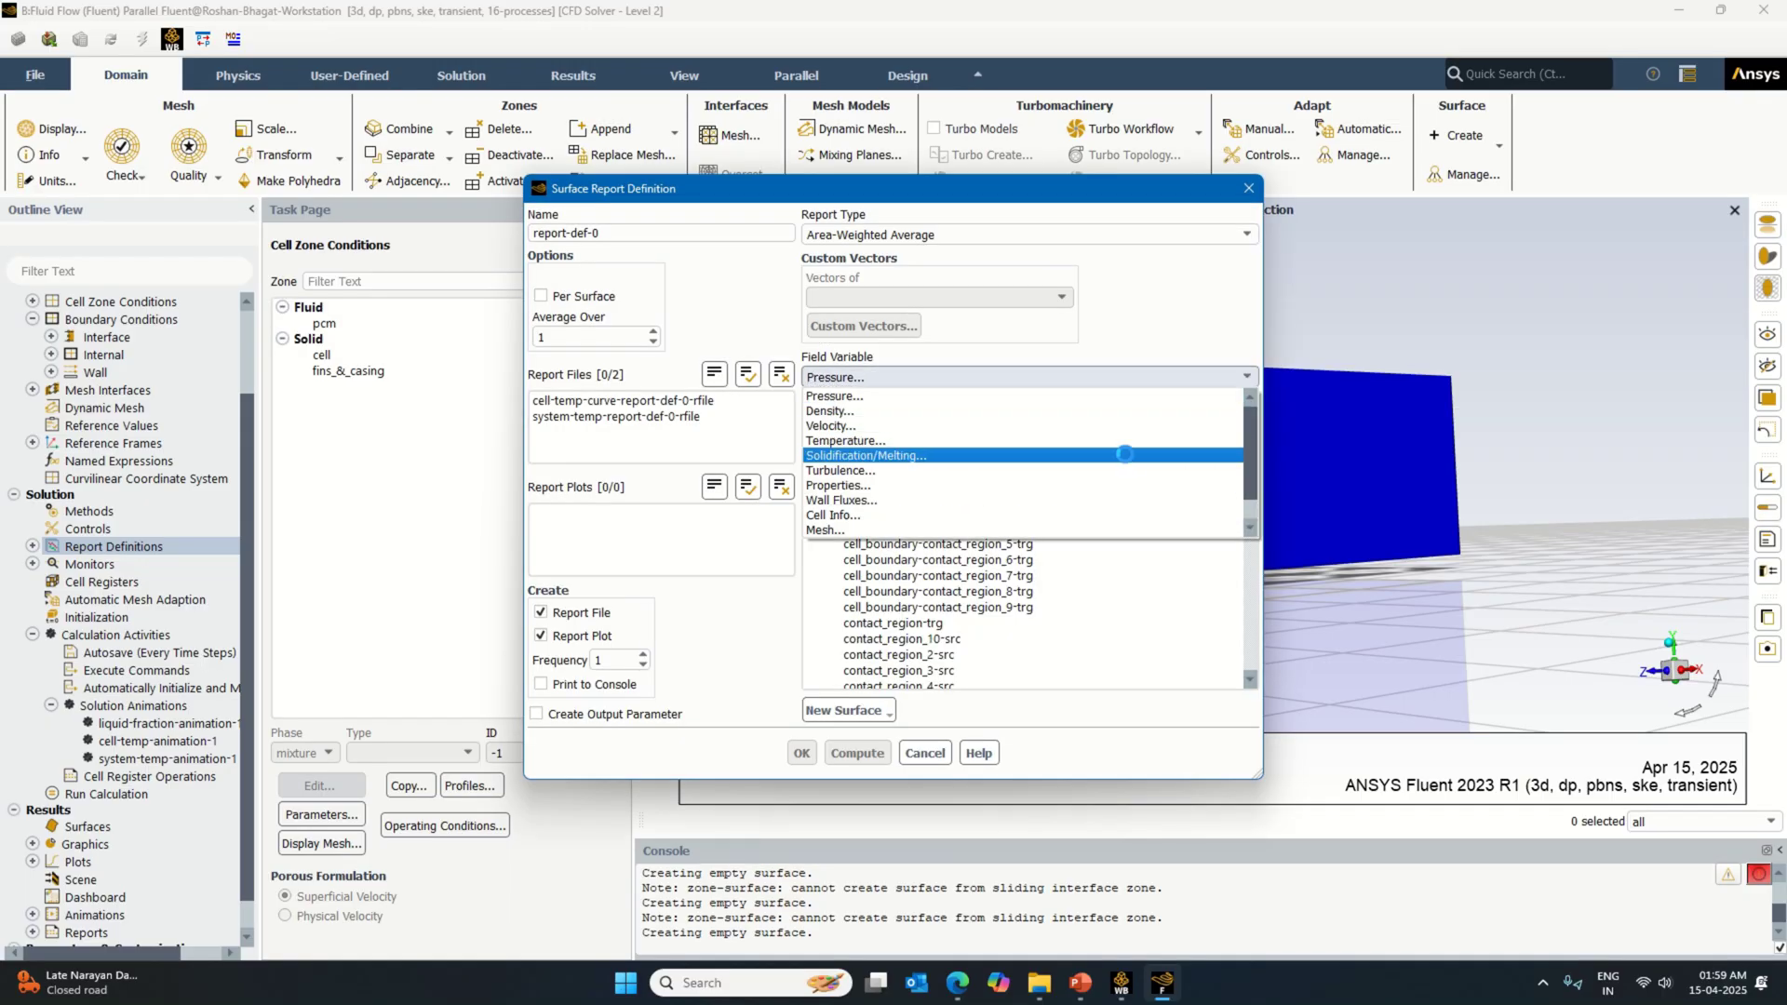
pyautogui.click(1128, 457)
pyautogui.scroll(-4, 1087, 597)
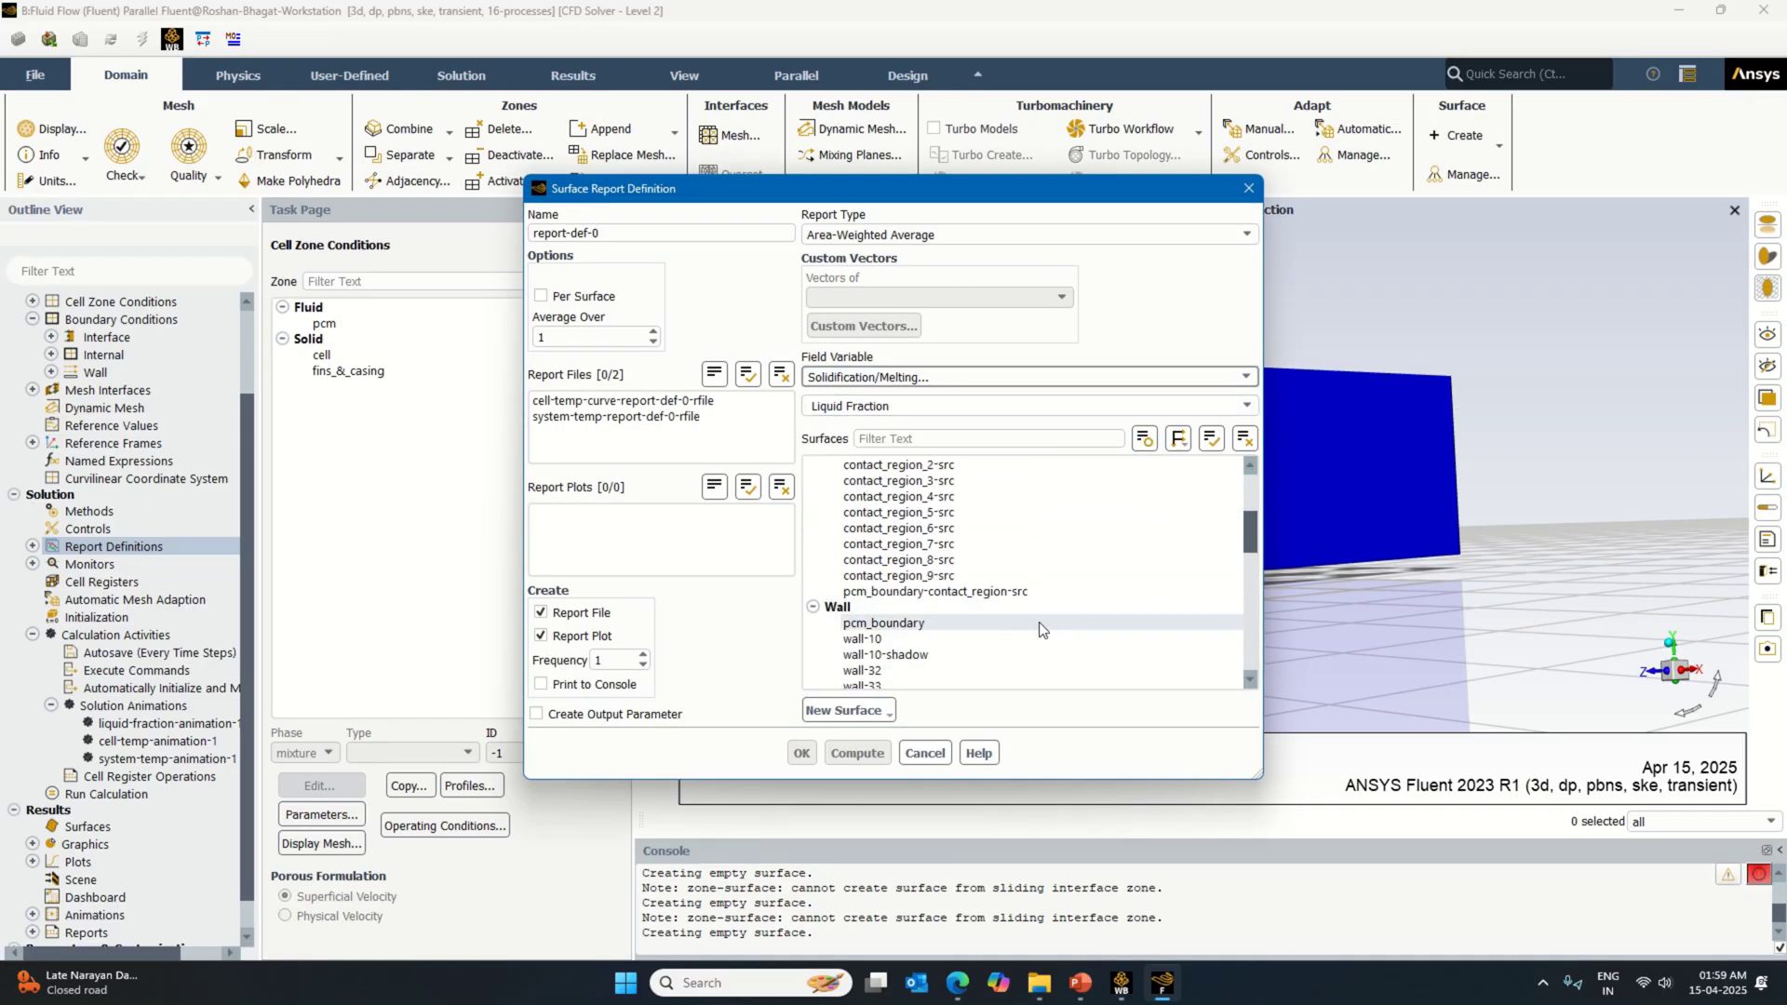
pyautogui.click(1120, 591)
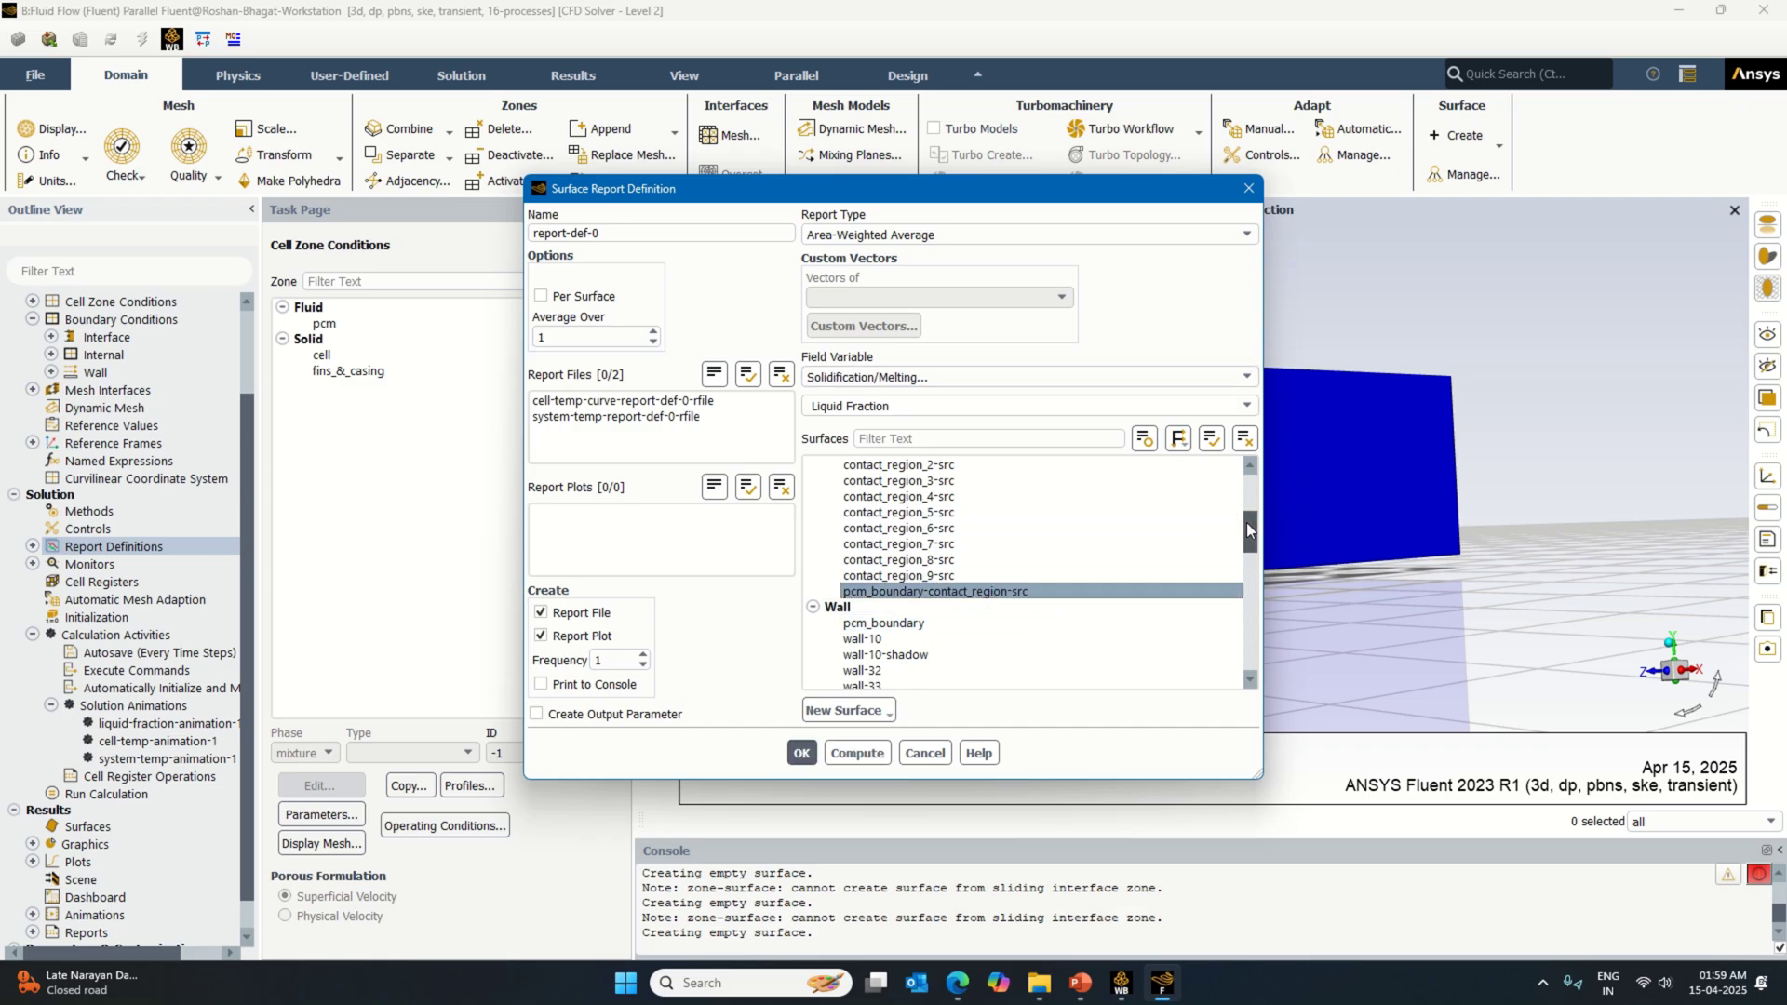
pyautogui.click(884, 623)
# Step: Enable console printing and an output parameter, save the report as liquid-fraction-curve-report-def-0 and close the report definitions
pyautogui.click(541, 684)
pyautogui.click(537, 714)
pyautogui.click(534, 233)
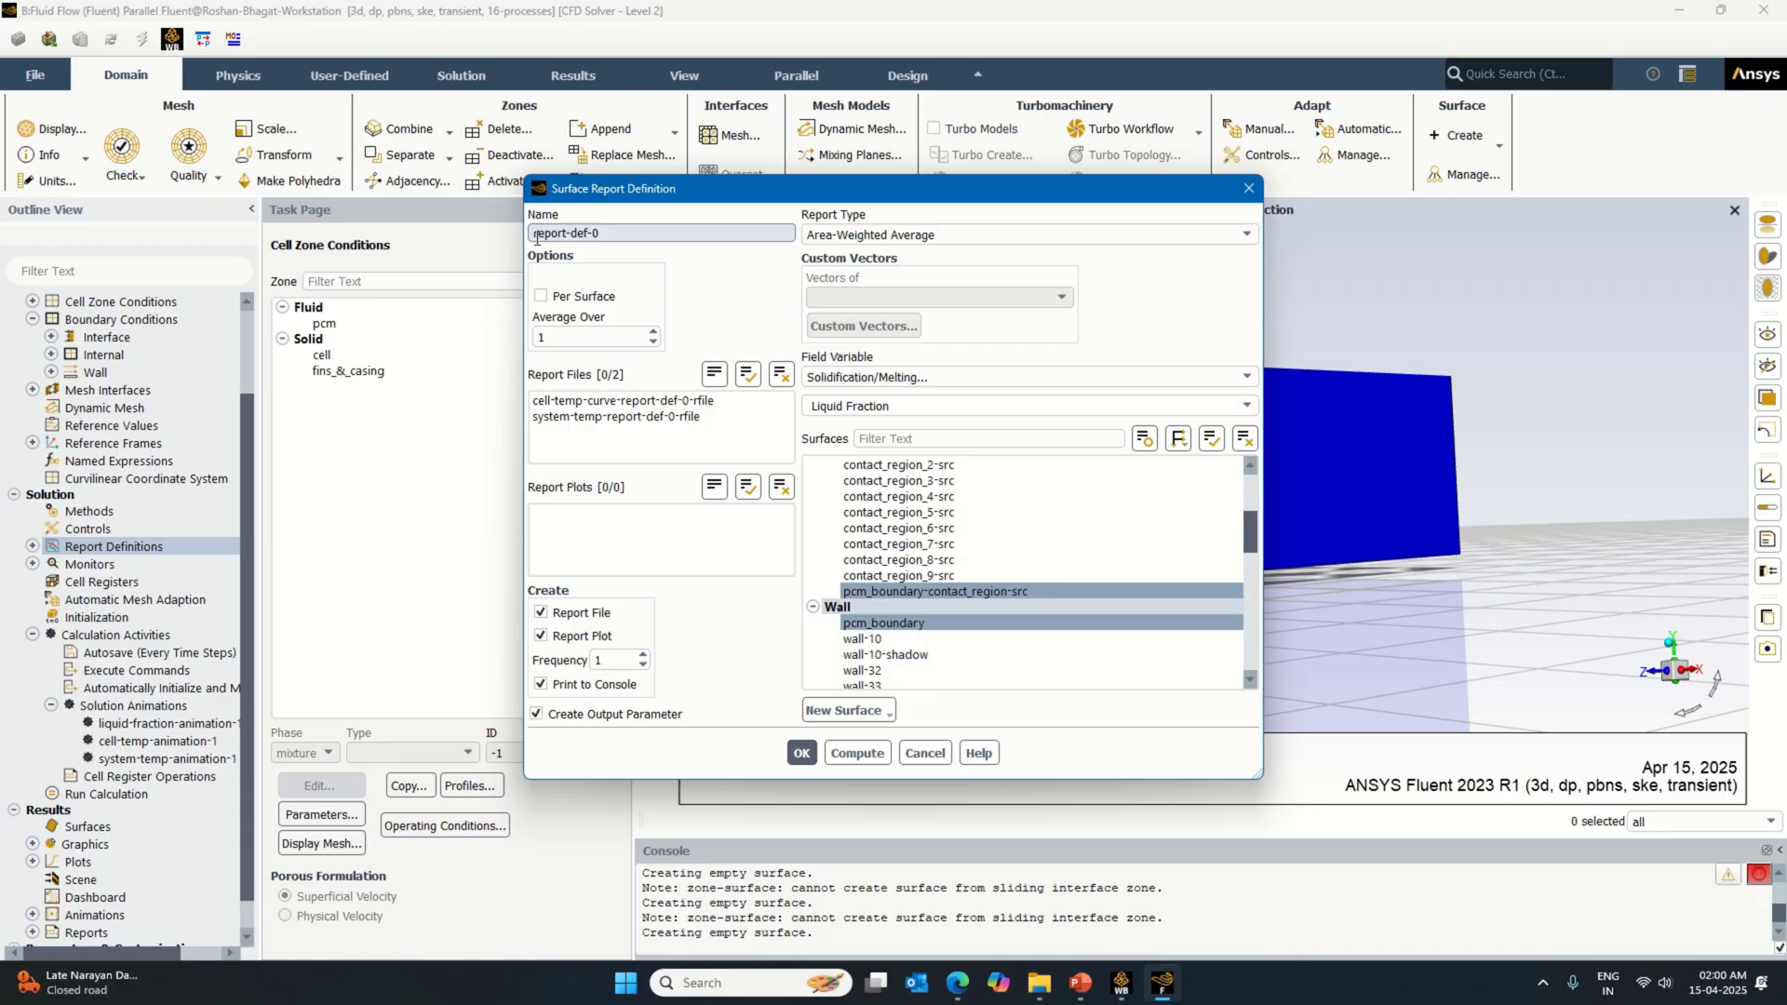
pyautogui.write('liquid-fraction-v')
pyautogui.press('BackSpace')
pyautogui.write('curve-')
pyautogui.click(803, 753)
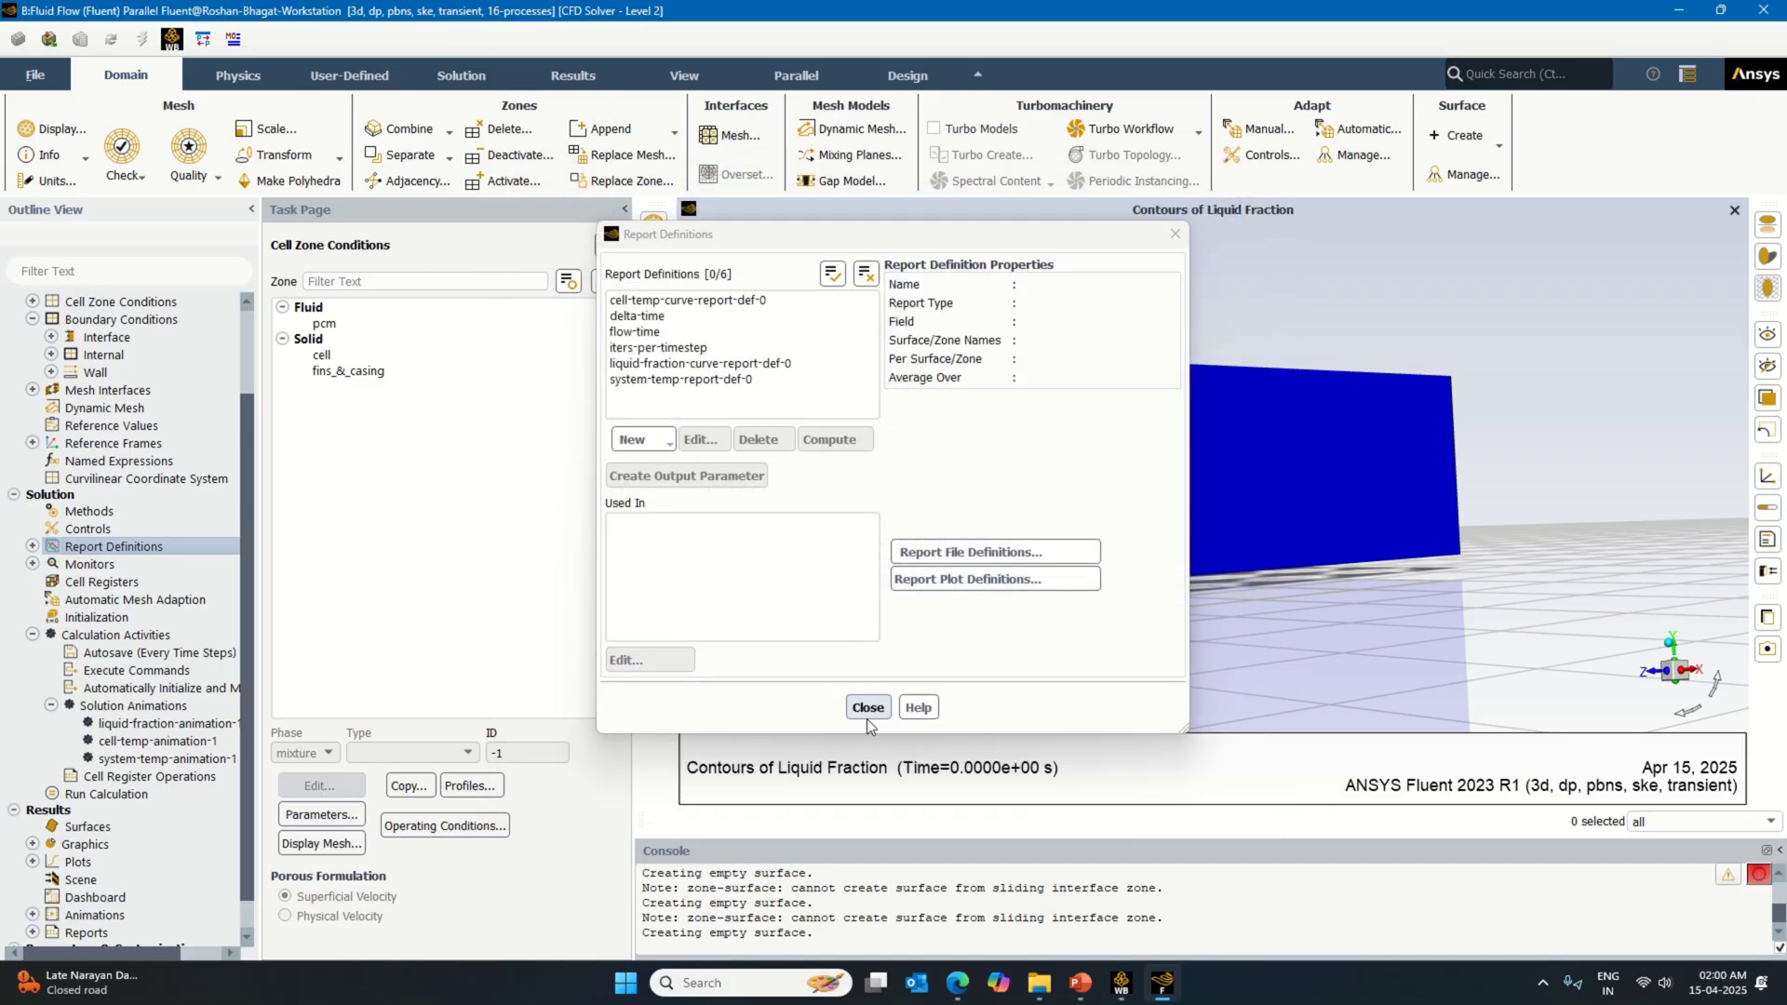
pyautogui.click(866, 740)
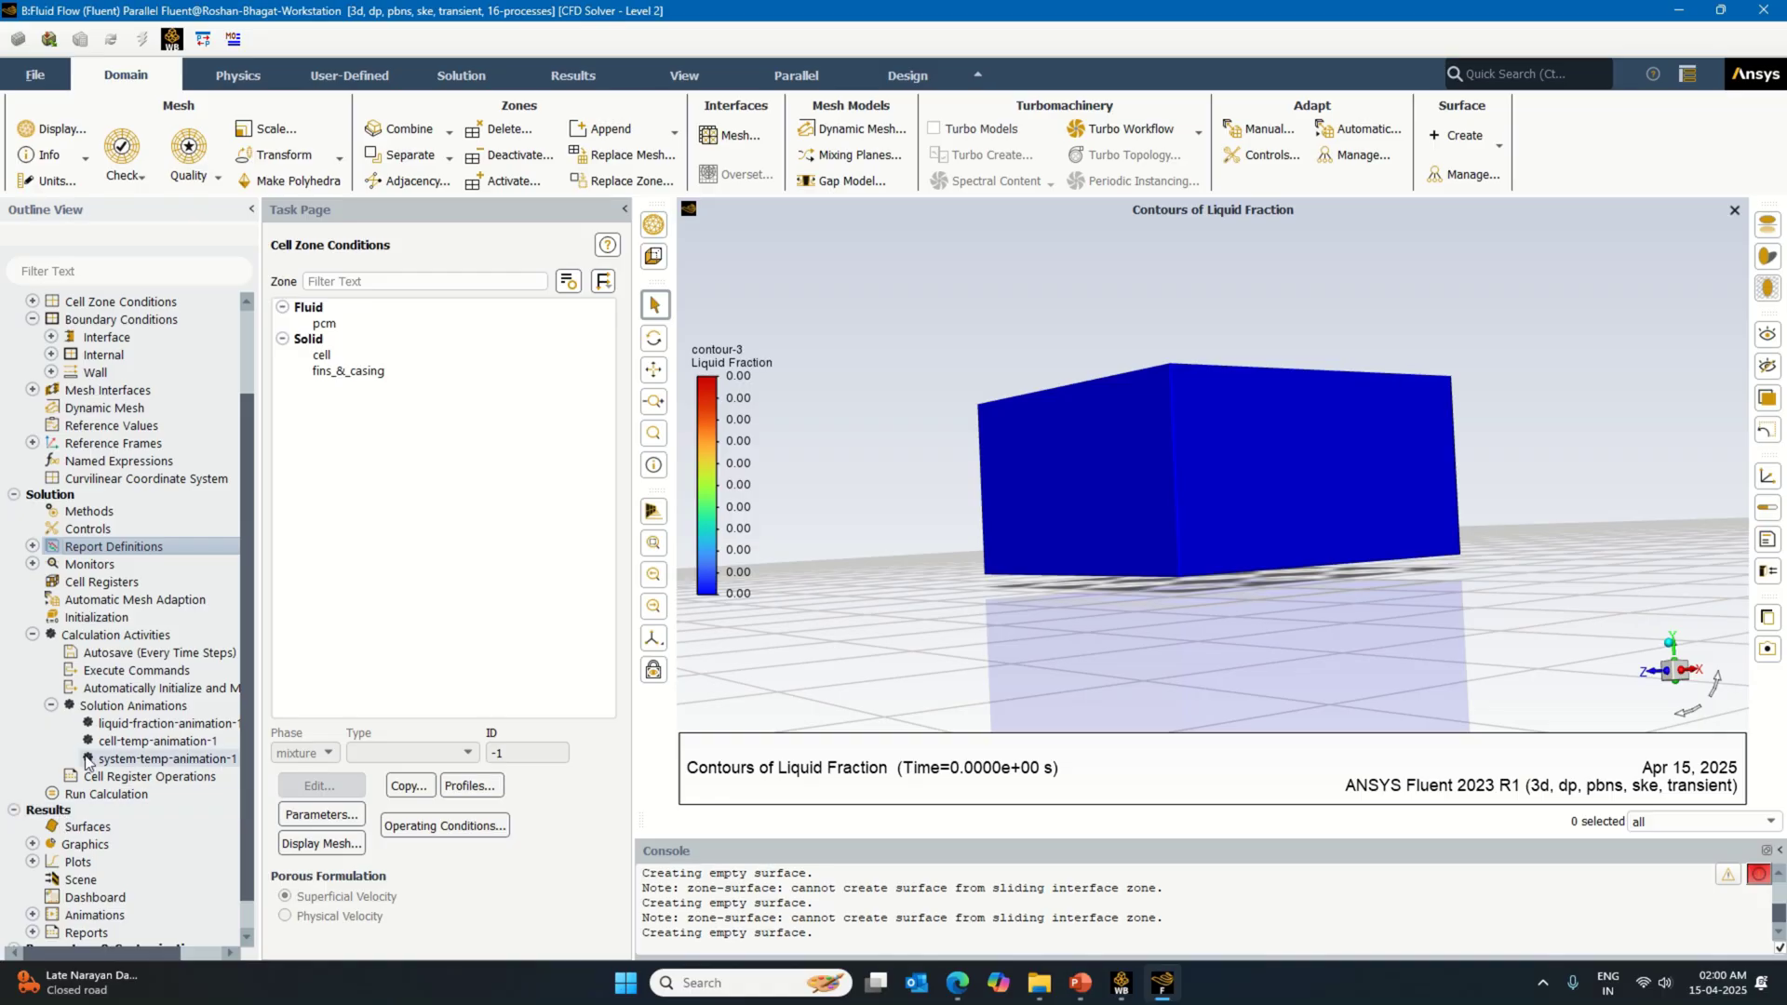
# Step: Set the time advancement type to Fixed with 10 time steps and start the calculation
pyautogui.click(102, 793)
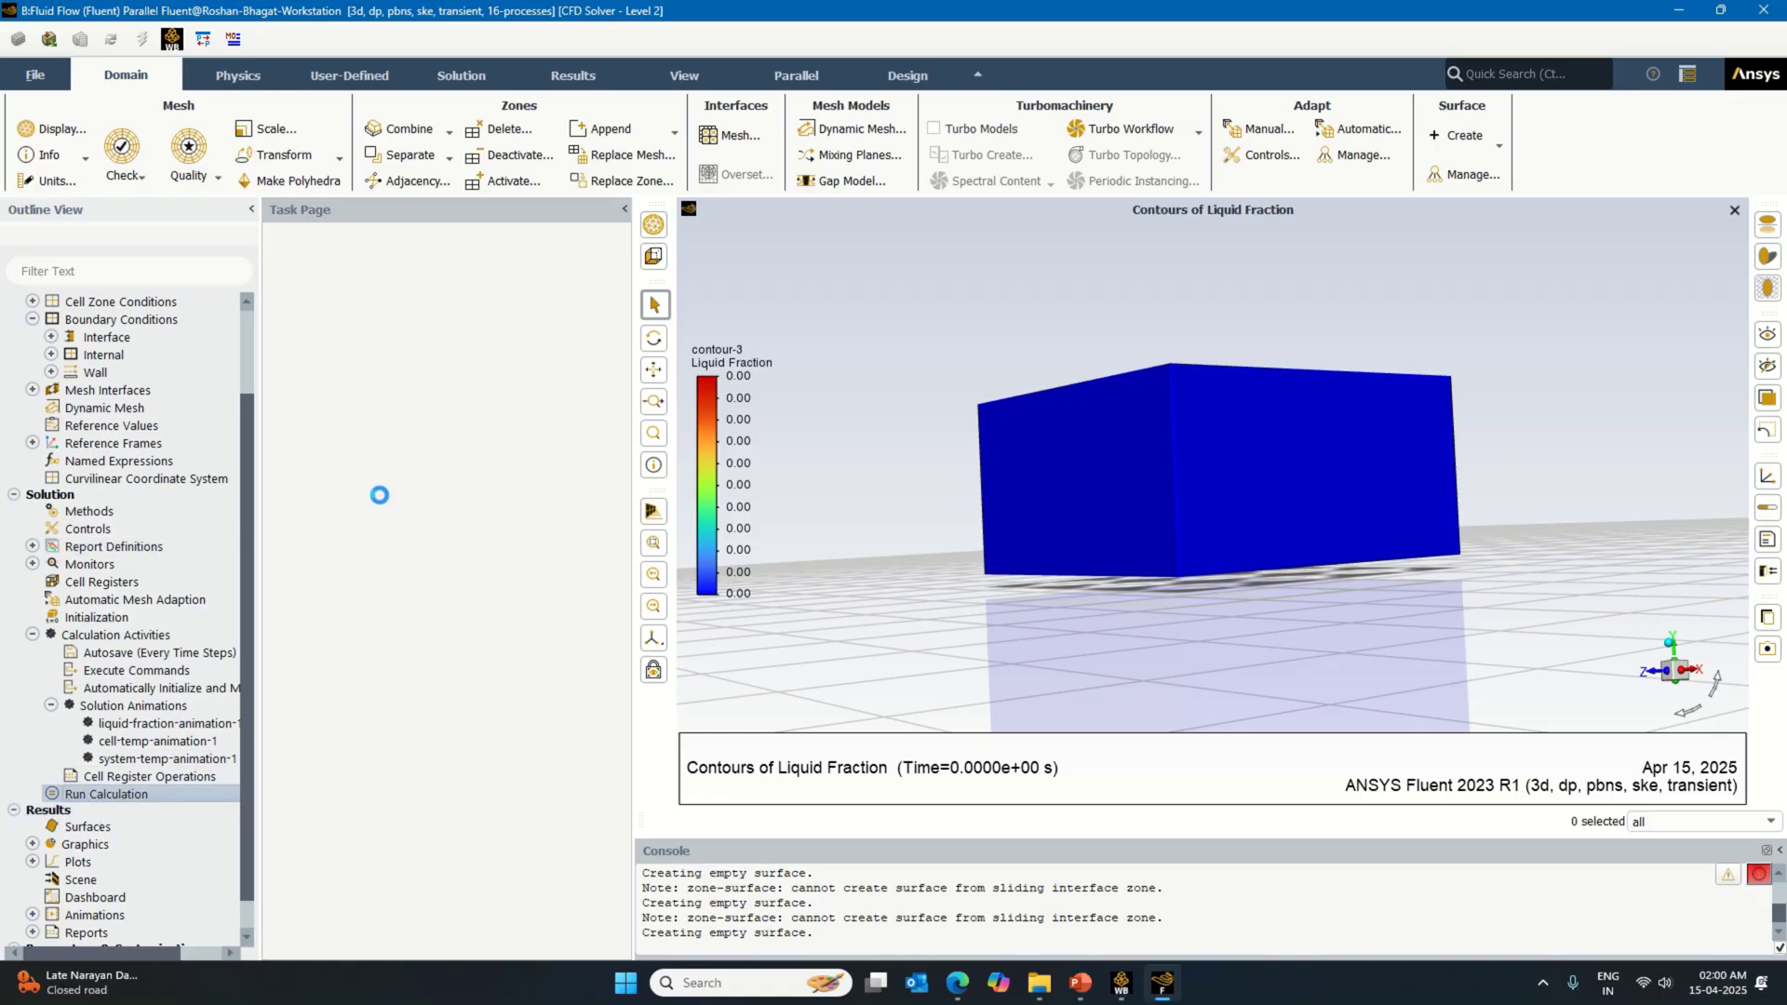
pyautogui.click(326, 358)
pyautogui.click(325, 373)
pyautogui.doubleClick(281, 417)
pyautogui.write('1')
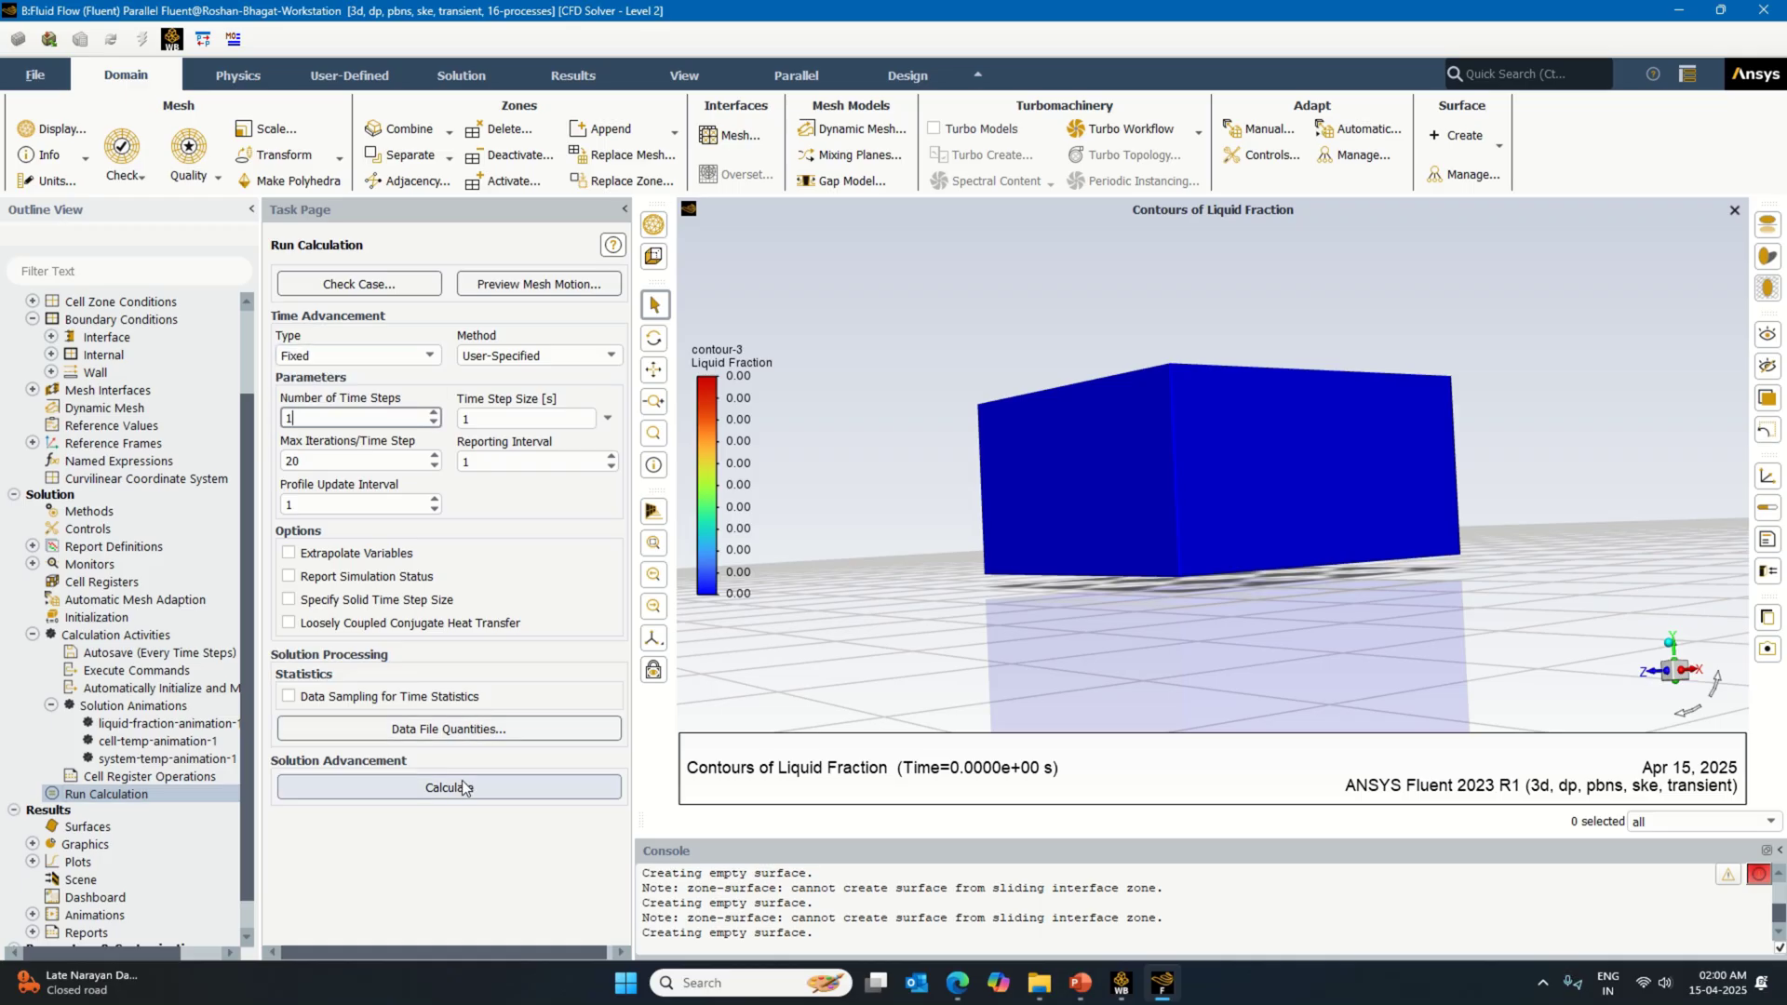
pyautogui.write('0')
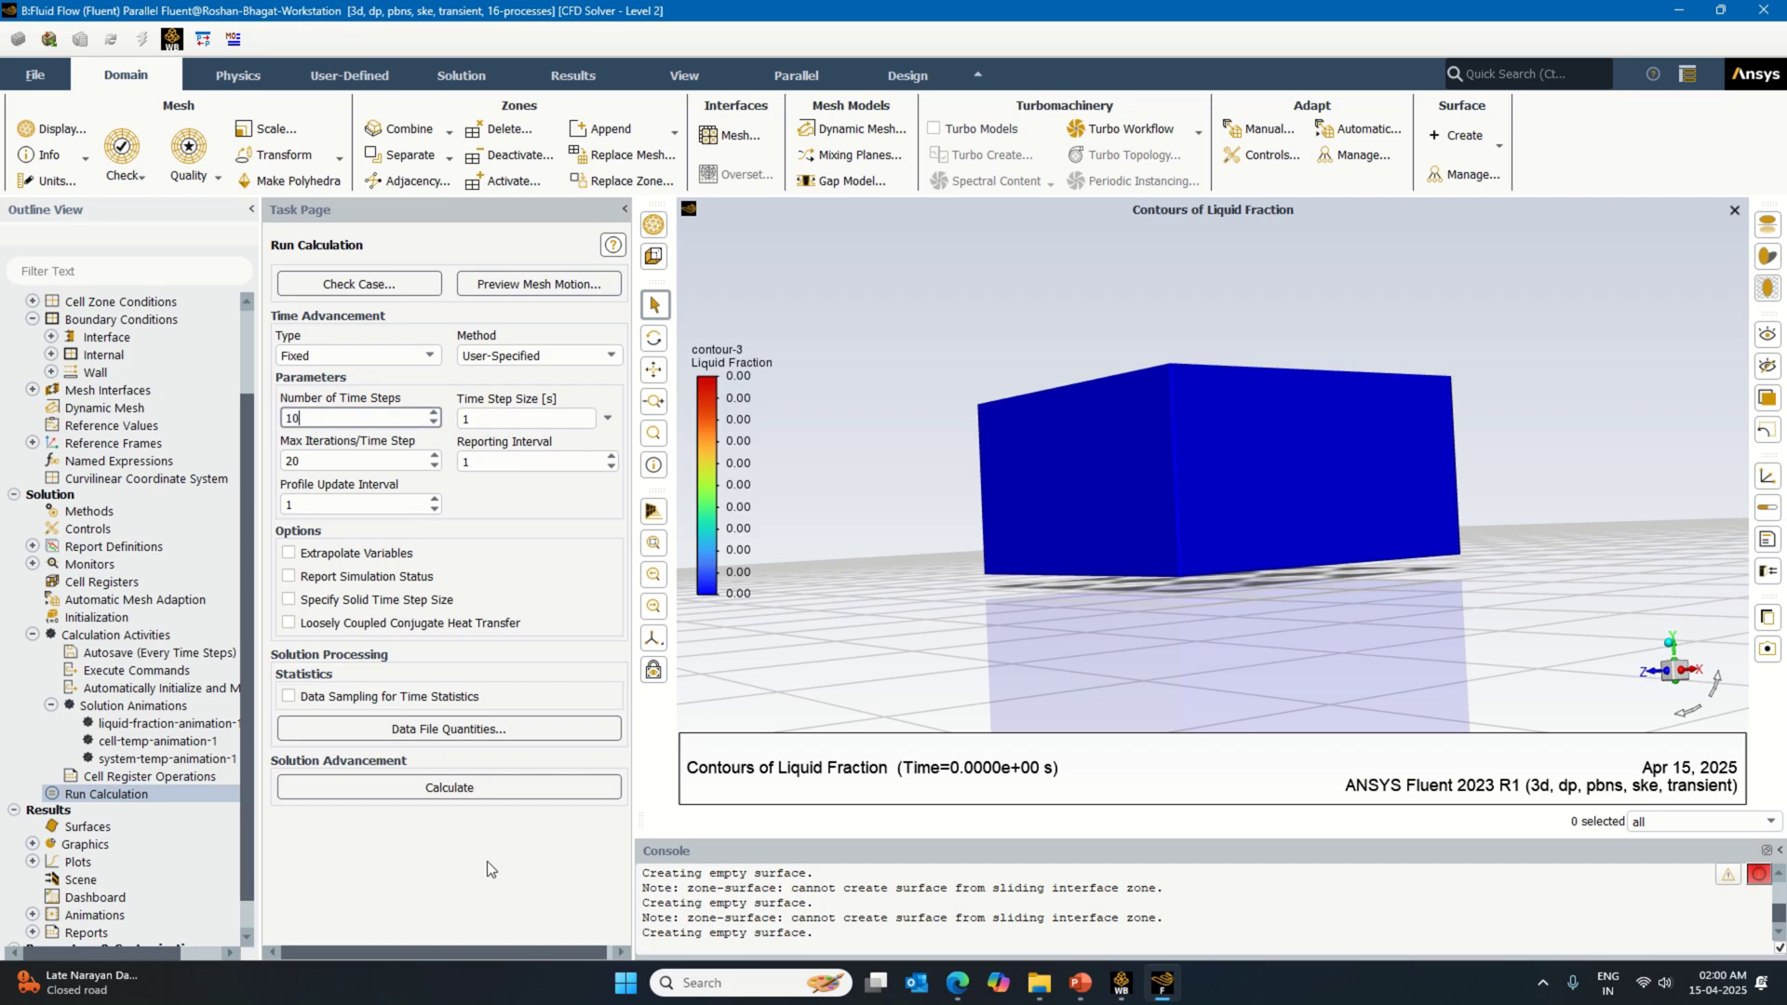
pyautogui.click(451, 788)
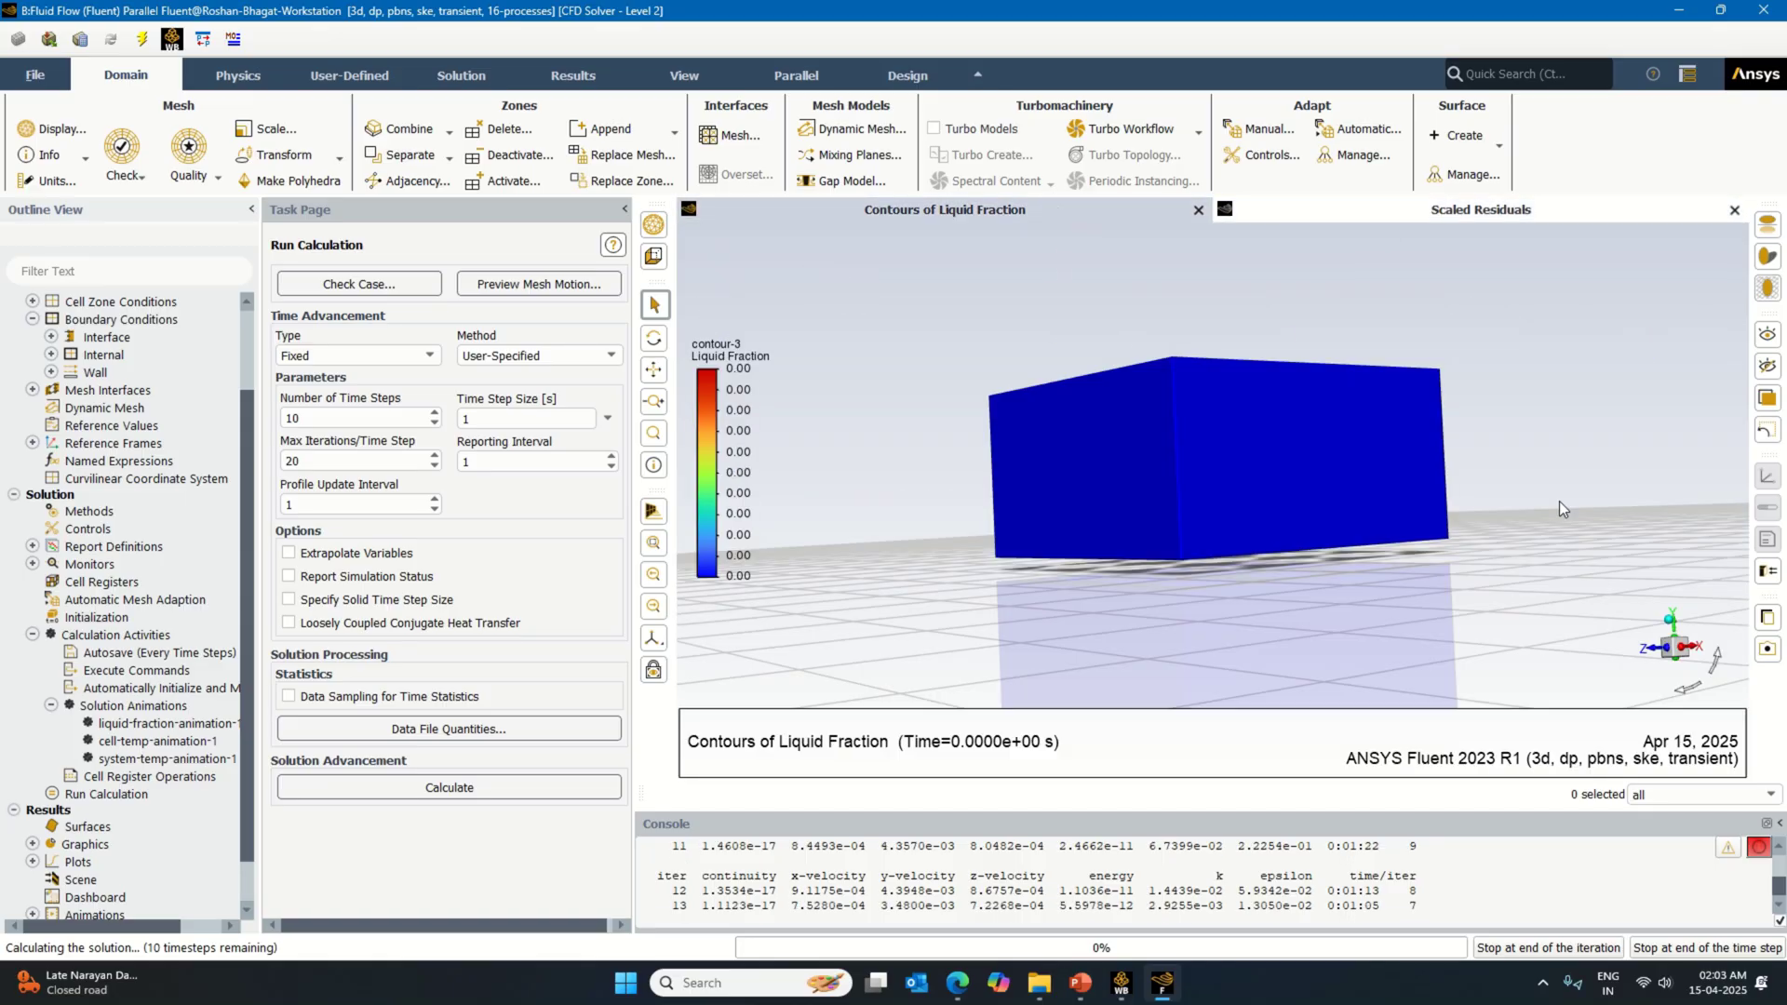
# Step: Turn the liquid fraction contour to an isometric view and check the project schematic in Workbench
pyautogui.click(1668, 618)
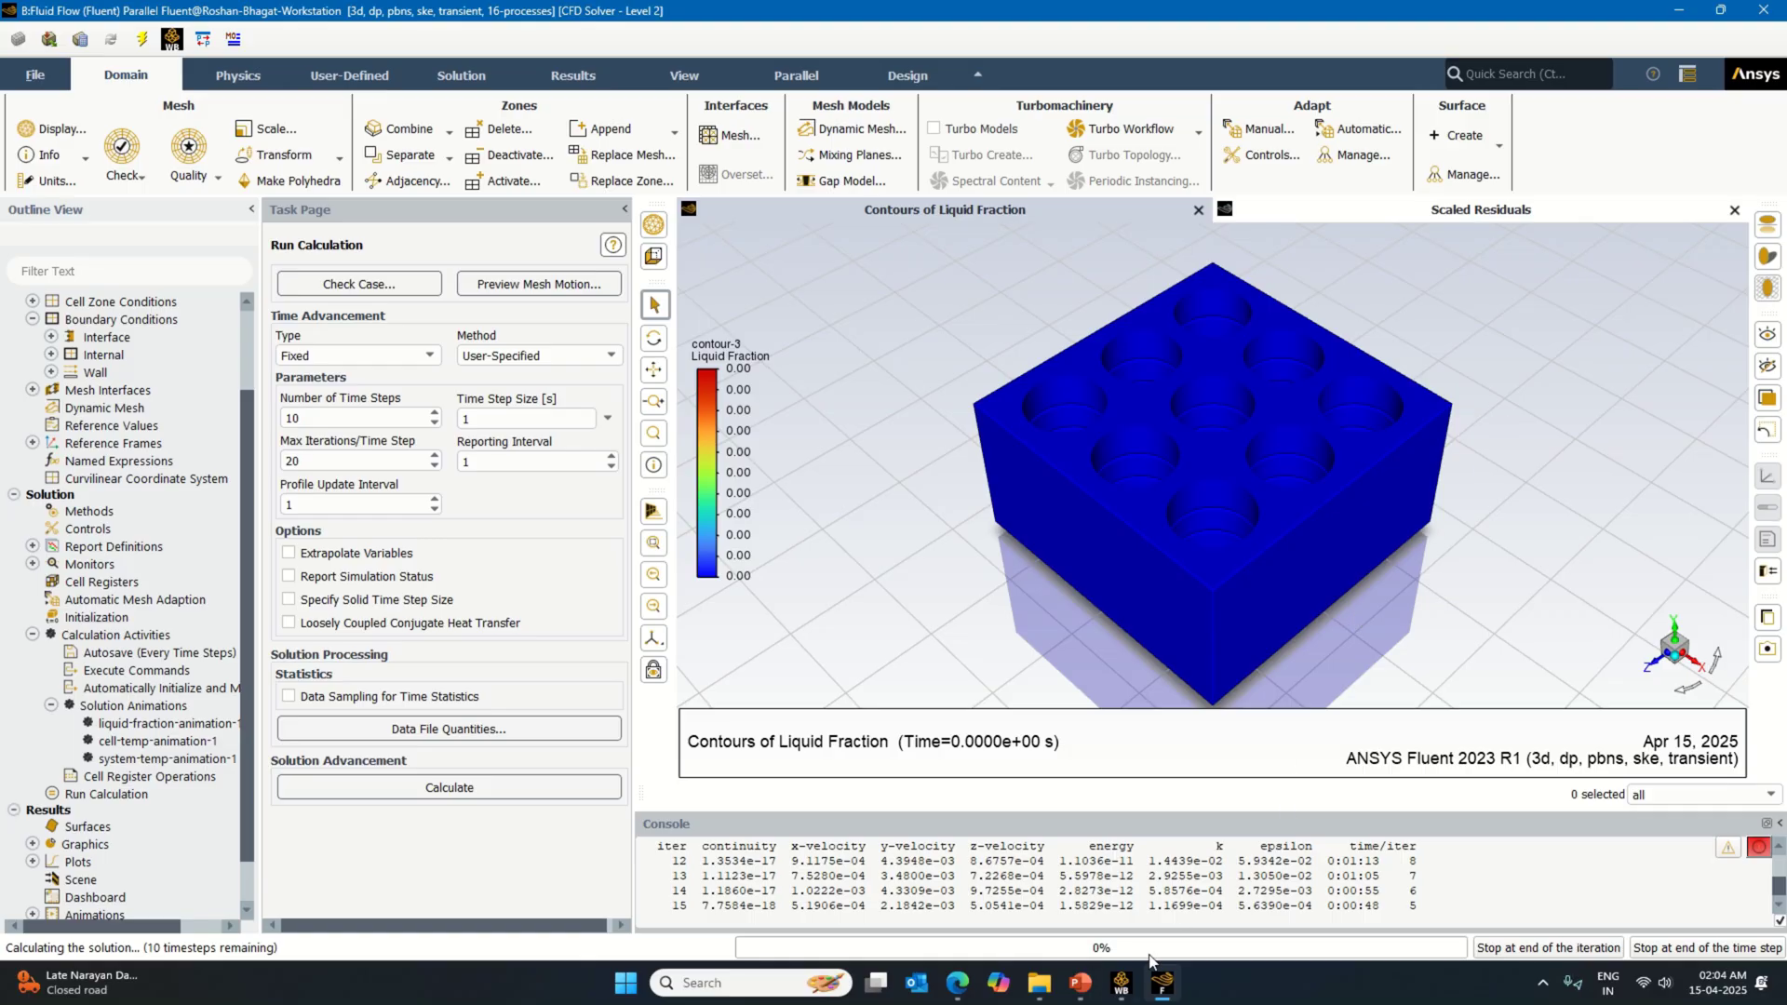
pyautogui.click(1133, 994)
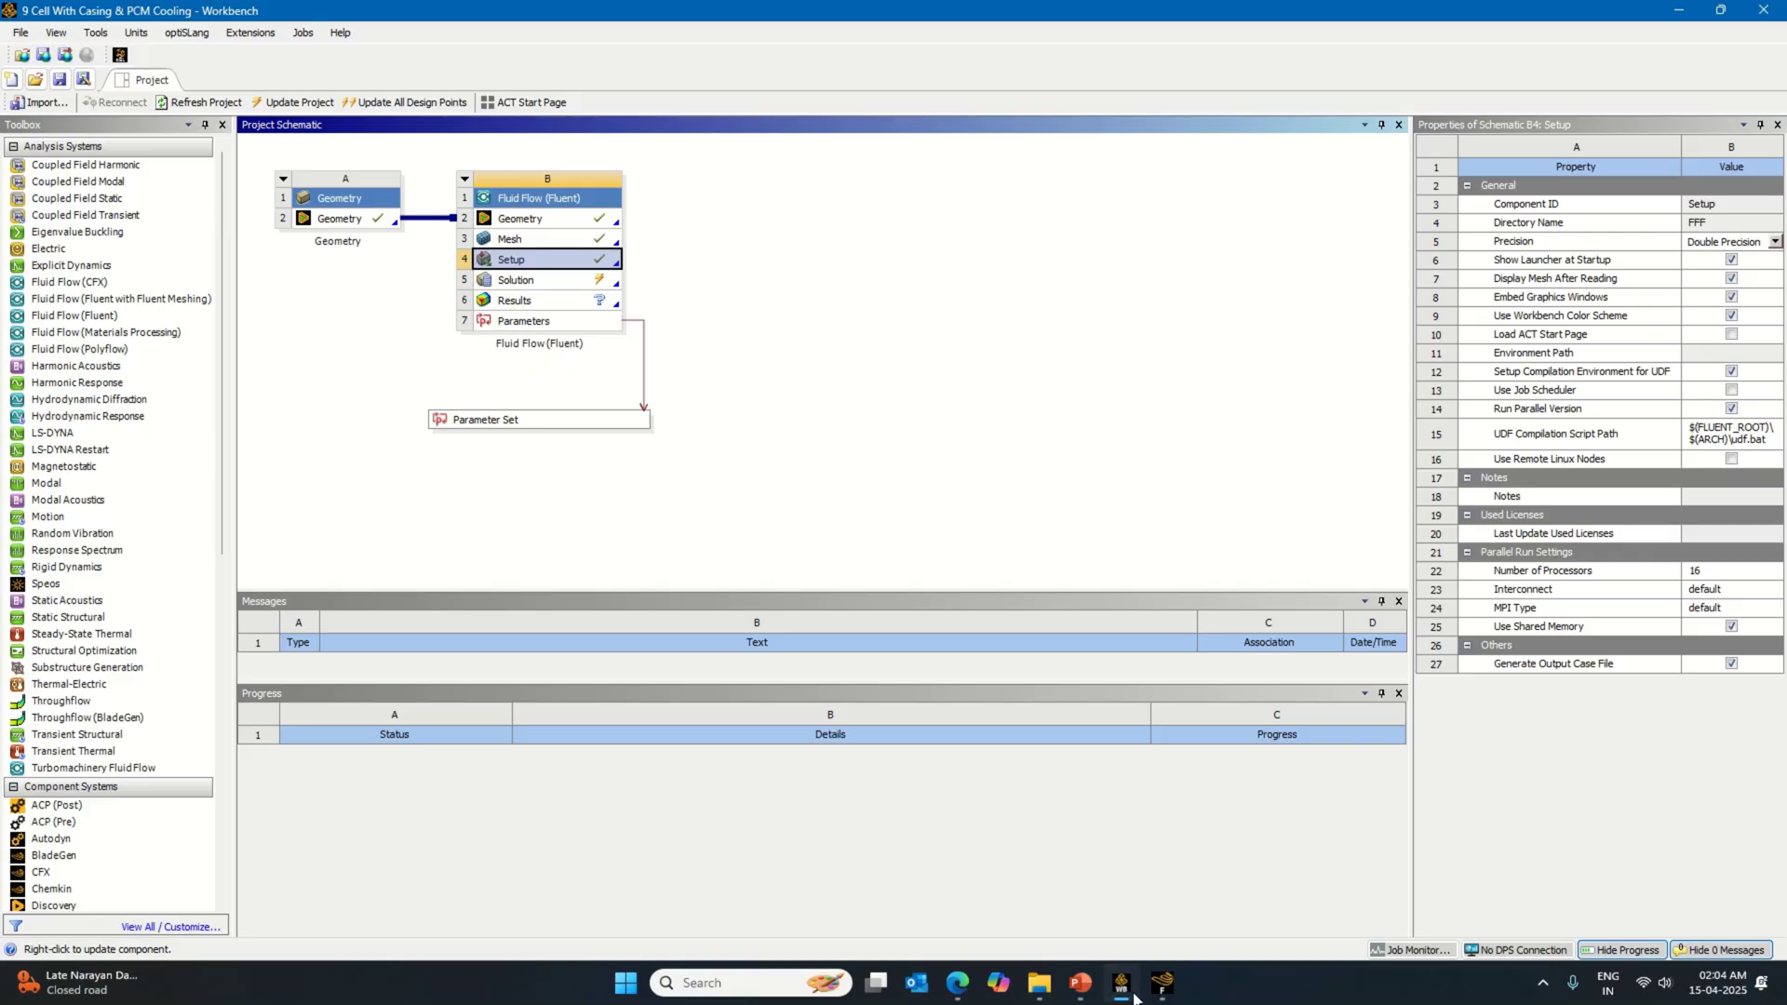
pyautogui.click(1130, 992)
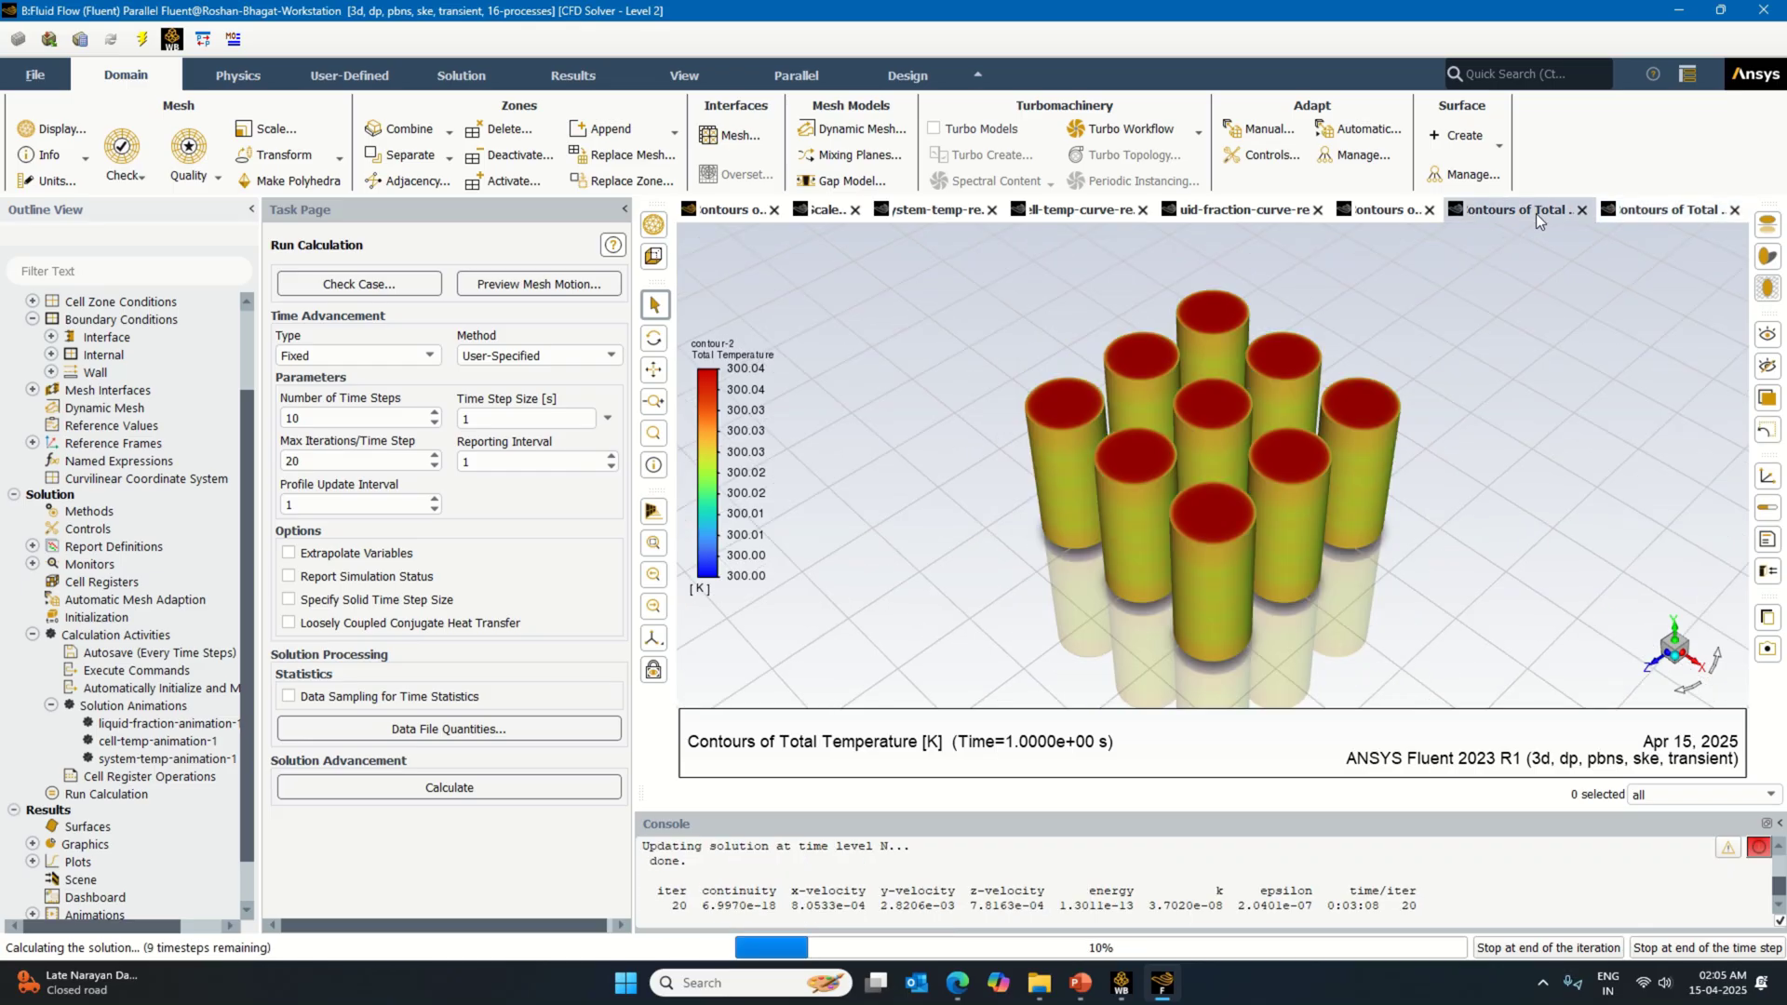
# Step: Examine the liquid fraction and total temperature contours, the three report plots and the scaled residuals while the calculation runs
pyautogui.click(1384, 212)
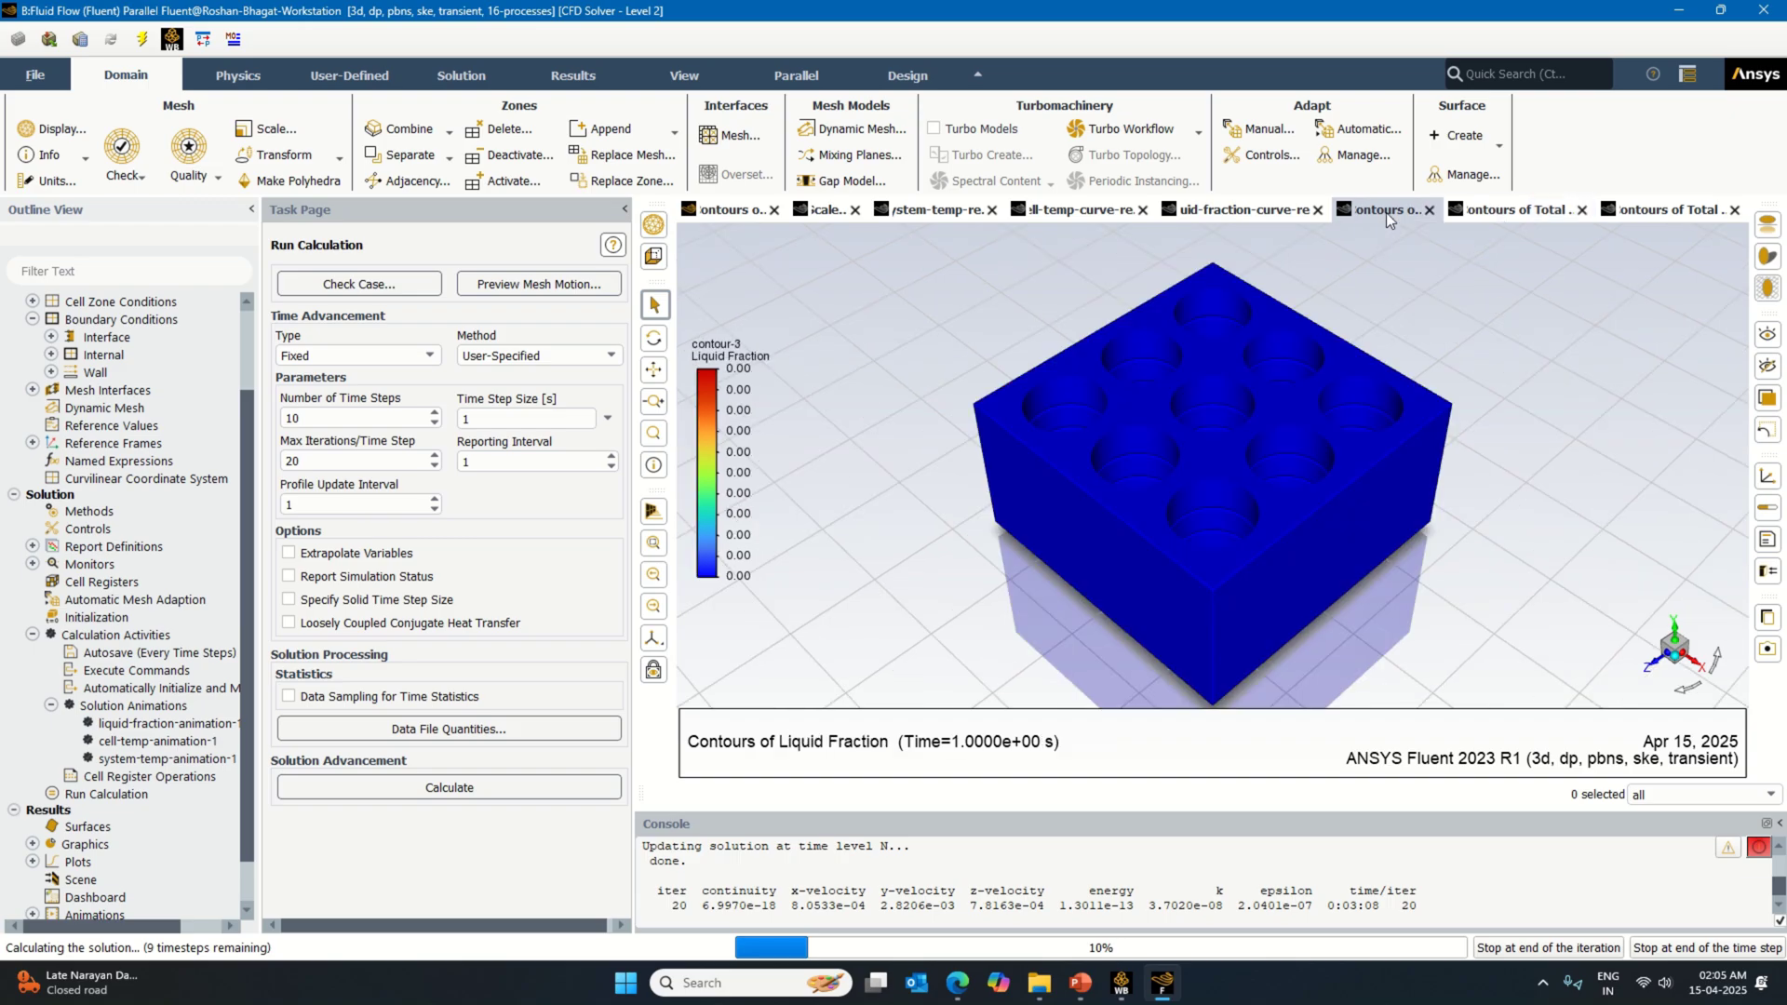
pyautogui.click(1272, 215)
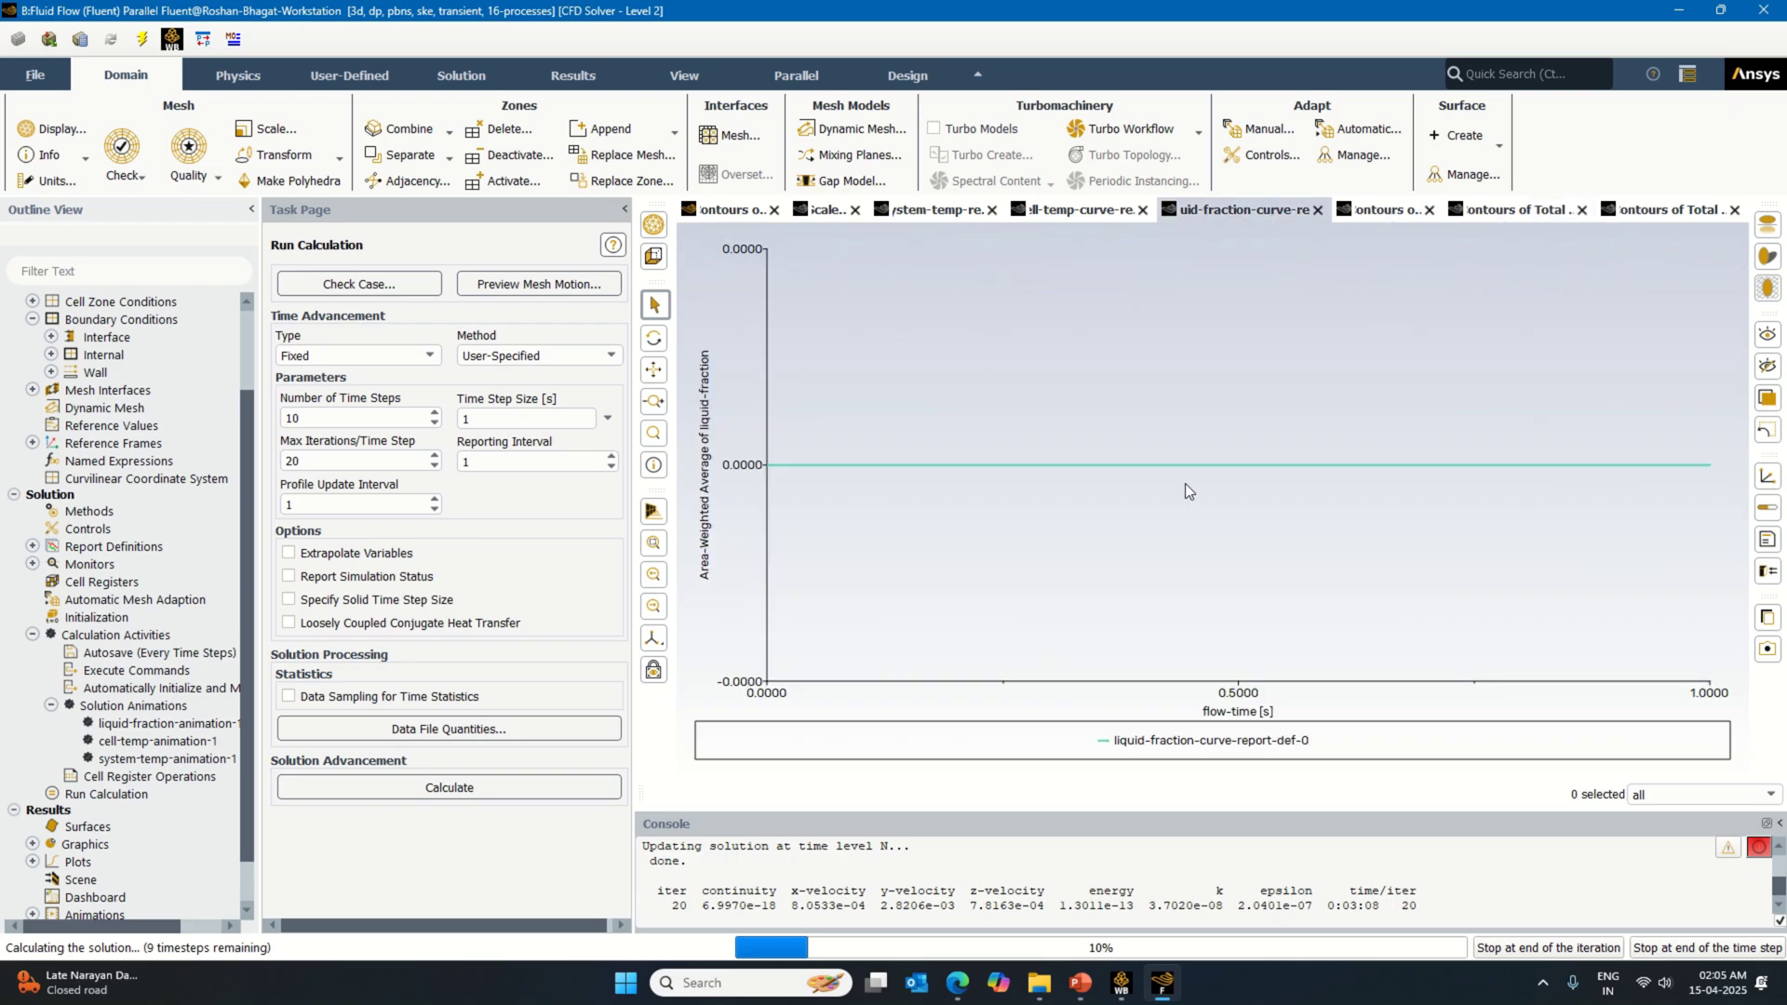
pyautogui.moveTo(851, 465)
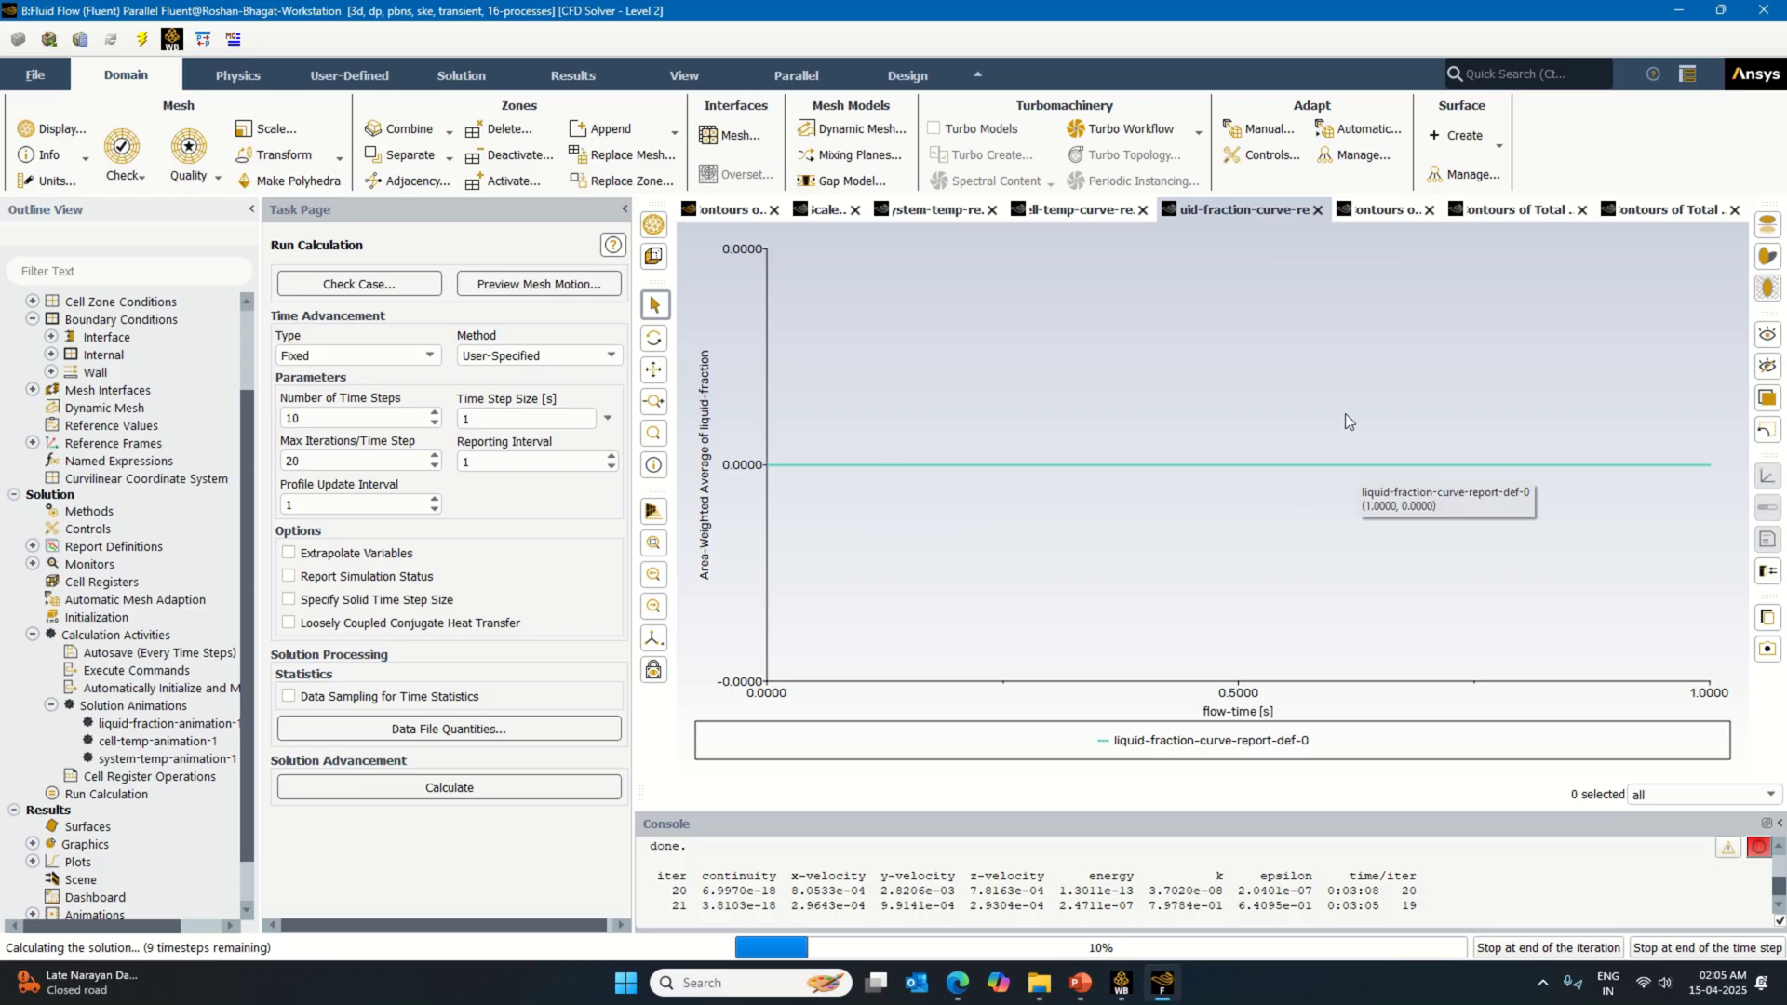
pyautogui.click(1671, 212)
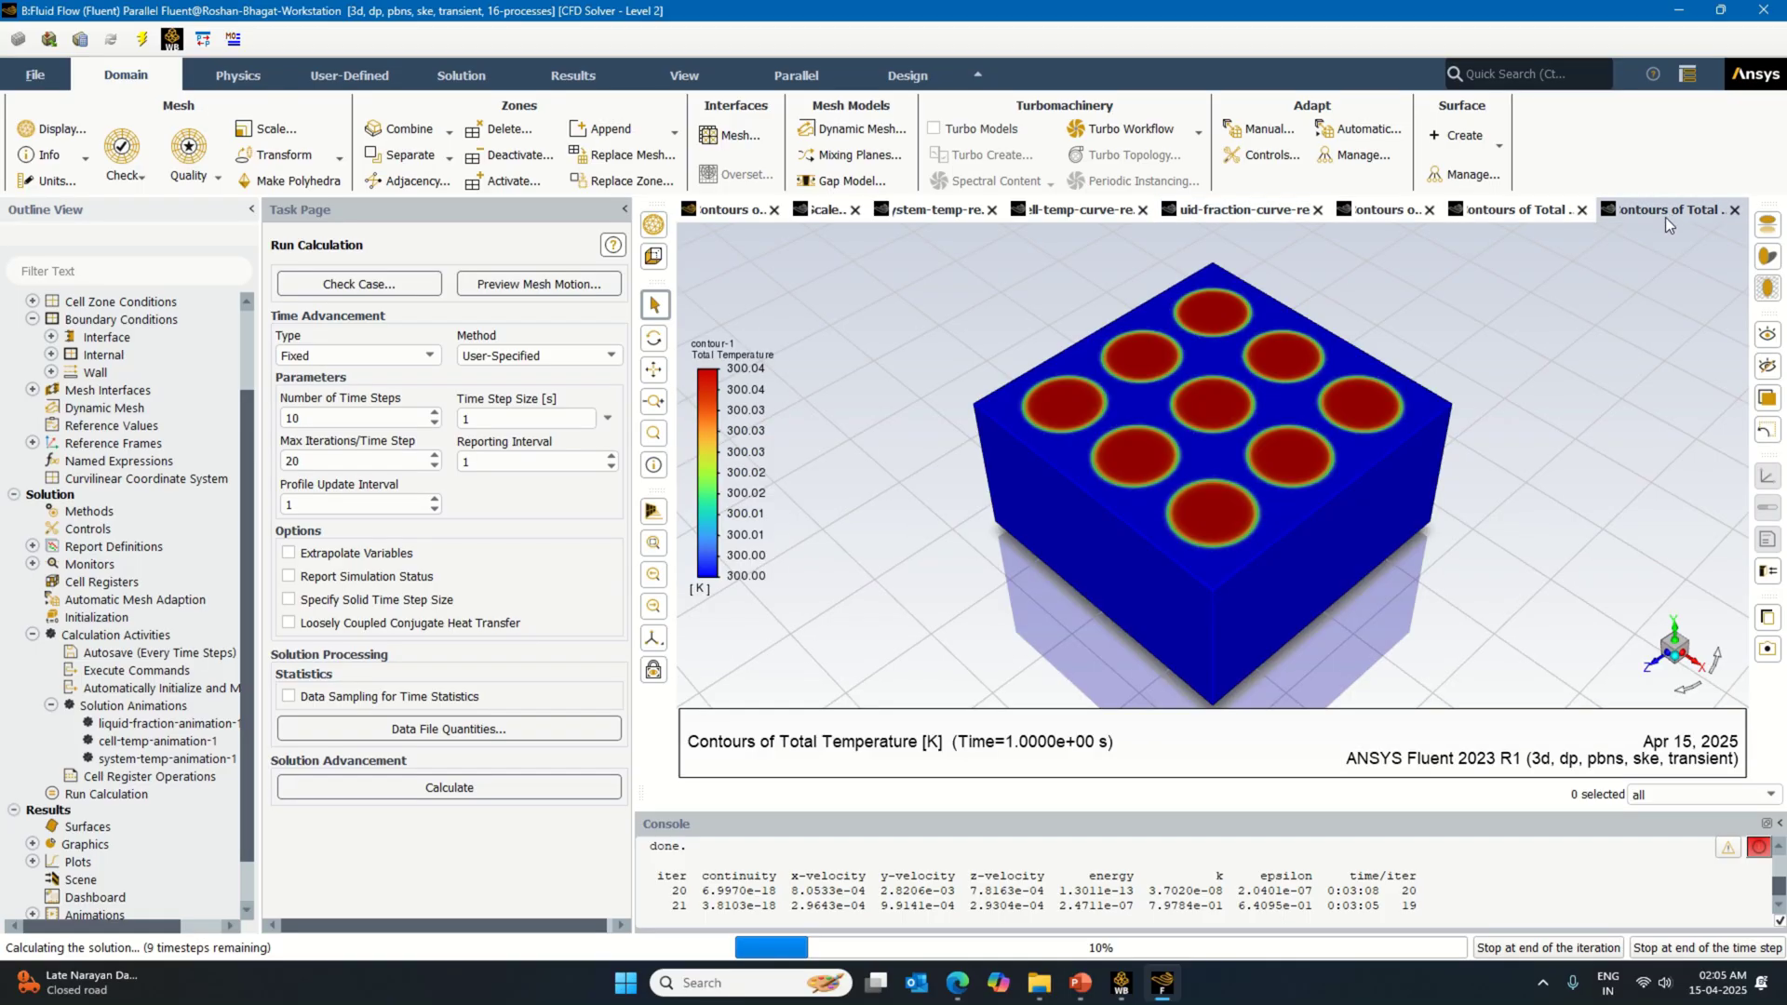
pyautogui.click(1534, 214)
pyautogui.click(1384, 218)
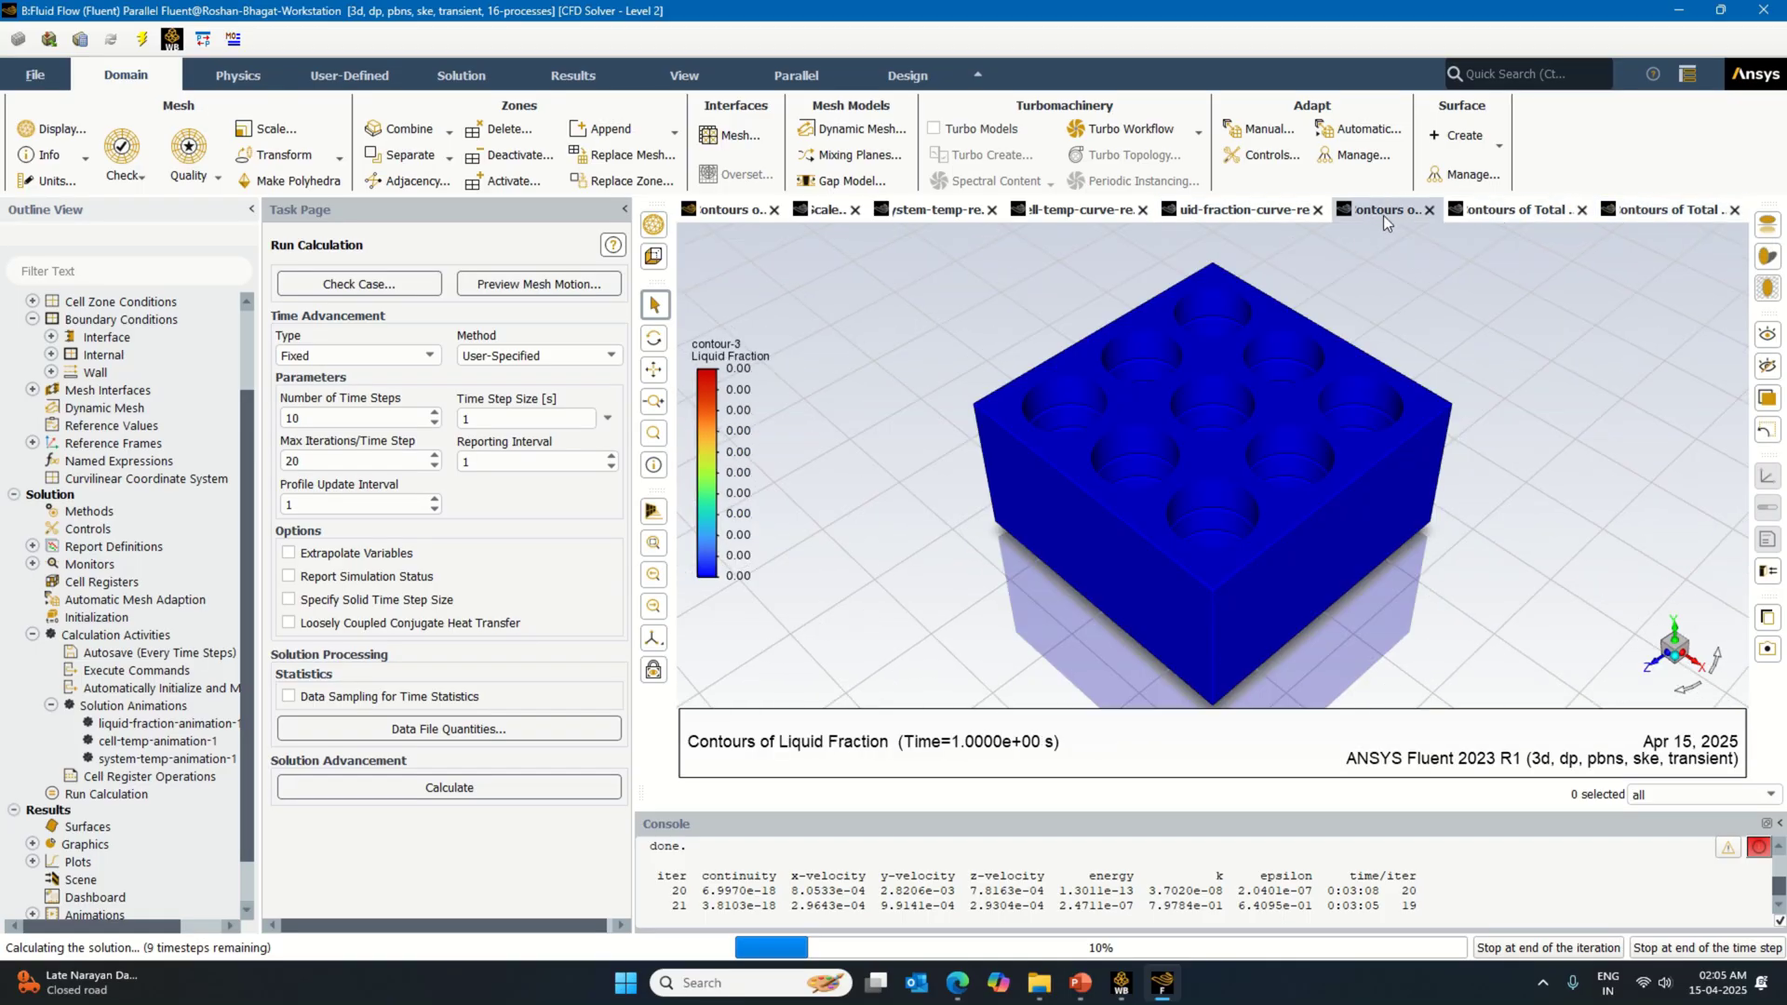
pyautogui.click(1243, 214)
pyautogui.click(1070, 212)
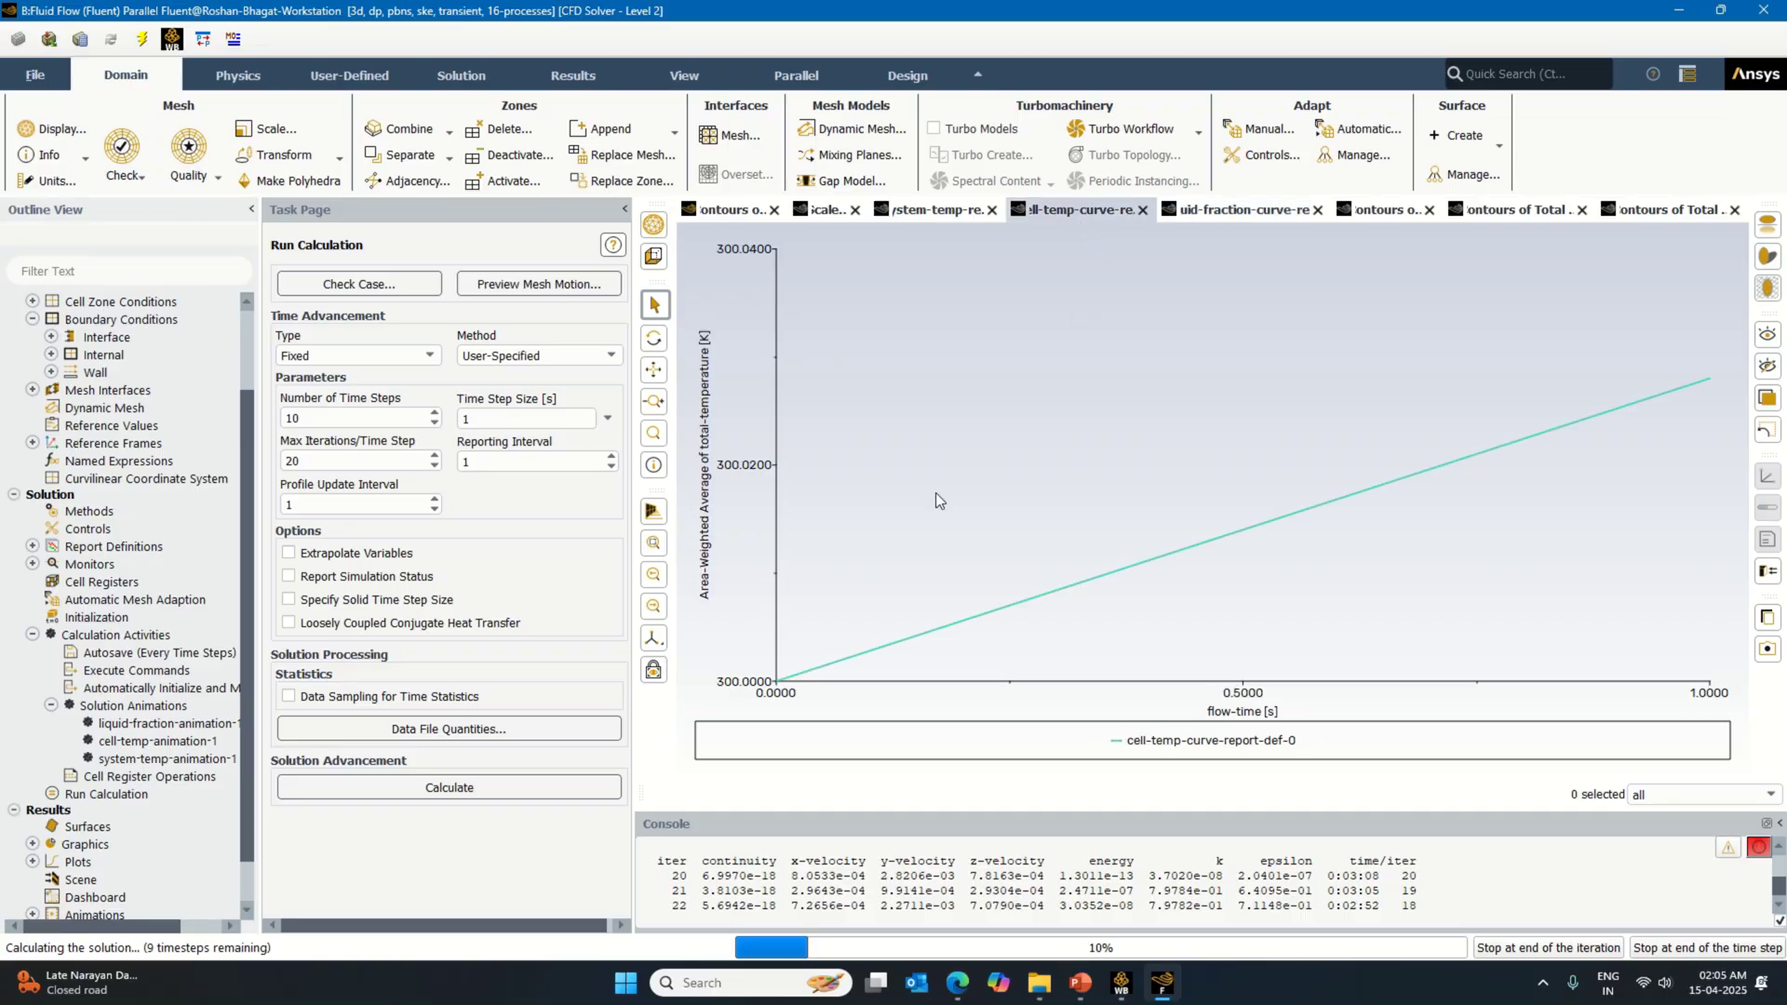
pyautogui.click(936, 213)
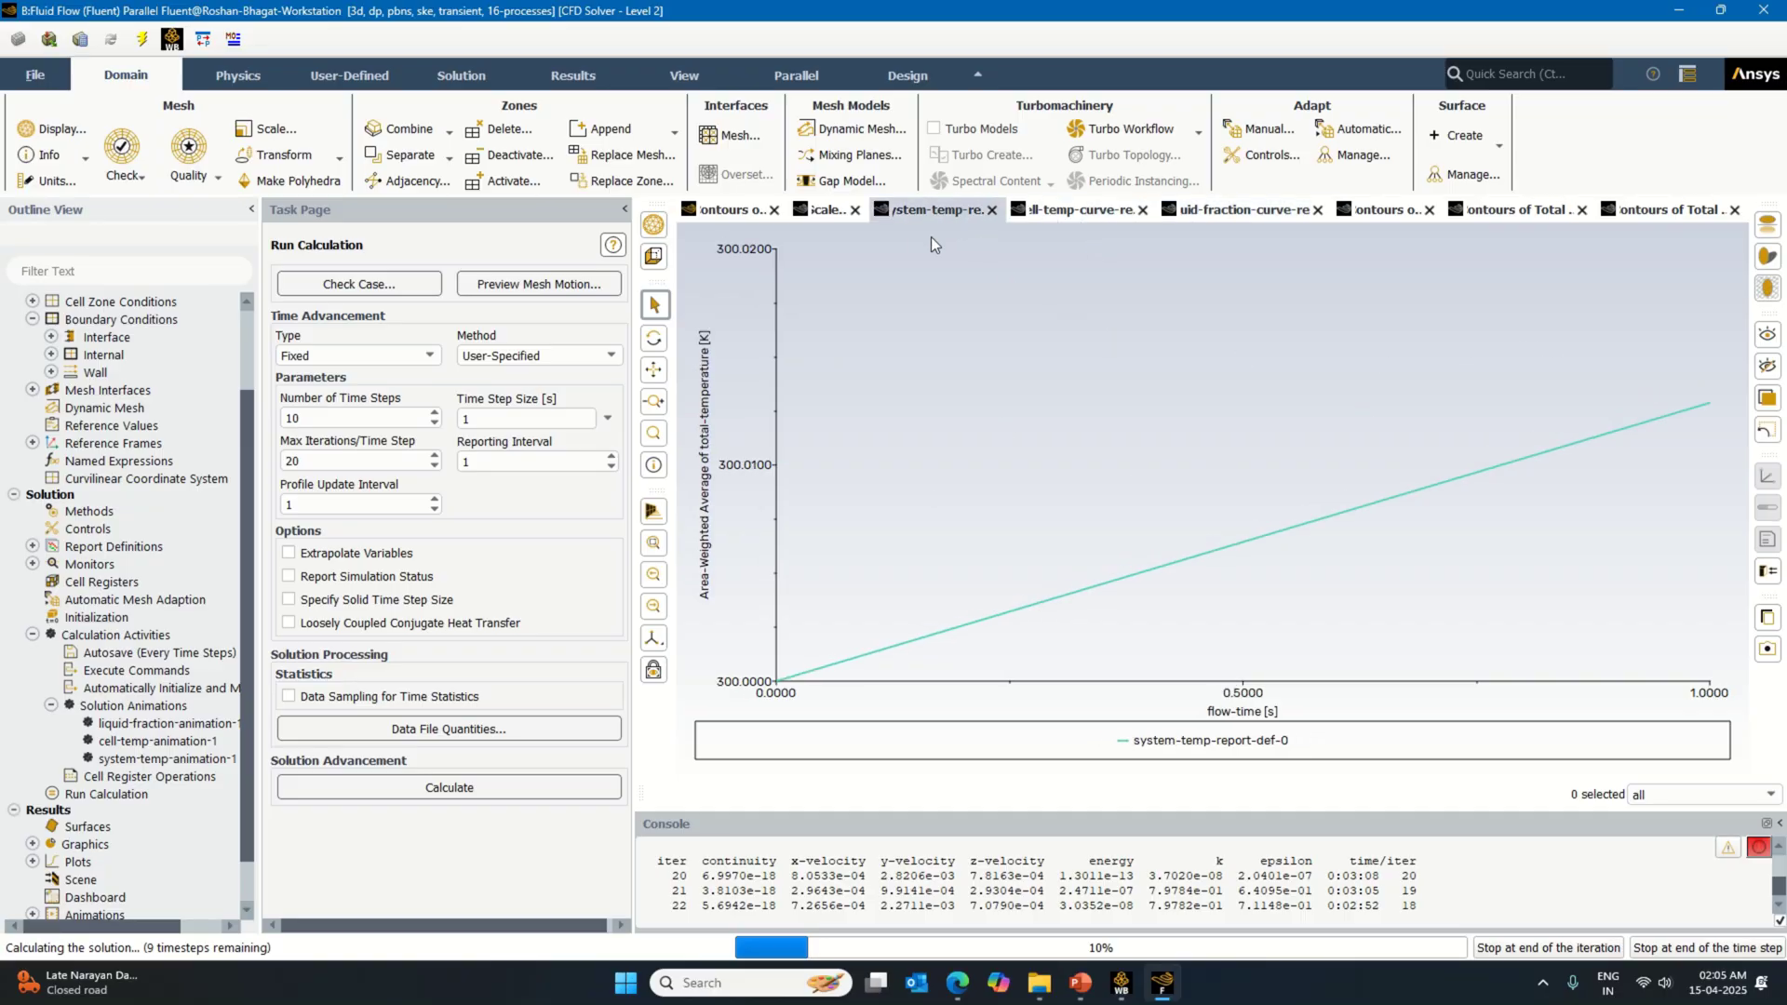
pyautogui.click(828, 214)
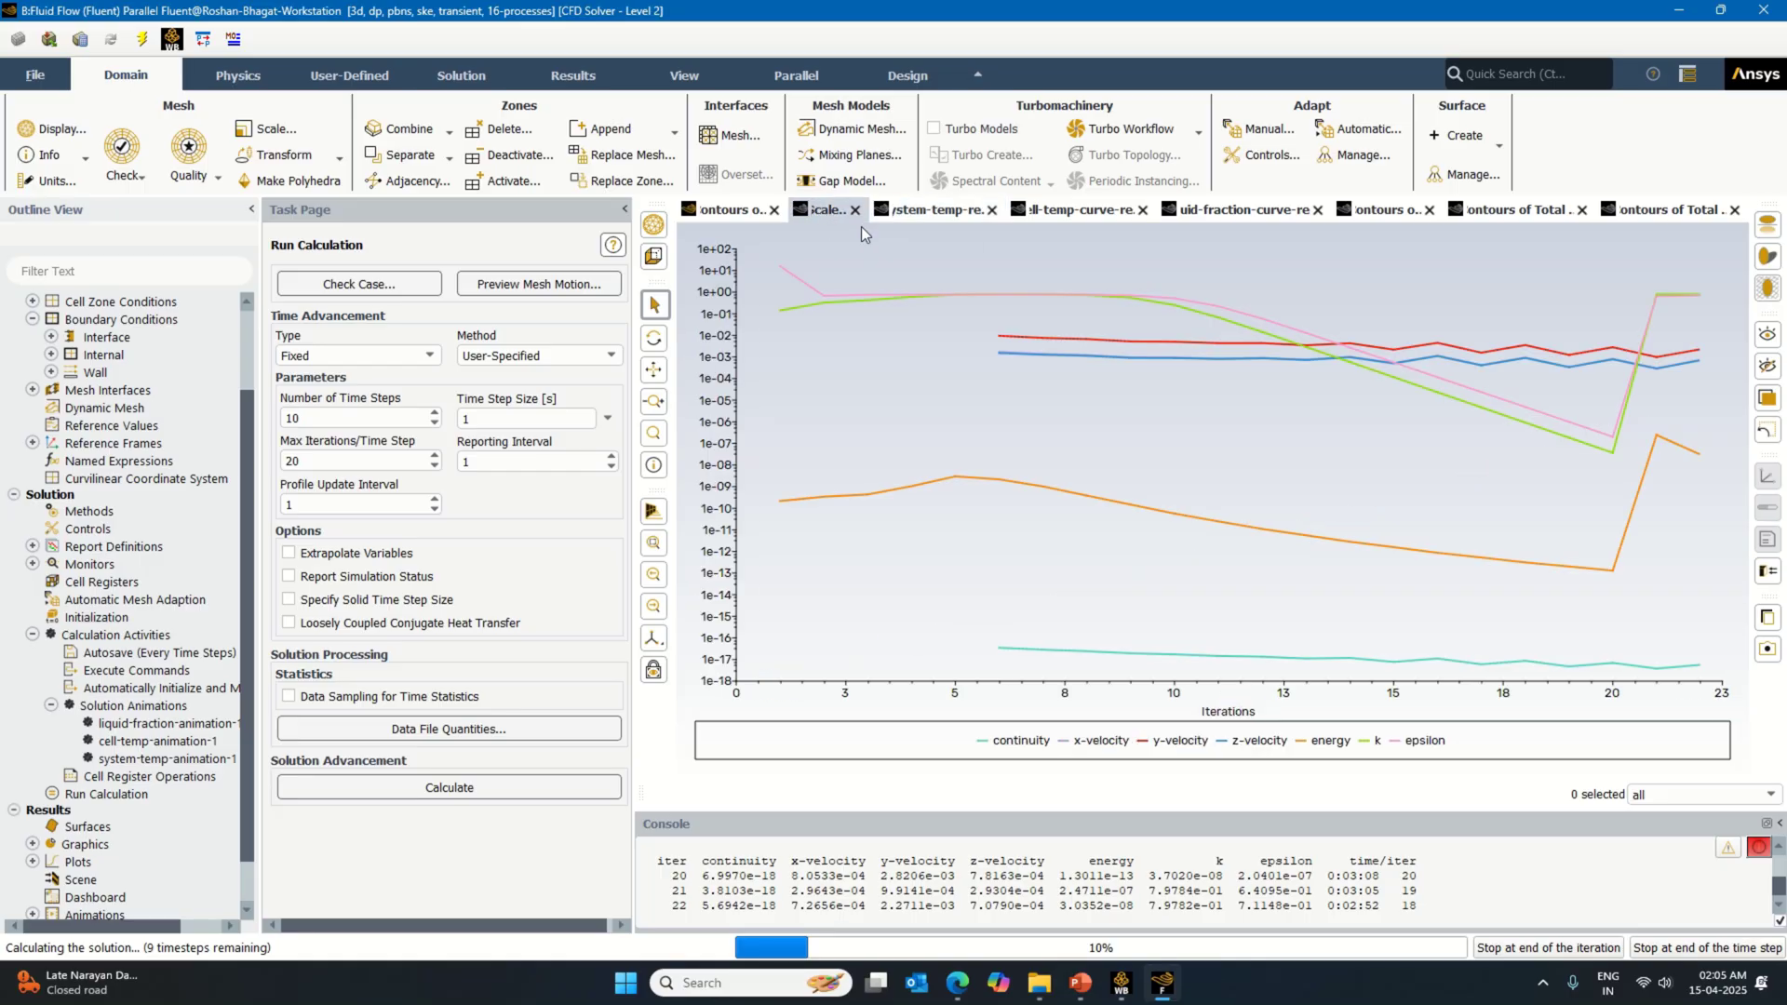
pyautogui.click(944, 212)
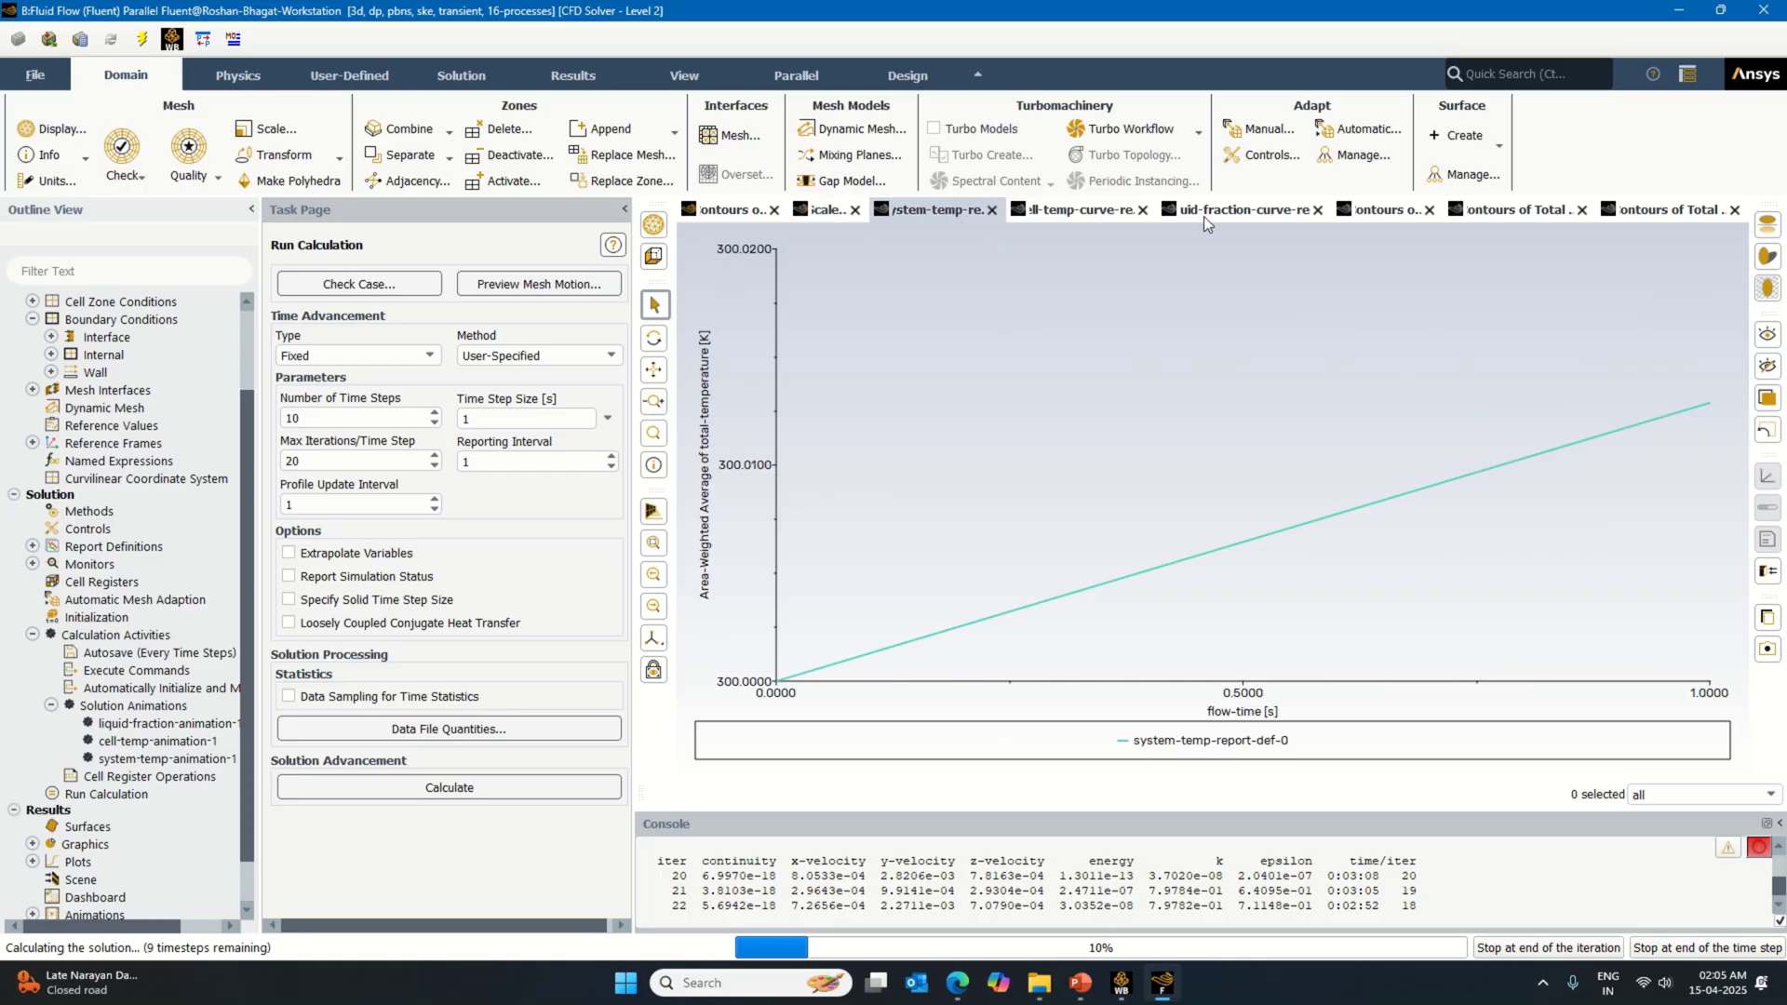
# Step: Review the cell temperature and liquid fraction plots and the three contours after the first time step
pyautogui.click(1100, 215)
pyautogui.click(1238, 212)
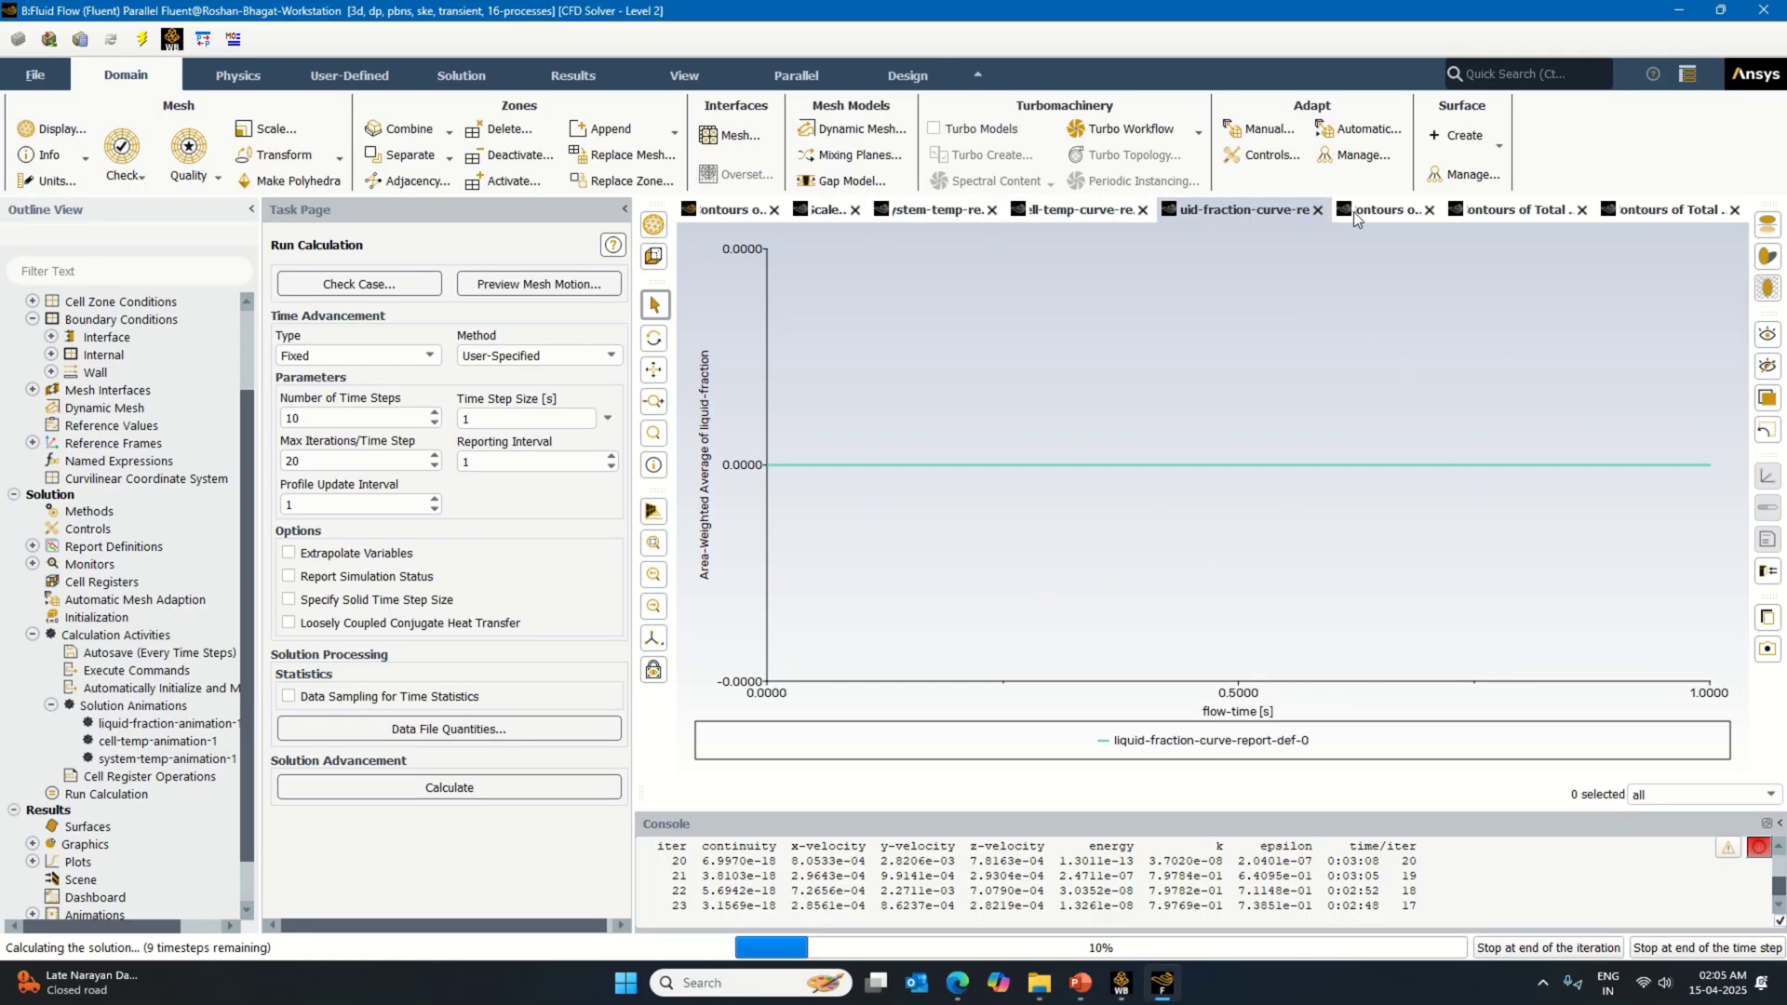
pyautogui.click(1387, 214)
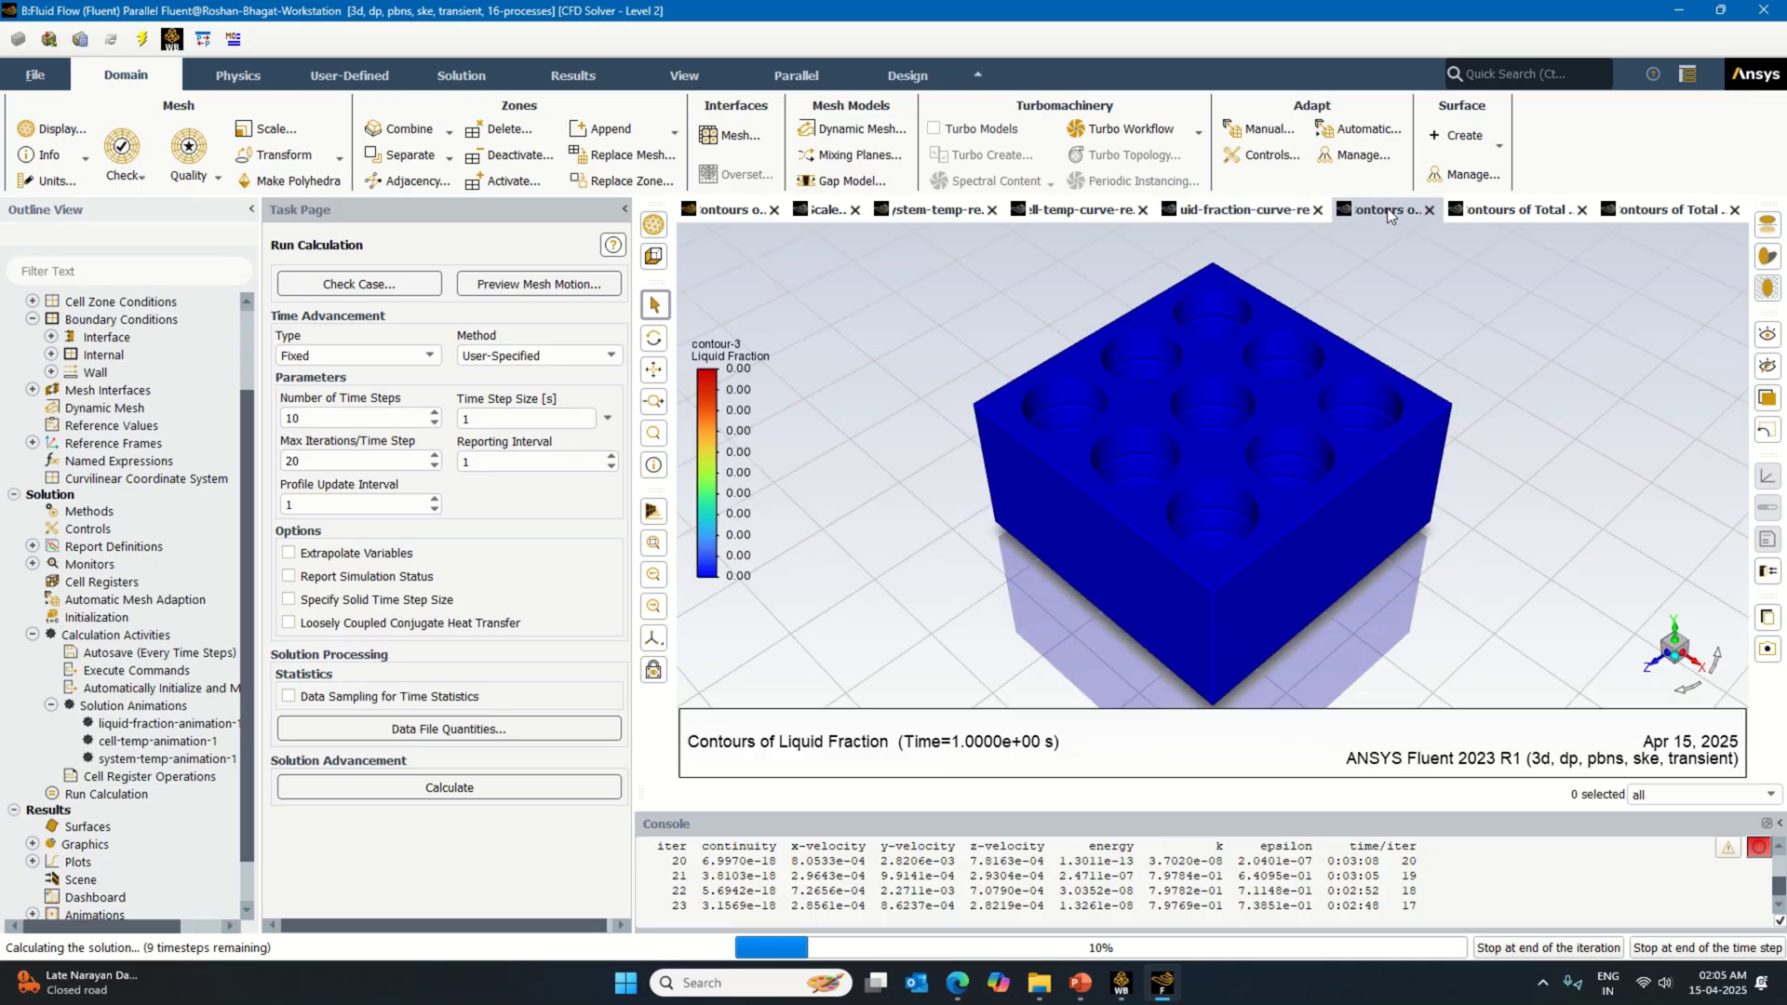
pyautogui.click(1517, 212)
pyautogui.click(1631, 212)
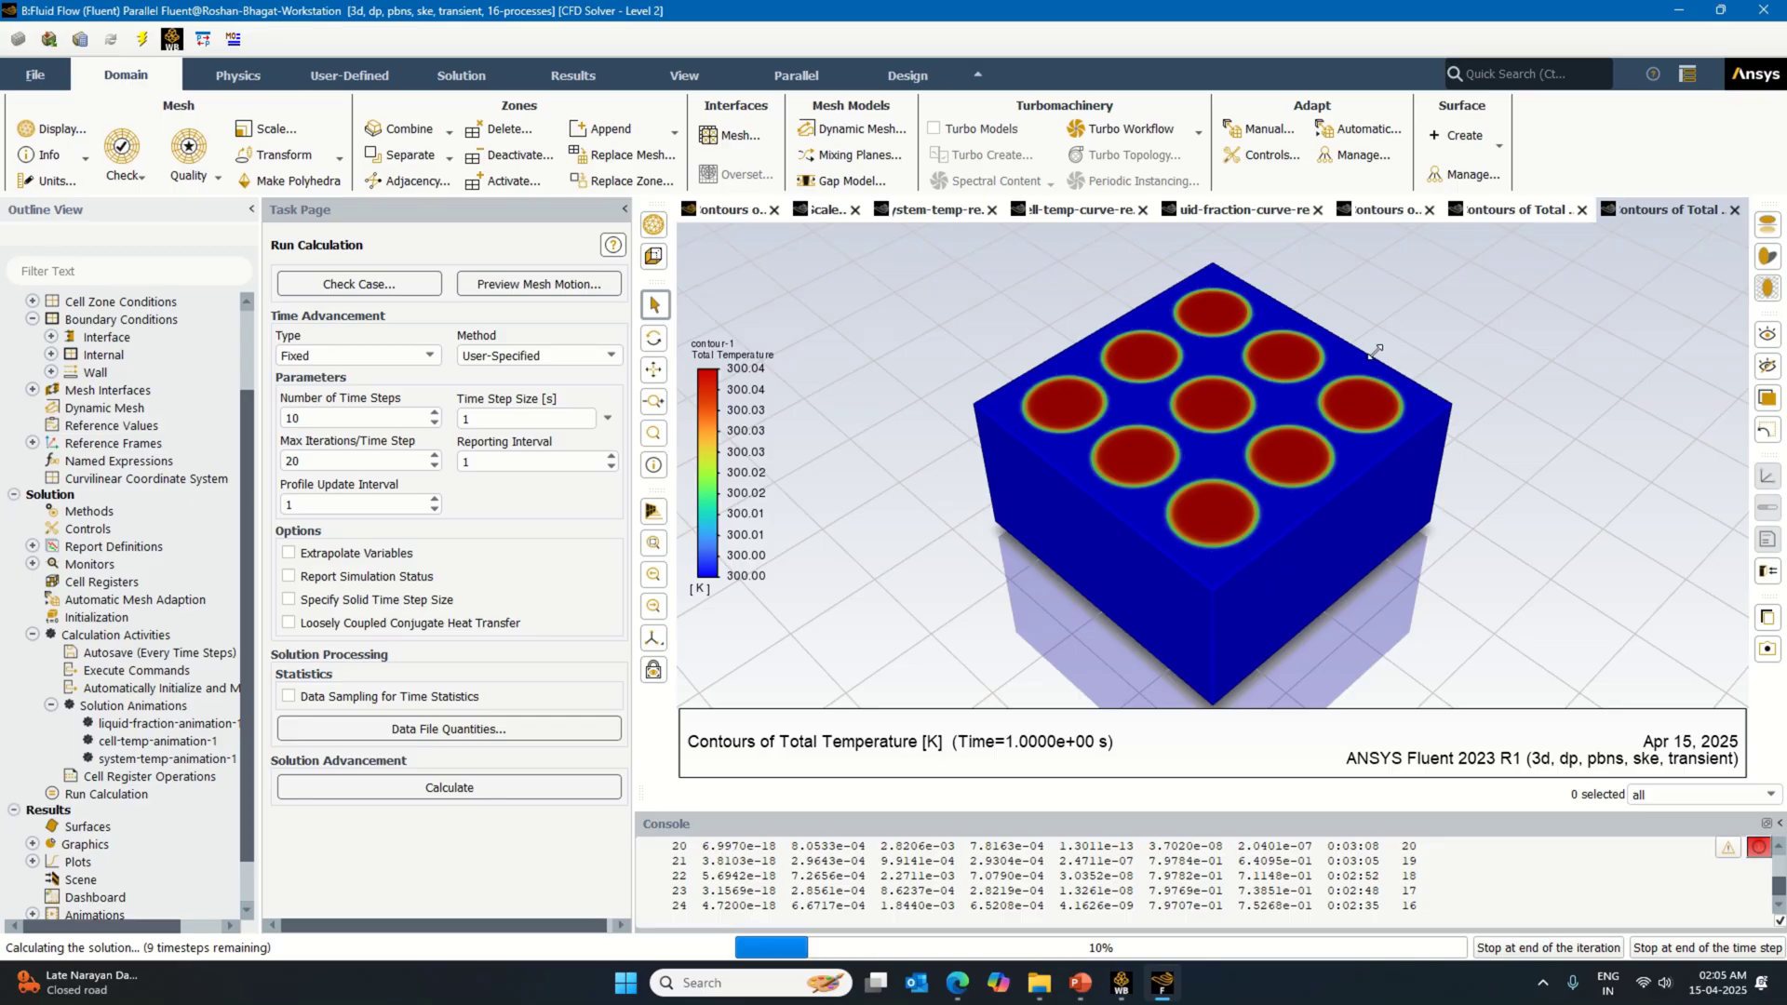
pyautogui.moveTo(865, 14)
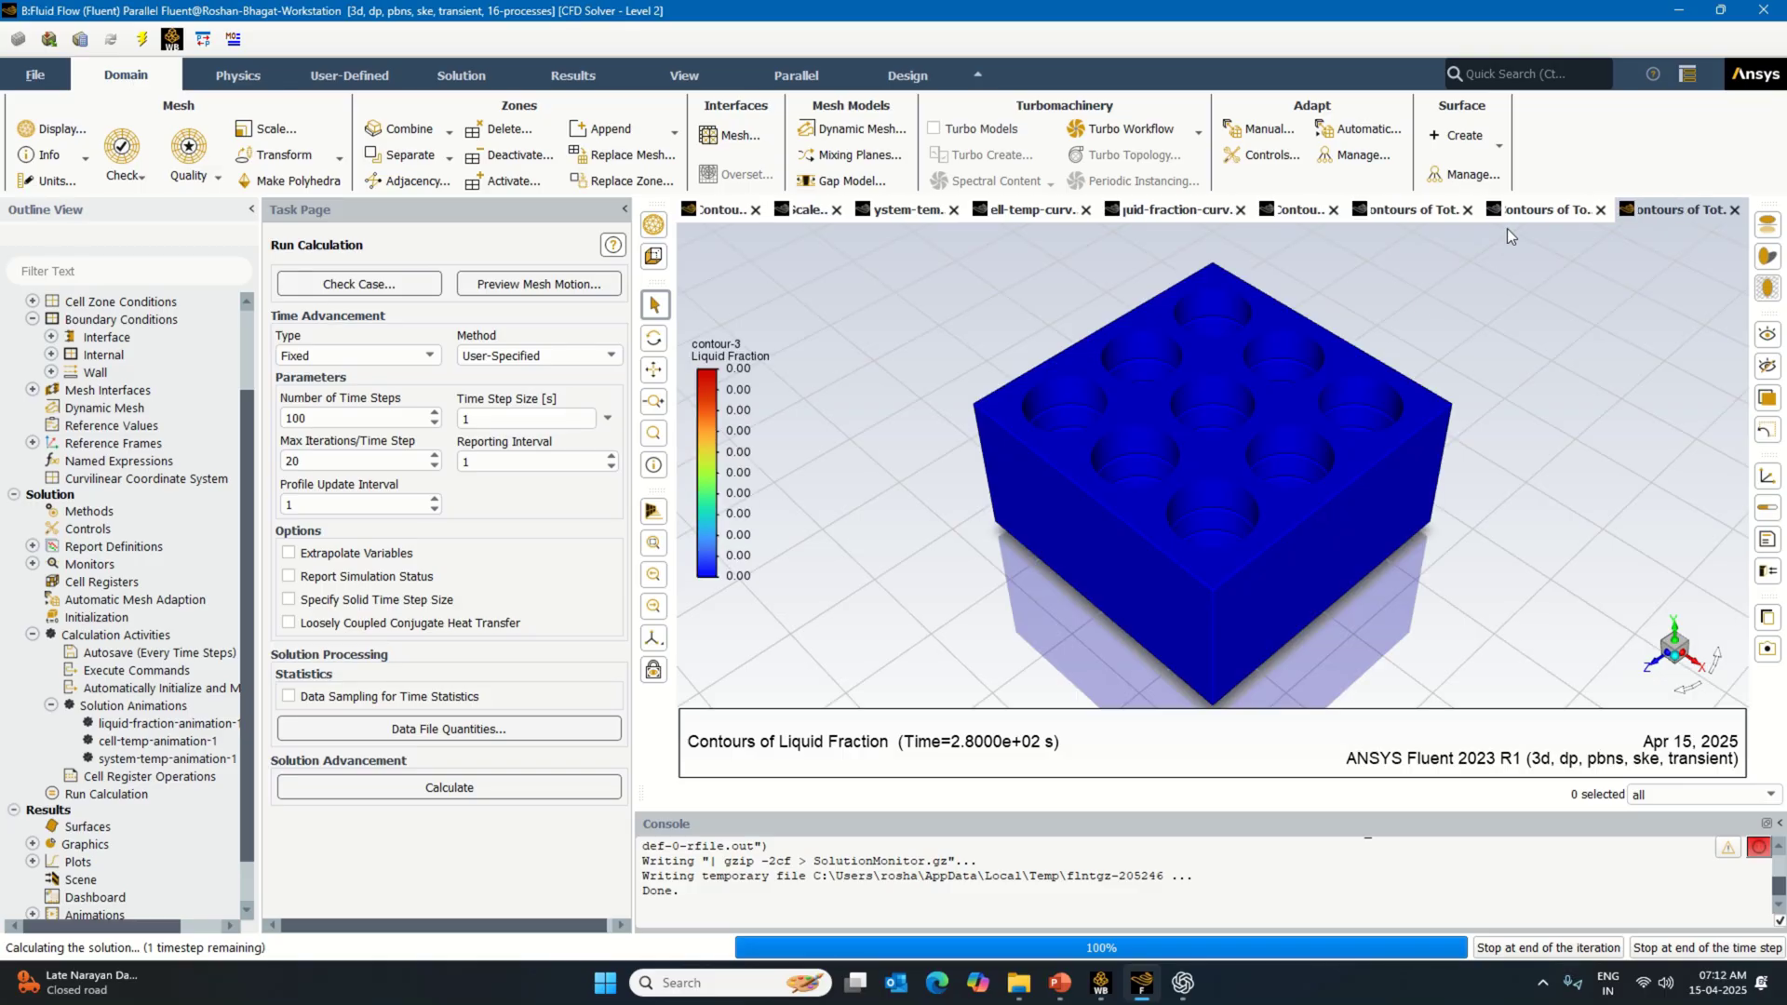
# Step: Dismiss the completion message and examine the temperature and liquid fraction contours and the three report plots at 280 s of flow time
pyautogui.click(1547, 211)
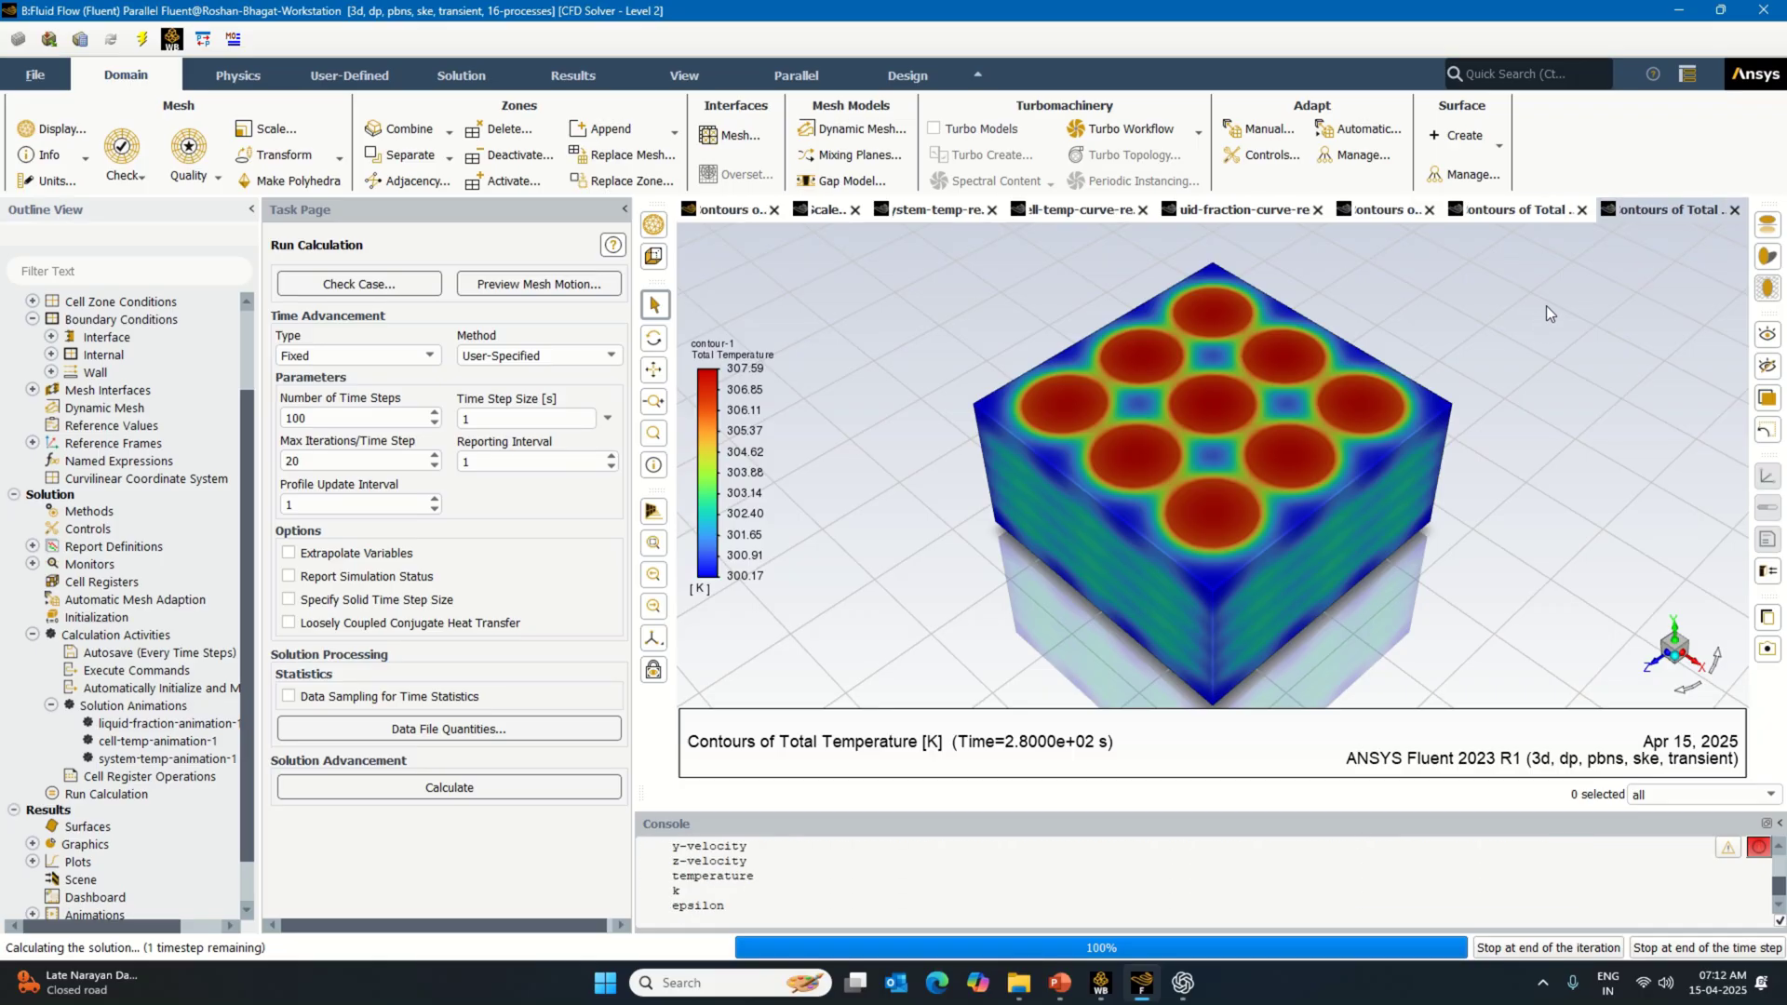
pyautogui.click(1512, 211)
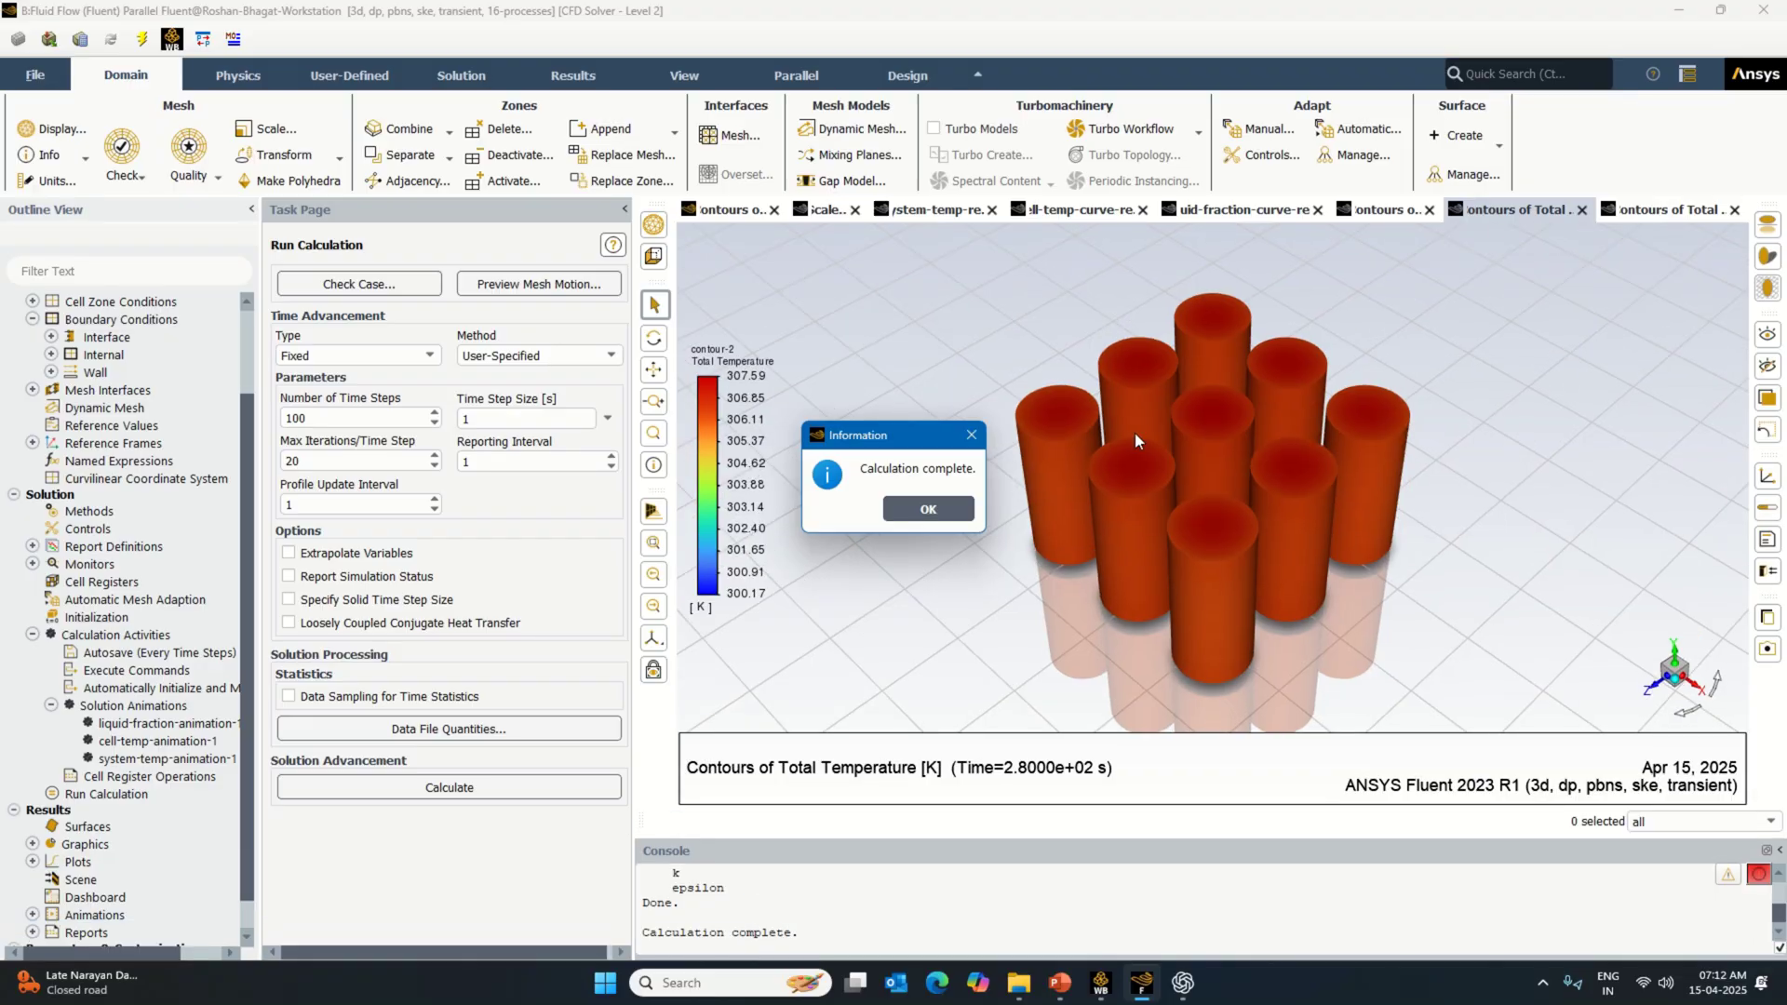
pyautogui.click(942, 508)
pyautogui.click(1374, 212)
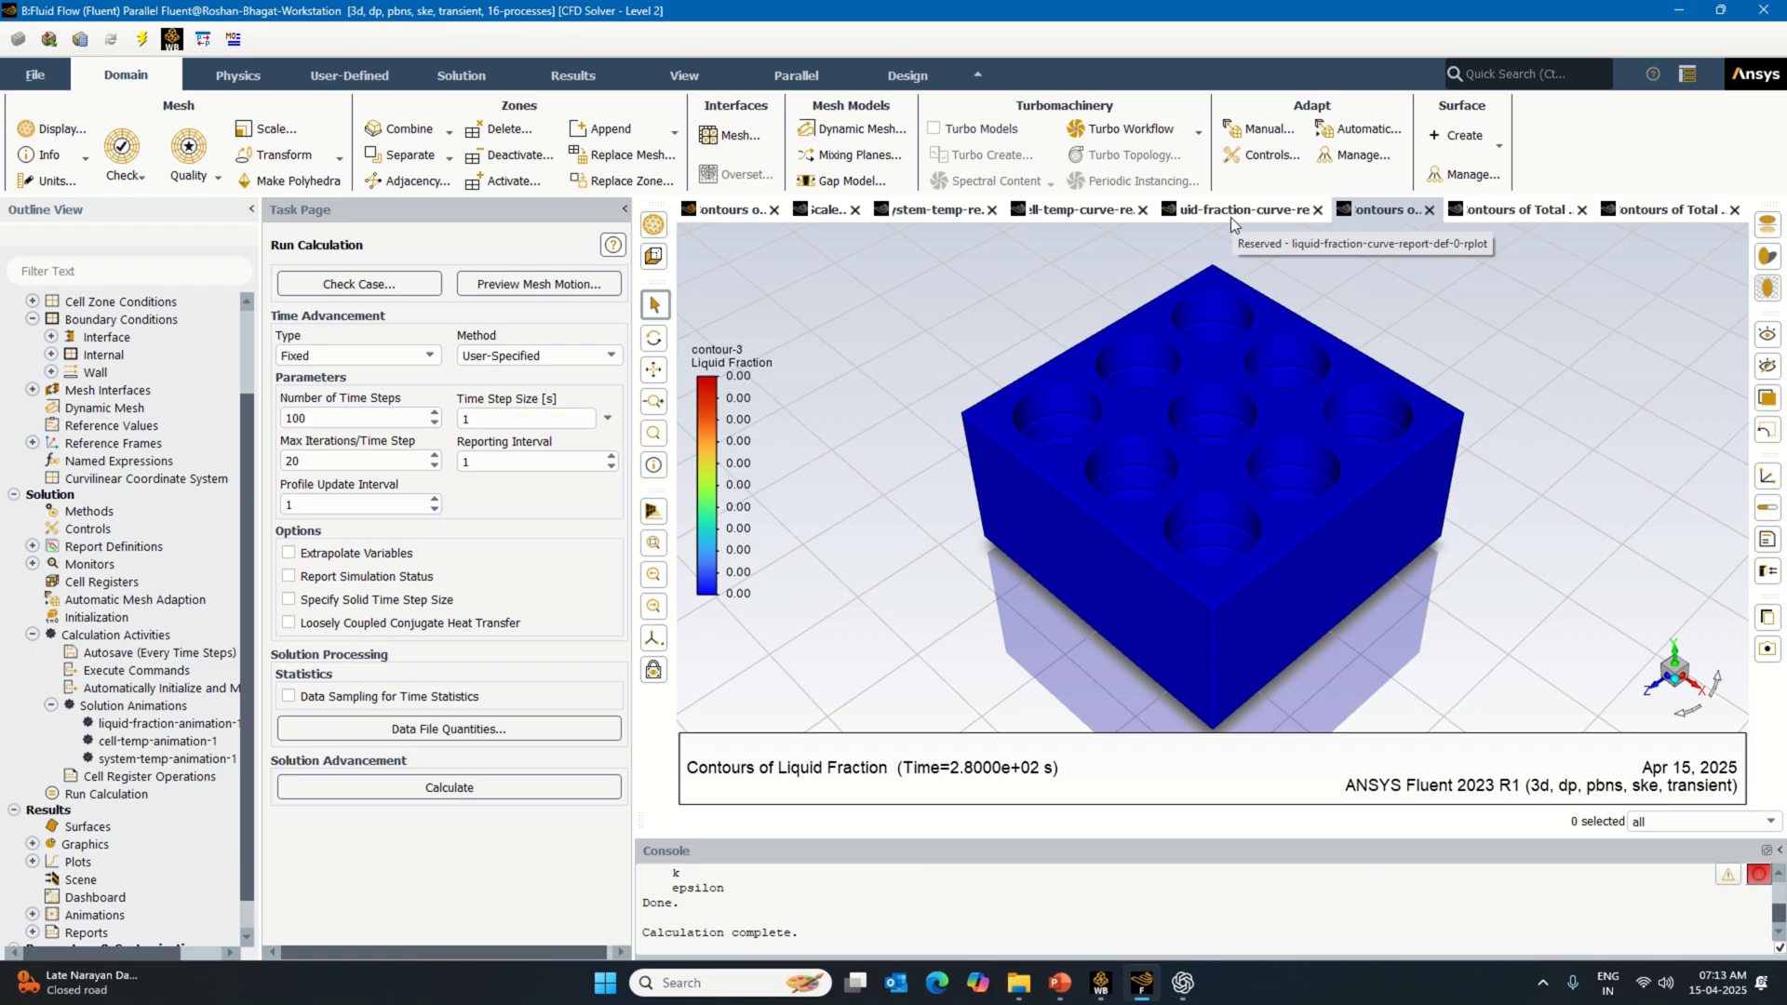
pyautogui.click(1503, 214)
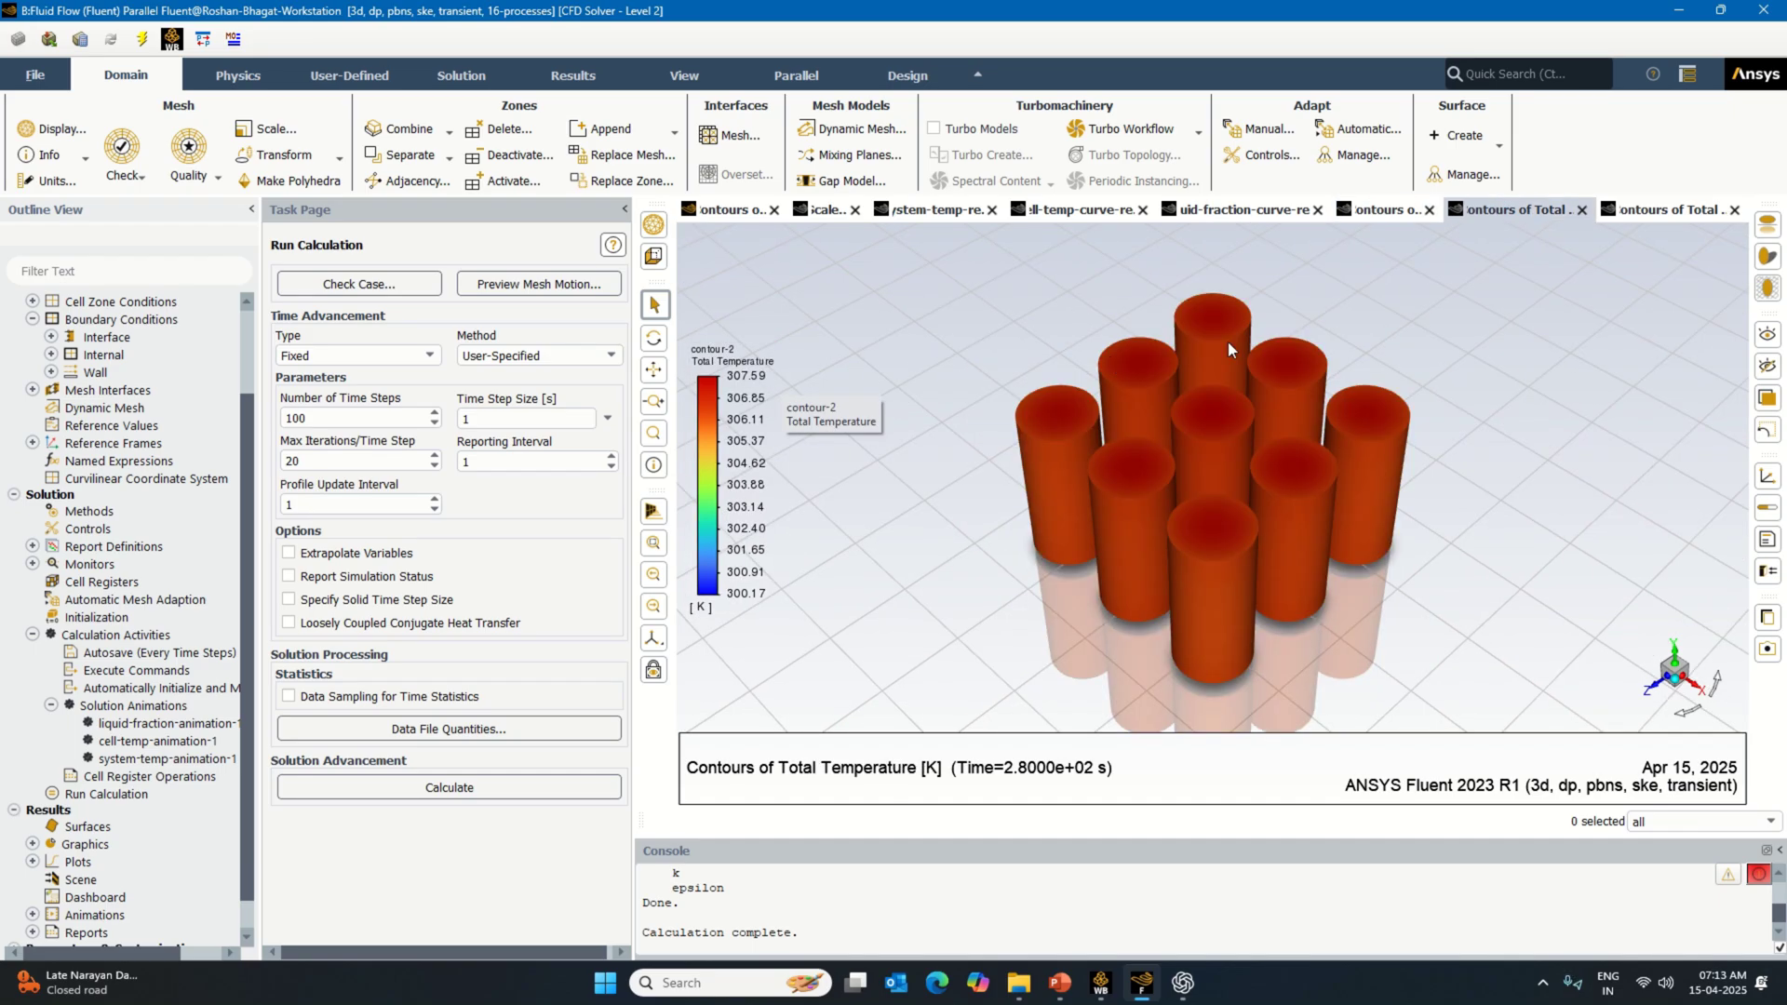
pyautogui.click(1367, 211)
pyautogui.click(1247, 210)
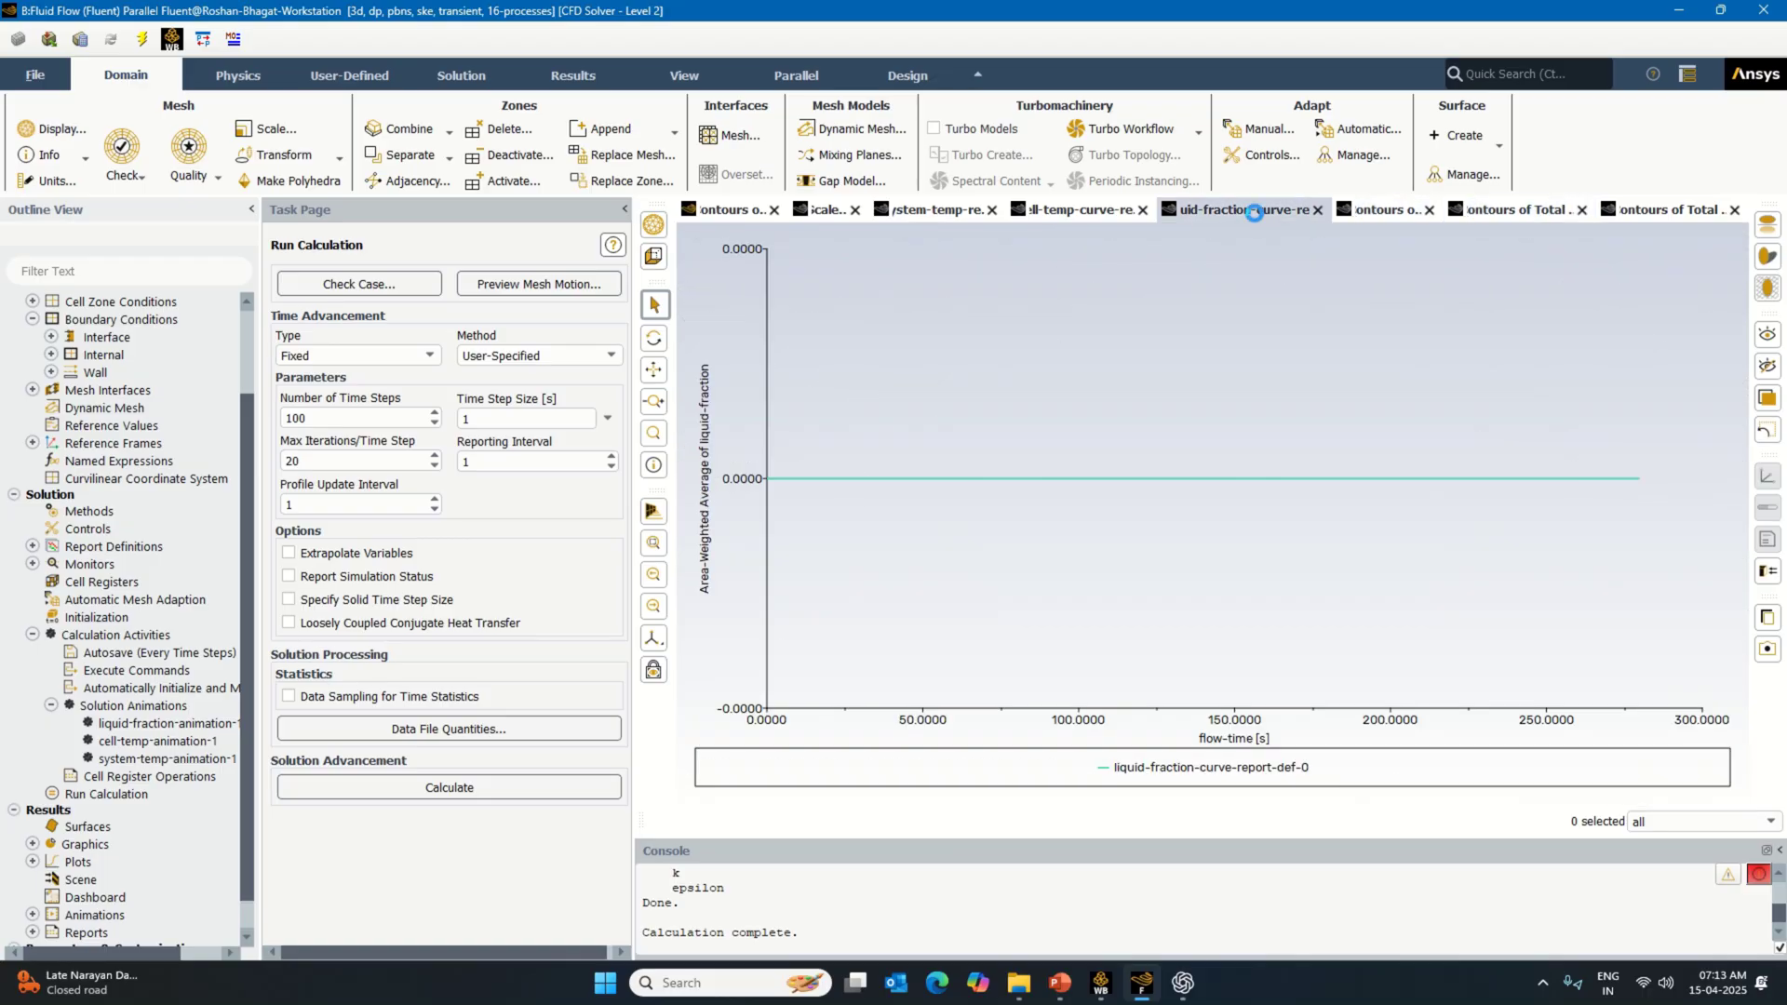
pyautogui.click(1084, 212)
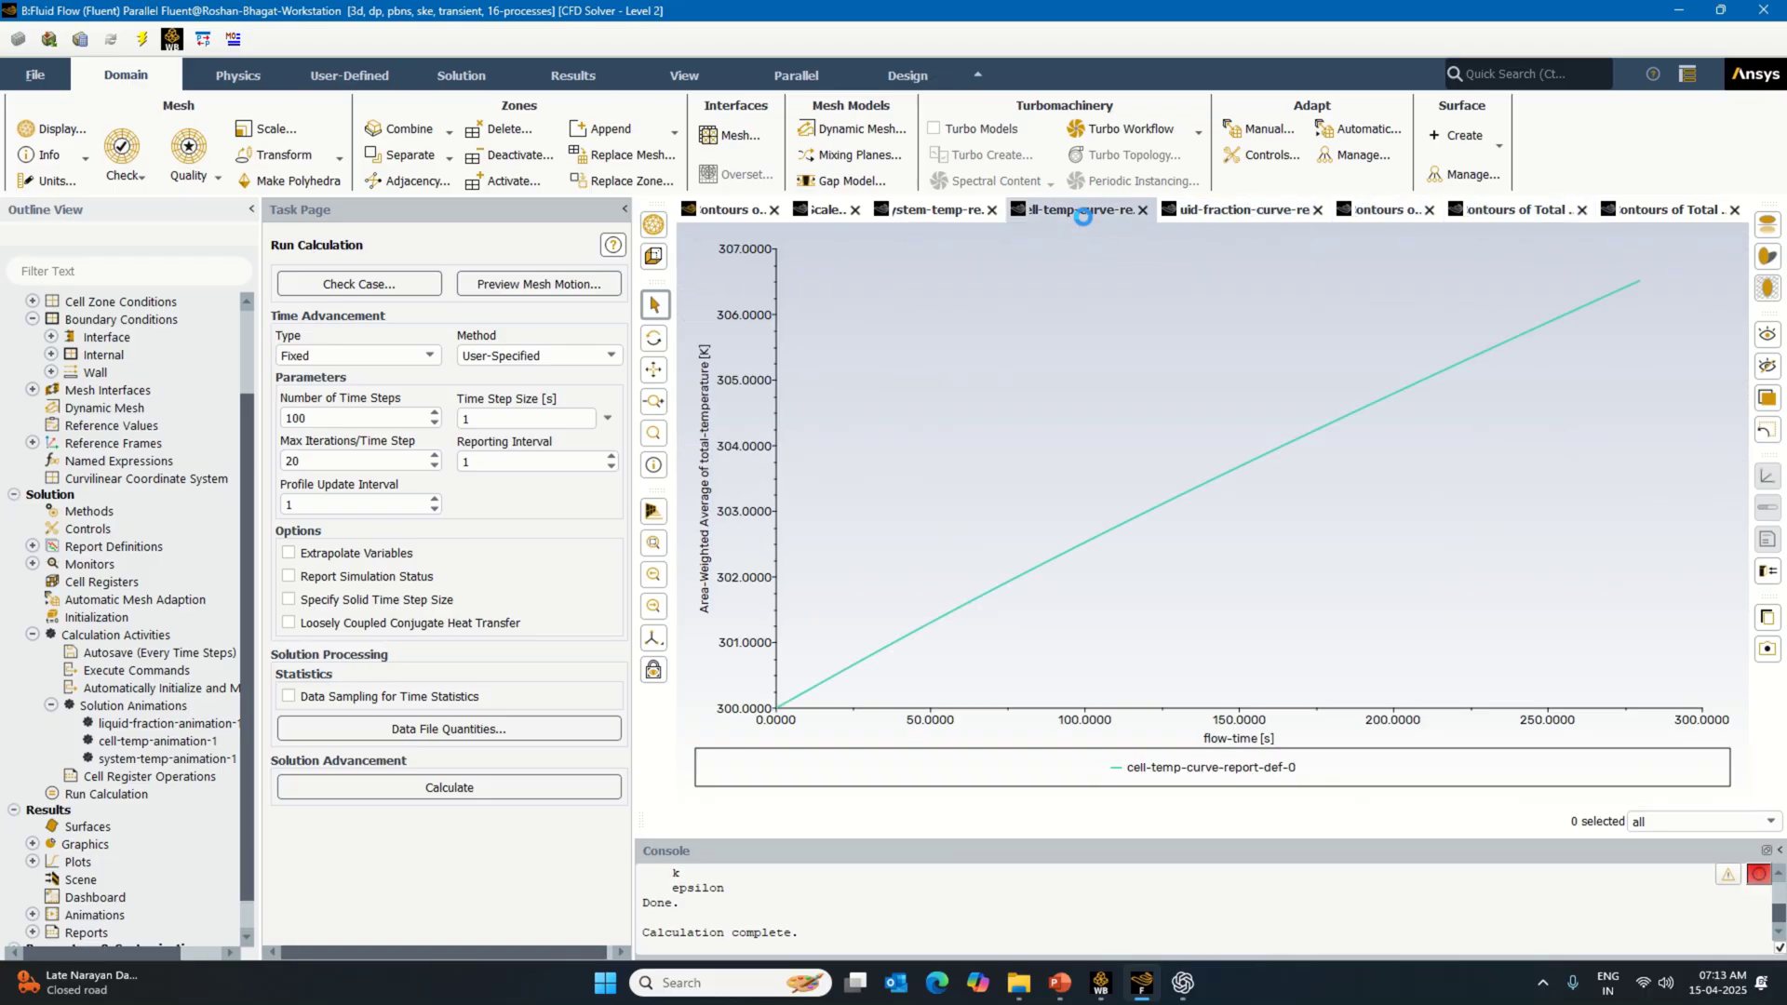
pyautogui.click(930, 214)
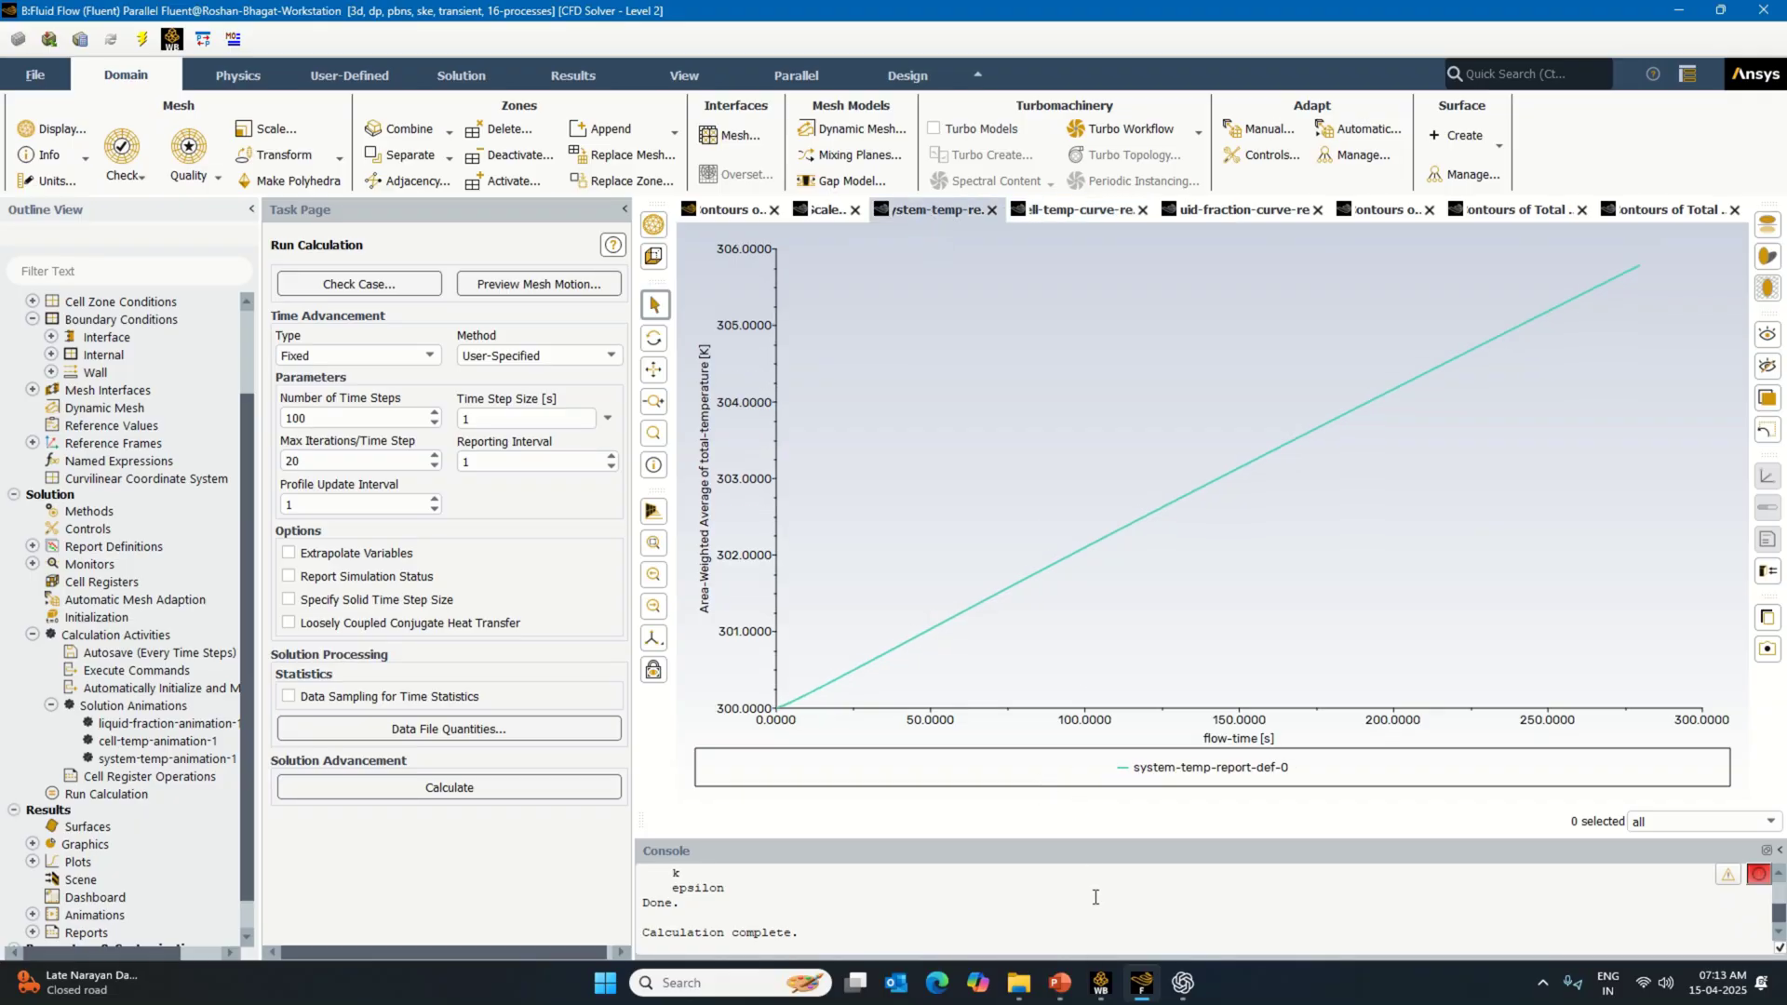
# Step: Switch to Workbench, save the project and return to Fluent
pyautogui.click(1101, 982)
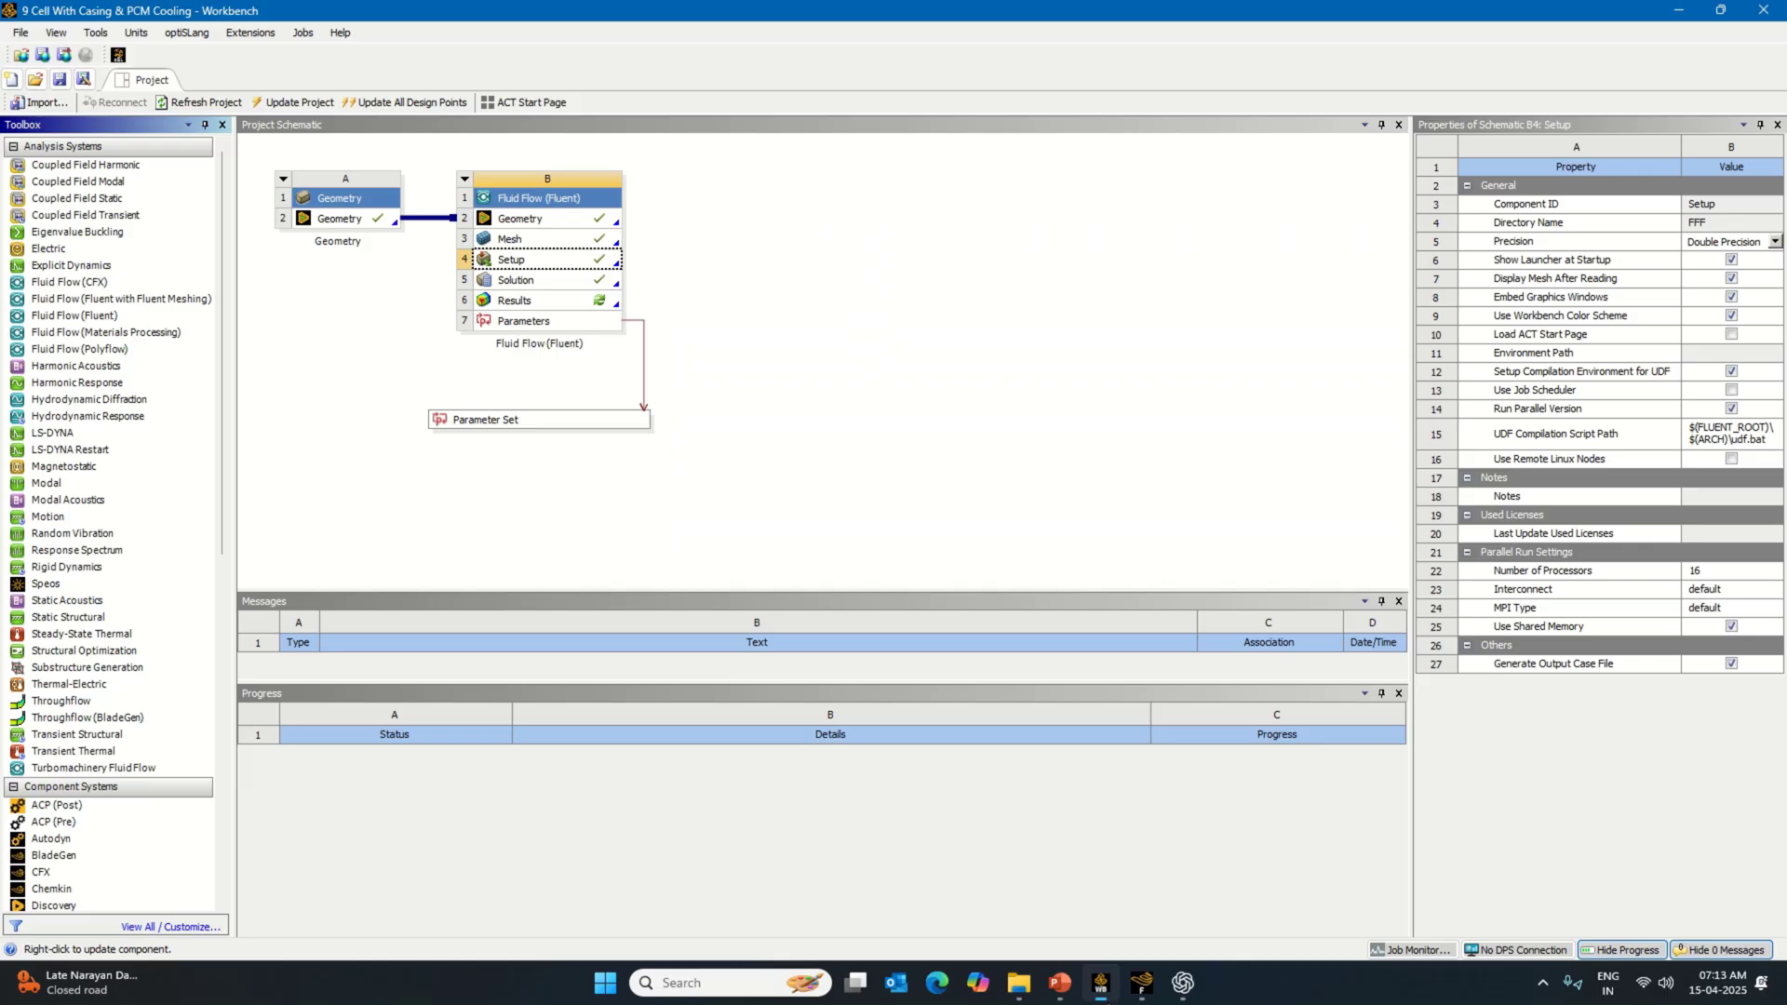
pyautogui.click(59, 79)
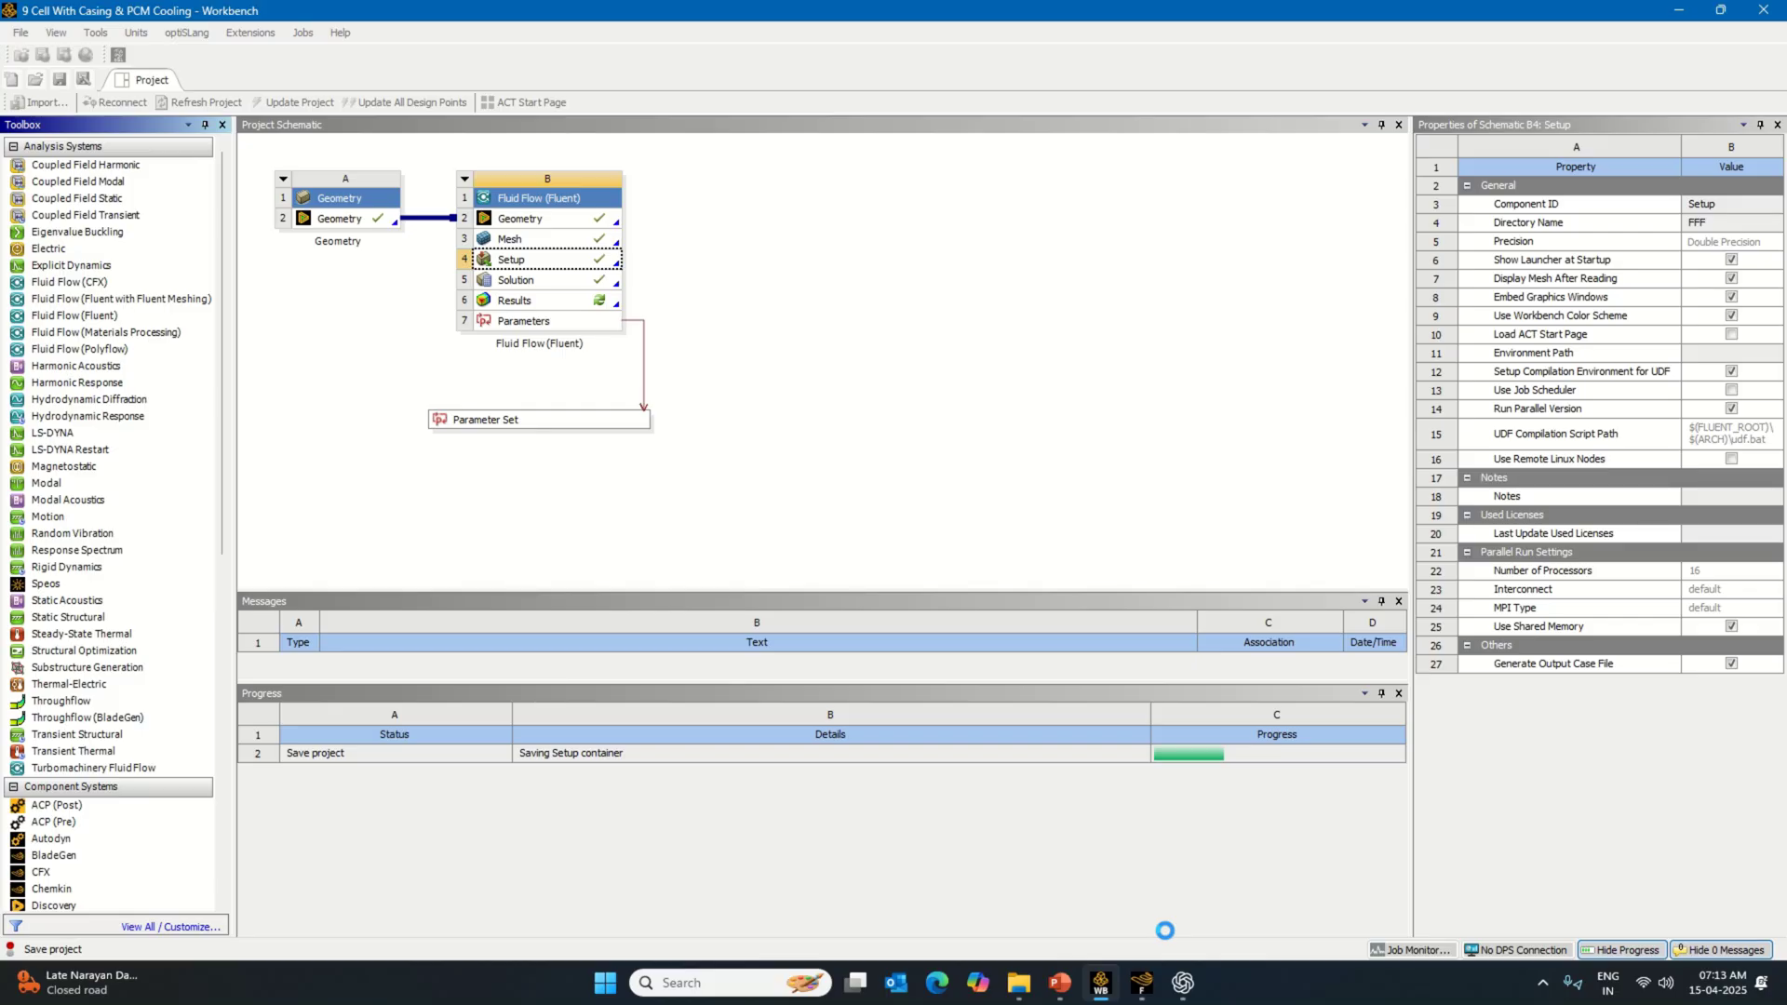
pyautogui.click(1141, 983)
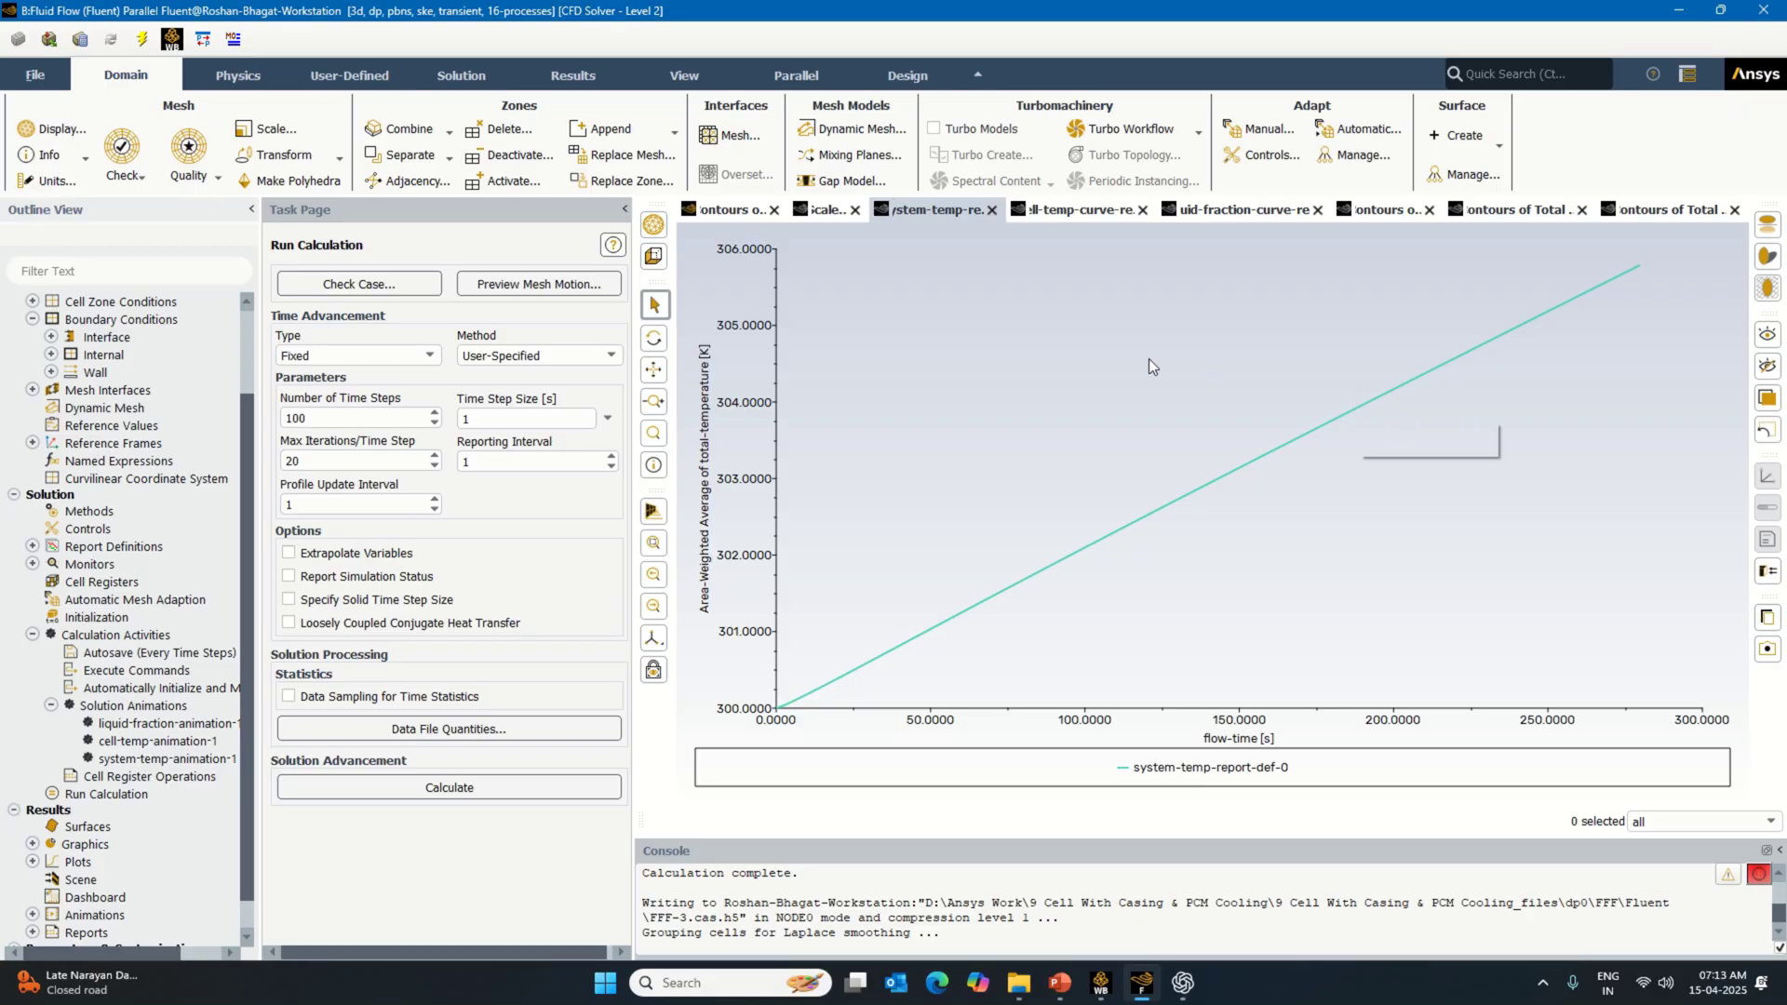
# Step: Compare the cell temperature and liquid fraction curves with the system and cell total temperature contours while the project saves
pyautogui.click(1070, 208)
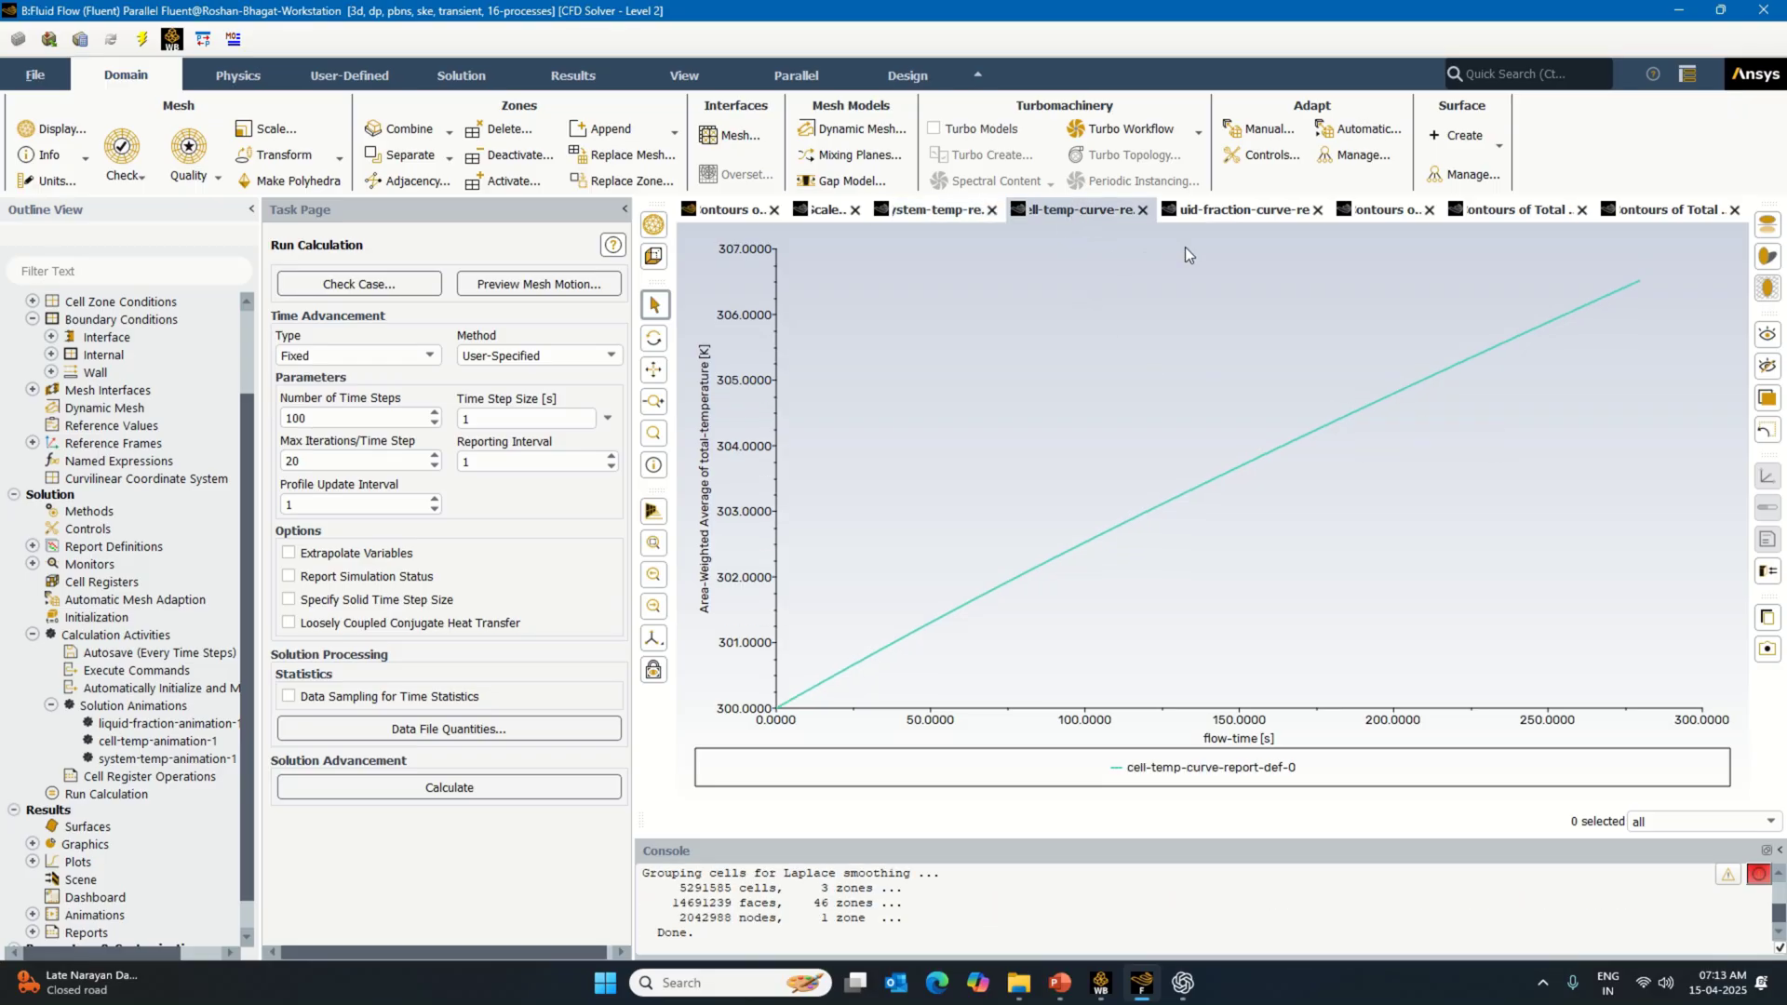
pyautogui.click(1248, 210)
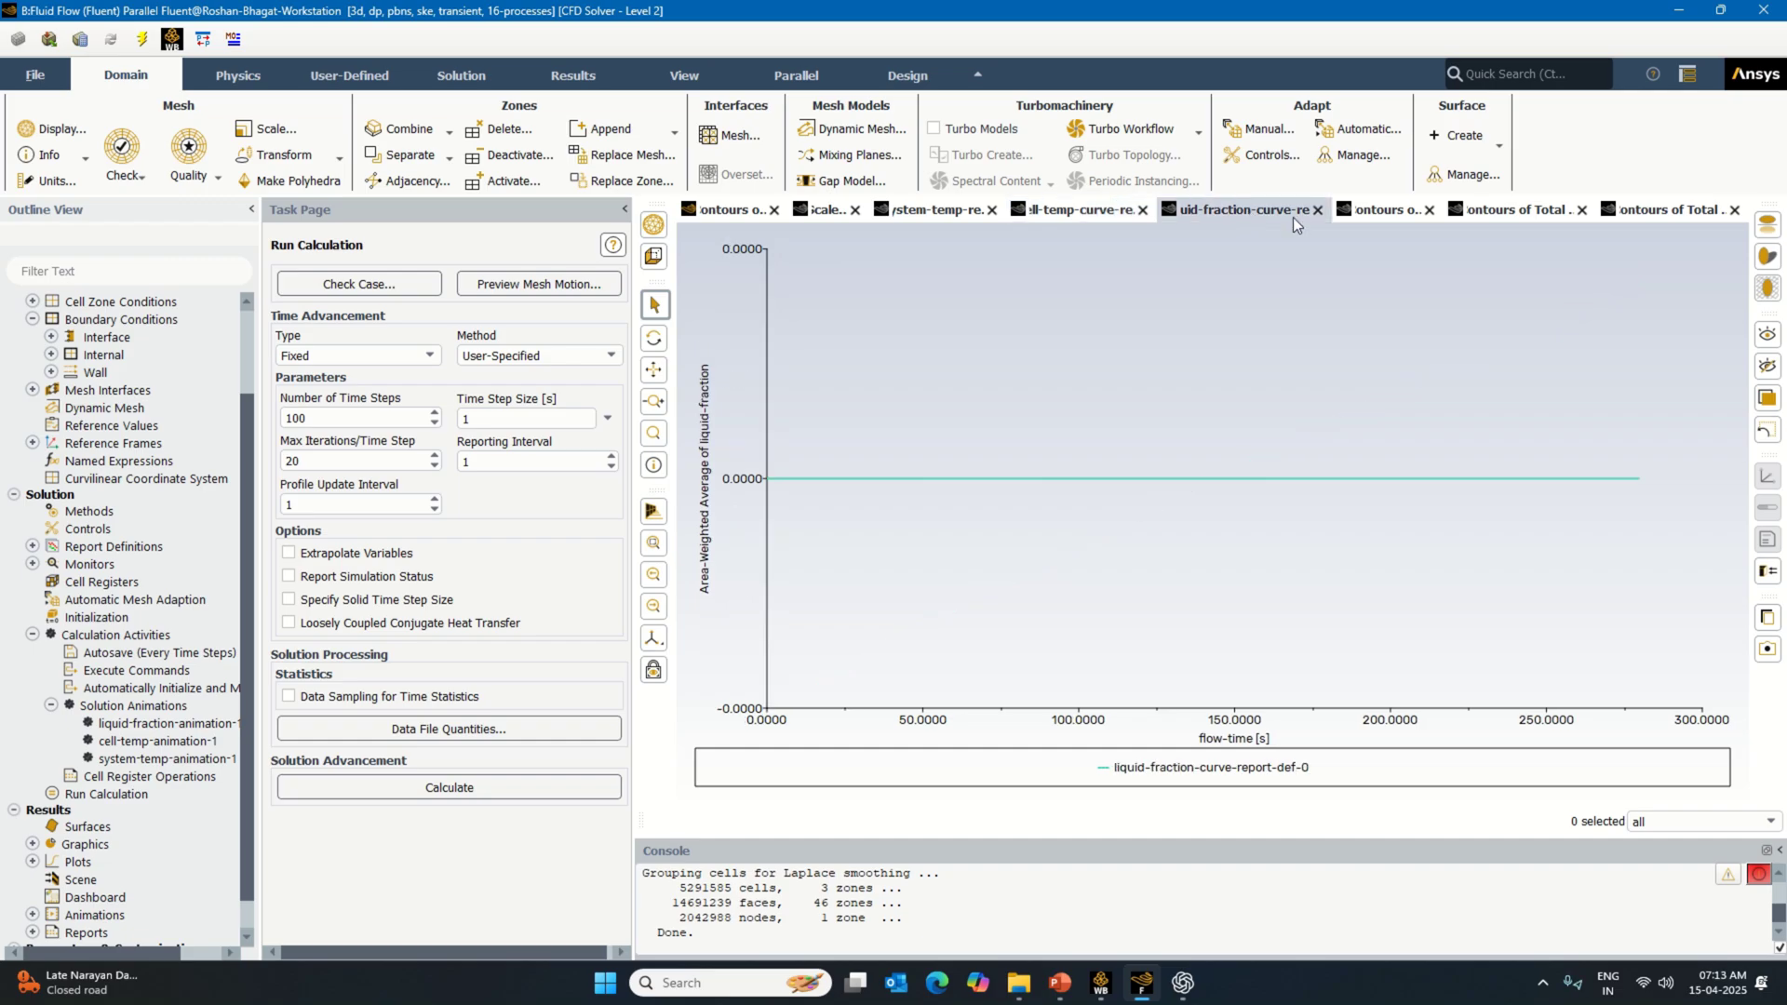
pyautogui.click(1393, 210)
pyautogui.click(1498, 210)
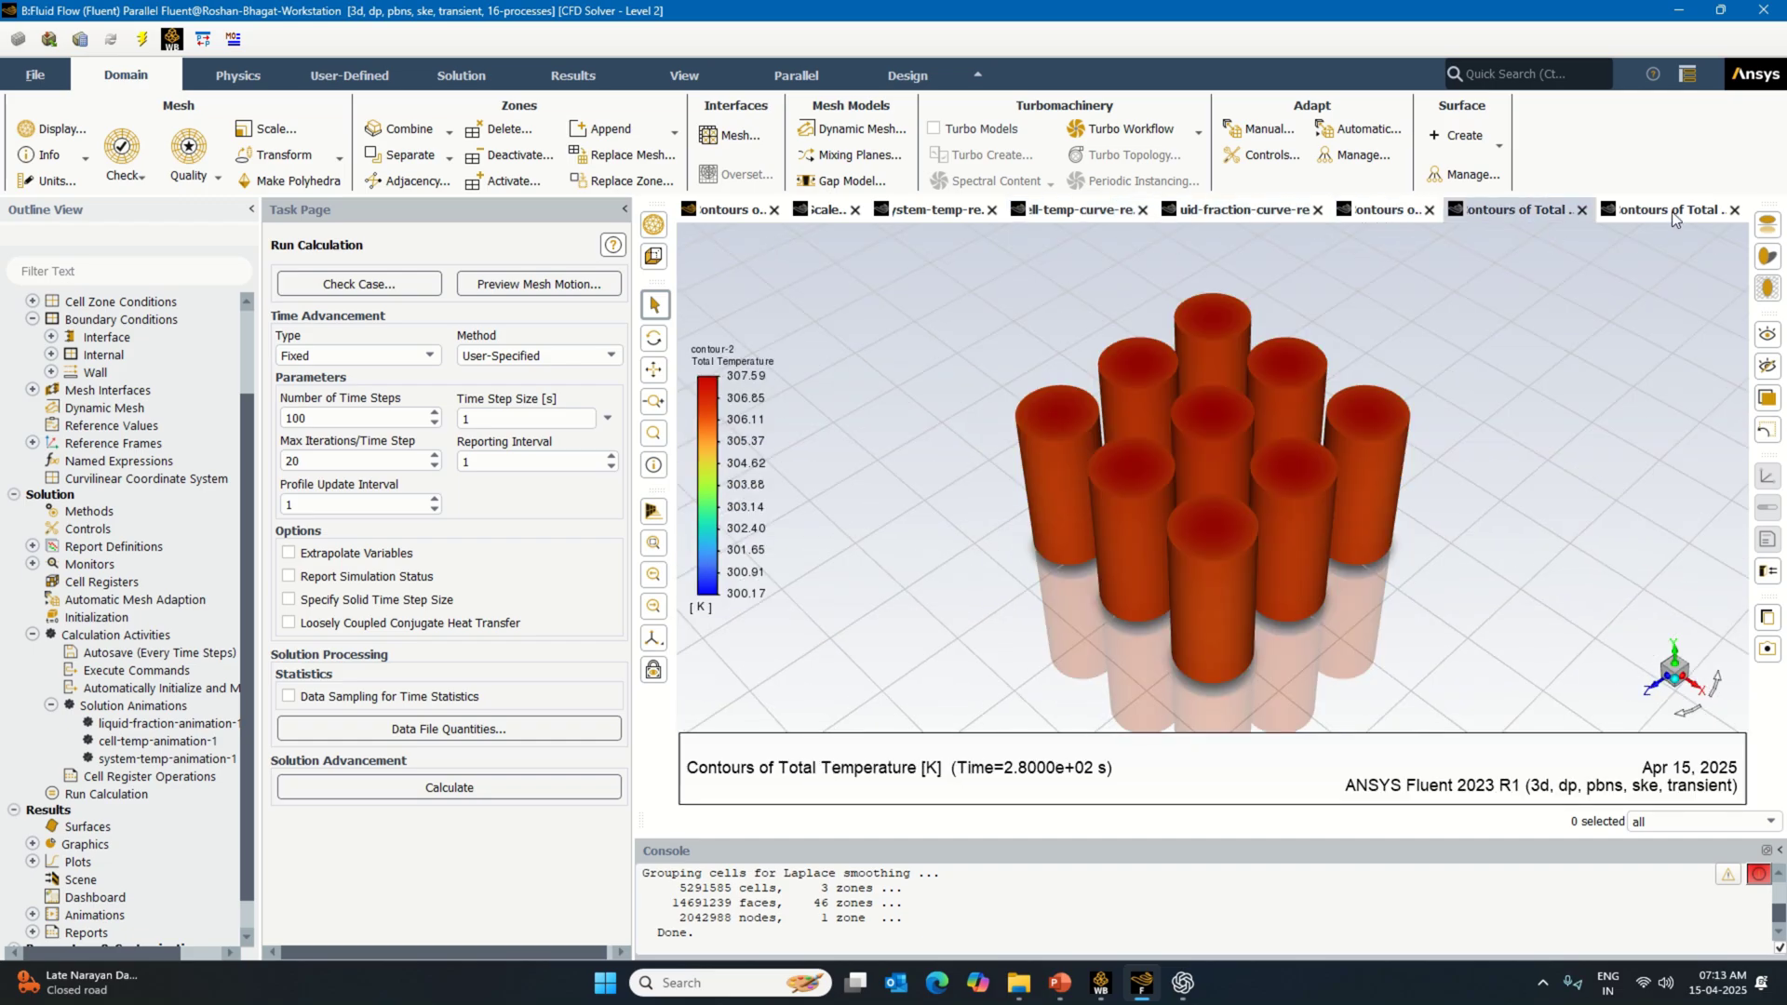
pyautogui.click(1672, 212)
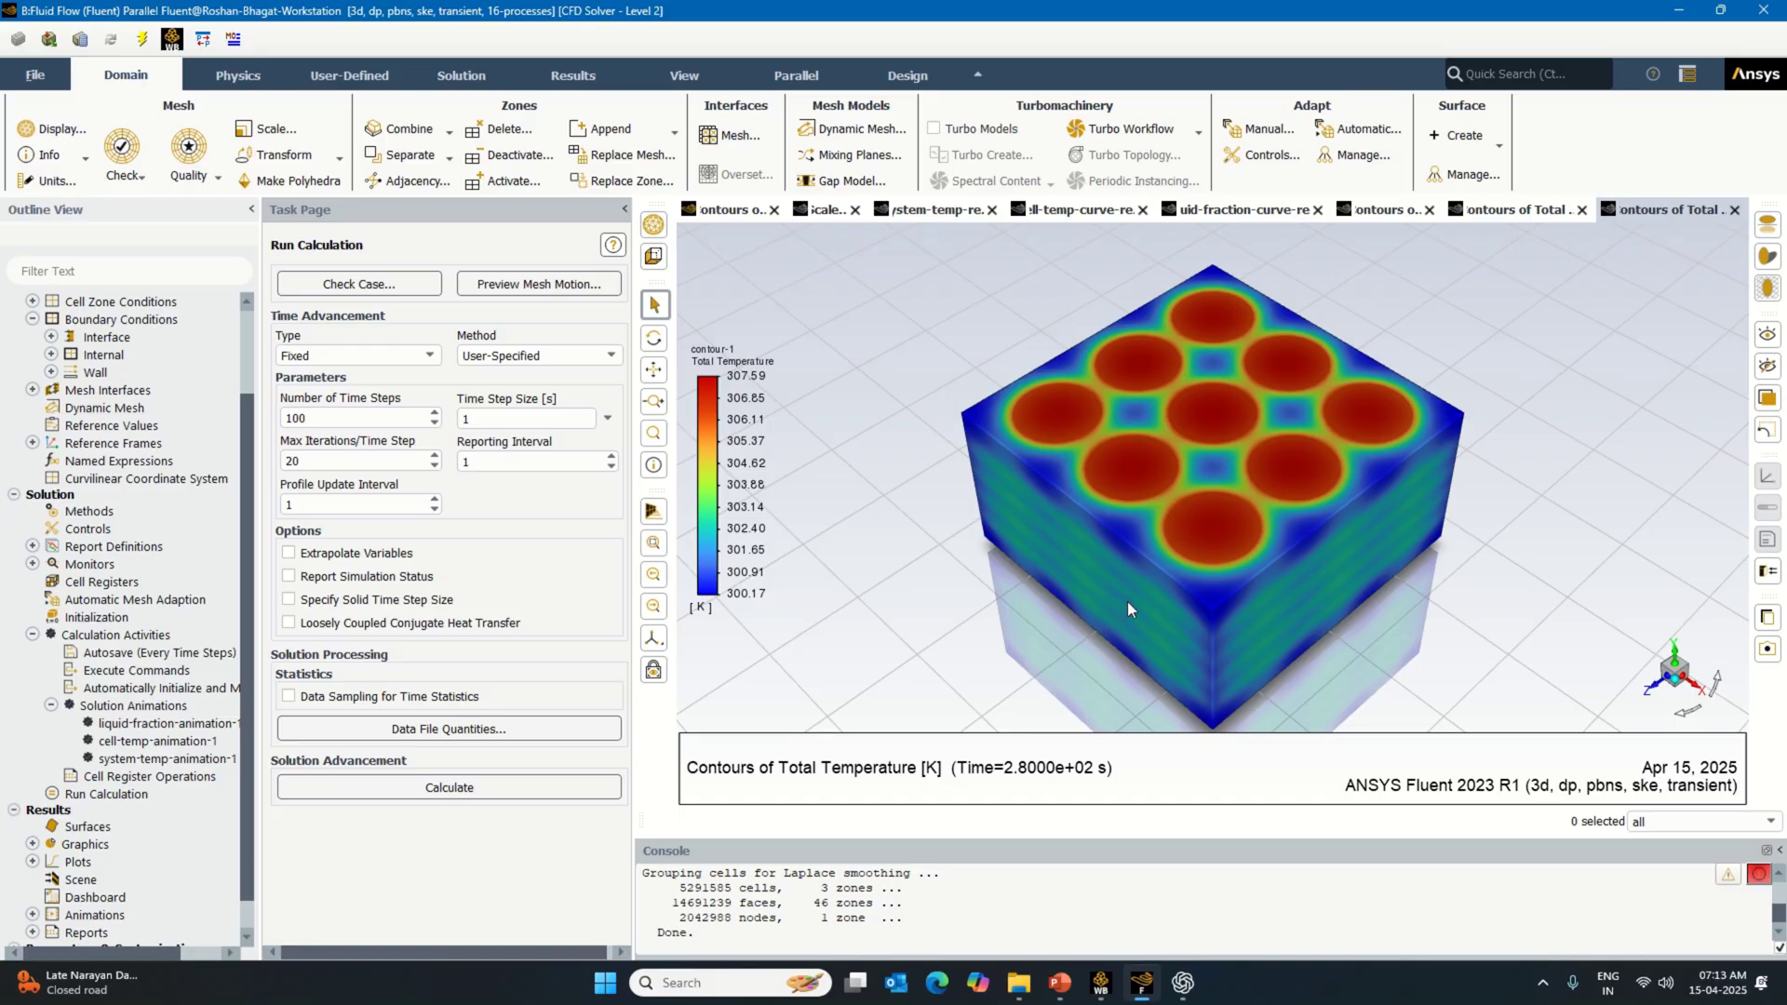
pyautogui.click(1531, 212)
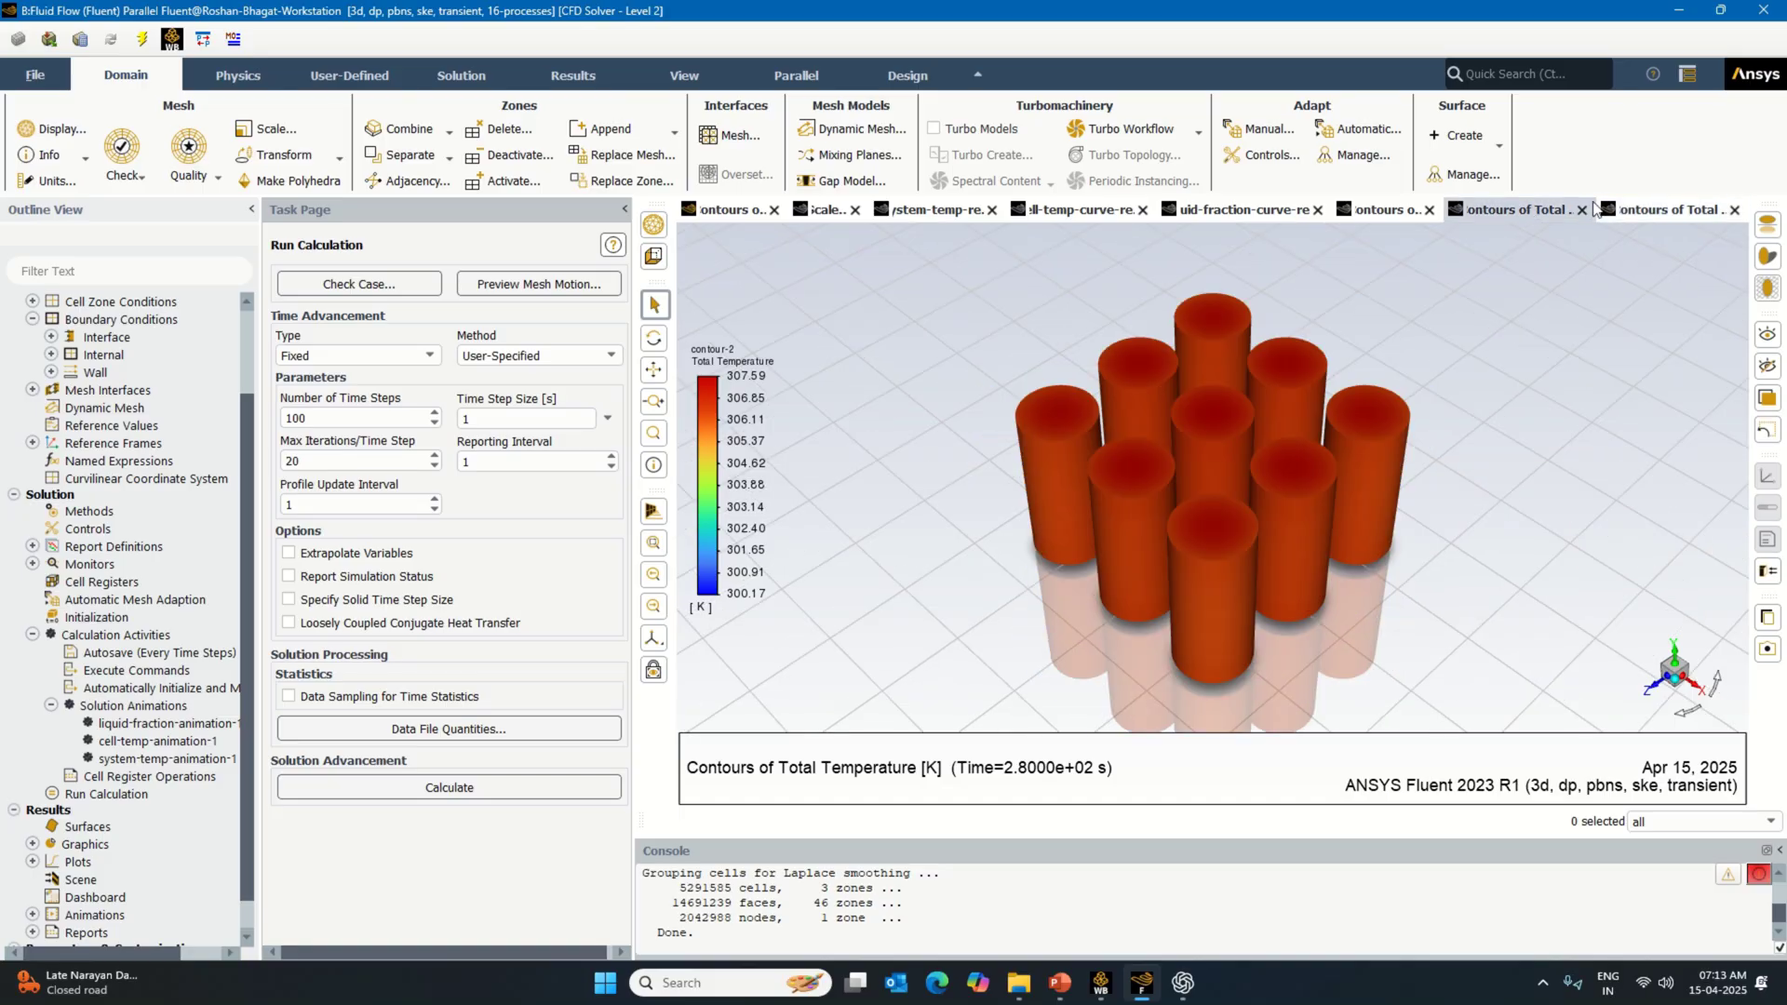
pyautogui.click(1681, 211)
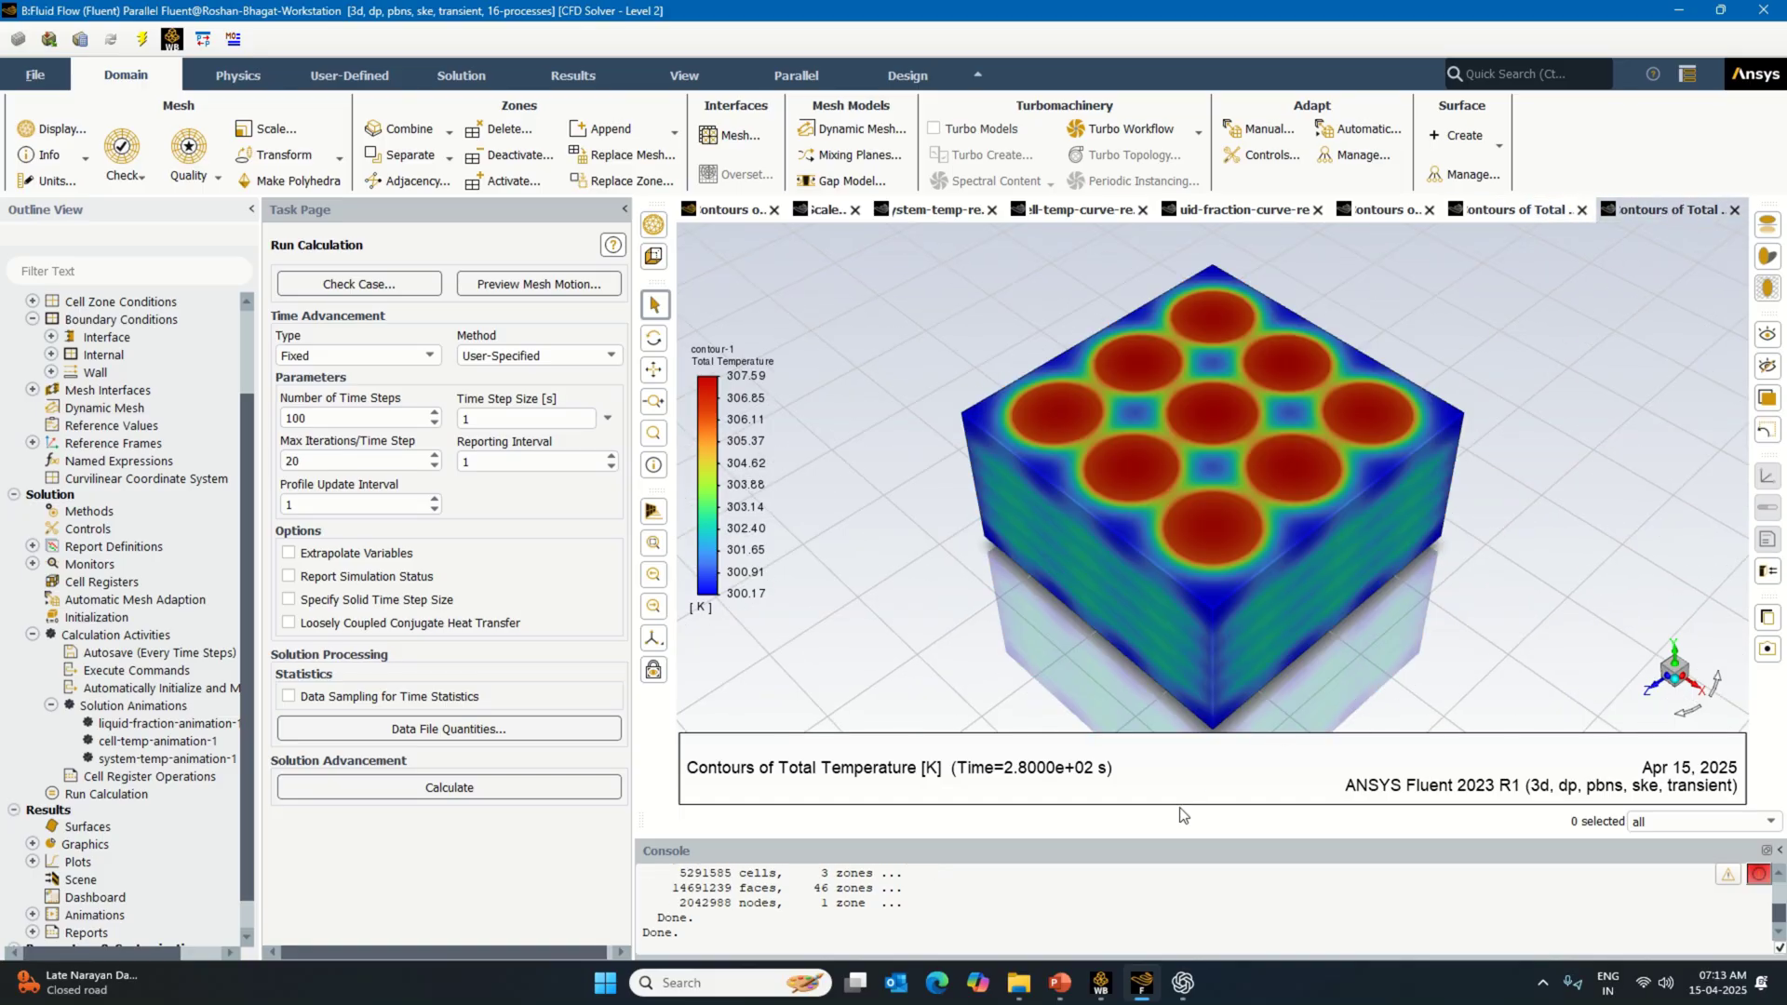
# Step: Check the progress of the project save in Workbench and return to Fluent
pyautogui.click(1100, 977)
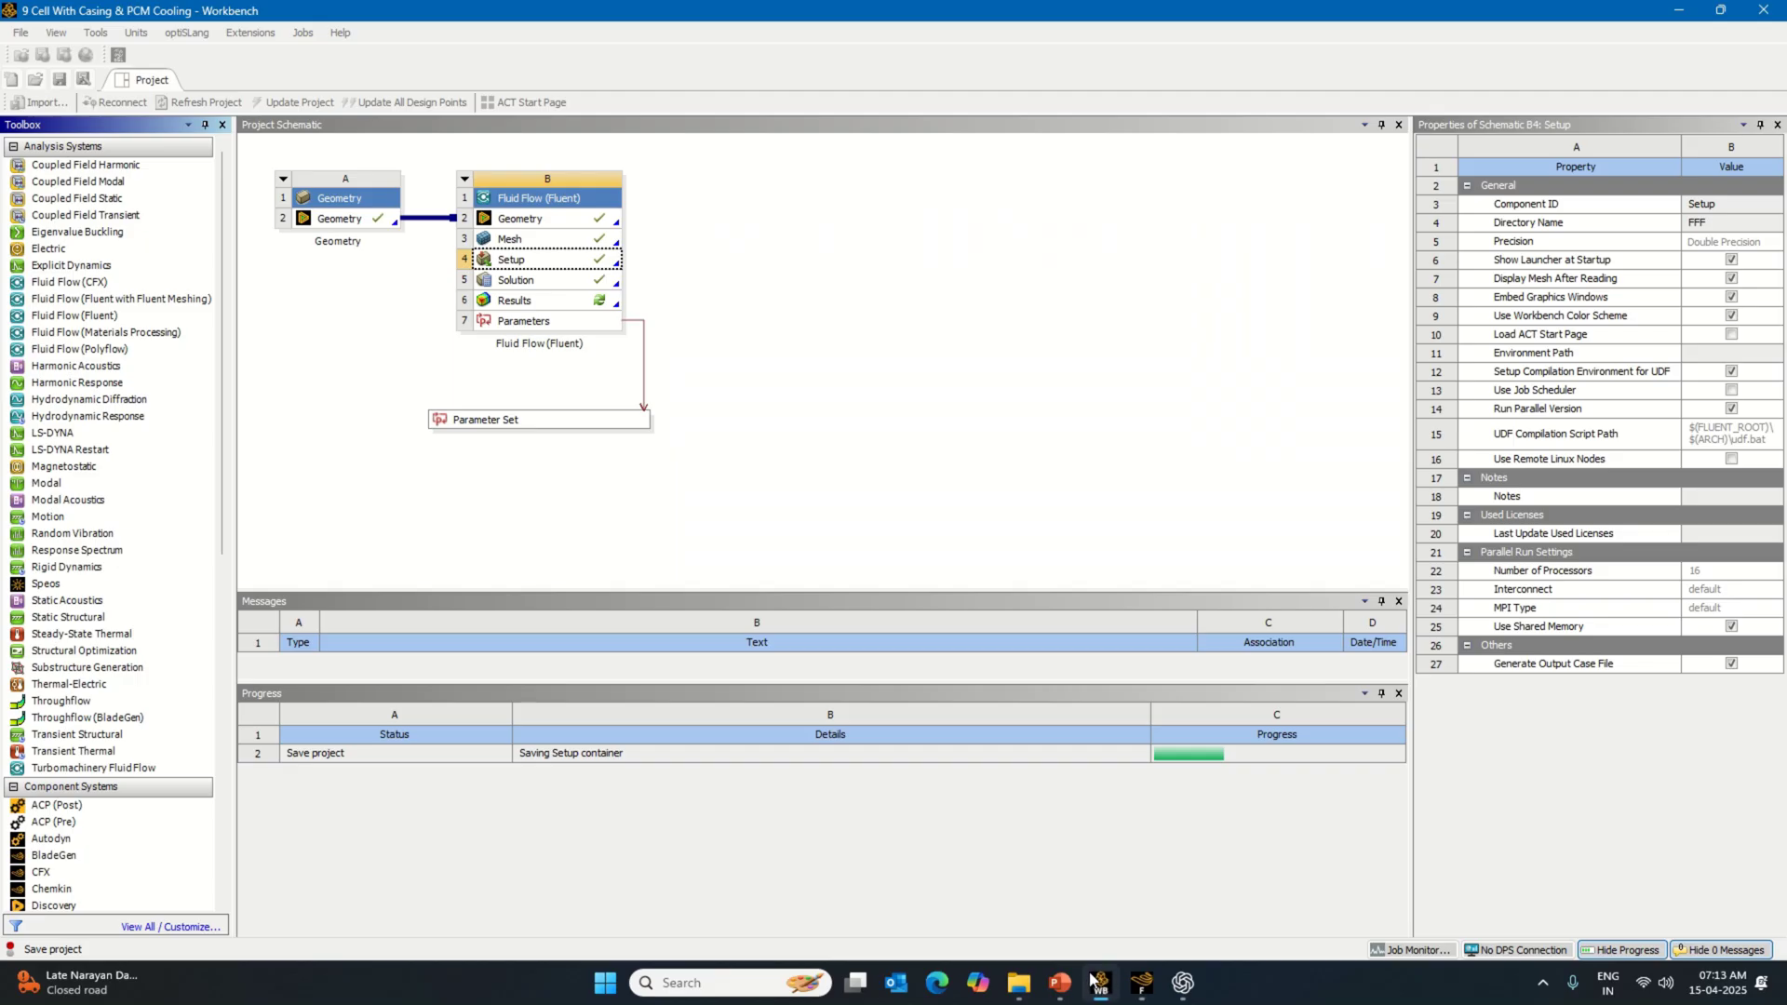
pyautogui.moveTo(1136, 990)
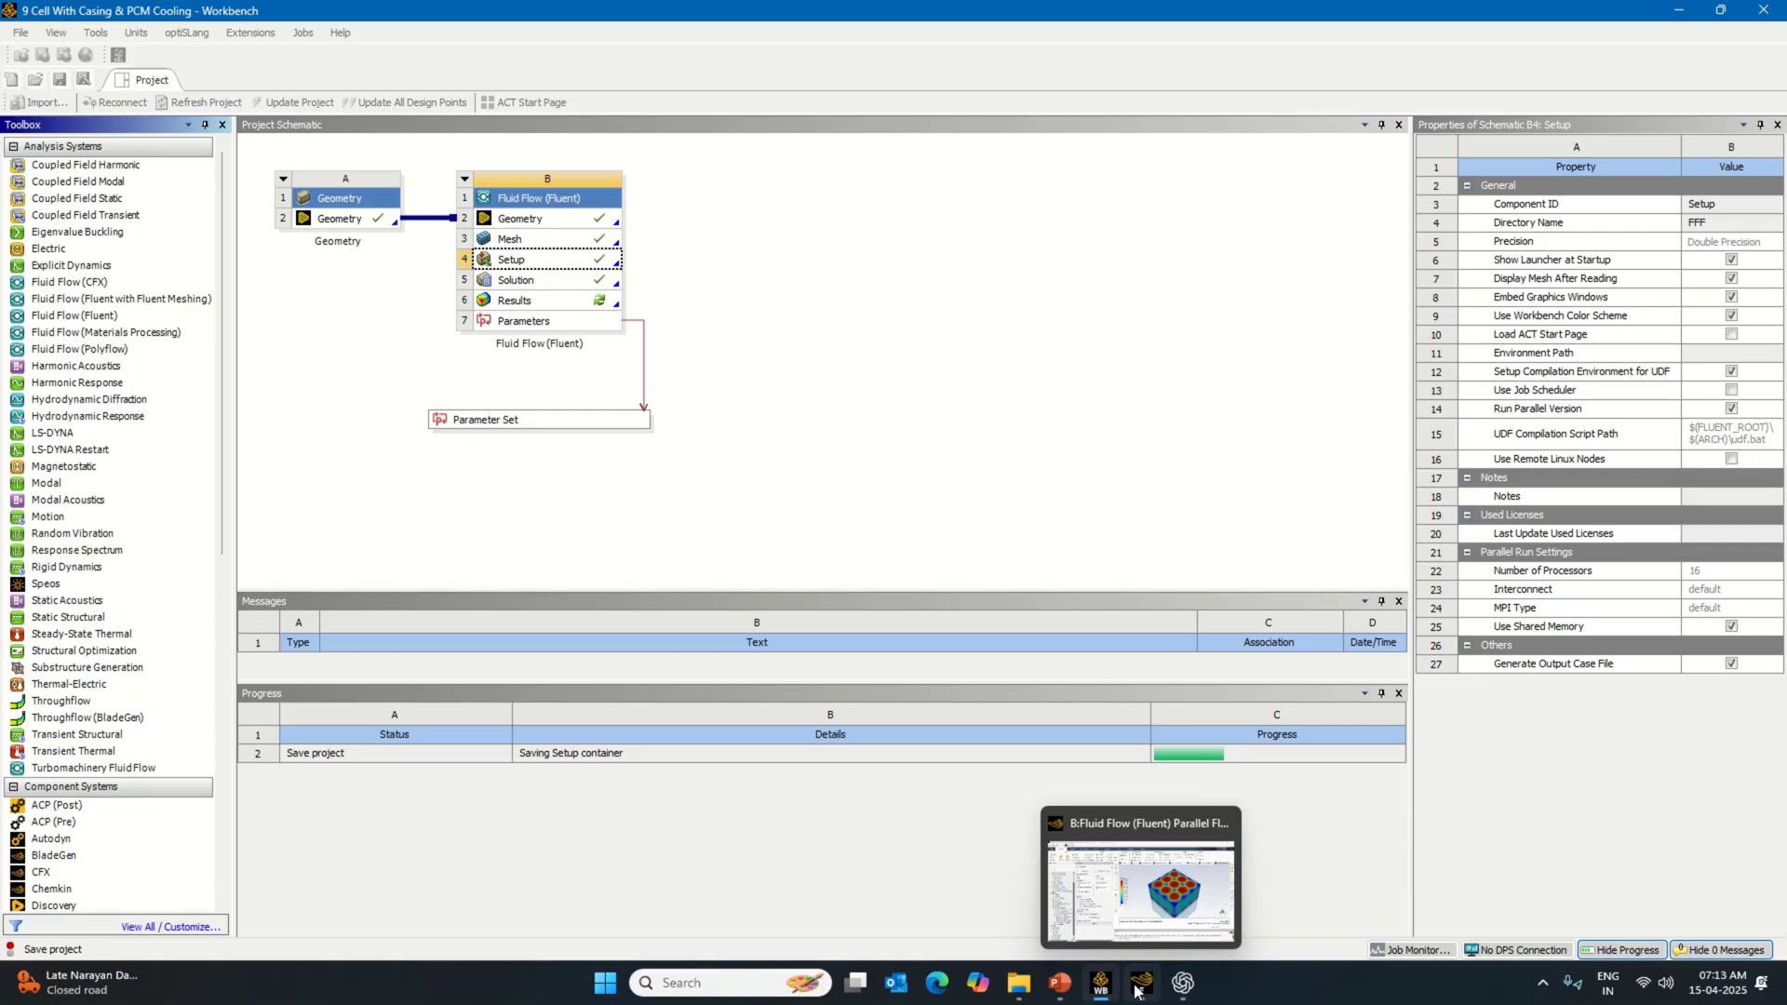
pyautogui.click(1135, 990)
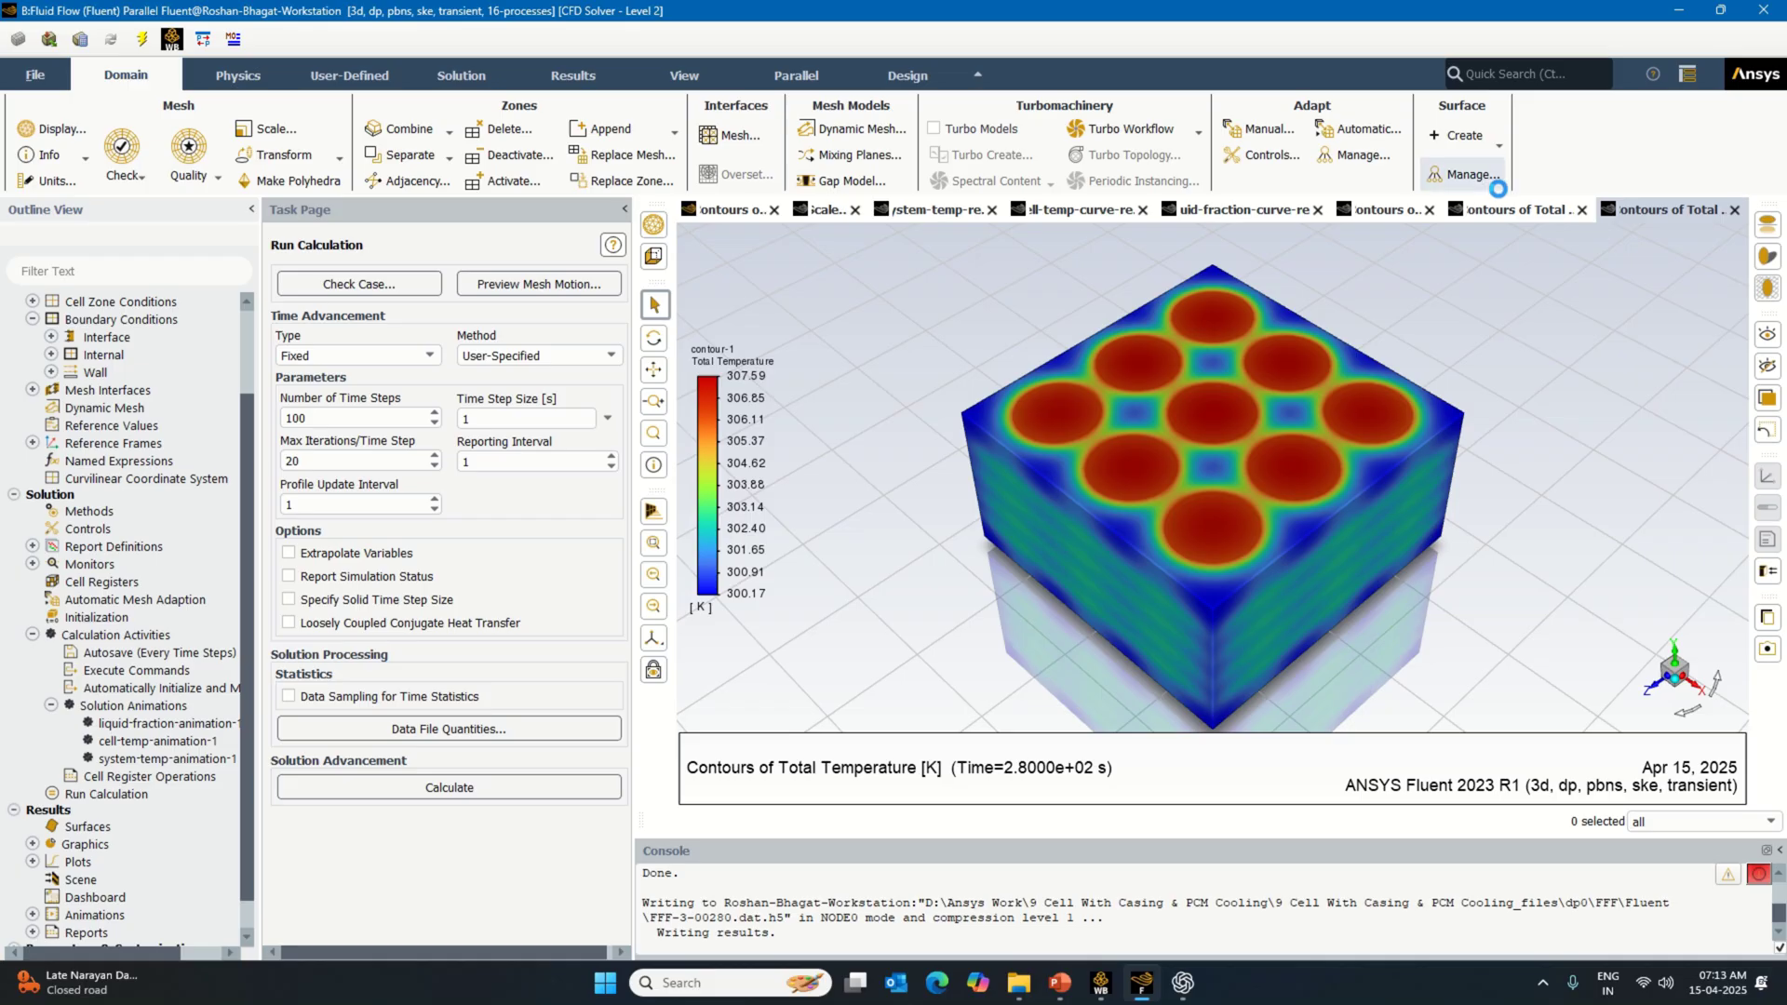
# Step: Examine the cell temperature contour, the report plots, the scaled residuals and the liquid fraction contour
pyautogui.click(1521, 212)
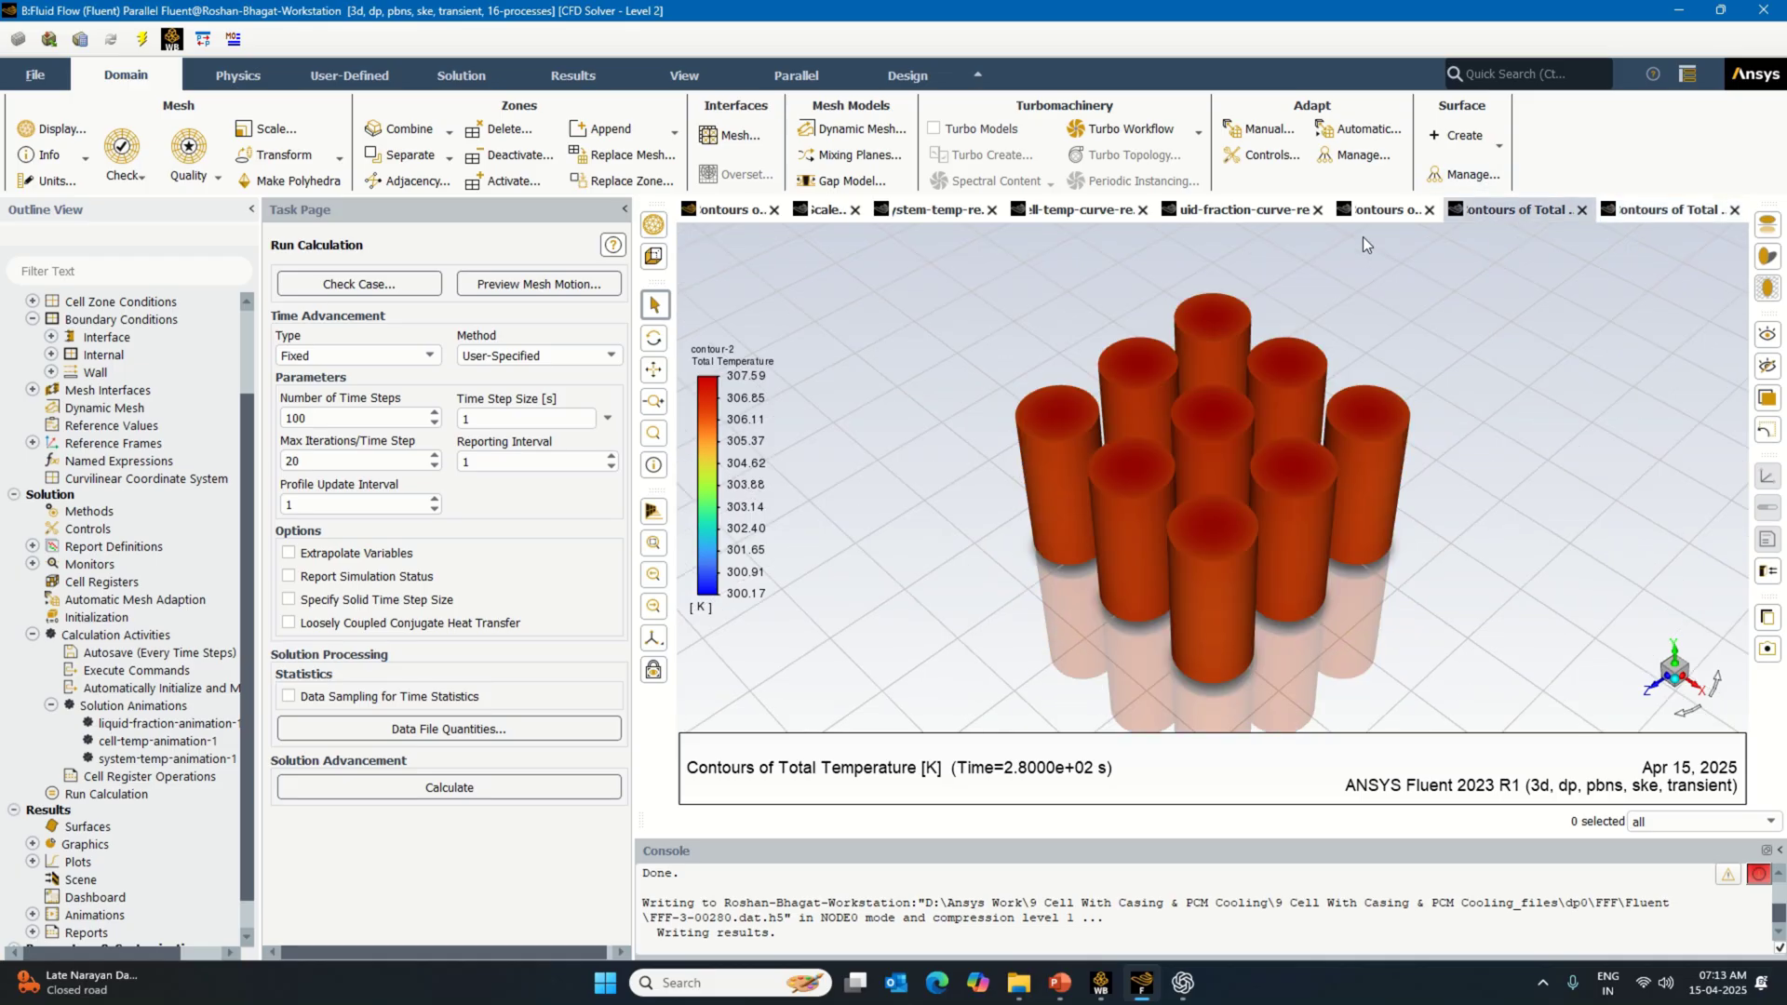
pyautogui.click(1382, 209)
pyautogui.click(1238, 209)
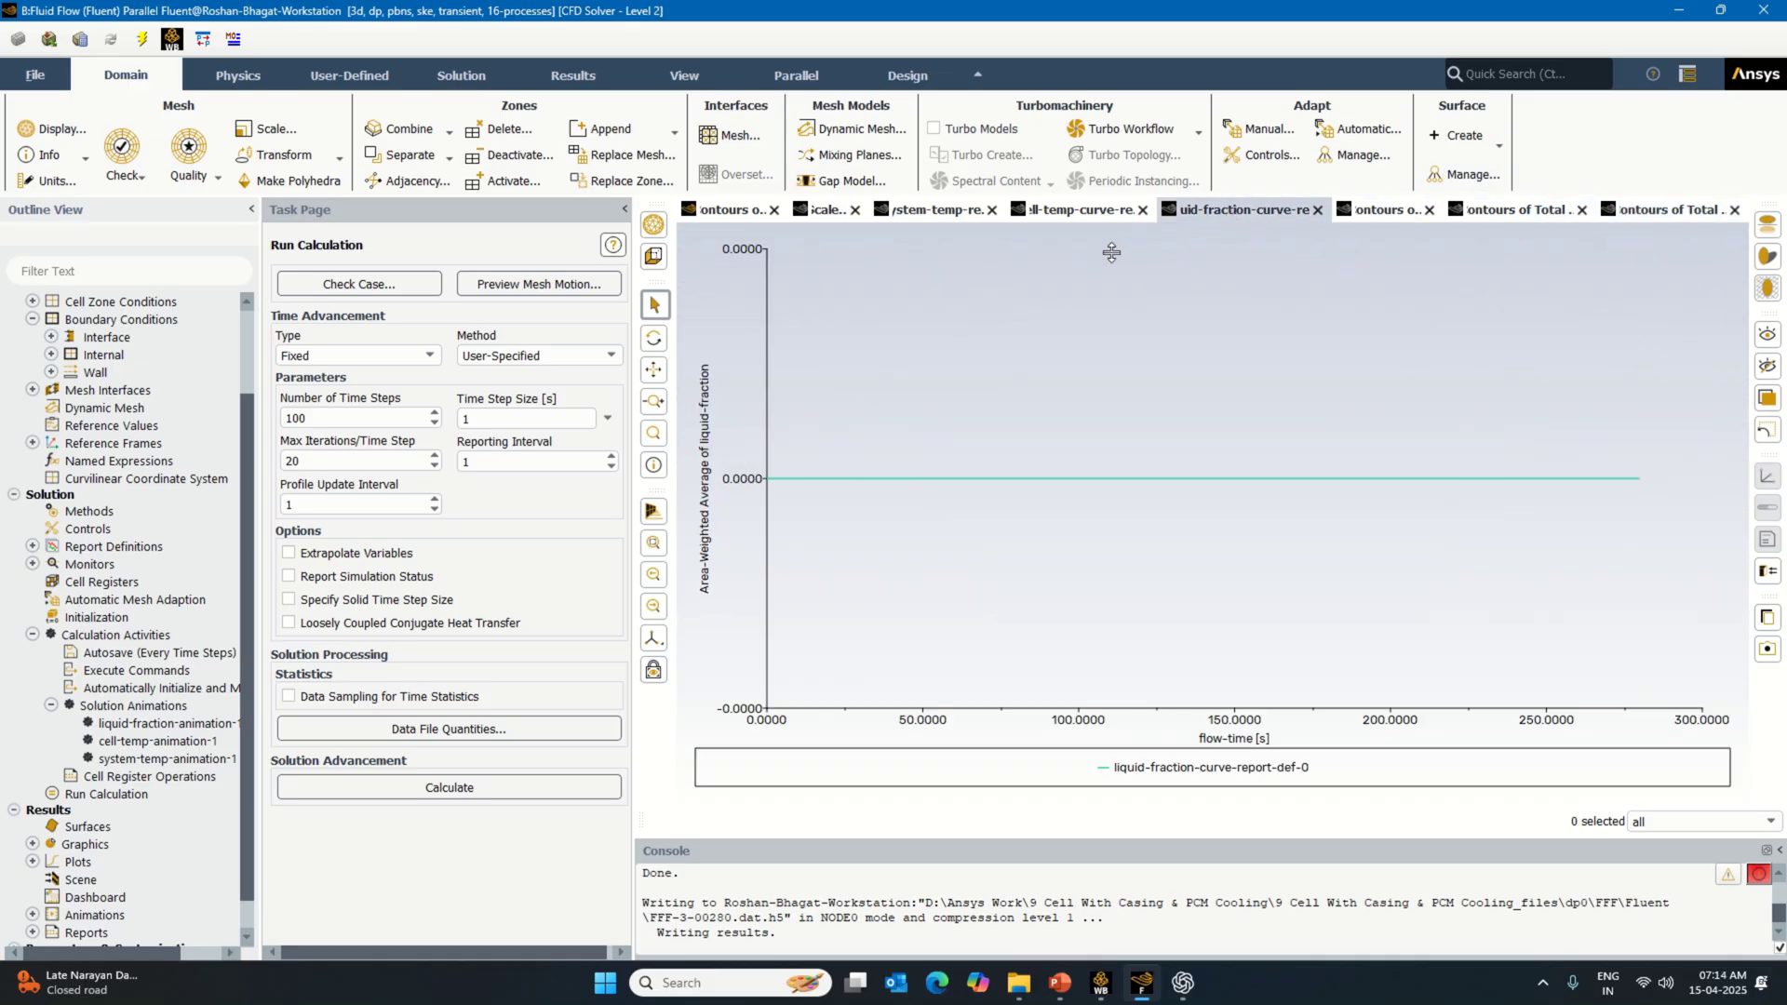
pyautogui.click(1091, 213)
pyautogui.click(924, 216)
pyautogui.click(826, 215)
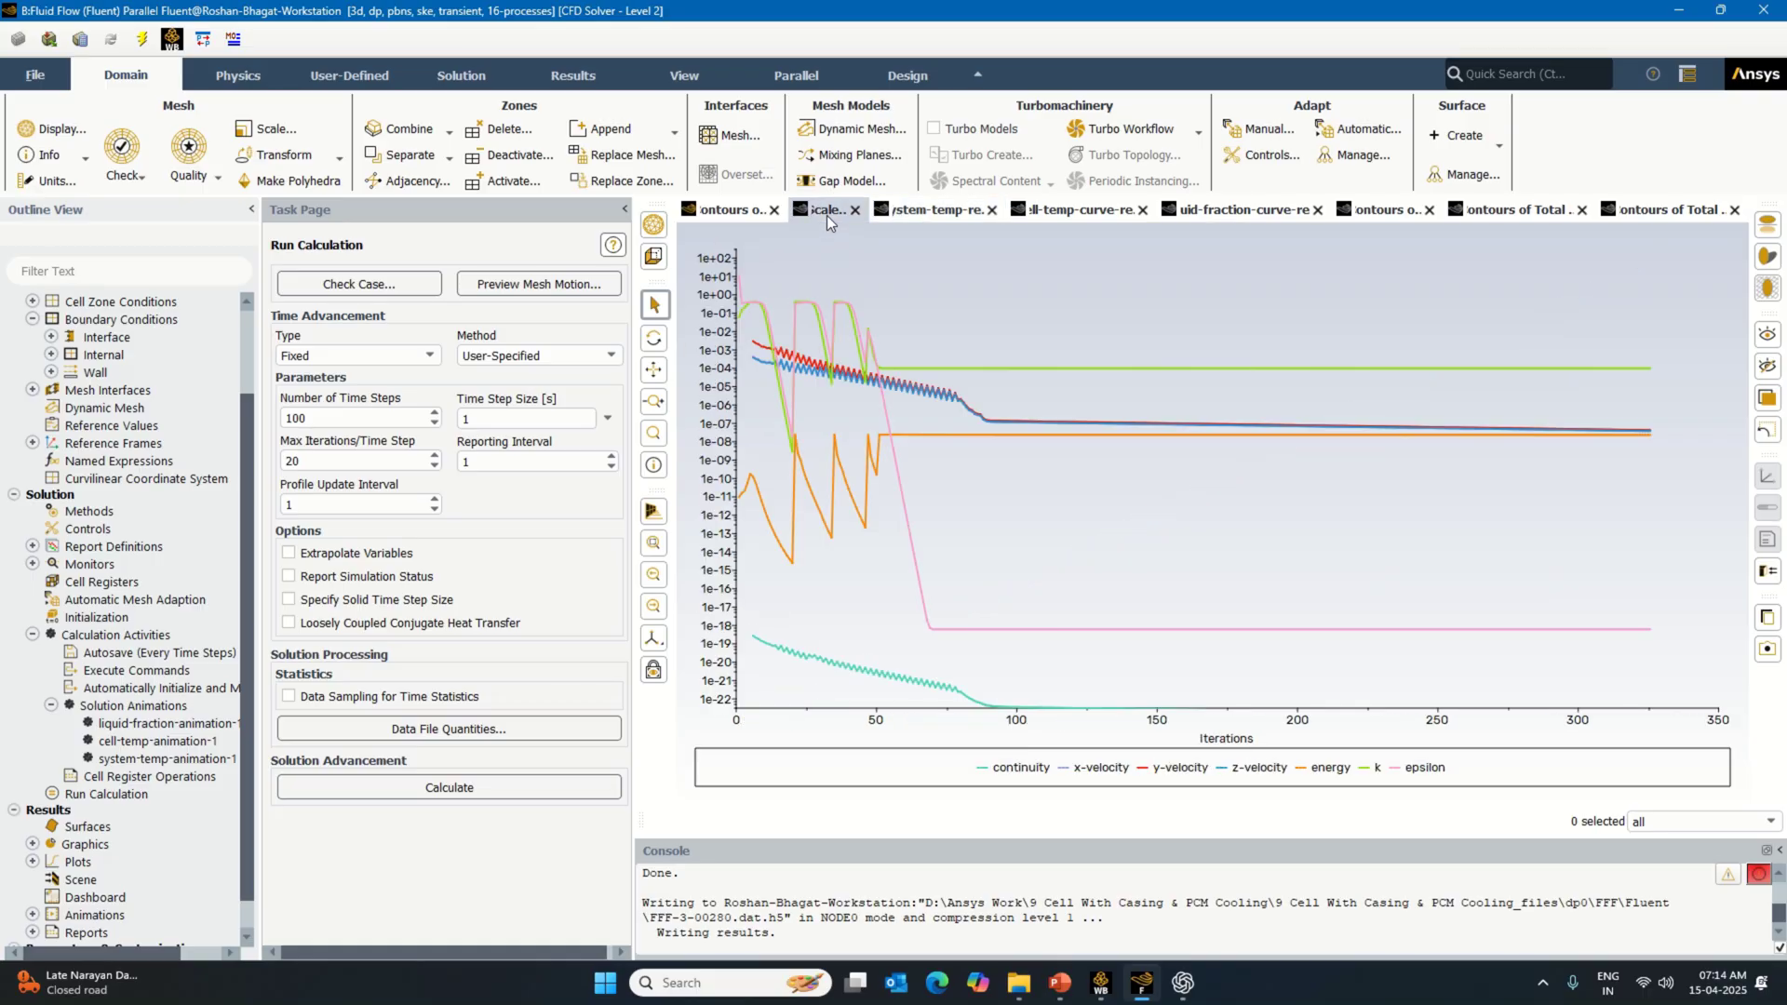
pyautogui.click(723, 213)
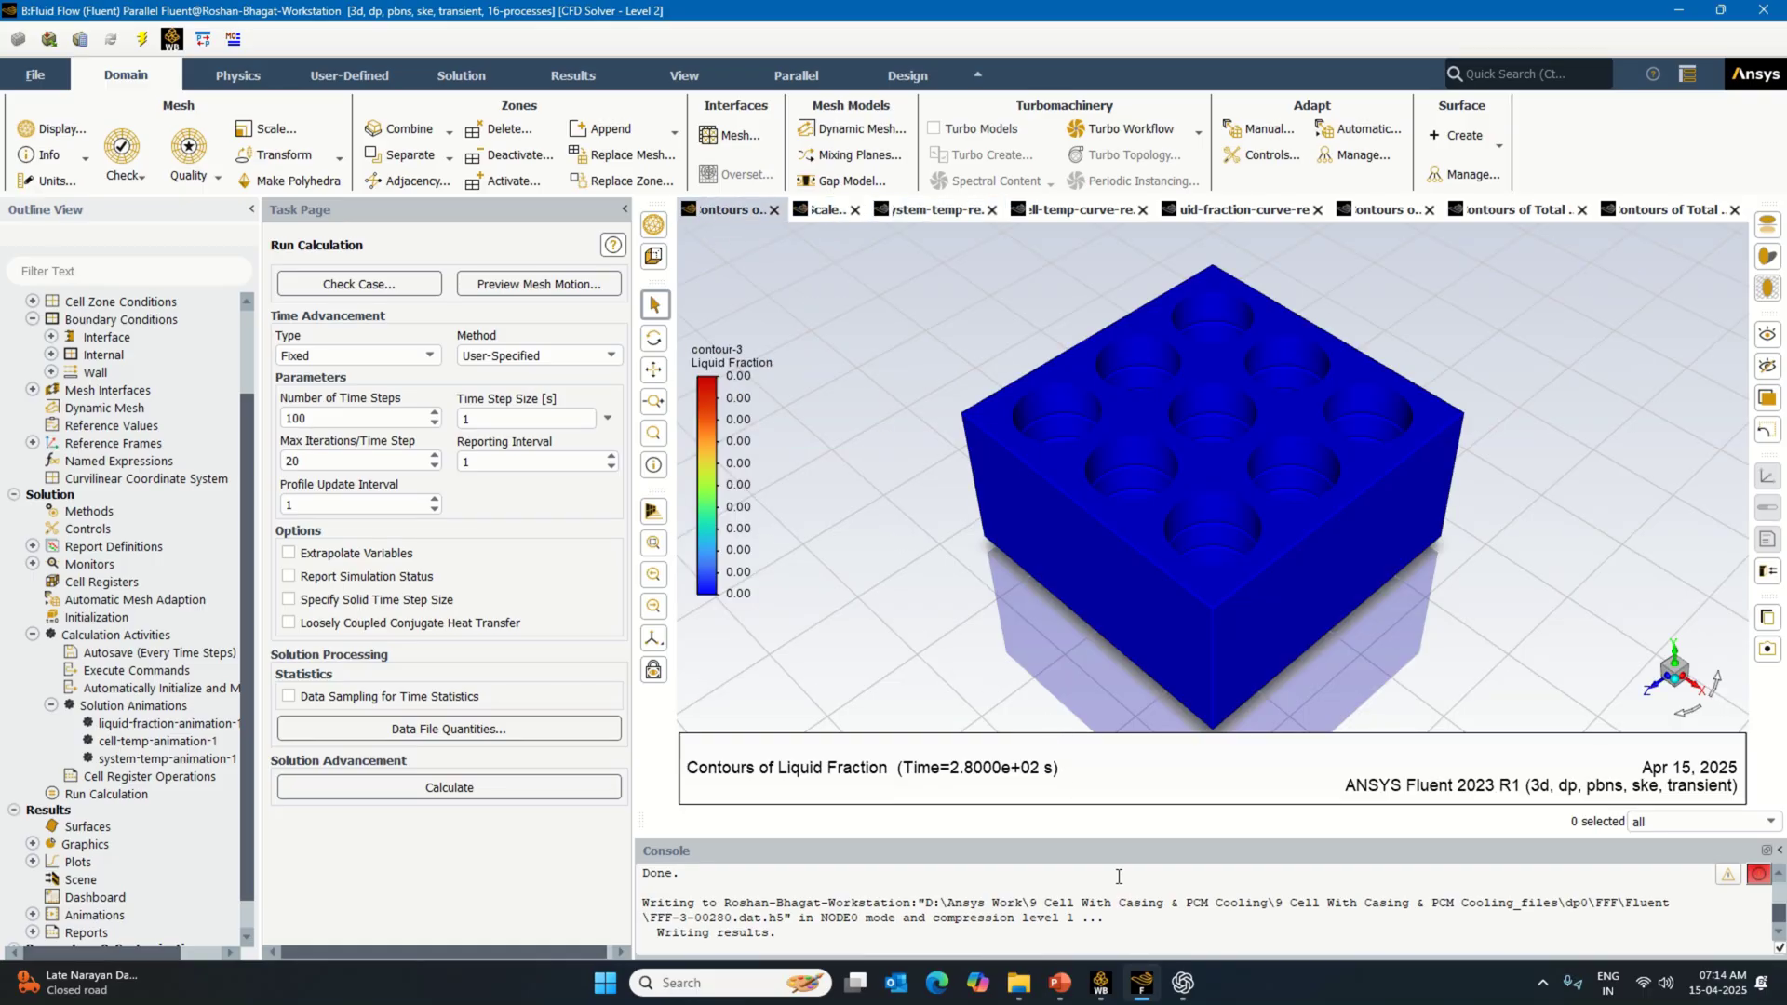
# Step: Check in Workbench whether the project save has finished and switch back to the Fluent solver
pyautogui.click(1100, 988)
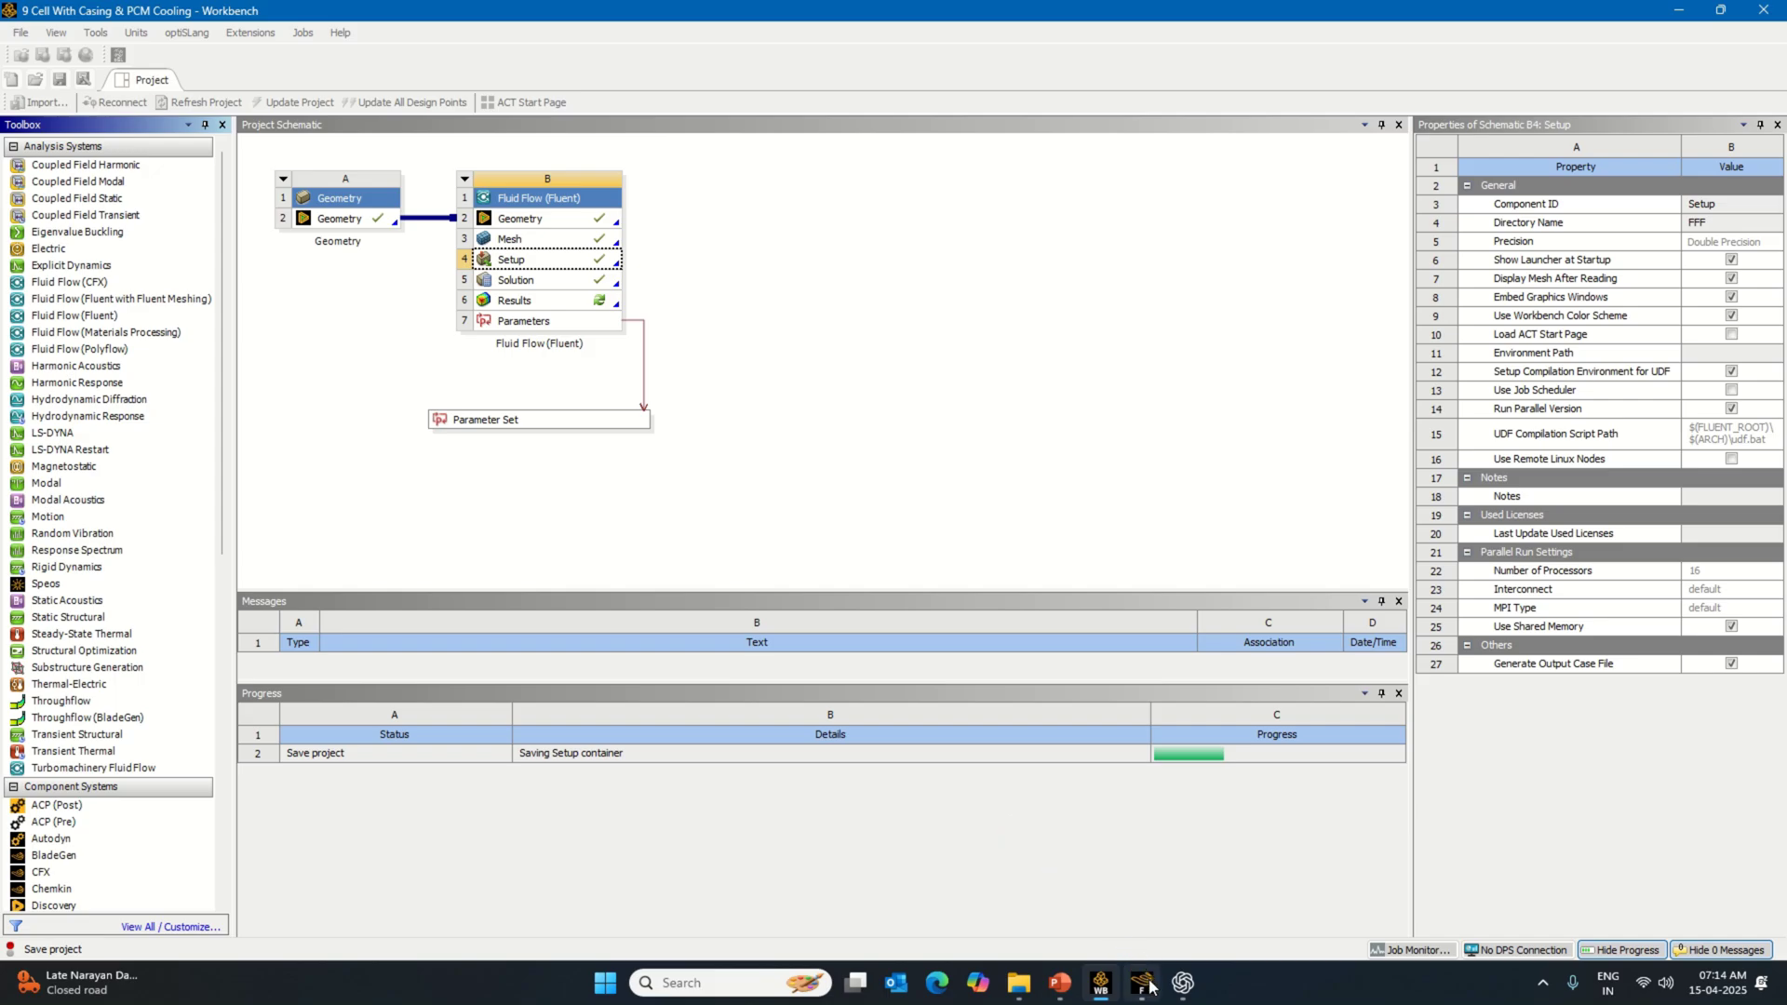
pyautogui.moveTo(1148, 988)
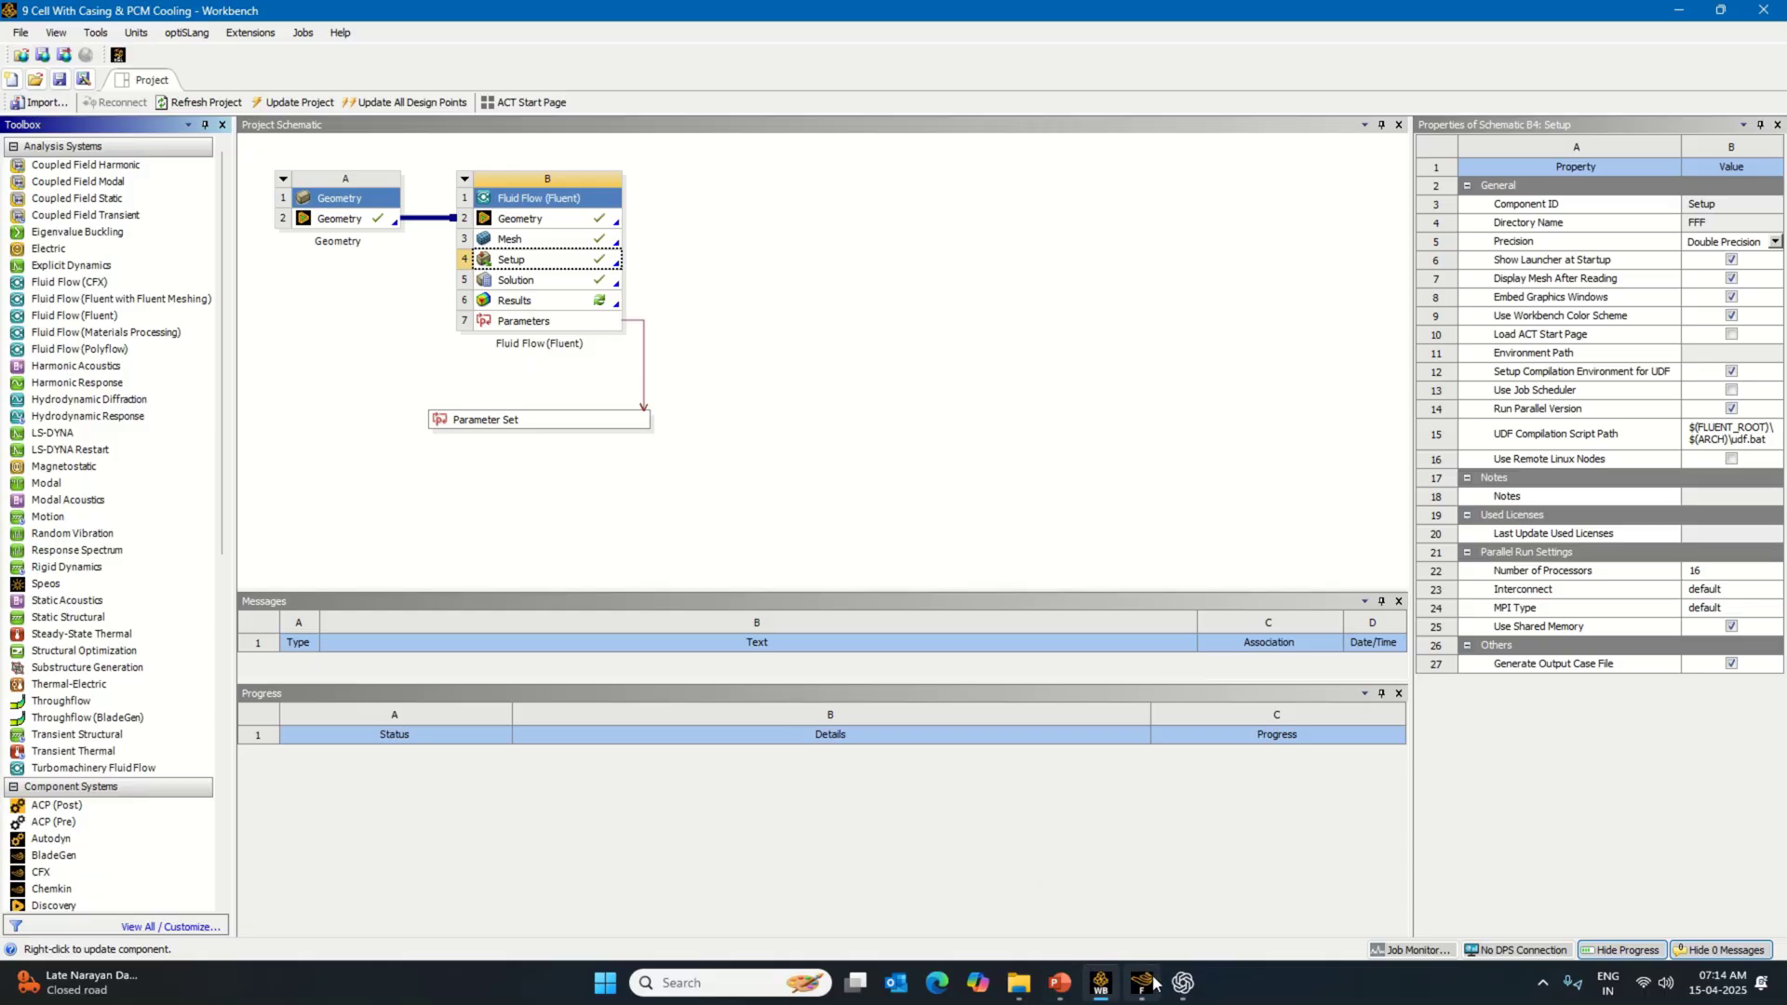
pyautogui.click(1107, 926)
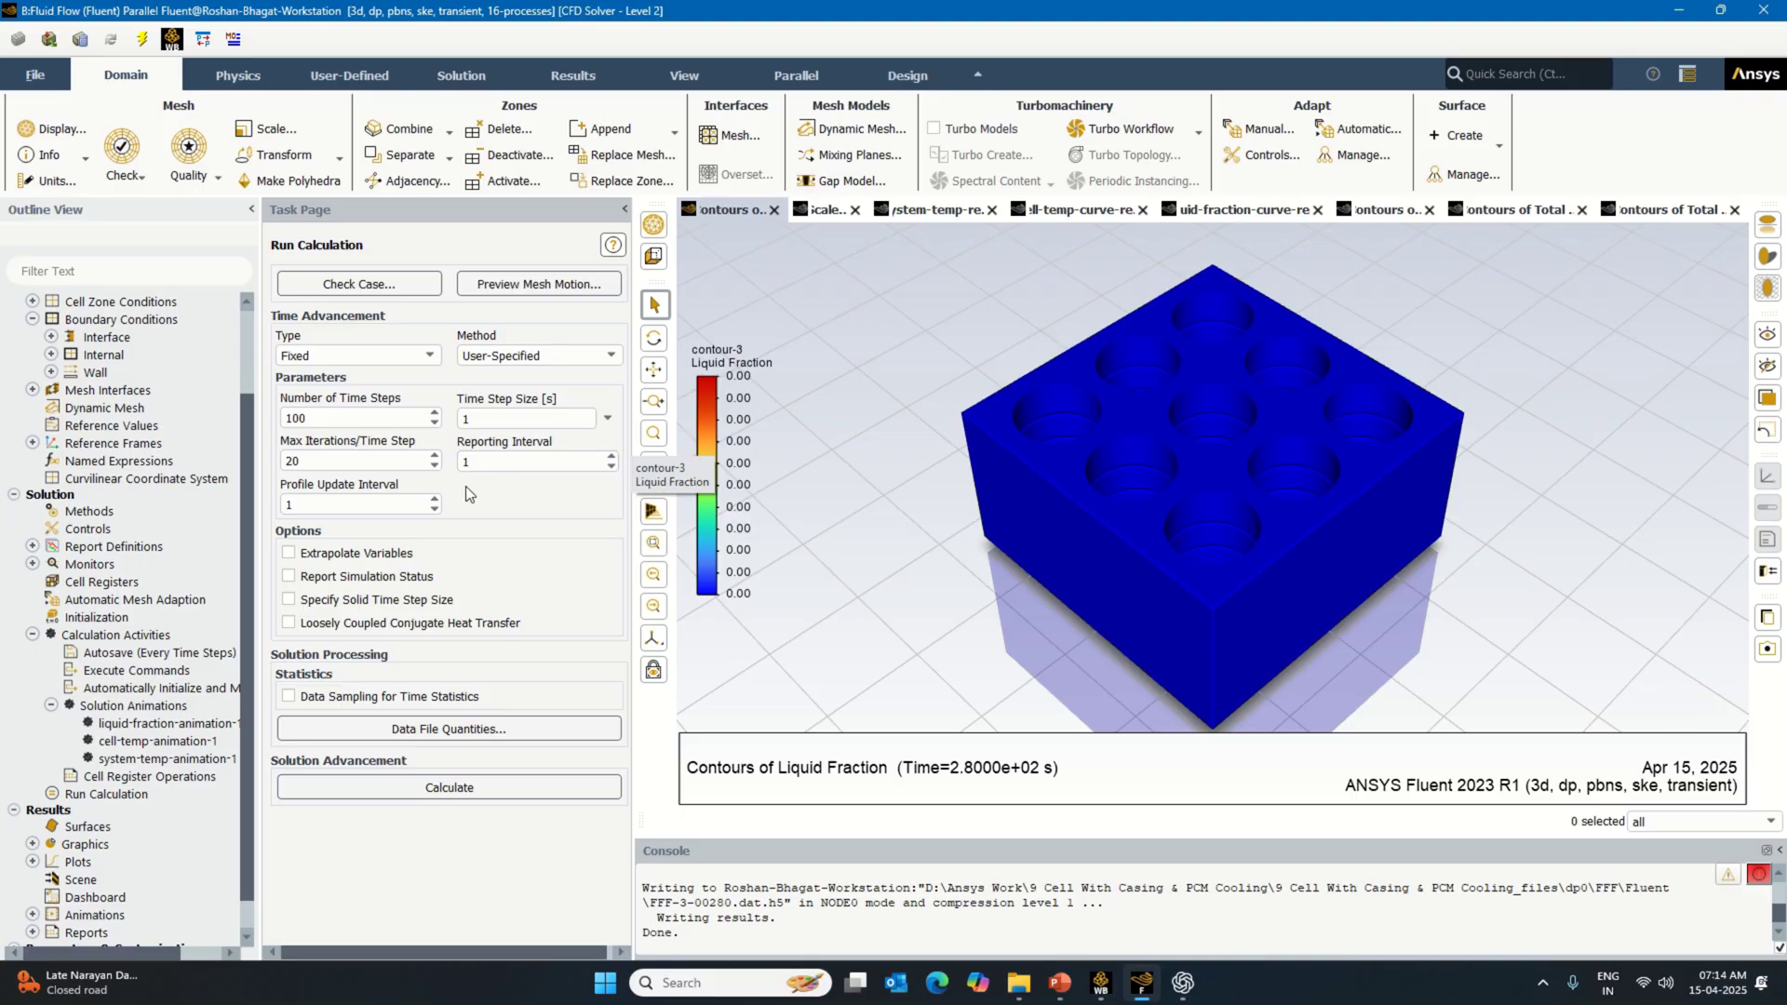
# Step: Set the number of time steps for the next run to 120
pyautogui.moveTo(311, 418); pyautogui.dragTo(270, 434)
pyautogui.write('120')
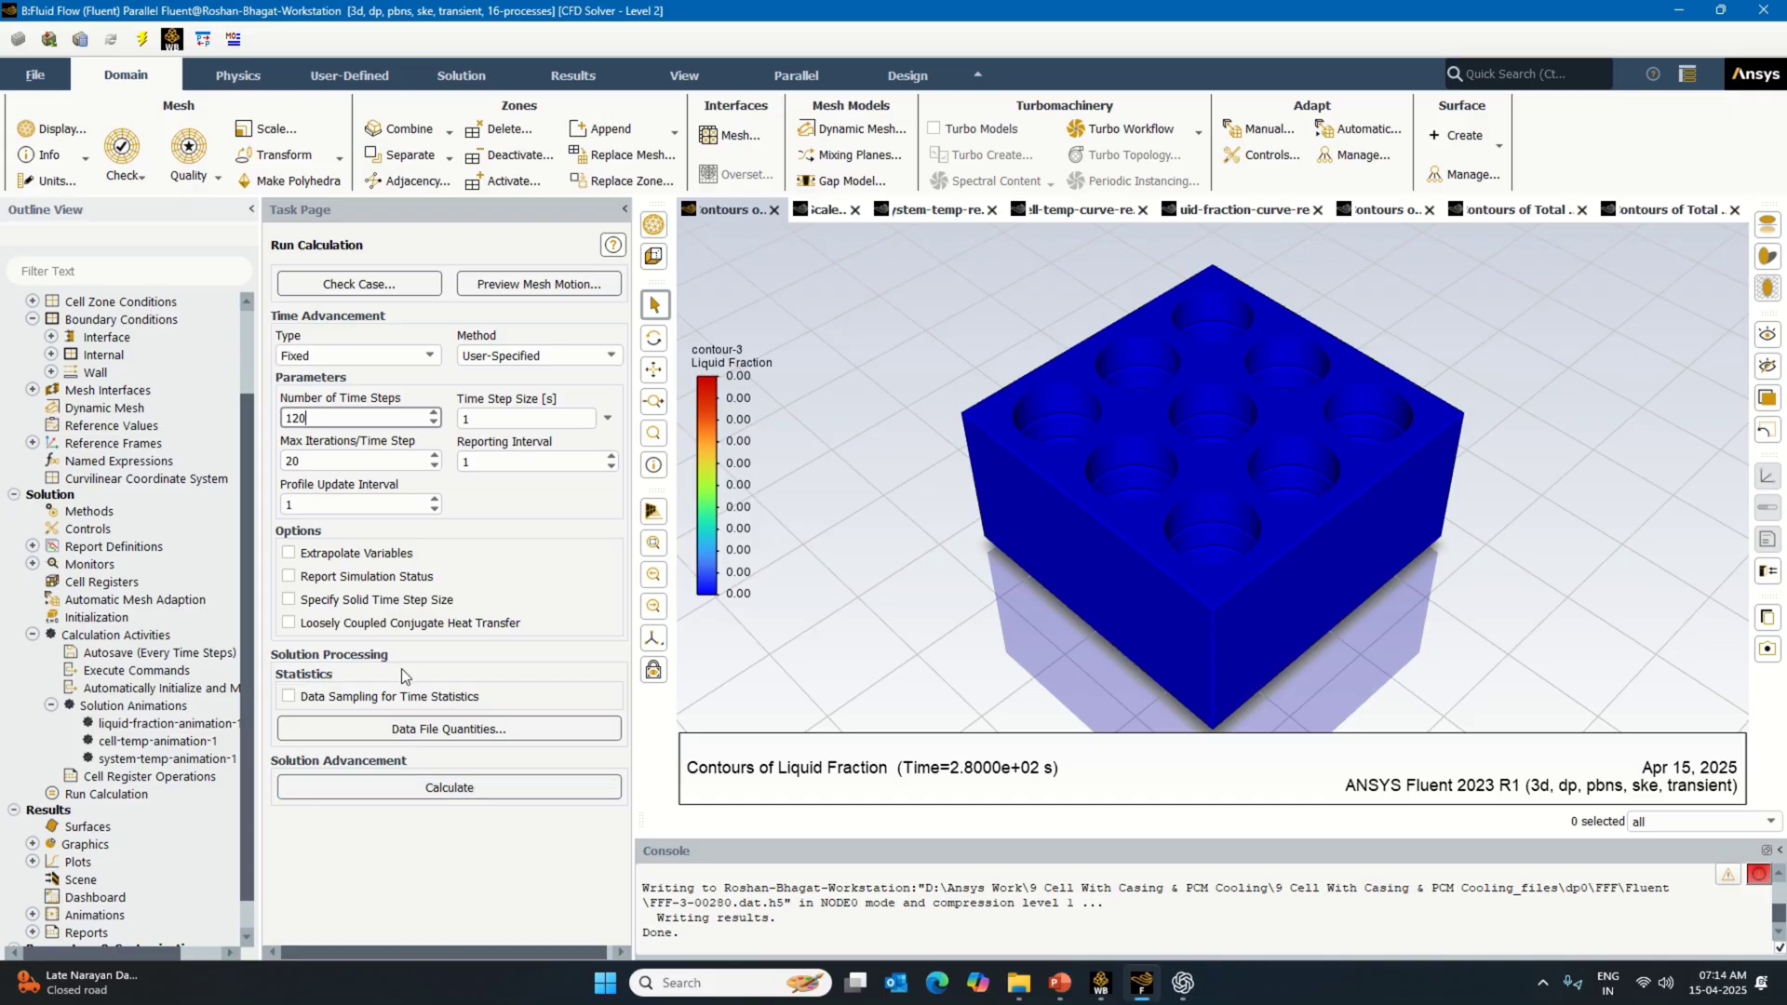
pyautogui.moveTo(331, 416); pyautogui.dragTo(266, 423)
pyautogui.write('80')
pyautogui.moveTo(312, 418); pyautogui.dragTo(272, 424)
pyautogui.write('120')
# Step: Start the calculation, using the settings changes for current and future calculations
pyautogui.click(488, 787)
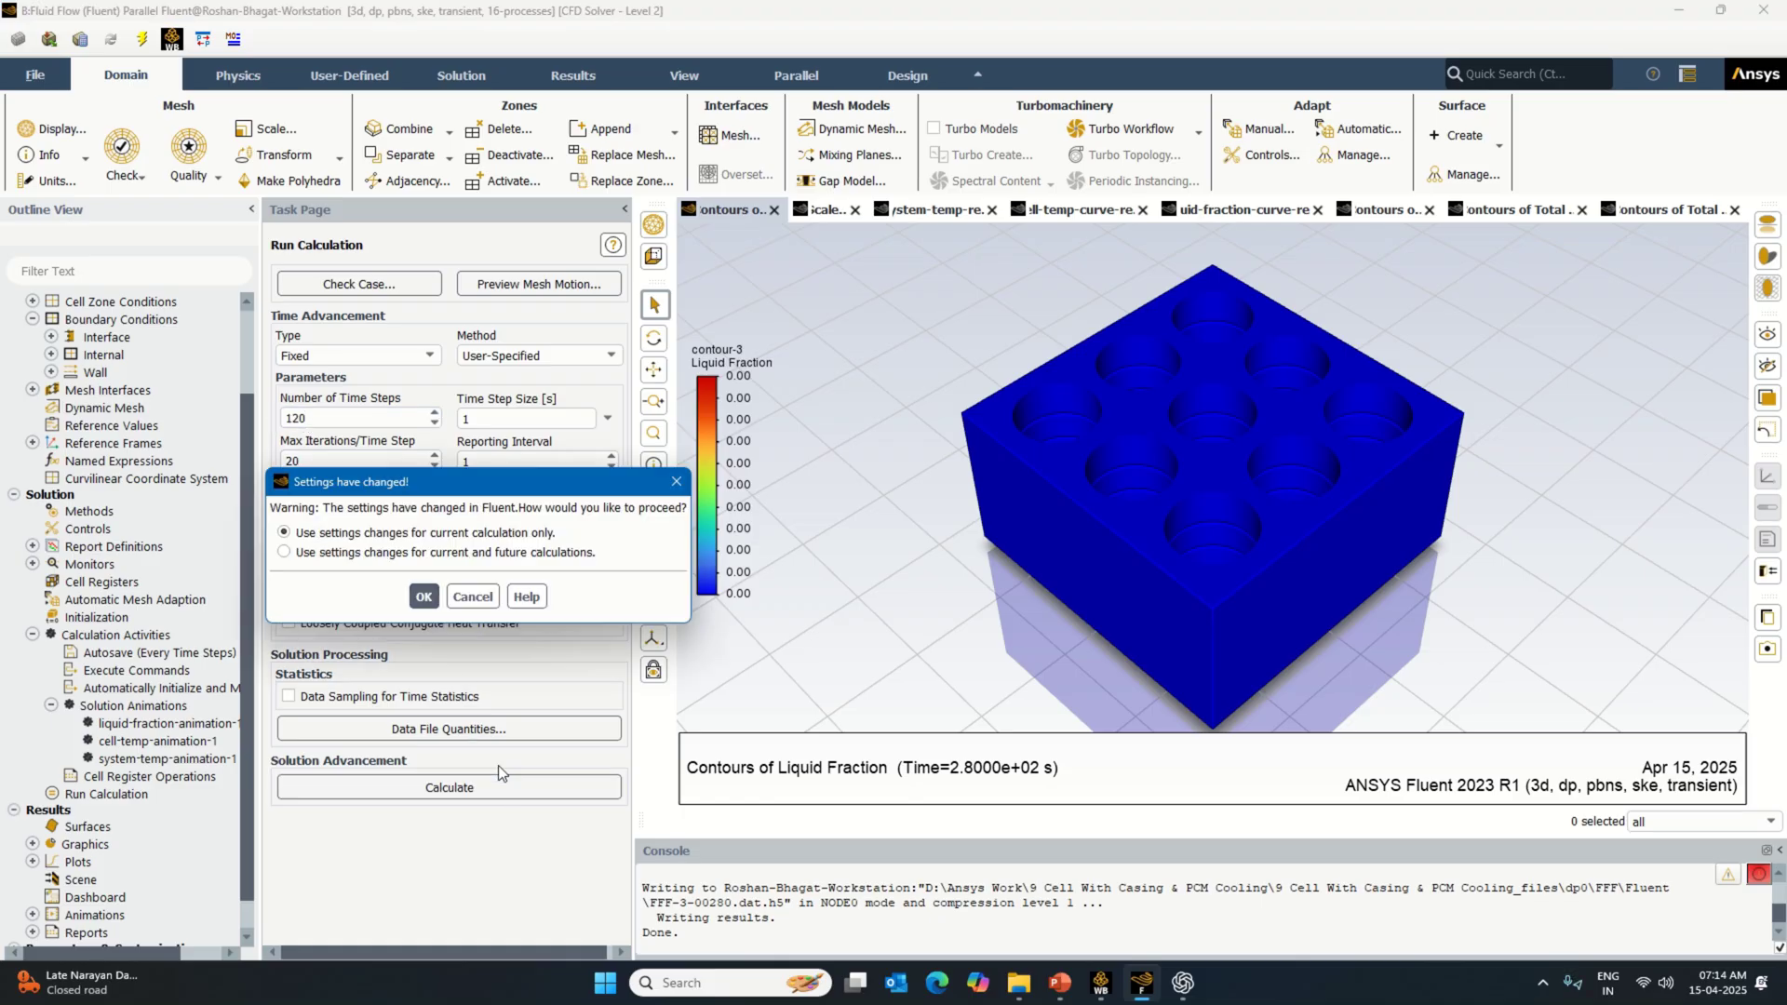
pyautogui.click(462, 553)
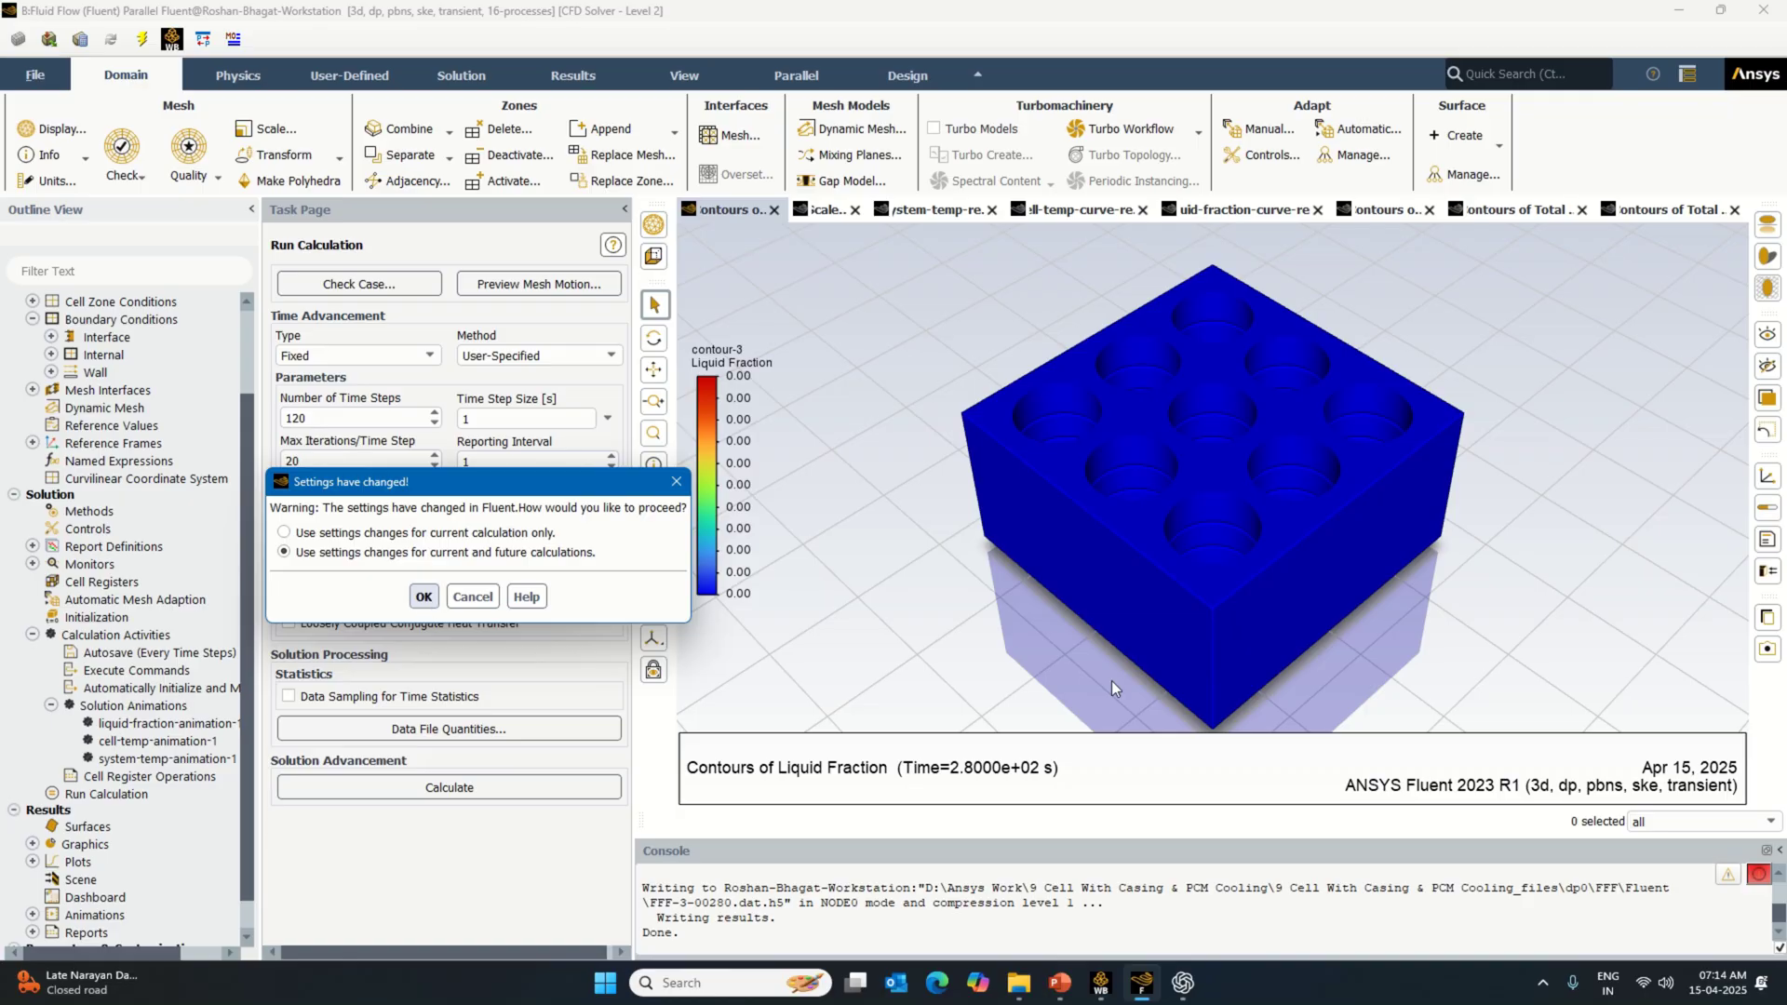
pyautogui.press('Return')
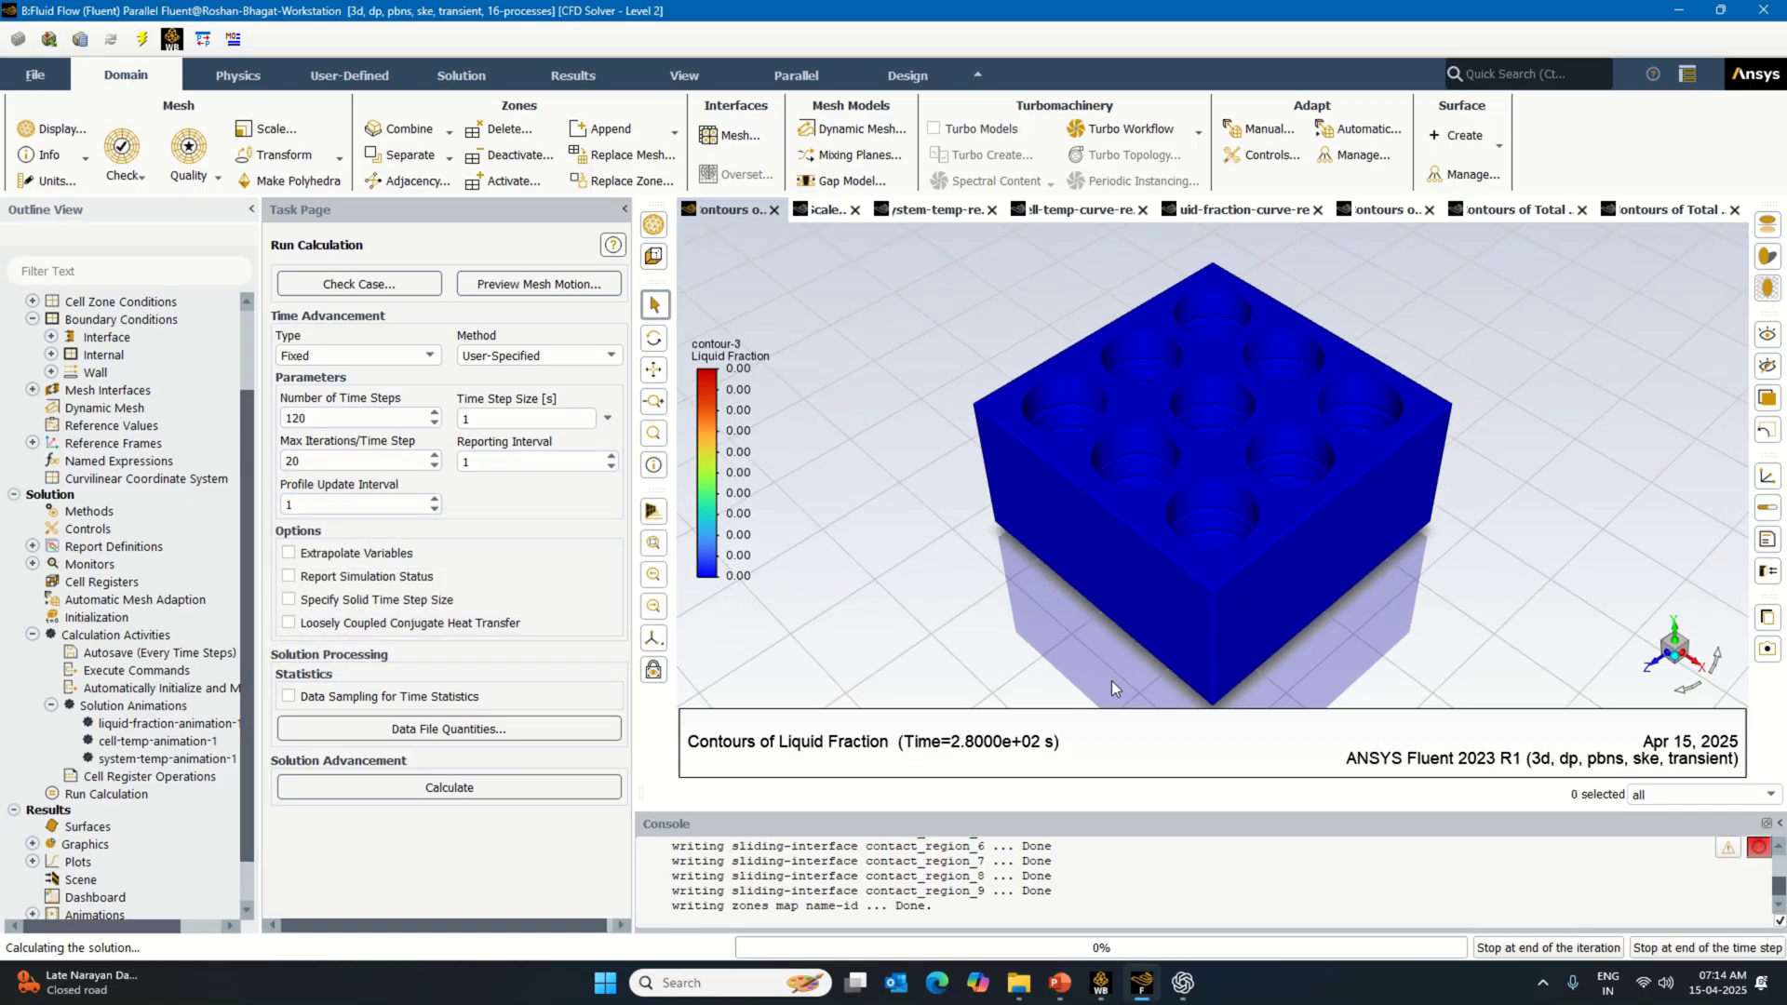
pyautogui.moveTo(791, 33)
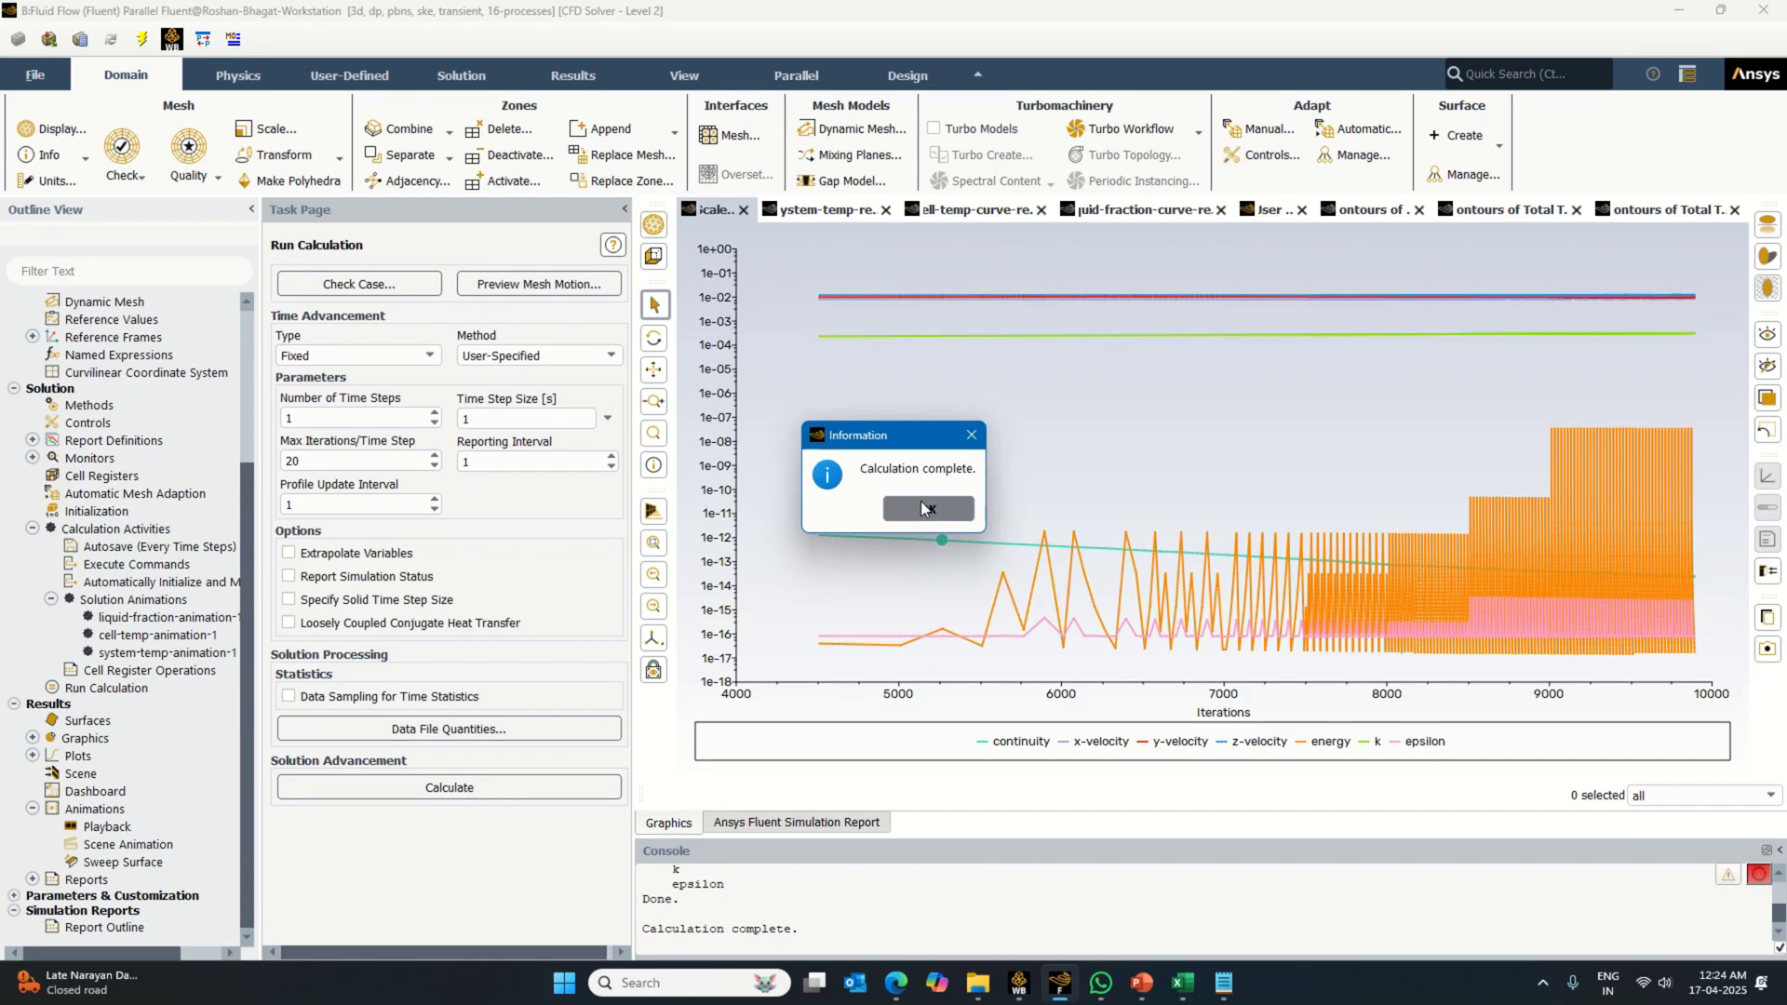
# Step: Acknowledge the completed calculation and examine the system temperature, cell temperature and liquid fraction plots, plus the liquid fraction and total temperature contours
pyautogui.click(921, 510)
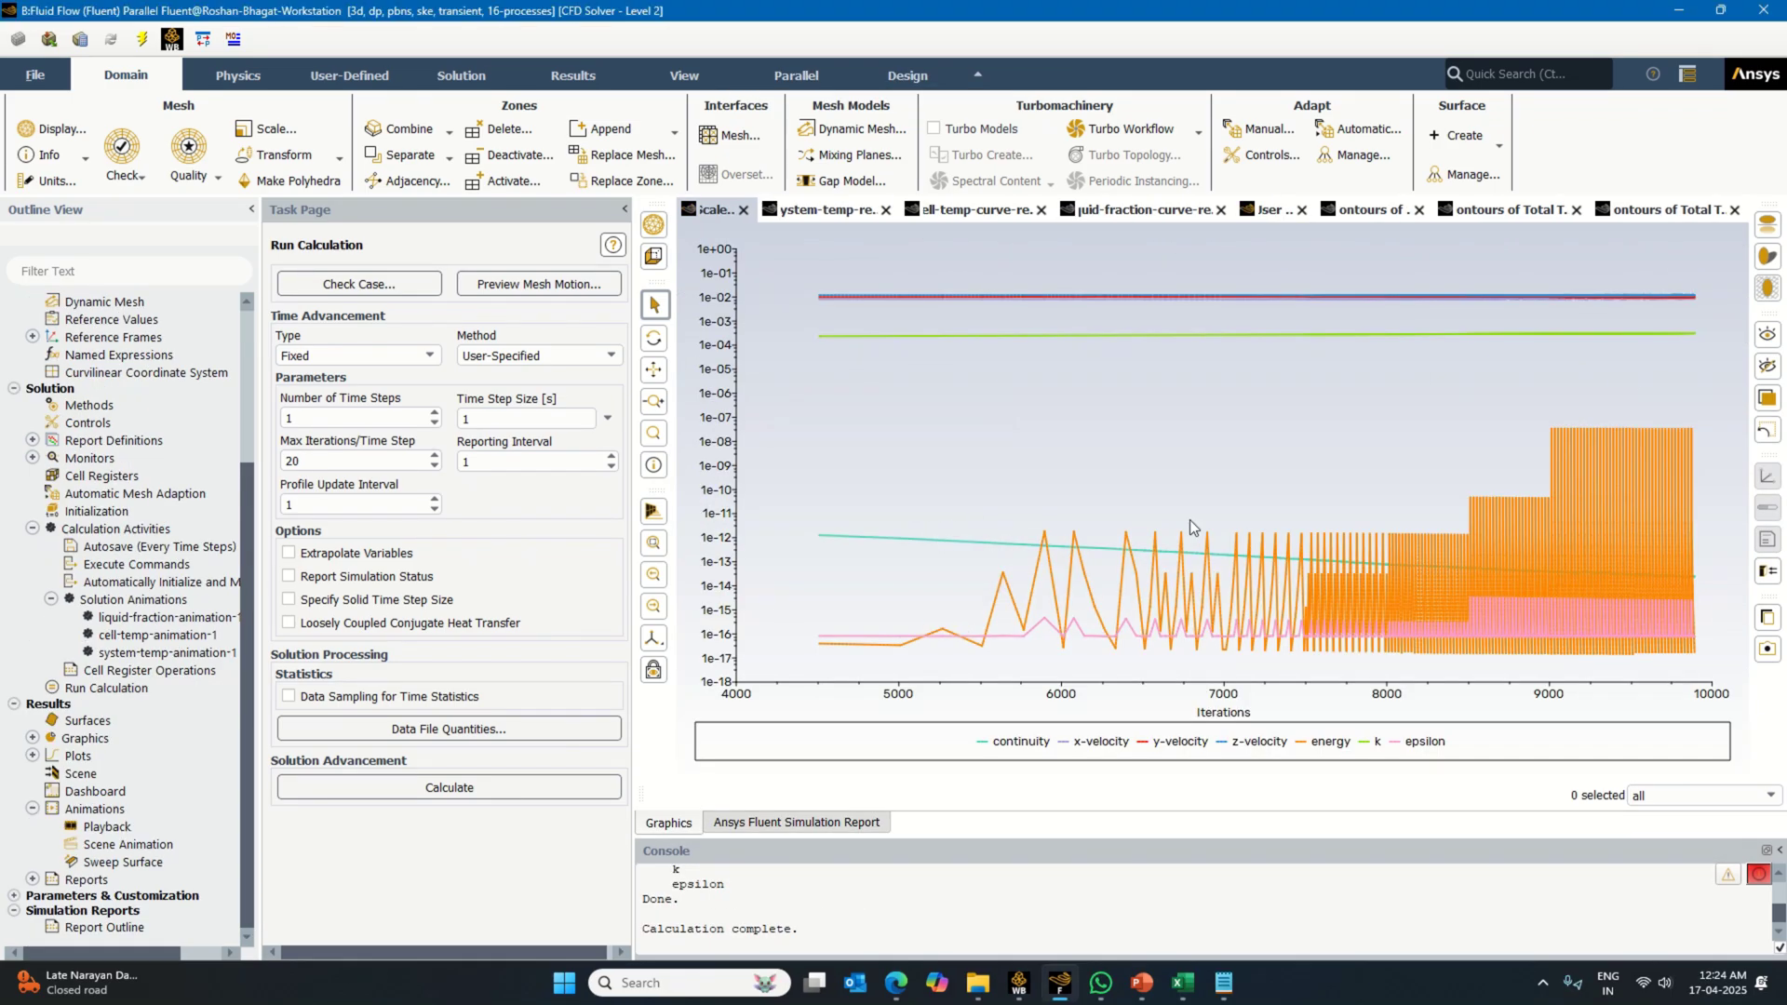
pyautogui.click(831, 208)
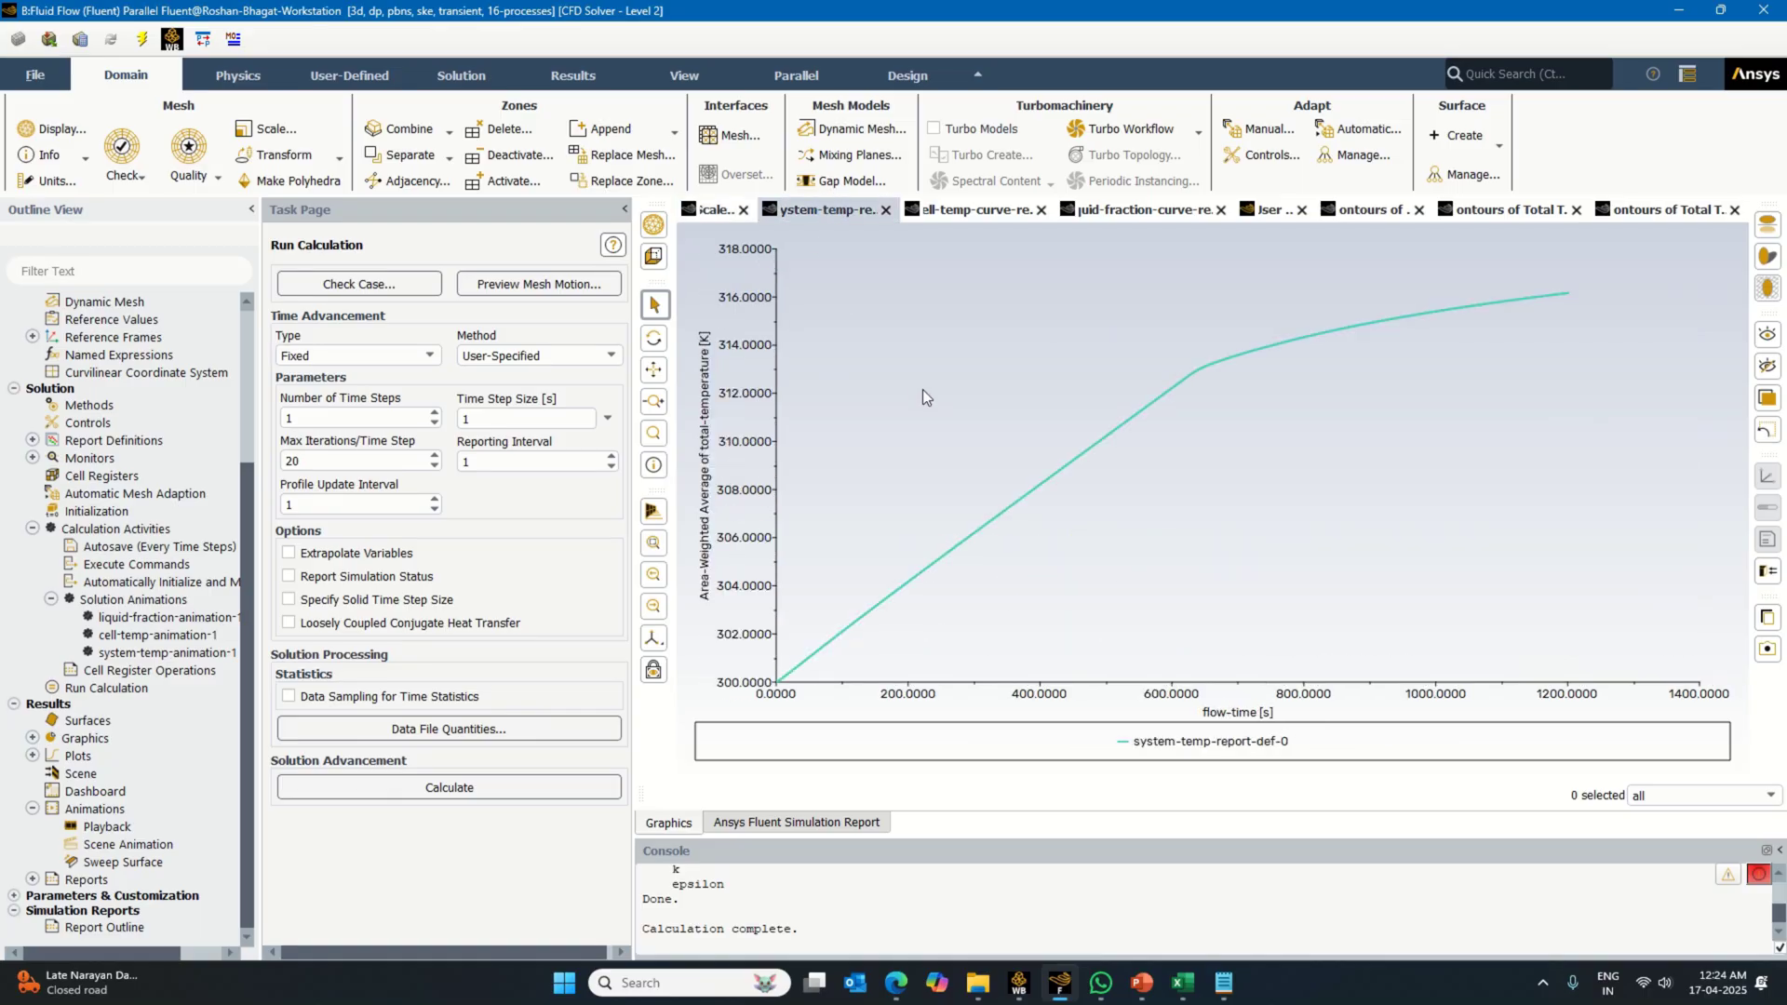
pyautogui.click(981, 212)
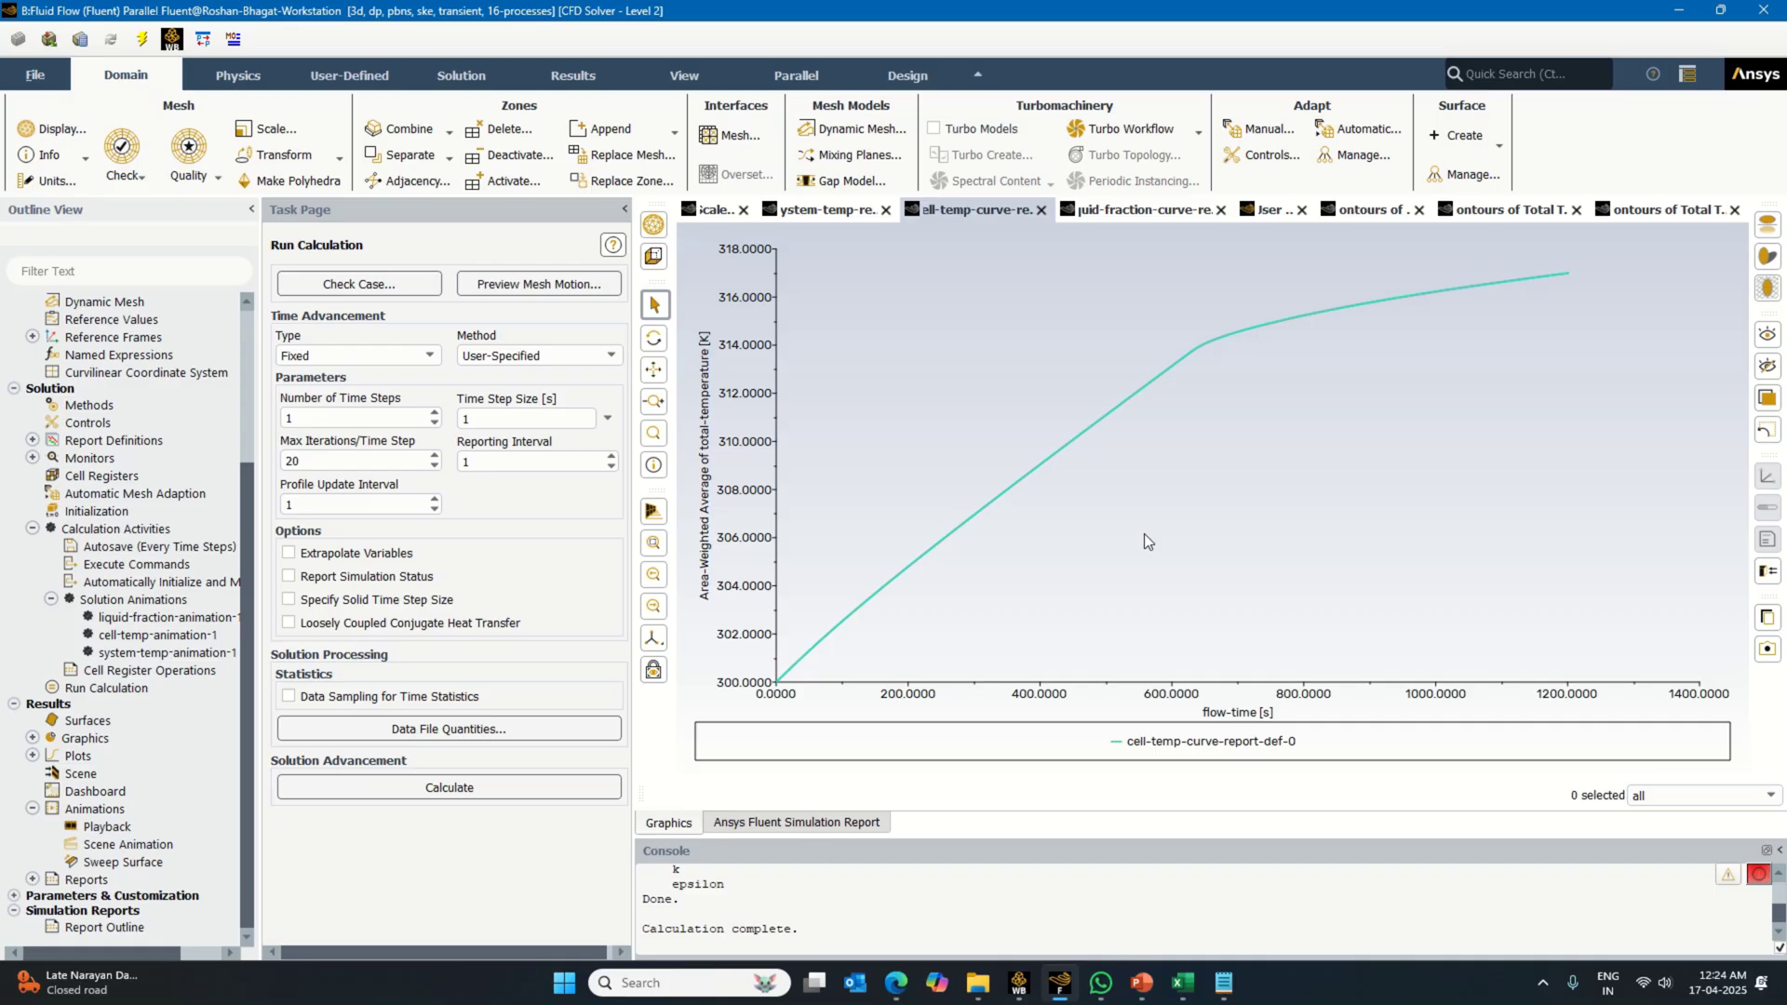
pyautogui.click(1148, 216)
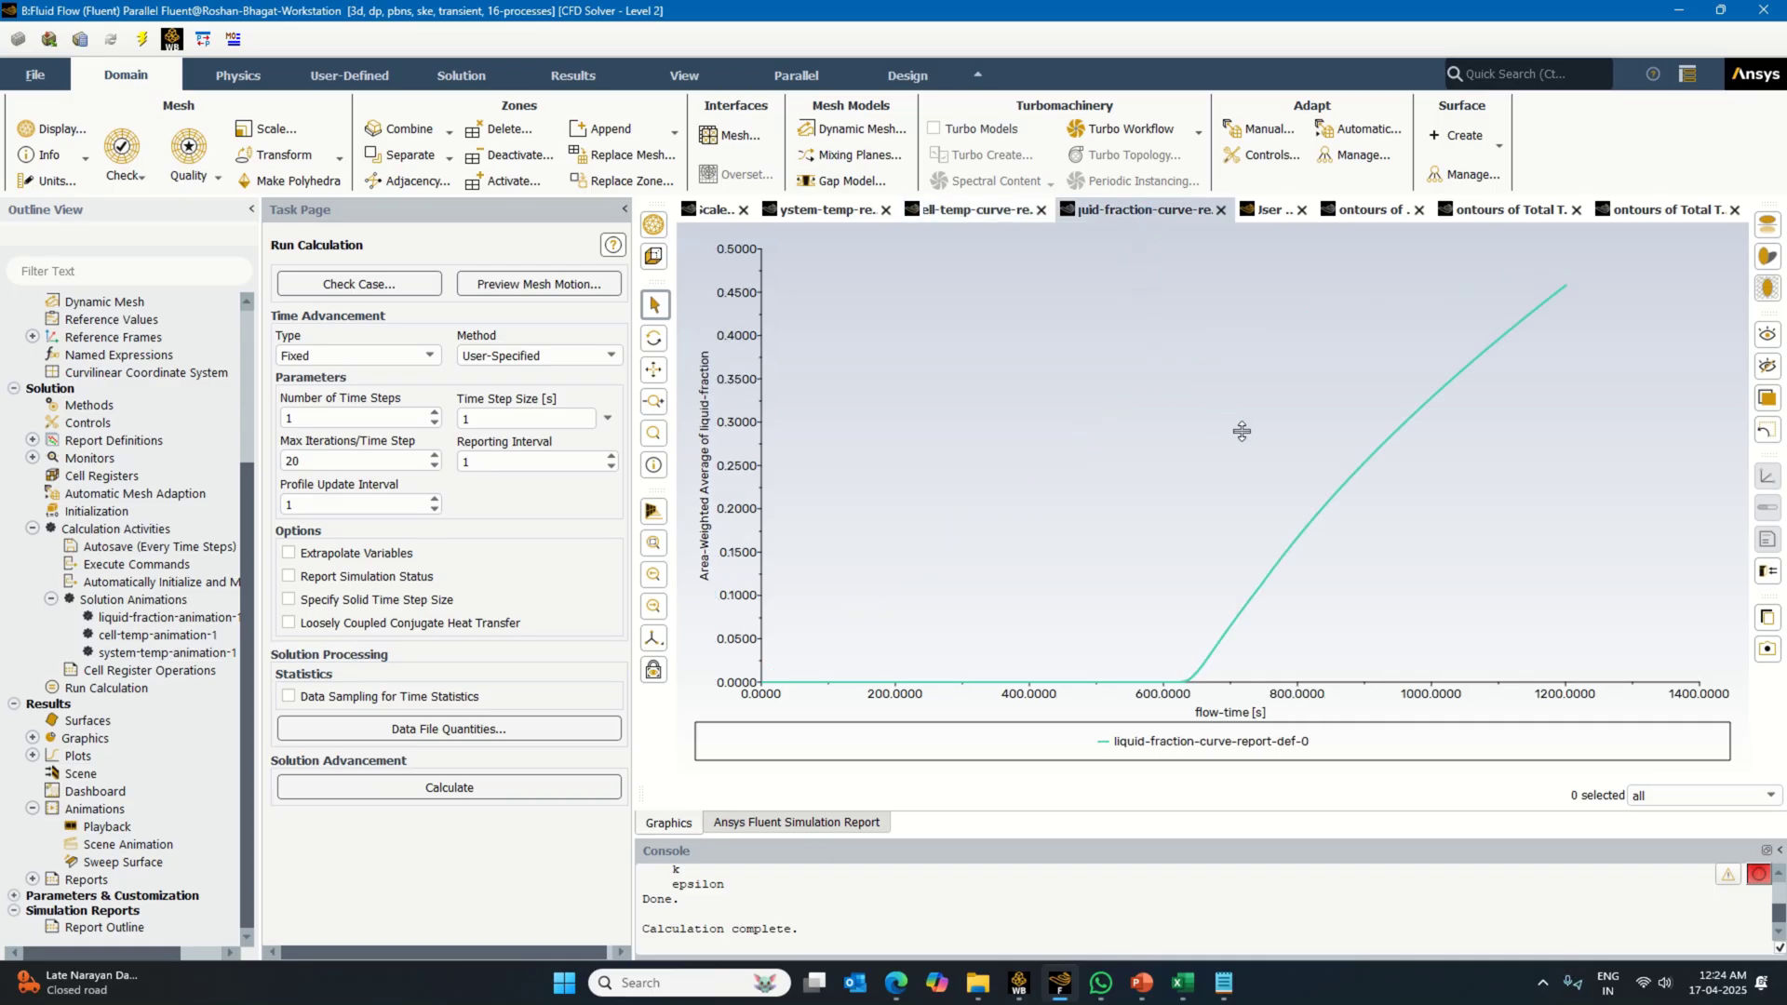
pyautogui.click(1268, 212)
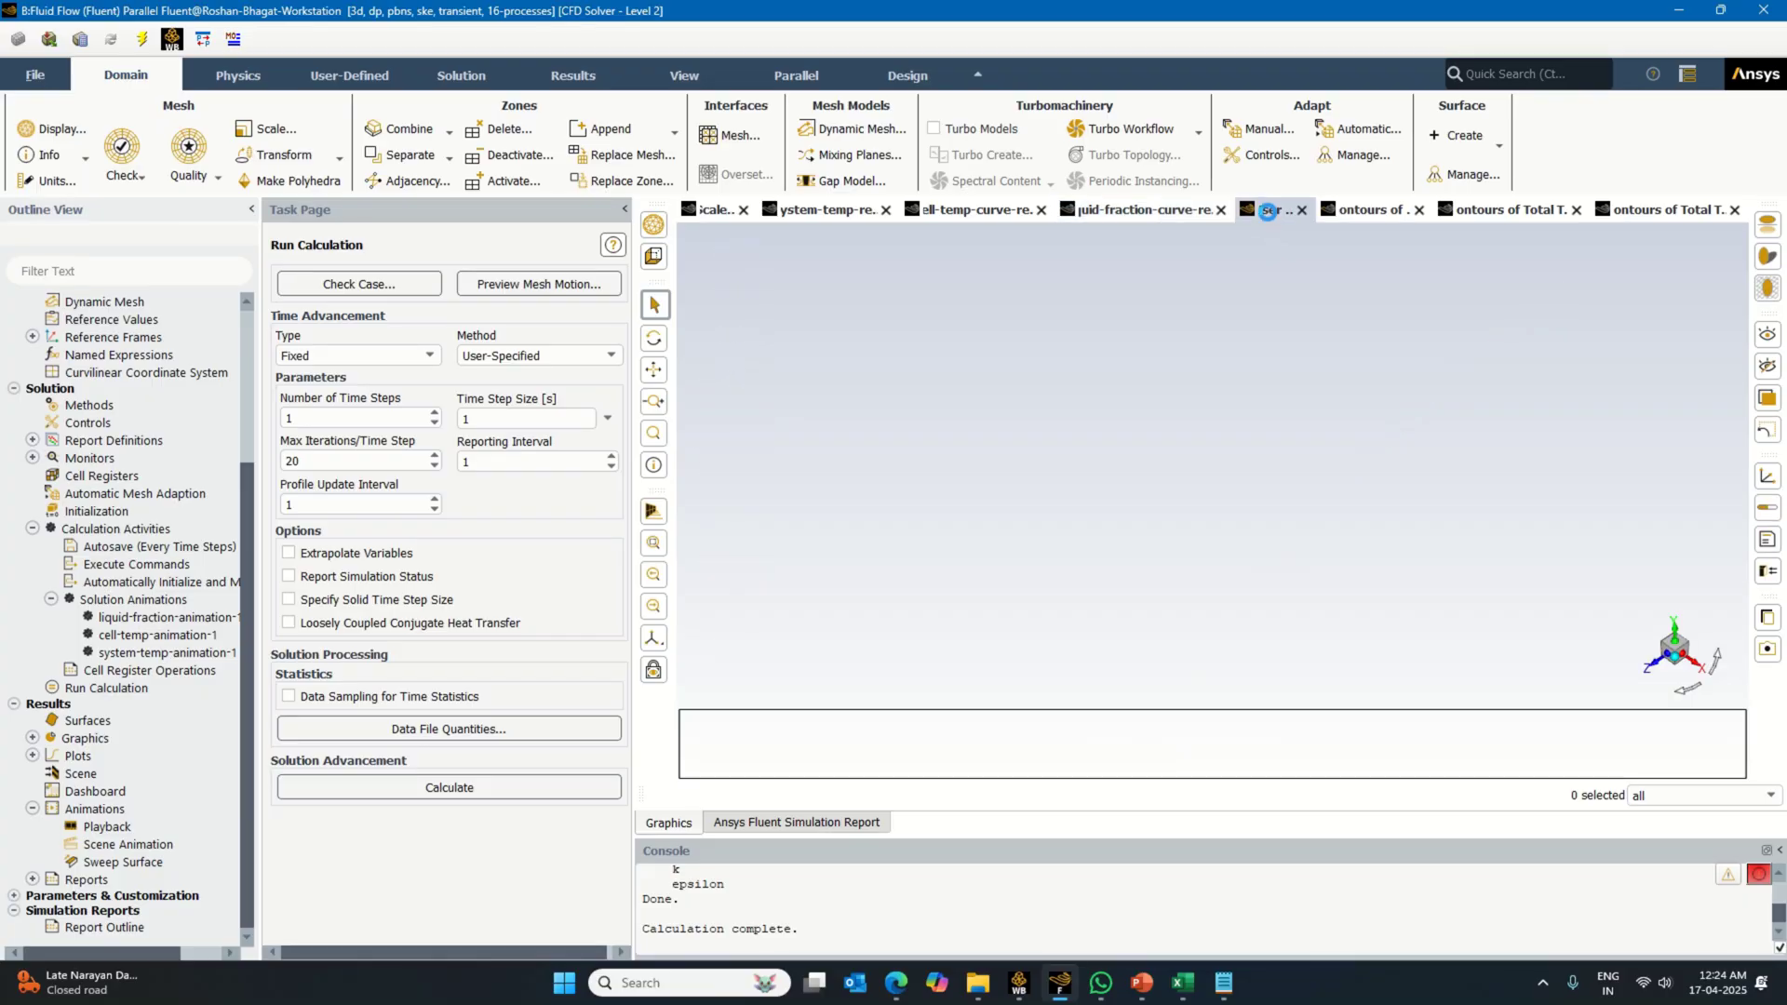
pyautogui.click(1359, 216)
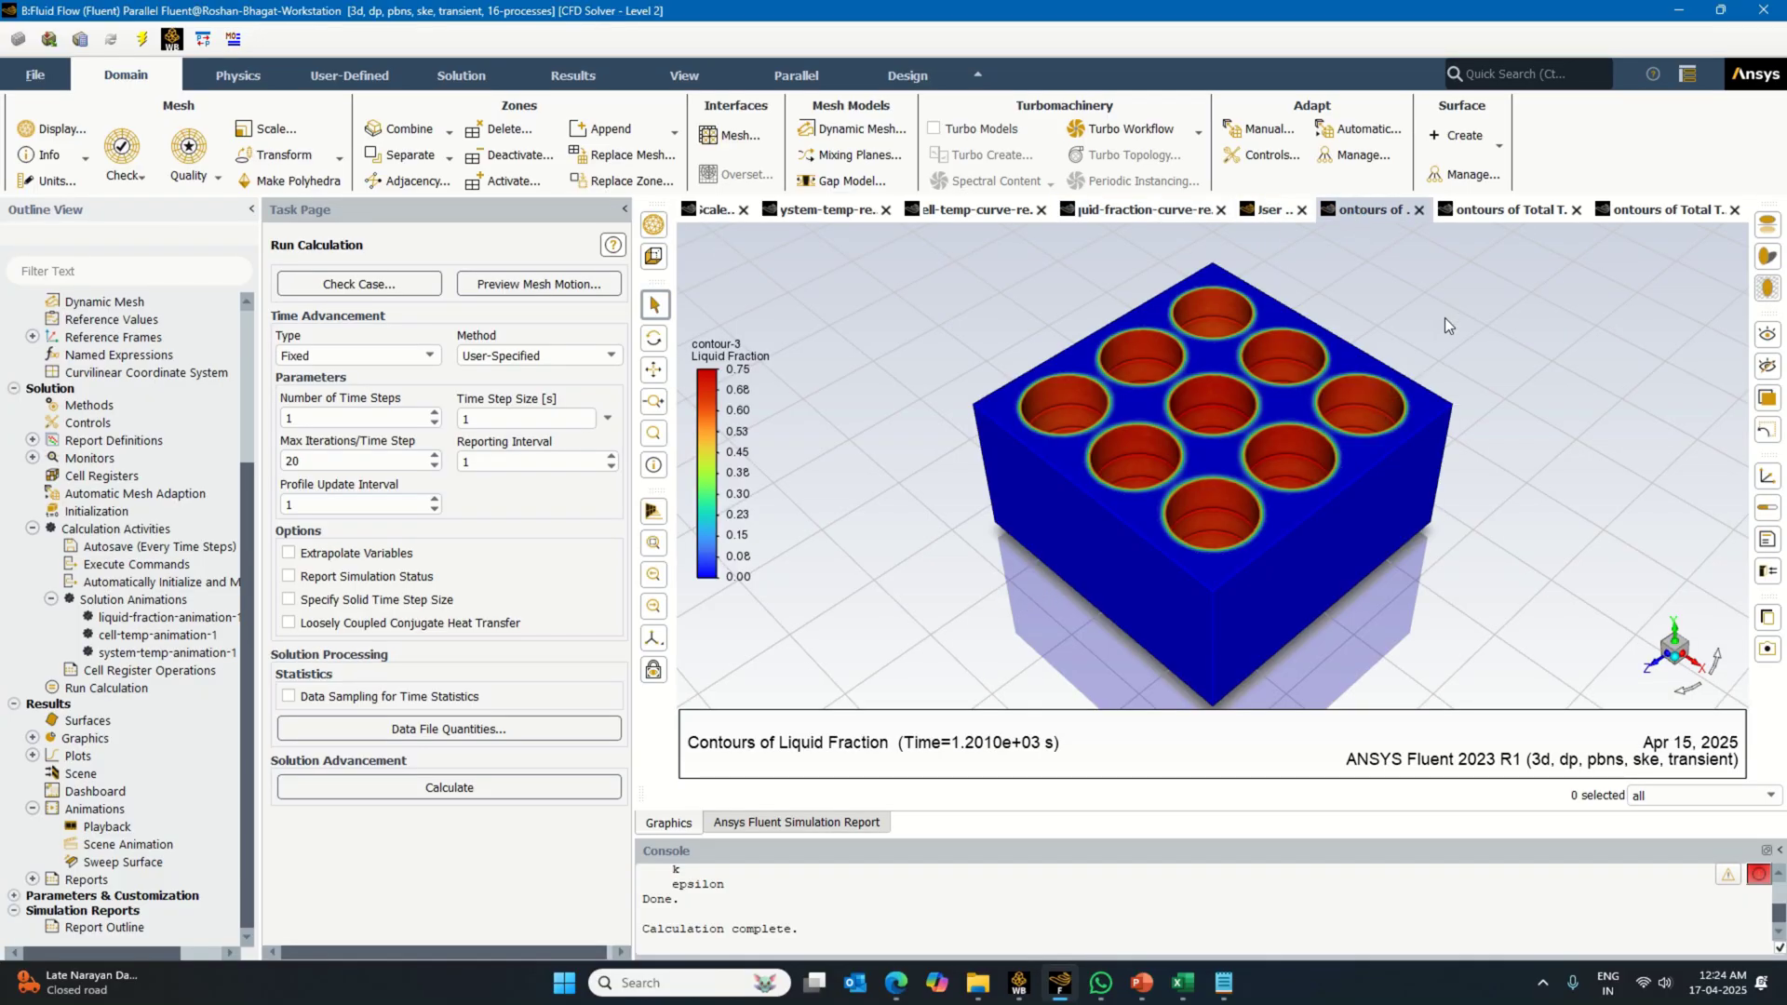
pyautogui.click(1510, 212)
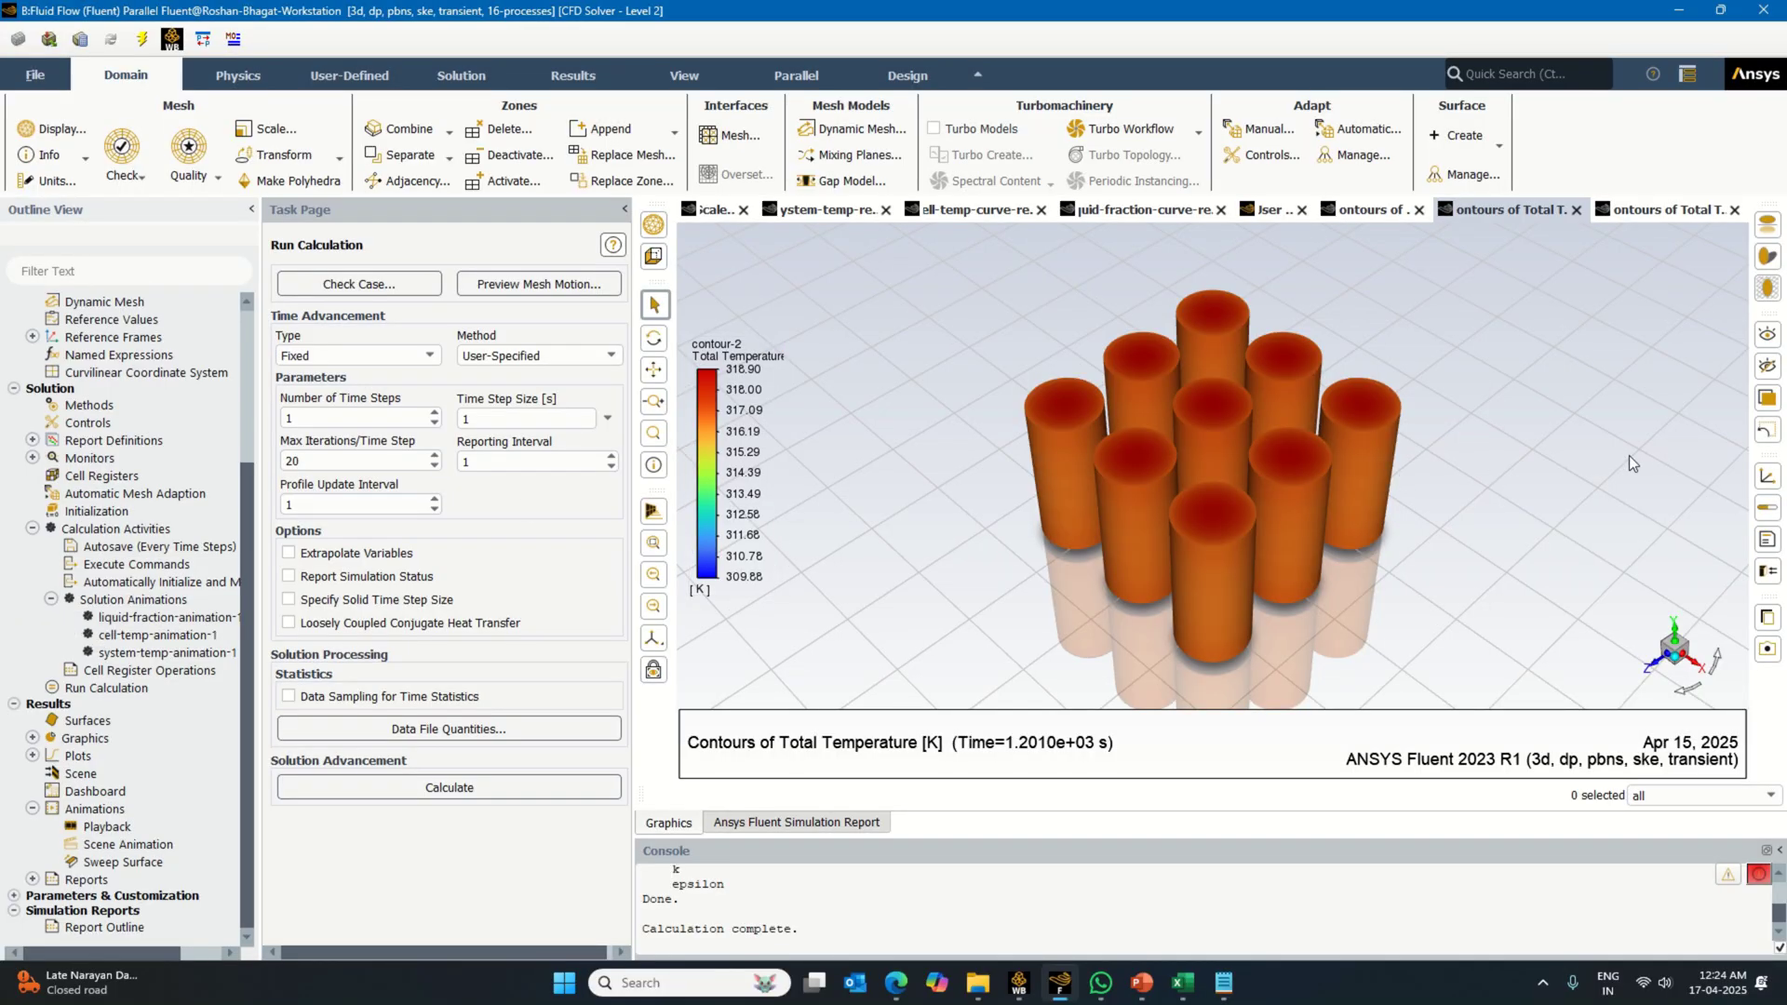
pyautogui.click(1661, 211)
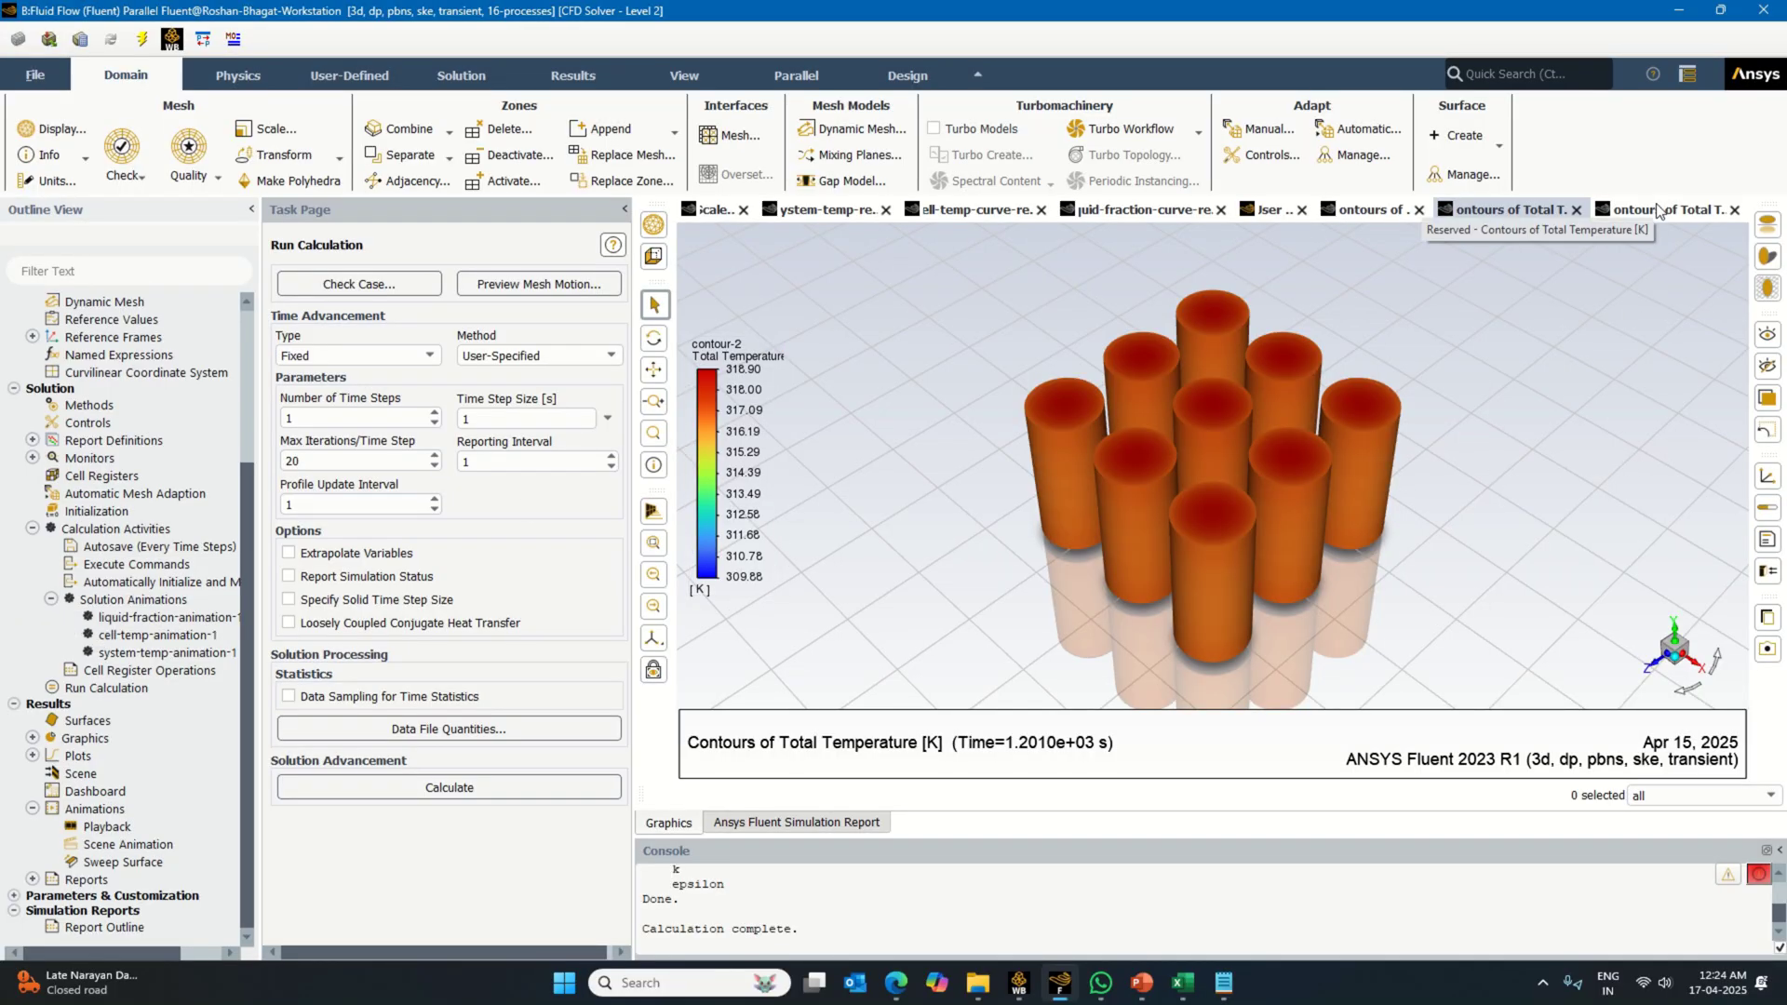
# Step: View the 9 cell pcm images folder, then switch to the Charts workbook in Excel and examine the Cell Temperature Vs Flow Time chart
pyautogui.moveTo(977, 983)
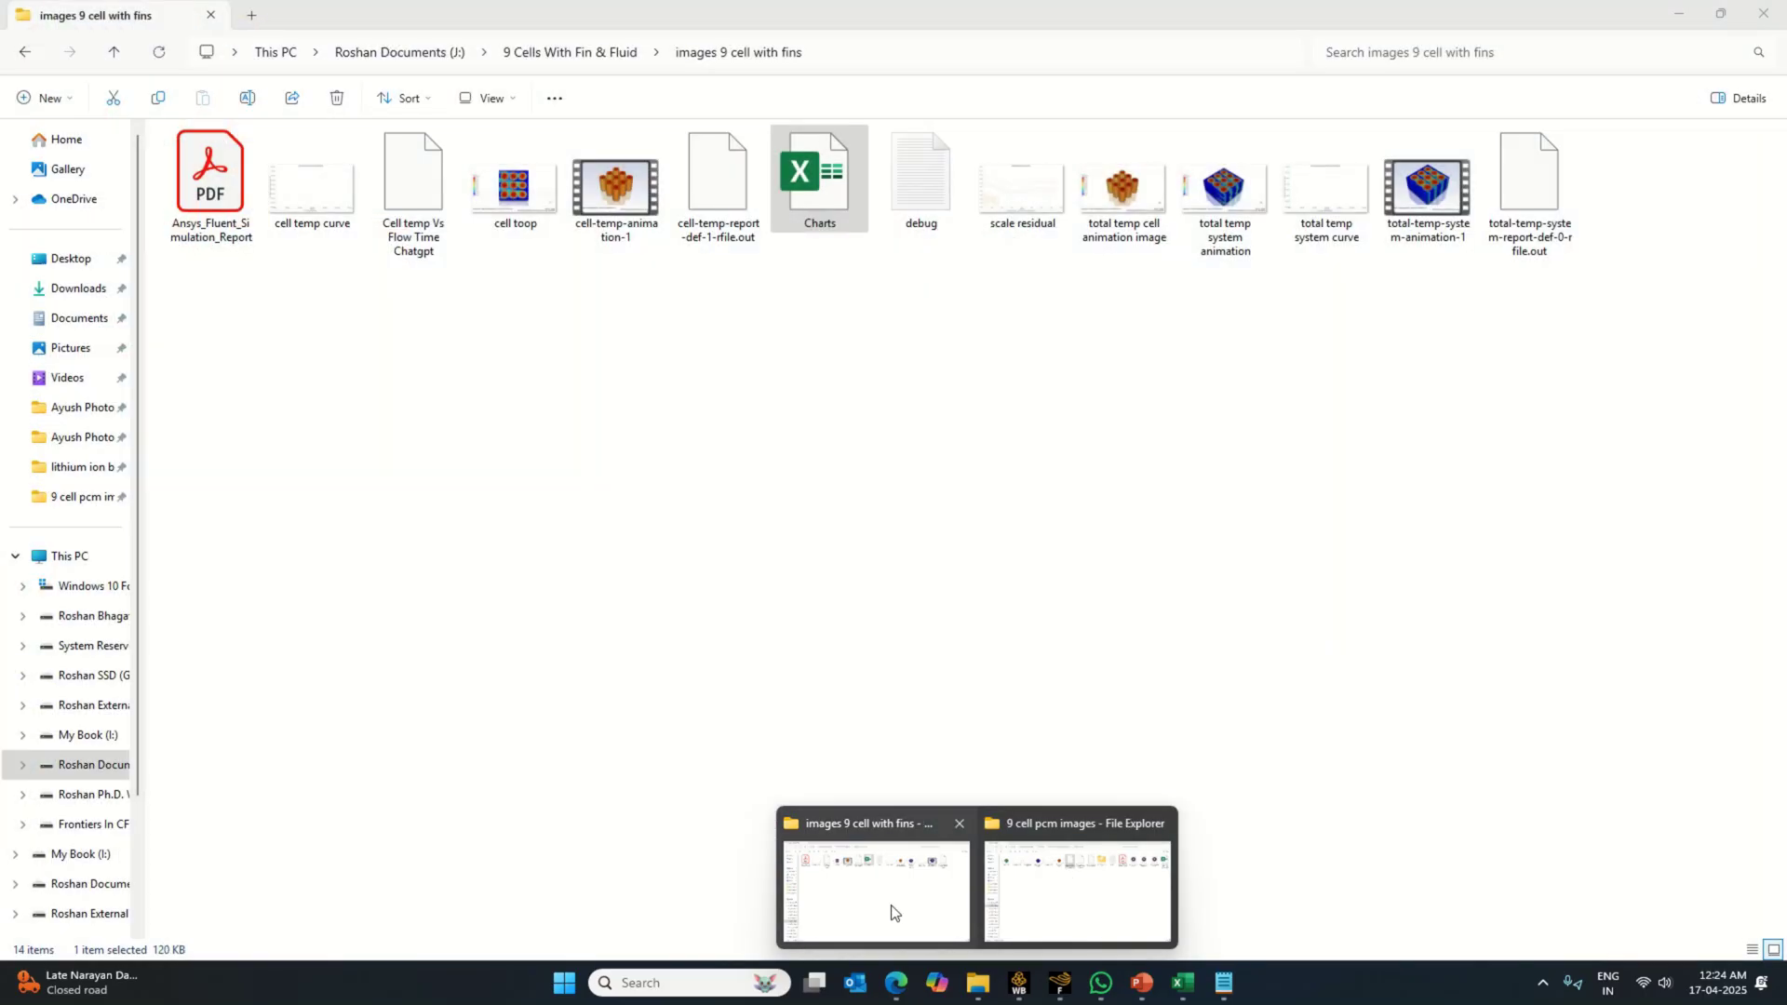
pyautogui.click(1029, 901)
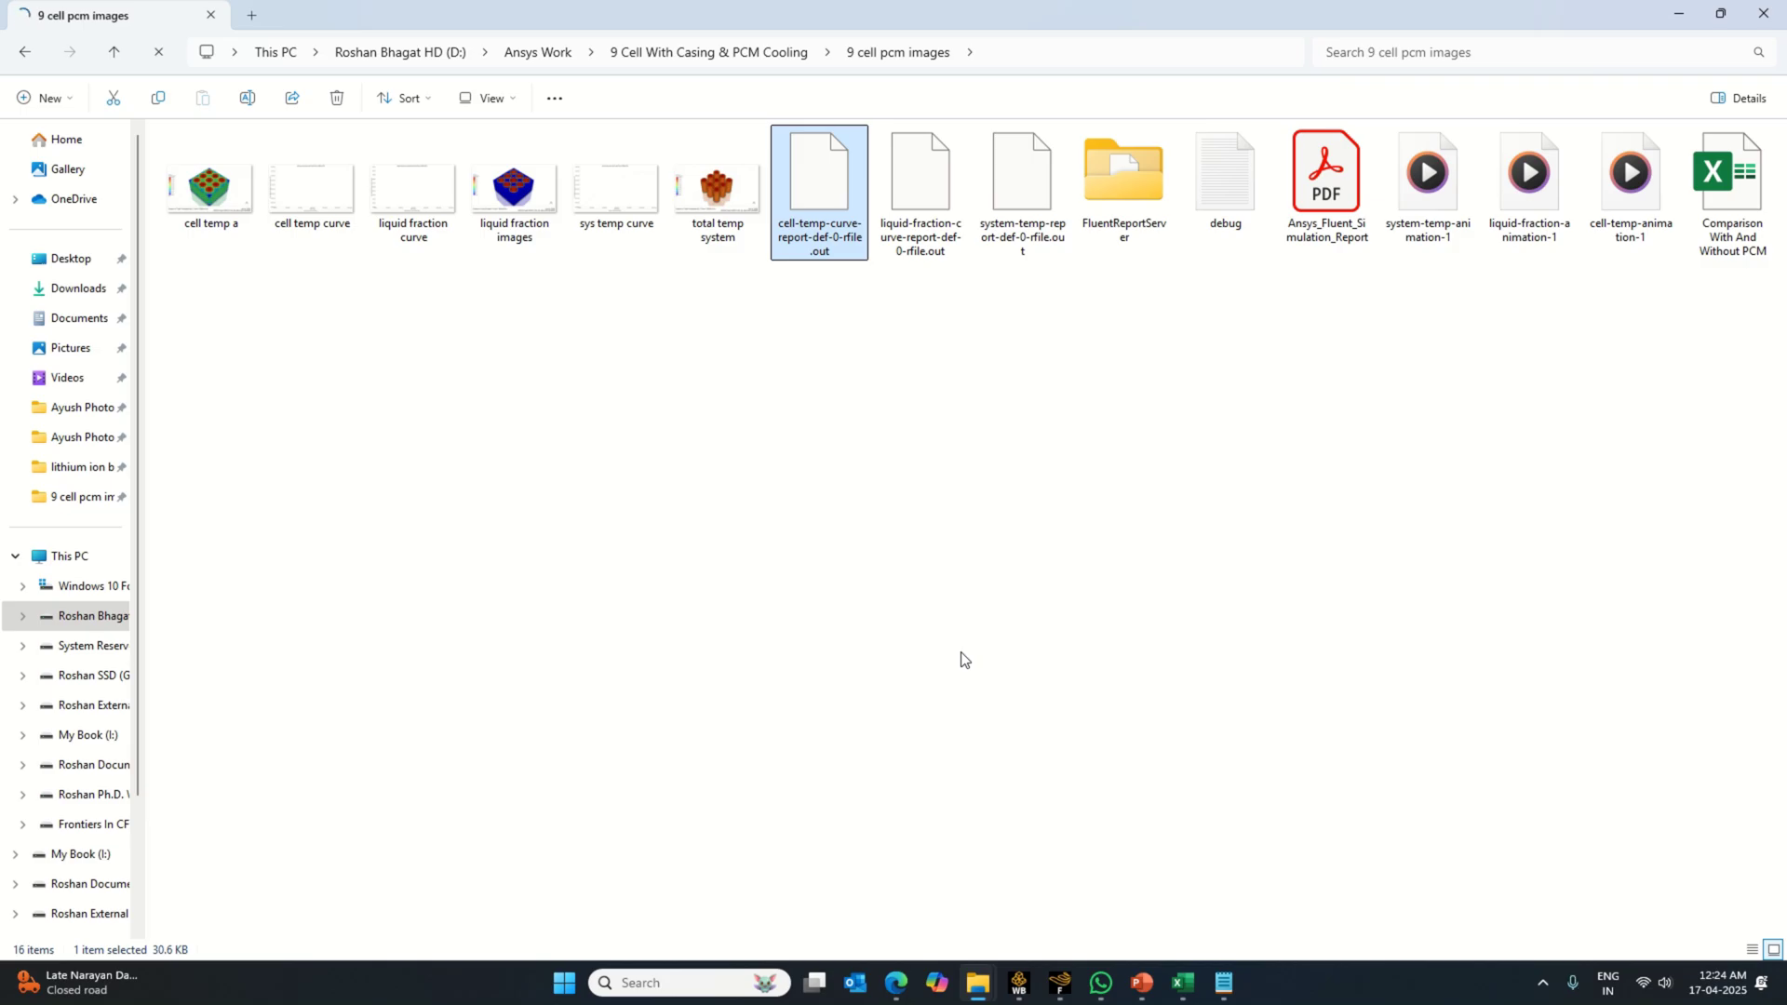
pyautogui.click(1201, 894)
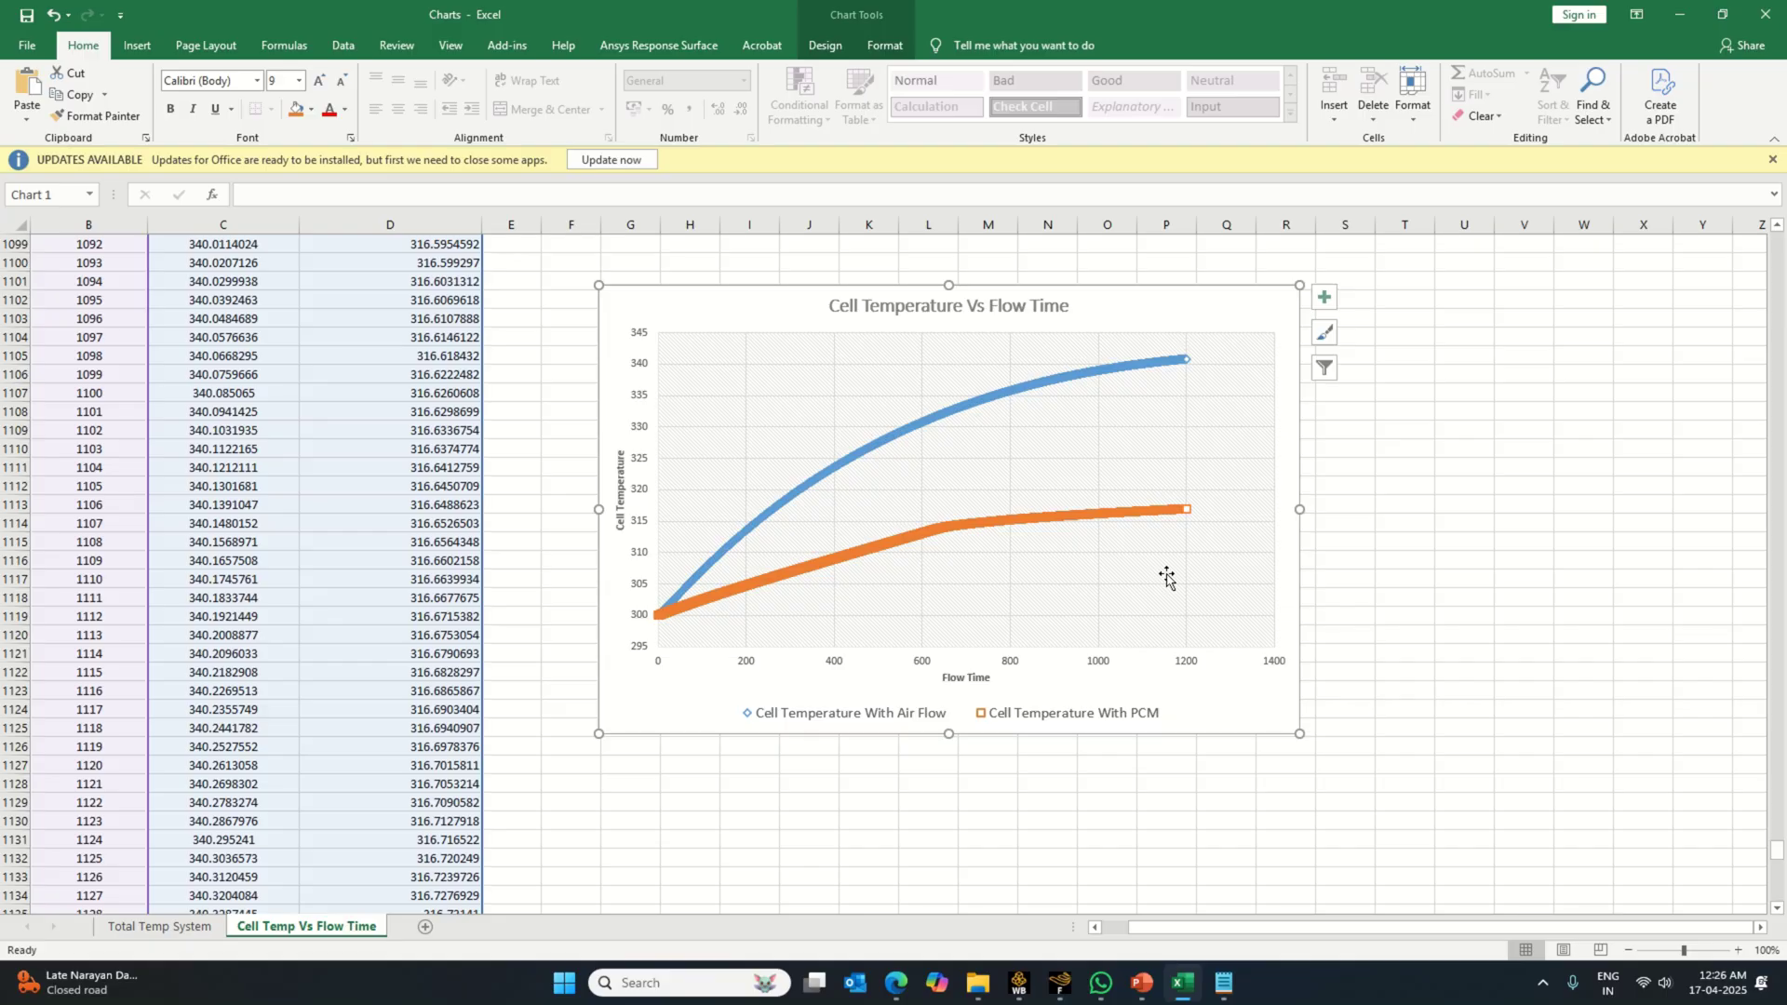
# Step: Switch to Workbench and save the 9 Cell With Casing & PCM Cooling project
pyautogui.moveTo(1152, 987)
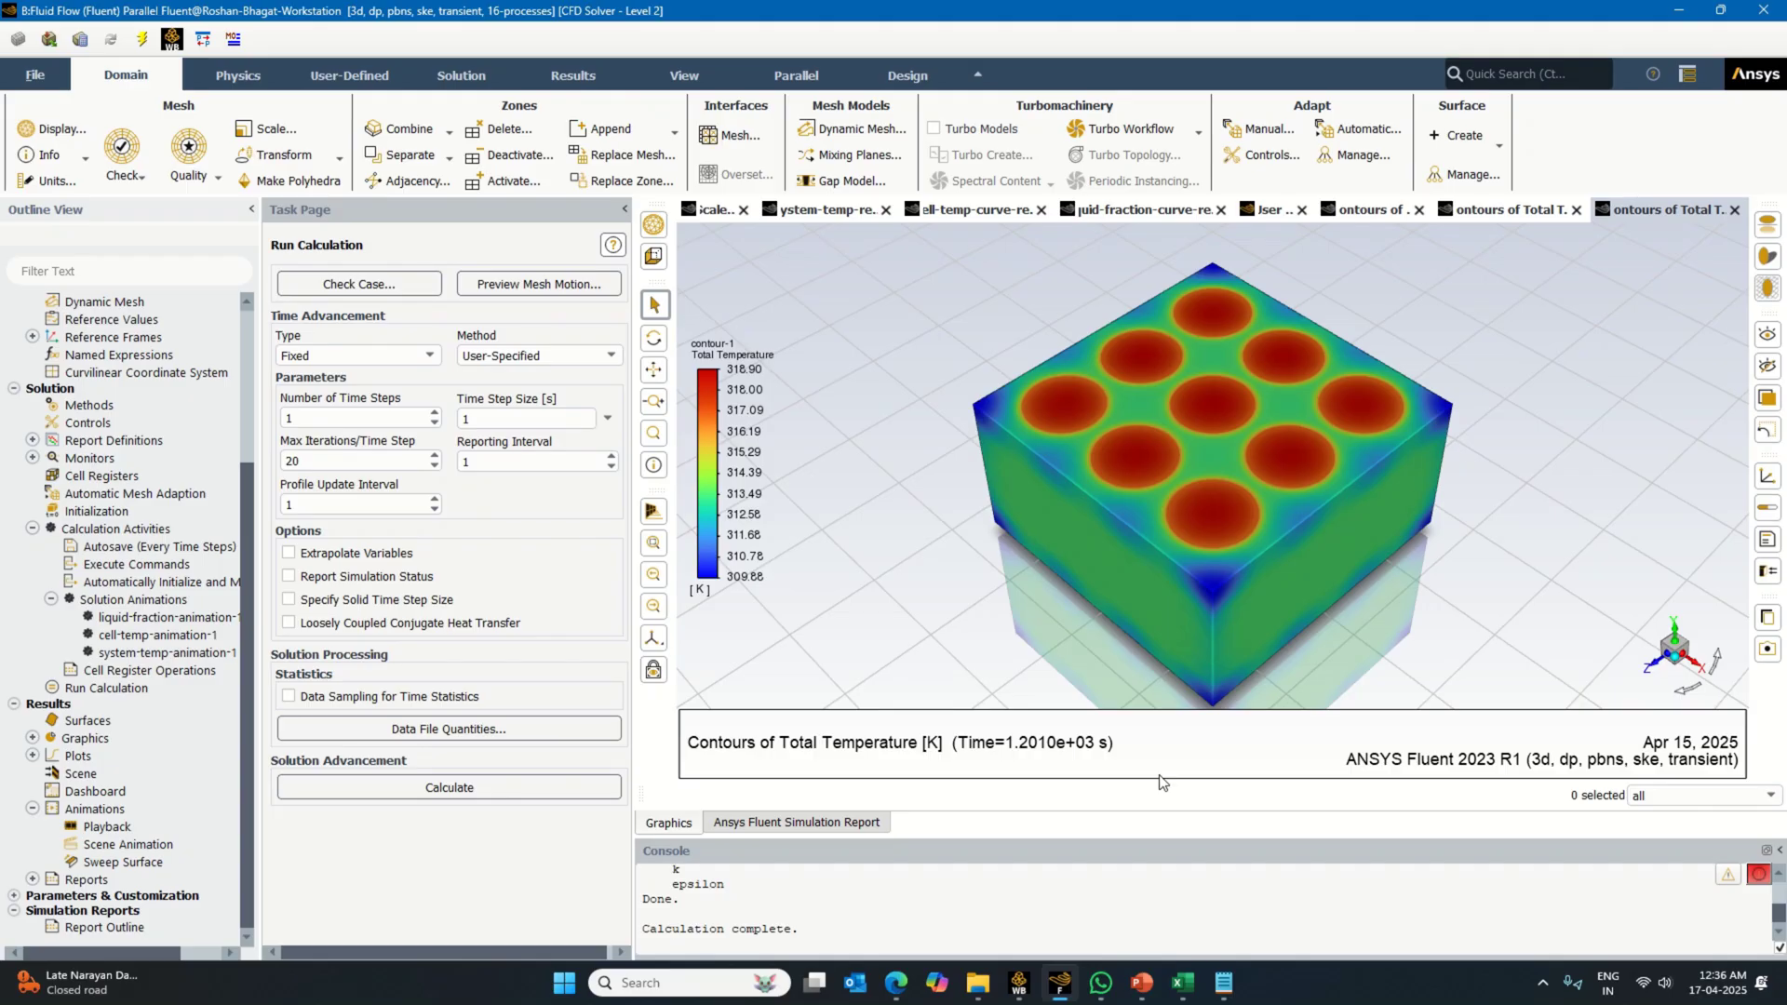
pyautogui.click(1018, 983)
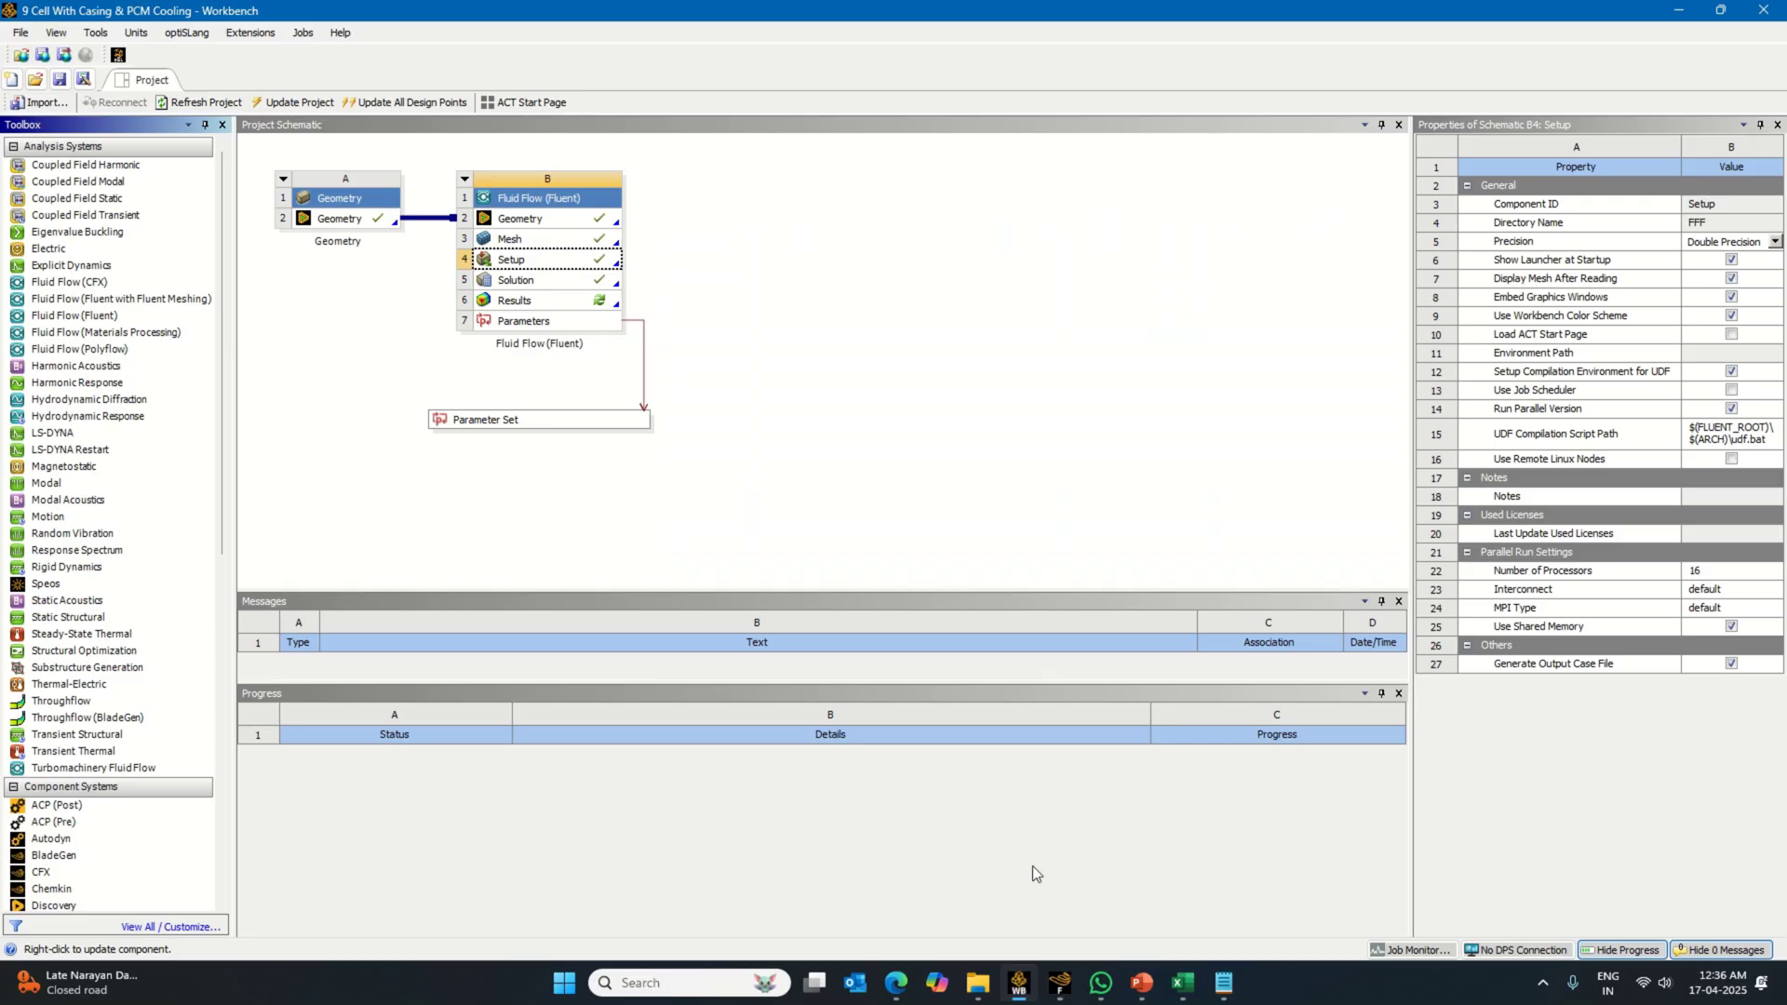
pyautogui.click(58, 82)
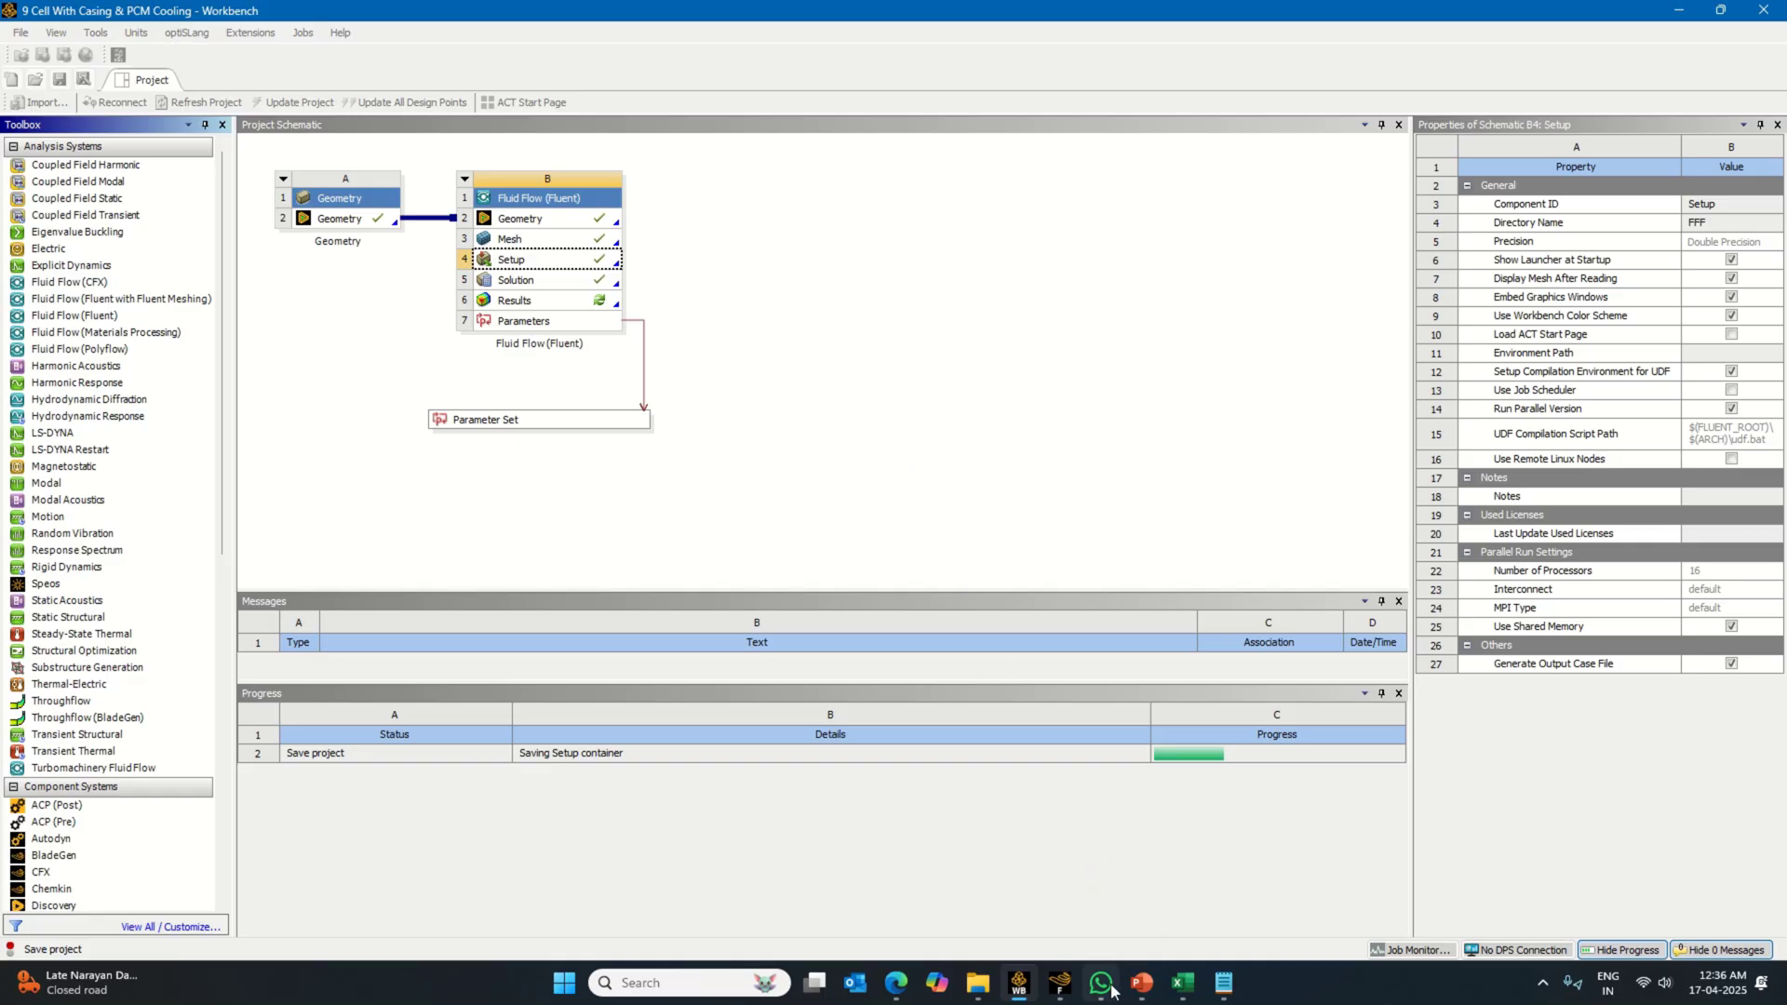
# Step: Switch to the Charts workbook in Excel, open the Total Temp System sheet and move the Temperature chart several columns away from the data
pyautogui.click(1182, 985)
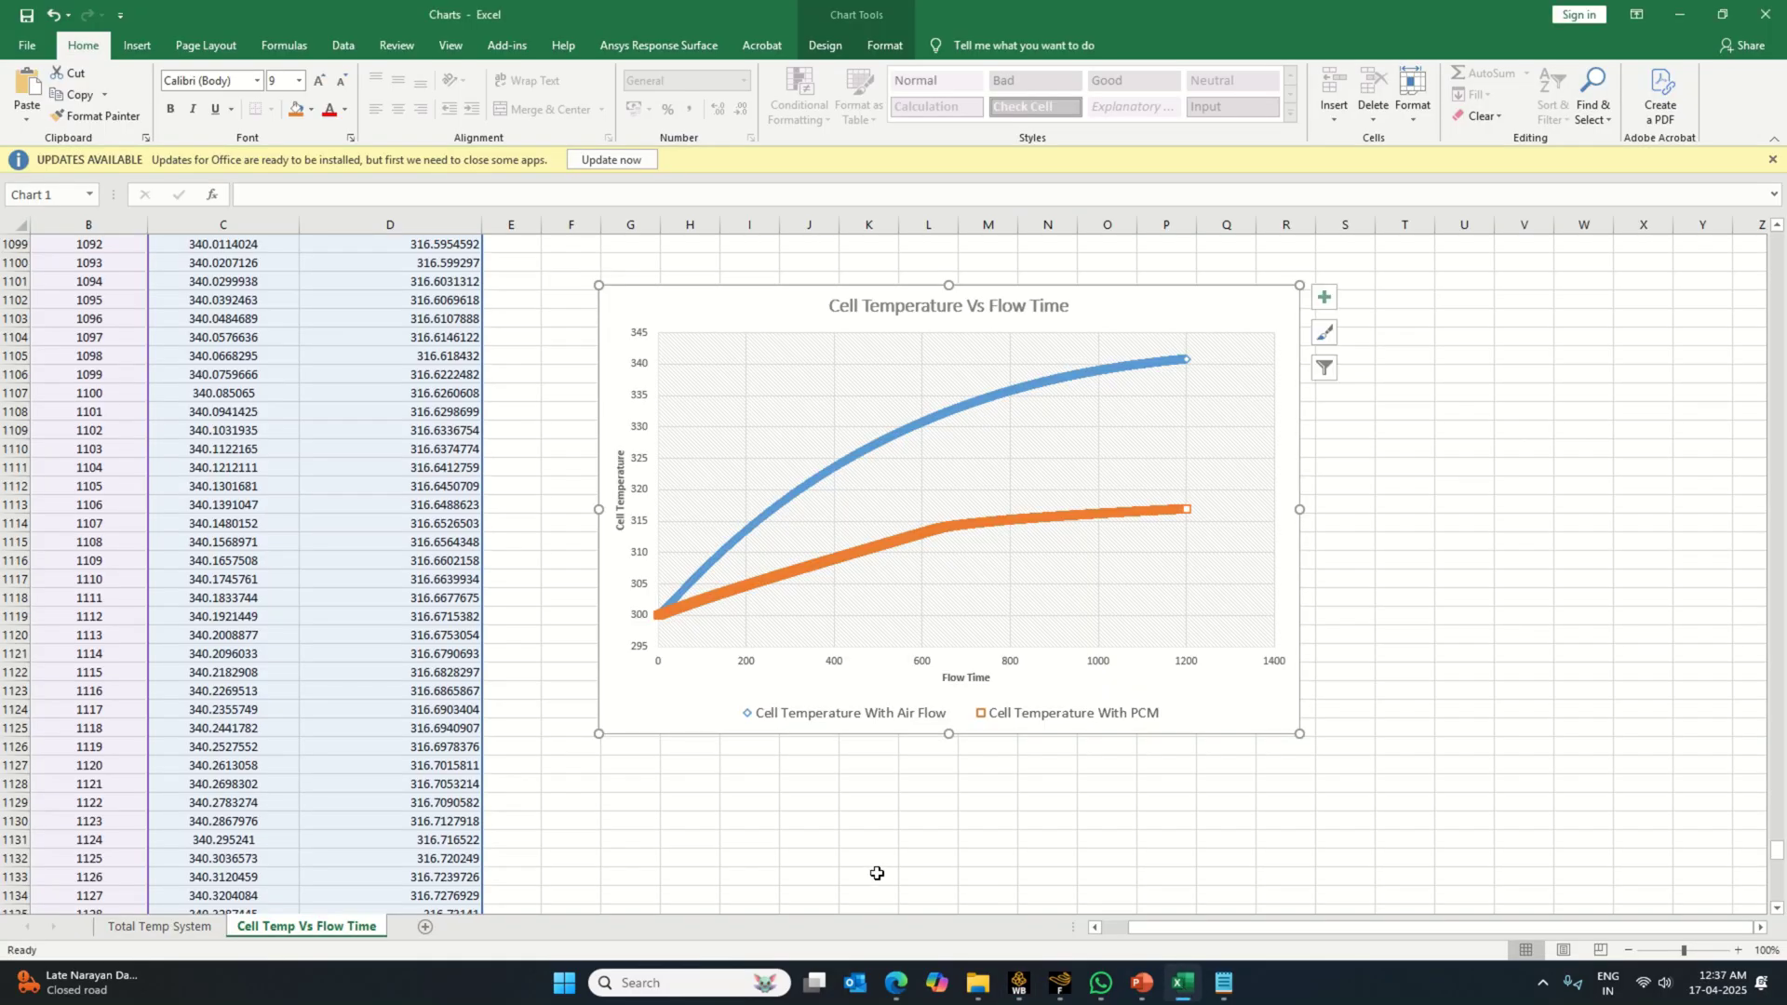
pyautogui.scroll(5, 522, 722)
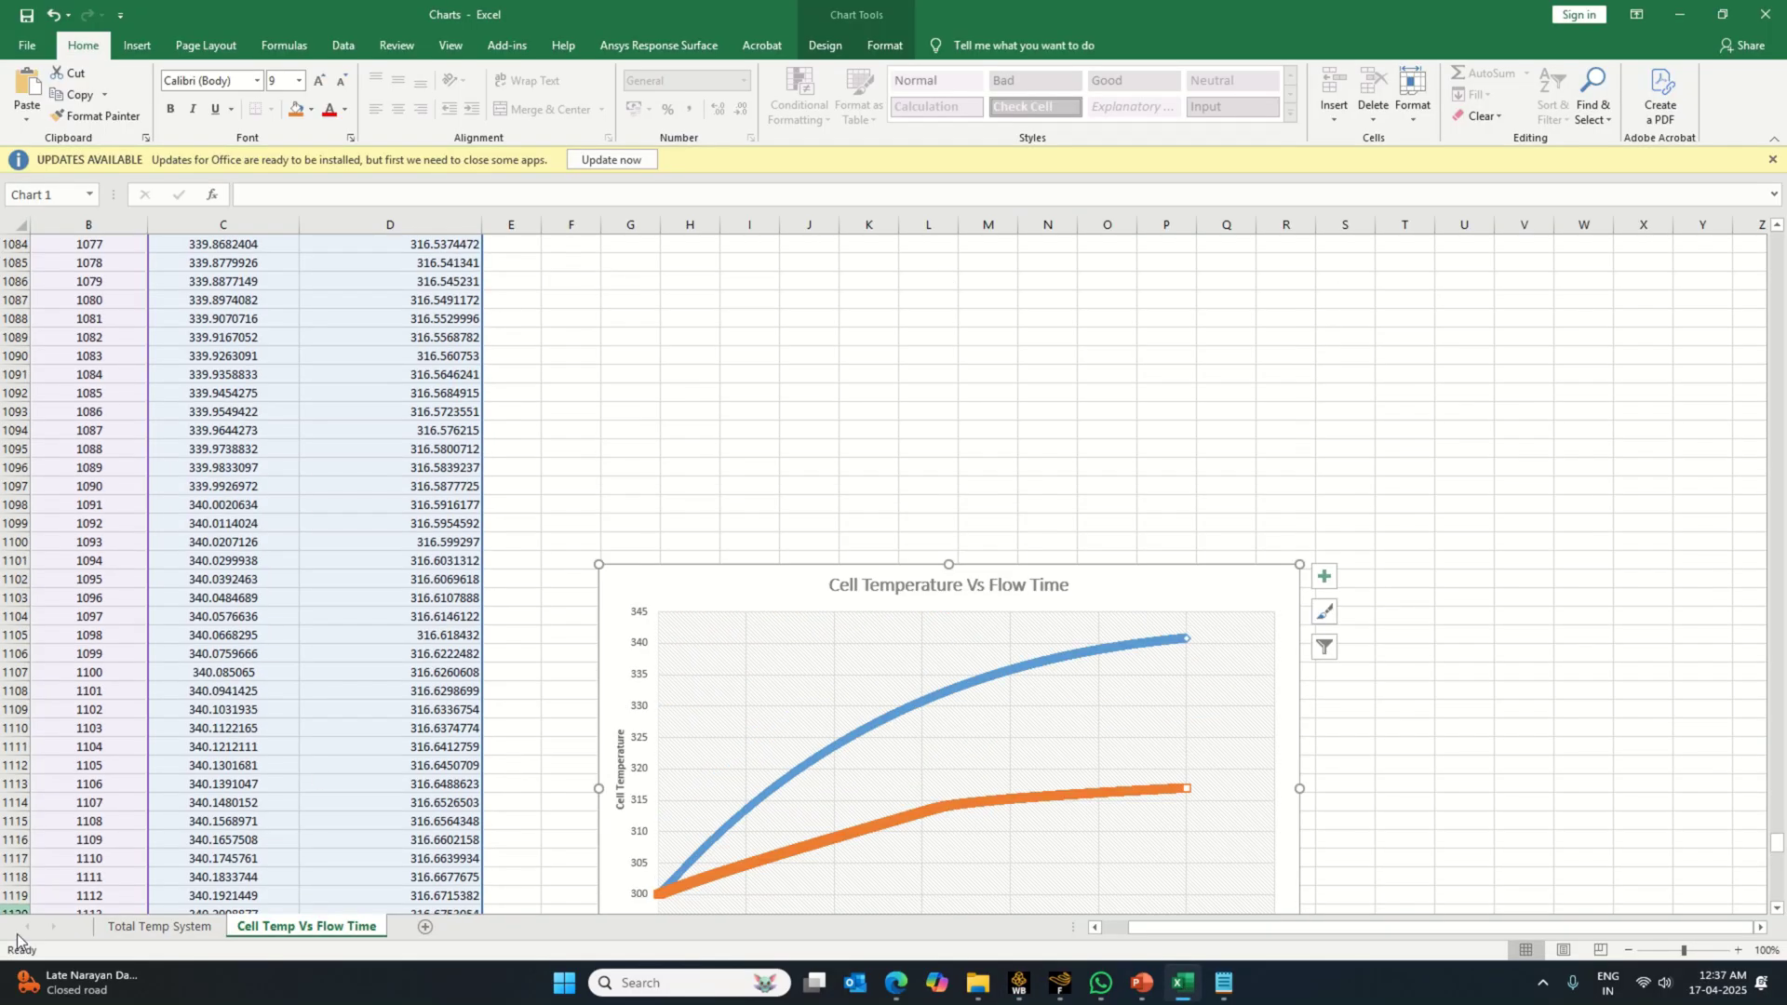
pyautogui.click(149, 927)
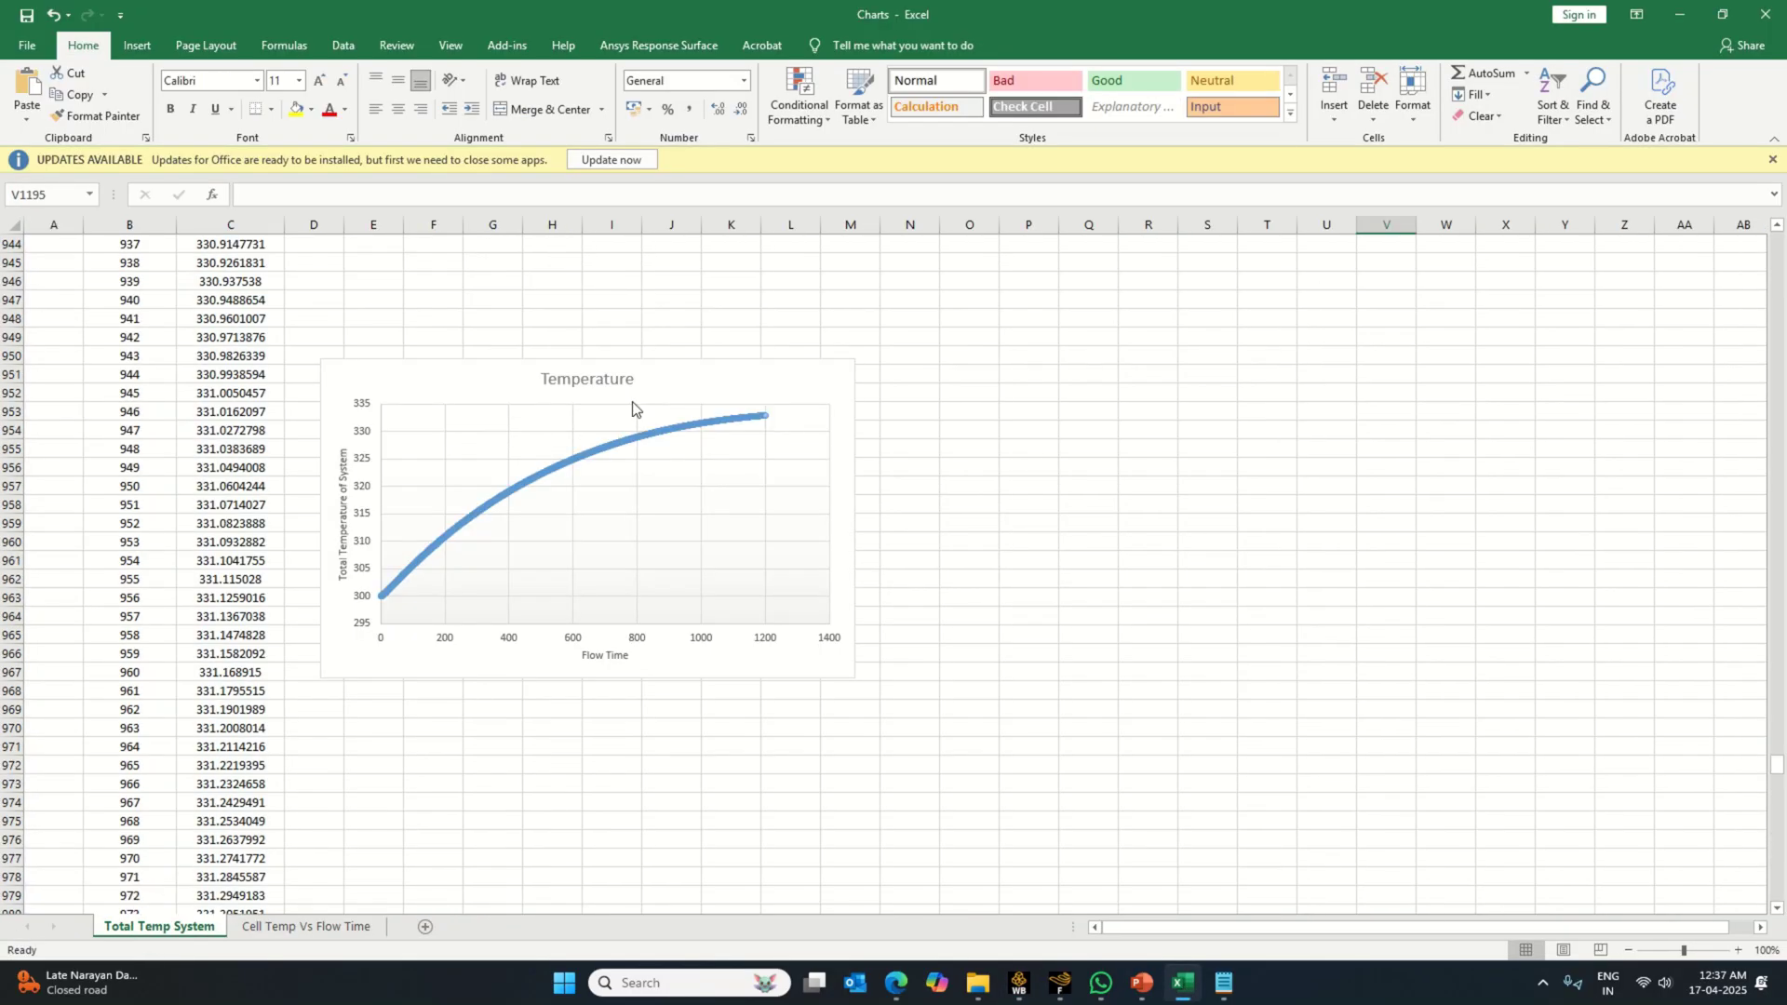
pyautogui.click(658, 374)
pyautogui.moveTo(658, 374); pyautogui.dragTo(1024, 350)
pyautogui.scroll(14, 590, 686)
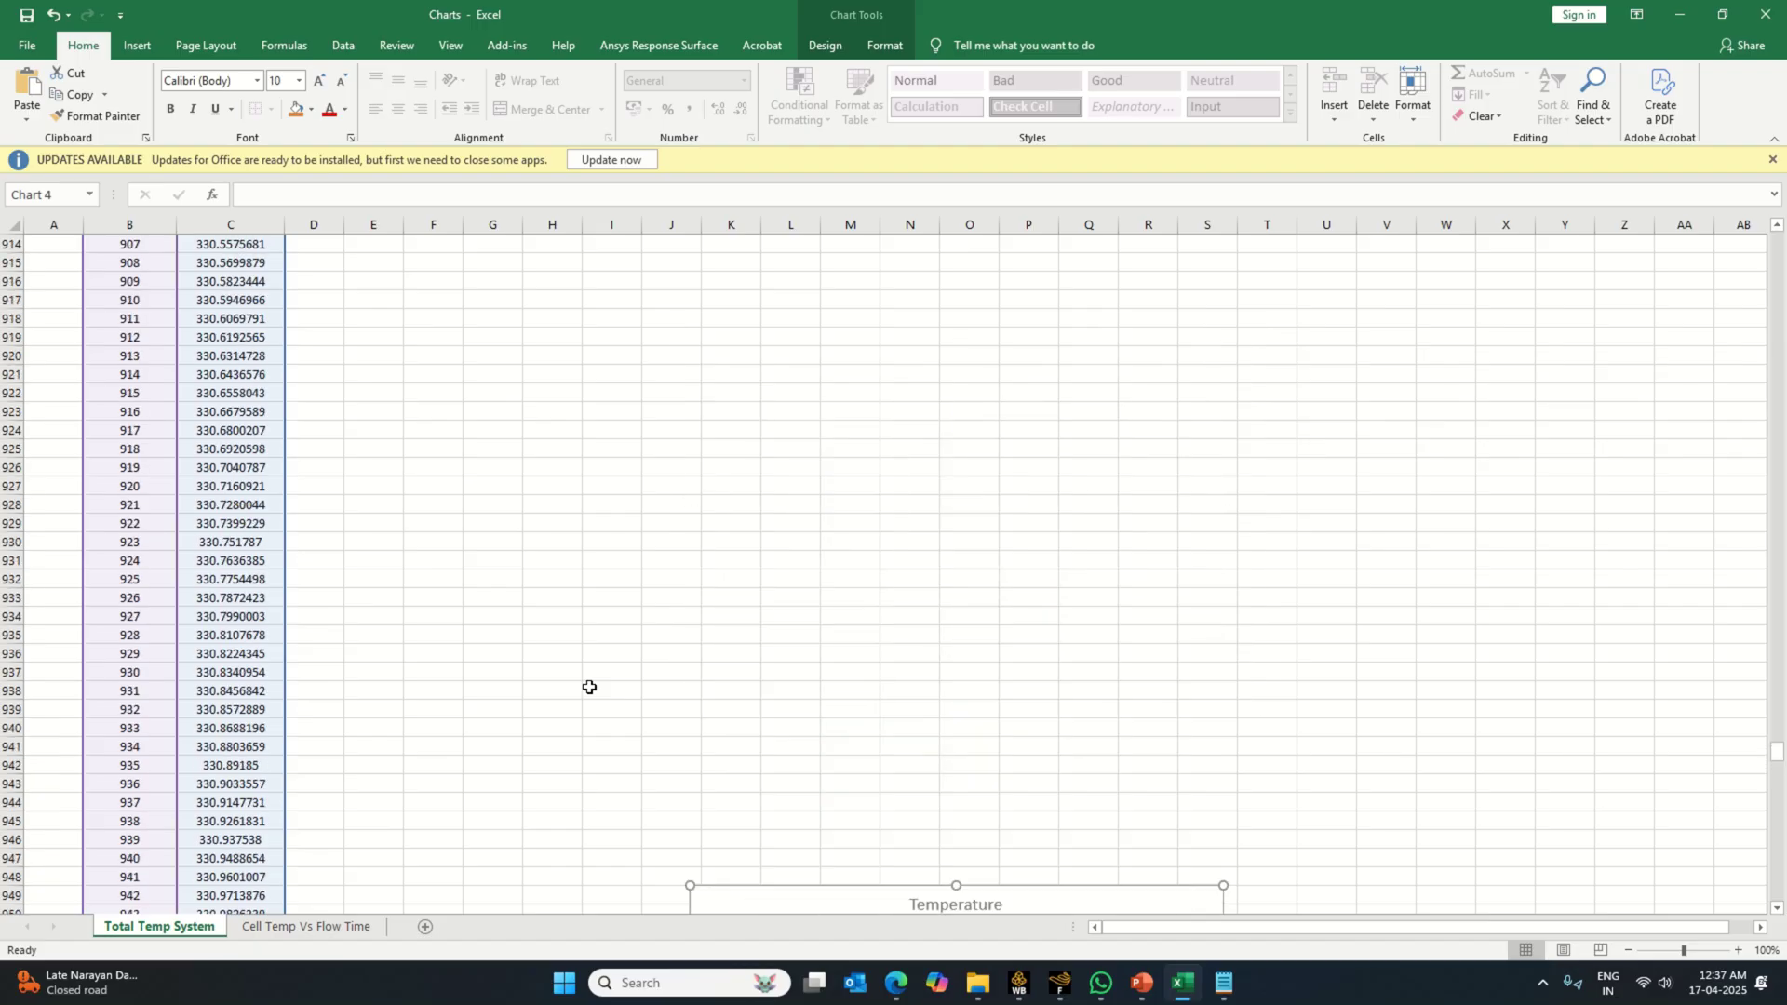
pyautogui.scroll(6, 589, 687)
pyautogui.scroll(-15, 626, 710)
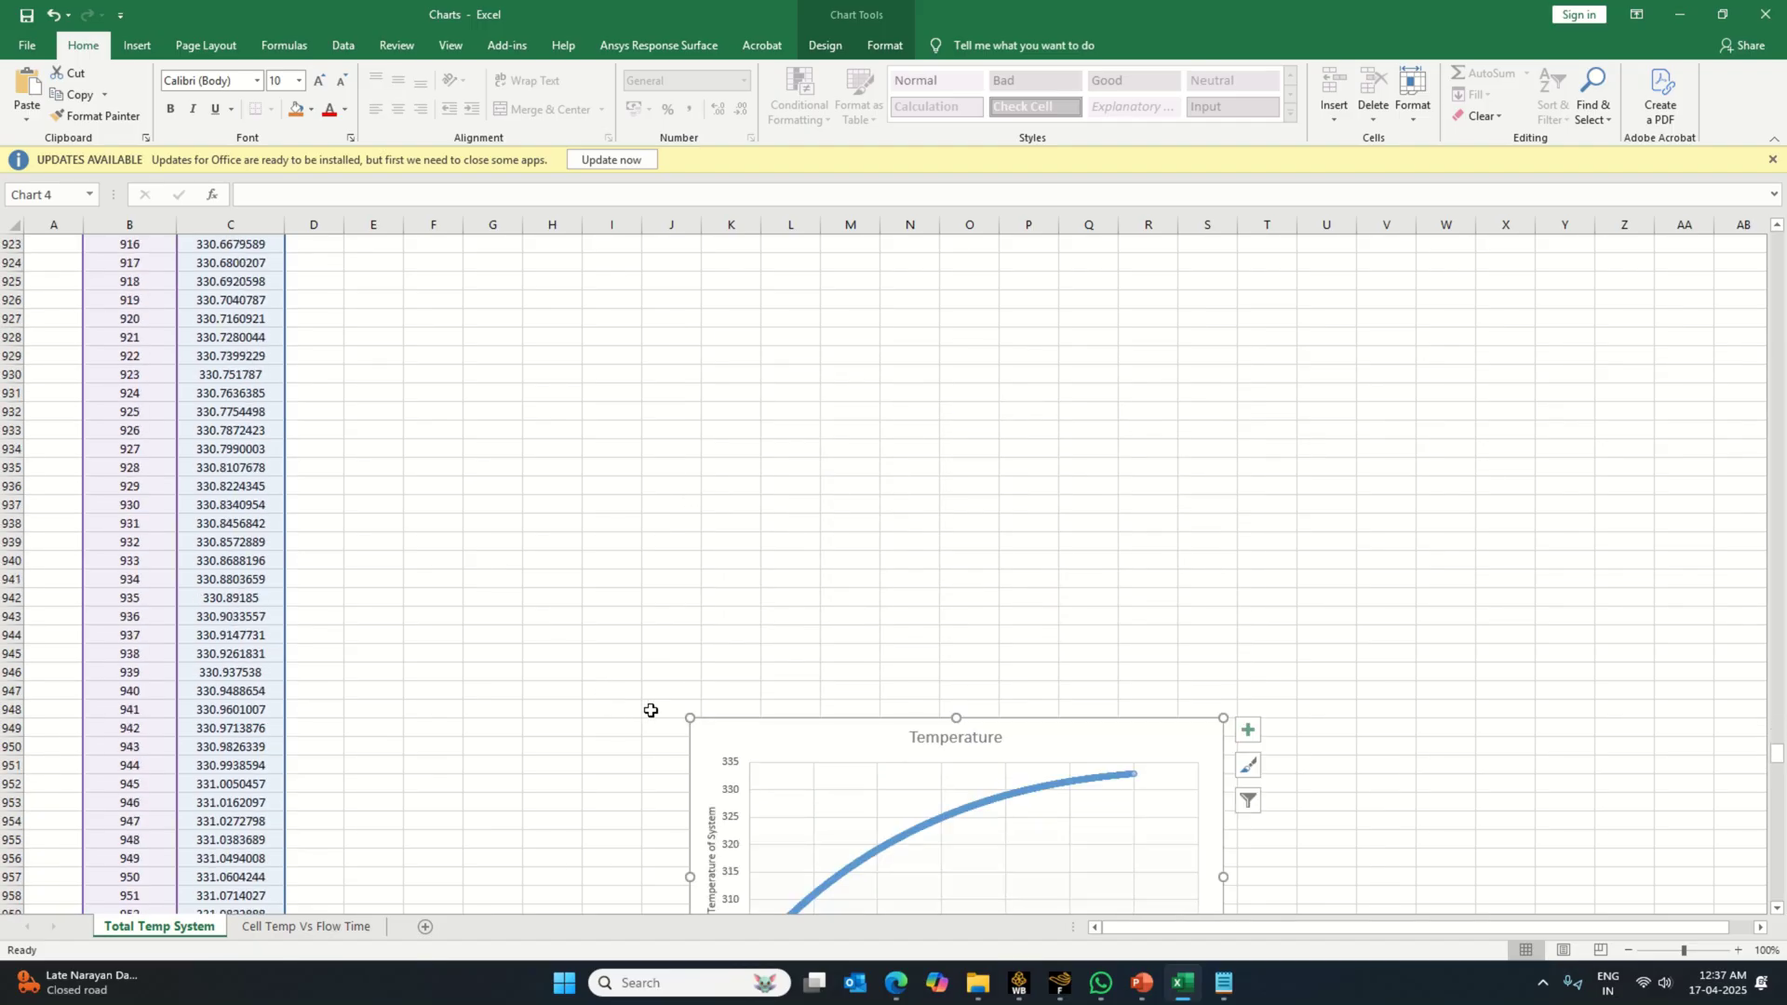
# Step: Move the Temperature chart up the Total Temp System sheet so that it starts at about row 851
pyautogui.moveTo(881, 612); pyautogui.dragTo(866, 238)
pyautogui.scroll(3, 703, 645)
pyautogui.scroll(5, 717, 632)
pyautogui.moveTo(745, 702); pyautogui.dragTo(688, 276)
pyautogui.scroll(10, 639, 563)
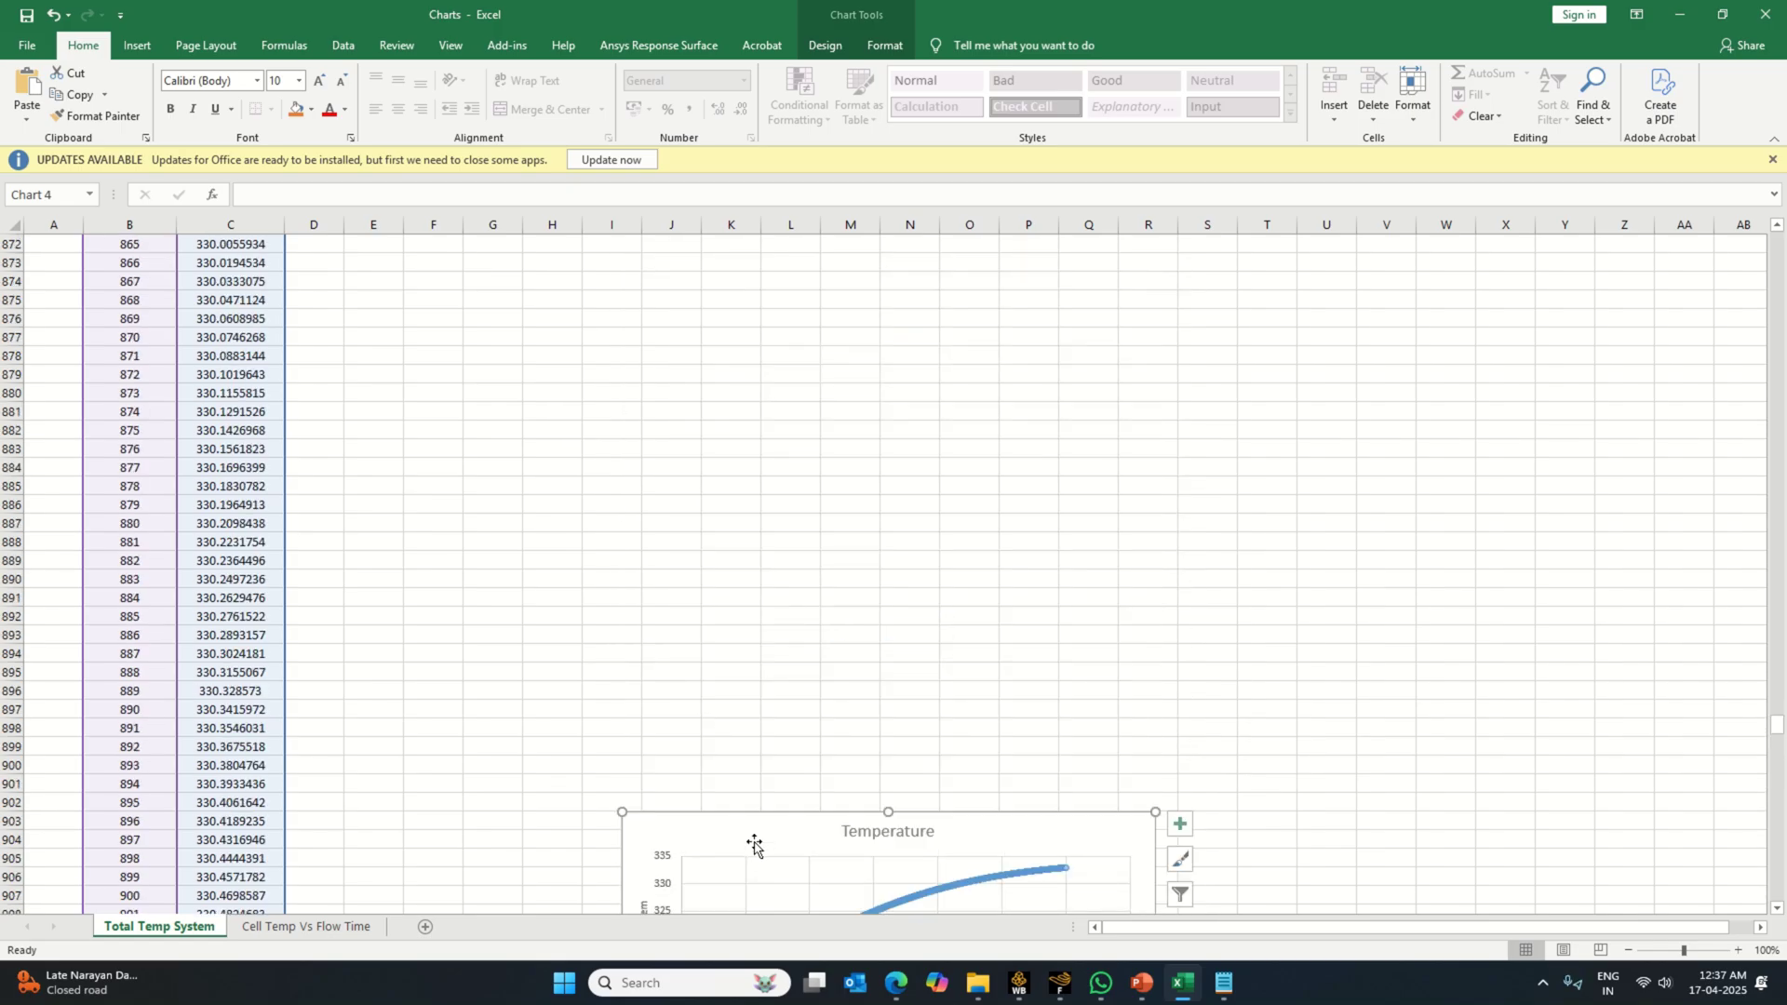
pyautogui.moveTo(750, 846); pyautogui.dragTo(770, 357)
pyautogui.scroll(9, 759, 499)
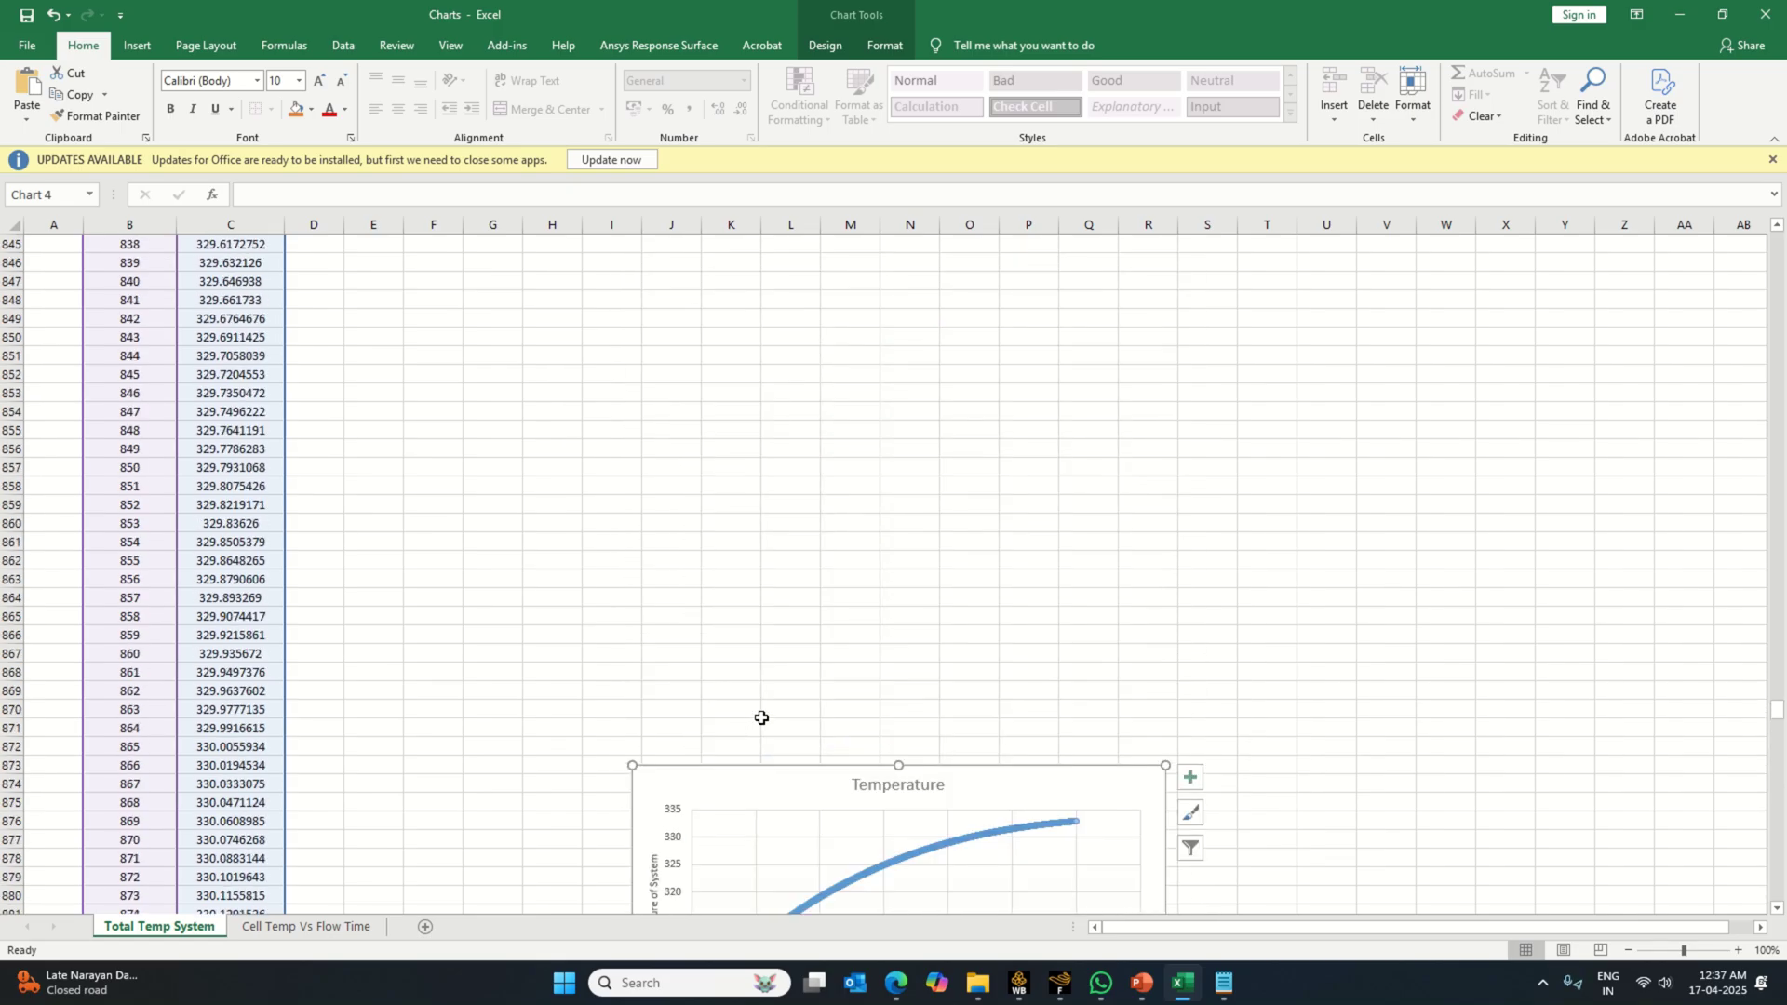
pyautogui.moveTo(763, 786); pyautogui.dragTo(765, 374)
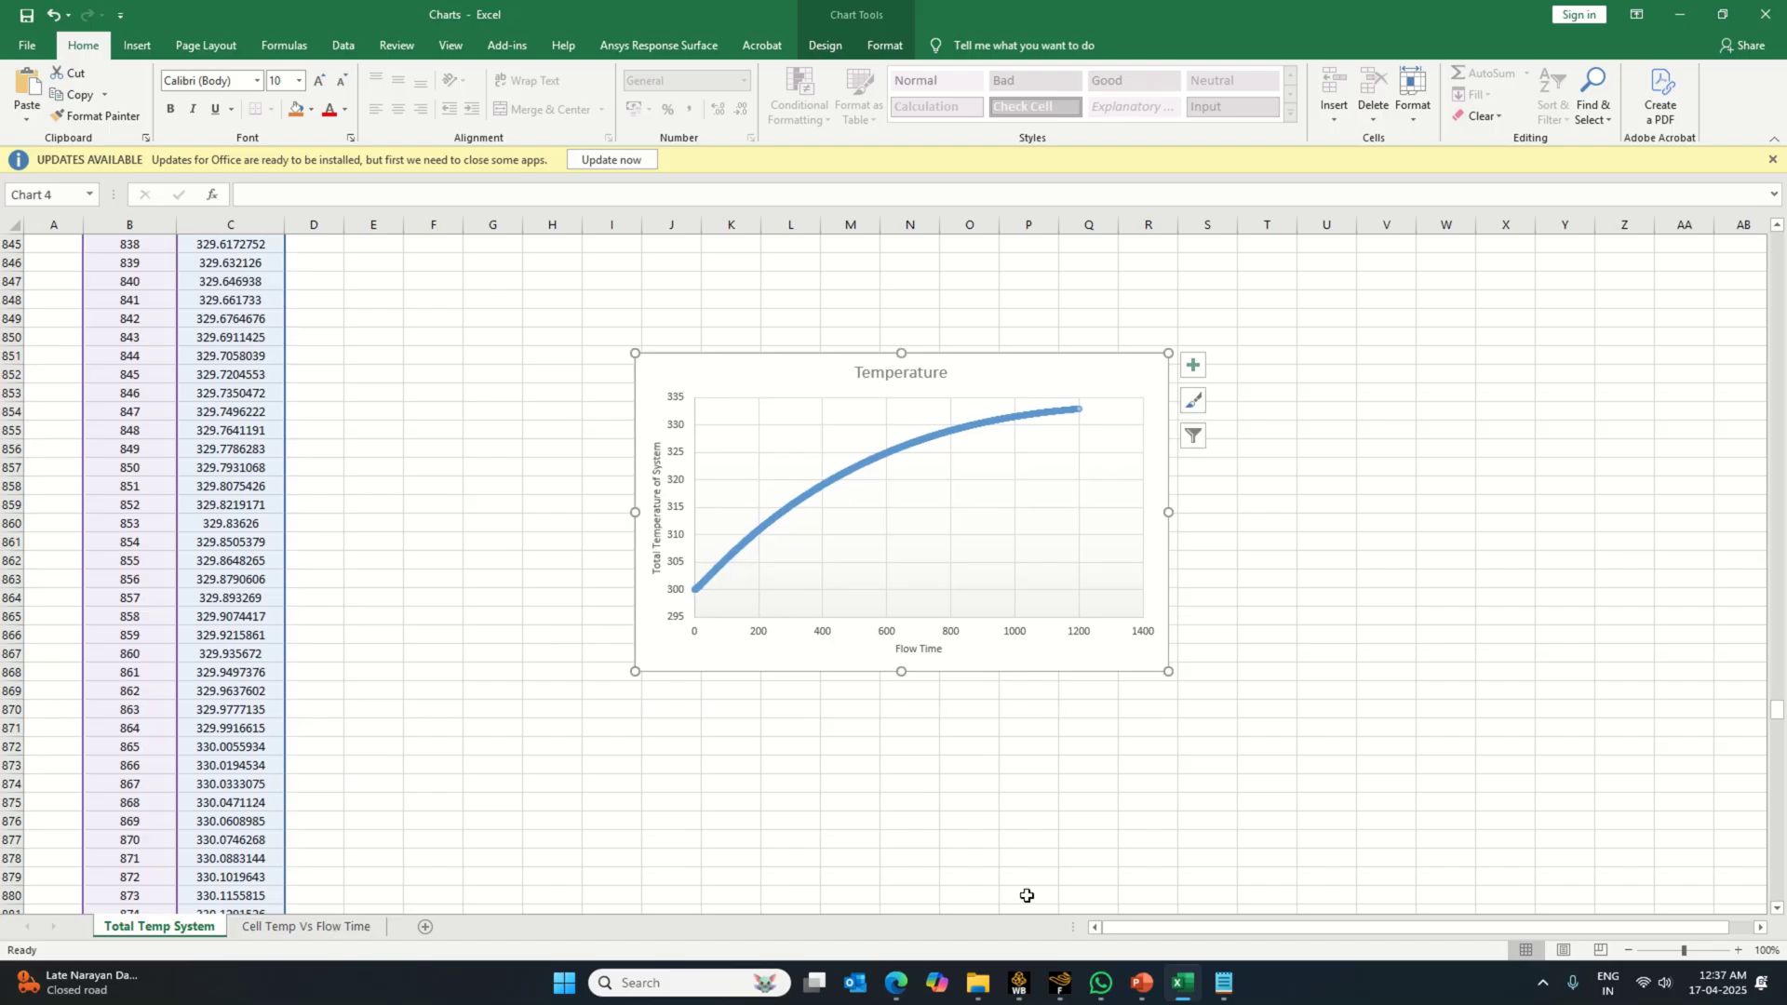
# Step: Open system-temp-report-def-0-rfile.out from the 9 cell pcm images folder in Notepad
pyautogui.moveTo(989, 984)
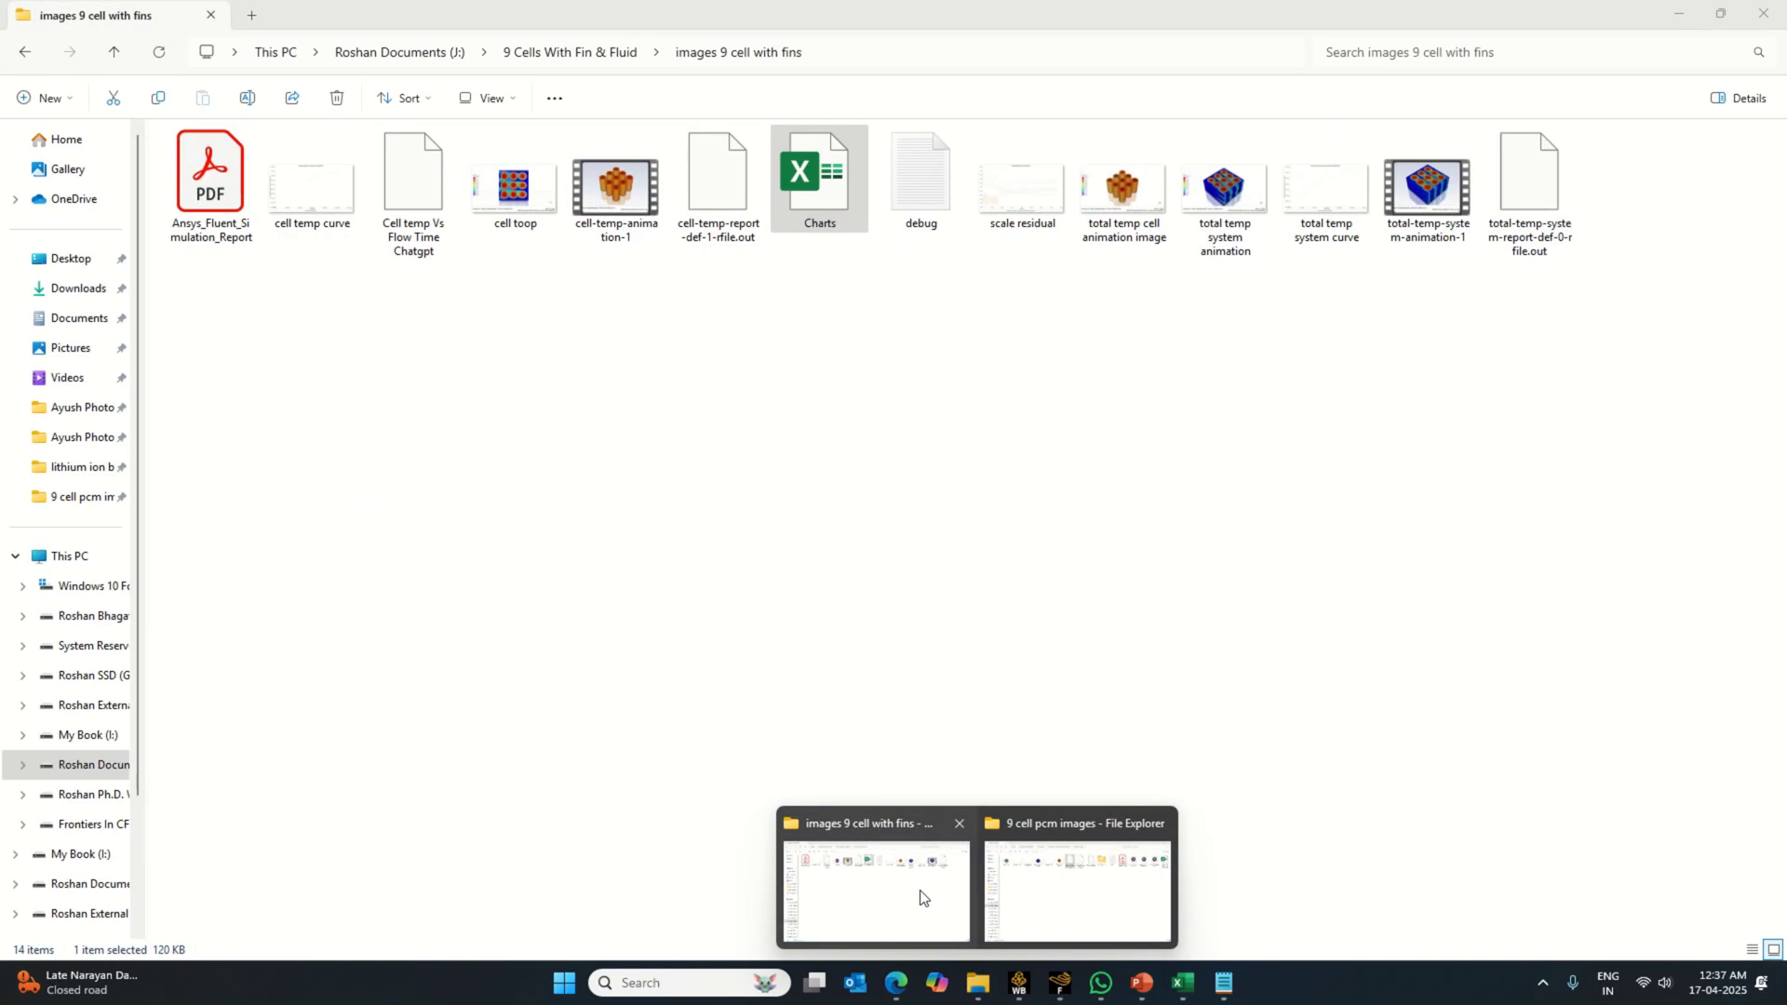
pyautogui.click(1000, 894)
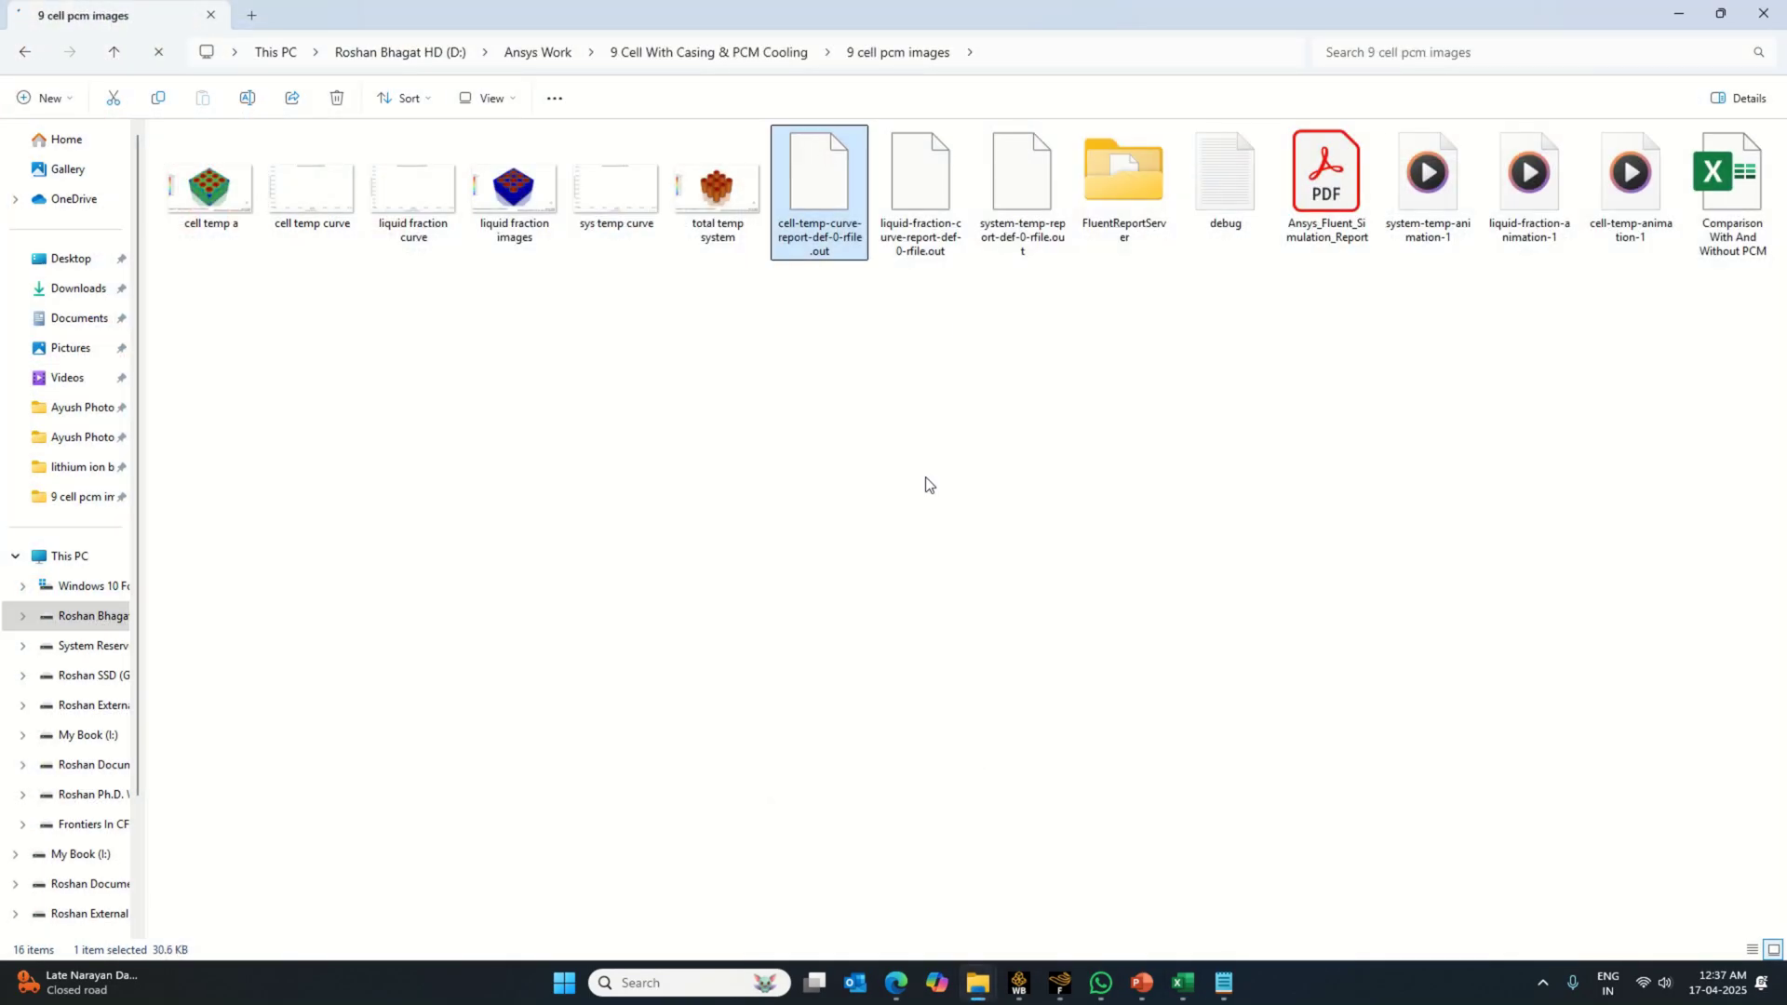
pyautogui.rightClick(998, 177)
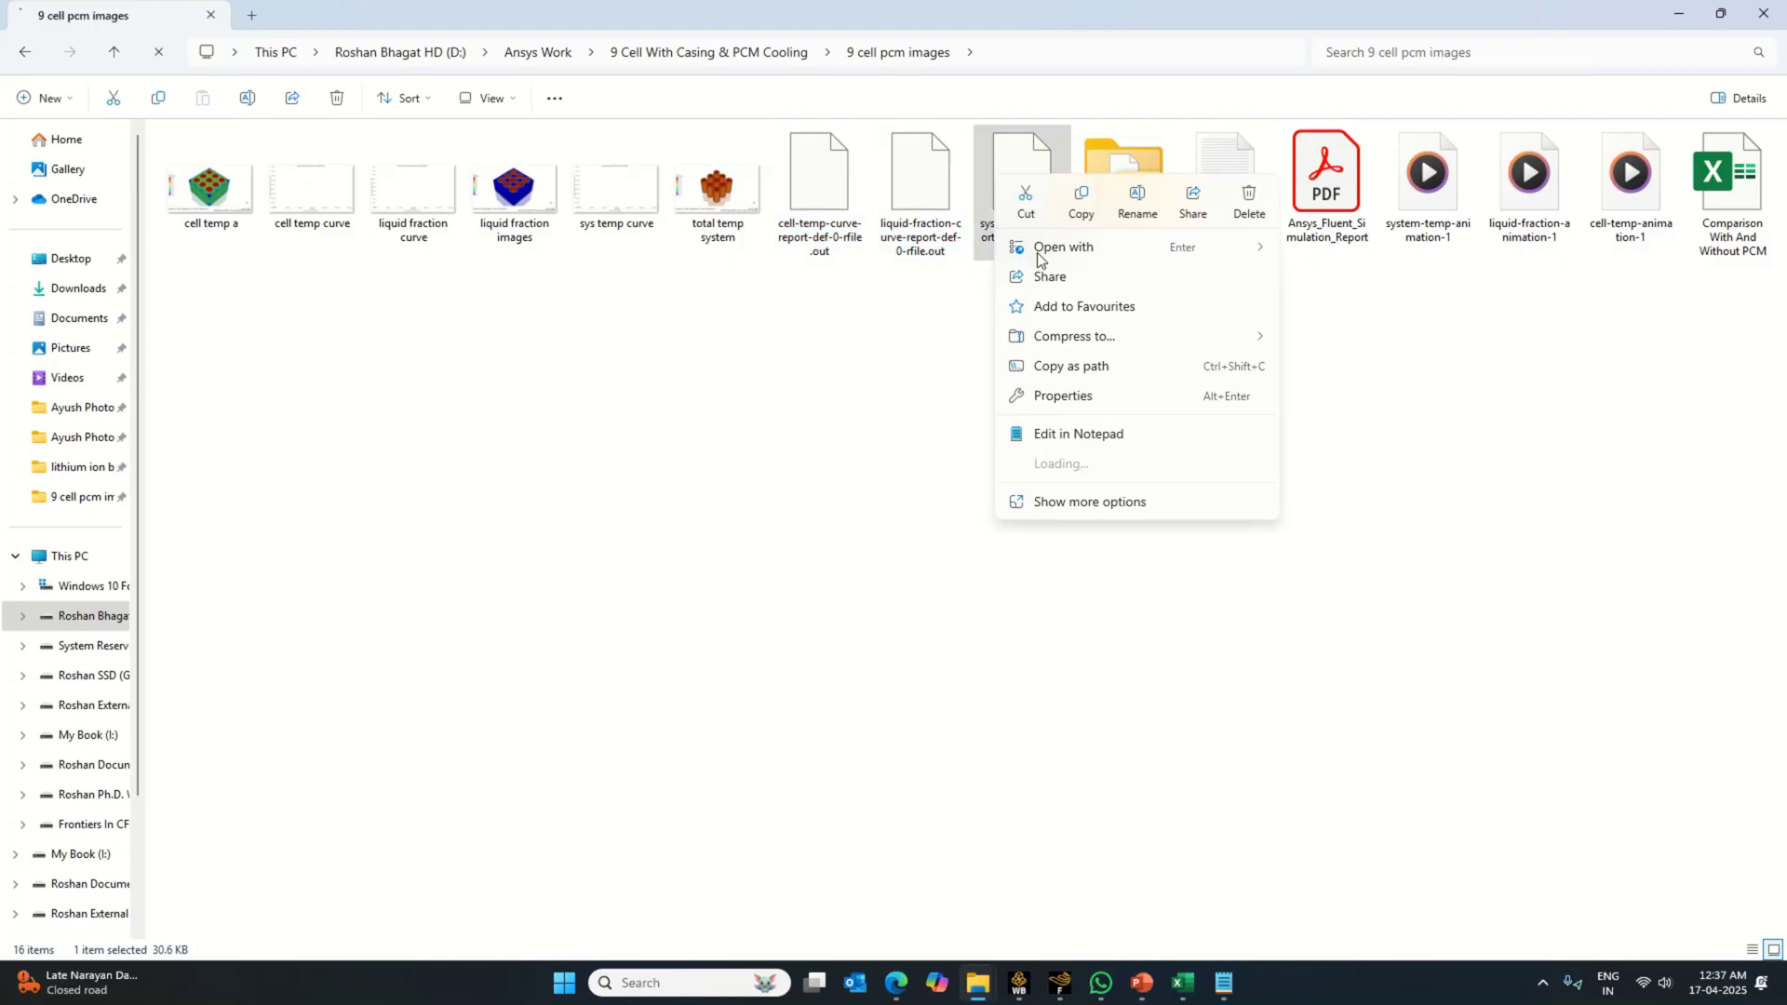
pyautogui.moveTo(1240, 245)
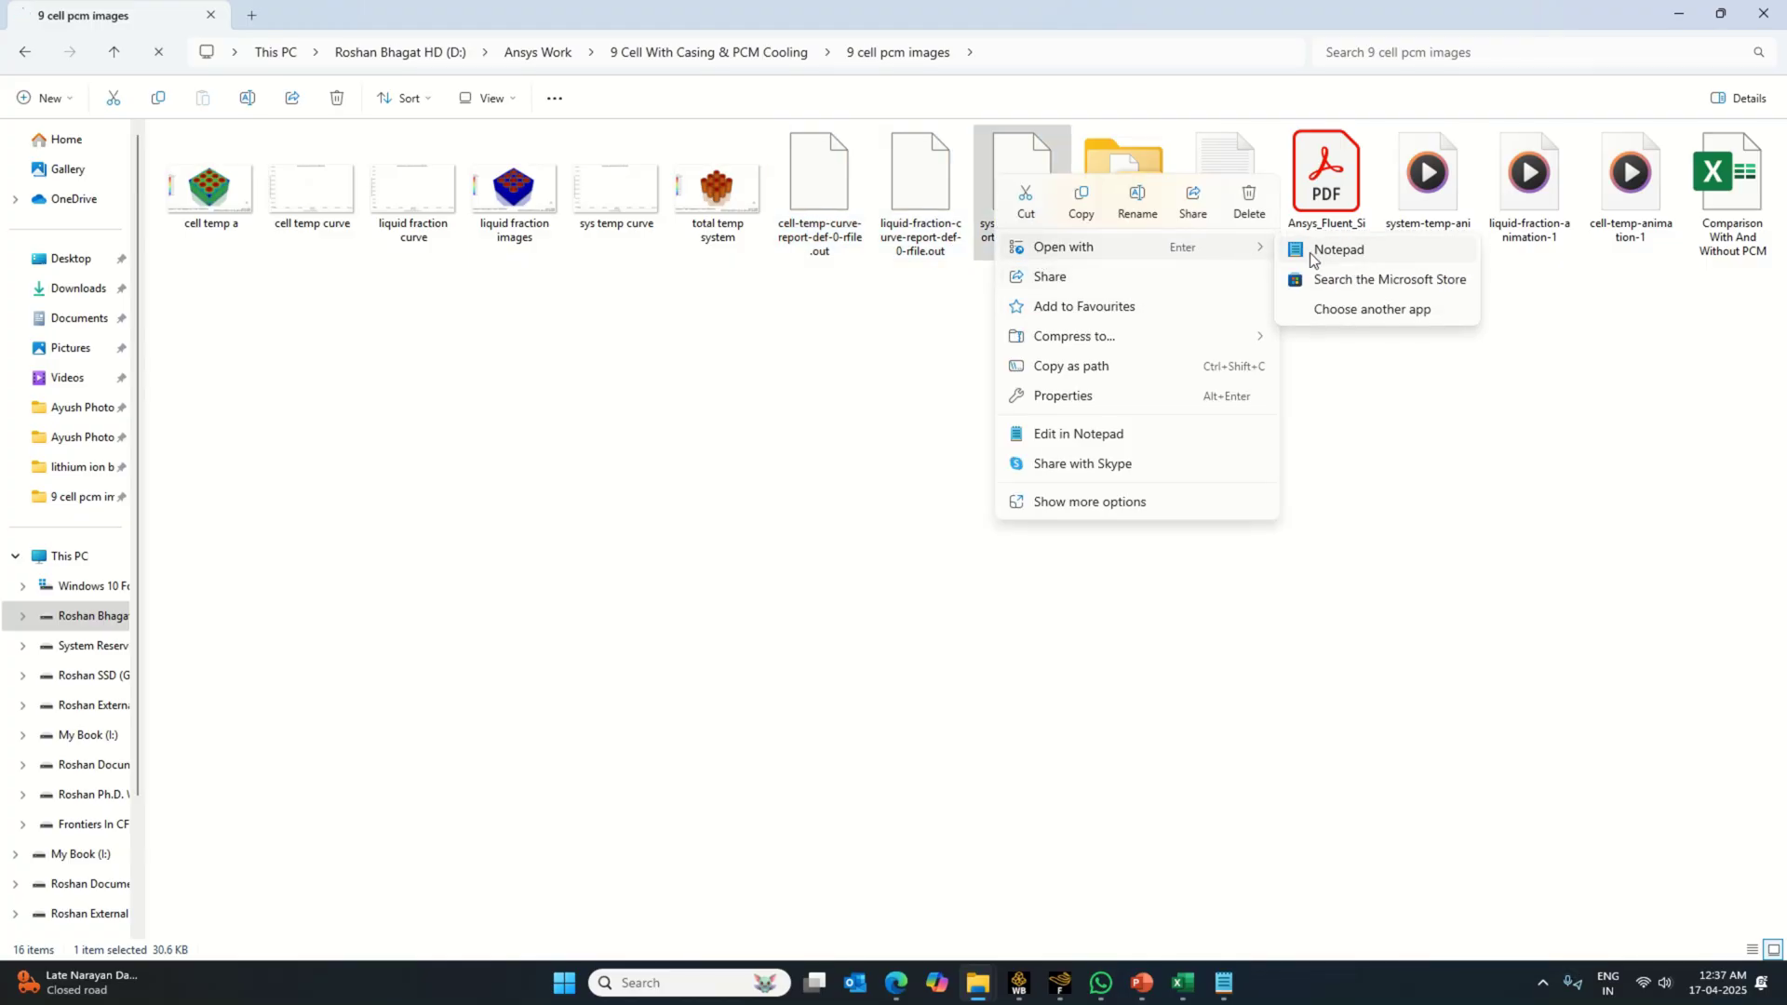
pyautogui.click(1314, 244)
# Step: Copy all data rows of the system temperature report file, through time step 1200
pyautogui.moveTo(143, 264); pyautogui.dragTo(393, 845)
pyautogui.rightClick(294, 519)
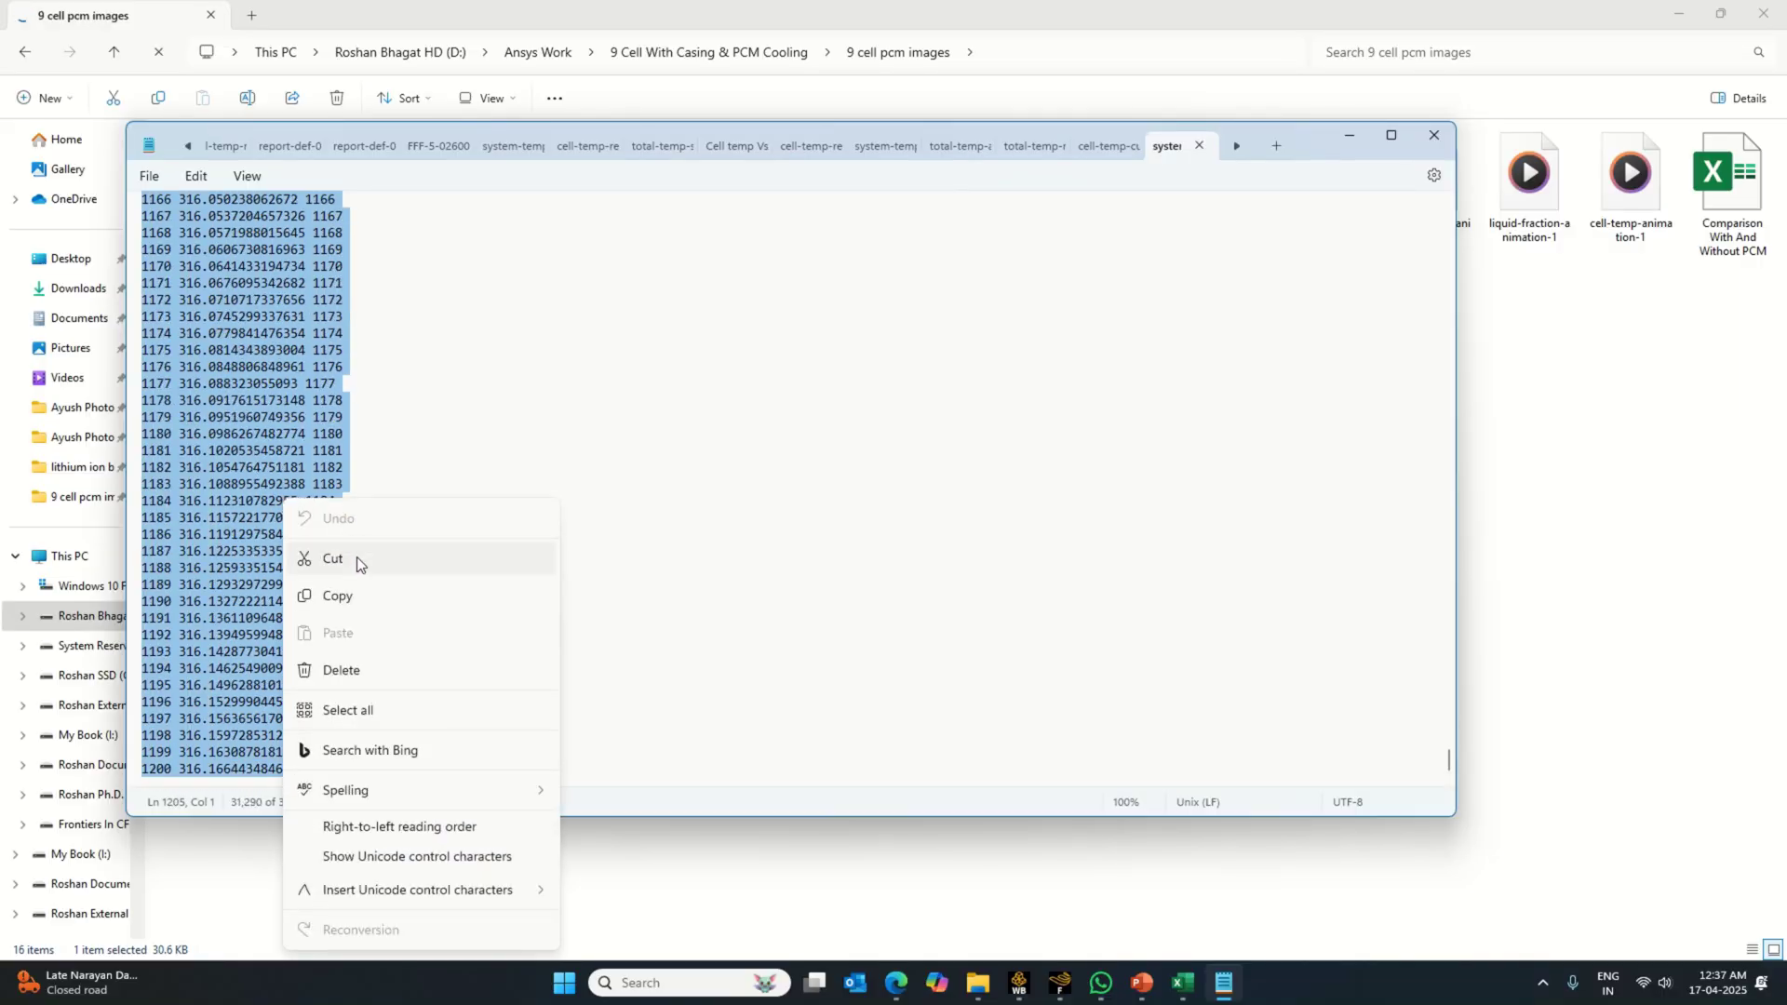
pyautogui.click(357, 592)
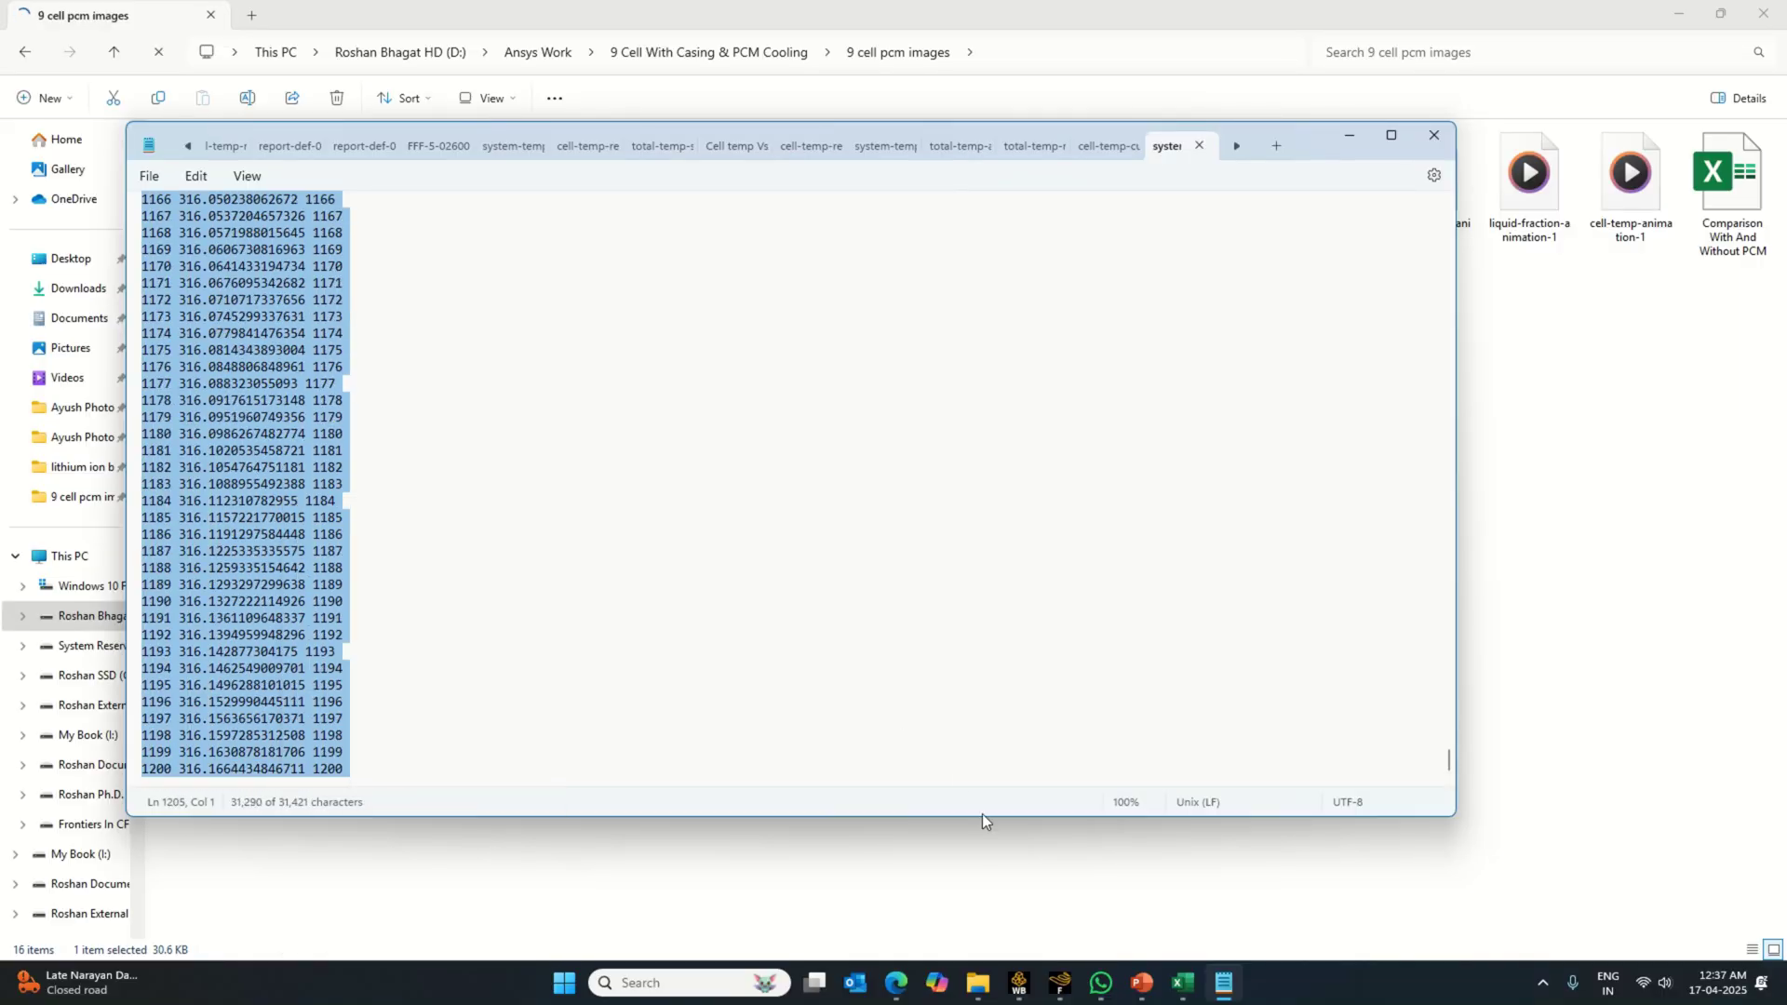
# Step: Paste the copied system temperature data into the Total Temp System sheet of the Charts workbook, starting at cell E7
pyautogui.click(1183, 985)
pyautogui.scroll(12, 632, 684)
pyautogui.scroll(20, 581, 670)
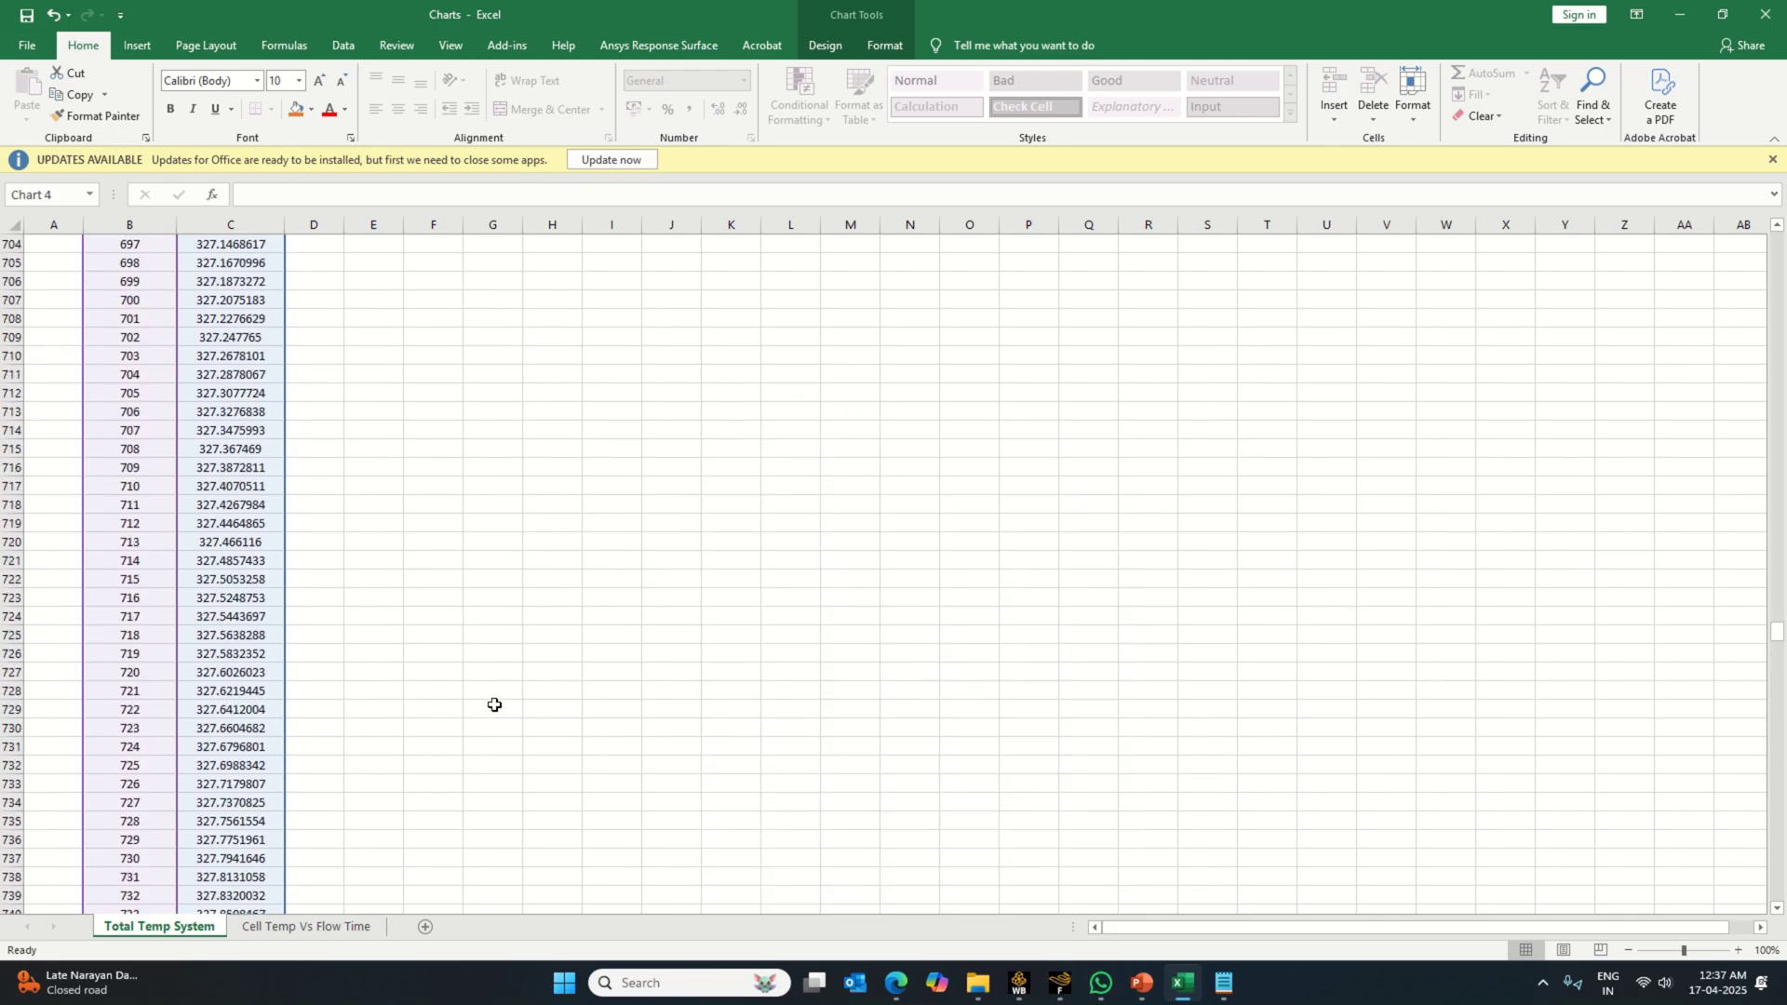
pyautogui.moveTo(1773, 631); pyautogui.dragTo(1777, 234)
pyautogui.click(330, 357)
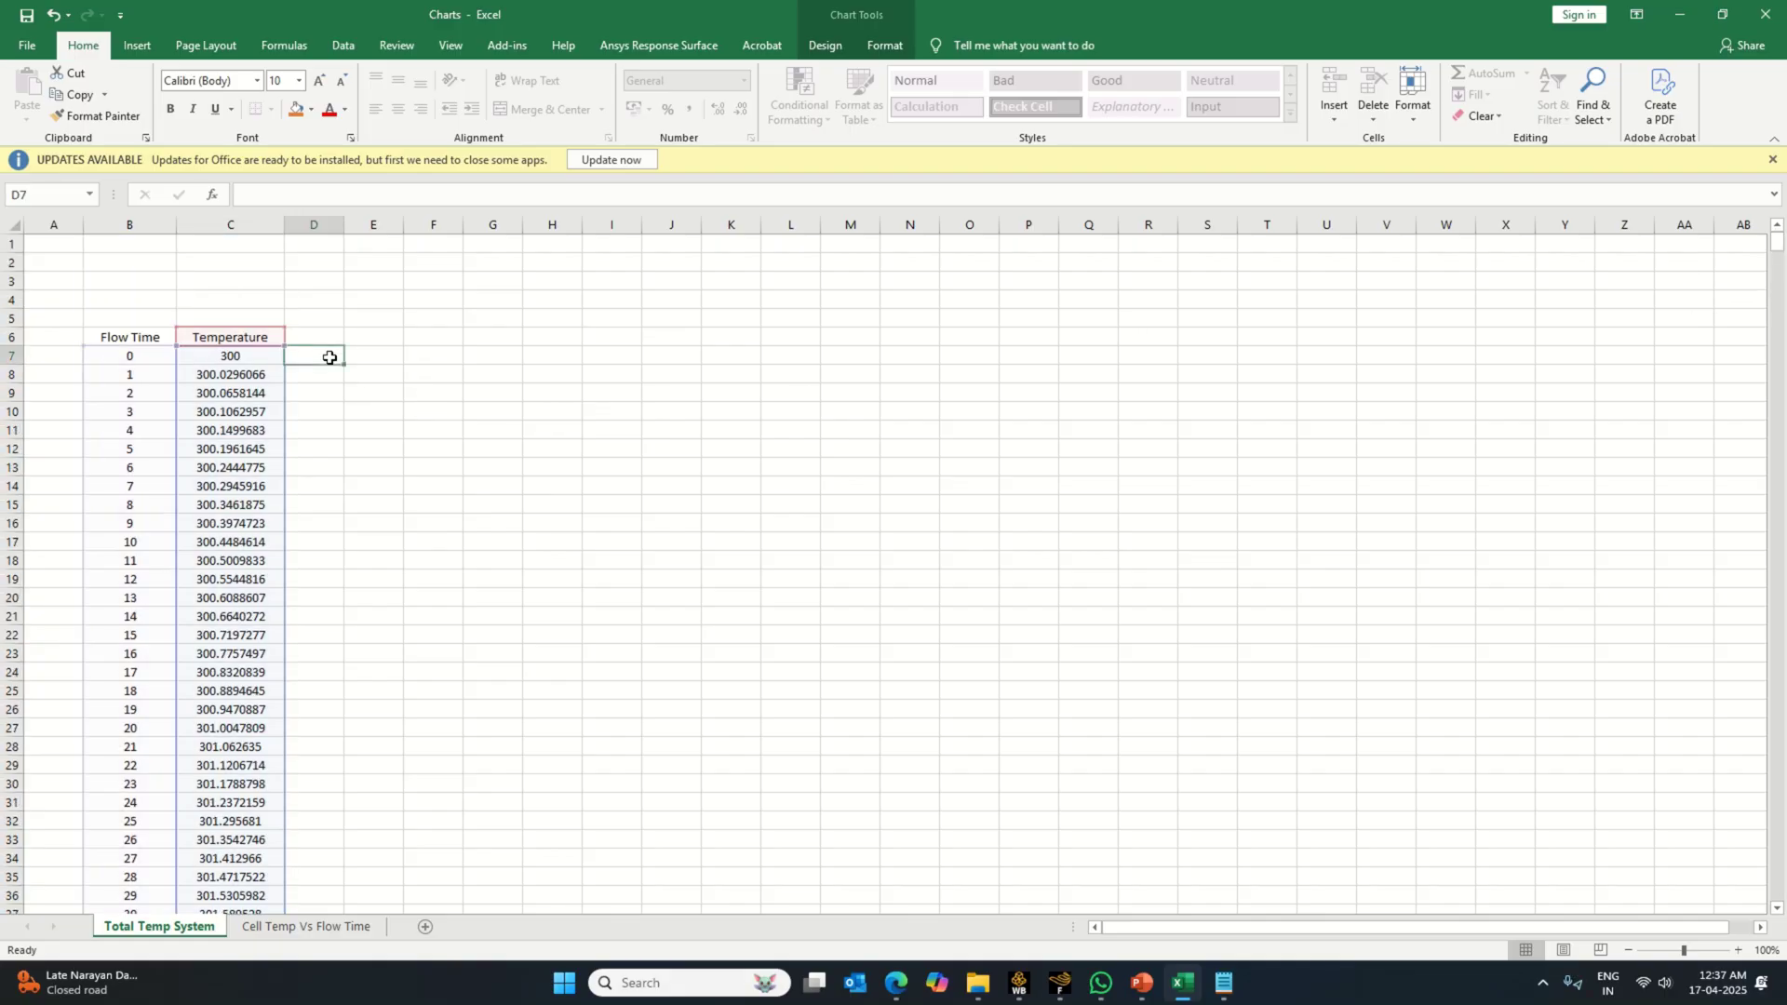
pyautogui.click(375, 353)
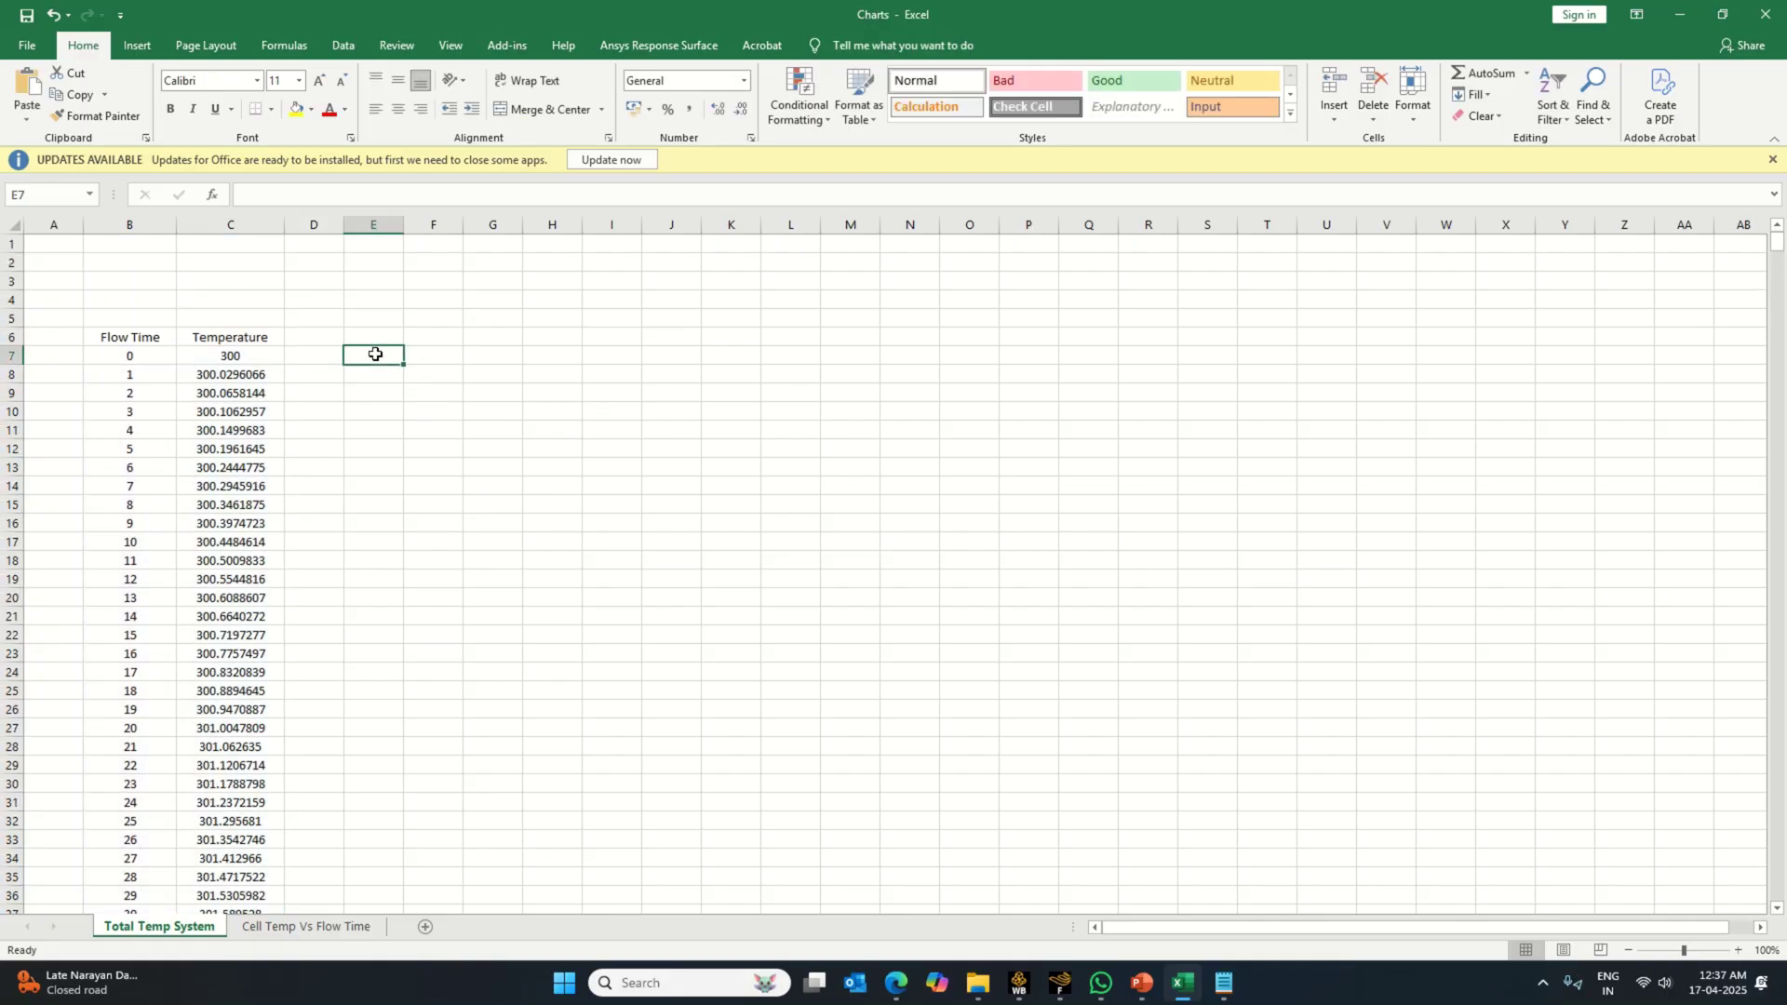
pyautogui.hotkey('ctrl', 'v')
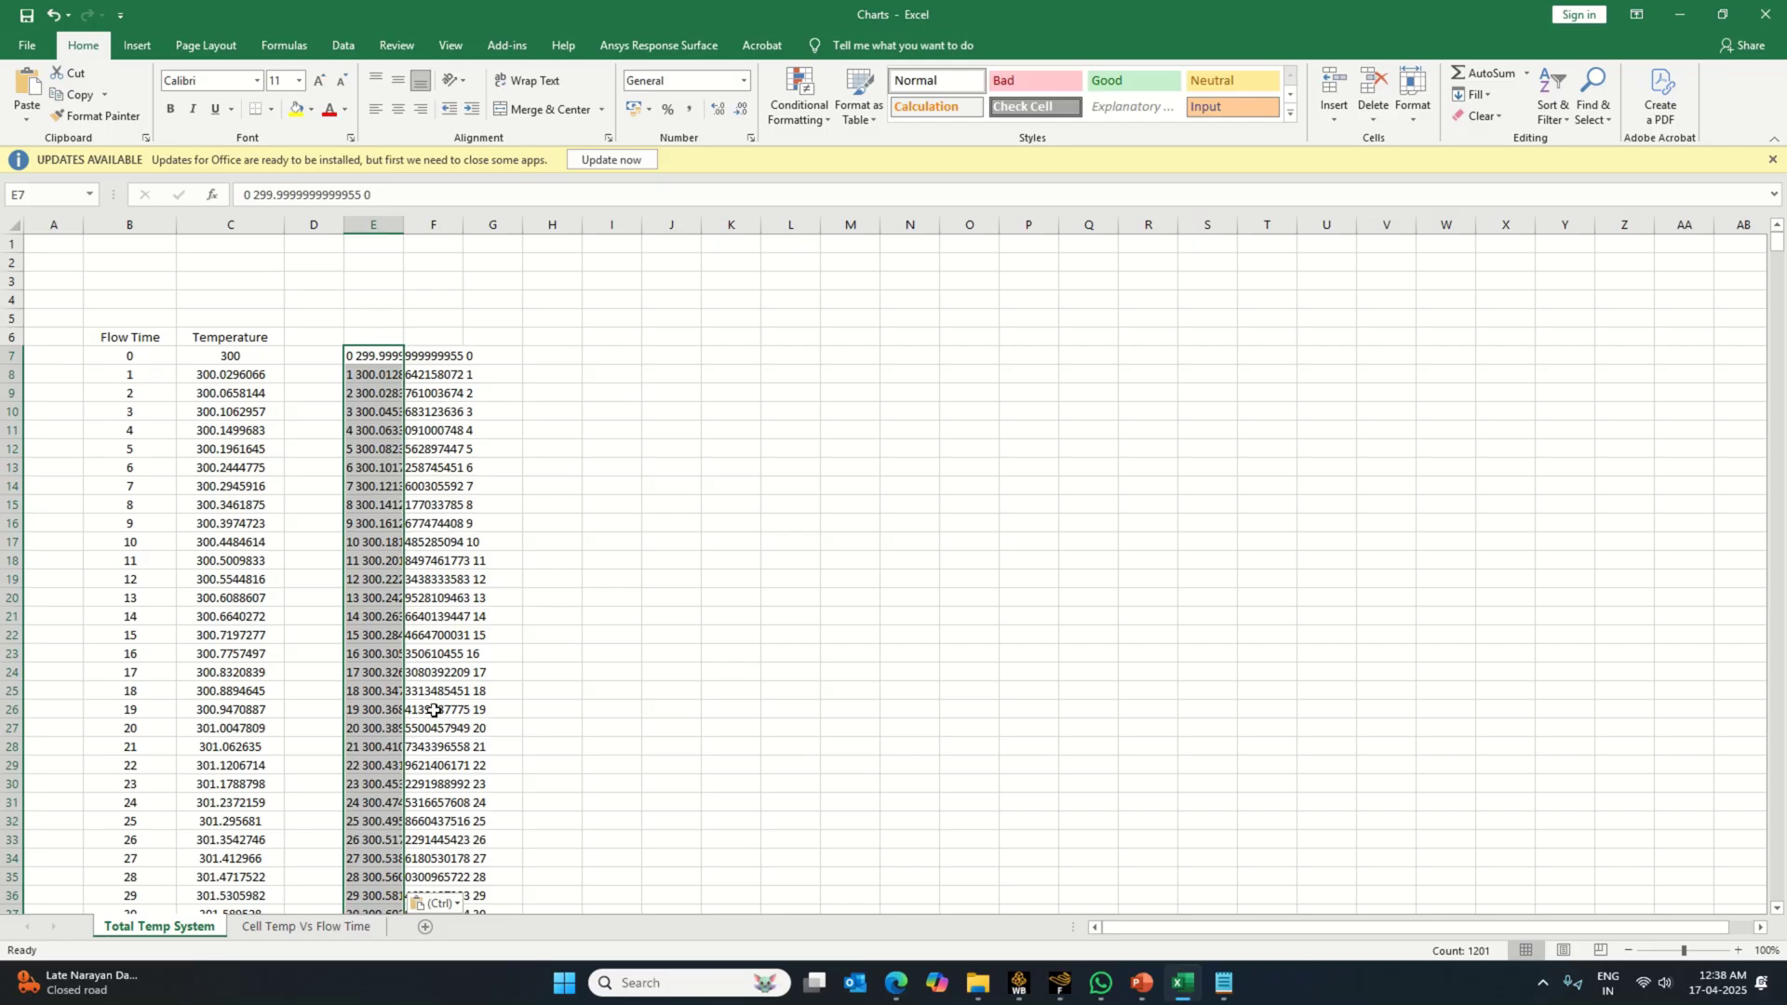
# Step: Split the pasted data into separate columns with the Text Import Wizard, using space as the delimiter and treating consecutive delimiters as one
pyautogui.click(457, 902)
pyautogui.click(493, 888)
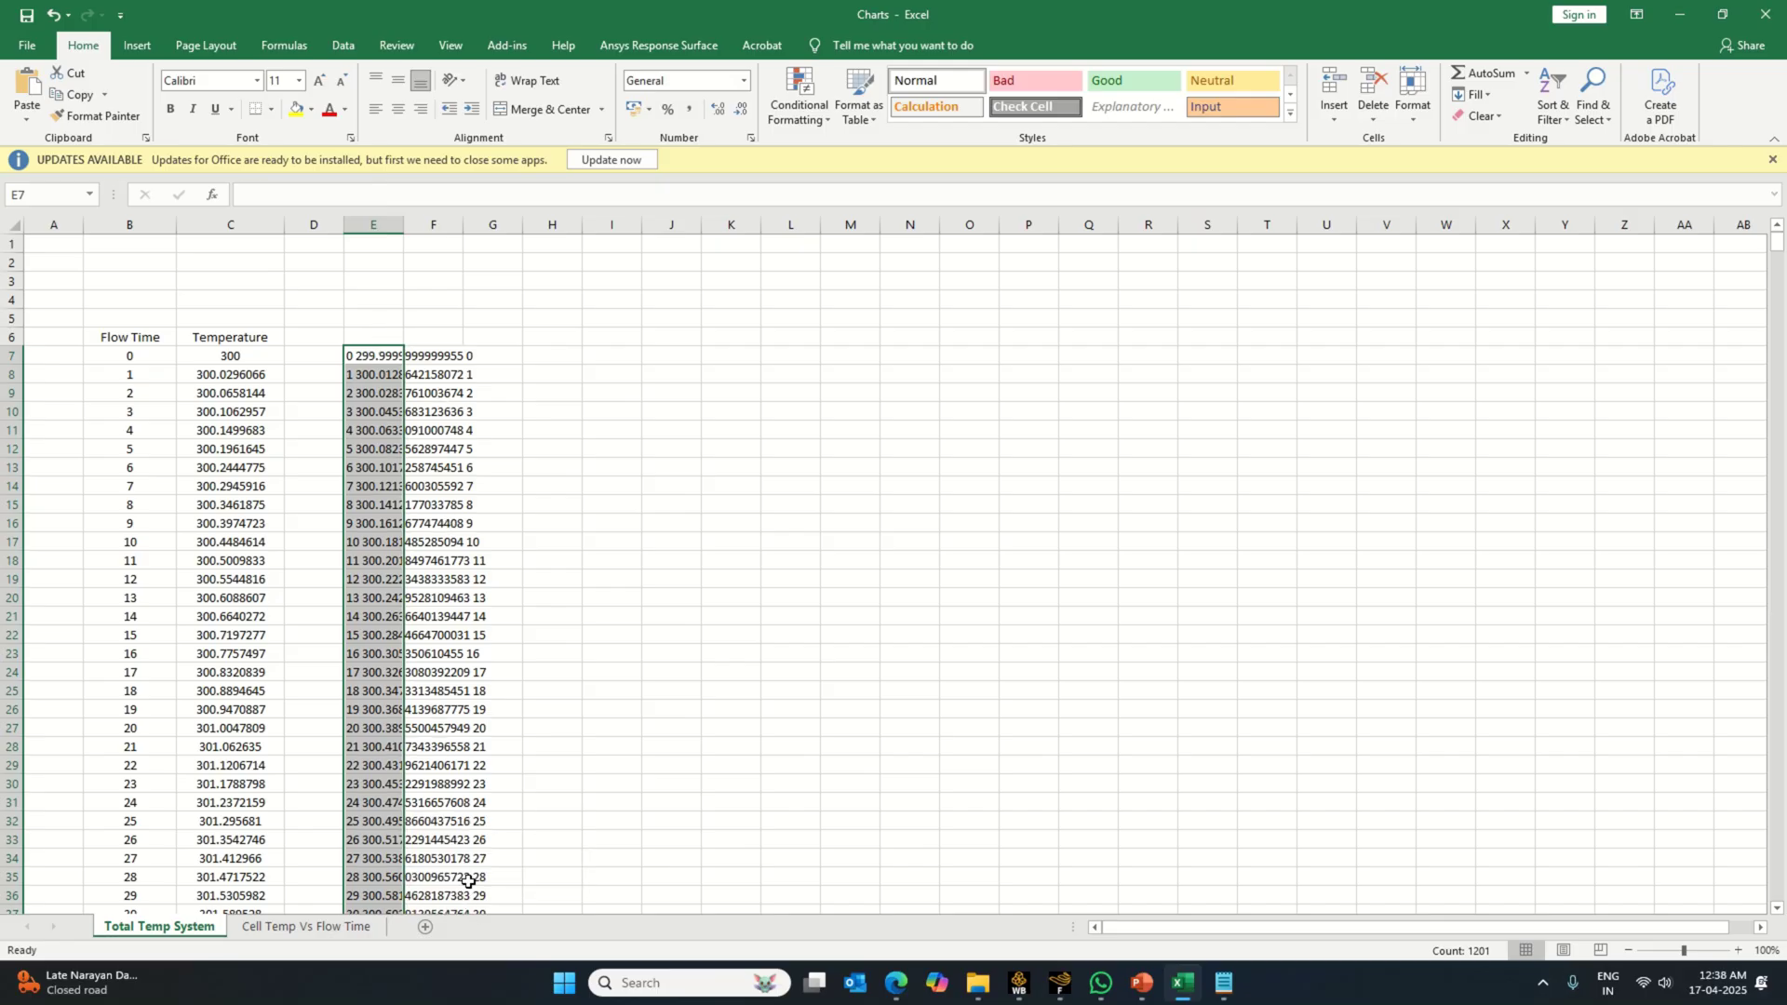
pyautogui.click(606, 936)
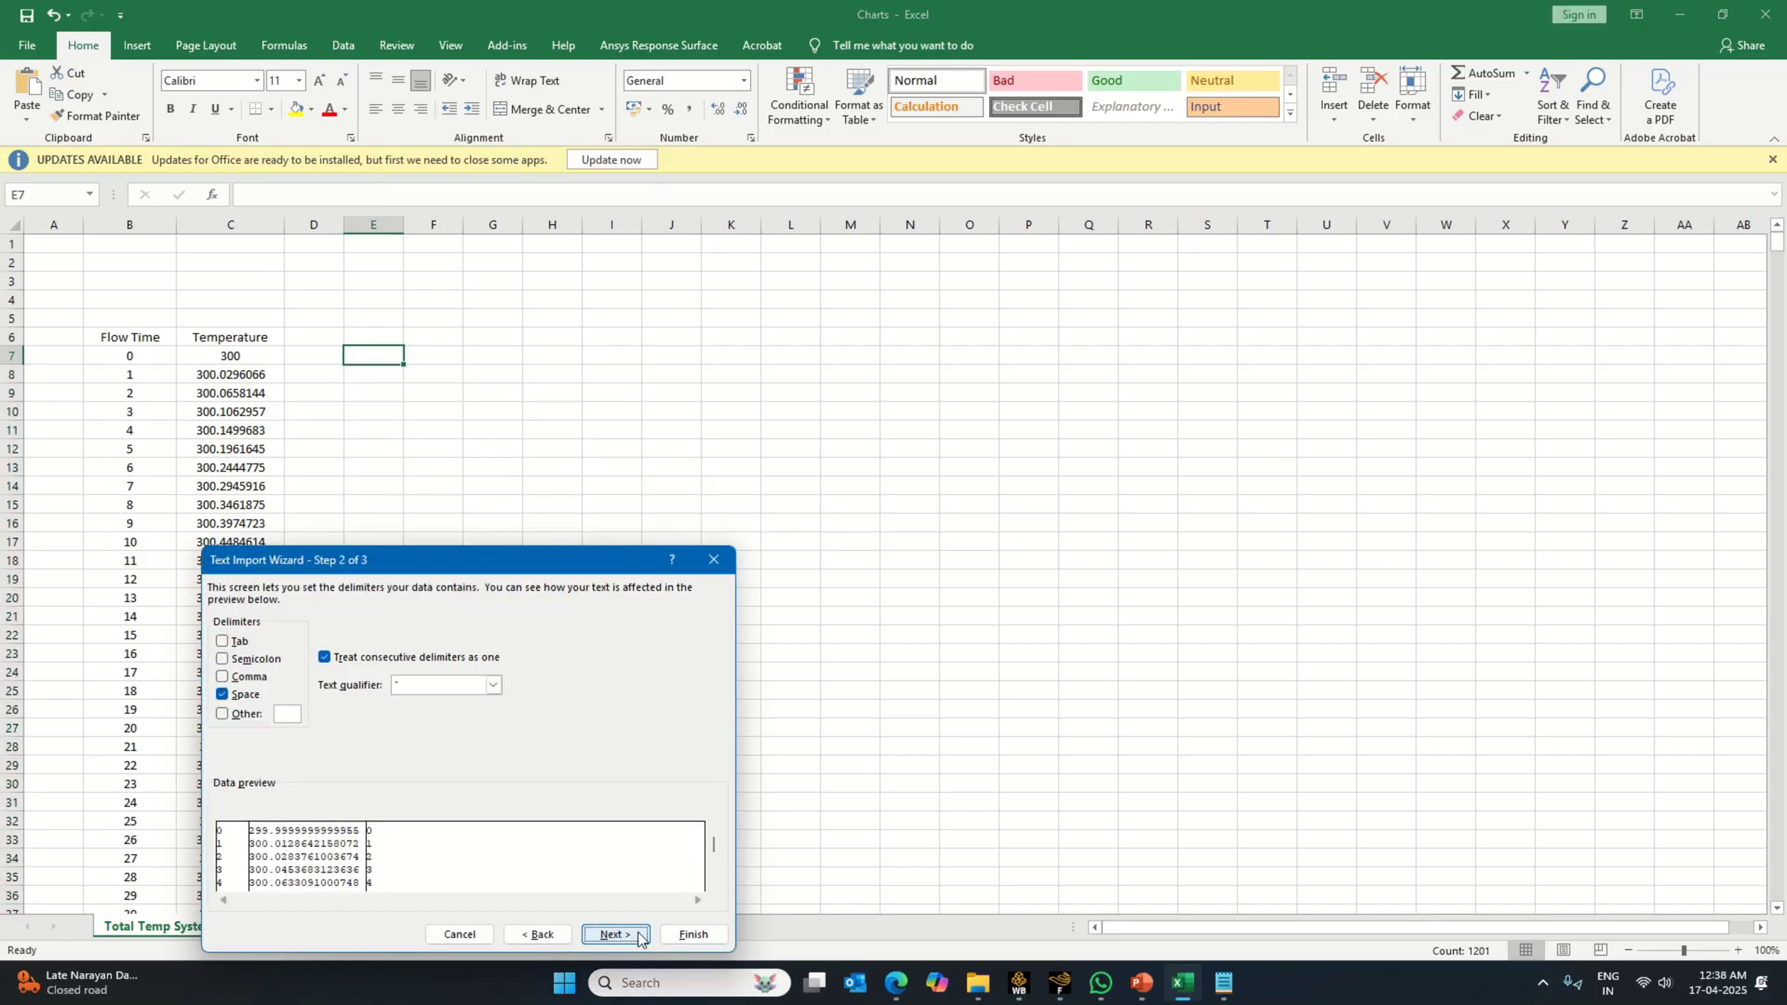
pyautogui.click(638, 936)
pyautogui.click(693, 935)
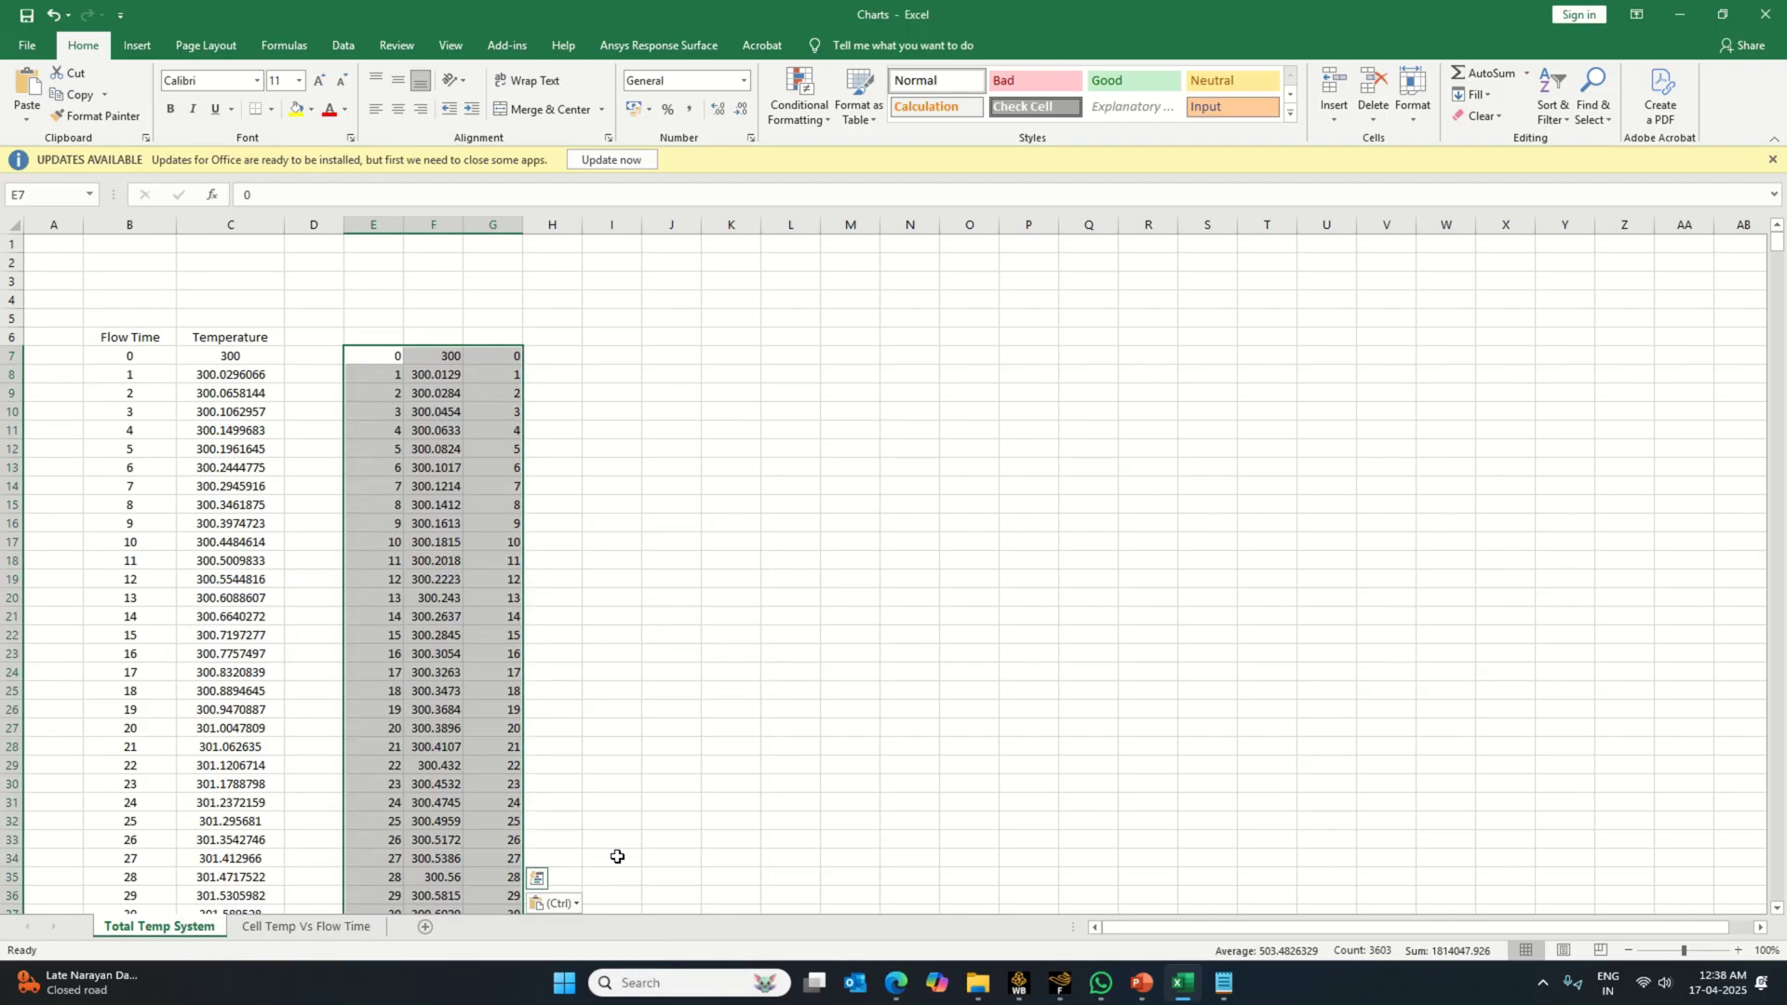
# Step: Delete the repeated time-step column G, and columns D and E, from the Total Temp System sheet
pyautogui.click(488, 220)
pyautogui.rightClick(489, 220)
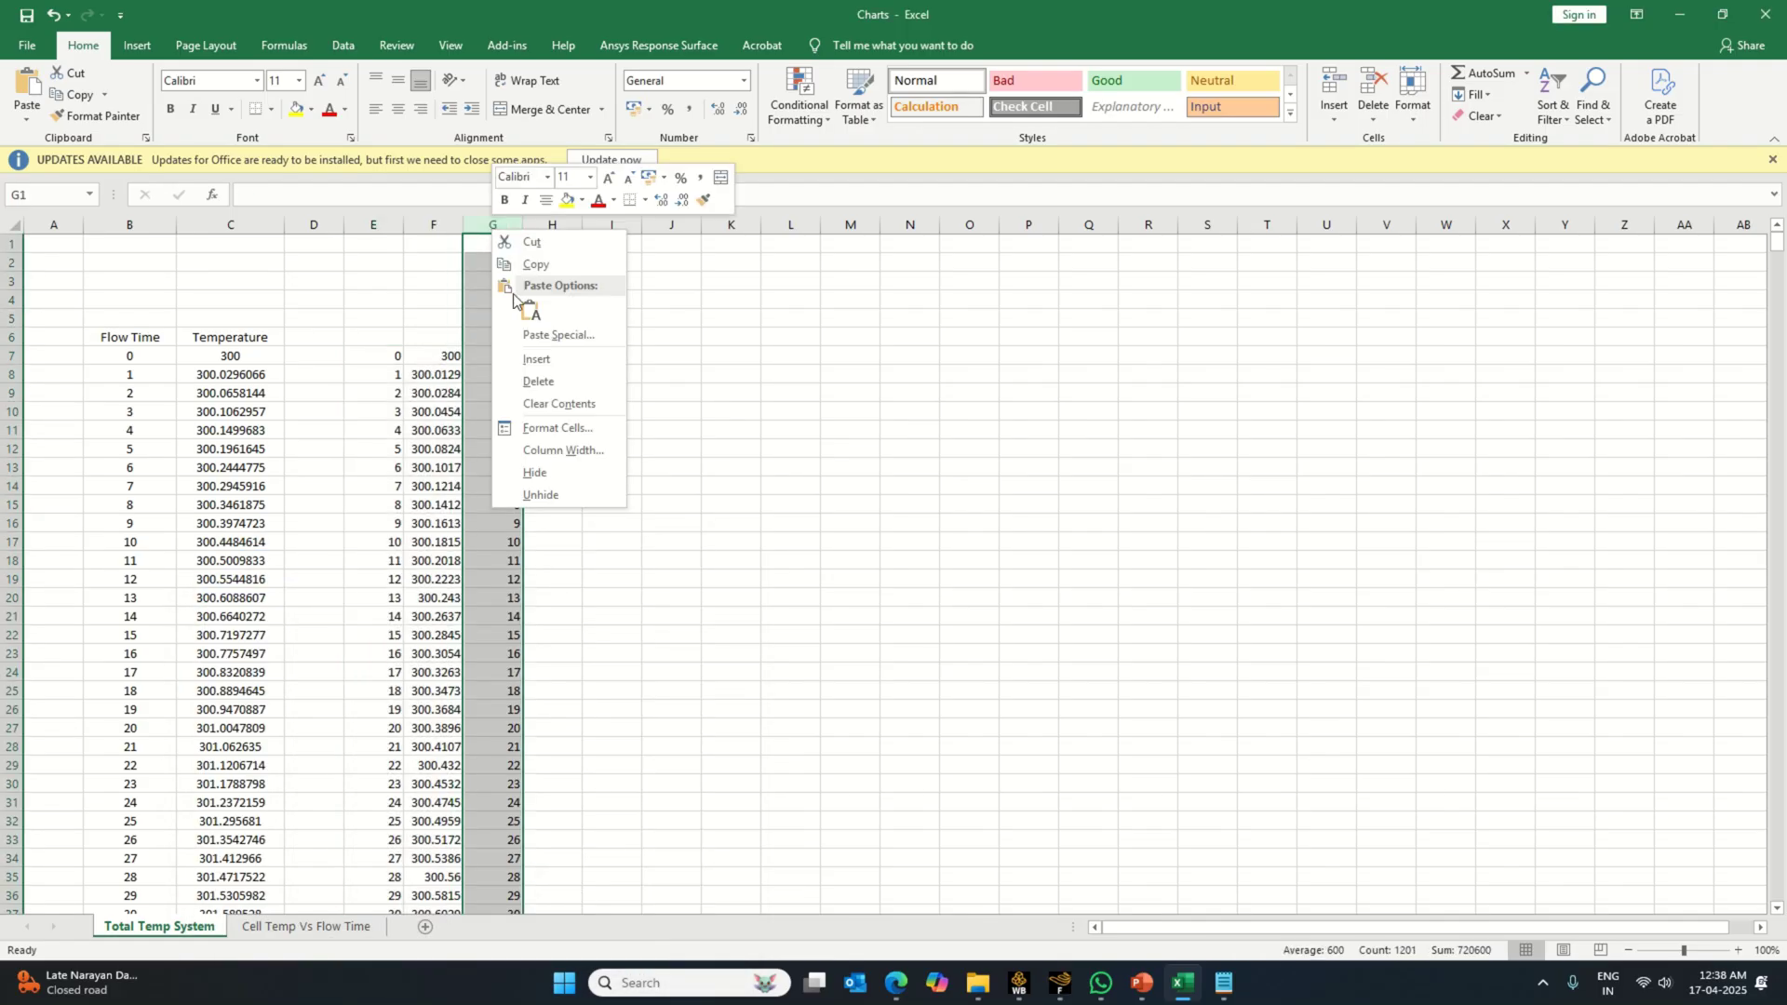
pyautogui.click(547, 389)
pyautogui.moveTo(373, 224); pyautogui.dragTo(314, 225)
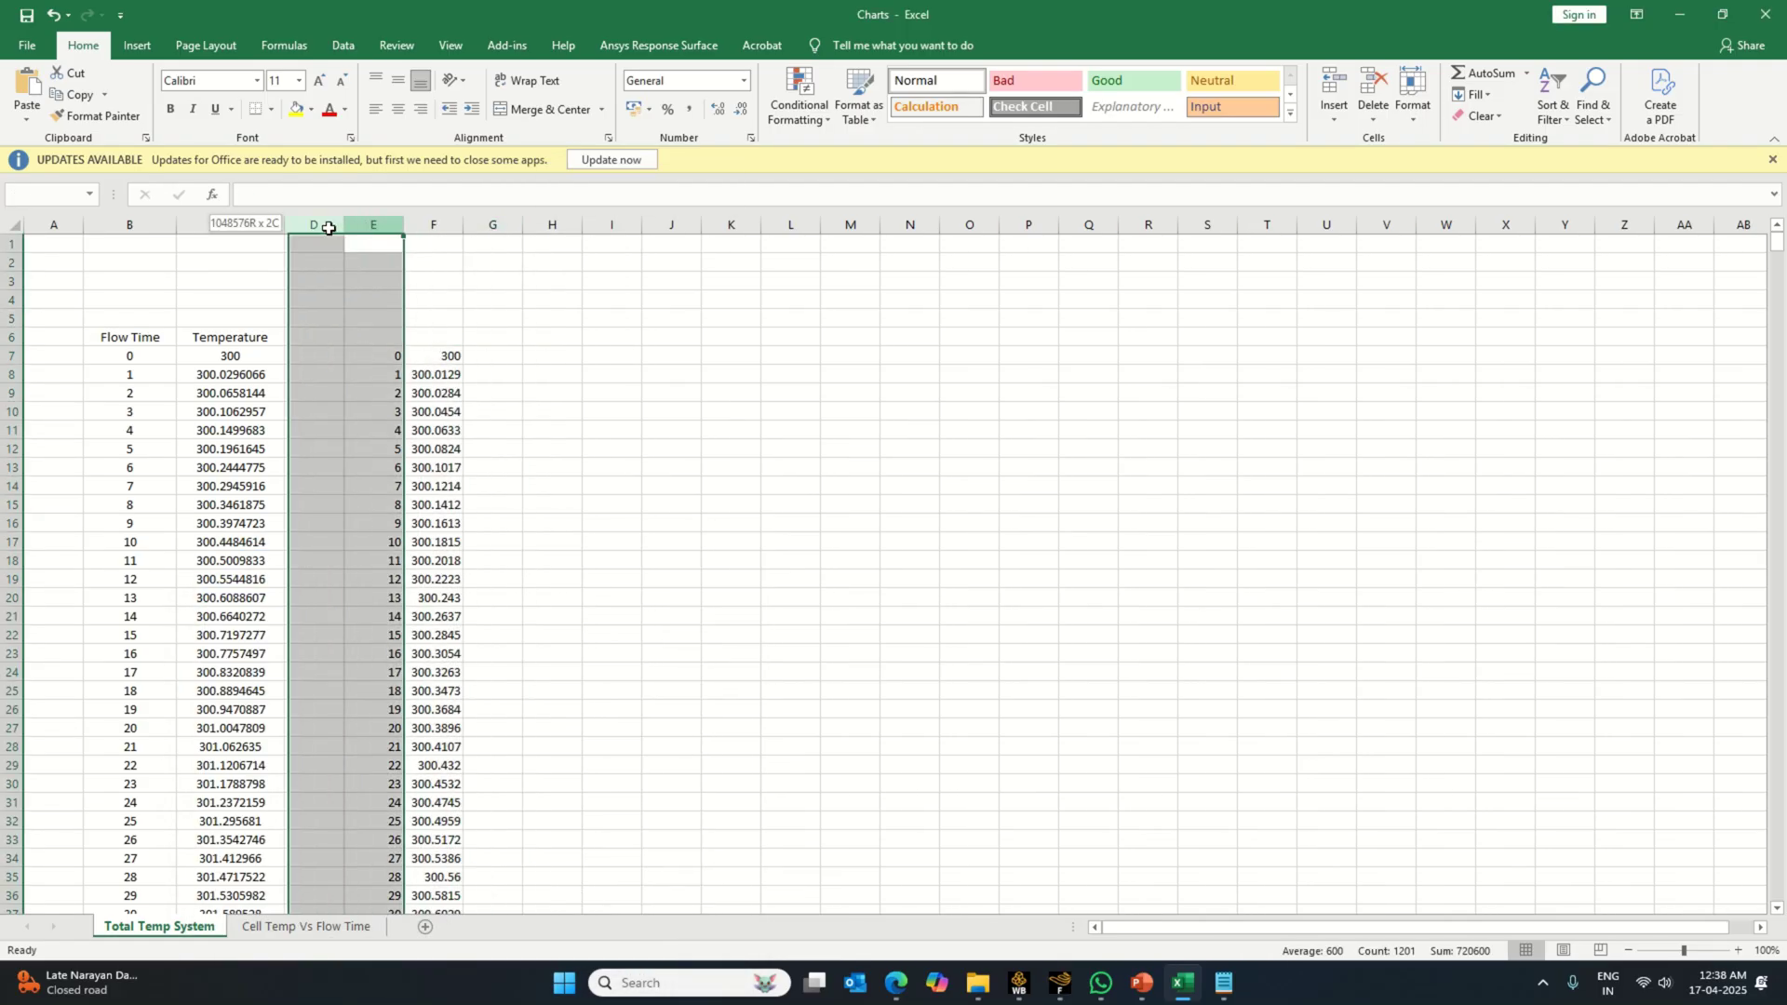
pyautogui.rightClick(310, 230)
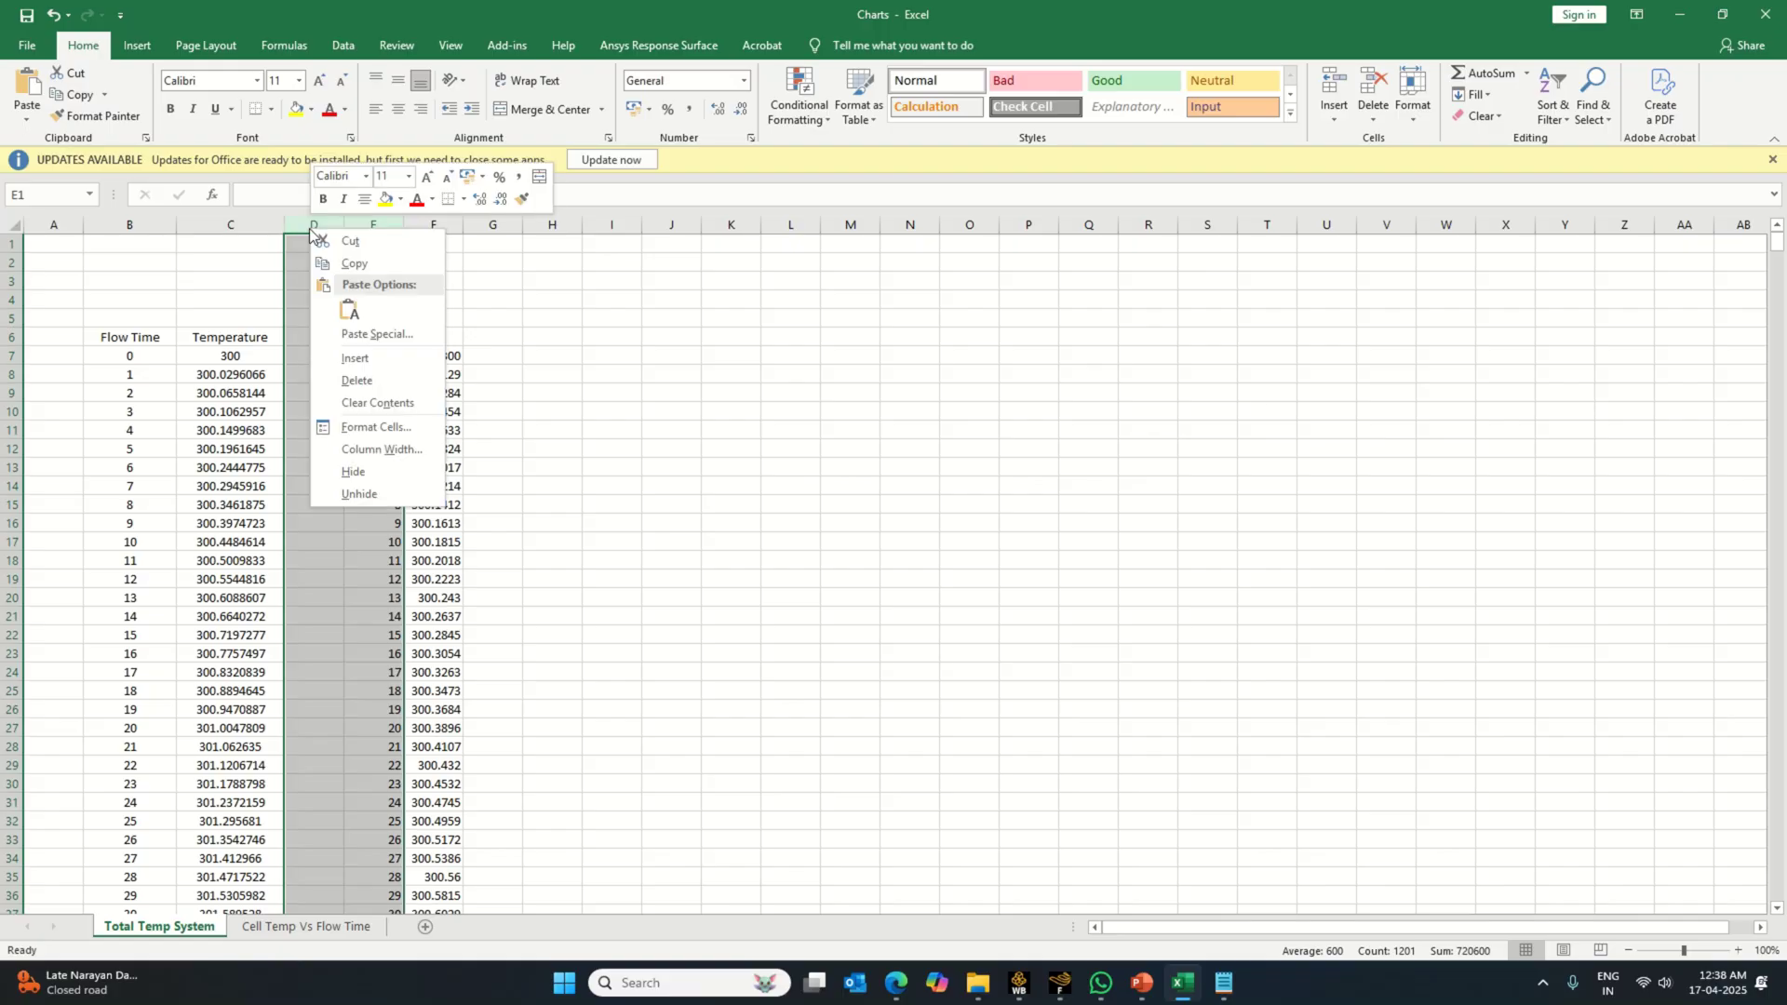
pyautogui.click(357, 380)
# Step: Change the temperature header in cell C6 to "Toal Temperature of System With Air"
pyautogui.click(240, 341)
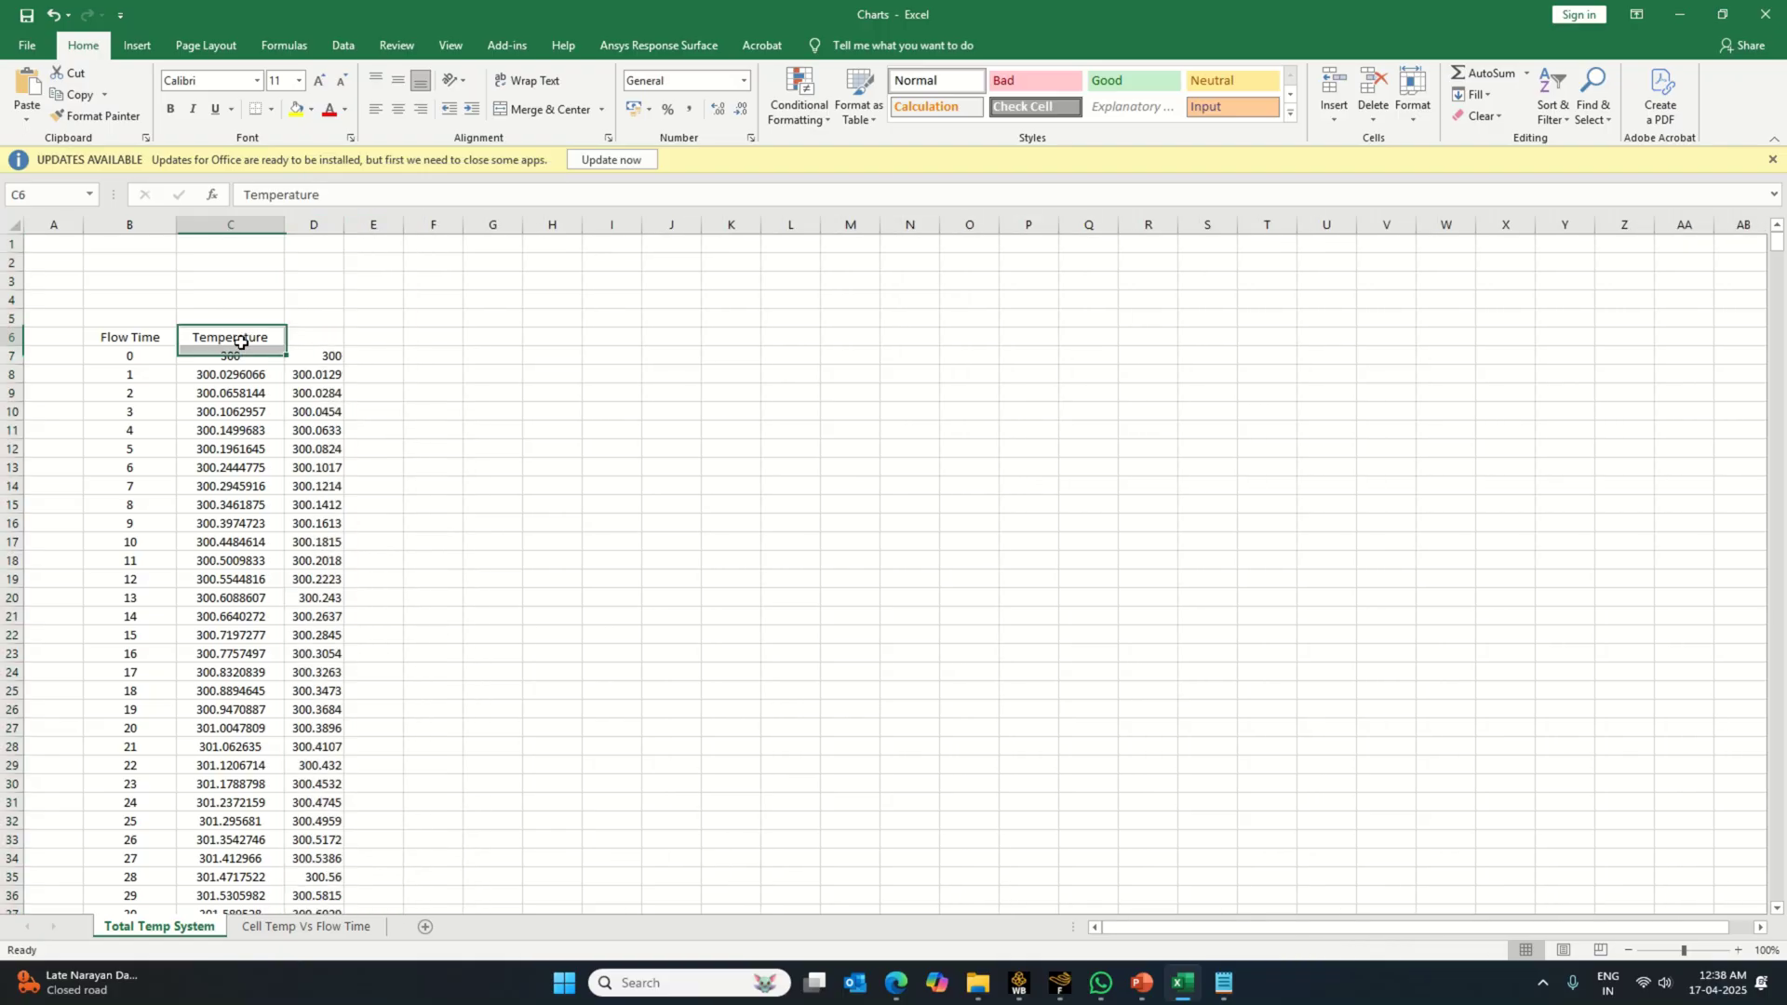
pyautogui.click(245, 190)
pyautogui.write('T')
pyautogui.press('capslock')
pyautogui.write('oal')
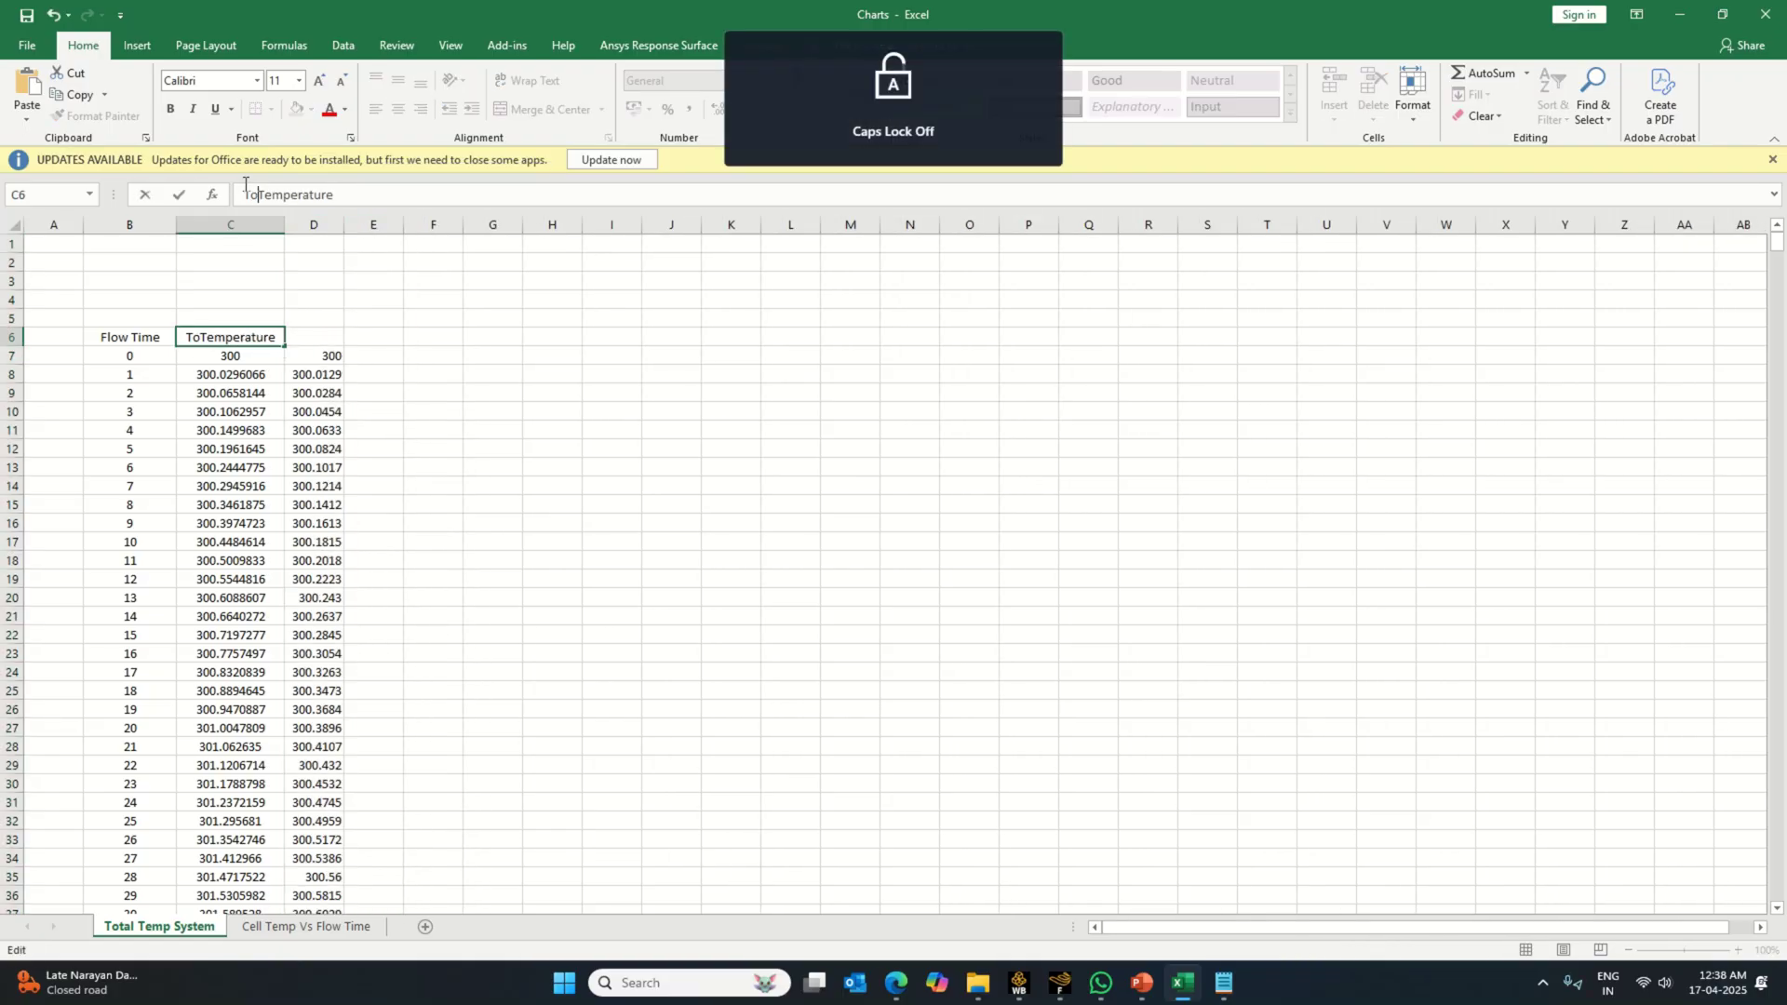
pyautogui.click(368, 196)
pyautogui.write('of S')
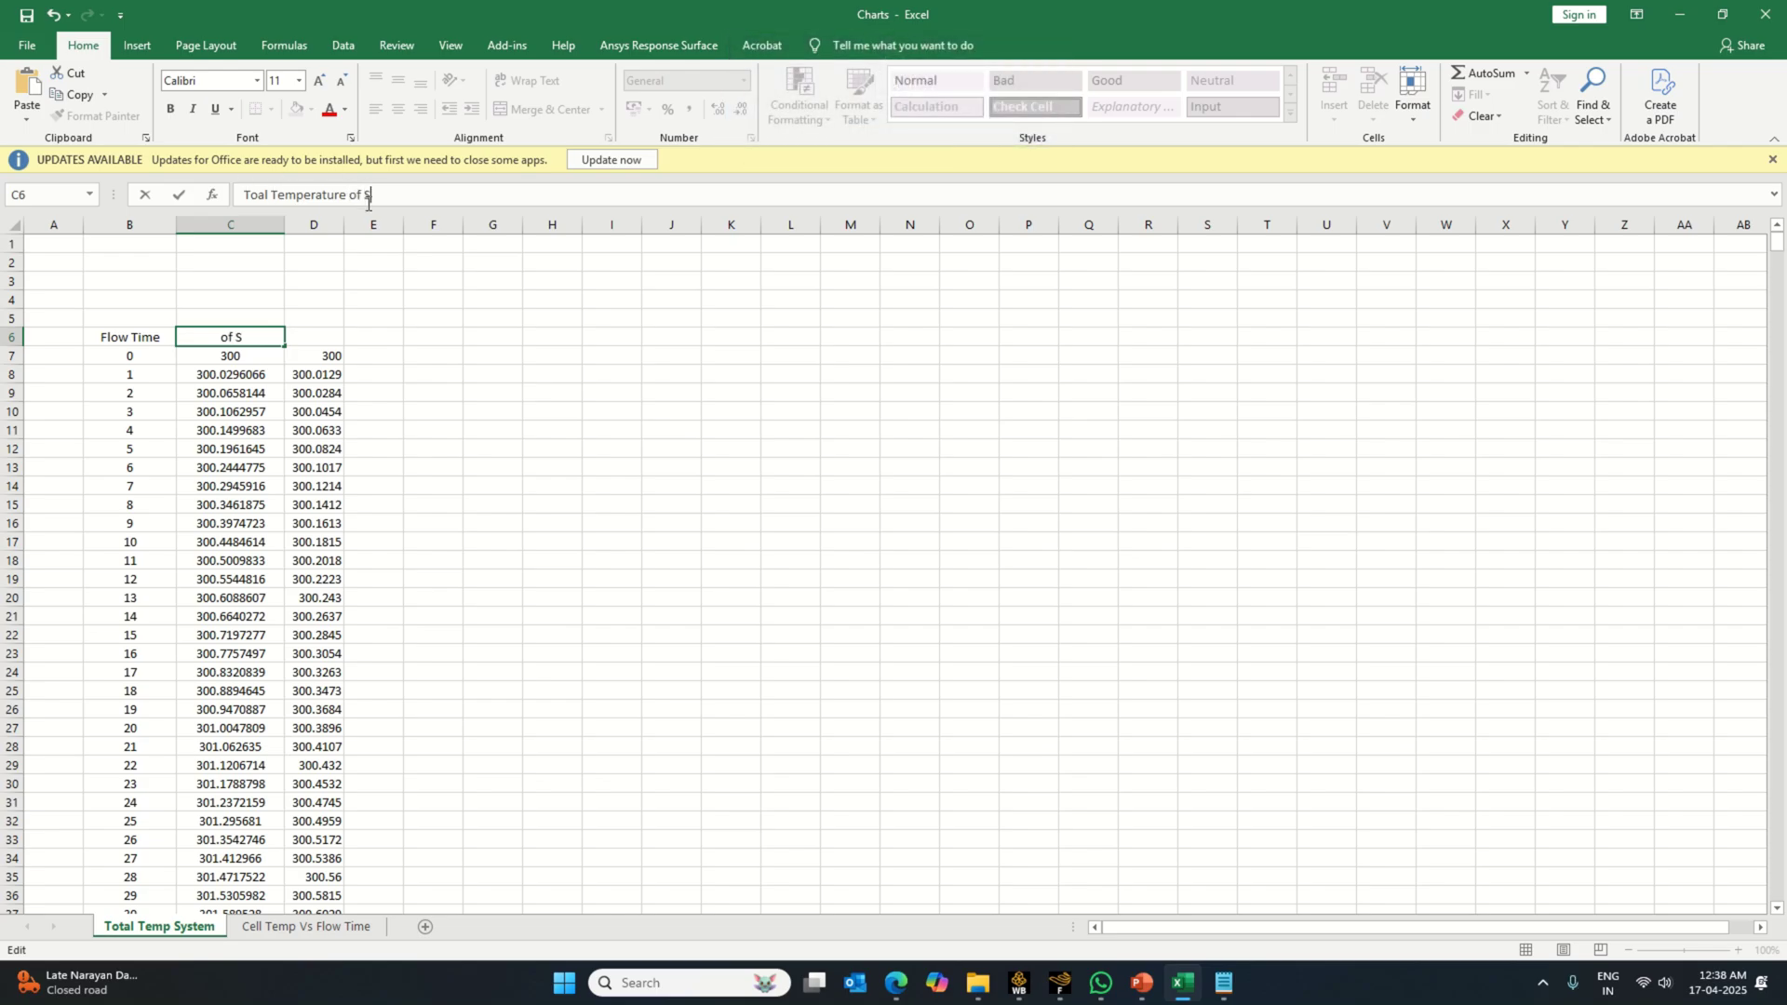
pyautogui.press('capslock')
pyautogui.write('S')
pyautogui.press('capslock')
pyautogui.write('ystem With')
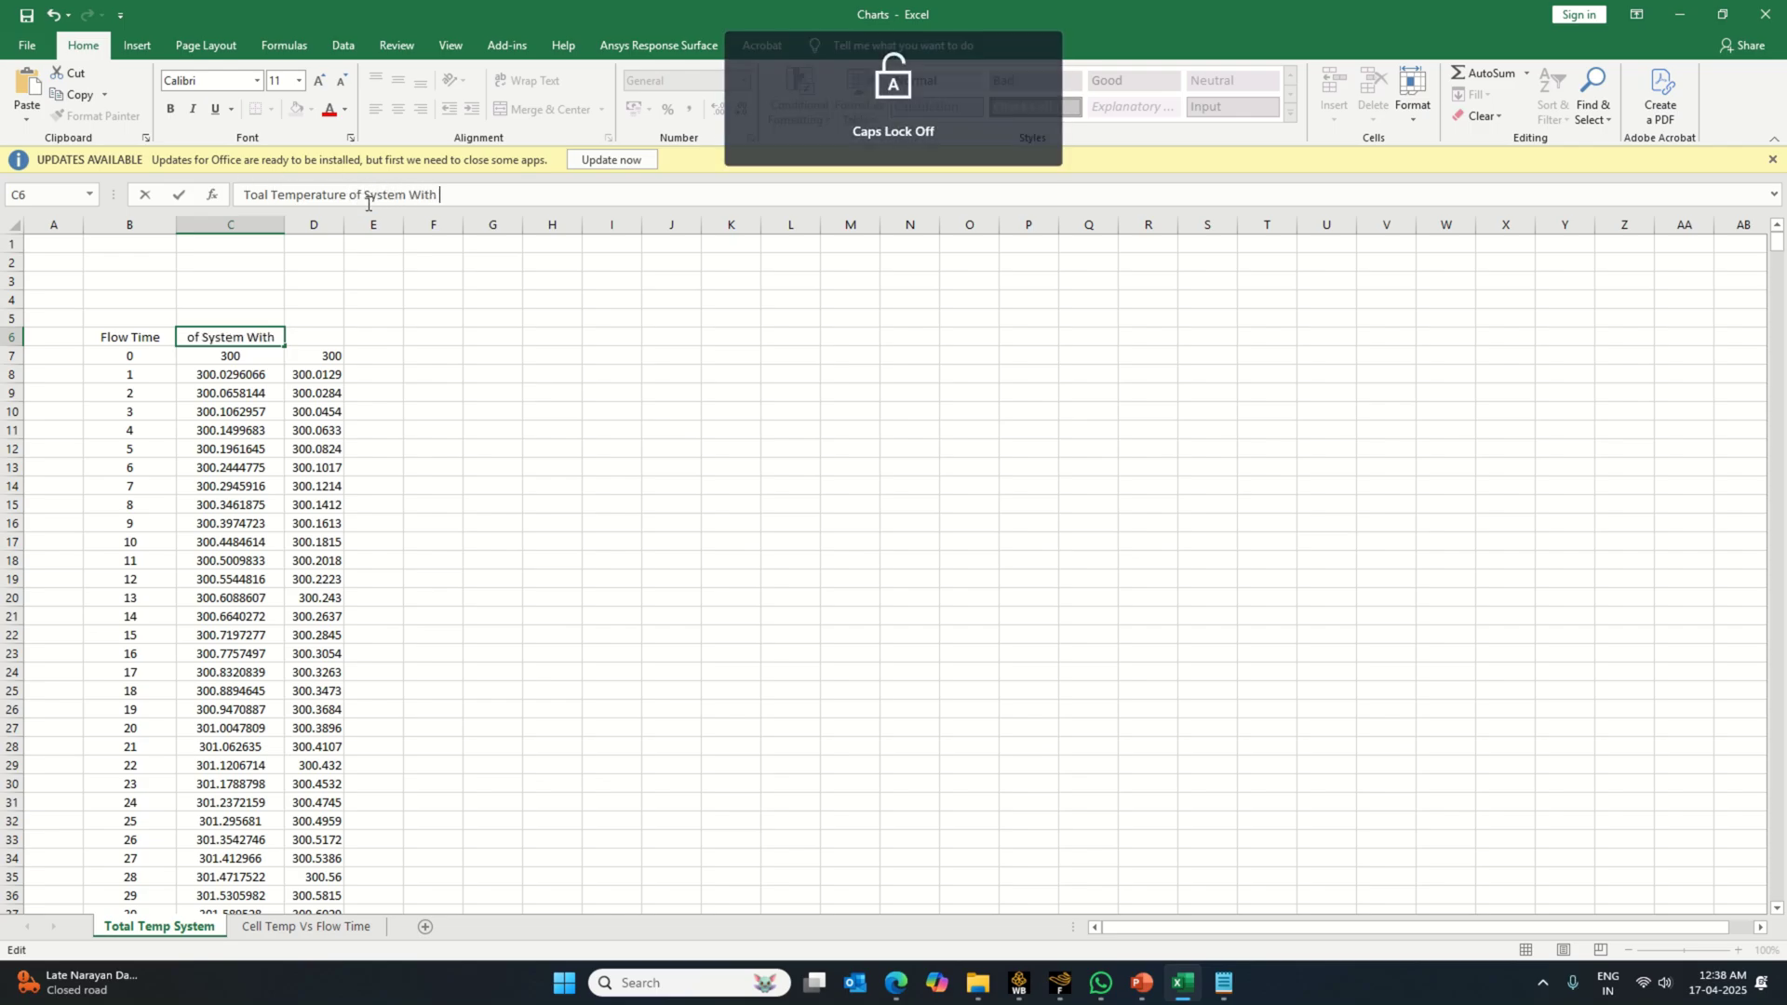
pyautogui.press('capslock')
pyautogui.write('A')
pyautogui.press('capslock')
pyautogui.write('ir')
pyautogui.press('Return')
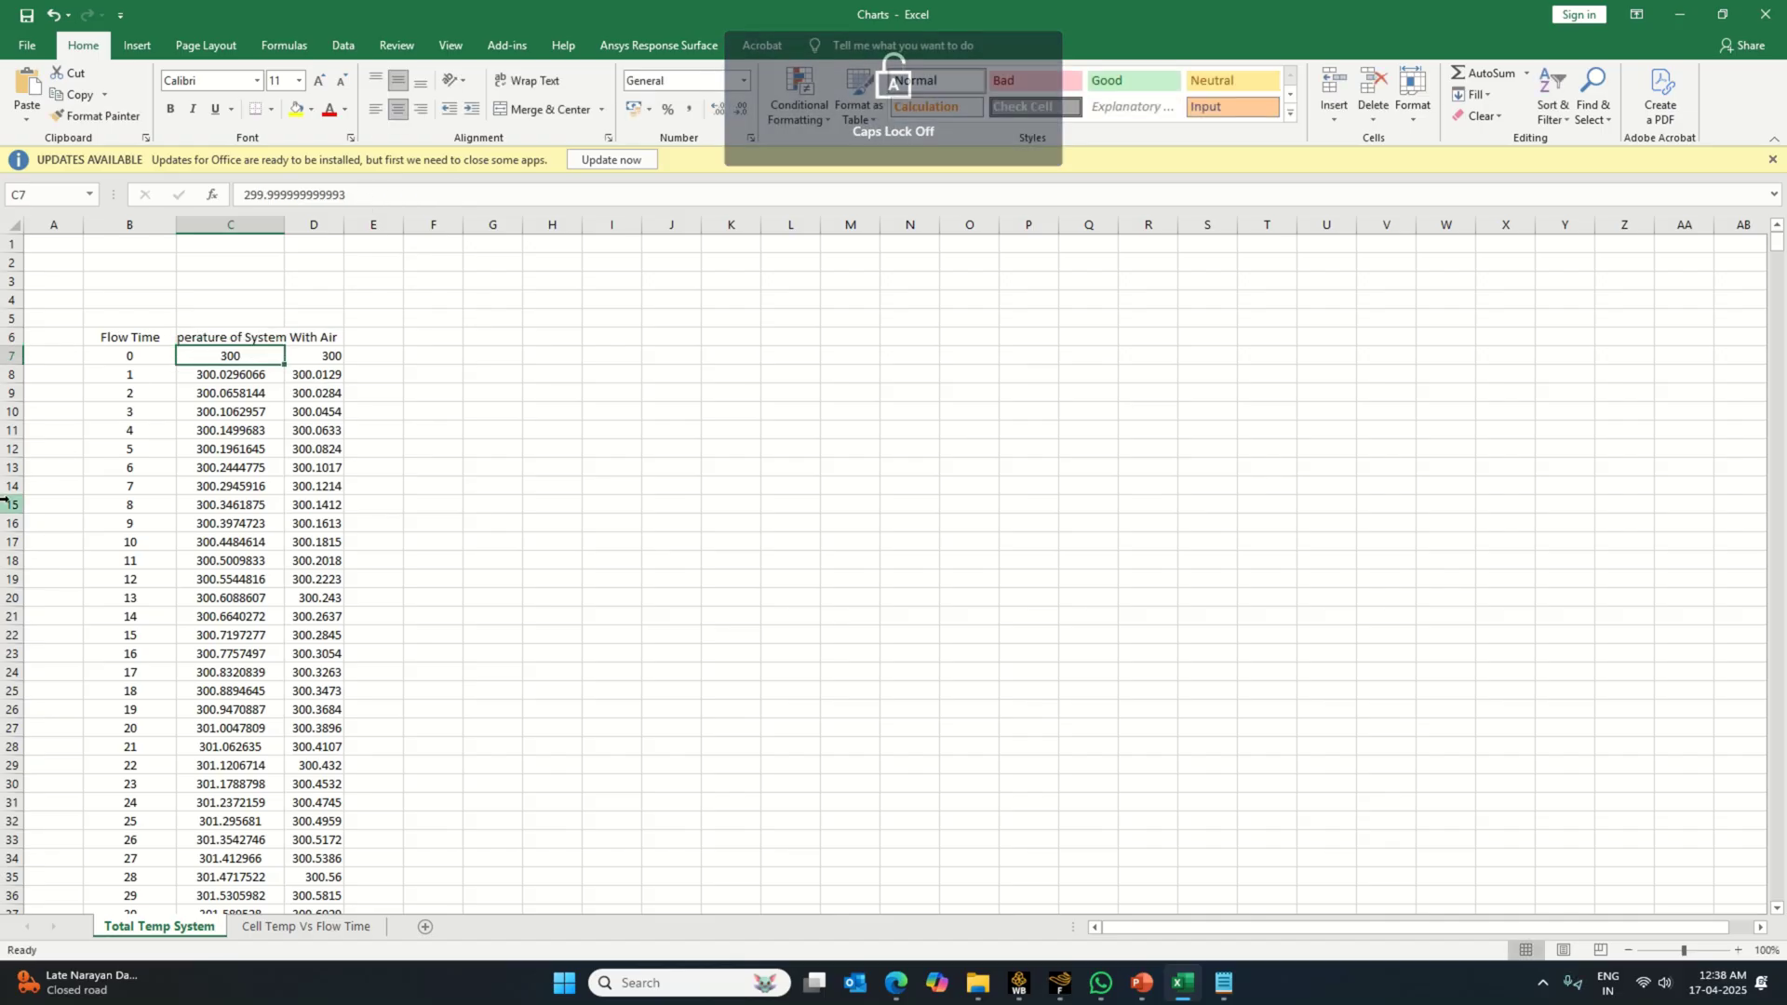
# Step: Widen columns C and D and enter the header "Total temperature of system with PCM" in cell D6
pyautogui.moveTo(284, 227)
pyautogui.mouseDown()
pyautogui.moveTo(442, 248)
pyautogui.moveTo(741, 243)
pyautogui.mouseUp()
pyautogui.click(434, 339)
pyautogui.click(471, 337)
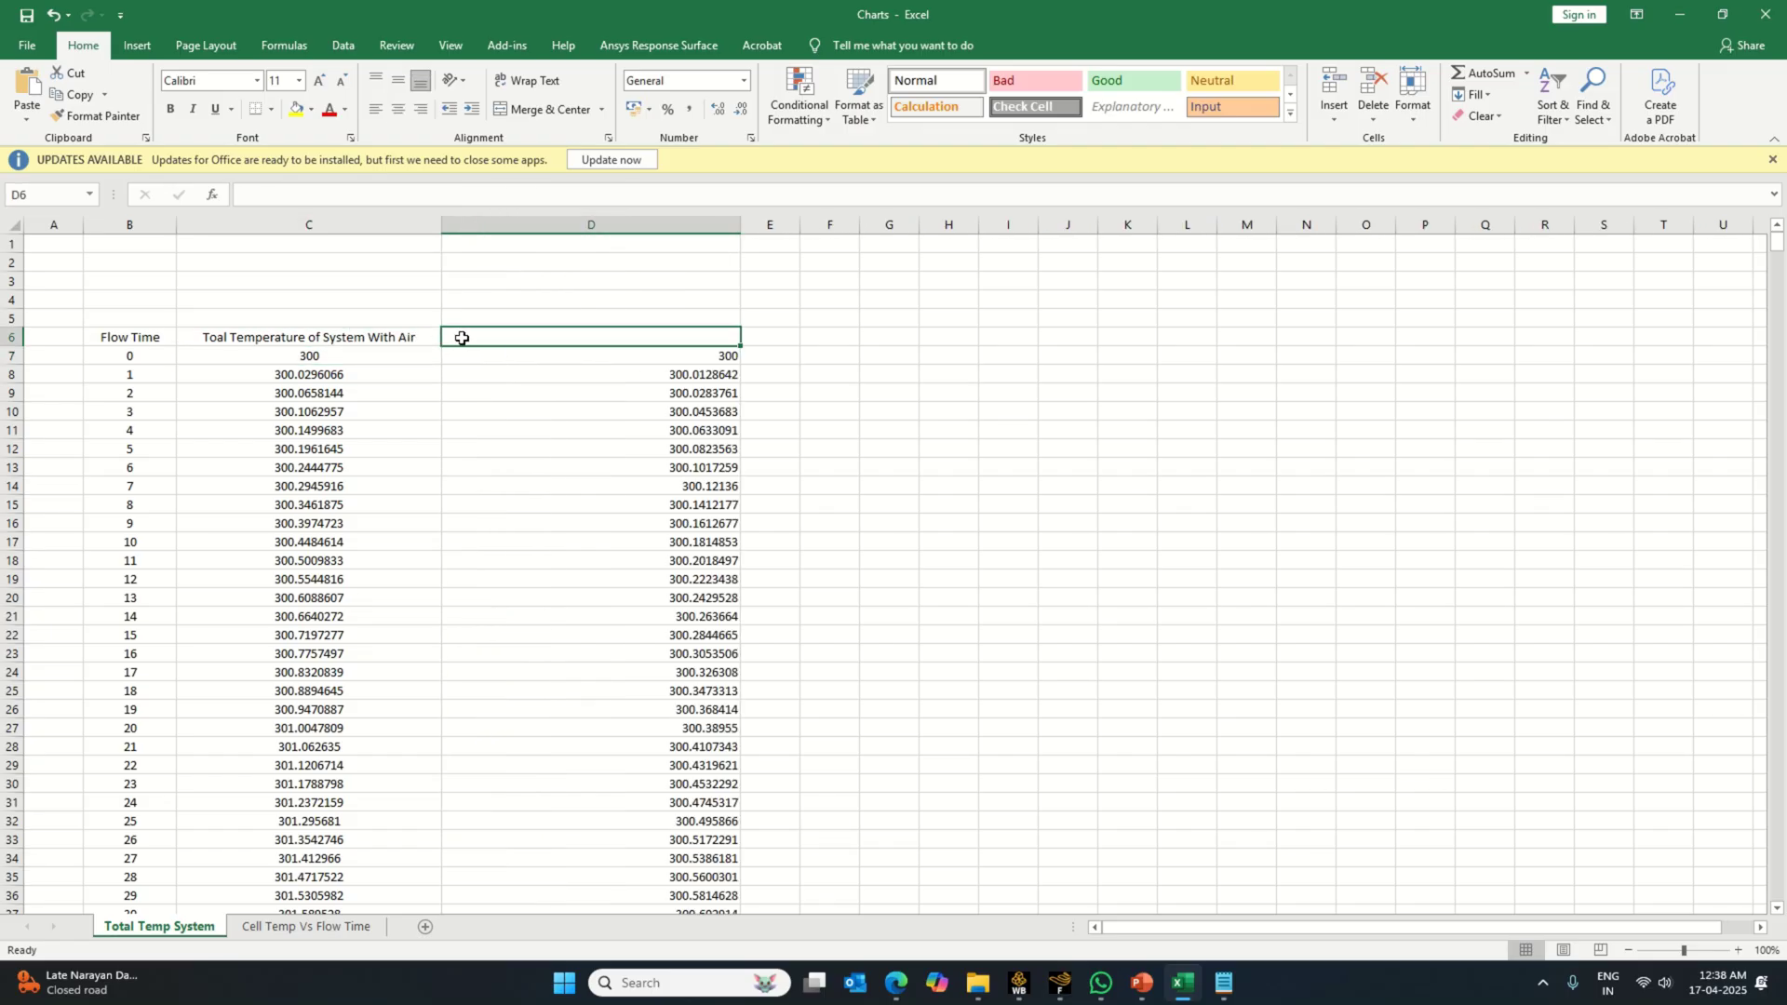
pyautogui.write('T')
pyautogui.press('capslock')
pyautogui.write('otal tem')
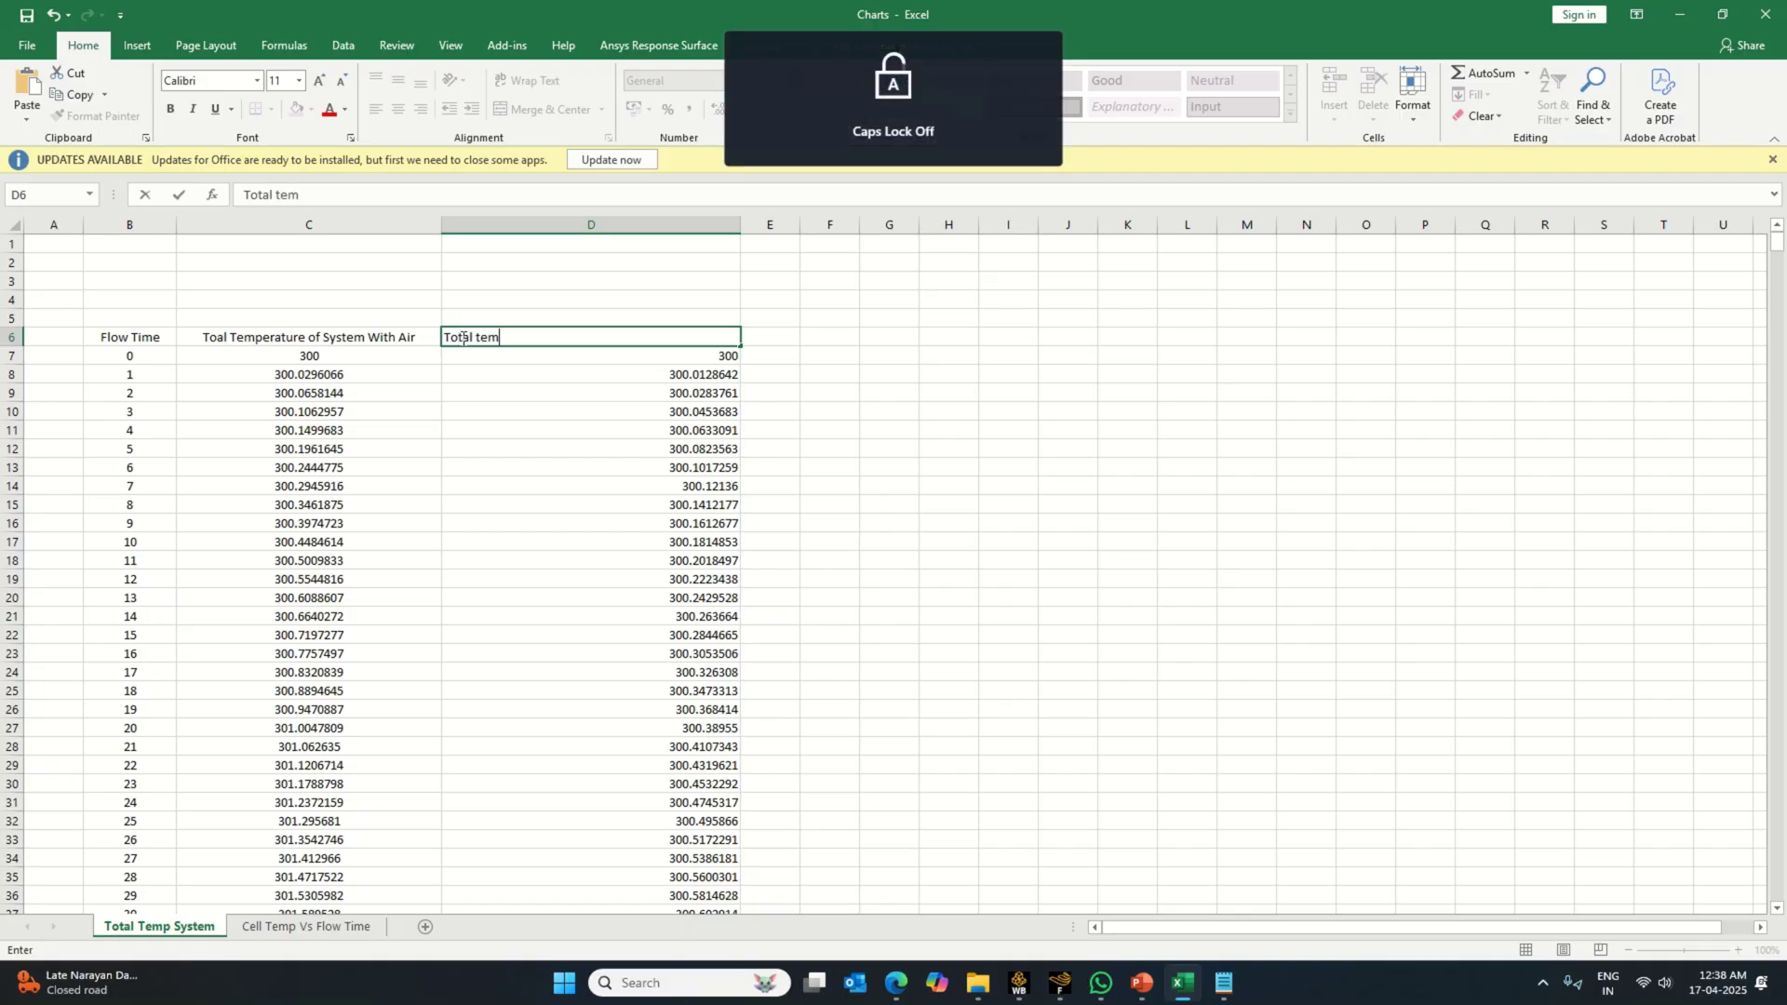
pyautogui.write('perature of system with')
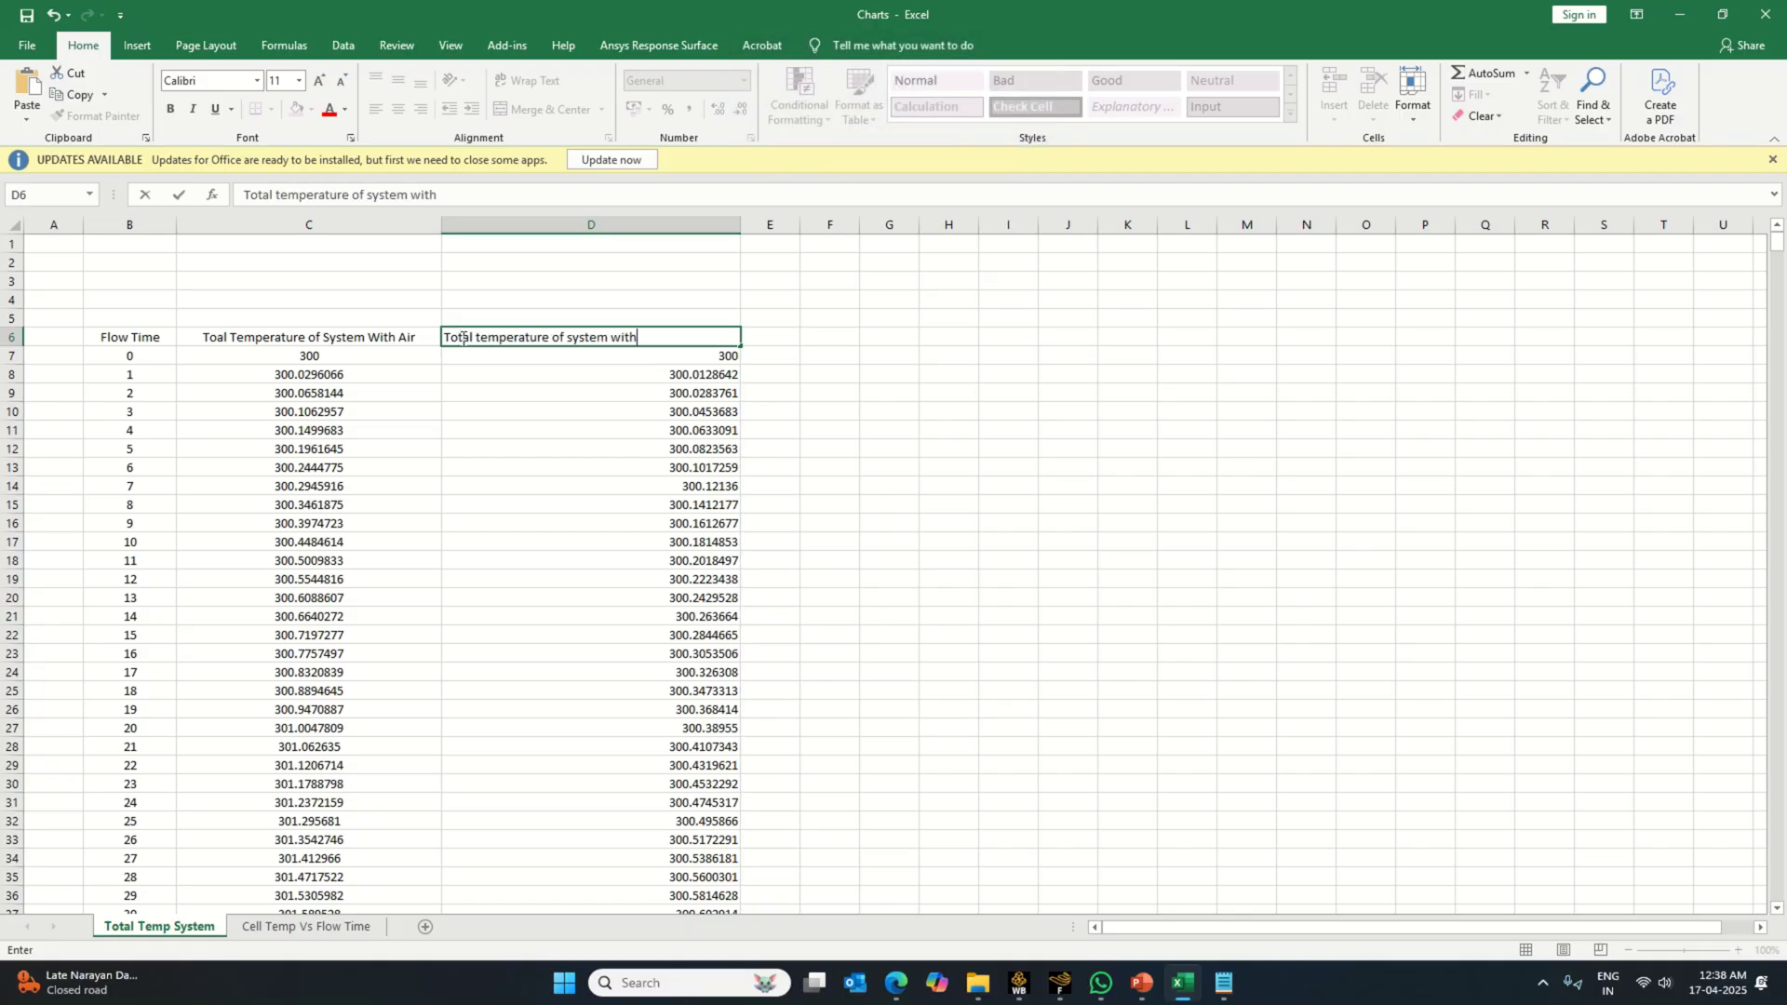
pyautogui.press('capslock')
pyautogui.write('PCM')
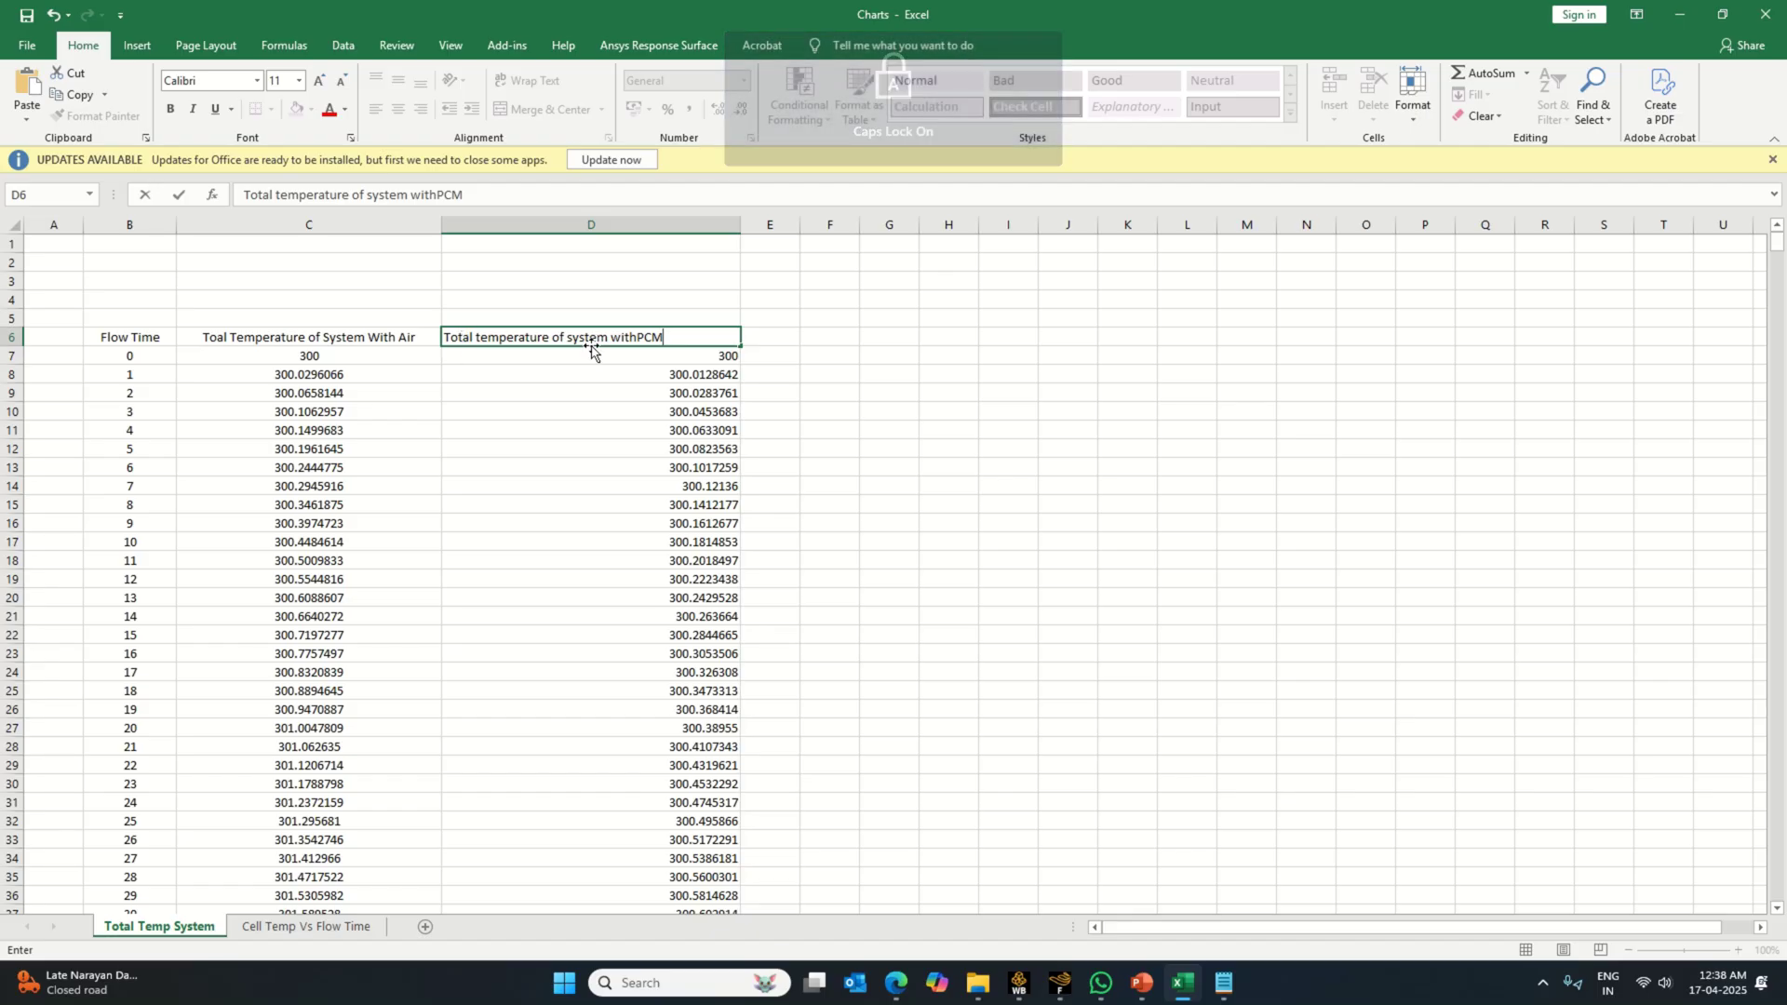
pyautogui.click(638, 337)
pyautogui.click(1077, 451)
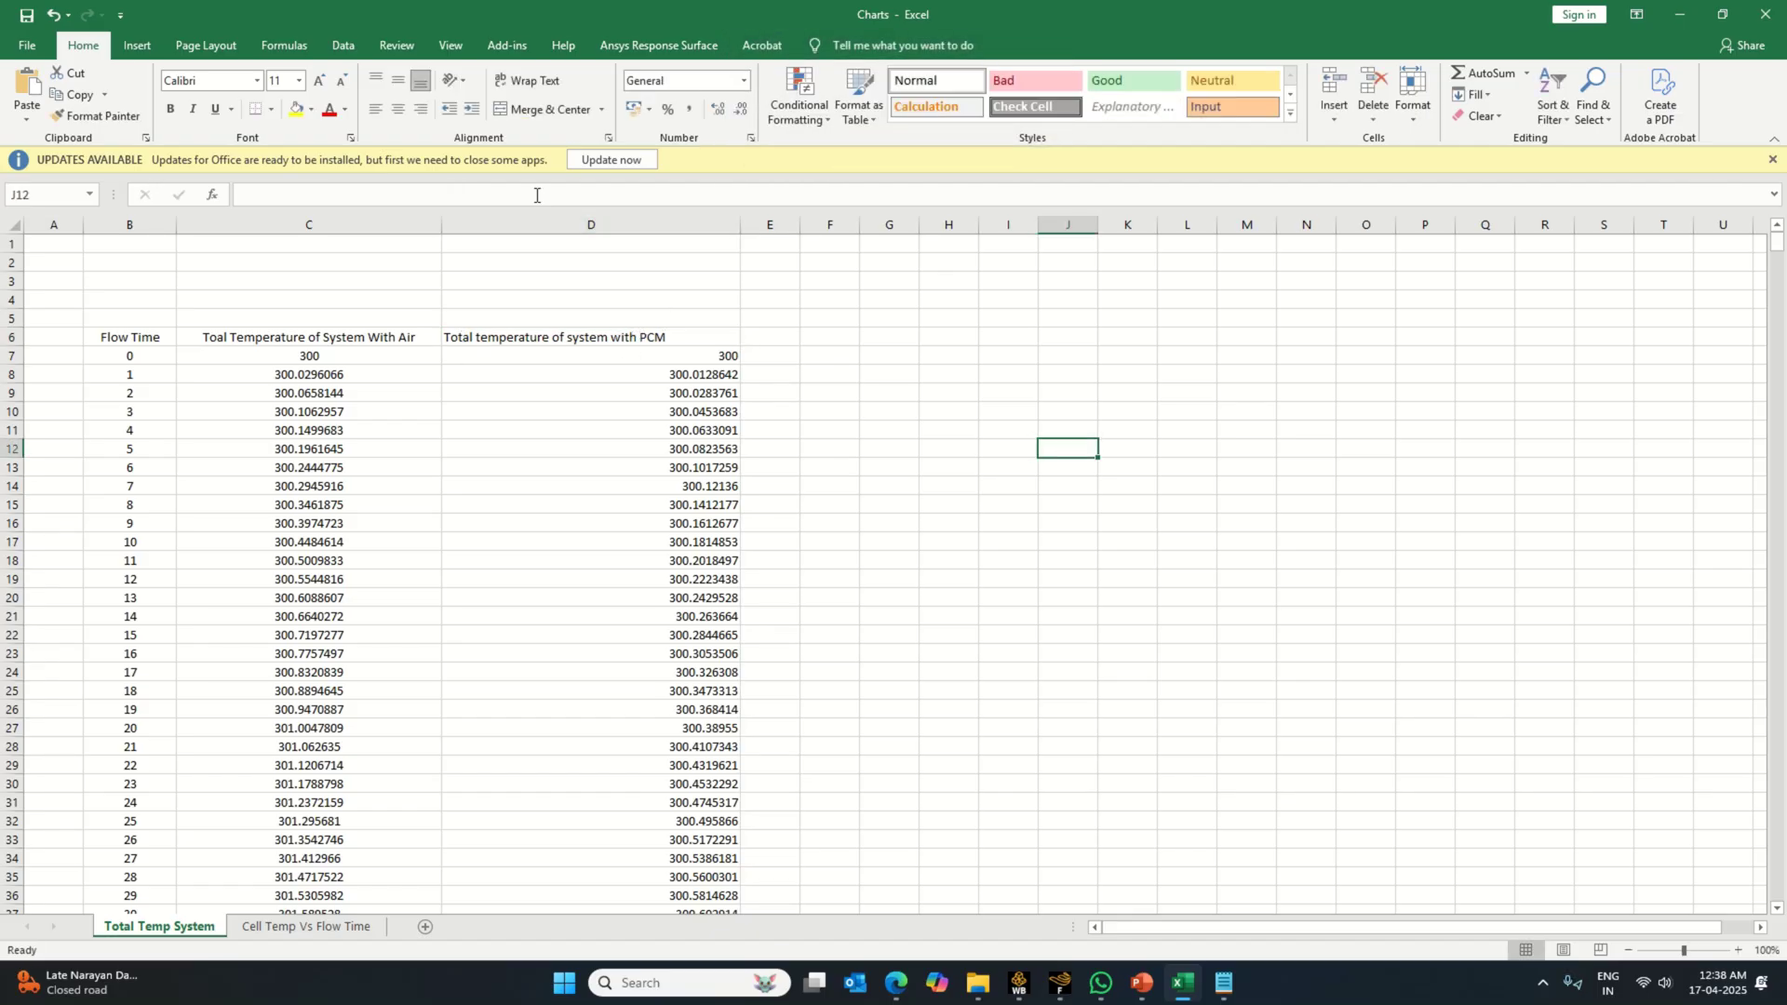
# Step: Center the contents of column D horizontally
pyautogui.click(567, 221)
pyautogui.click(397, 108)
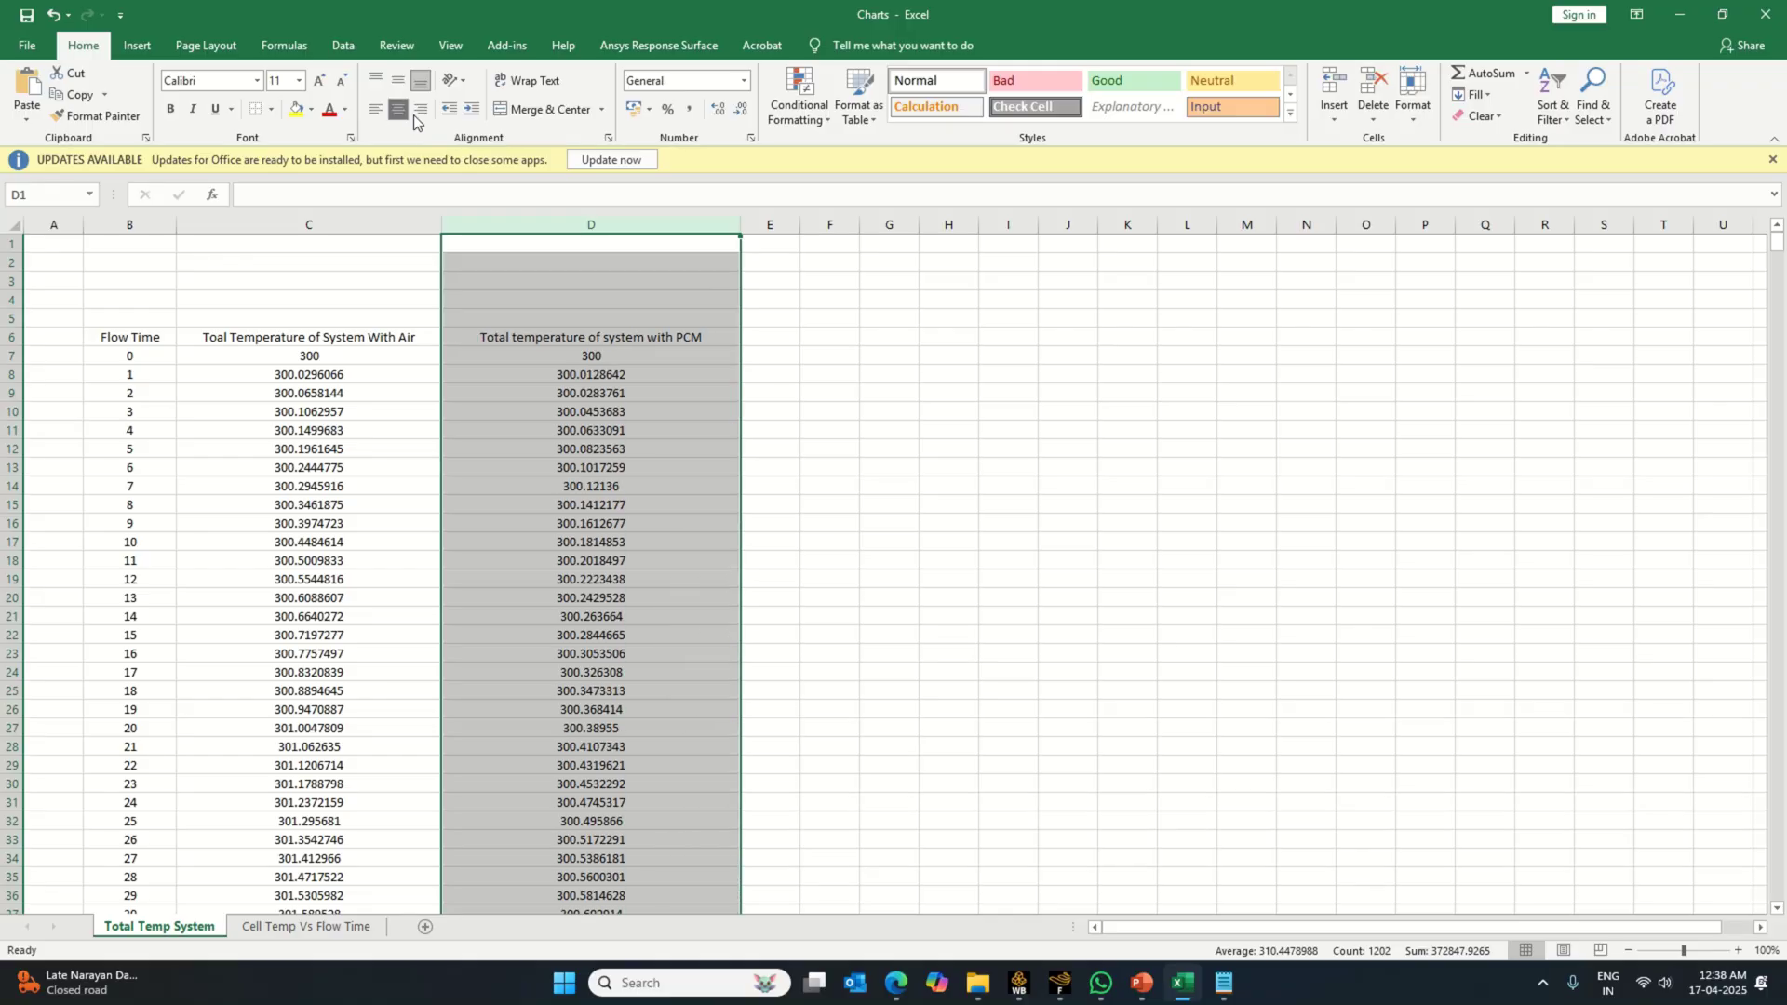
pyautogui.click(768, 391)
# Step: Extend the system temperature chart's source data range to include the PCM temperatures in column D, through row 1207
pyautogui.scroll(-20, 943, 581)
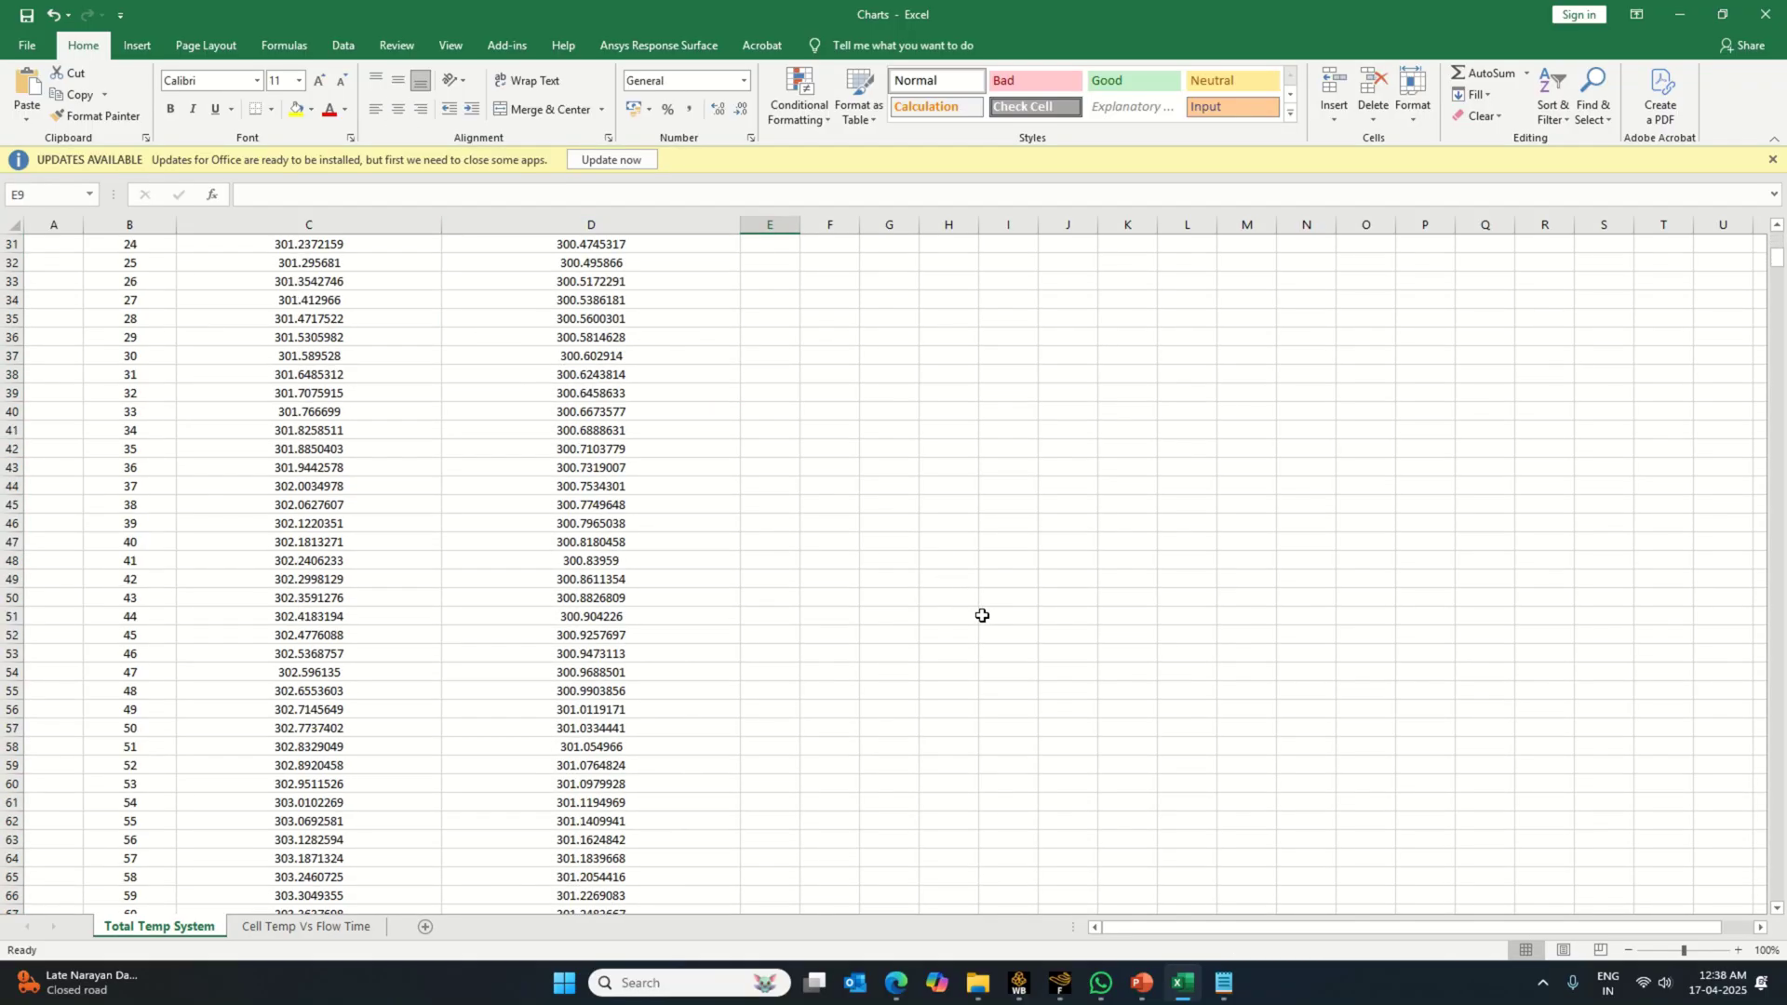
pyautogui.scroll(-20, 1062, 693)
pyautogui.scroll(-20, 1066, 703)
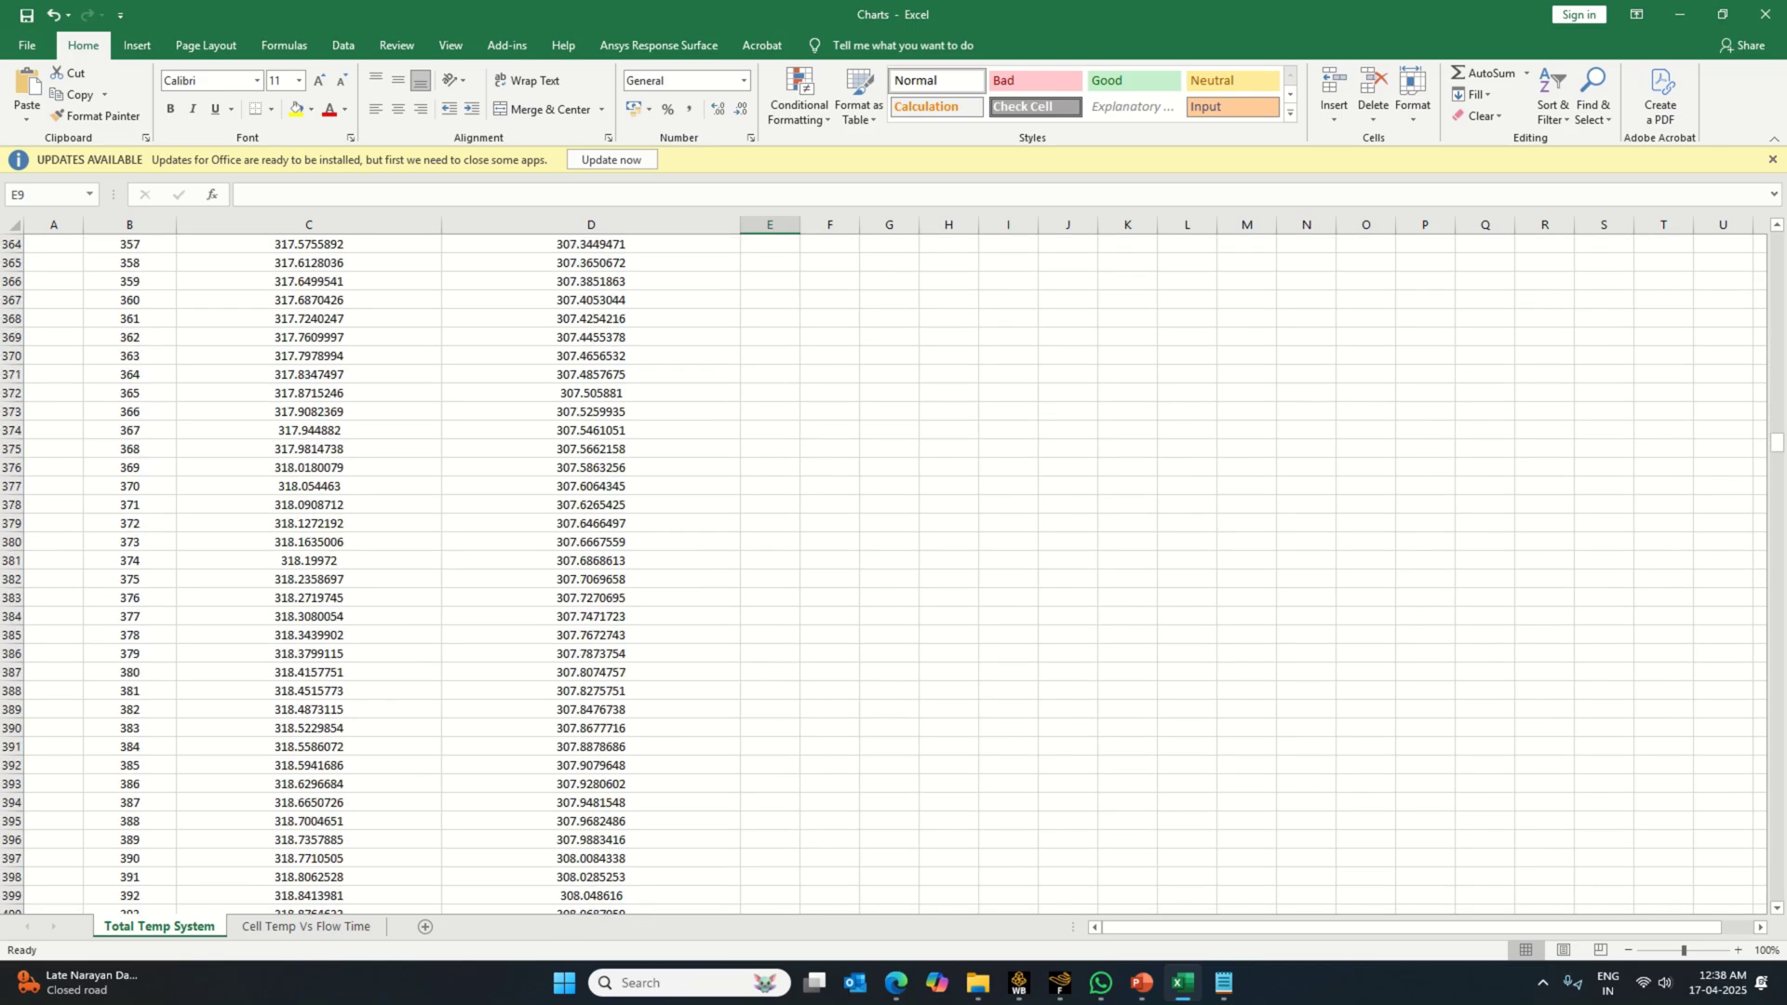
pyautogui.moveTo(1777, 443); pyautogui.dragTo(1777, 705)
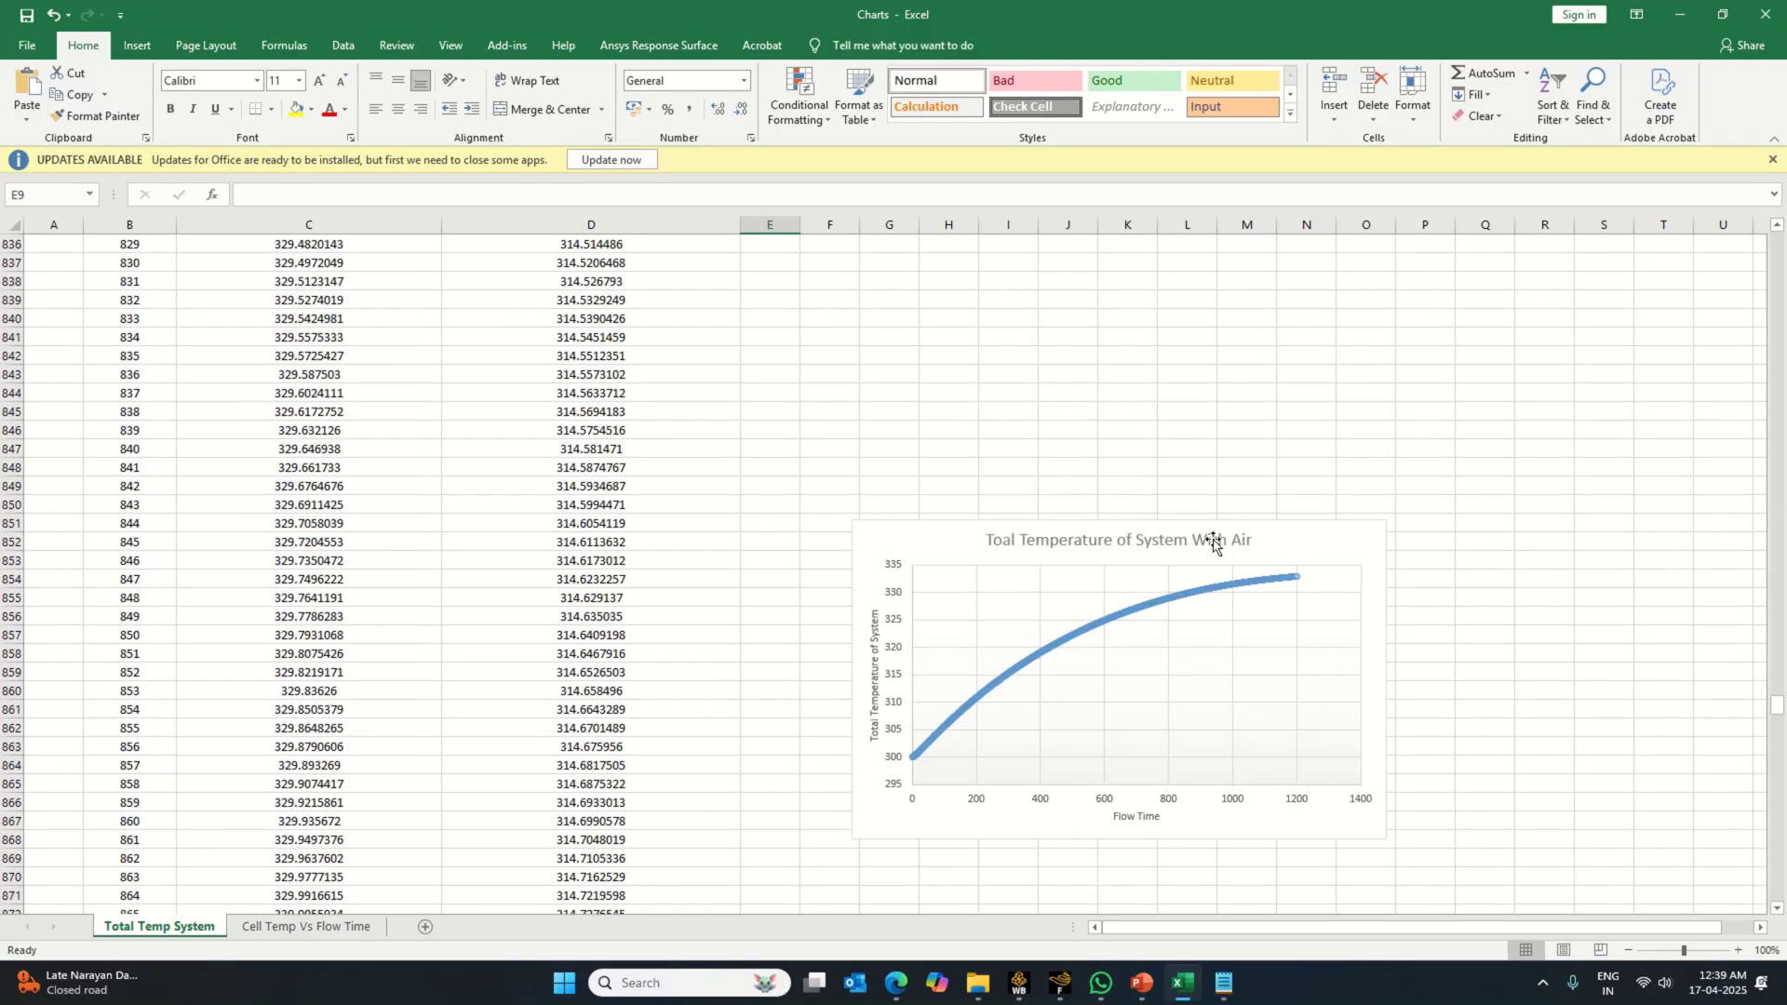
pyautogui.click(1215, 532)
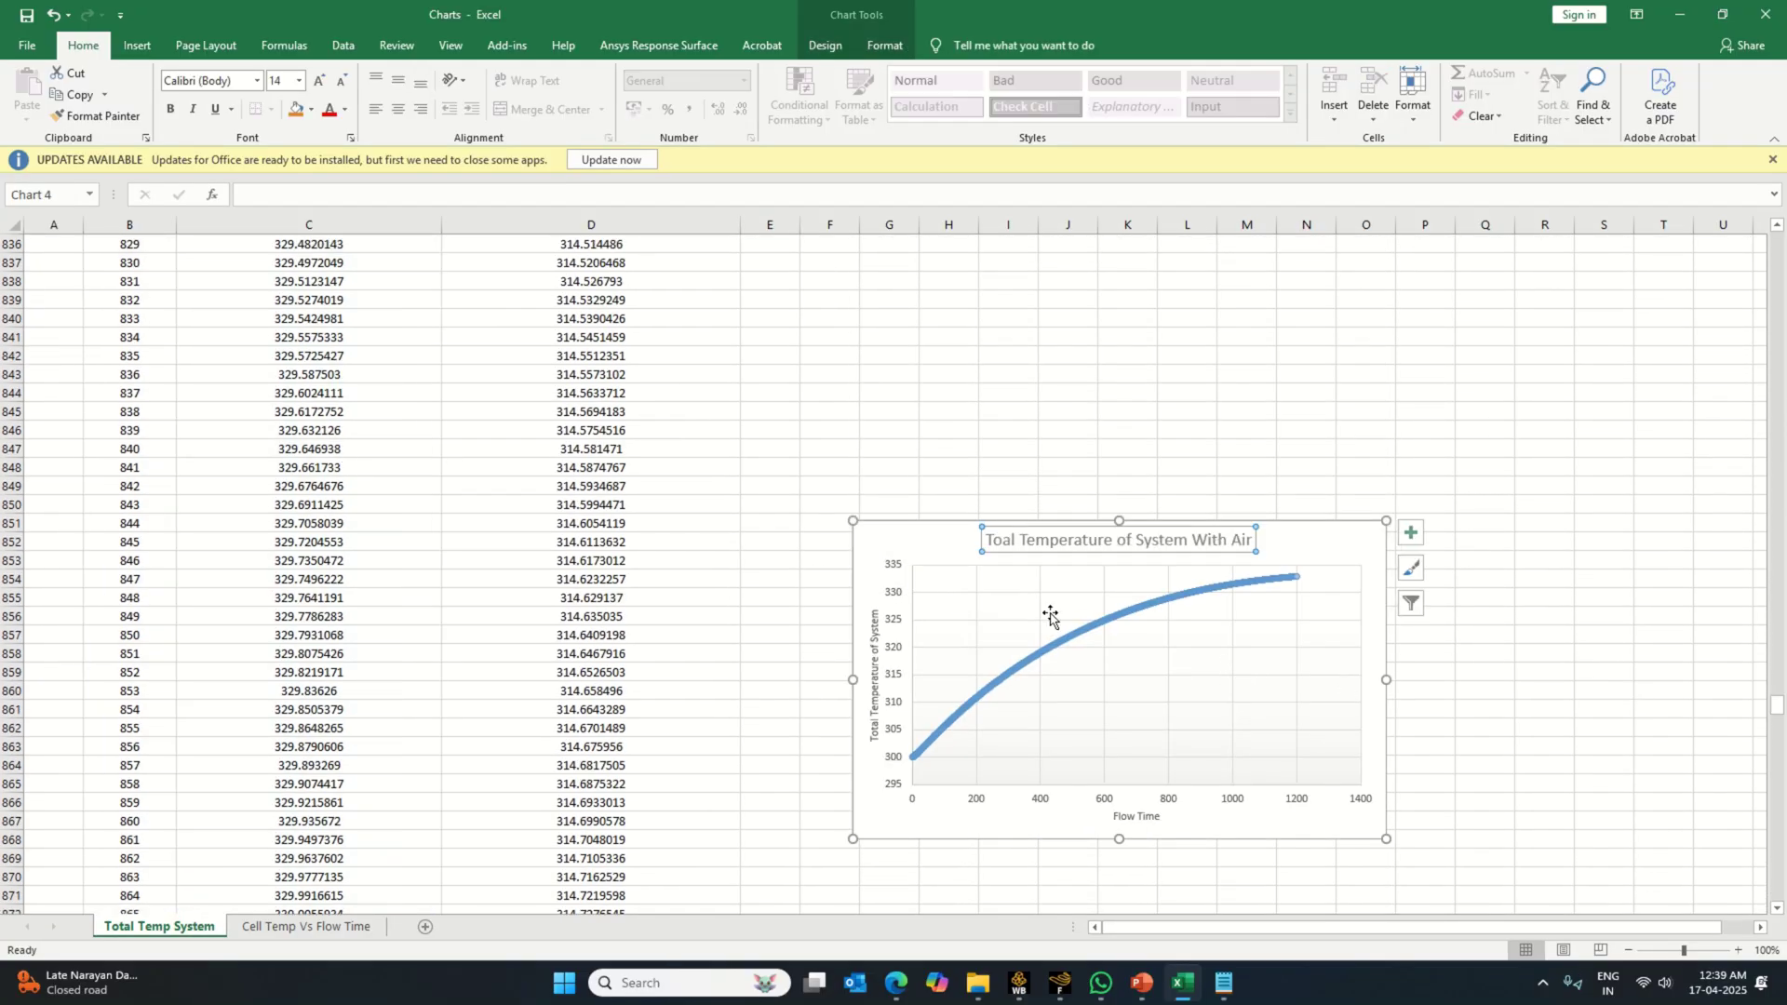
pyautogui.click(1101, 582)
pyautogui.scroll(11, 507, 596)
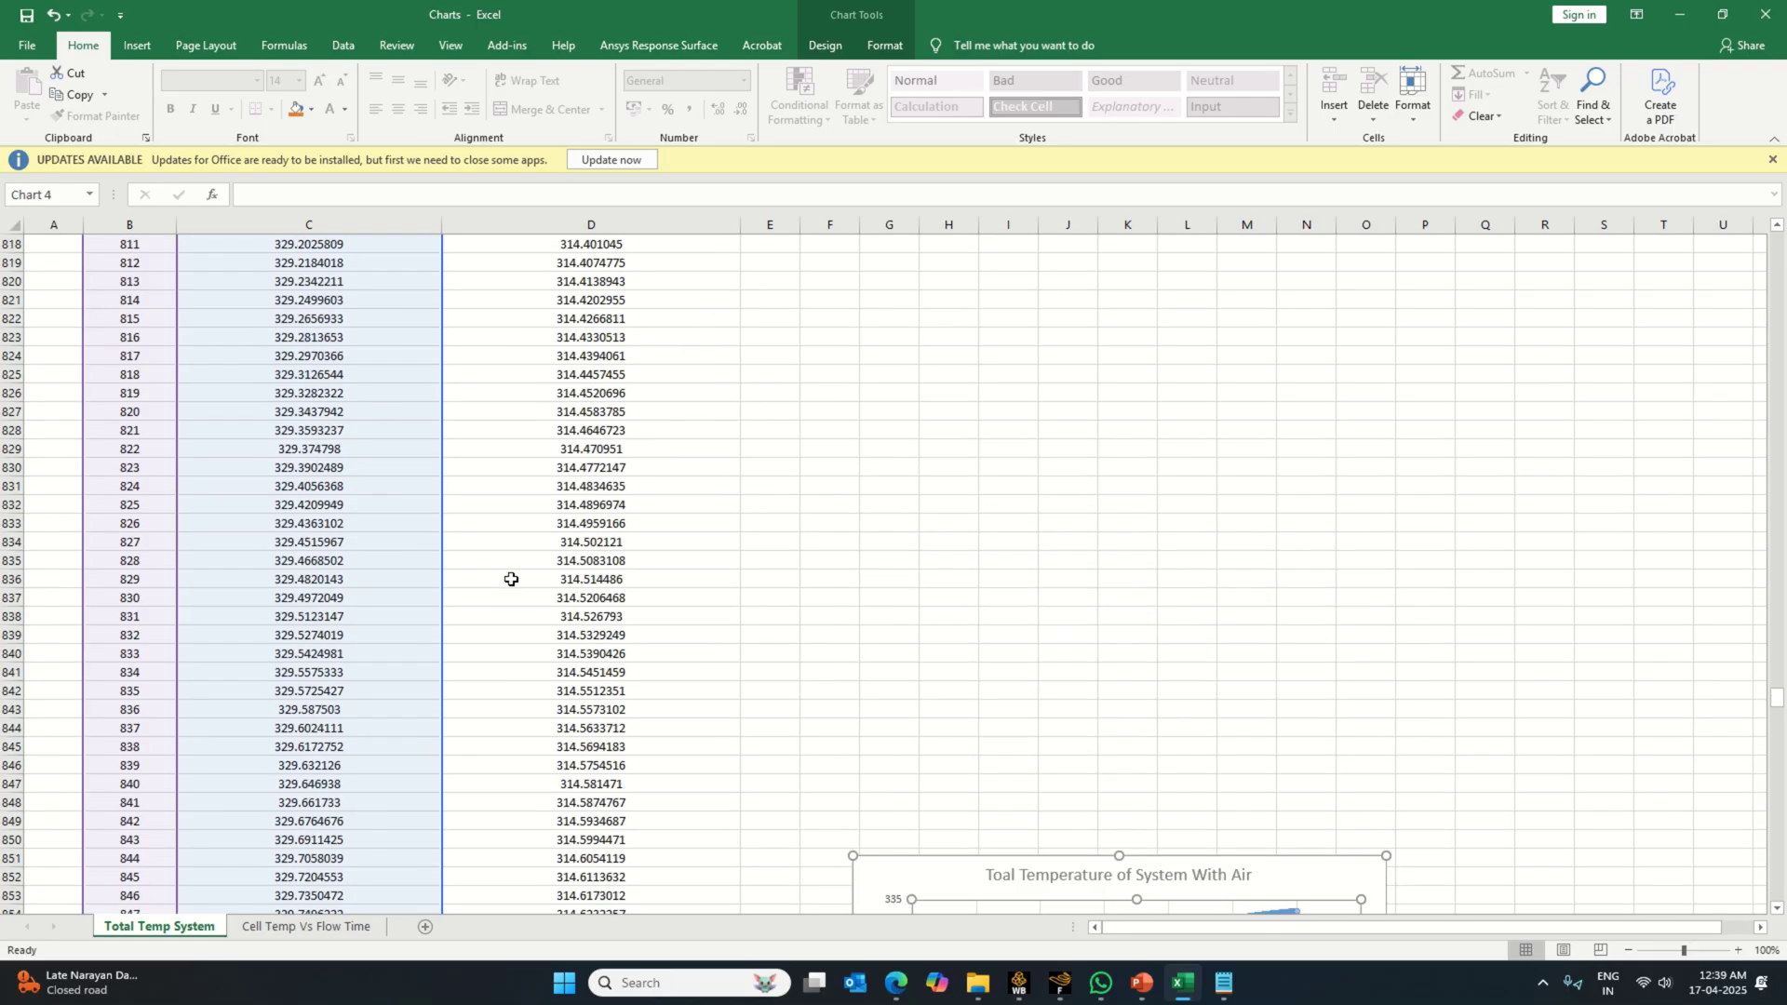
pyautogui.scroll(-20, 511, 651)
pyautogui.scroll(-20, 507, 735)
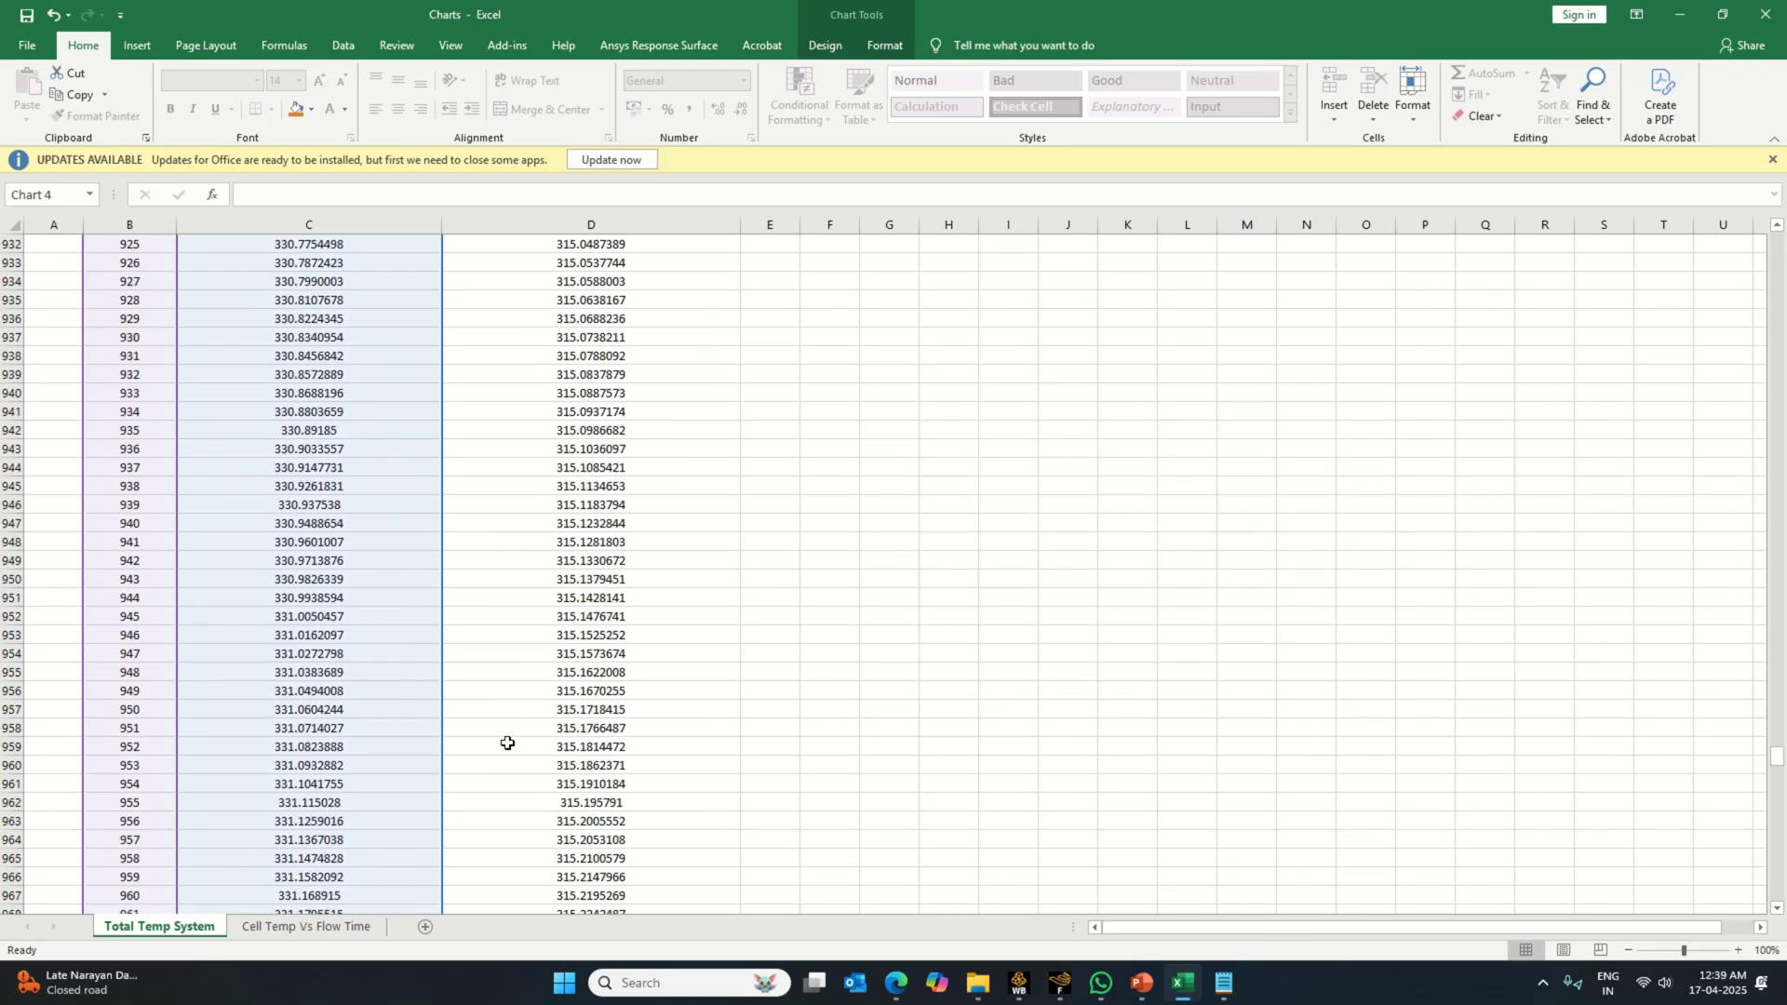
pyautogui.scroll(-20, 508, 758)
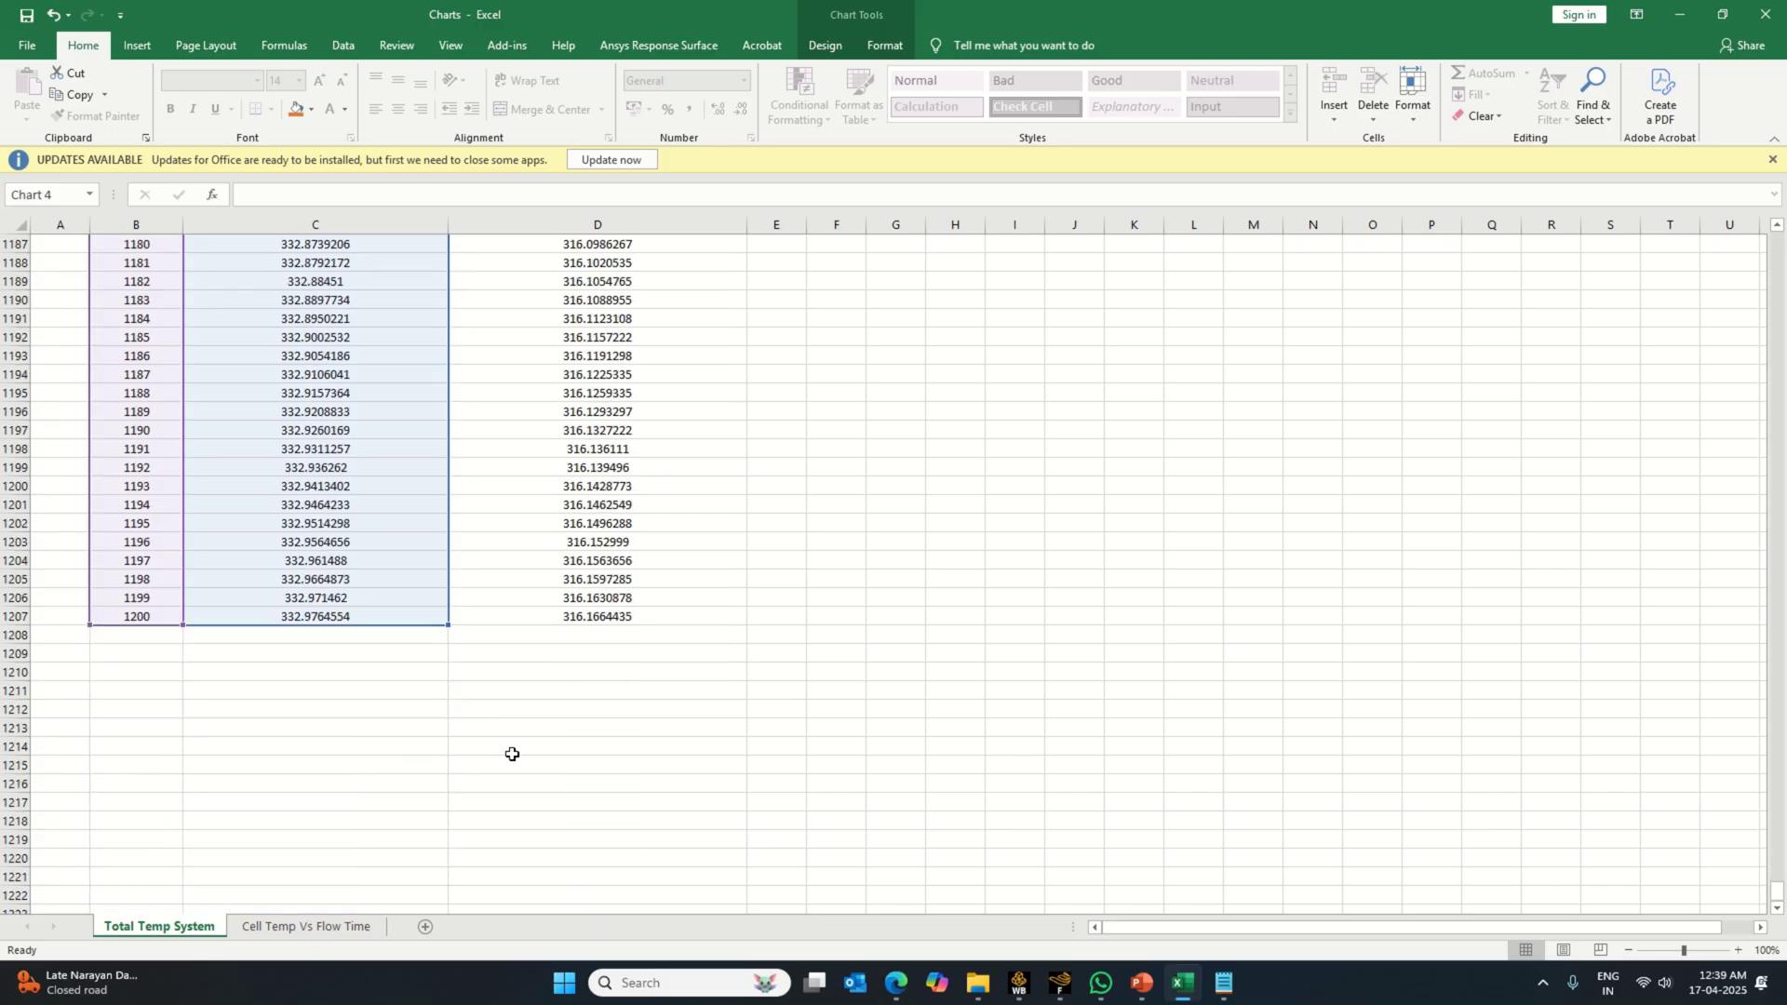
pyautogui.scroll(-9, 512, 754)
pyautogui.scroll(6, 490, 686)
pyautogui.moveTo(451, 461); pyautogui.dragTo(708, 475)
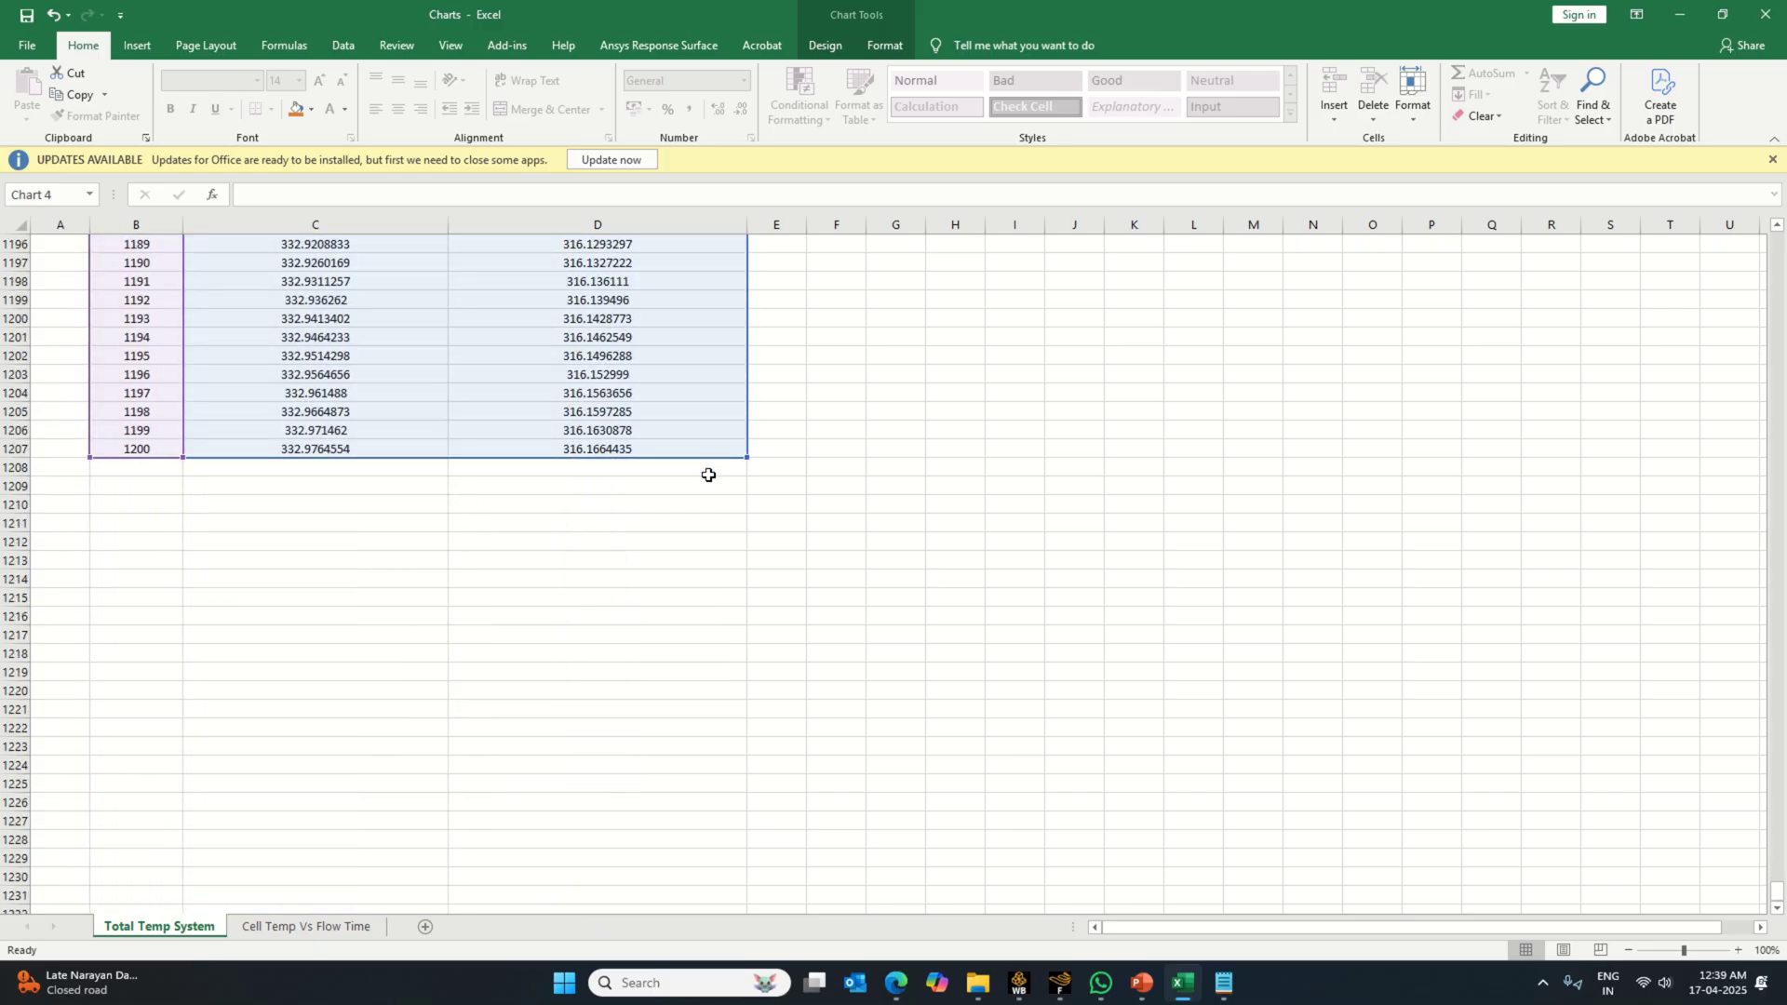
# Step: Add a legend to the system temperature chart
pyautogui.scroll(20, 789, 607)
pyautogui.scroll(20, 788, 607)
pyautogui.scroll(20, 788, 607)
pyautogui.scroll(9, 811, 617)
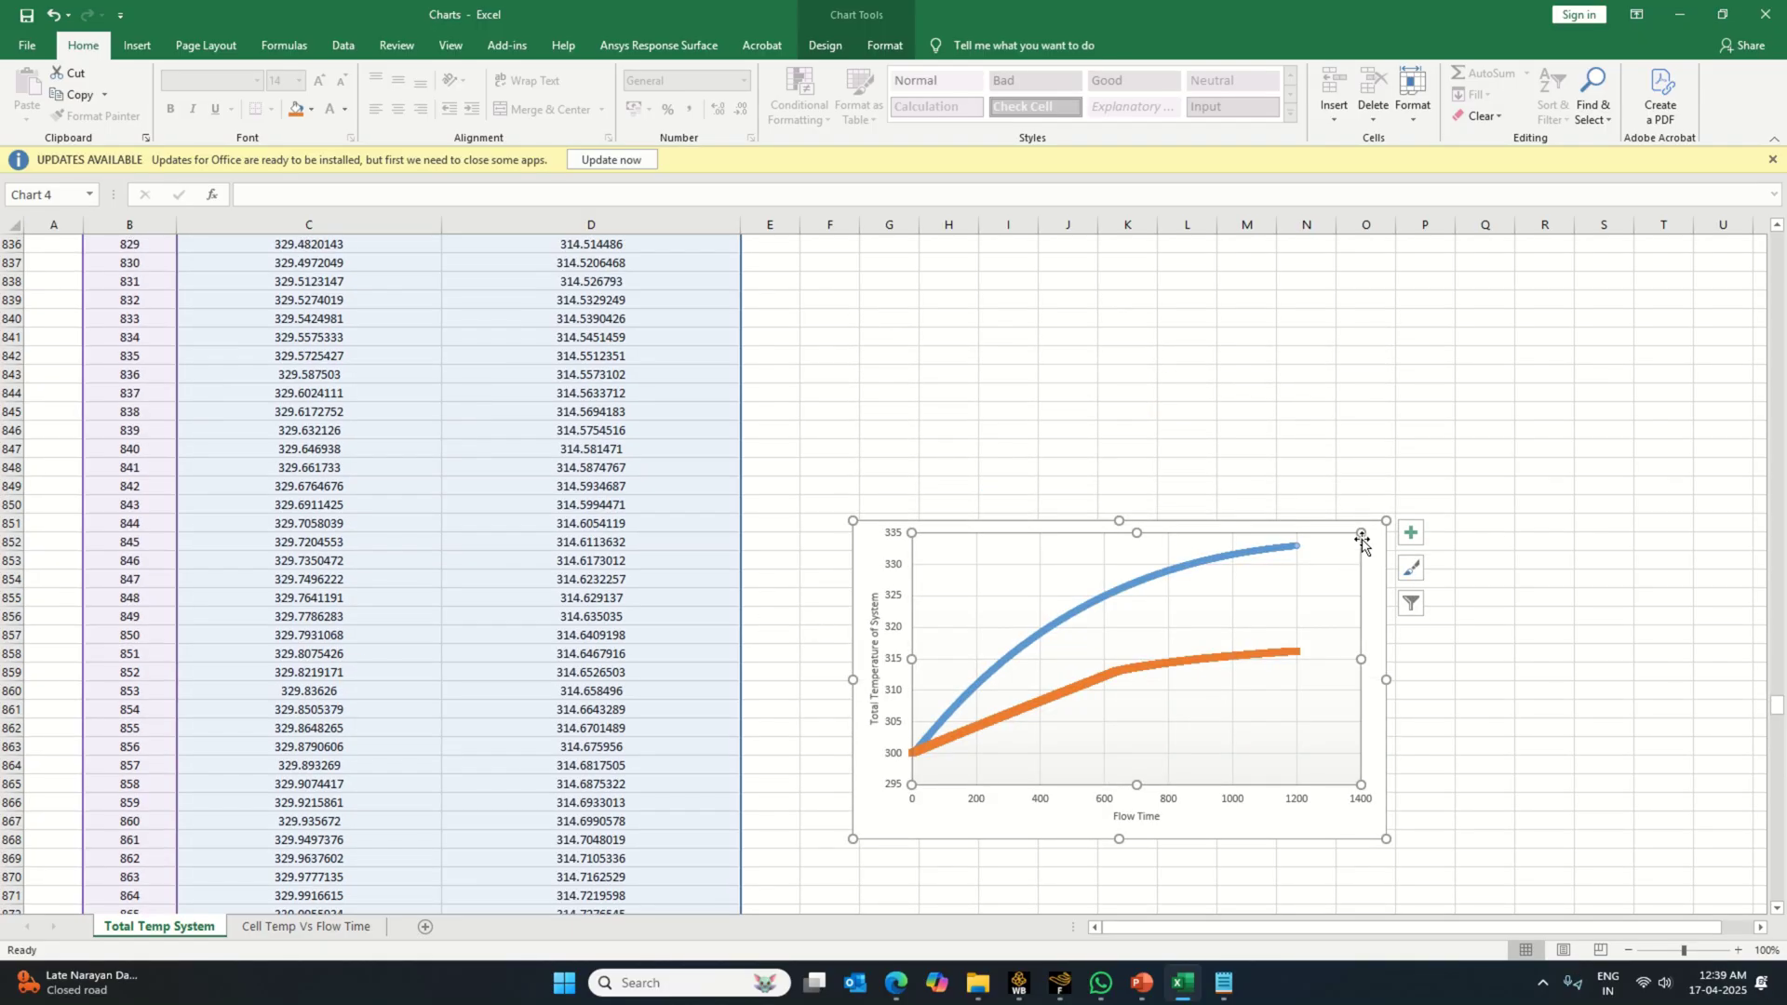
pyautogui.click(1411, 532)
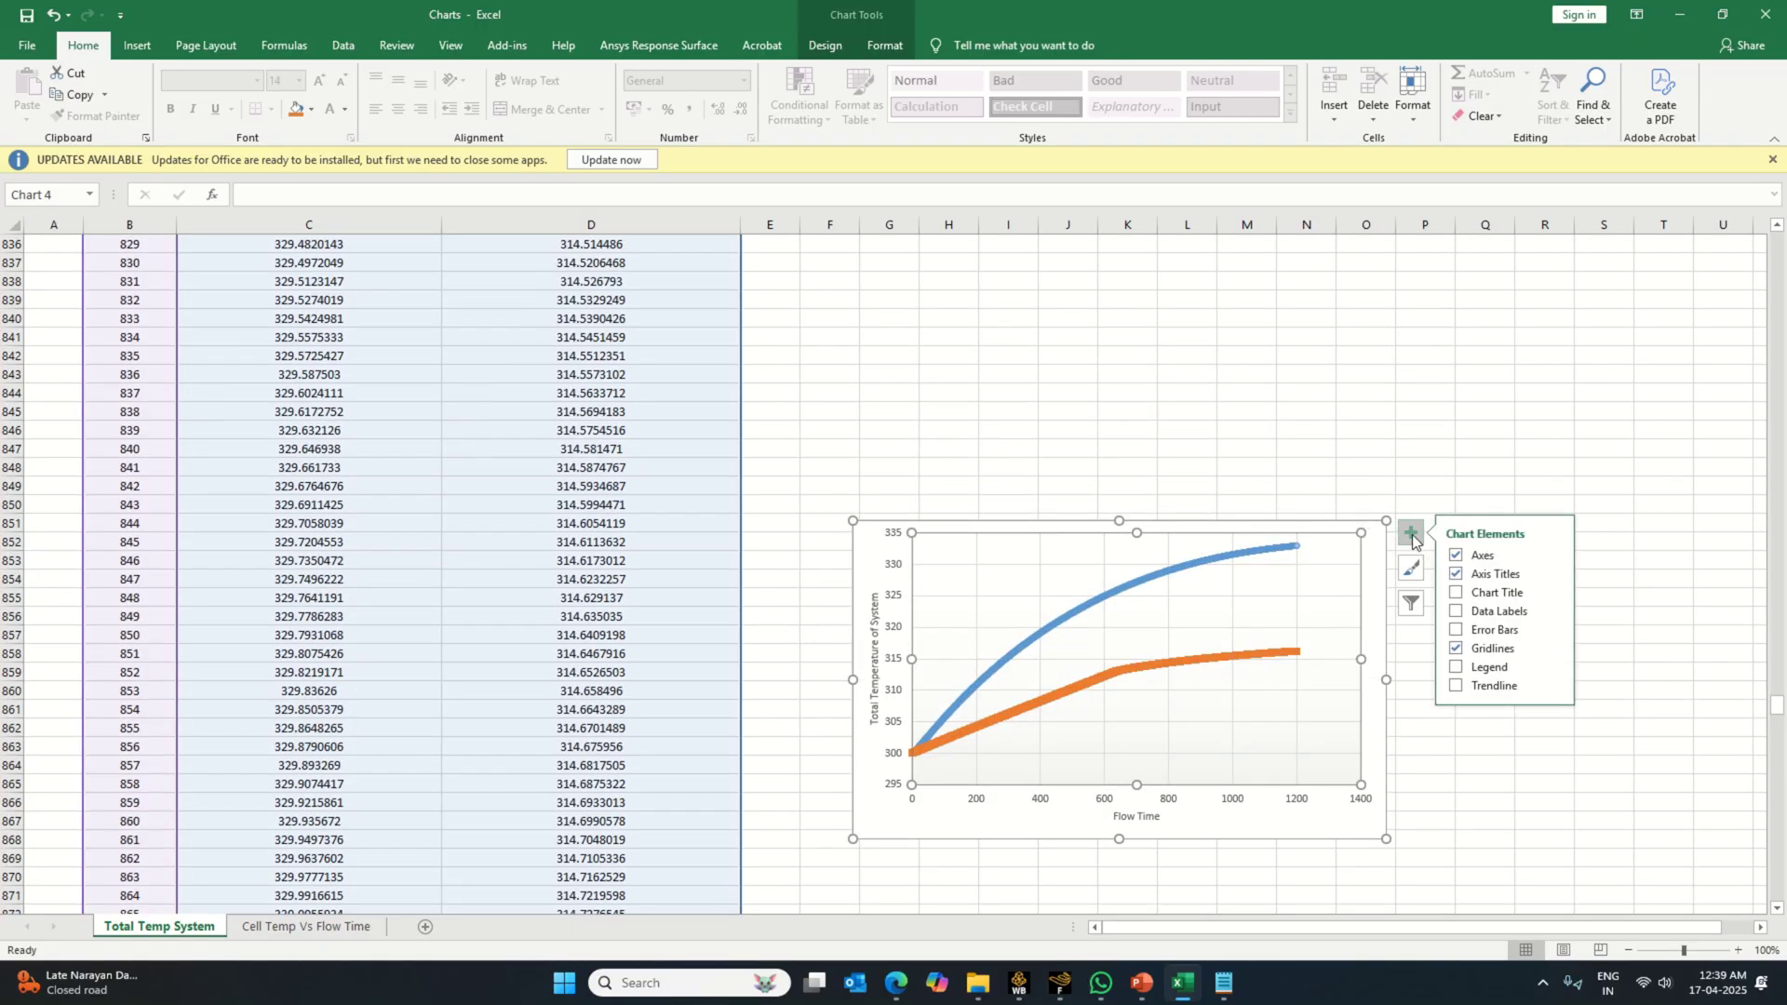
pyautogui.click(1489, 666)
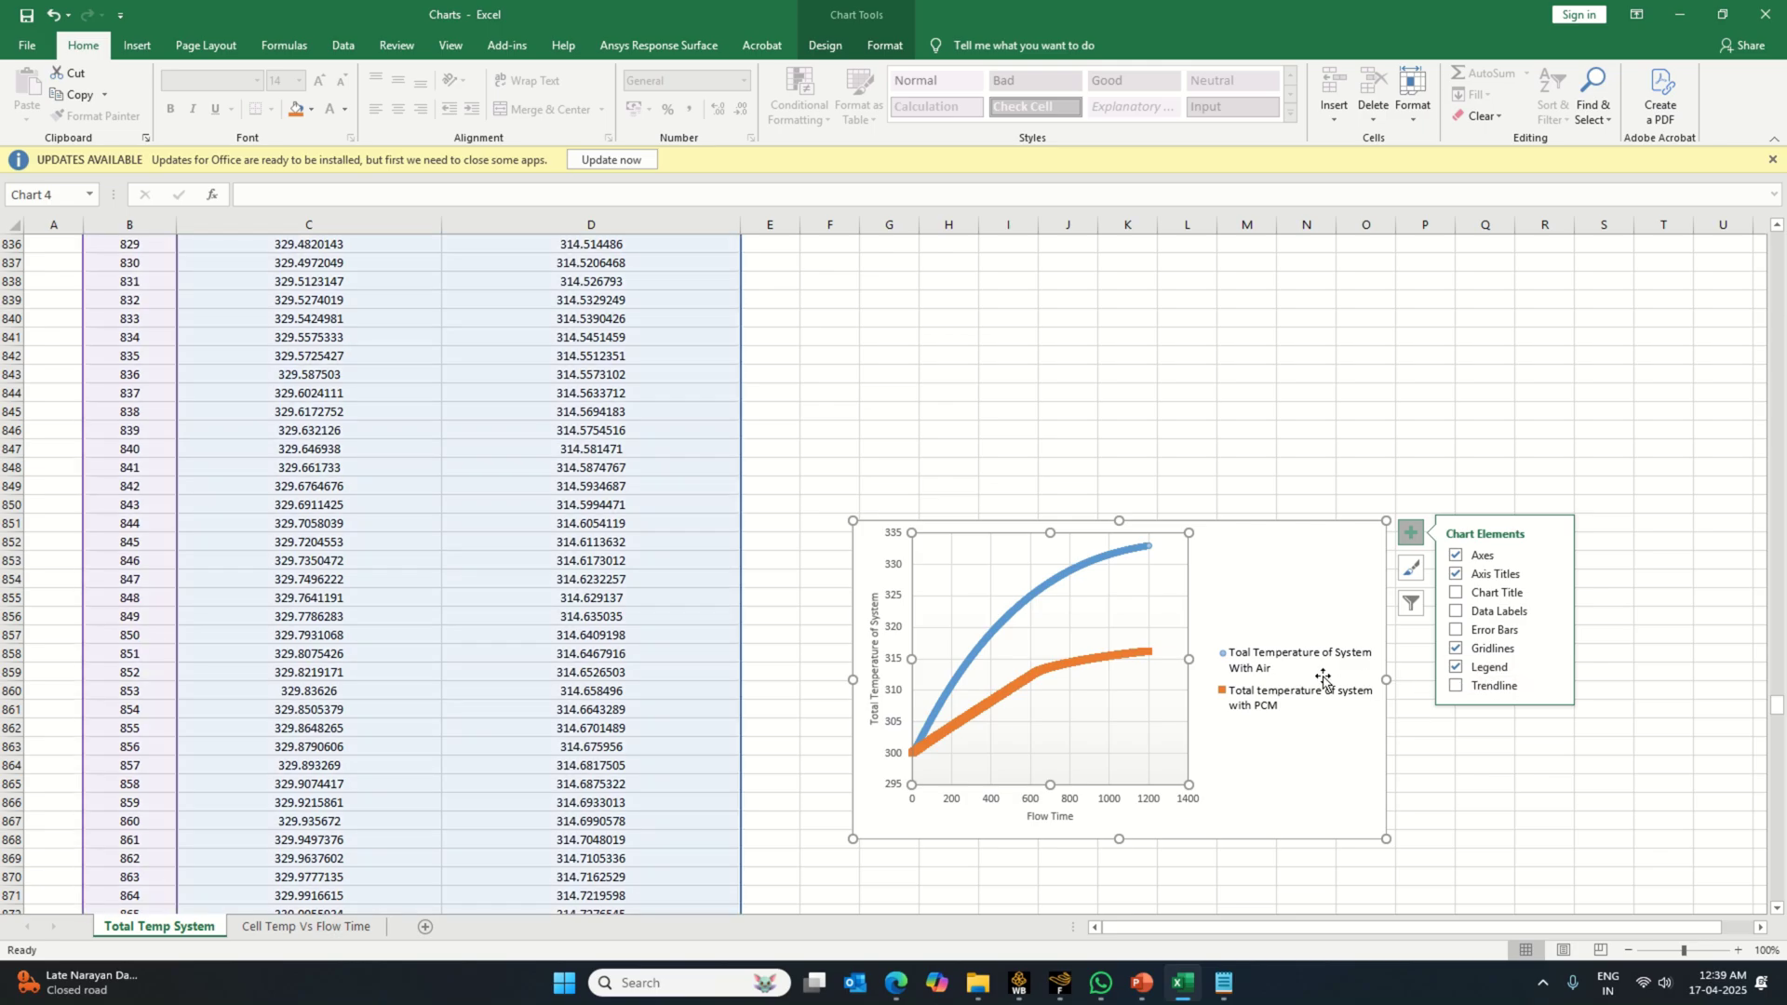
# Step: Enlarge the system temperature chart, shift it slightly right, and place its legend at the bottom
pyautogui.moveTo(852, 521); pyautogui.dragTo(812, 454)
pyautogui.click(1325, 629)
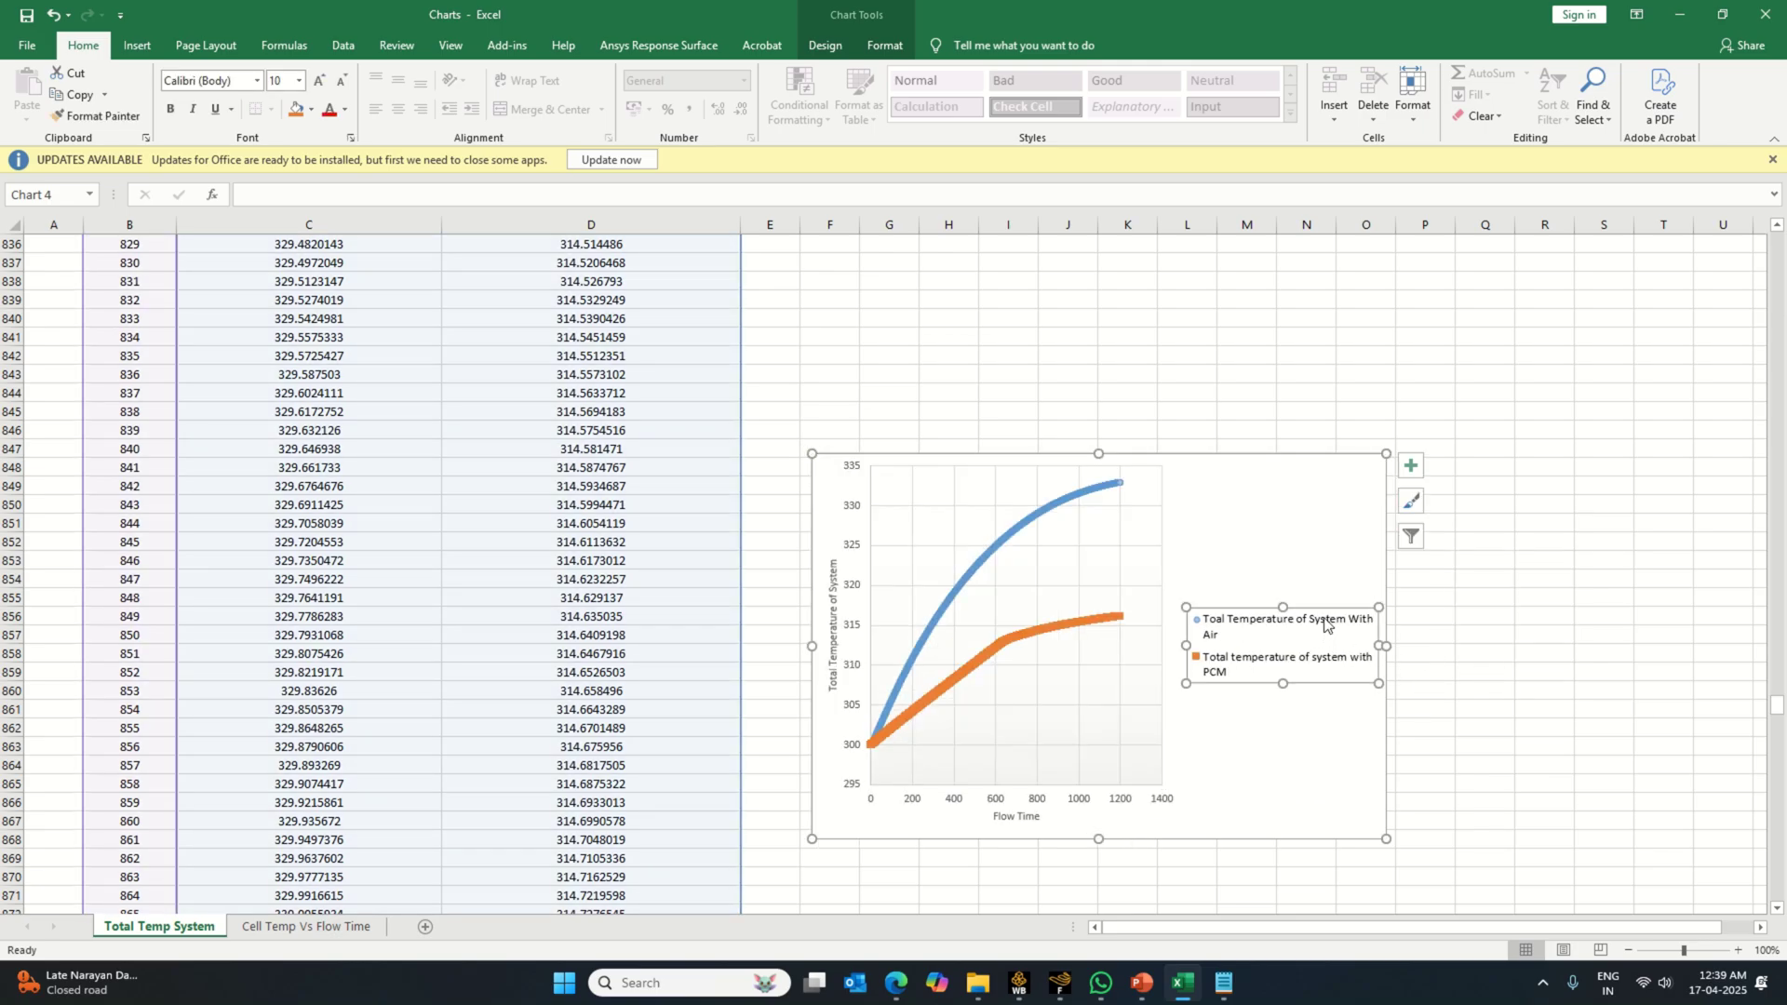
pyautogui.moveTo(1304, 606); pyautogui.dragTo(1321, 606)
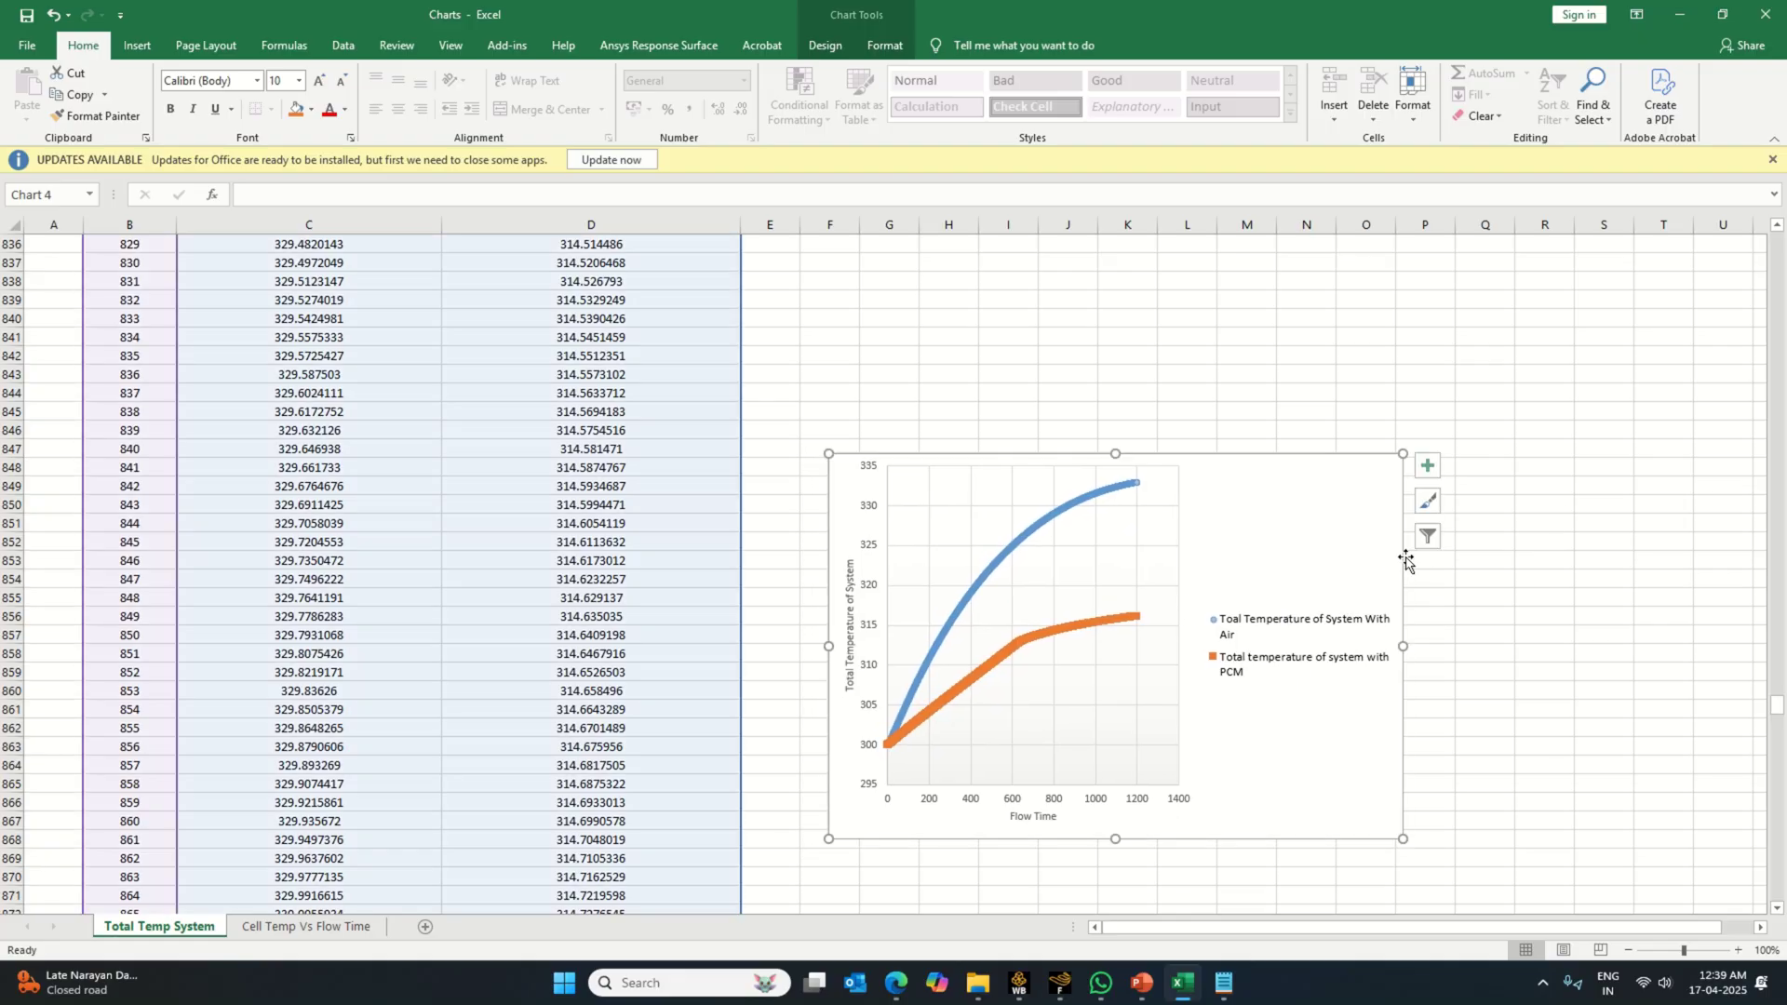
pyautogui.click(1427, 465)
pyautogui.click(1571, 600)
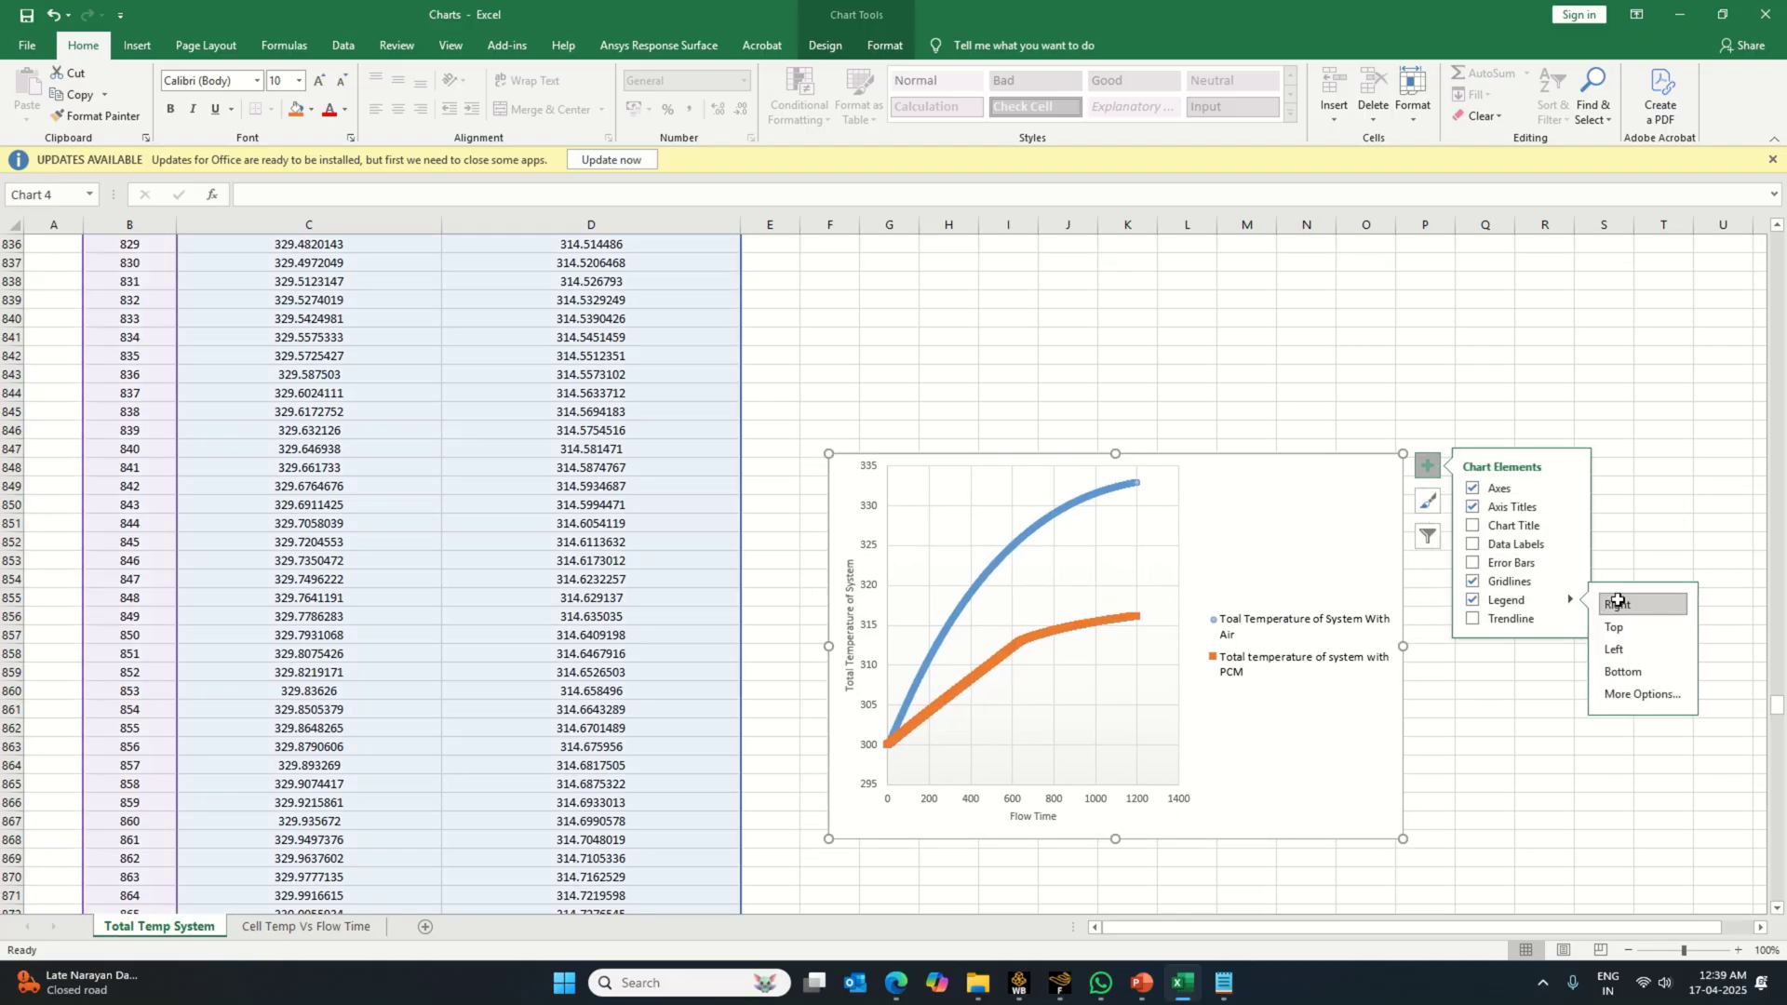
pyautogui.click(1623, 671)
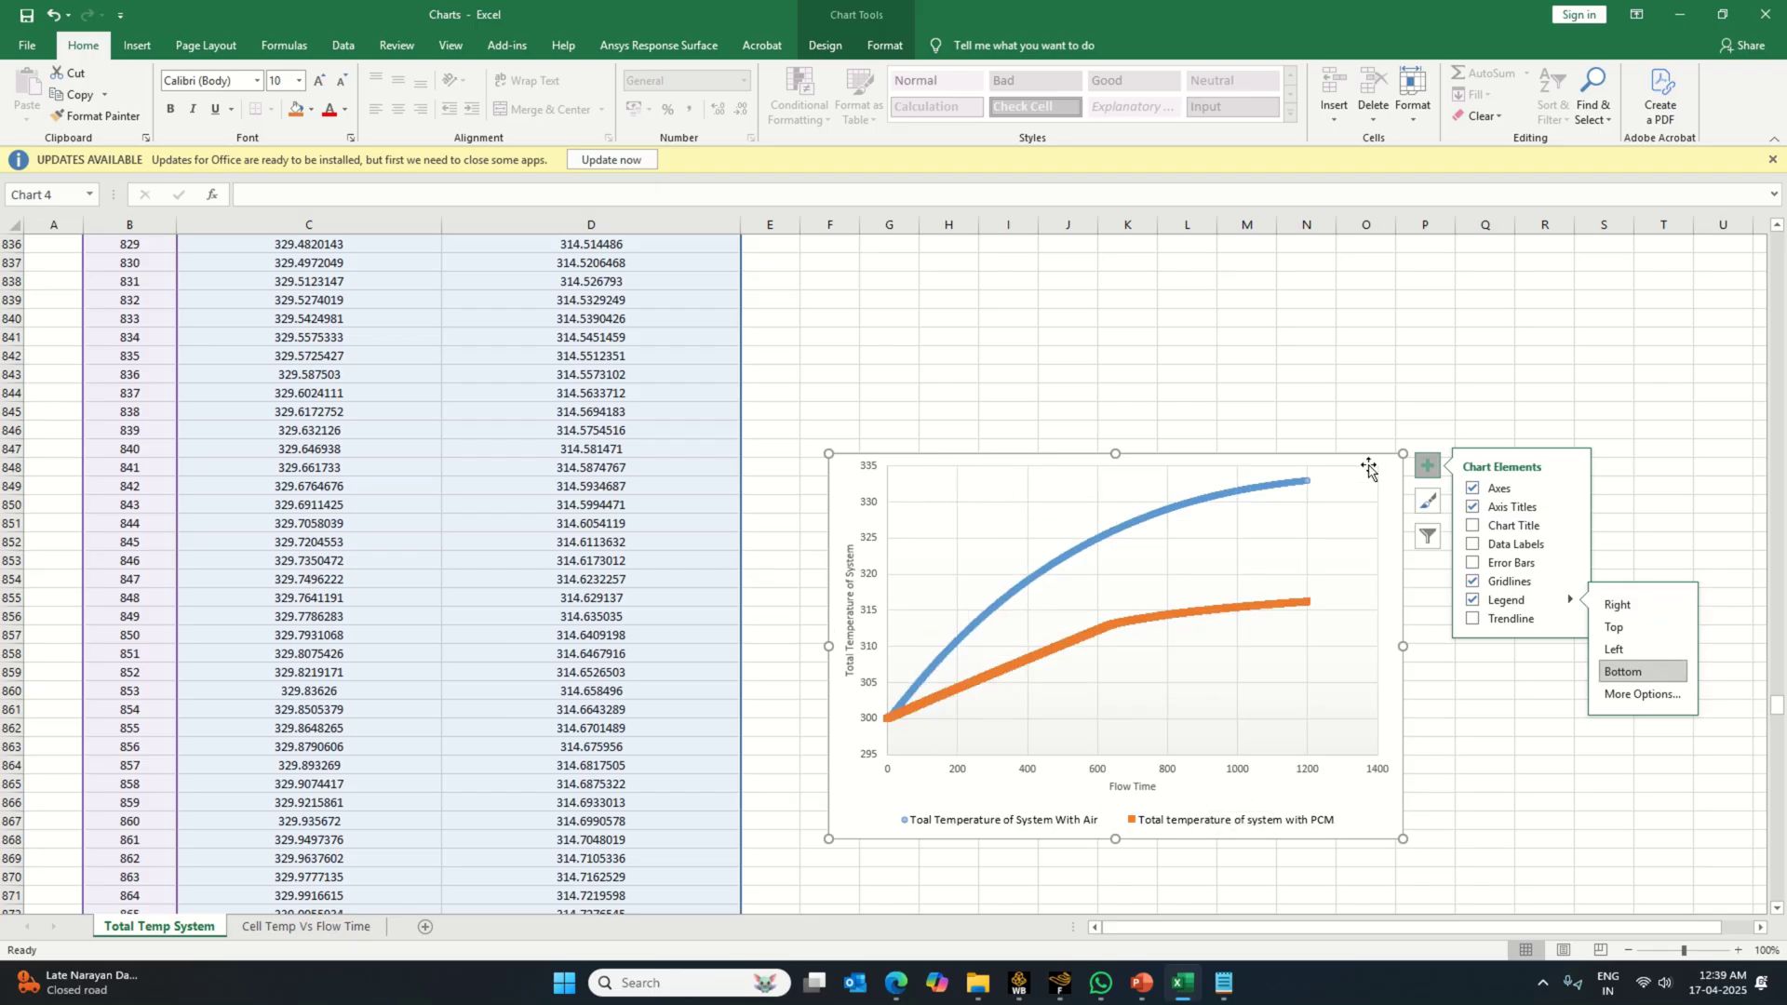
# Step: Enlarge the chart up and to the right, and apply the third chart style to it
pyautogui.moveTo(1403, 454); pyautogui.dragTo(1466, 414)
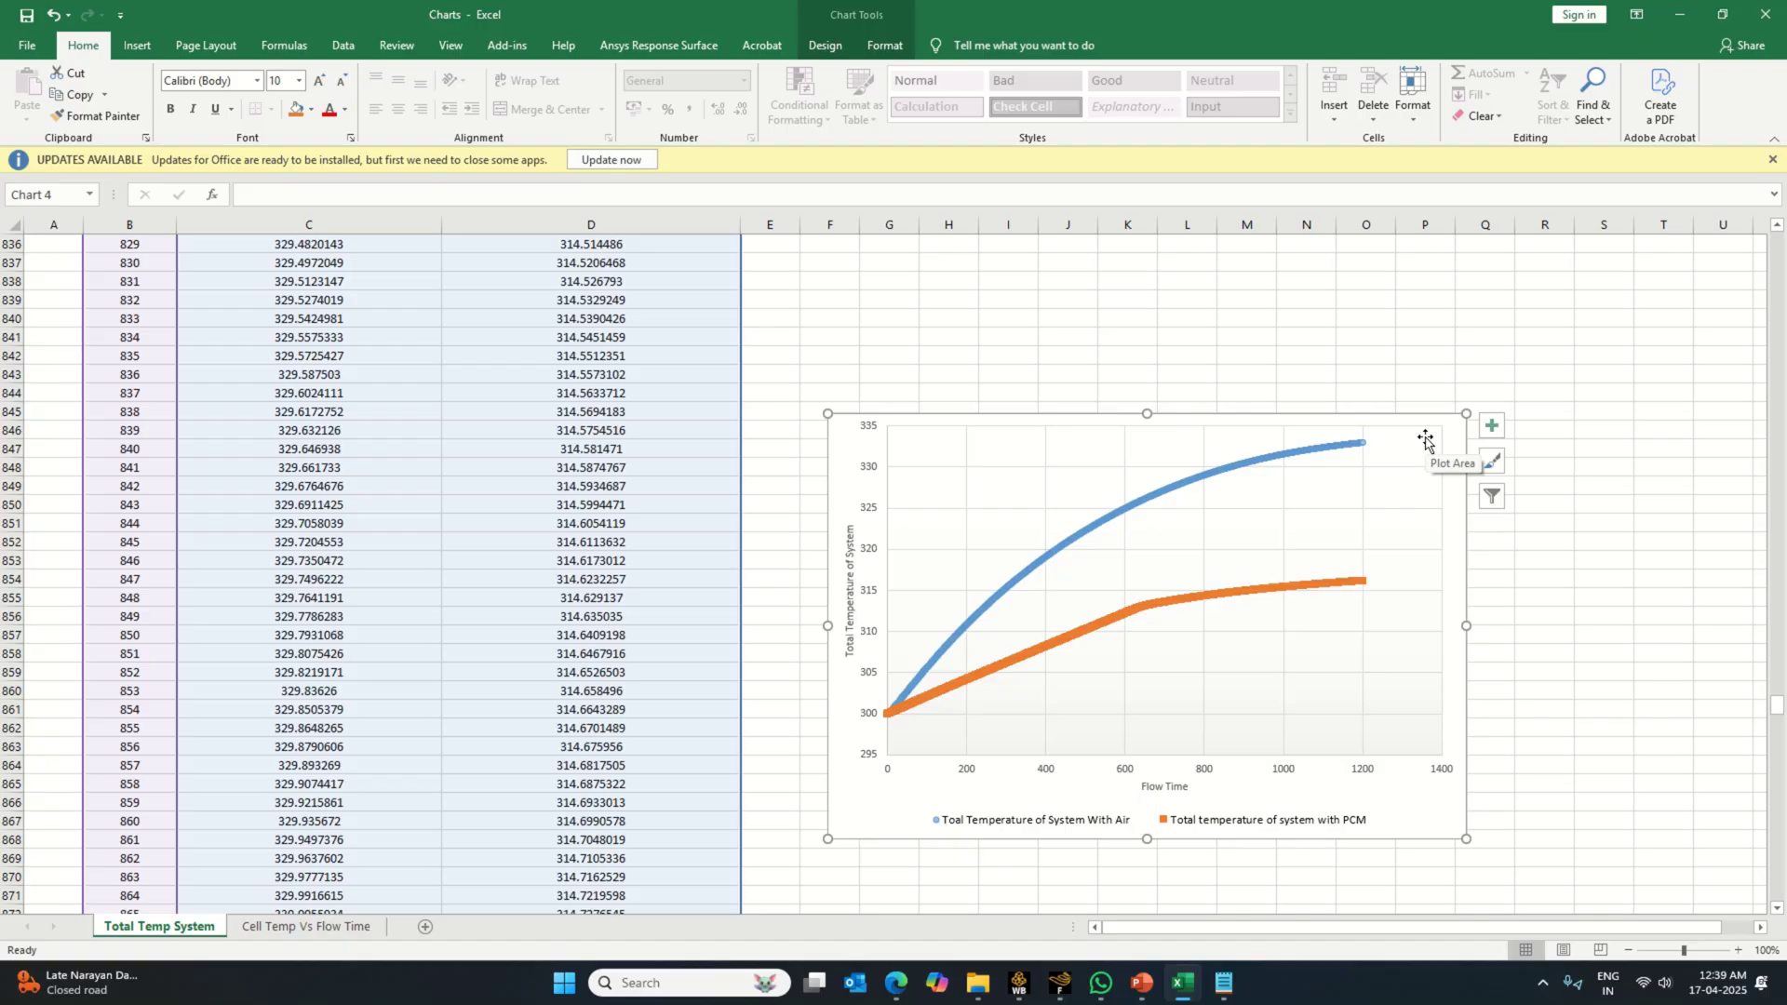
pyautogui.rightClick(1425, 441)
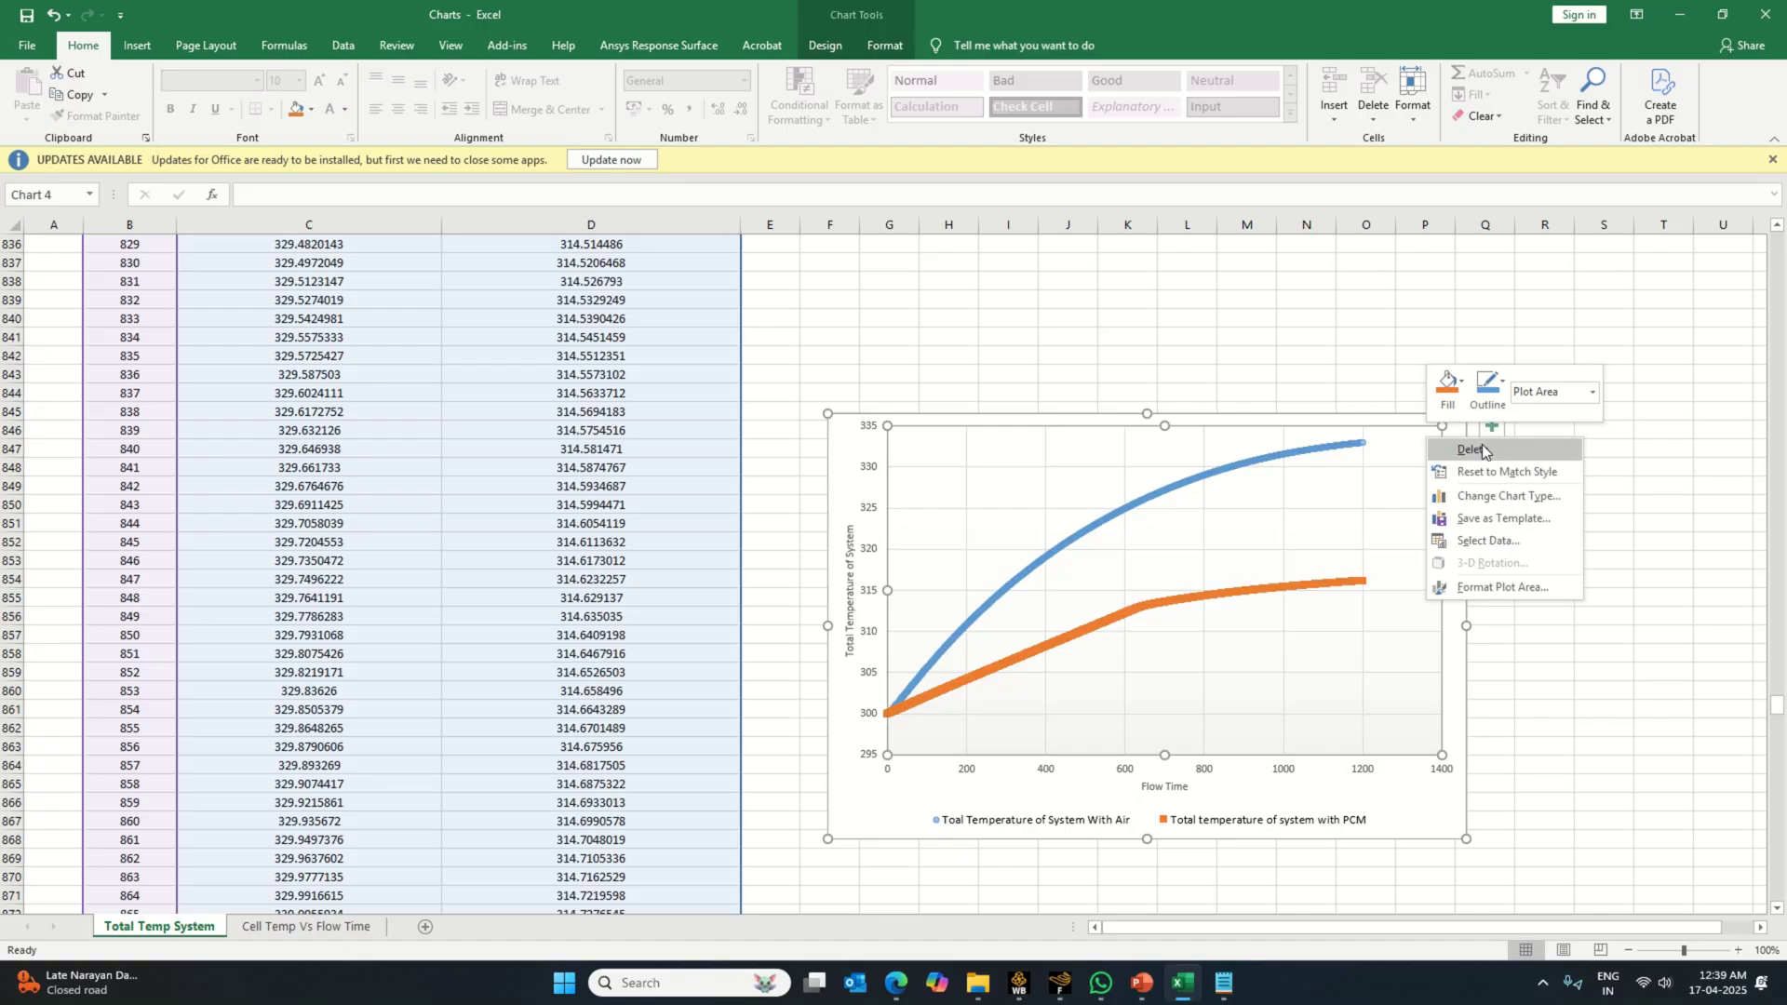
pyautogui.click(1202, 416)
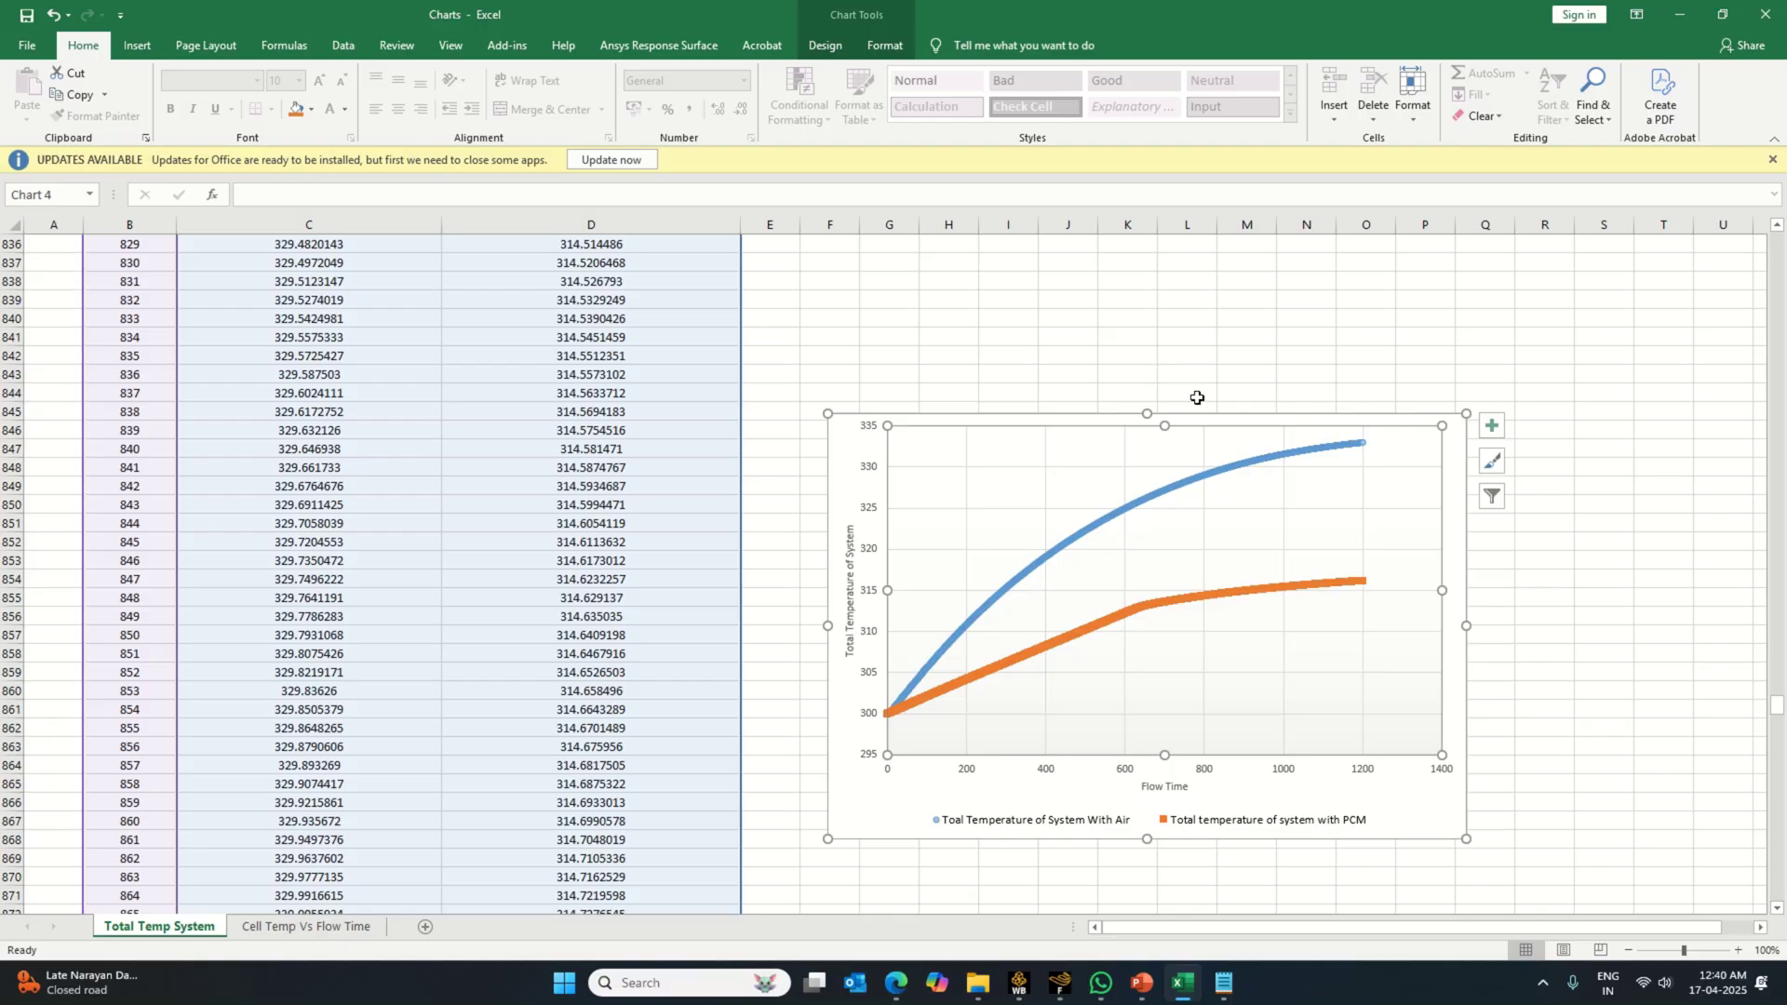
pyautogui.click(825, 45)
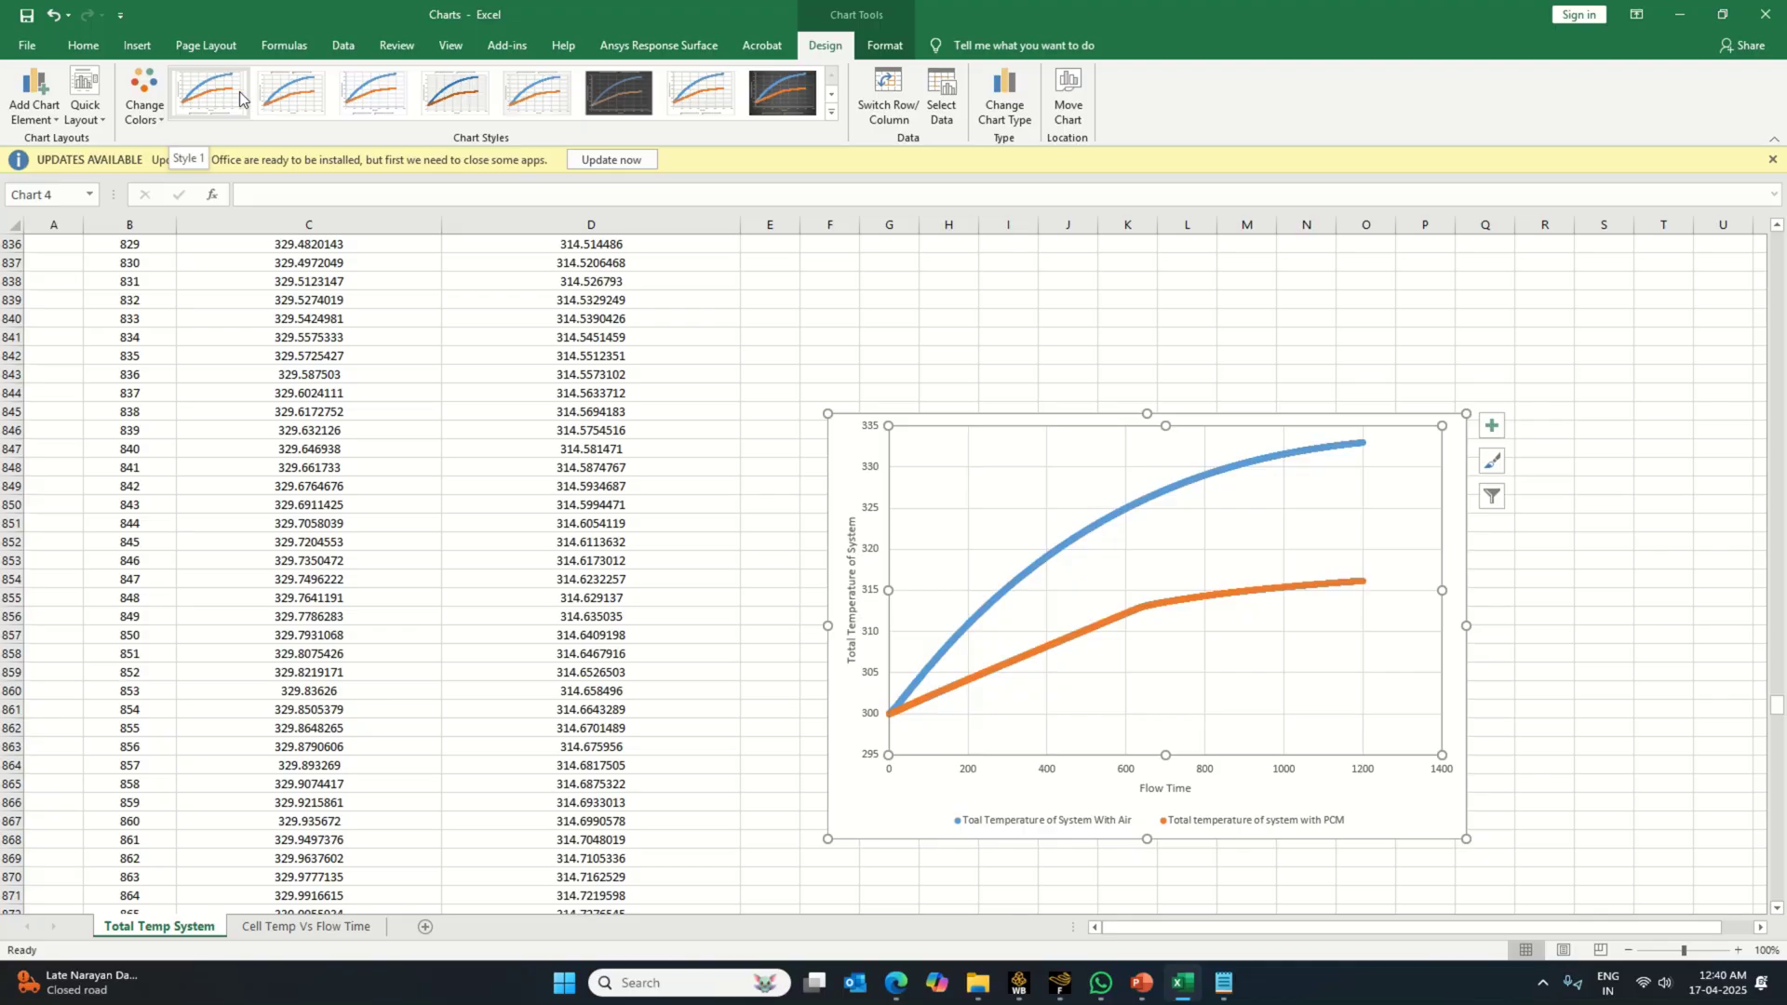
pyautogui.click(402, 99)
# Step: Enlarge the chart slightly from its upper-right corner and copy the whole chart
pyautogui.moveTo(1468, 415); pyautogui.dragTo(1521, 391)
pyautogui.rightClick(1492, 401)
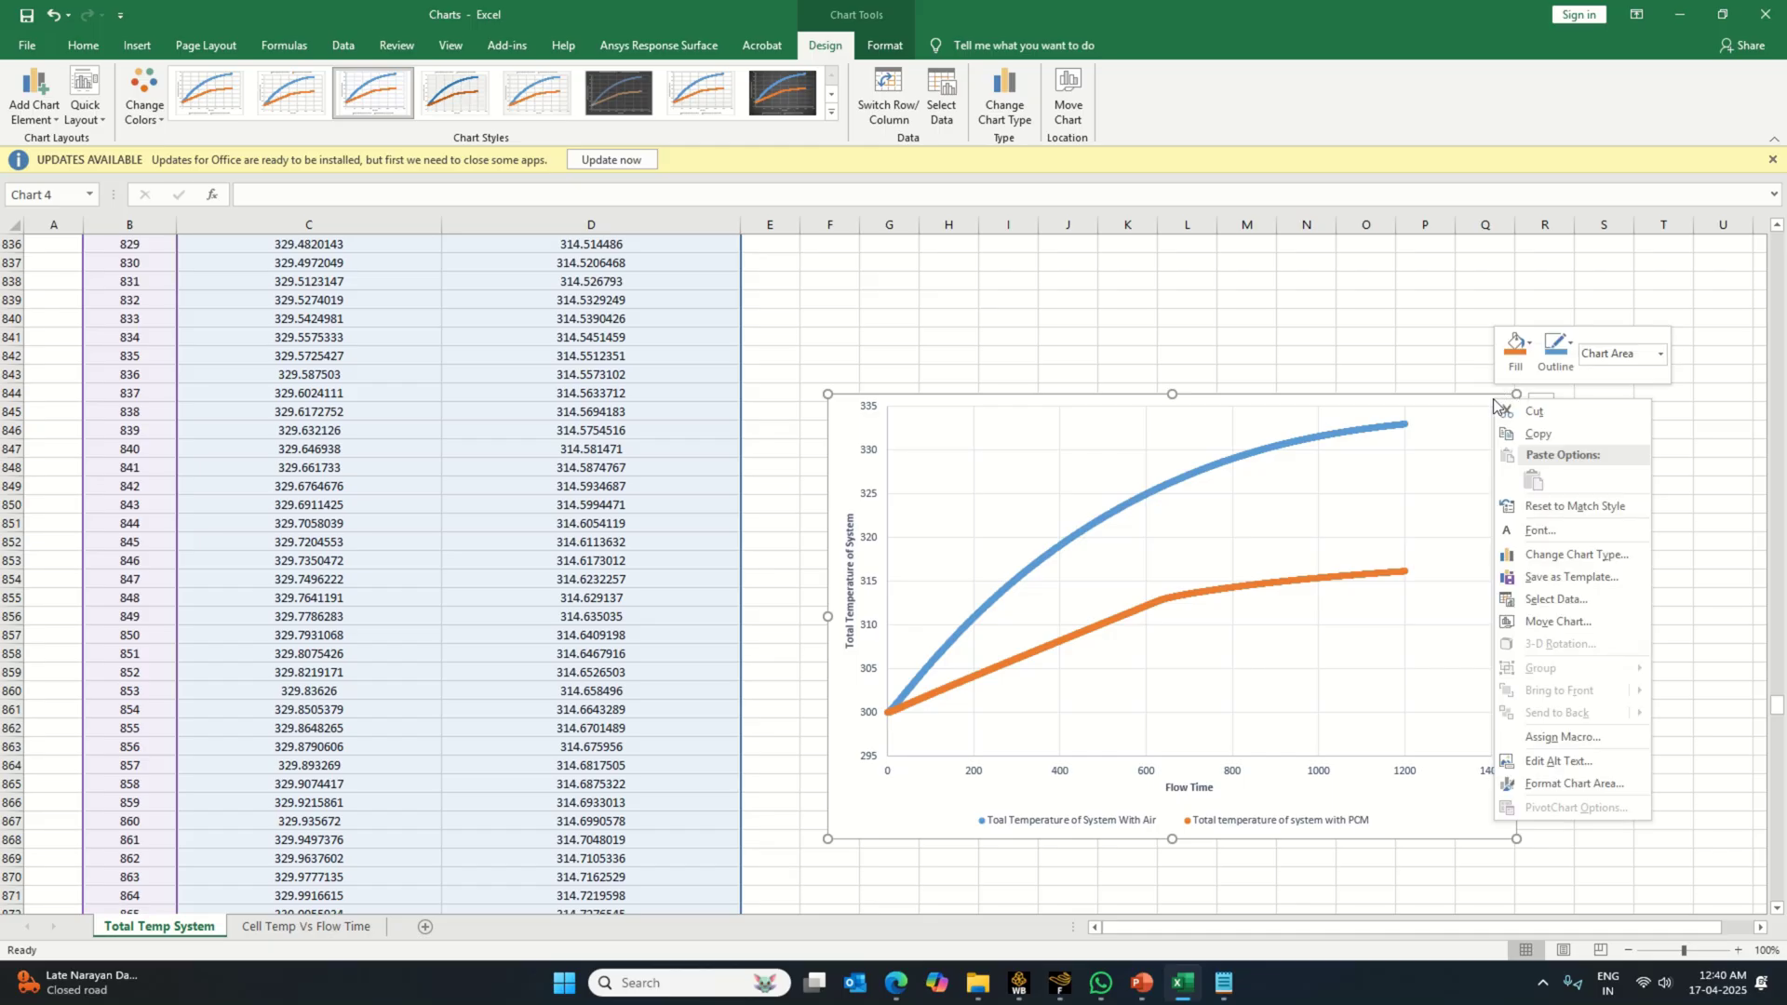
pyautogui.click(1577, 442)
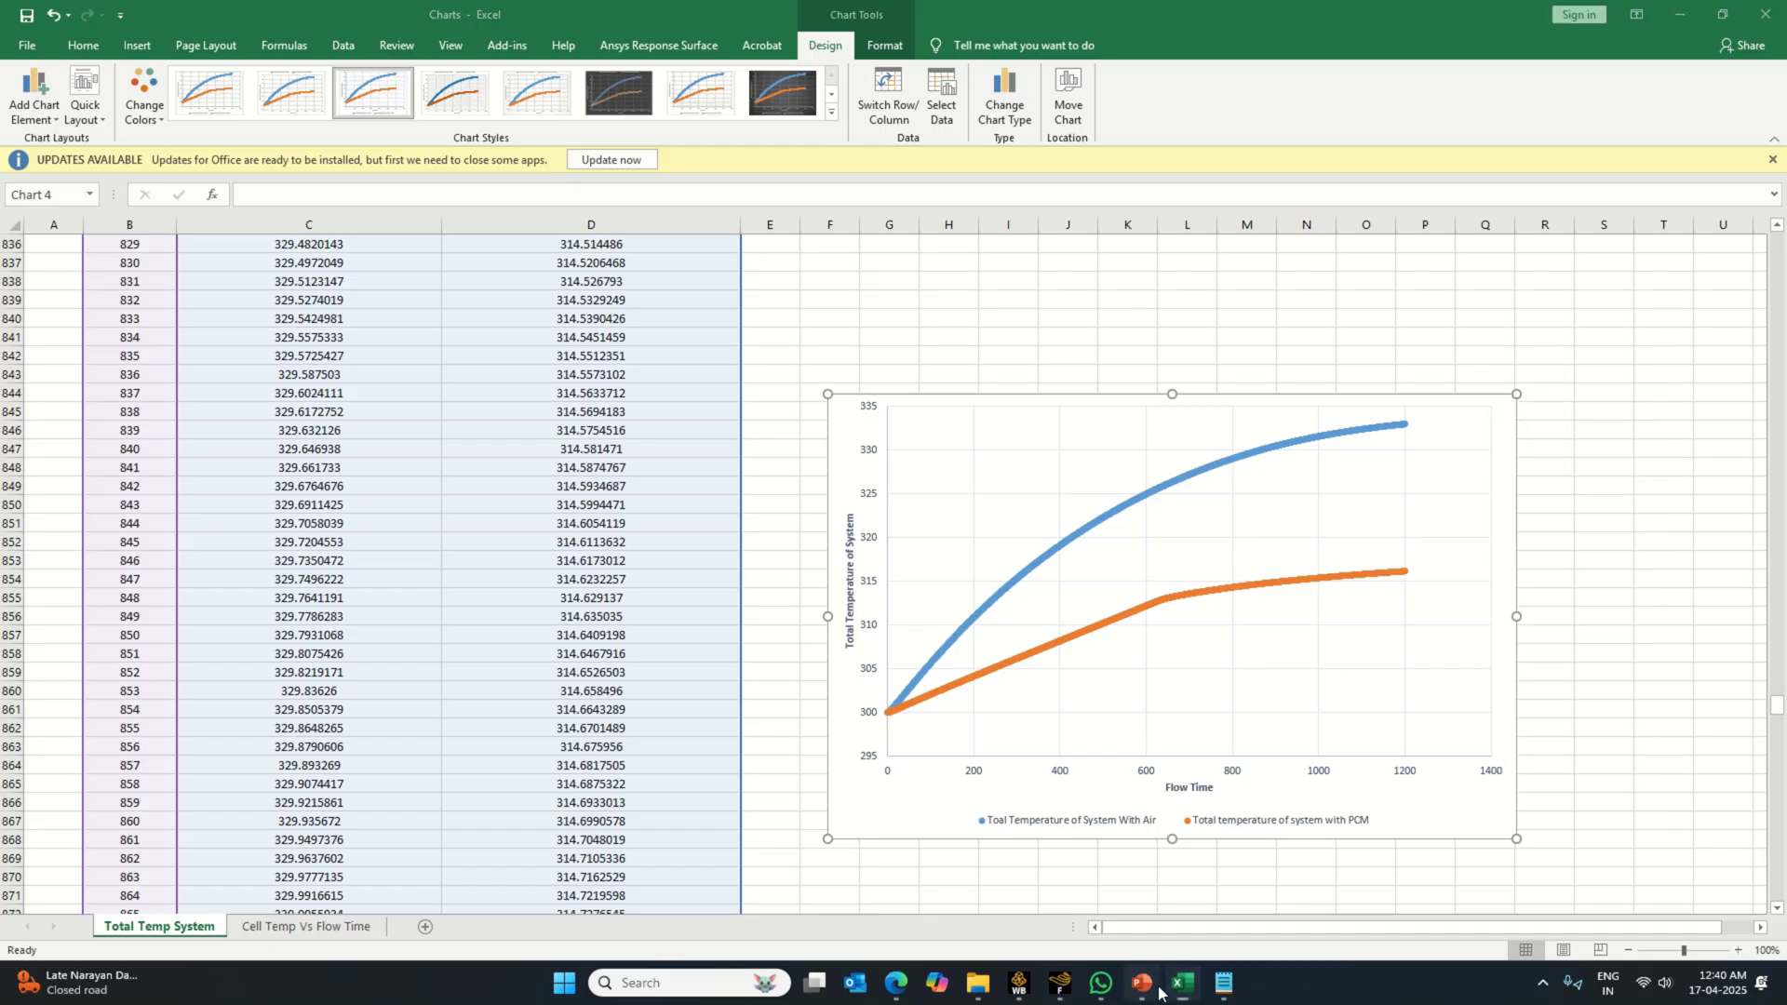
# Step: Switch to the battery module presentation in PowerPoint and bring up the slide options for blank slide 9
pyautogui.click(1141, 983)
pyautogui.rightClick(218, 498)
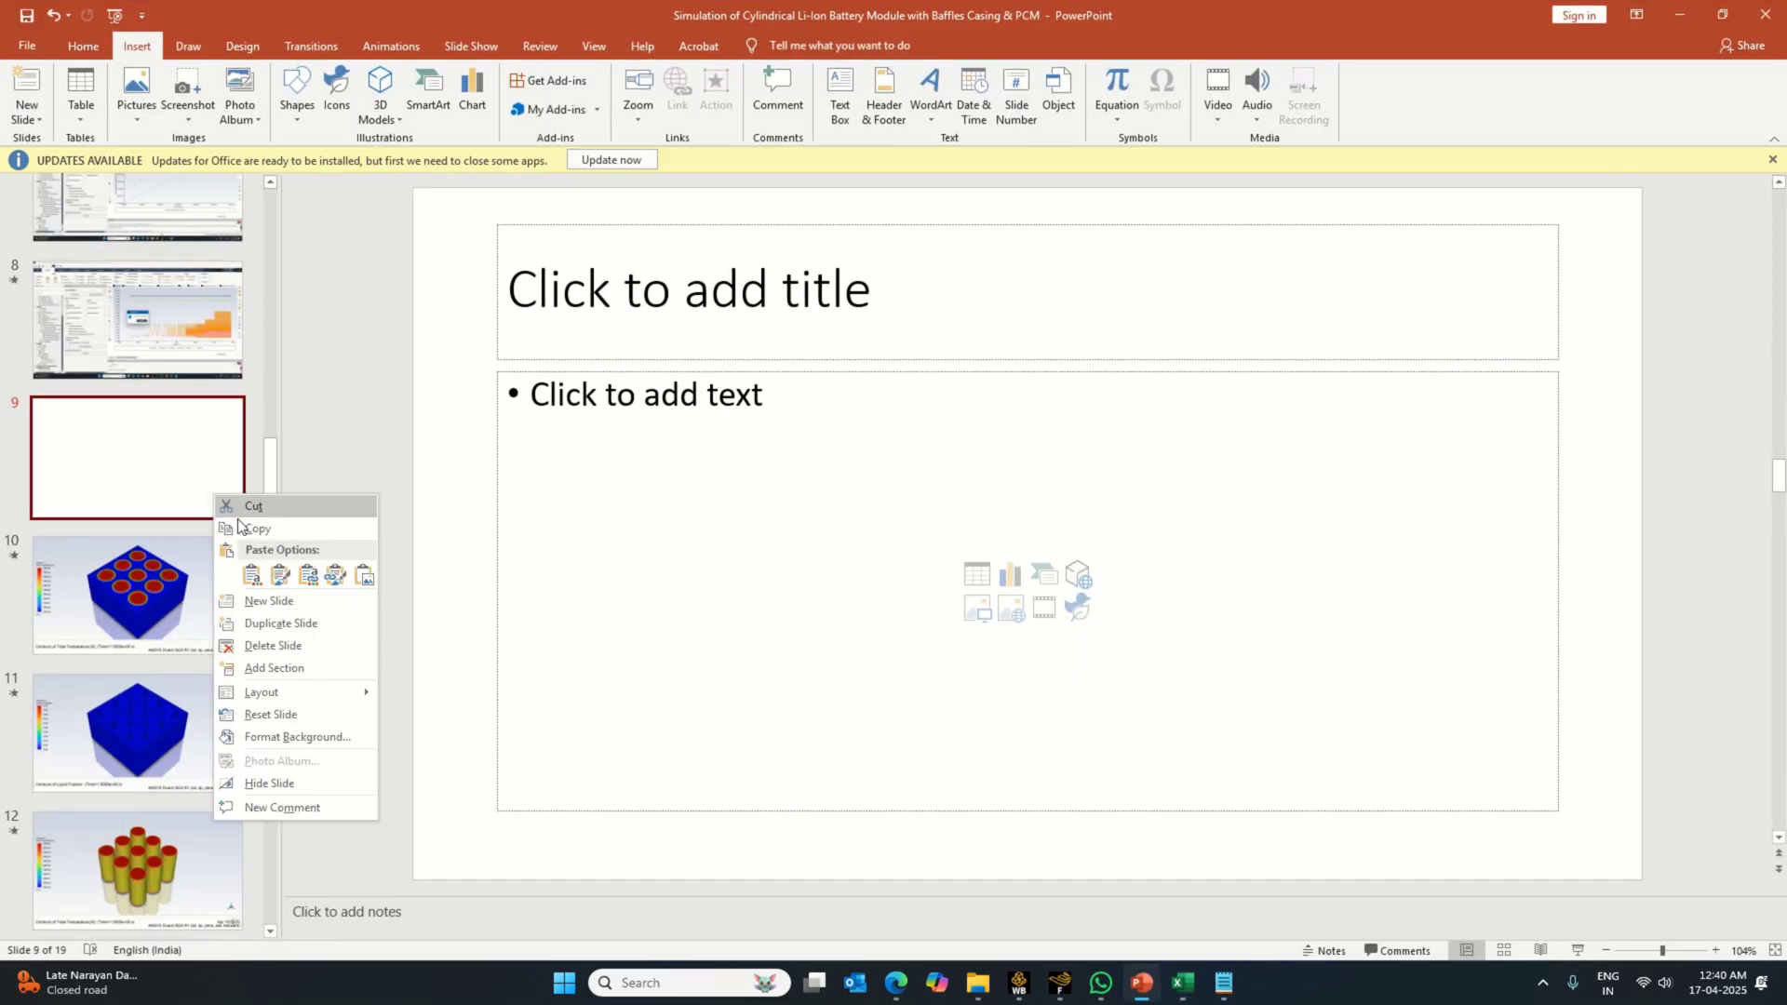